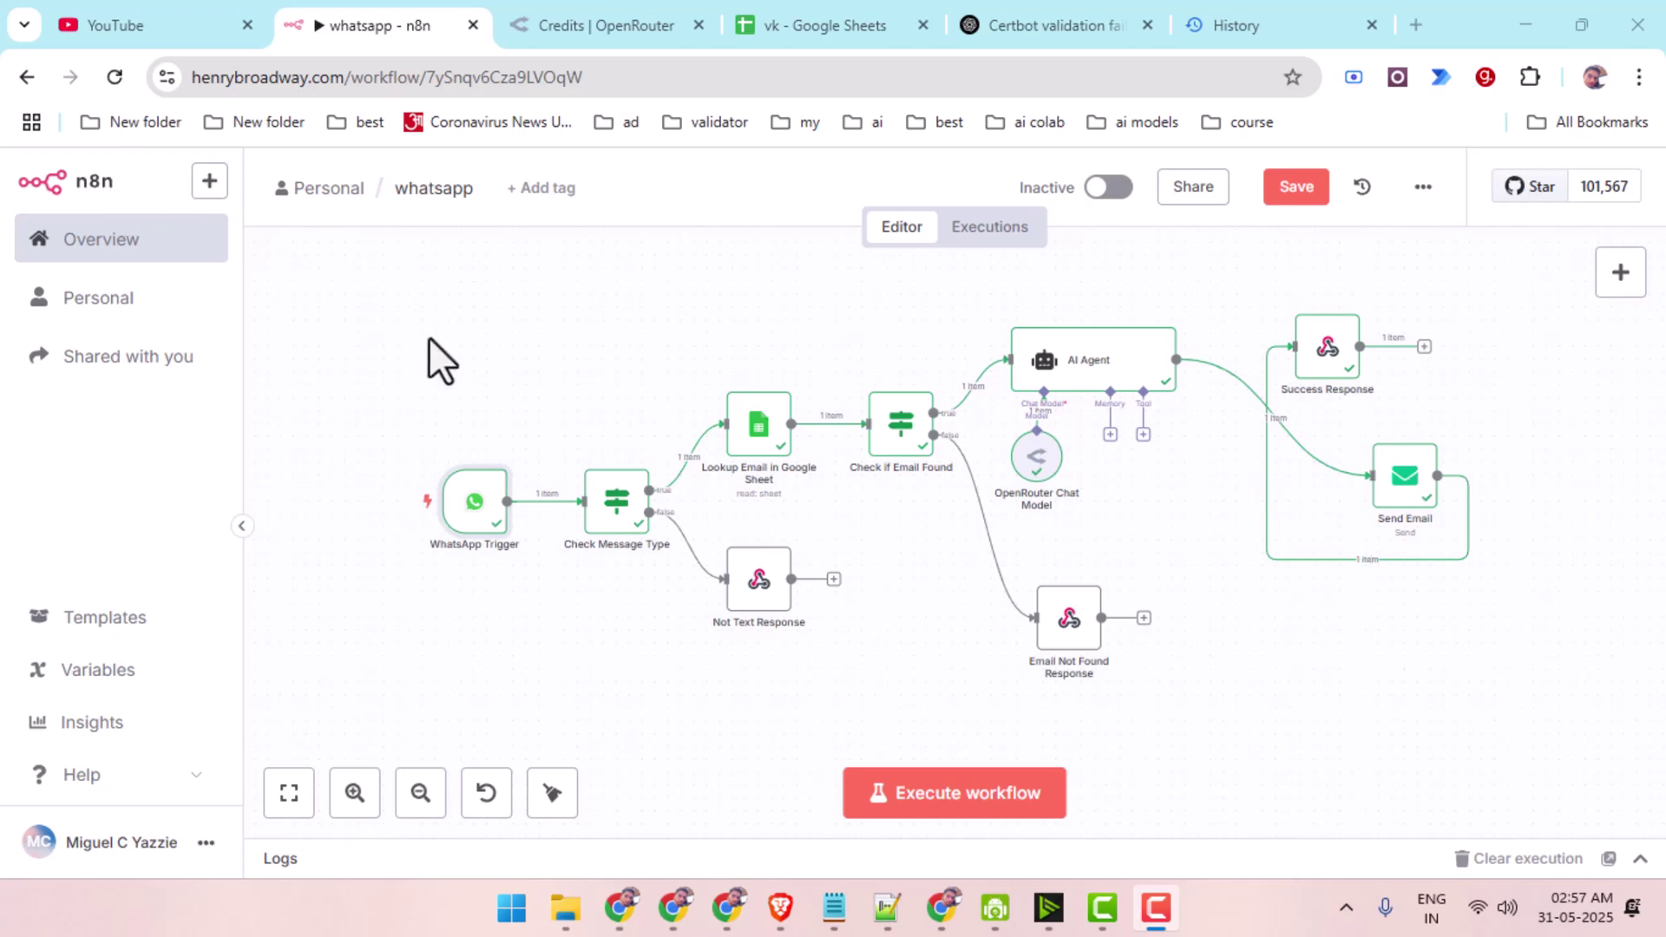
Review the domain in the workflow's address and the node layout of the whatsapp workflow.
click(317, 76)
double_click(317, 76)
drag(250, 77, 418, 76)
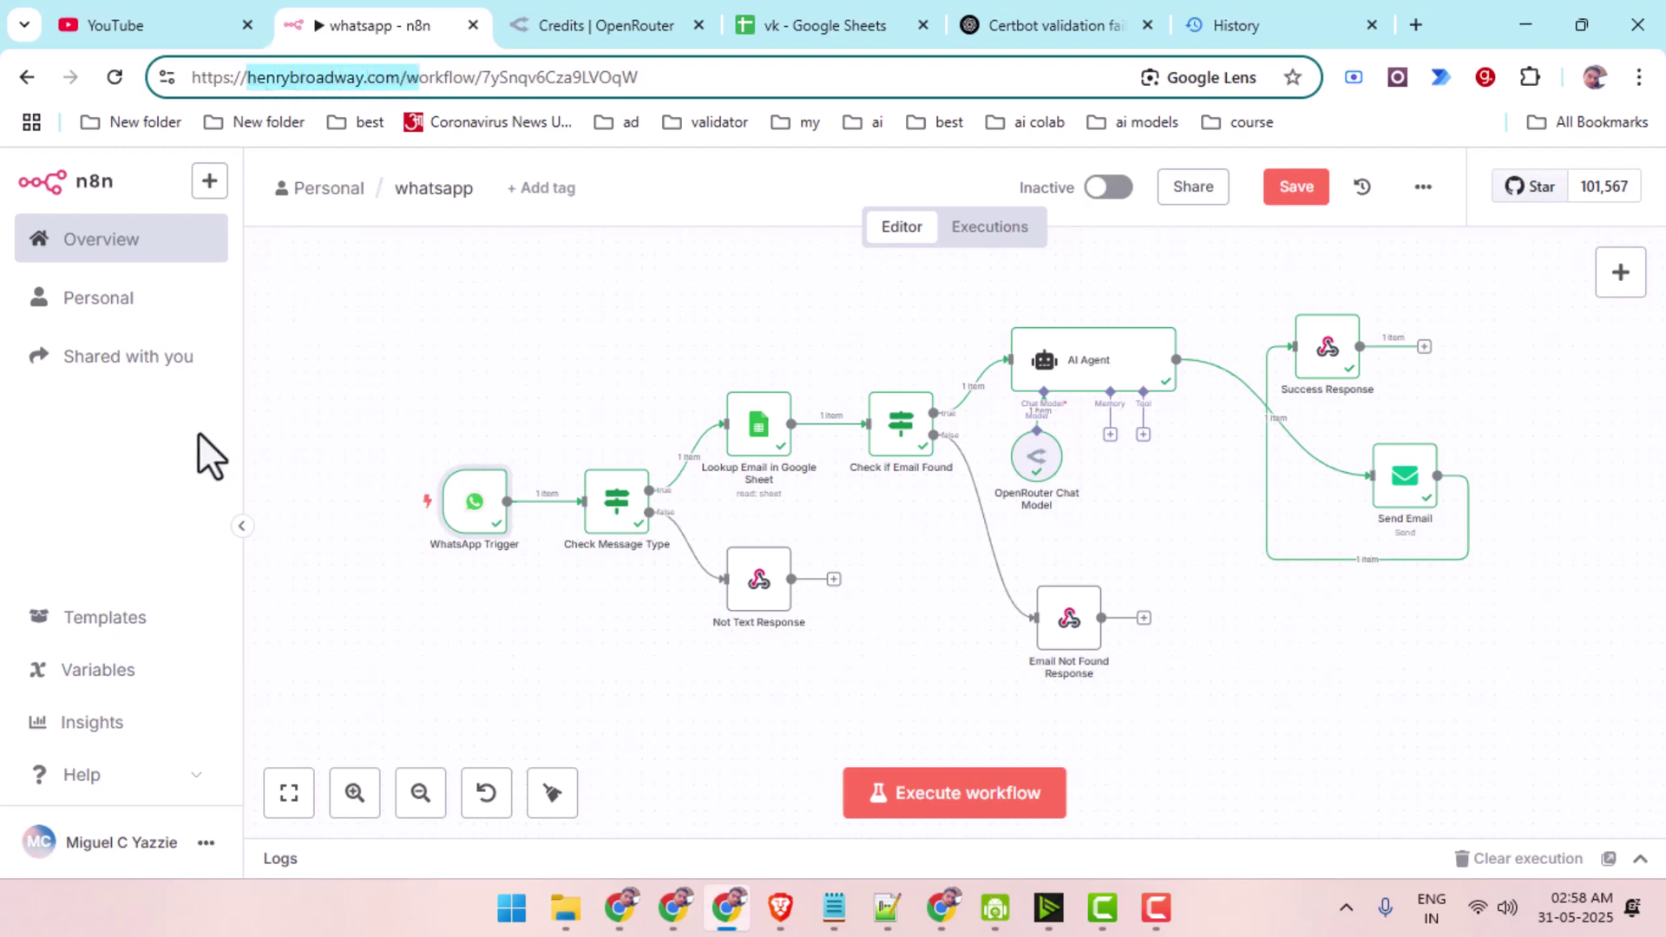
click(138, 444)
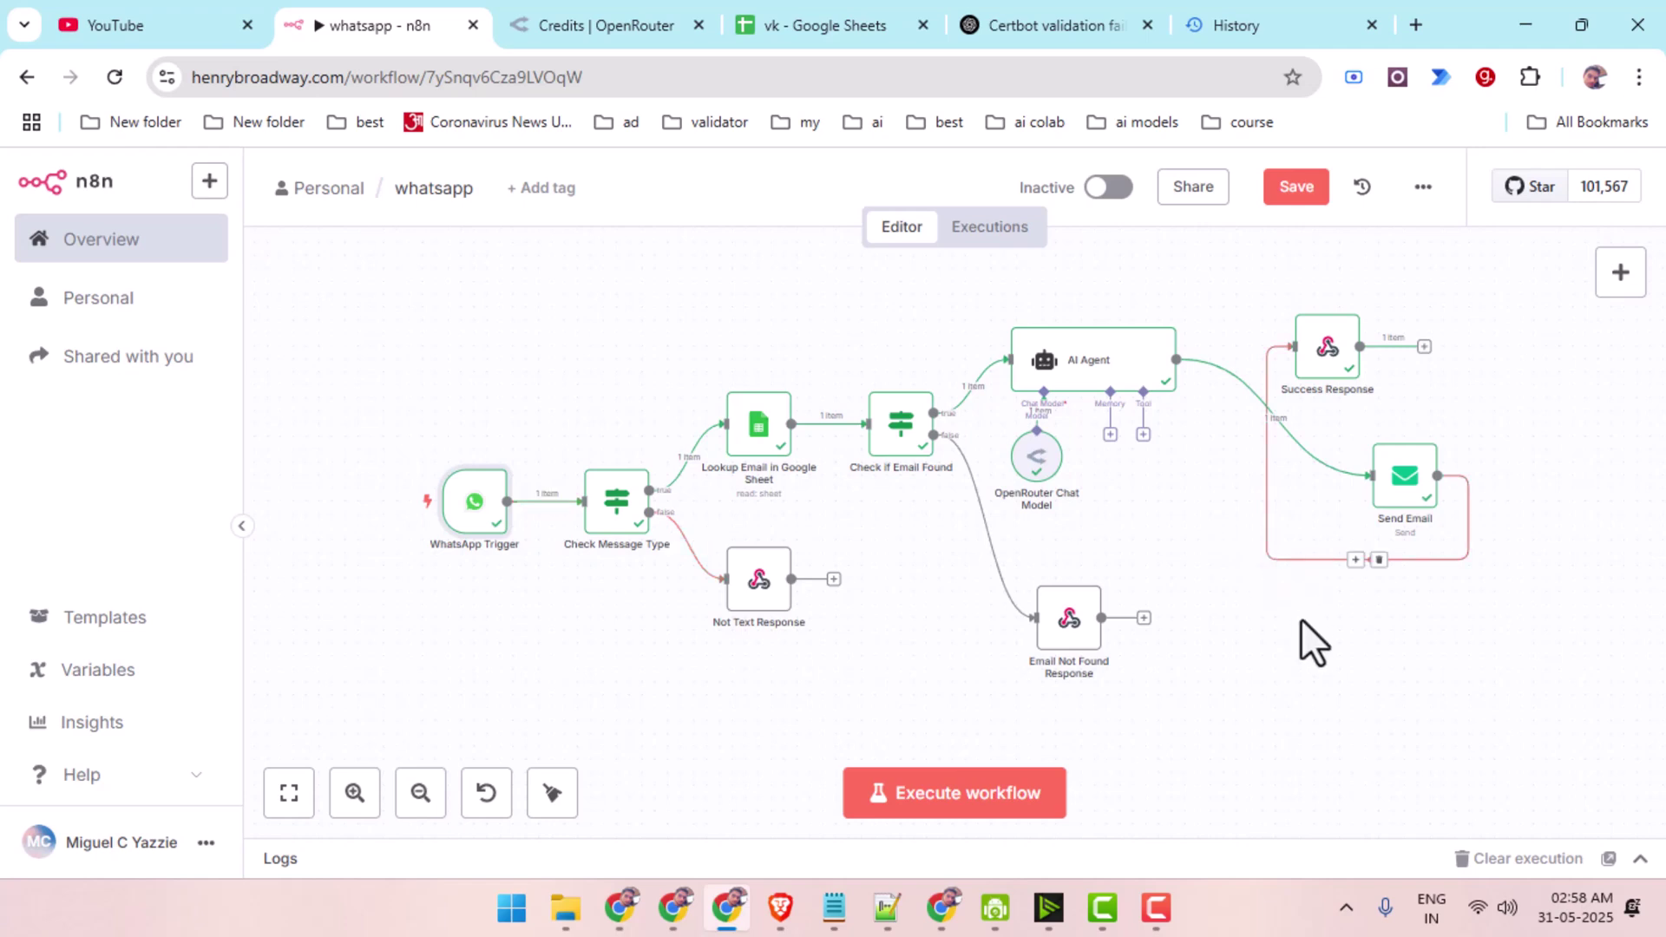
drag(1291, 621, 1314, 577)
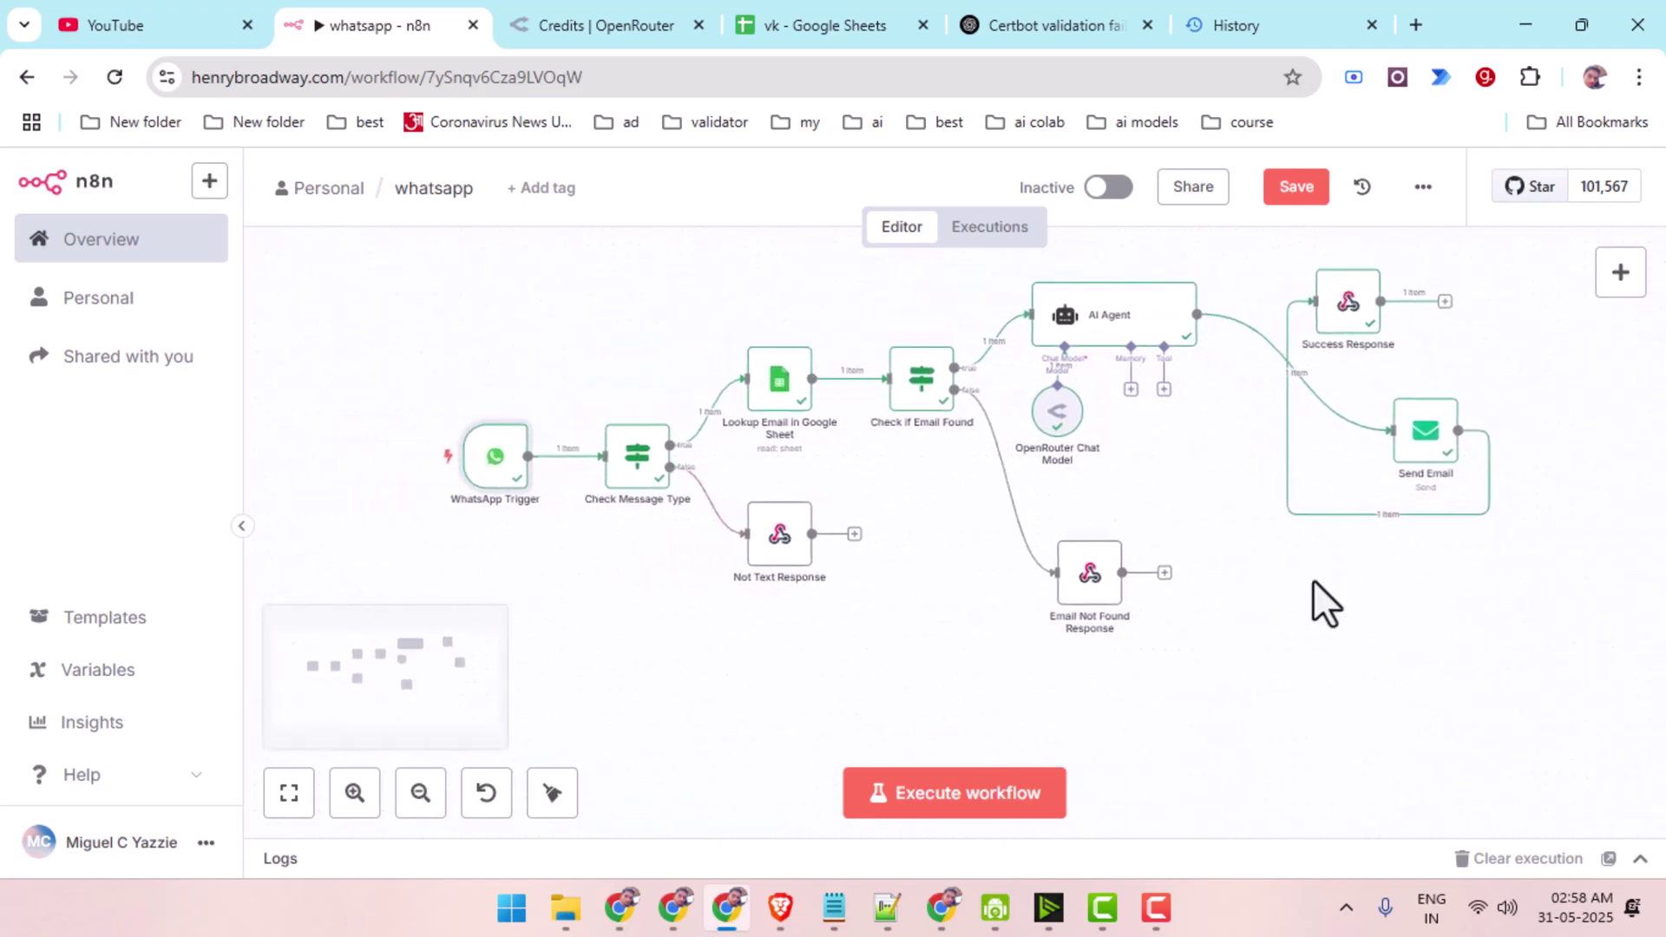
mouse_move(521, 486)
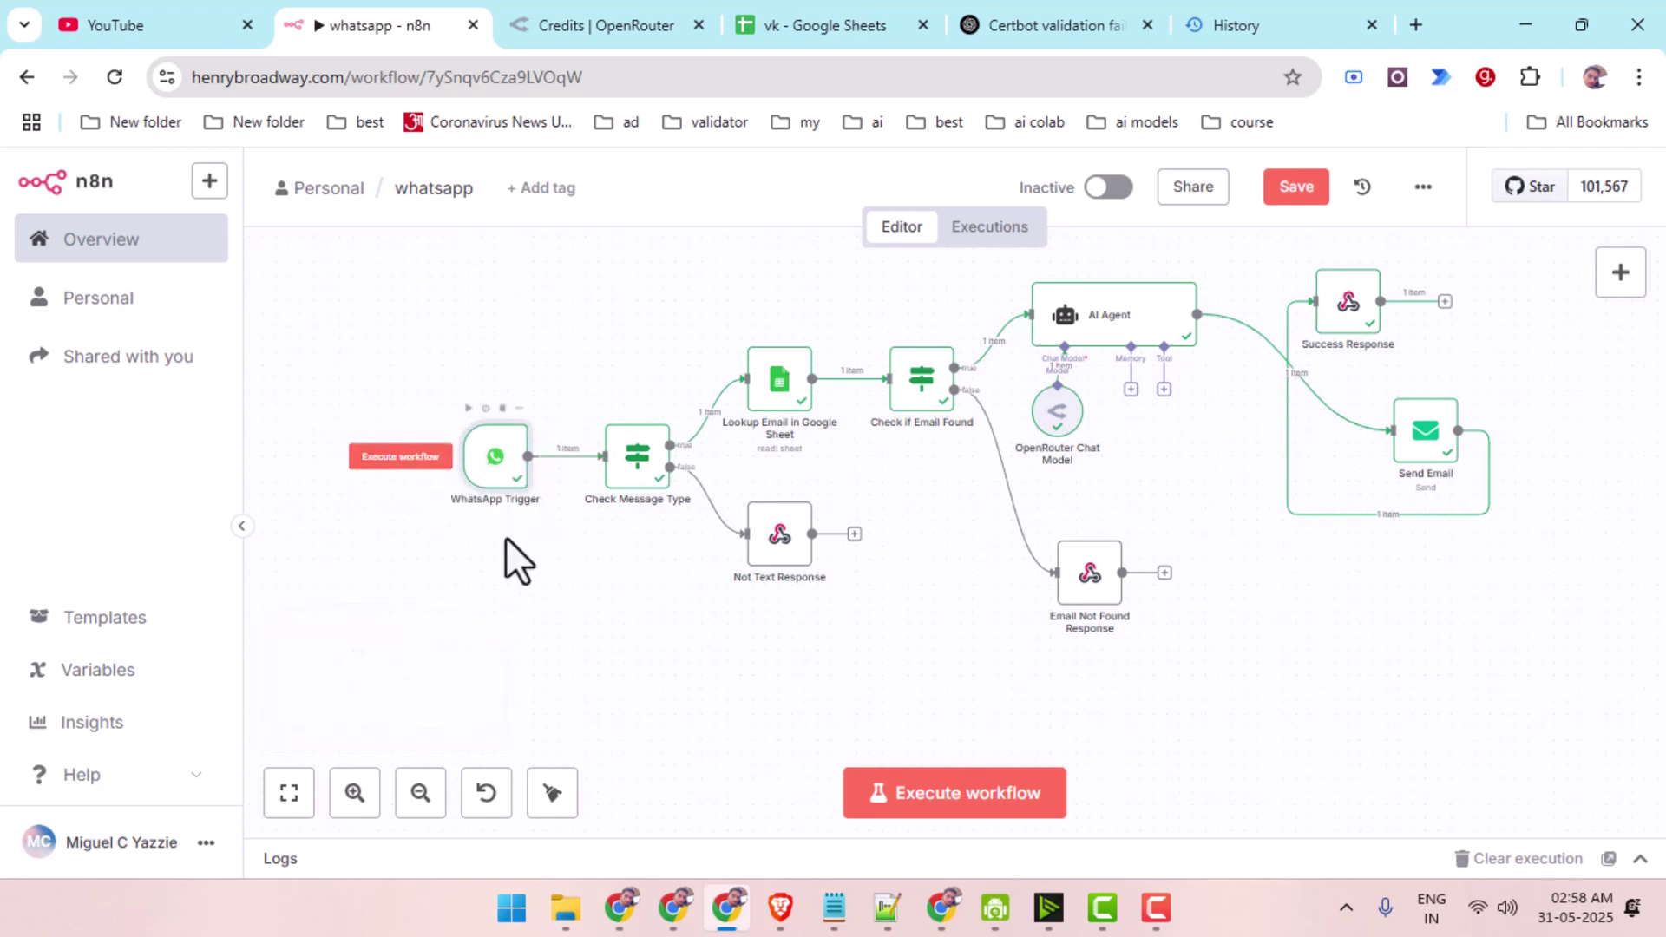
Check the WhatsApp chat used as the trigger, the recipient email in the vk sheet and the workflow's activation status.
click(673, 907)
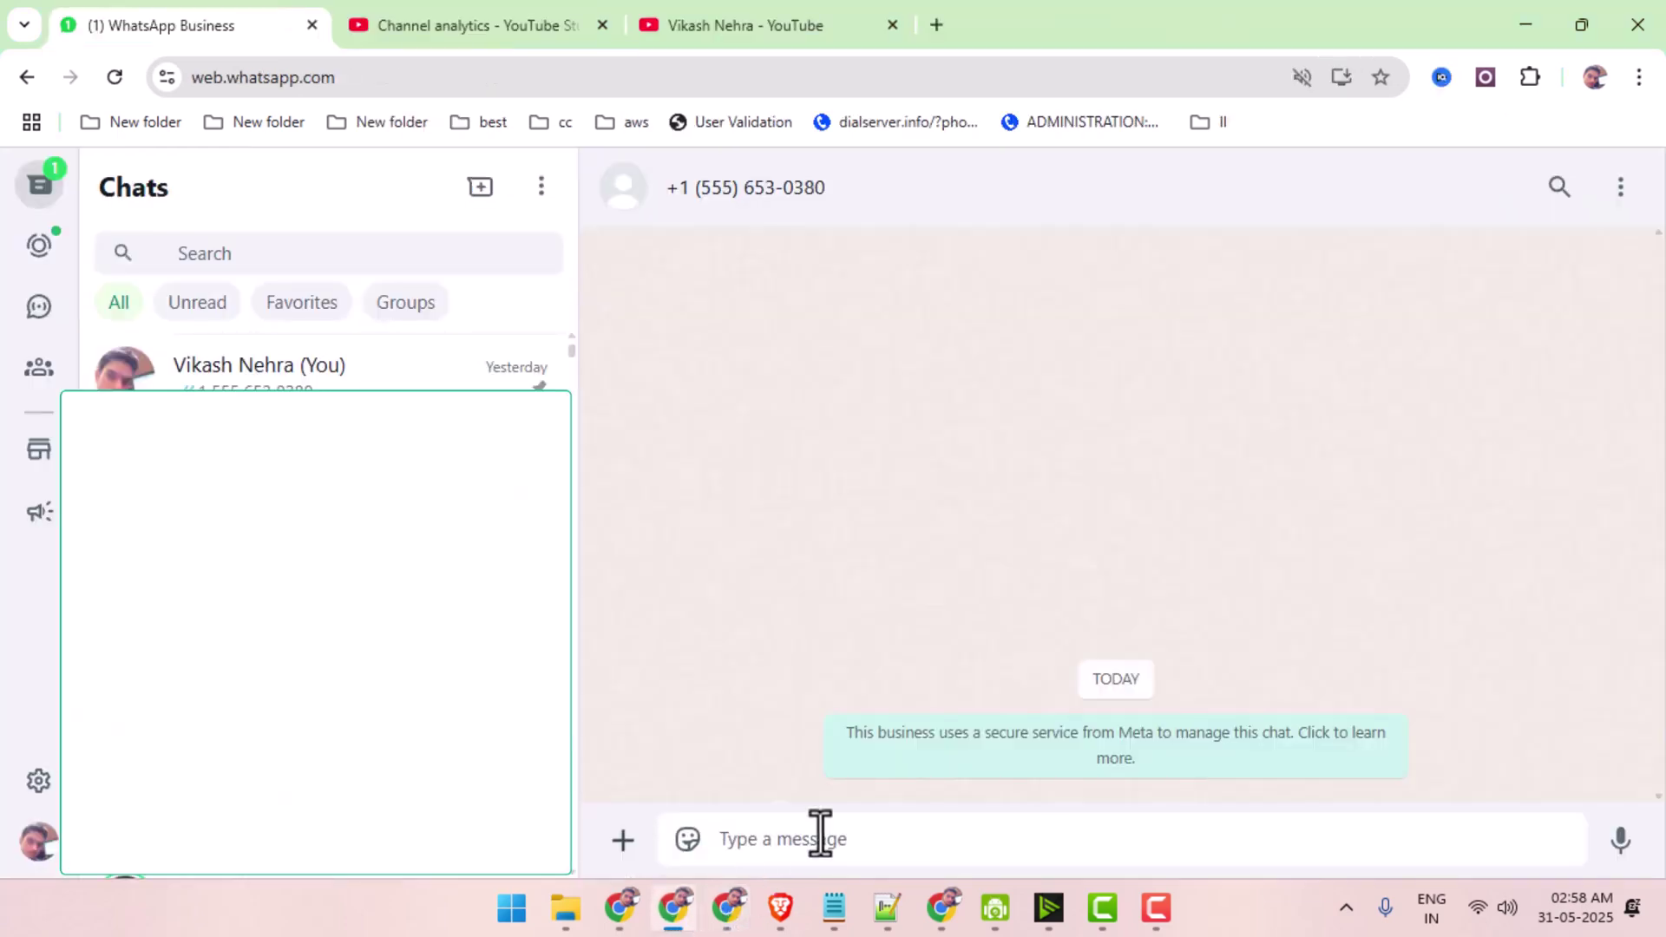
click(784, 847)
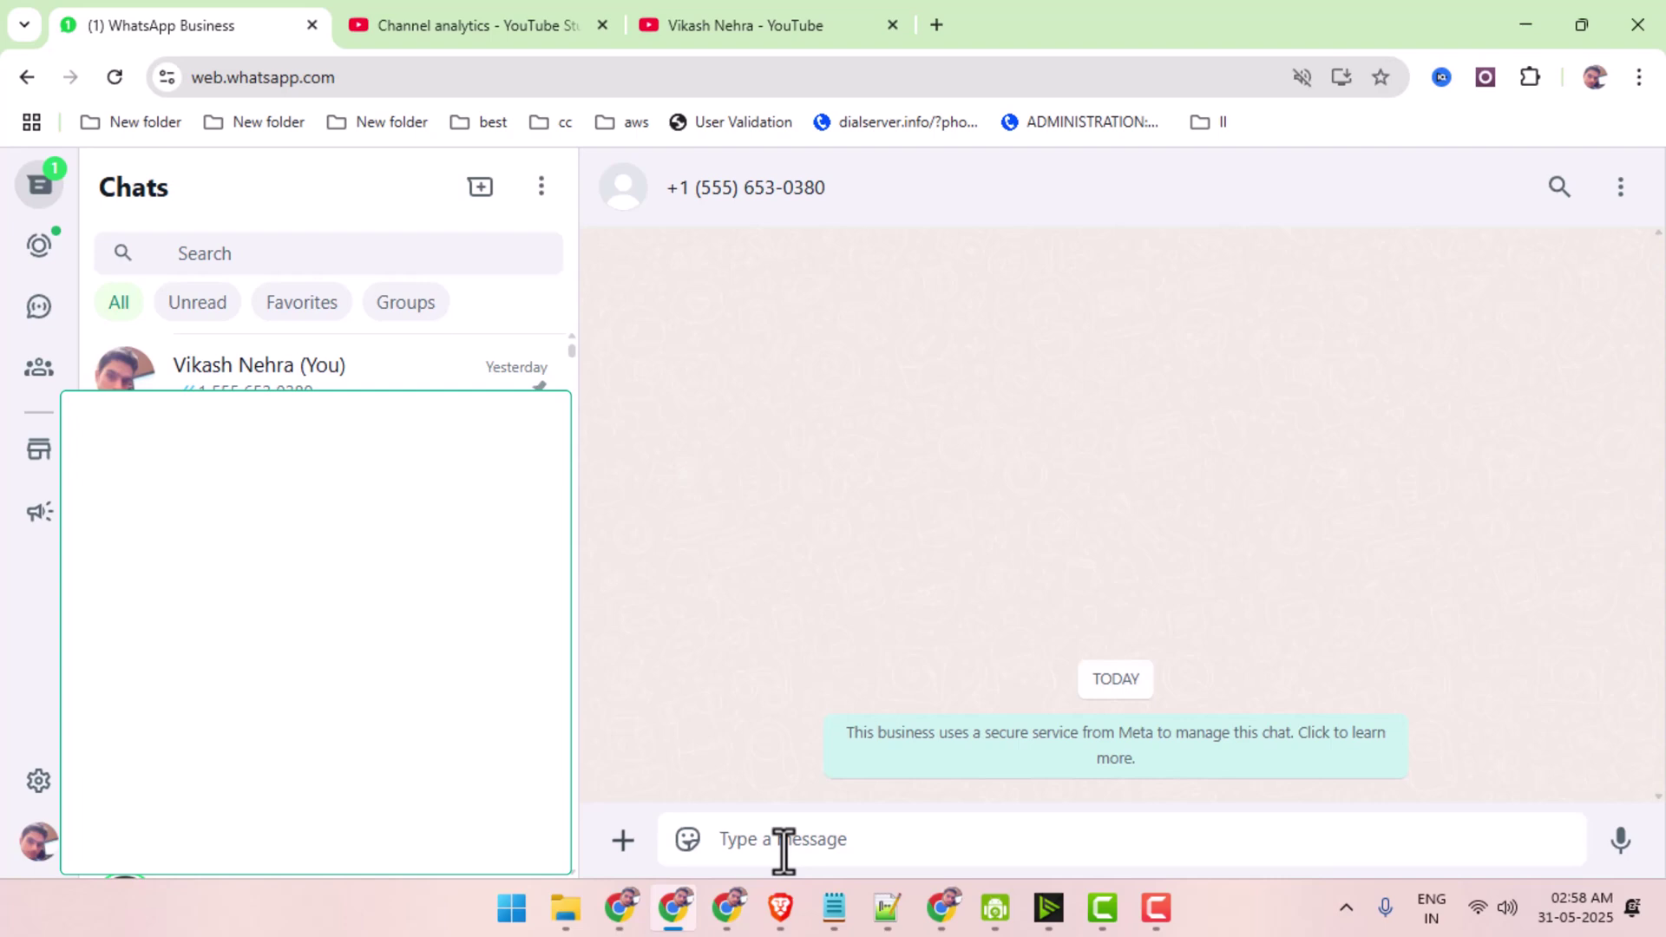
click(715, 907)
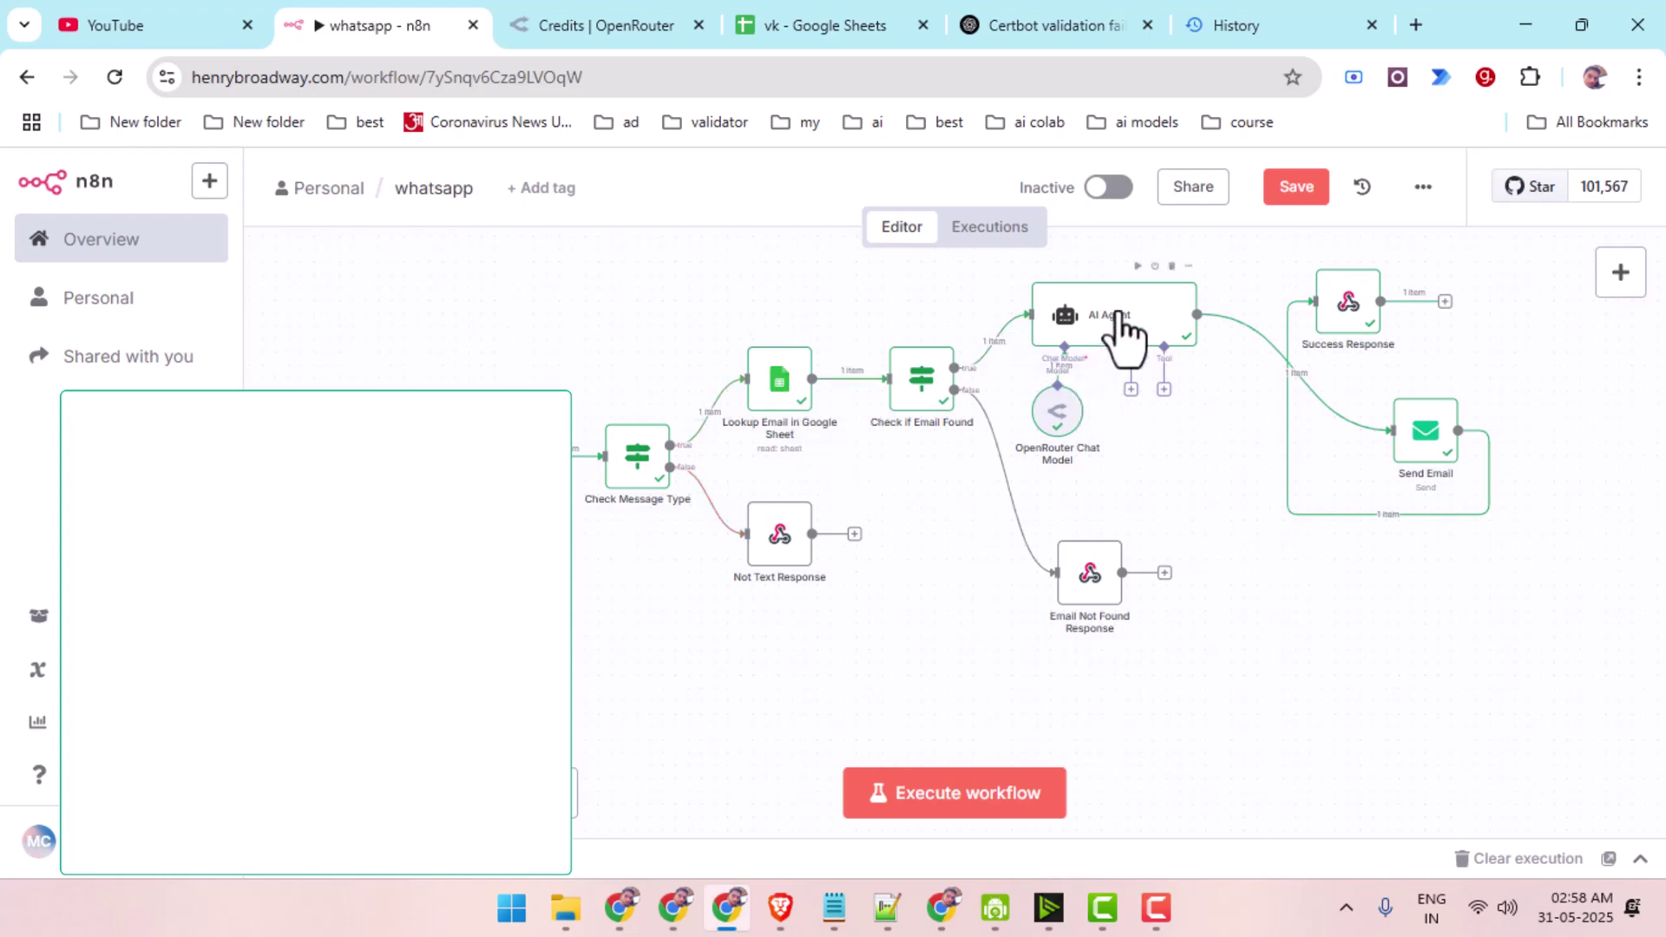
click(798, 21)
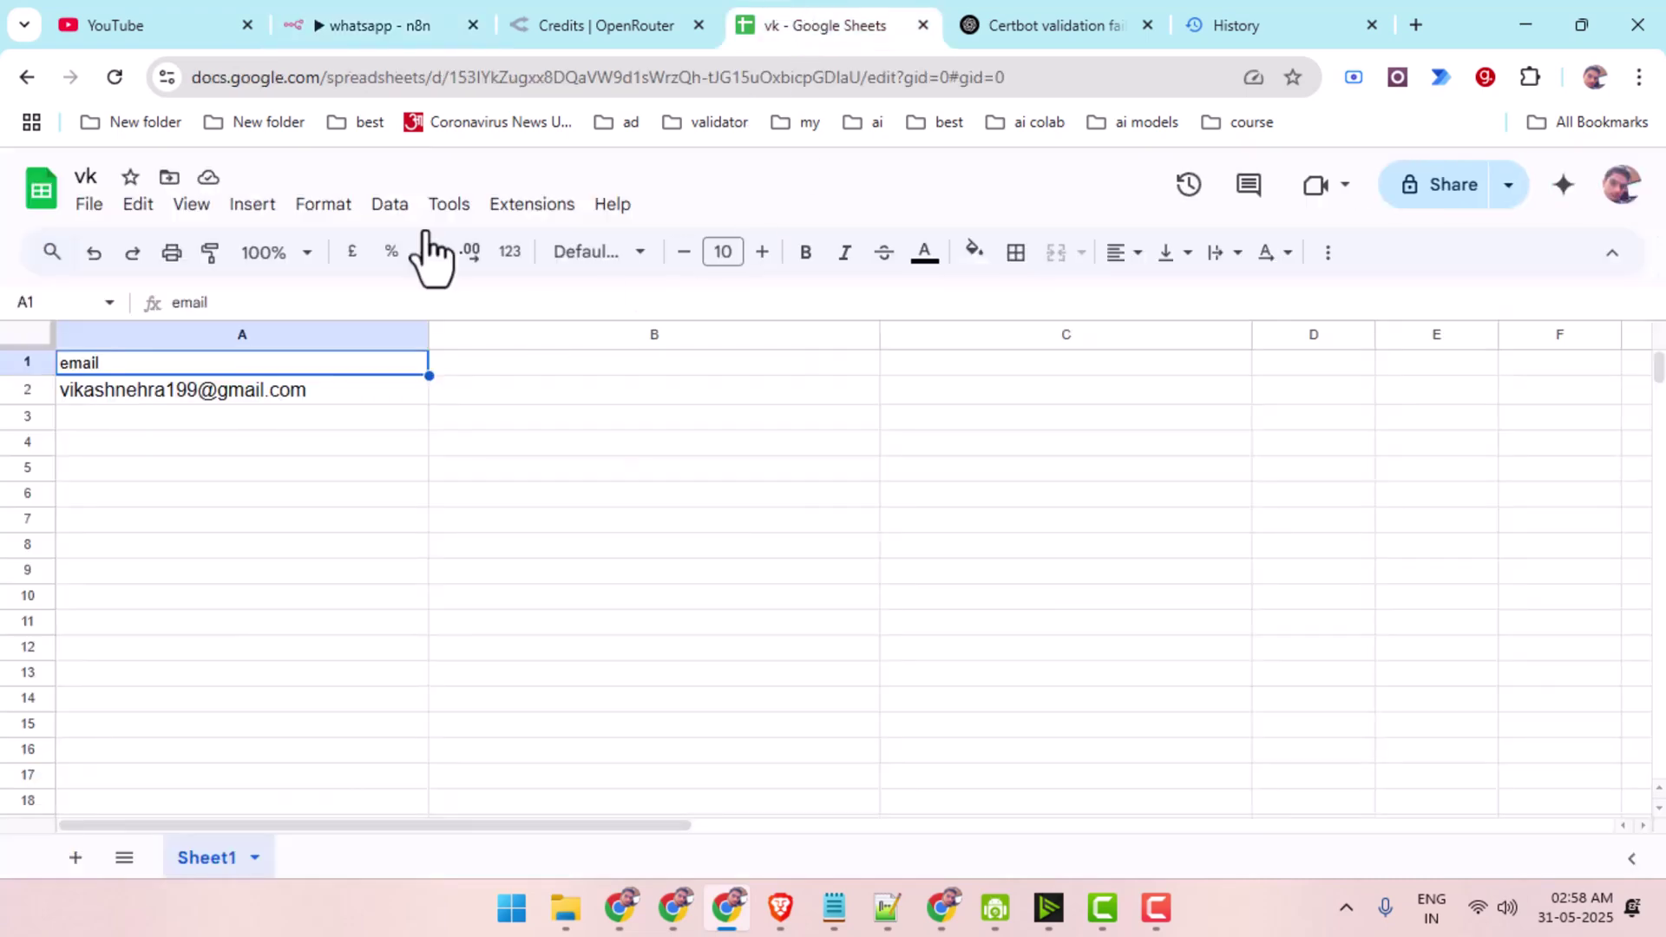
click(236, 399)
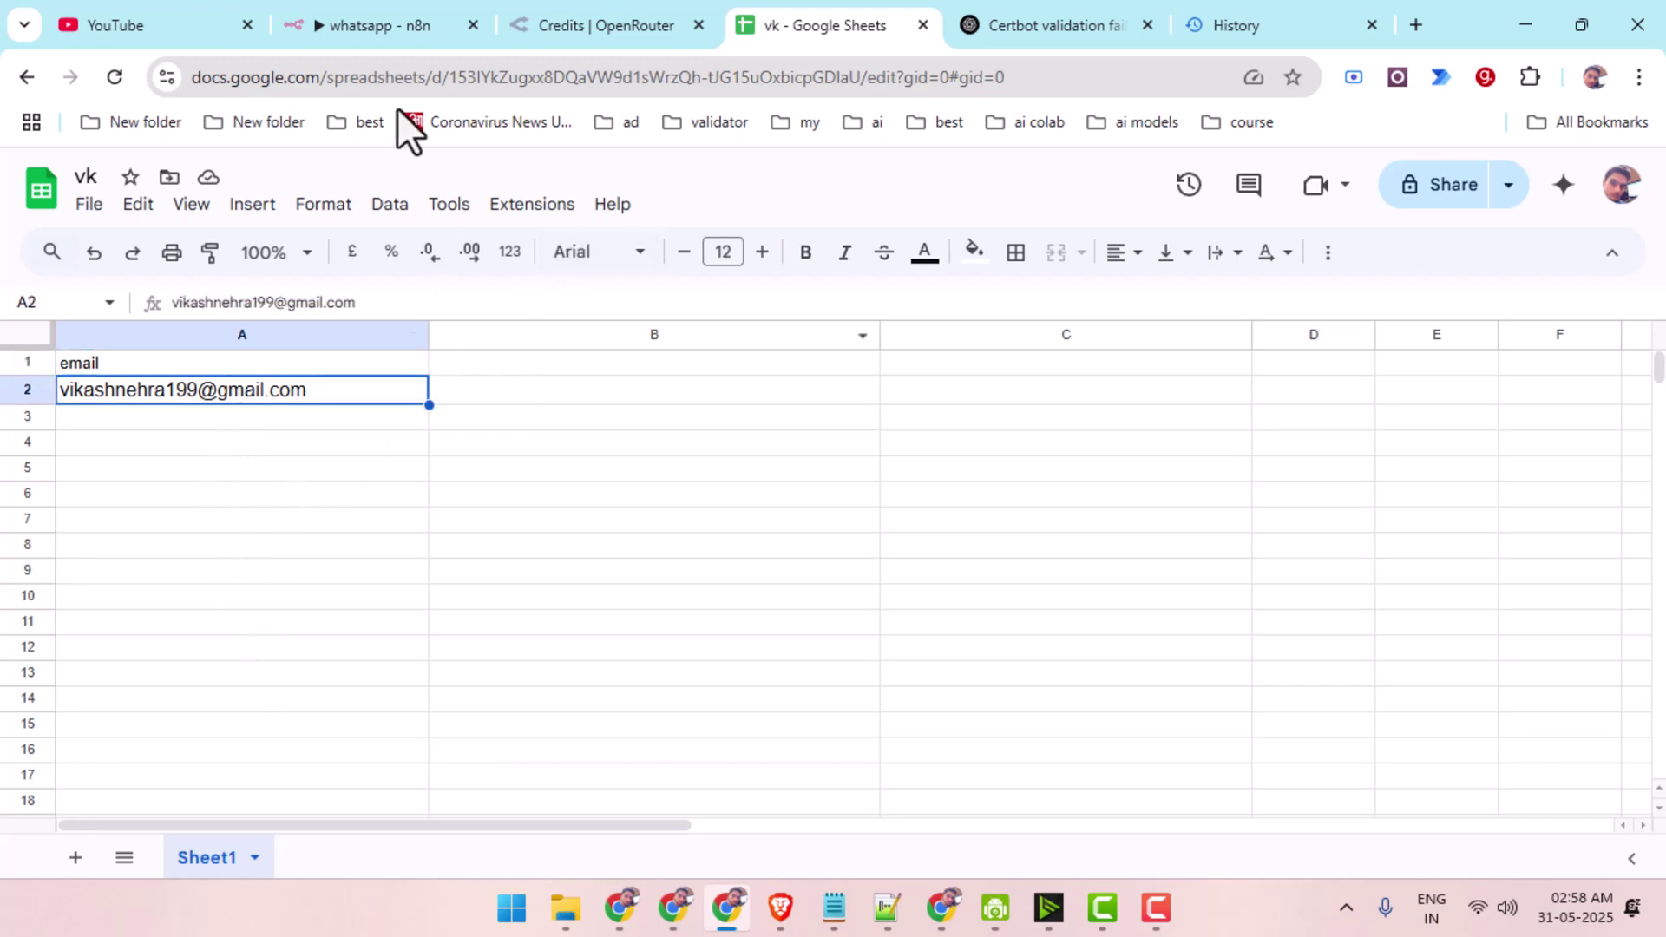
click(416, 23)
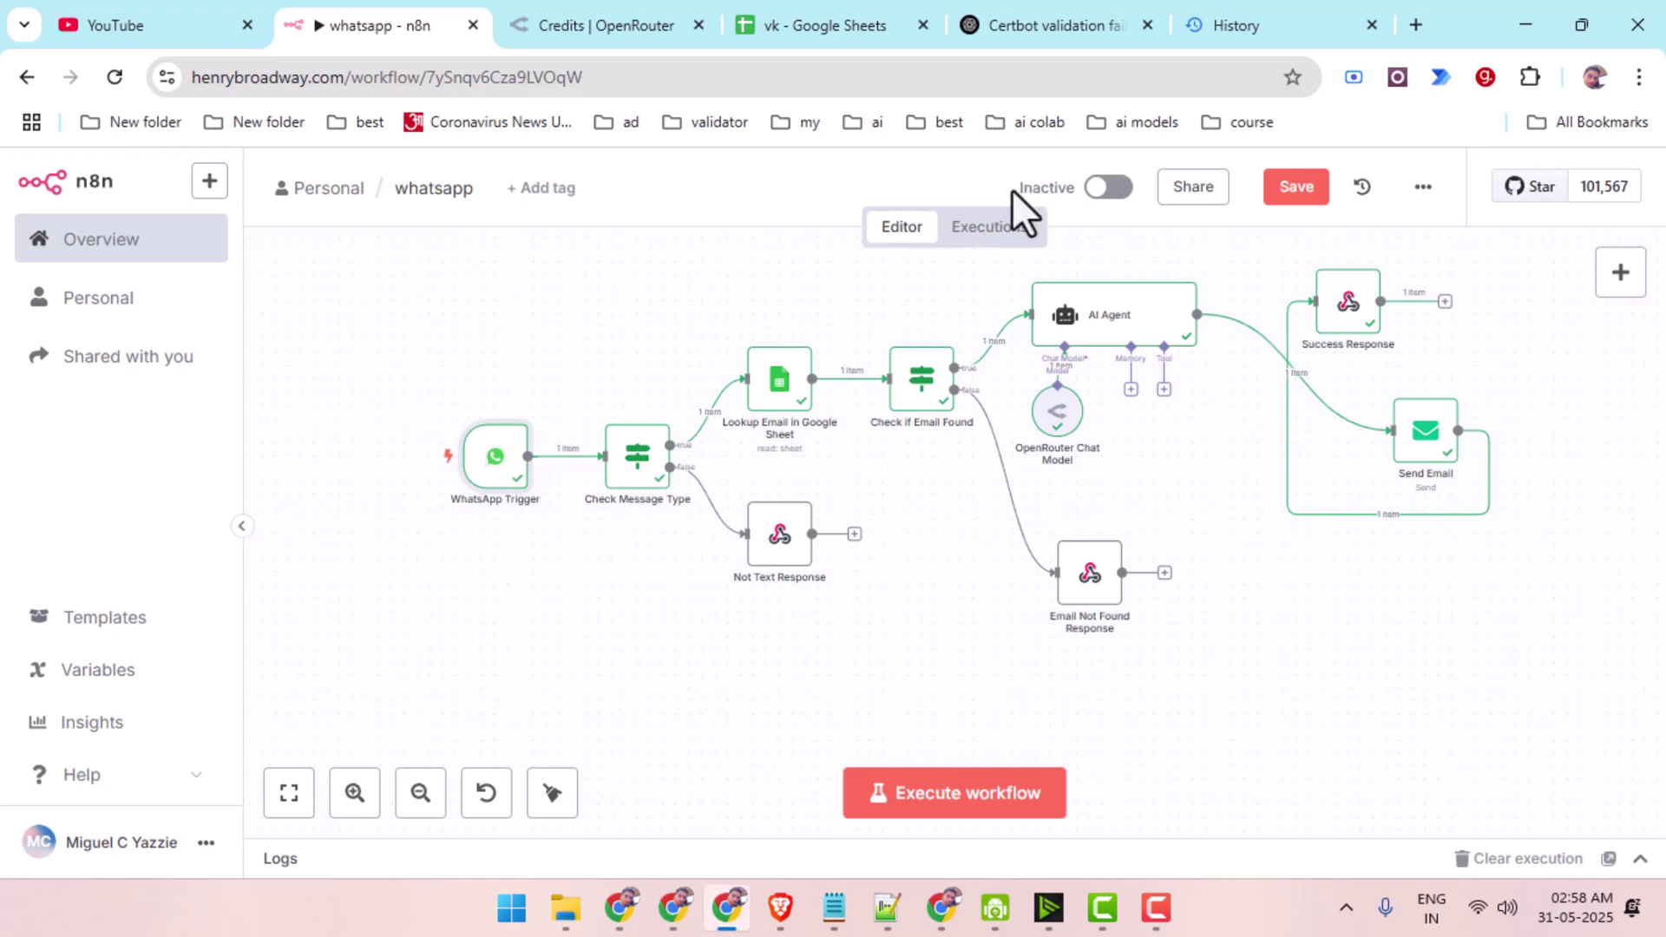
double_click(1045, 188)
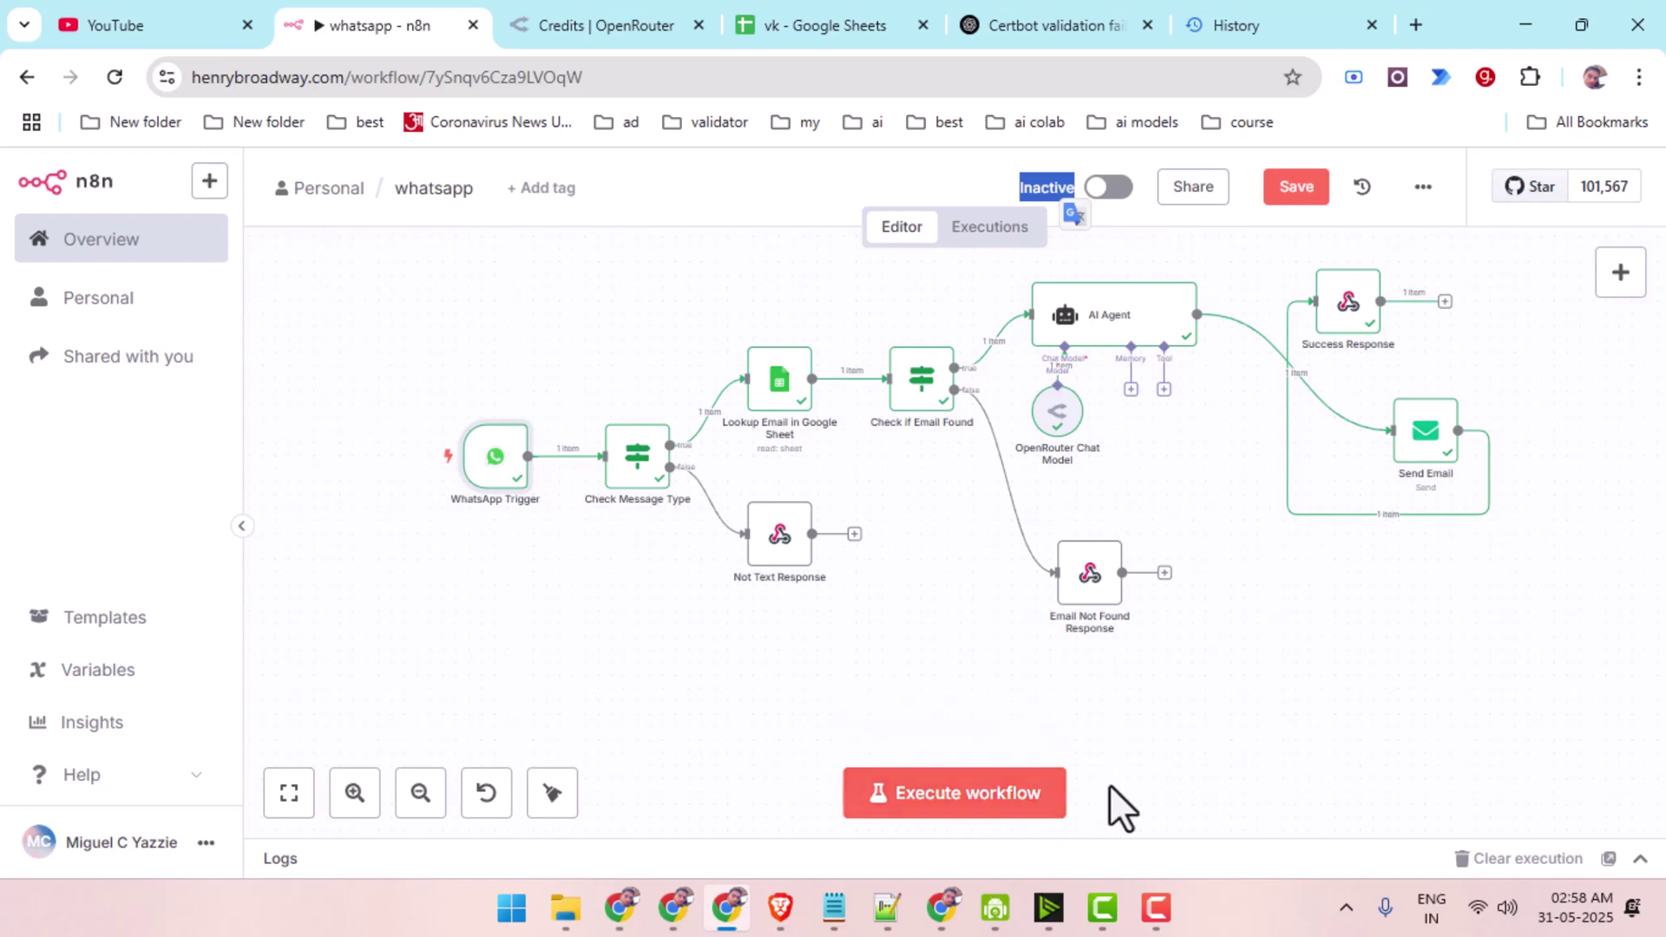
click(1178, 754)
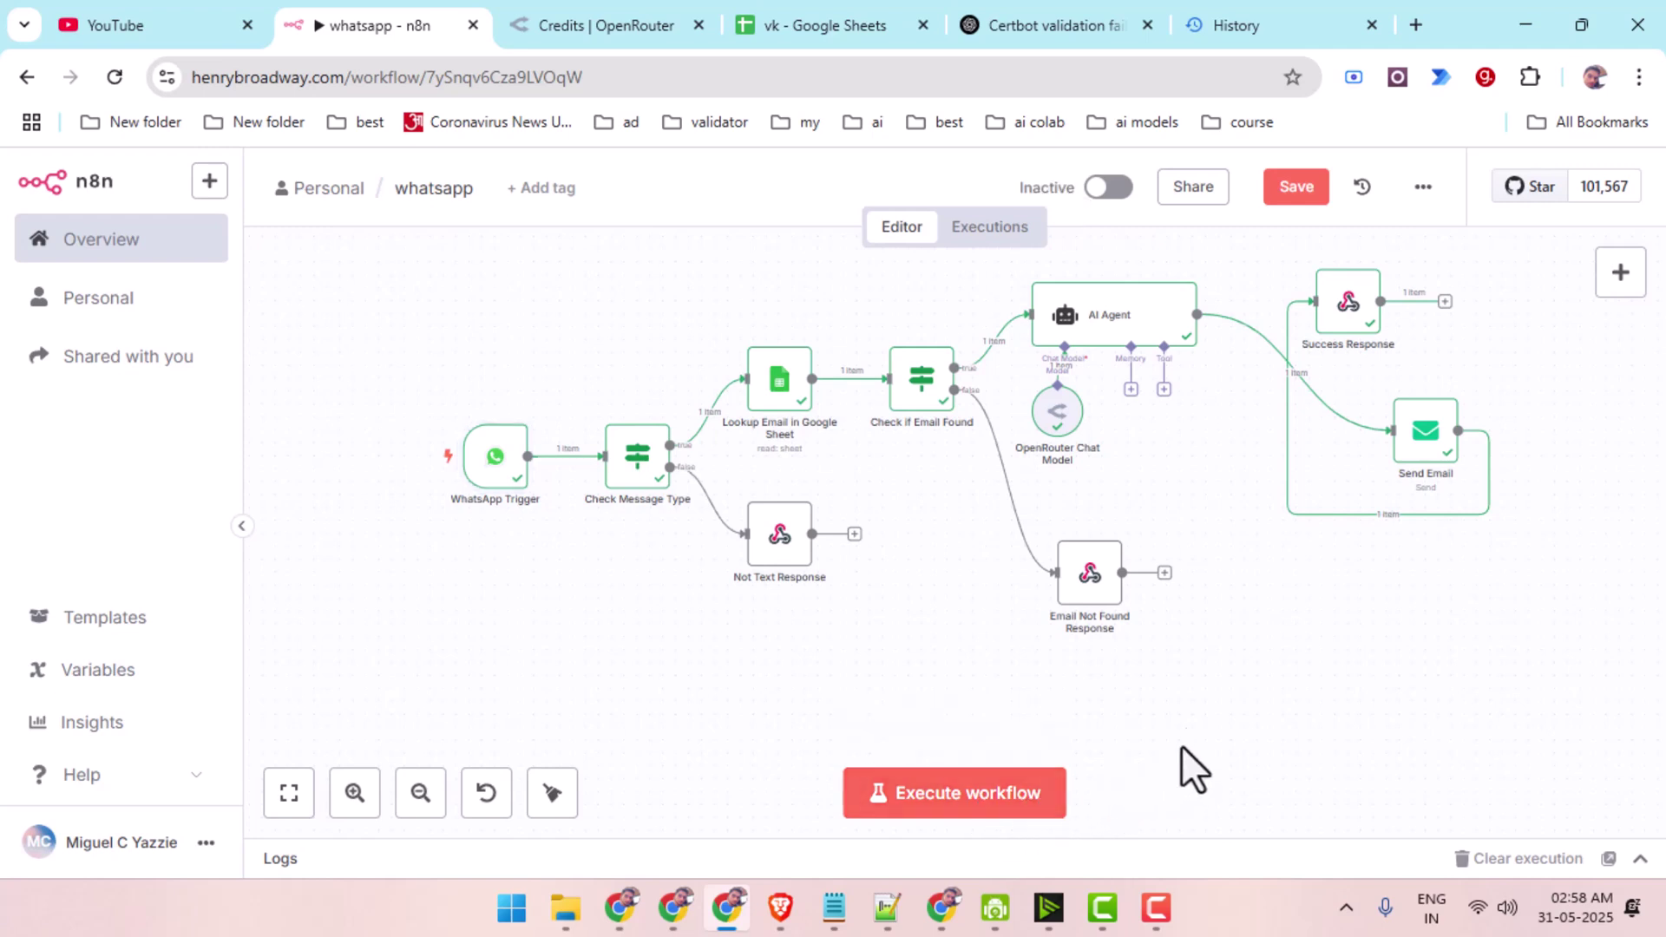
Execute the workflow and enter the message "what is powermta mail server" in the WhatsApp business chat.
click(924, 811)
click(673, 907)
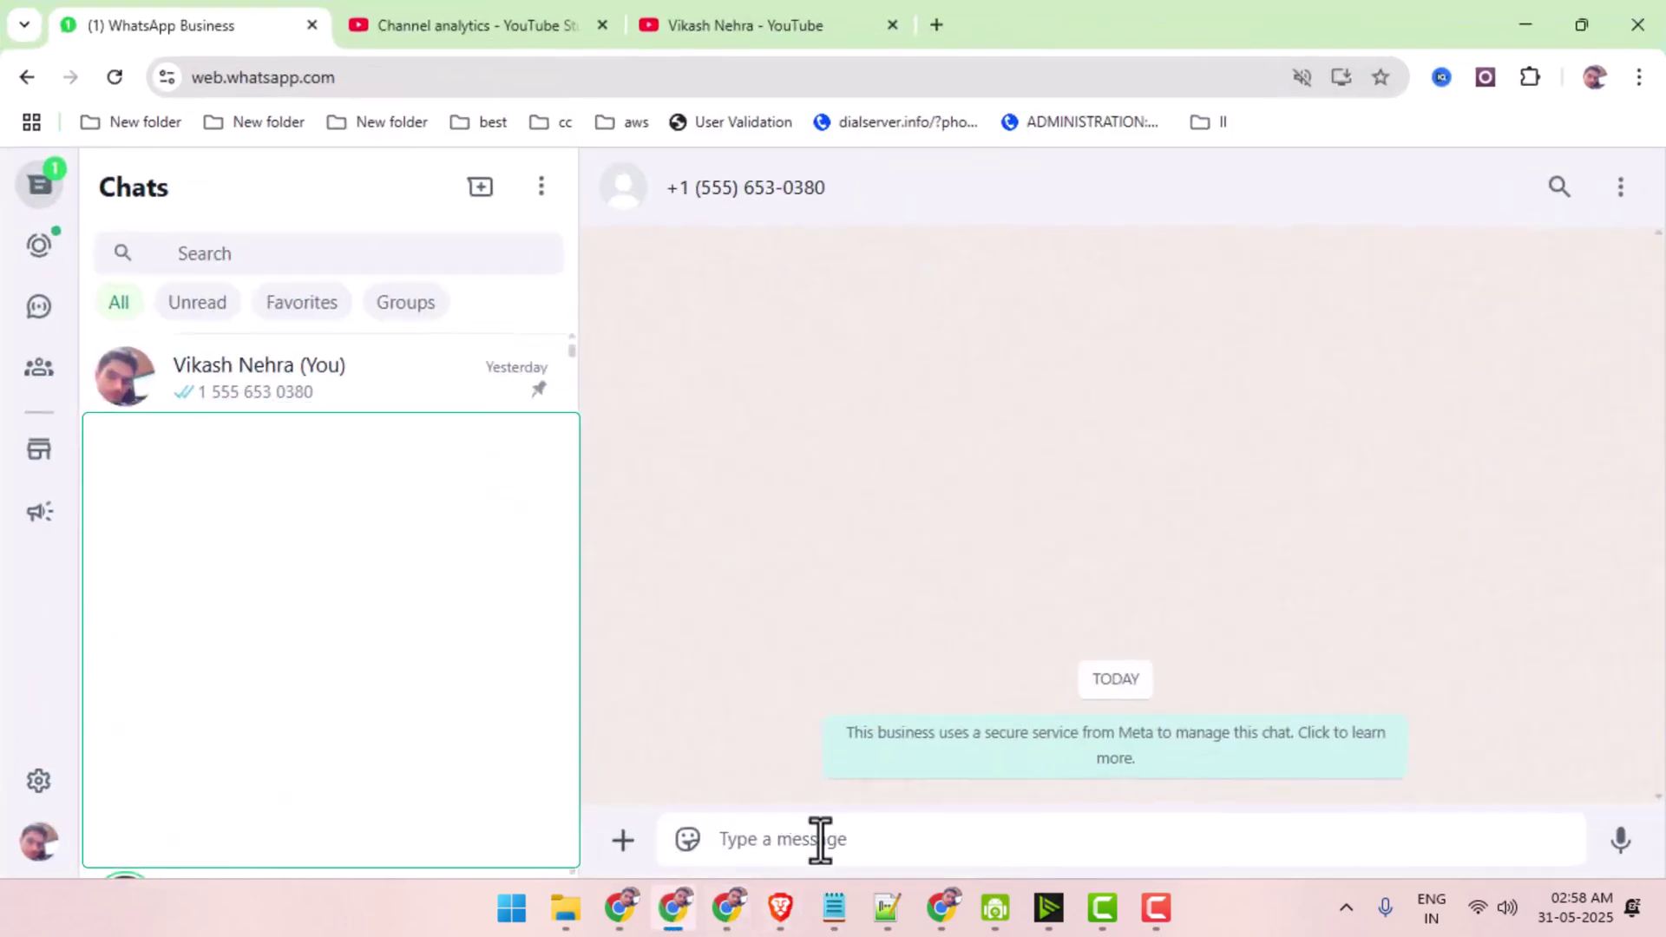
text(what is powermta mail server)
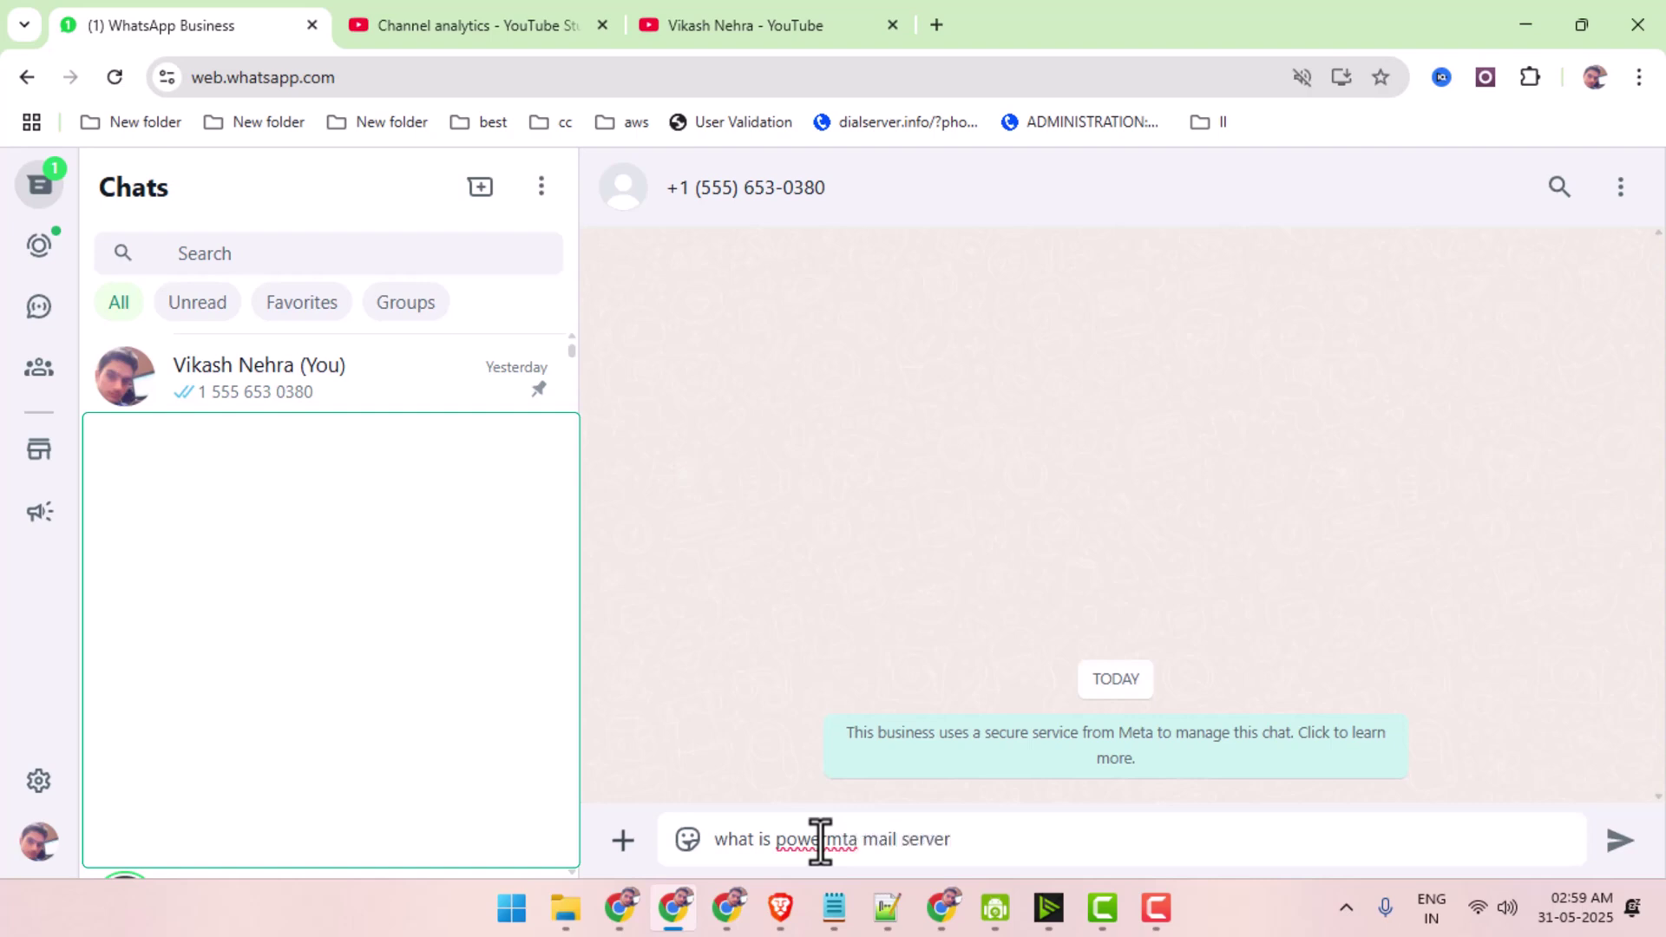
drag(954, 839, 689, 840)
click(961, 838)
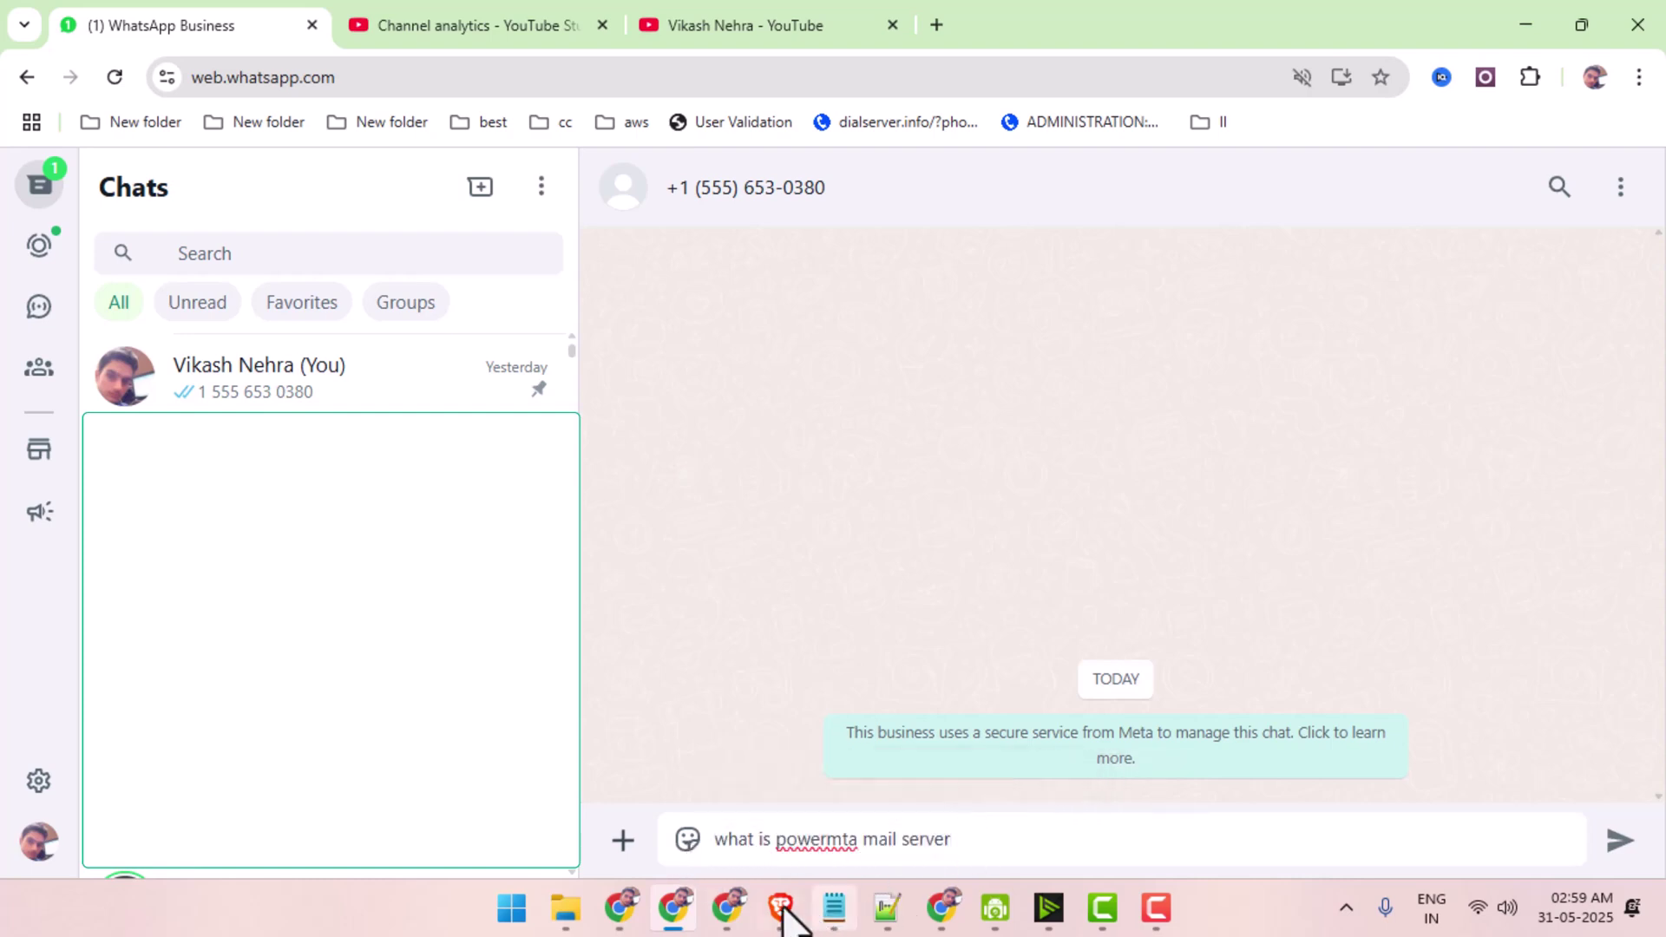
Check the workflow's listening state in n8n and send the drafted question from WhatsApp.
click(720, 909)
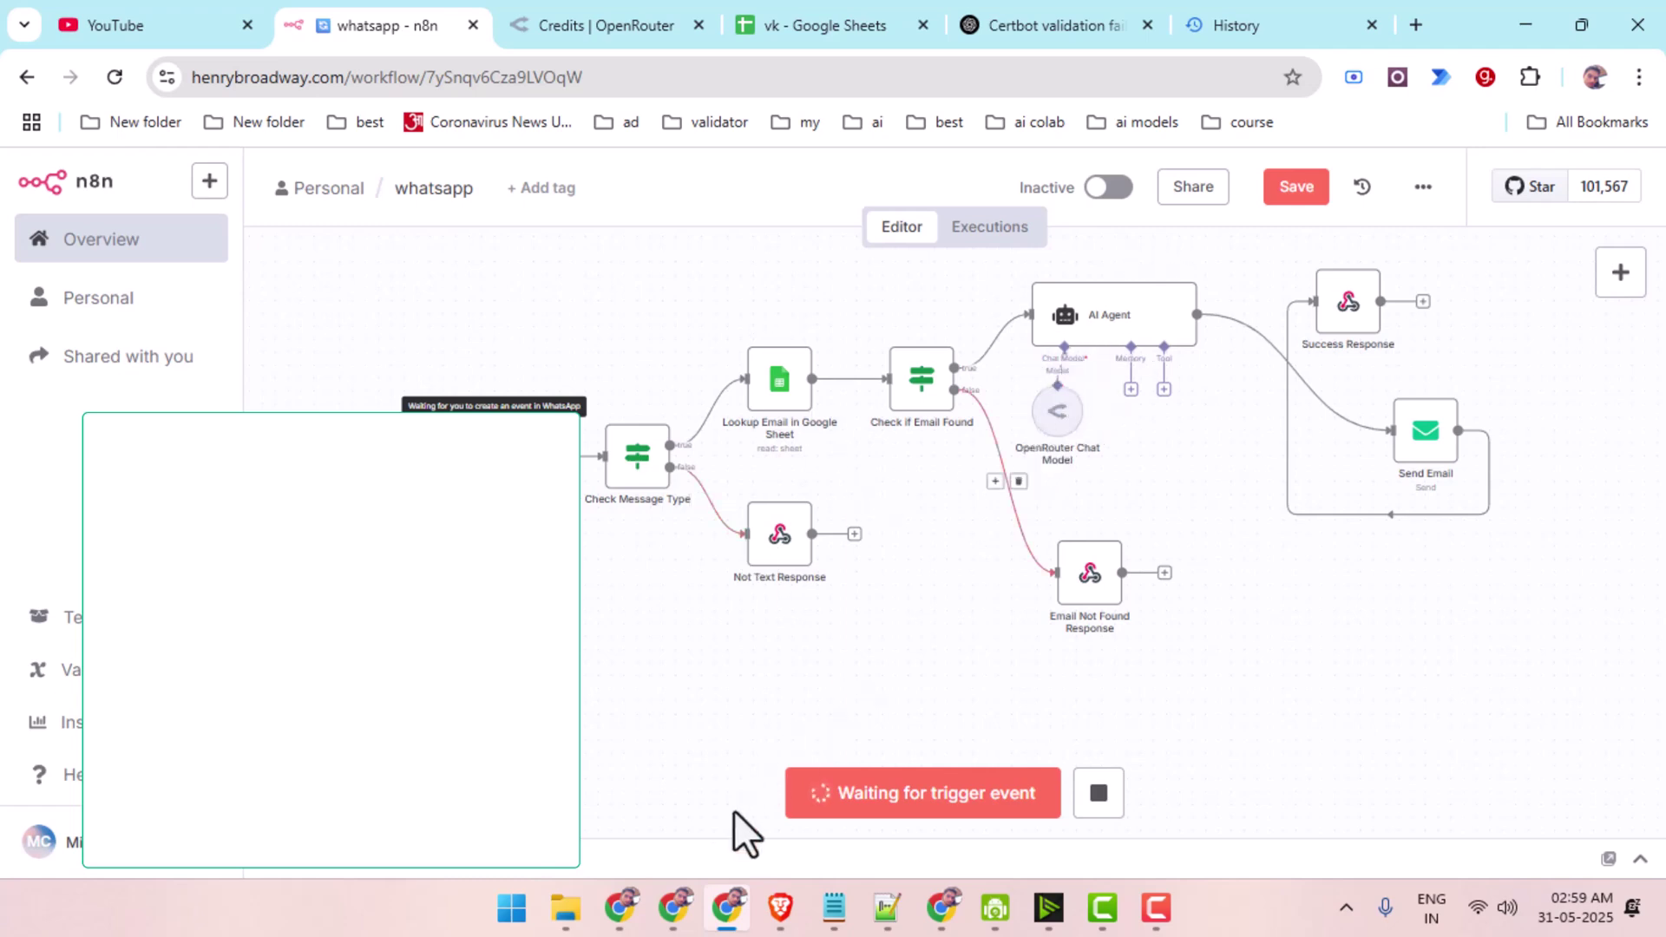
click(676, 919)
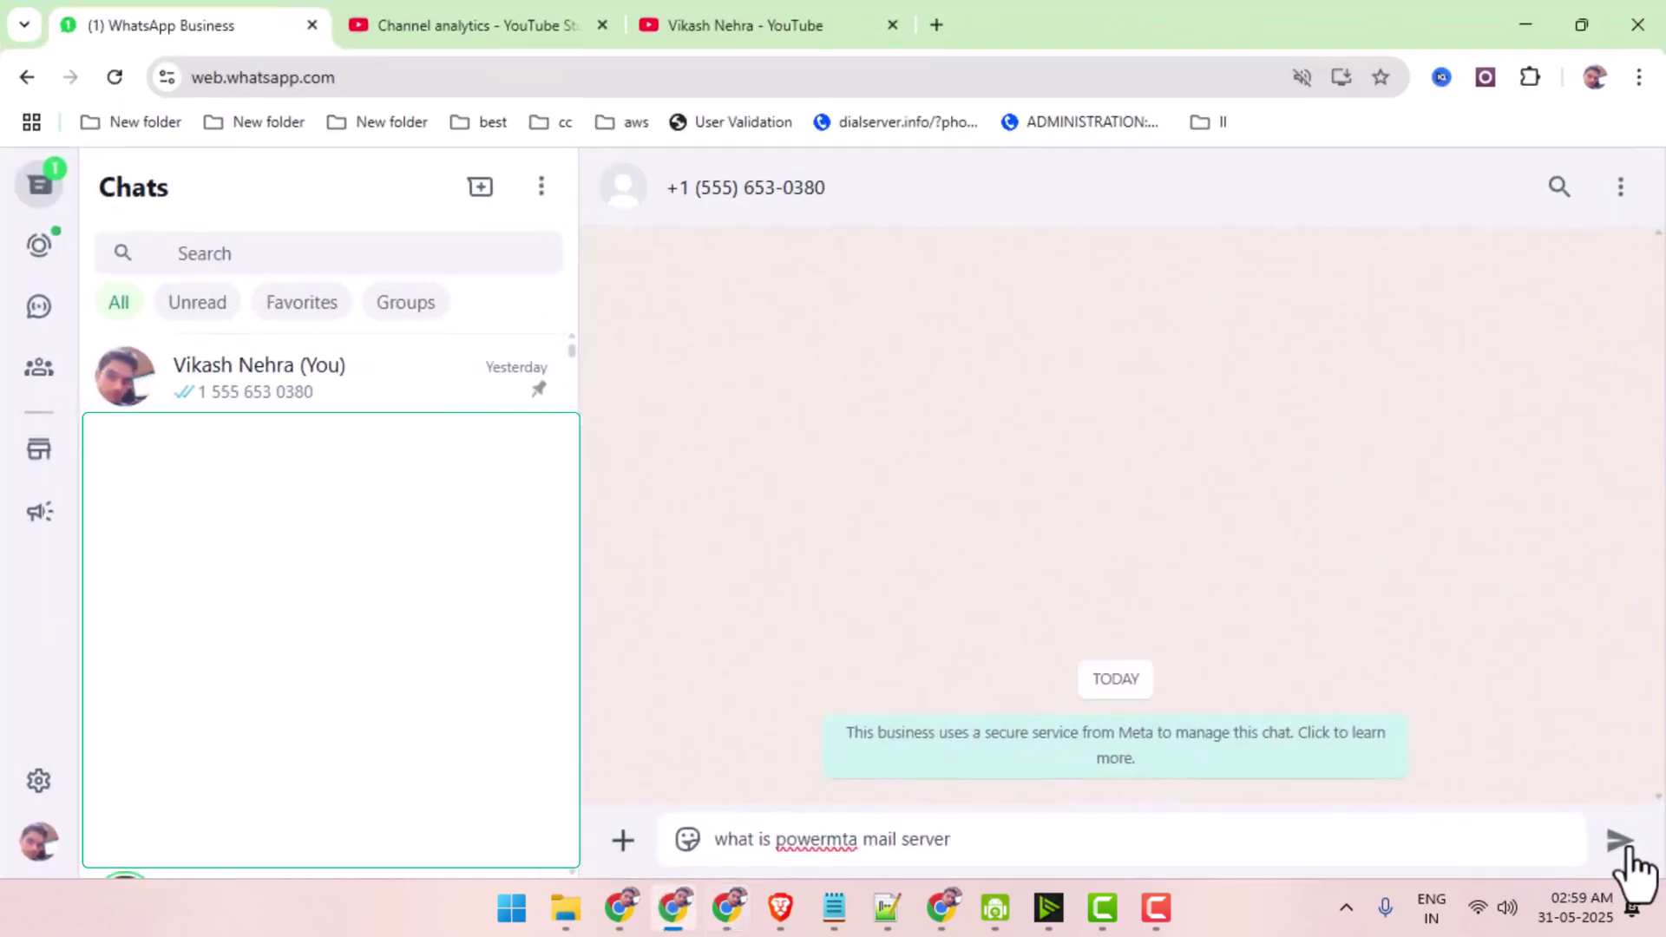
click(1619, 841)
Follow the workflow run in n8n and check the recipient email in the vk sheet.
click(727, 909)
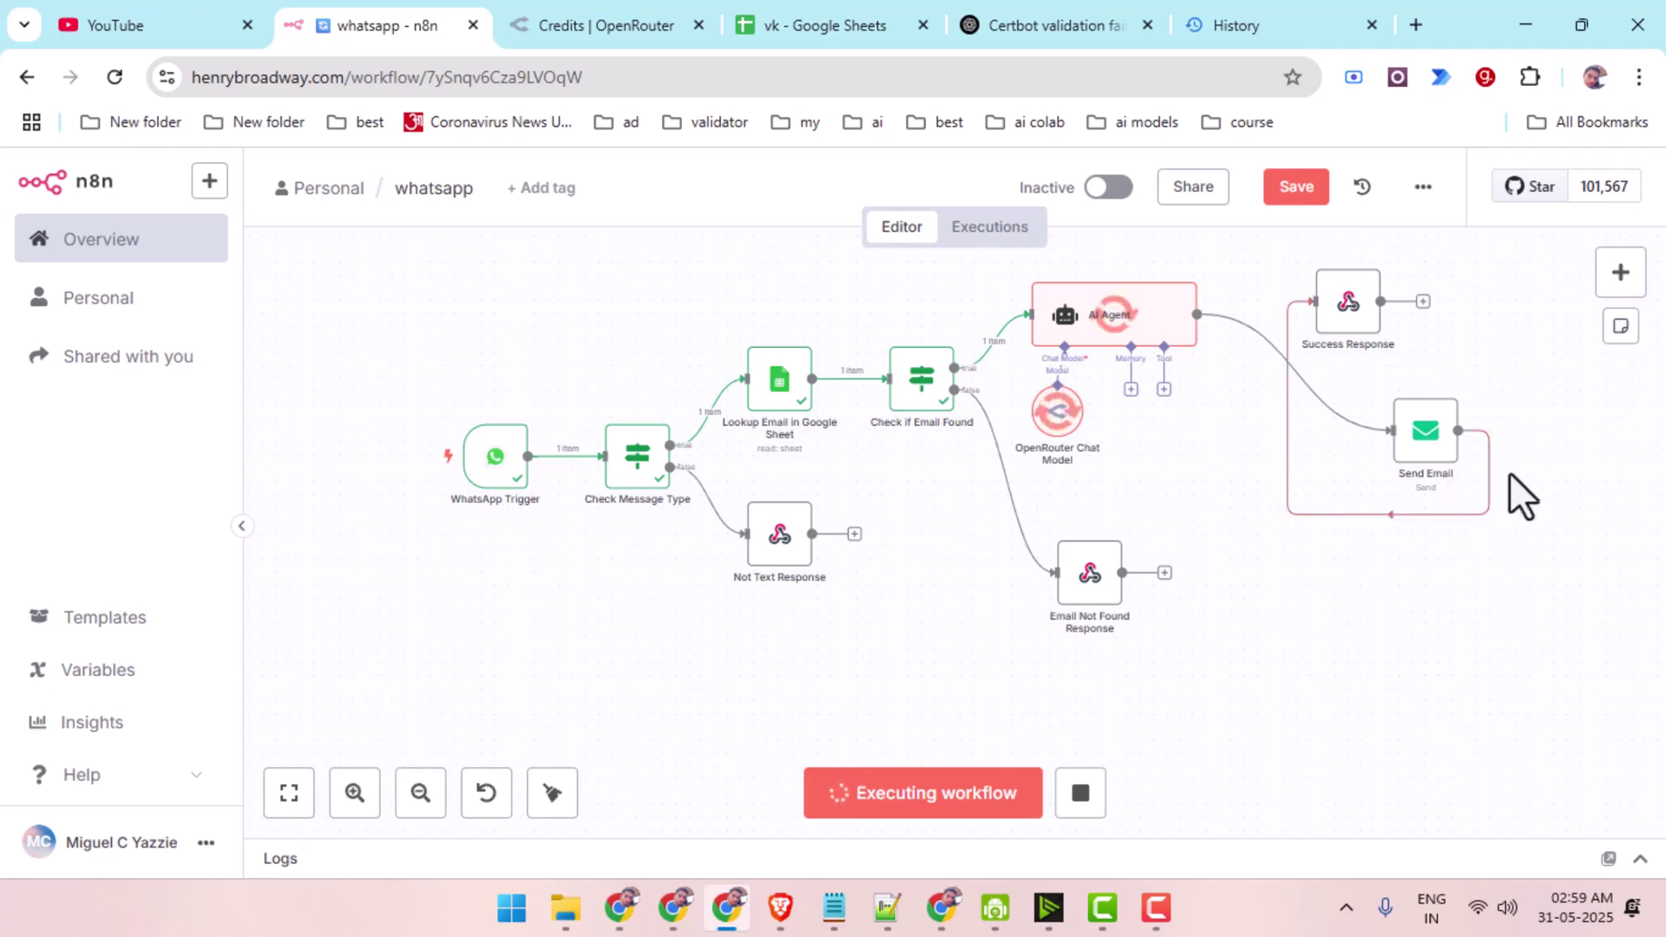
click(831, 25)
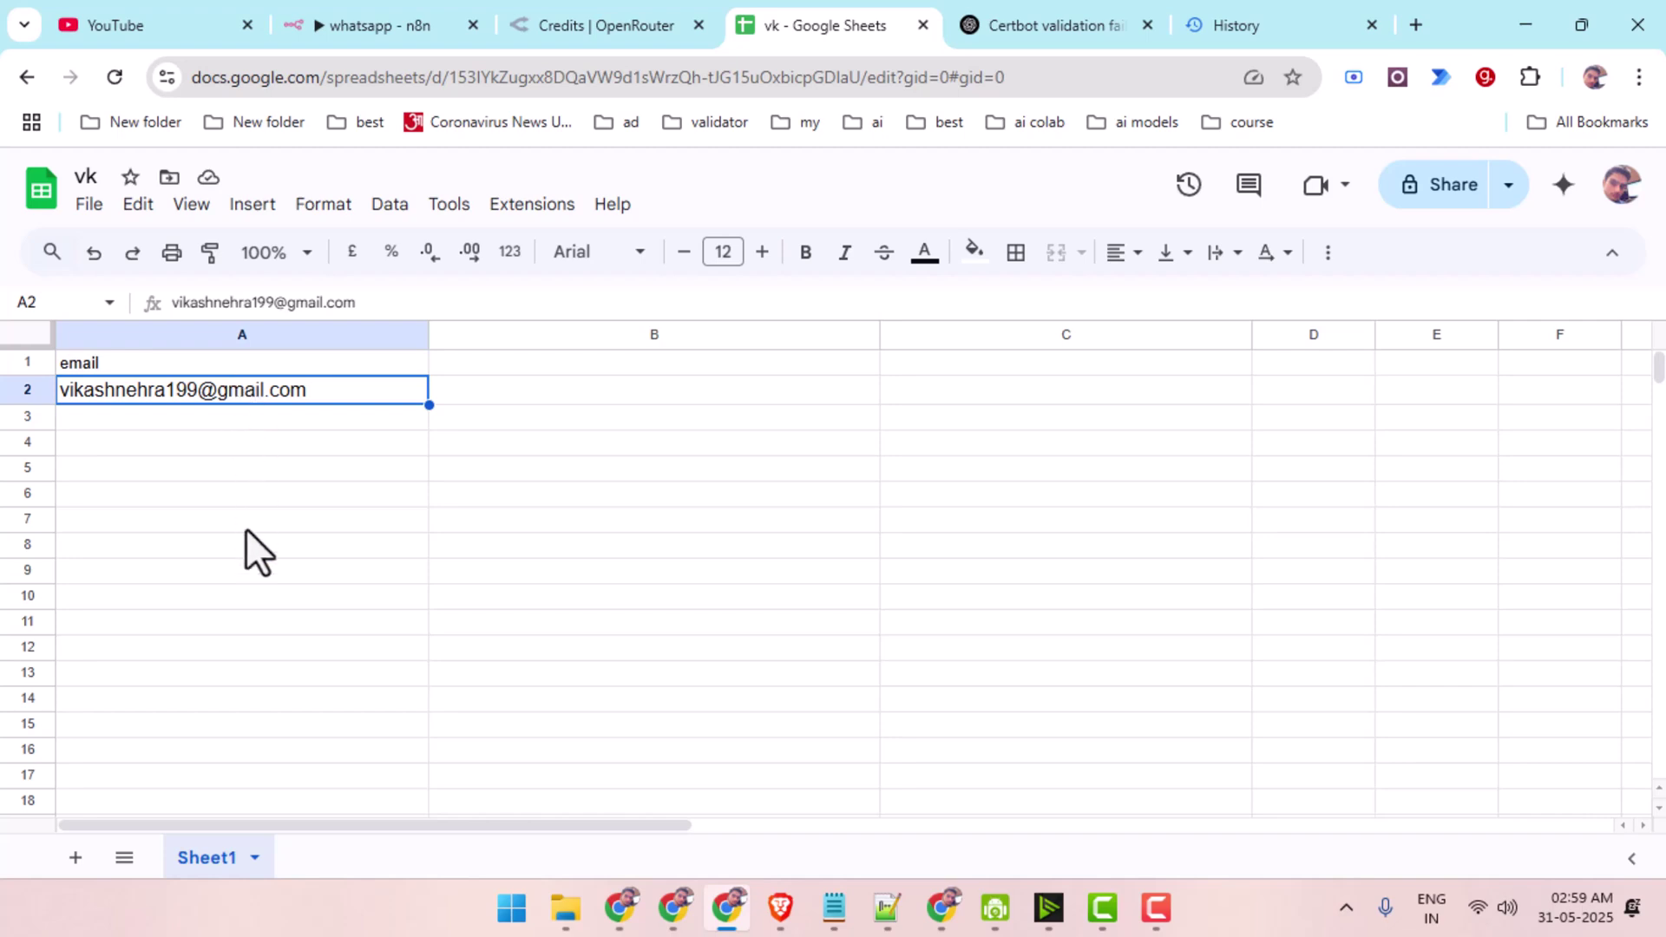
click(364, 25)
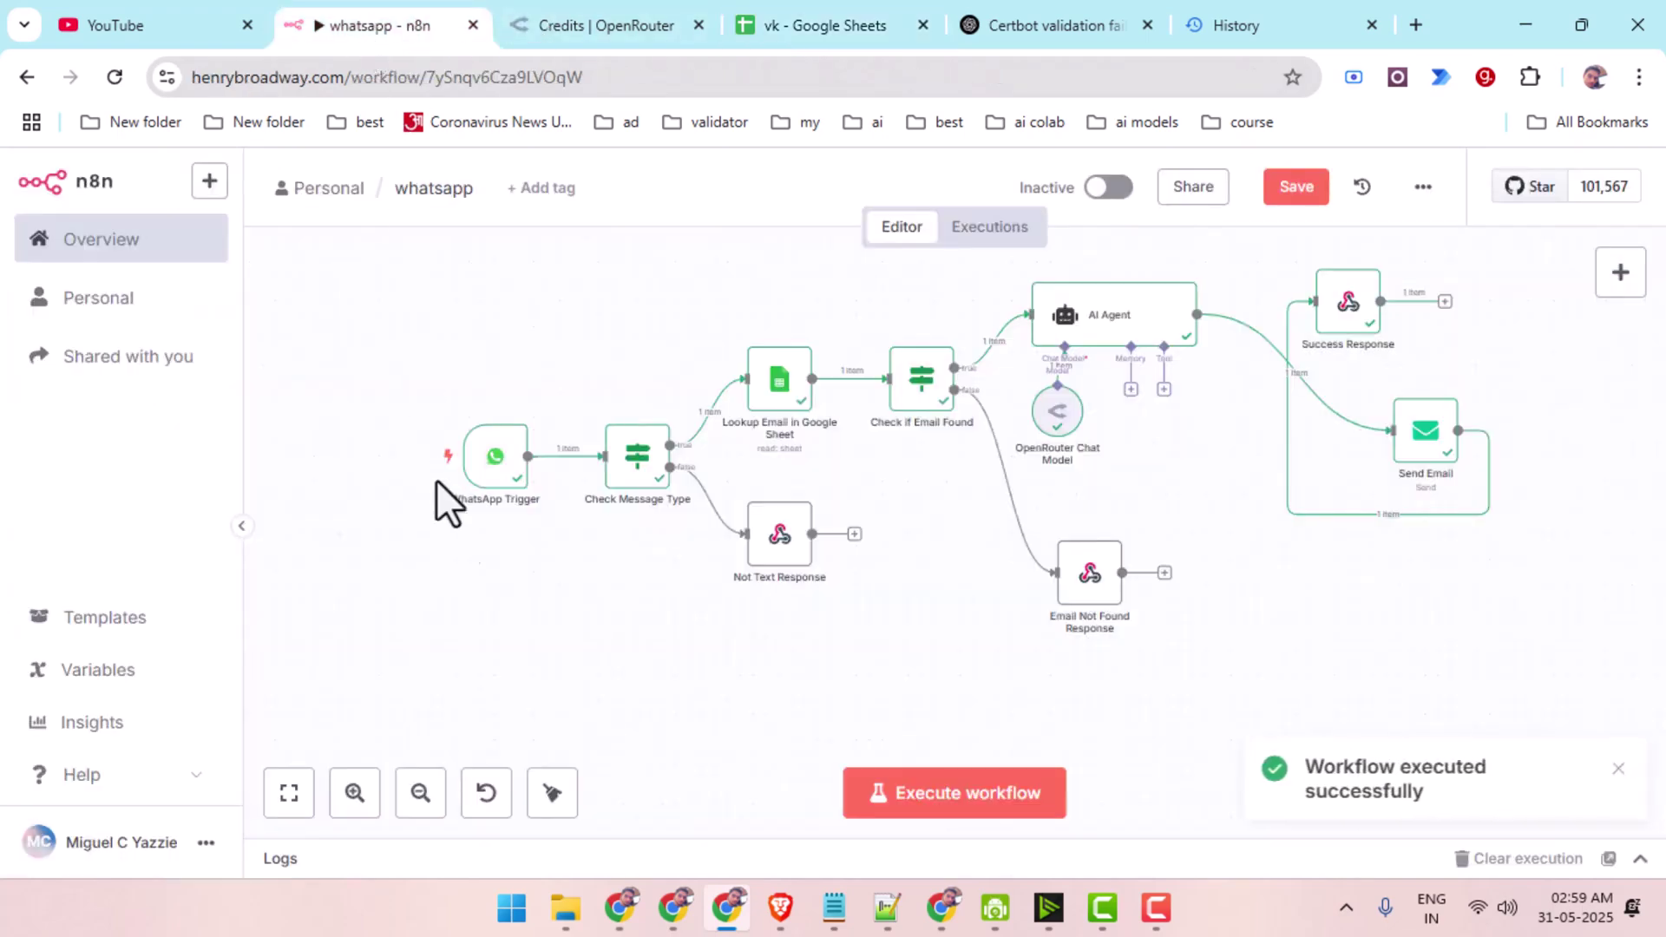
drag(1308, 768, 1480, 796)
click(1446, 791)
Open the "what is powermta mail server" email from Gmail's Spam folder and report it as not spam.
click(618, 908)
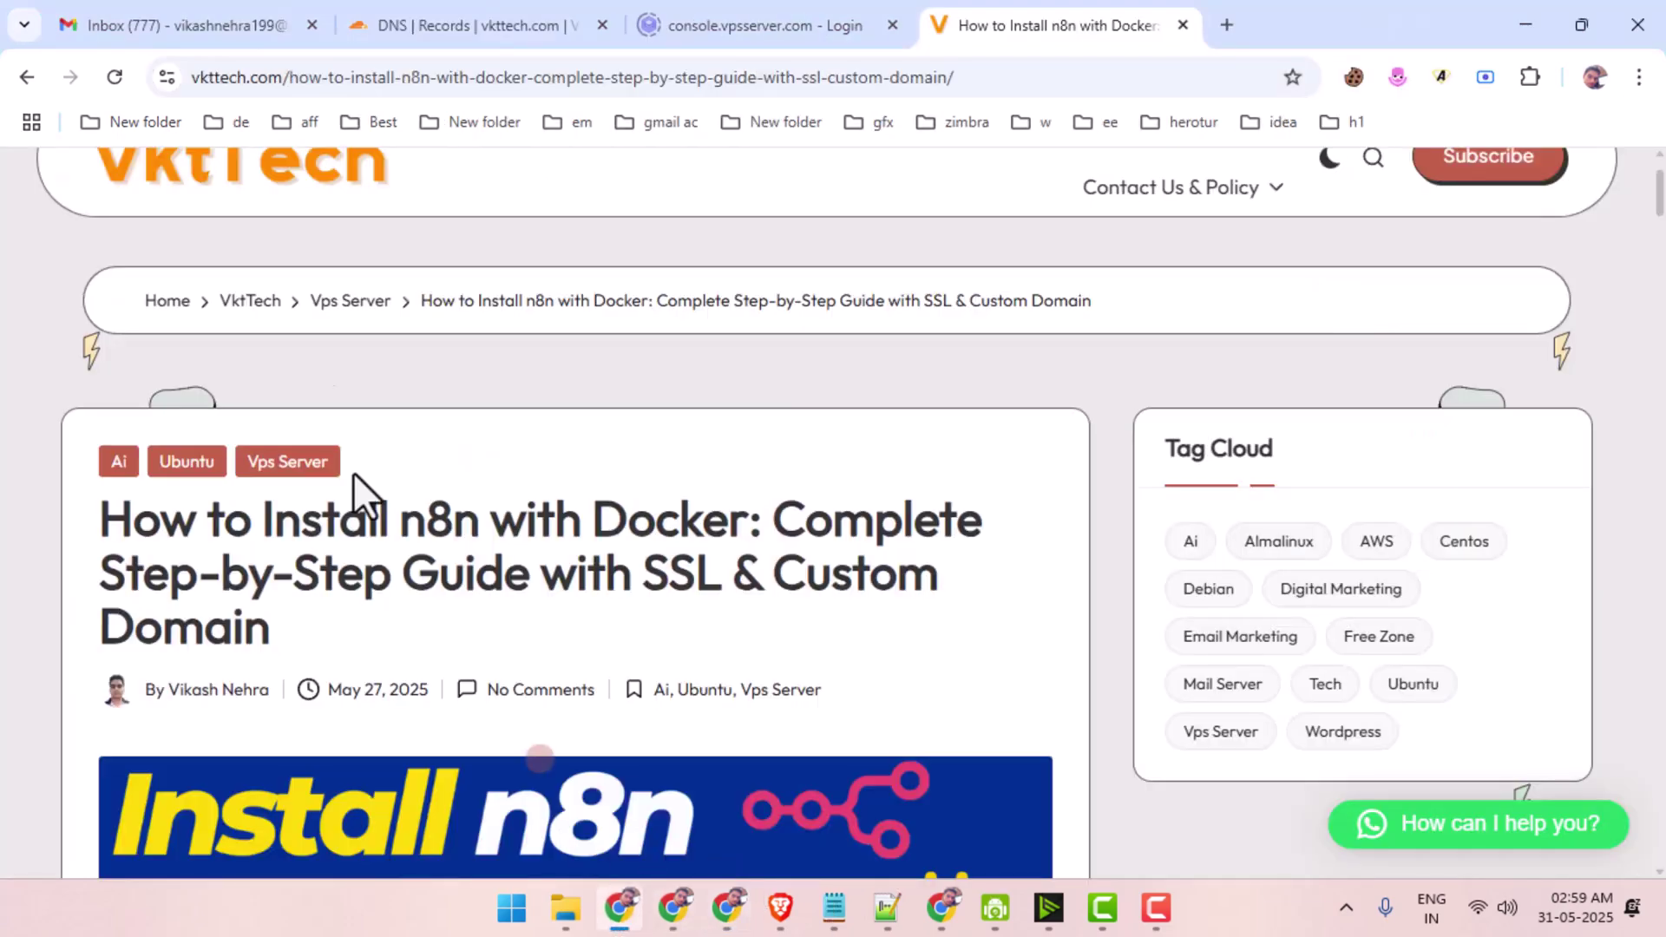
click(184, 25)
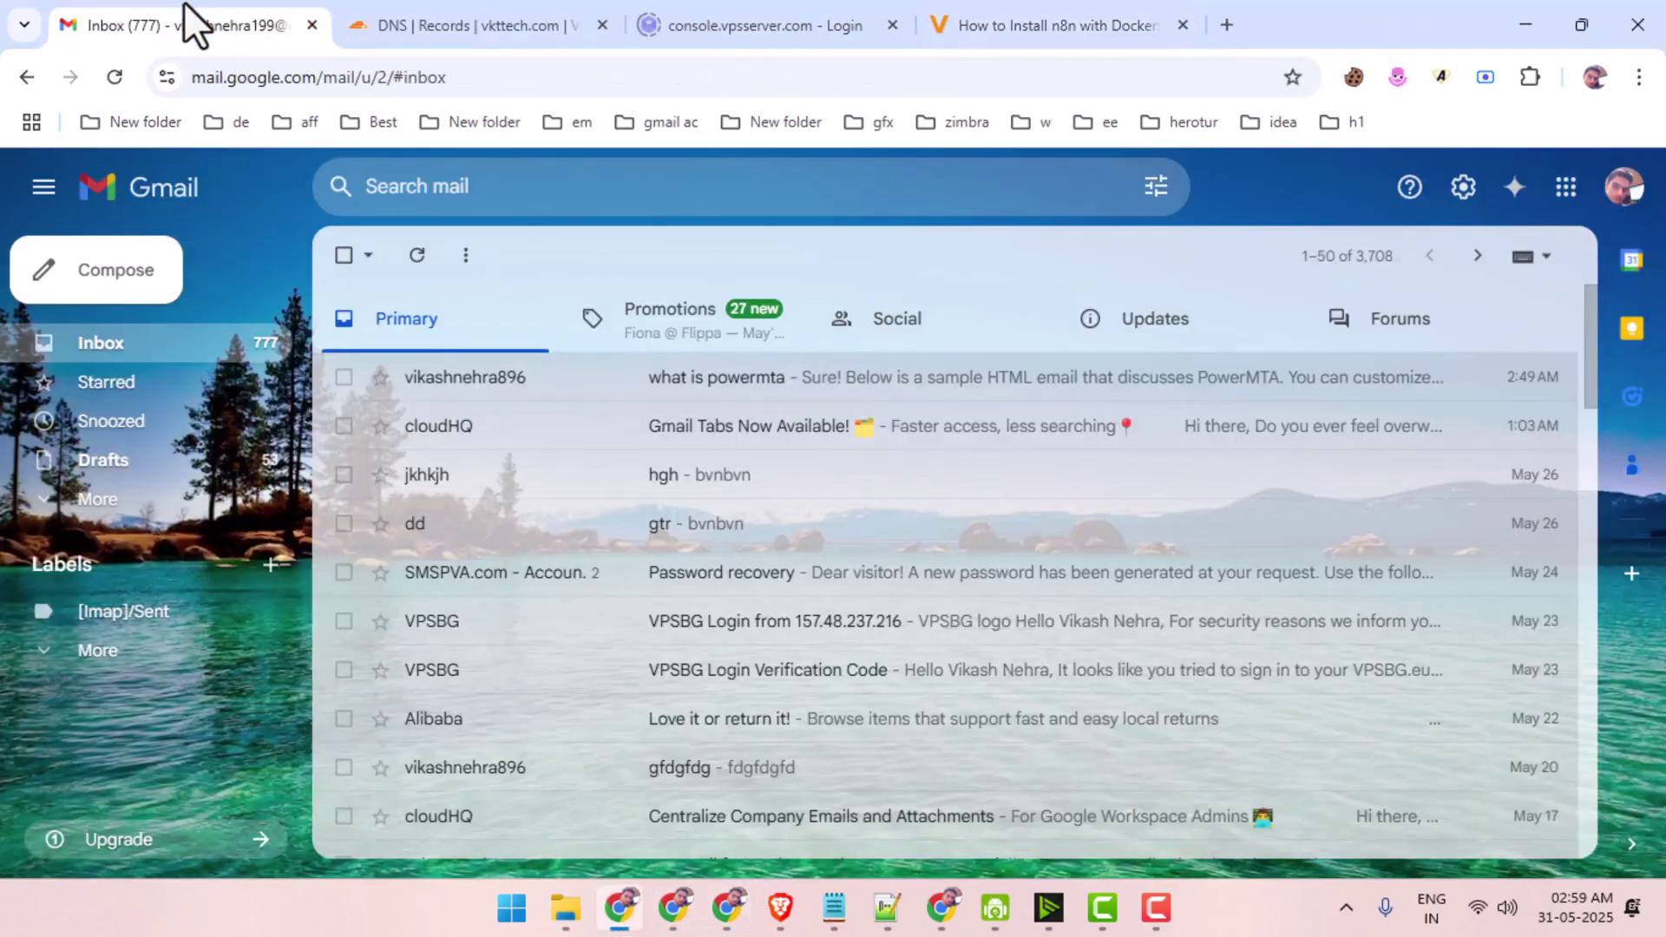
click(417, 256)
click(174, 503)
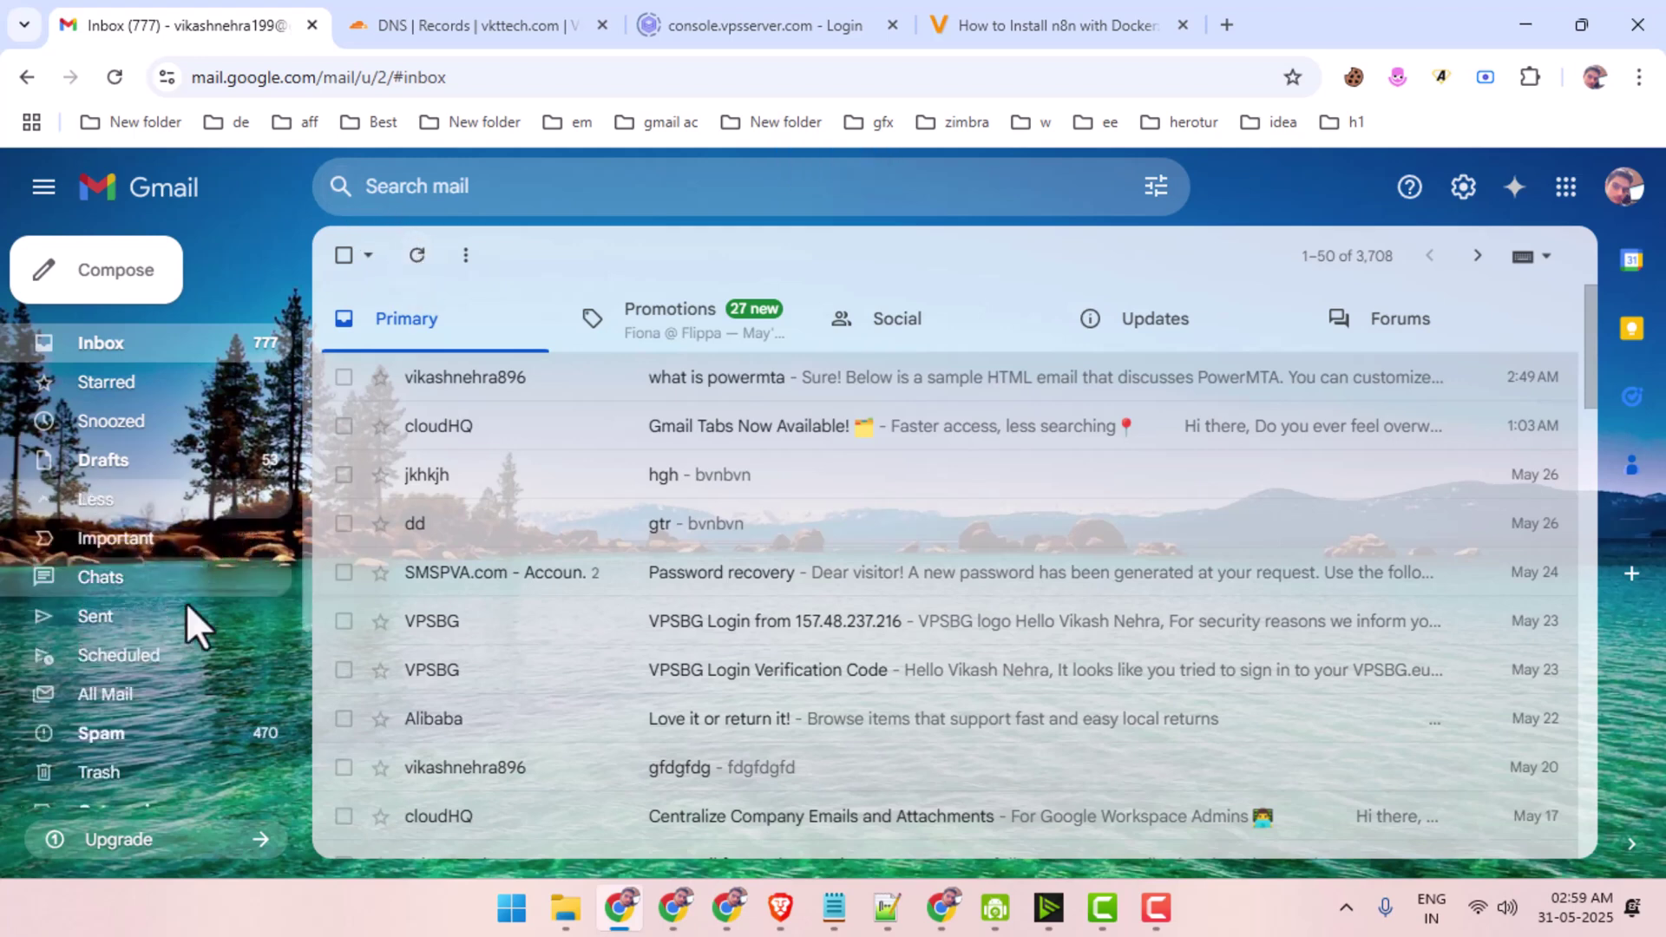
click(169, 753)
click(652, 453)
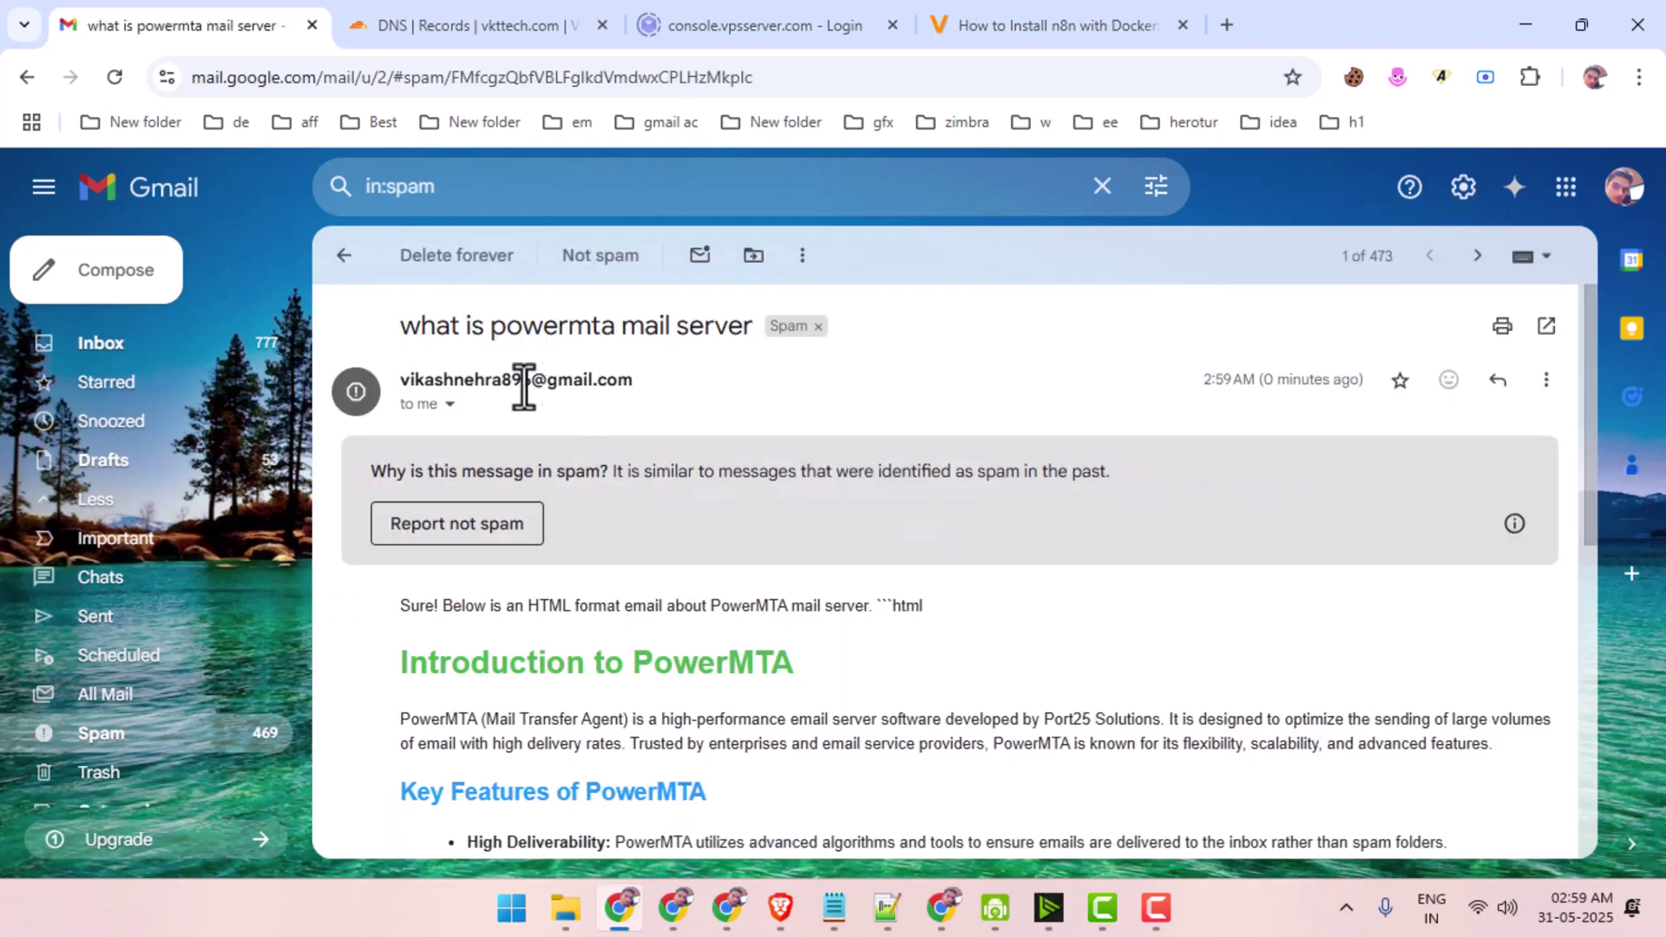
click(454, 519)
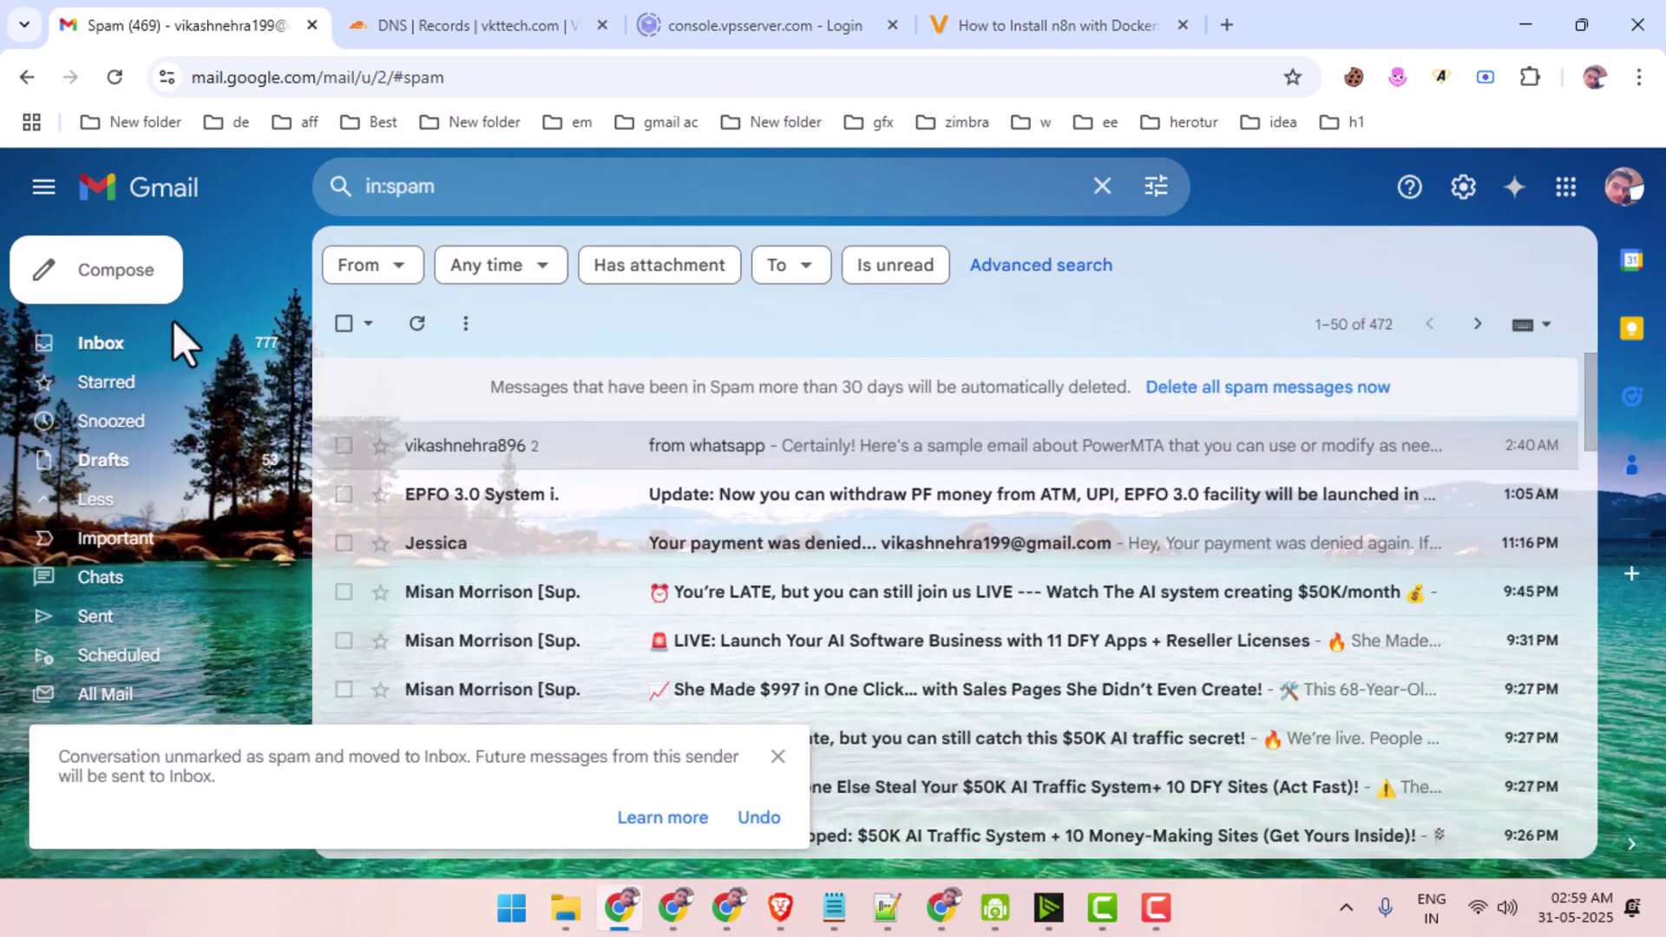
Open the "what is powermta mail server" email from the inbox and compare its subject with the sent WhatsApp message.
click(186, 349)
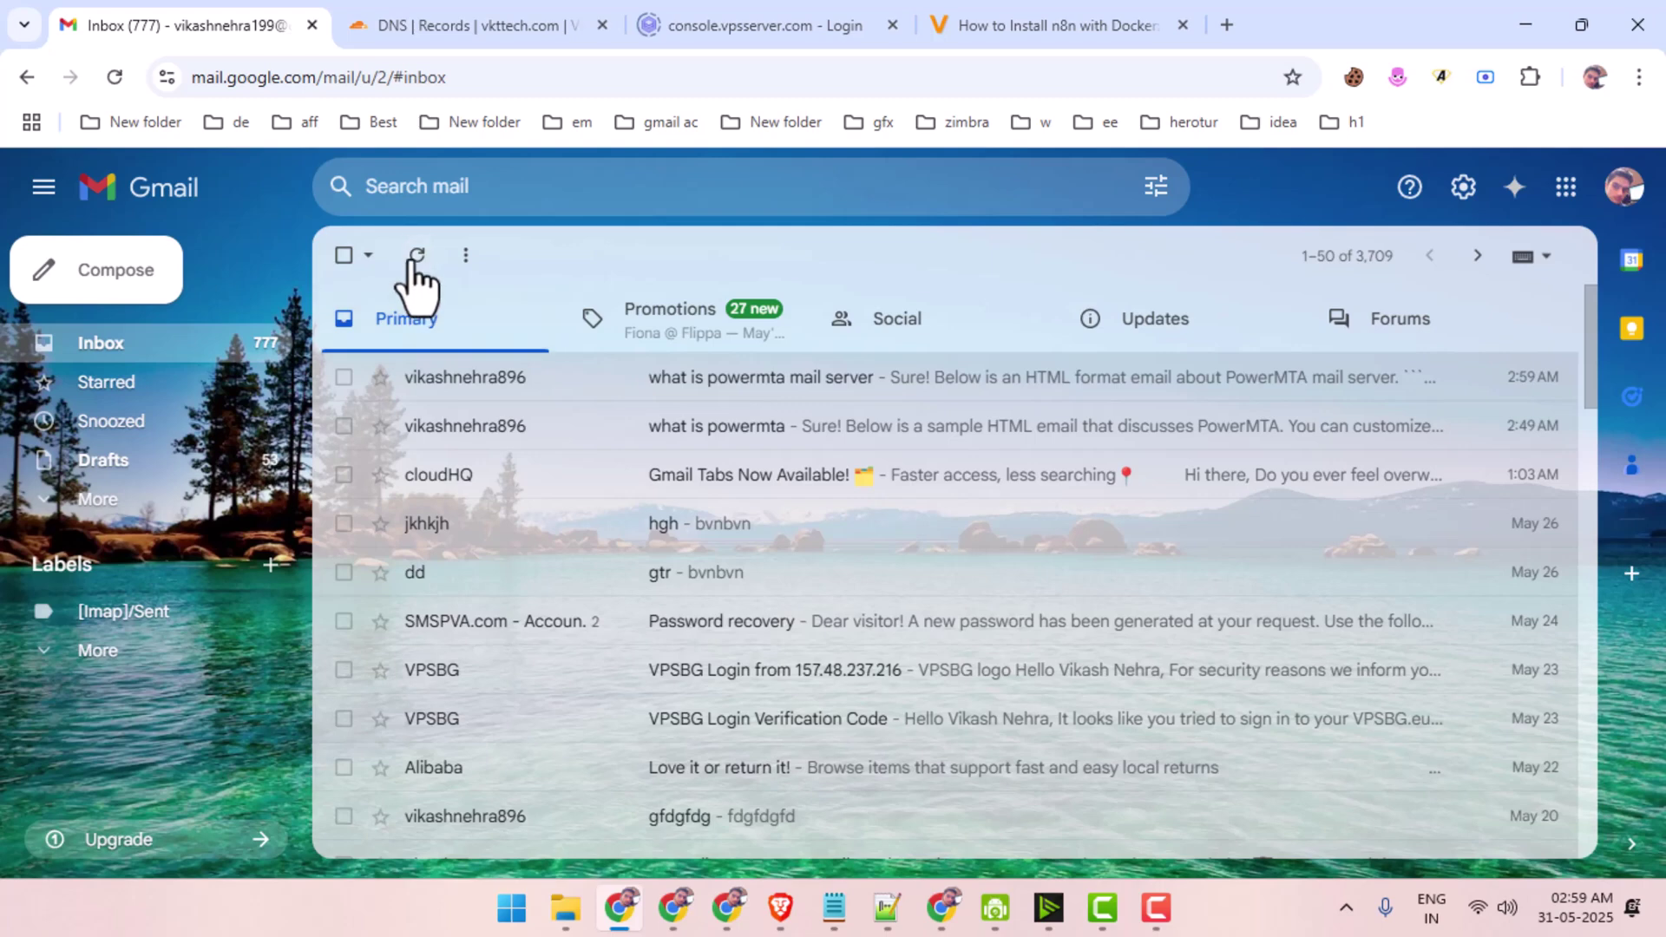
click(598, 382)
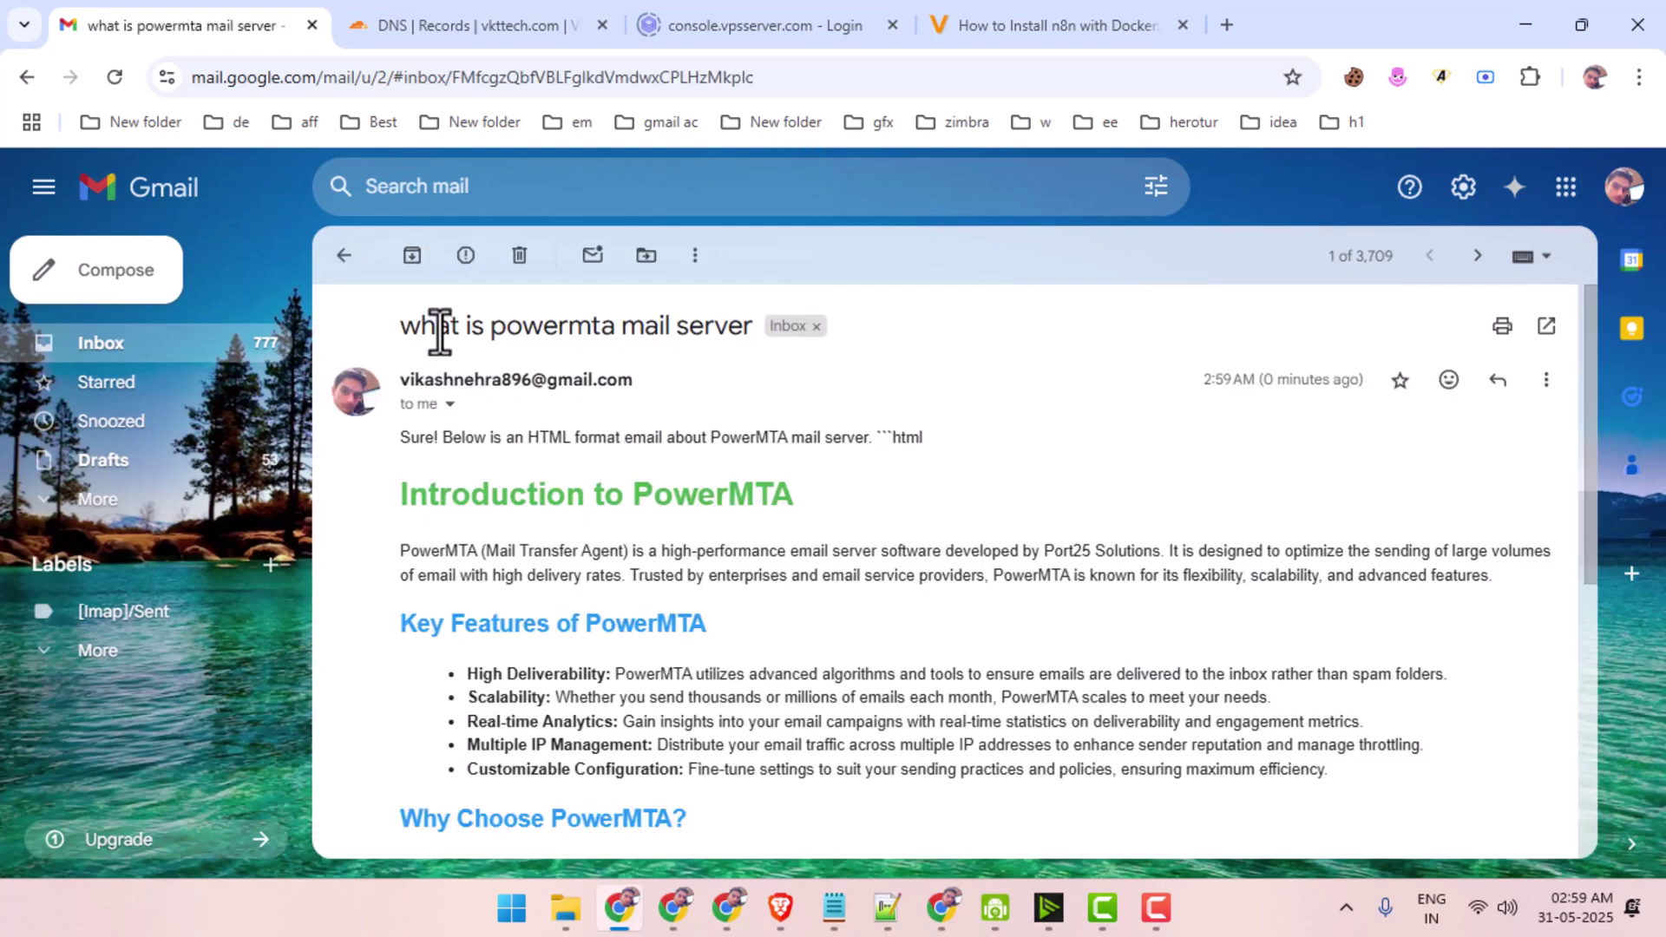
drag(402, 326, 754, 320)
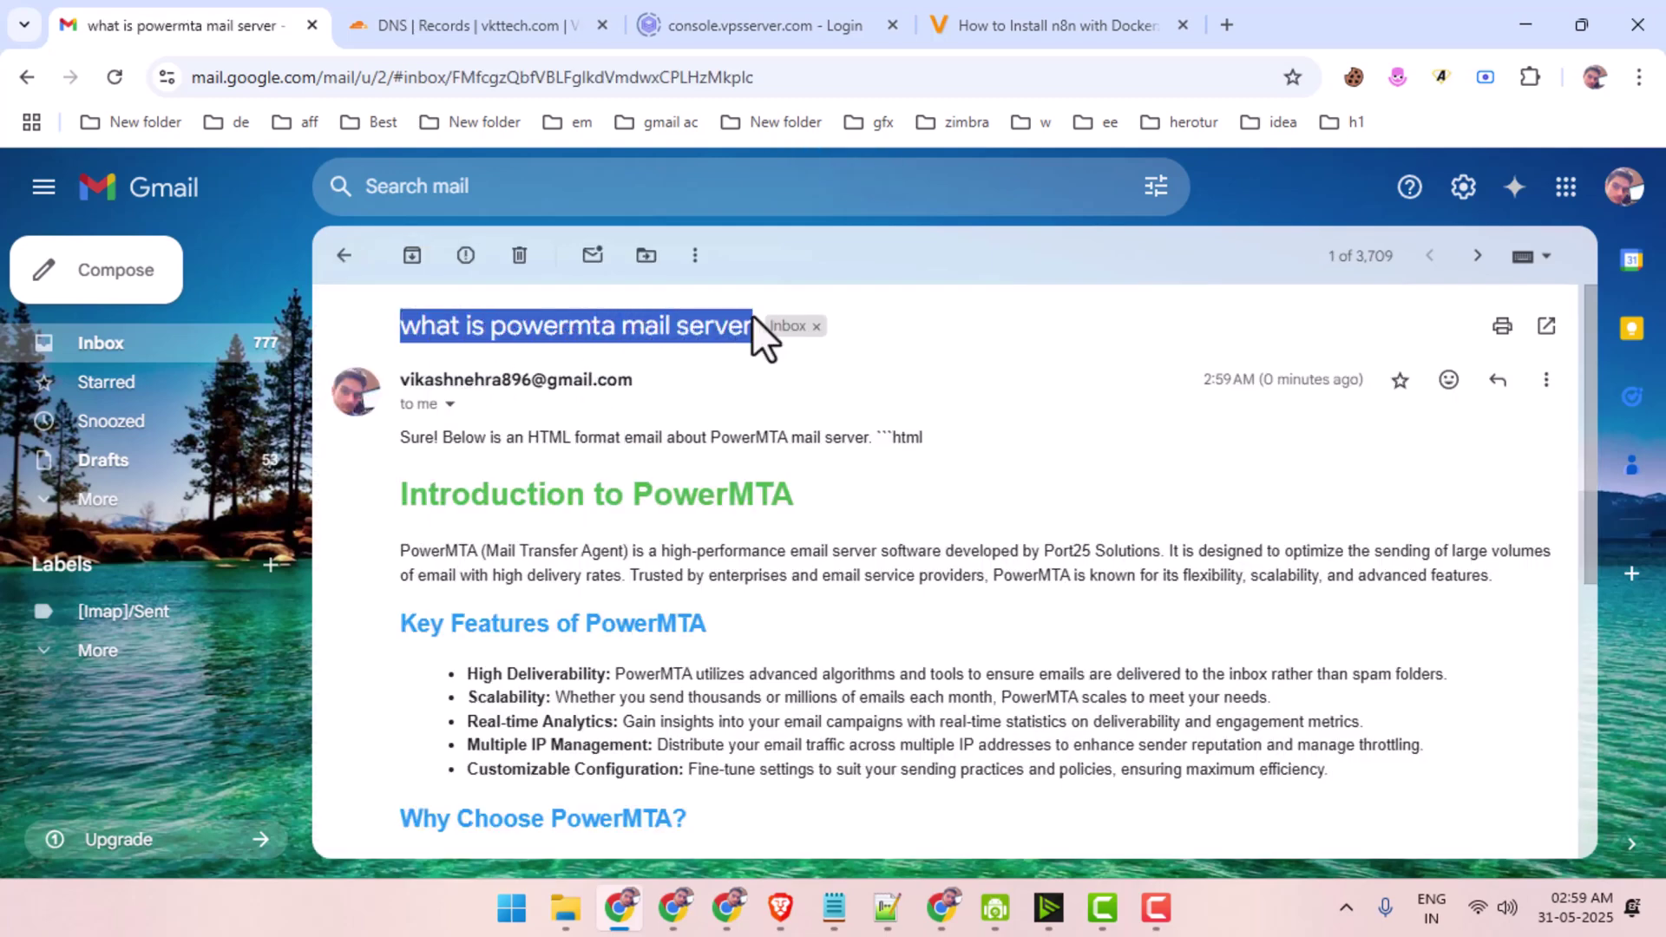
click(469, 333)
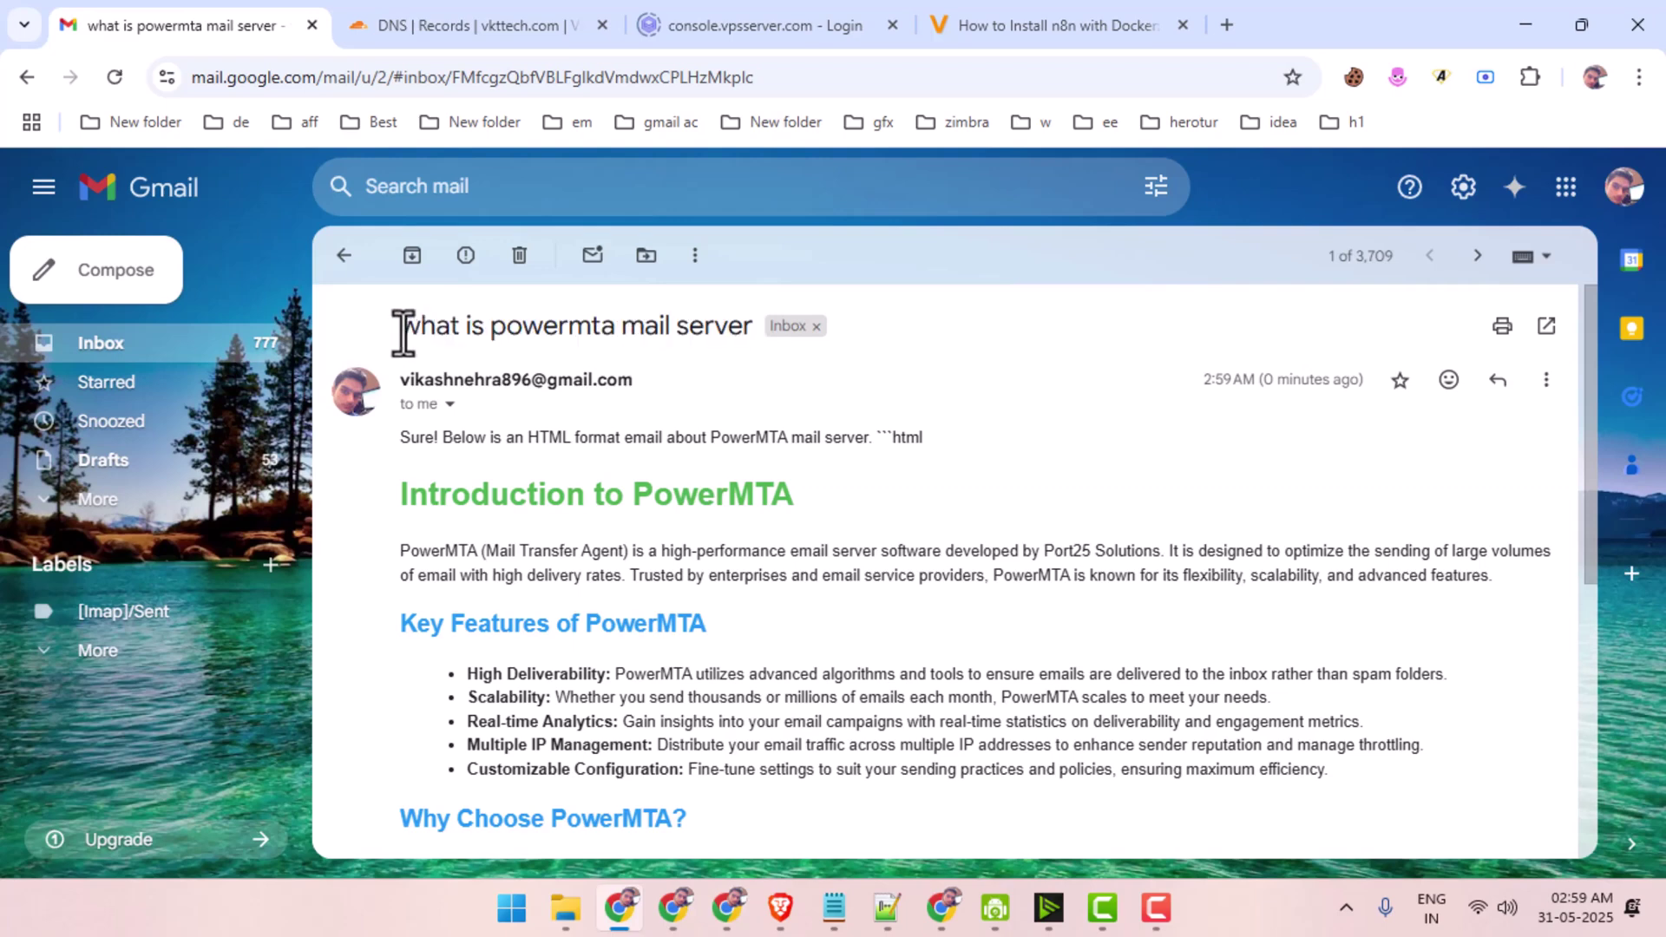
drag(402, 328, 729, 340)
click(672, 907)
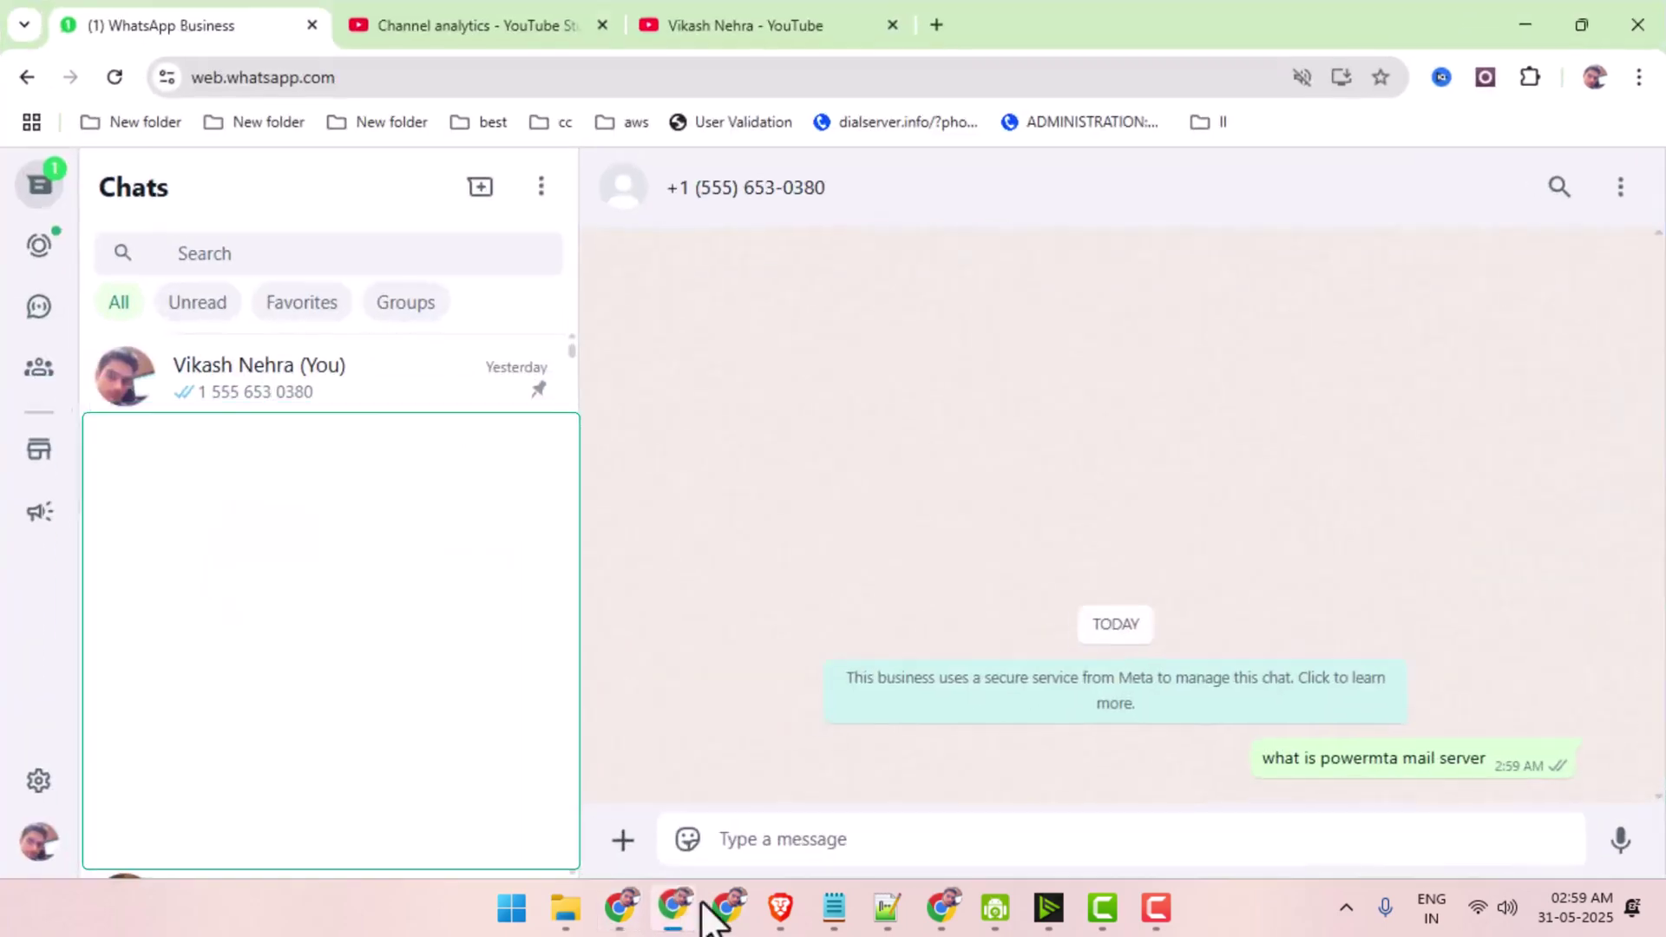
click(618, 907)
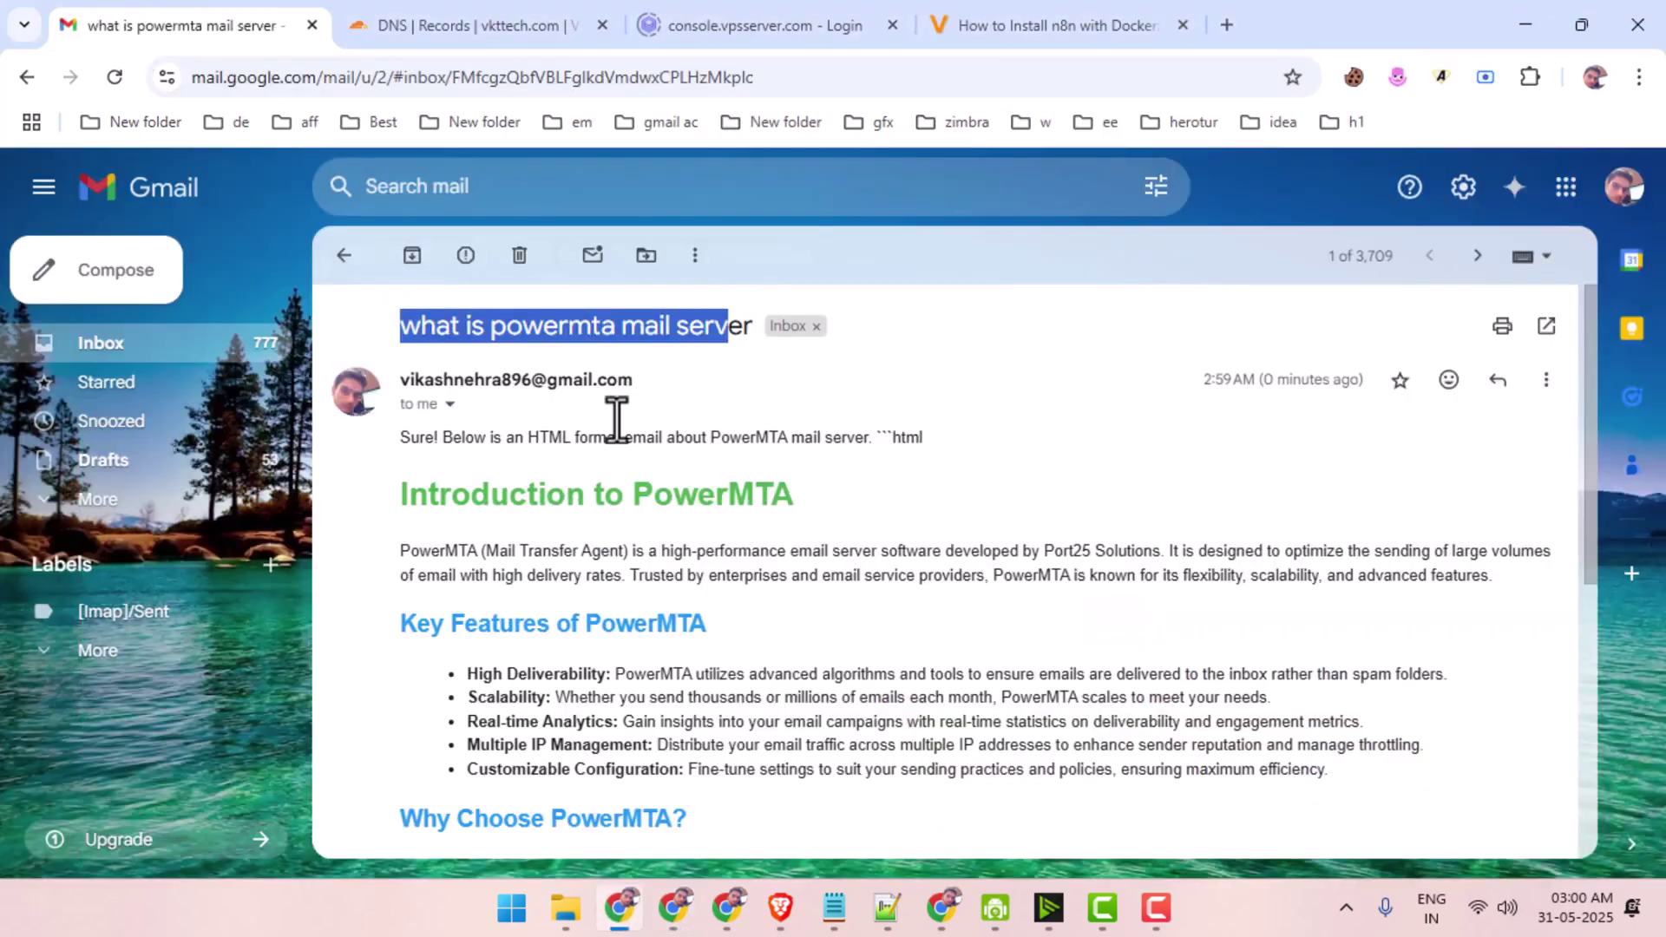
Read through the email's body text about PowerMTA, its key features and reasons to choose it.
scroll(652, 433, down, 3)
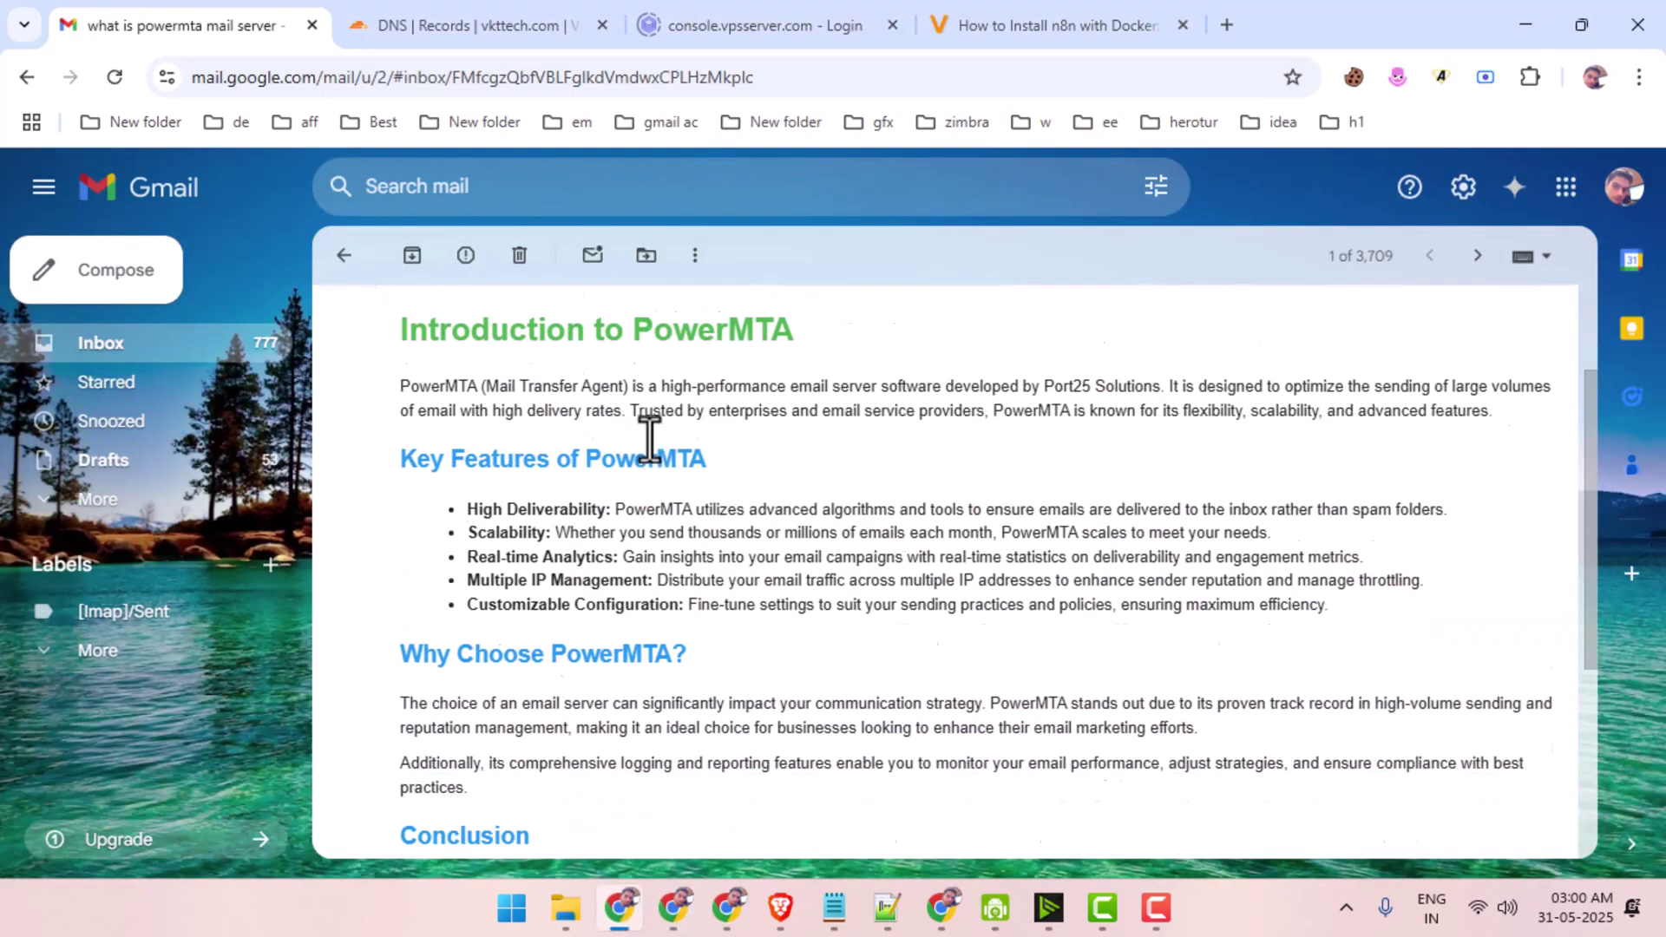
scroll(661, 443, down, 3)
scroll(662, 439, up, 4)
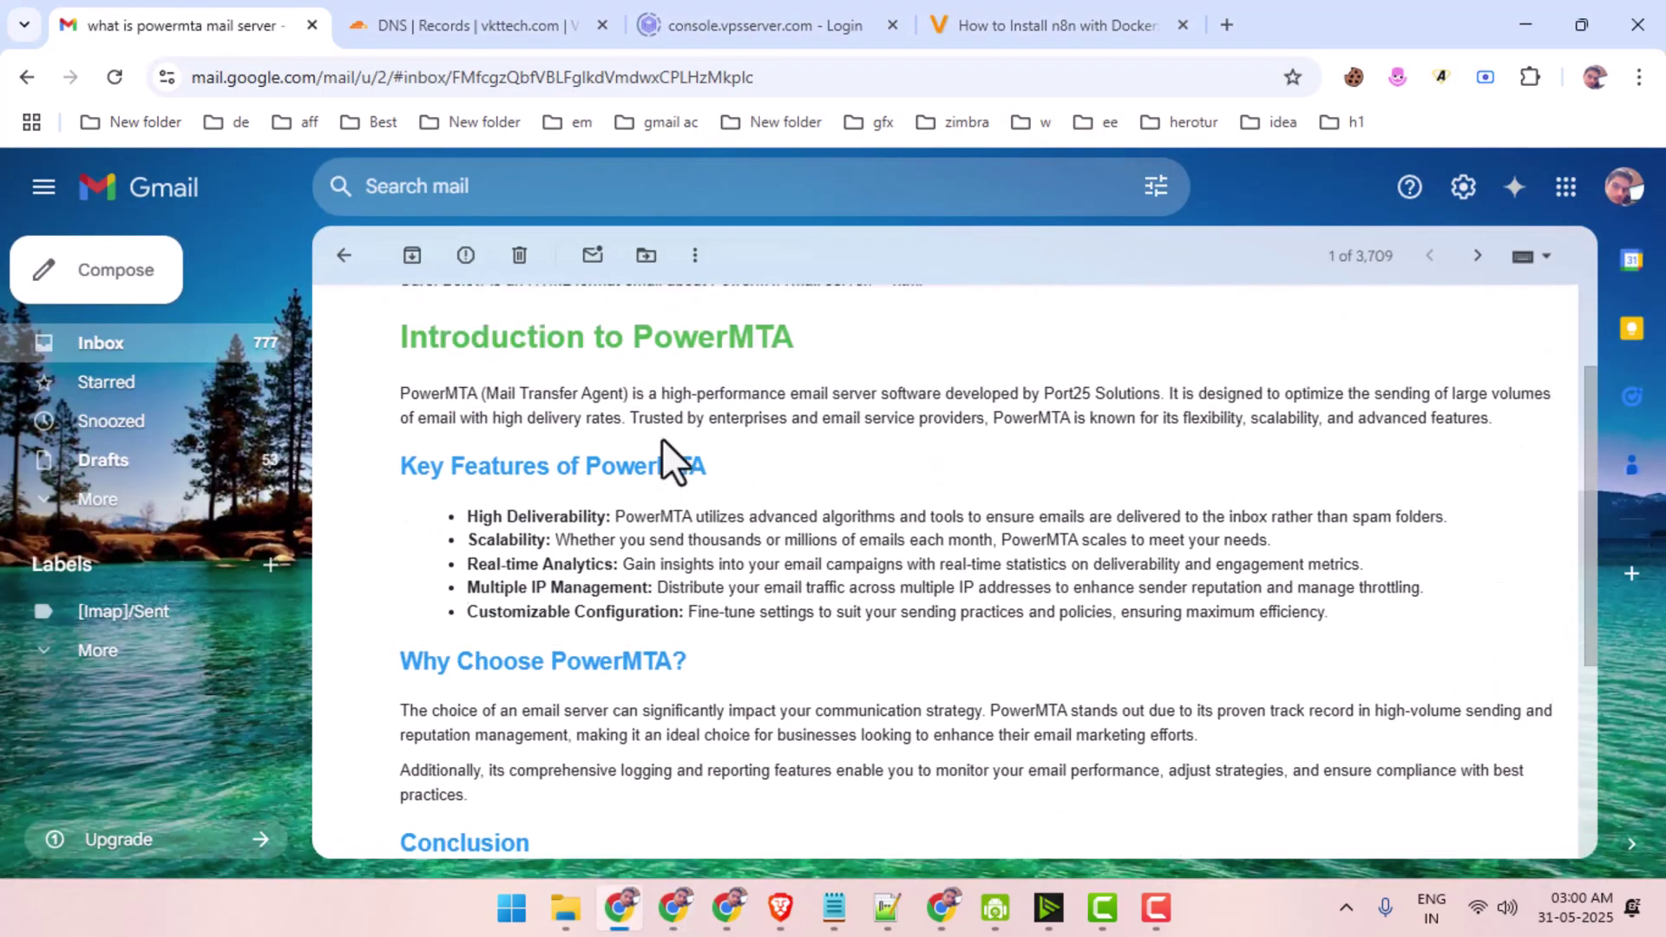
drag(397, 413, 928, 691)
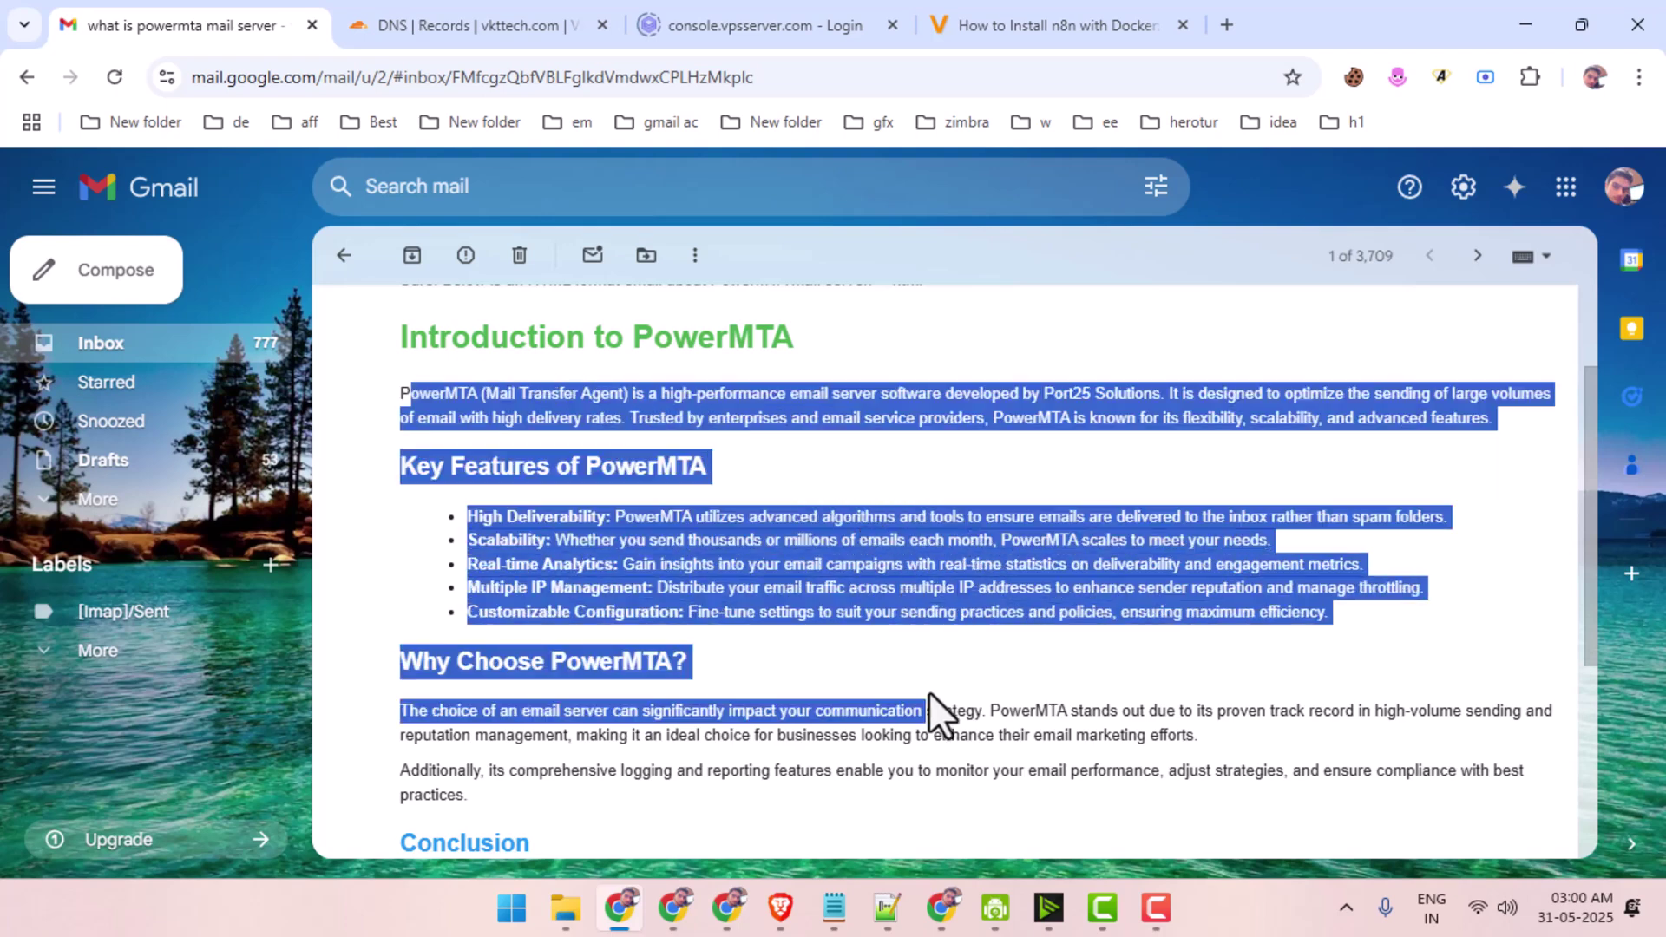
click(866, 673)
scroll(505, 387, up, 1)
scroll(497, 401, down, 1)
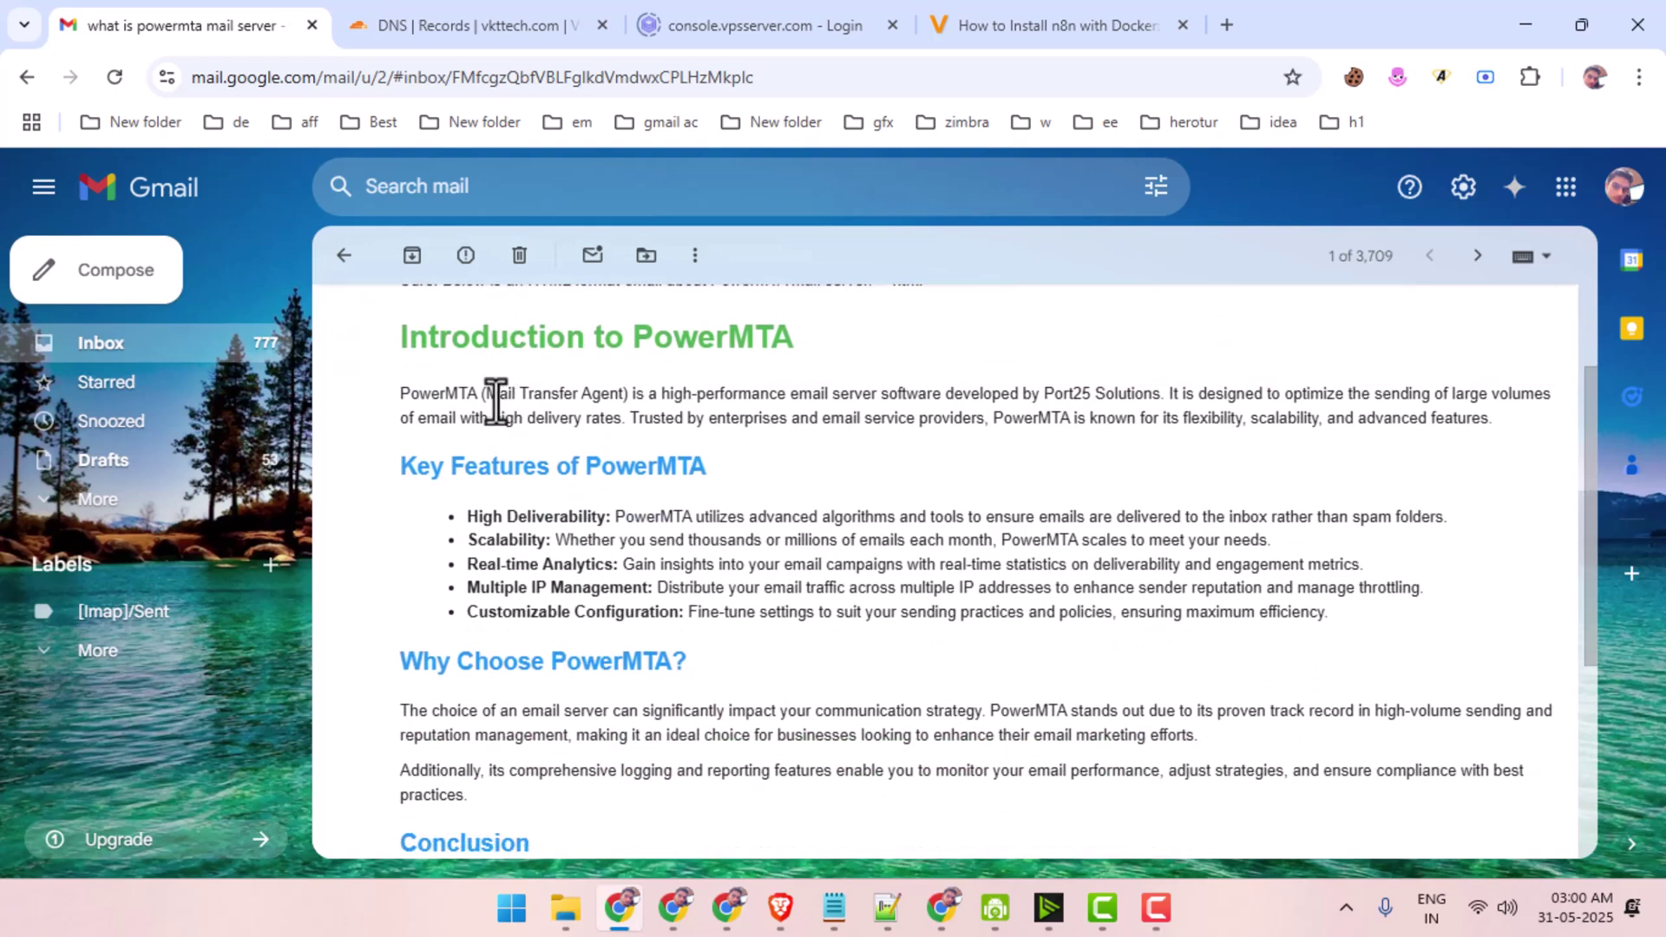
Return to the Gmail inbox, switch to n8n, and look over the whatsapp workflow's import options and full node layout.
click(184, 345)
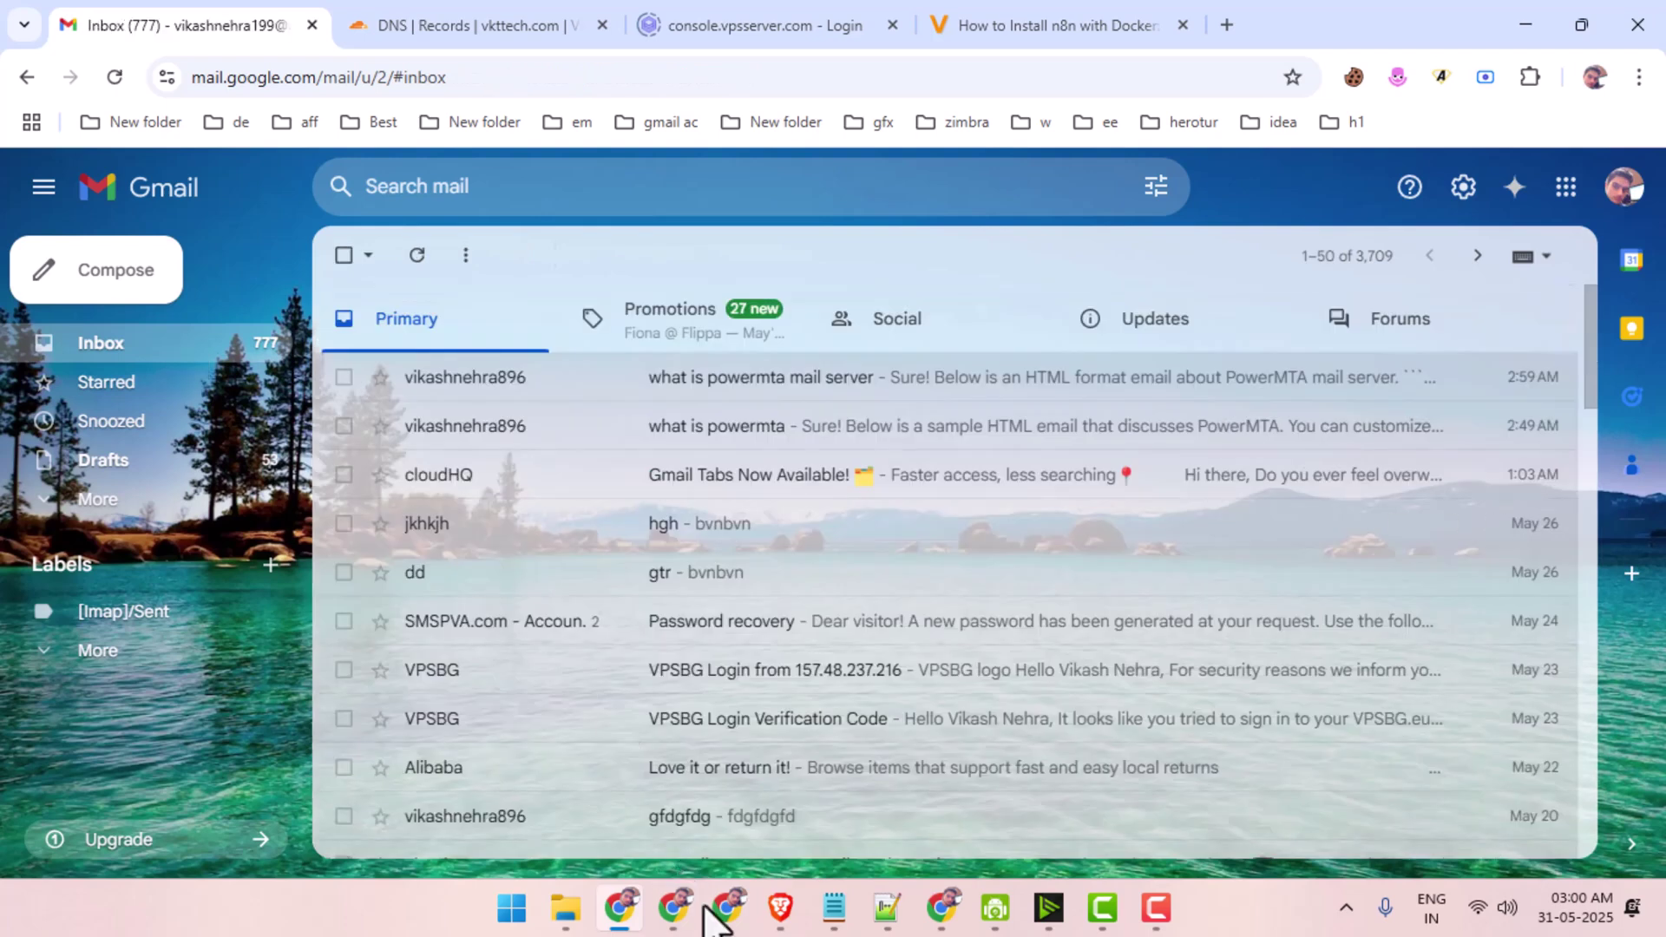
click(718, 927)
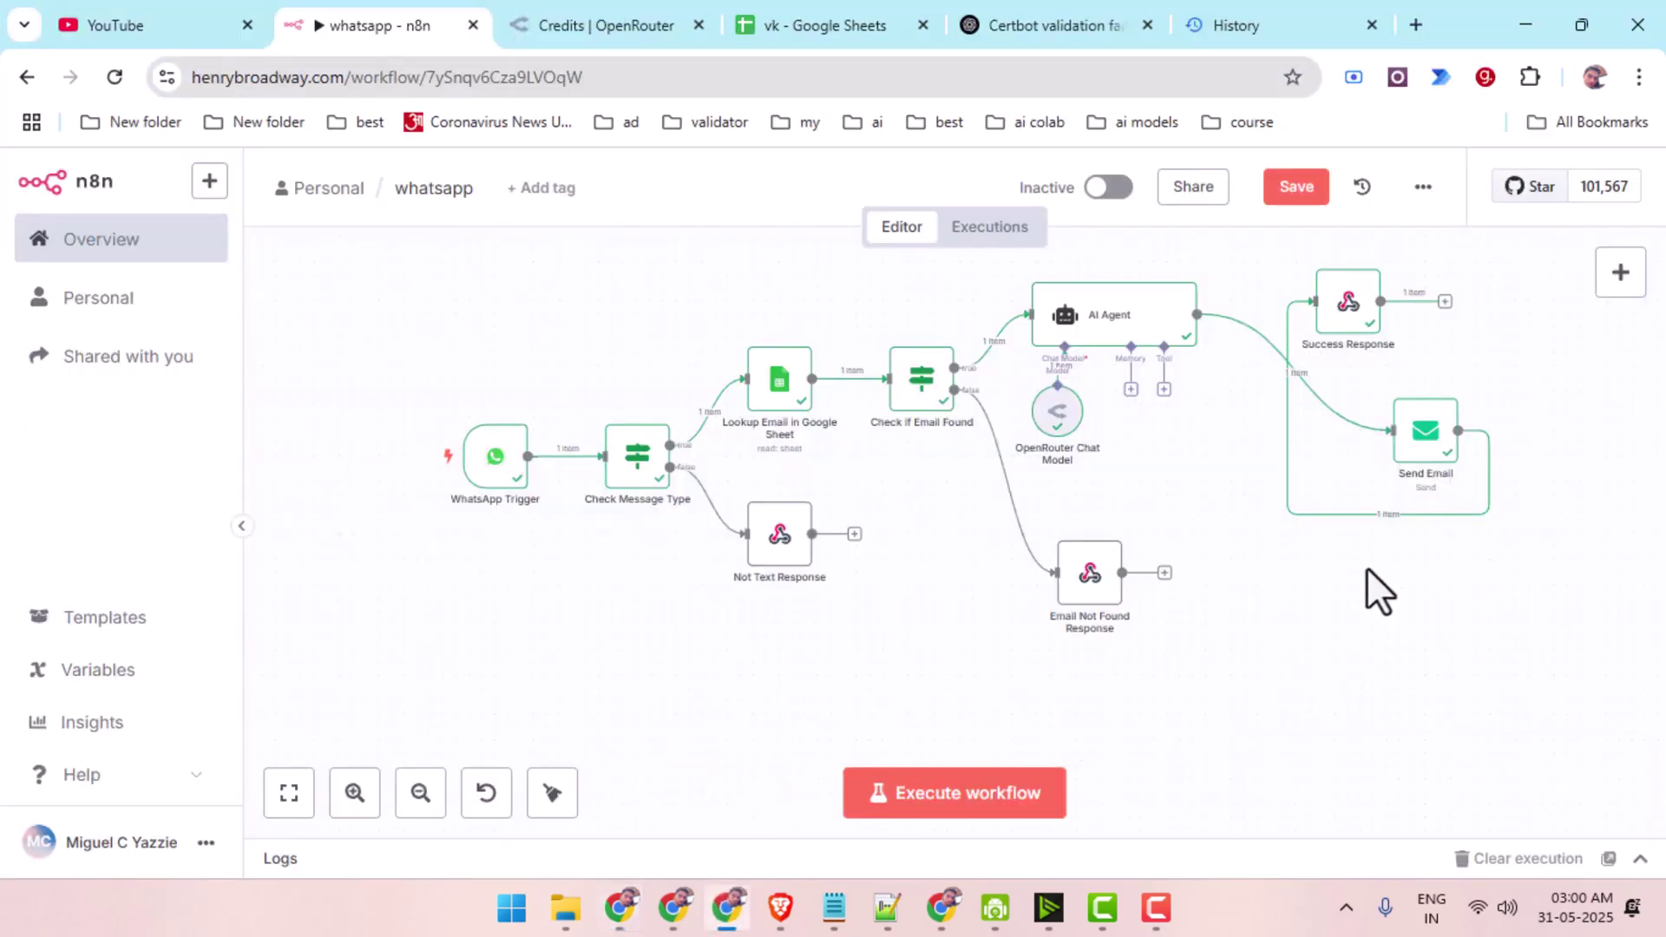
click(1423, 186)
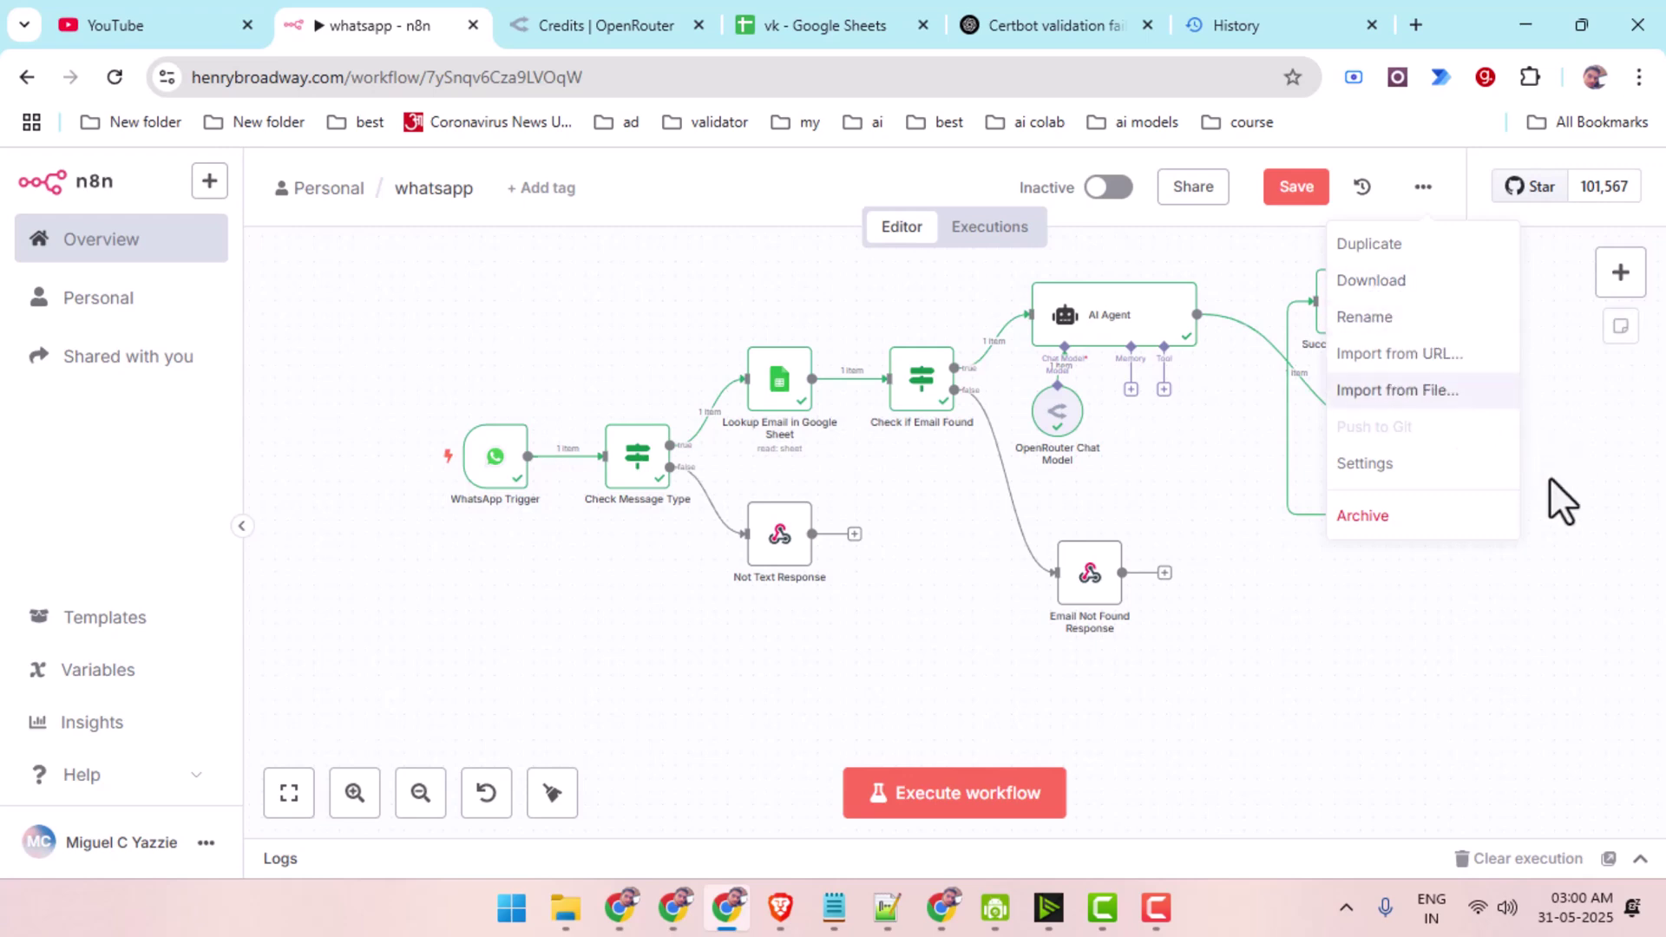
click(1580, 588)
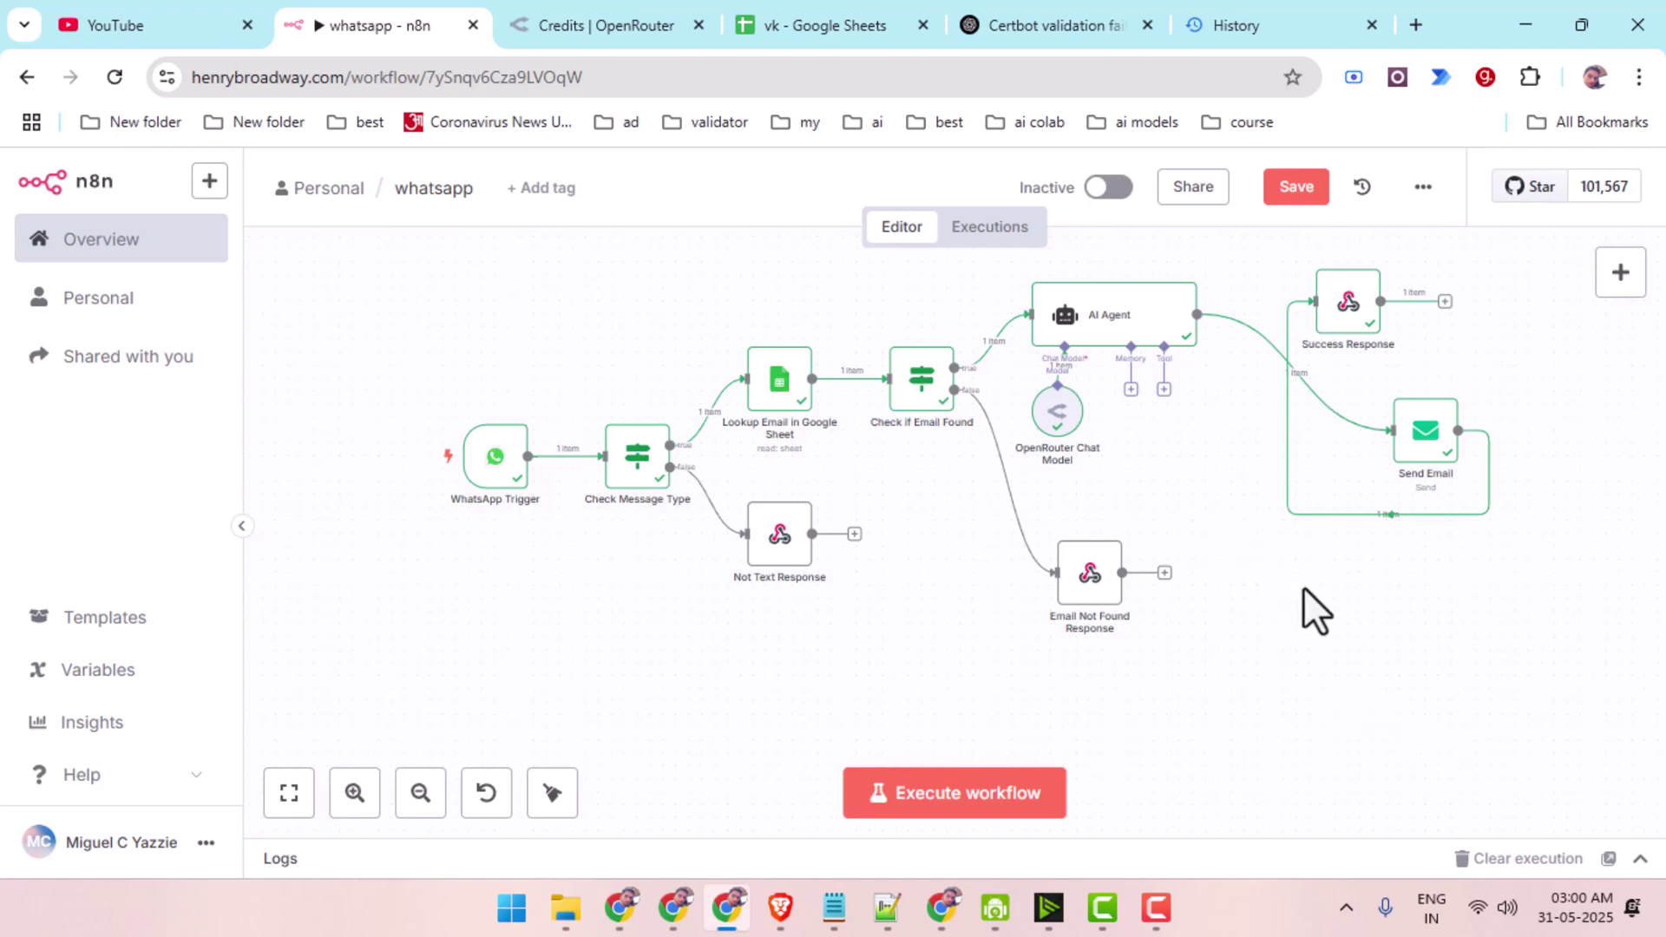
mouse_move(726, 516)
drag(1634, 625, 323, 299)
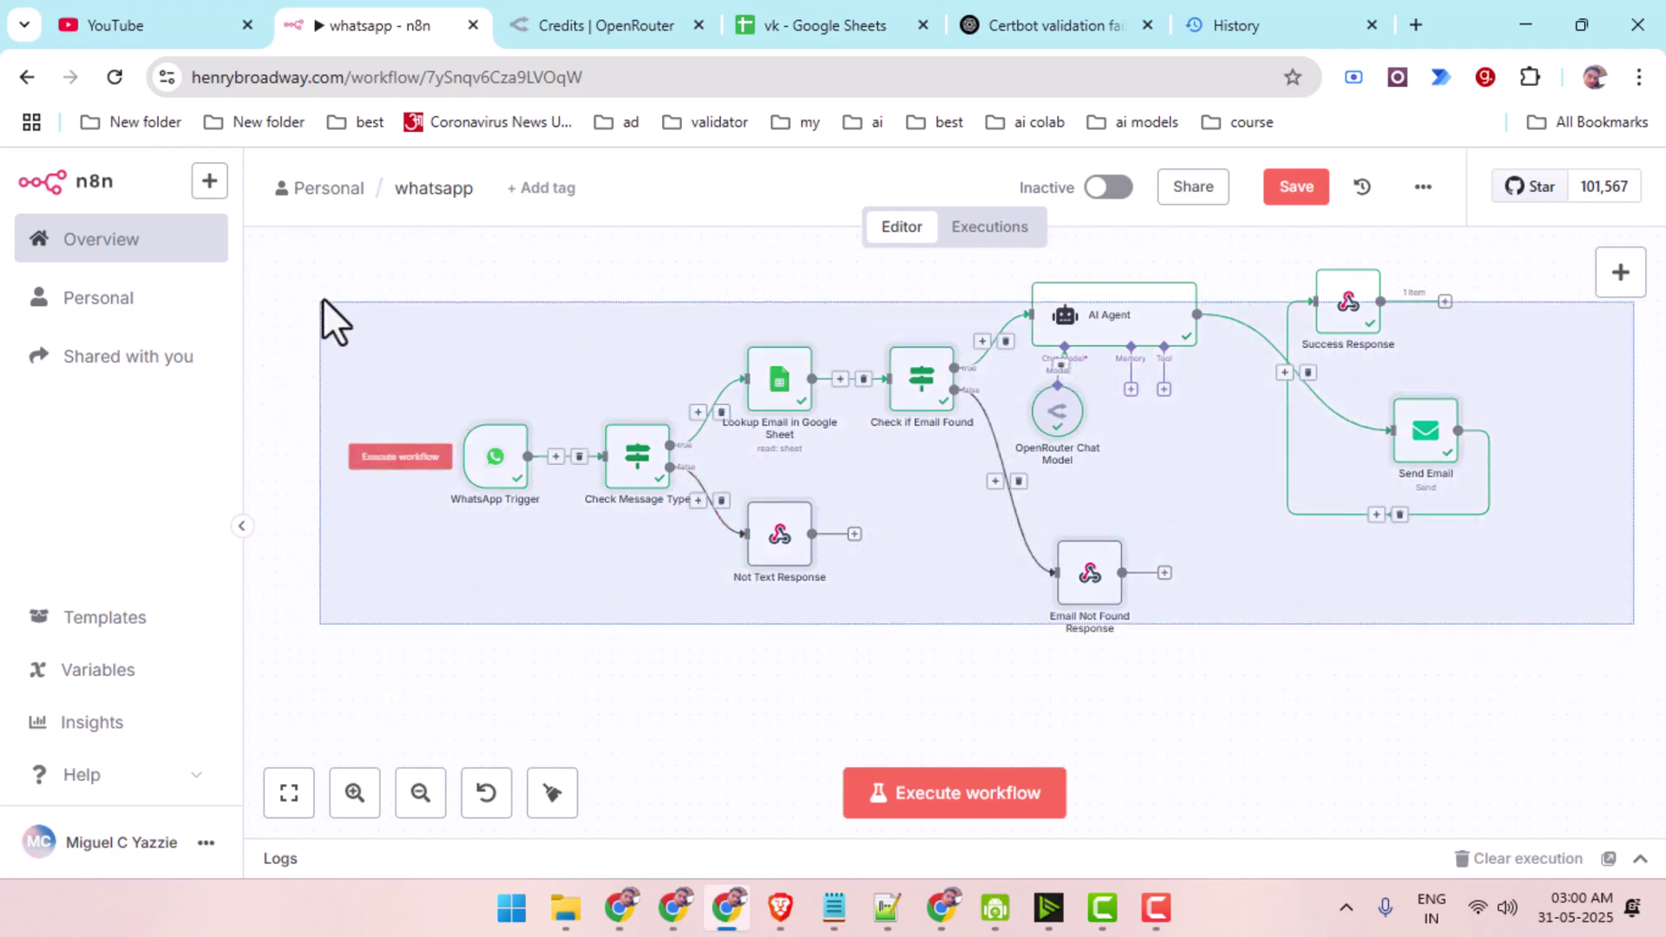
click(441, 670)
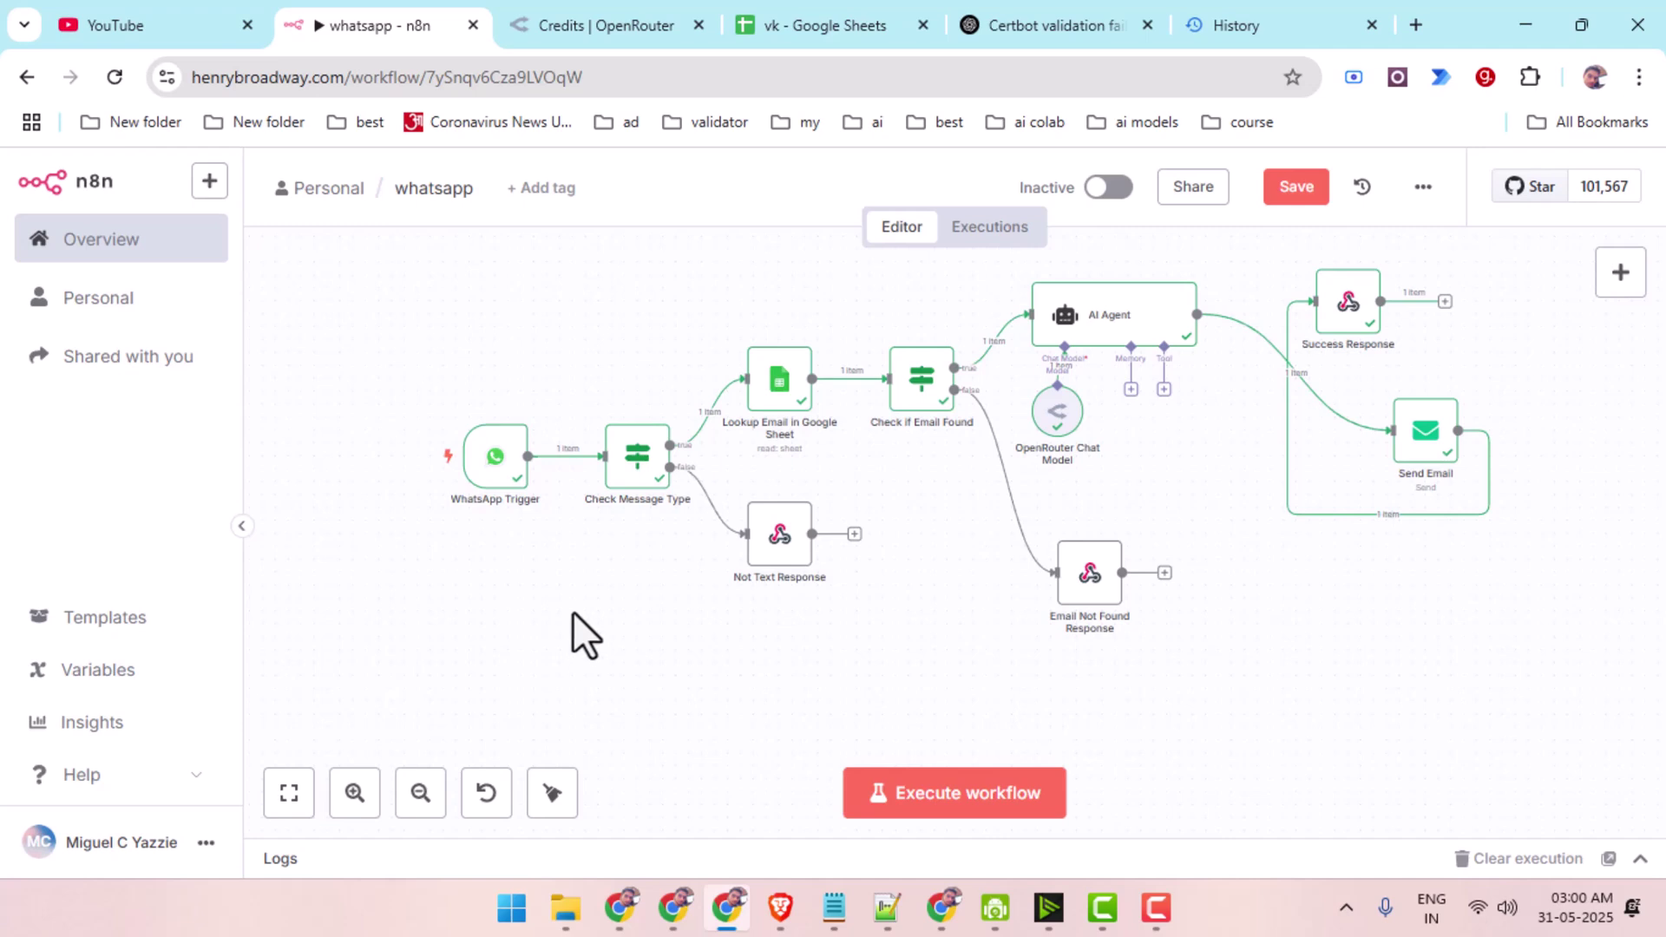
Compare the workflow's trigger and lookup nodes with the sent WhatsApp message and the email column in the vk sheet.
scroll(574, 610, up, 2)
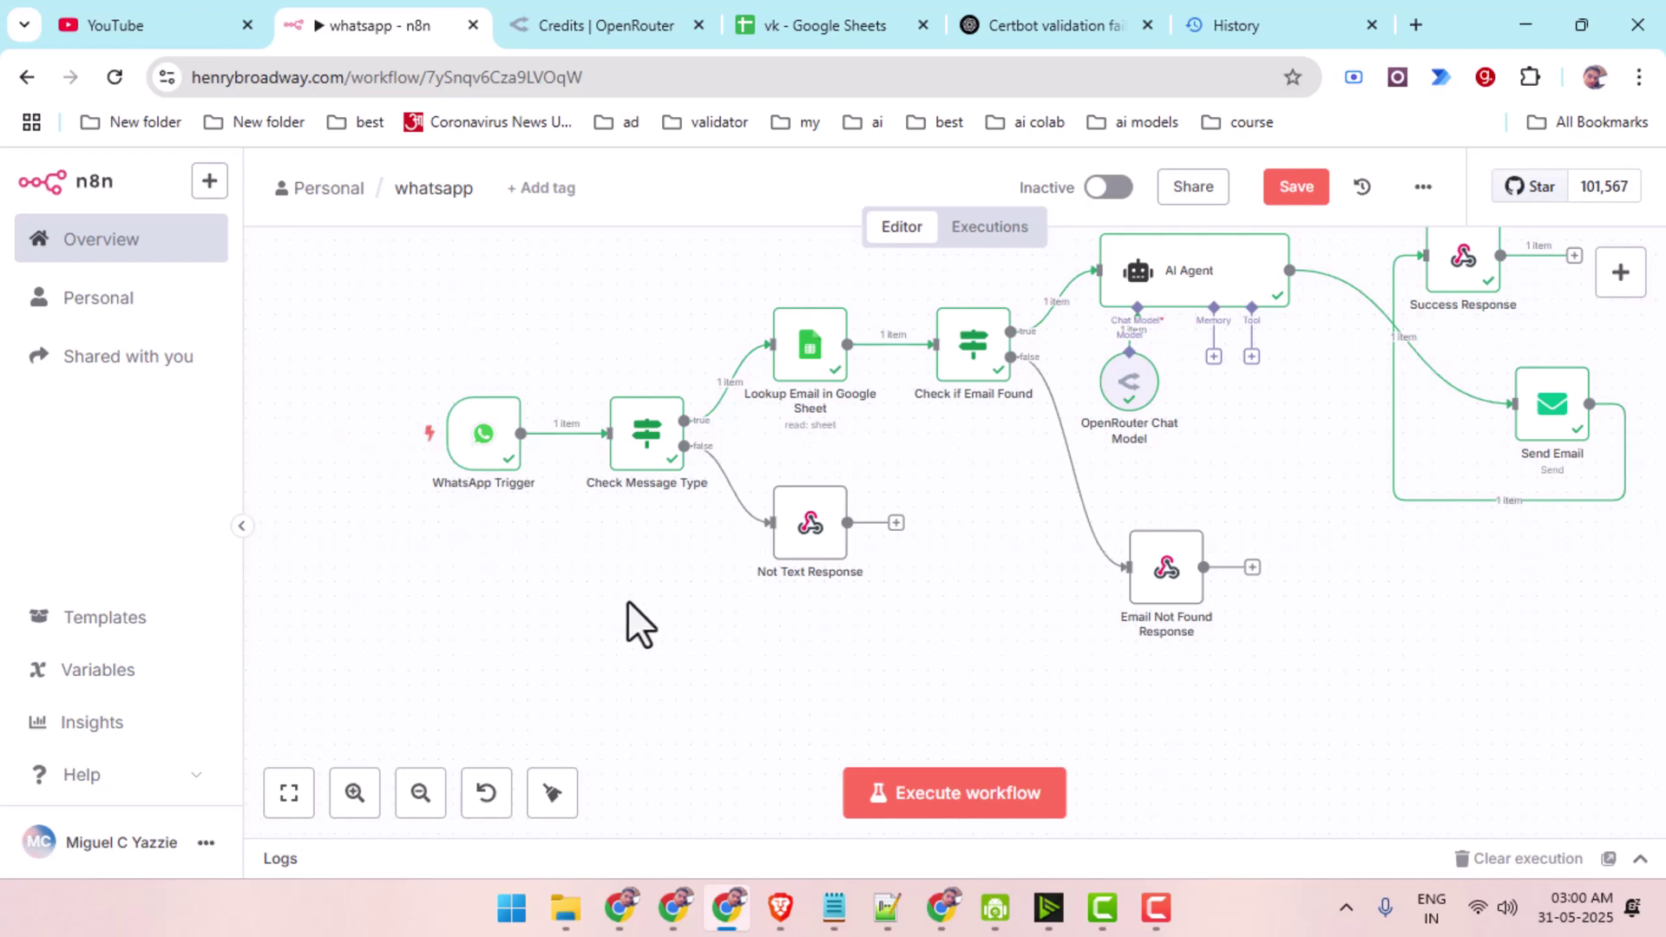
click(673, 907)
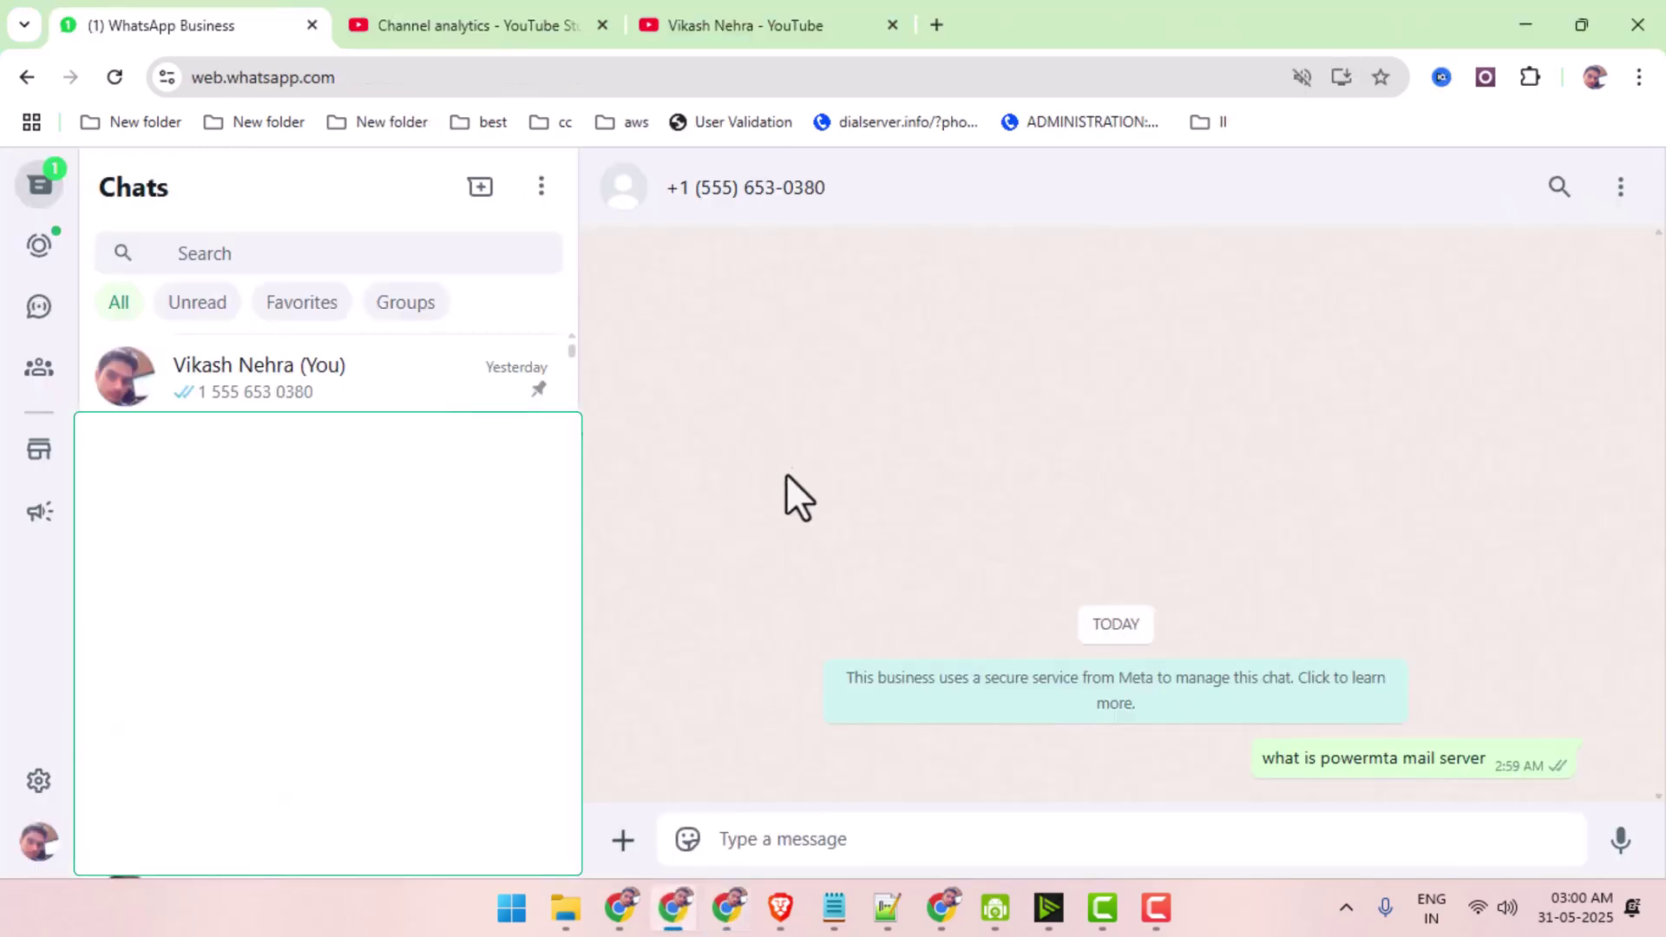
click(678, 902)
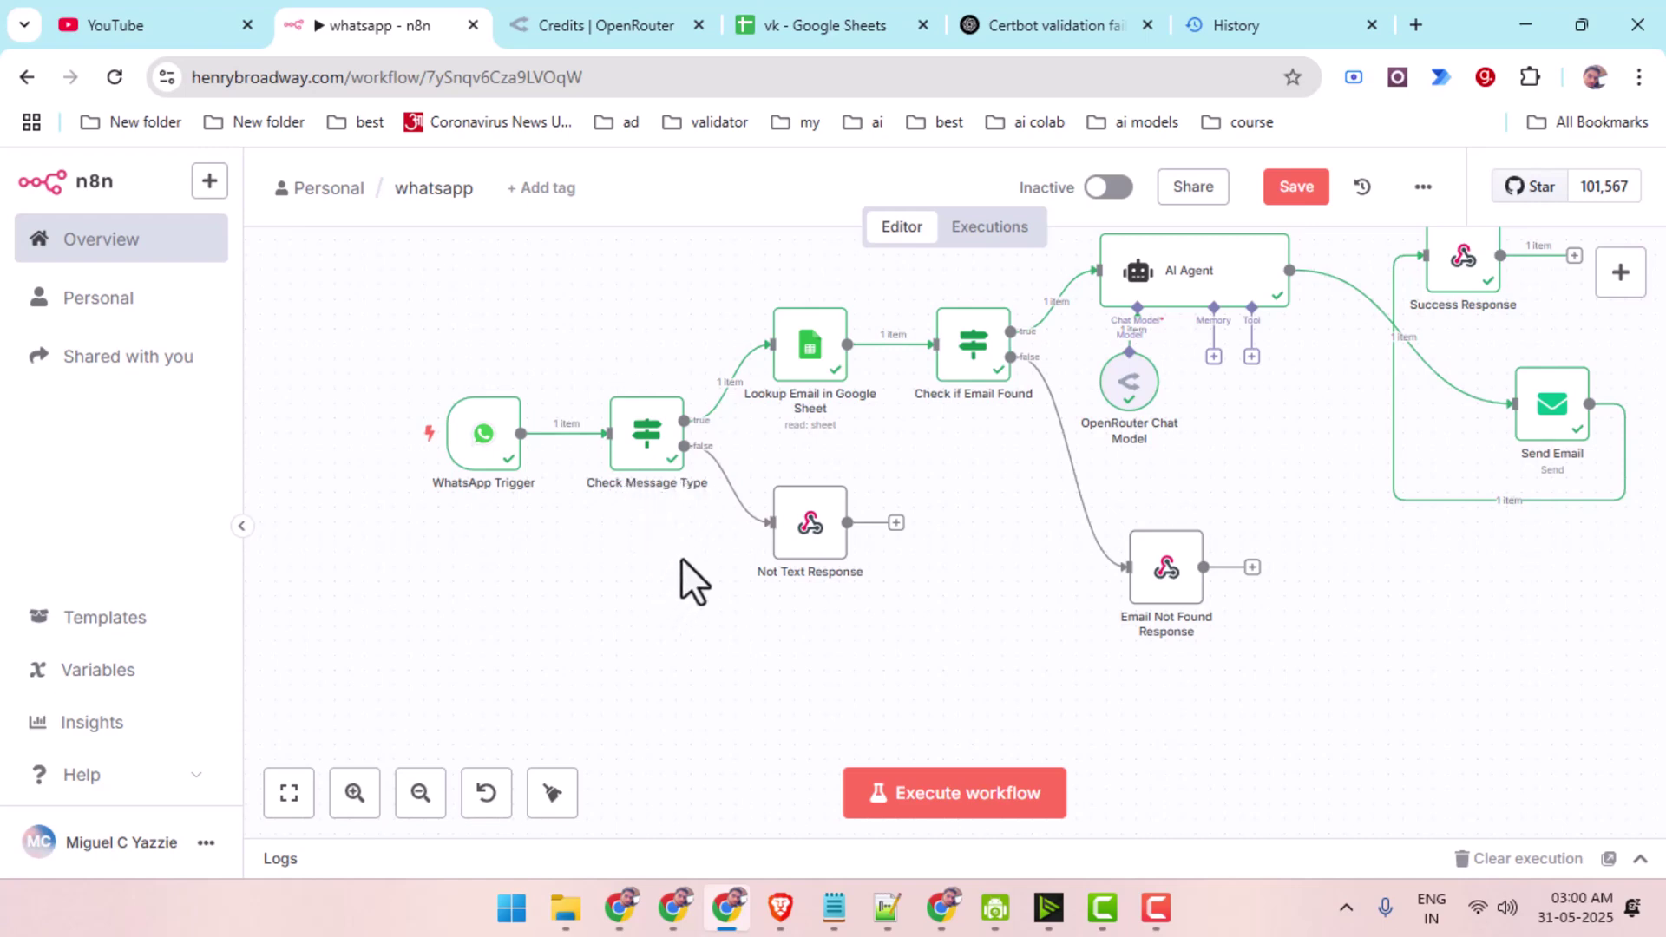
scroll(680, 557, right, 3)
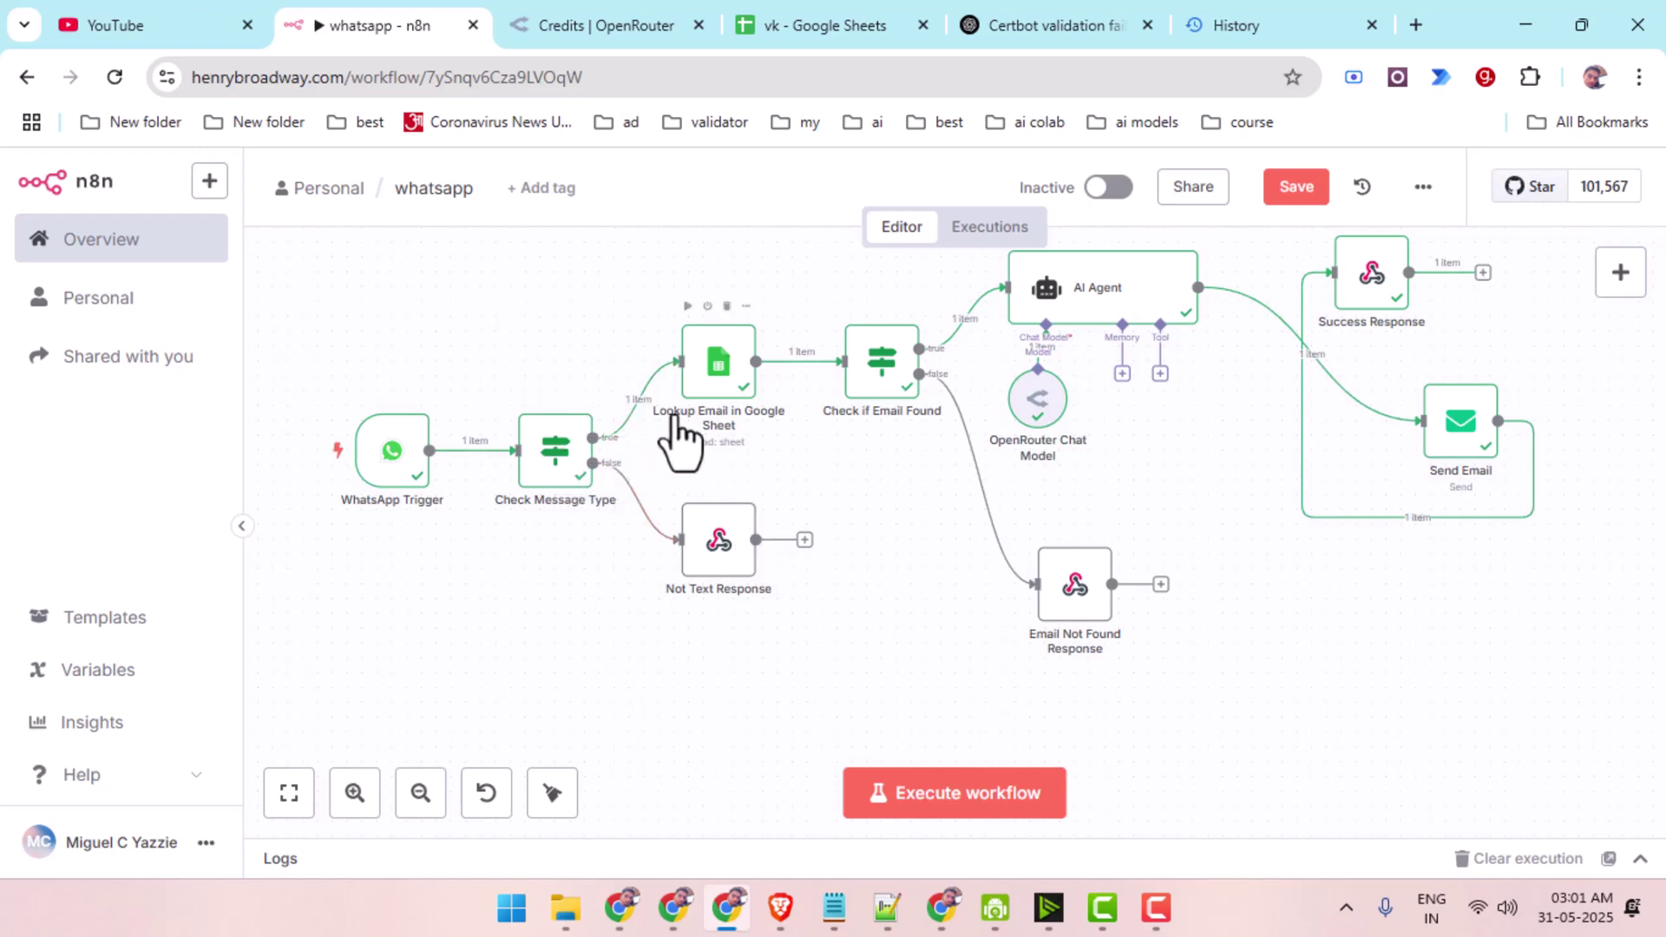
click(810, 27)
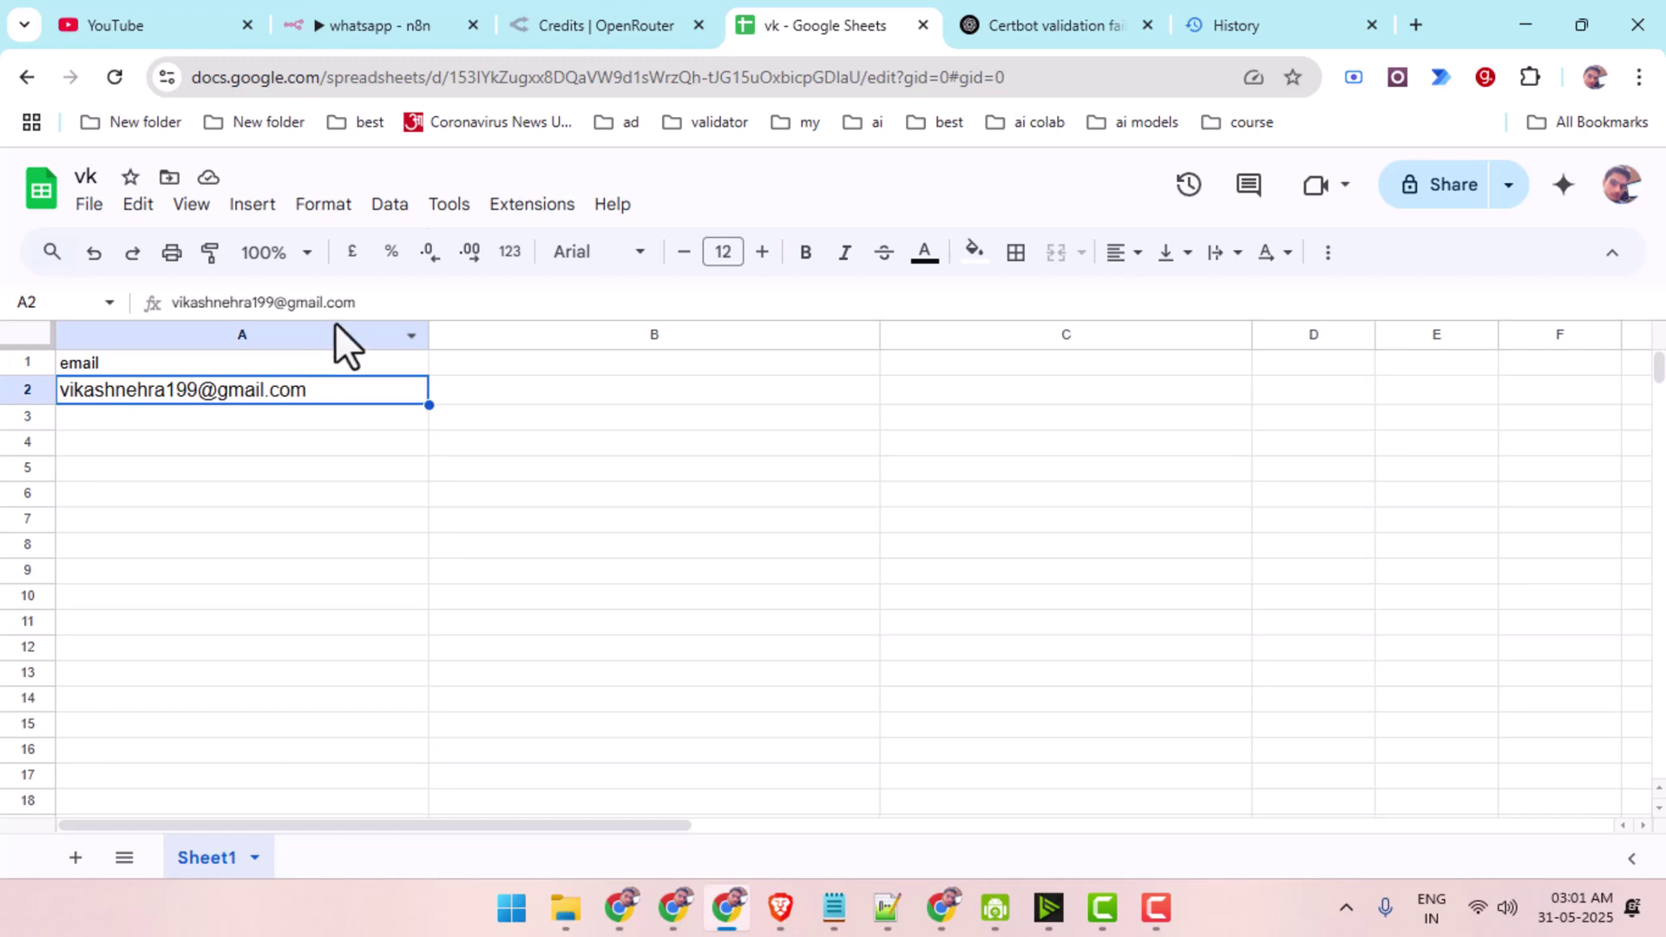
click(395, 20)
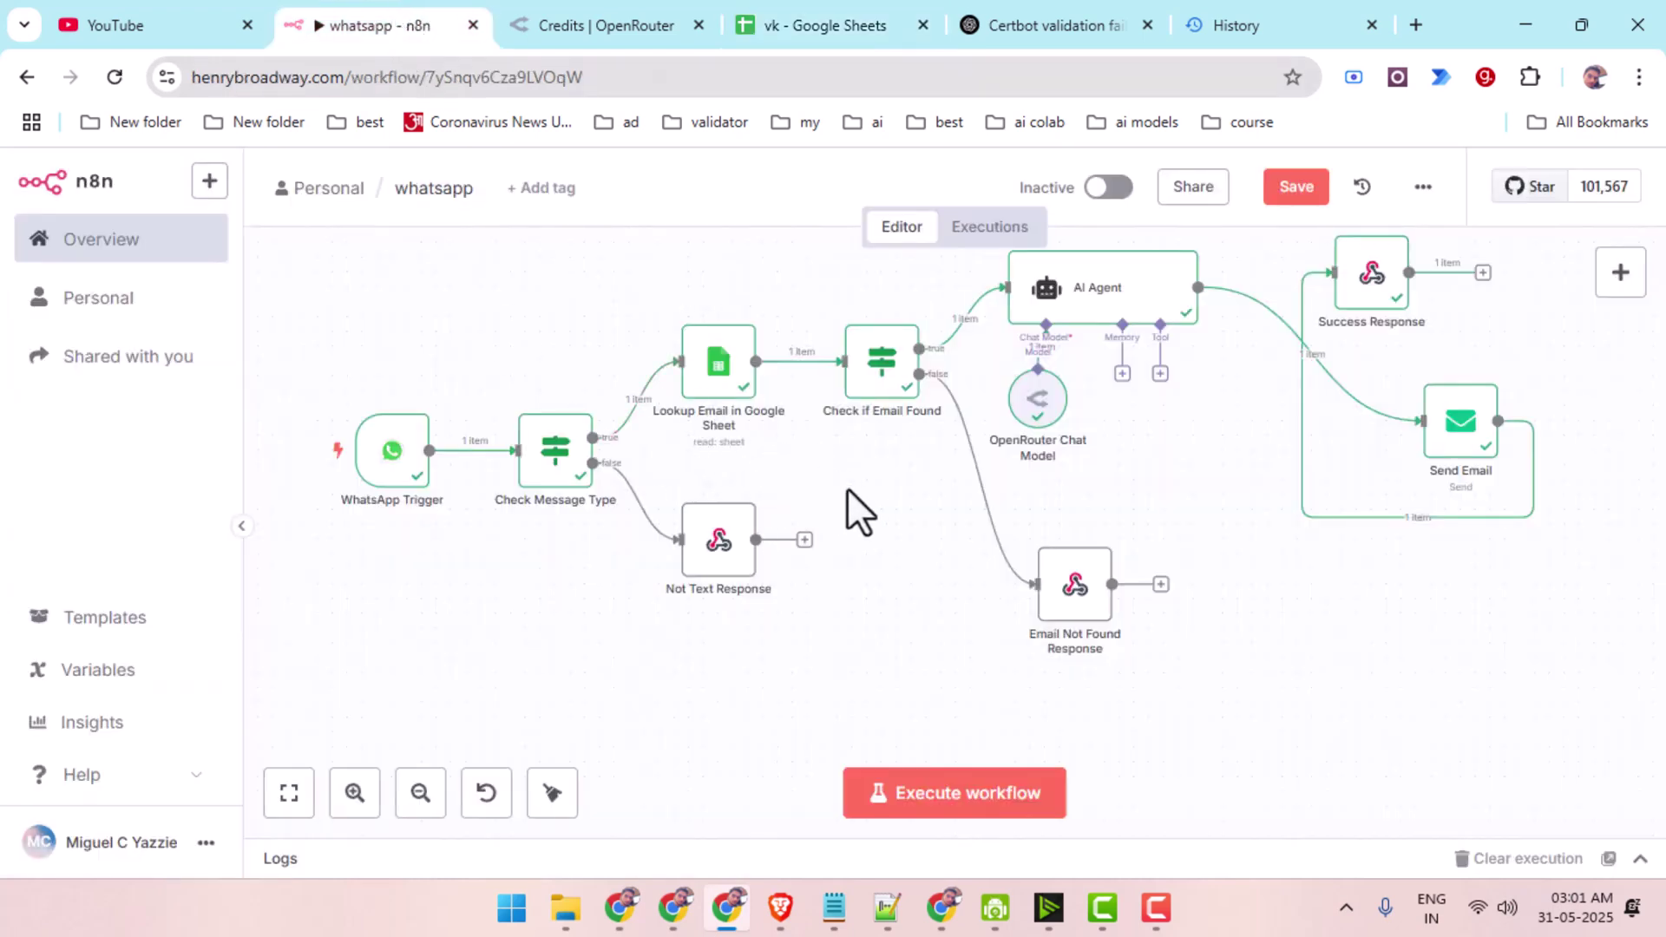
Move the Email Not Found Response node closer, beneath the Check if Email Found node.
drag(850, 510, 661, 418)
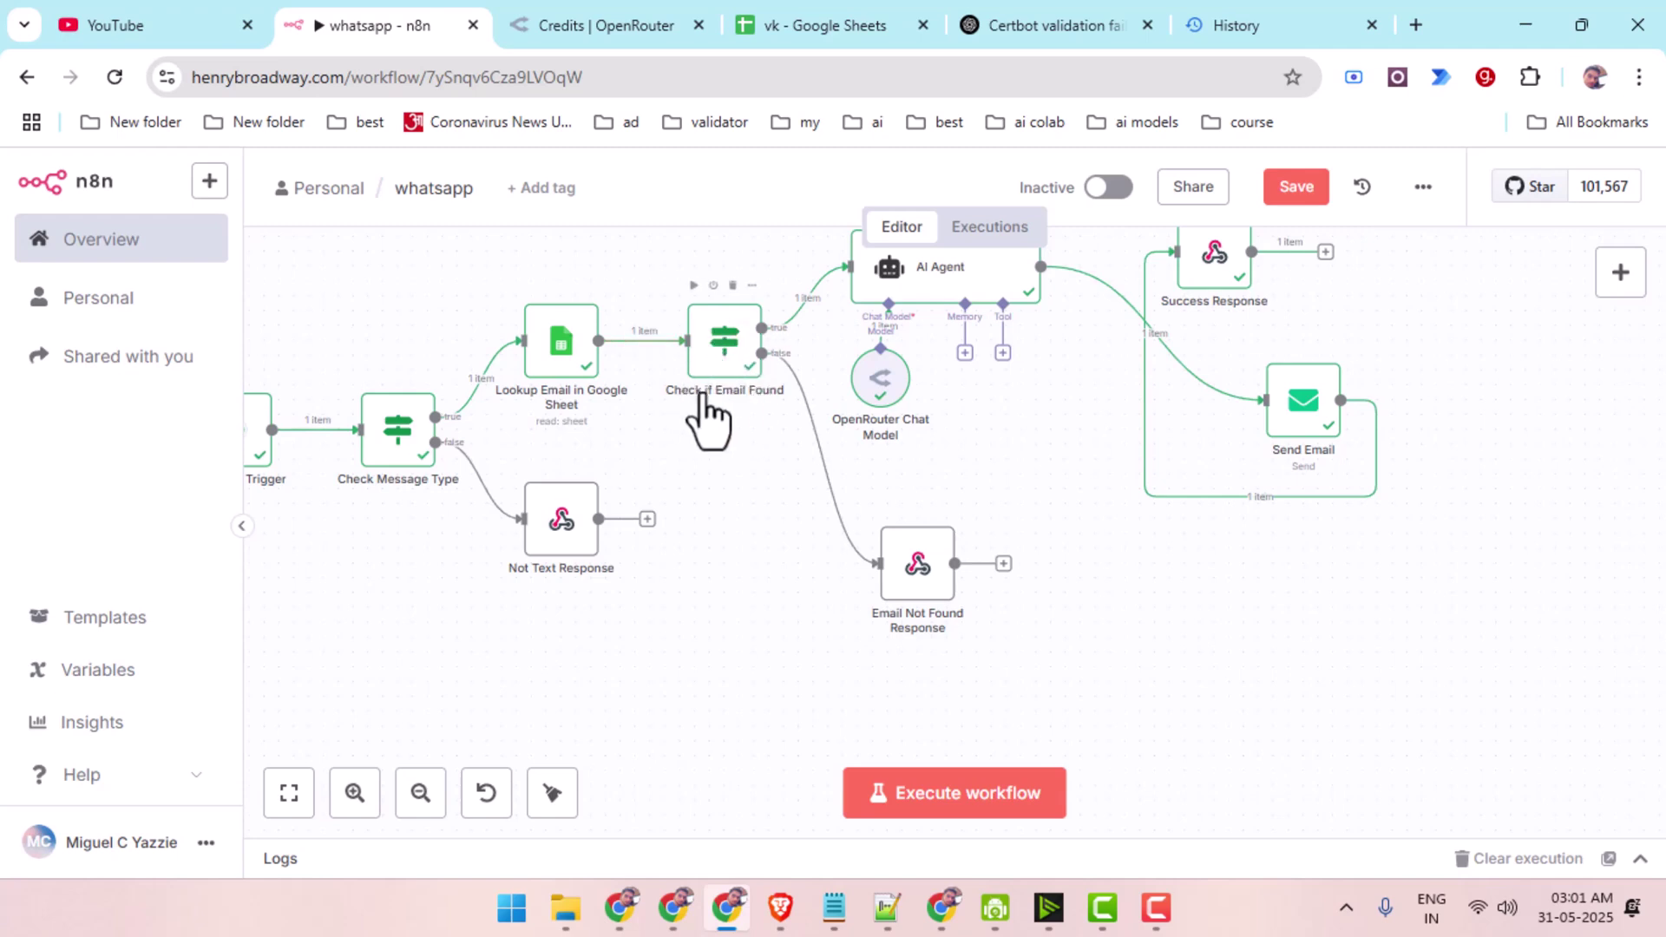
drag(901, 590, 779, 538)
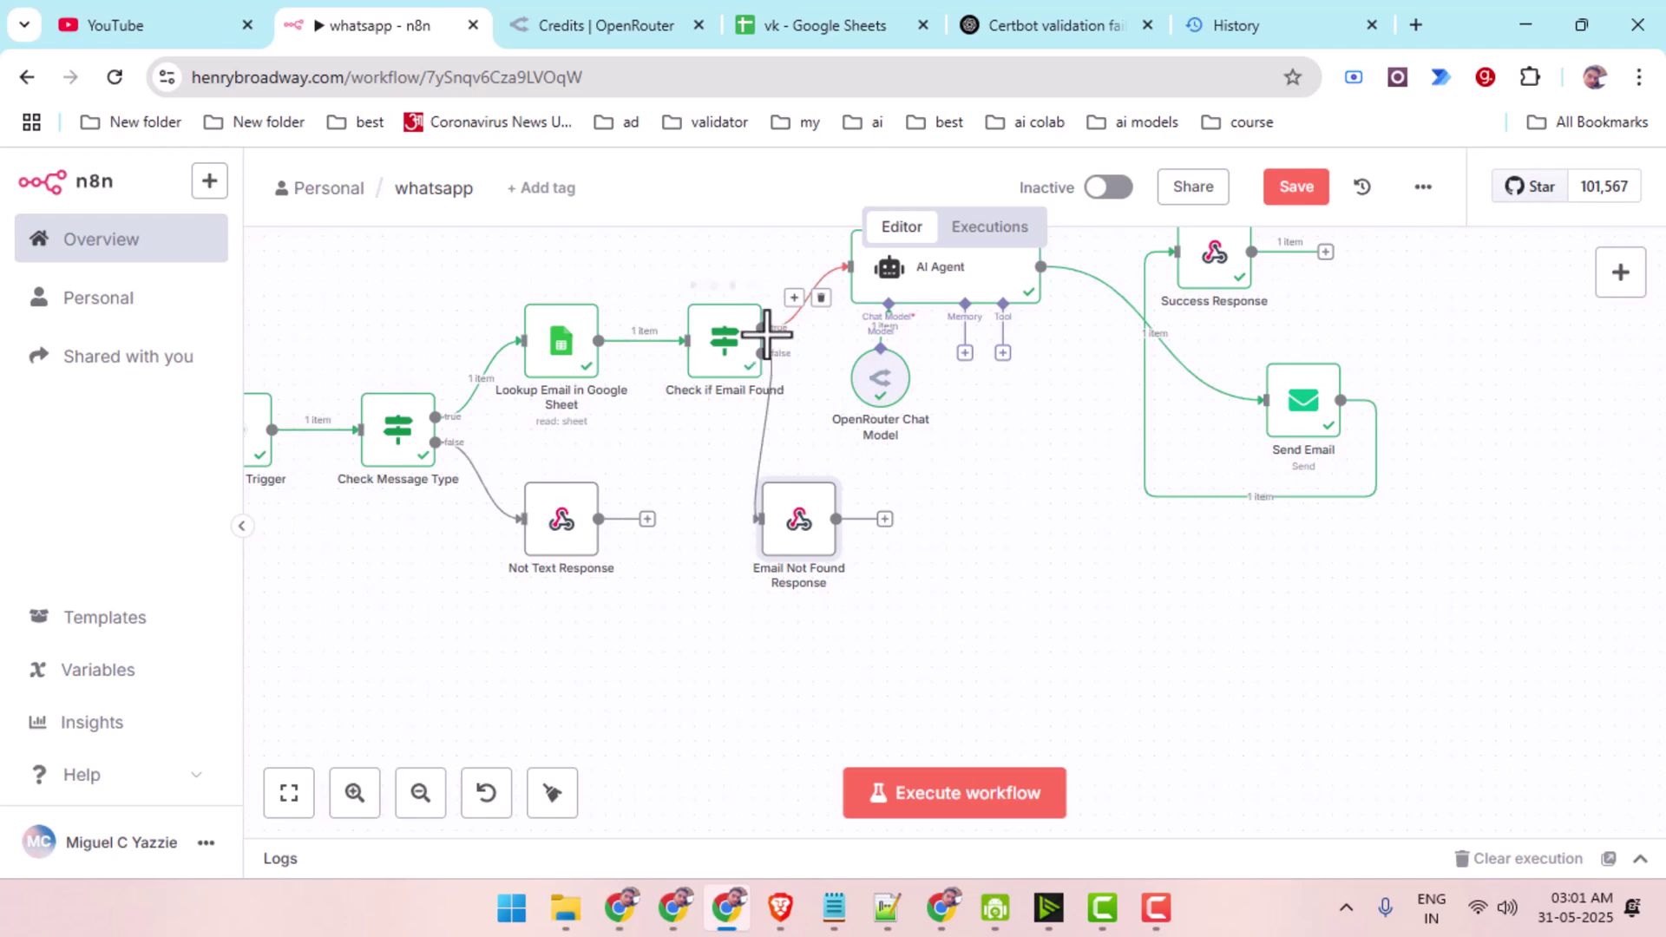
drag(1030, 556, 887, 605)
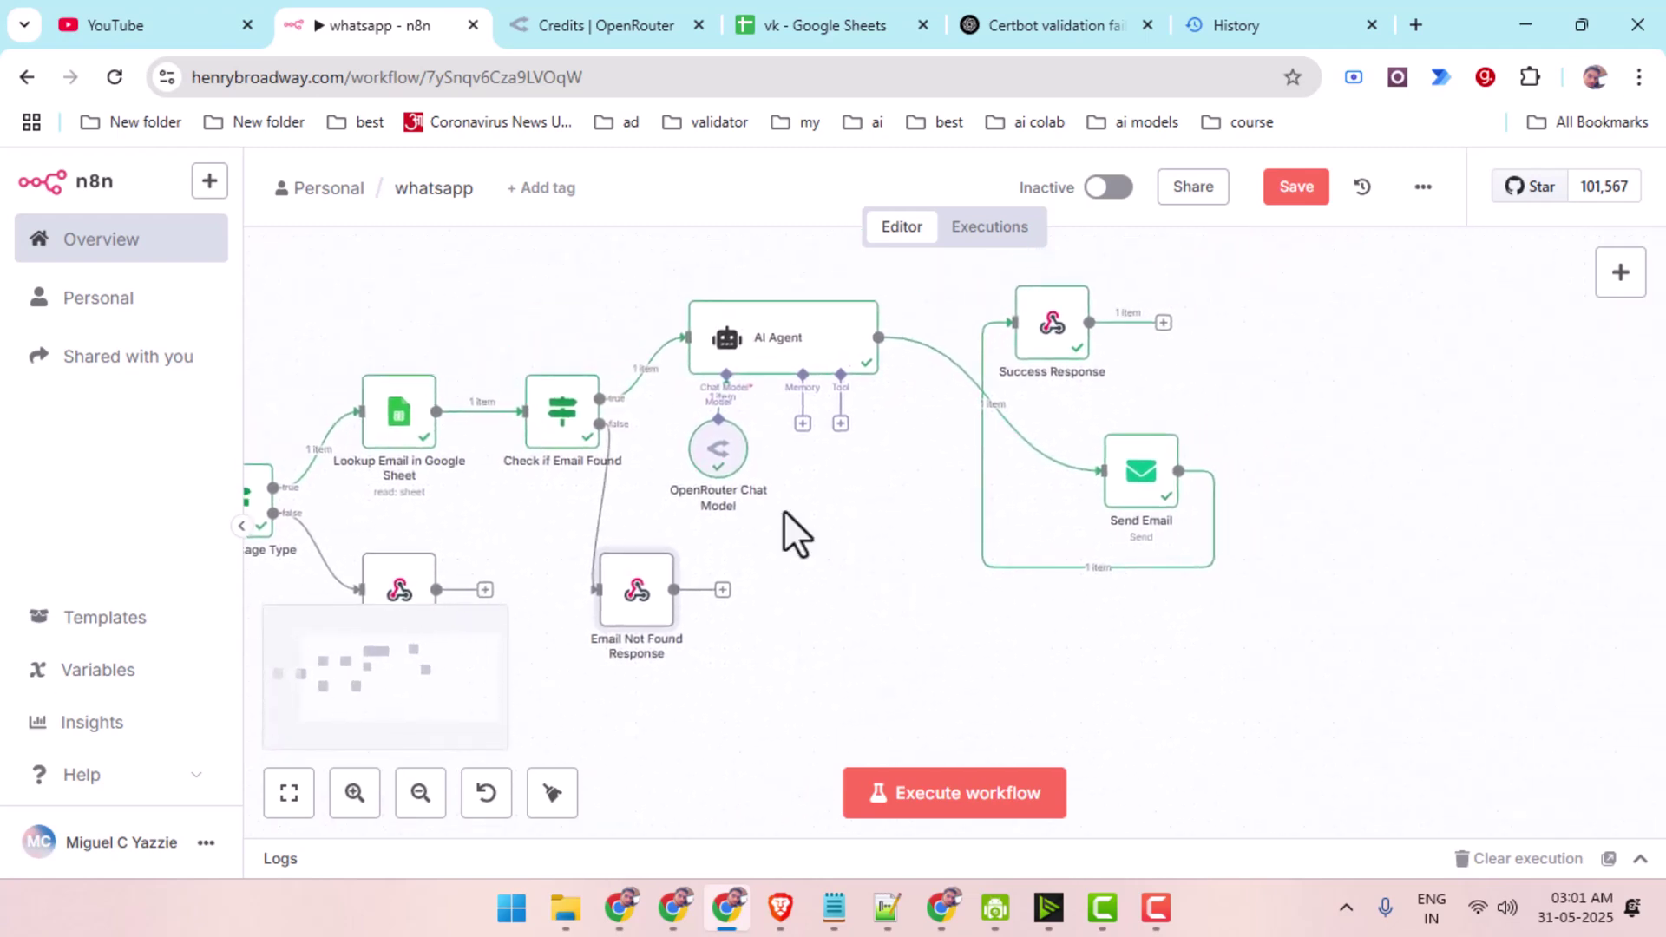
Review the AI Agent node's prompt, including its WhatsApp message expression and HTML format instruction, and return to the canvas.
double_click(752, 355)
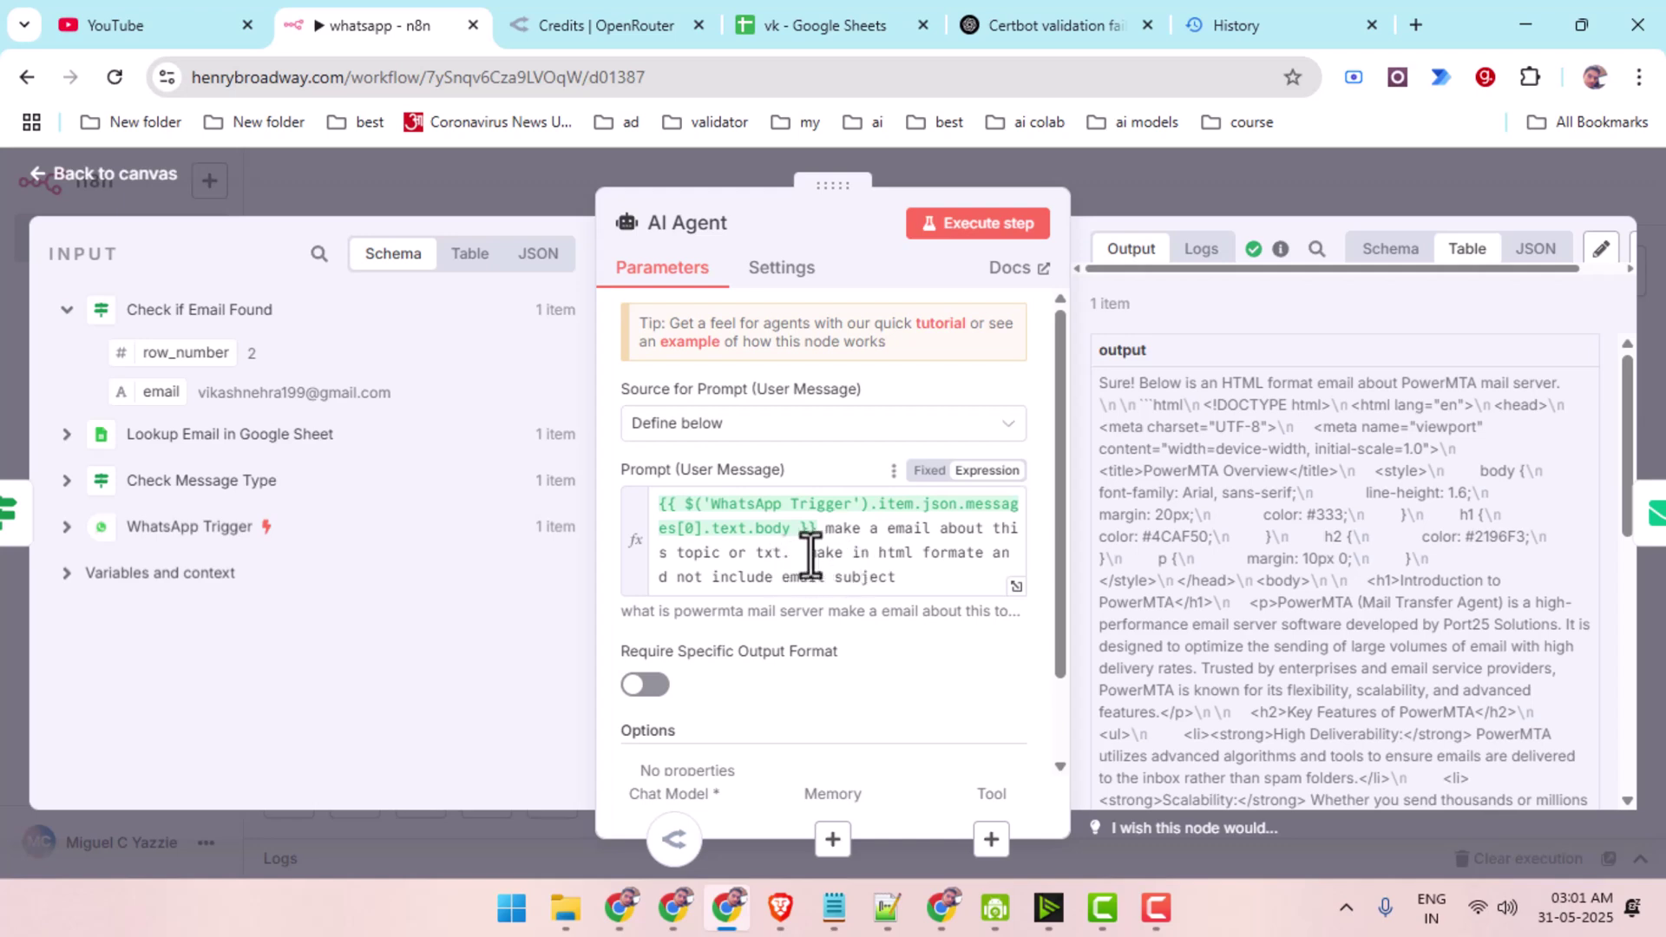
drag(809, 555, 972, 559)
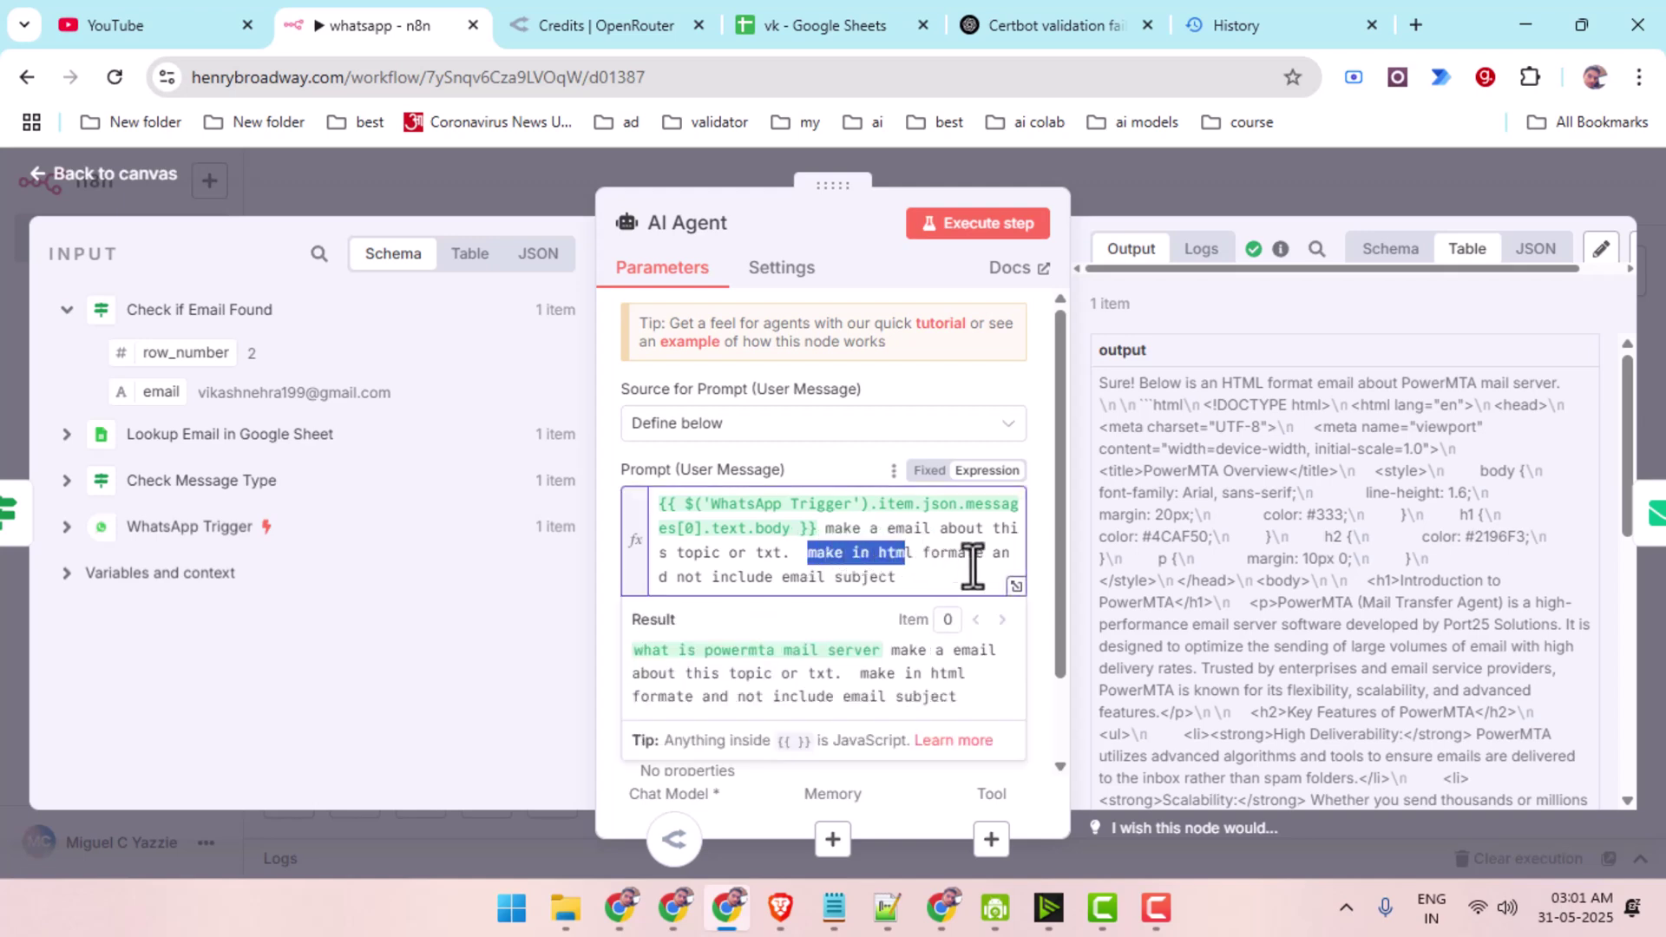
click(973, 555)
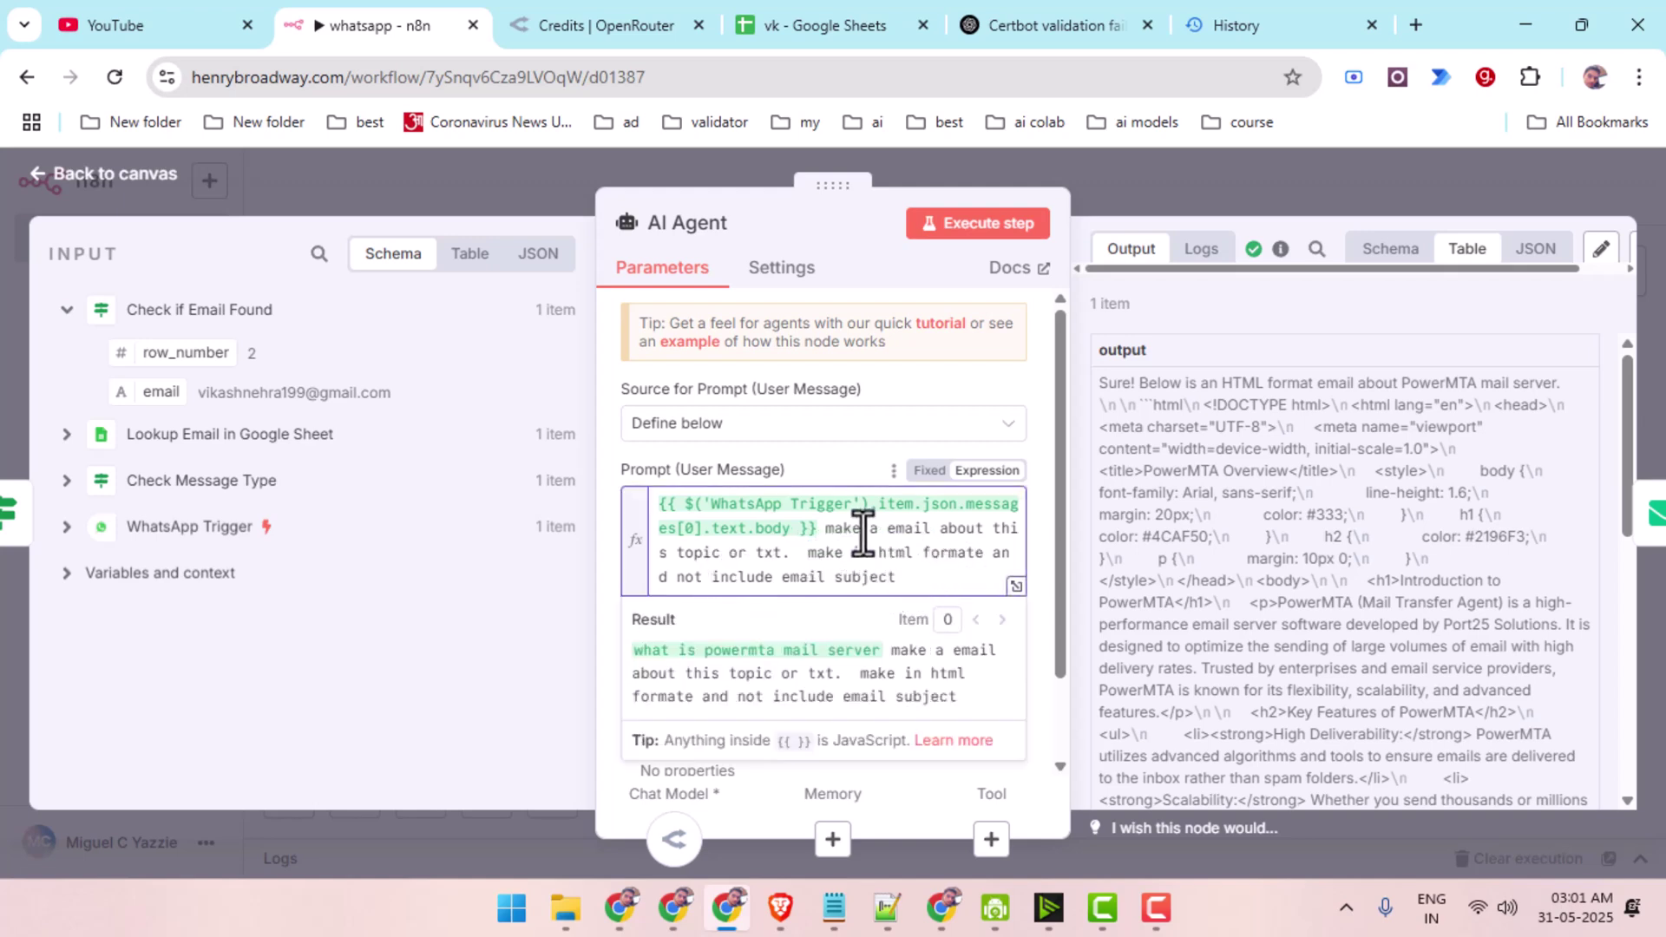
click(815, 456)
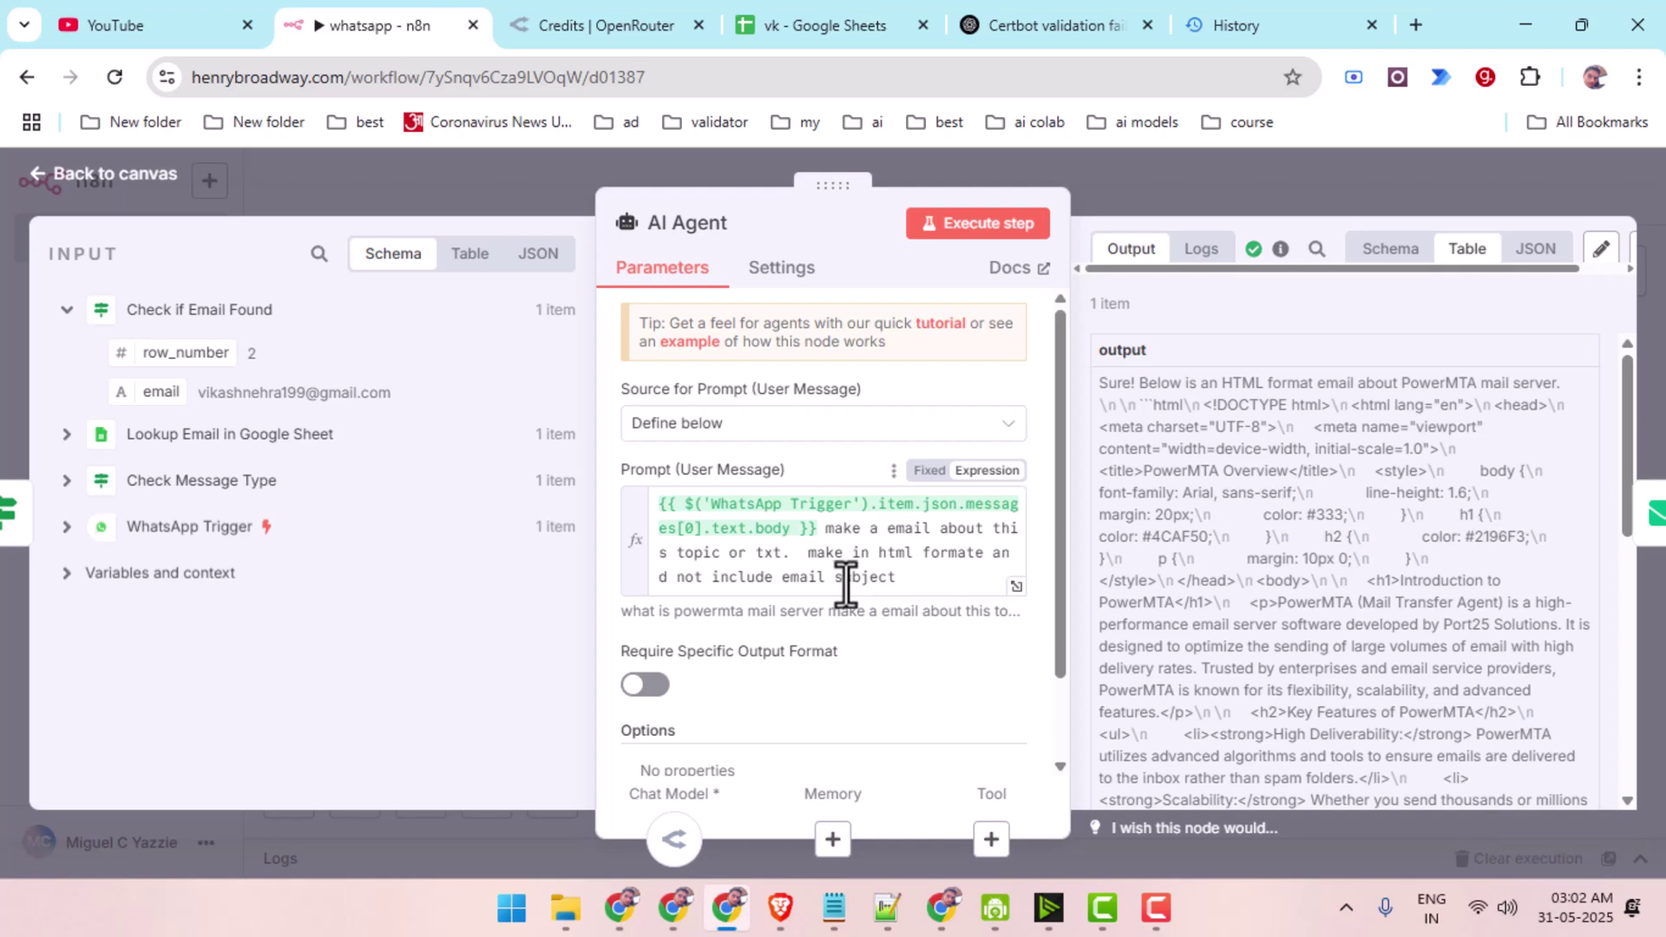
scroll(834, 562, down, 1)
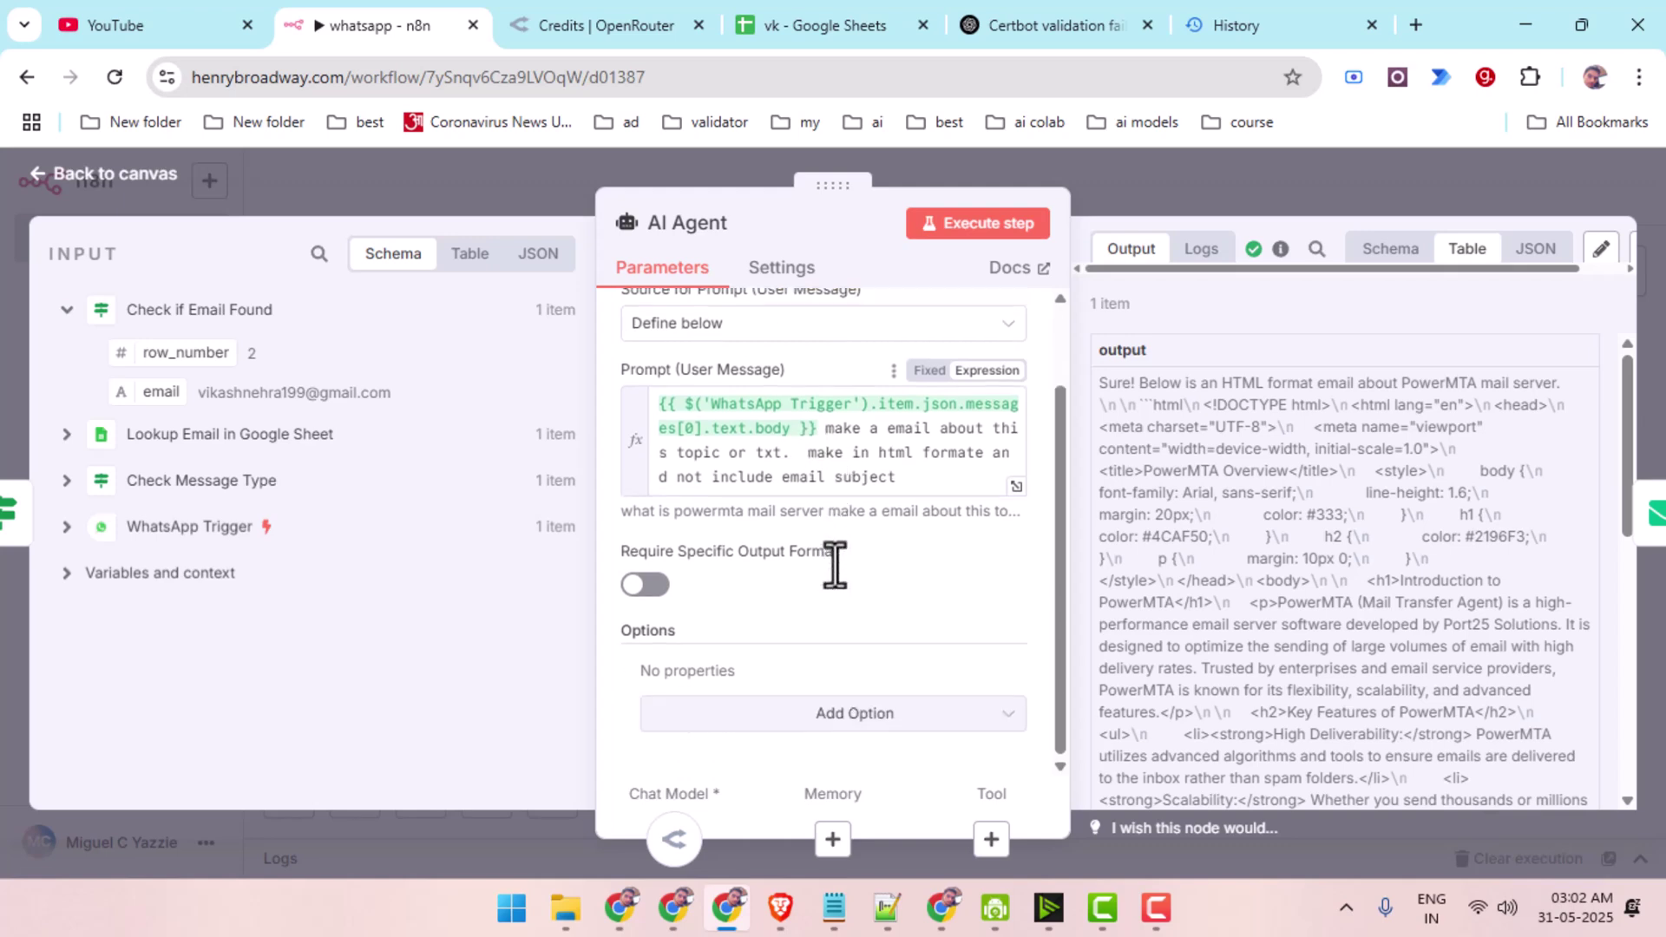
scroll(831, 529, up, 1)
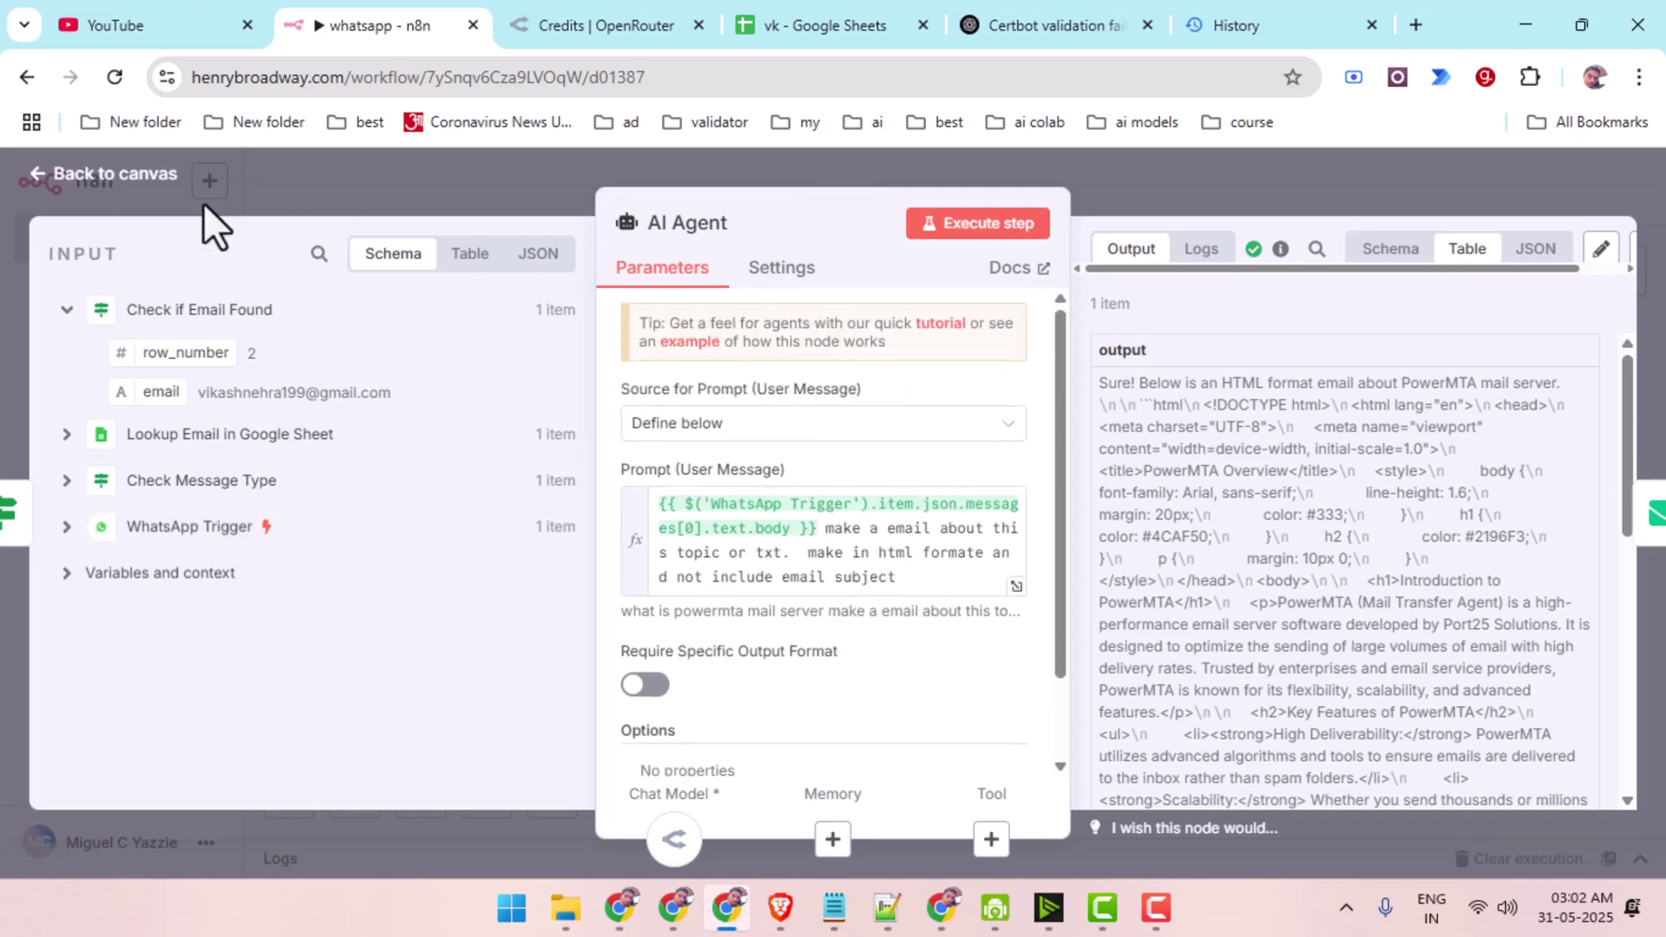
click(120, 175)
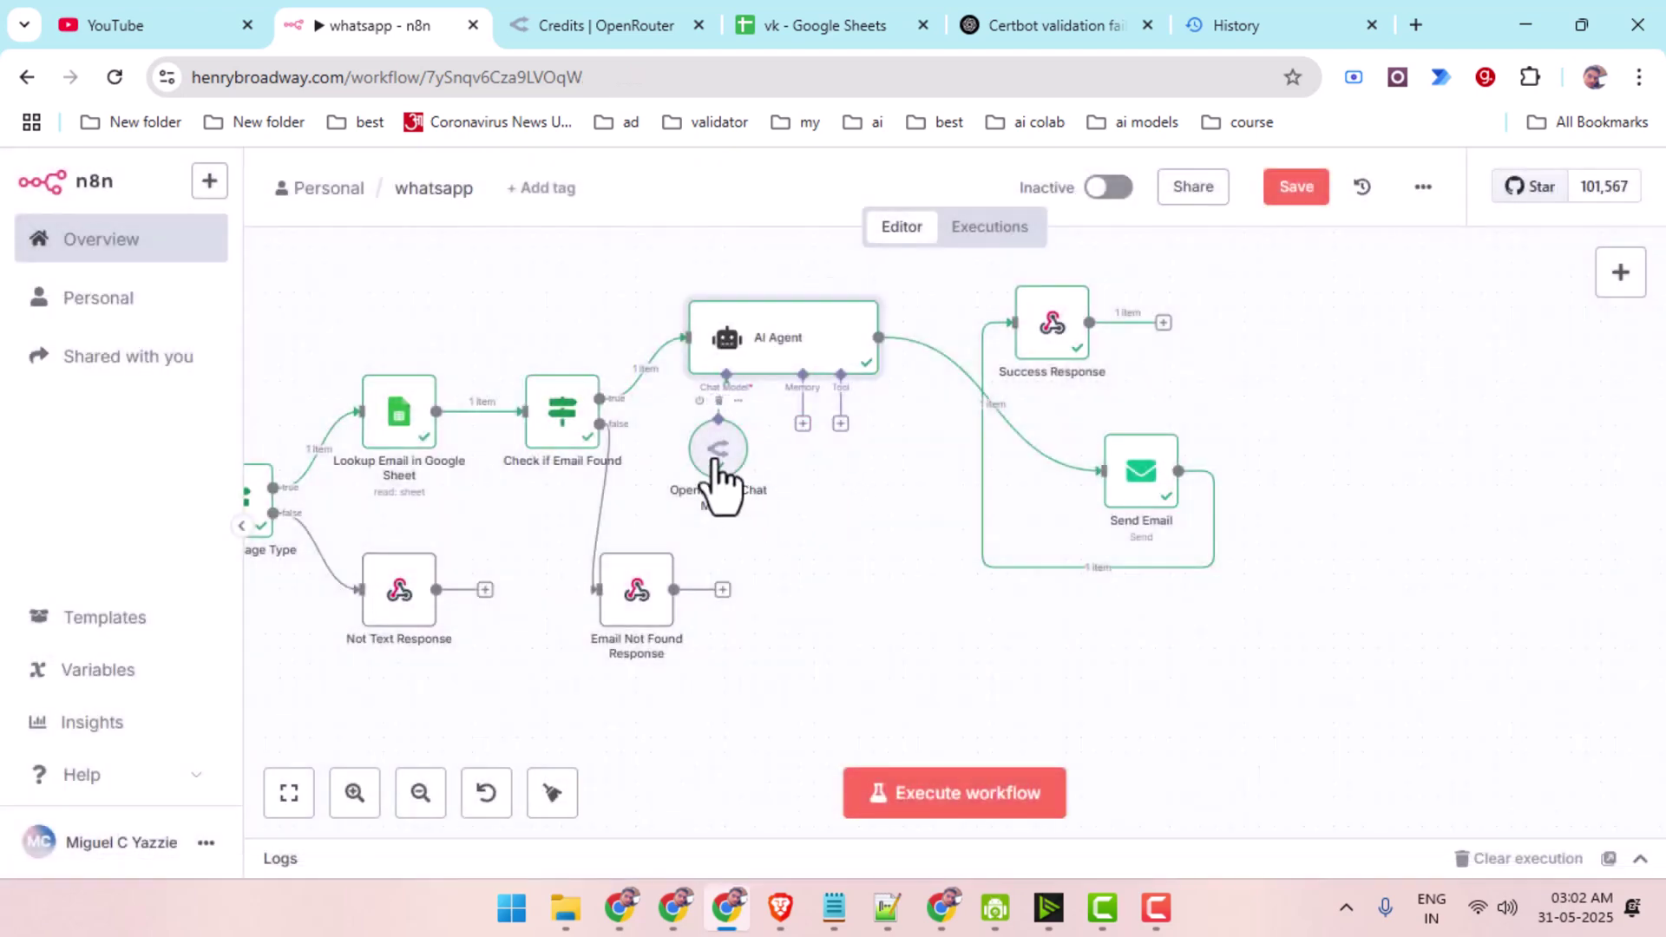
Check the credential and model set in the OpenRouter Chat Model node, and return to the canvas.
mouse_move(717, 457)
mouse_down()
mouse_move(703, 473)
mouse_move(713, 457)
mouse_up()
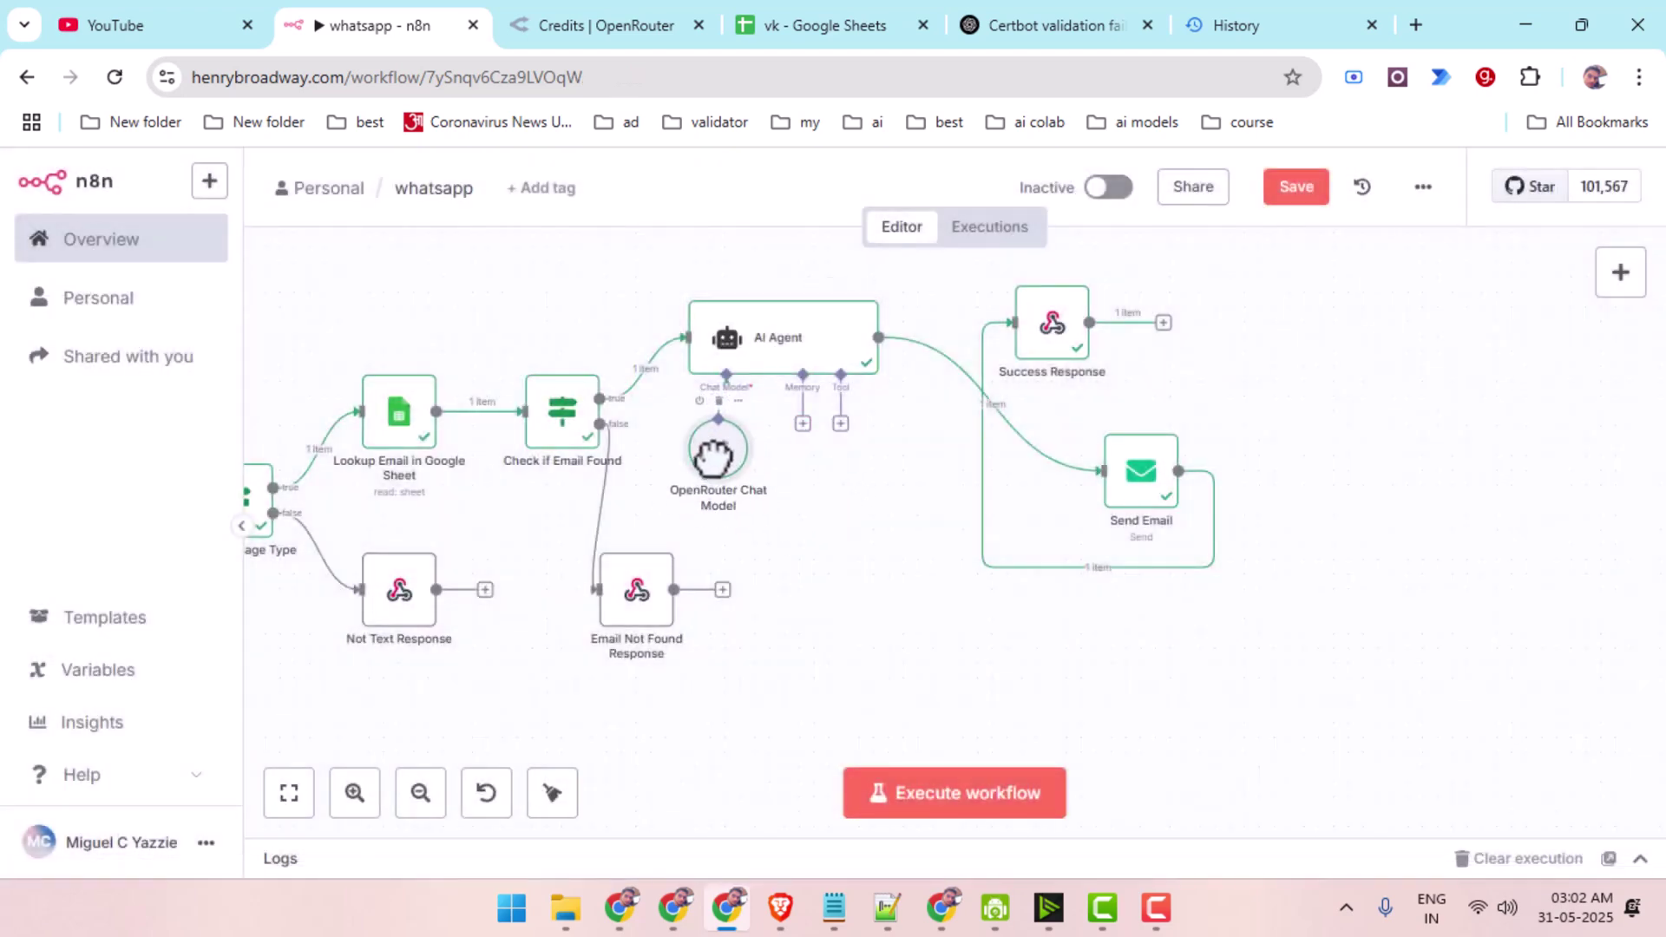
double_click(720, 457)
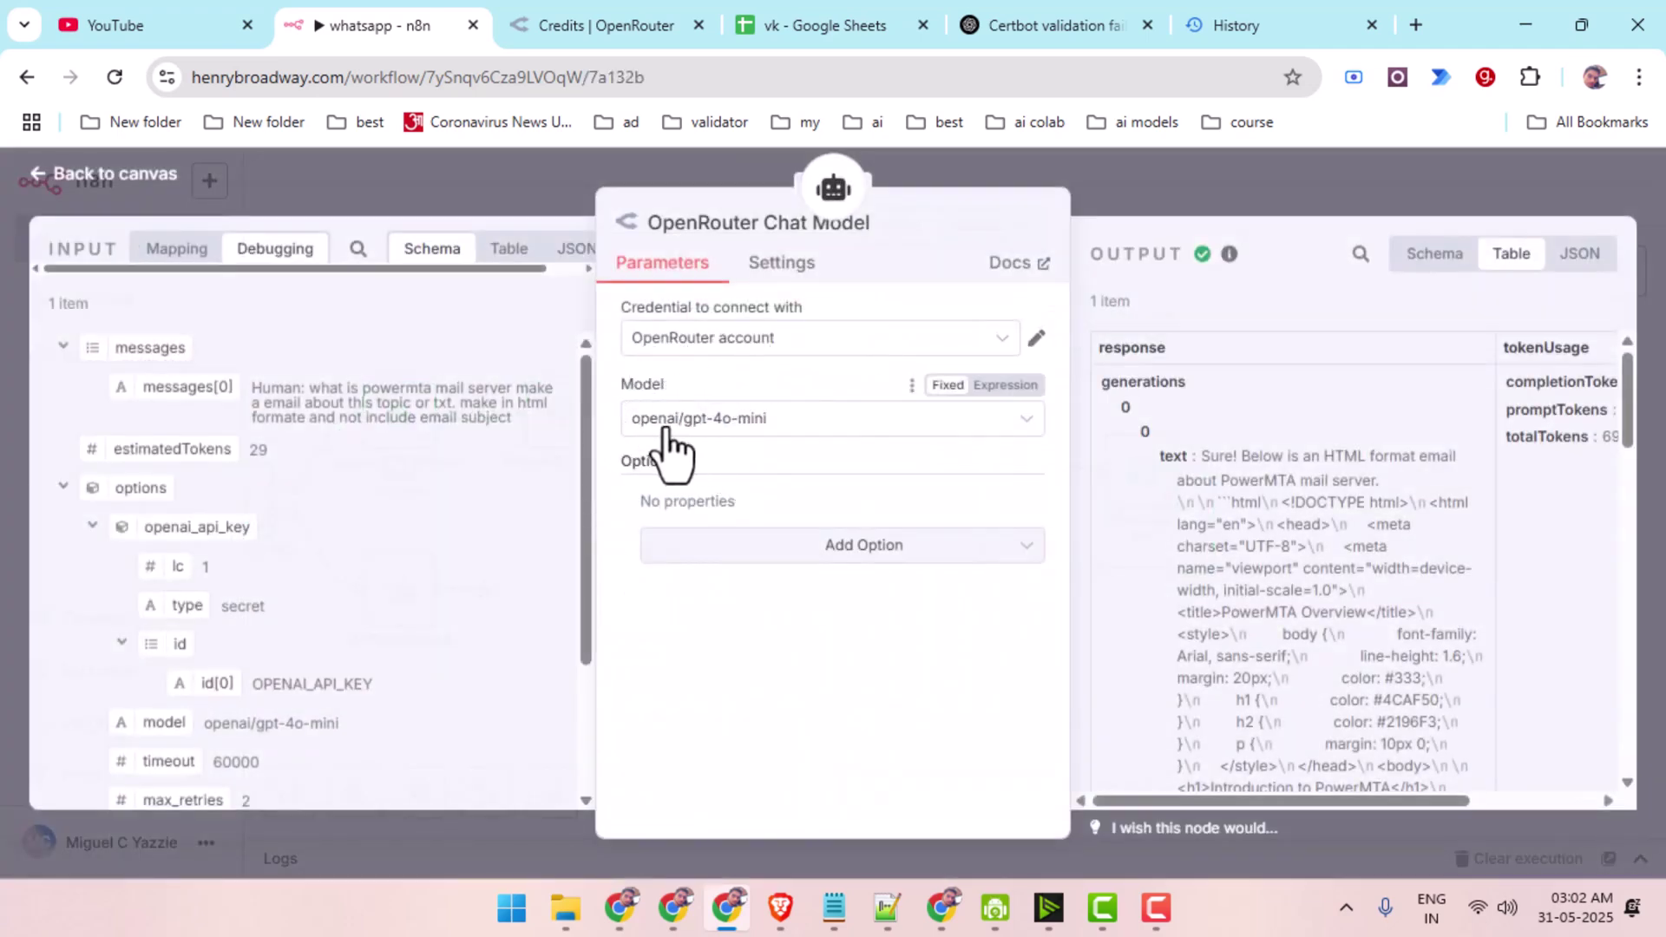
click(136, 183)
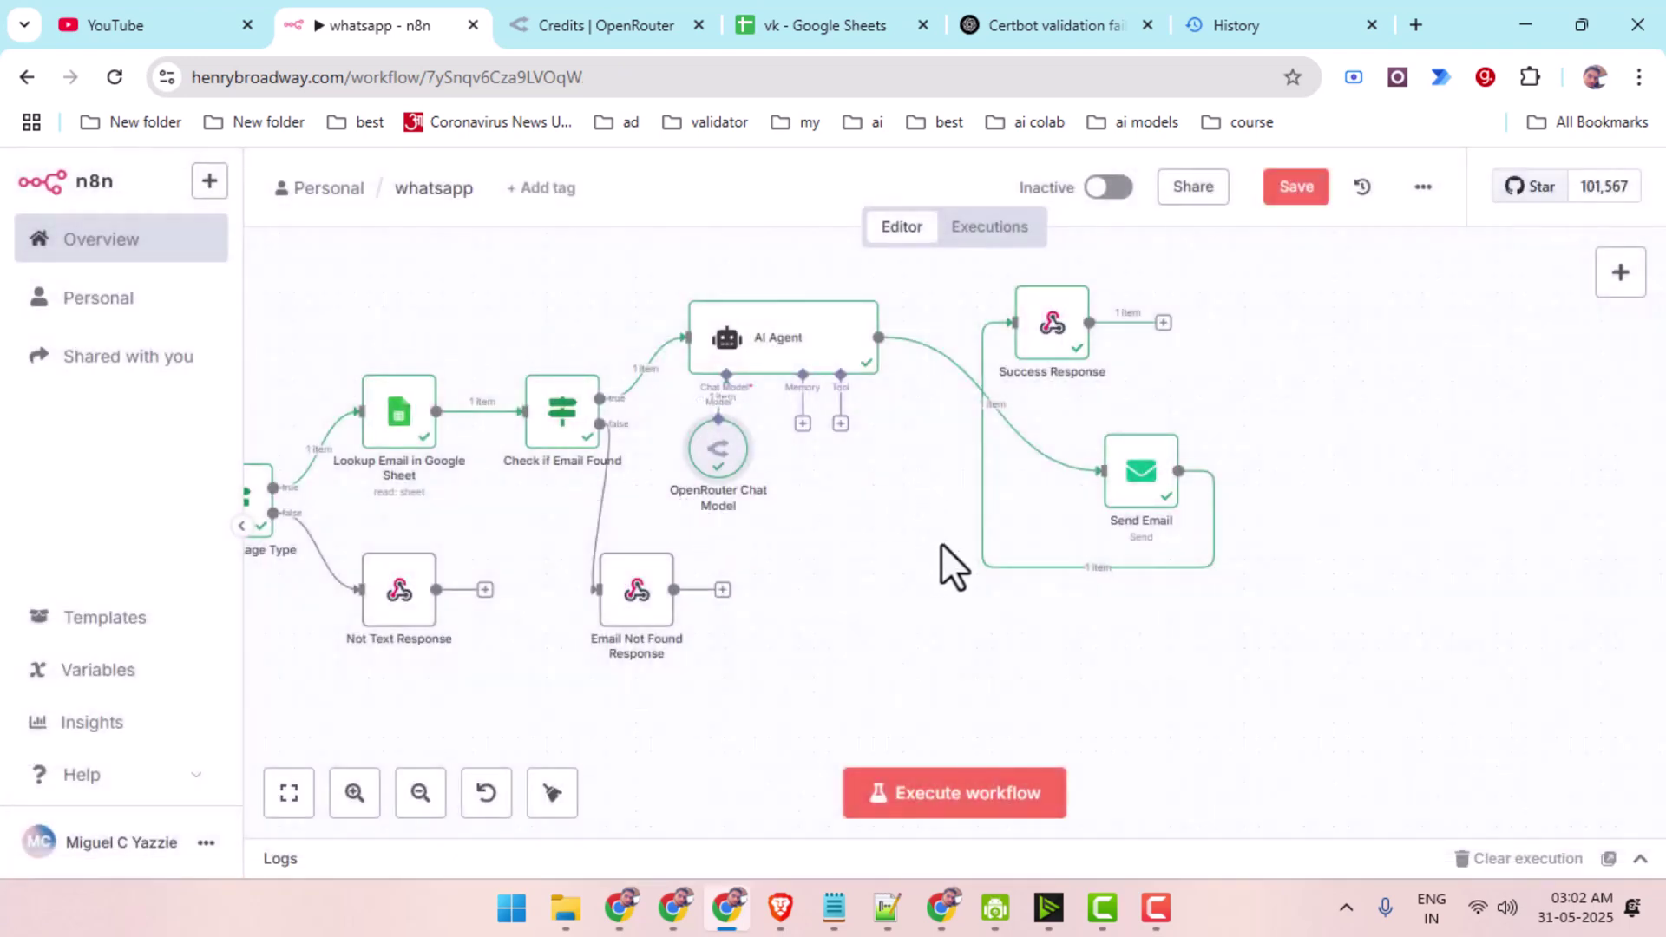
Review the Send Email node's recipient, subject and HTML body expressions, comparing the recipient with the vk sheet.
drag(857, 493, 582, 503)
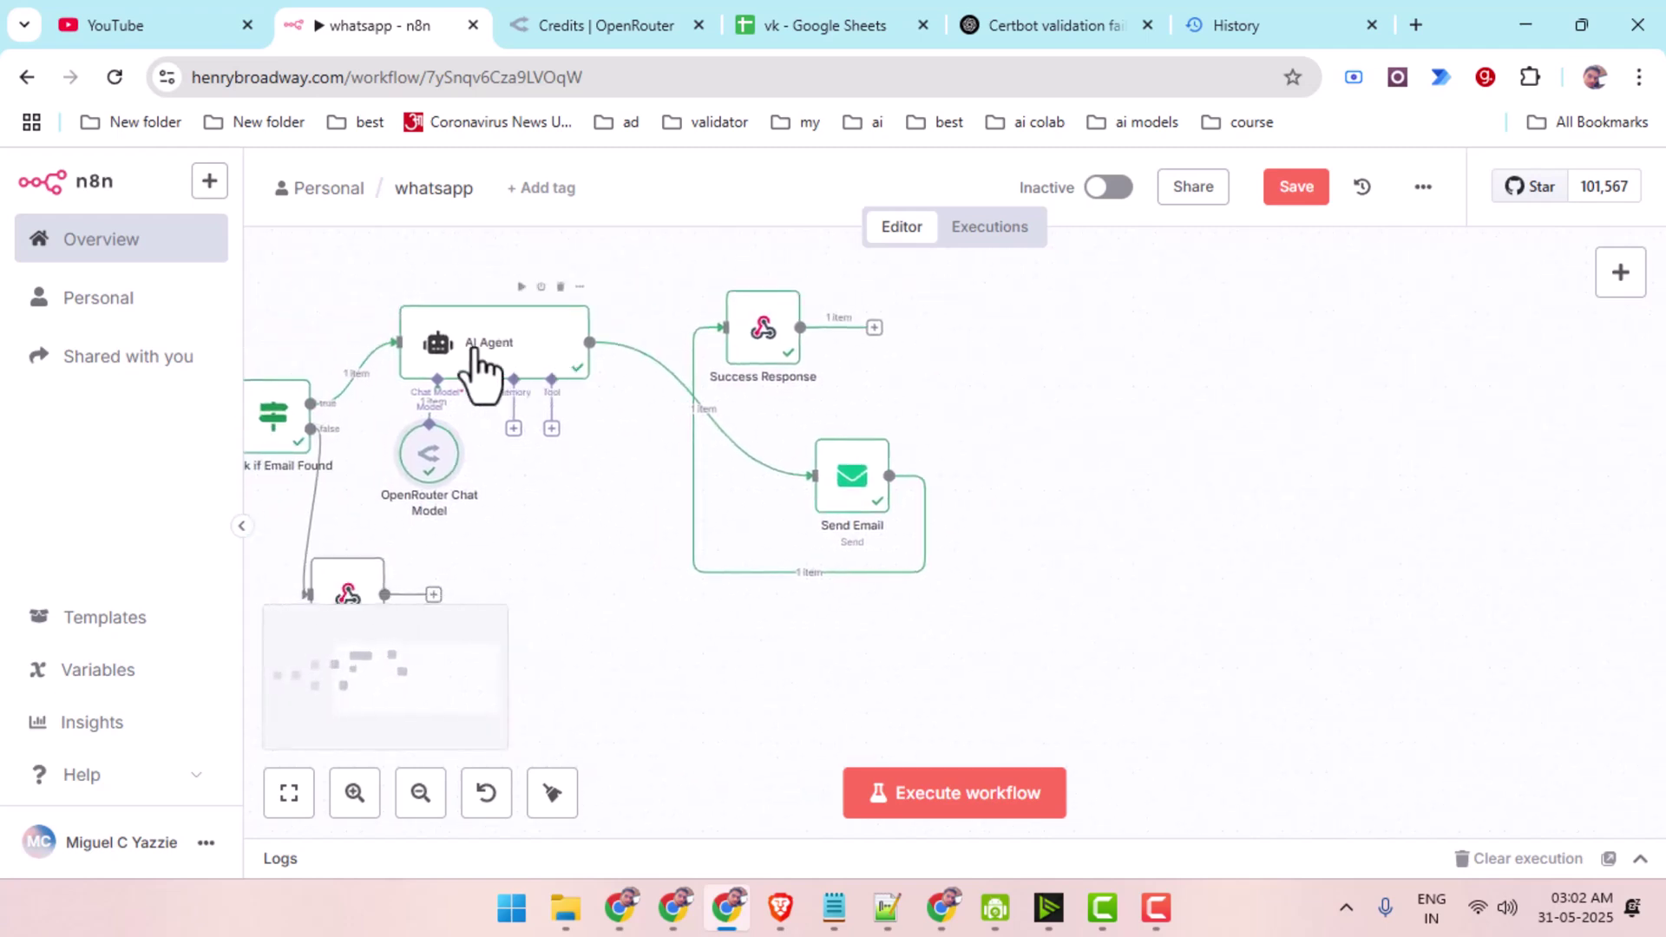
mouse_move(673, 395)
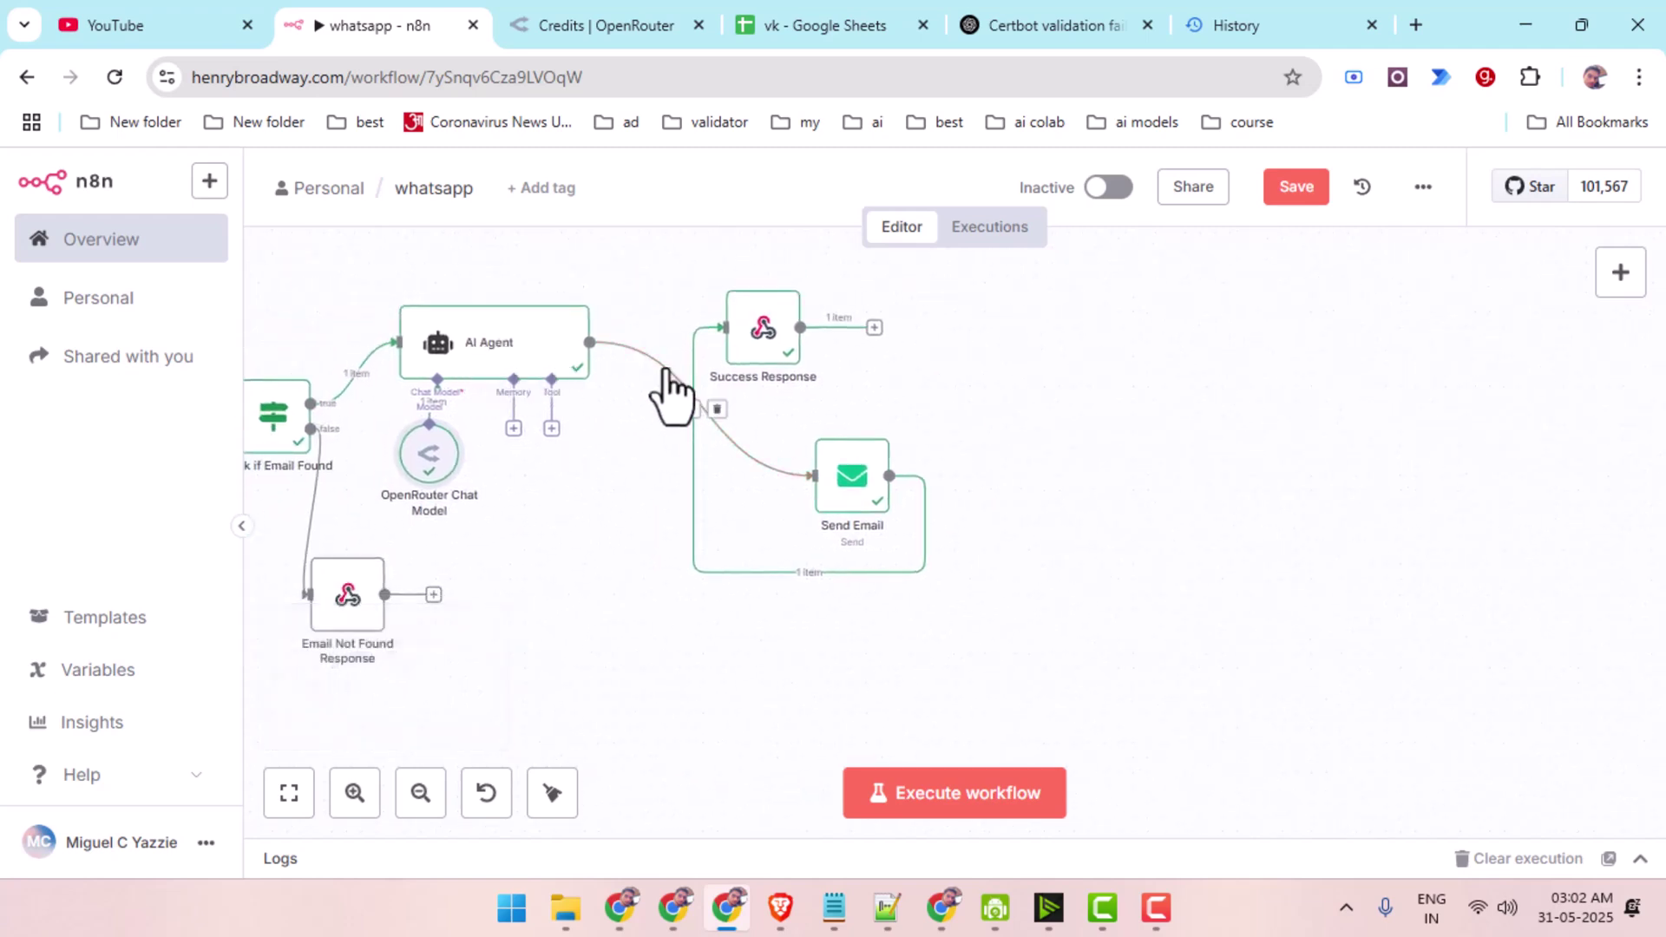
double_click(846, 498)
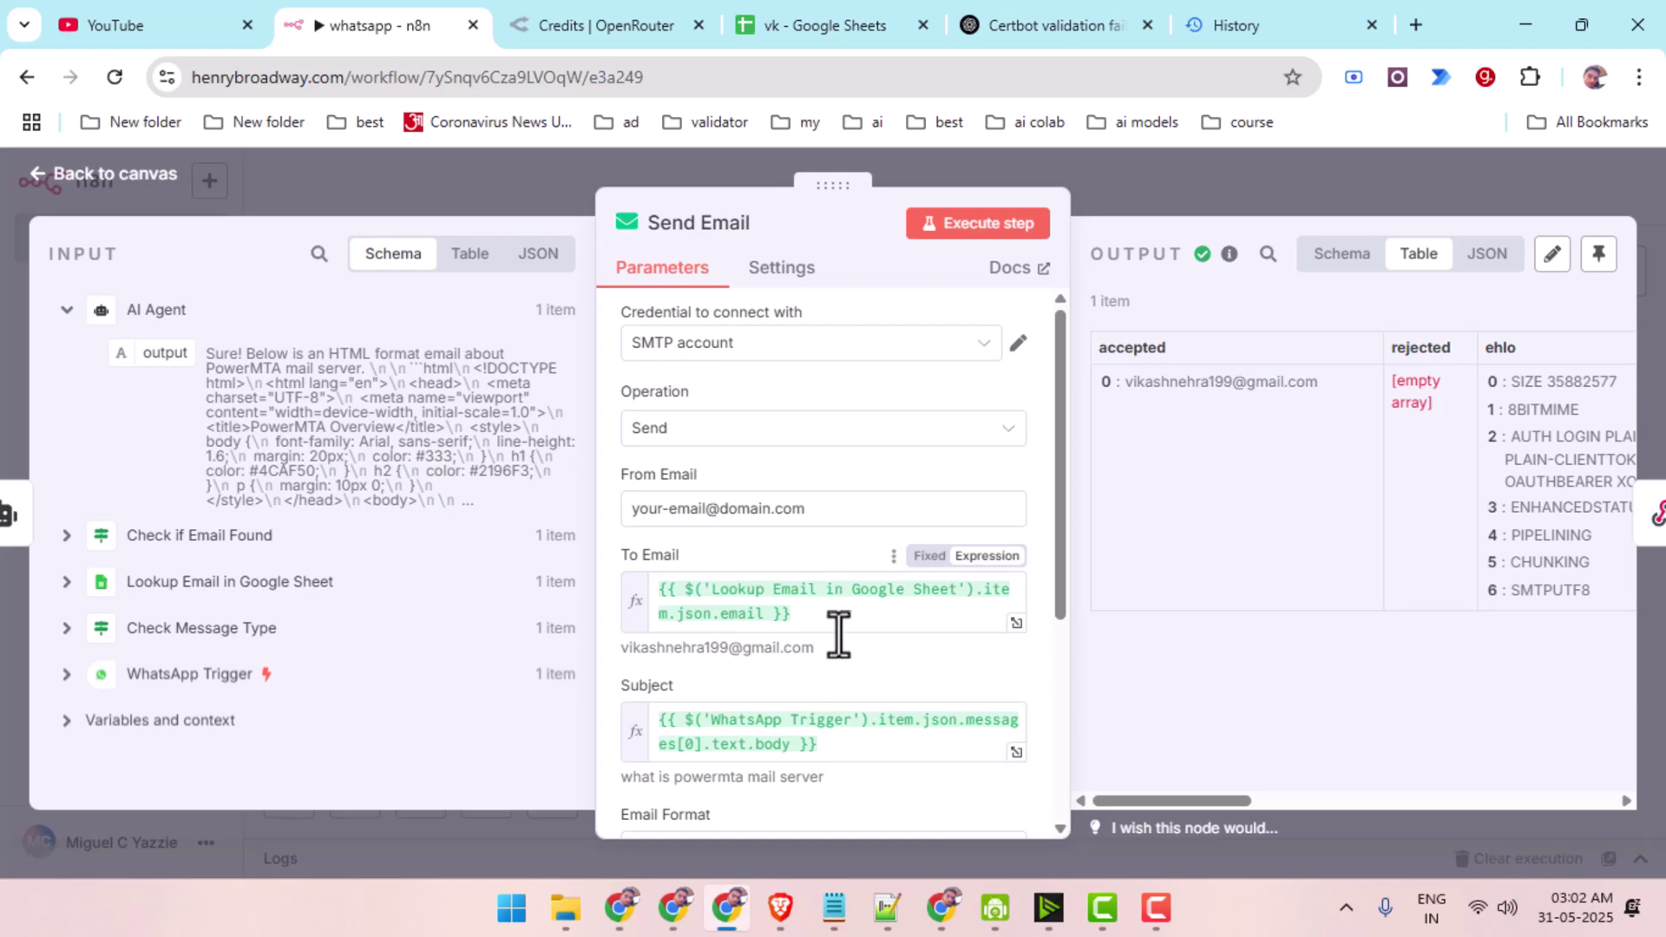
click(778, 6)
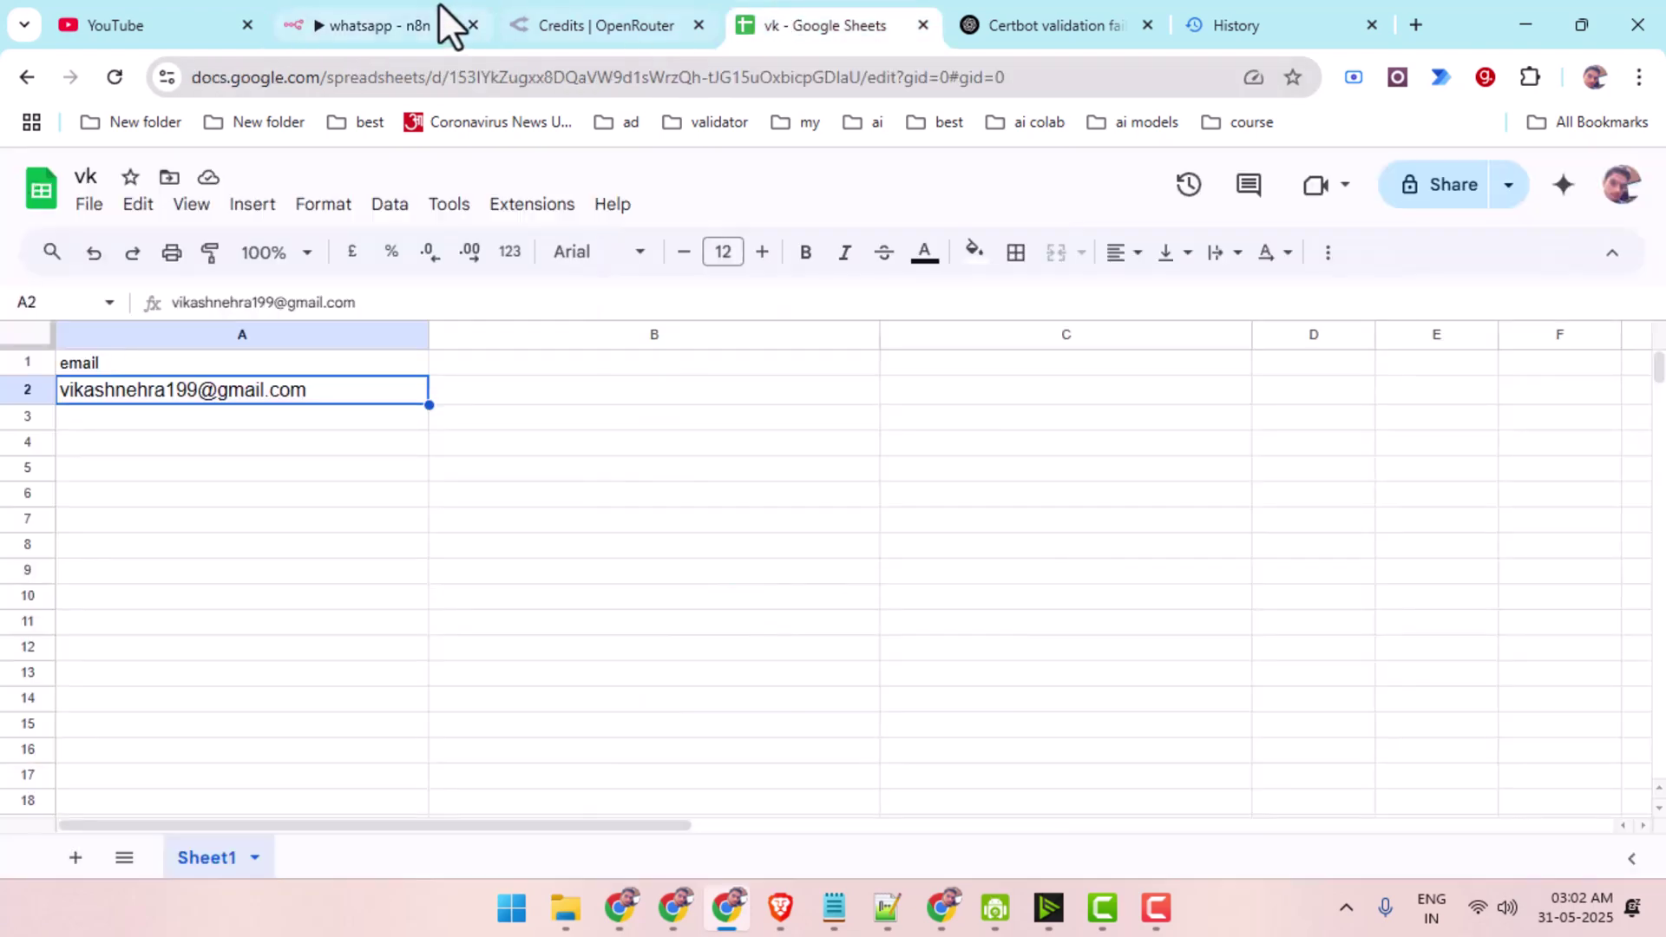
click(439, 4)
scroll(757, 683, down, 5)
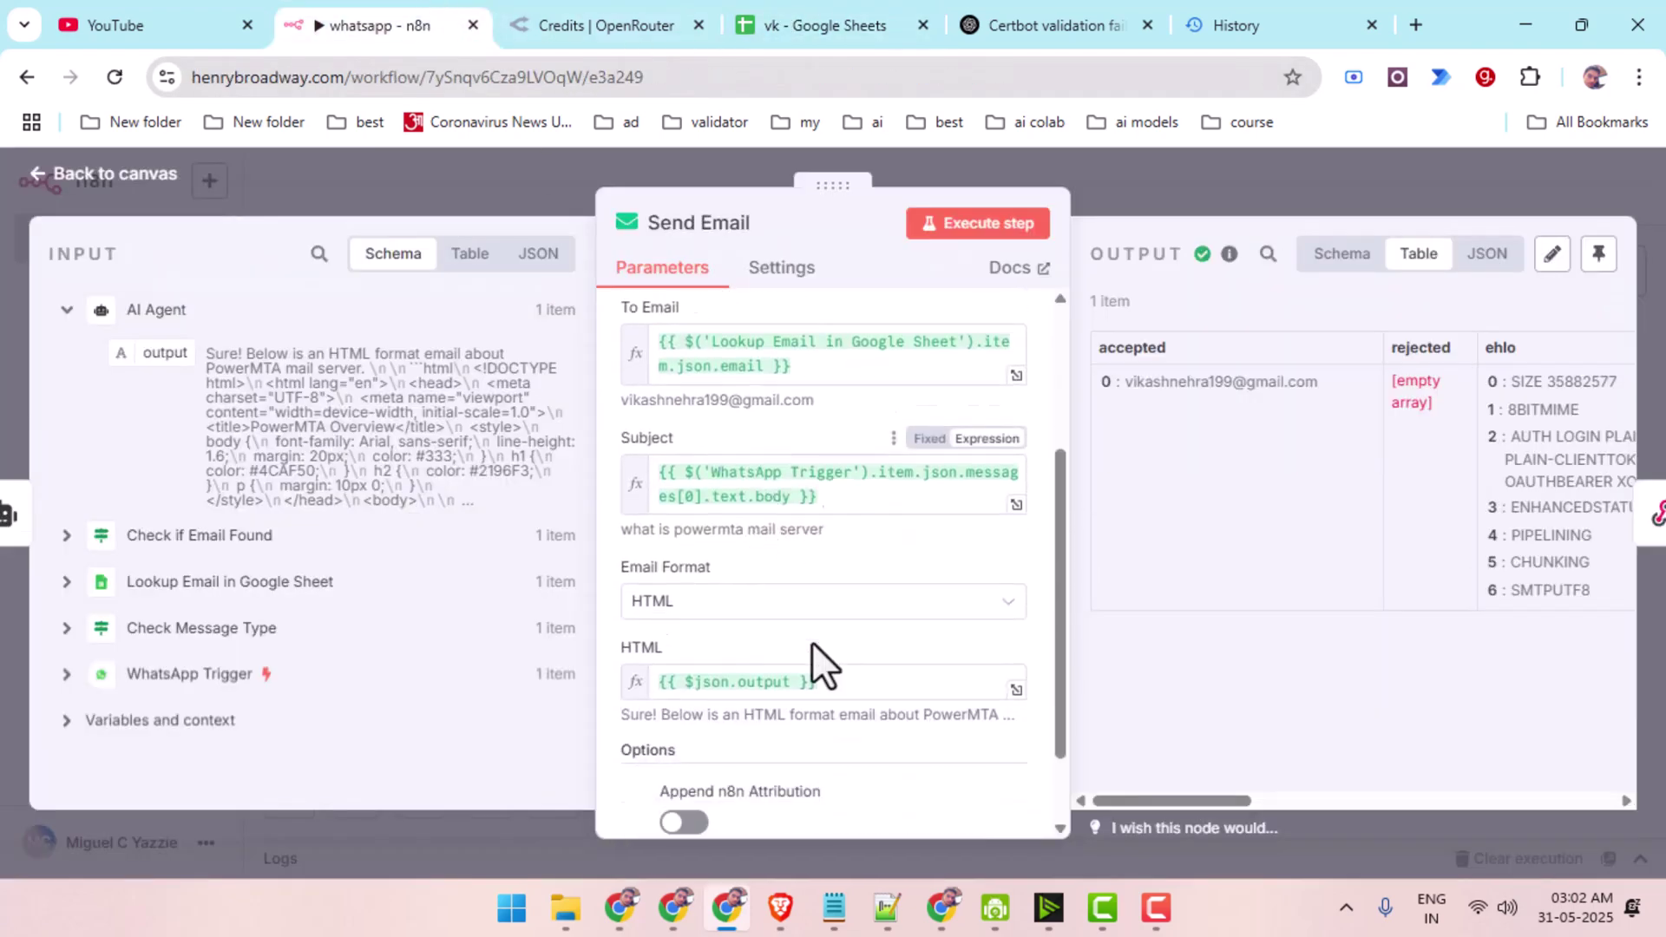
scroll(820, 663, down, 1)
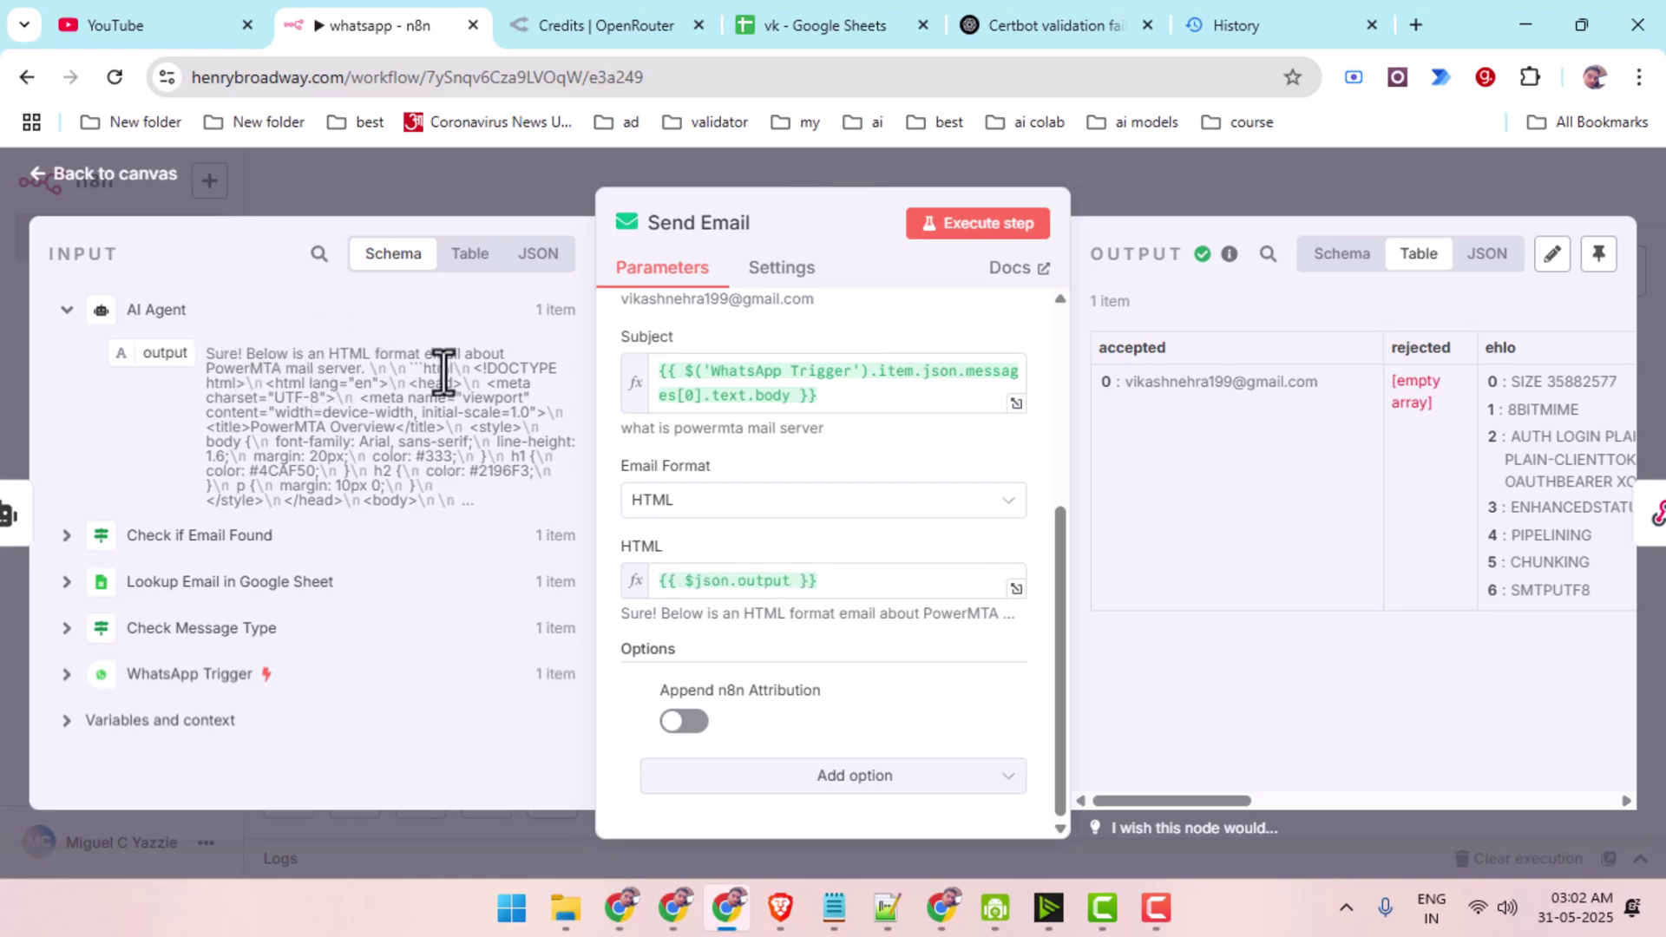
click(165, 187)
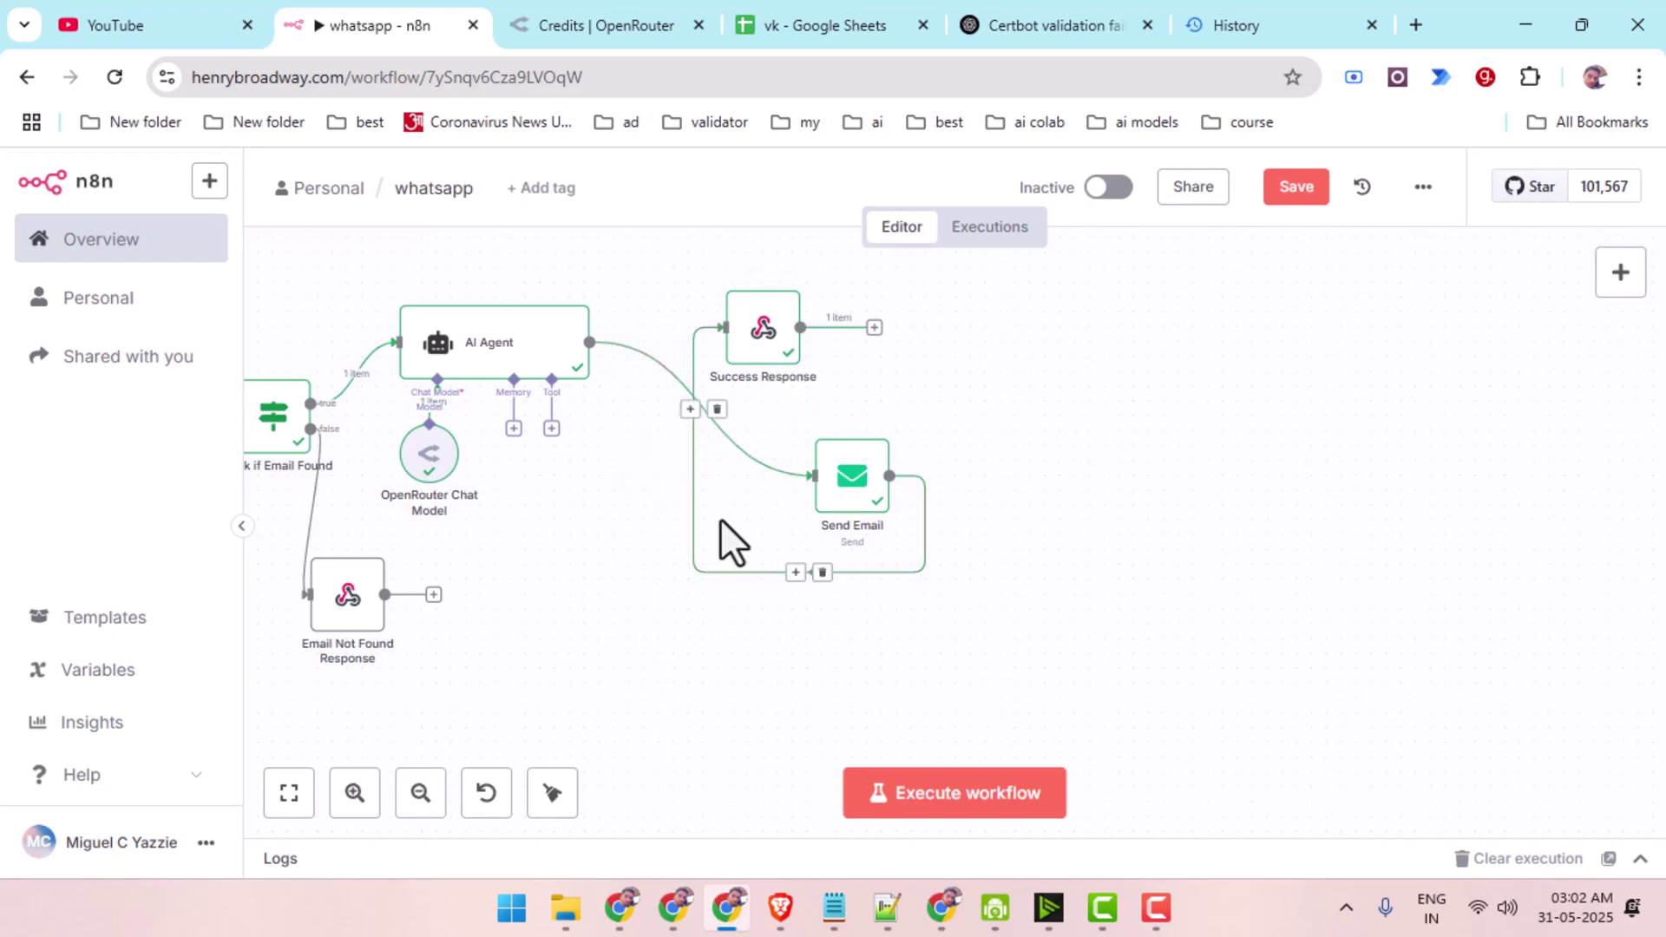
Open the Personal workflows page in a separate browser tab and create a new blank workflow there.
drag(552, 569, 1109, 521)
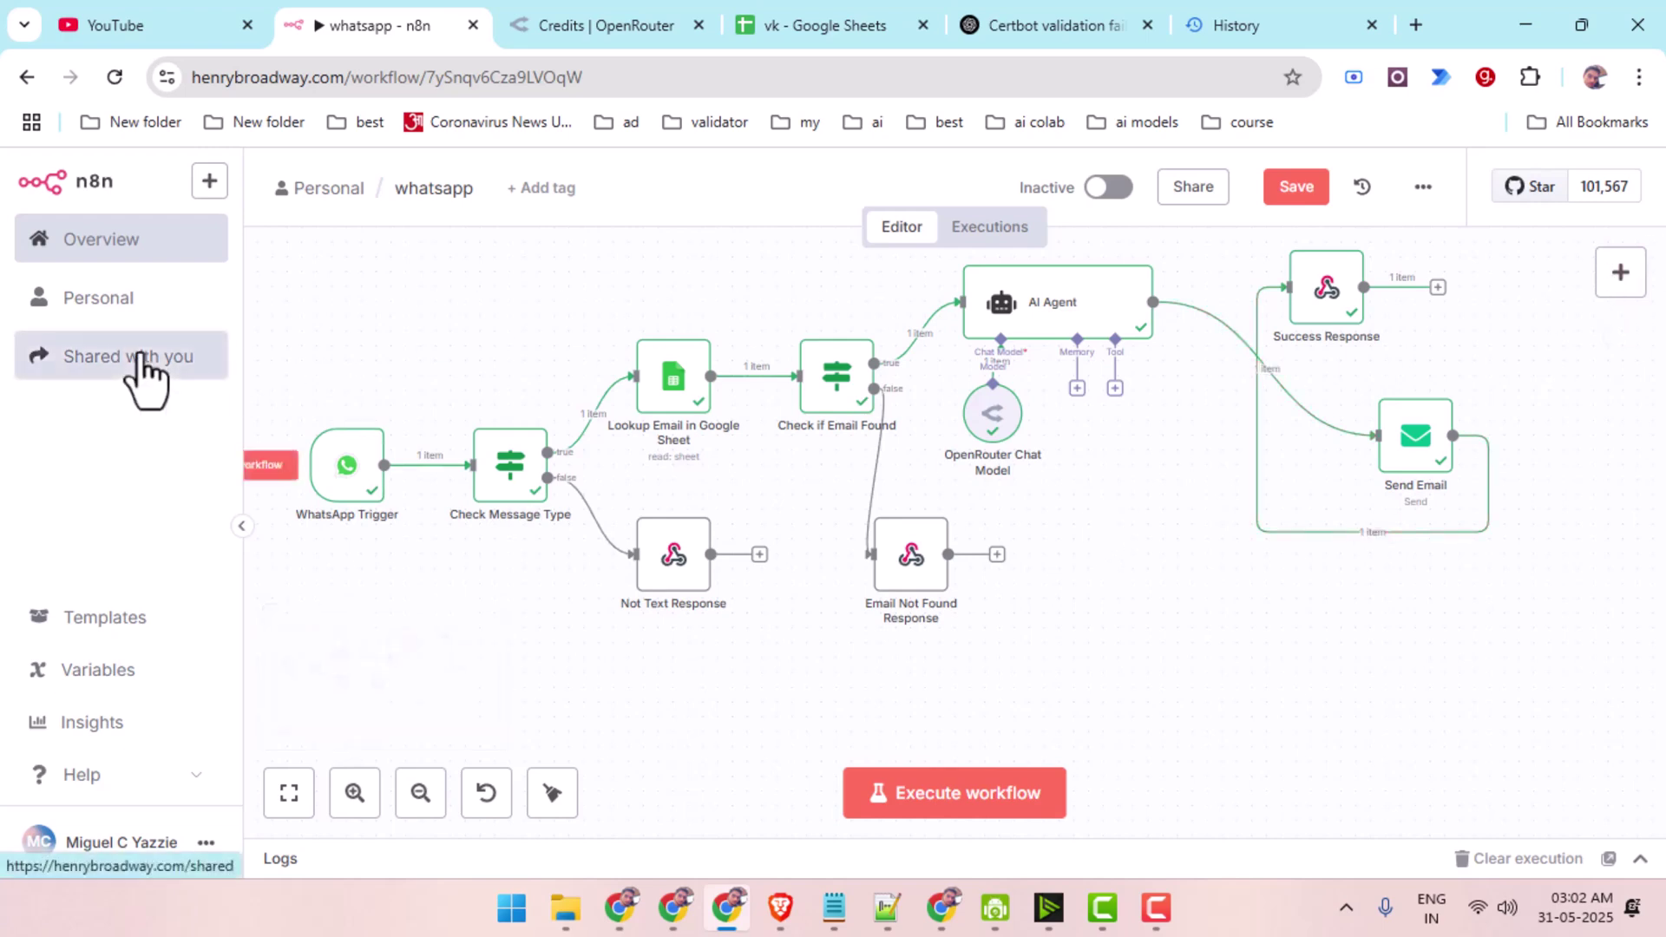
middle_click(132, 304)
click(526, 25)
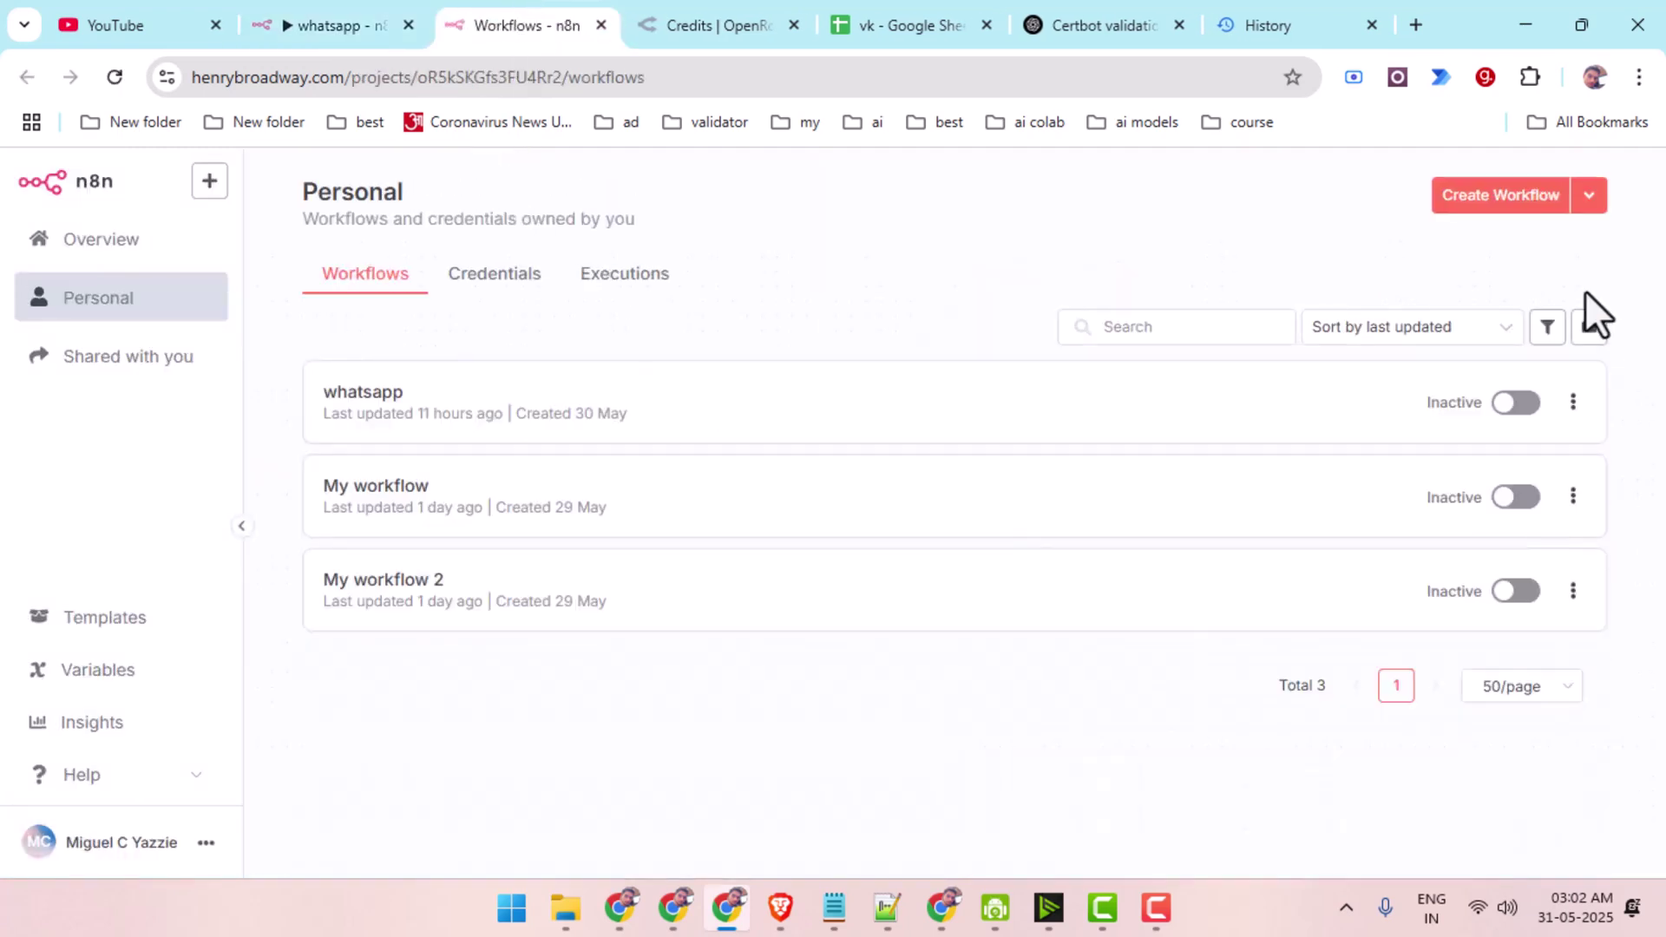
click(1443, 209)
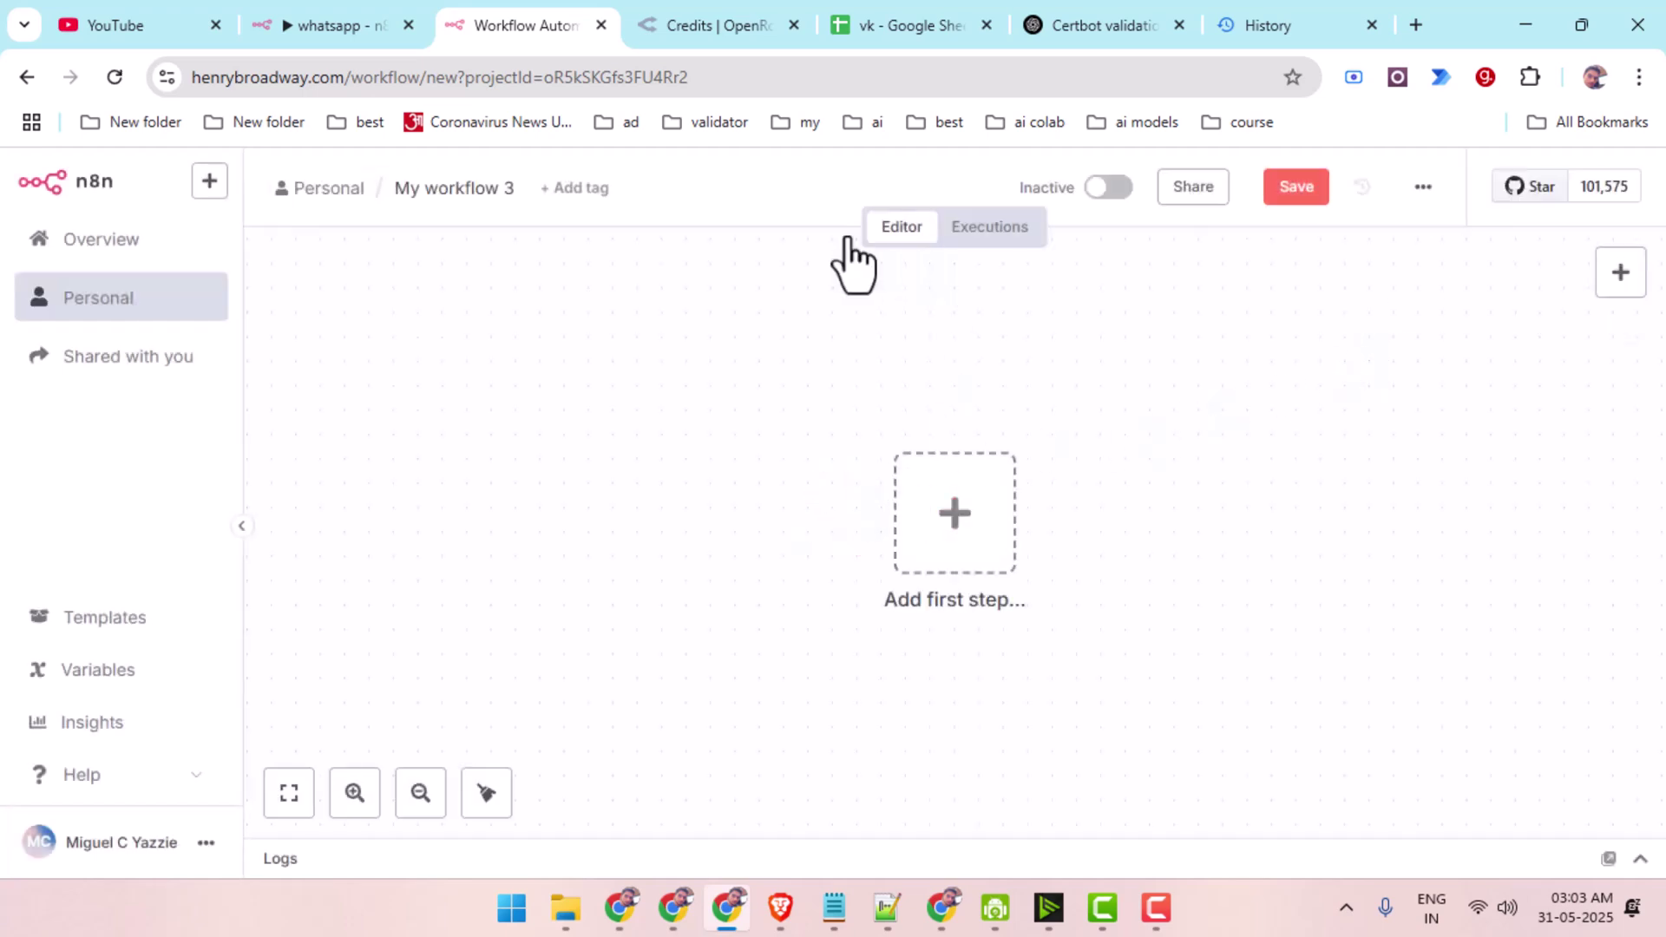
Rename the new blank workflow "whatsapp youtube".
click(437, 191)
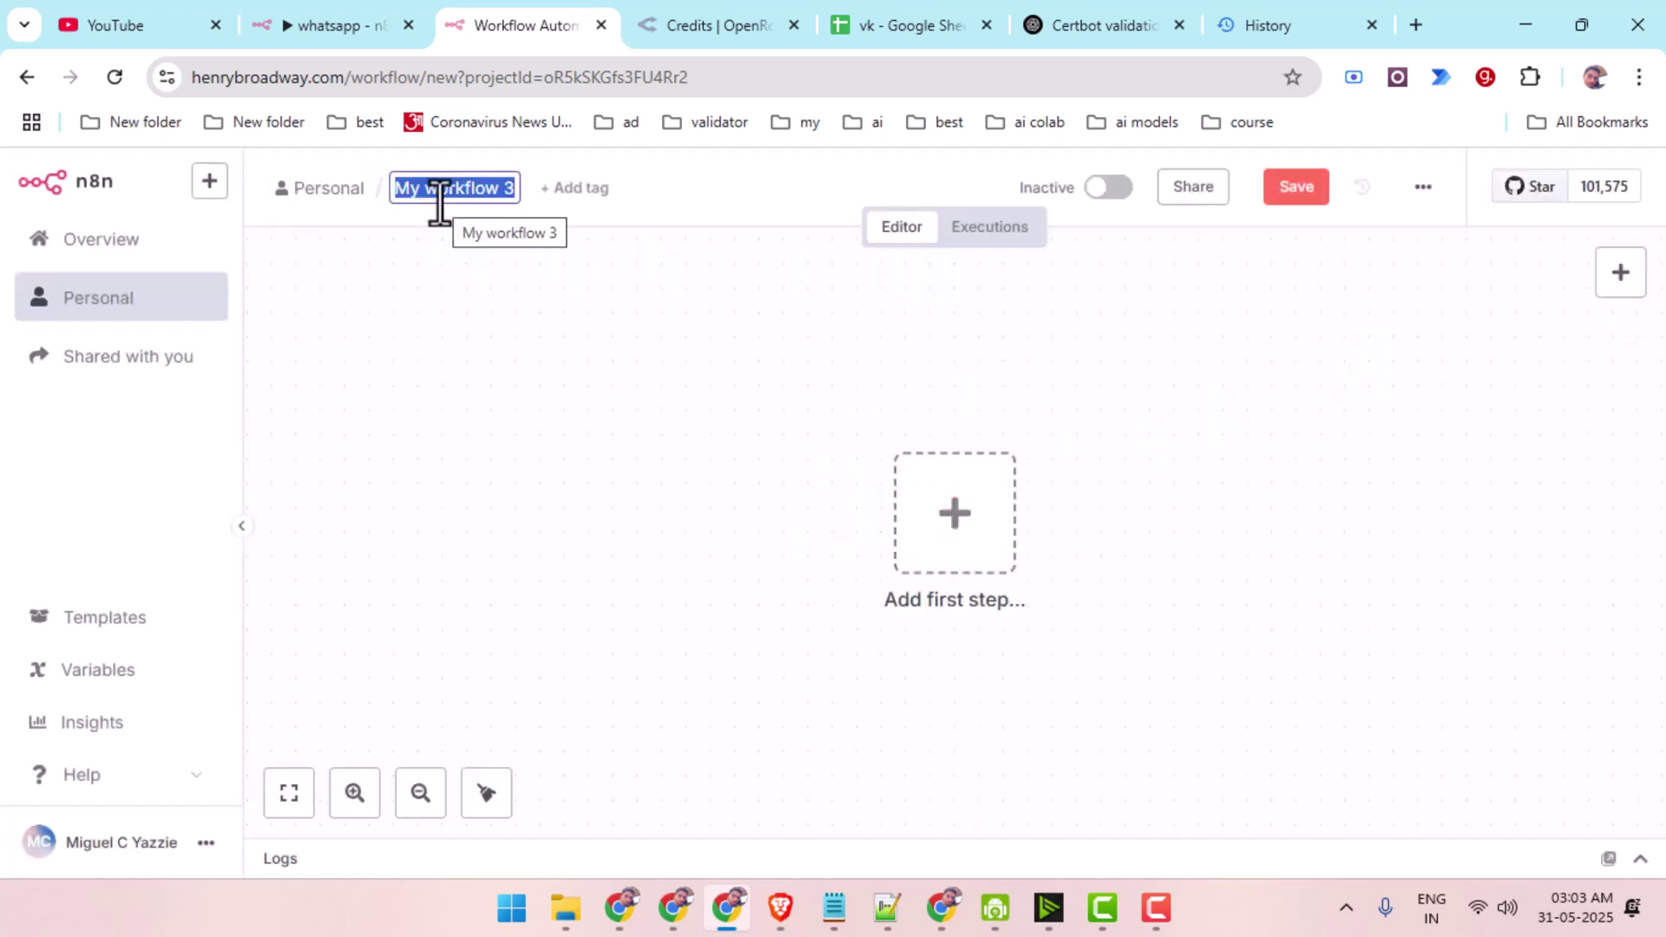
text(n8)
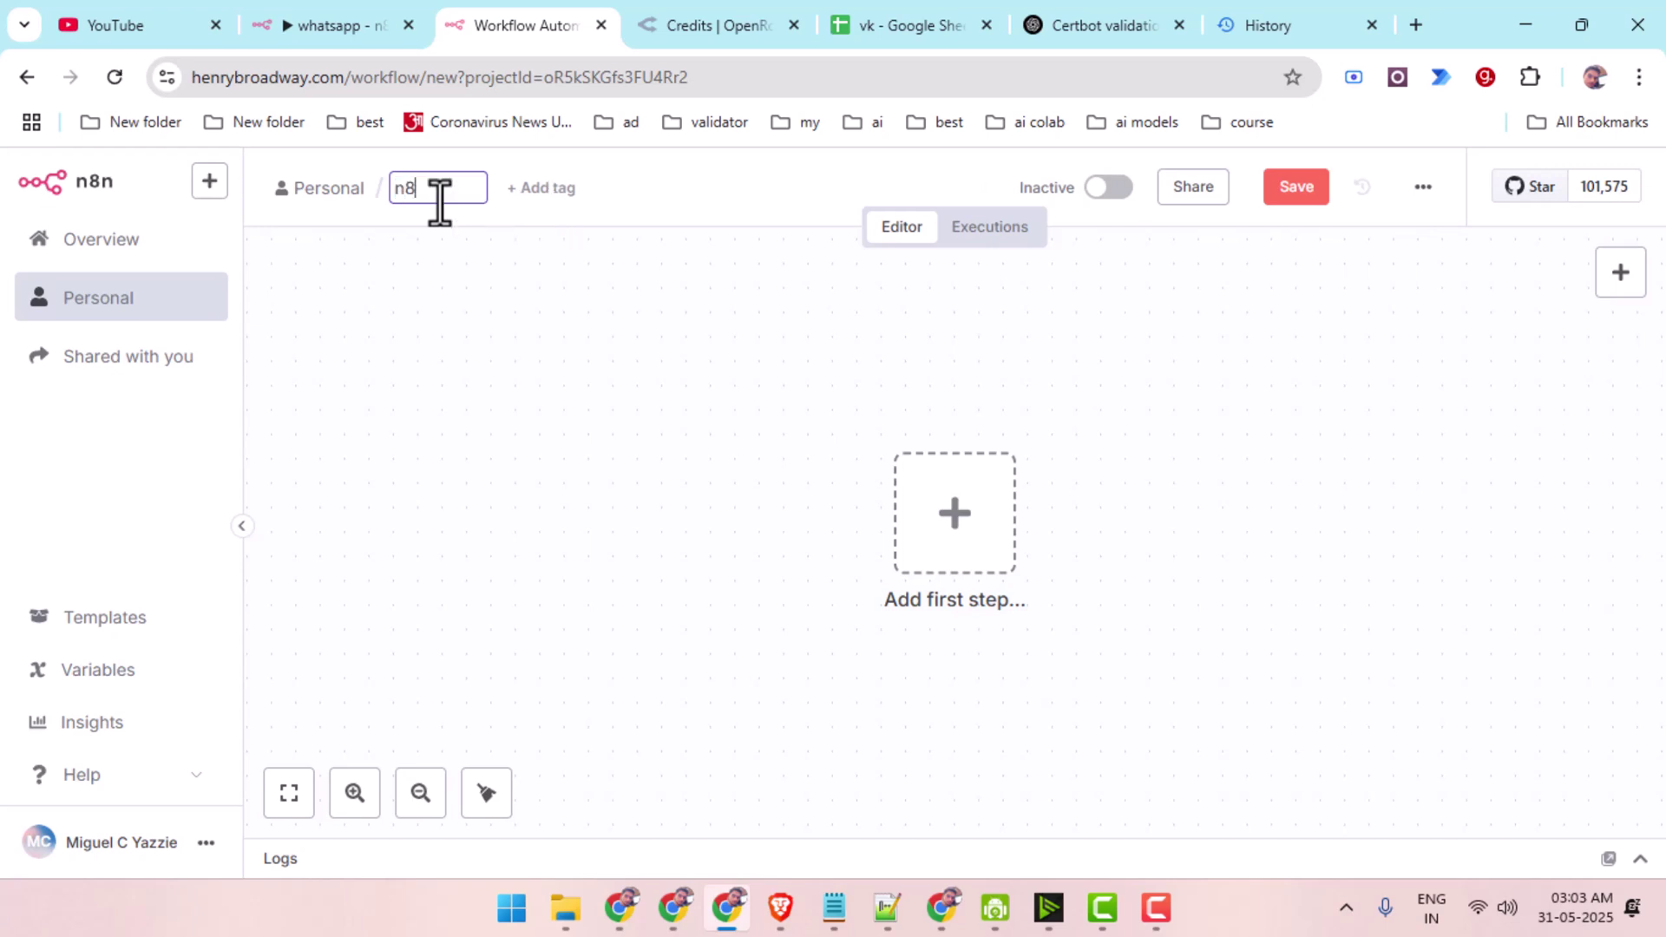
key(BackSpace)
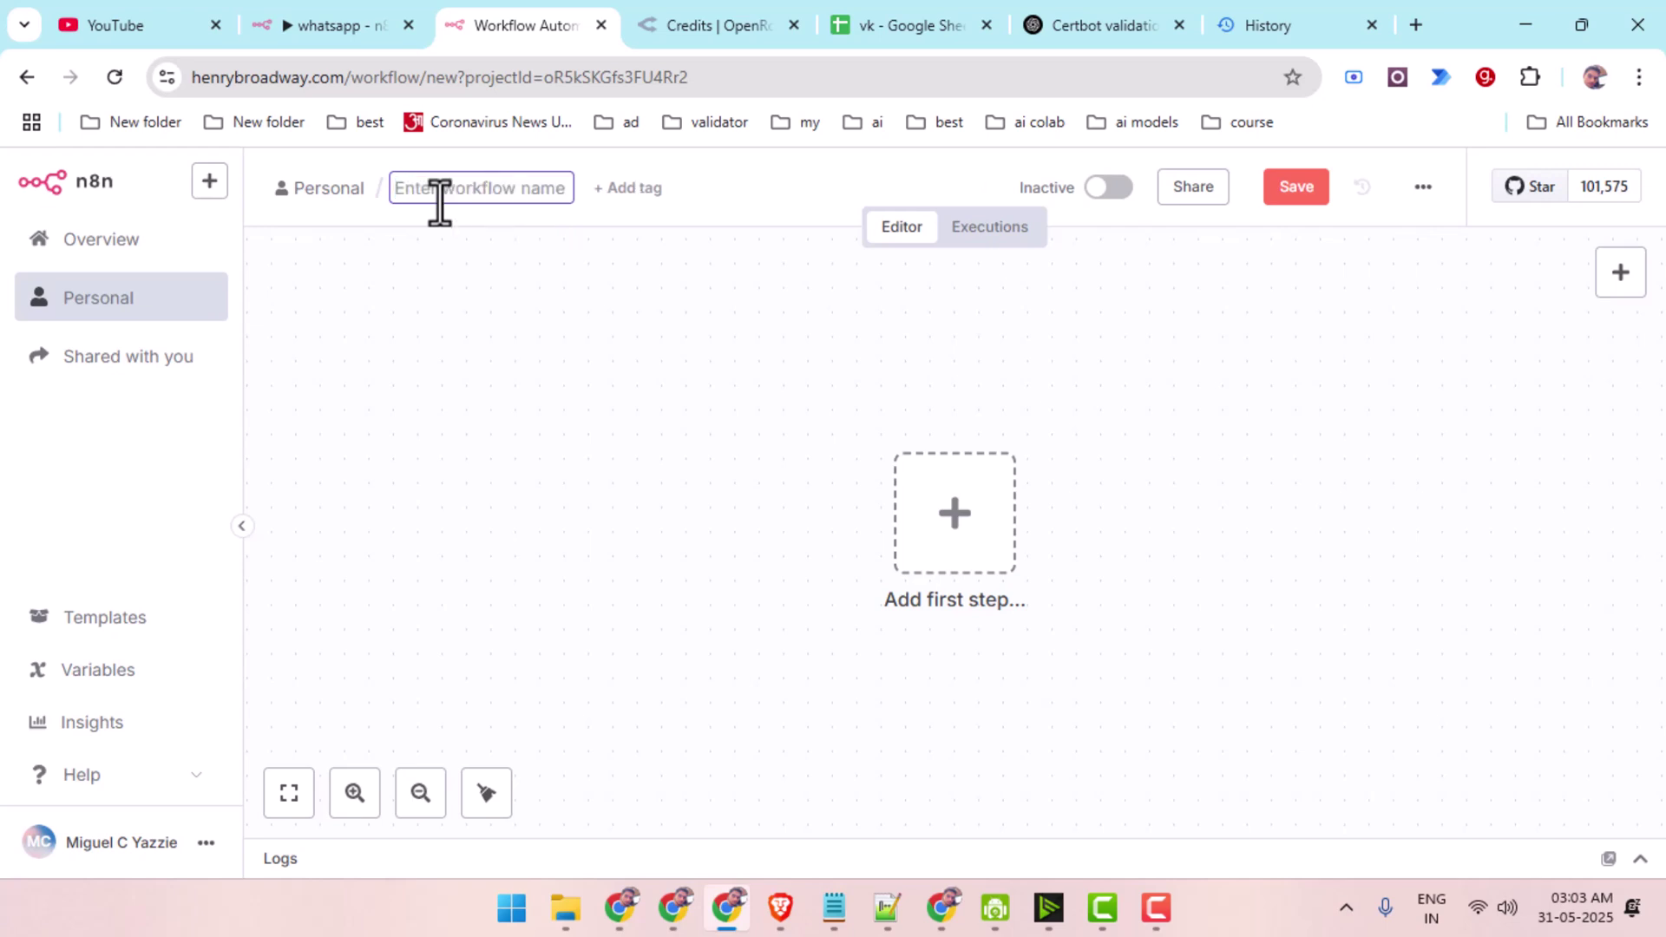
text(wg)
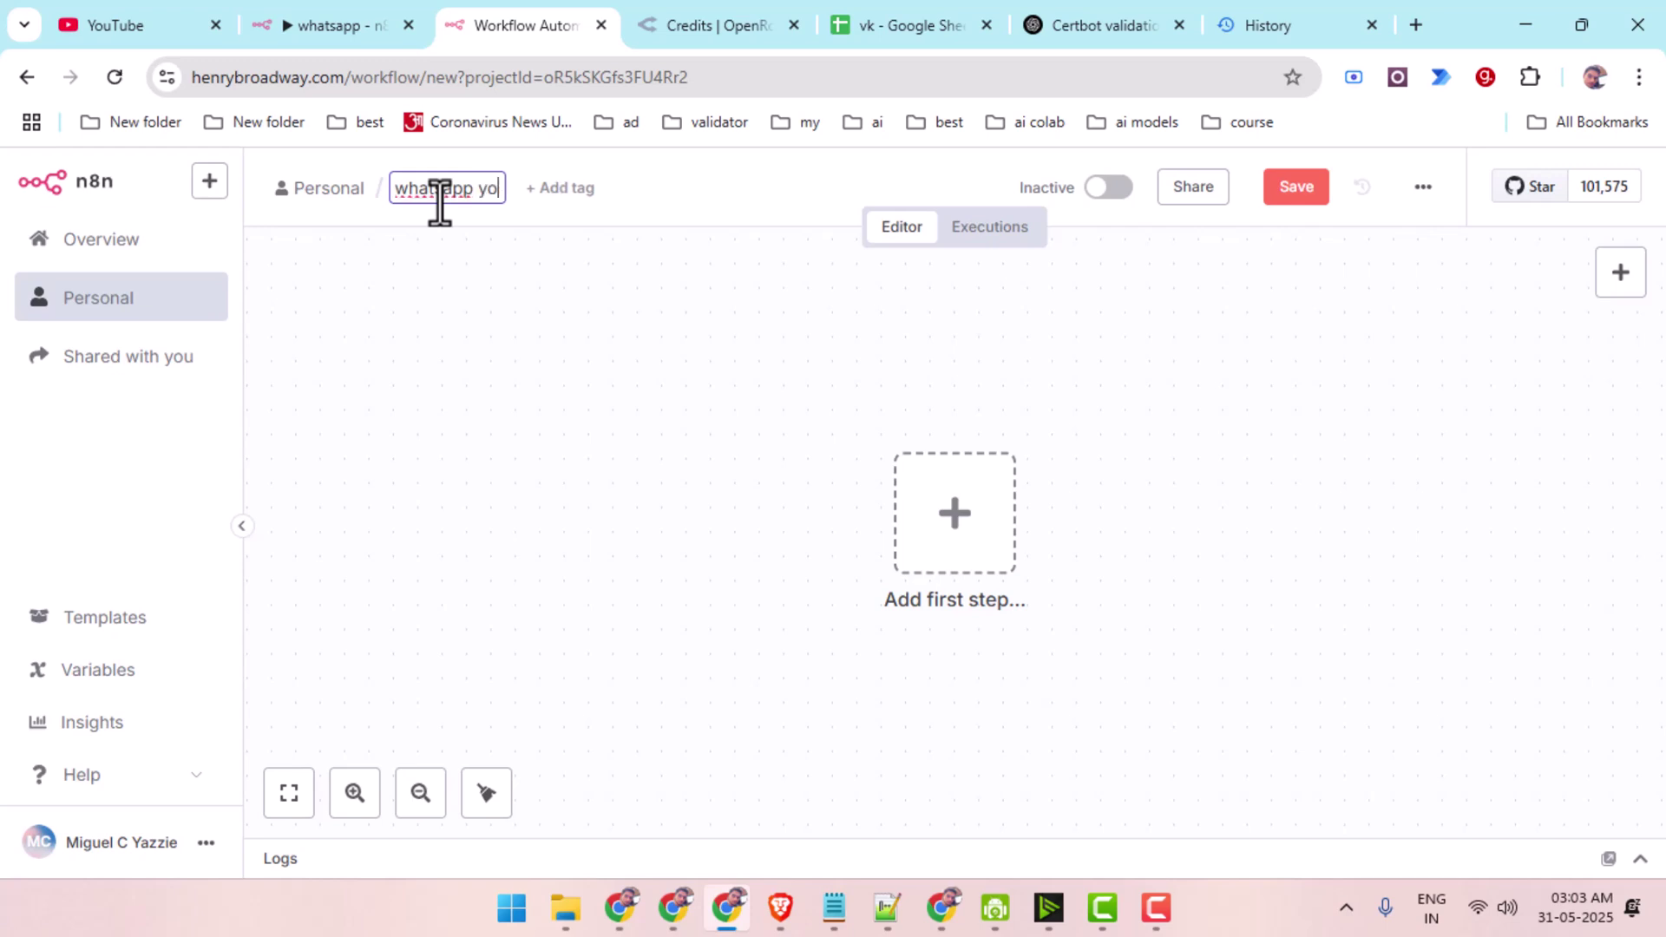
text(utube)
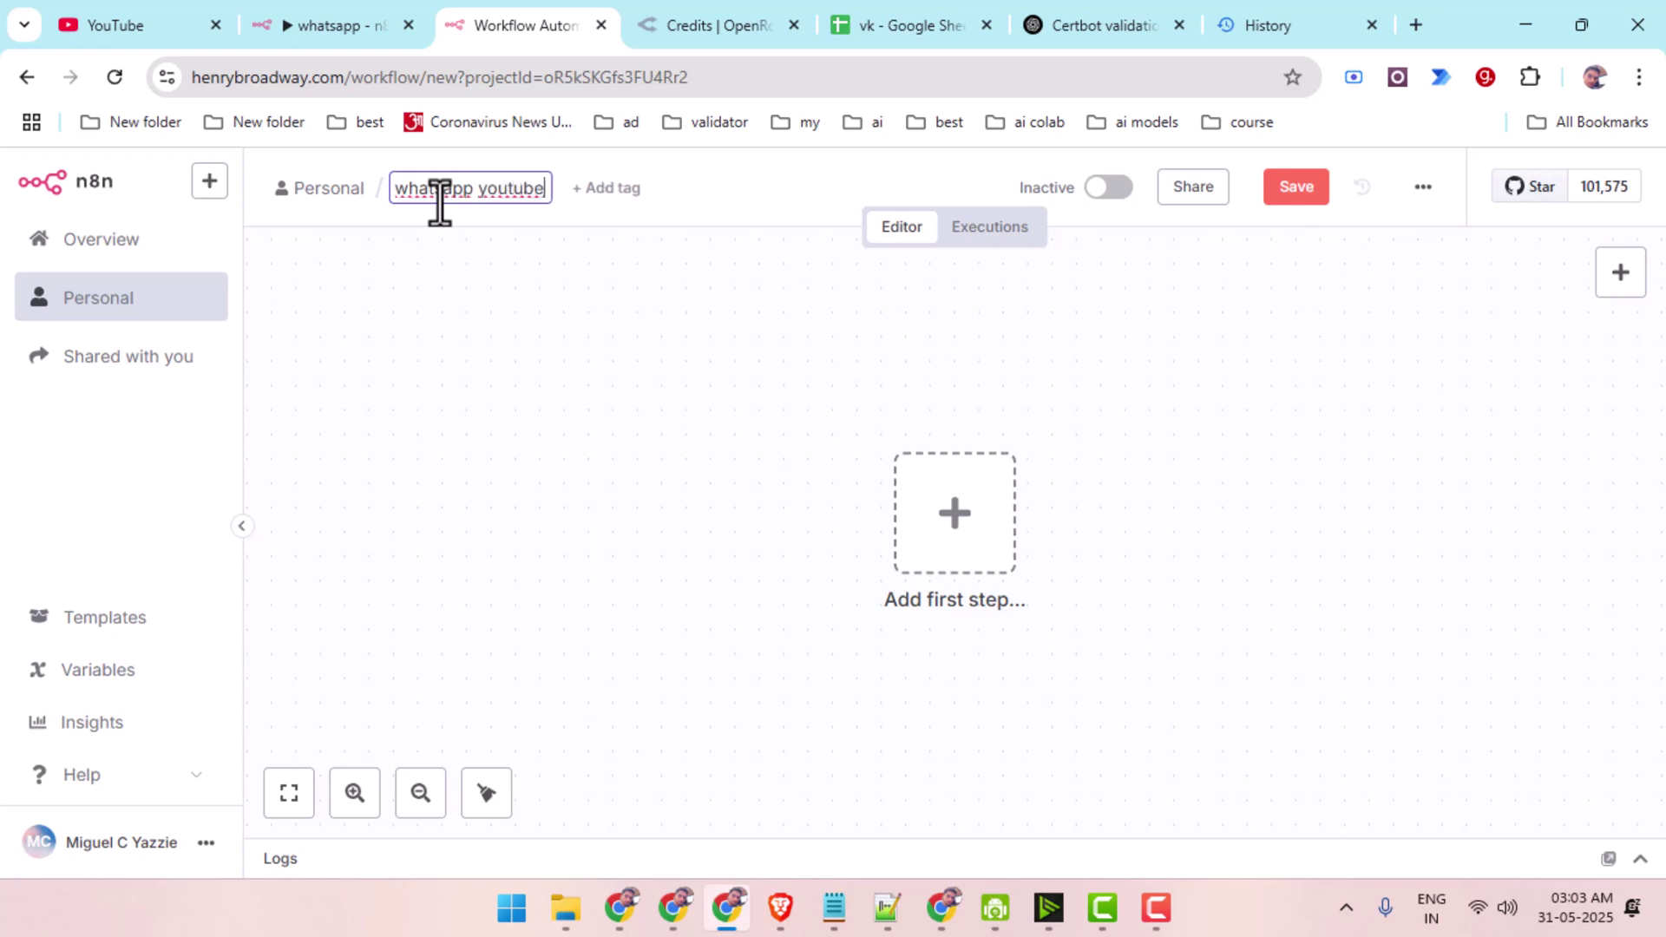
click(1024, 700)
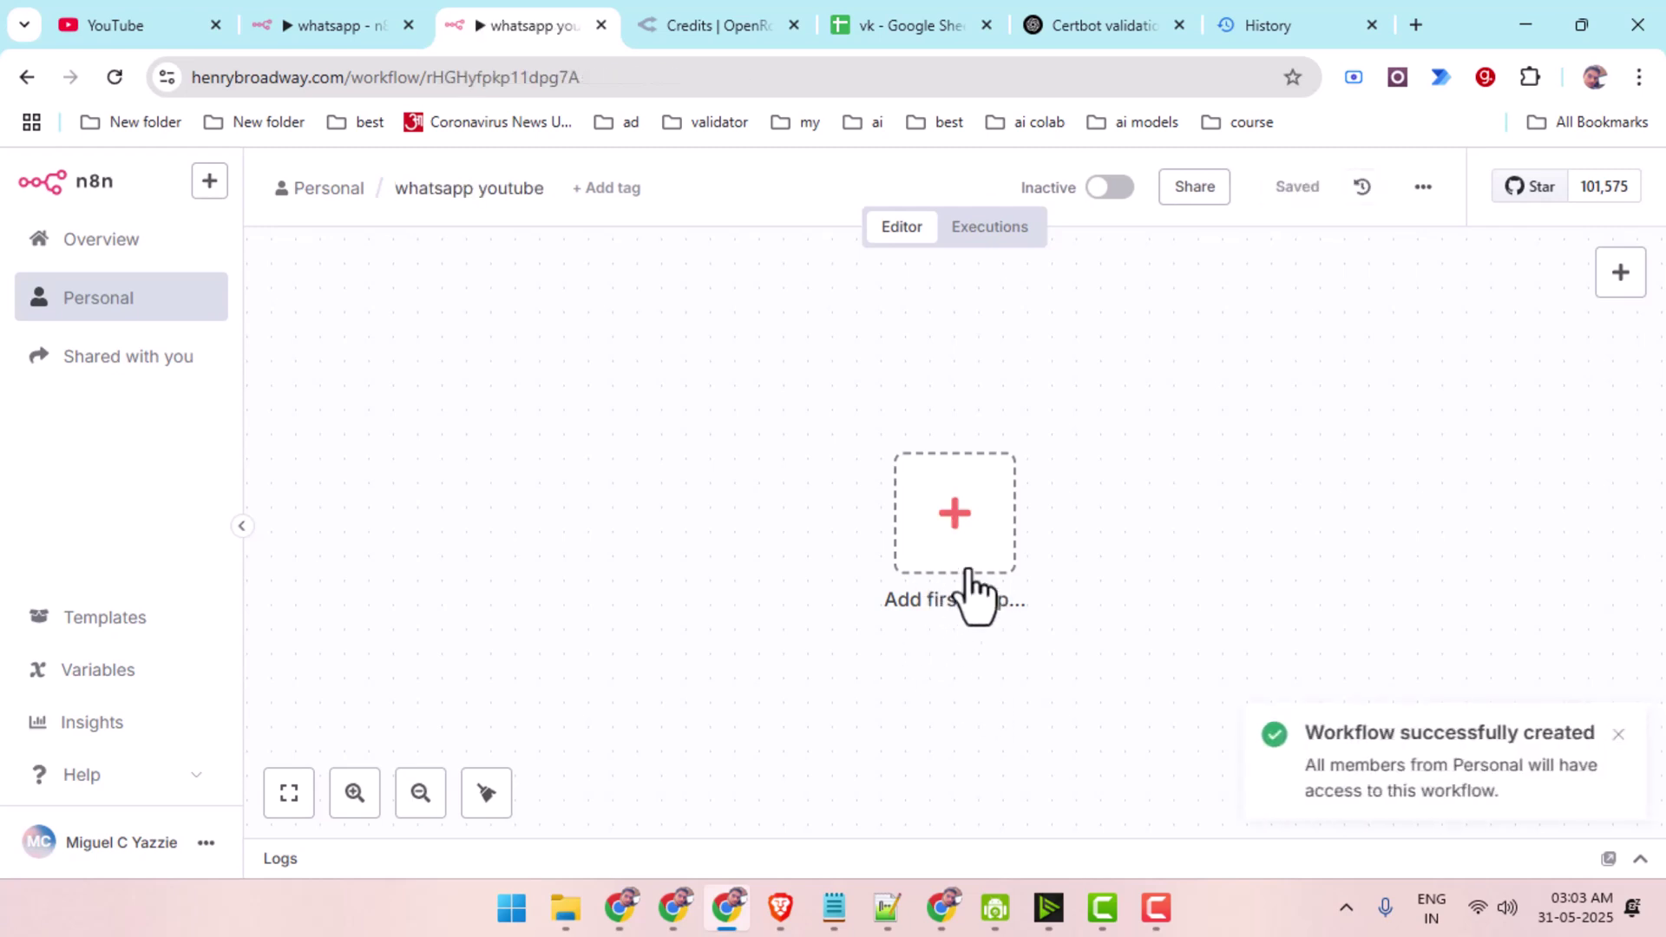
Add a WhatsApp Business Cloud "On messages" trigger as the workflow's first step.
click(957, 525)
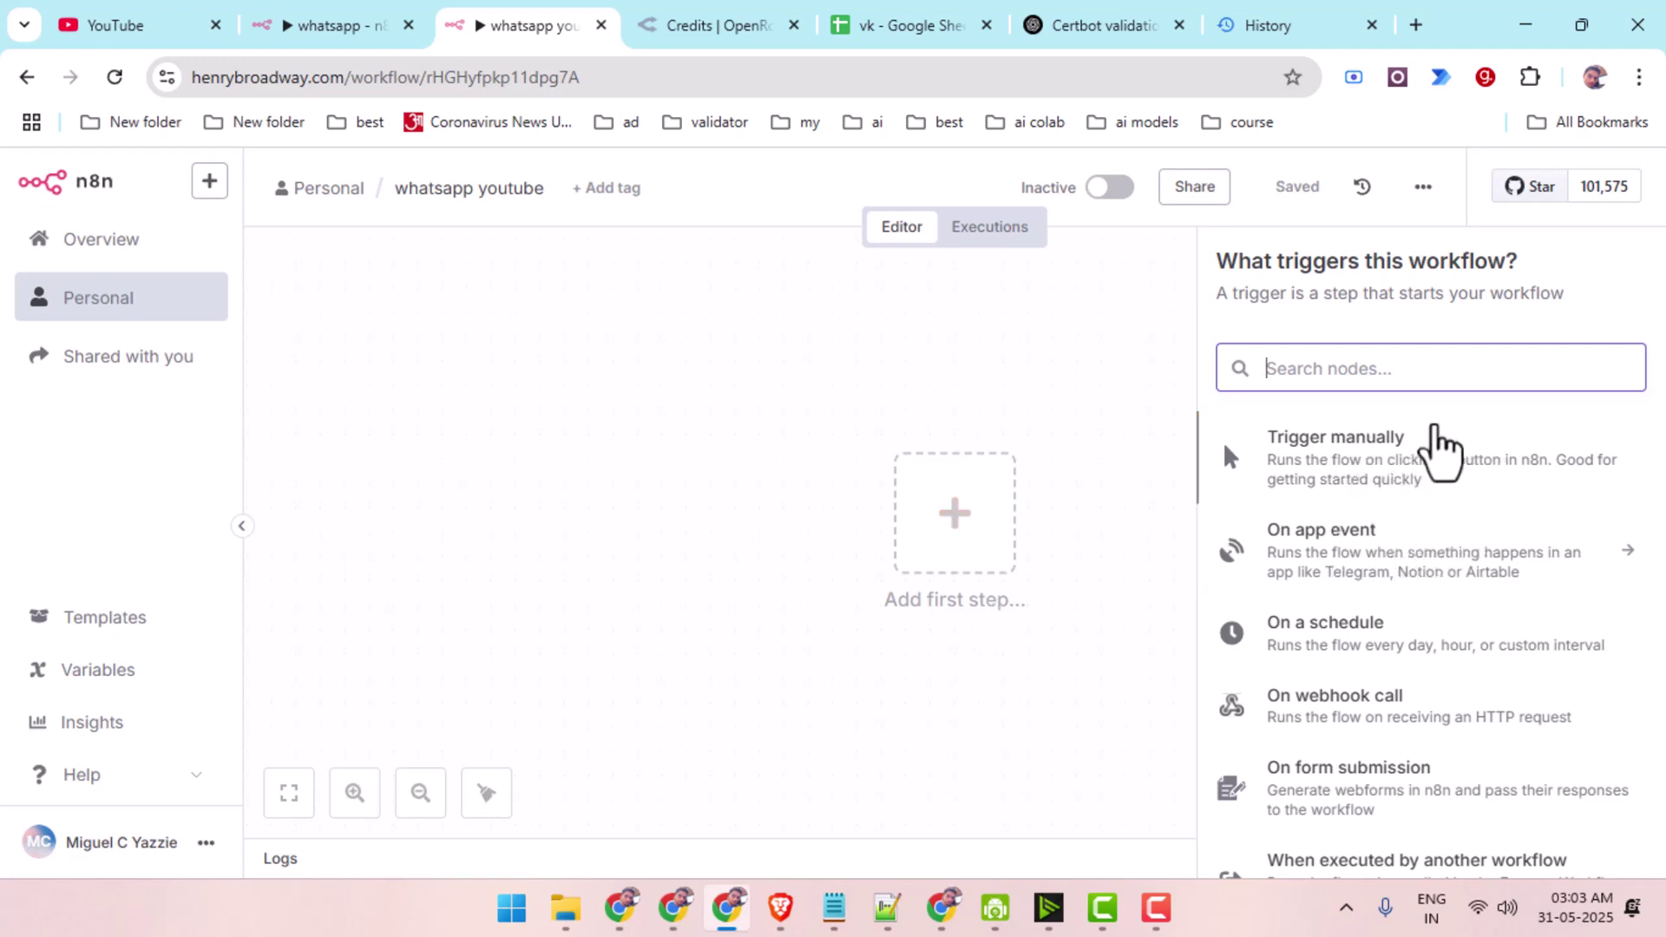
scroll(1431, 750, down, 3)
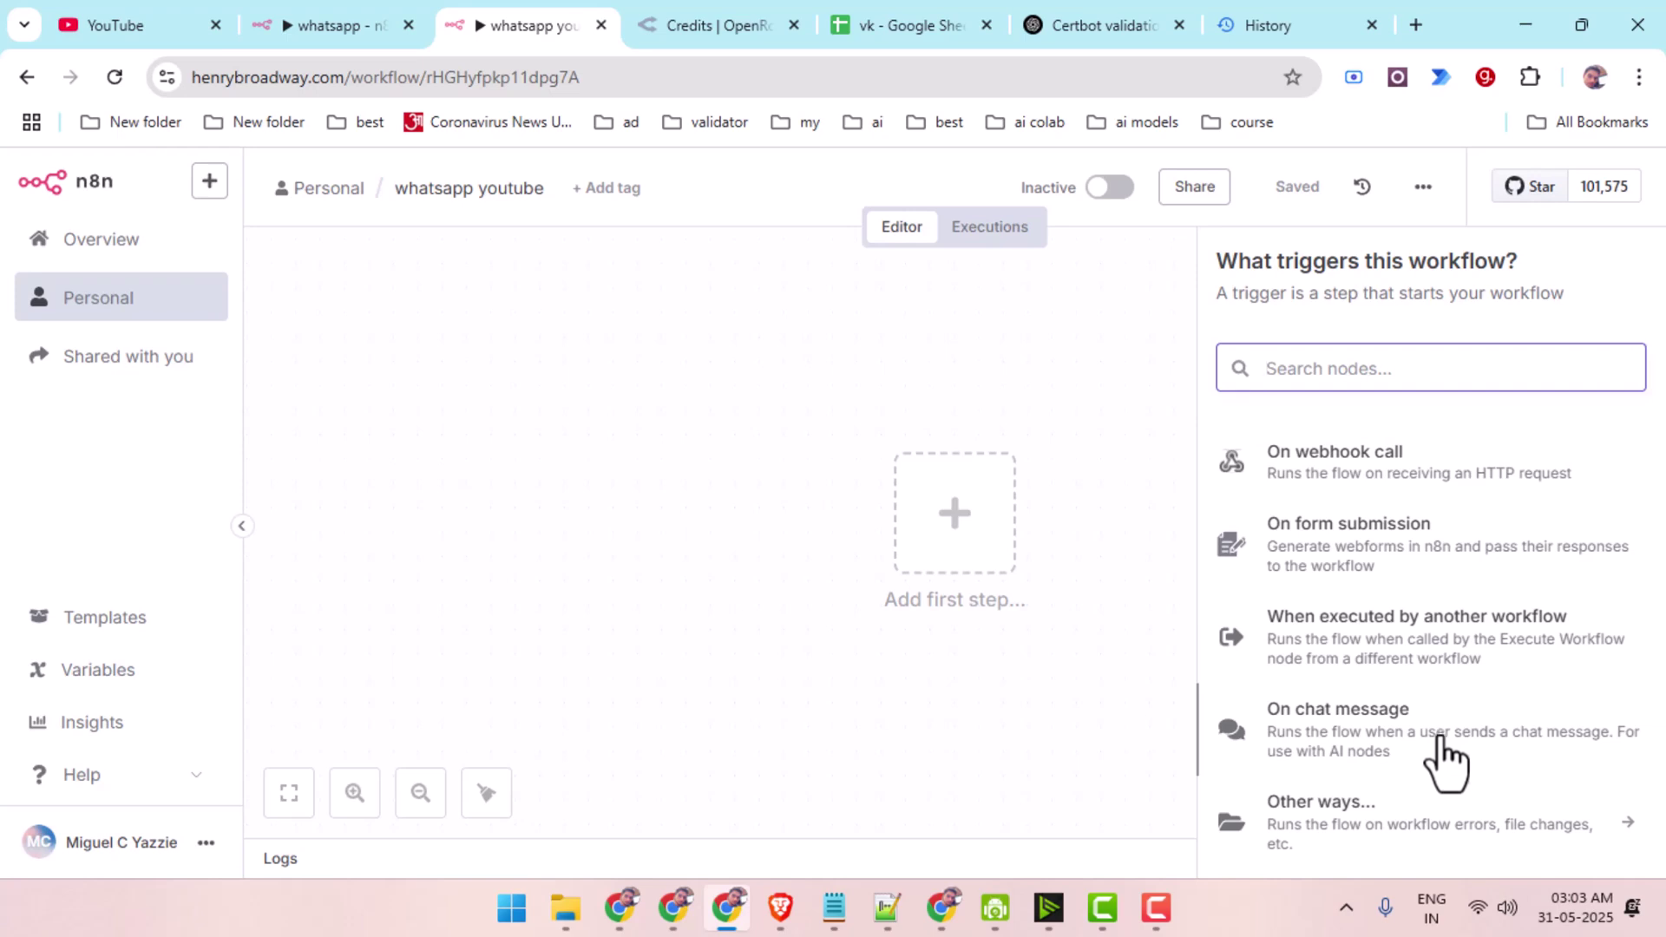
scroll(1376, 737, up, 3)
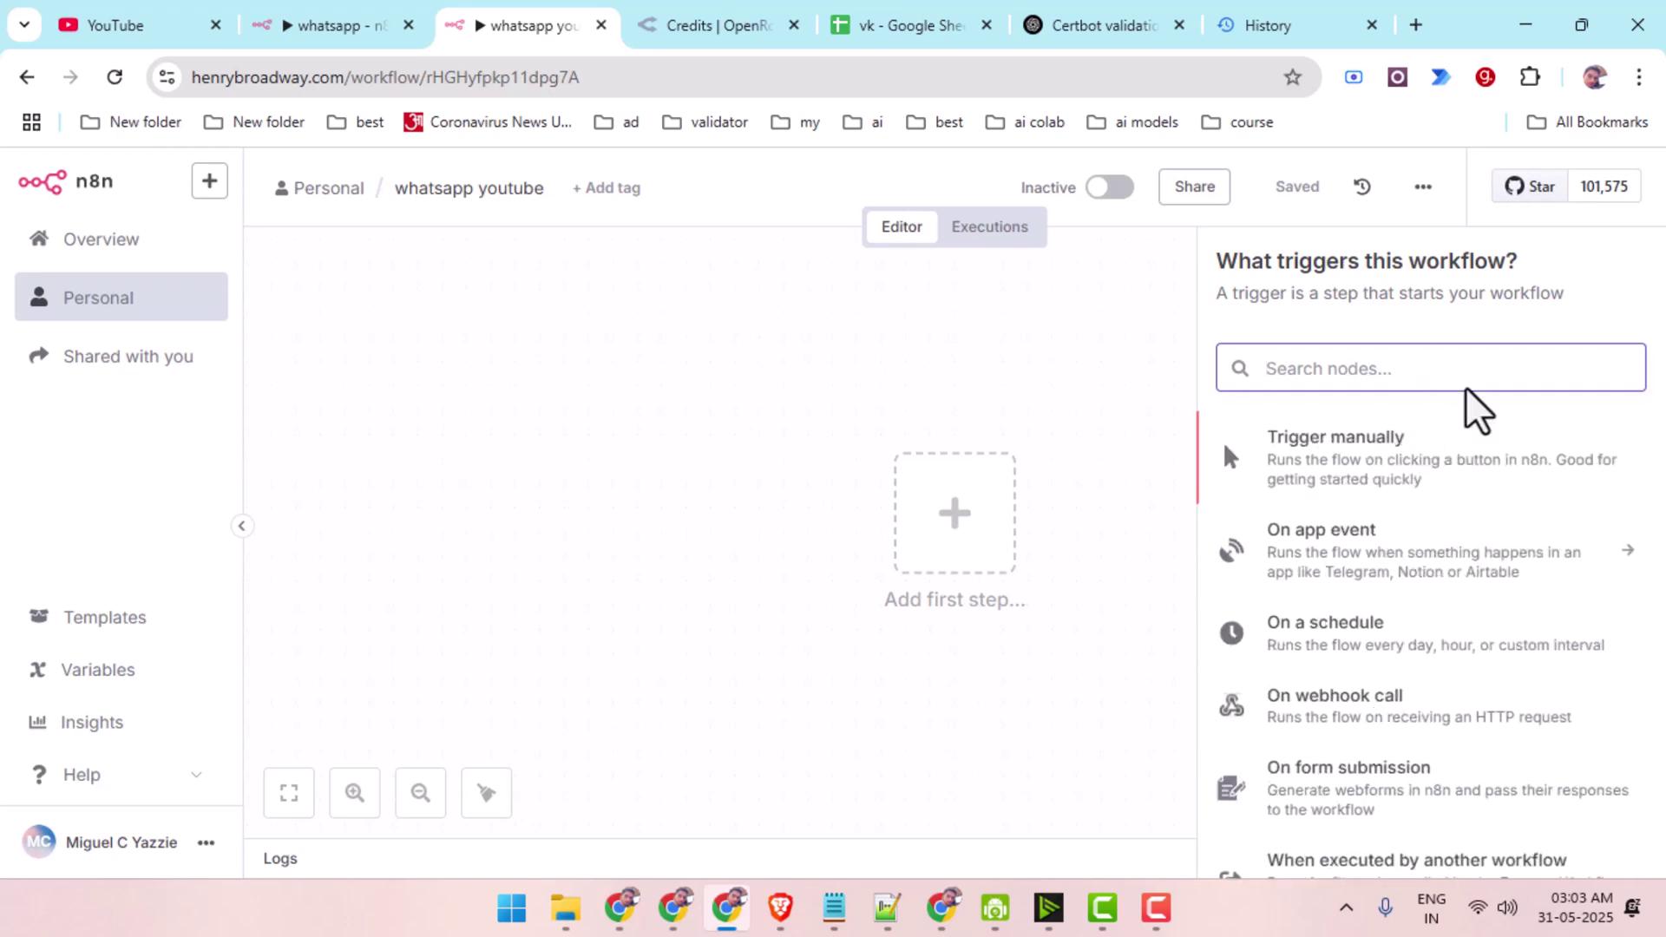
text(whatsap)
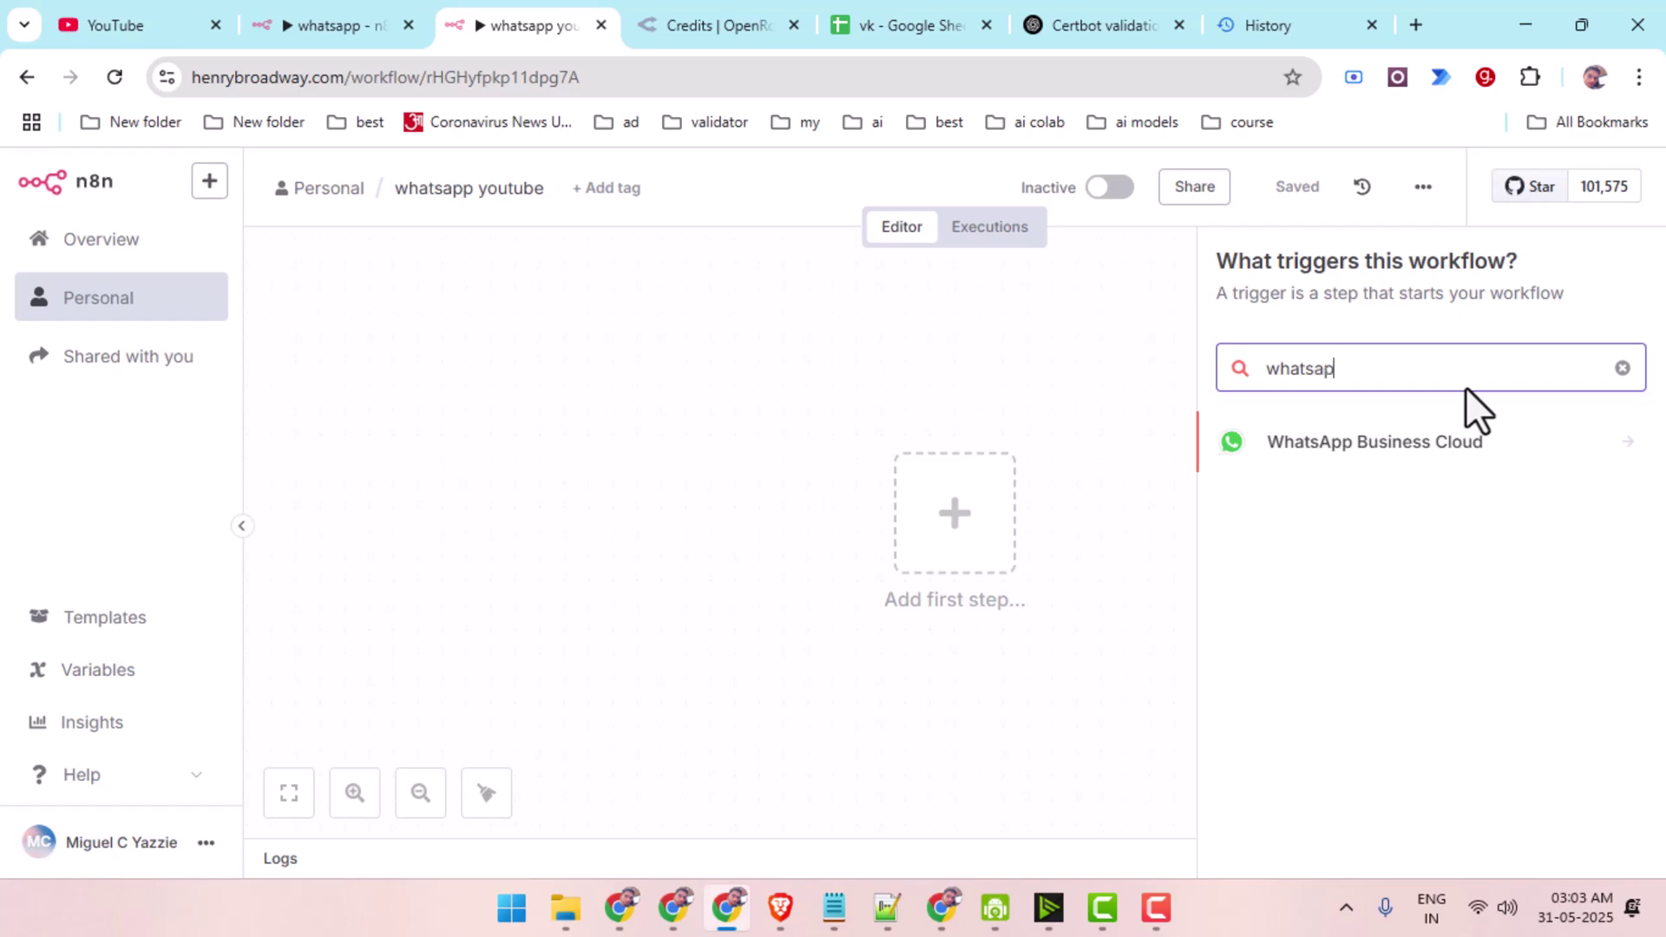
text(p)
click(1481, 445)
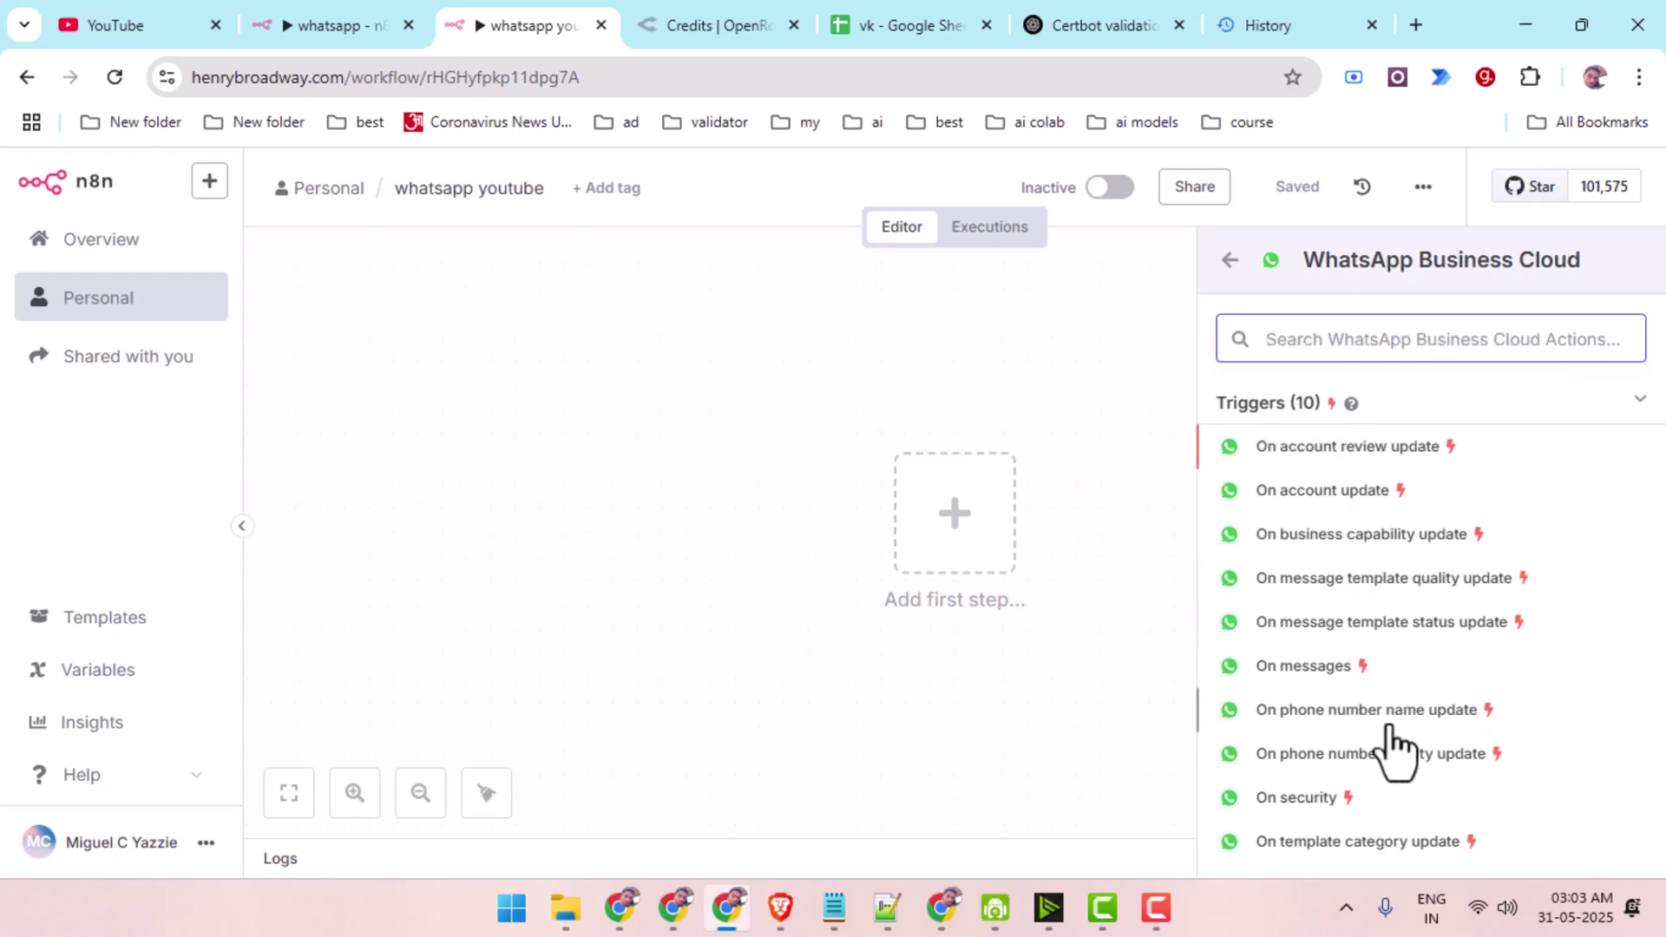
click(1312, 670)
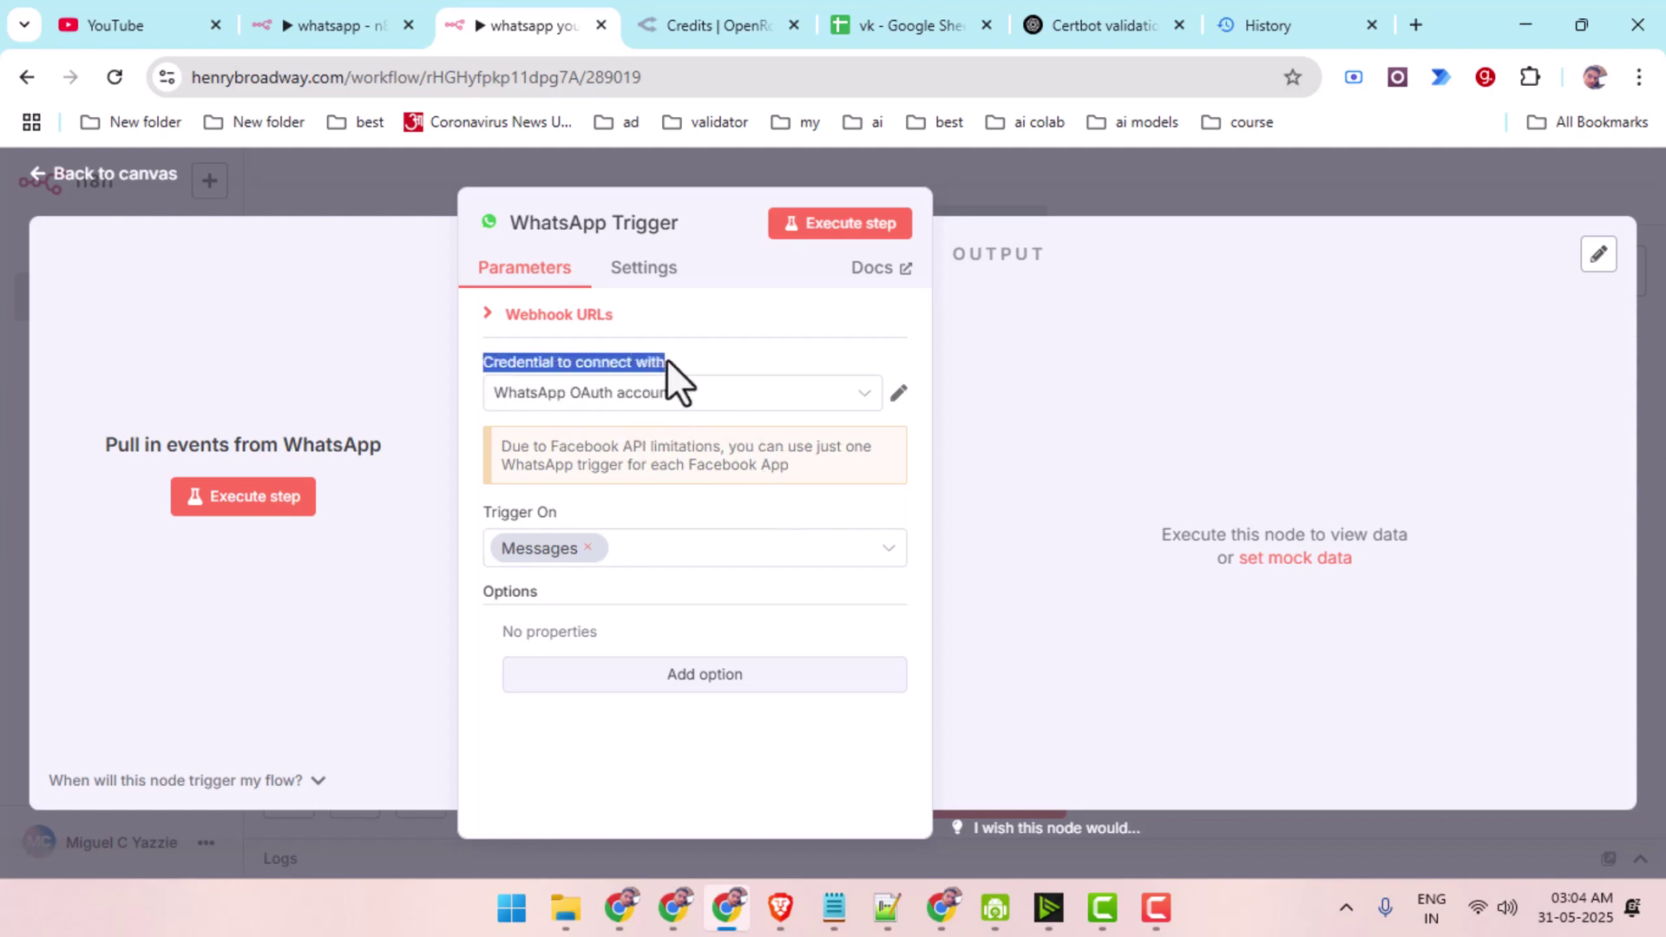
Start a new WhatsApp OAuth credential for the trigger and check its required Client ID and Client Secret fields.
click(724, 392)
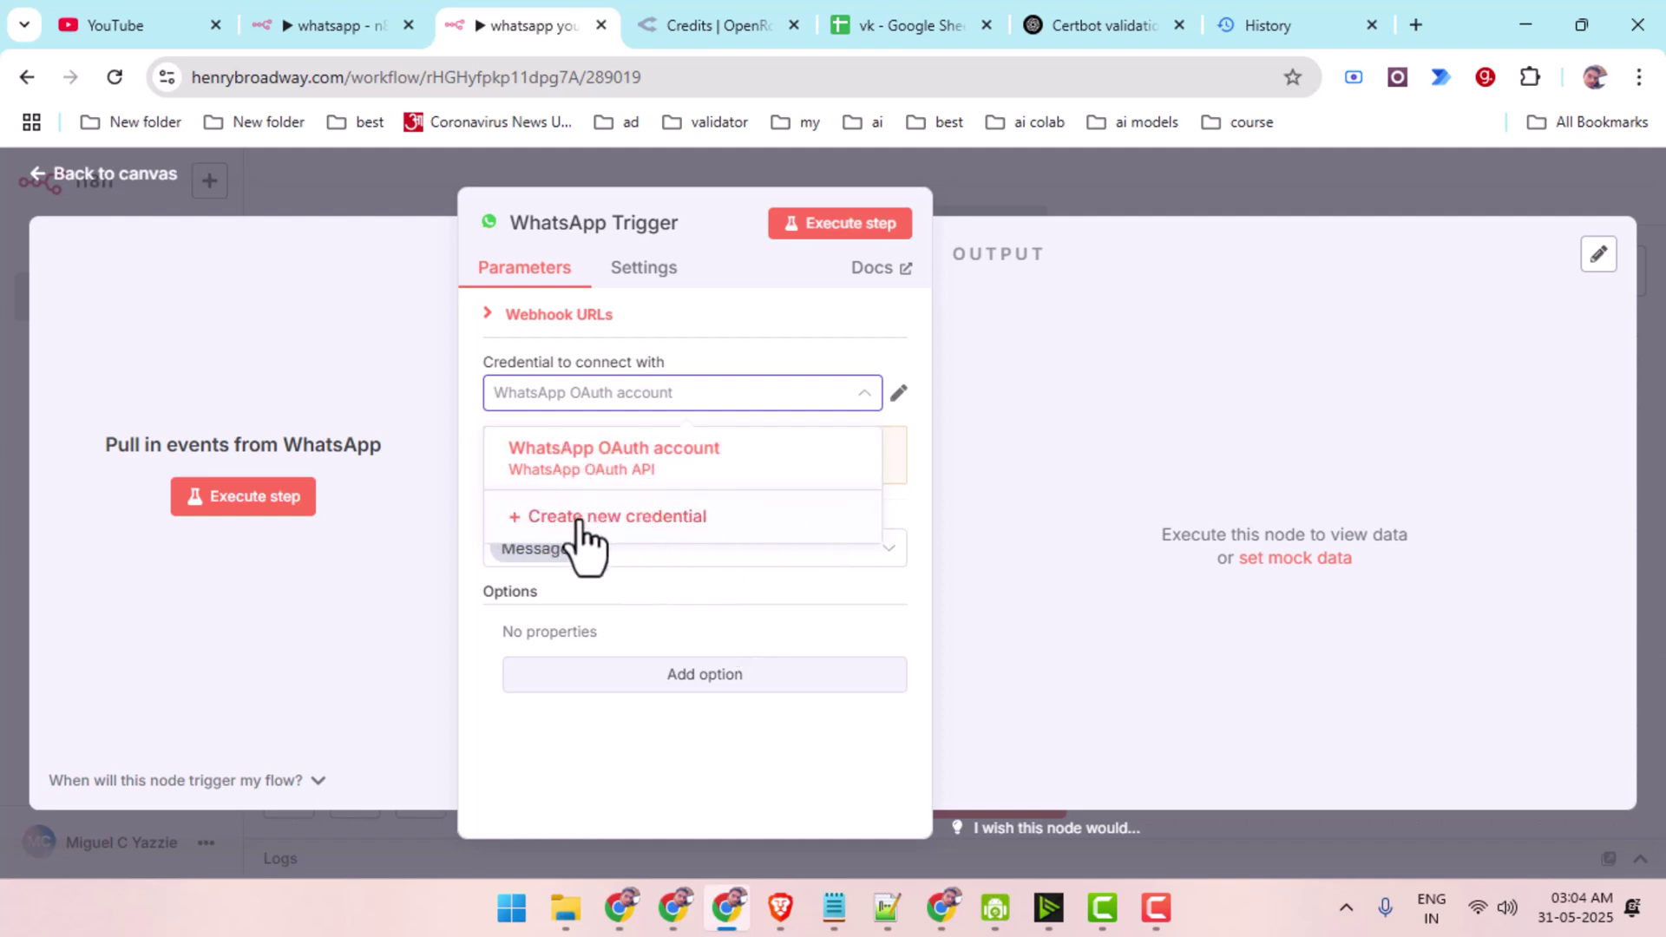
click(618, 518)
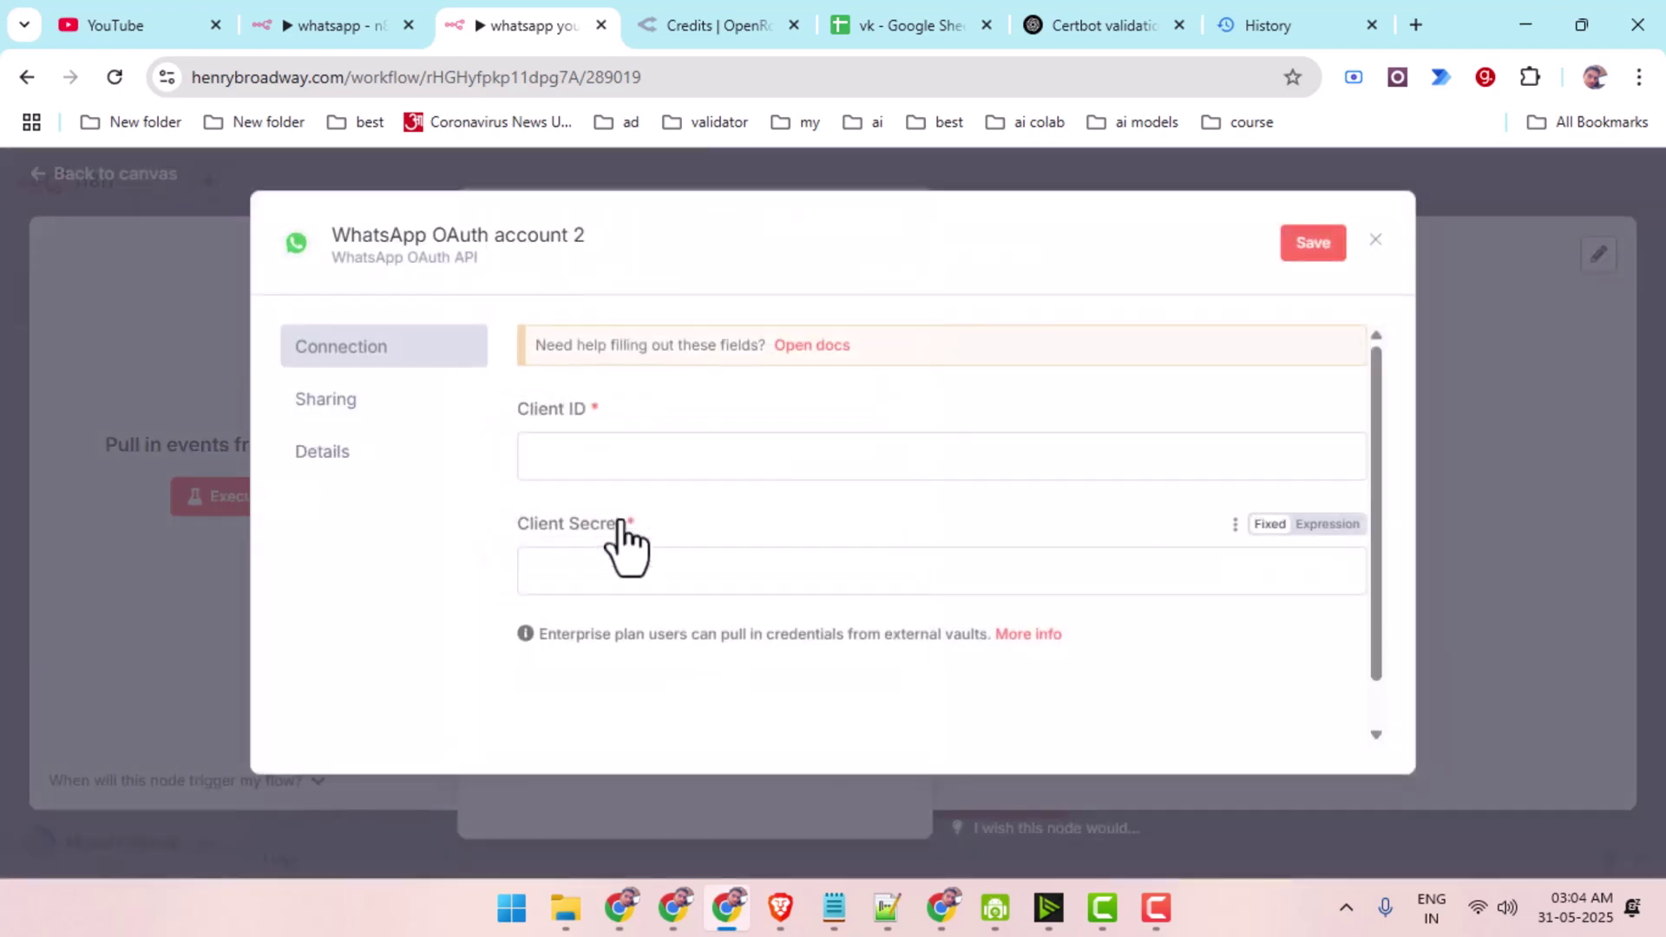
click(560, 460)
drag(522, 412, 638, 414)
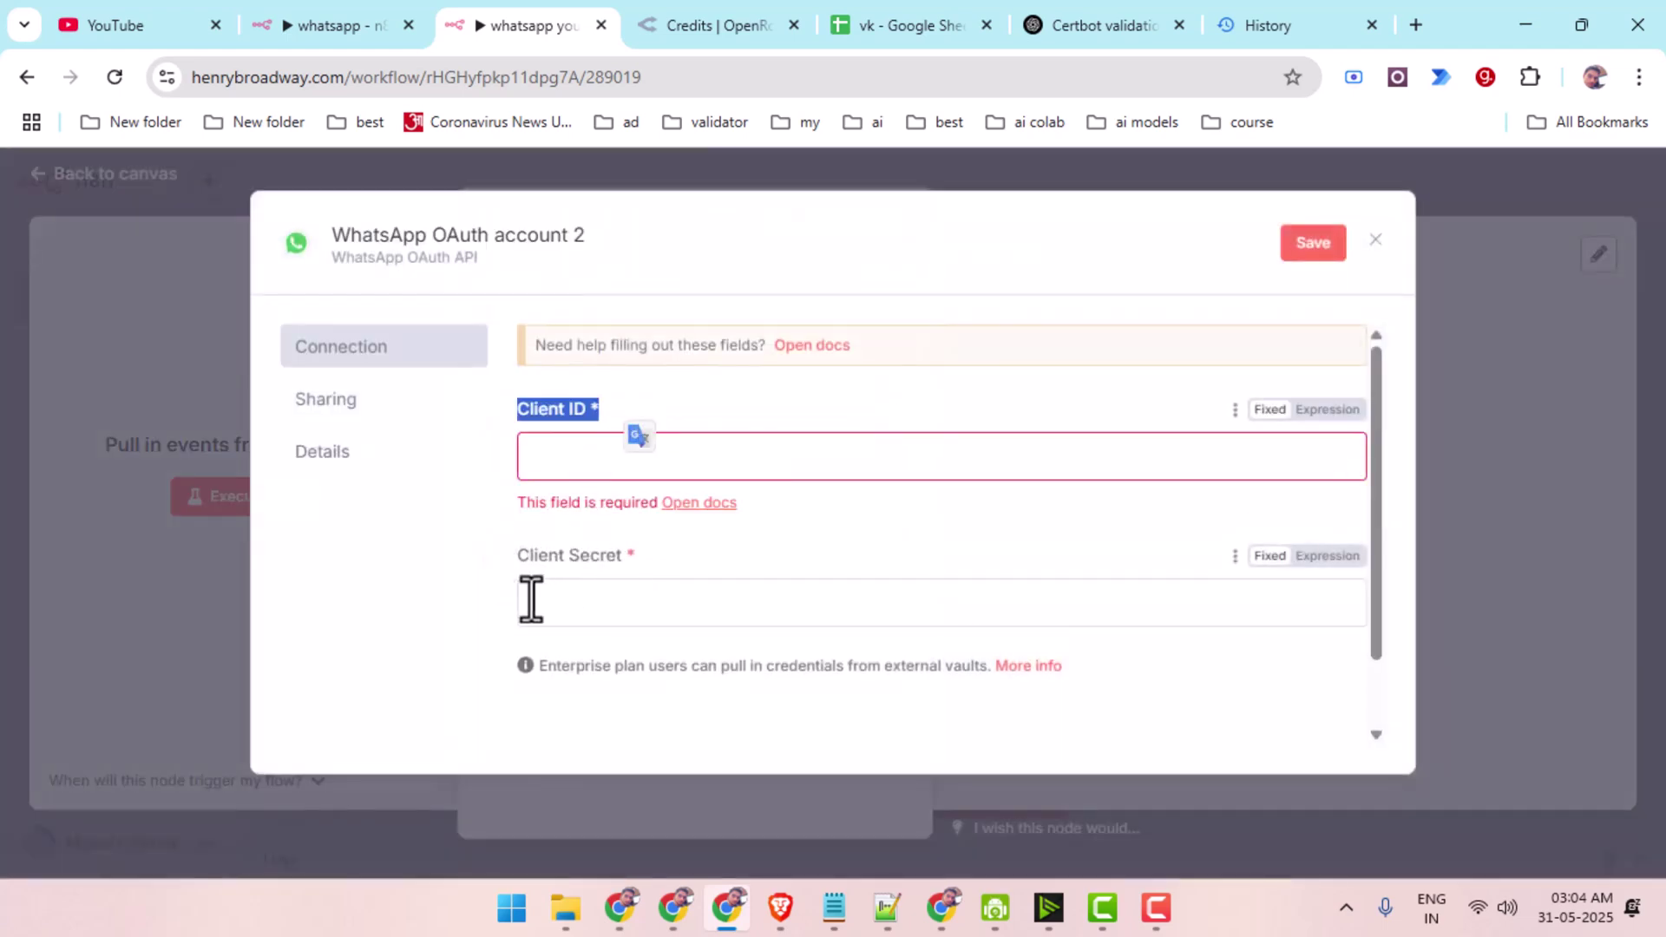
drag(519, 560, 651, 561)
click(705, 562)
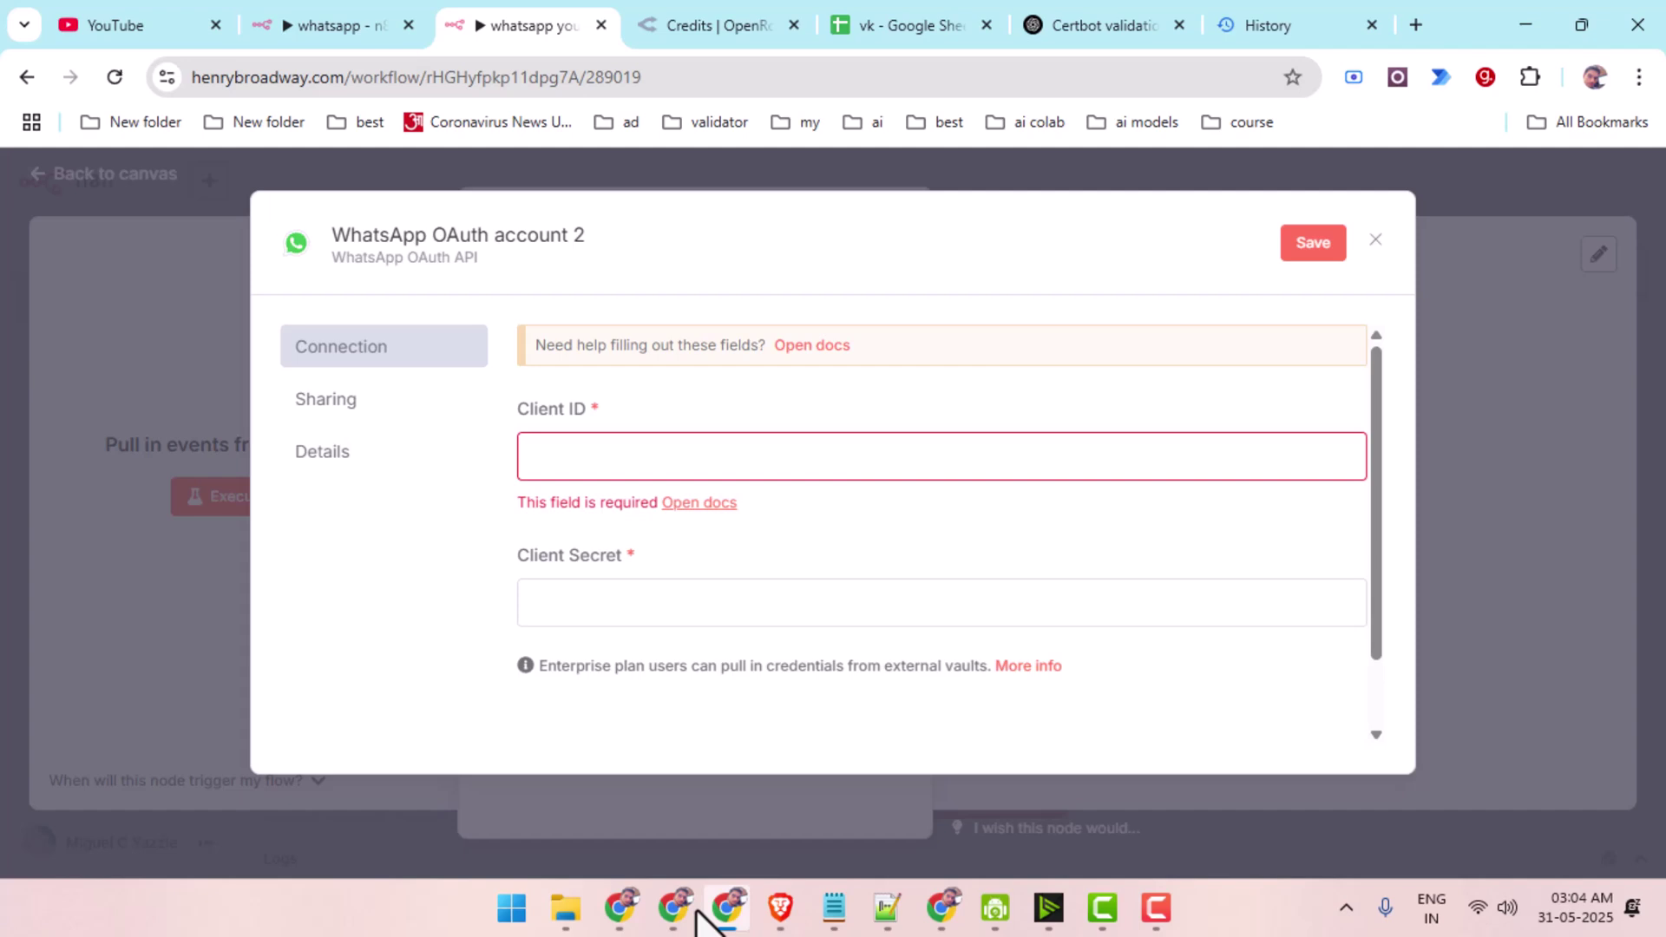
Switch to the other Chrome window and search Google for "facebook developer" to find the Meta for Developers site.
click(613, 922)
click(1224, 24)
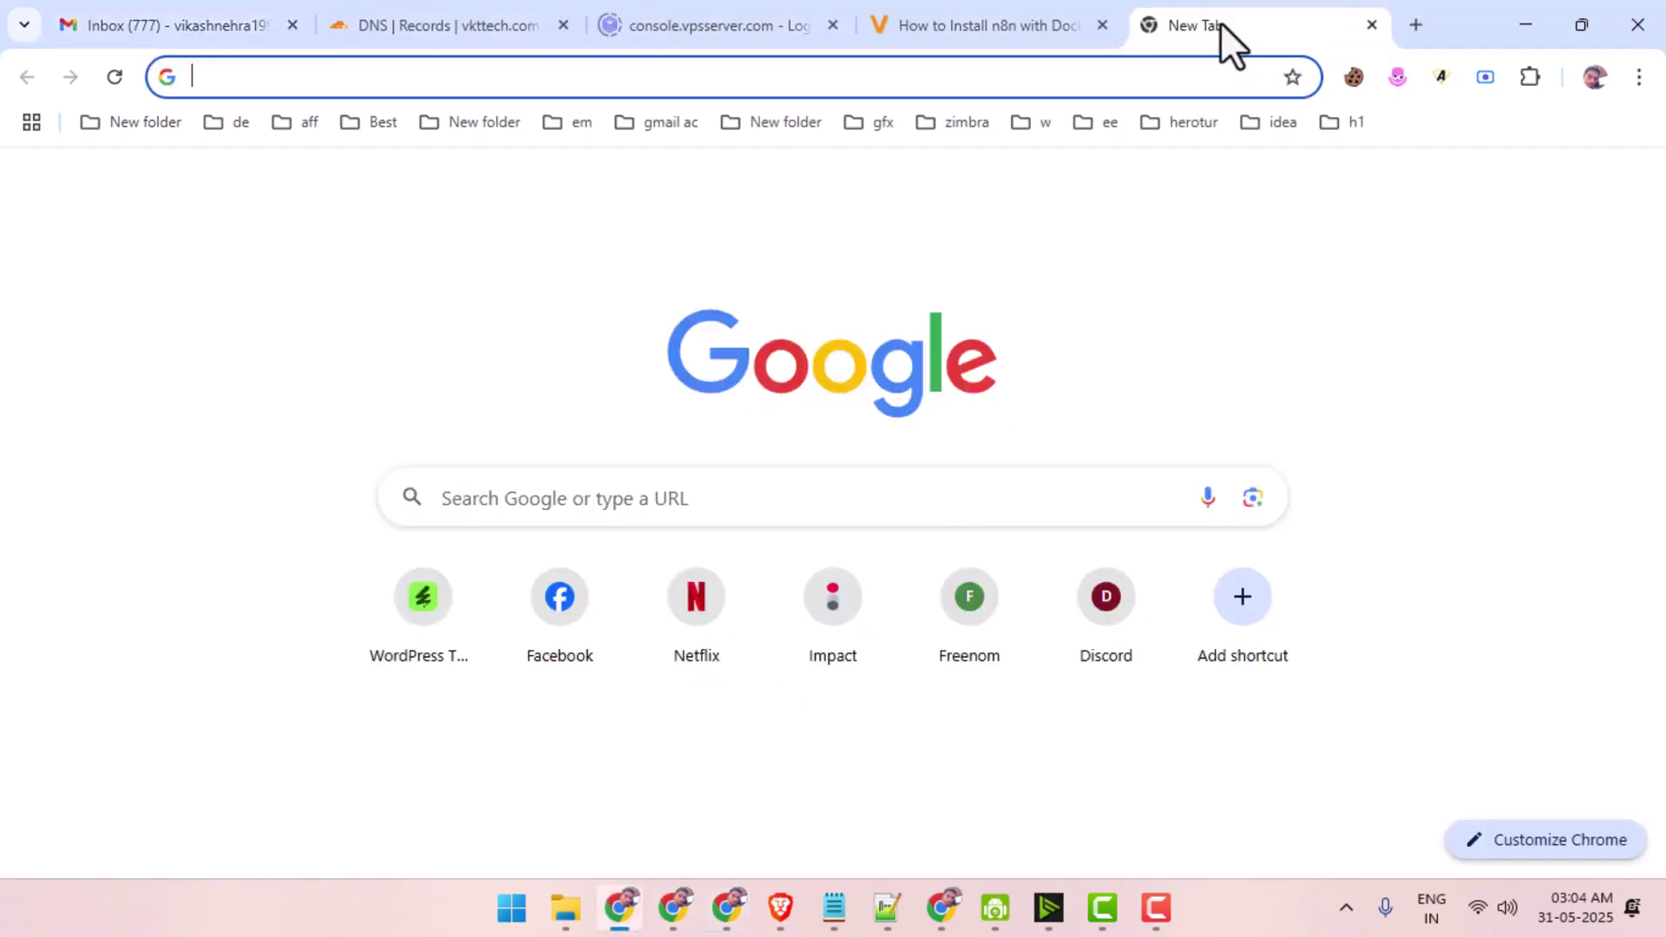
text(face)
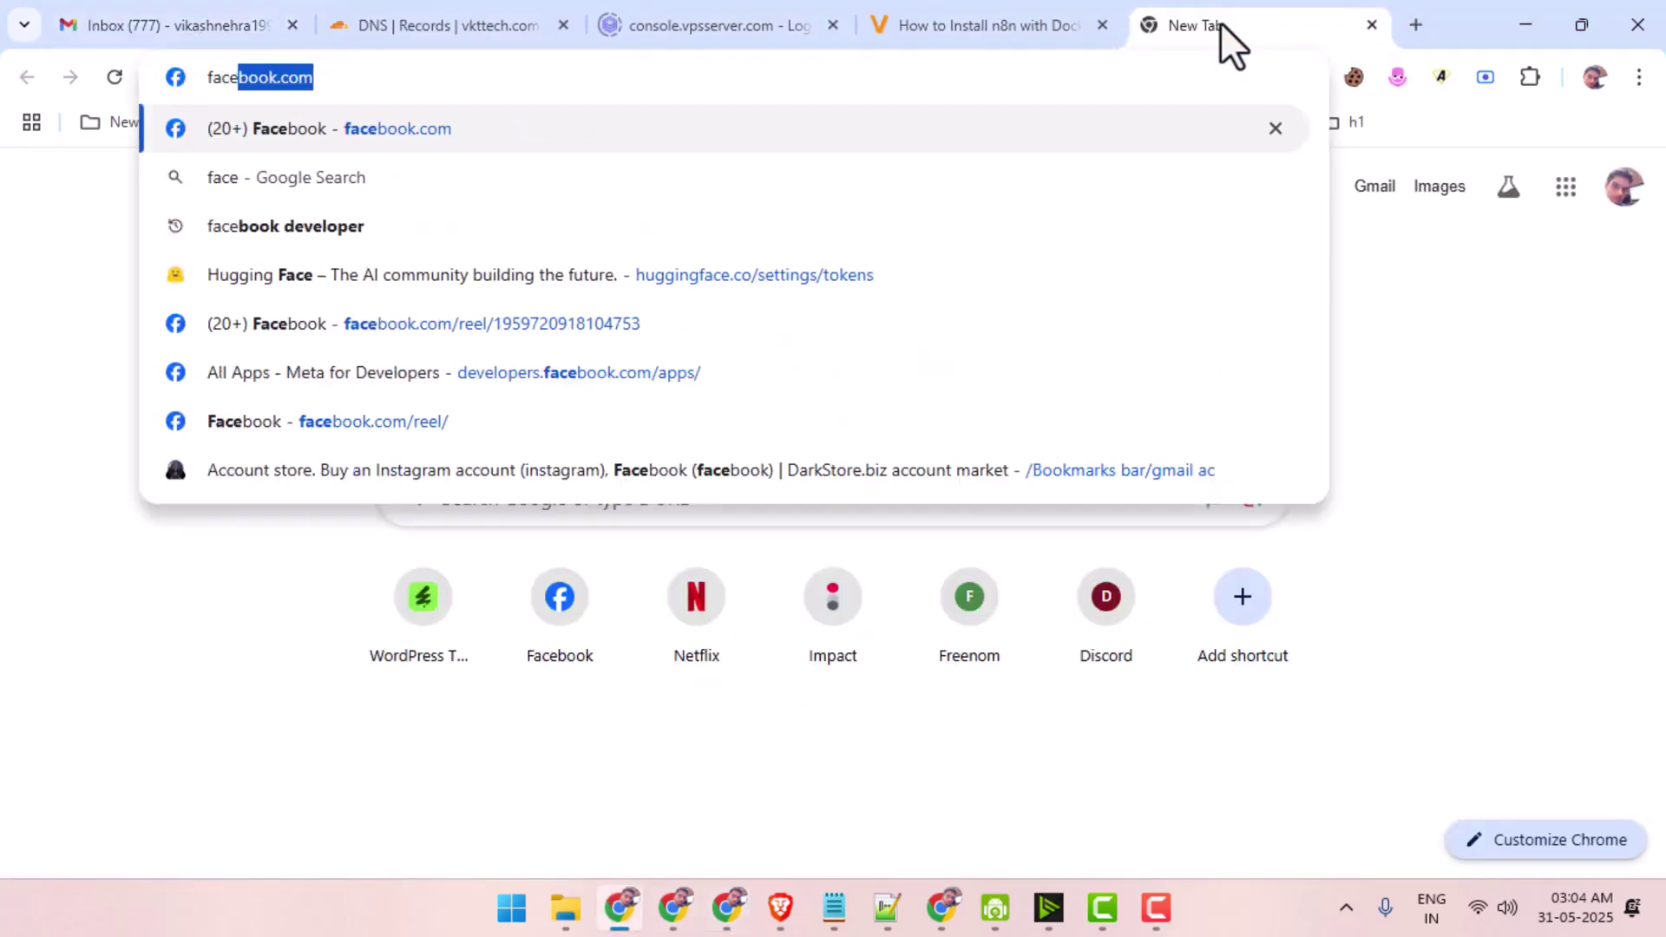
text(book)
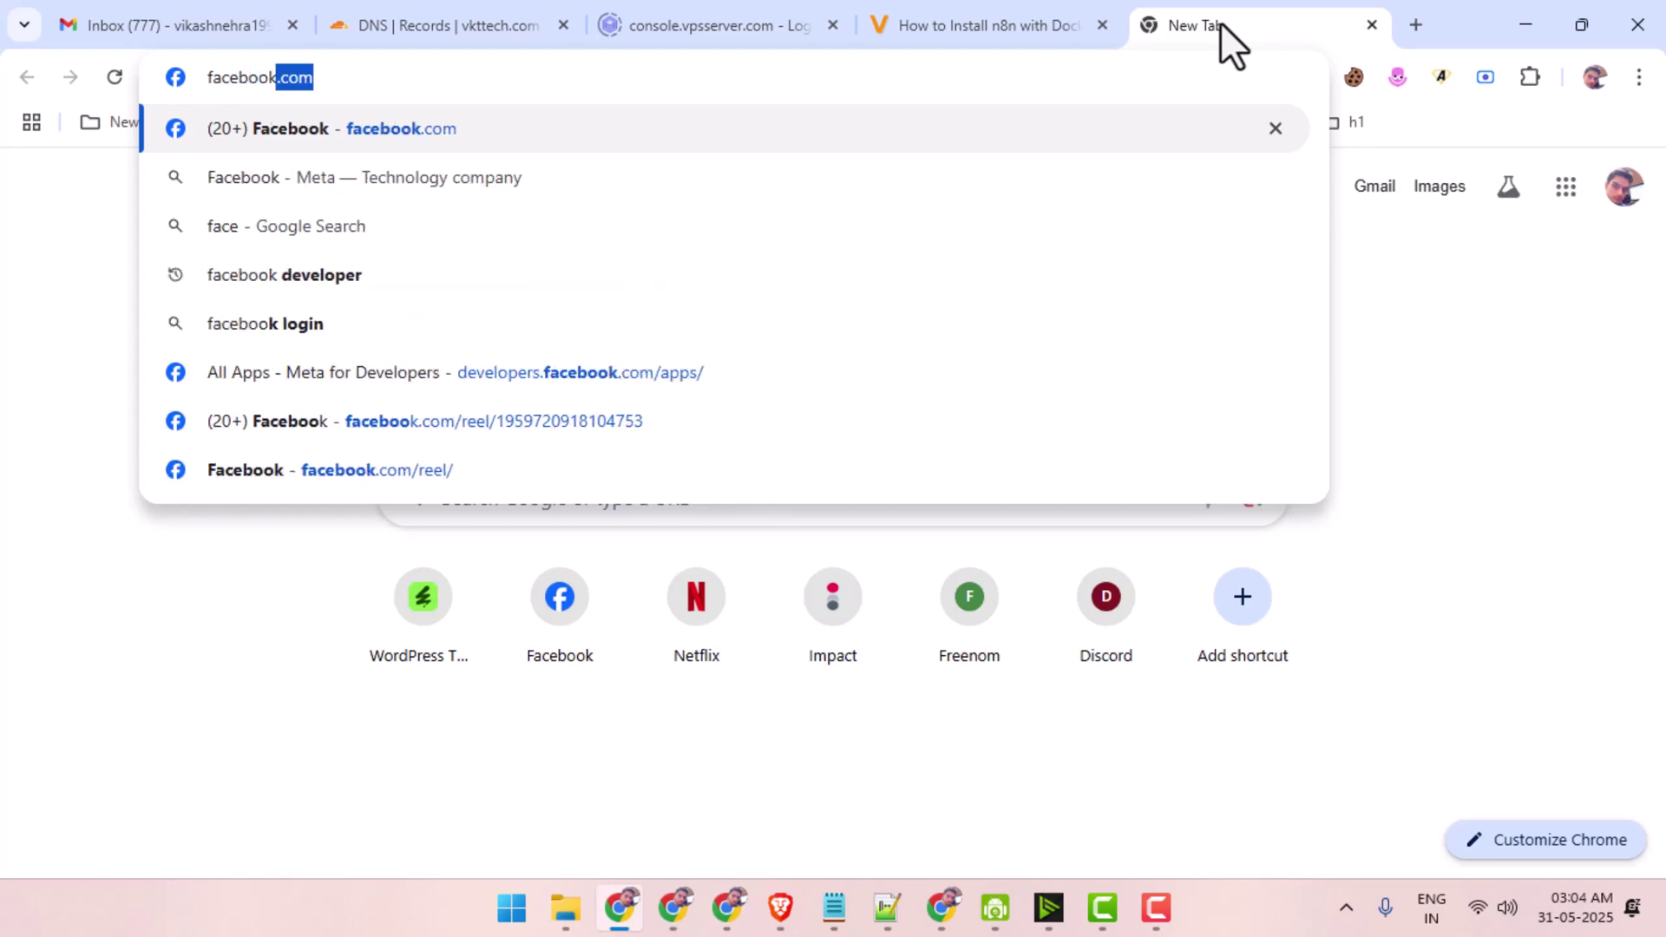
key(BackSpace)
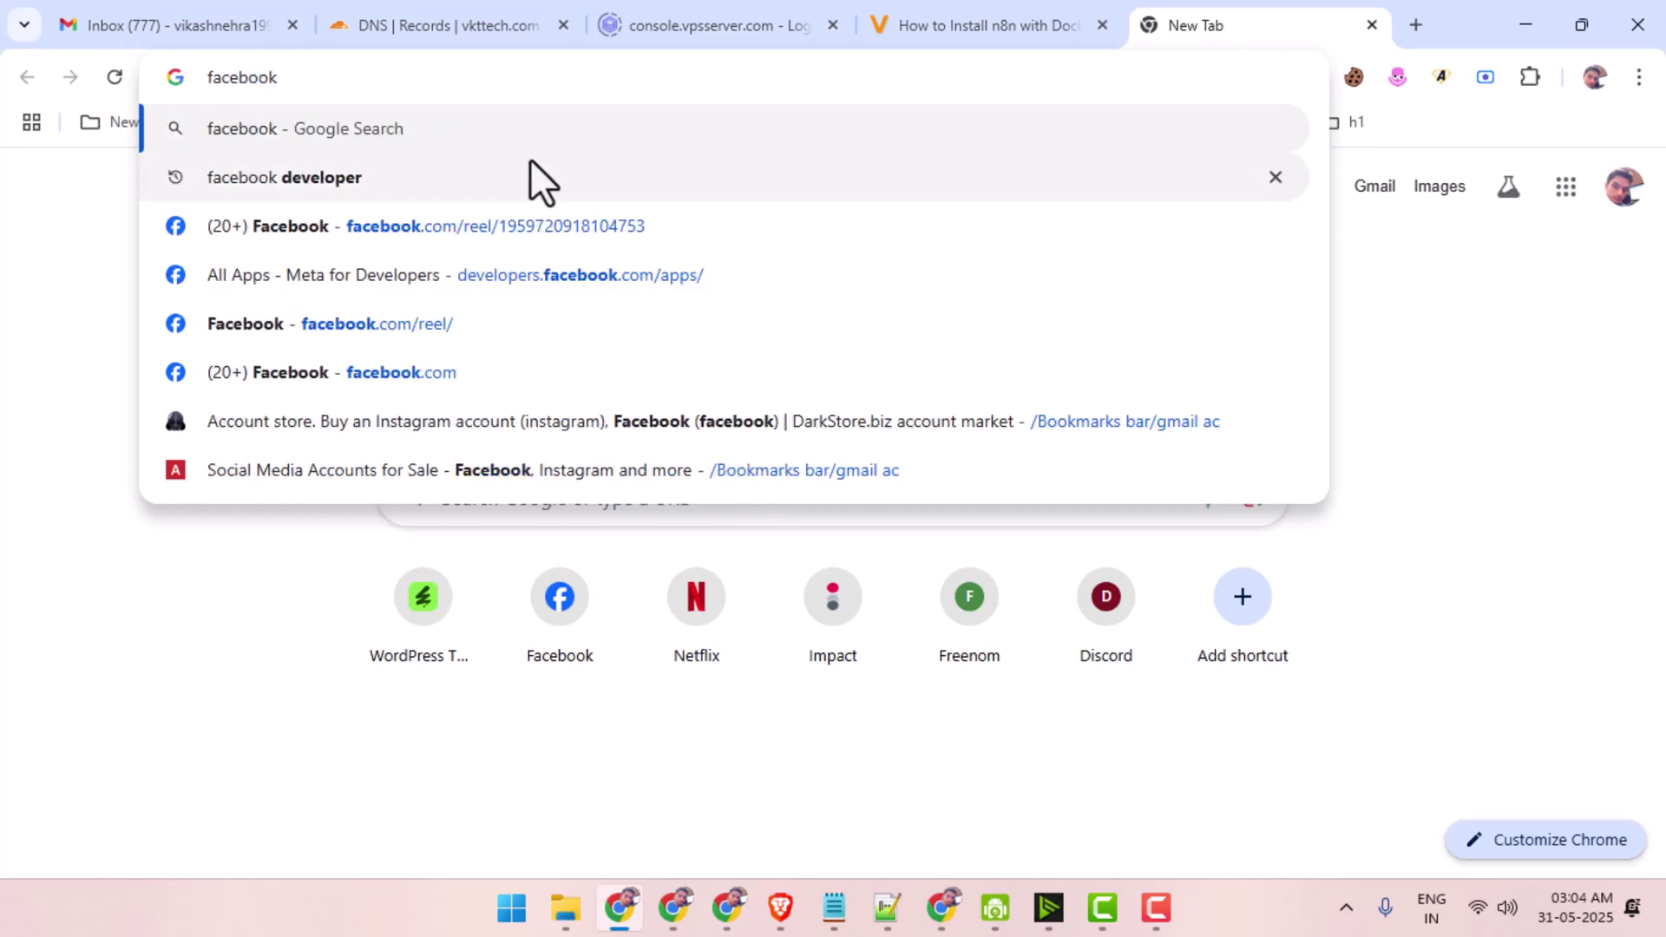
click(530, 177)
scroll(724, 416, down, 5)
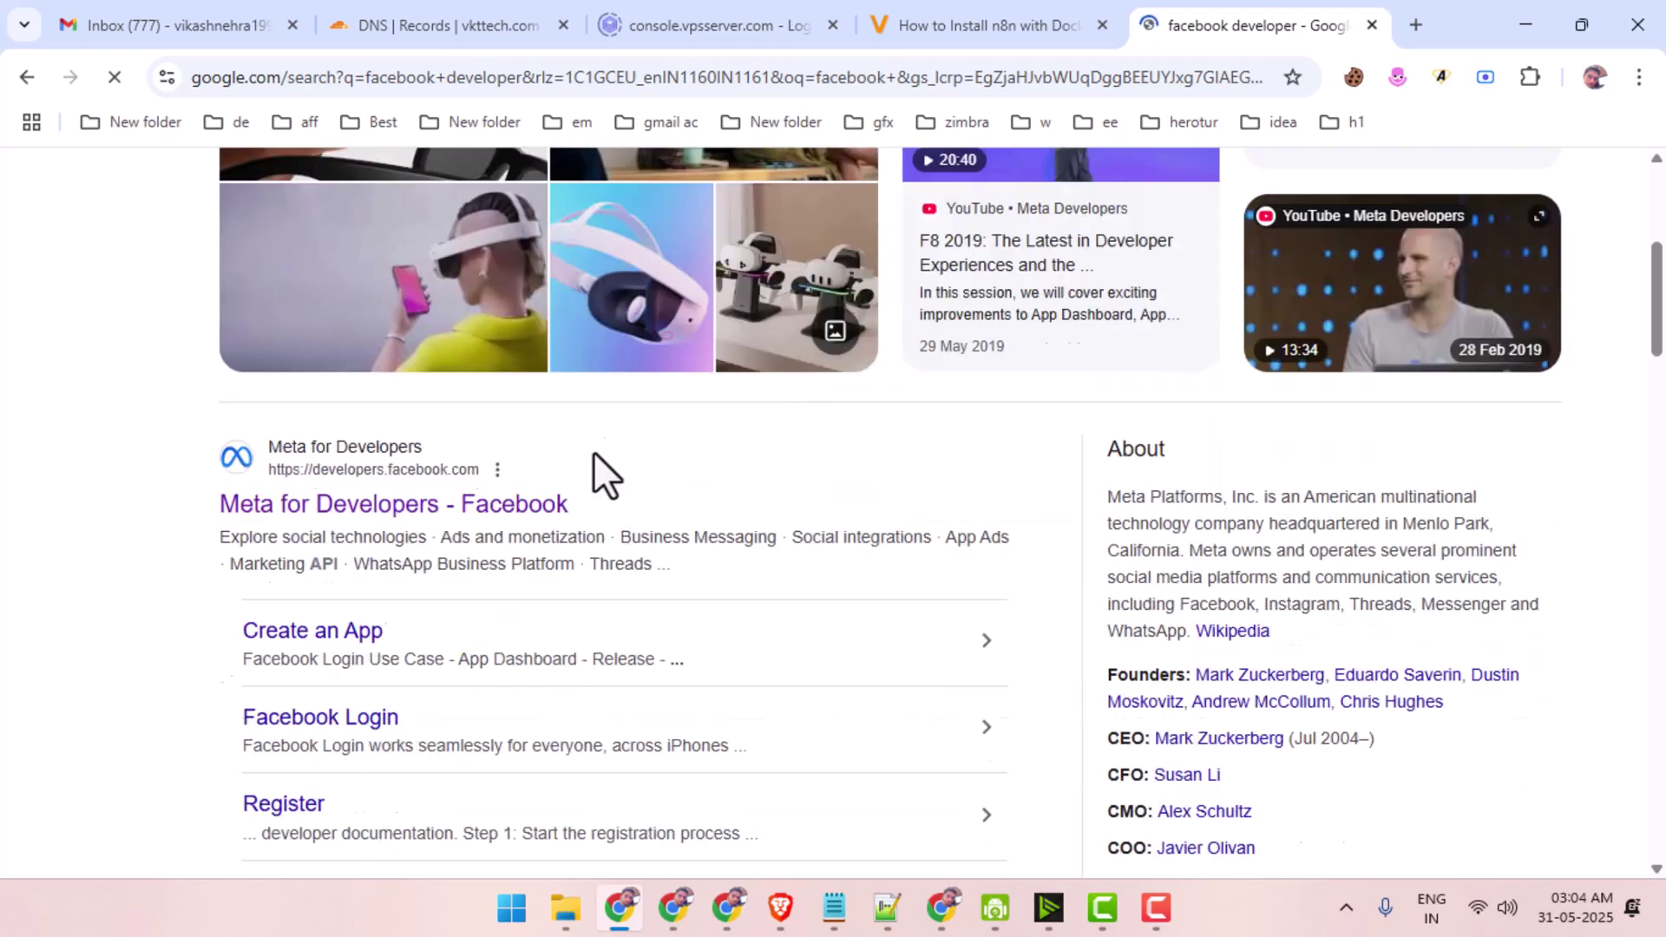
click(681, 907)
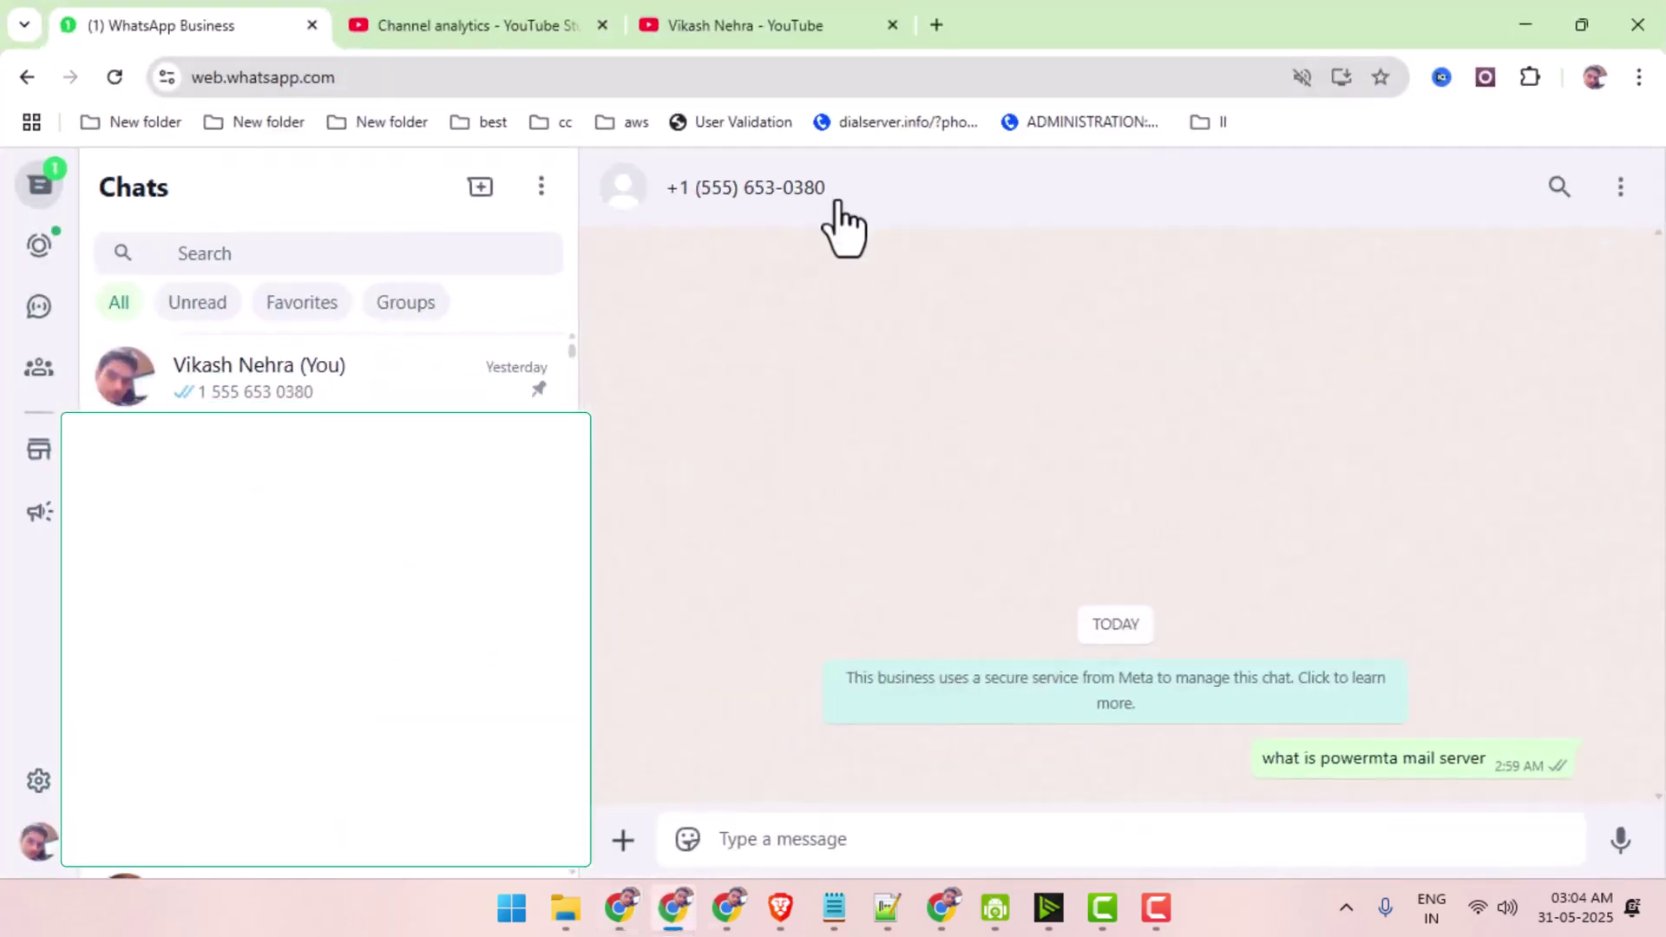
click(755, 26)
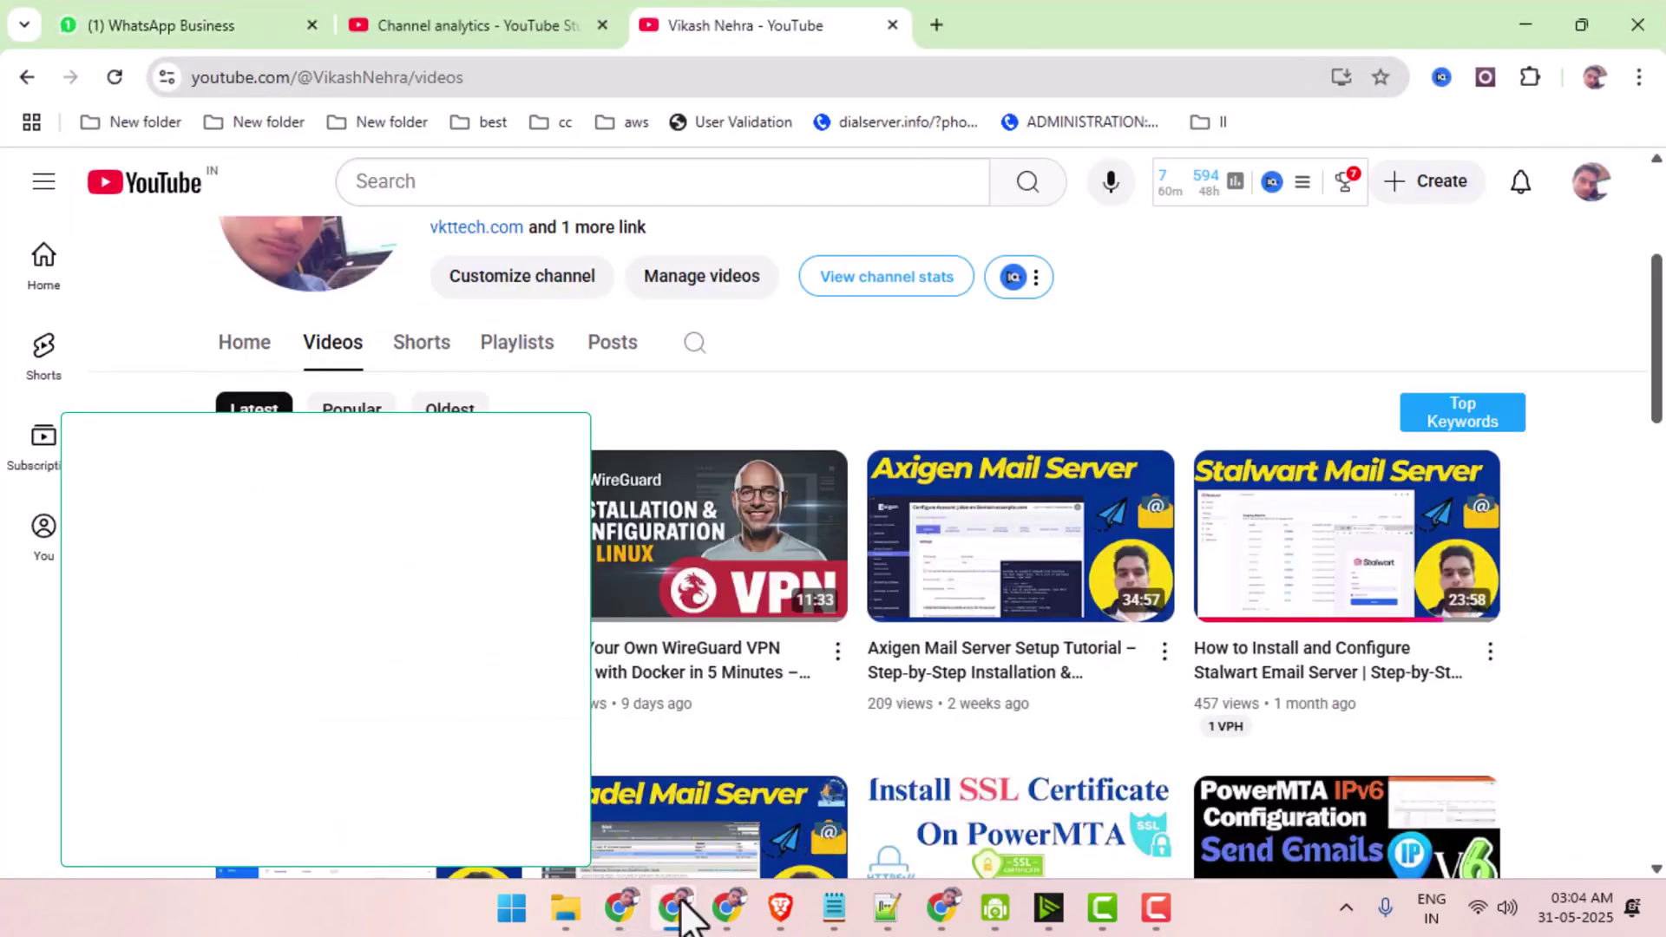
click(685, 906)
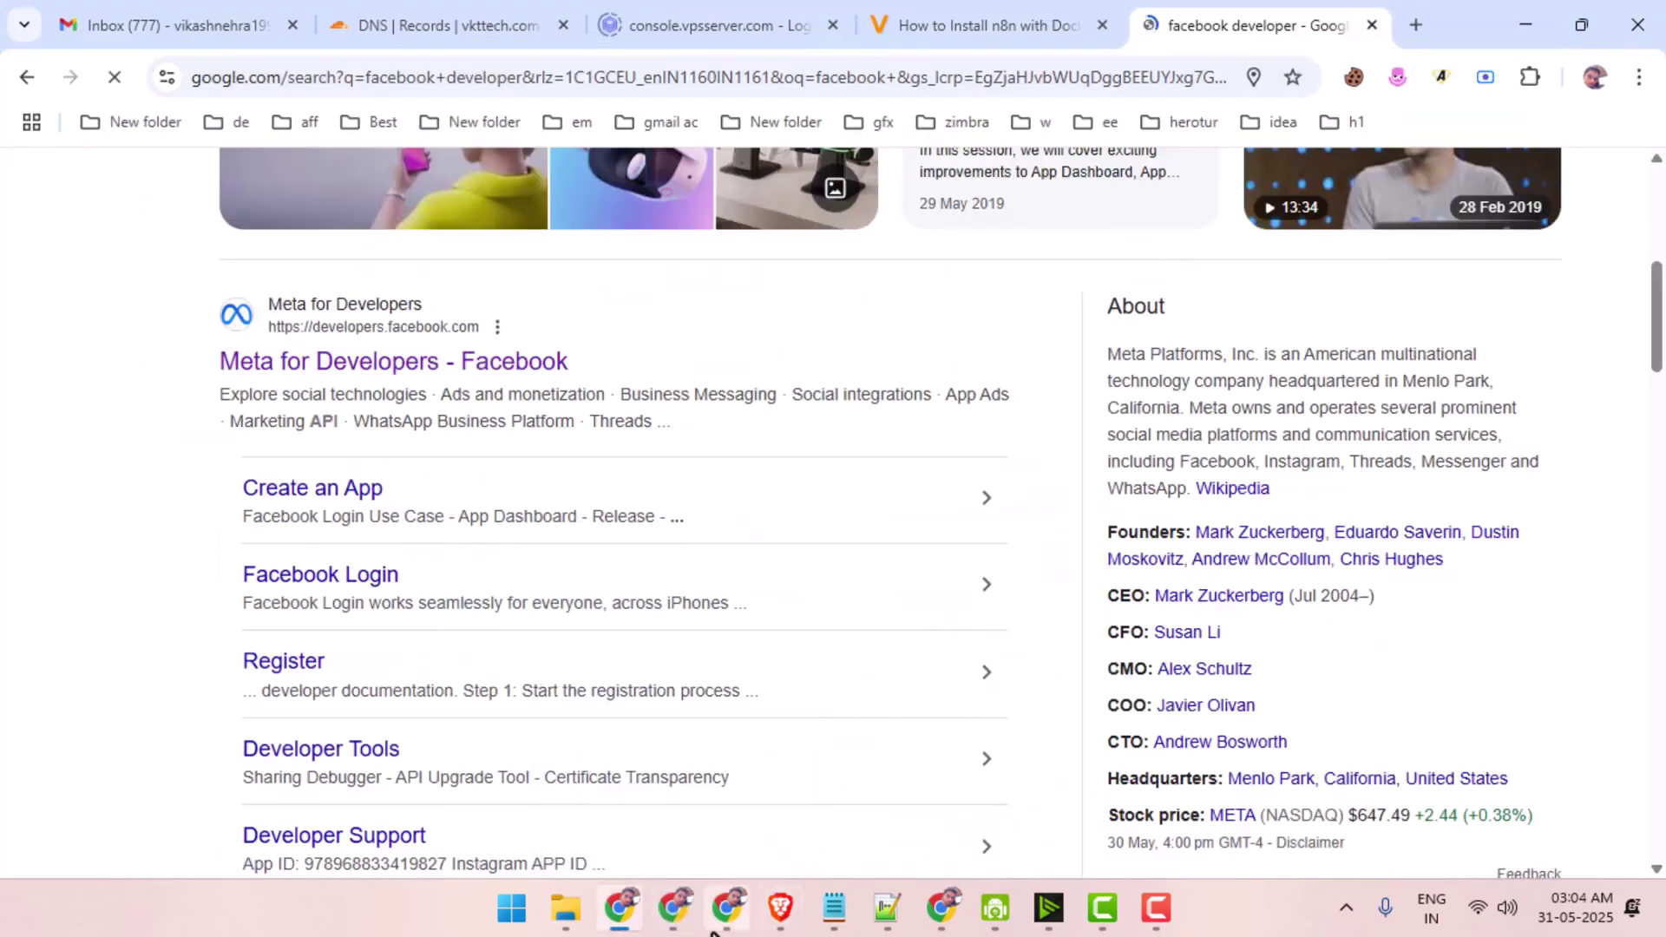
click(726, 907)
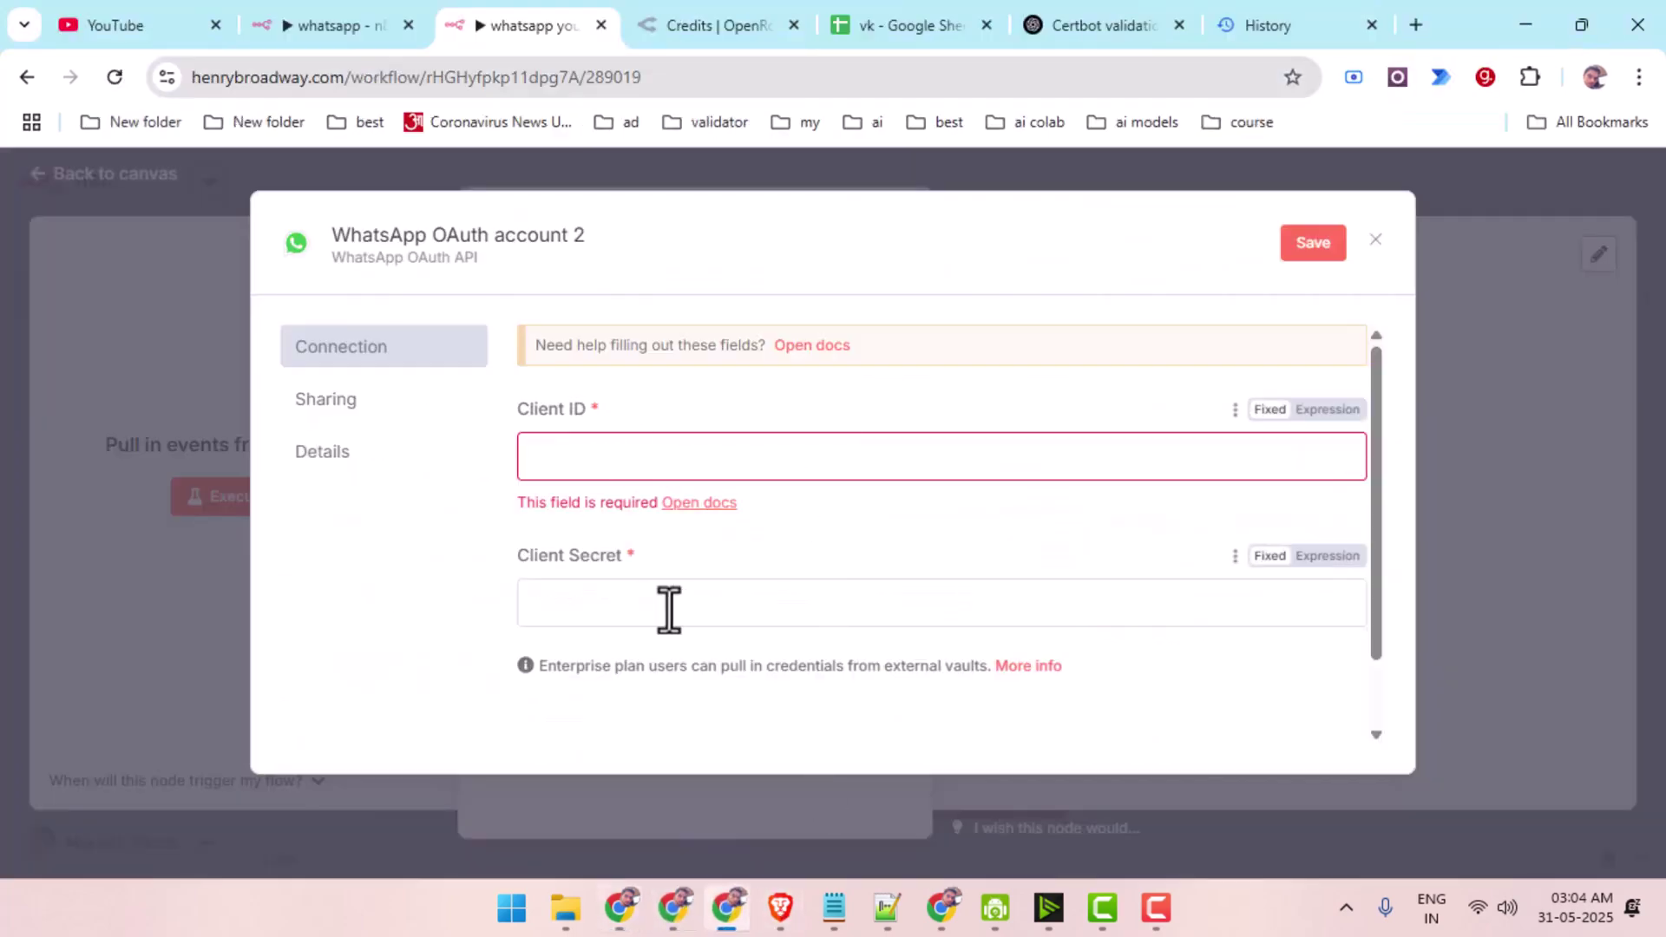
click(618, 906)
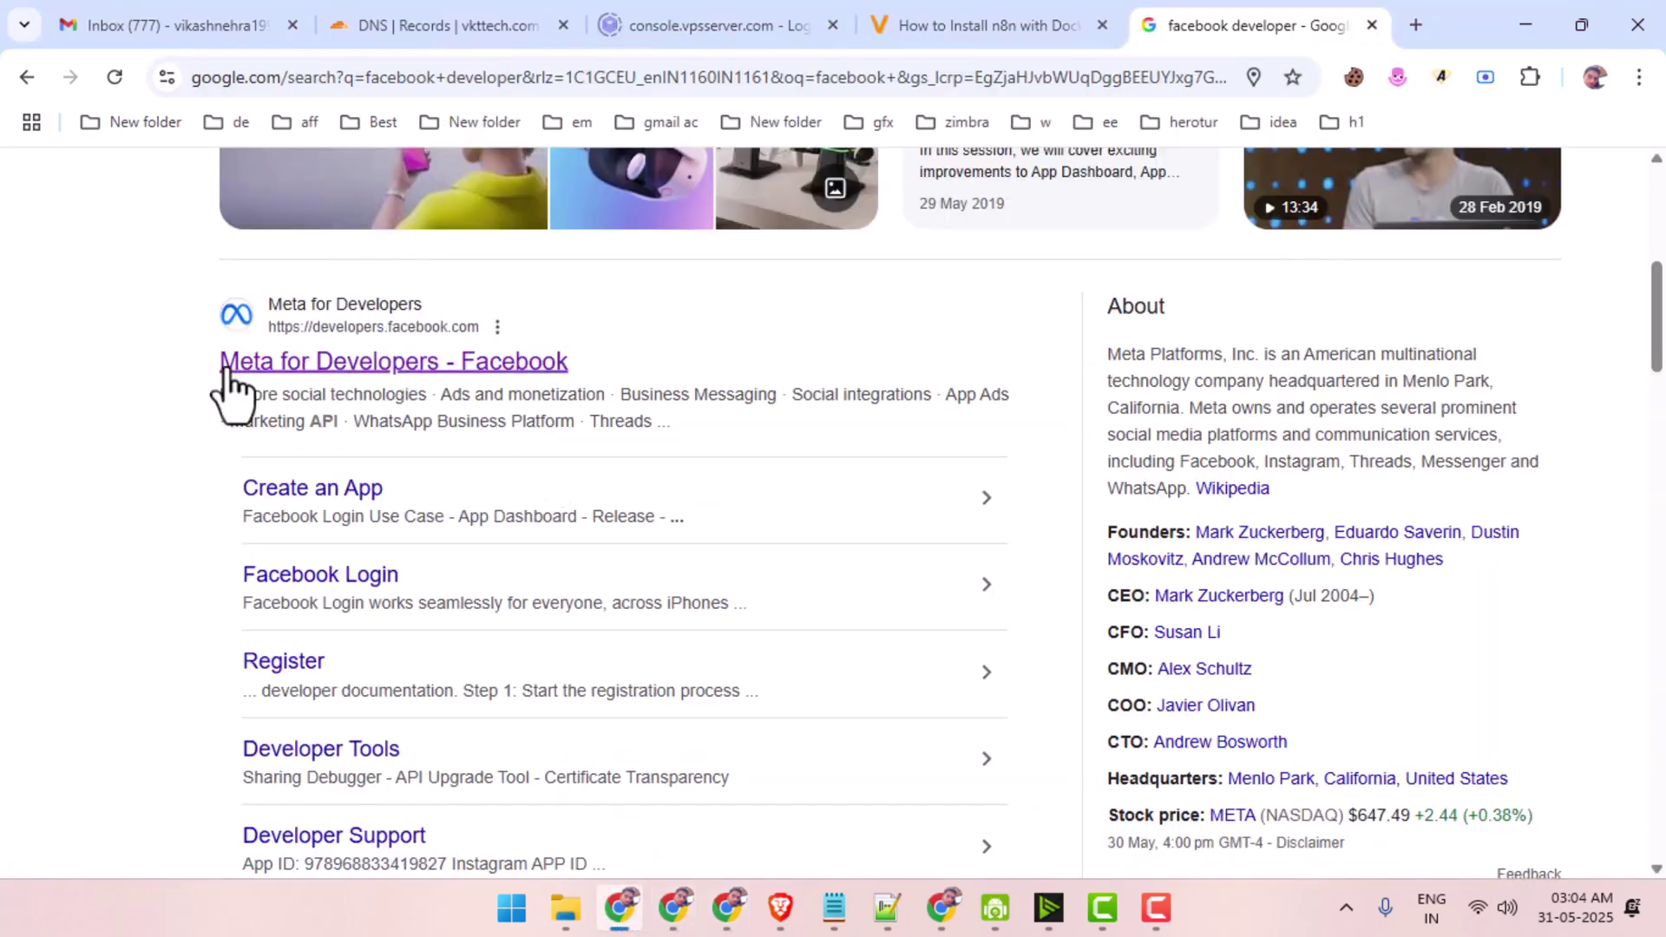
Open the Meta for Developers site, go to the account's apps, and start creating an app, ready to enter its name.
click(295, 362)
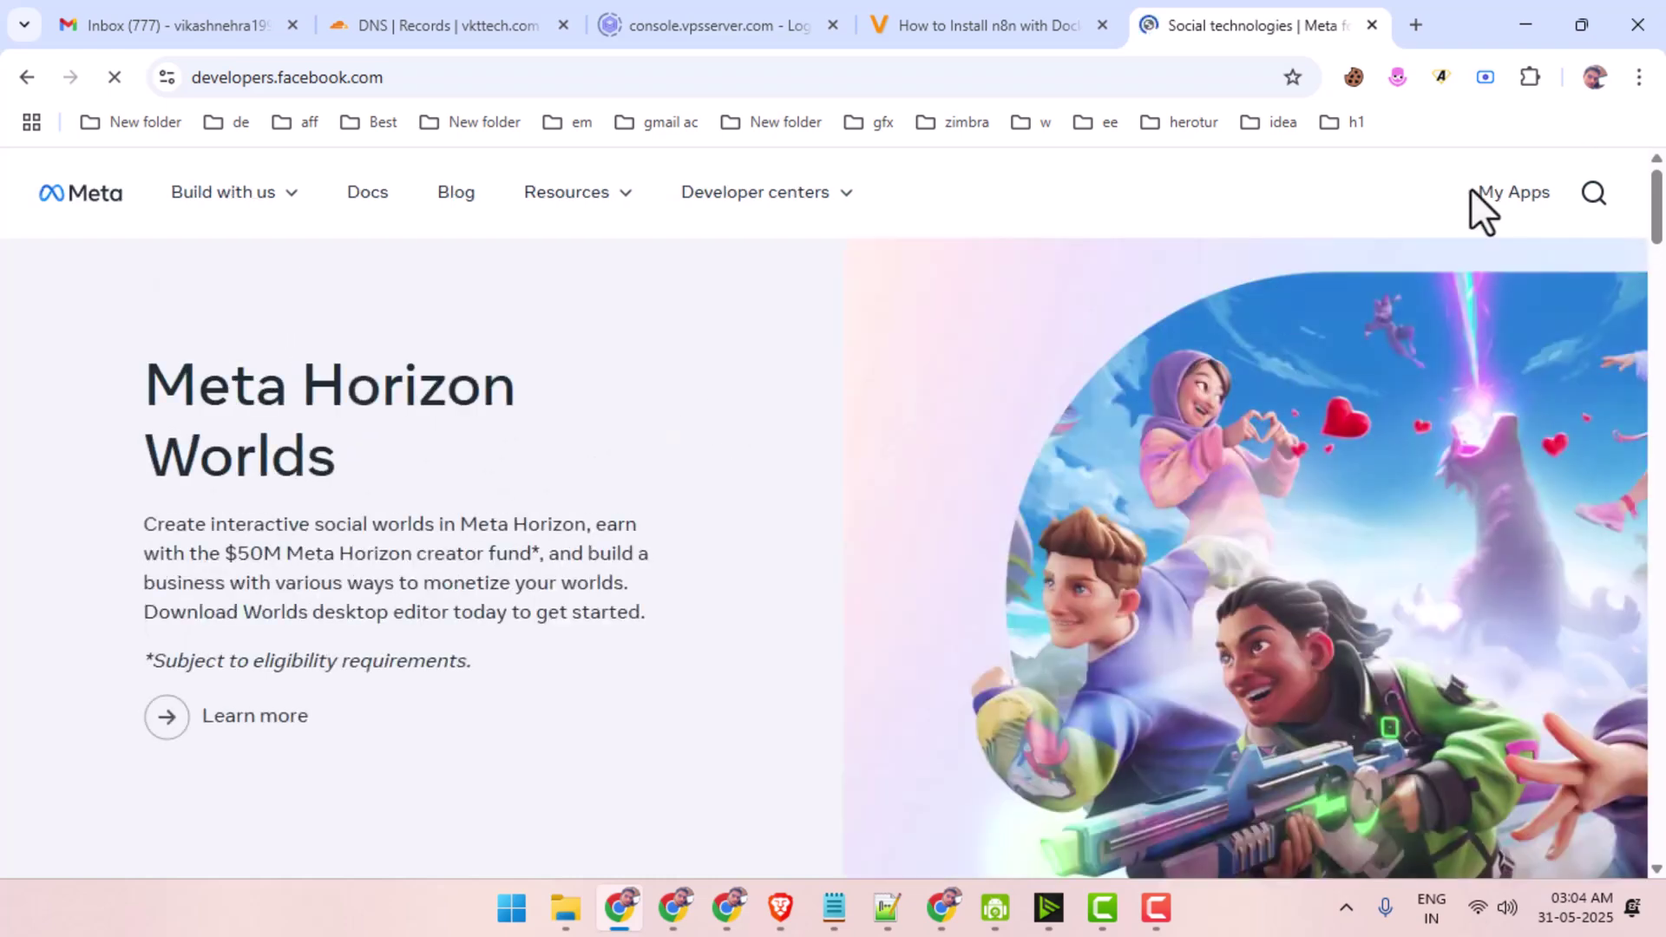
click(1532, 201)
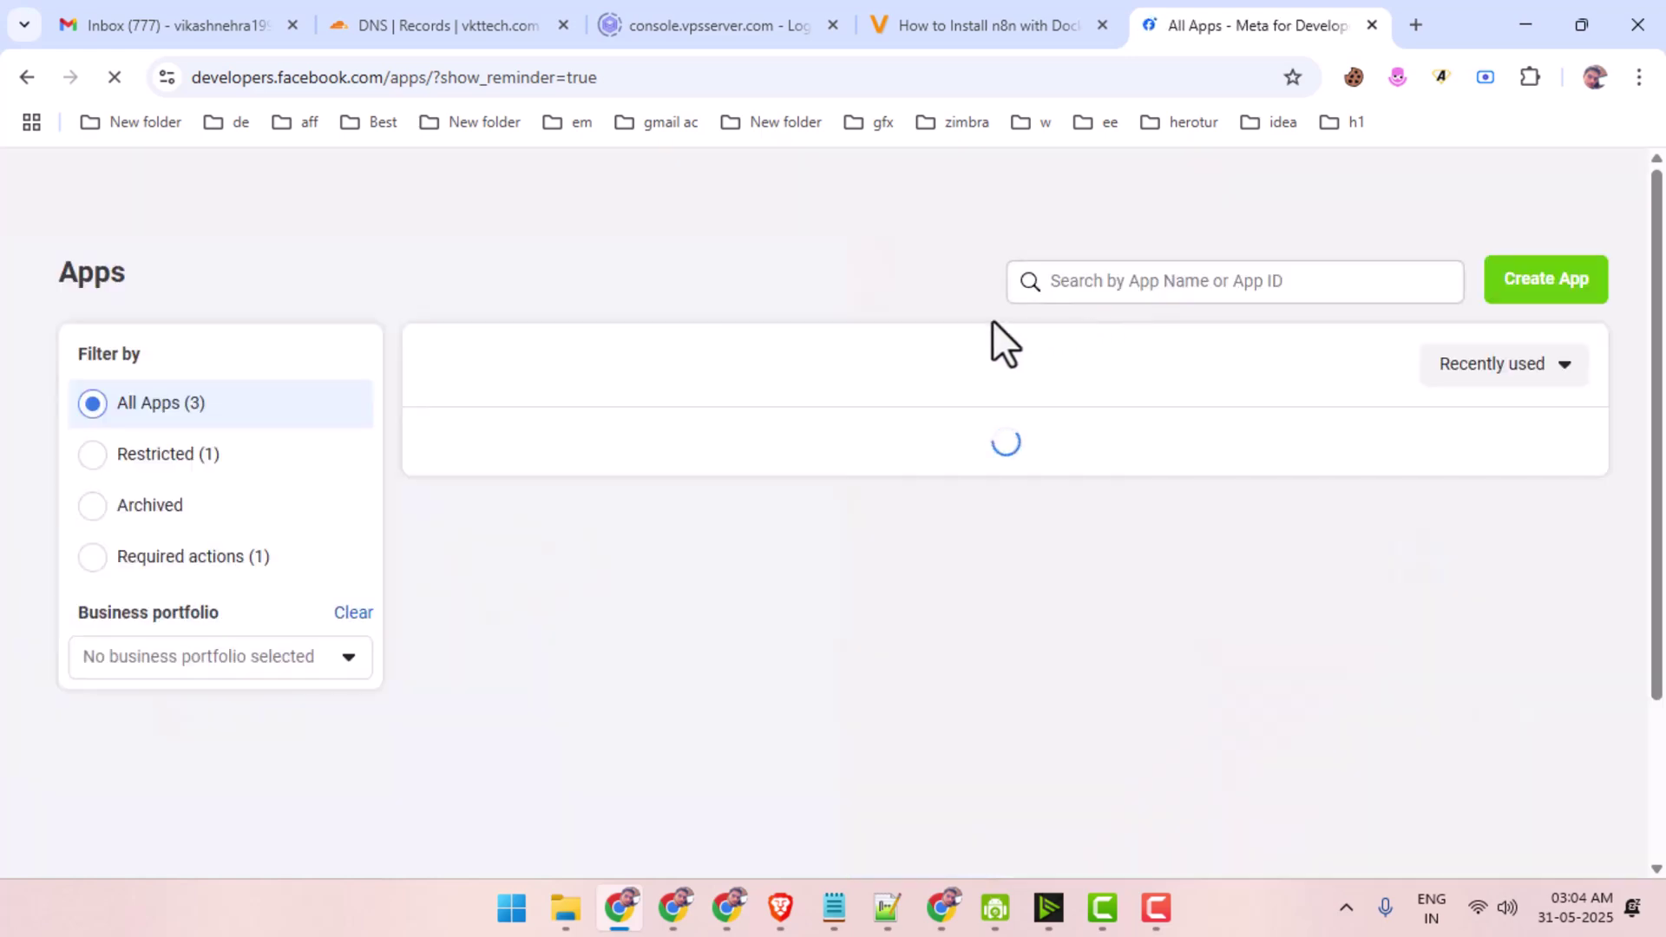
scroll(653, 330, down, 3)
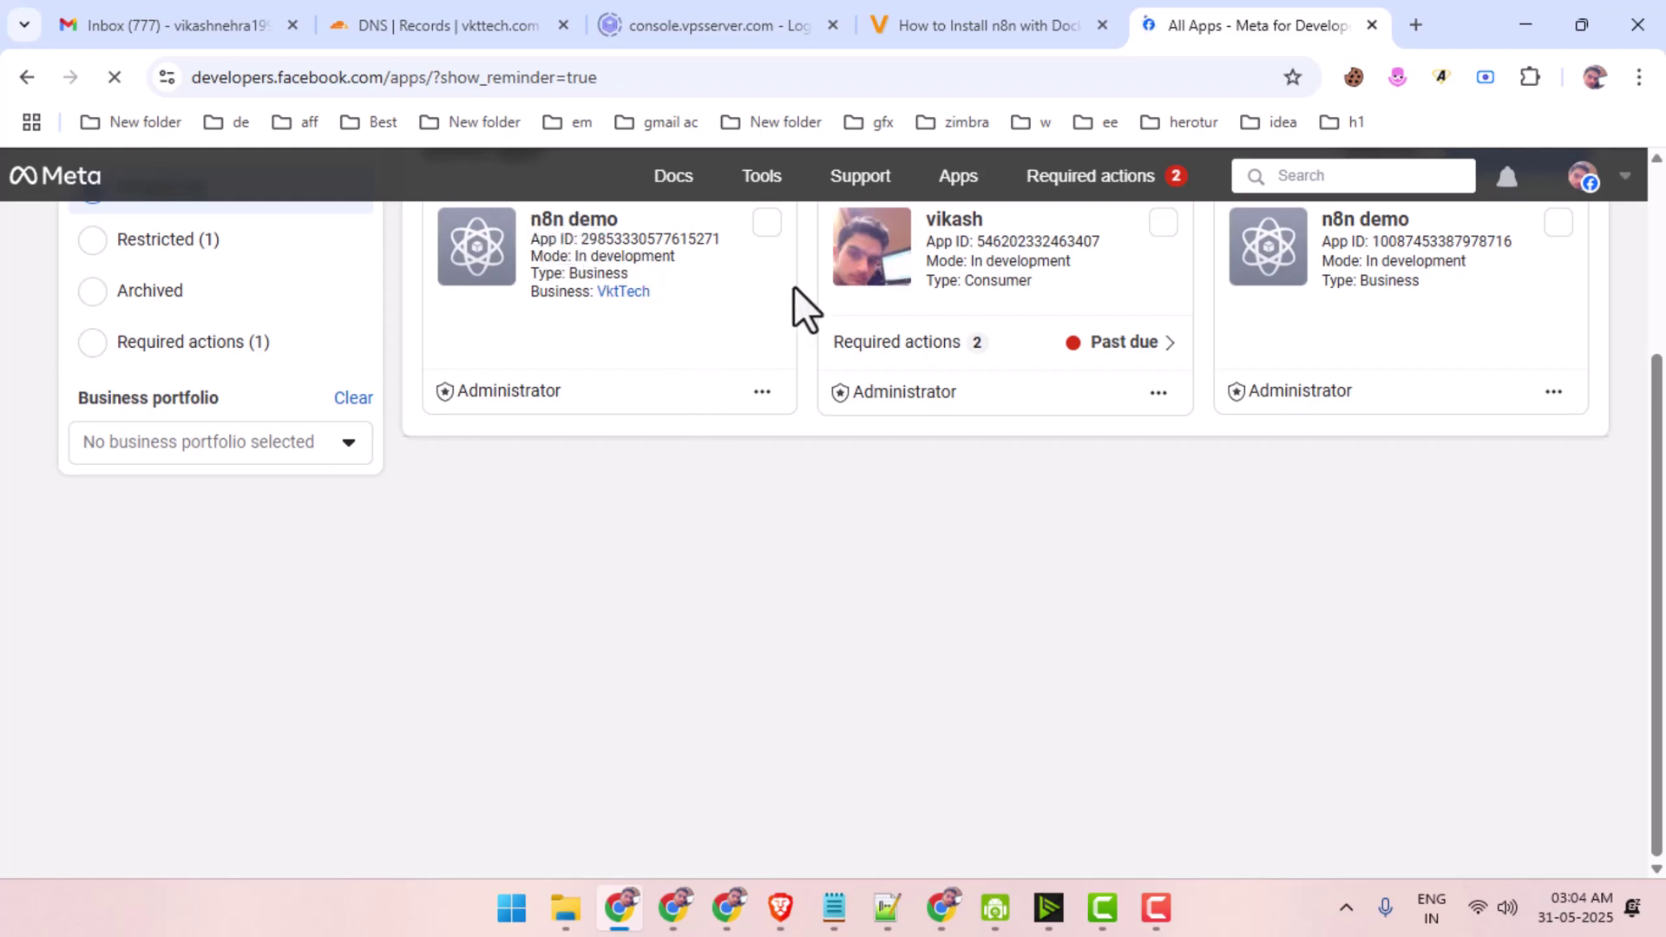
scroll(781, 347, up, 2)
scroll(1527, 317, up, 2)
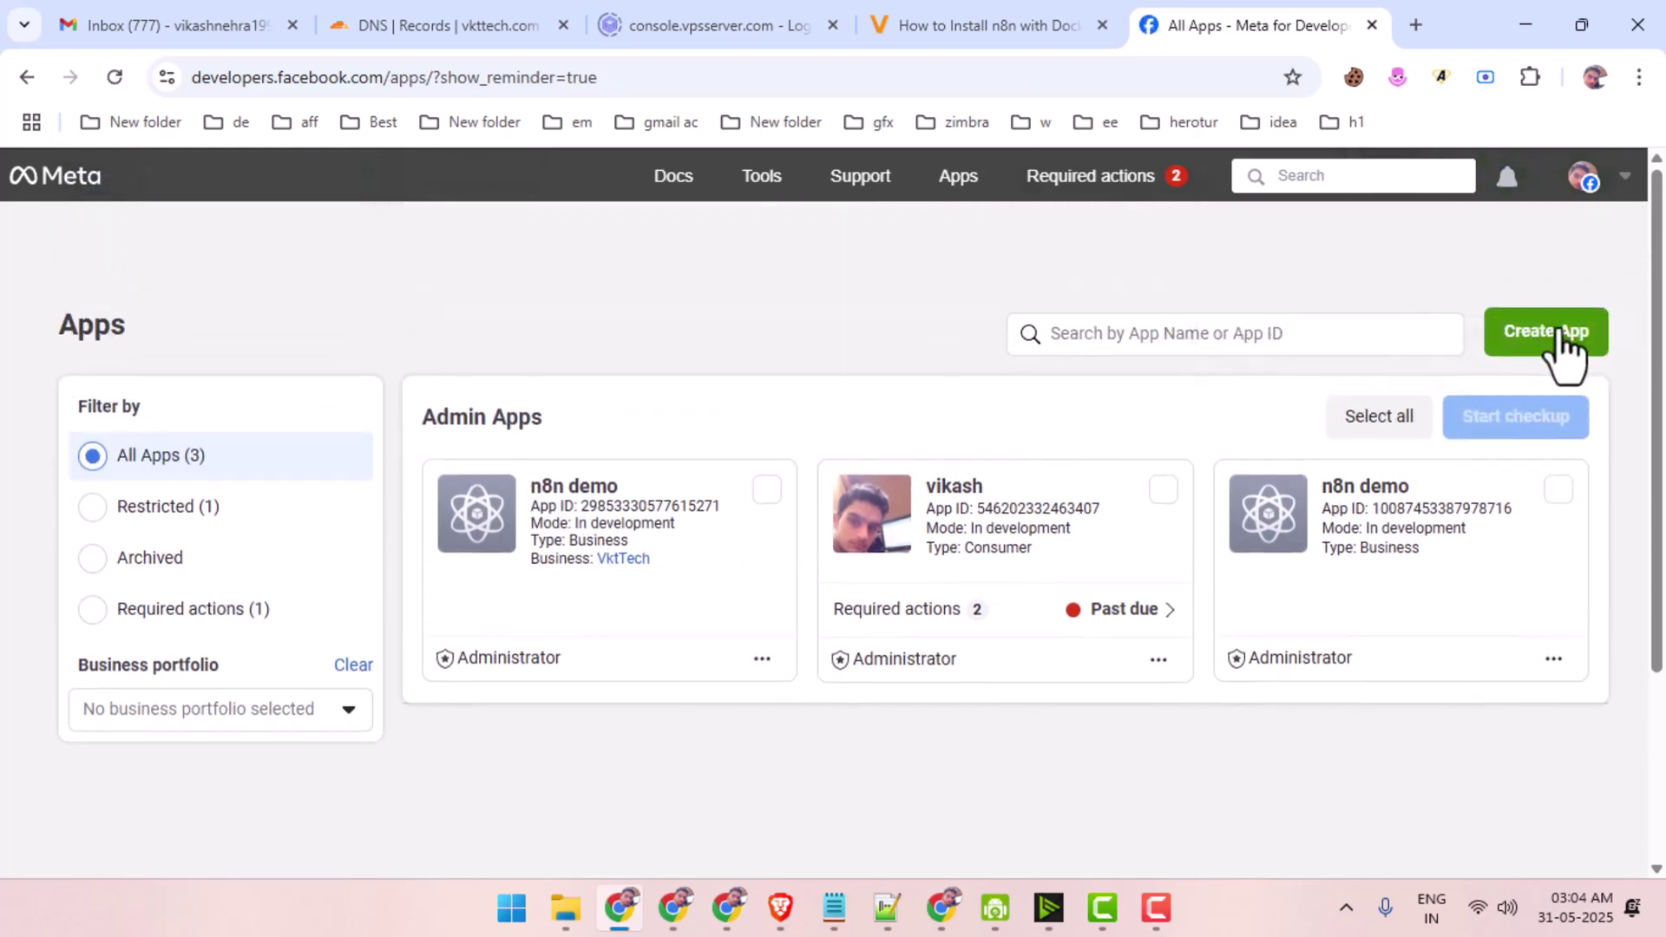
click(1553, 334)
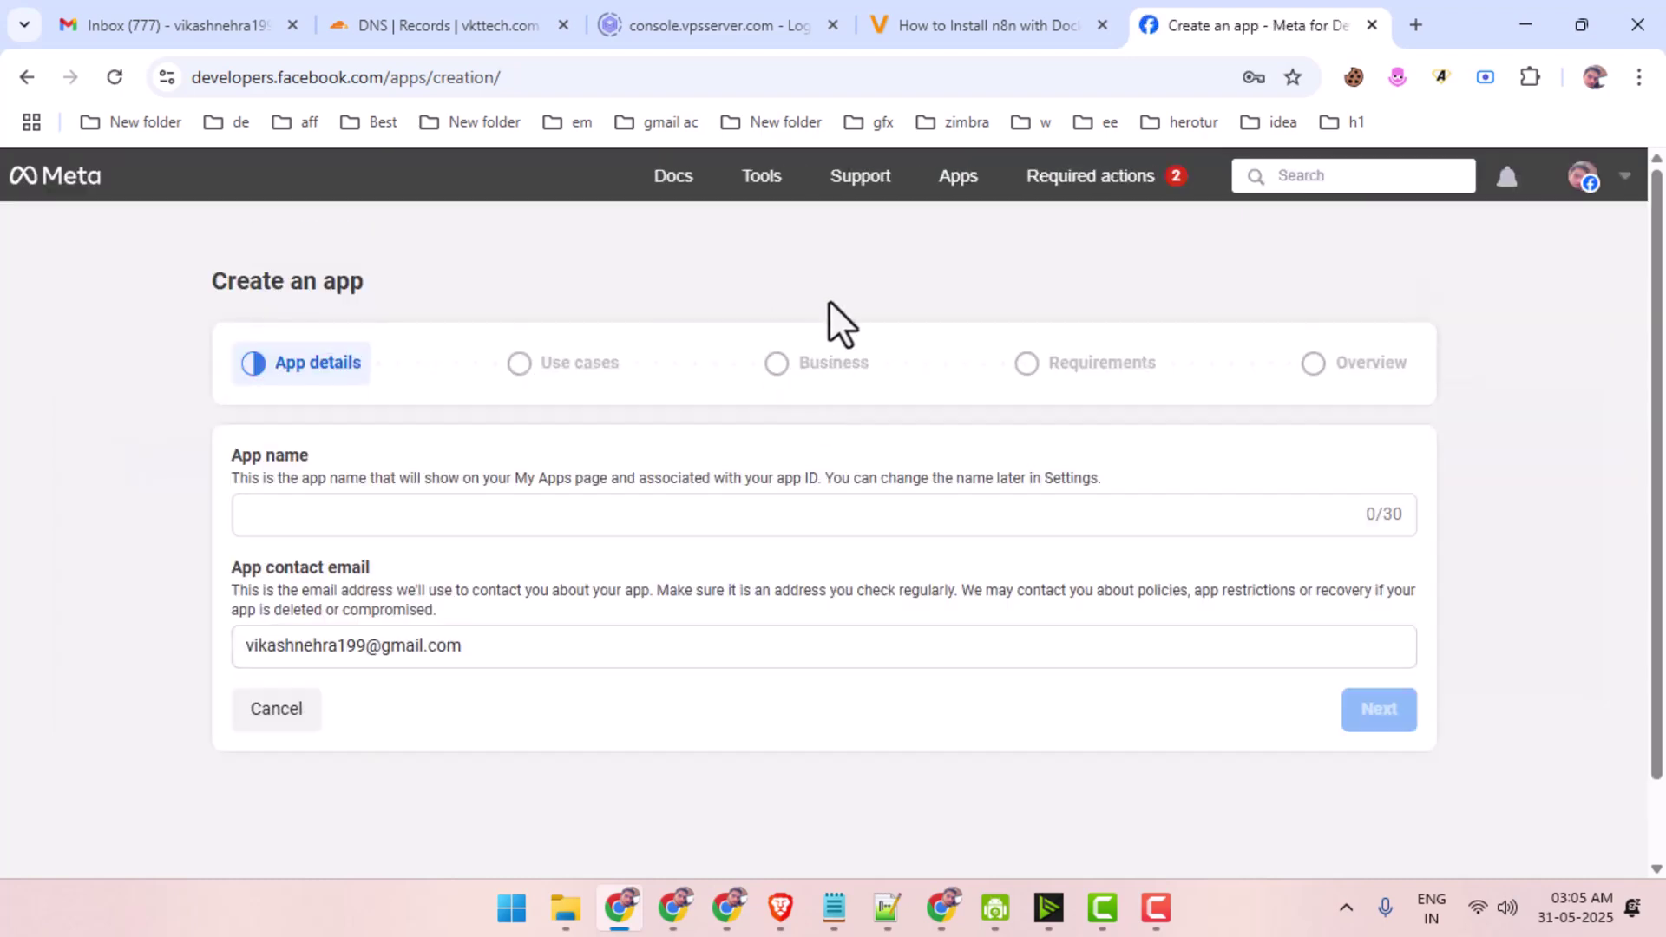
click(427, 515)
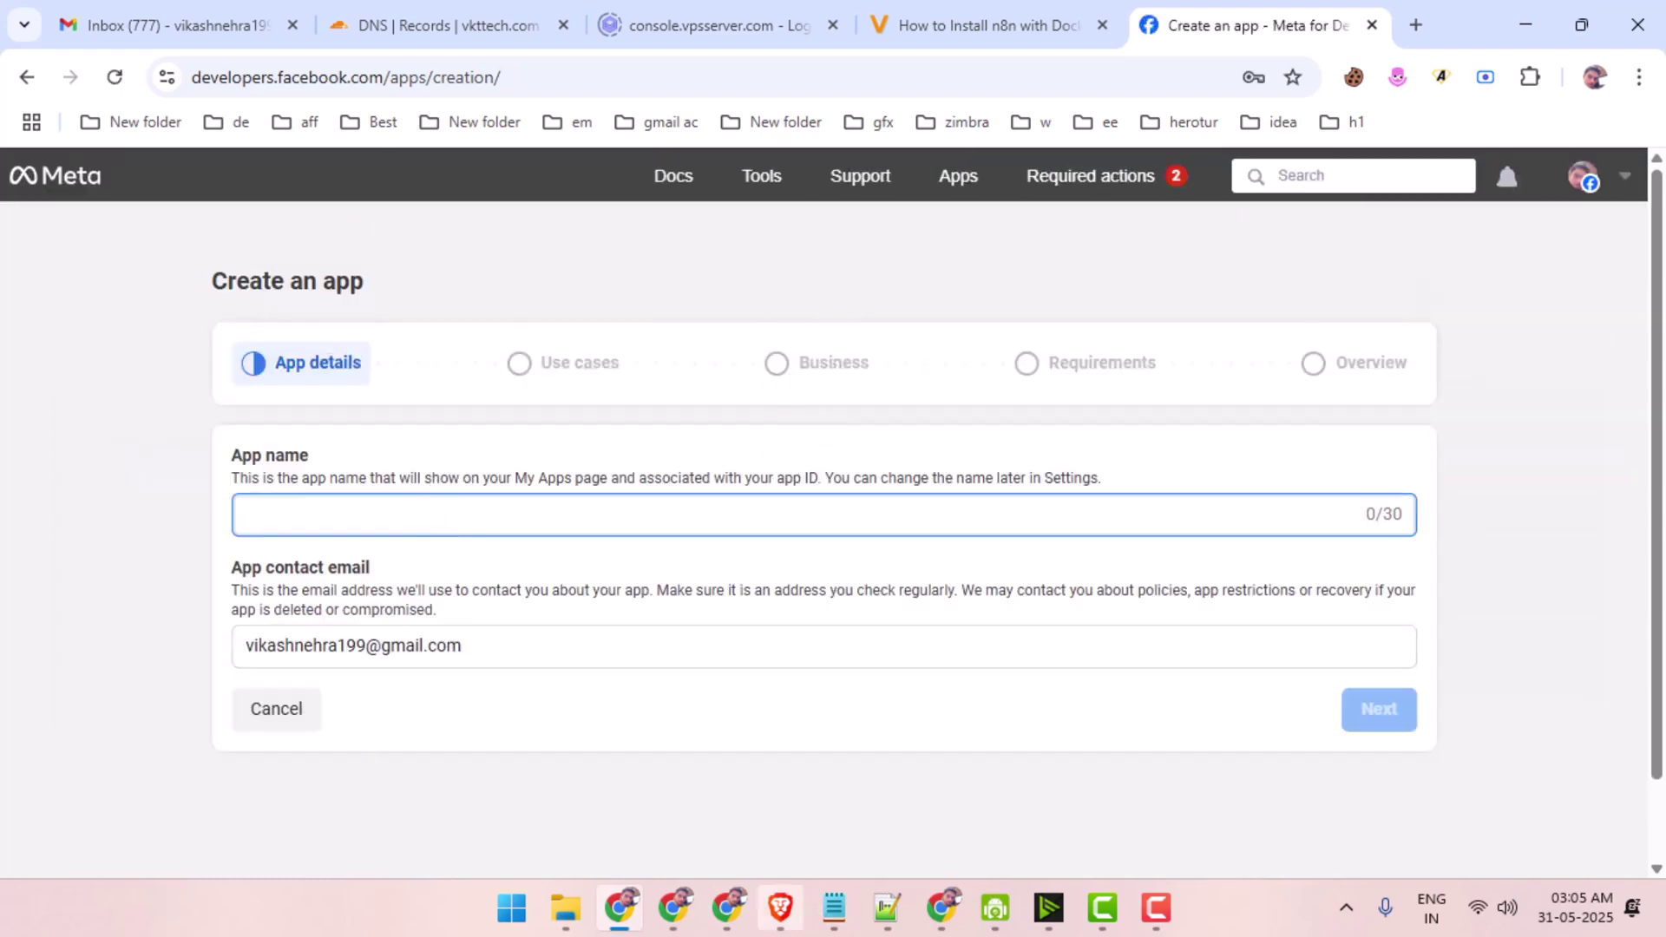
click(727, 908)
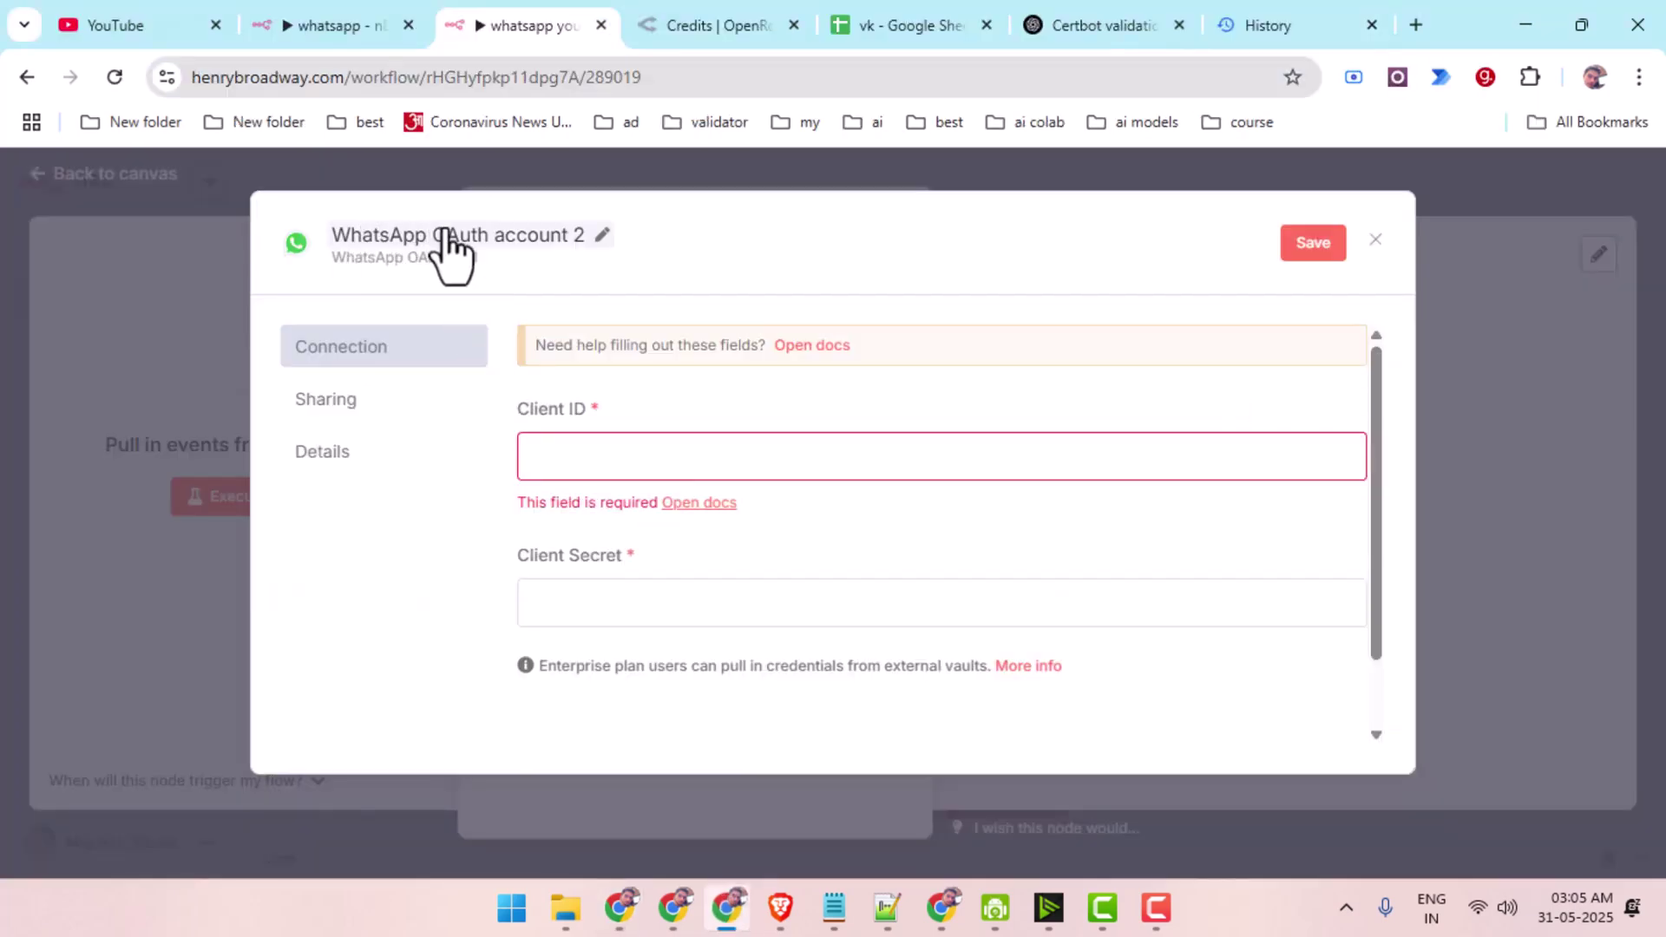
click(362, 17)
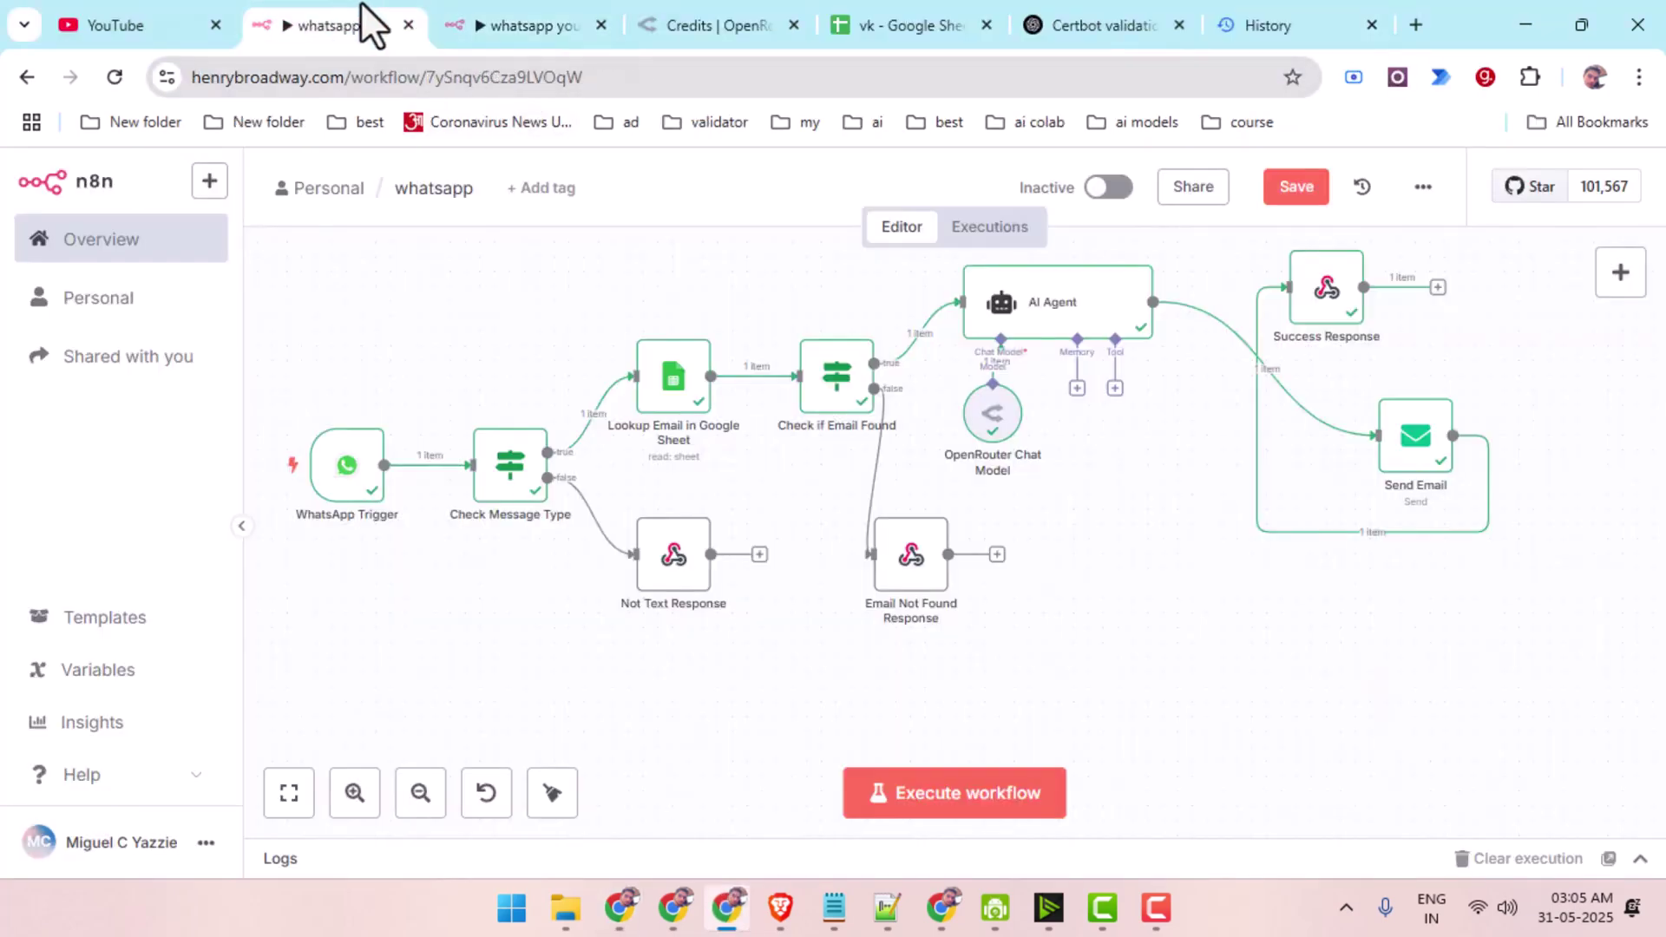
click(495, 25)
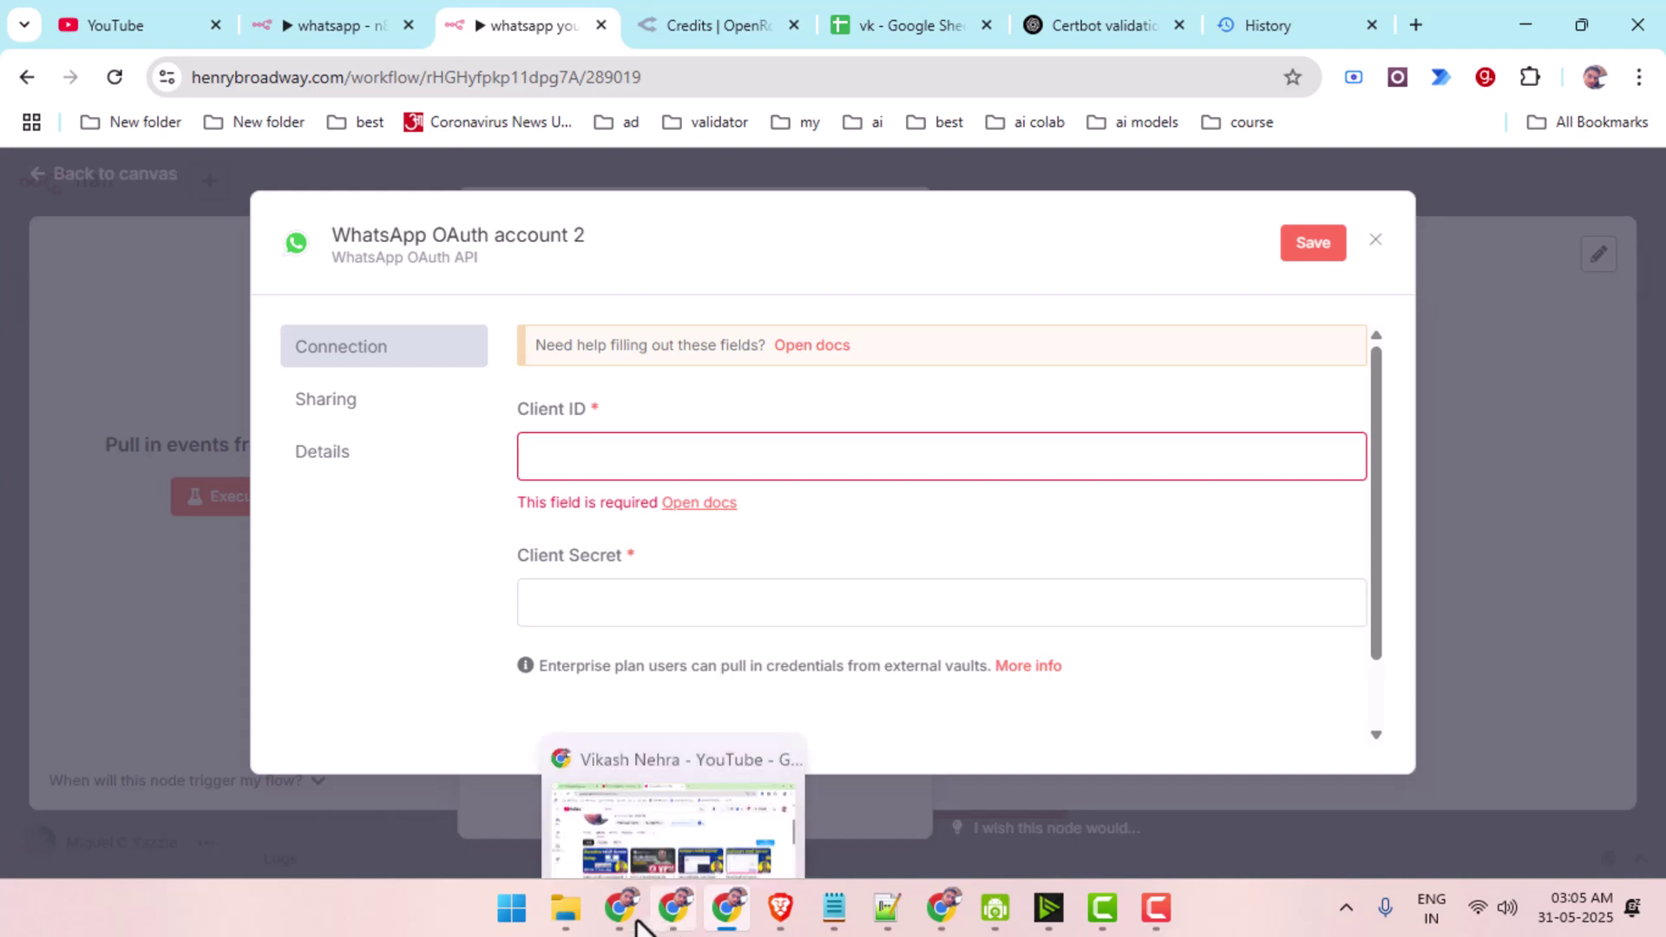
In the Meta for Developers window, name the new app n8nyoutubedemo and choose Other as its use case.
click(555, 781)
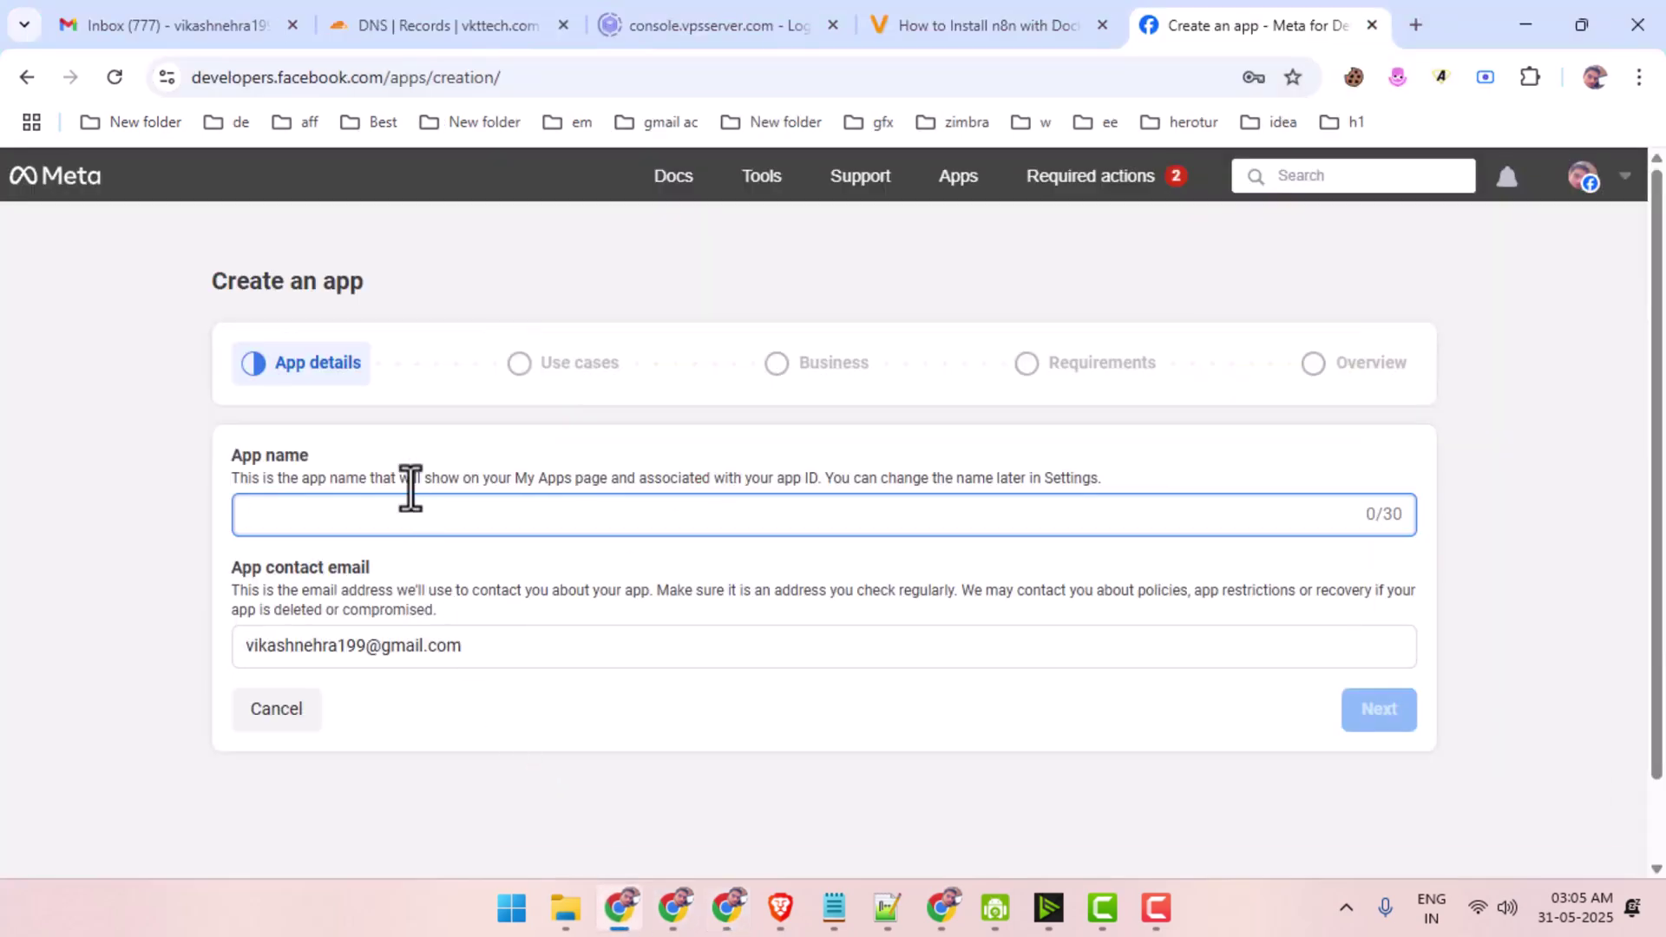
text(n8nyoutubedemo)
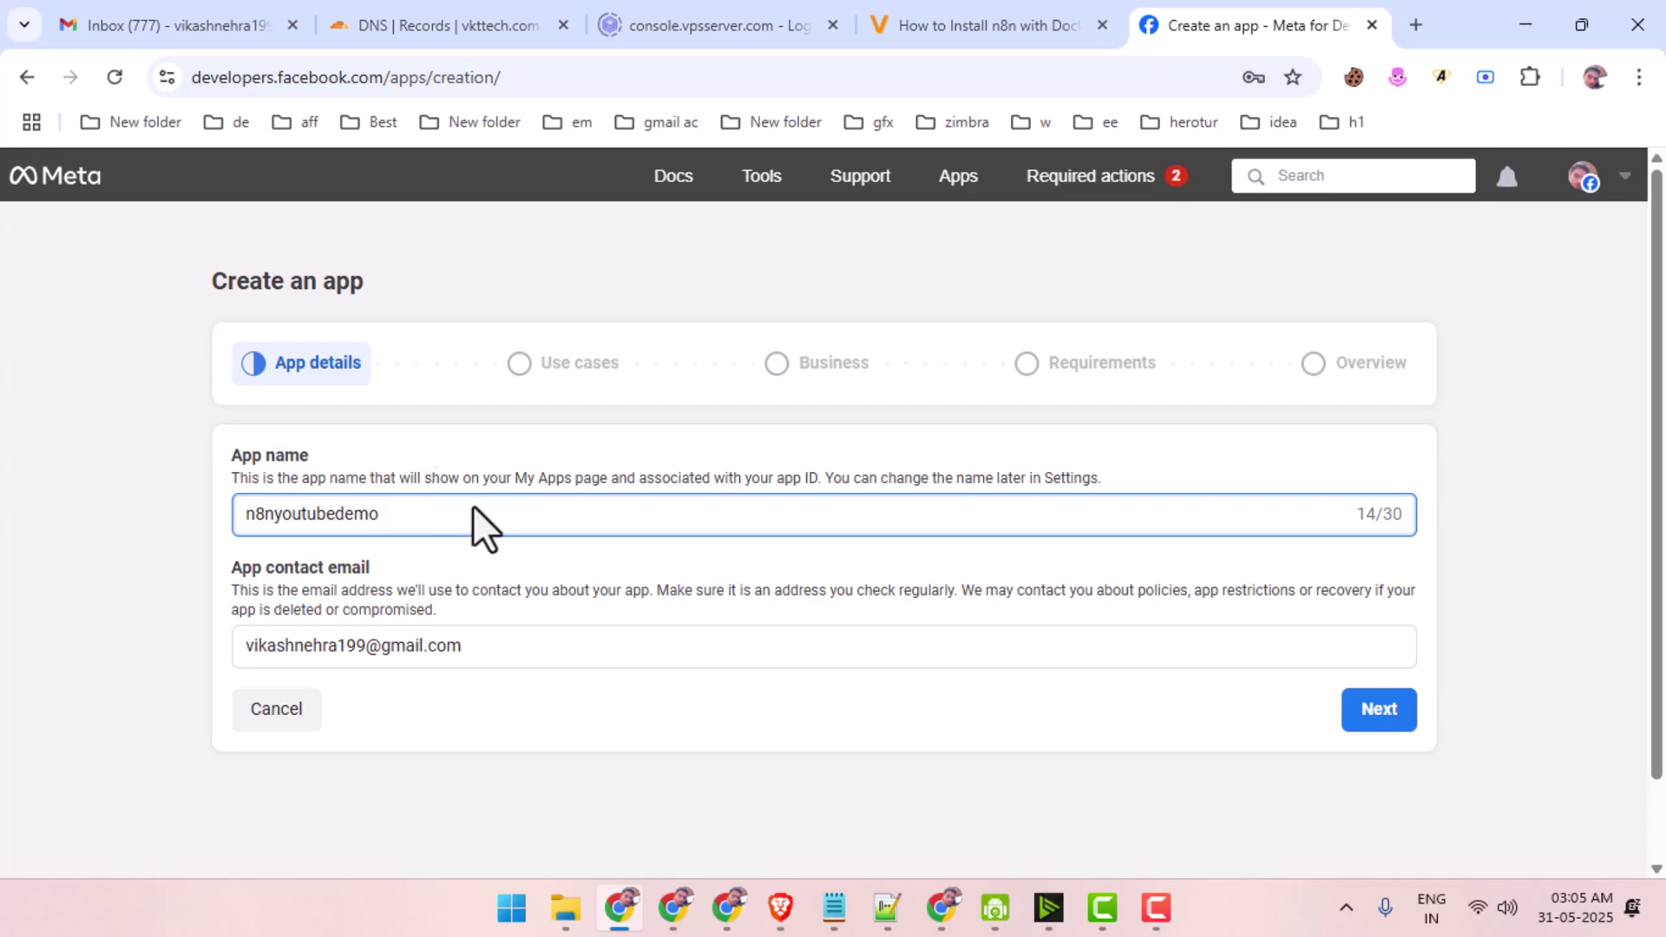
click(1356, 720)
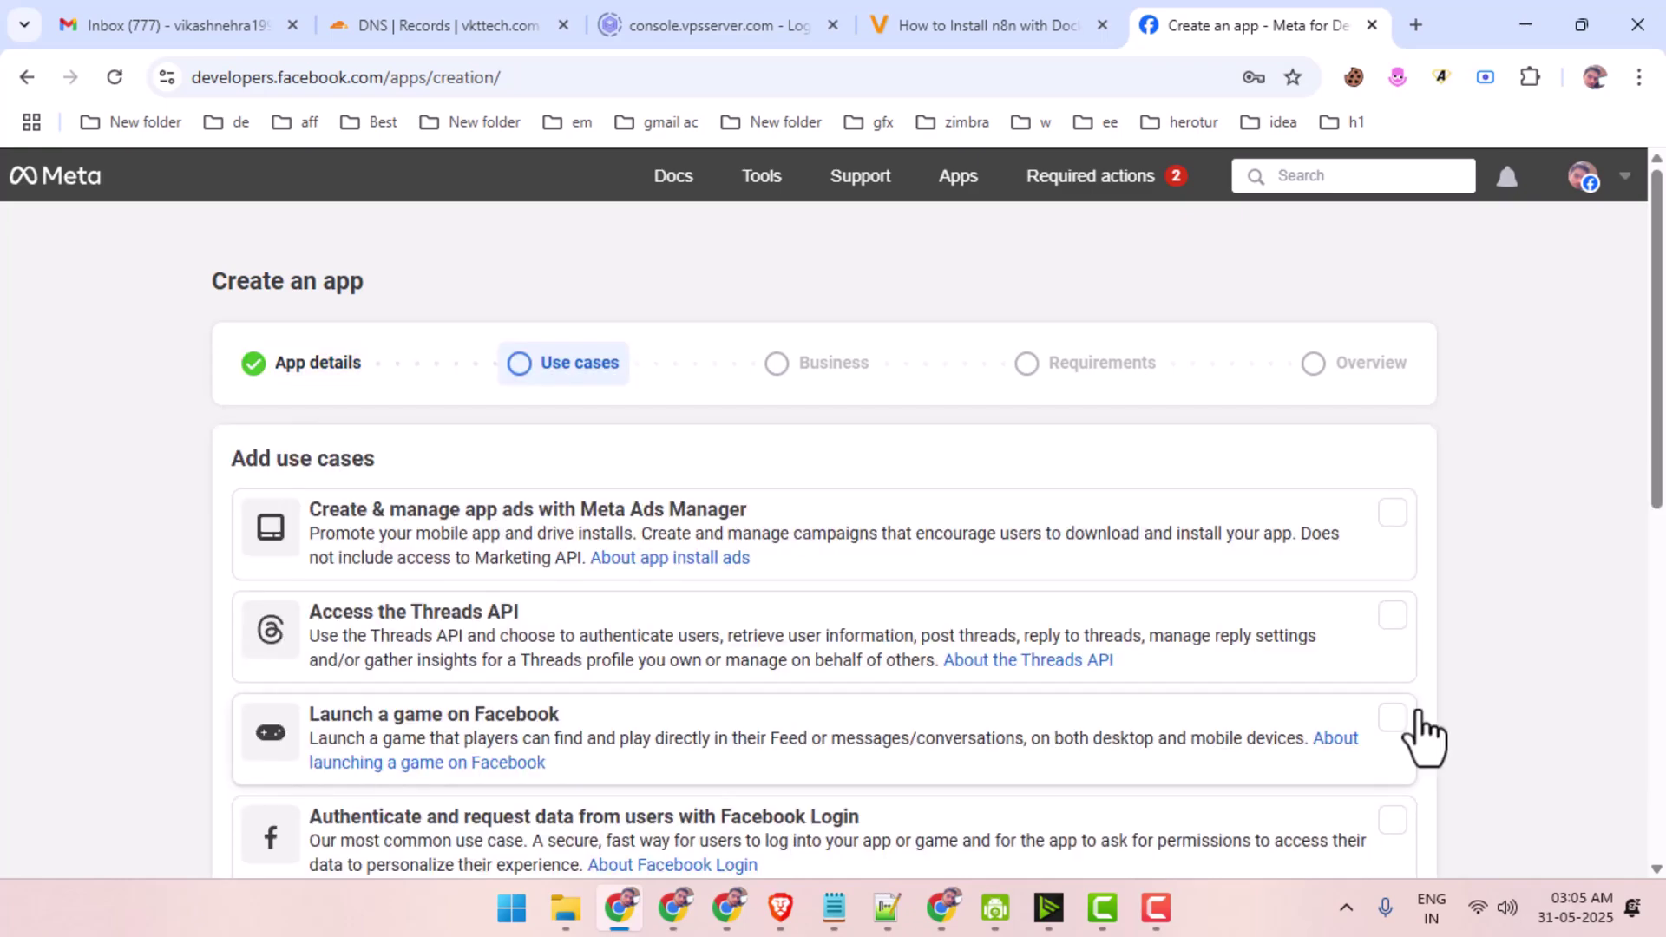
scroll(477, 770, down, 8)
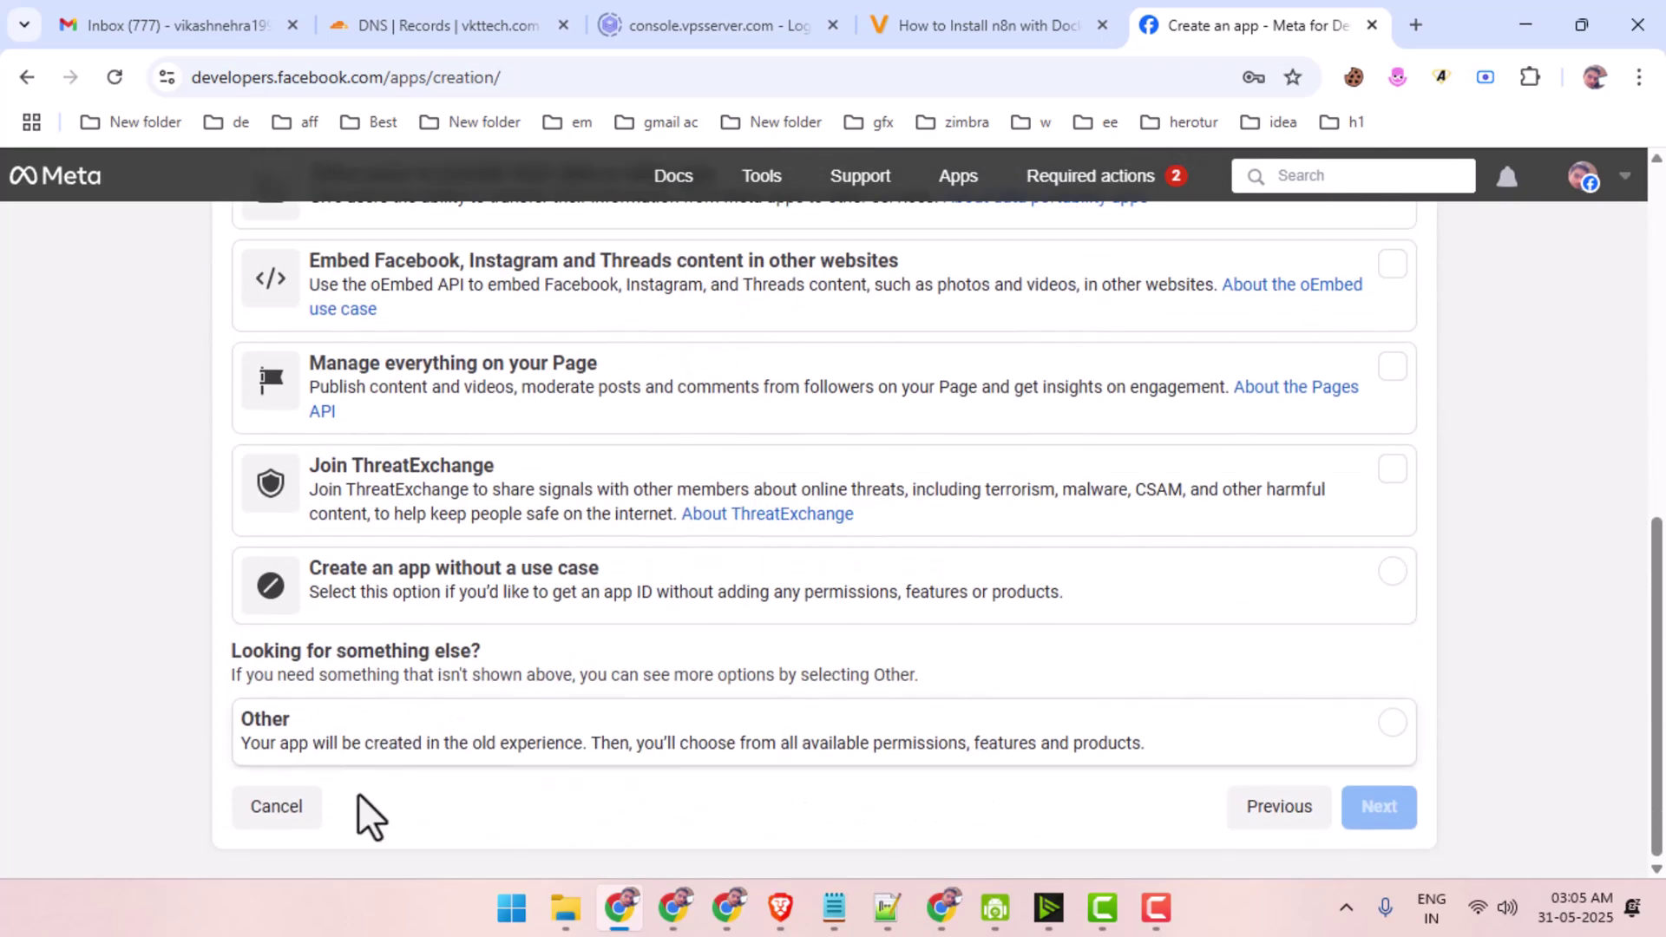
click(334, 745)
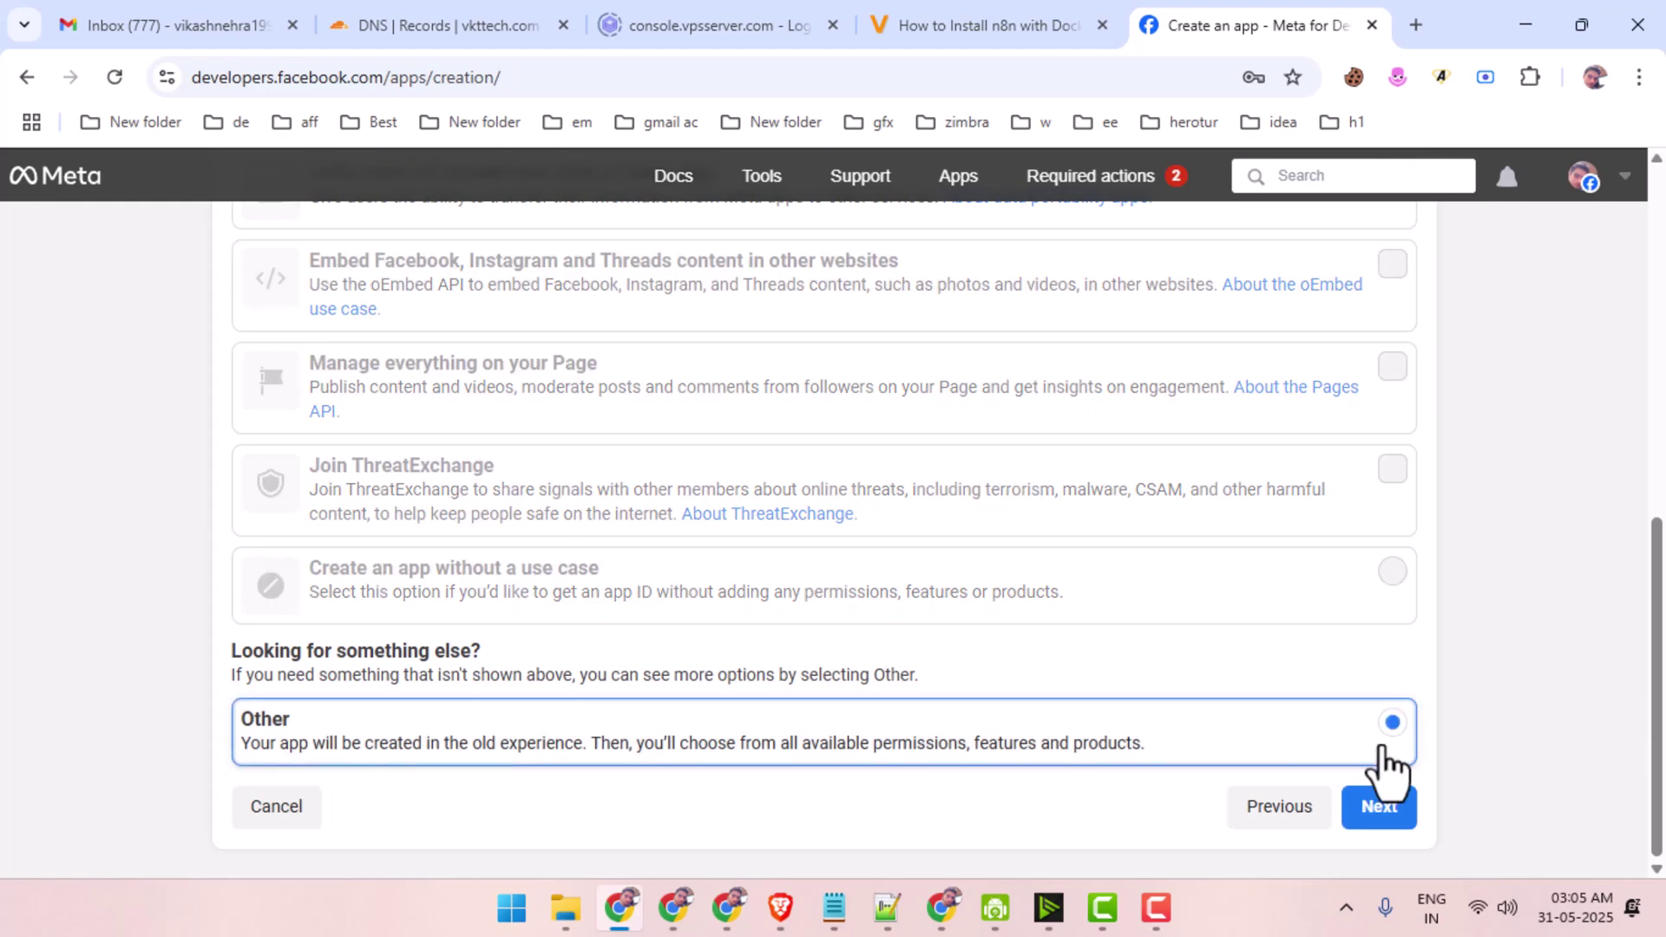
click(1388, 816)
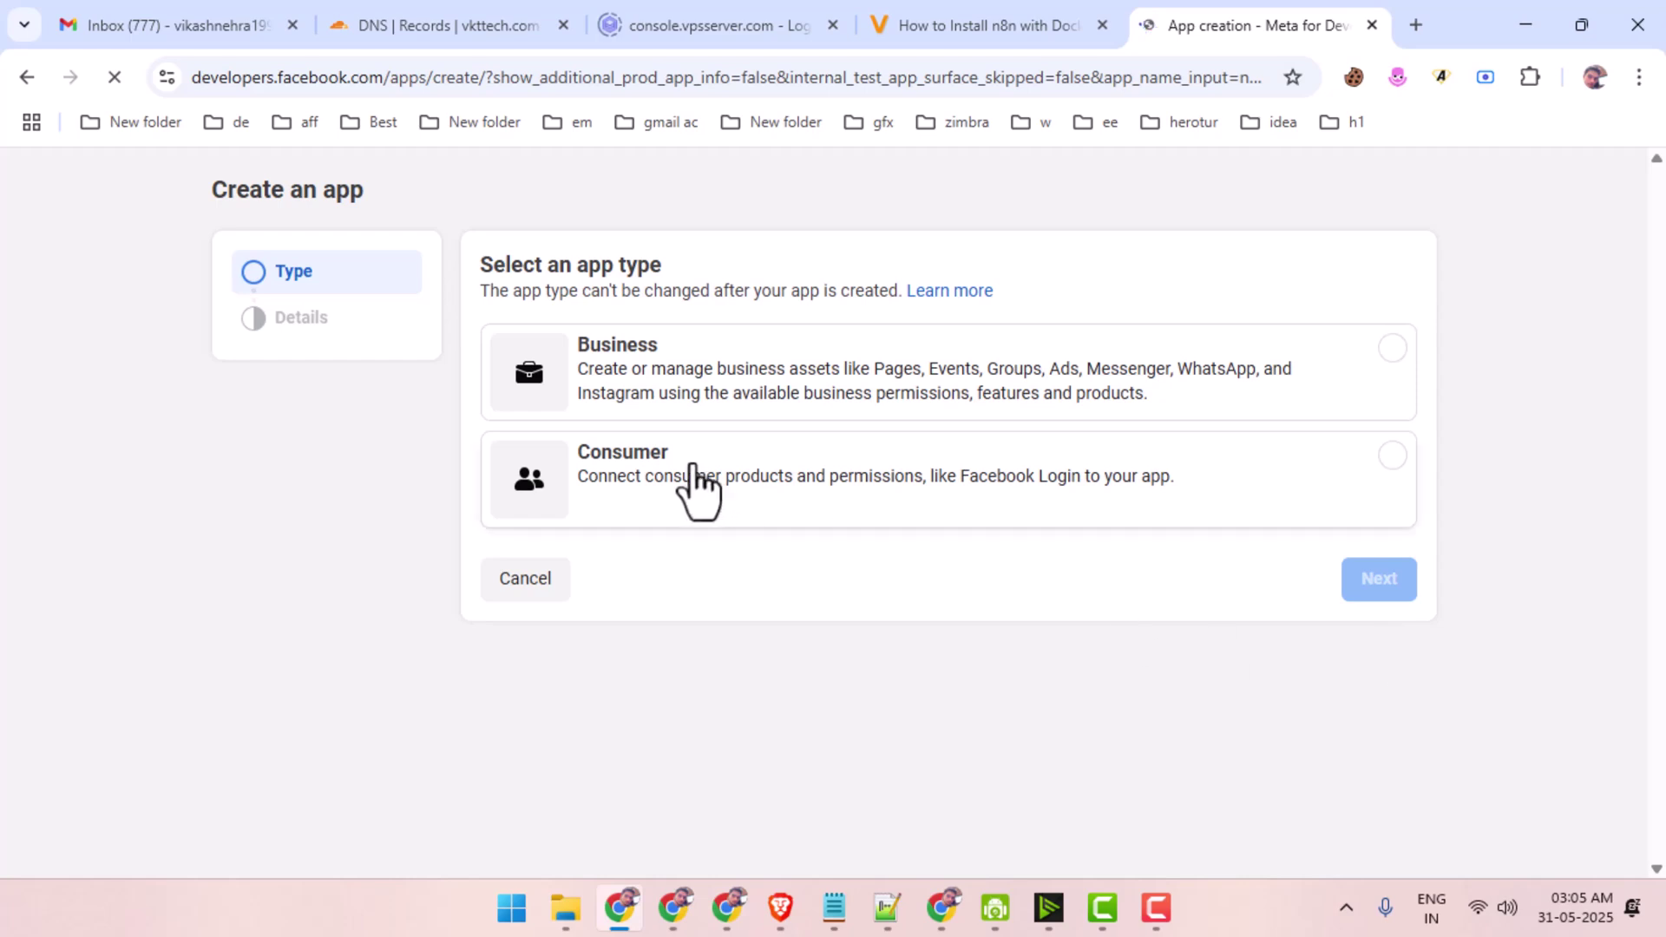
Set the app type to Business and connect the VktTech business portfolio in the app details.
click(831, 373)
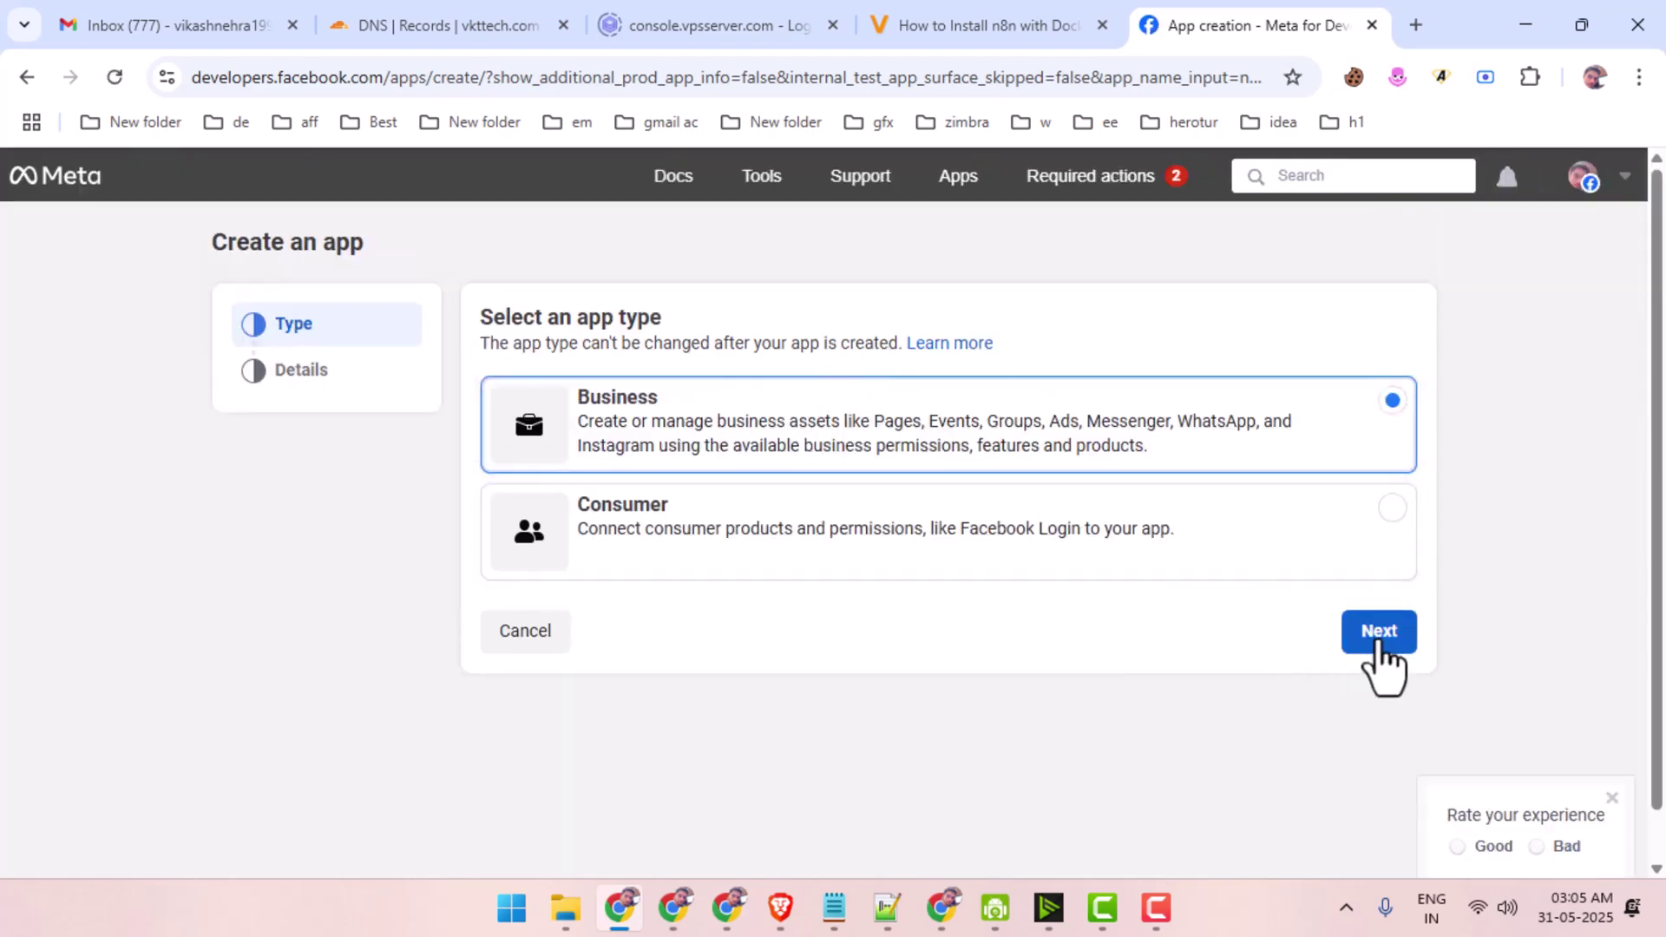
click(1379, 643)
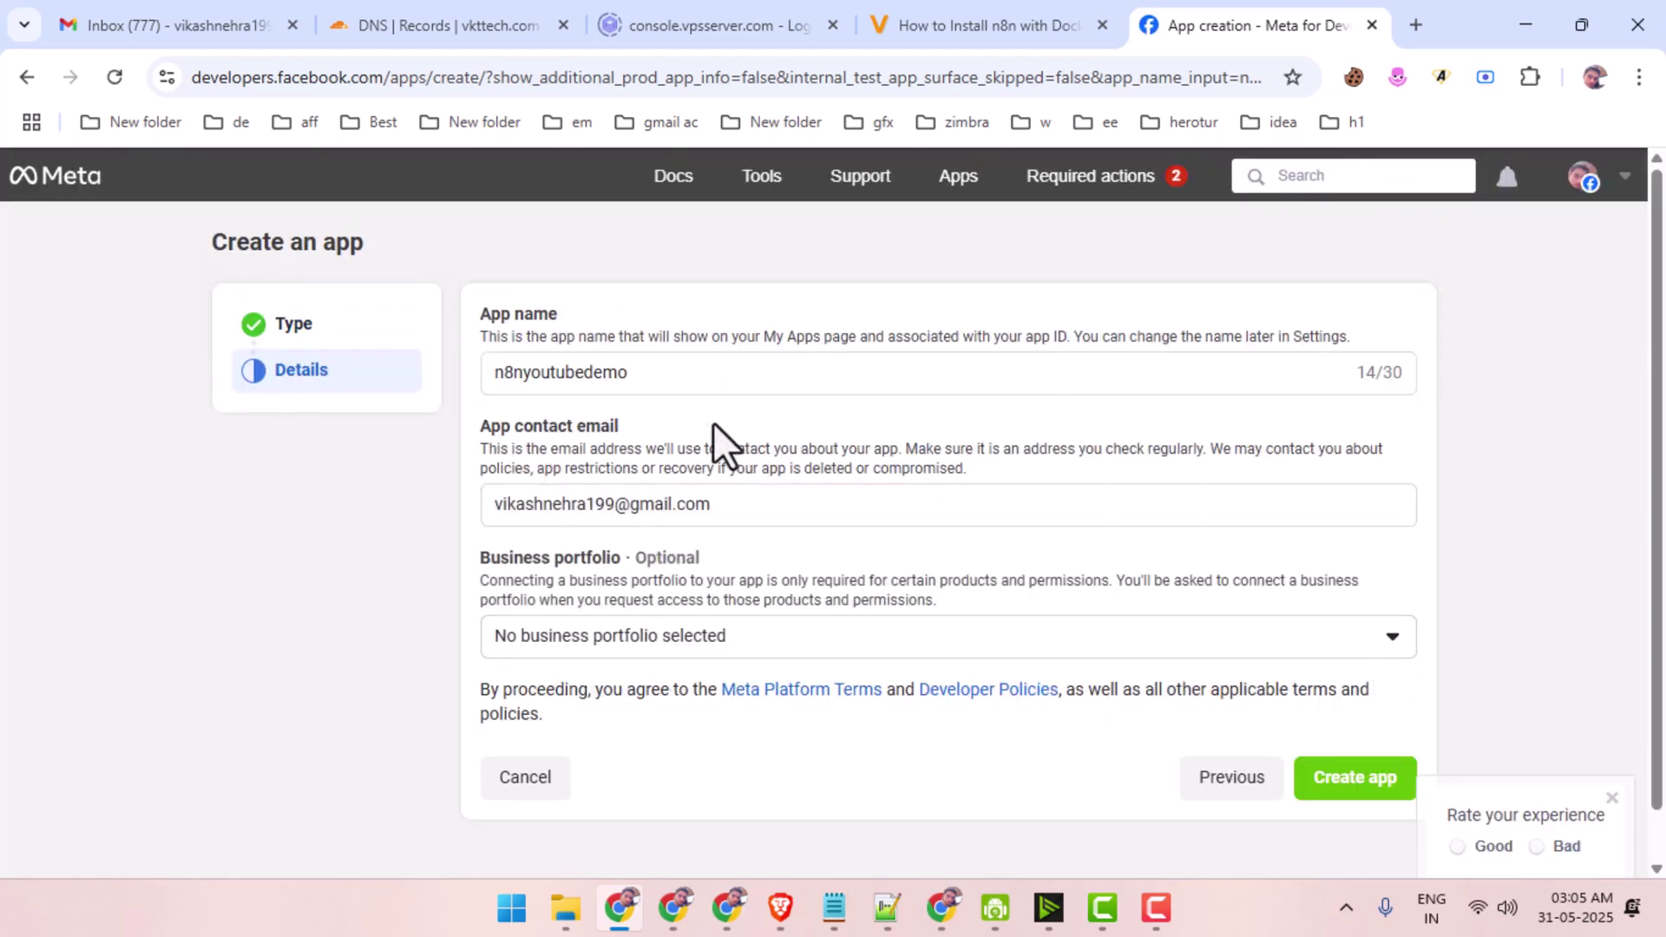
click(725, 642)
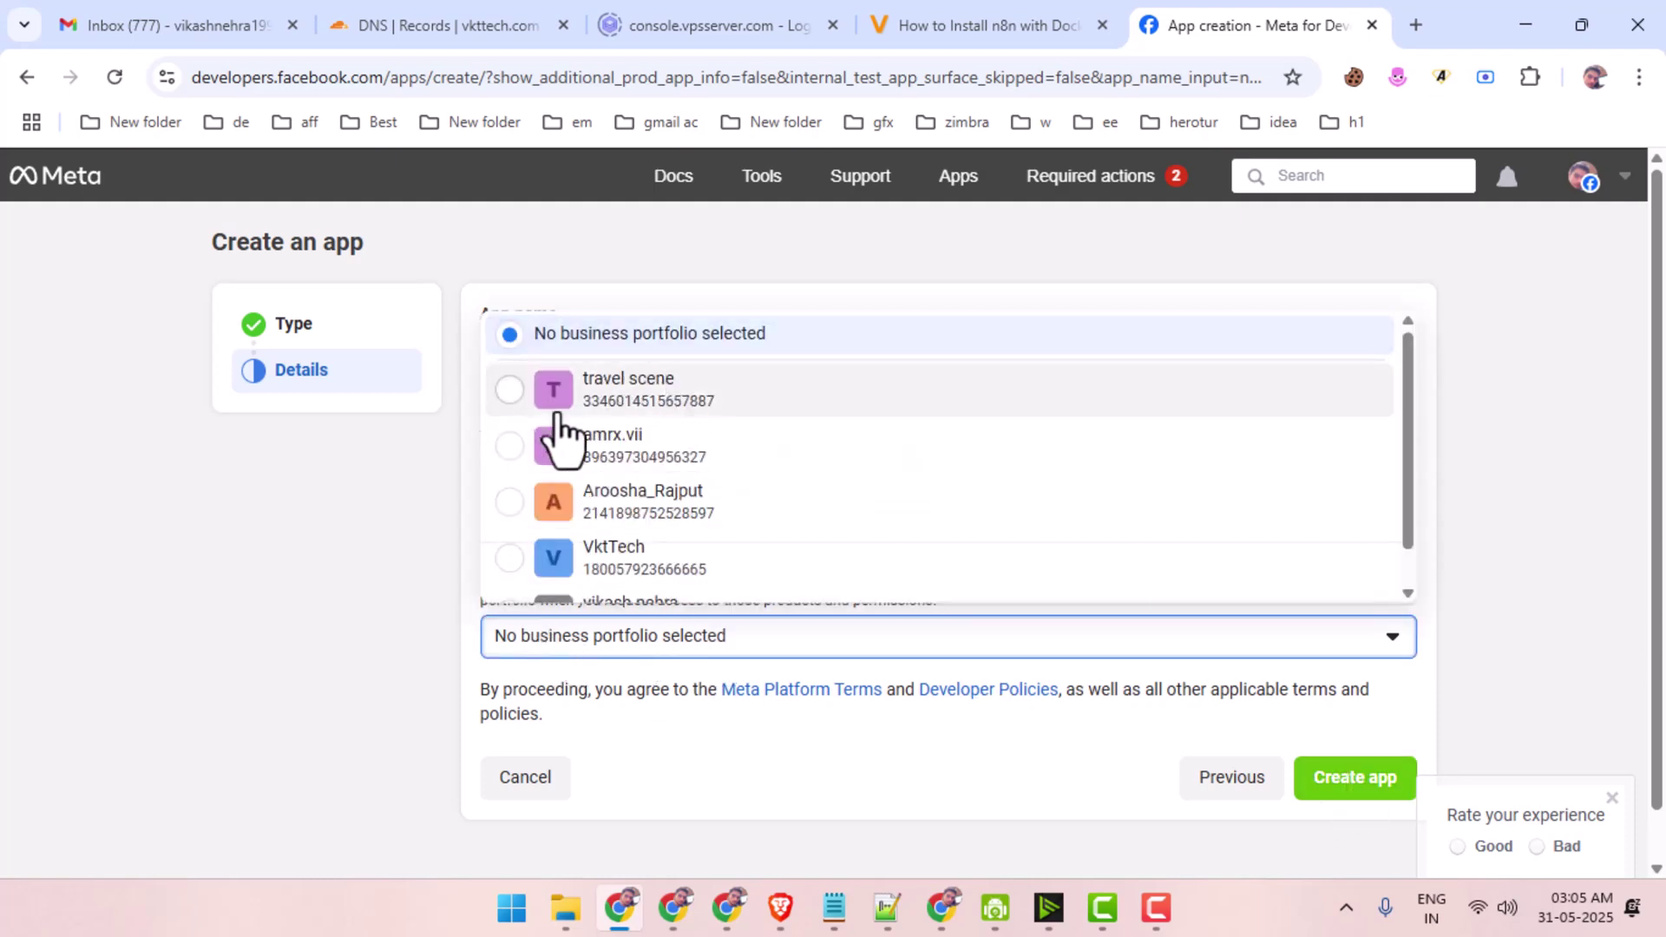
scroll(589, 485, down, 1)
click(492, 525)
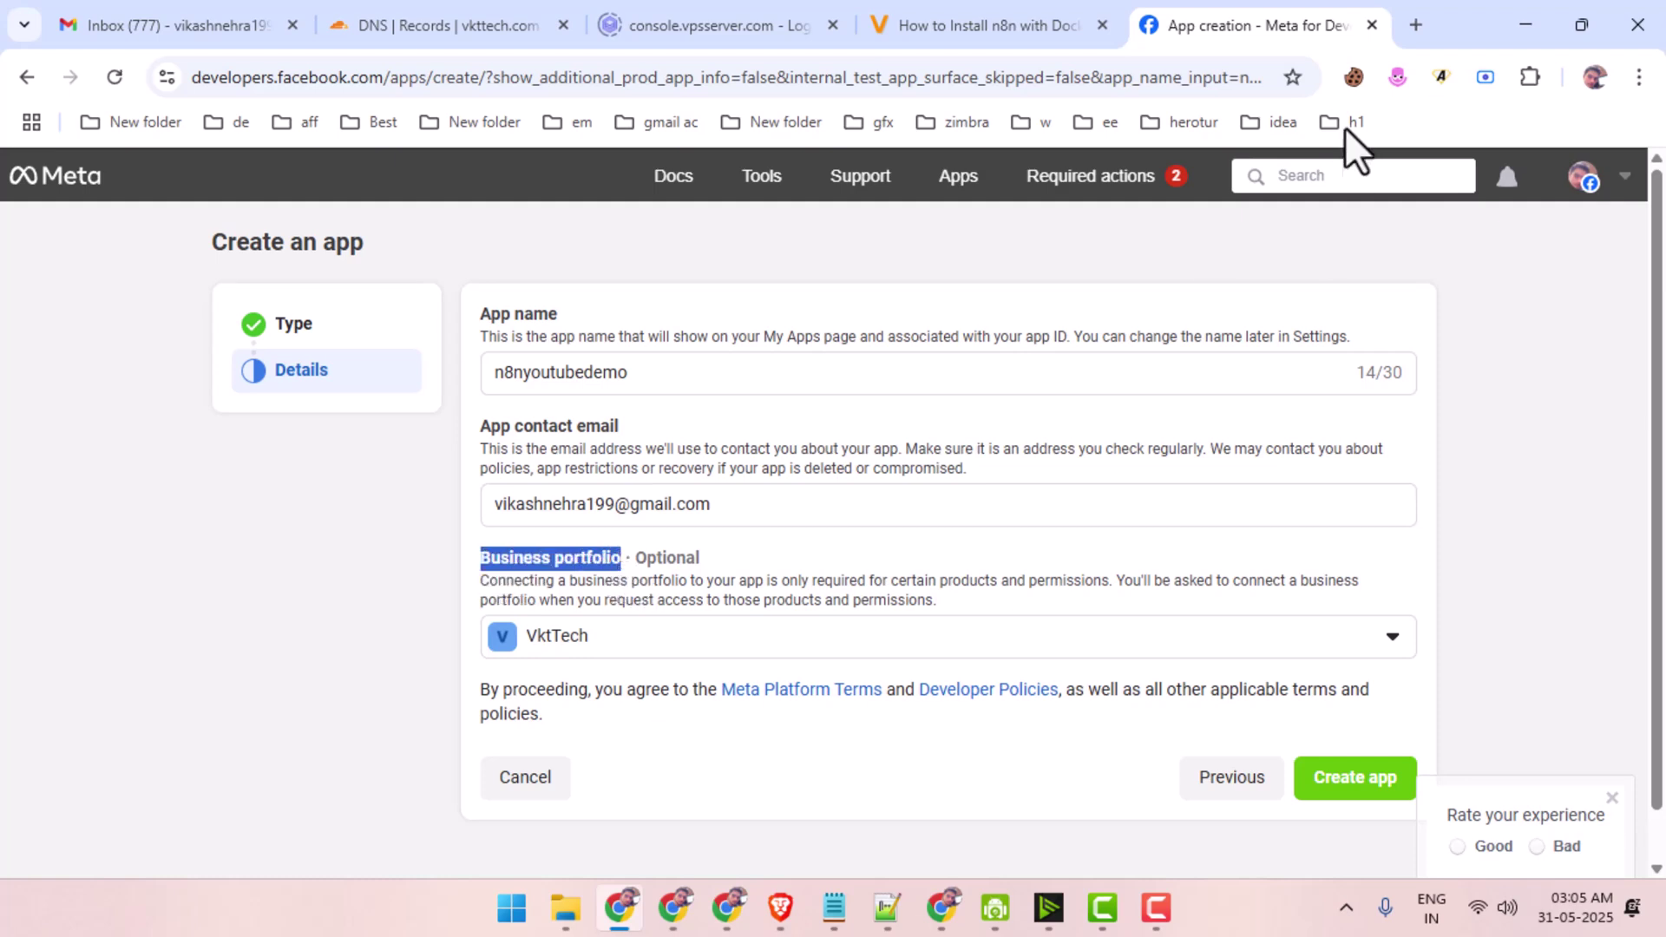
Search Google for "fb Business portfolio" in a new tab and open Meta Business Suite from the results.
click(1423, 21)
text(fb)
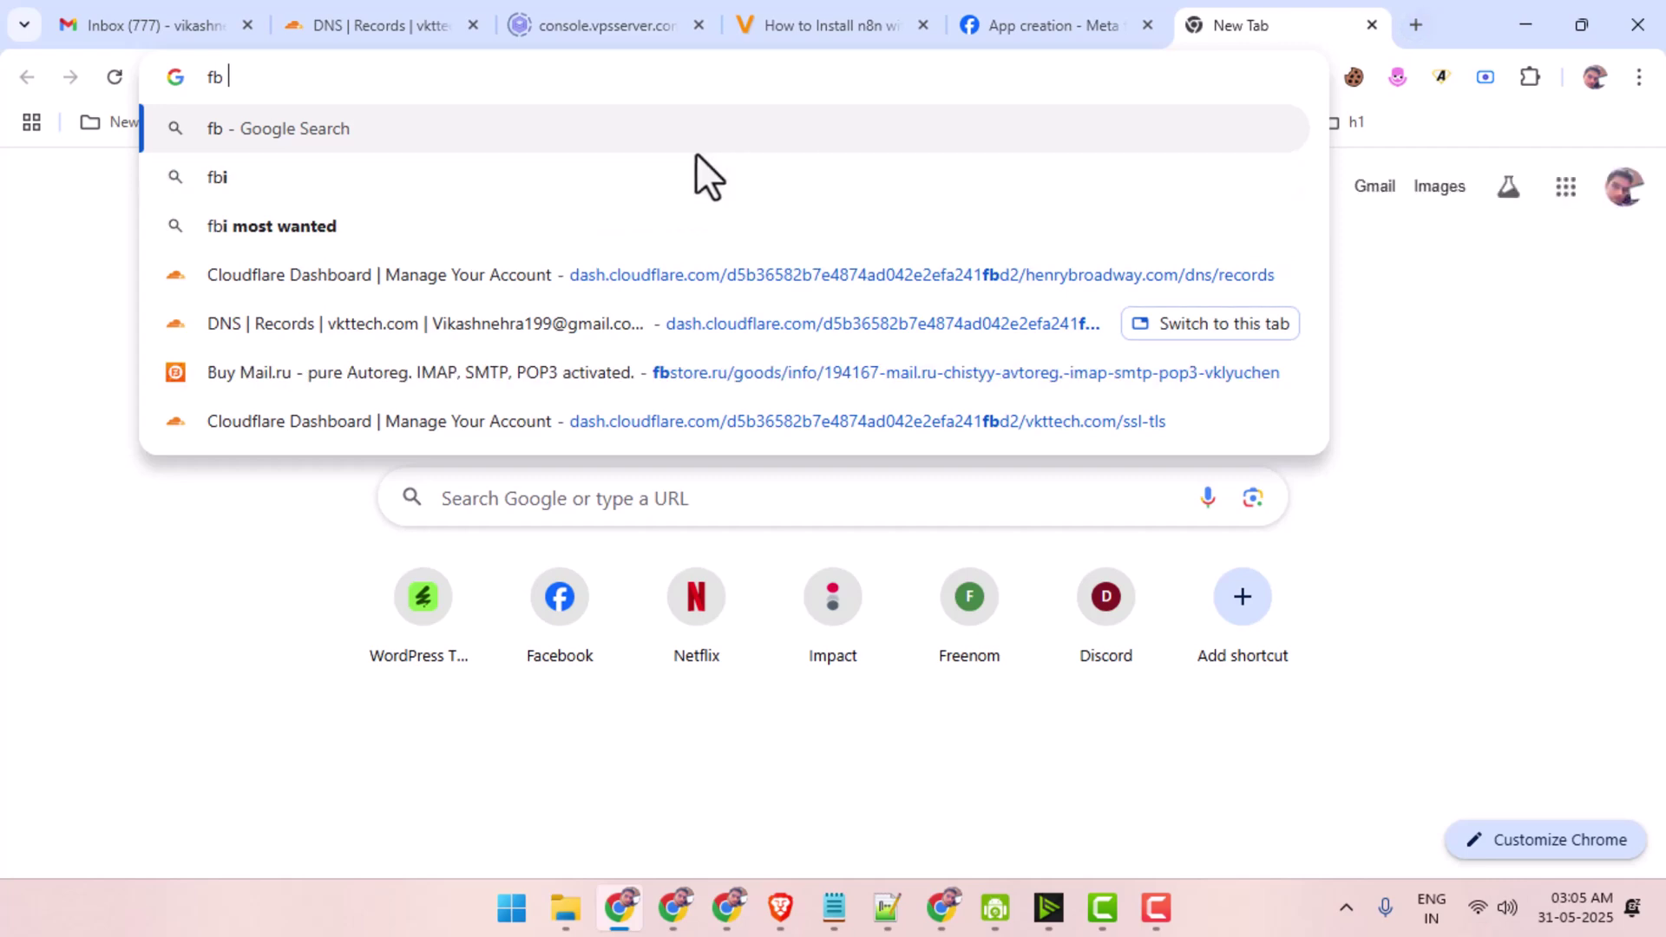
text(Business portfolio)
key(Return)
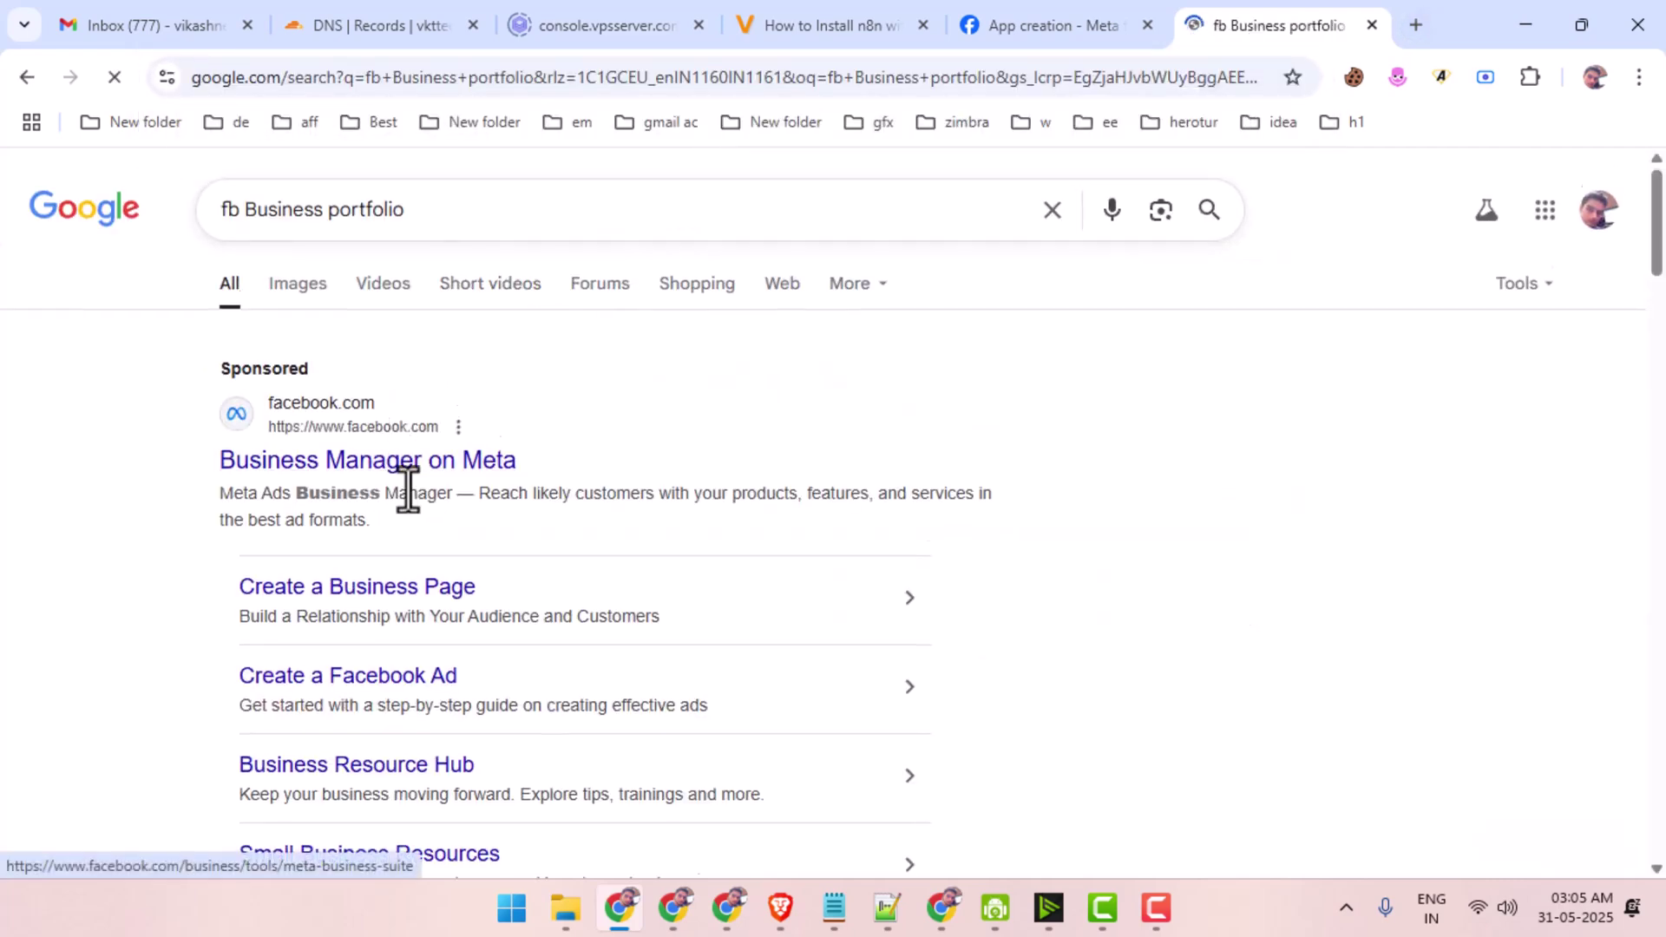
scroll(415, 512, down, 3)
scroll(433, 590, down, 1)
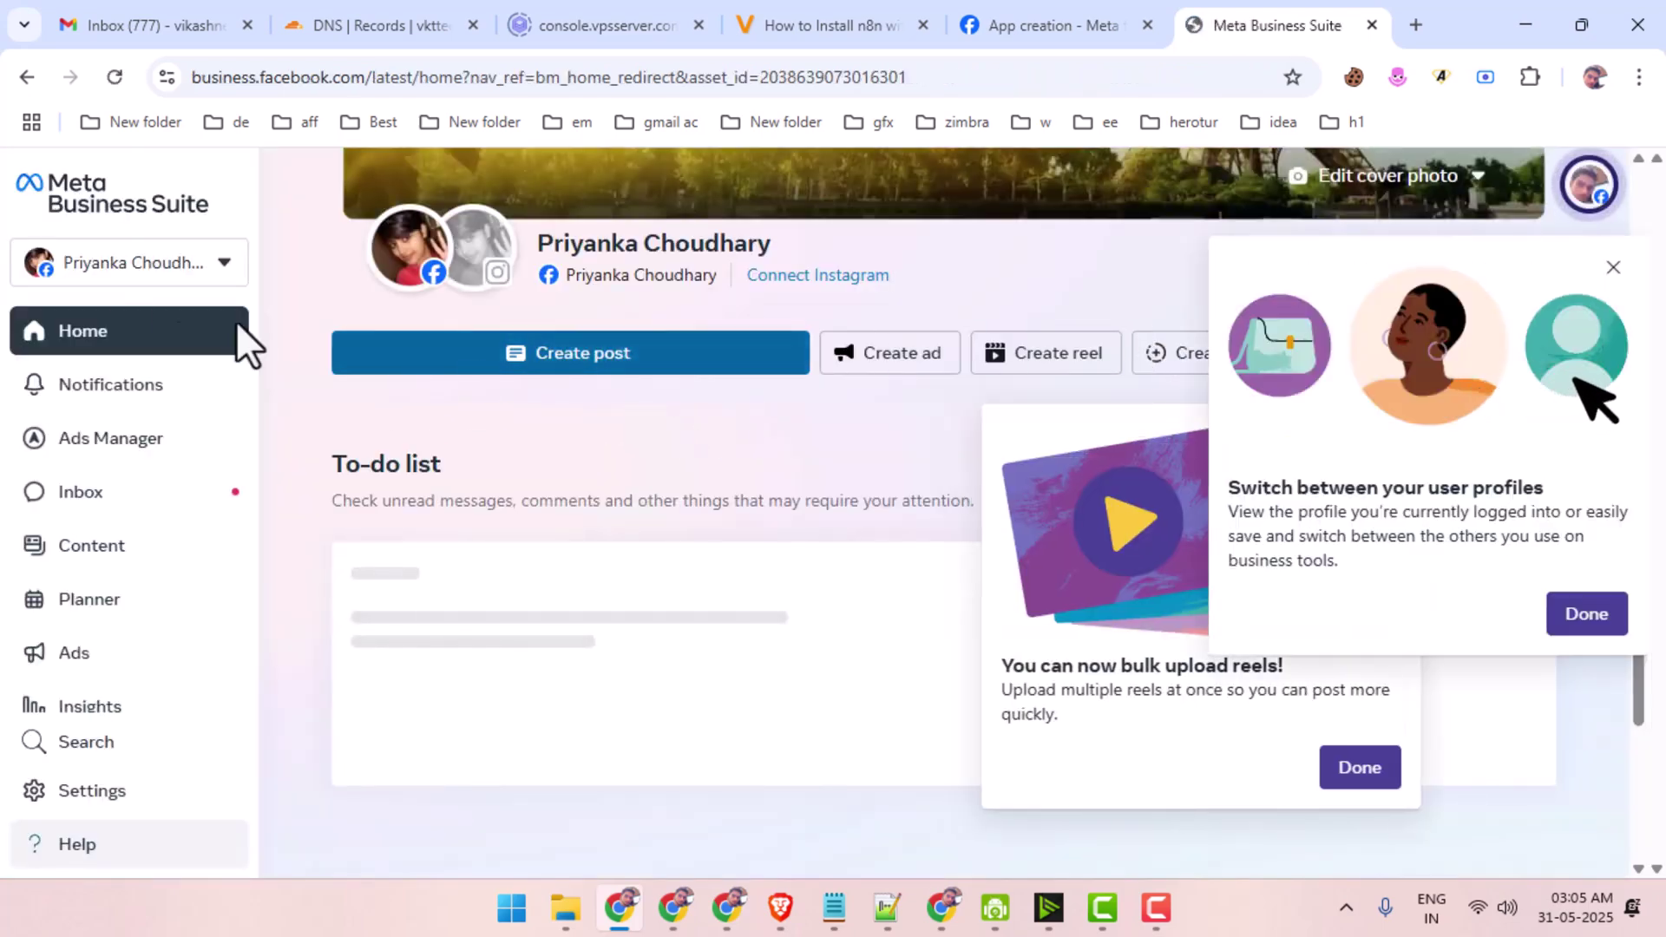
Check which fields the form for creating a business portfolio requires, and close Meta Business Suite without creating one.
click(143, 267)
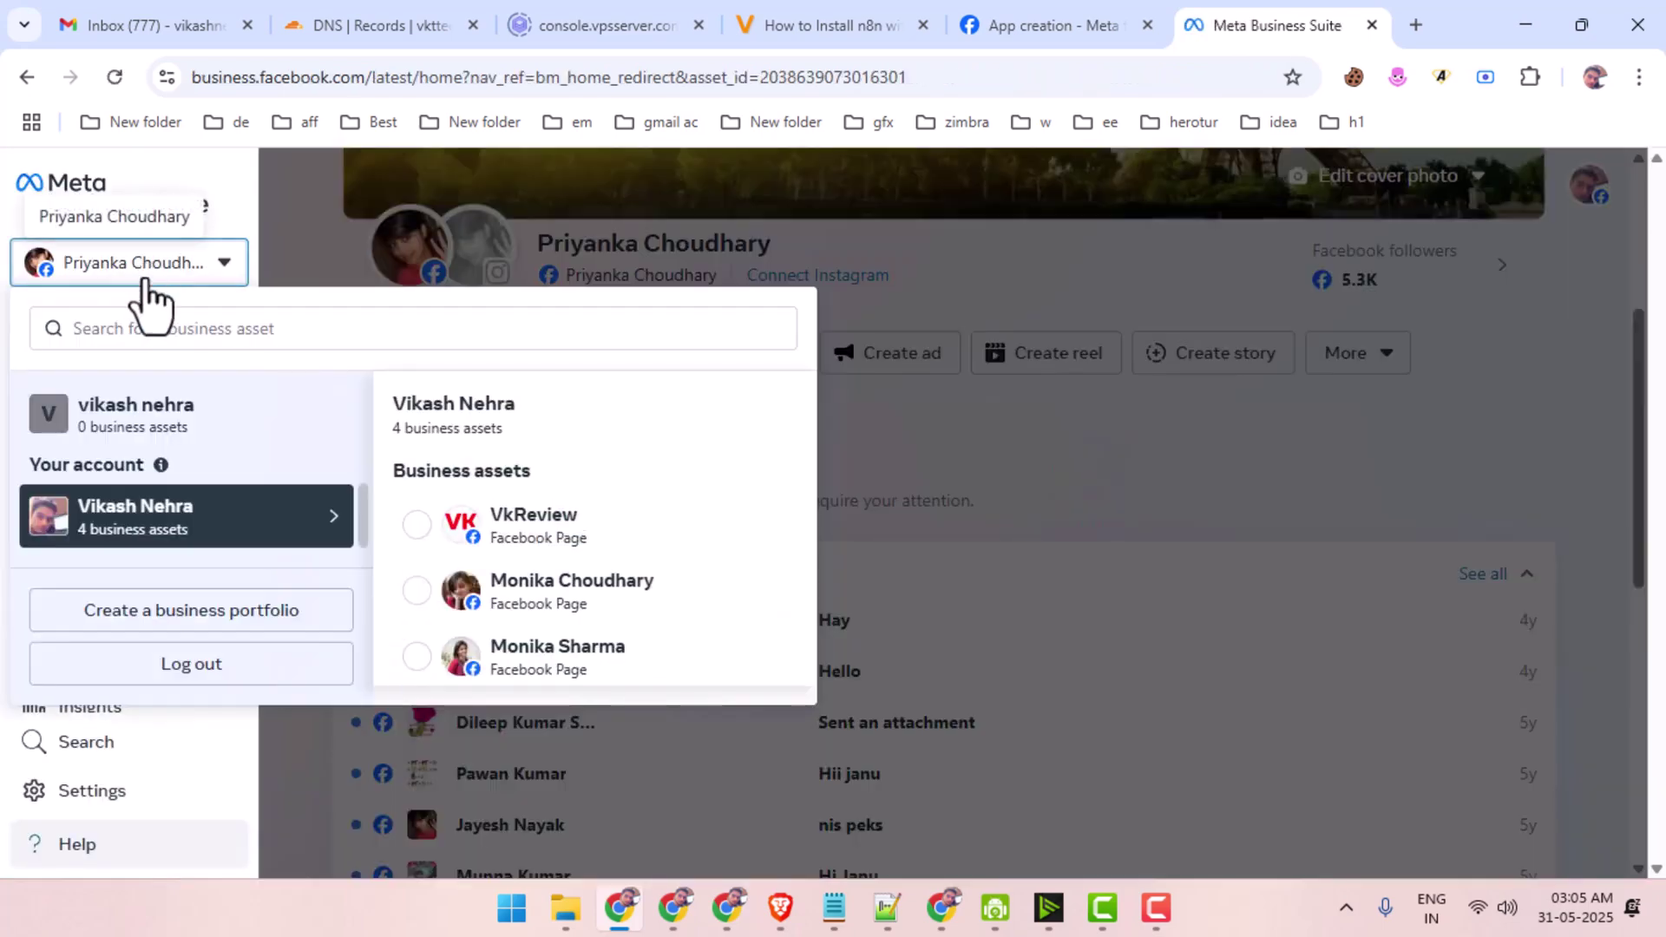
click(198, 611)
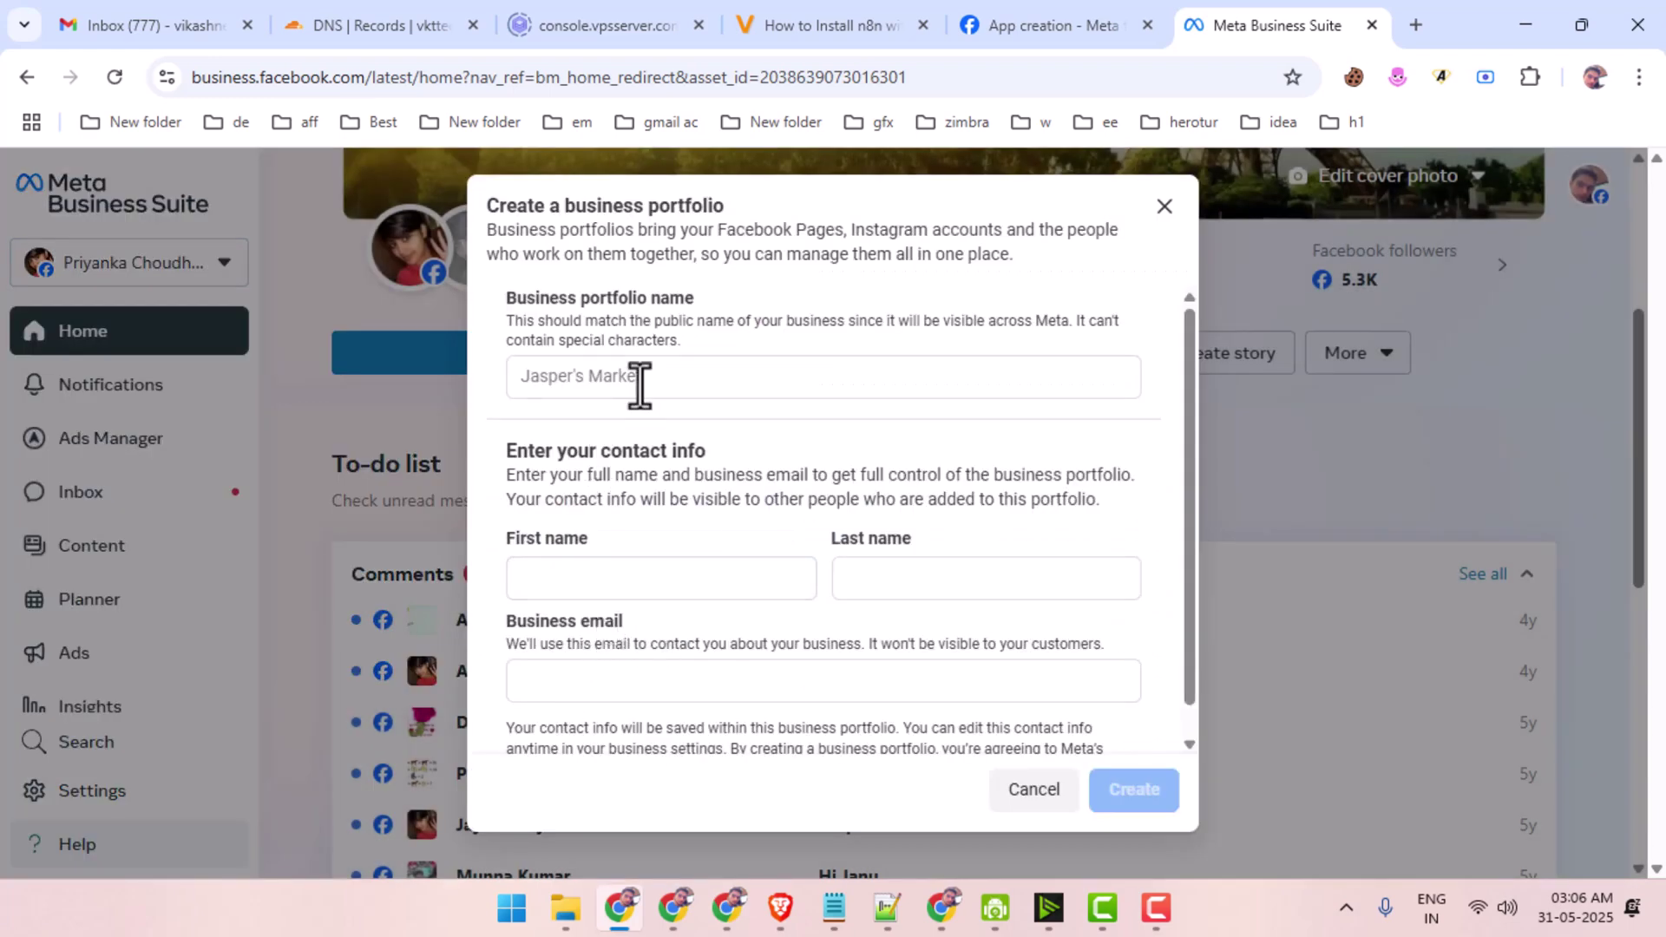
scroll(640, 382, down, 1)
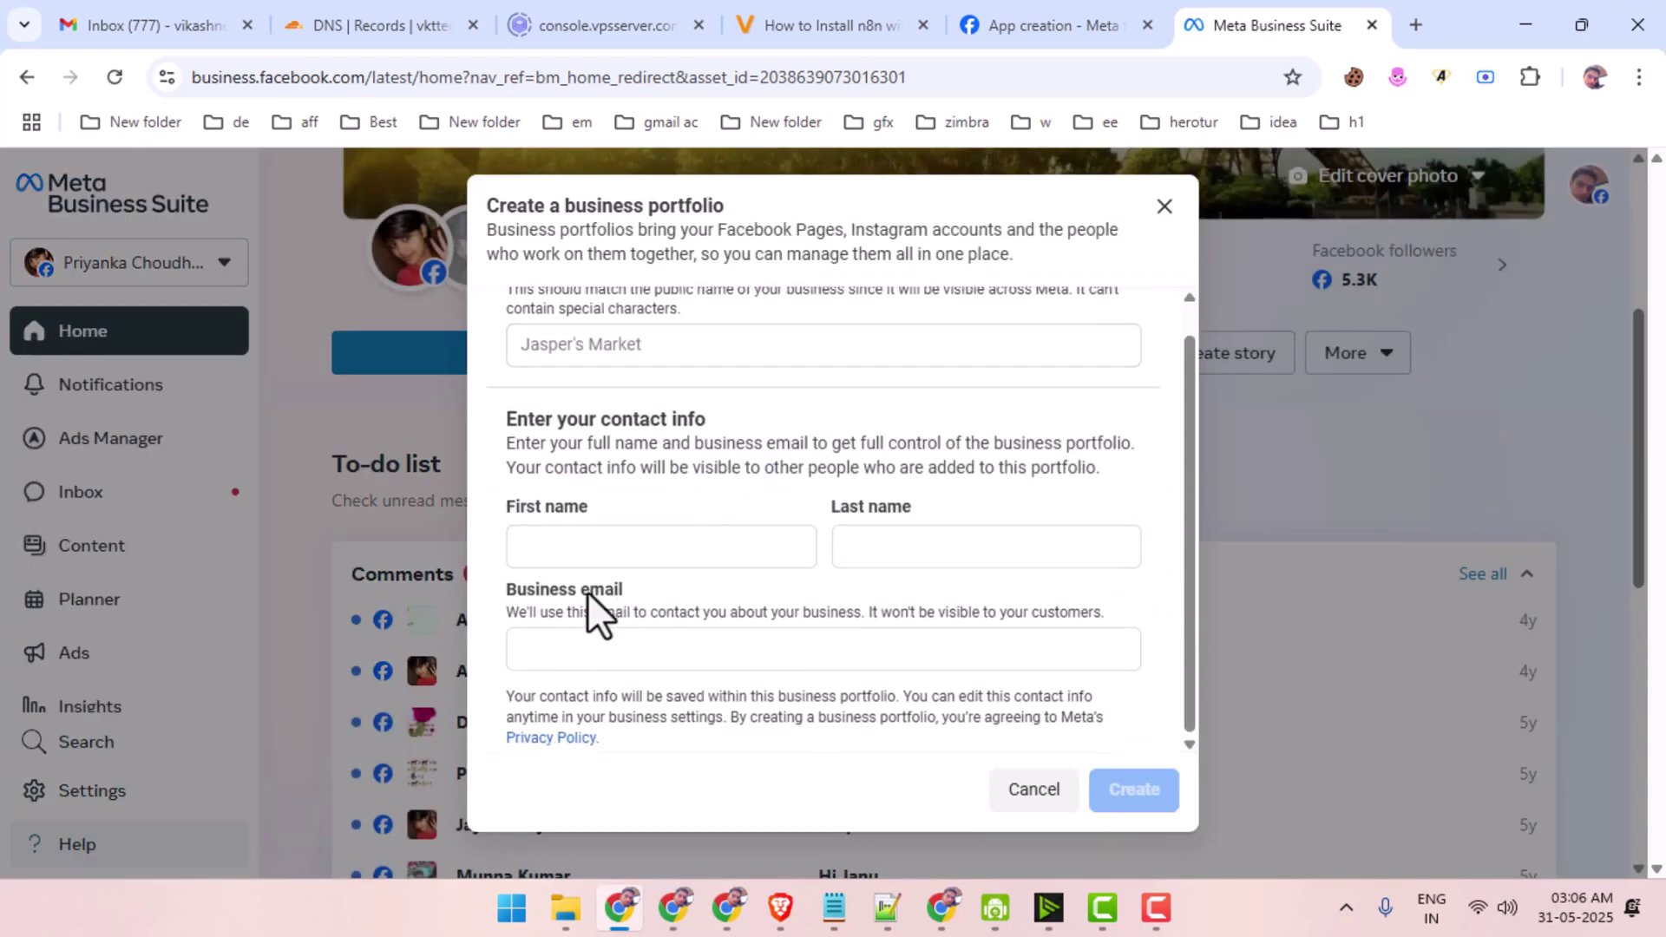
click(1373, 25)
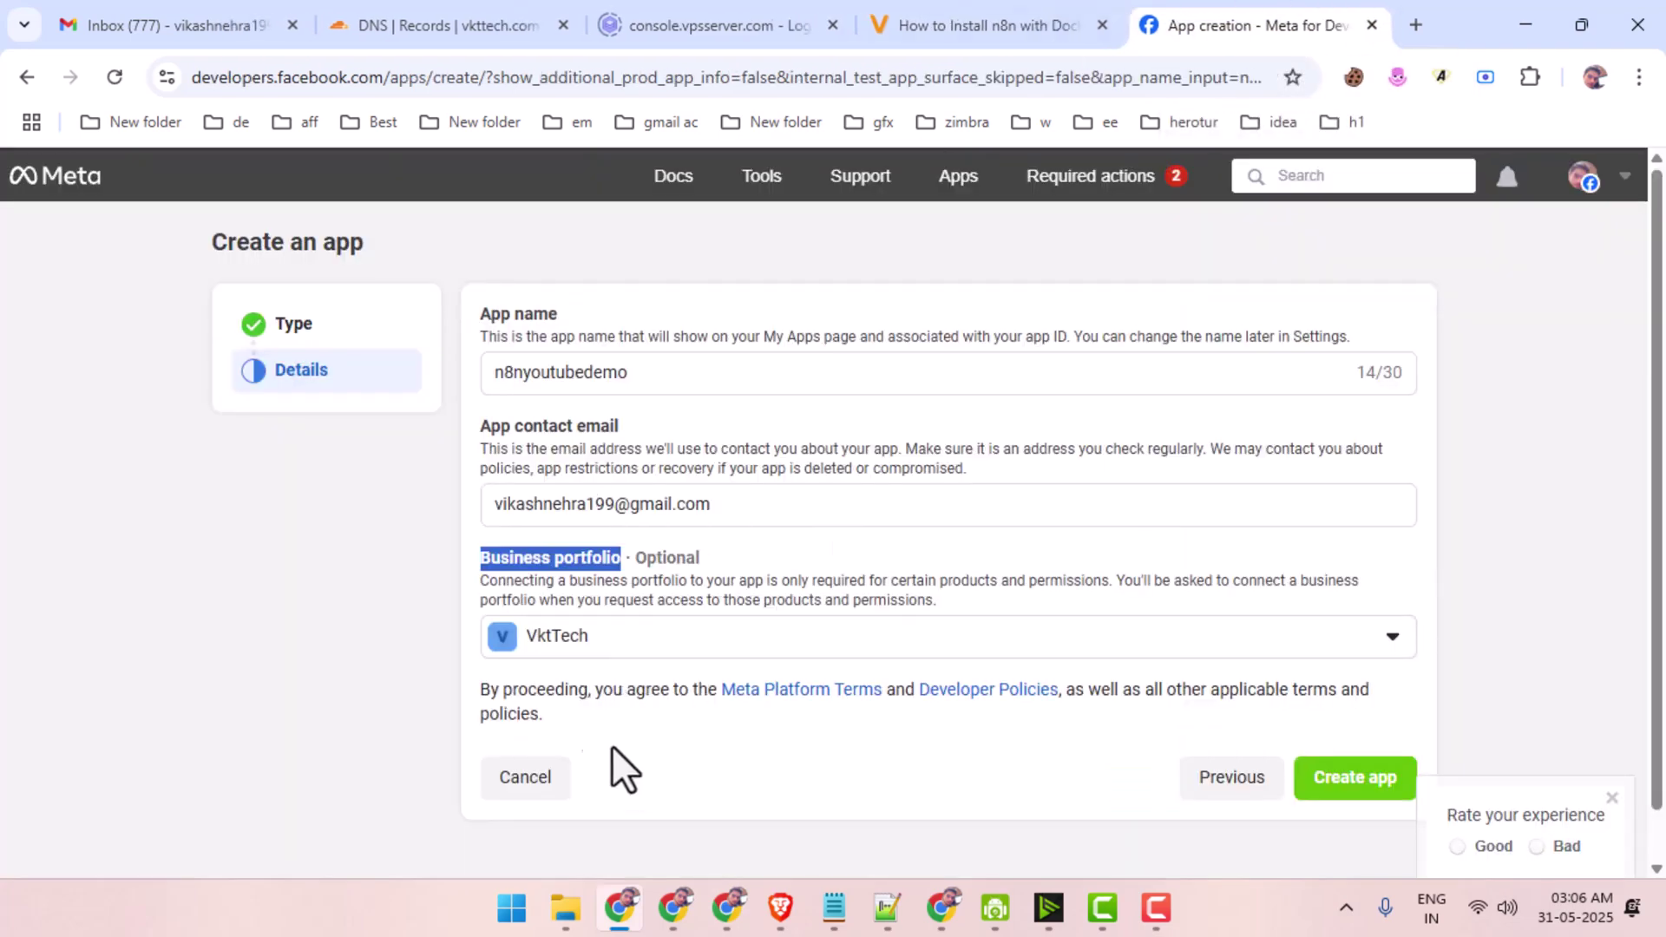
Create the app, confirming with the account password, and dismiss the browser's offer to save the password.
click(1344, 785)
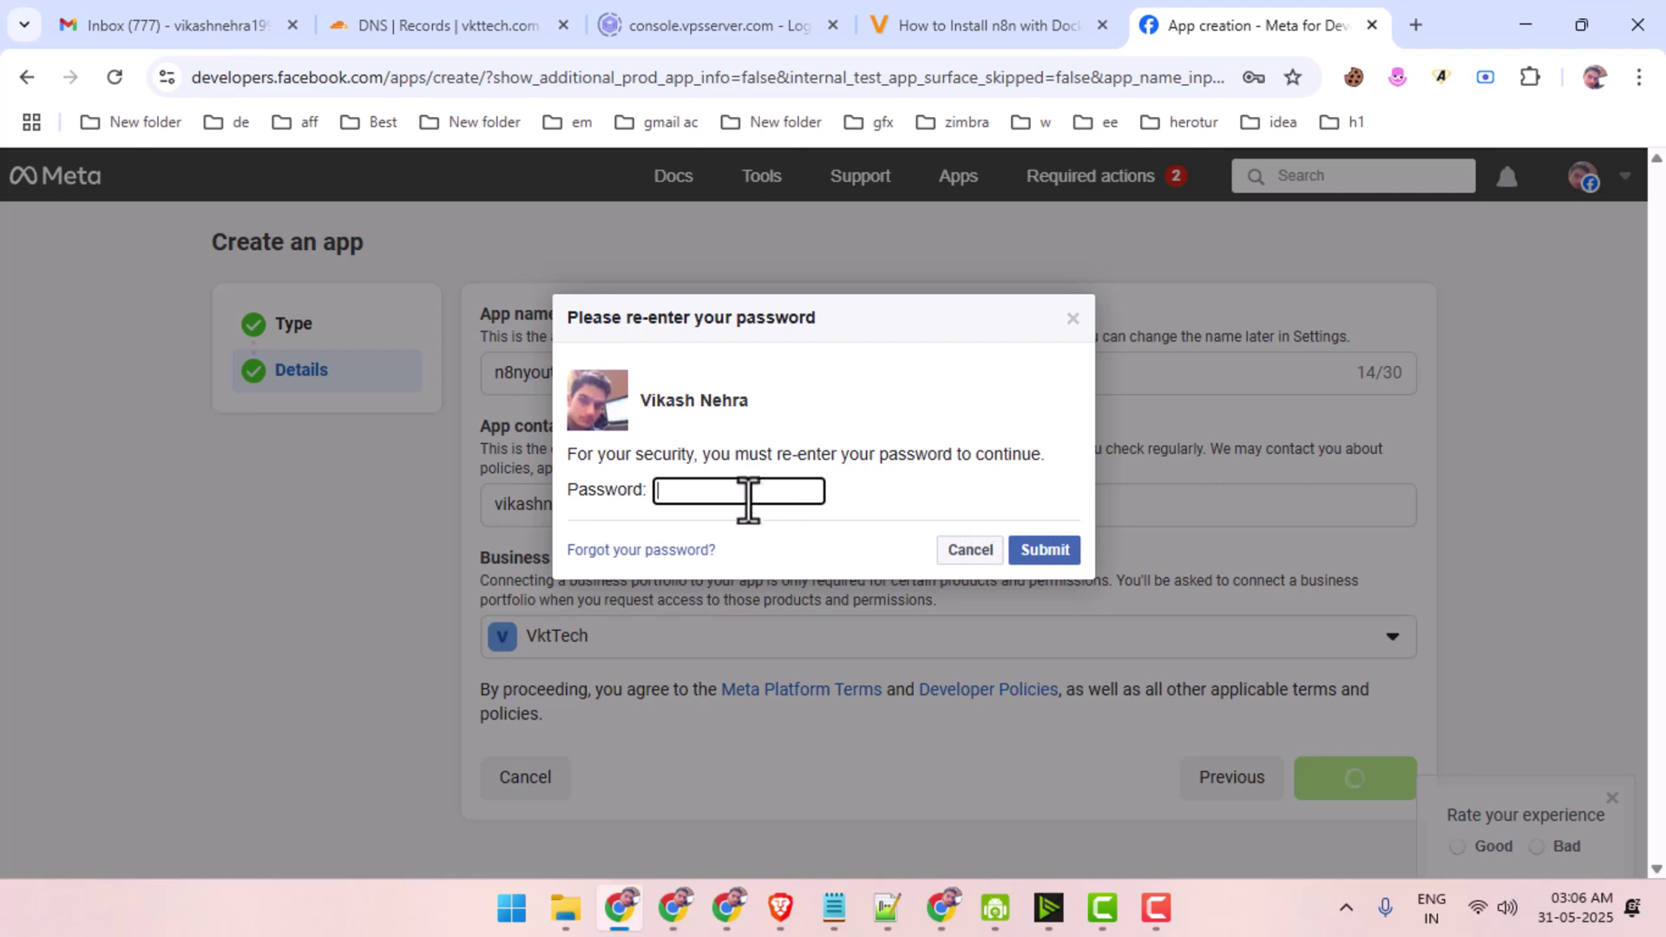
click(748, 500)
click(810, 546)
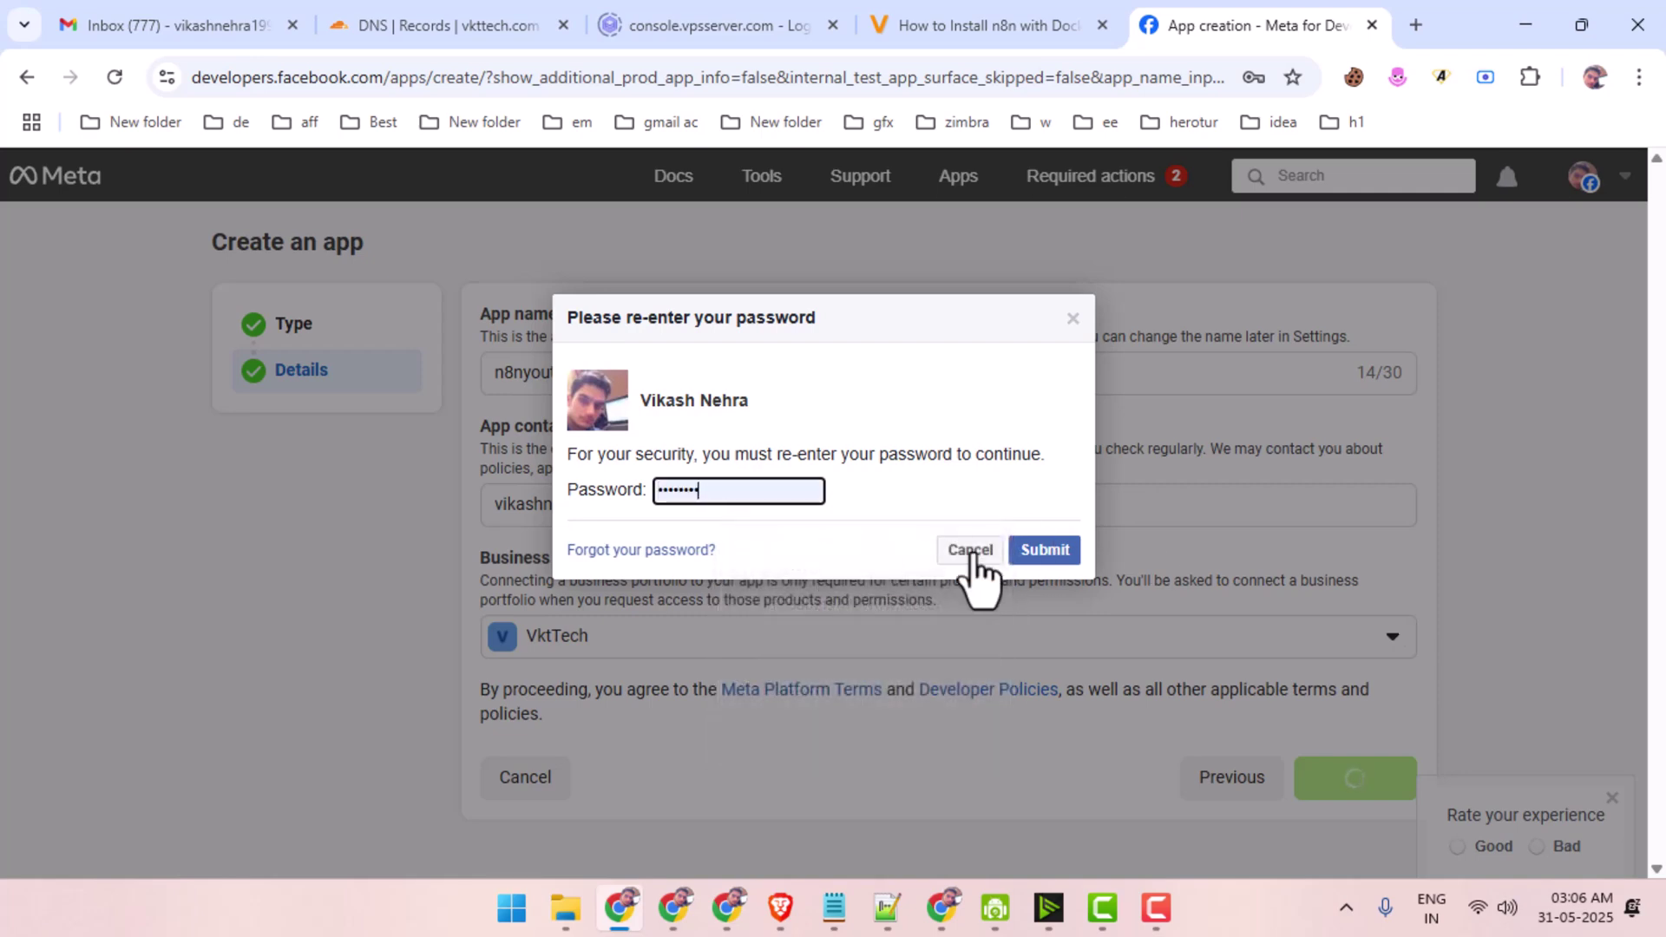
click(1060, 559)
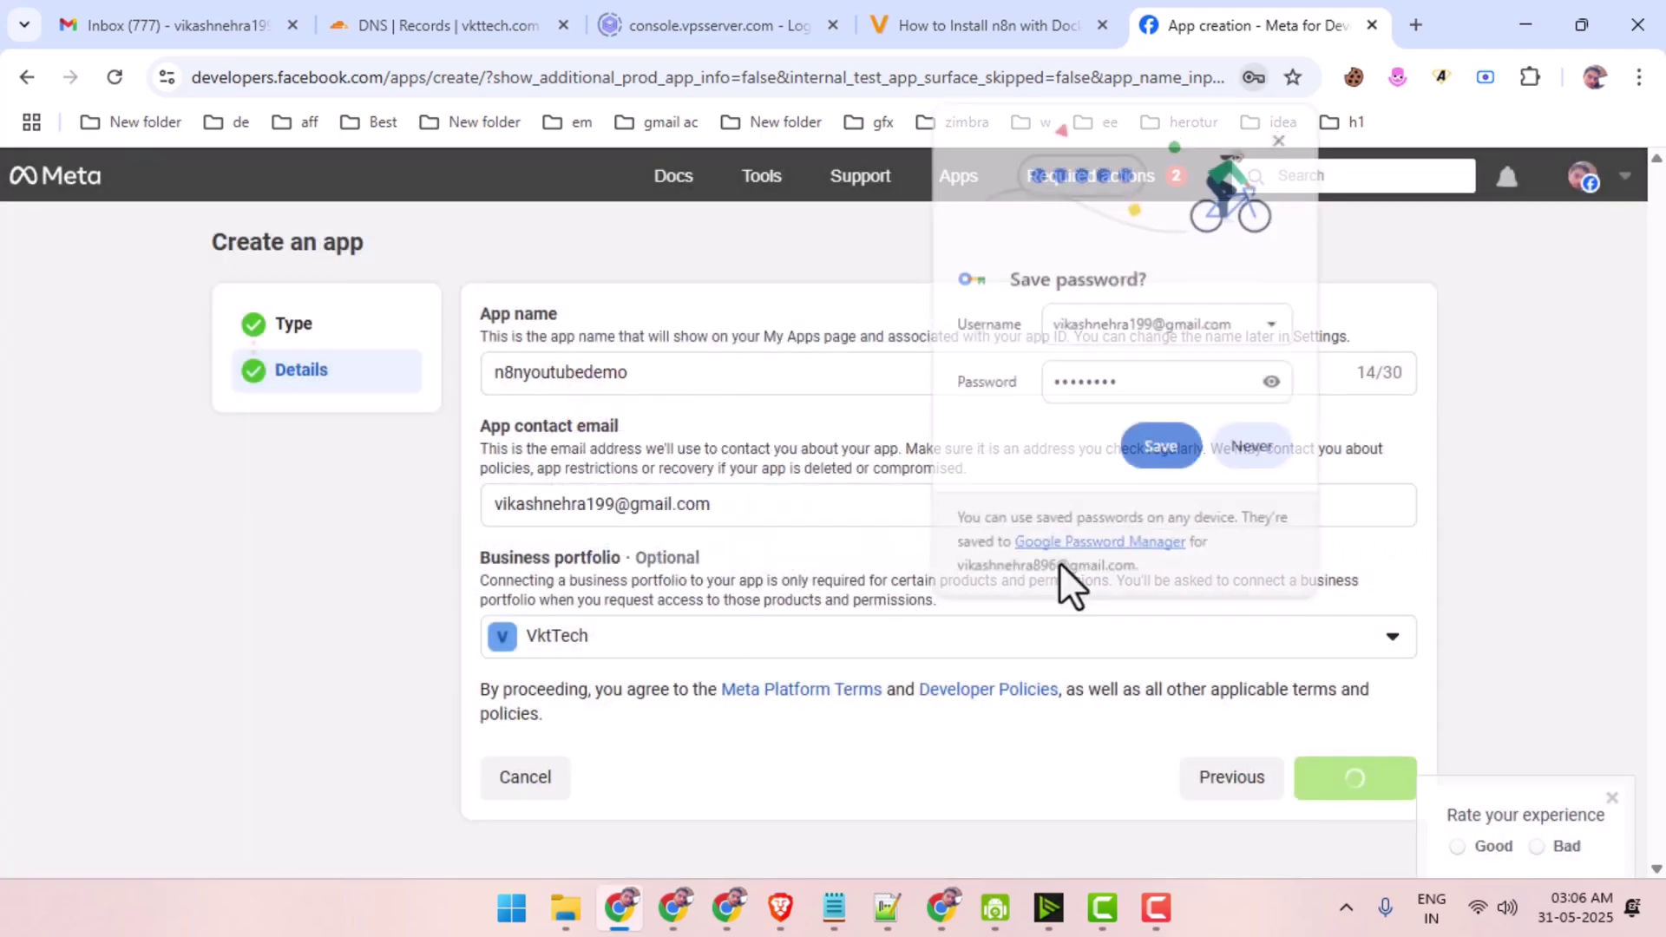
click(1278, 139)
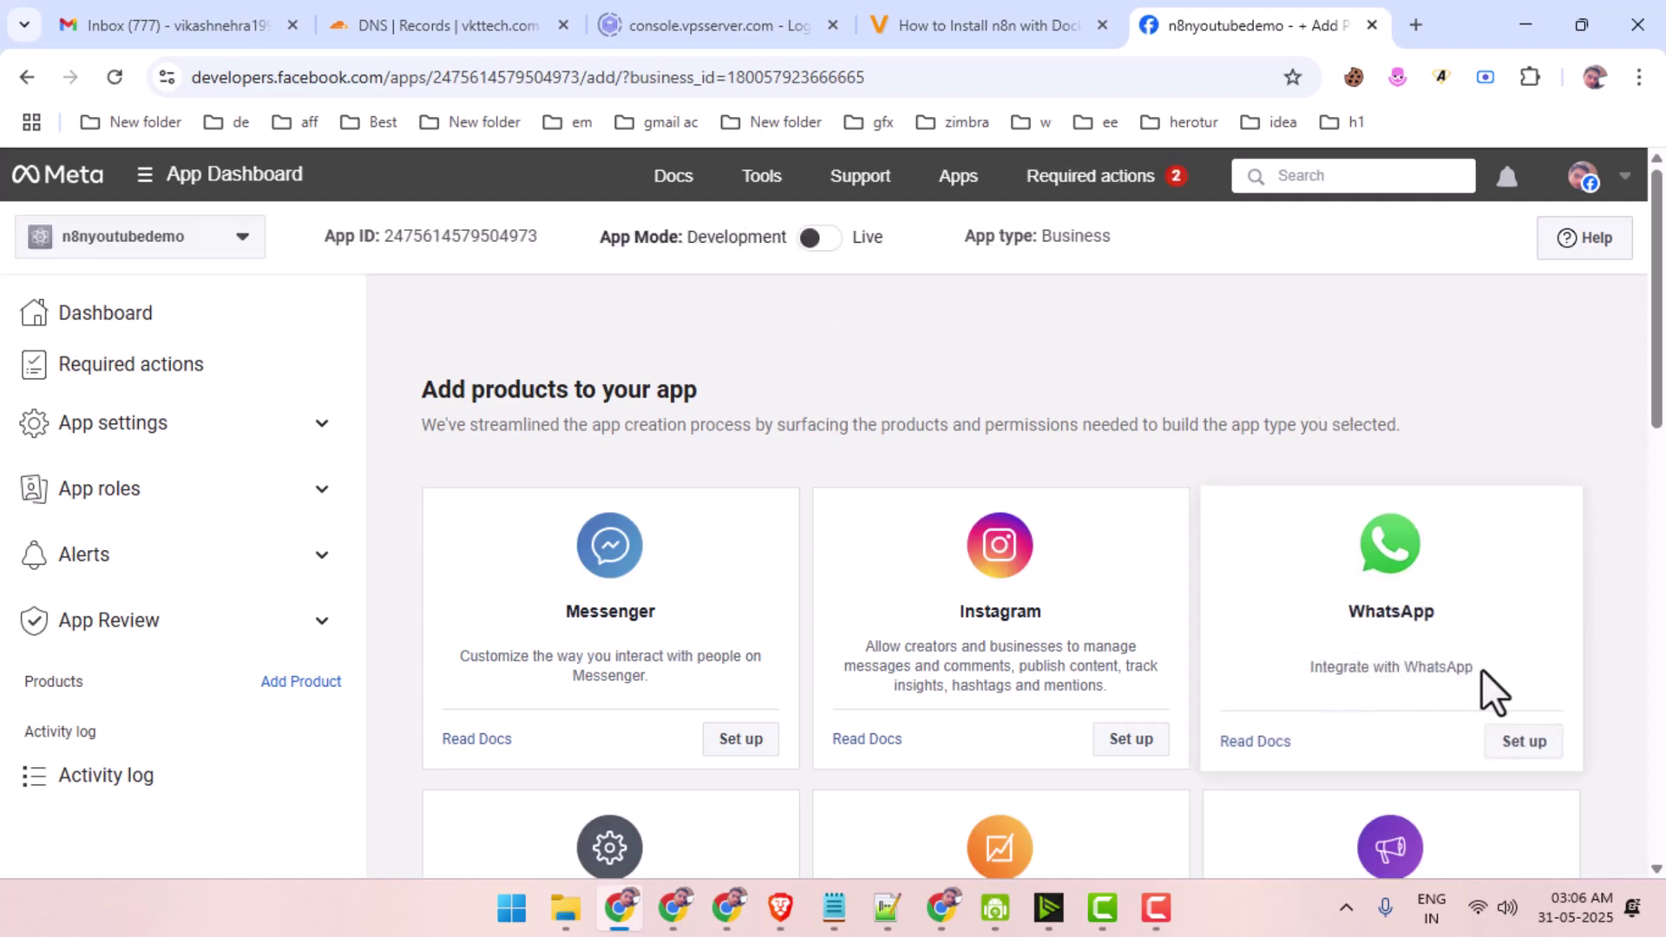
Add the WhatsApp product to the app and go to its API Setup page's phone number selection.
click(1524, 740)
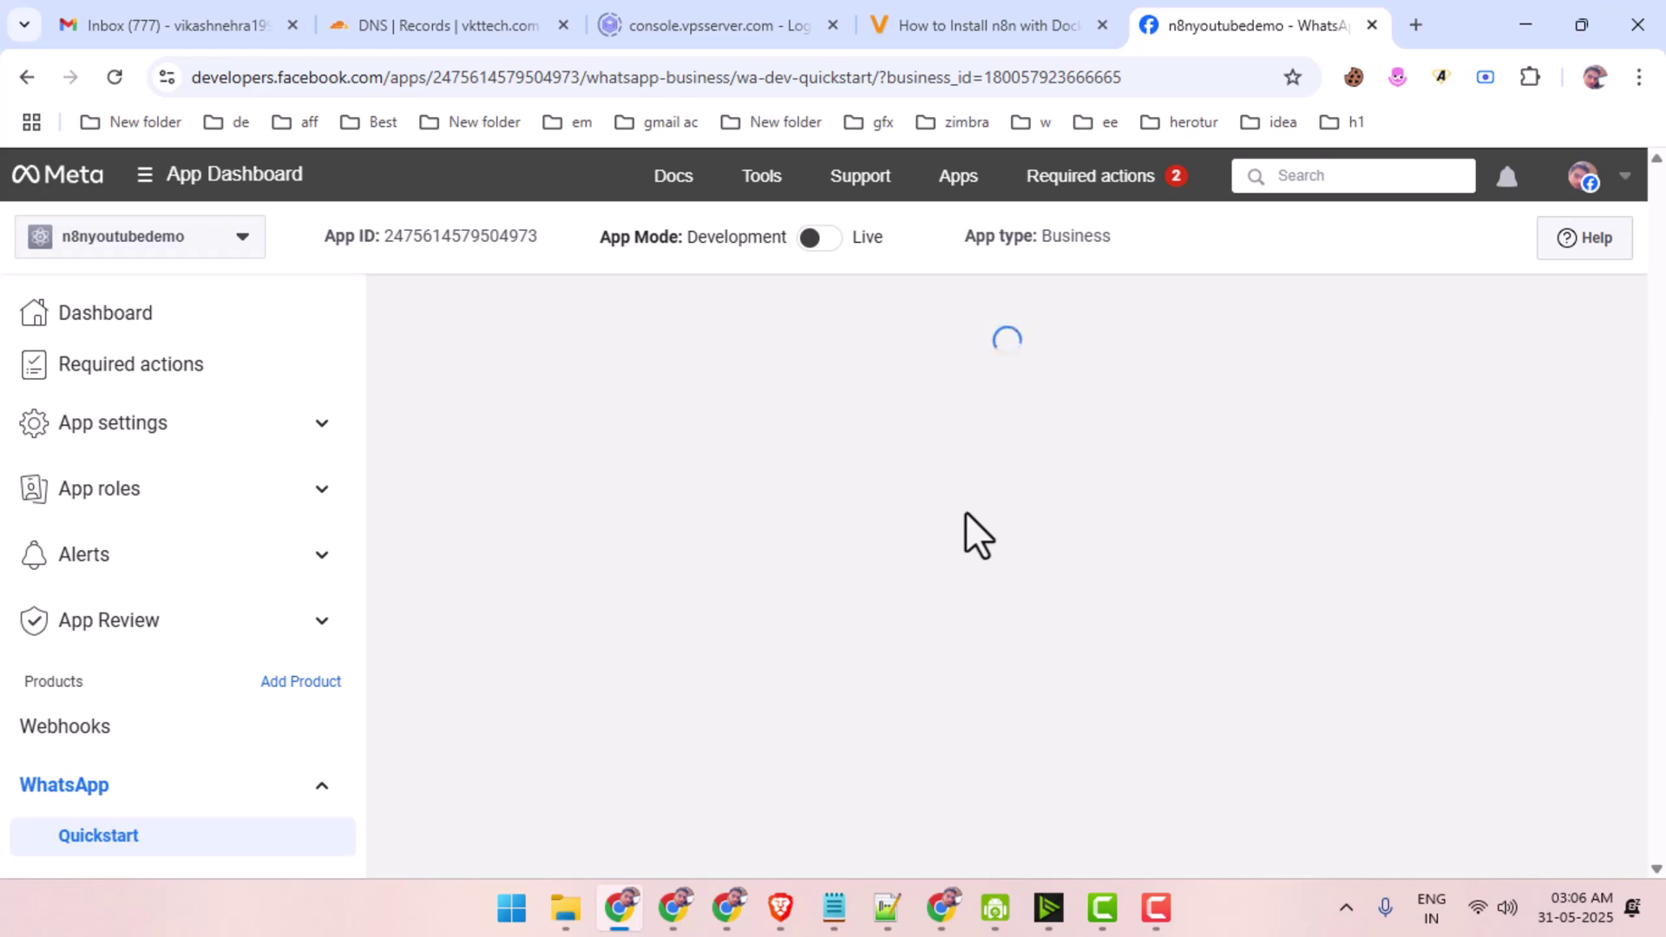
scroll(980, 720, down, 3)
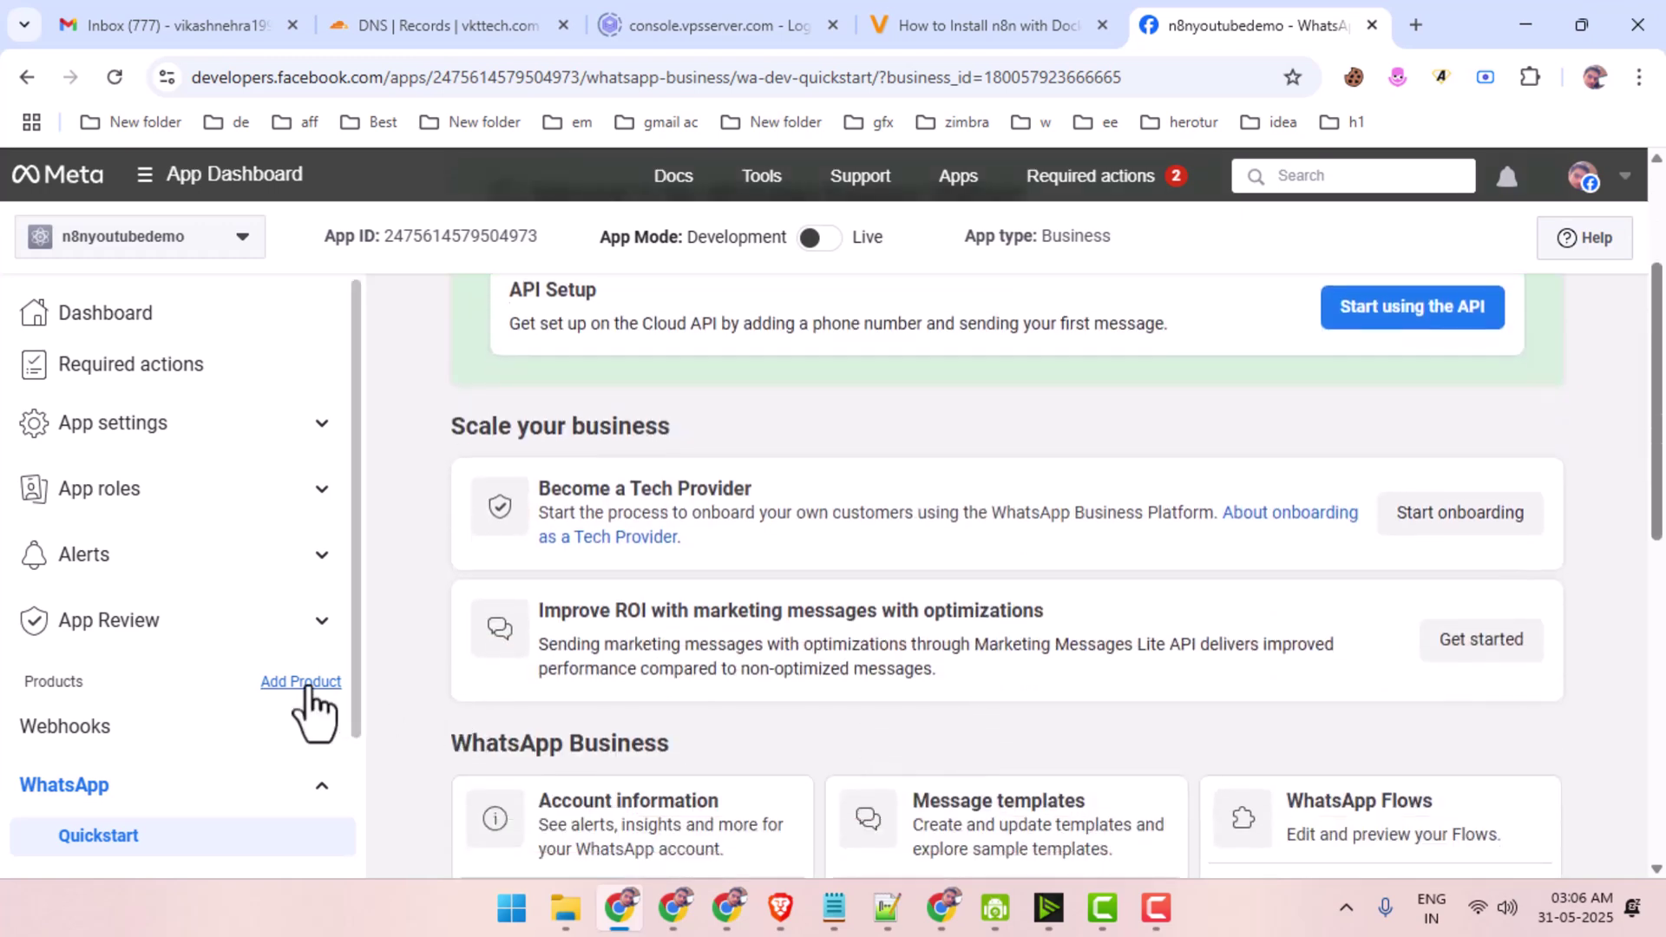
scroll(260, 685, down, 2)
click(100, 709)
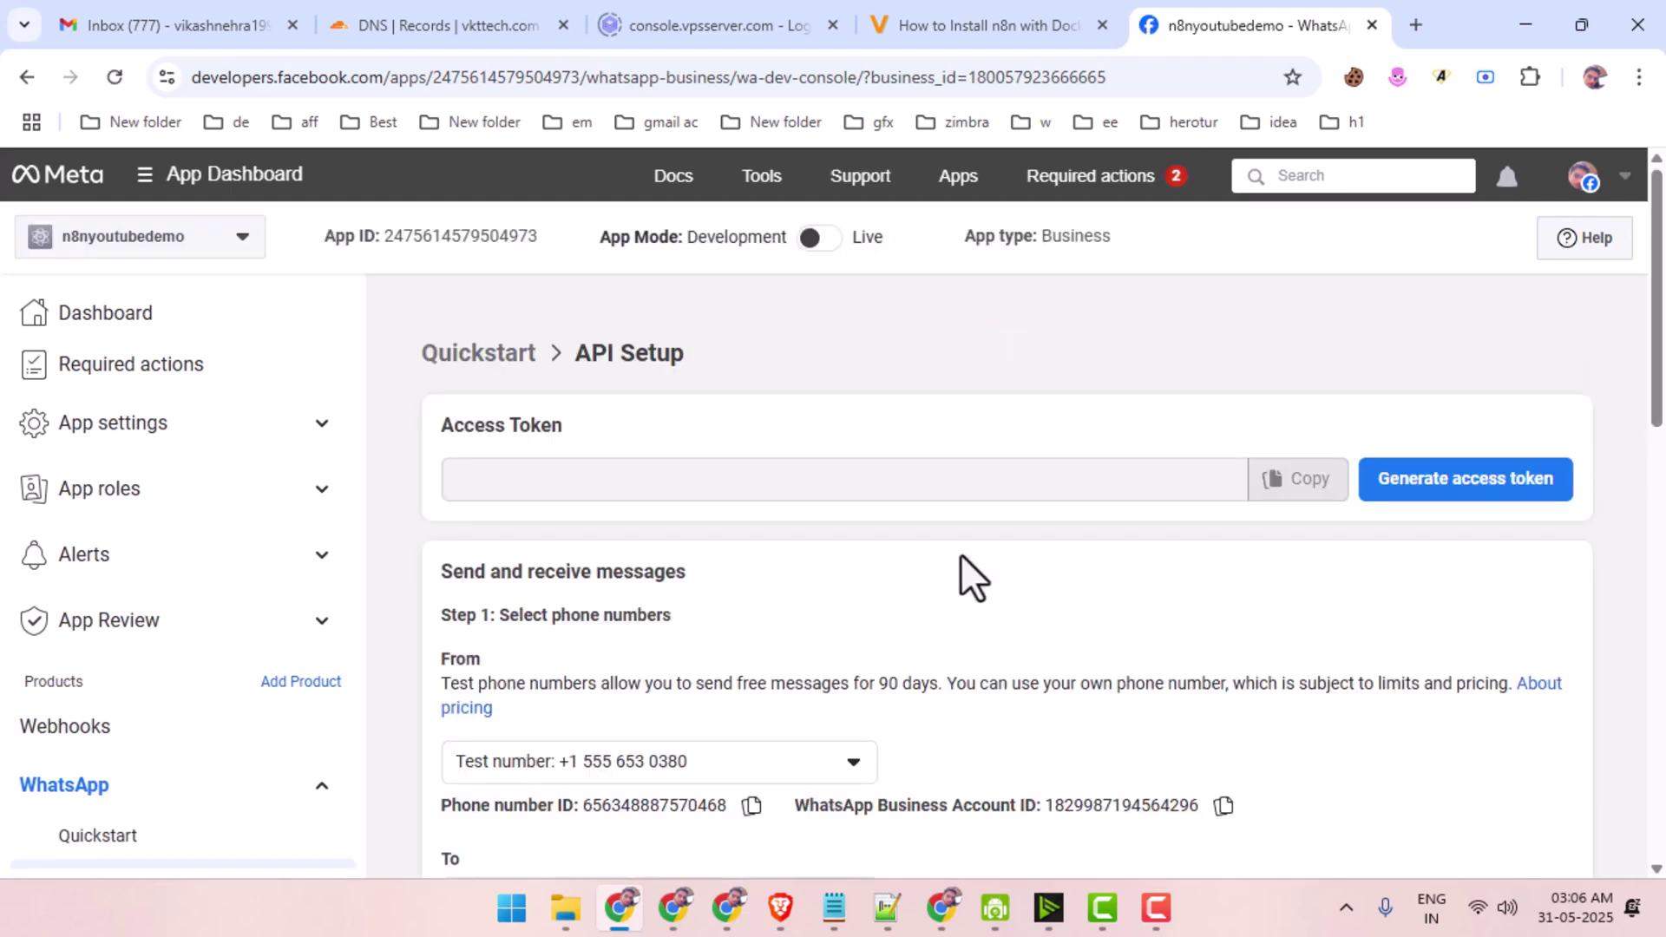
scroll(960, 554, down, 4)
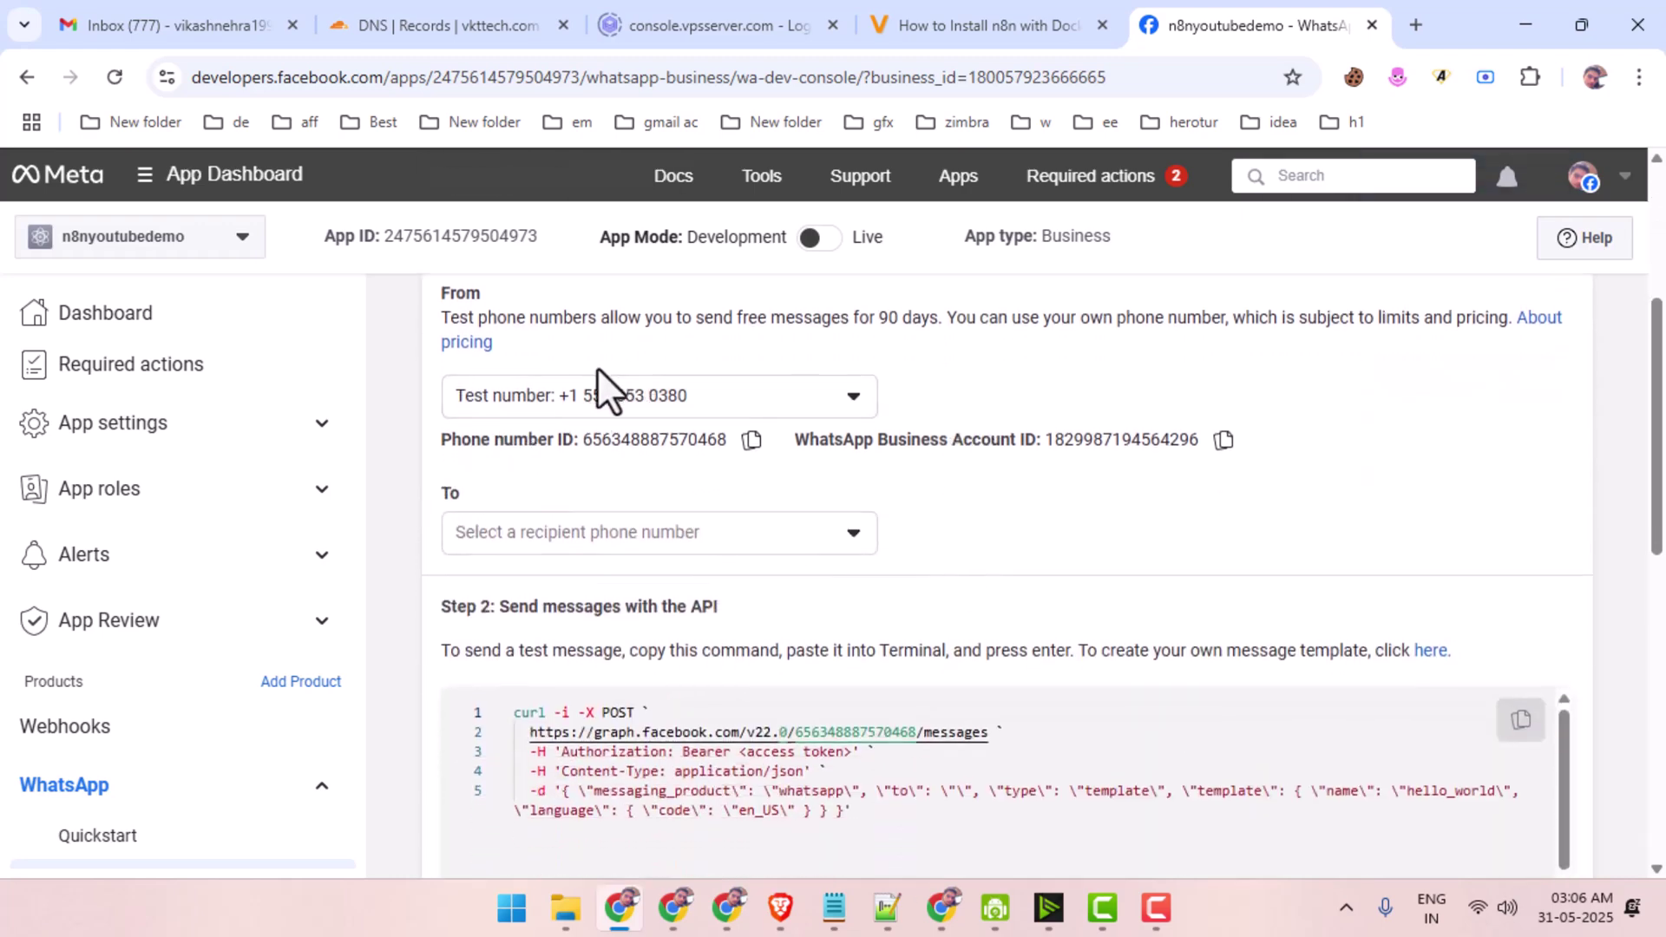
Compare the test phone number in API Setup with the contact of the open WhatsApp Web chat.
click(674, 908)
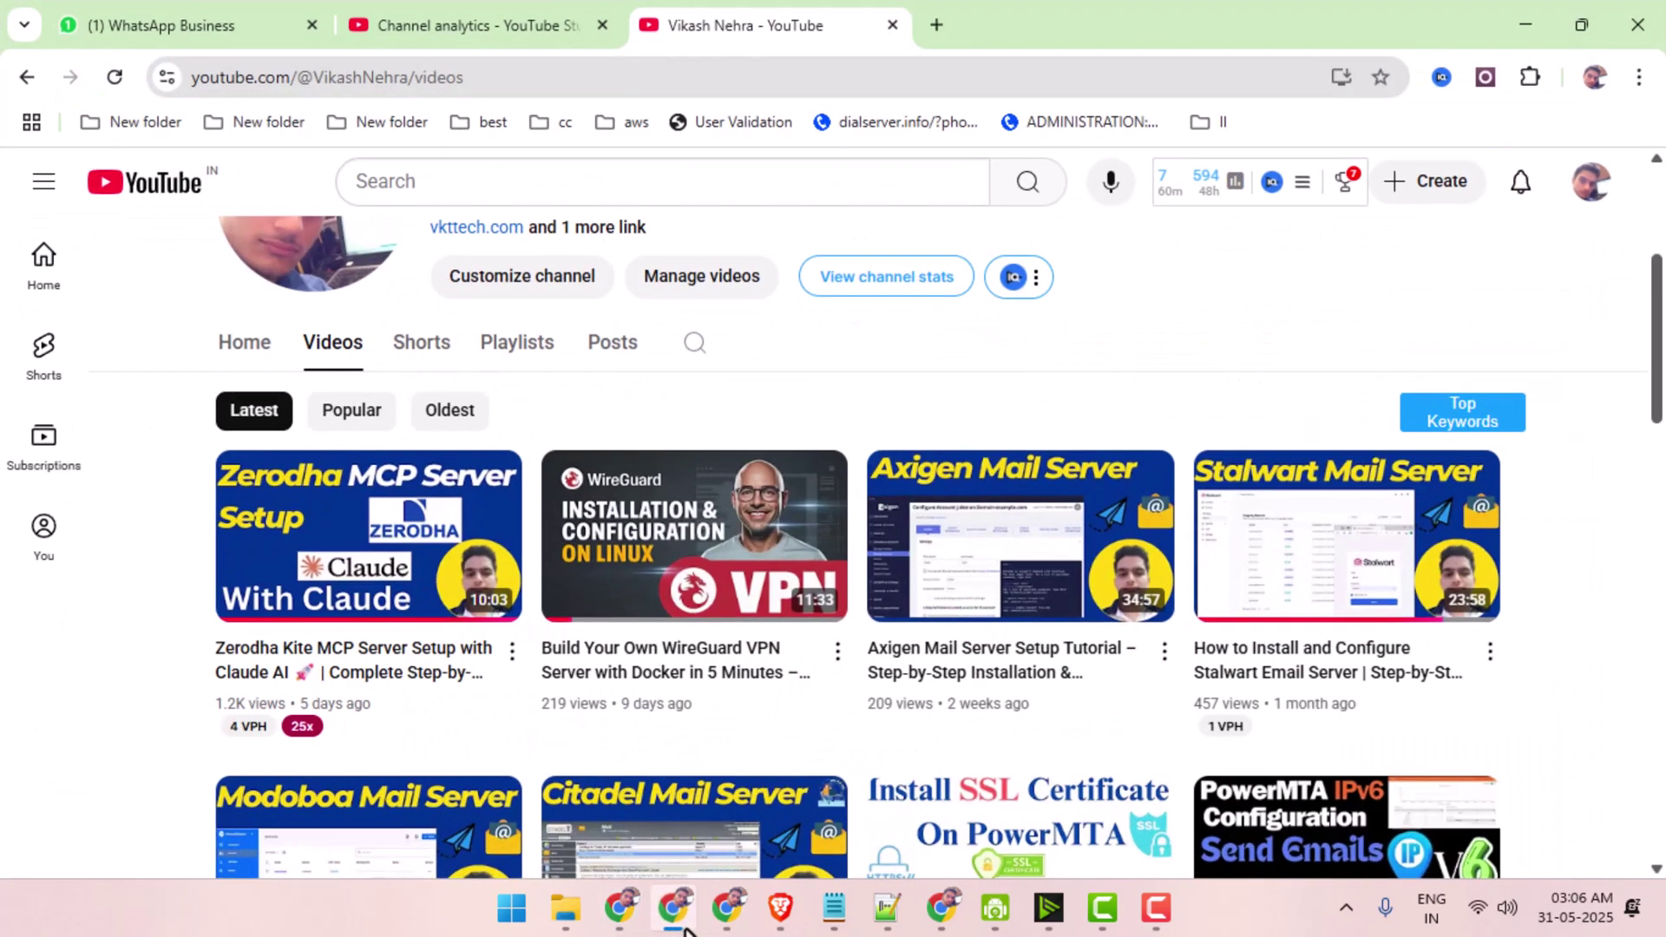
click(185, 7)
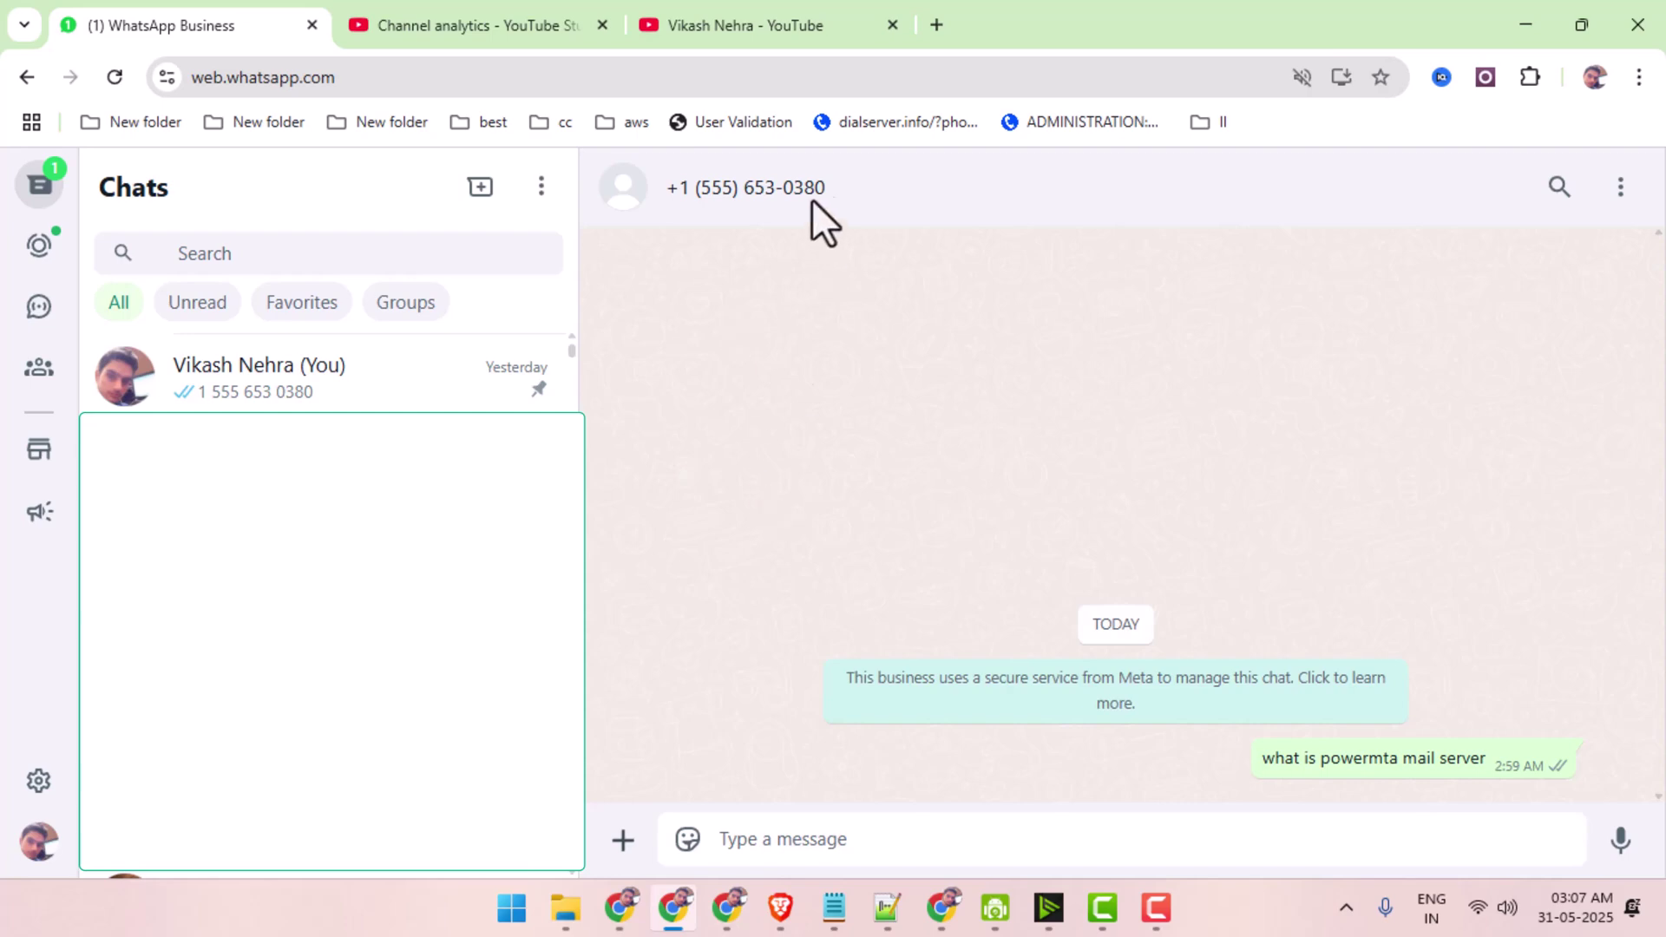
click(779, 7)
click(619, 907)
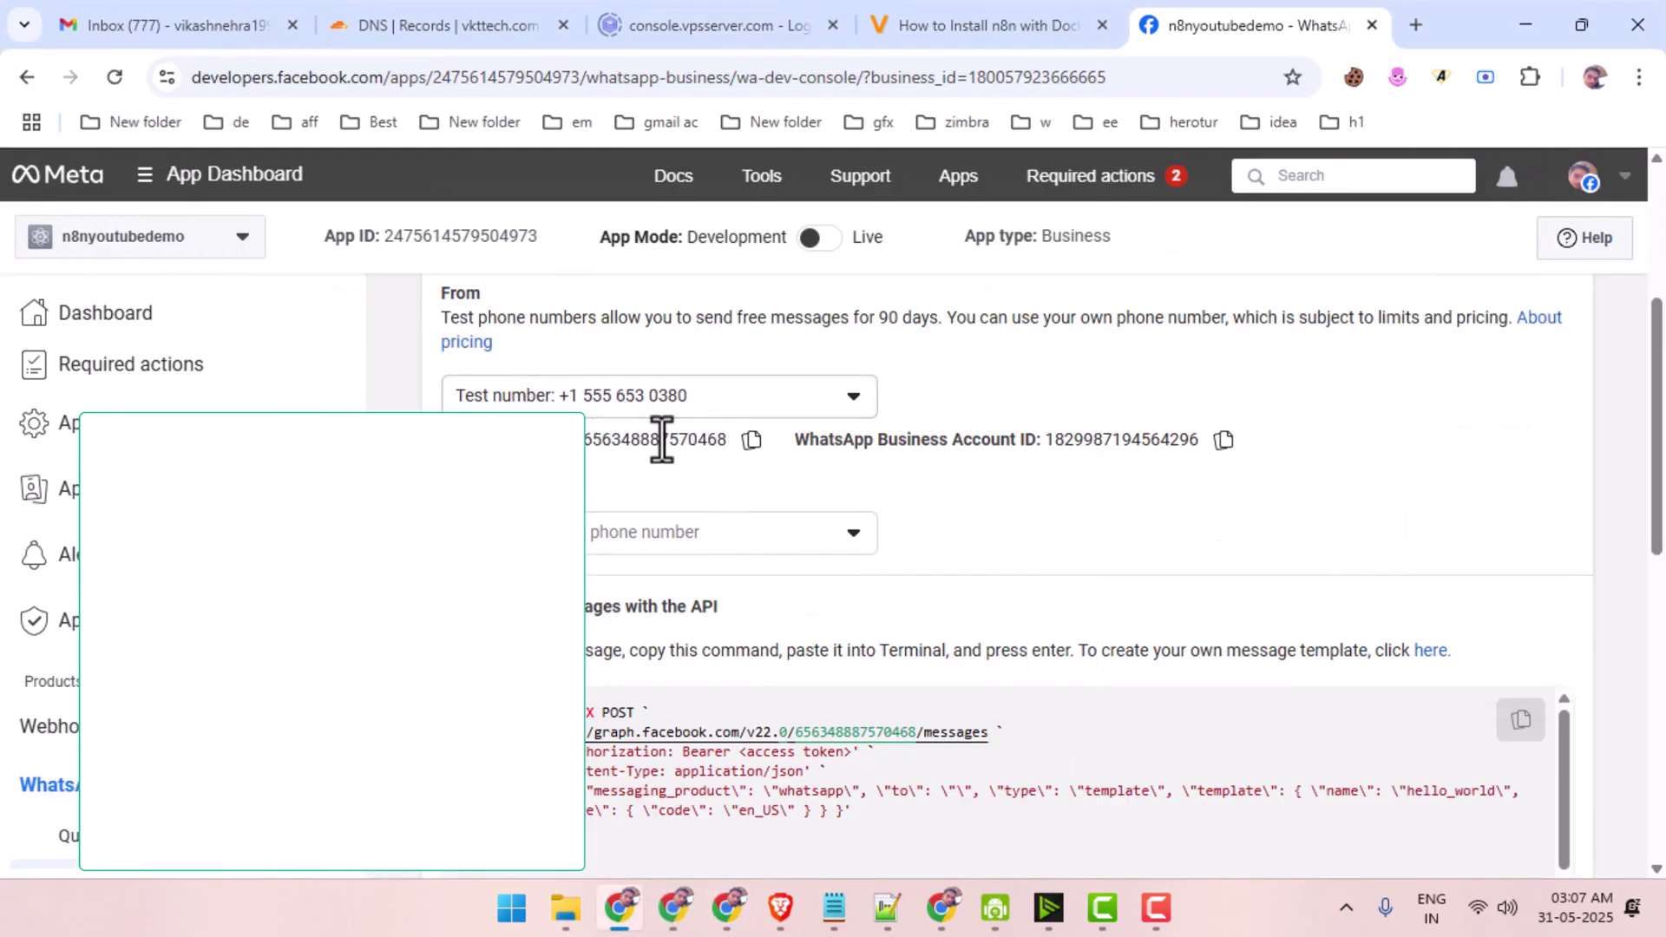
click(673, 908)
click(249, 7)
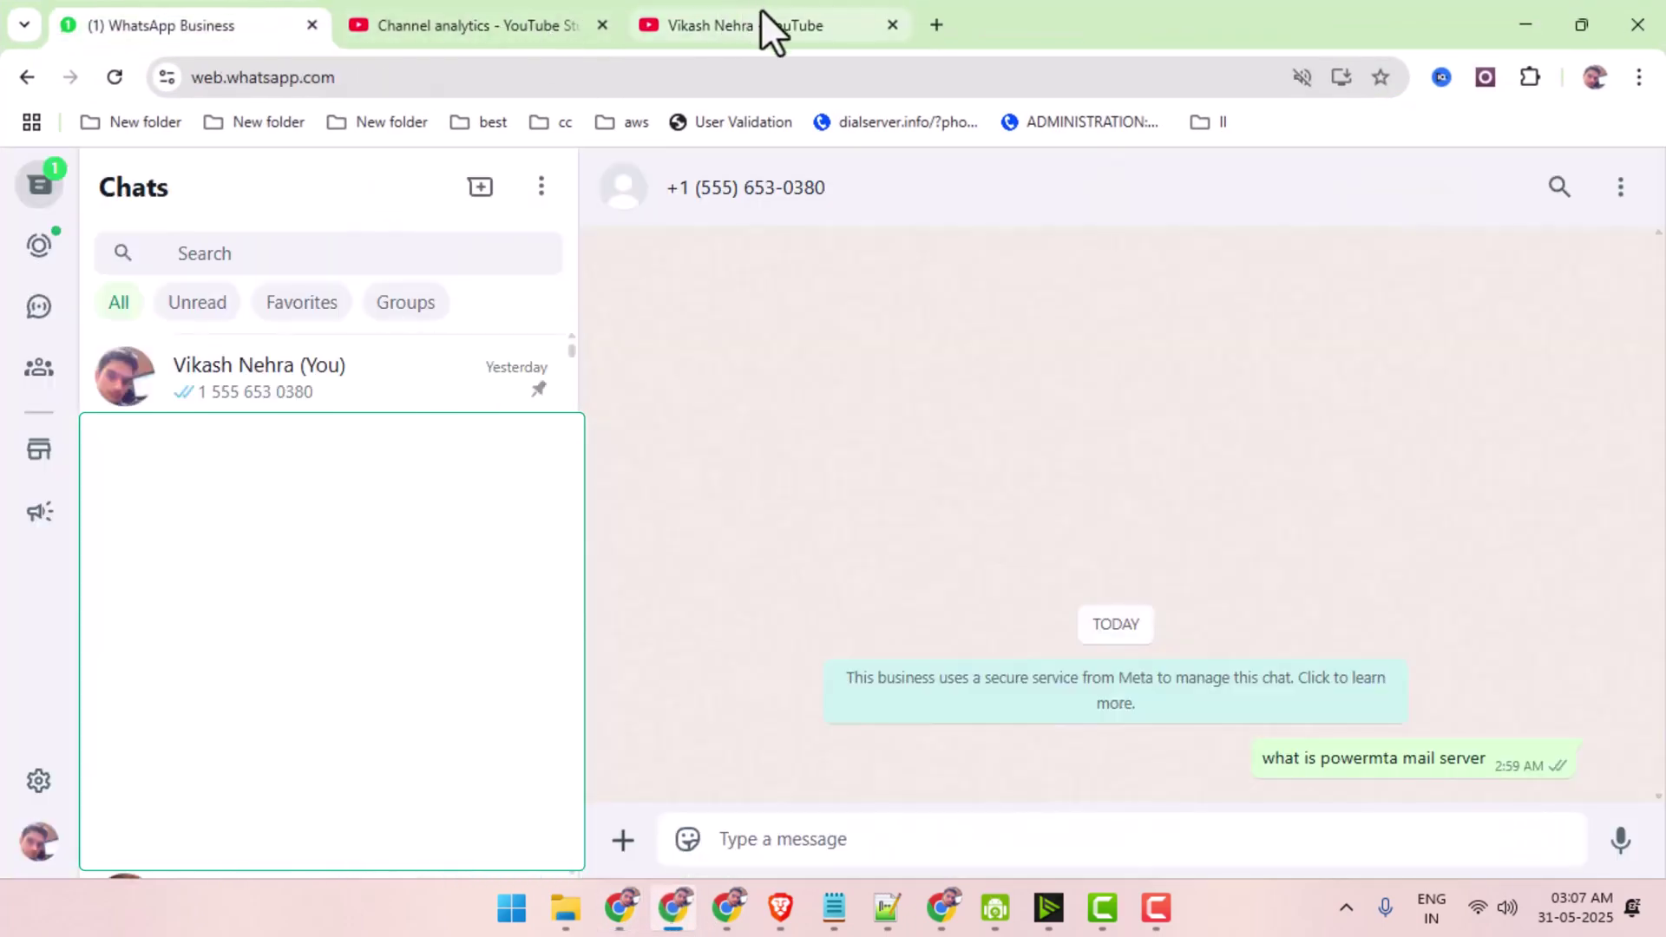
click(764, 17)
click(618, 907)
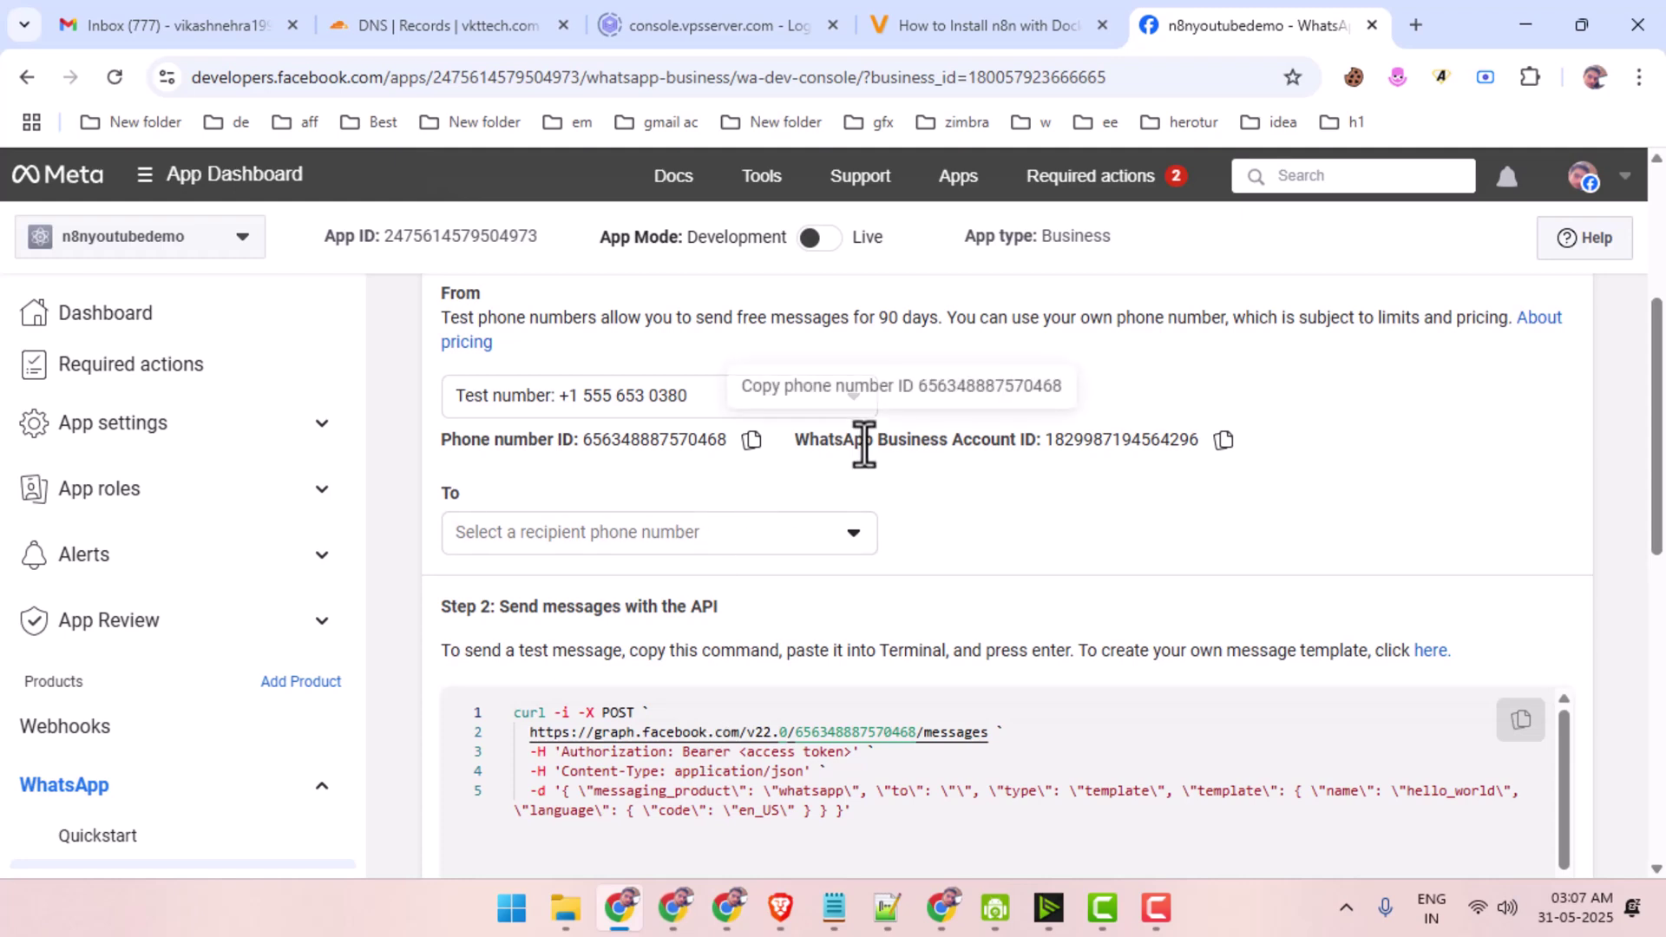
Choose the registered recipient phone number as the destination for test messages in API Setup.
scroll(863, 469, down, 1)
click(577, 414)
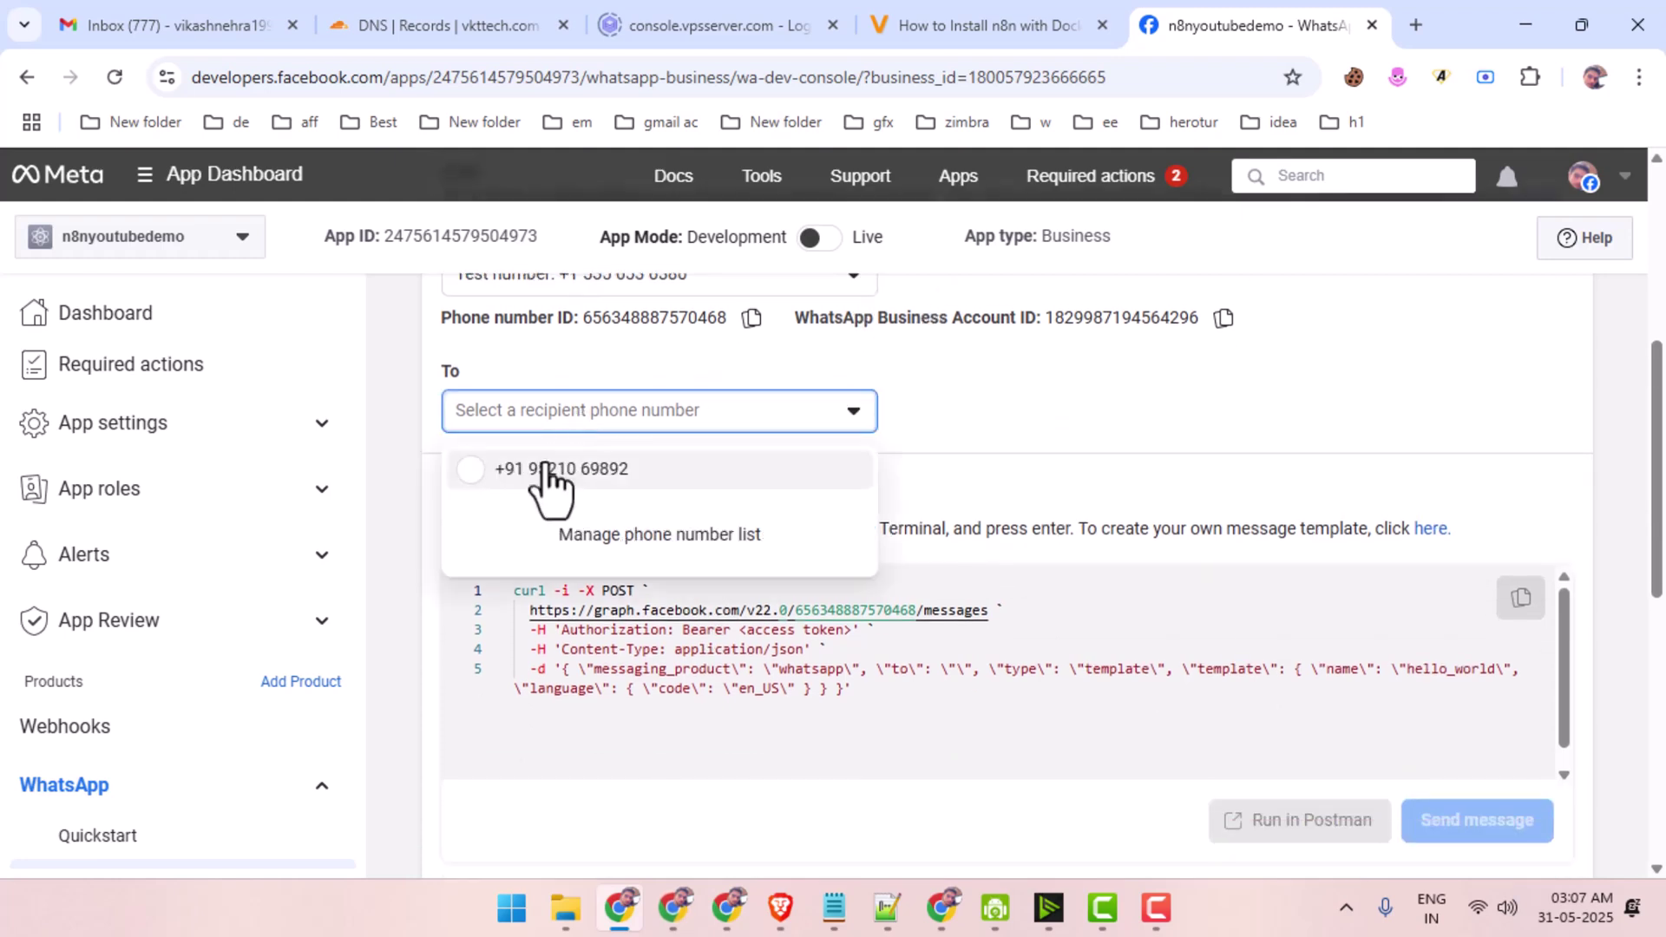
click(492, 473)
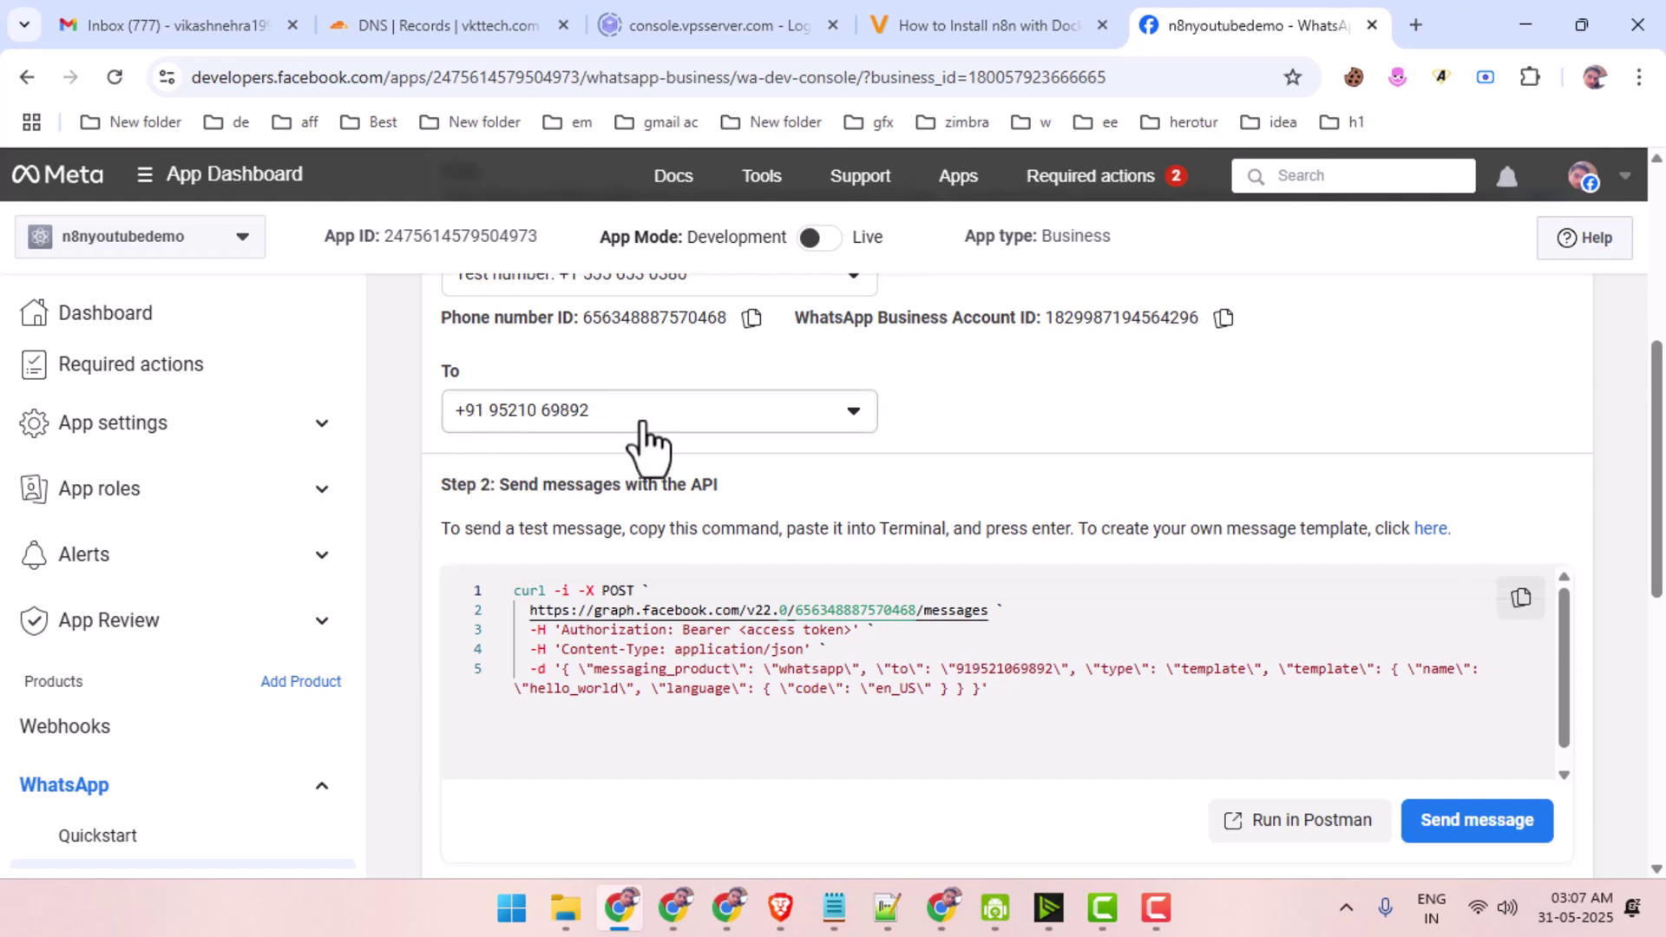
Check where recipient phone numbers are added or deleted in the phone number list, and leave it without changes.
click(753, 442)
click(706, 536)
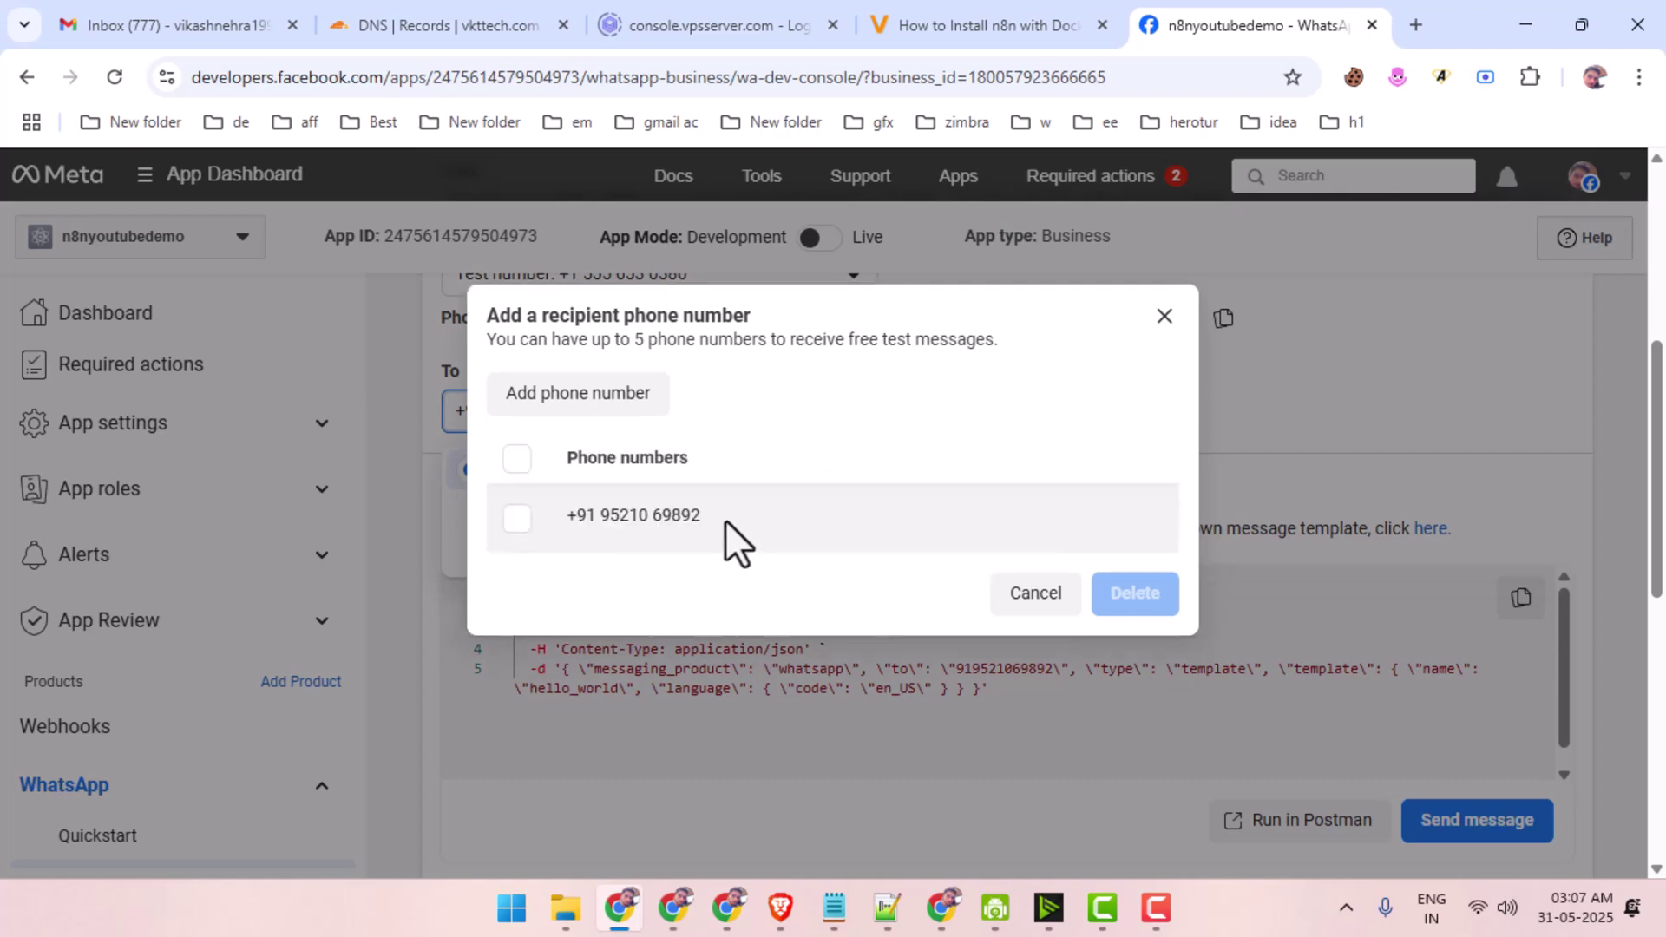
click(1031, 599)
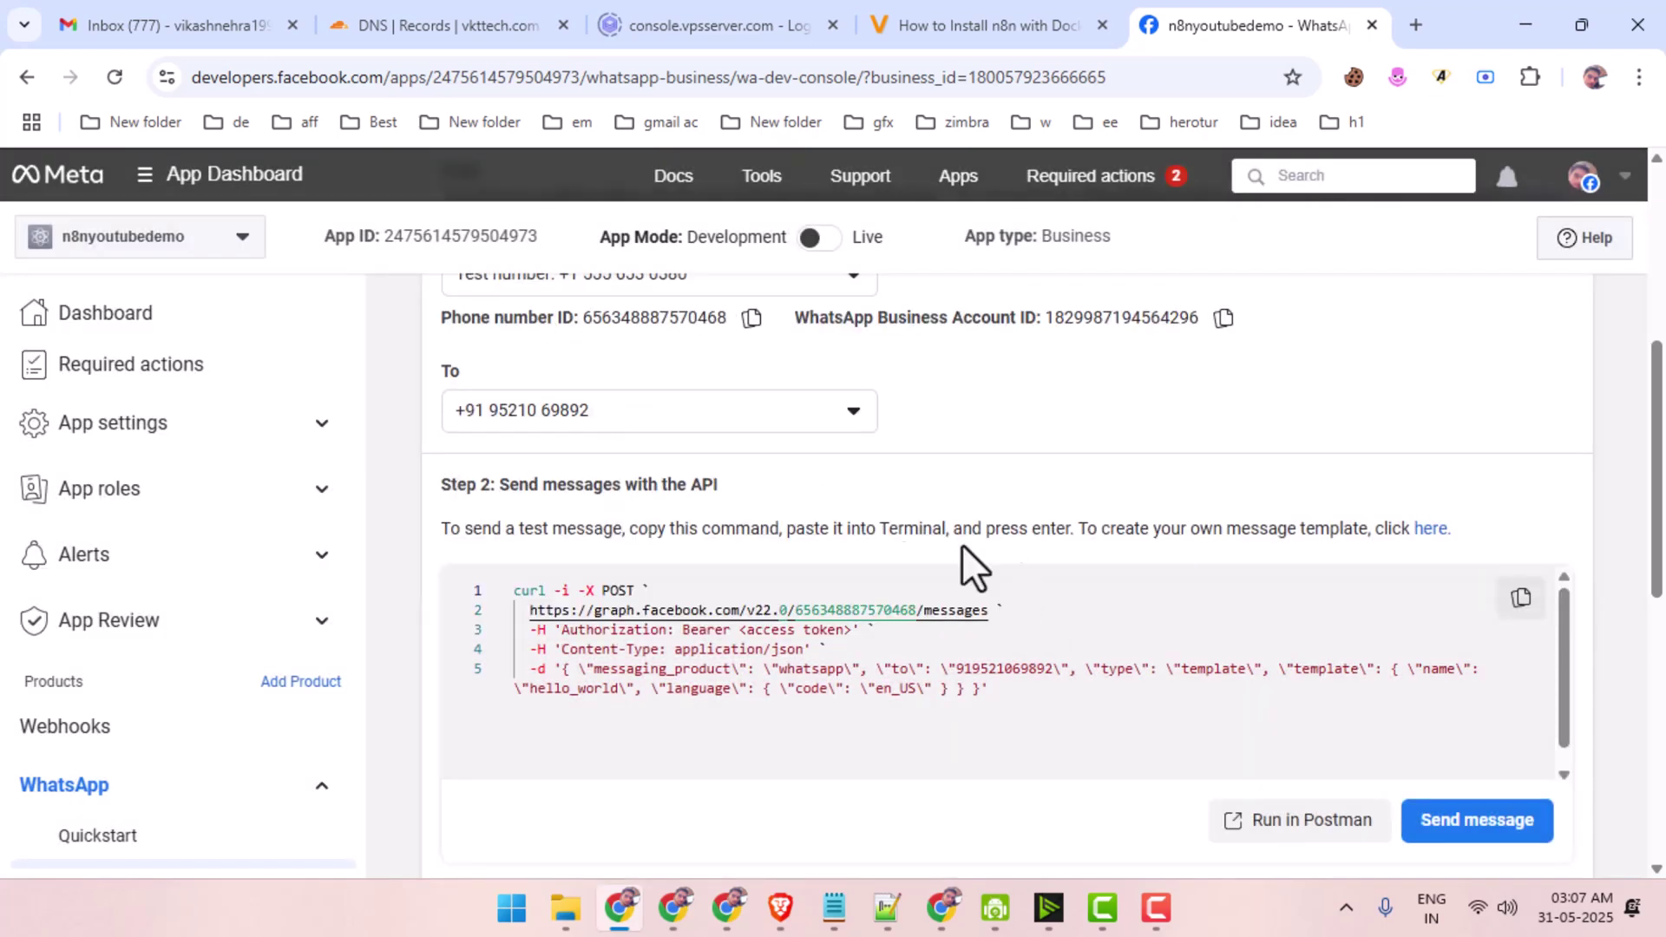
scroll(871, 367, up, 2)
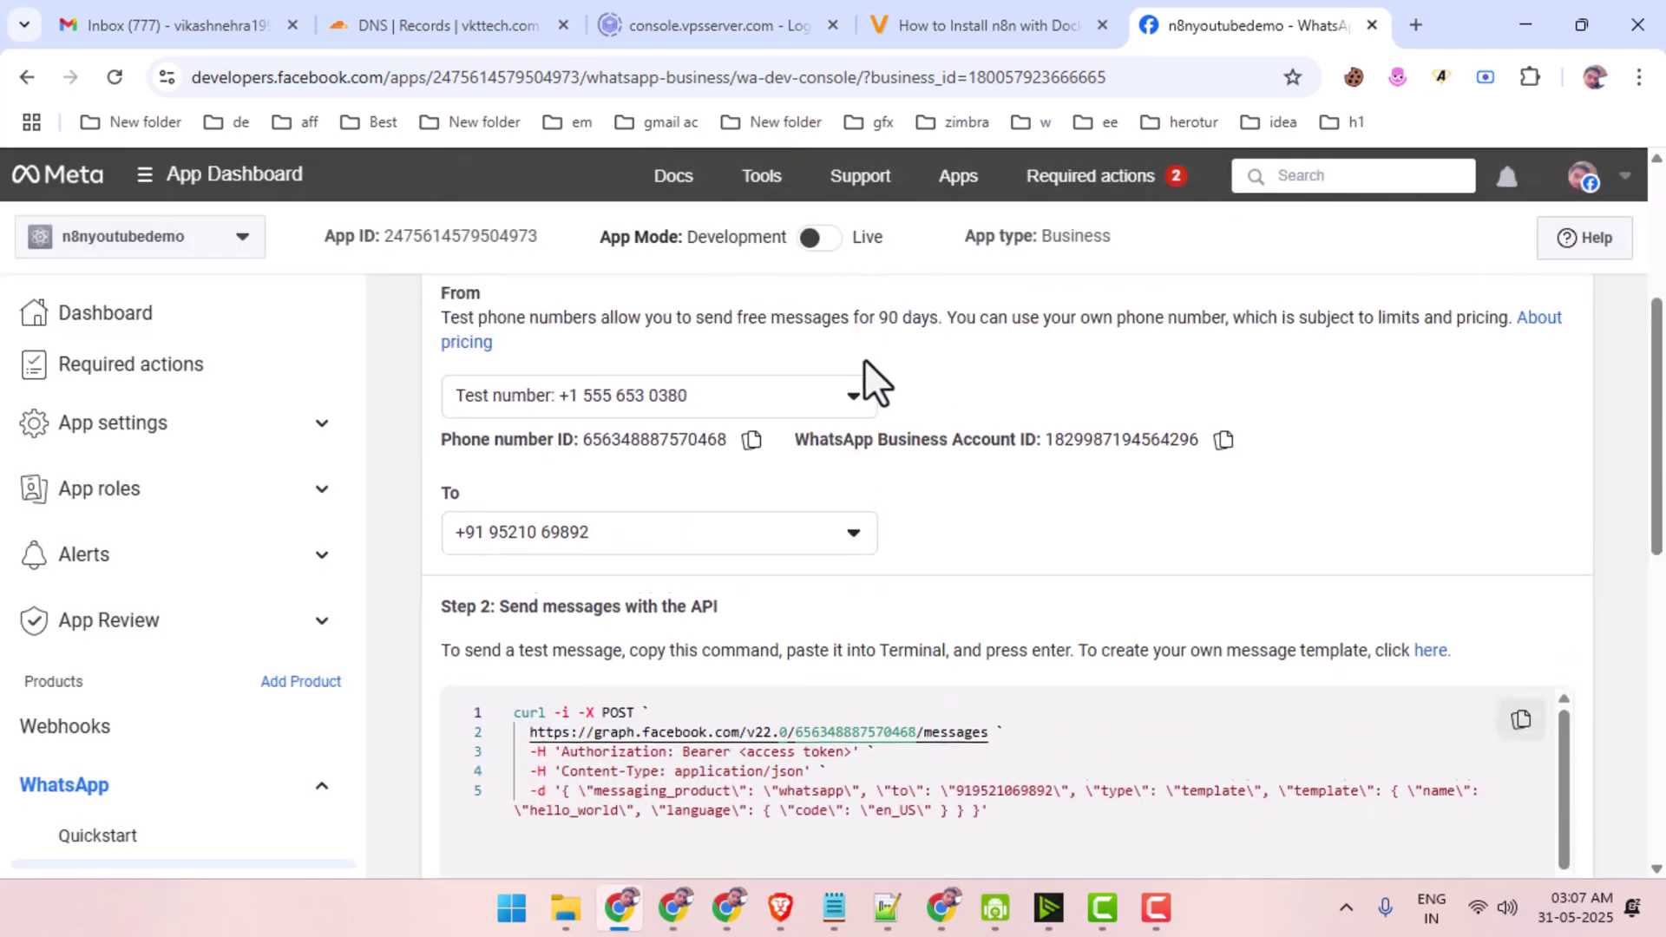
Start generating a WhatsApp access token in API Setup and continue with the signed-in Facebook account.
scroll(864, 357, down, 2)
scroll(854, 366, up, 5)
scroll(1041, 376, down, 3)
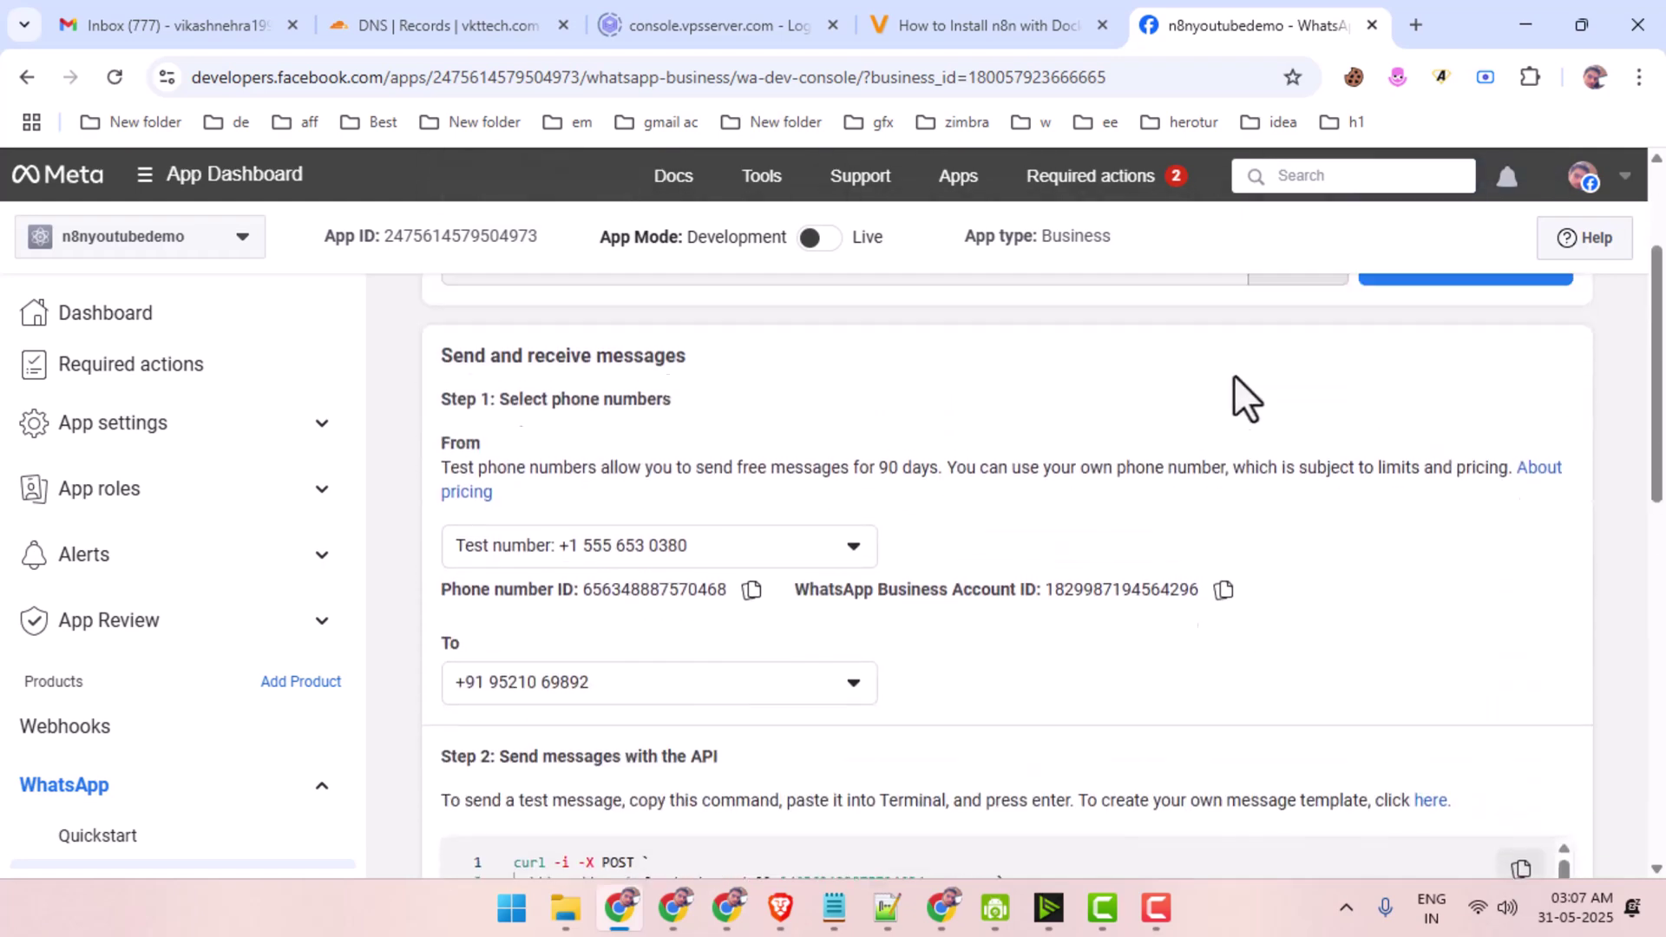
scroll(1345, 347, up, 1)
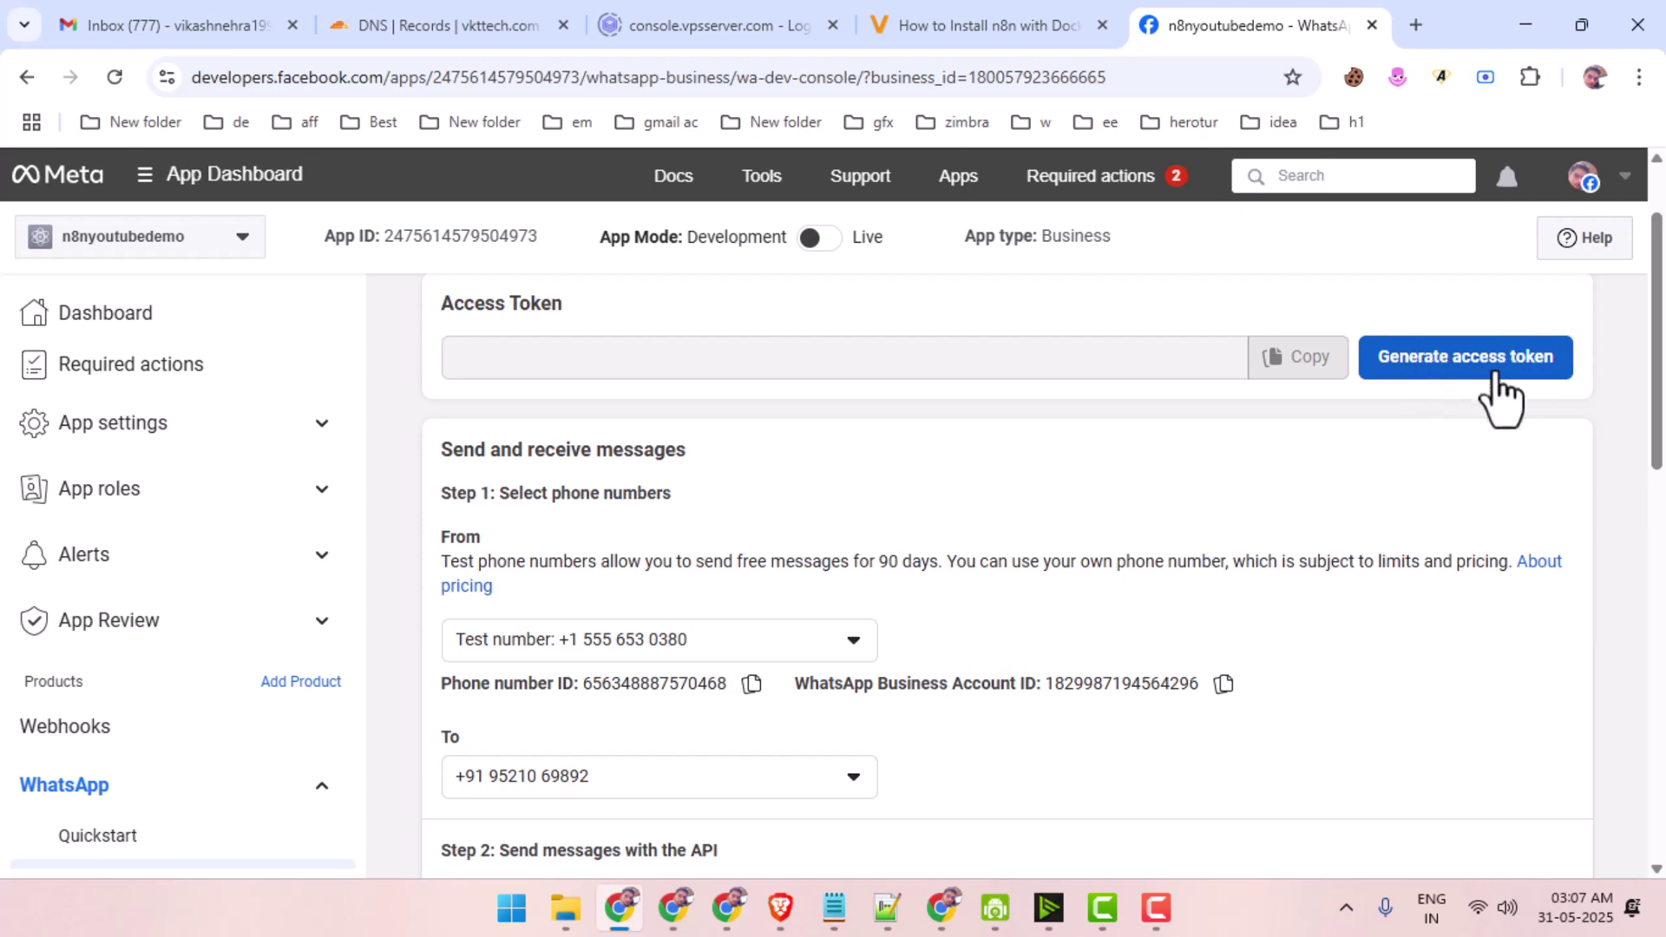
scroll(1347, 346, down, 1)
scroll(1347, 346, up, 1)
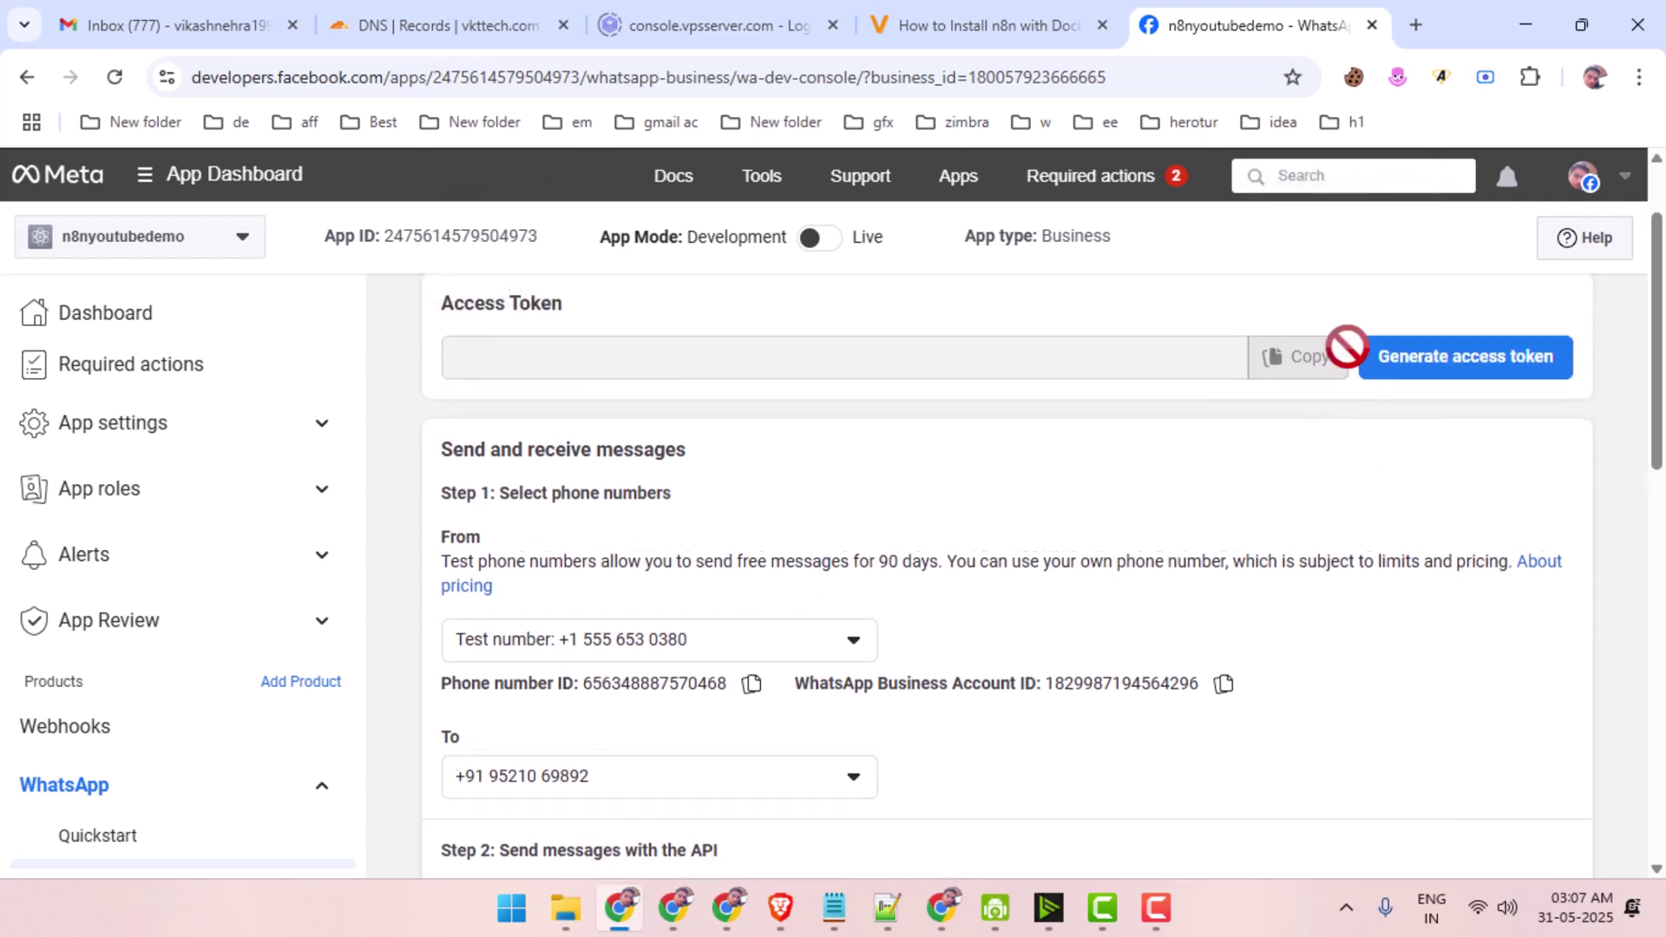
click(1467, 382)
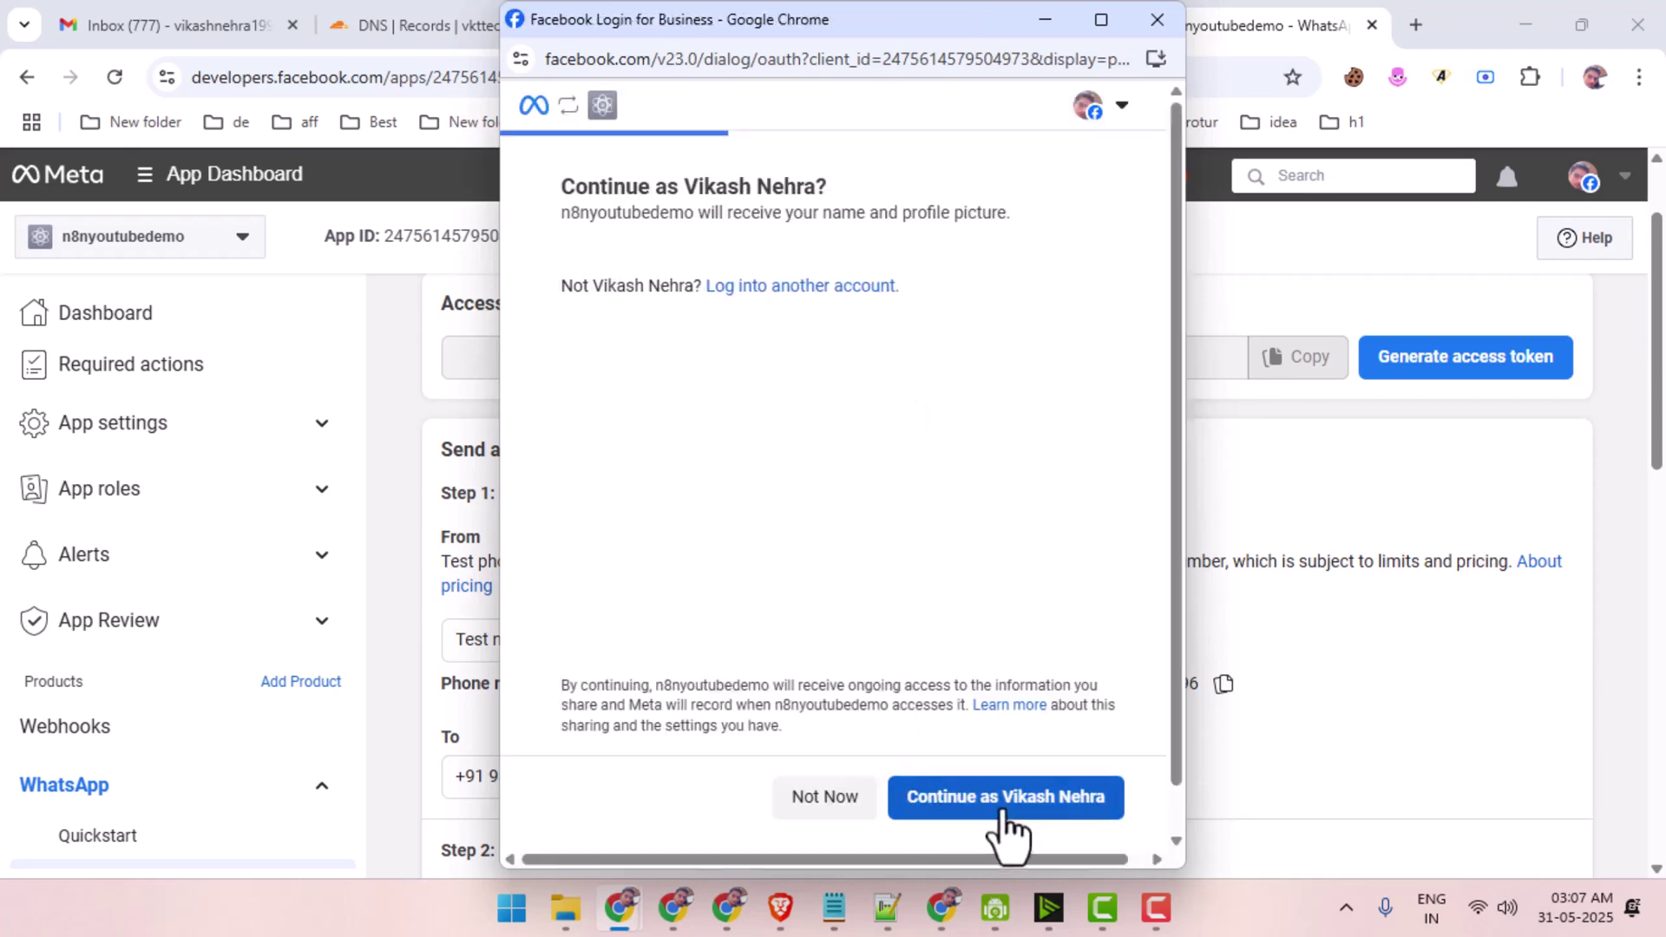
click(1004, 813)
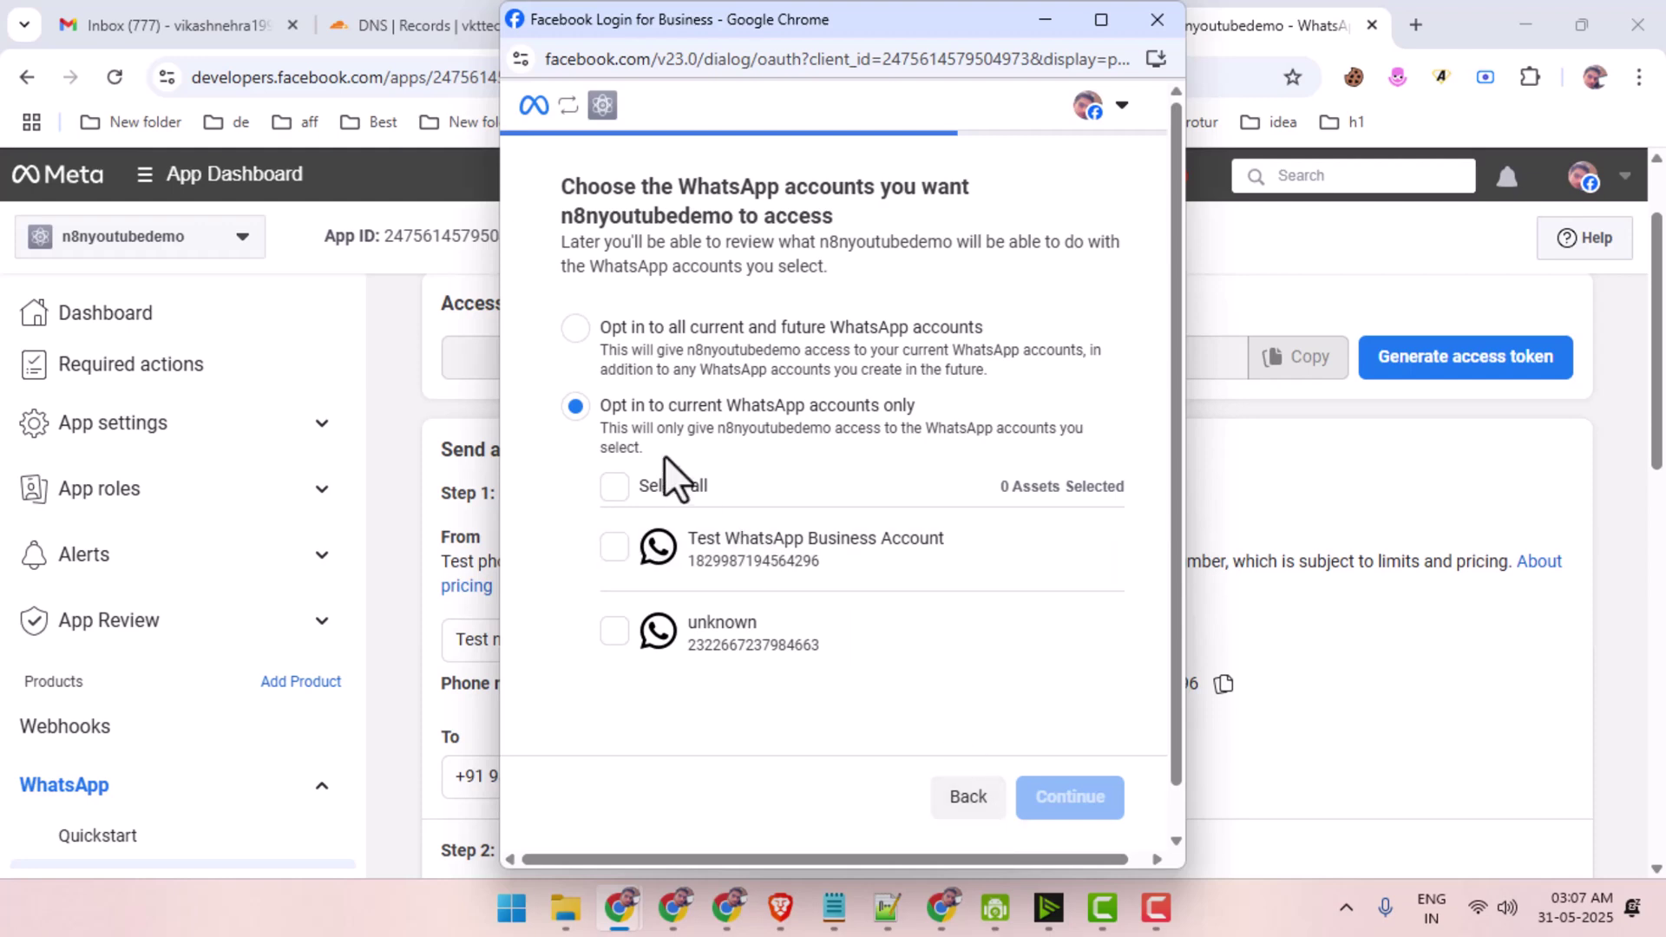
Opt in n8nyoutubedemo to all current and future WhatsApp accounts and complete the access token authorization.
click(576, 328)
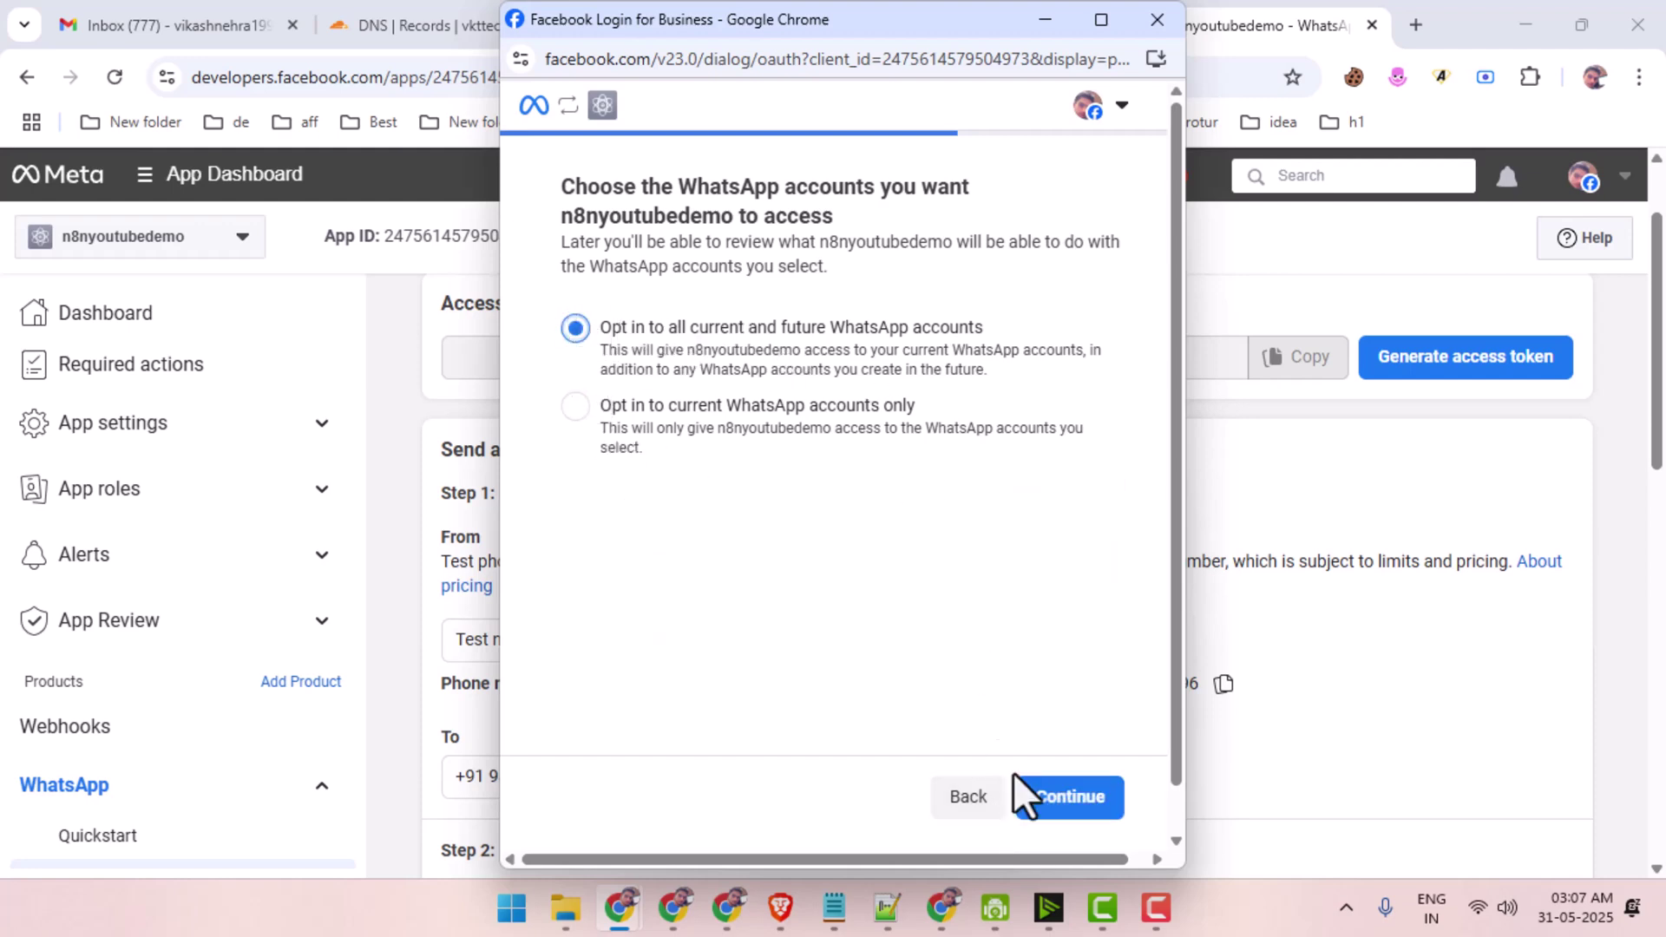
click(1066, 798)
click(1081, 802)
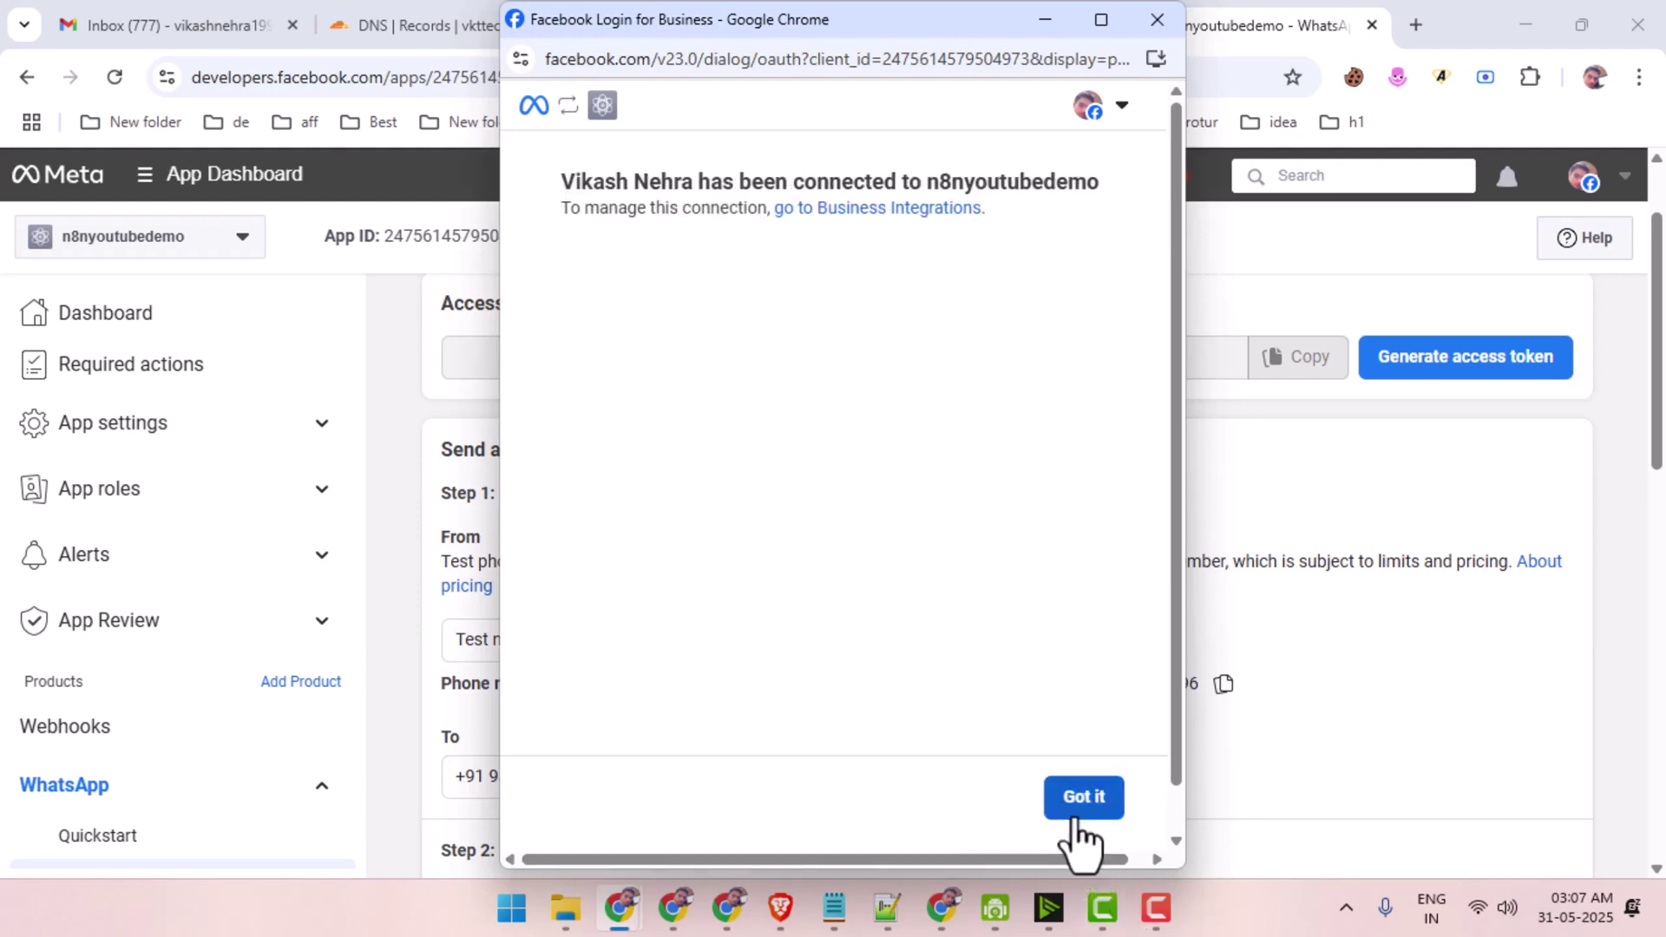
click(1093, 811)
click(1099, 806)
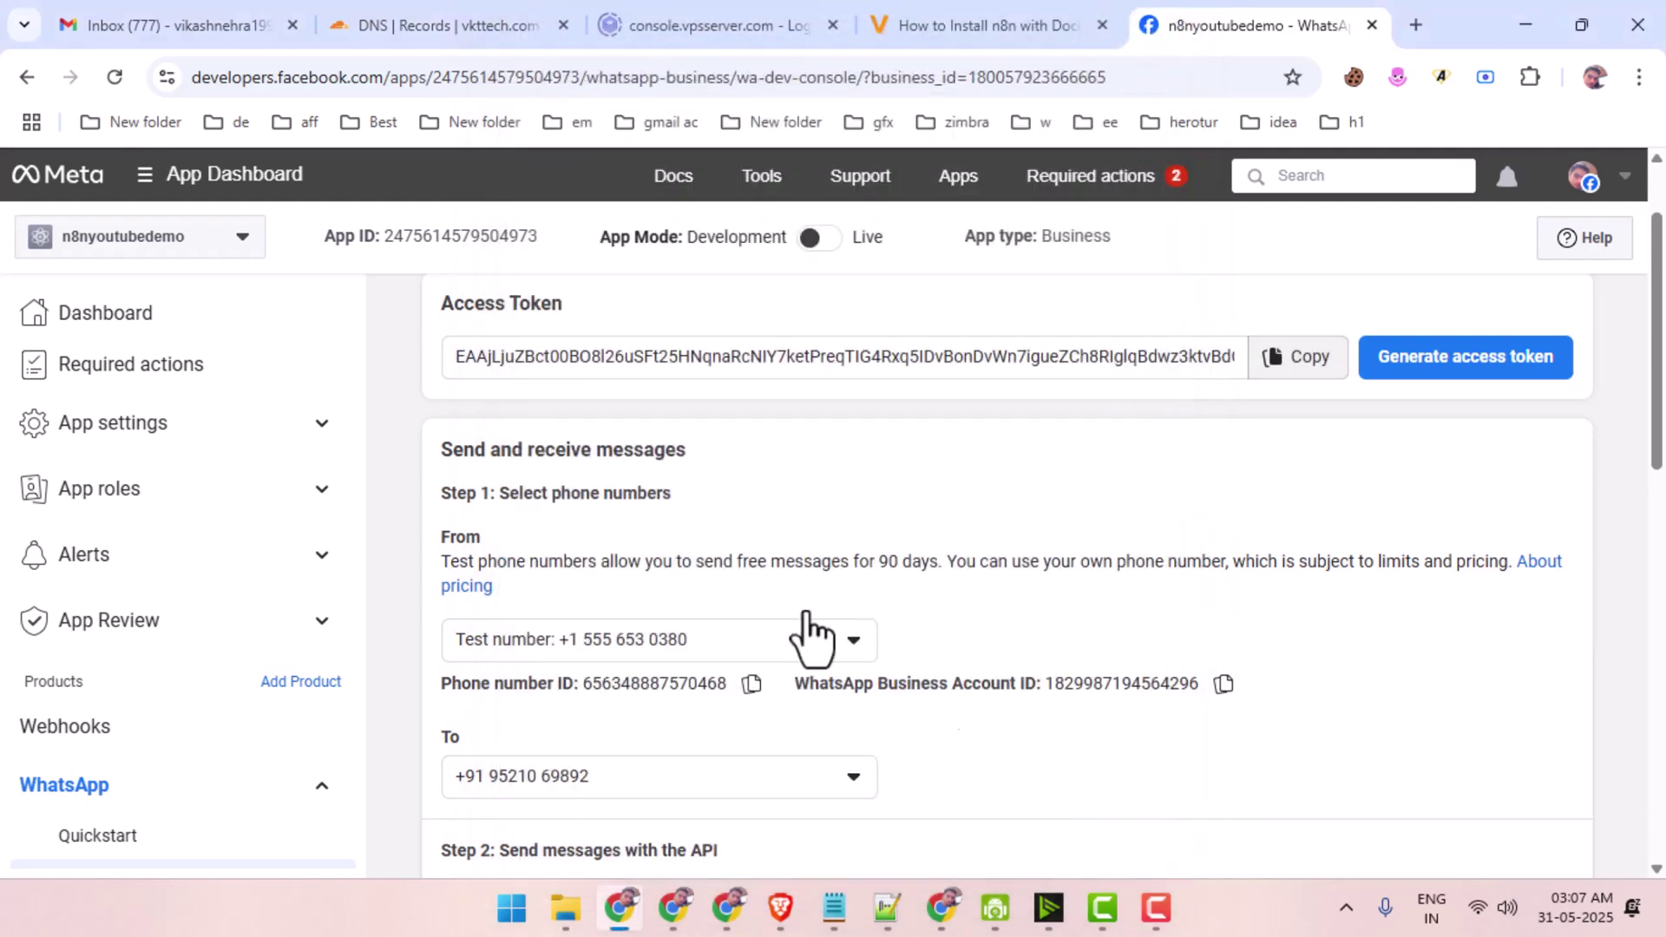
Examine the generated access token and the test message command in API Setup.
drag(449, 313, 590, 298)
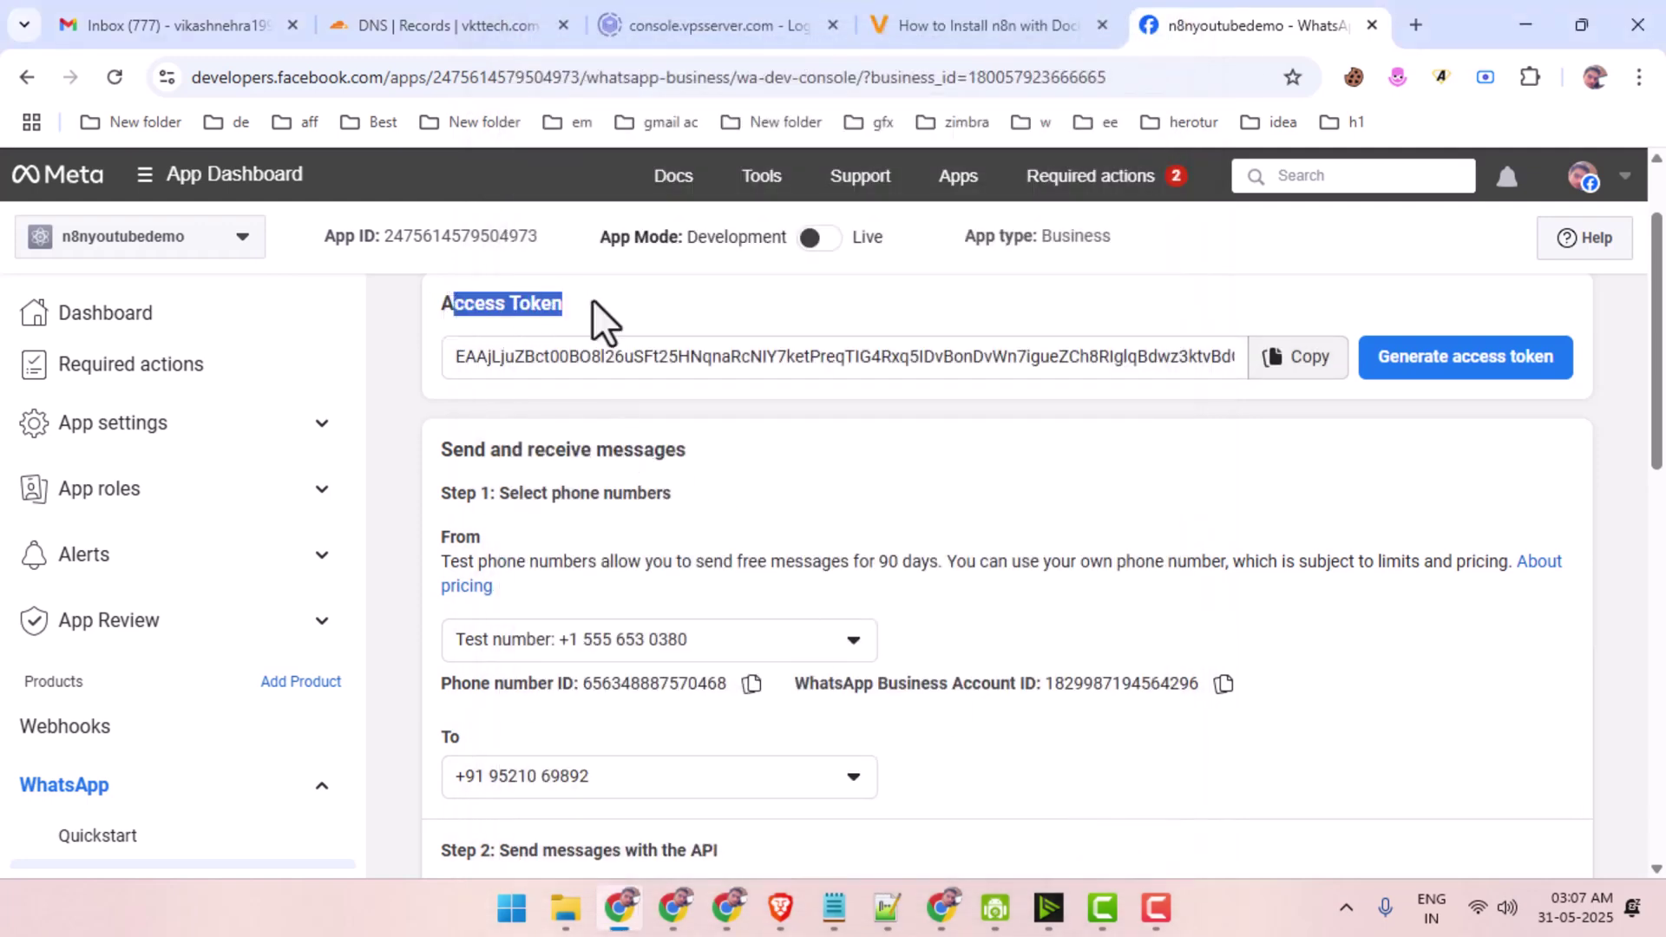
click(592, 298)
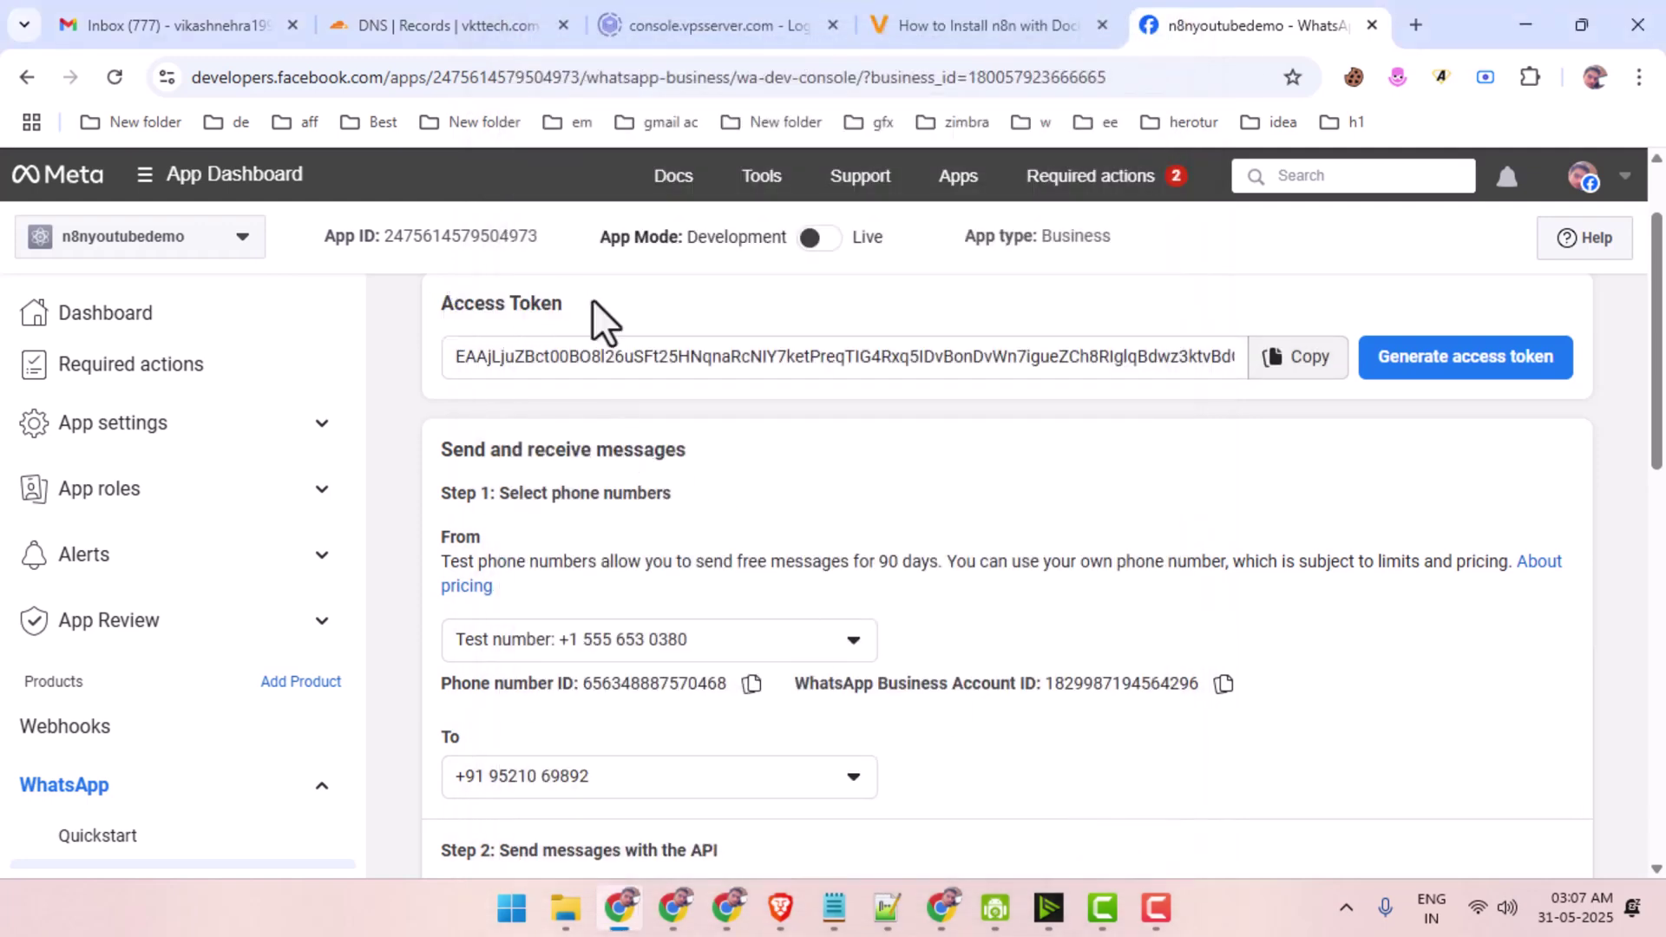
drag(586, 299, 435, 299)
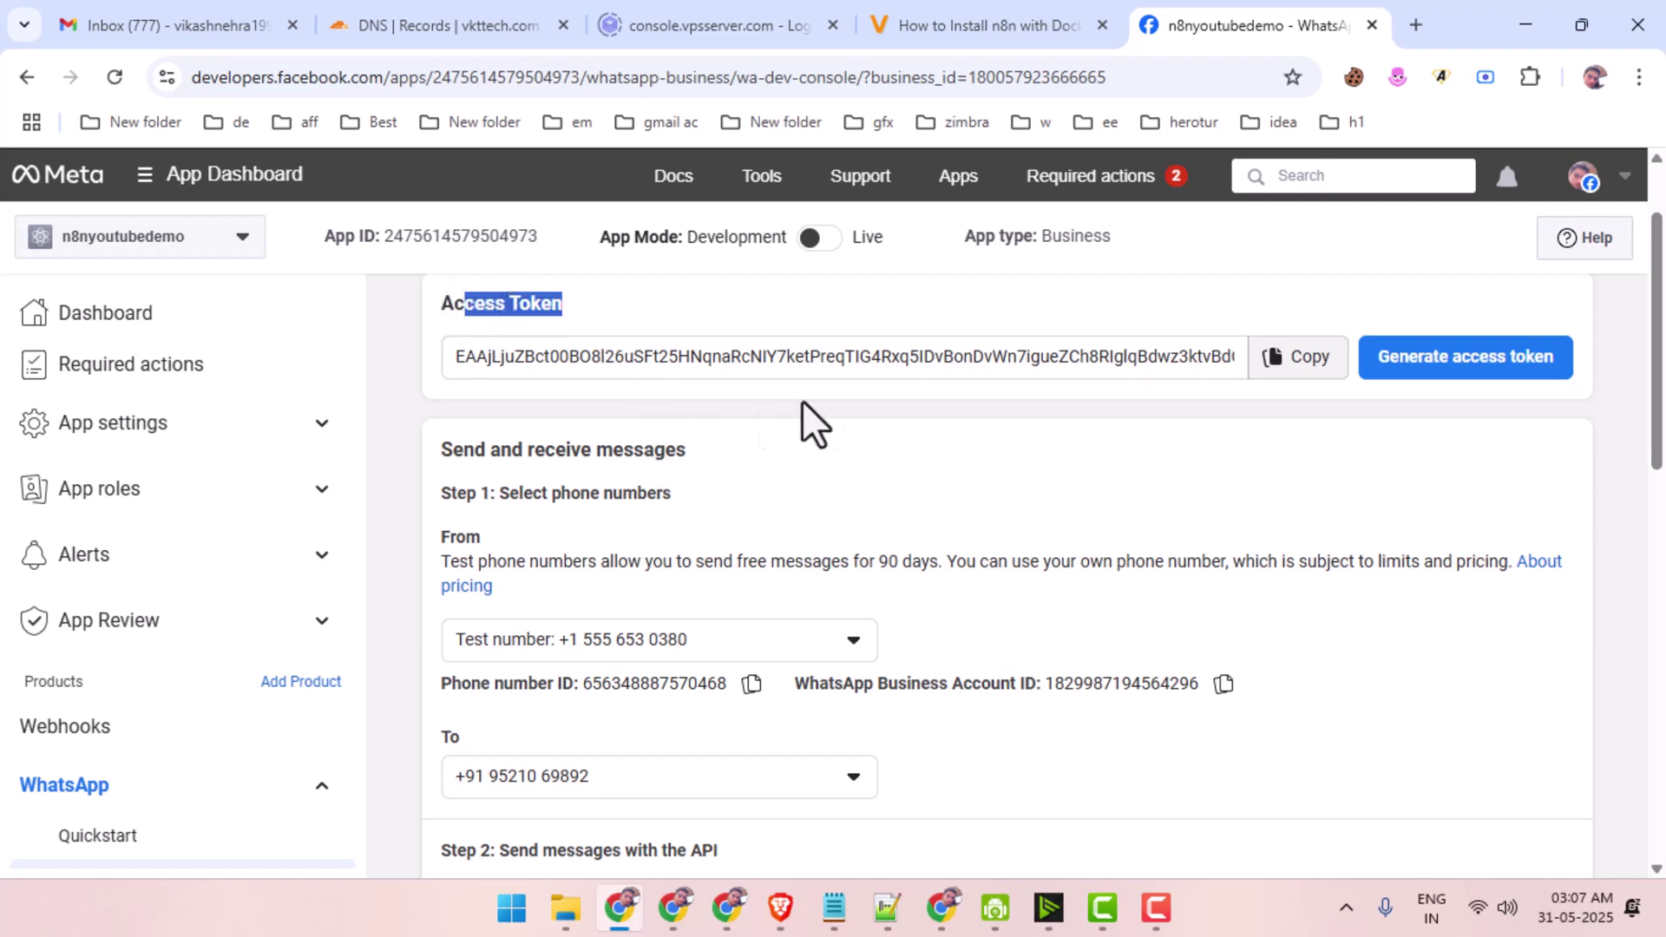
scroll(799, 425, down, 1)
scroll(231, 745, down, 1)
scroll(798, 701, down, 3)
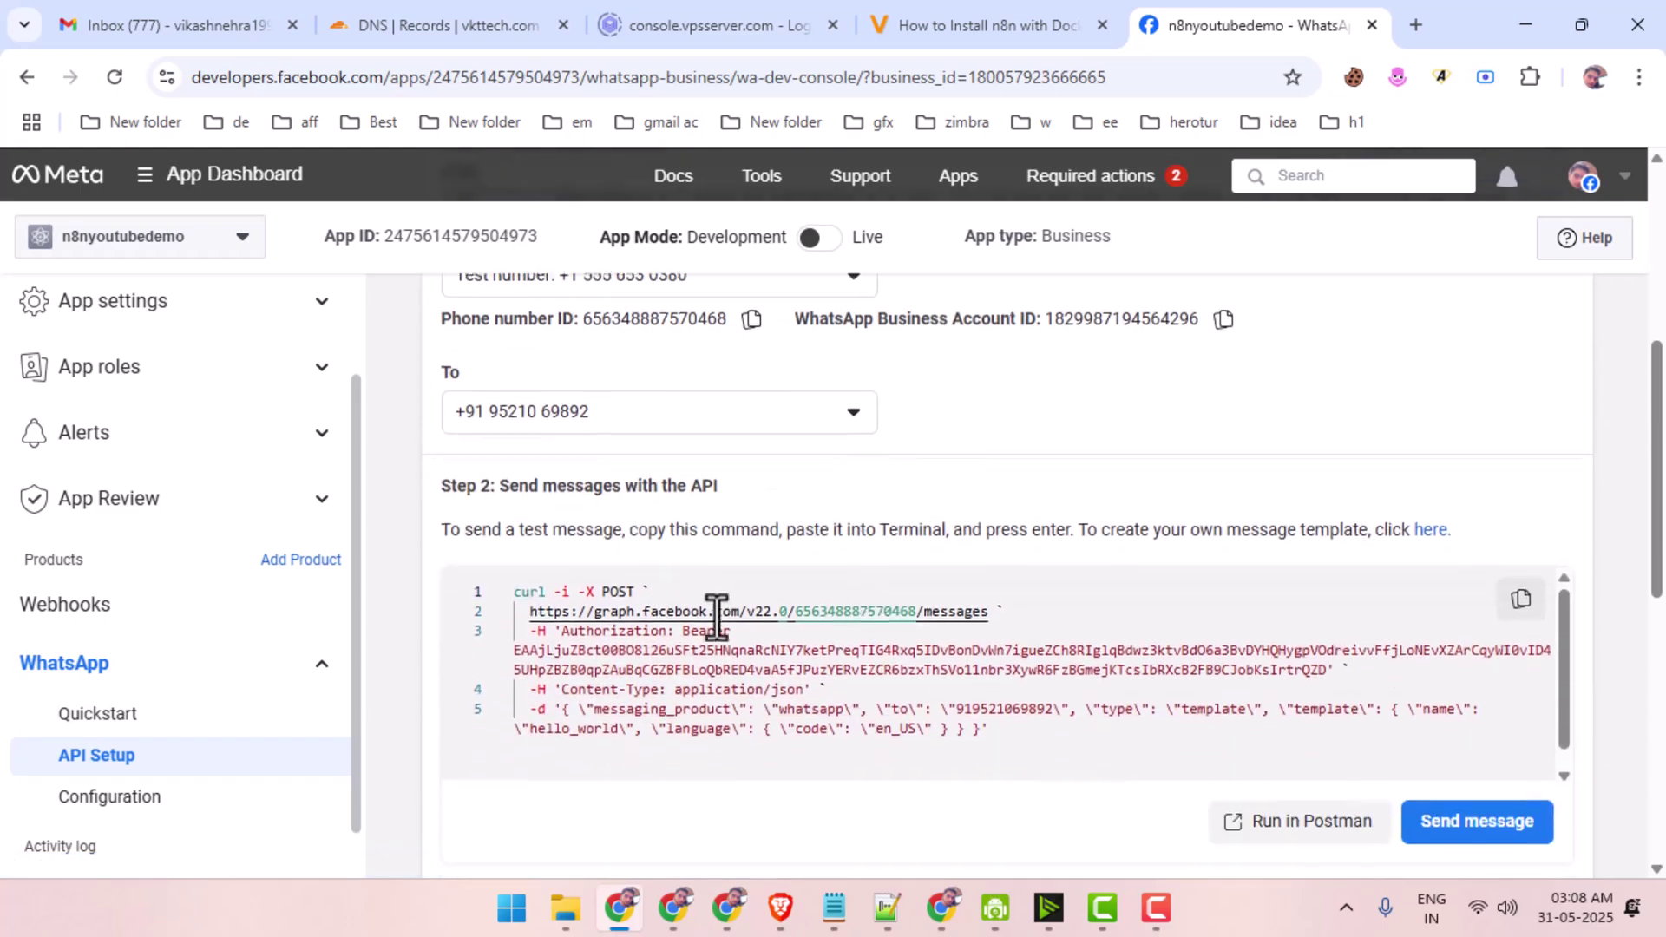
scroll(944, 516, up, 6)
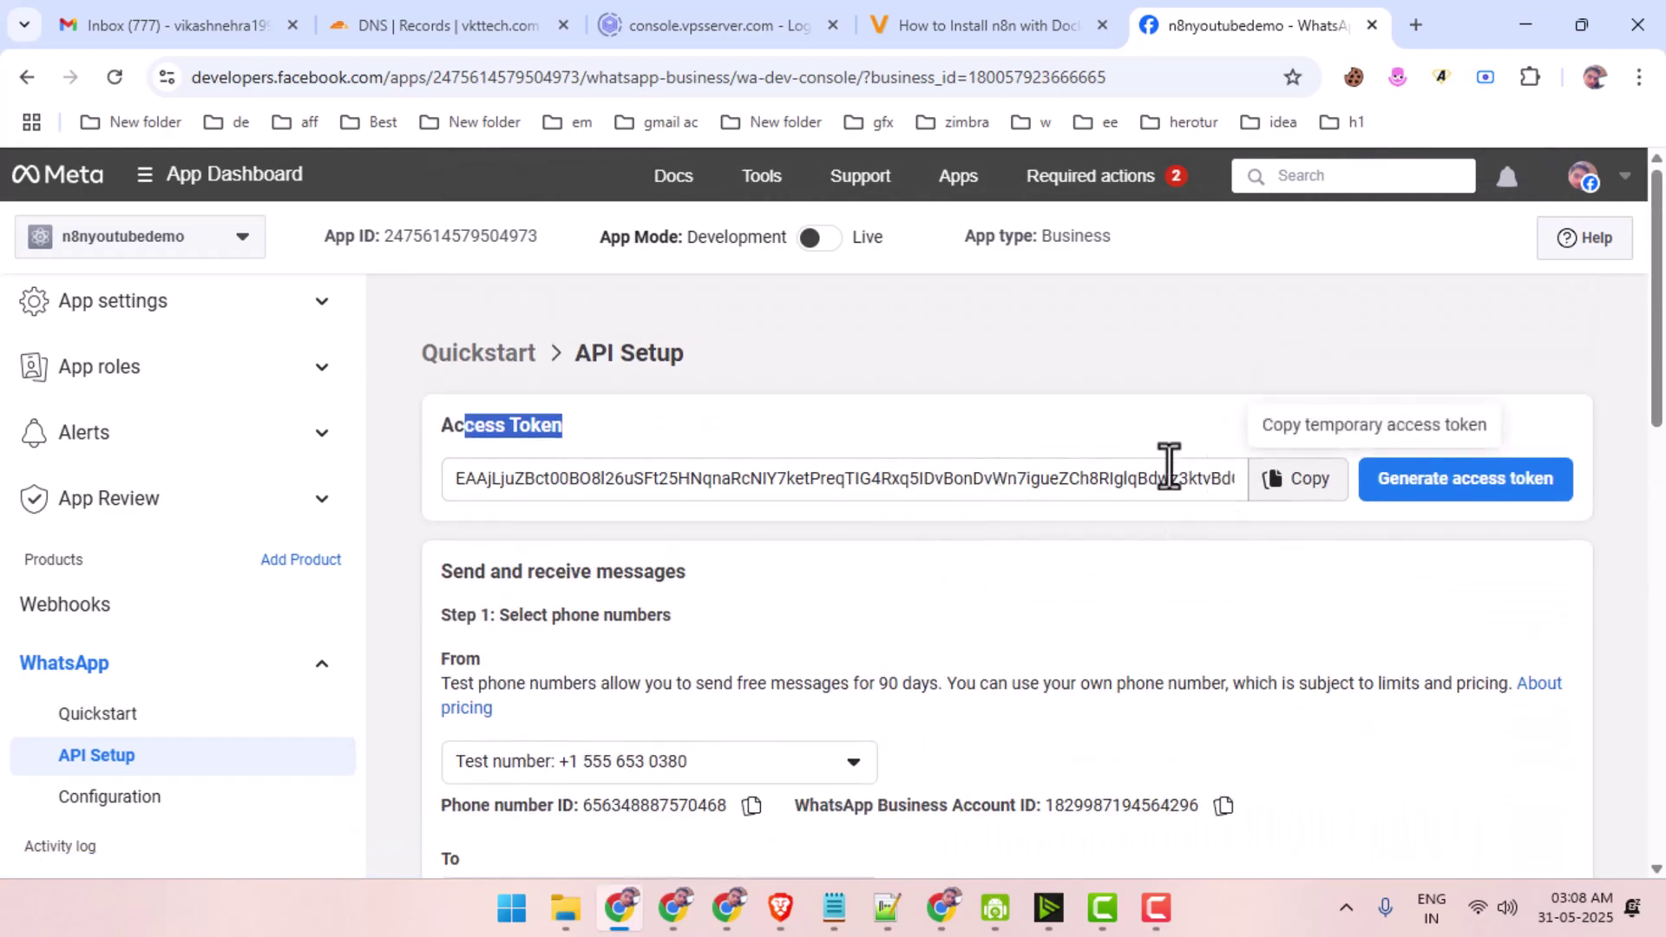
scroll(904, 580, down, 4)
scroll(272, 702, down, 1)
Copy the App ID from the app's basic settings into the Client ID of n8n's WhatsApp OAuth credential.
click(147, 669)
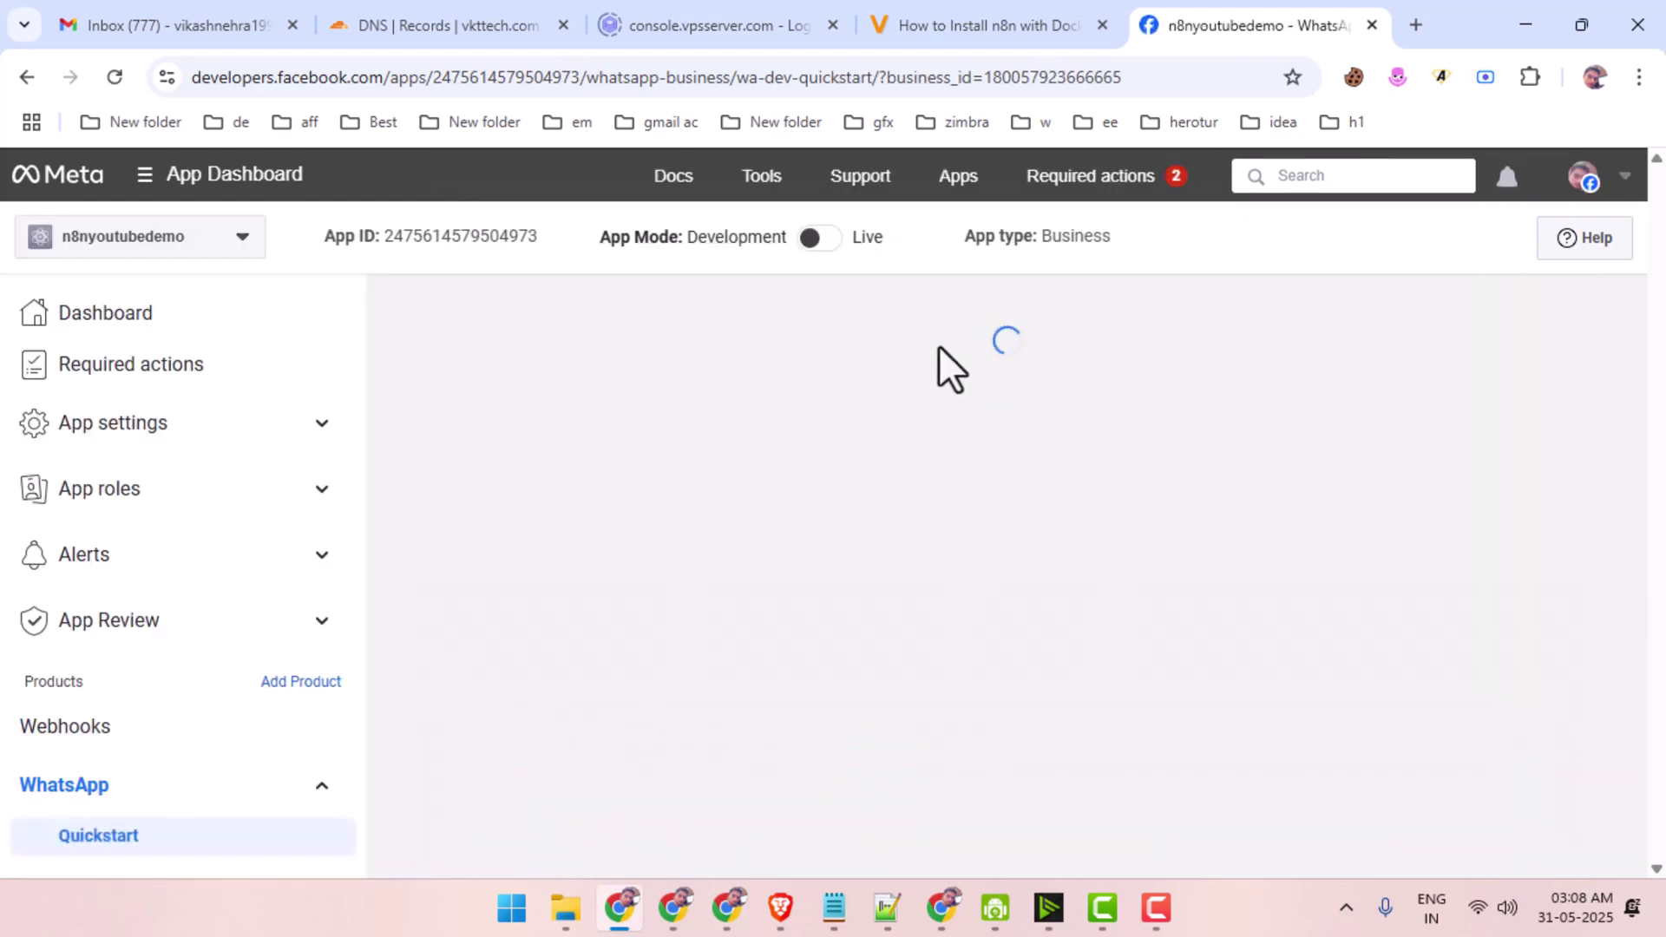
click(183, 425)
click(99, 473)
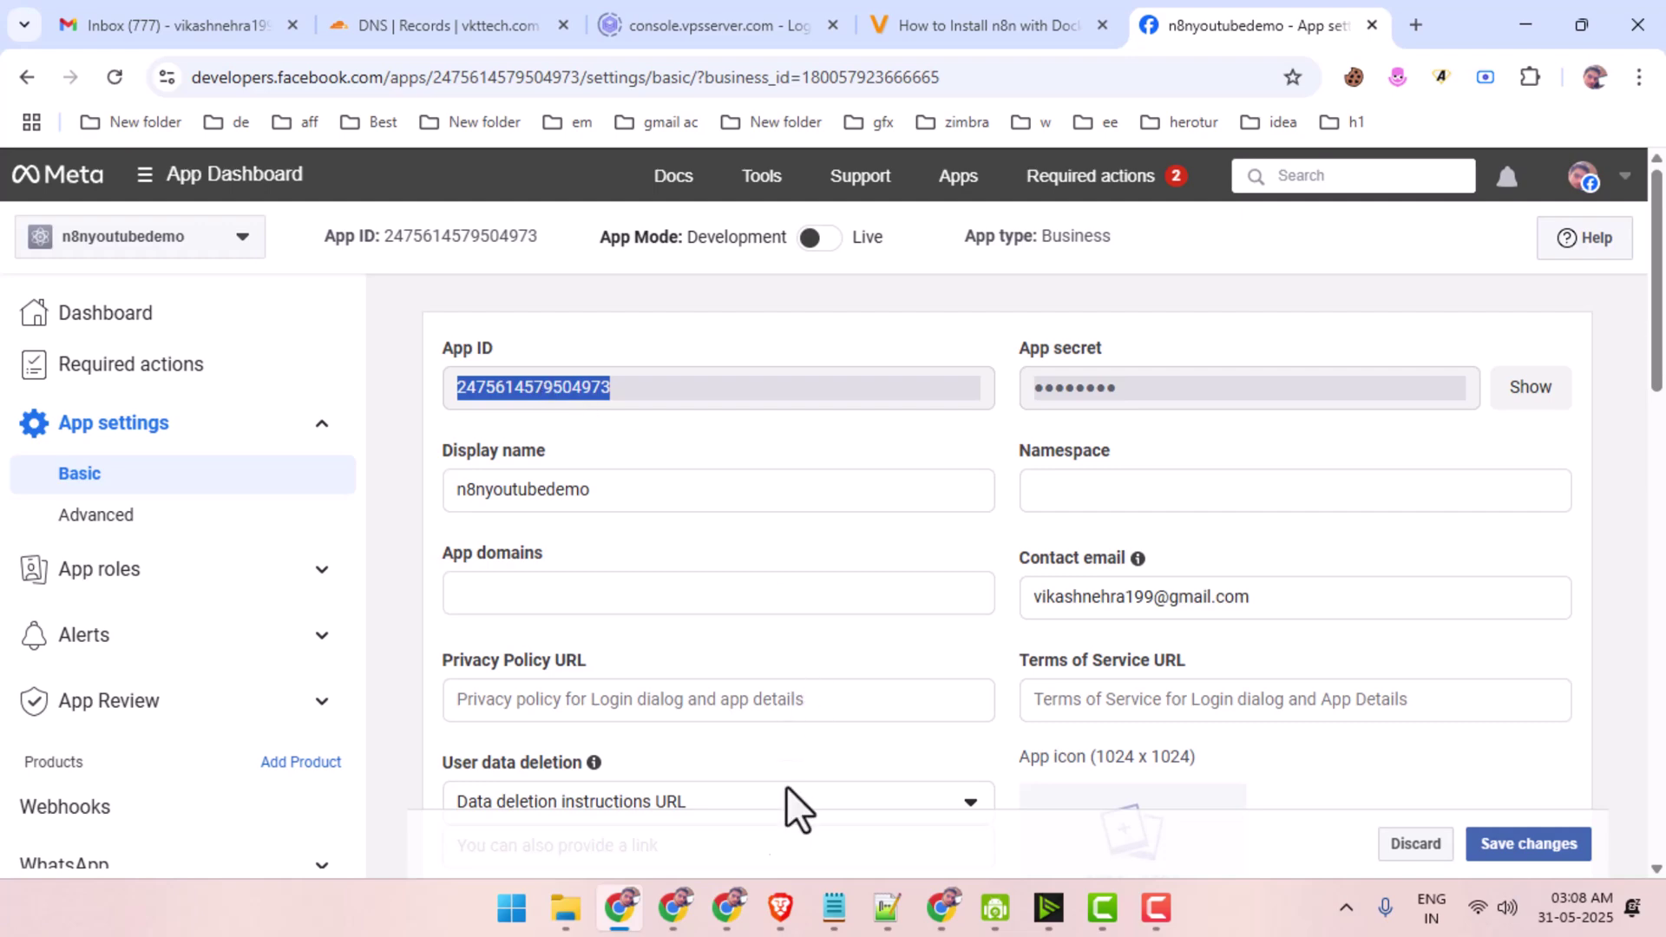
click(618, 908)
click(532, 457)
key(ctrl+v)
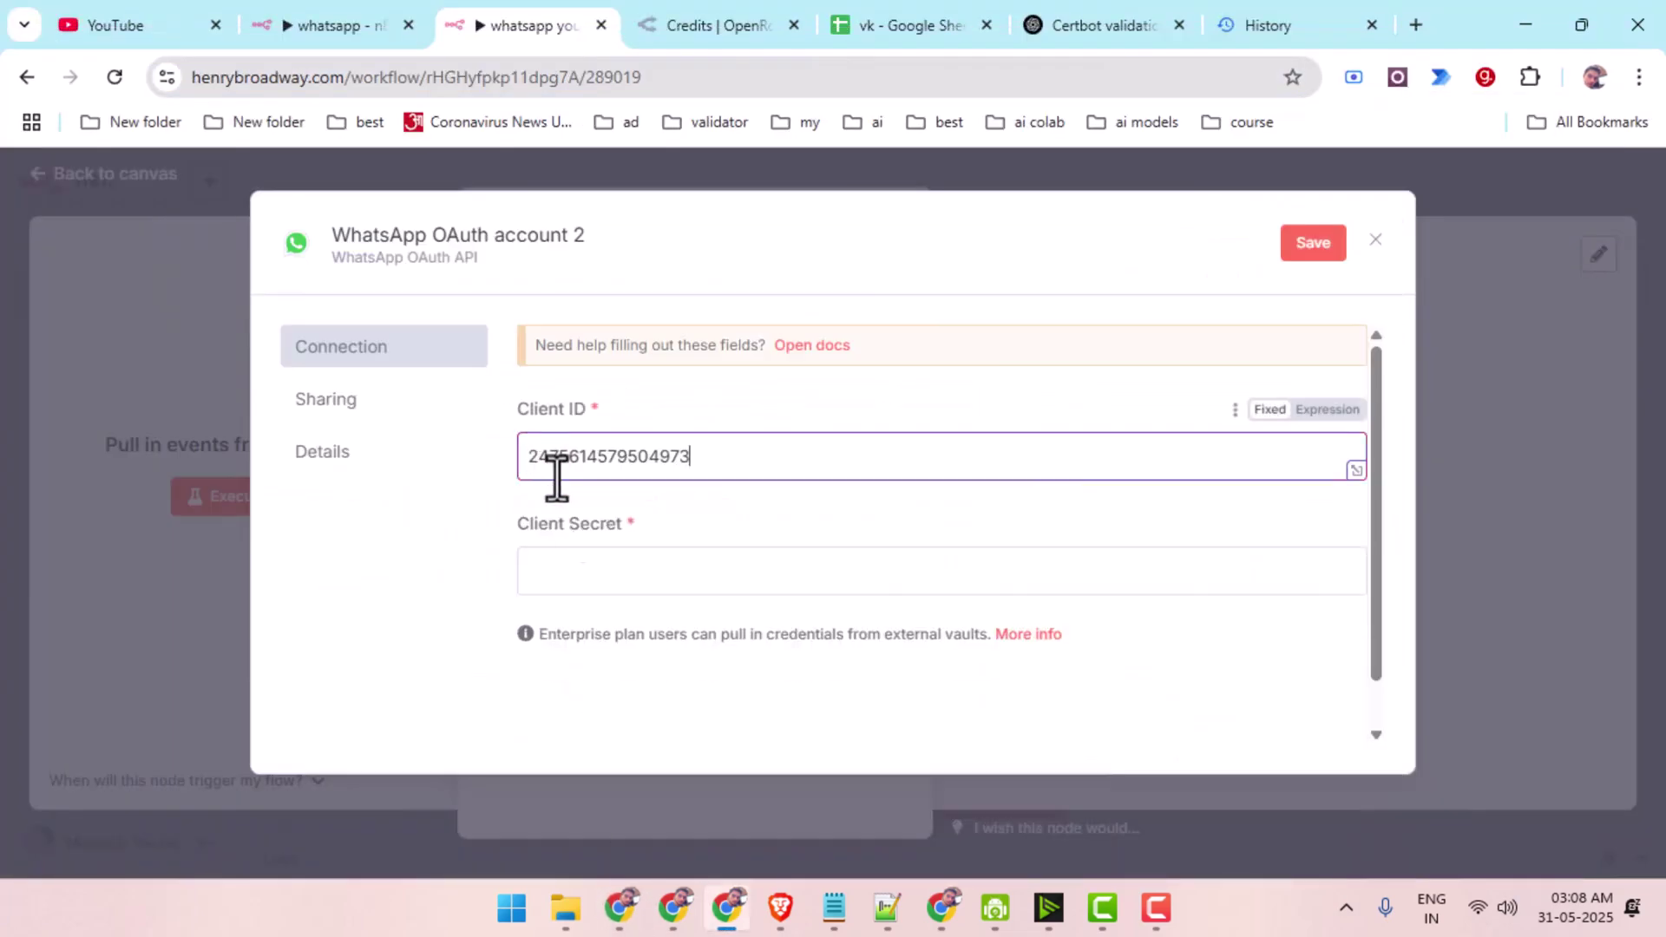
Reveal the Meta app secret and copy it into the Client Secret of the n8n WhatsApp OAuth credential.
click(619, 908)
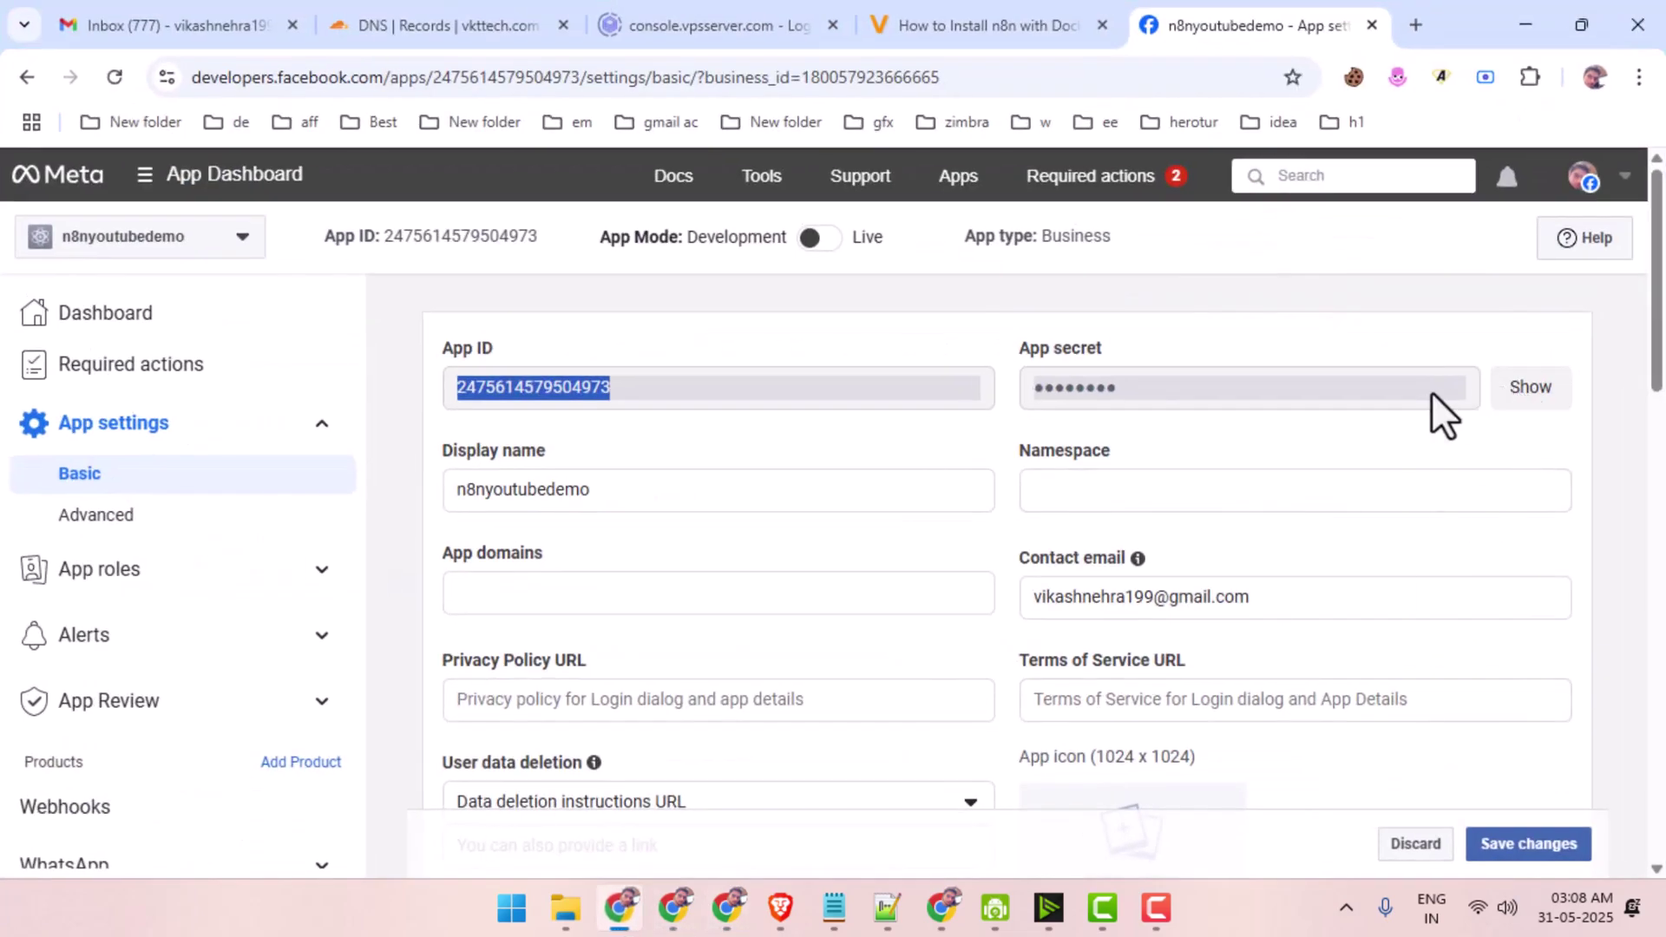
click(1509, 390)
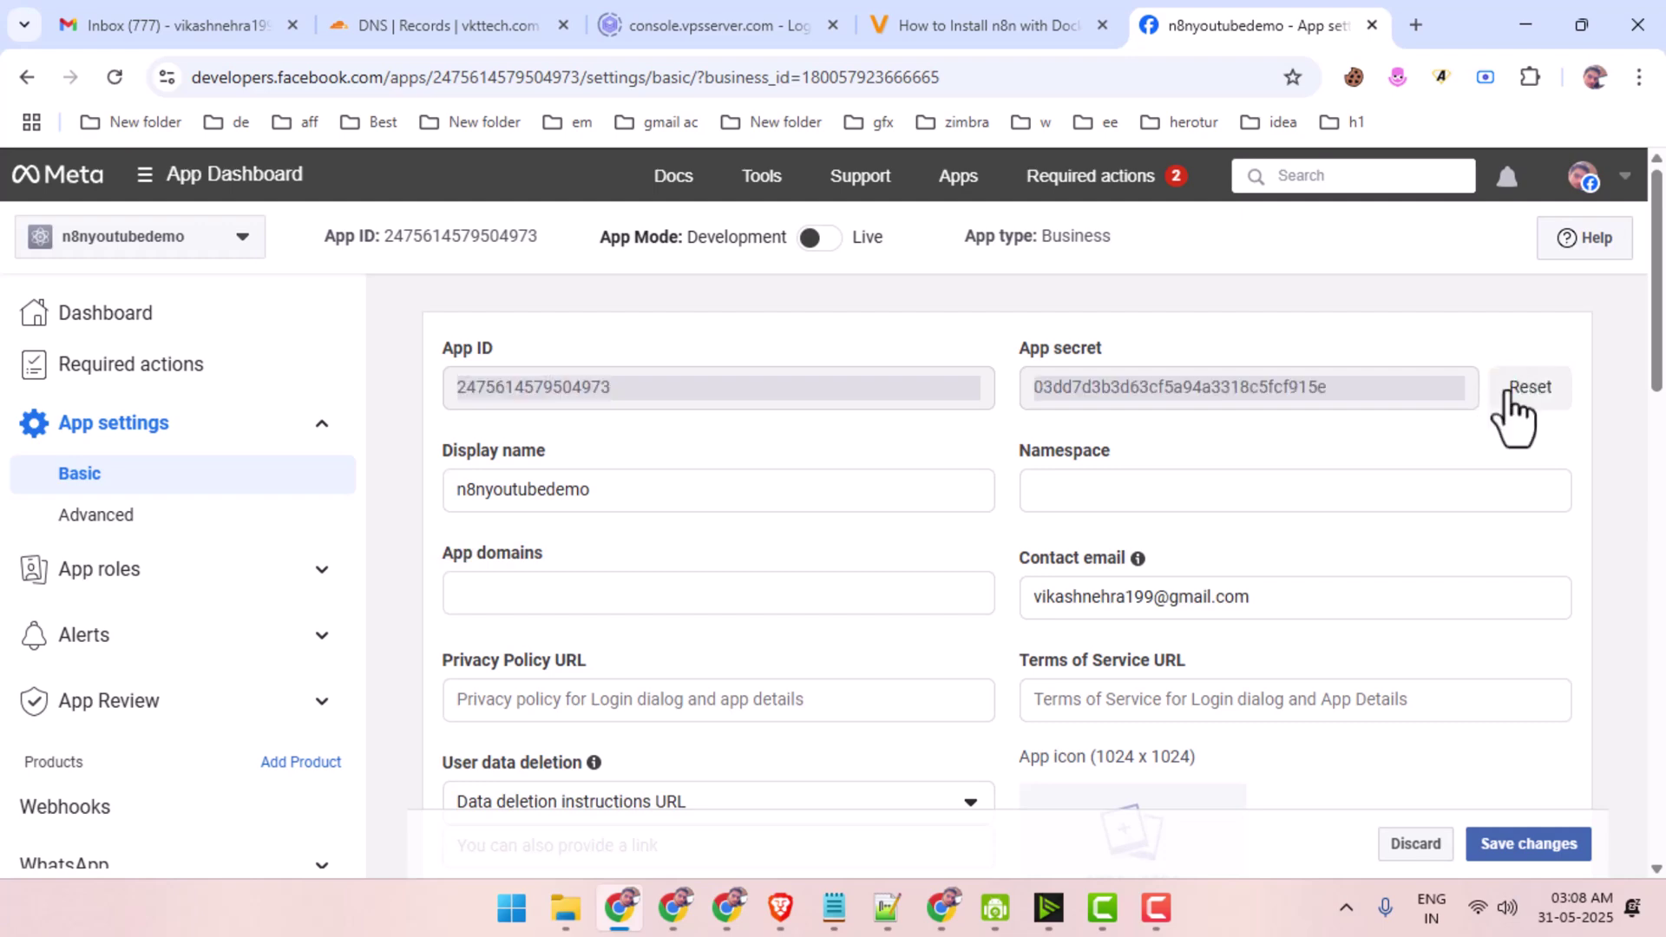
double_click(1299, 391)
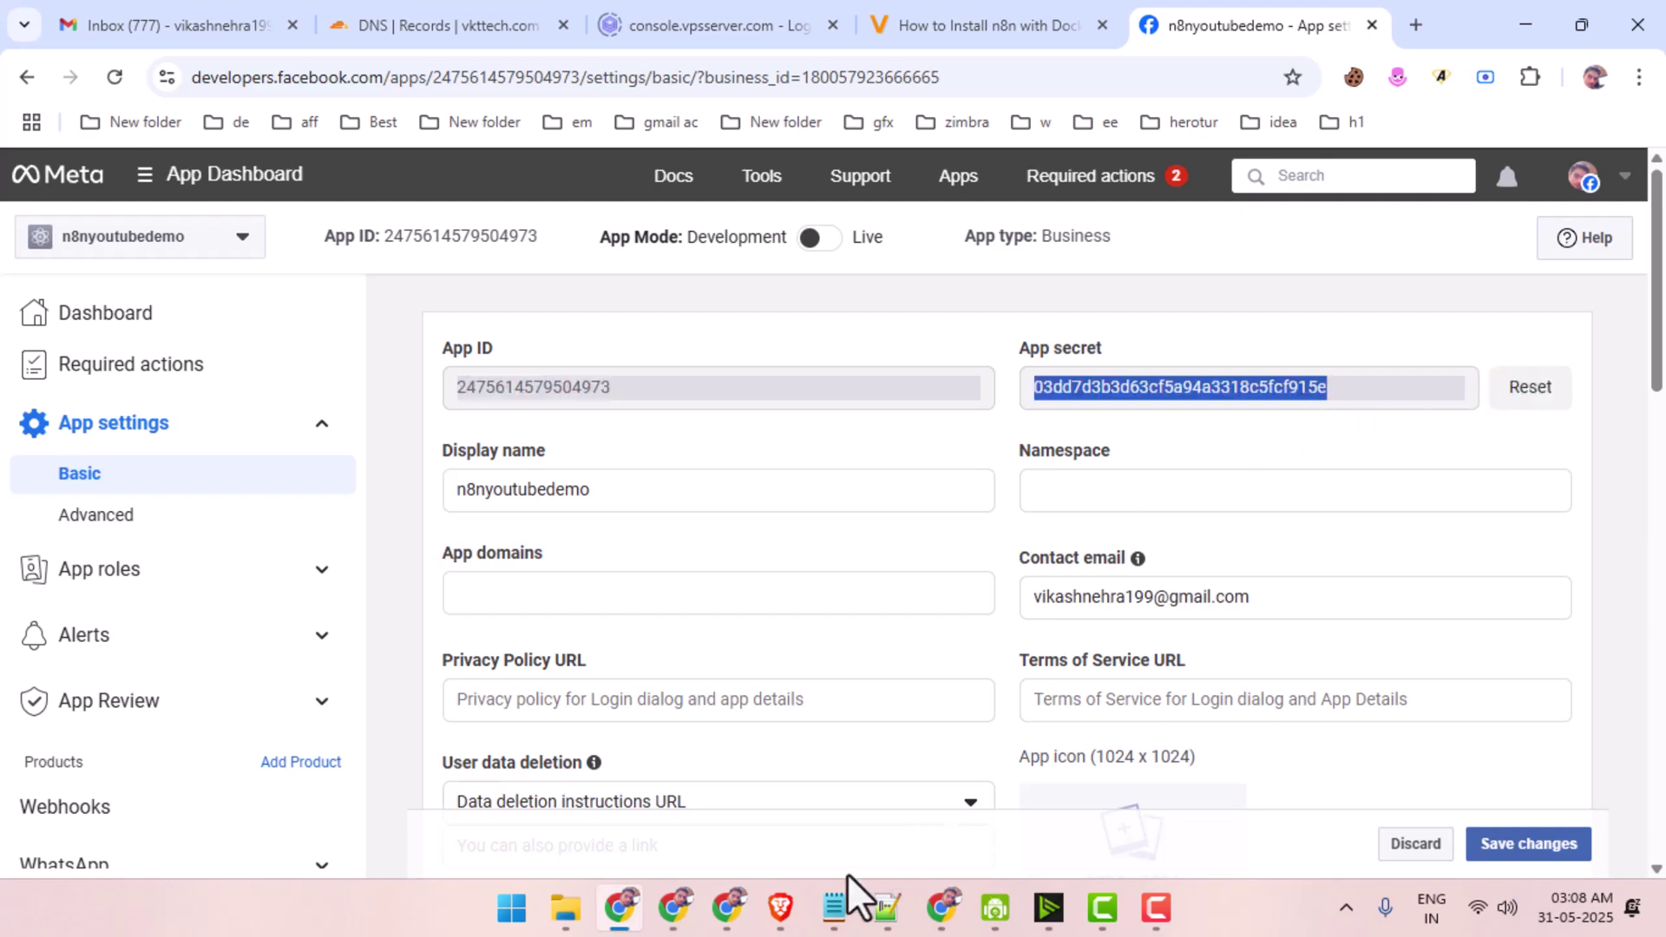
click(616, 909)
click(559, 570)
key(ctrl+v)
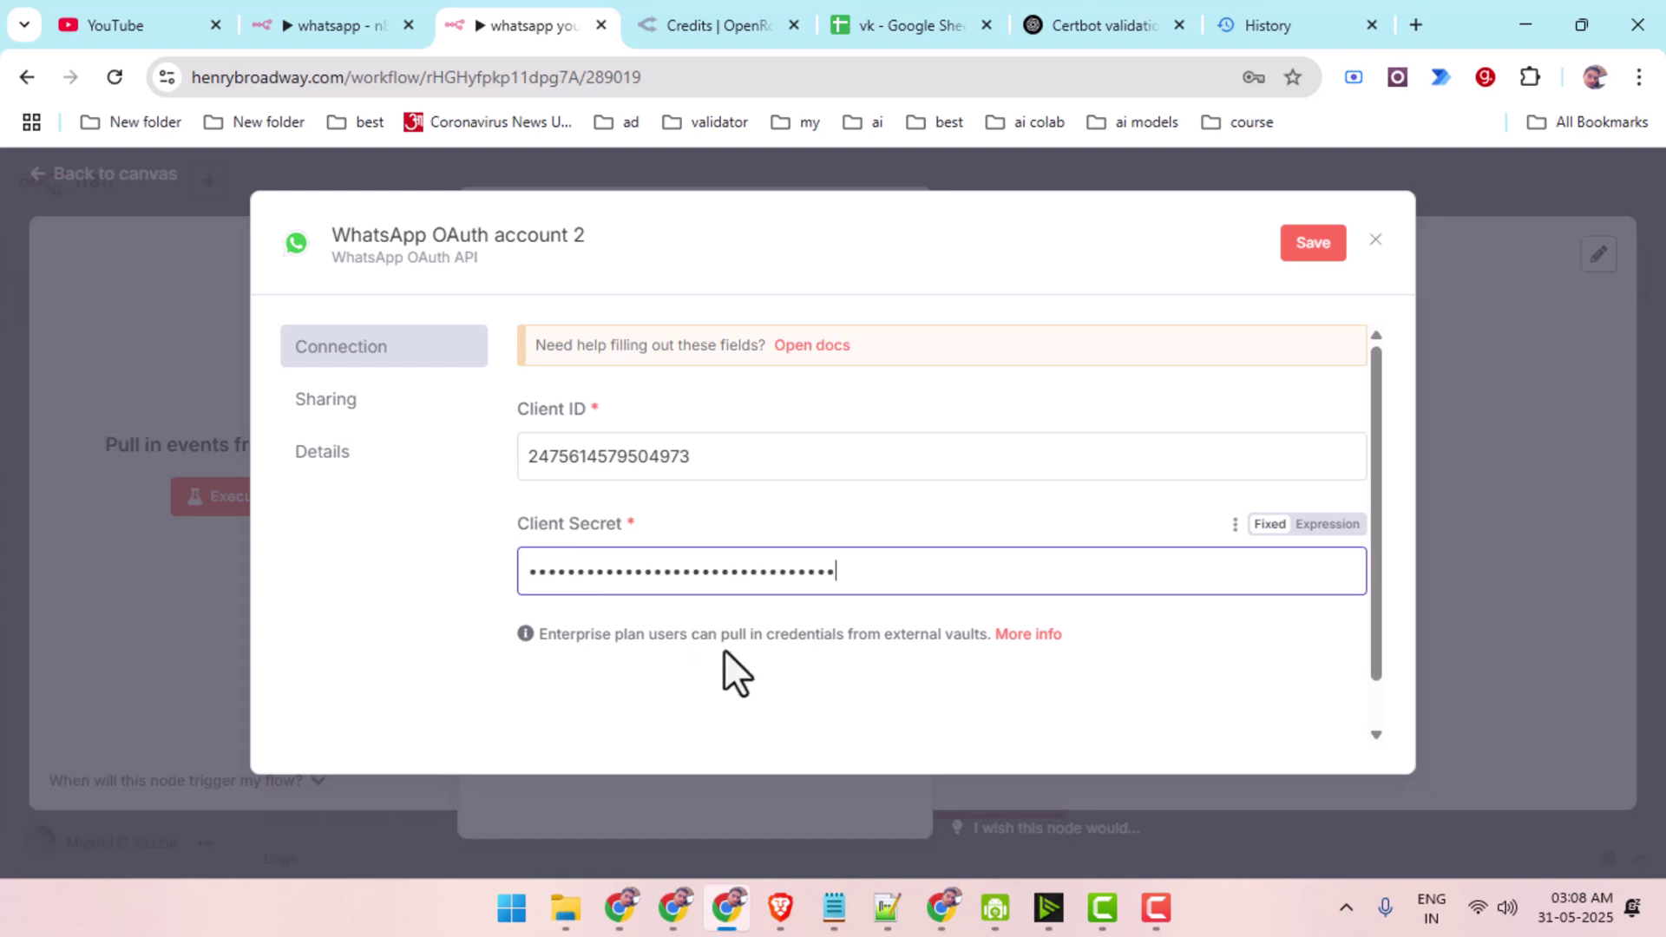
Save the WhatsApp OAuth credential, return to the canvas and move the WhatsApp Trigger node up and to the left.
click(1312, 245)
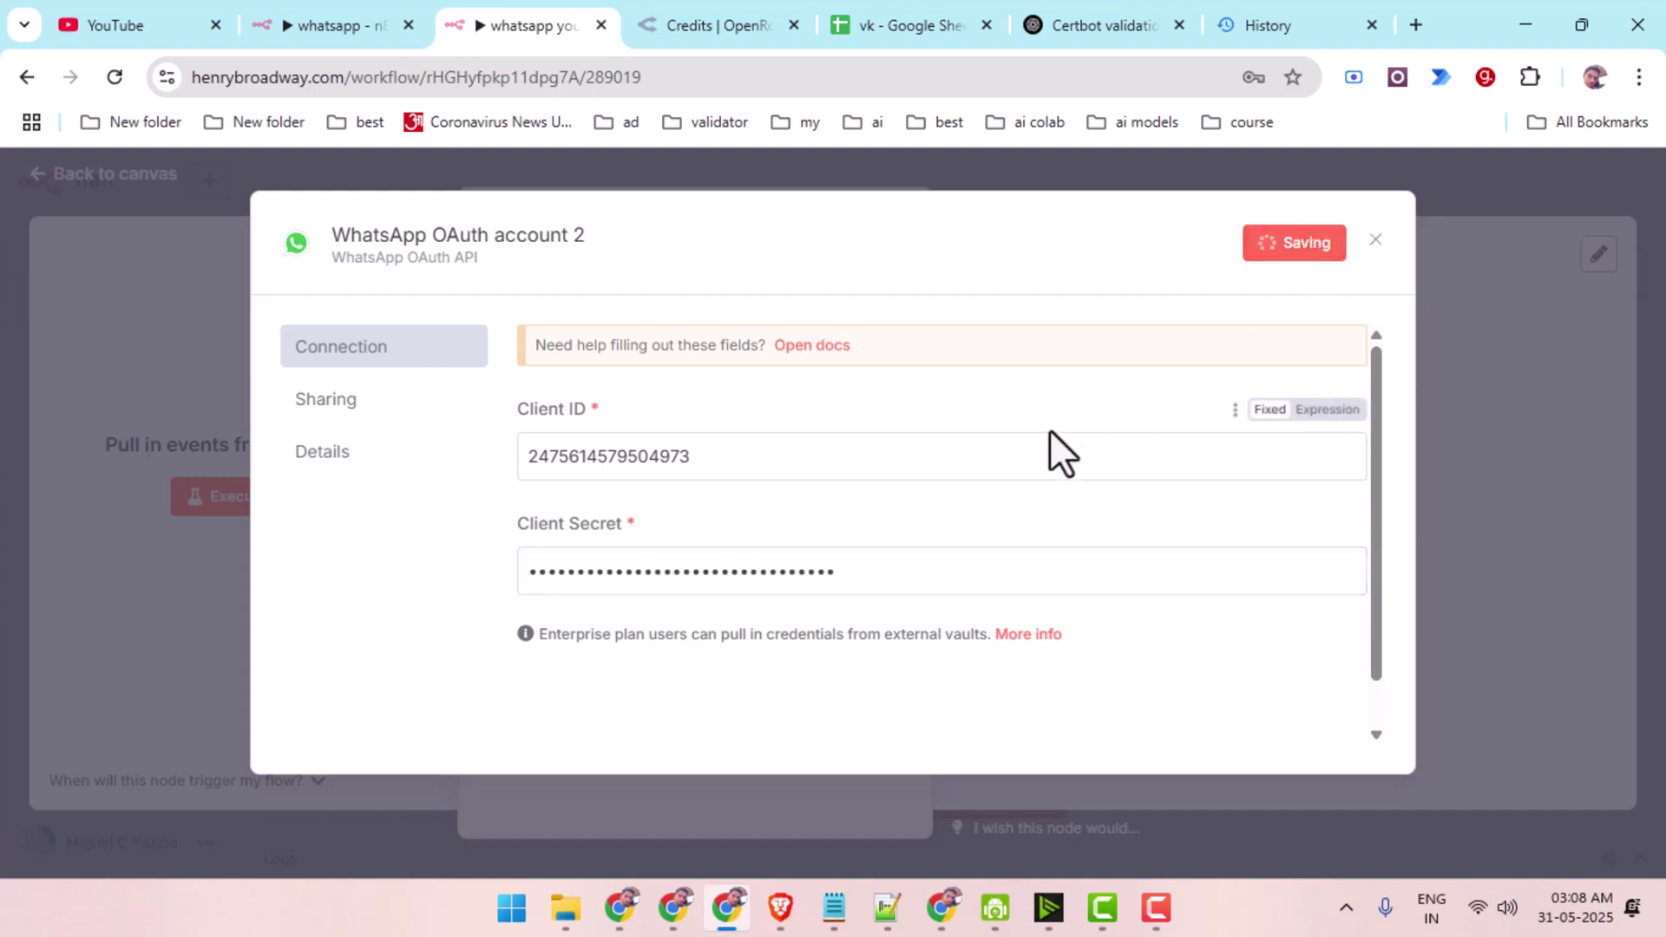
scroll(738, 580, down, 2)
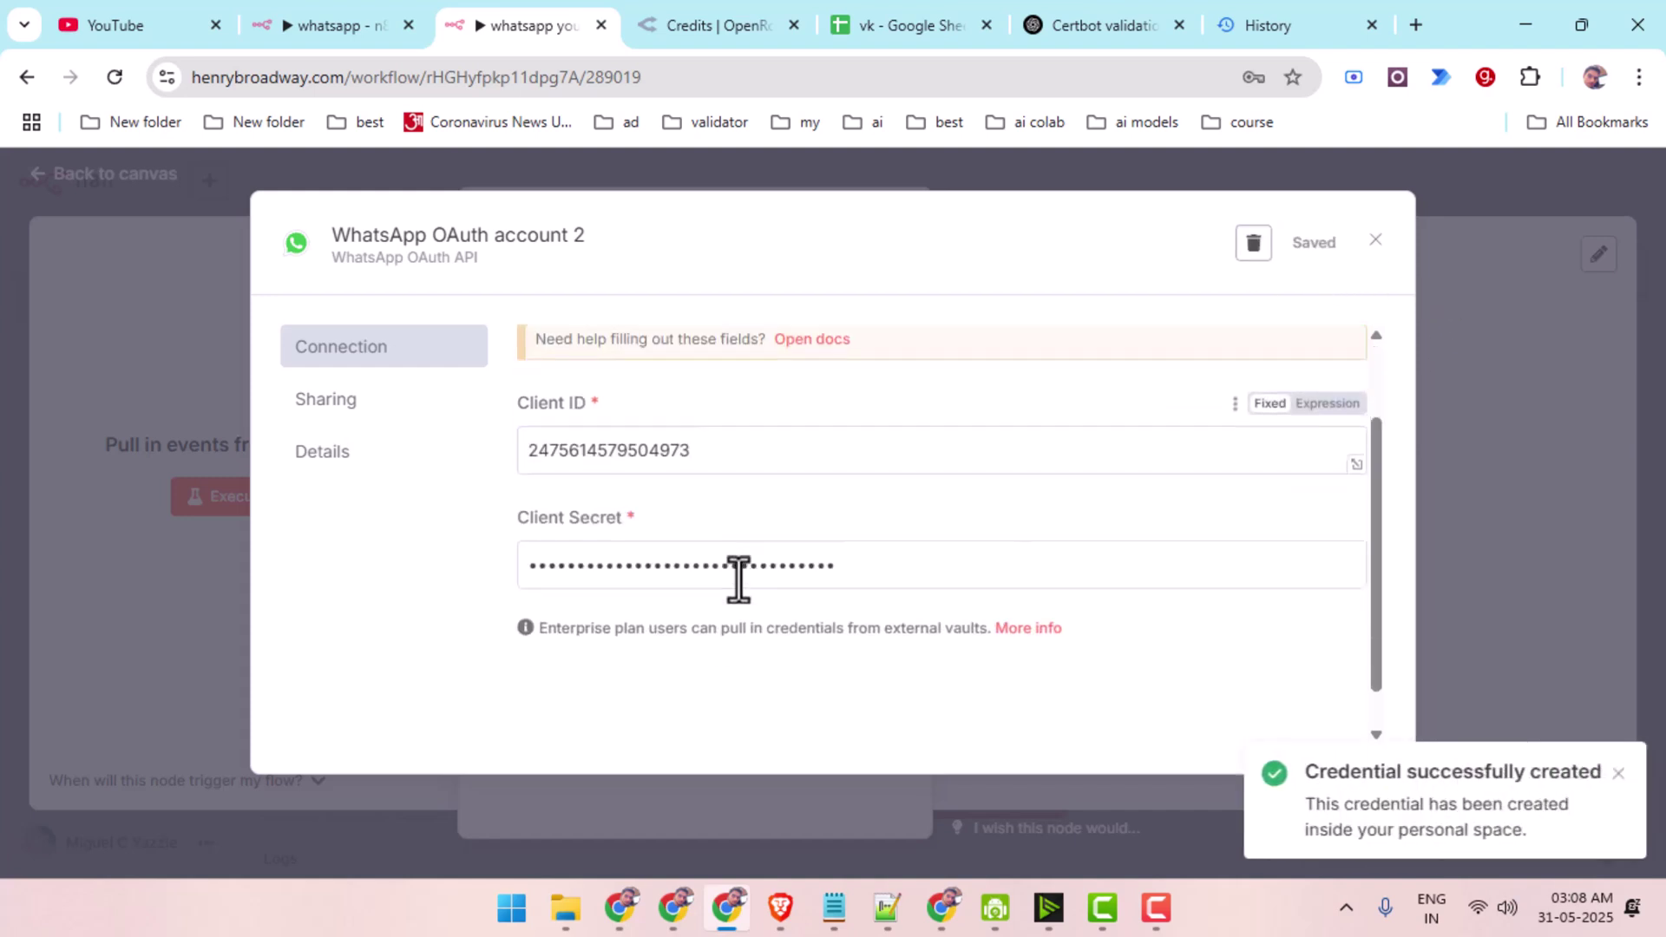
click(1375, 239)
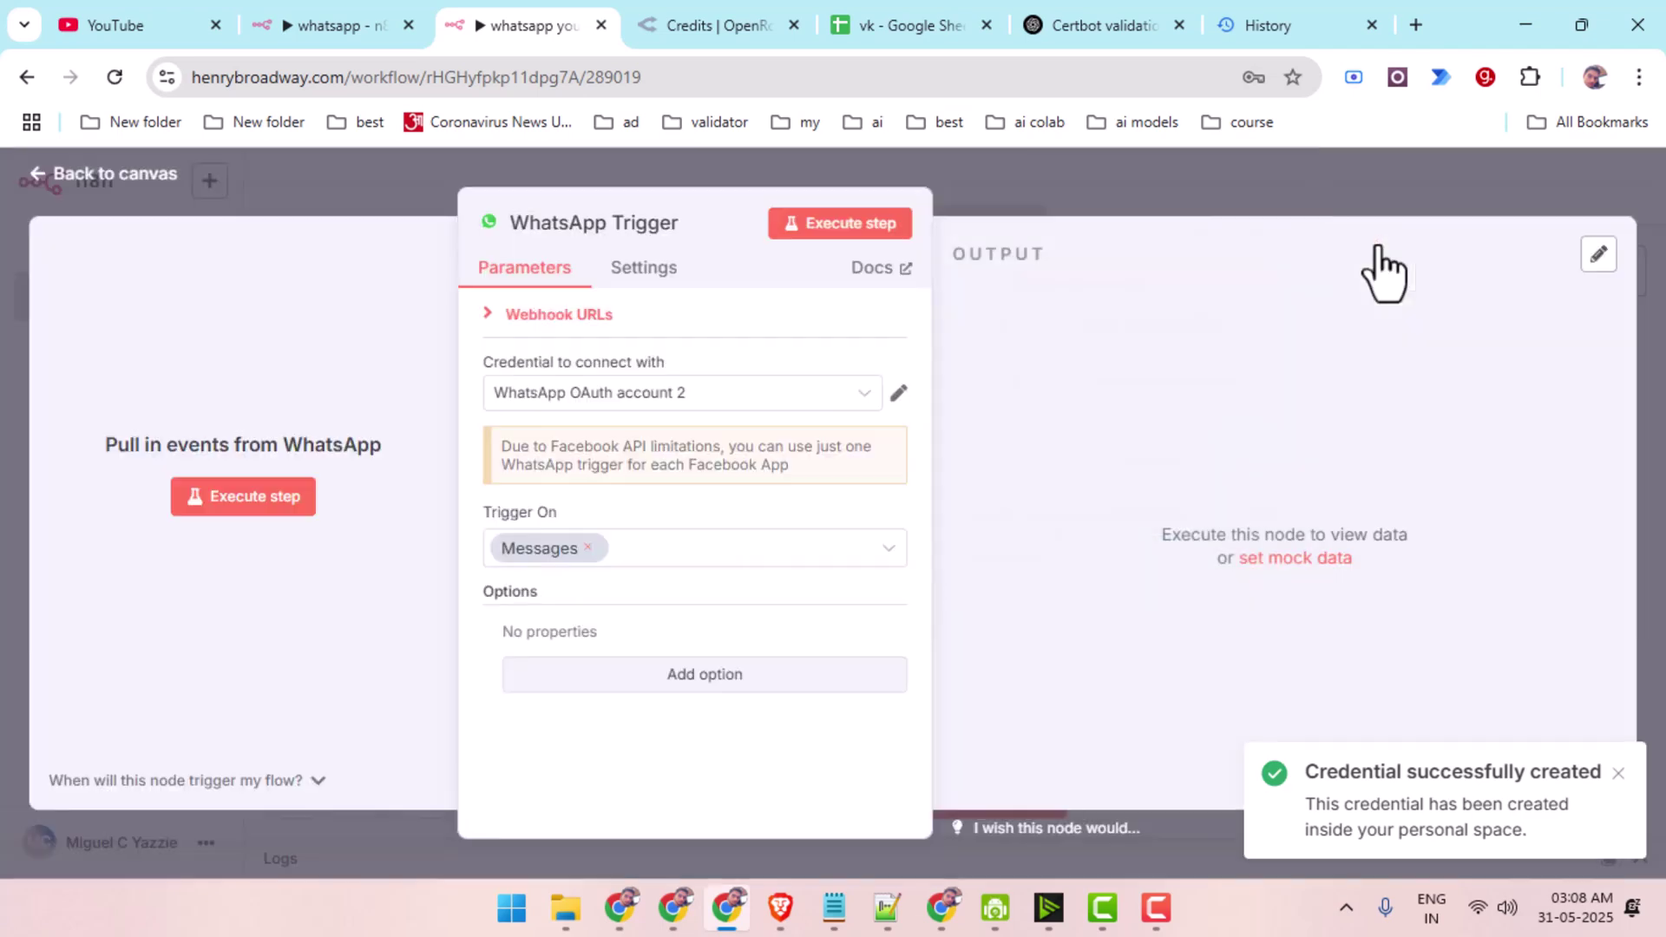
click(155, 175)
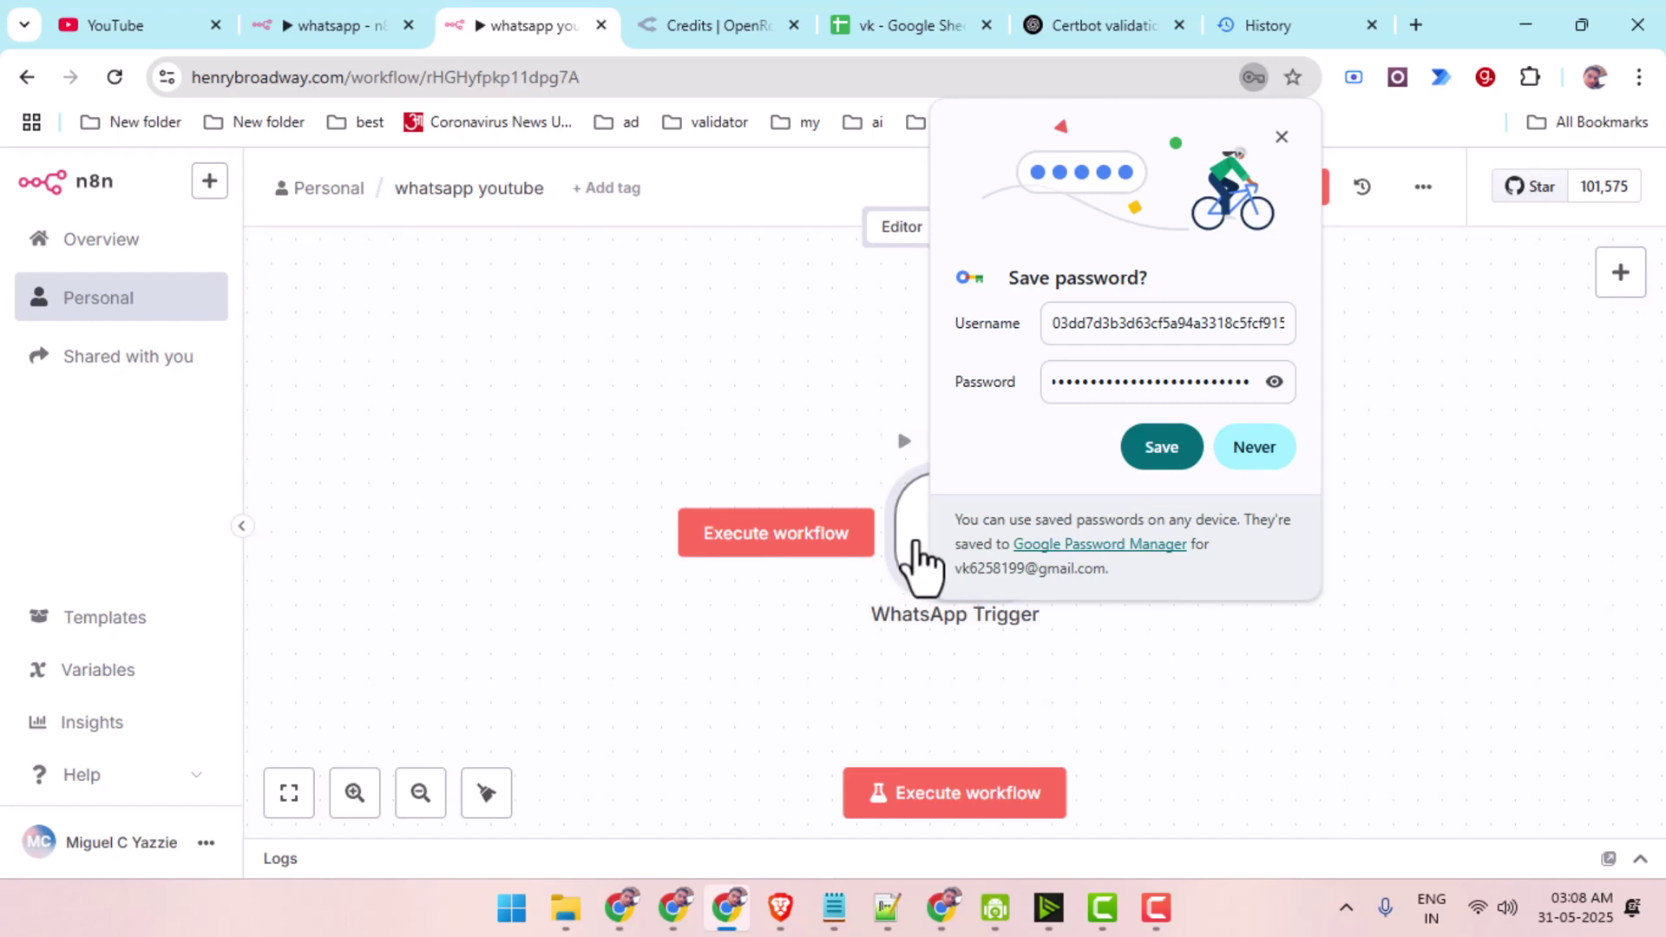
drag(897, 556, 501, 438)
click(681, 436)
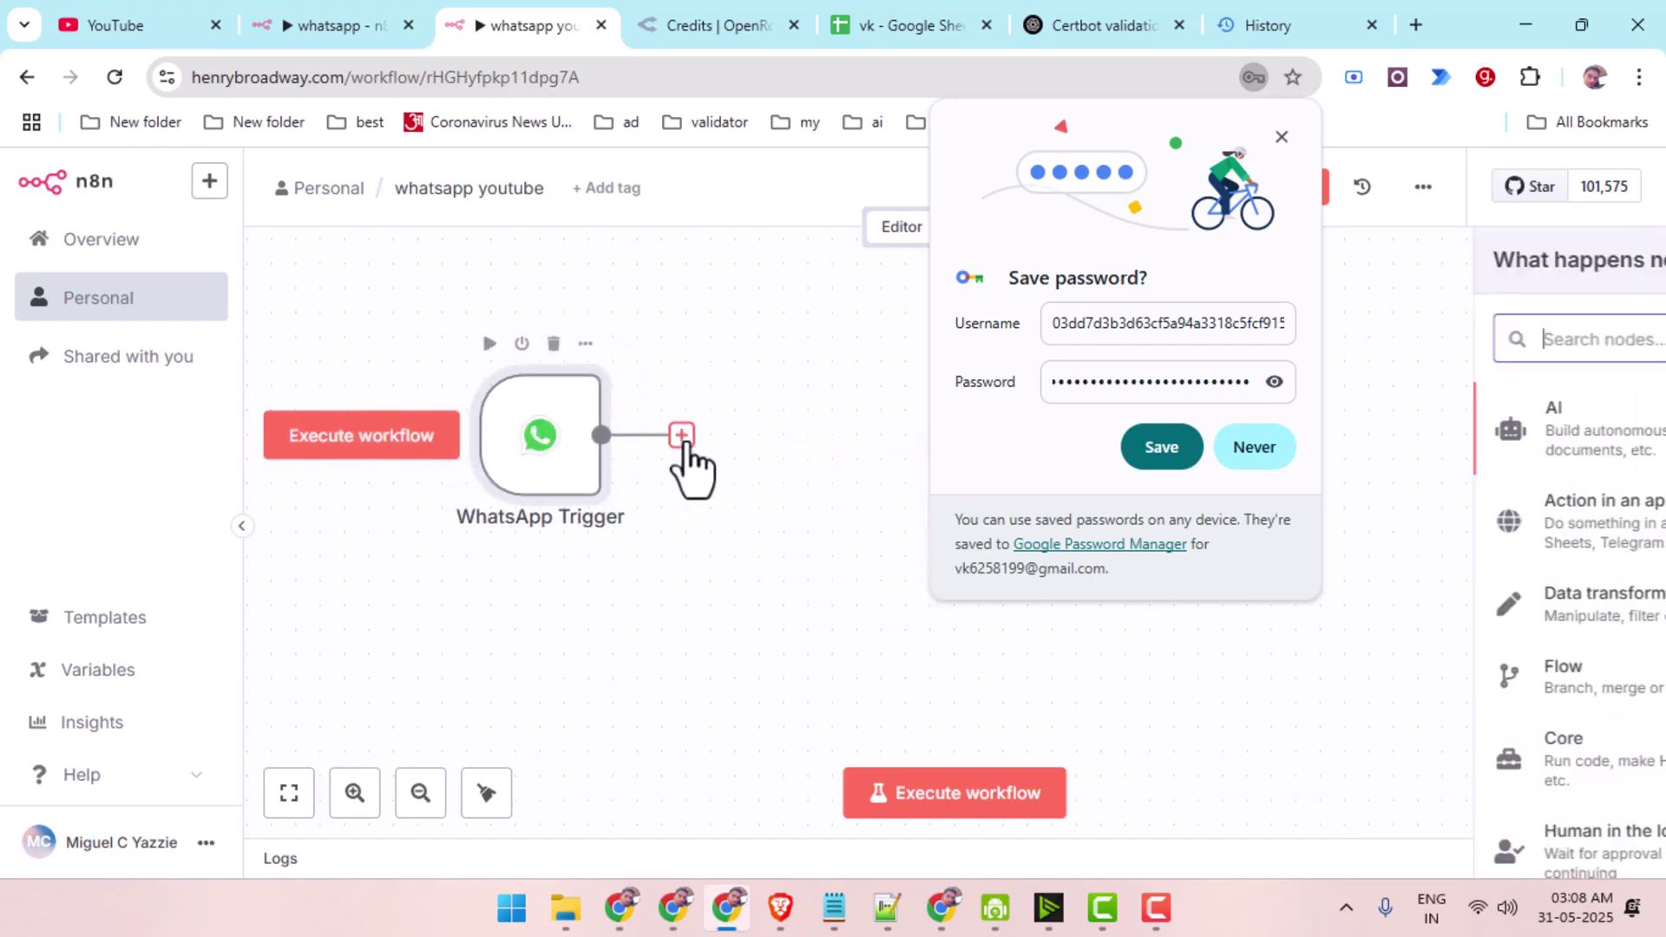
click(321, 23)
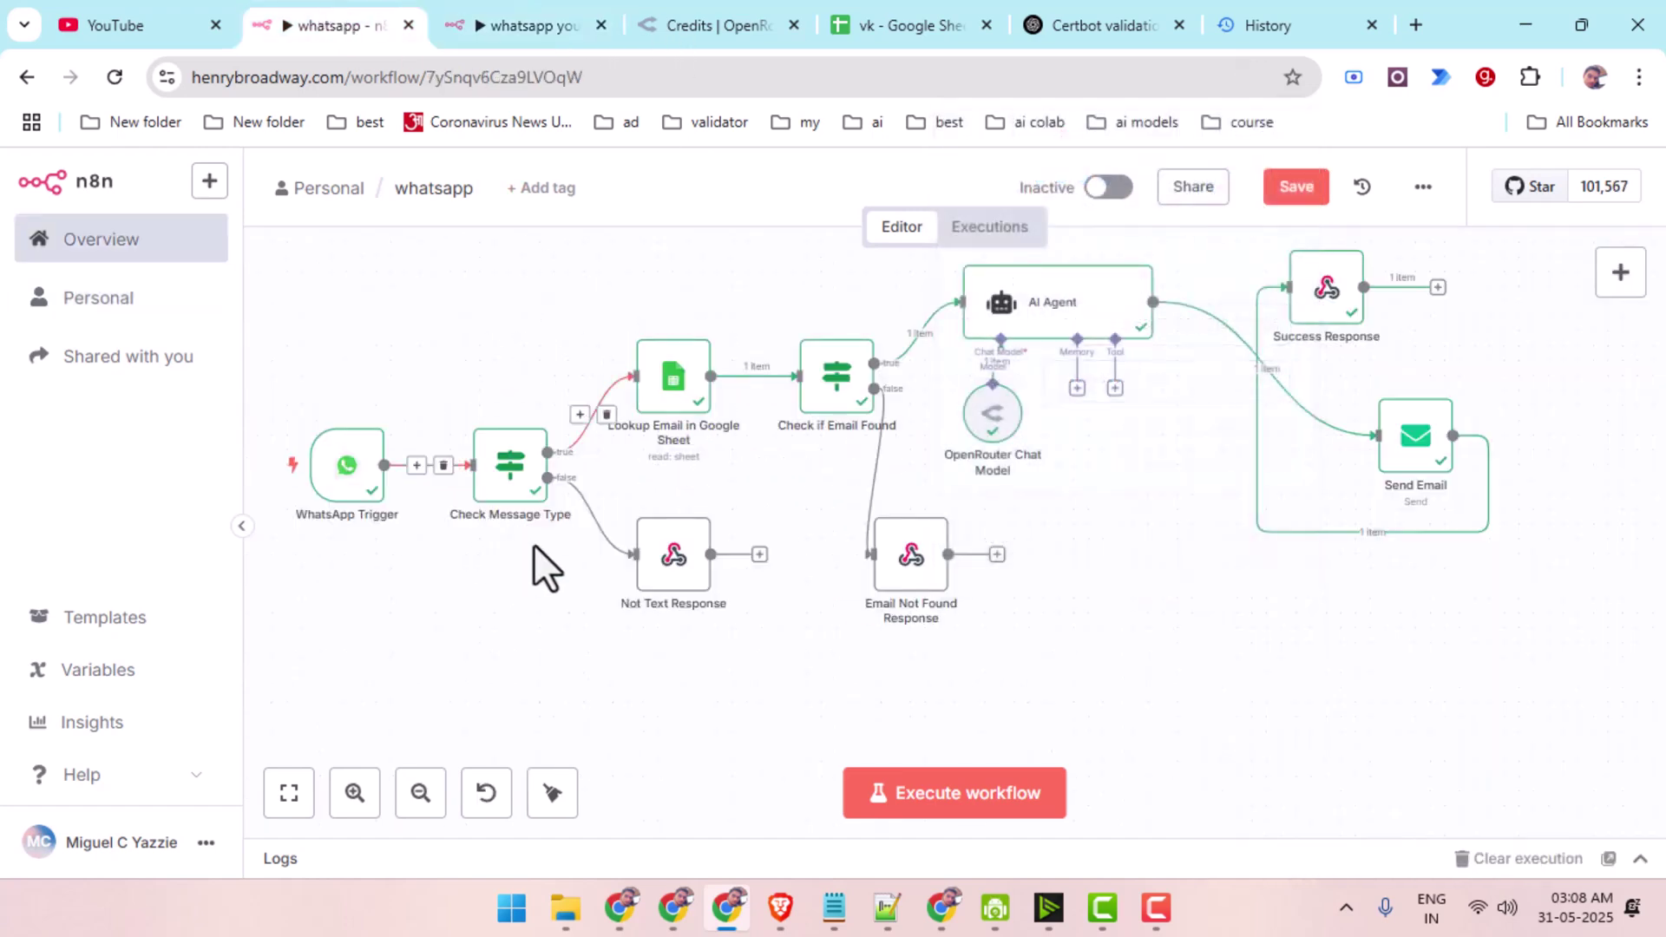
click(486, 24)
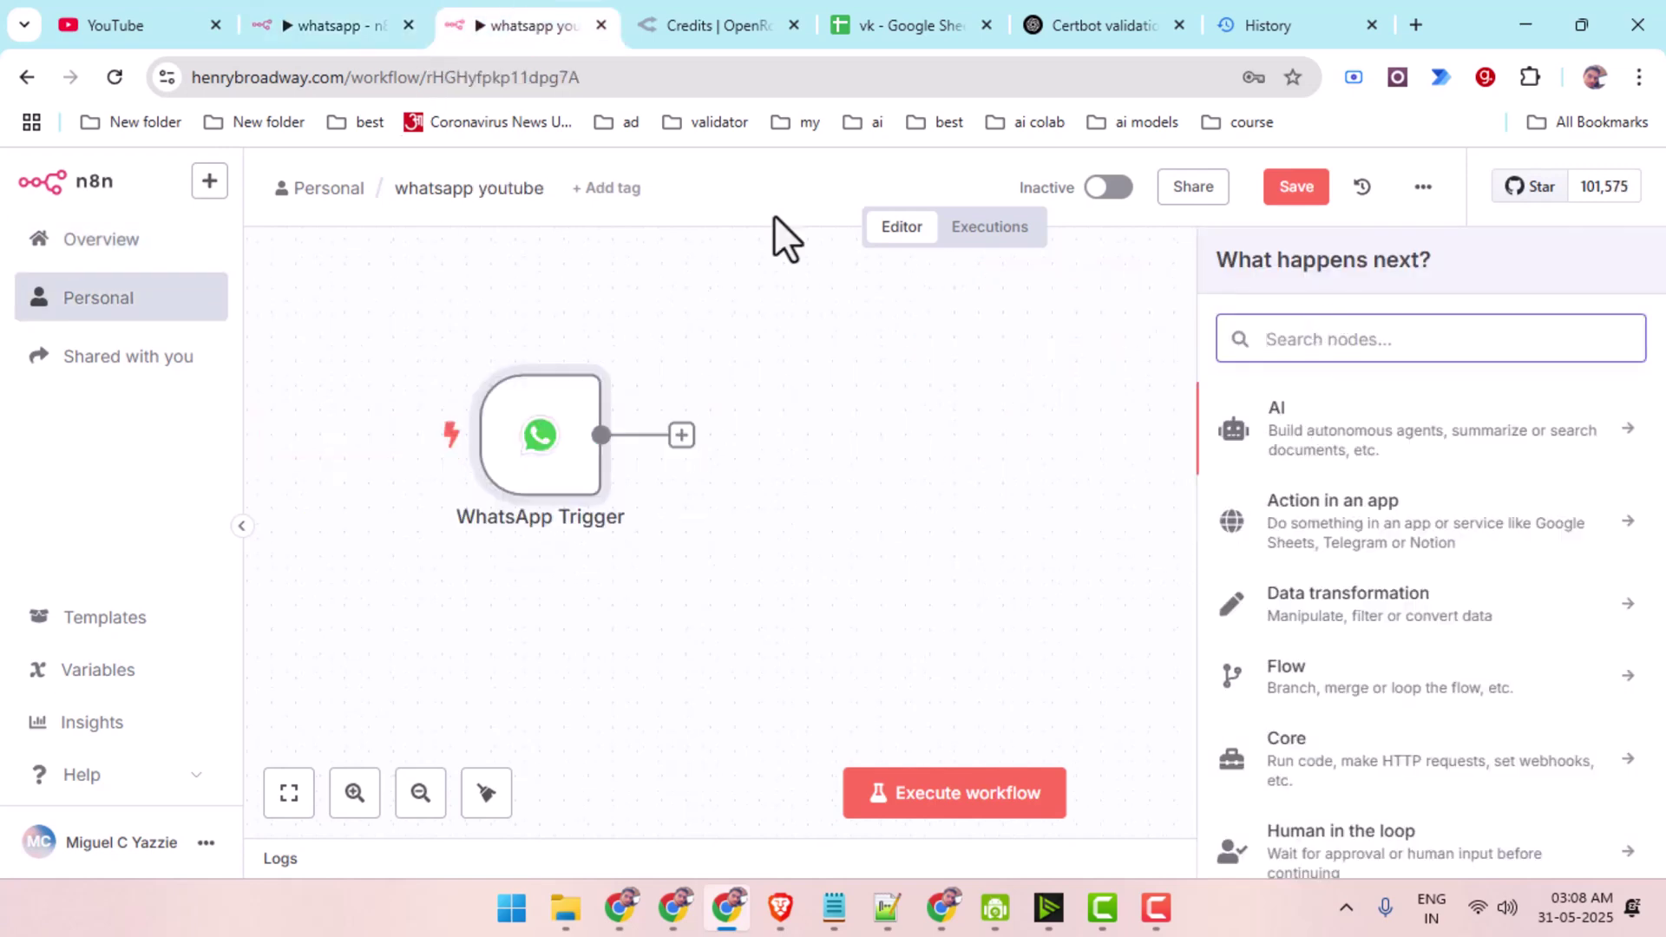
click(357, 21)
click(519, 19)
text(check)
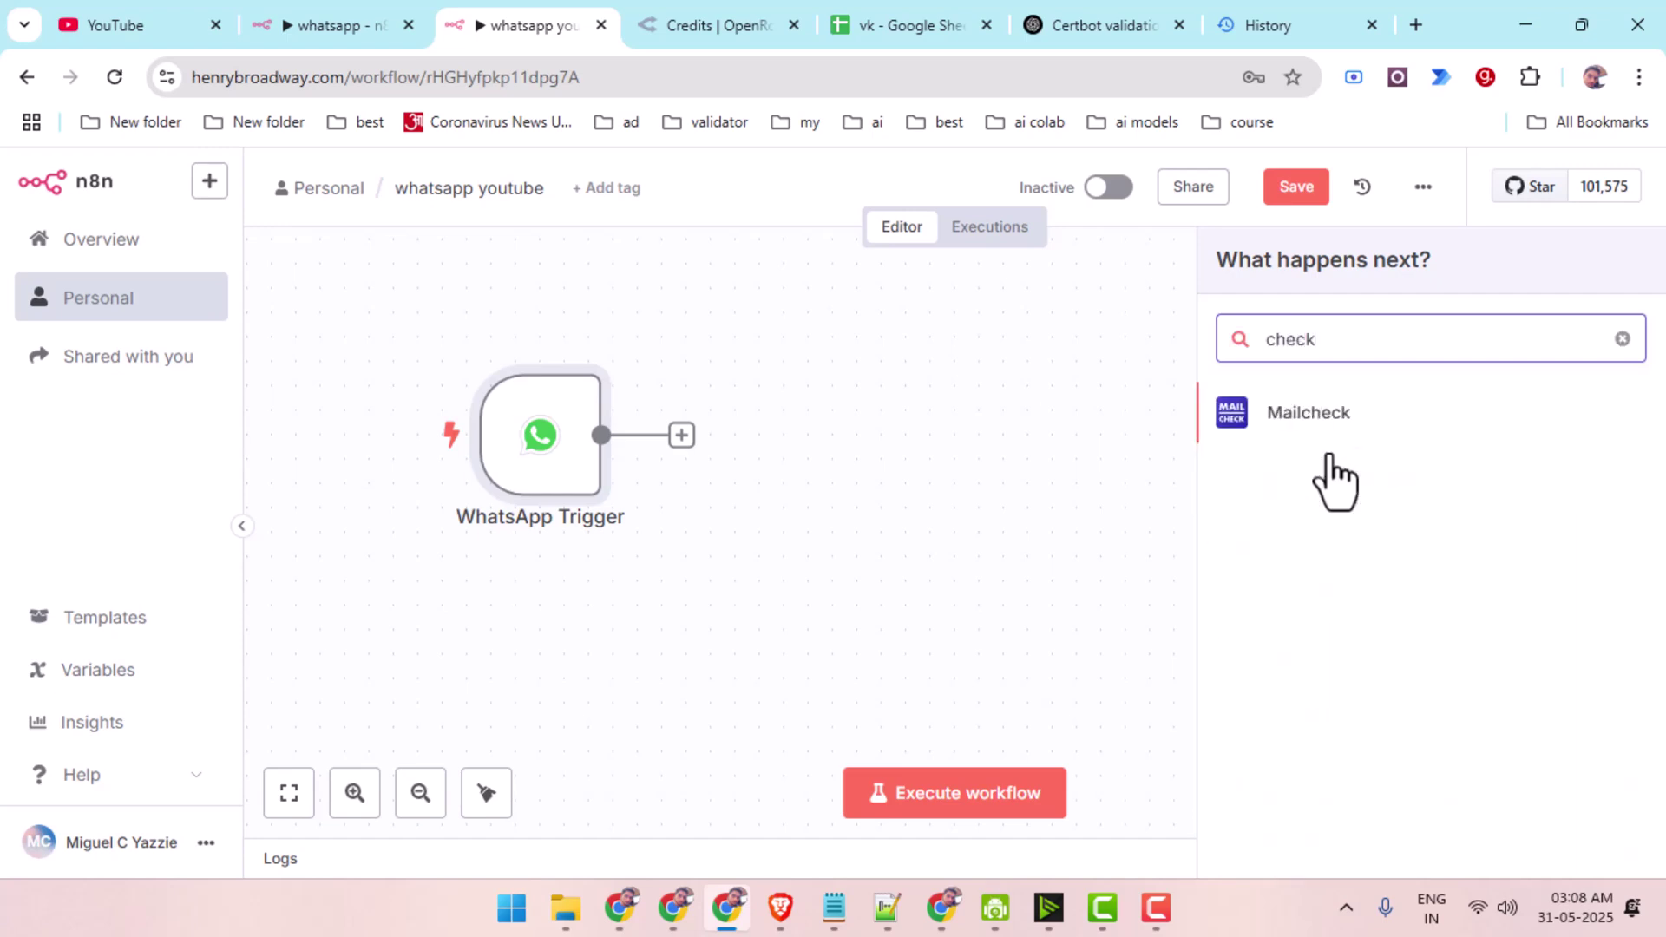
click(1359, 436)
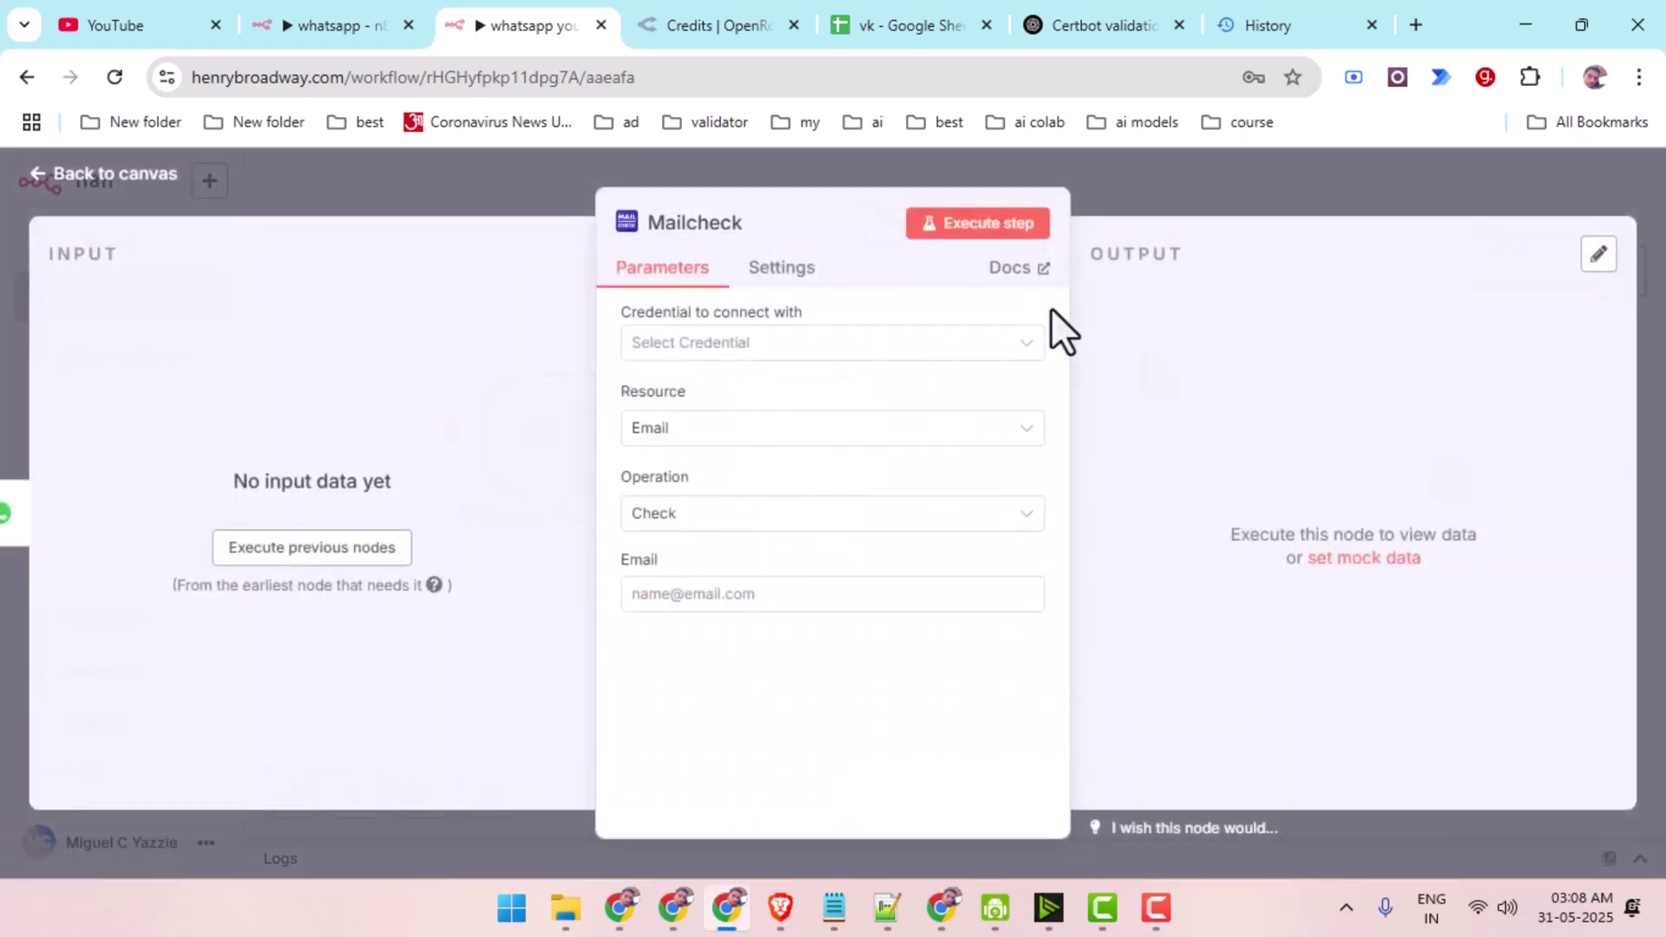
click(80, 177)
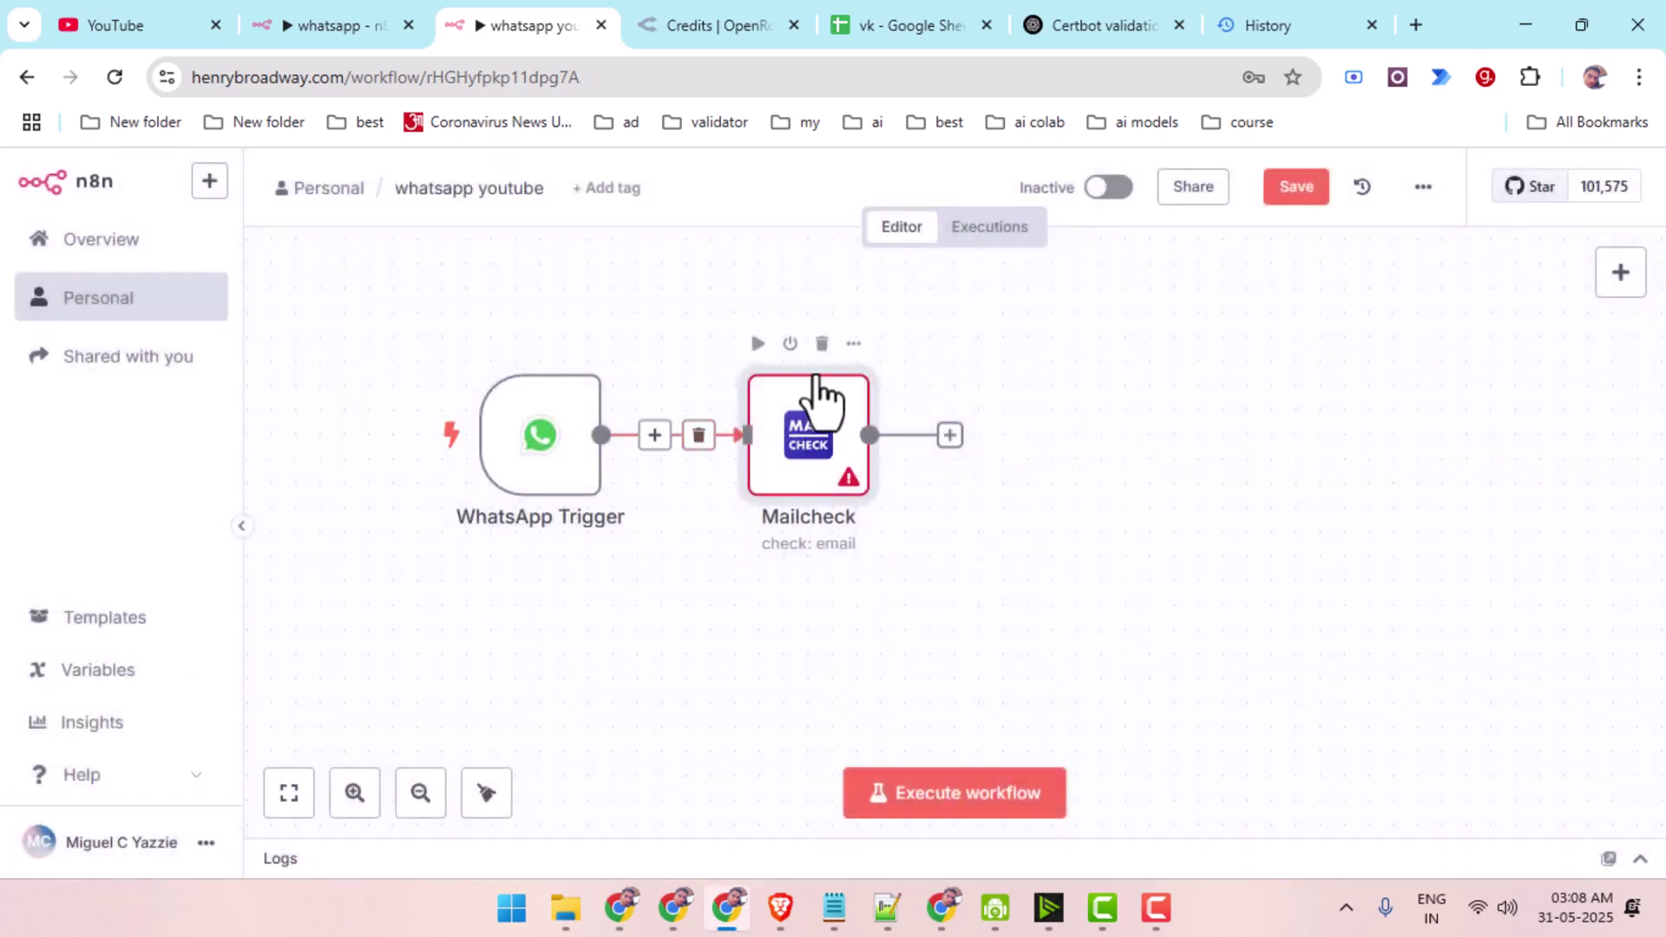
click(822, 344)
Copy the Check Message Type node from the existing whatsapp workflow into whatsapp youtube and connect it after the WhatsApp Trigger.
click(338, 25)
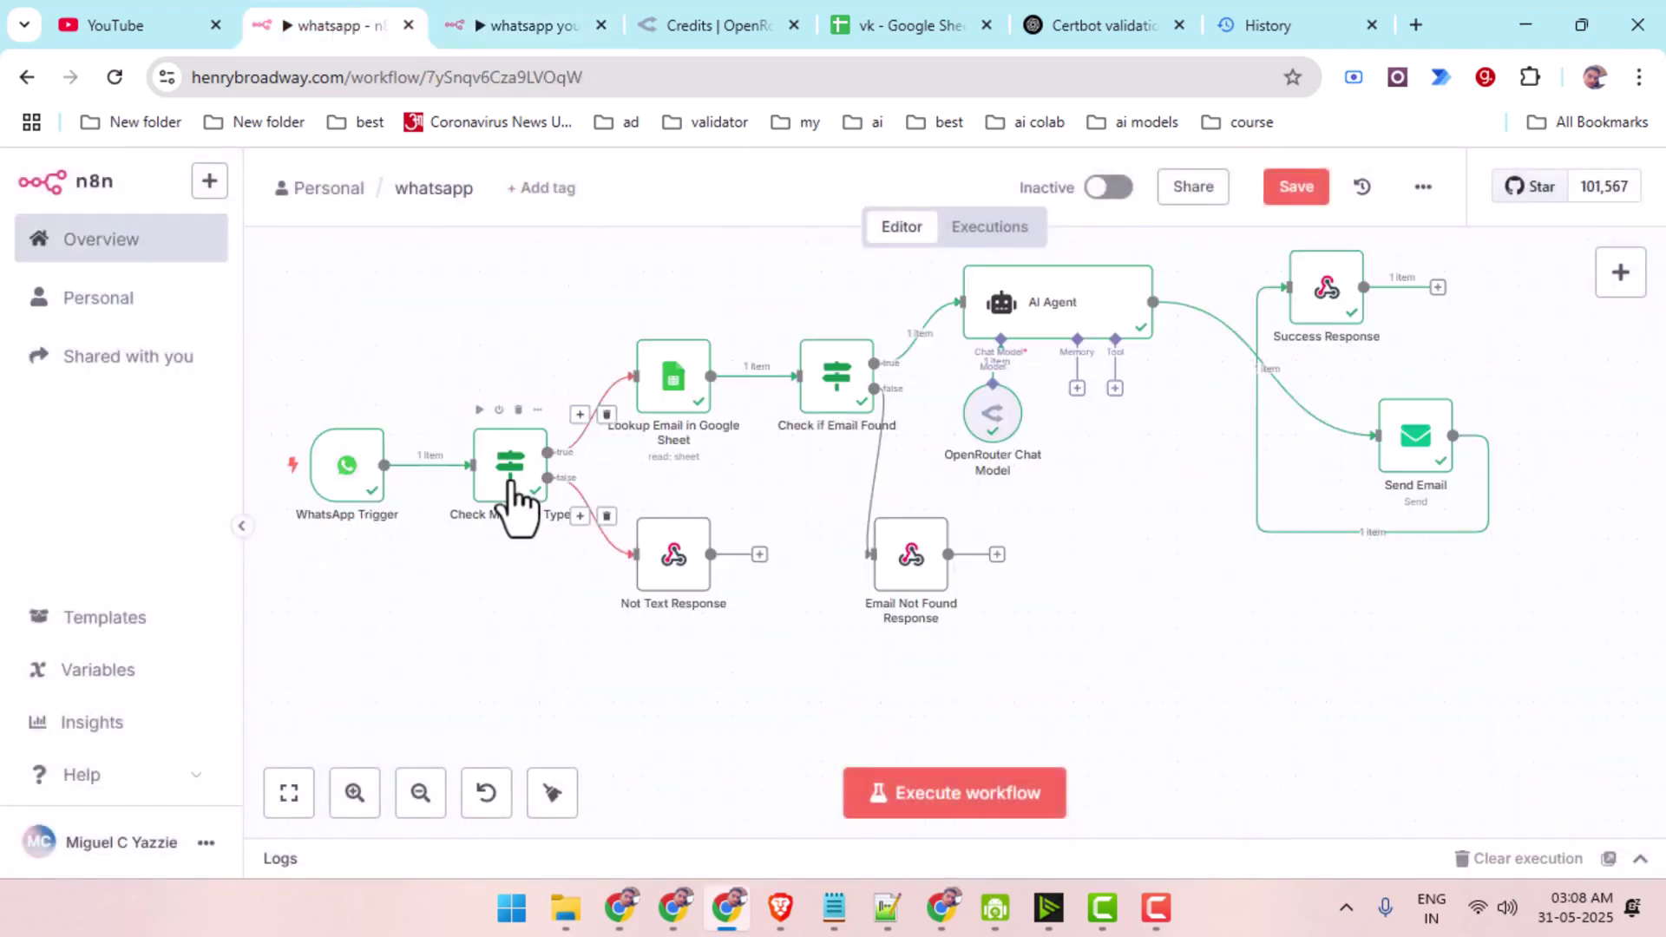
click(538, 409)
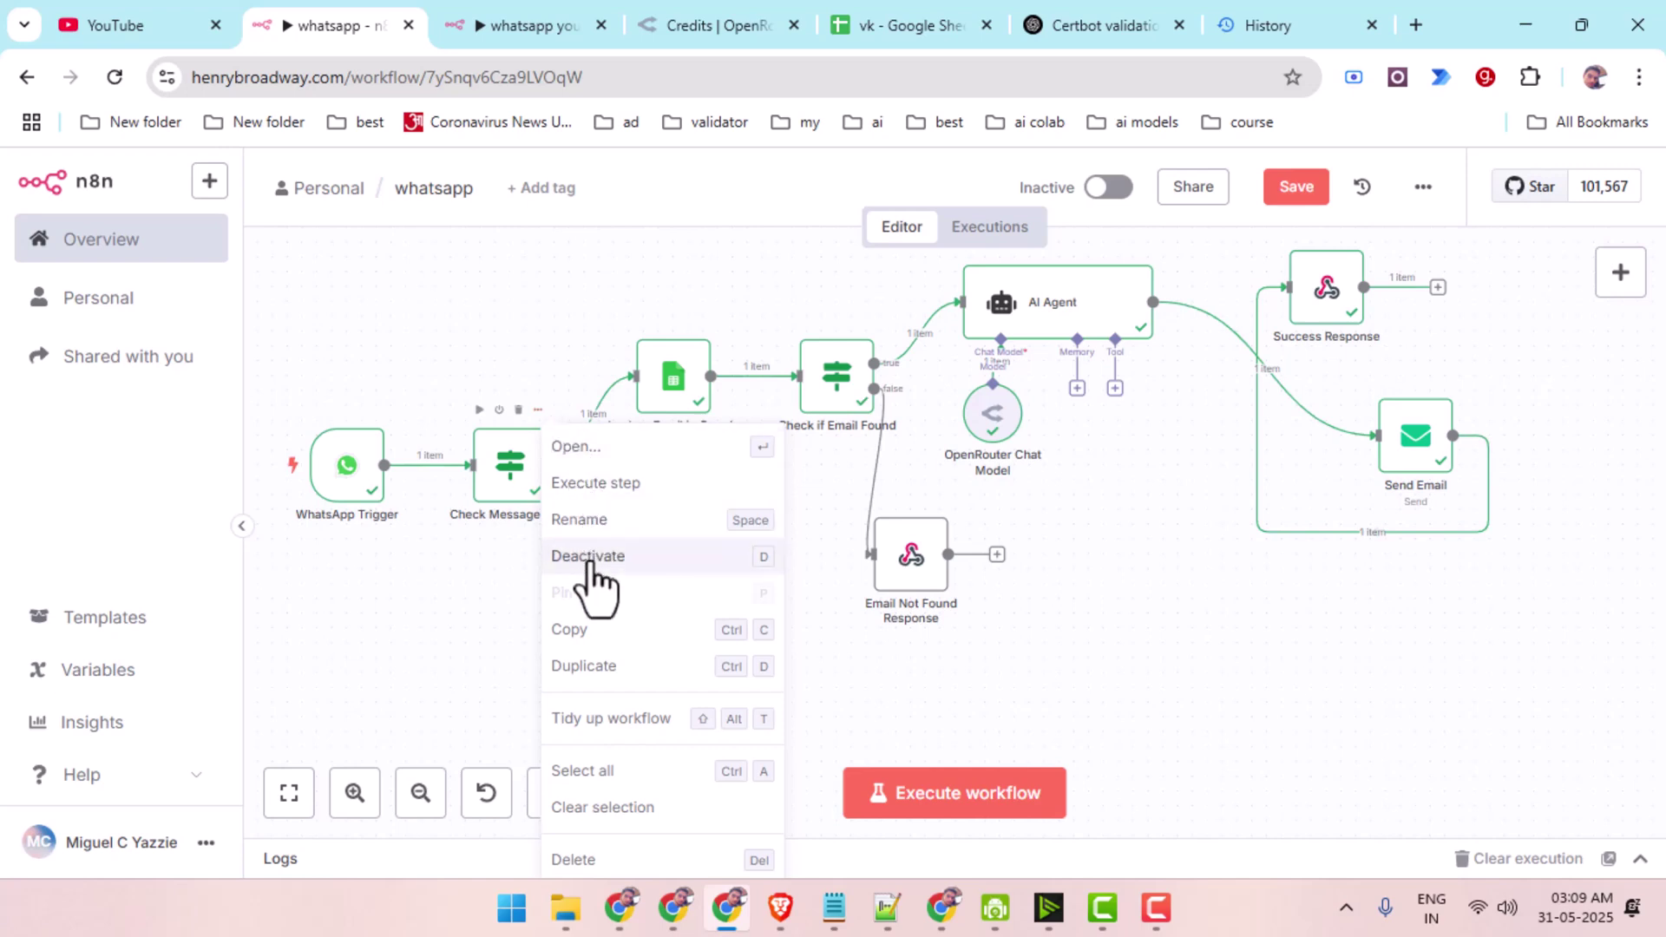
click(583, 629)
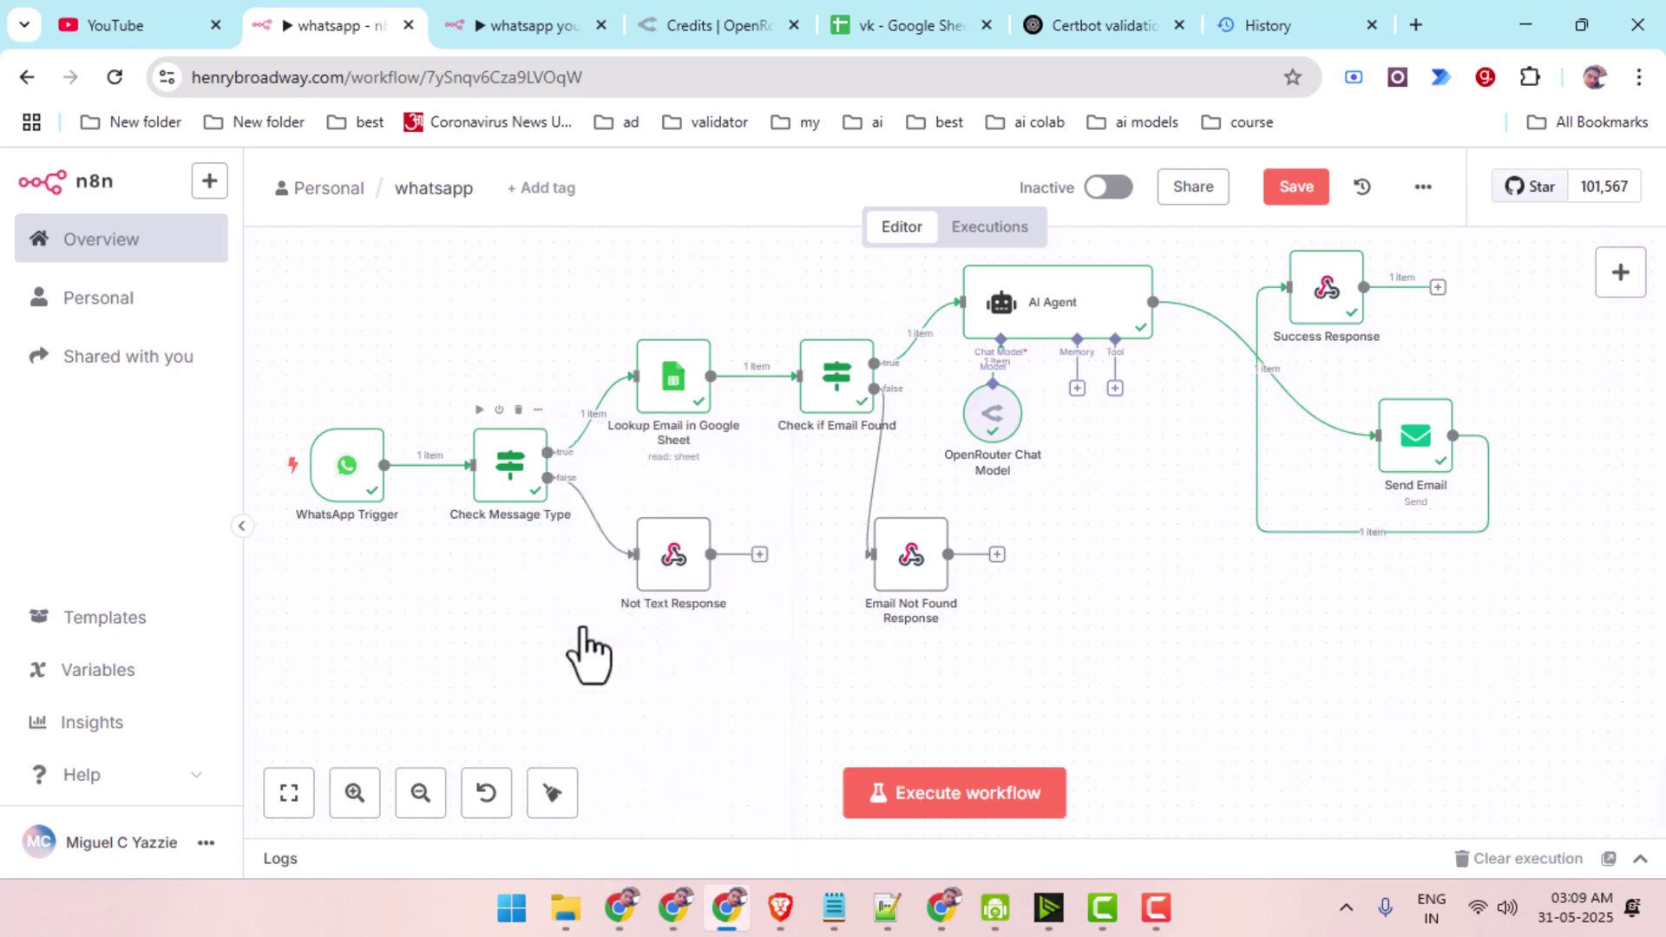
click(491, 11)
key(ctrl+v)
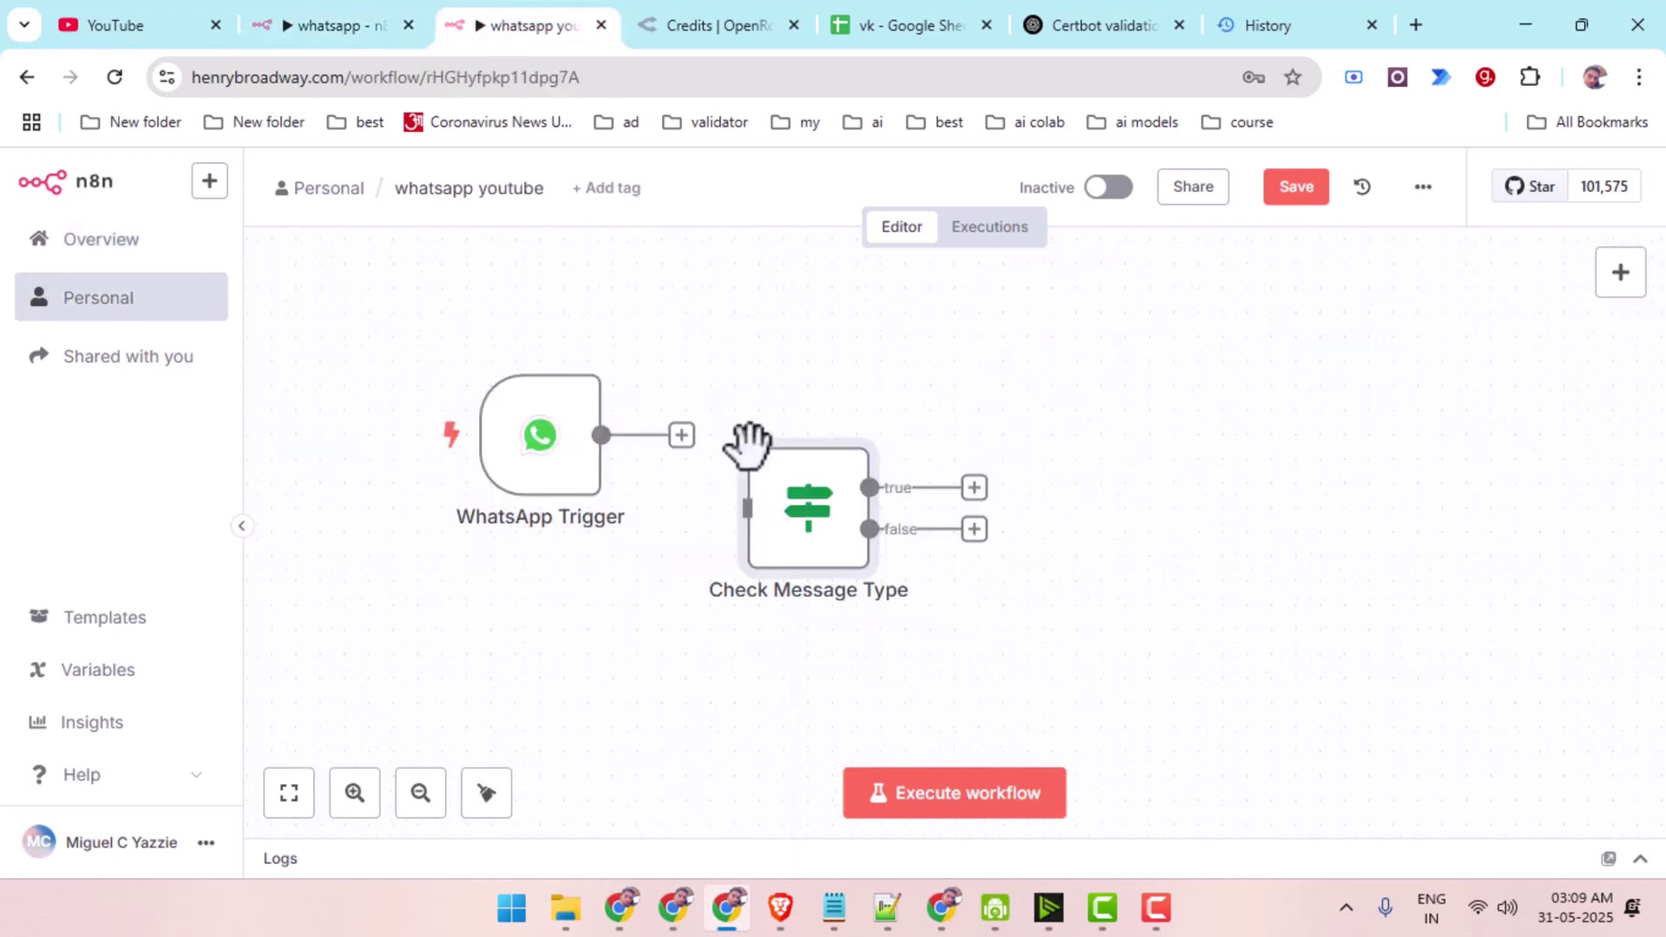
drag(782, 500, 714, 446)
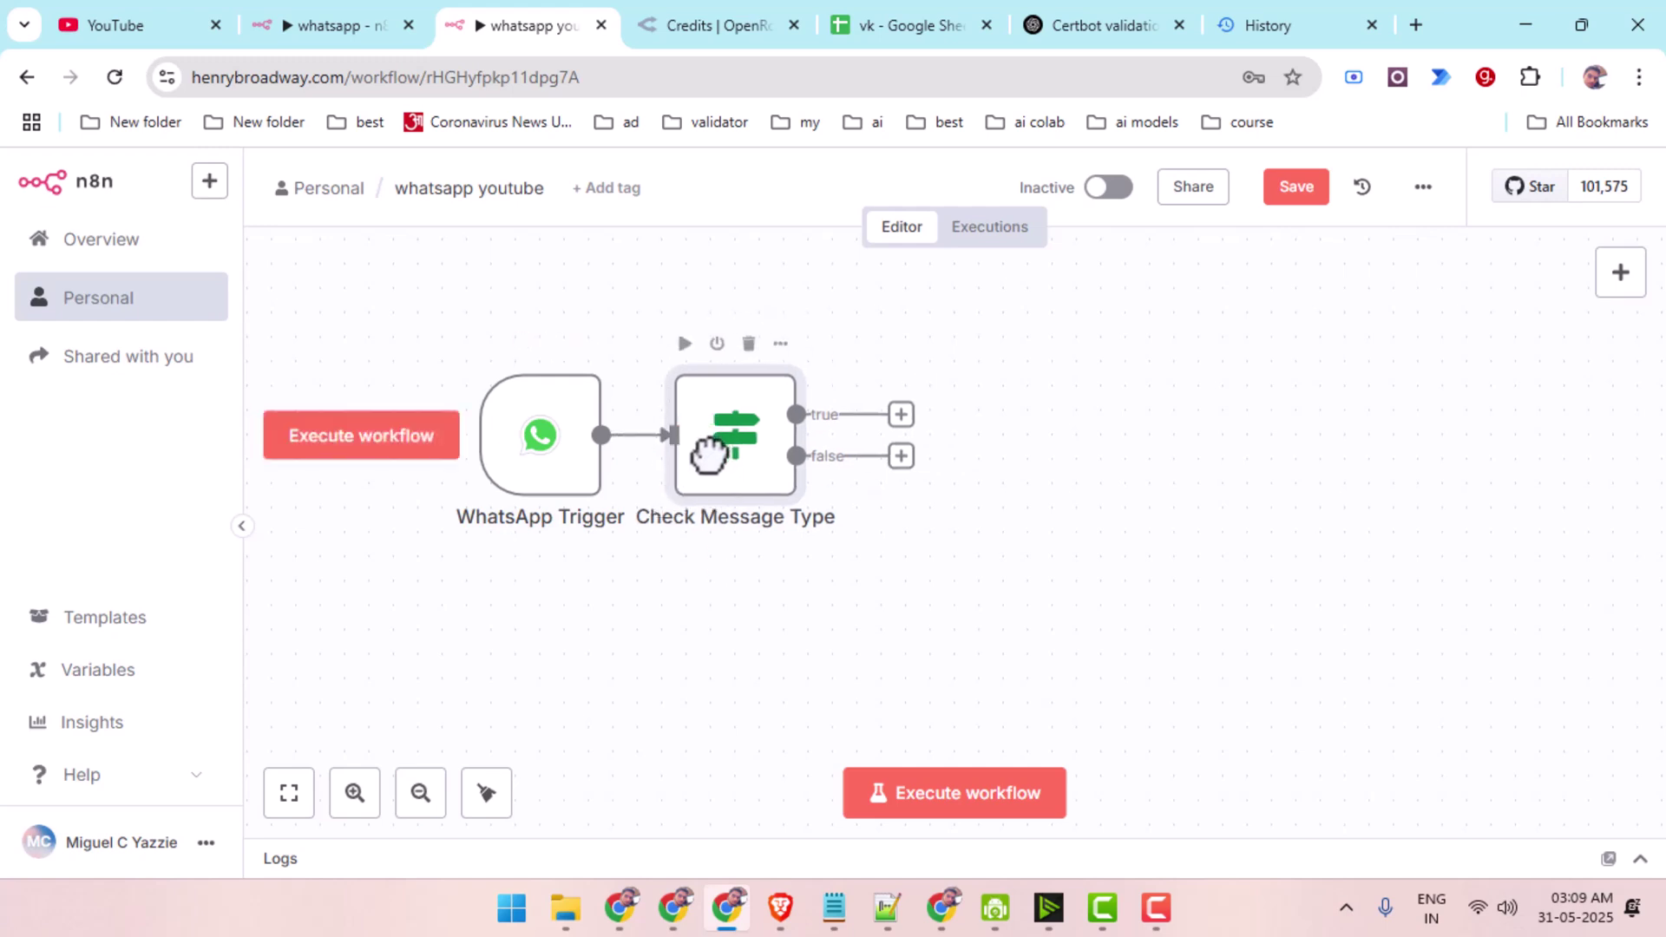
Copy the Not Text Response node from the whatsapp workflow into whatsapp youtube and connect it to Check Message Type's false output.
drag(901, 456, 919, 578)
click(325, 24)
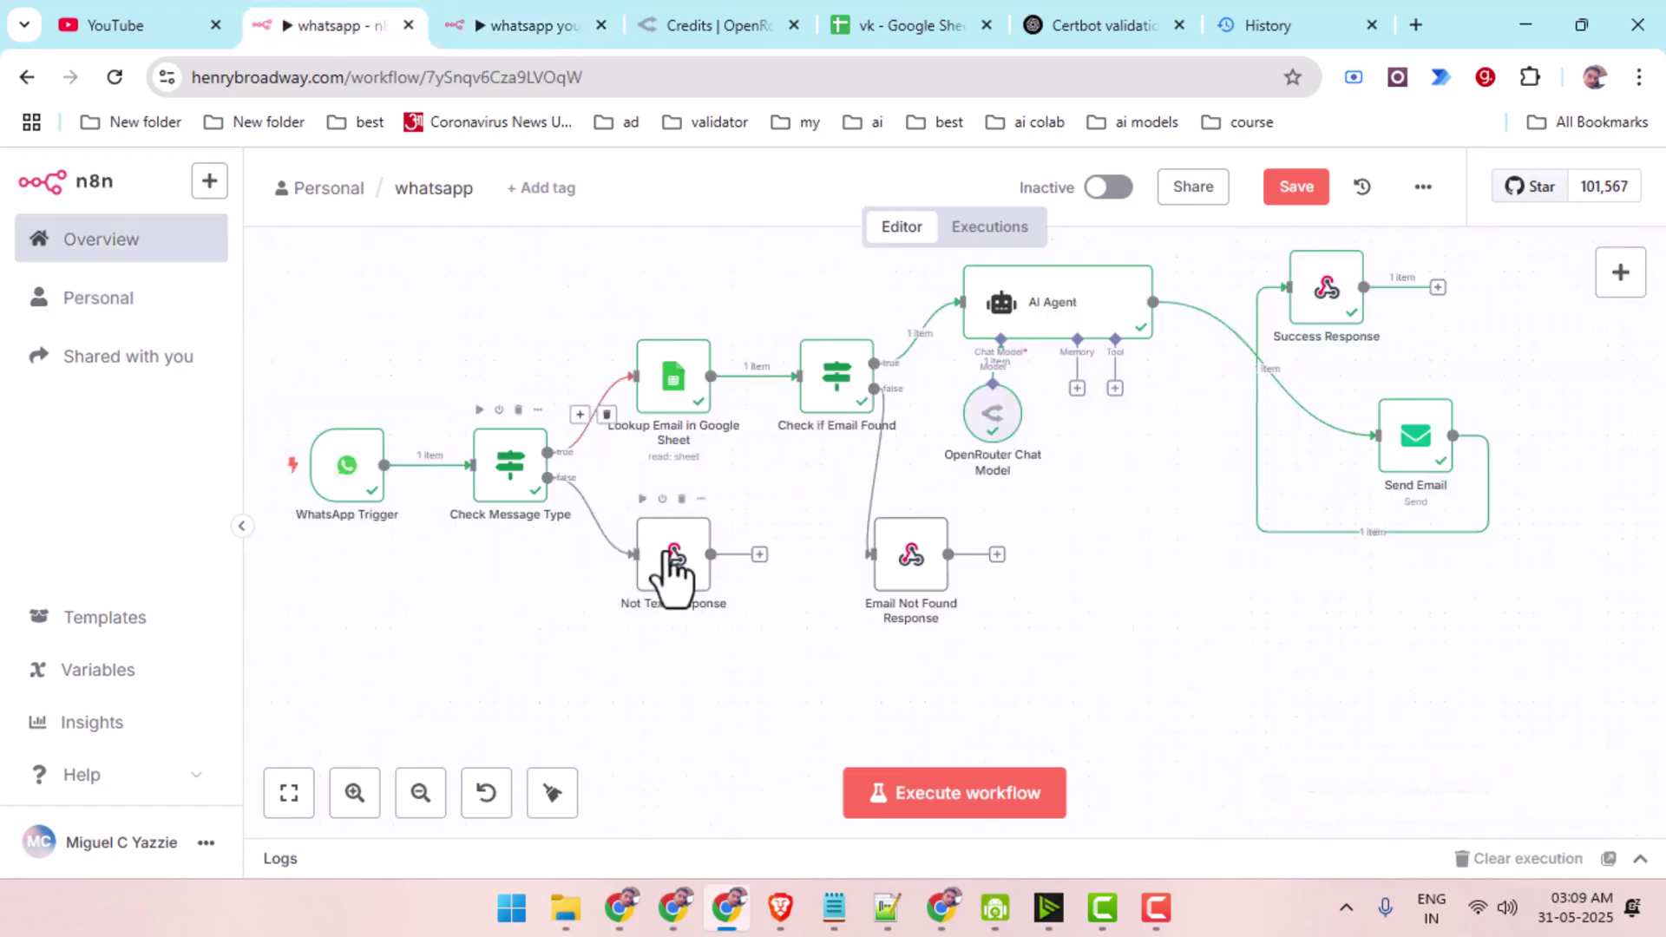
click(525, 24)
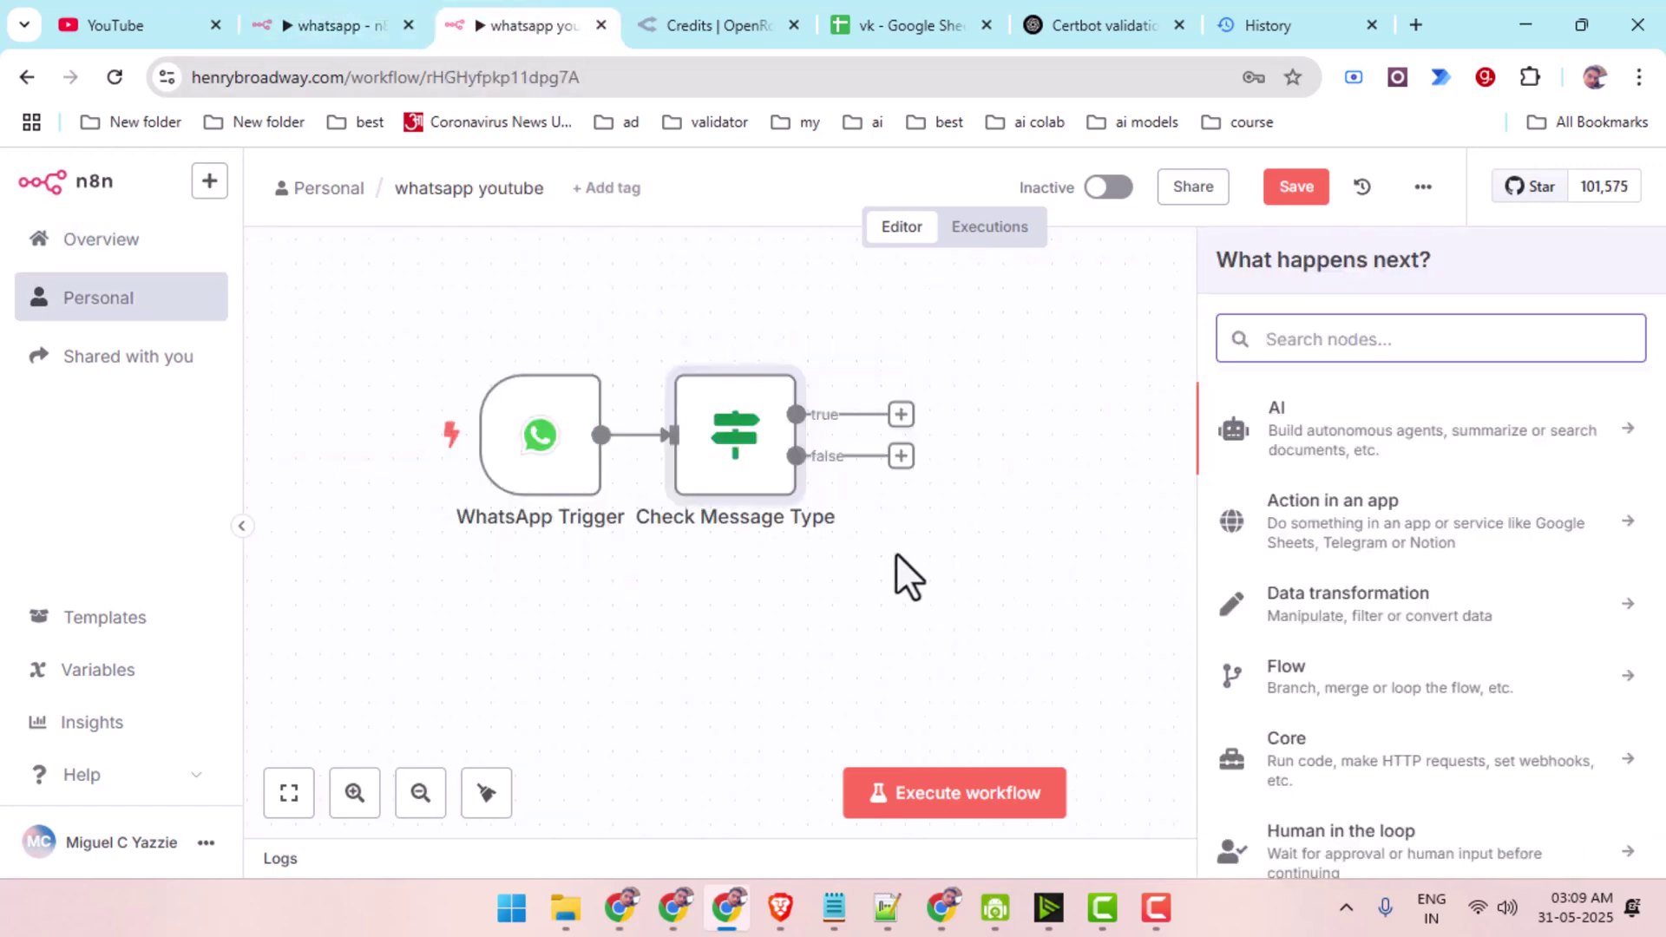
click(908, 519)
key(ctrl+v)
drag(901, 457, 938, 612)
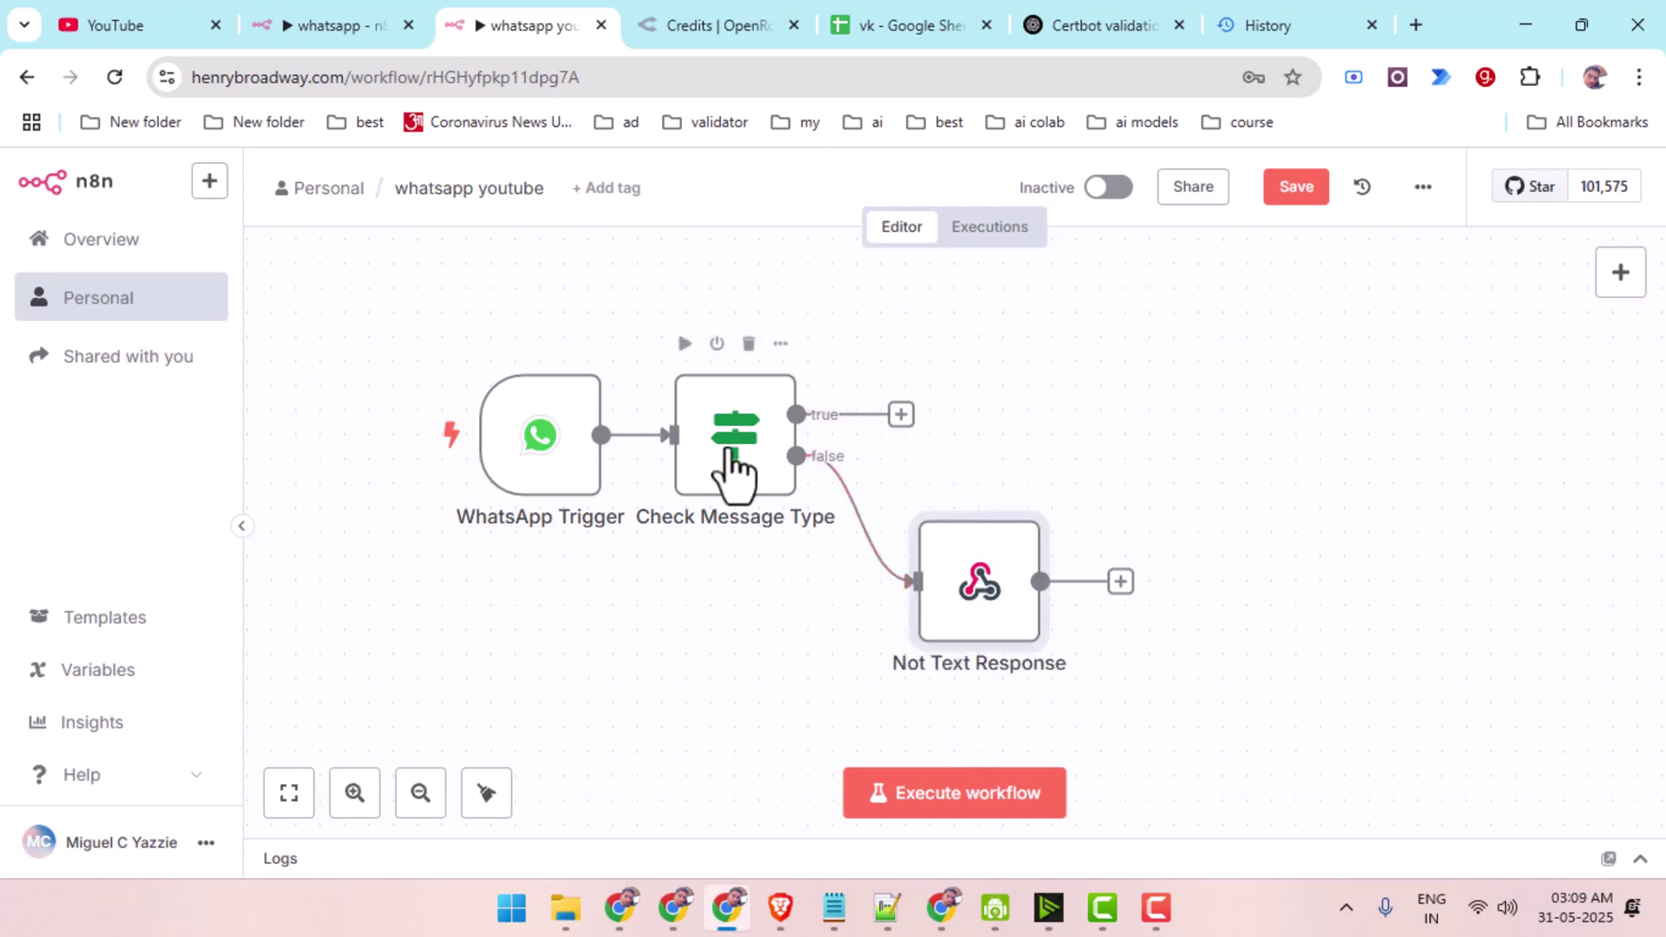
scroll(737, 612, down, 2)
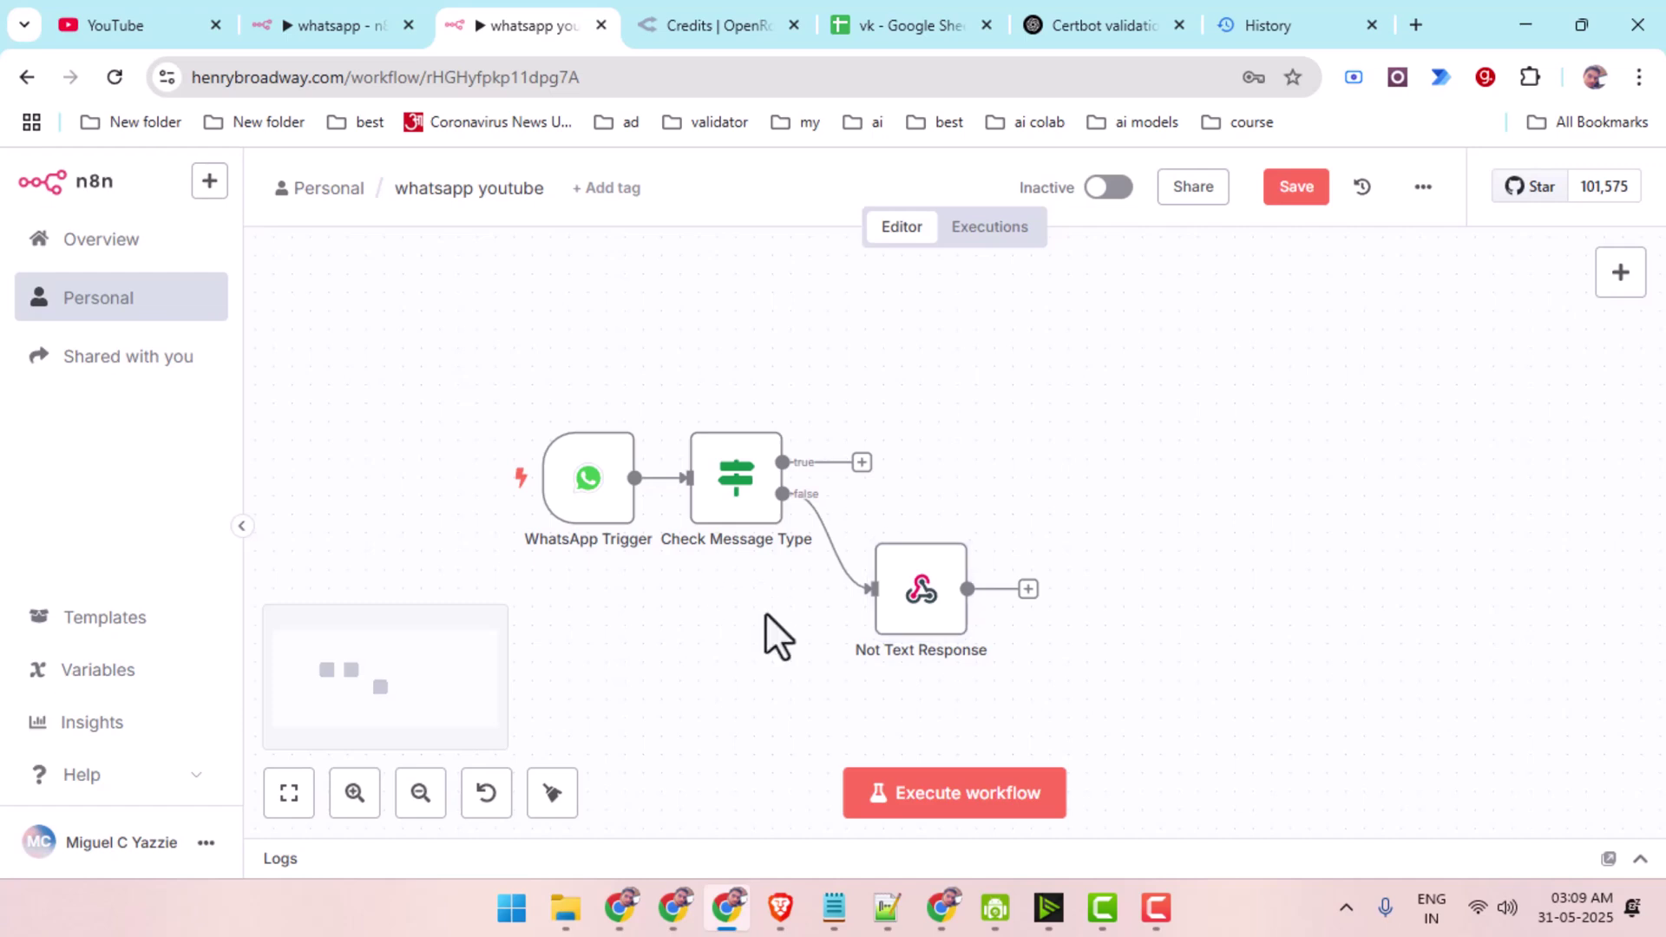
drag(758, 607, 531, 535)
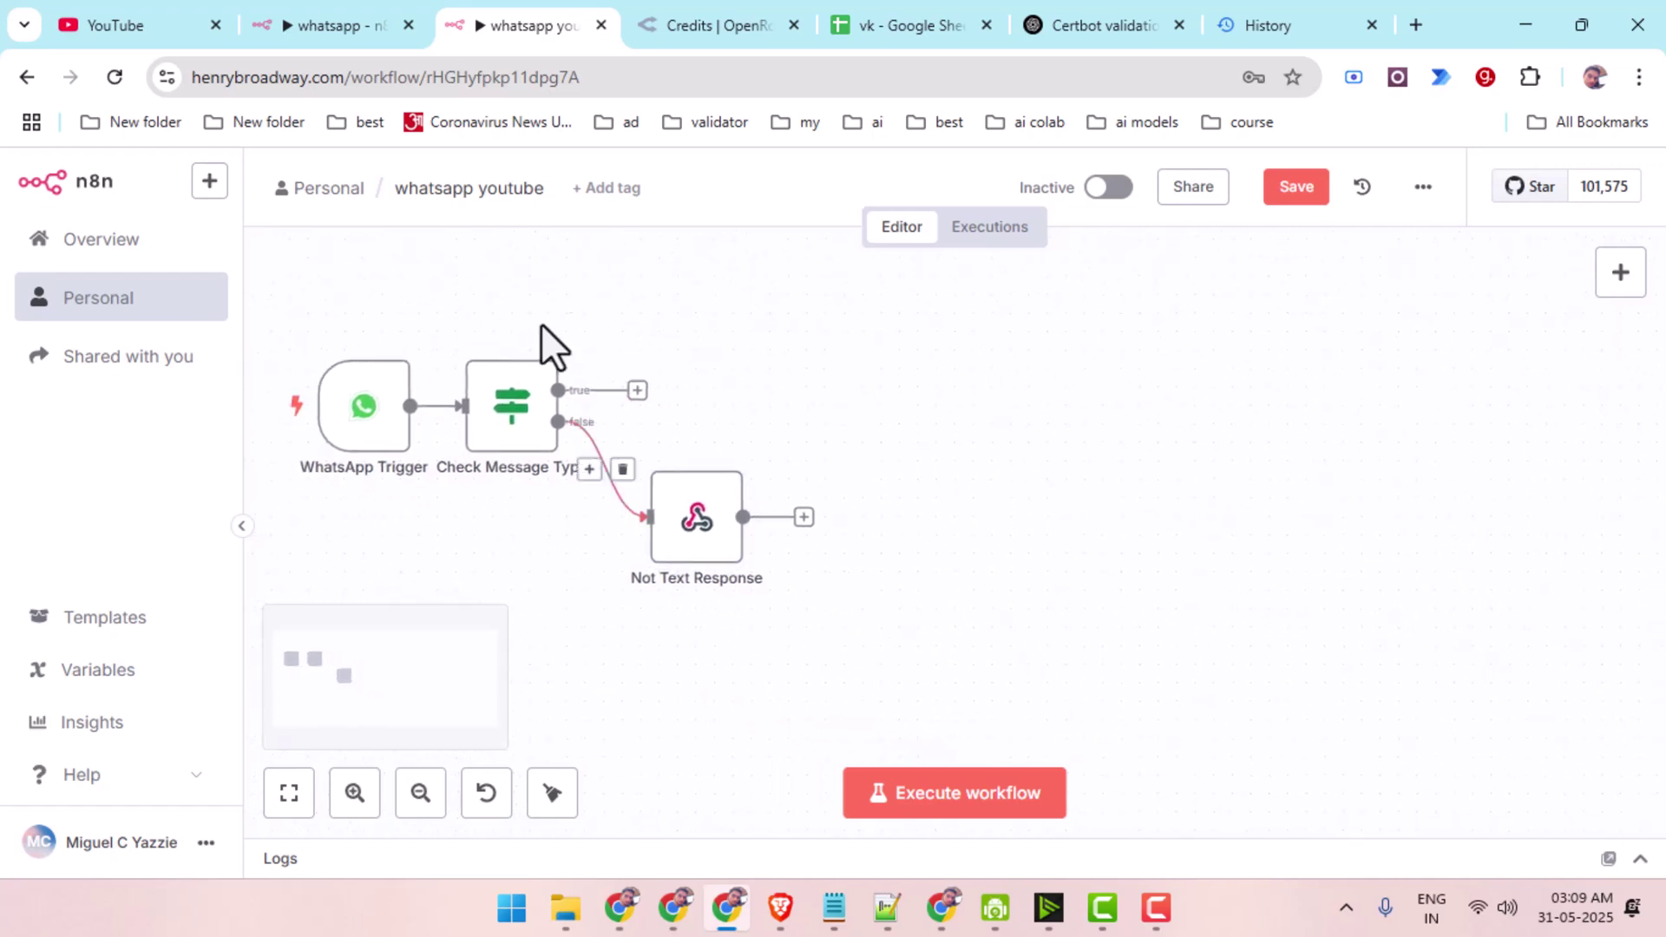
click(368, 32)
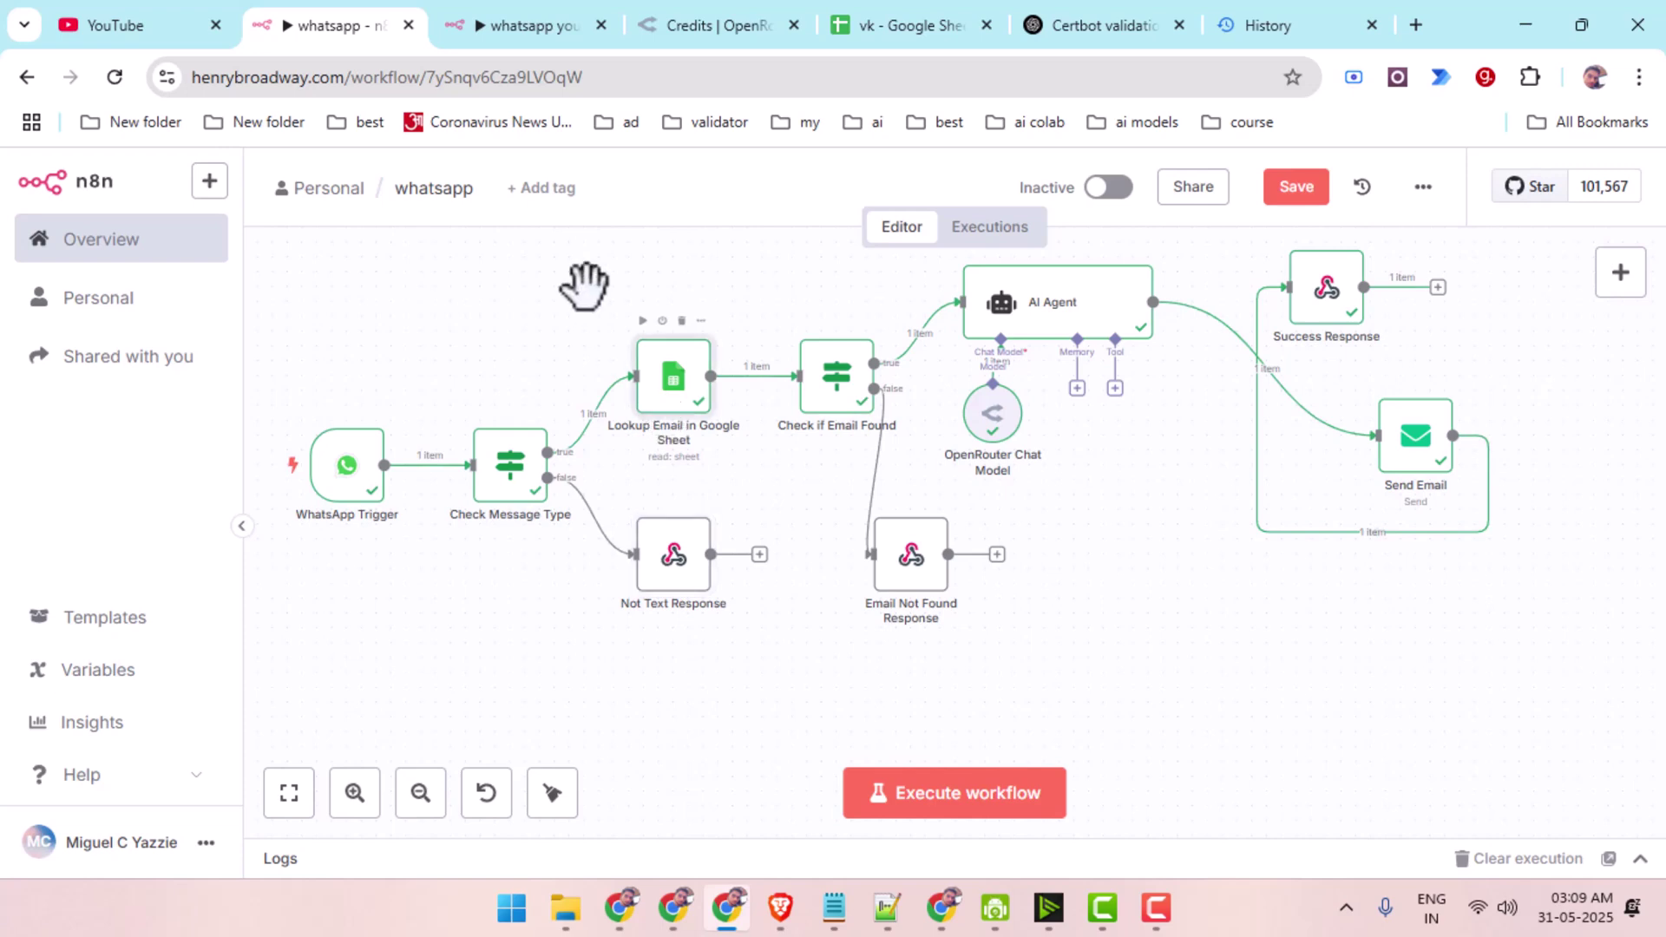
click(491, 12)
key(ctrl+v)
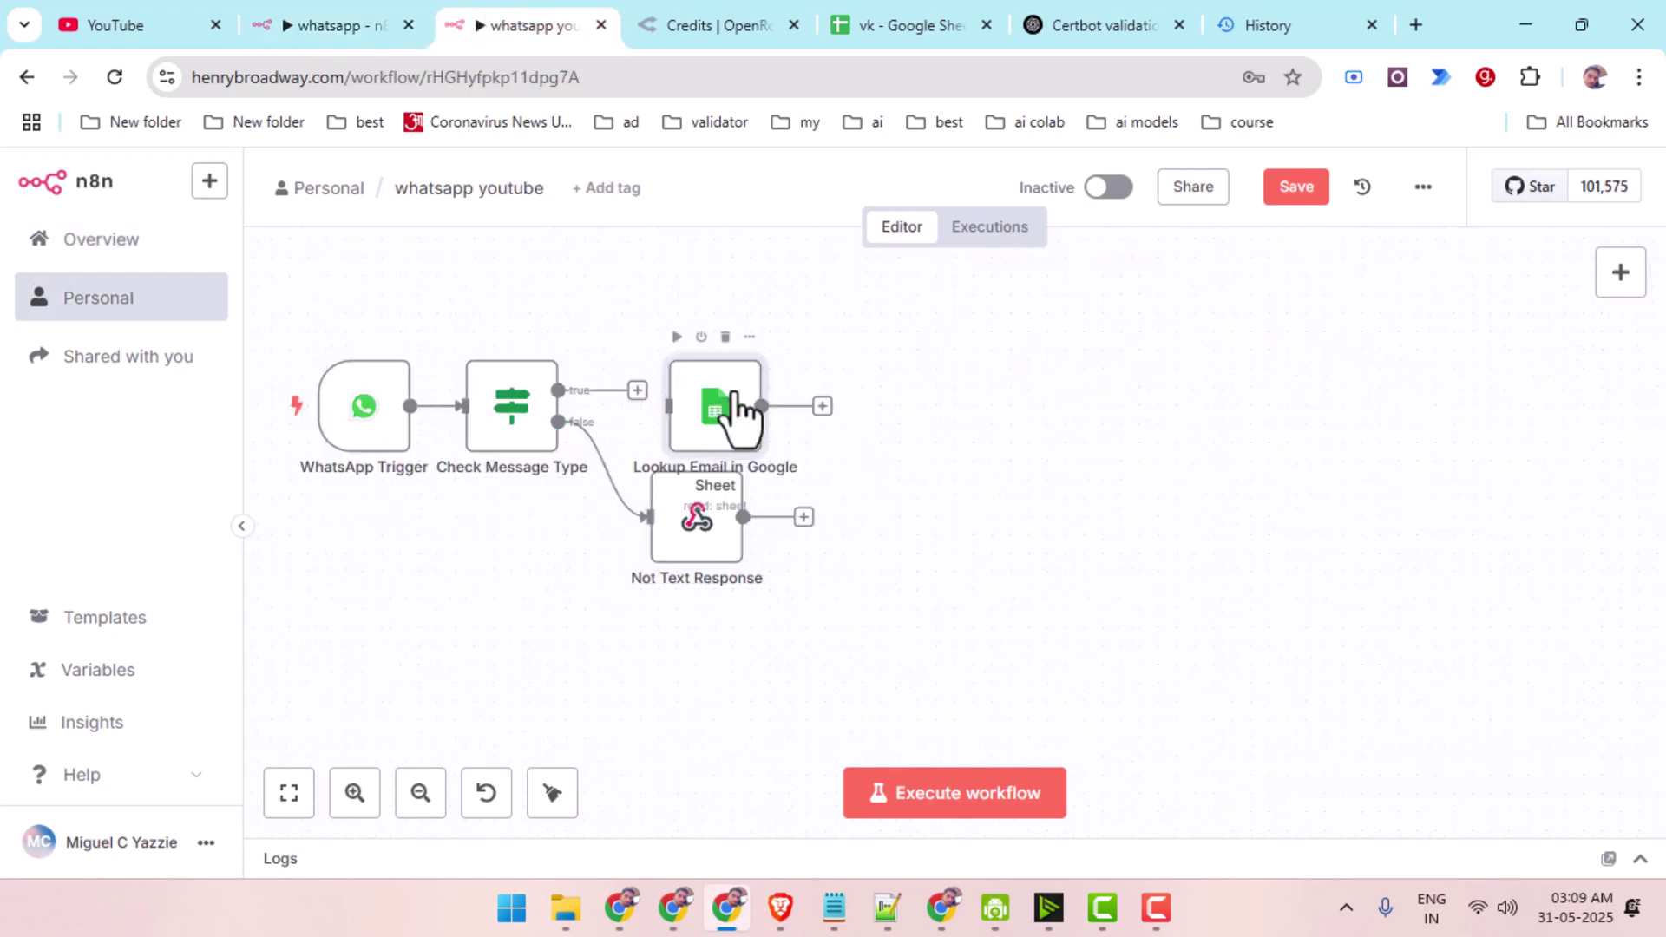
click(725, 339)
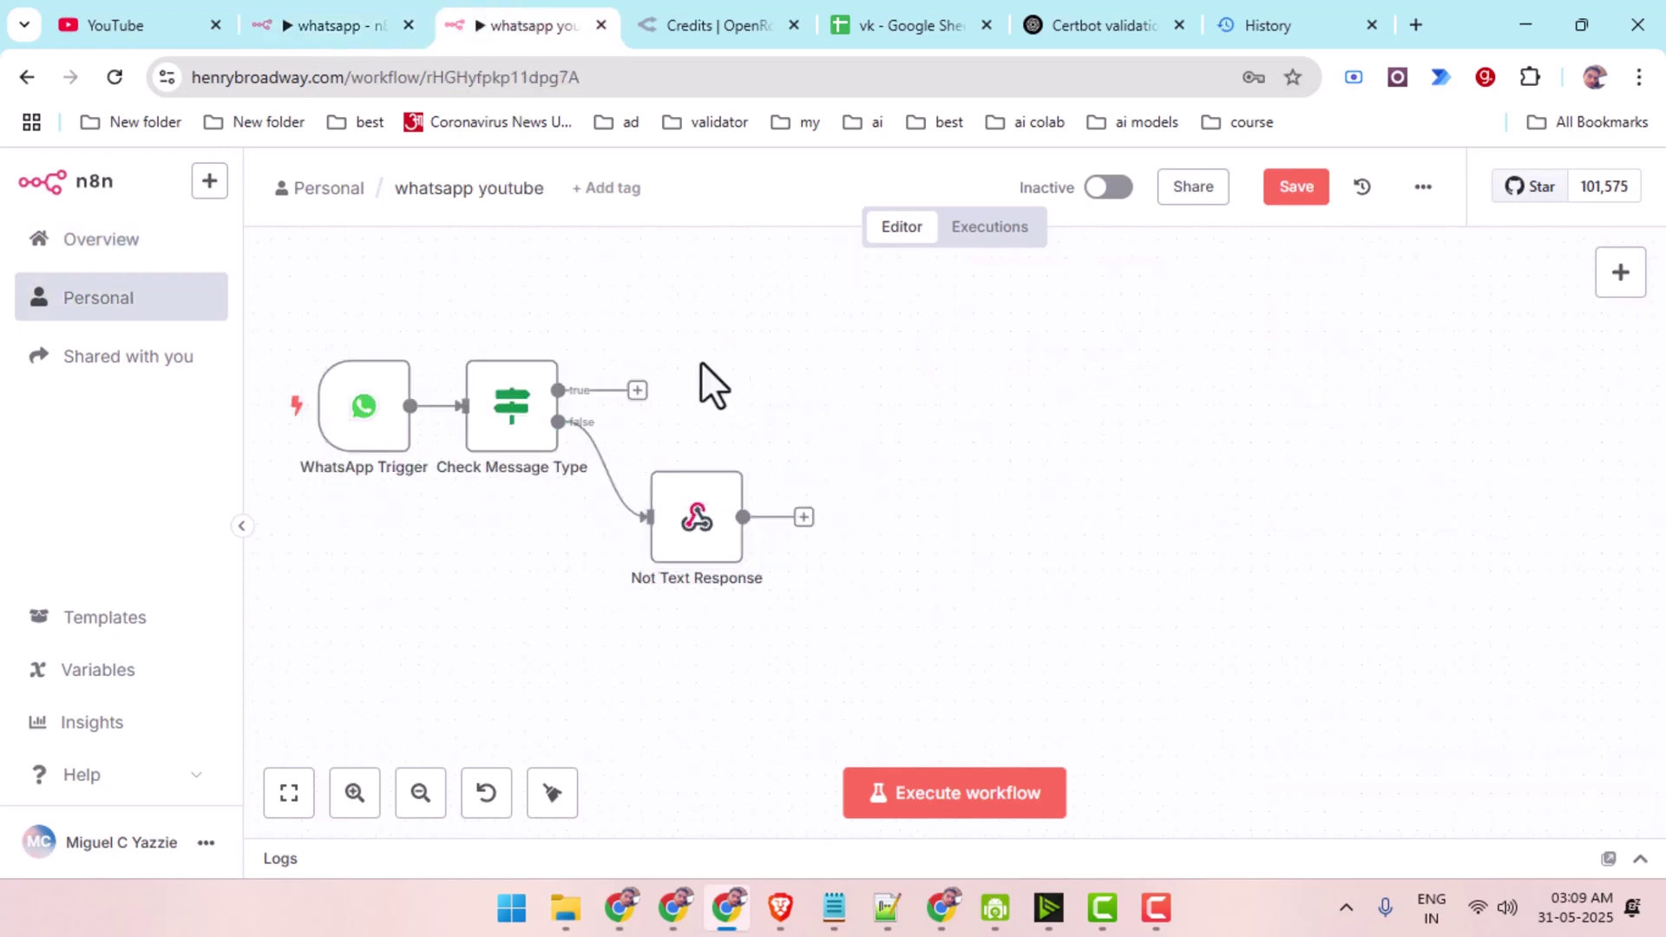
Add a Google Sheets node with the Get row(s) in sheet action on Check Message Type's true output.
click(637, 392)
text(g)
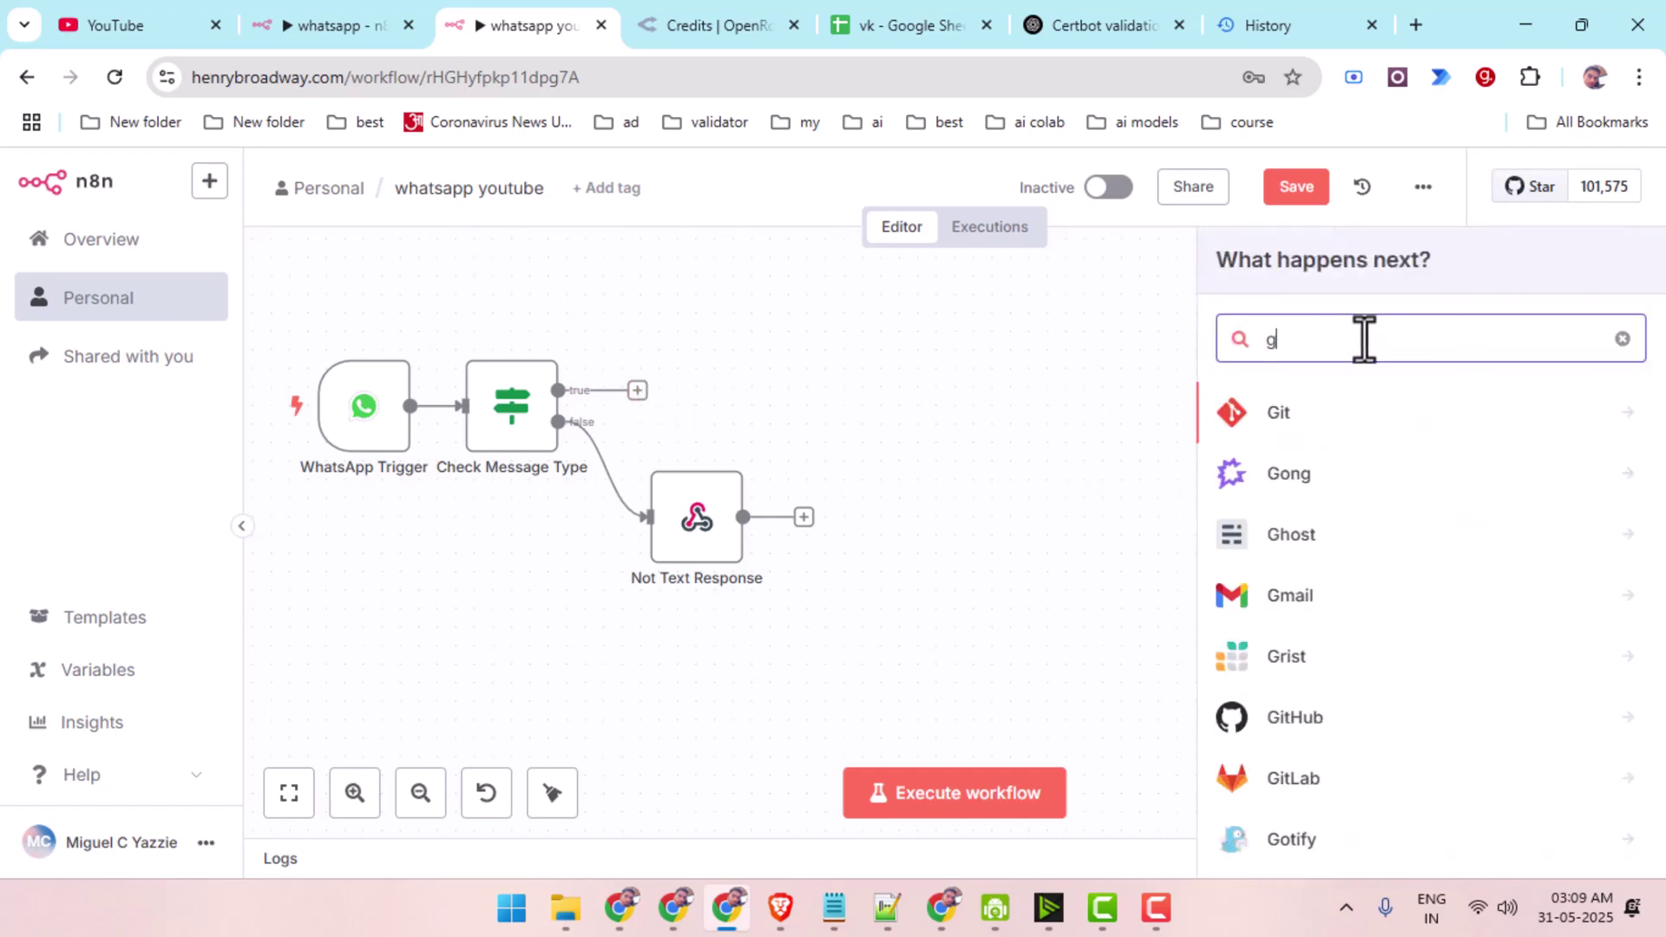
text(oogle sh)
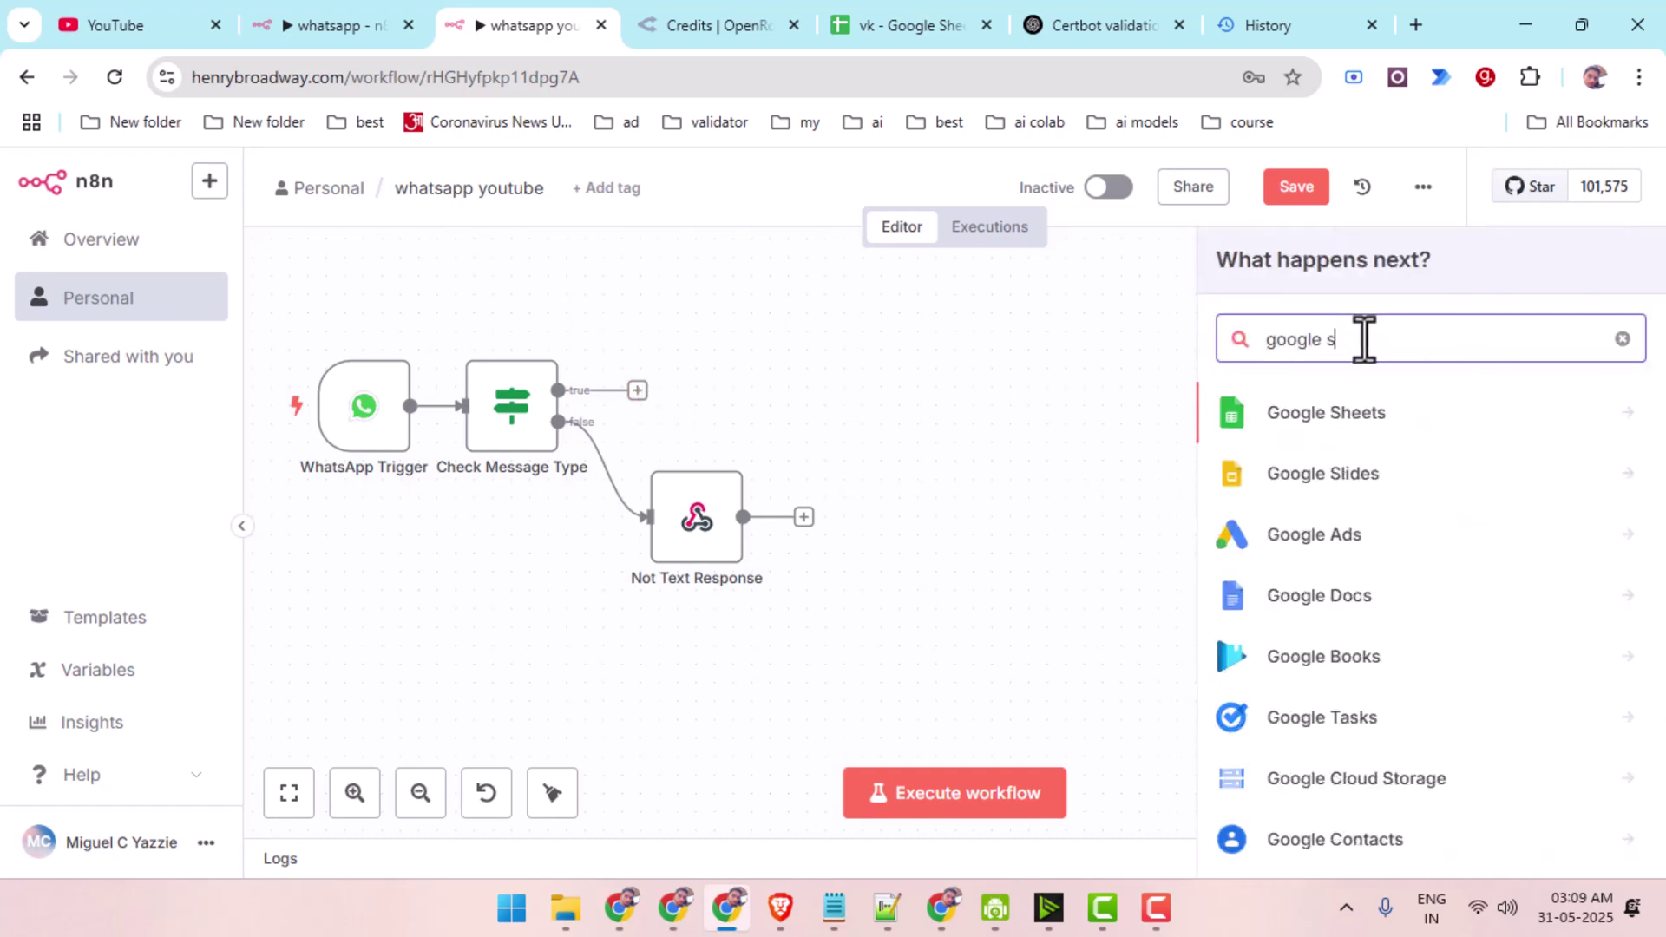
click(1436, 438)
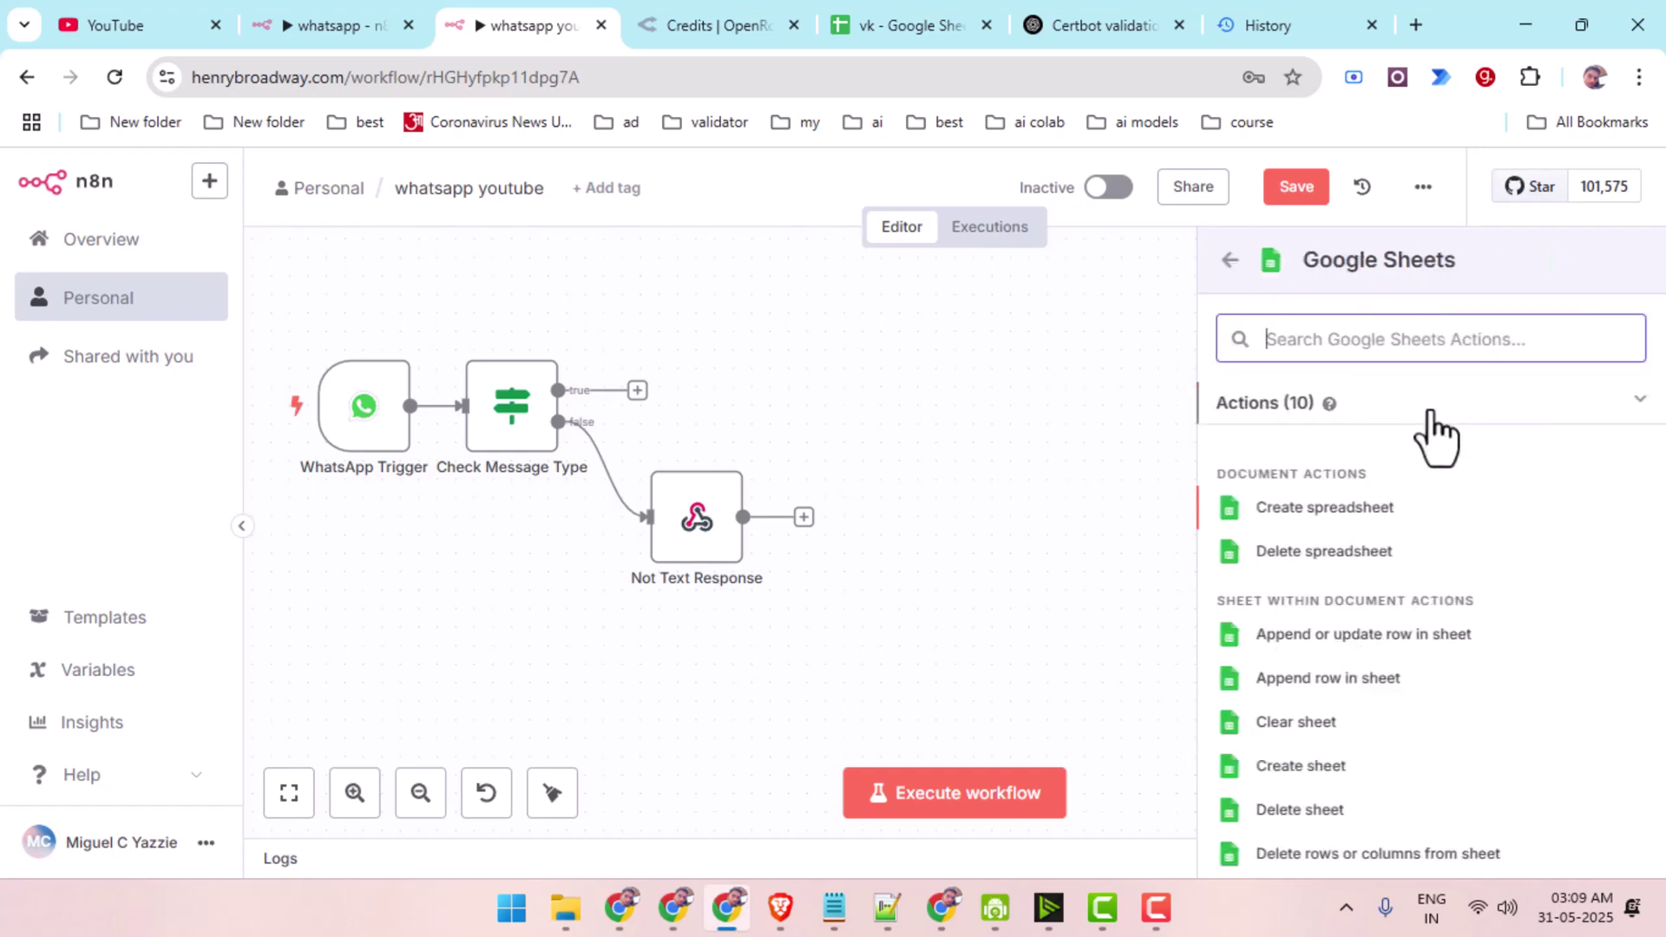
scroll(1349, 794, down, 1)
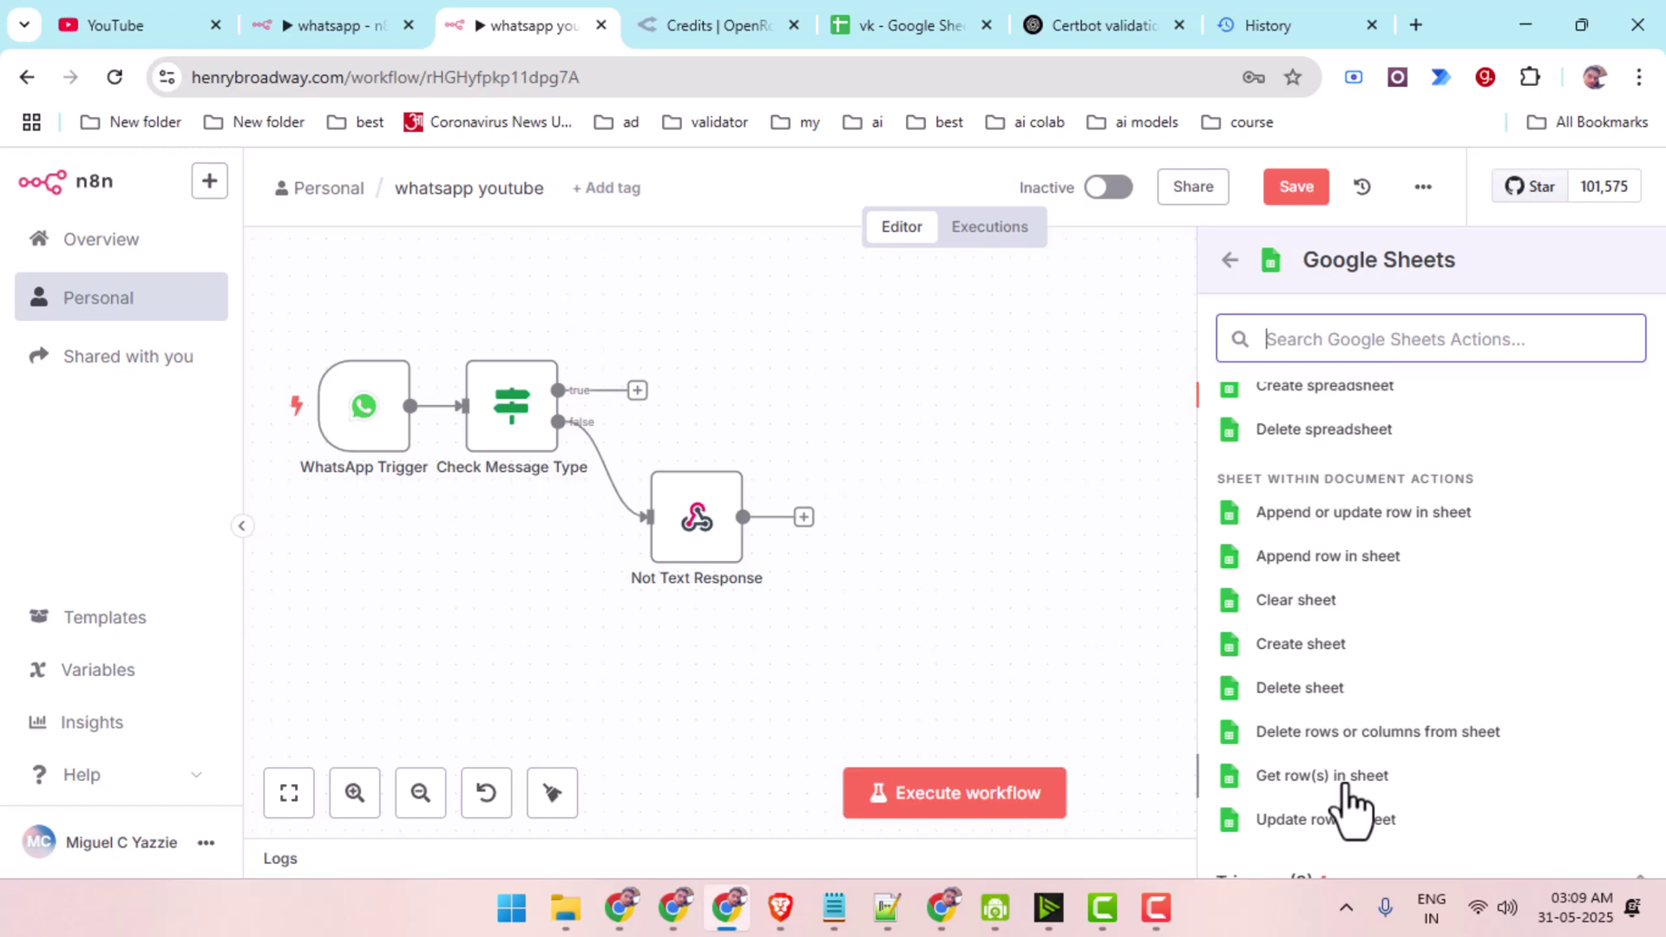
click(1343, 780)
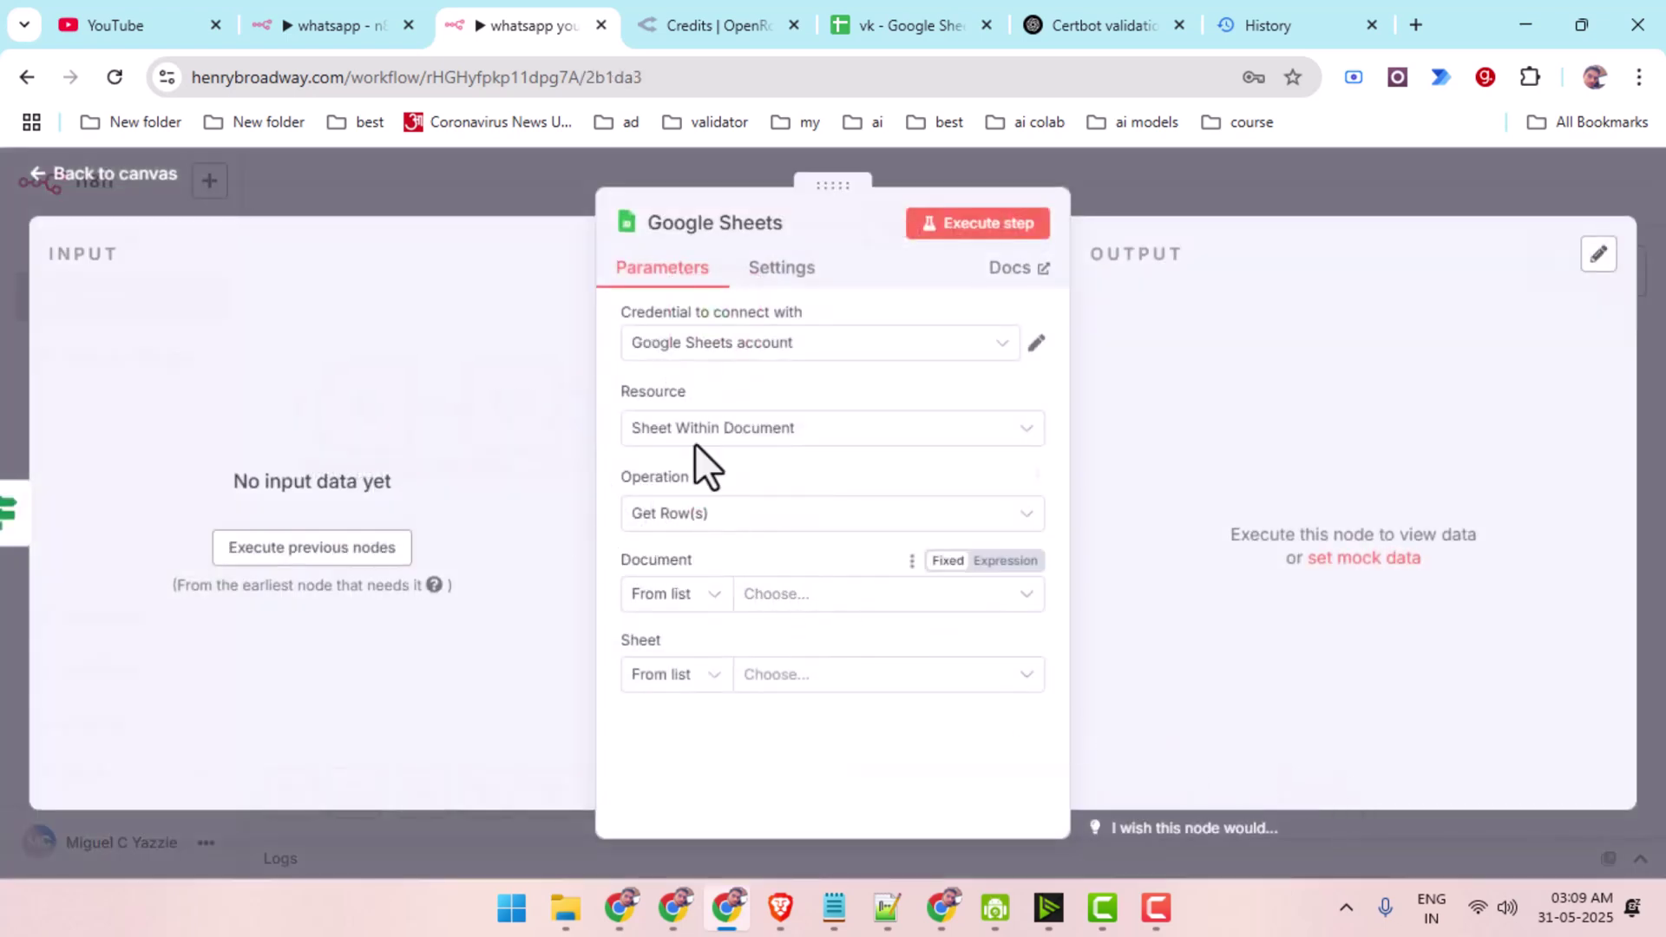
Start a new Google Sheets credential for the node and review its OAuth2 redirect URL, Client ID and Client Secret fields.
click(798, 347)
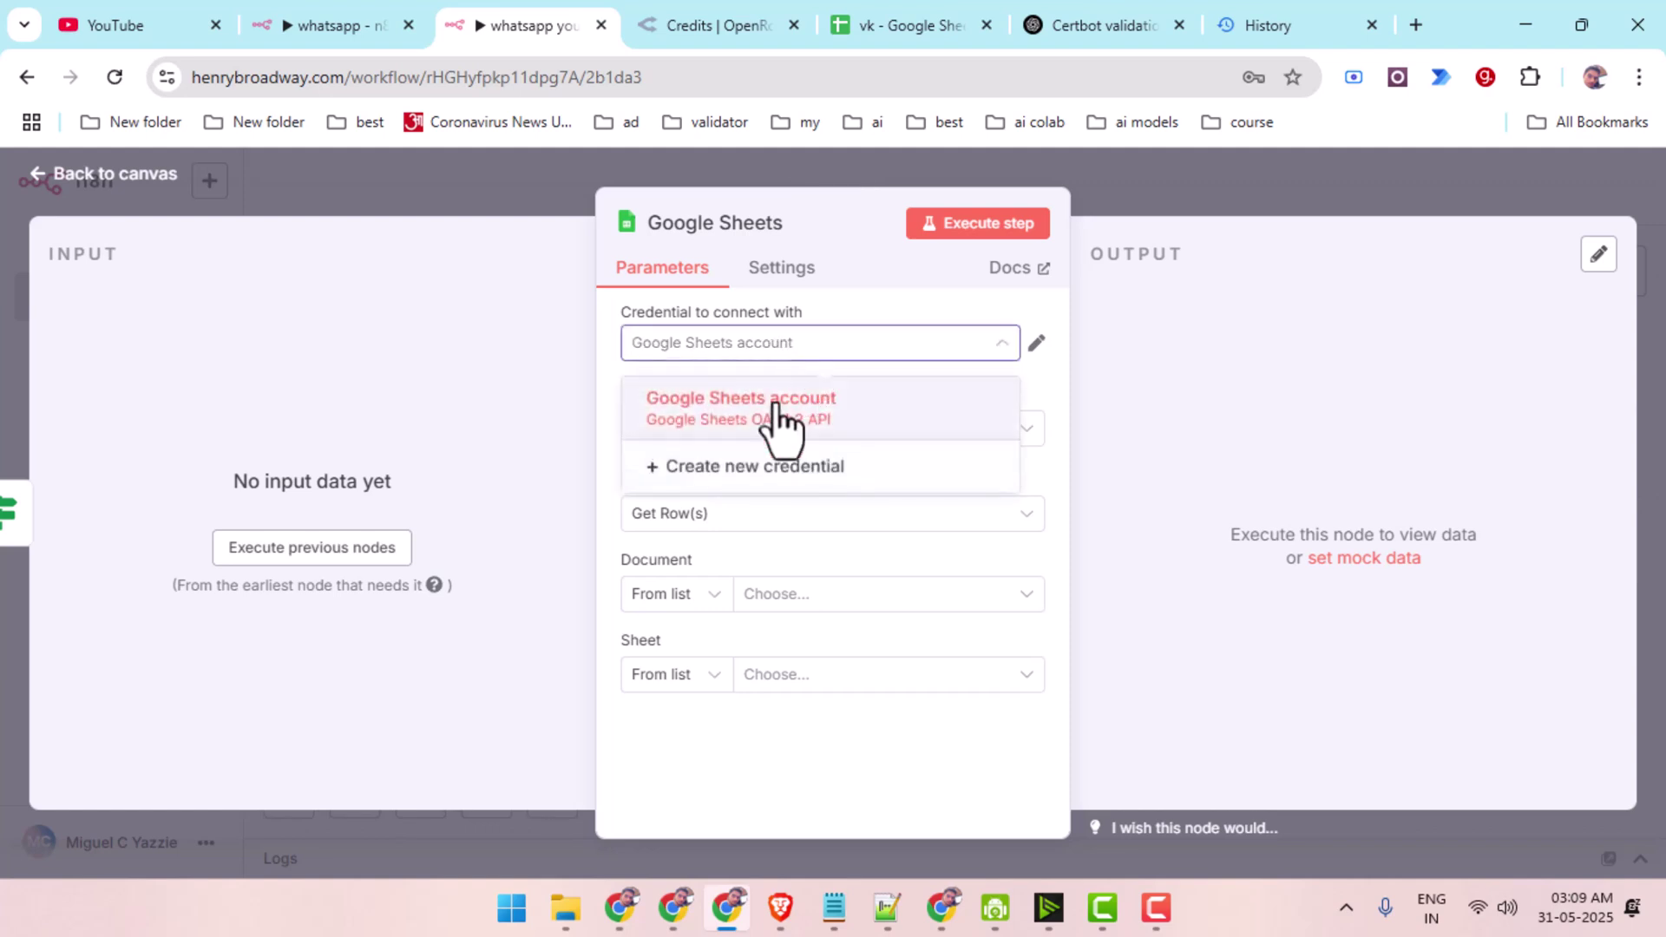
click(733, 469)
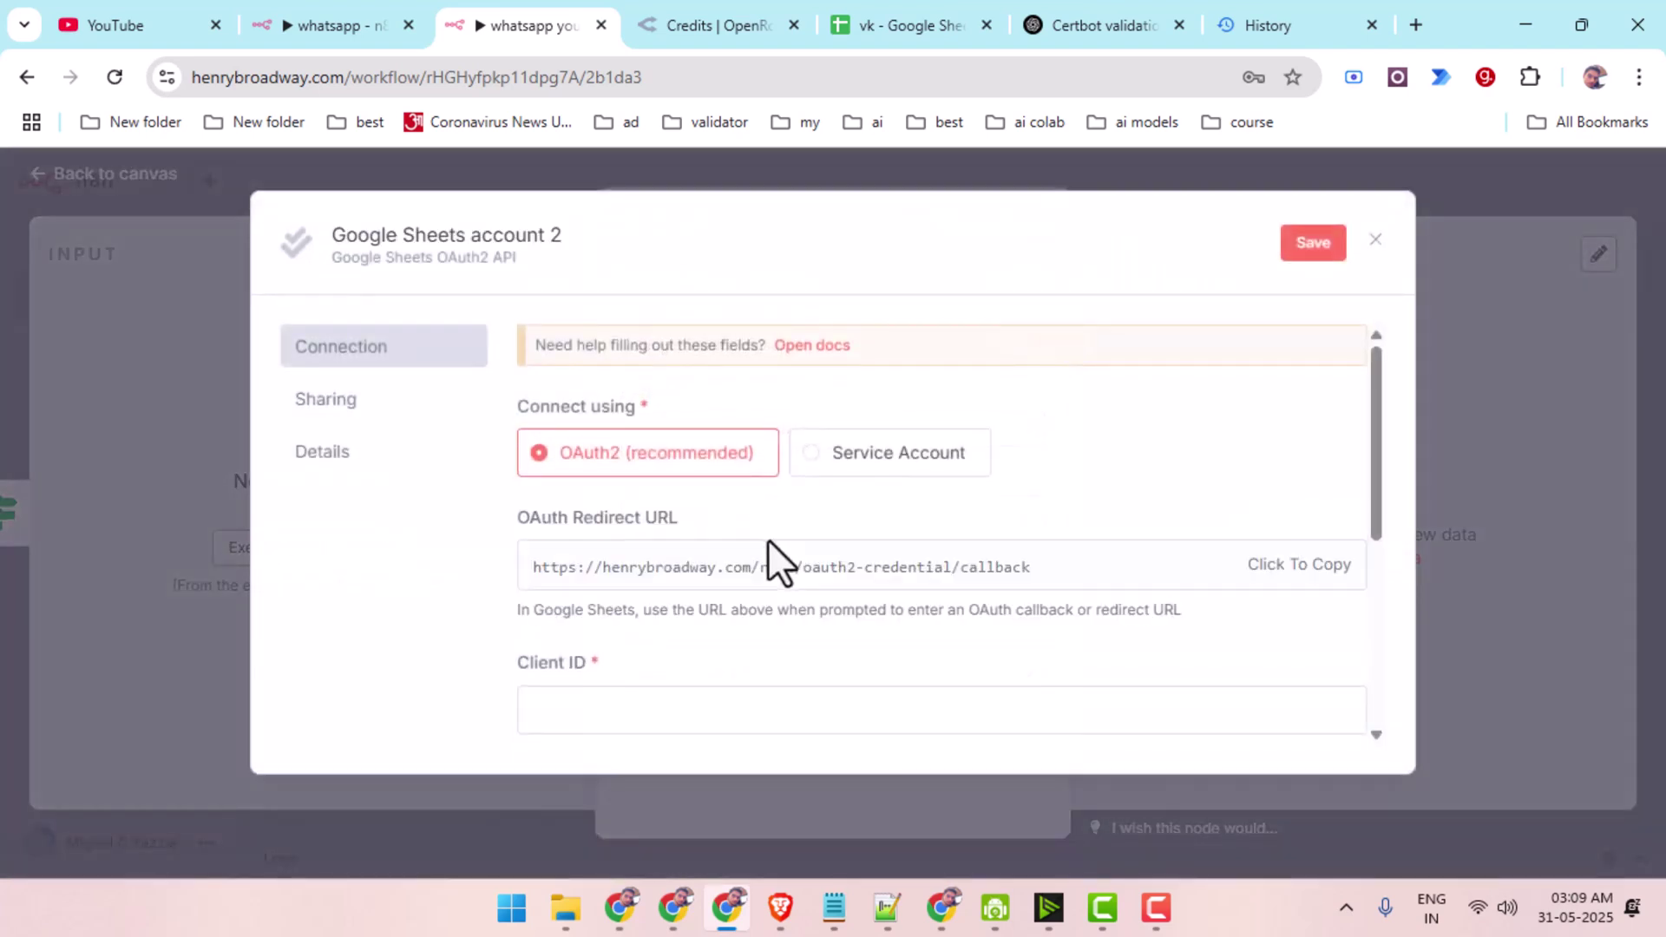
scroll(768, 539, down, 4)
scroll(774, 534, up, 2)
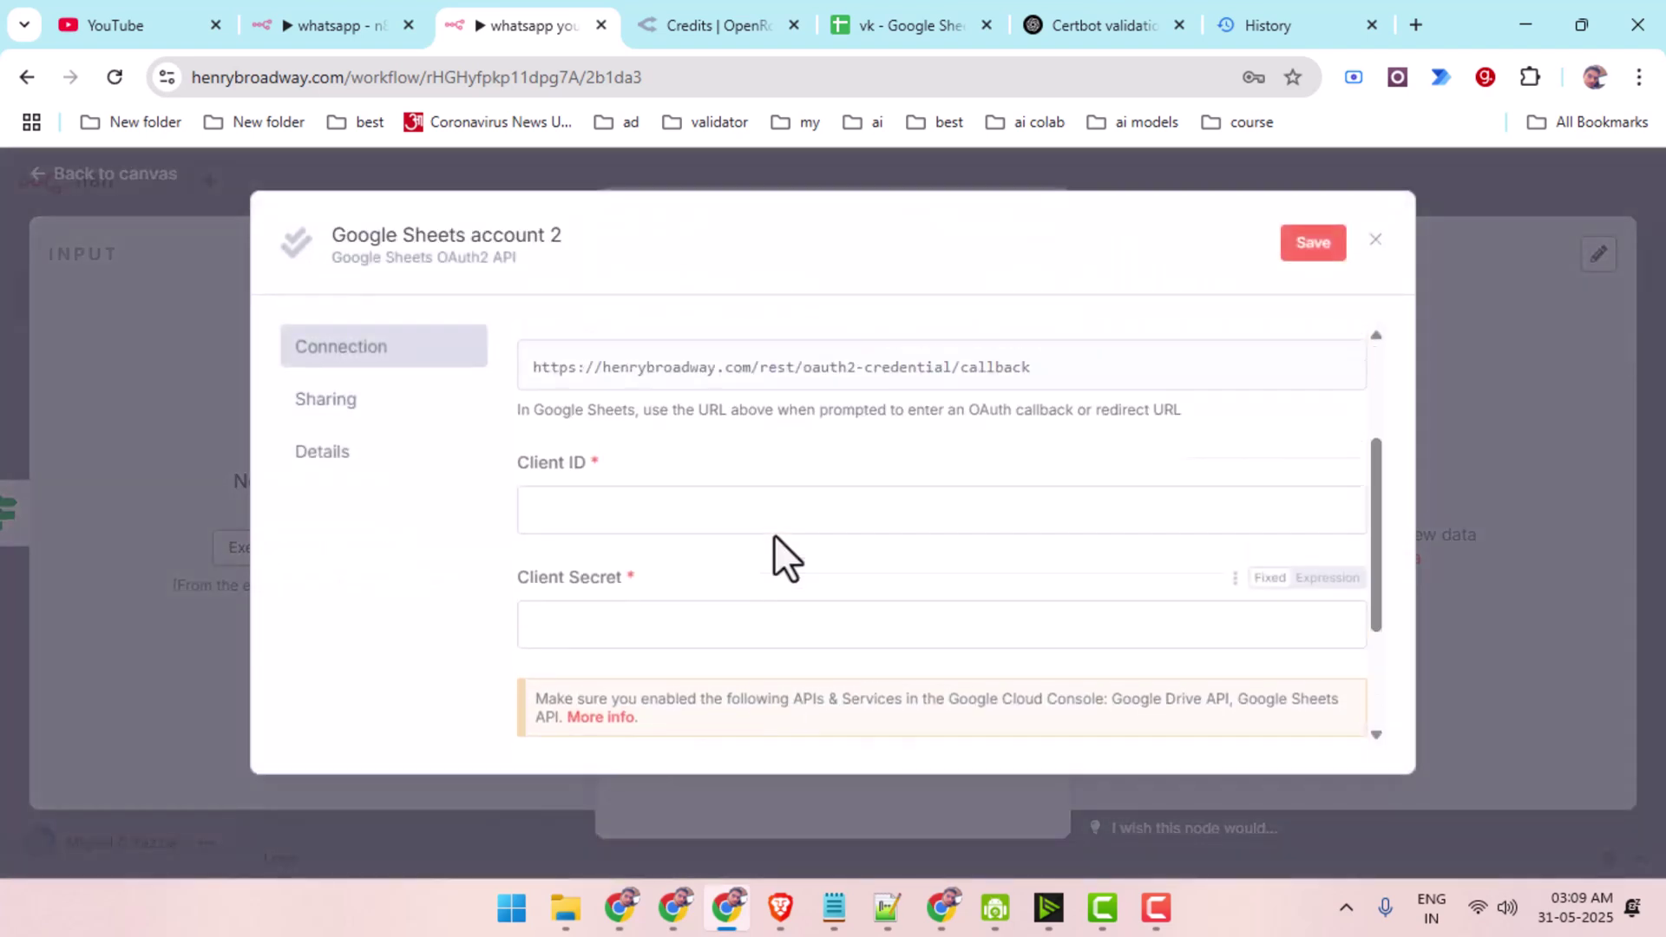
scroll(774, 535, up, 2)
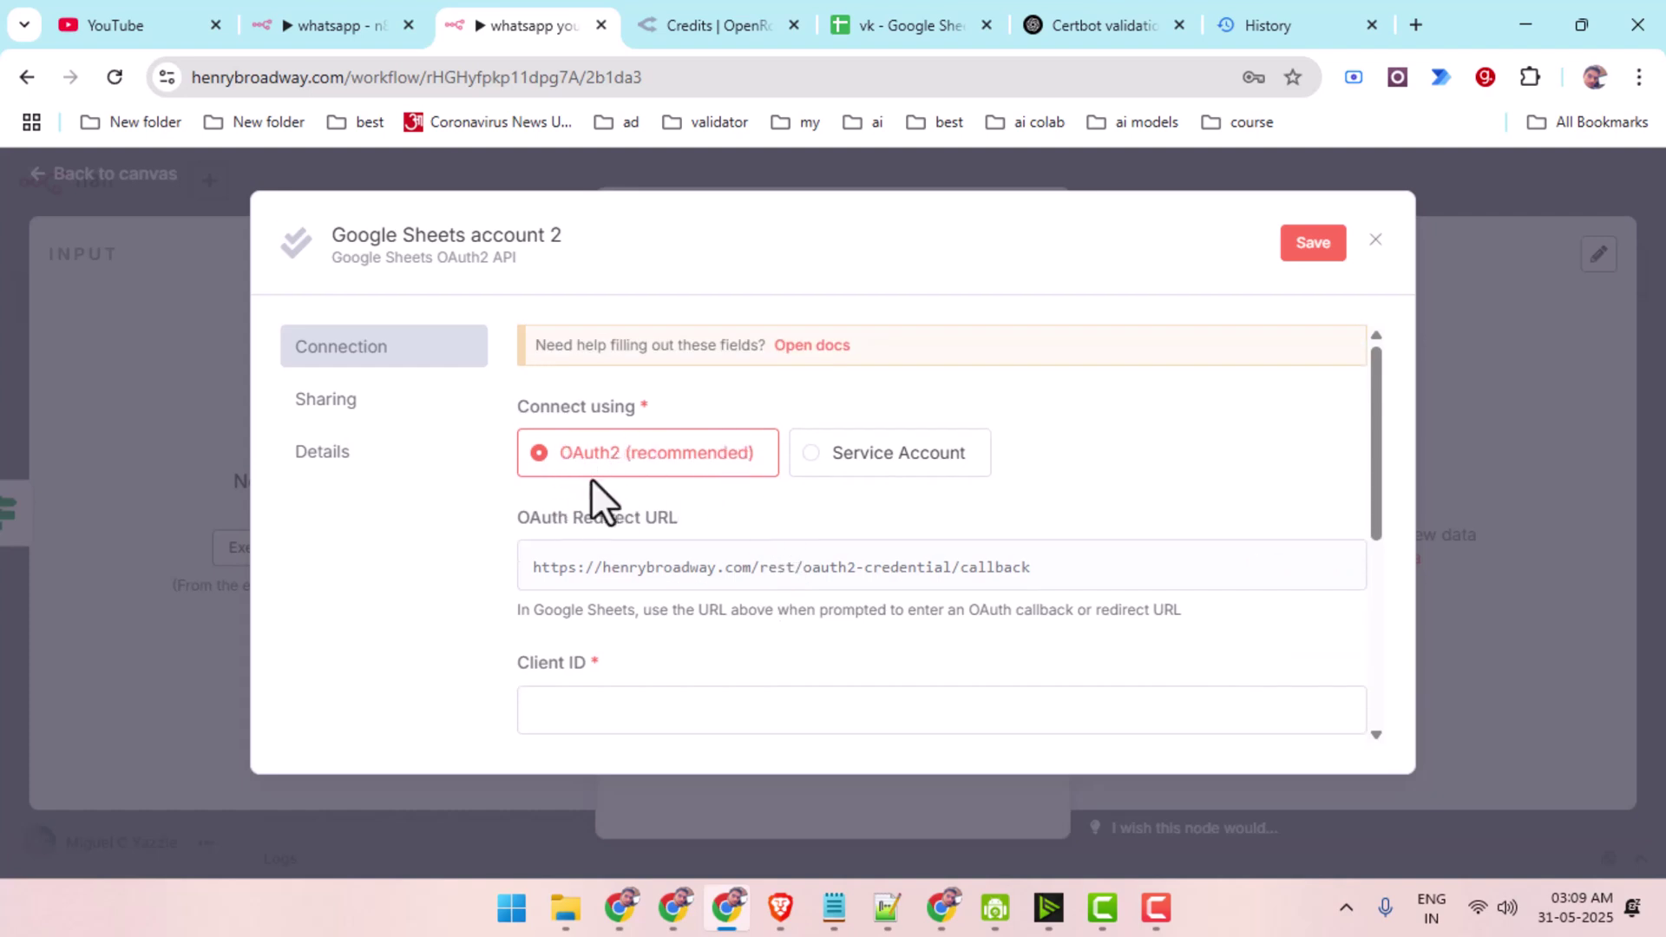
scroll(640, 542, down, 3)
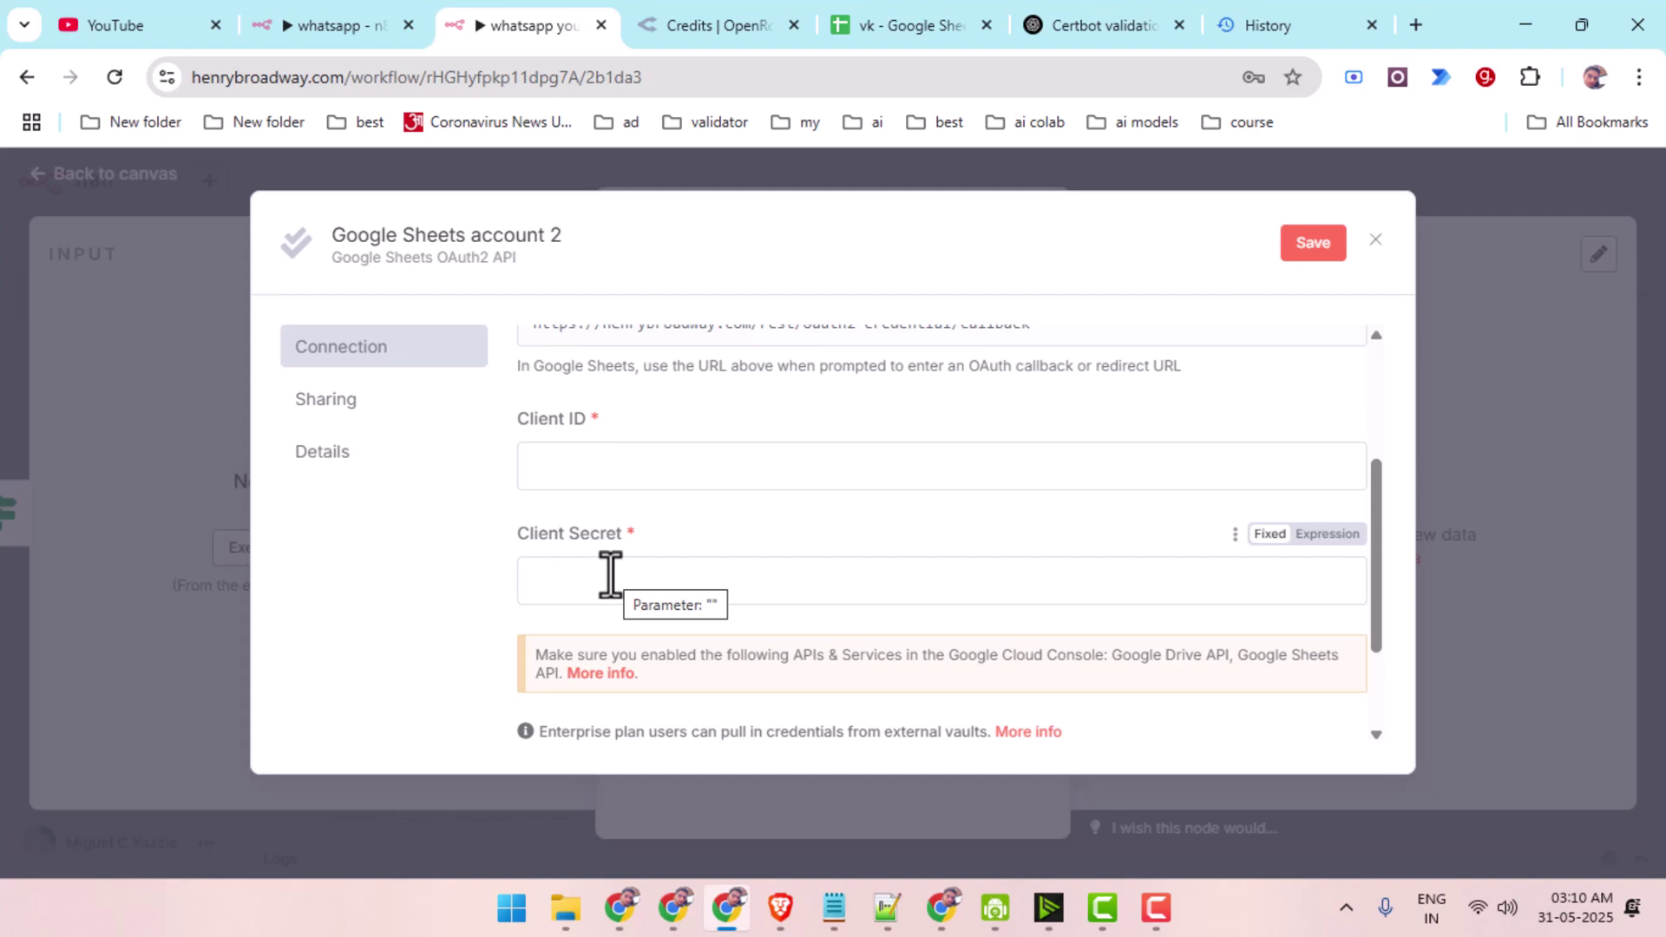
scroll(632, 575, up, 1)
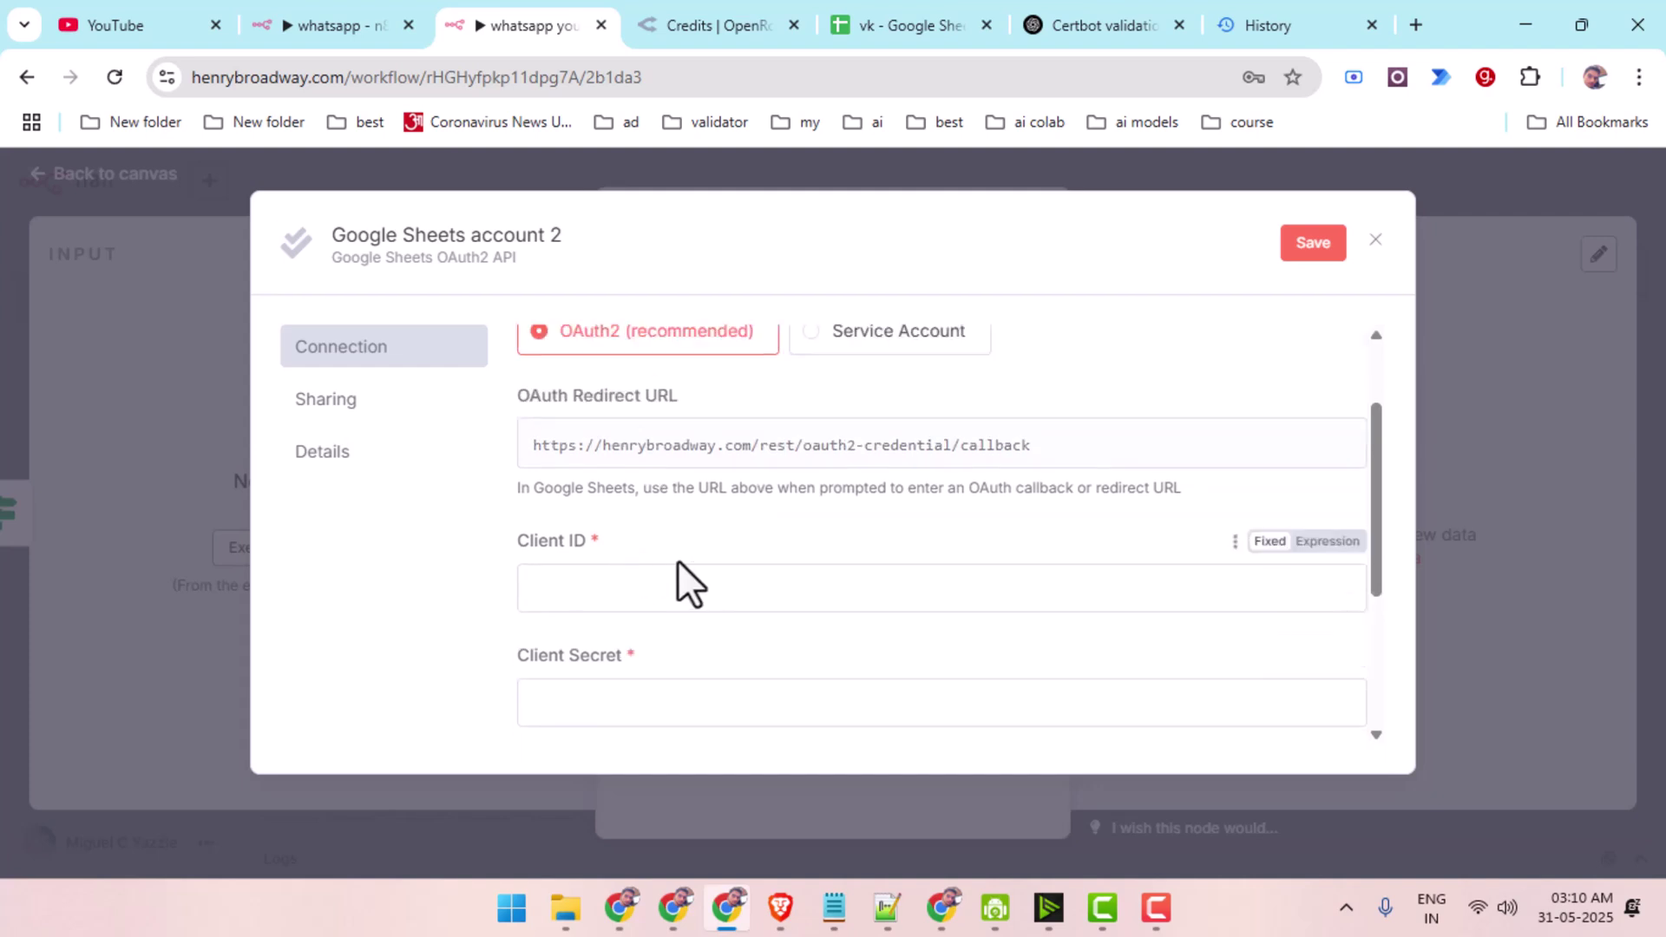
Close the History and Certbot validation tabs and open the Google Cloud console in a new tab by searching for it.
click(1372, 25)
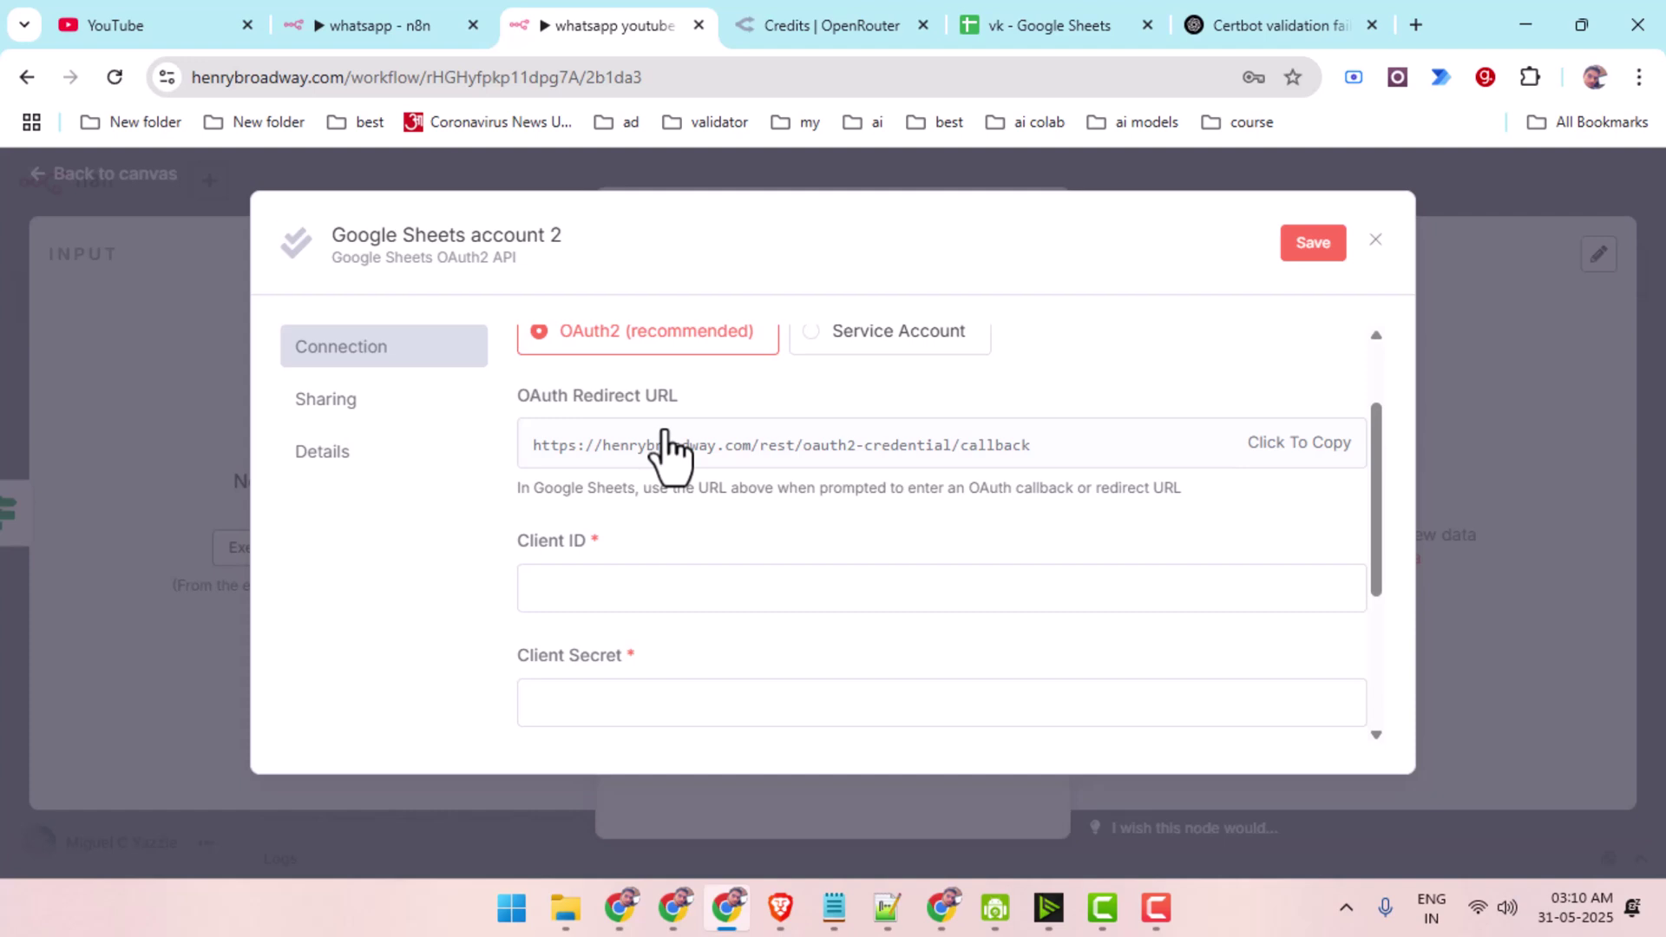
click(1371, 24)
click(1413, 25)
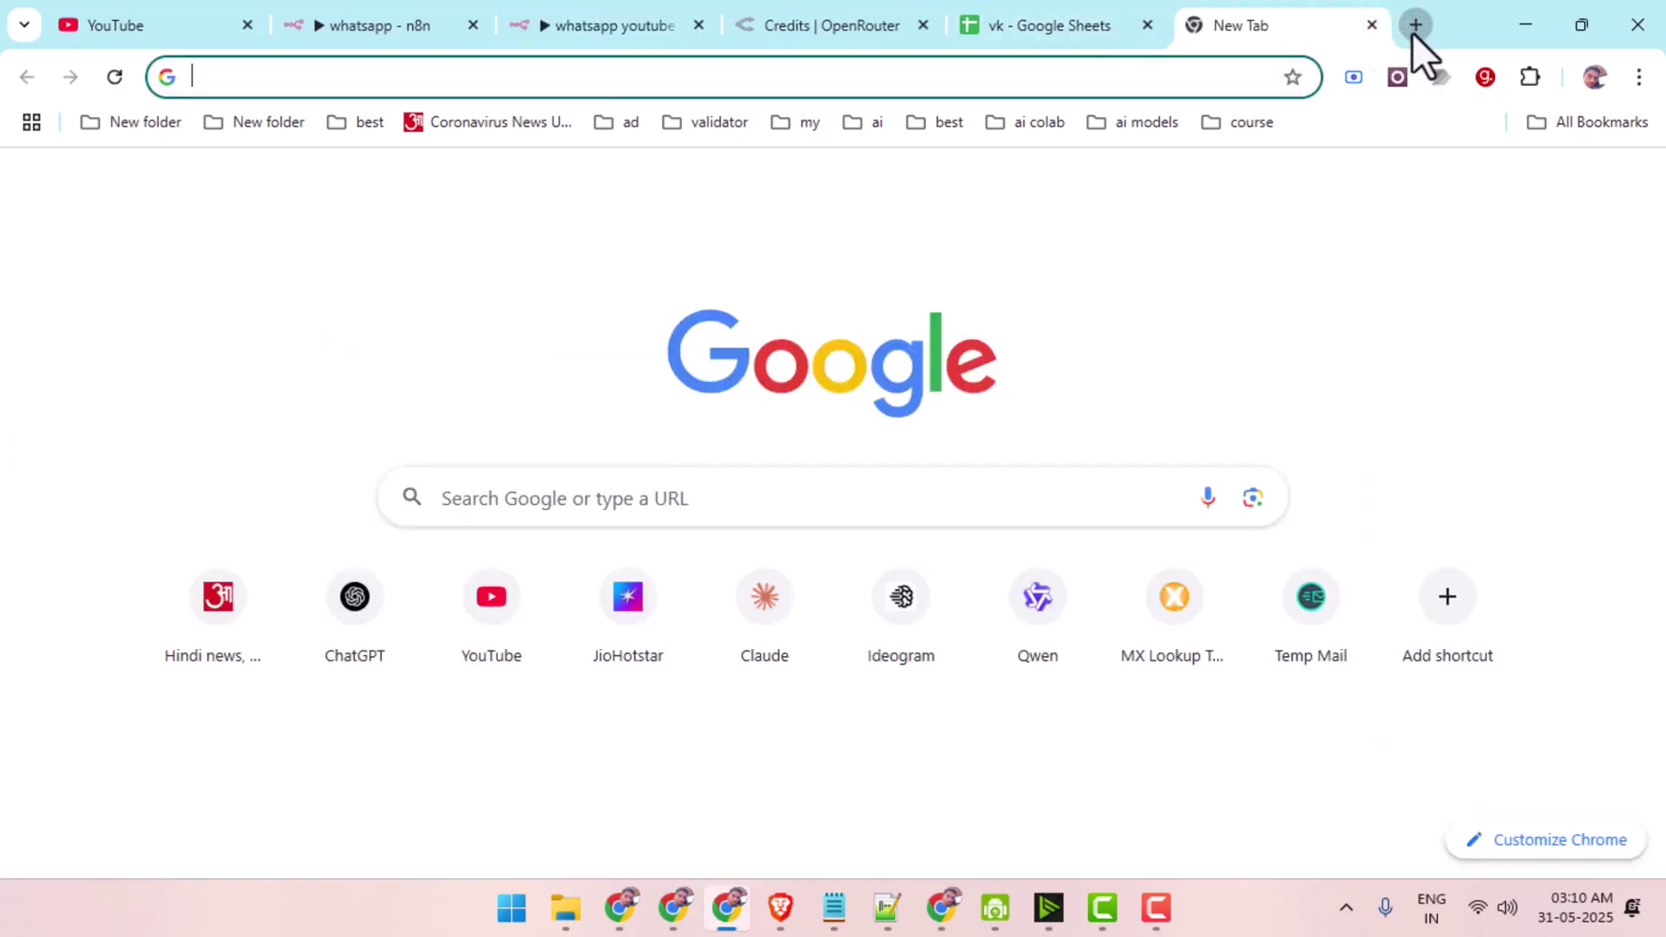
text(g)
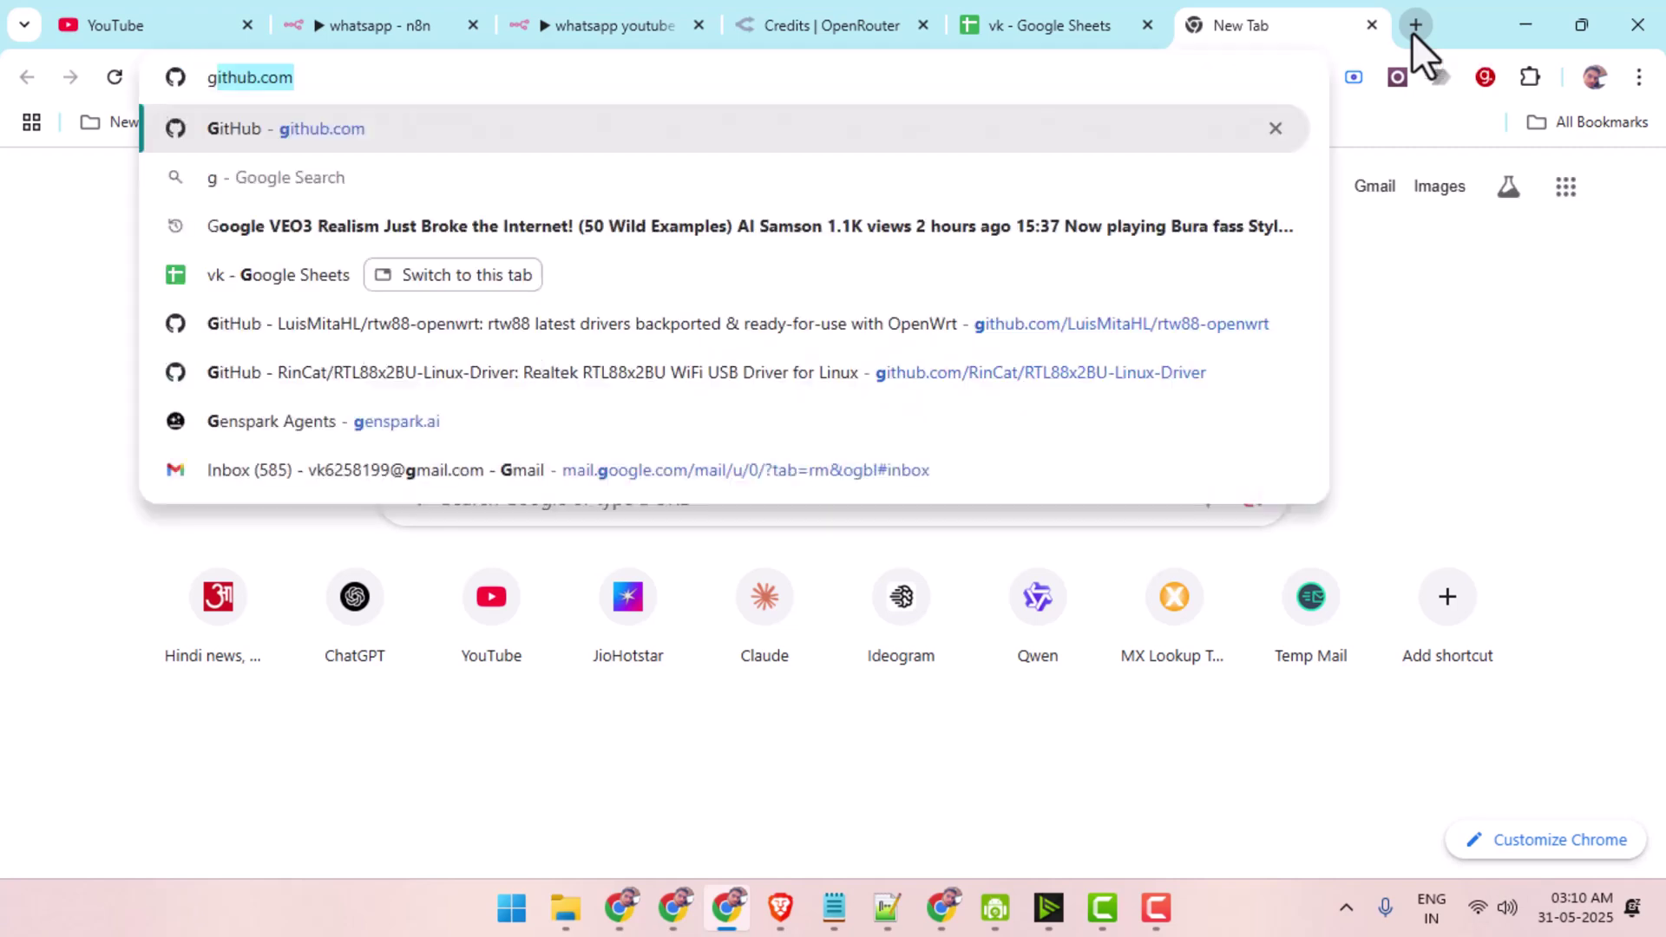
text(oogle consol)
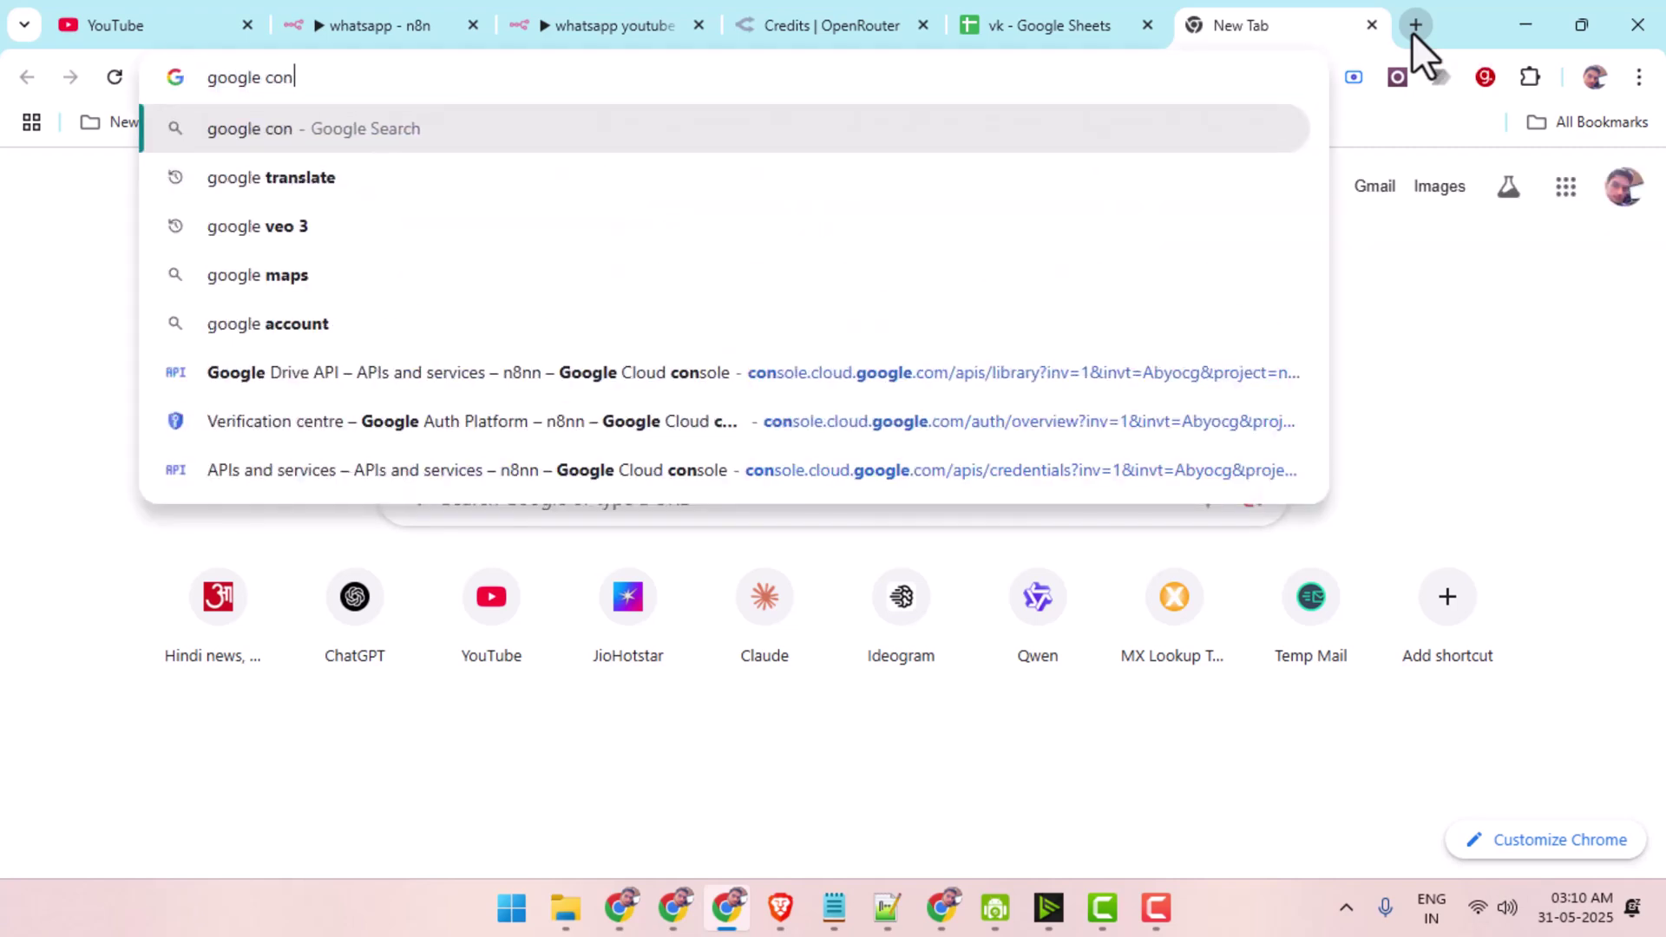
key(Return)
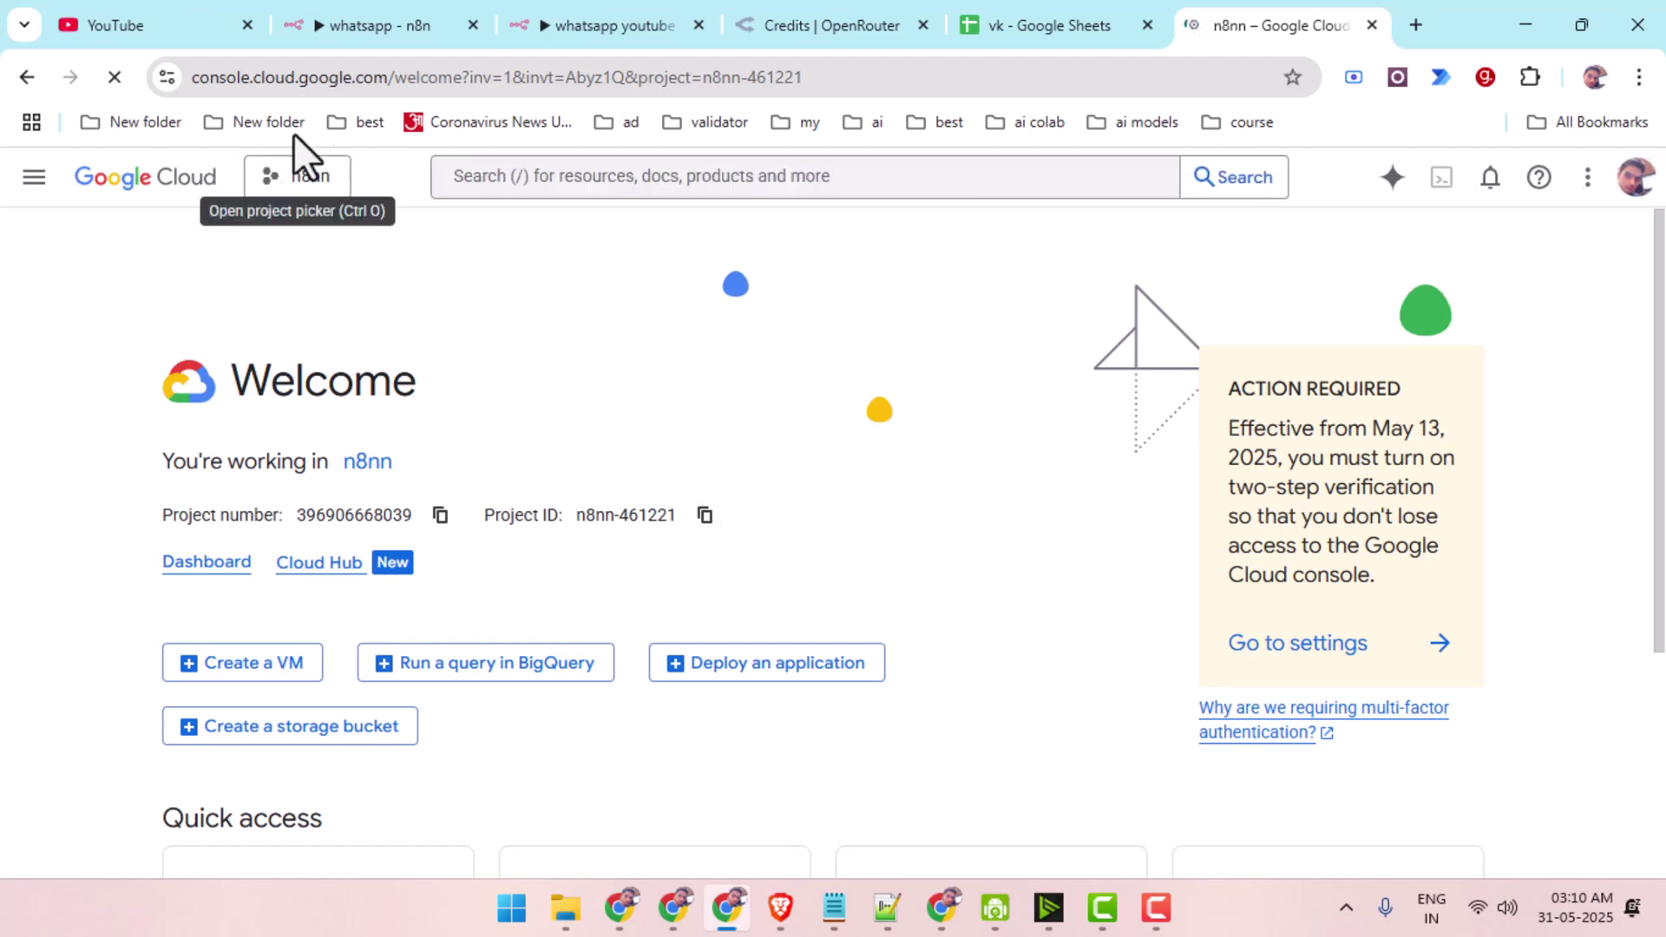
Create a new Google Cloud project named n8nyoutubedemo and switch to it.
click(290, 183)
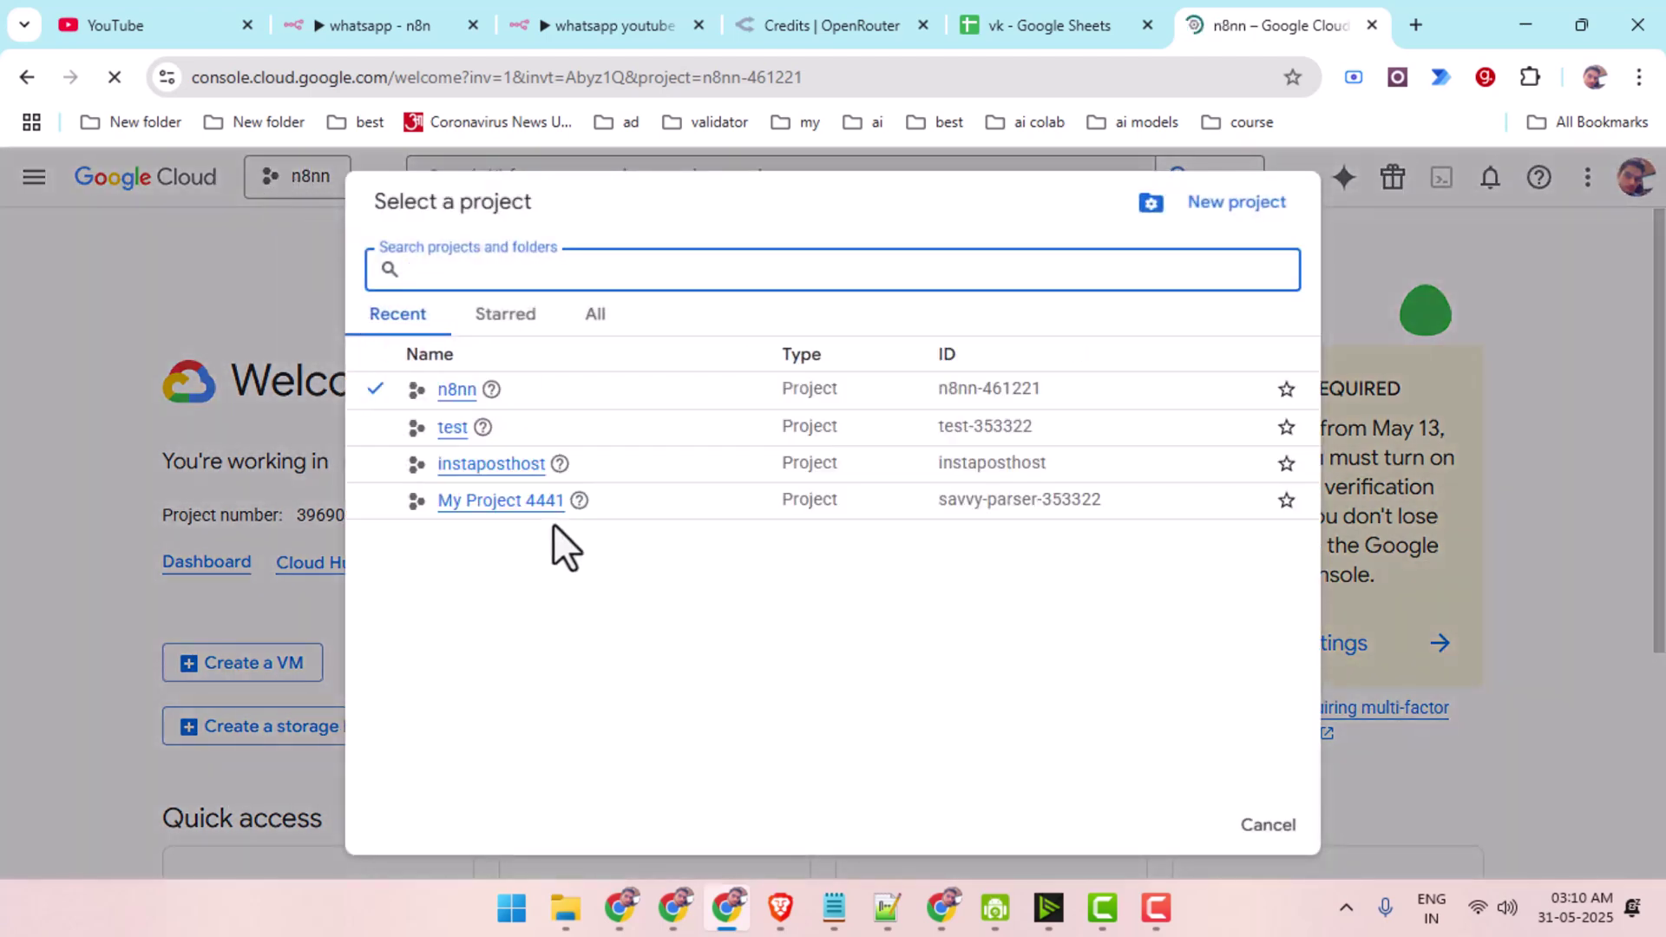
click(1236, 204)
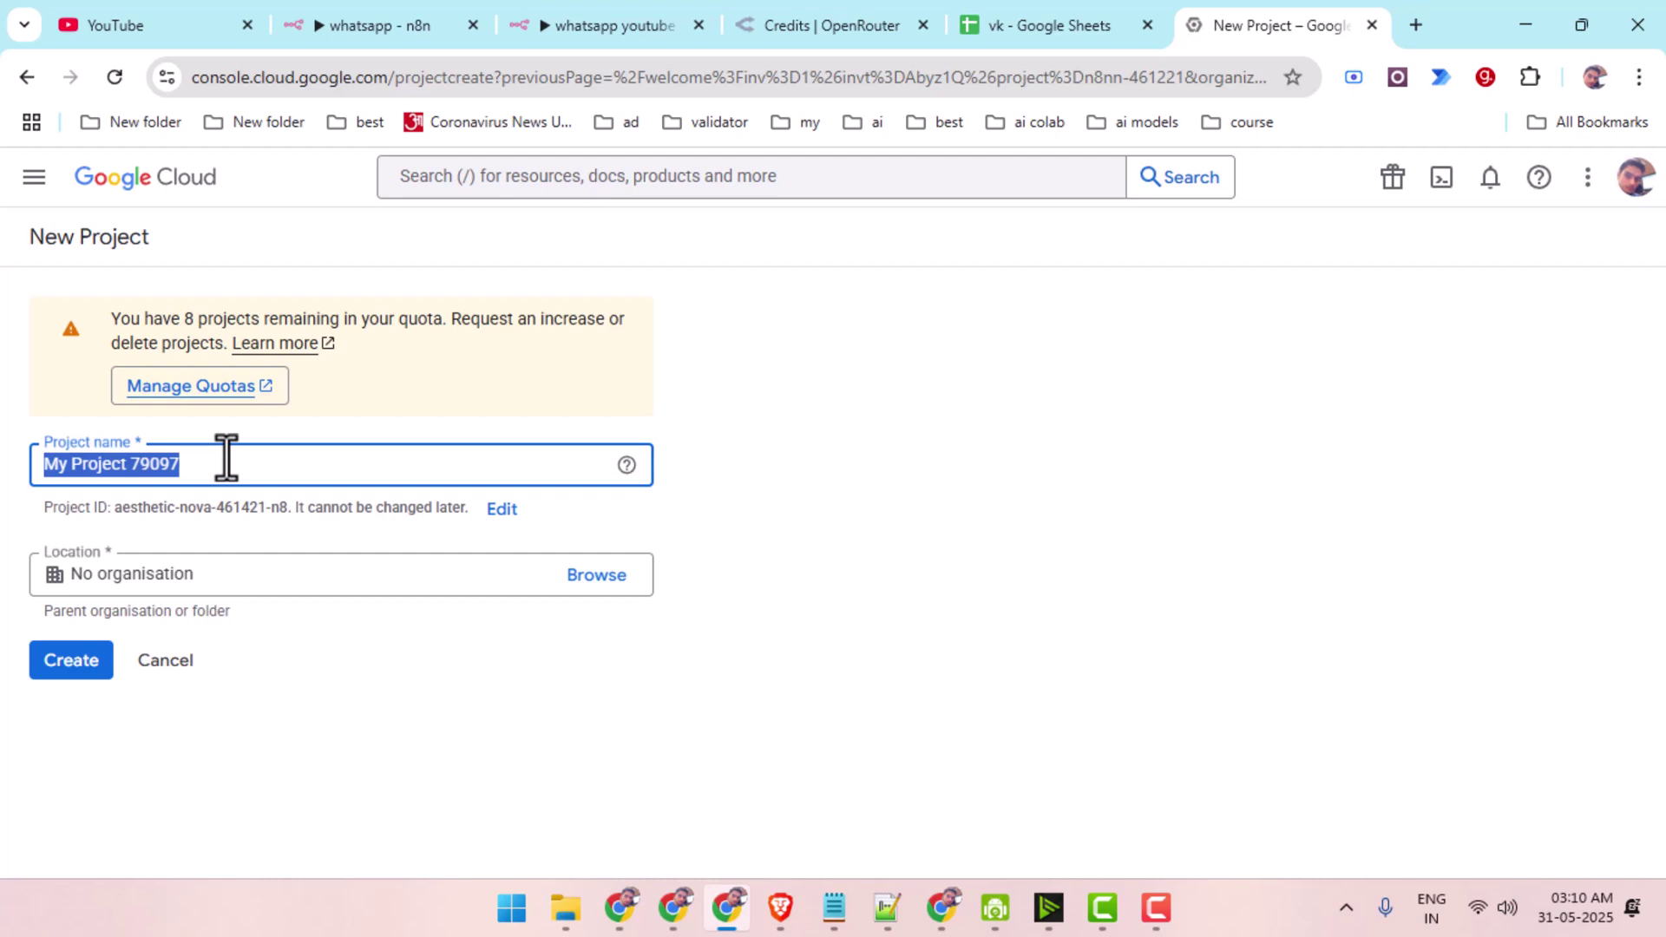
text(n8)
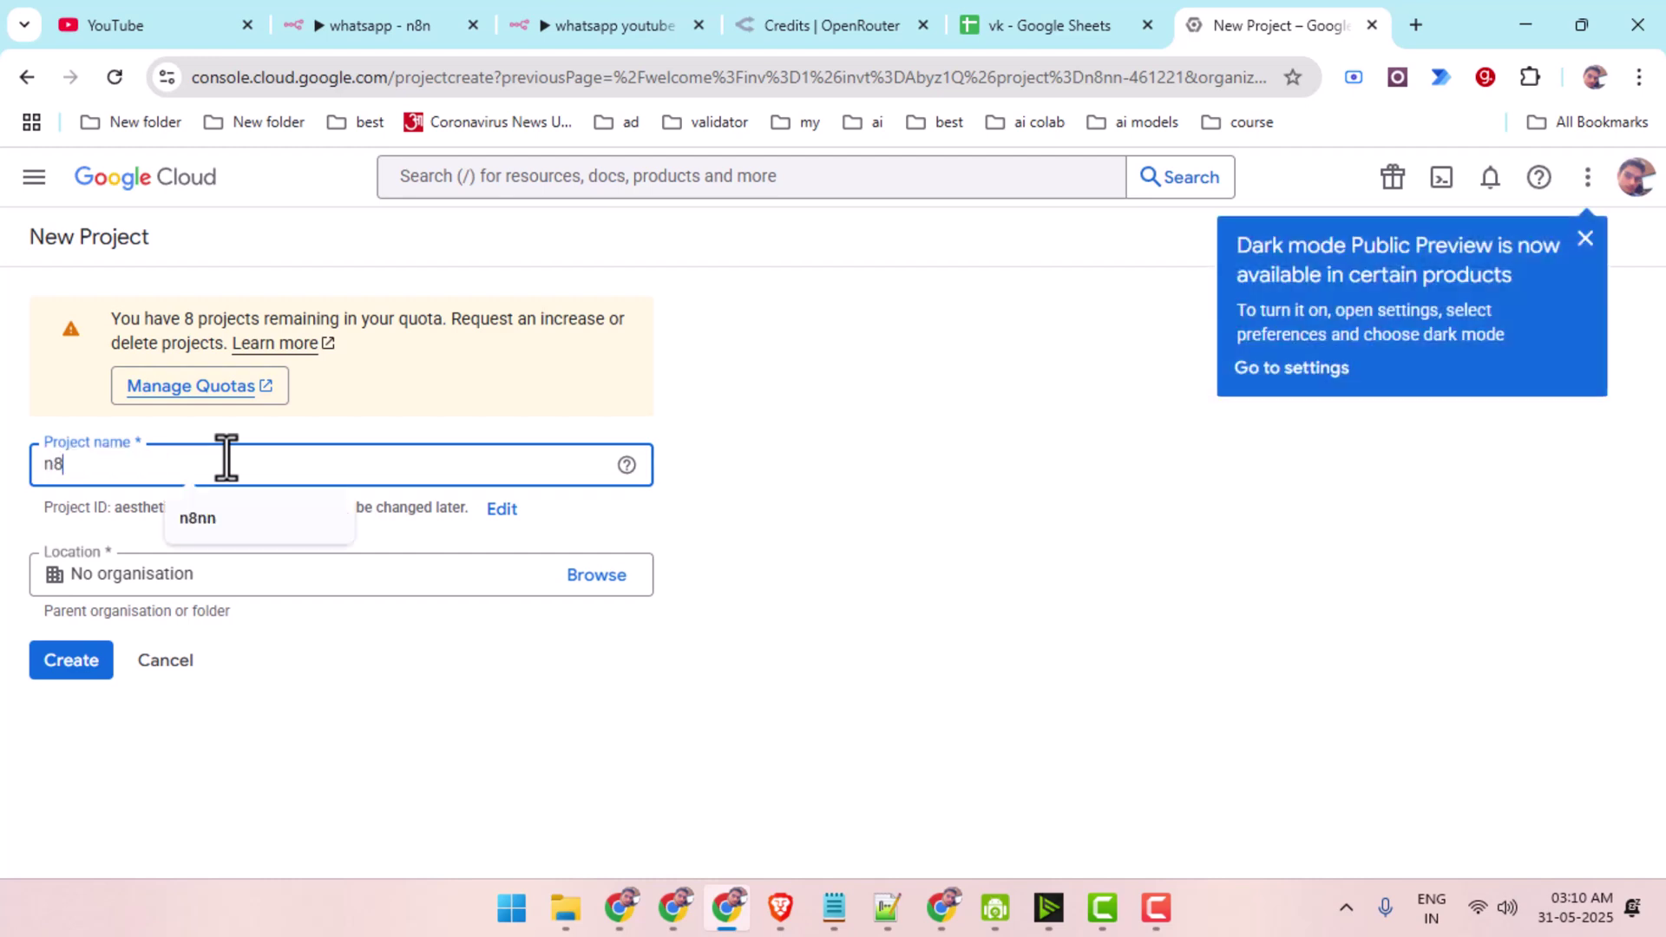
text(nyoutubedemo)
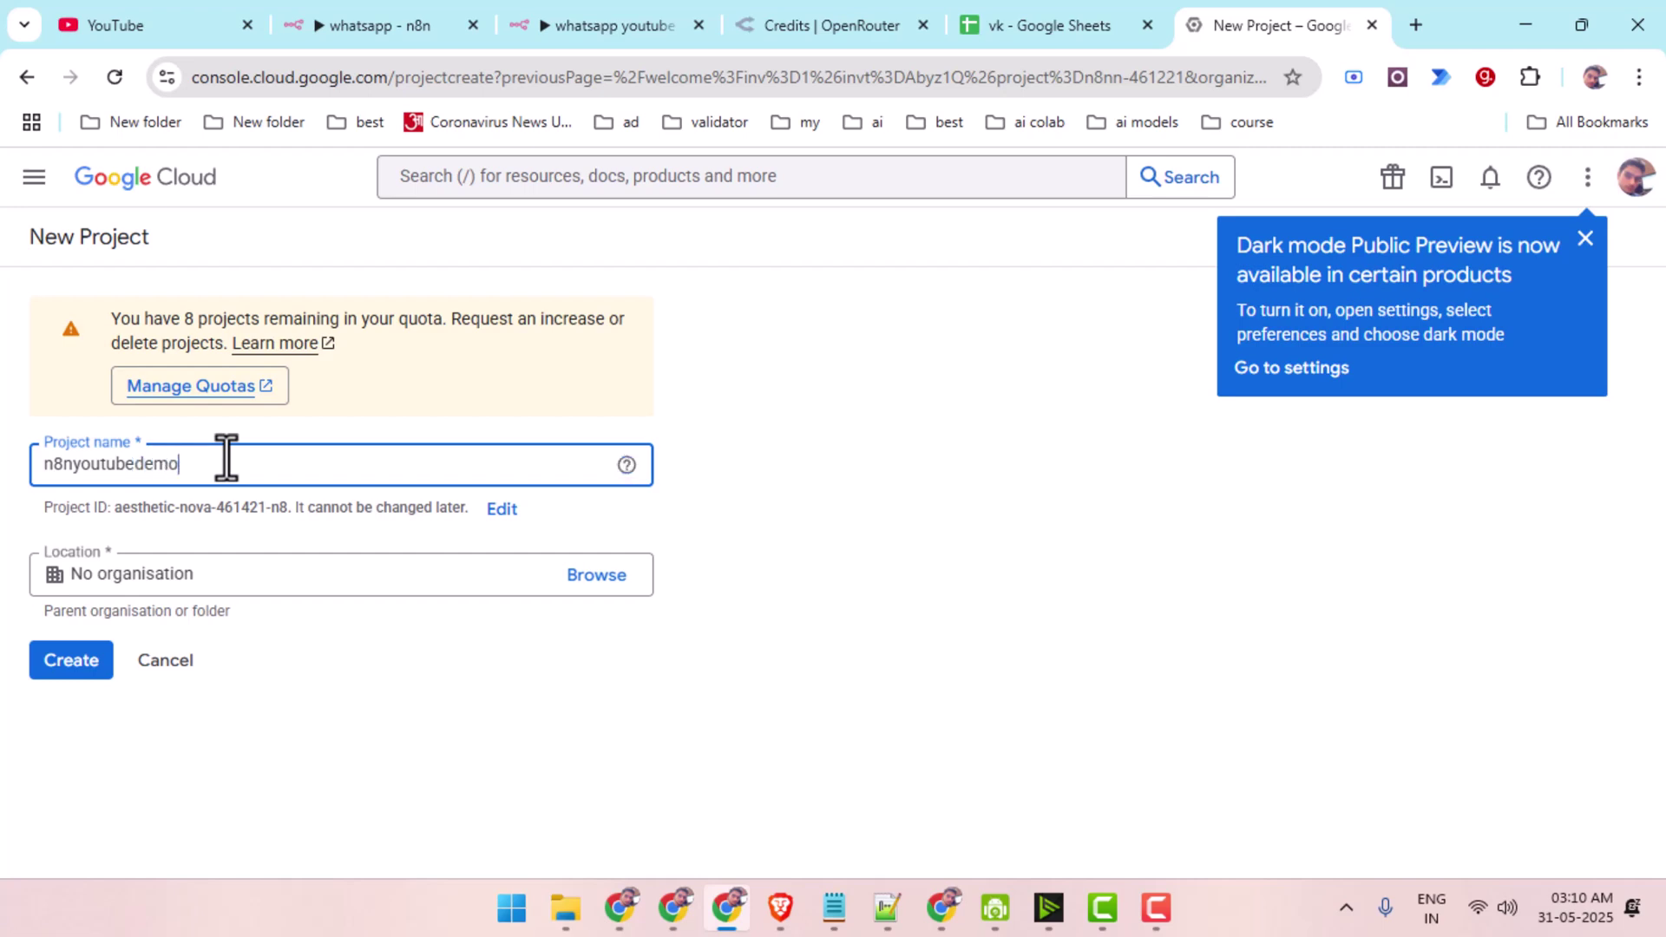
click(155, 669)
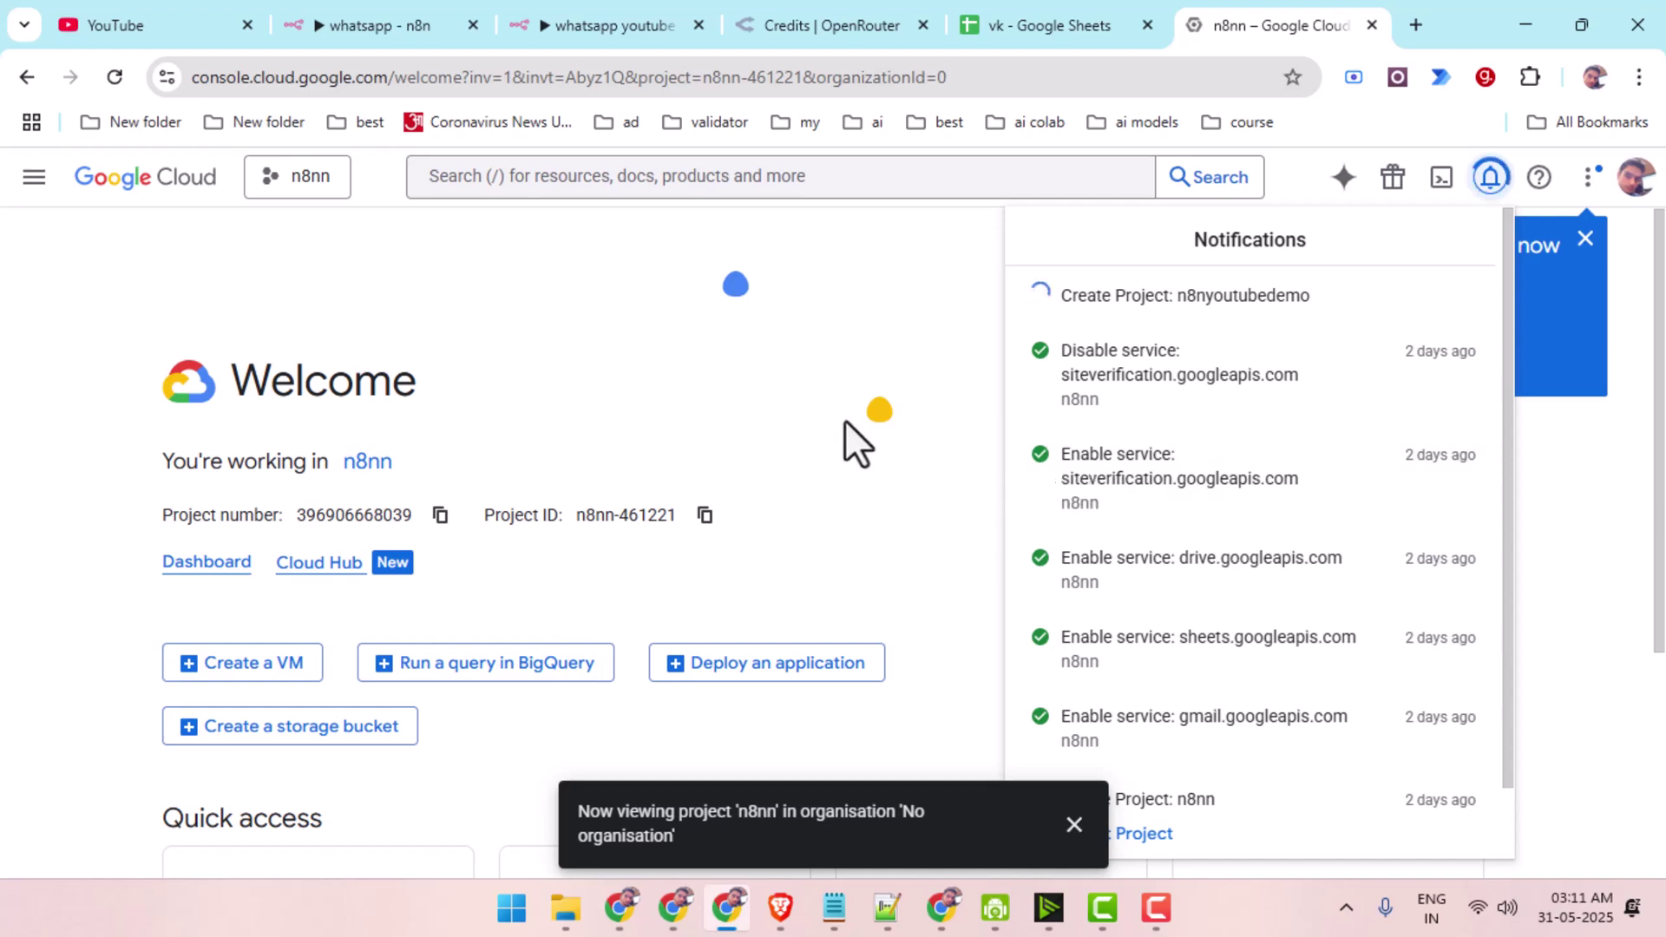
drag(1049, 298, 1310, 280)
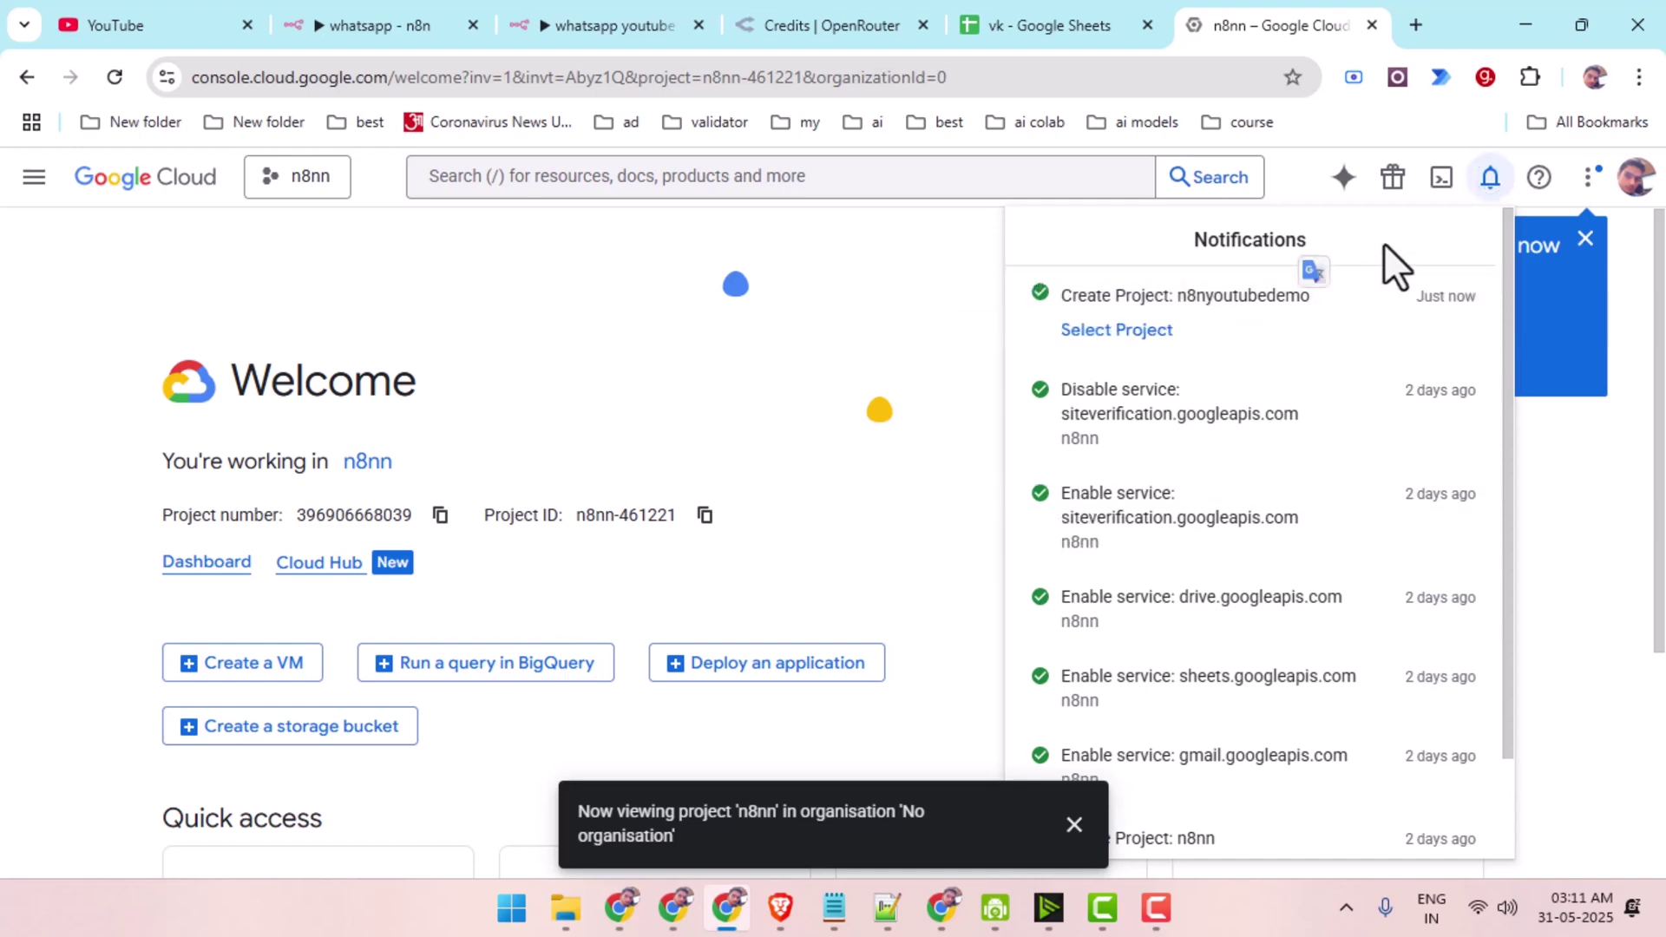
click(1079, 334)
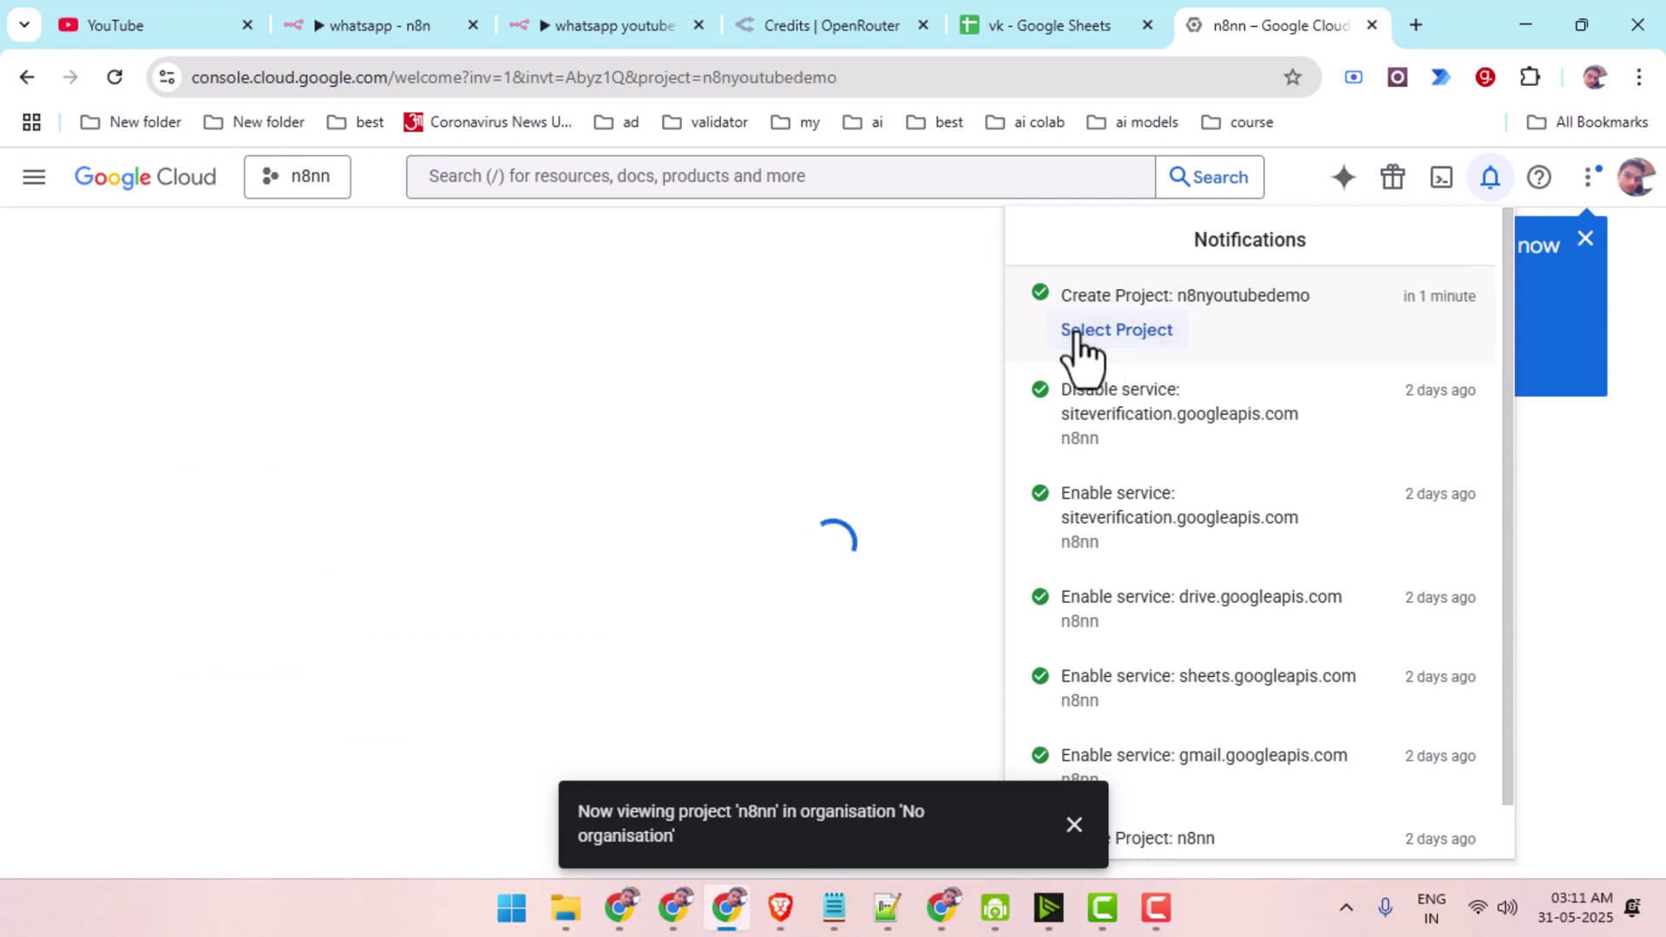
Open the API Library for the n8nyoutubedemo project.
click(31, 184)
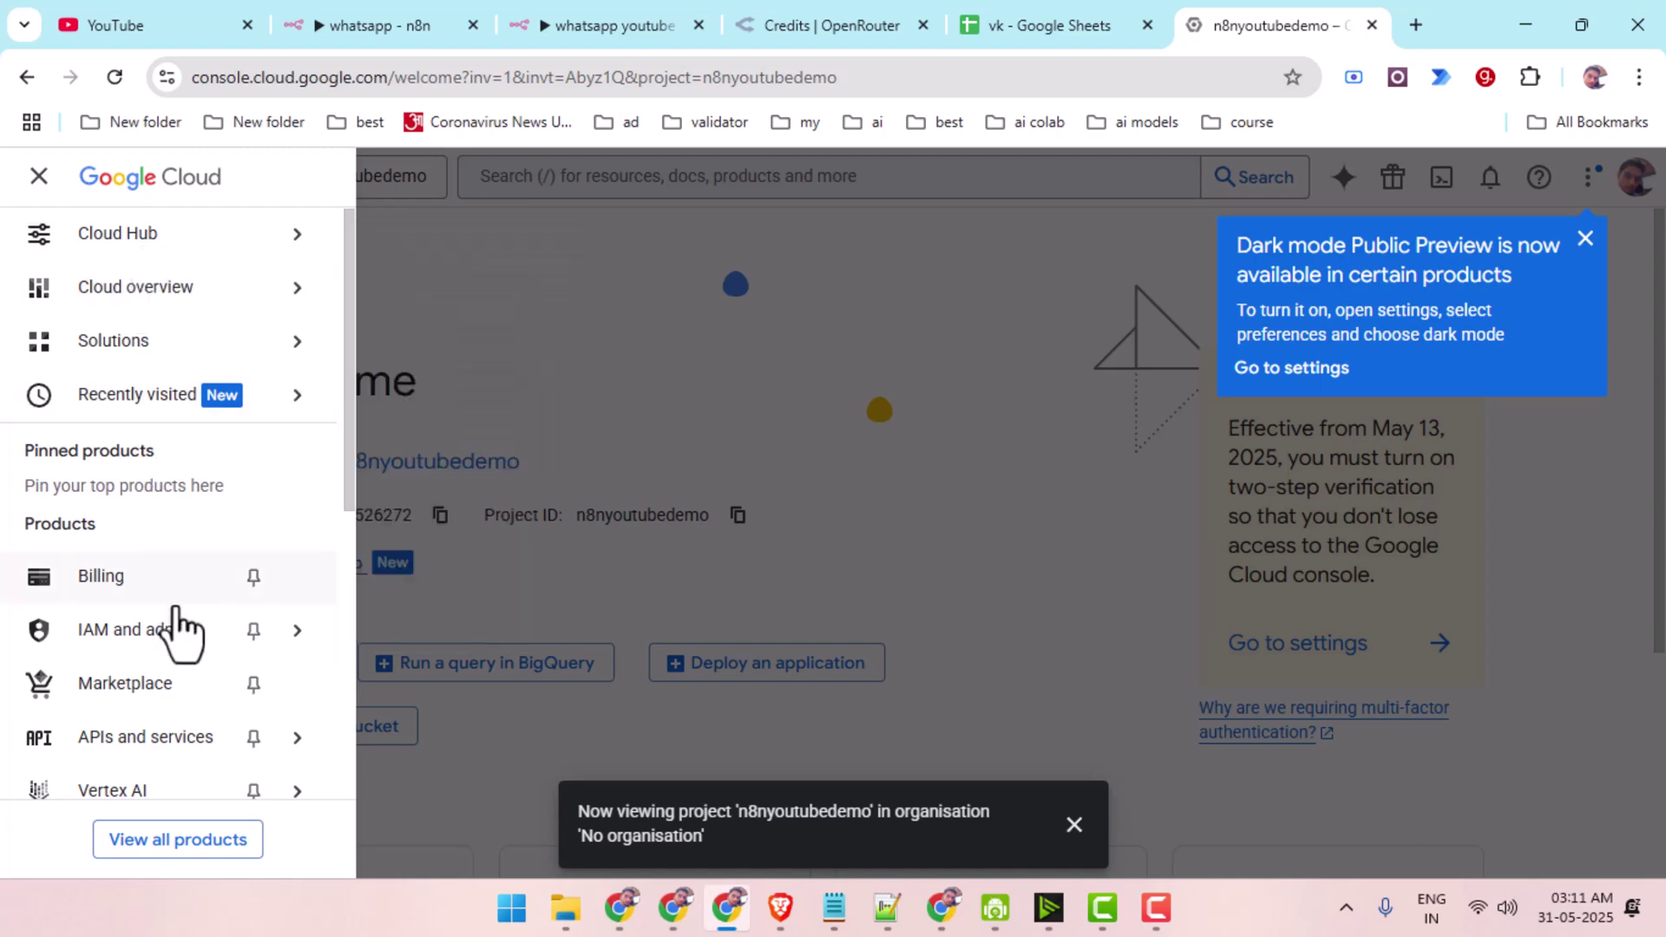
scroll(187, 702, down, 1)
mouse_move(111, 626)
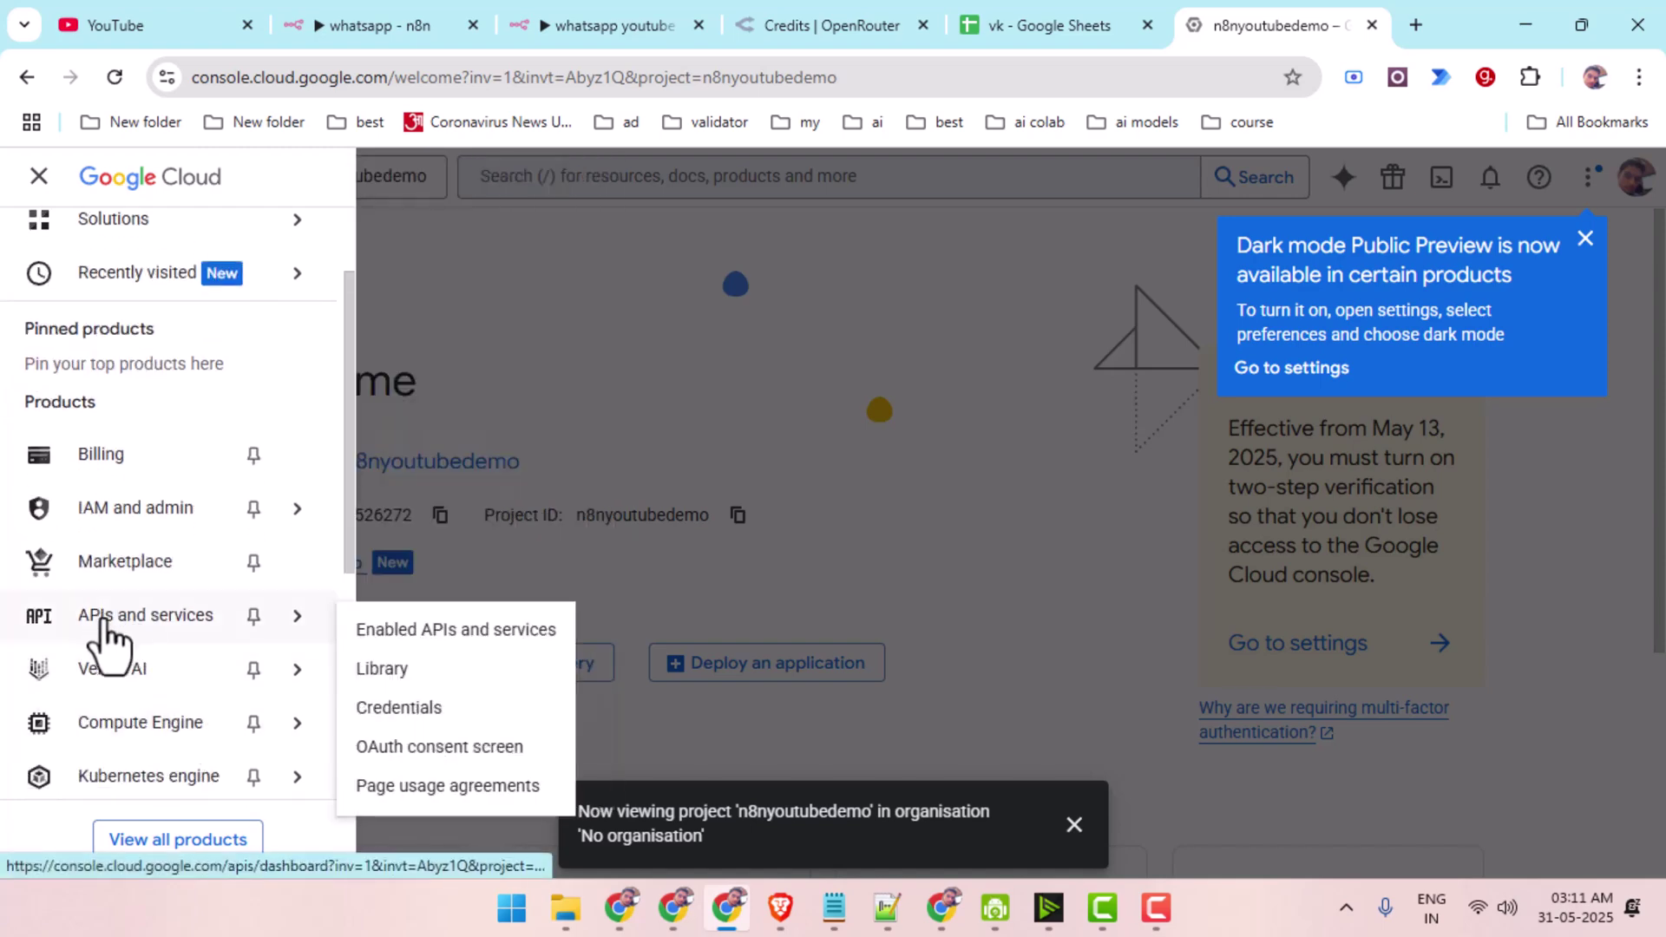
click(382, 676)
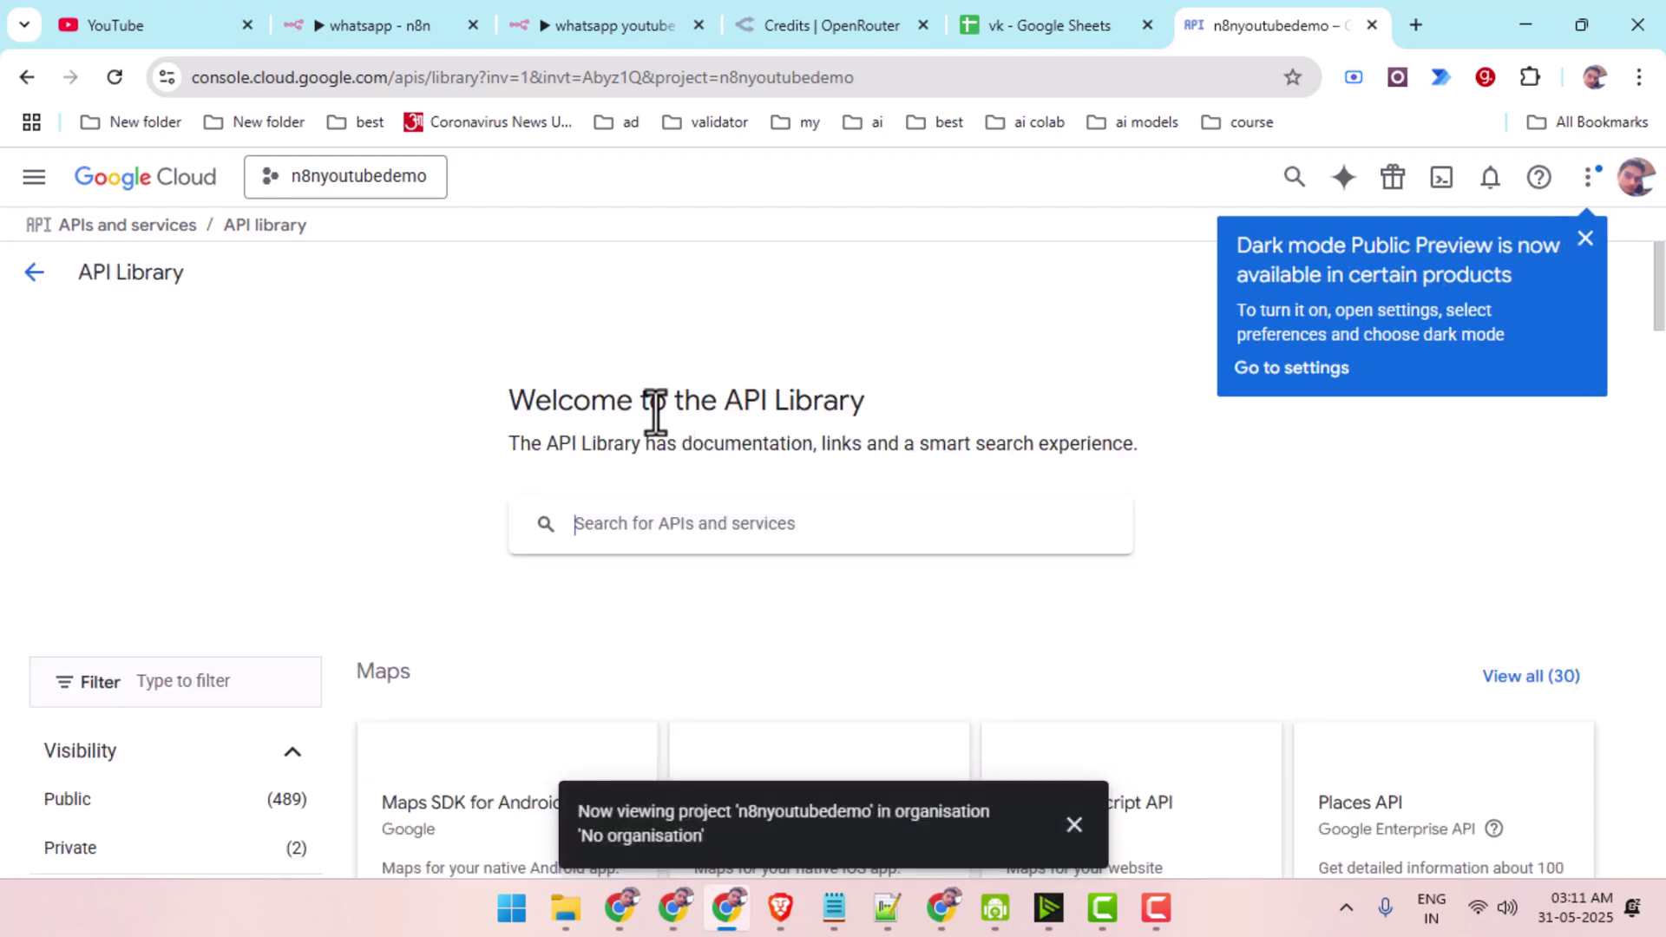
Search the API Library for "gmail api" and enable the Gmail API for the project.
click(616, 525)
click(616, 525)
text(gma)
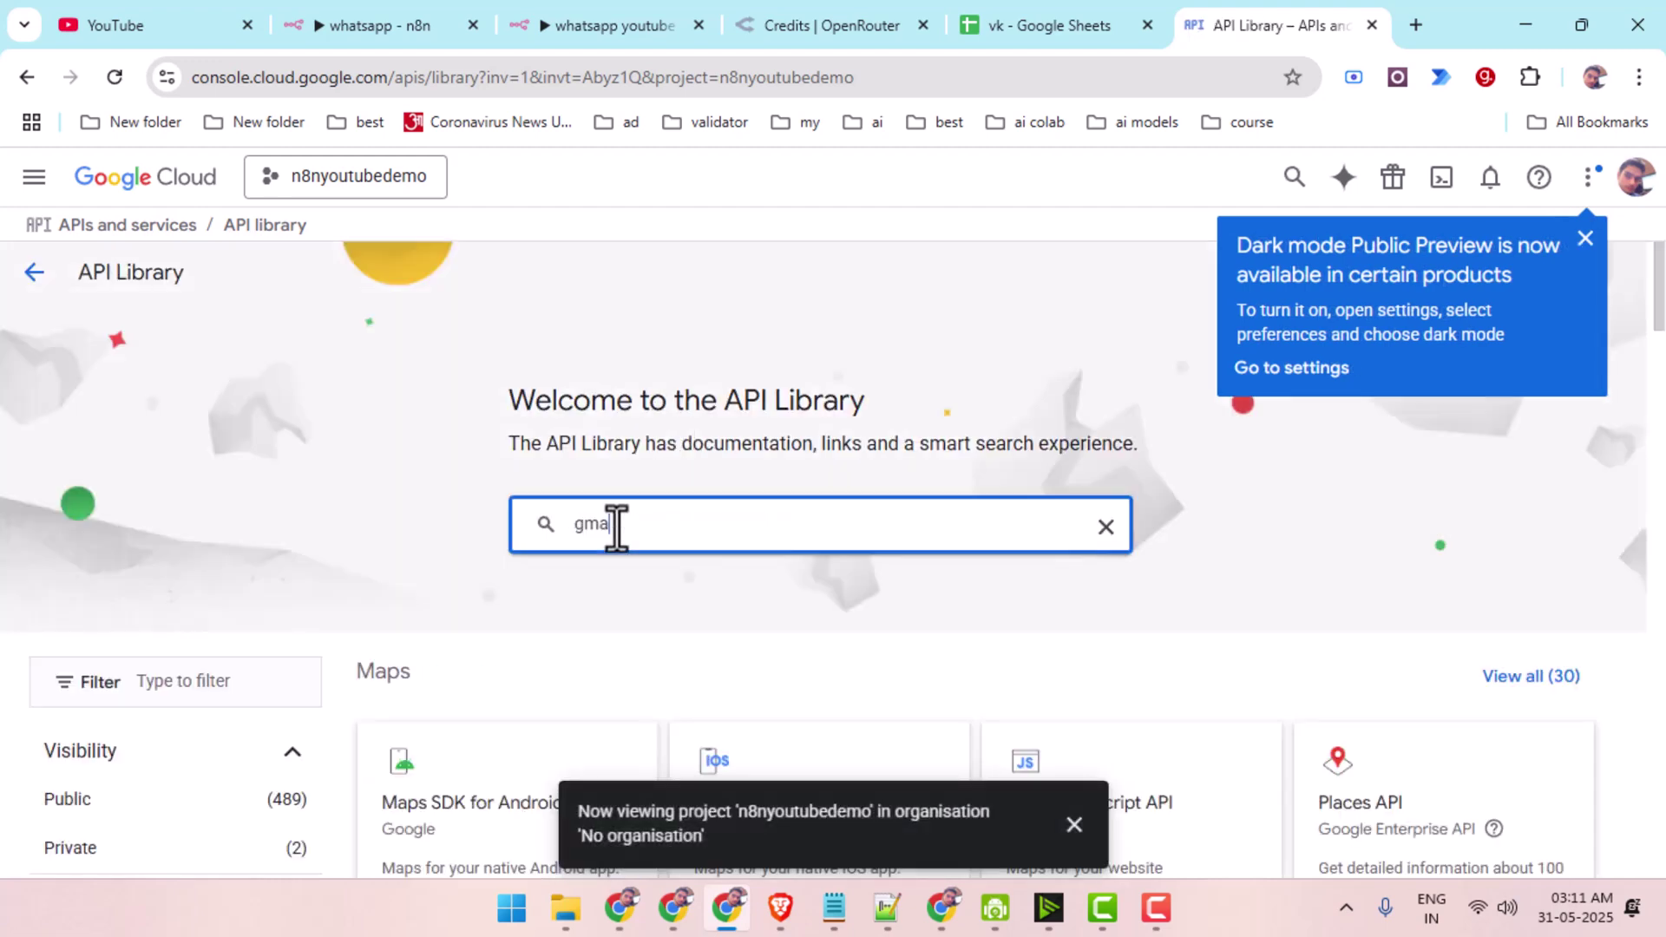
text(il api)
key(Return)
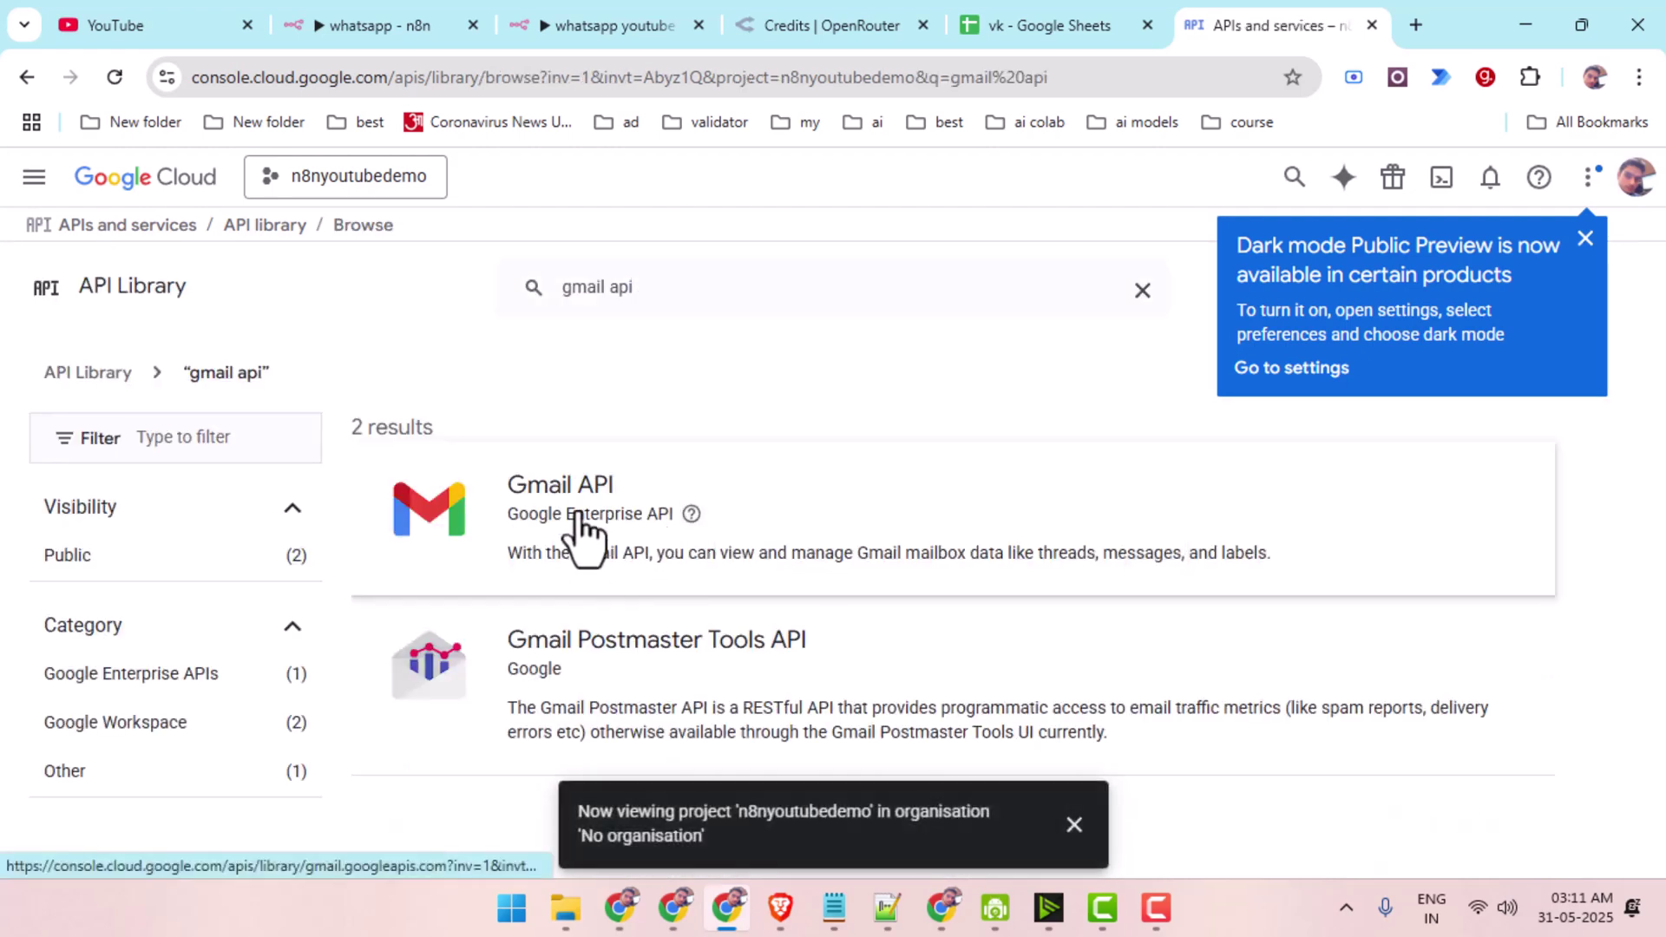
click(580, 521)
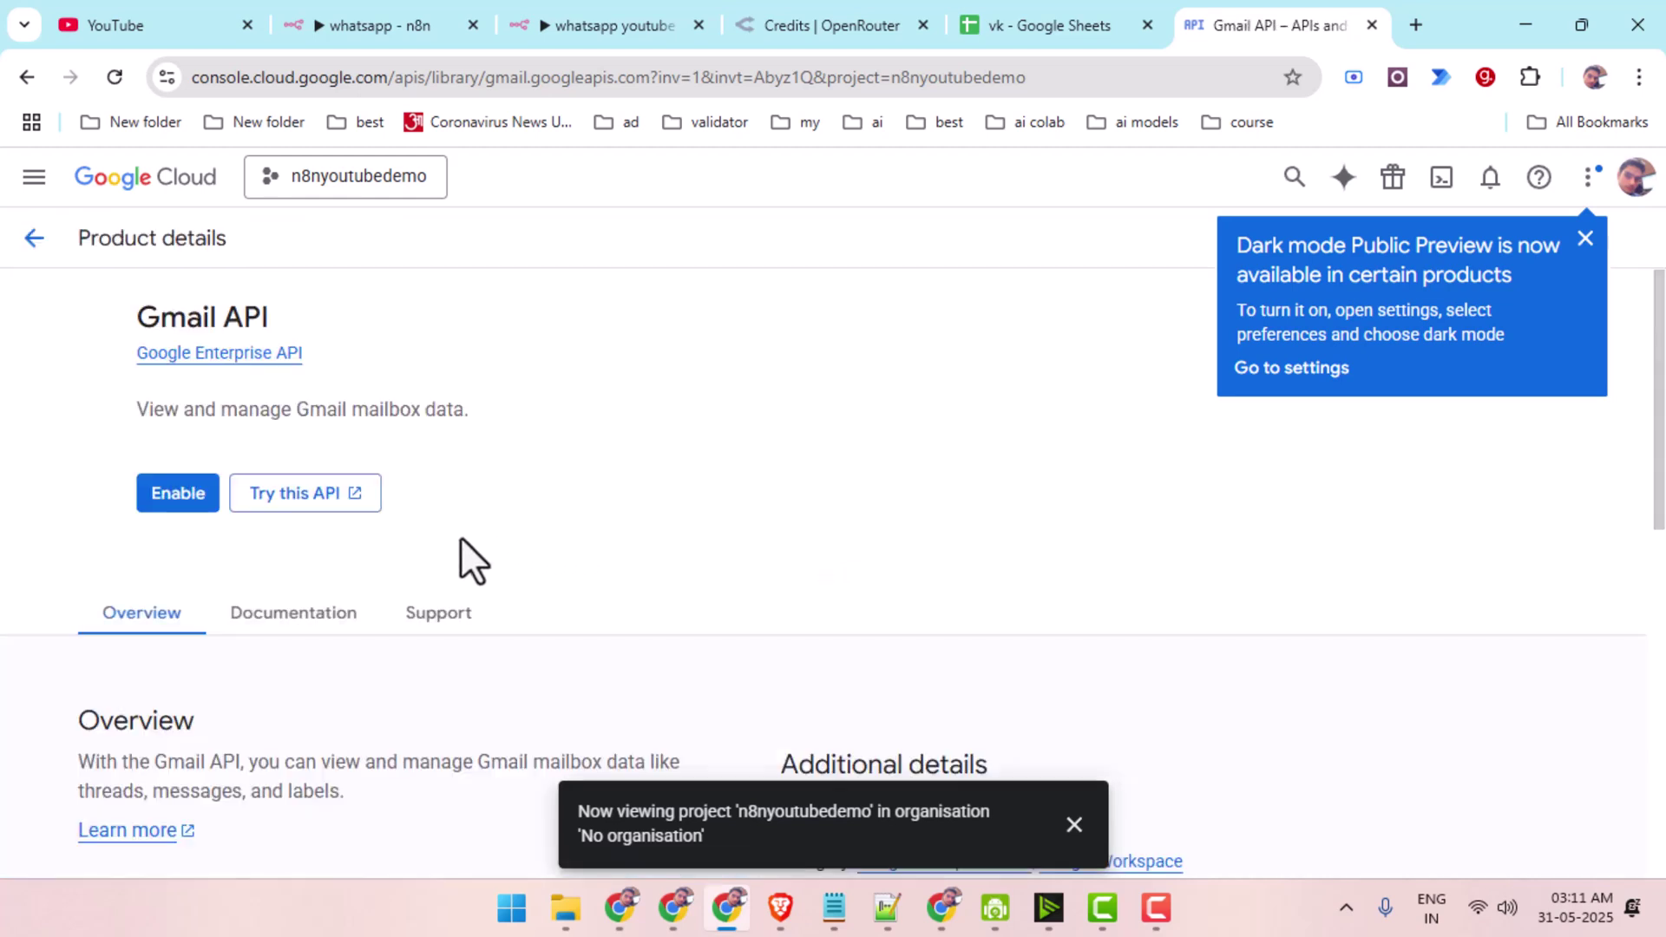
click(270, 496)
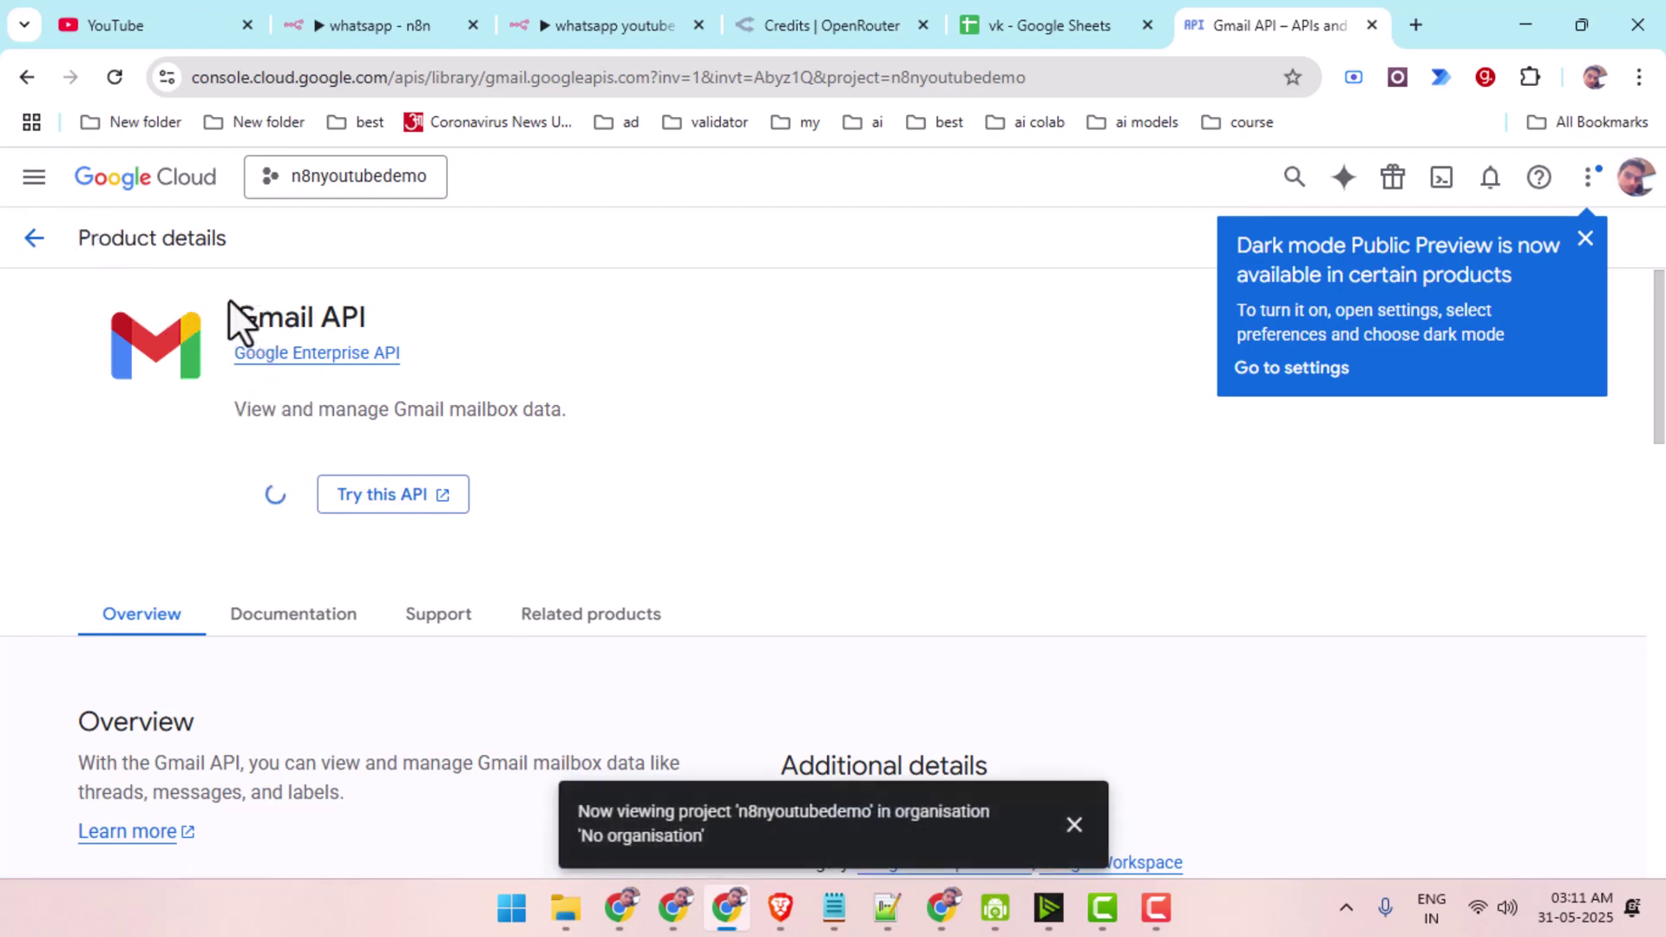
Review the finished whatsapp workflow in n8n, then return to the Google Cloud console.
drag(236, 316, 561, 409)
click(561, 409)
click(442, 25)
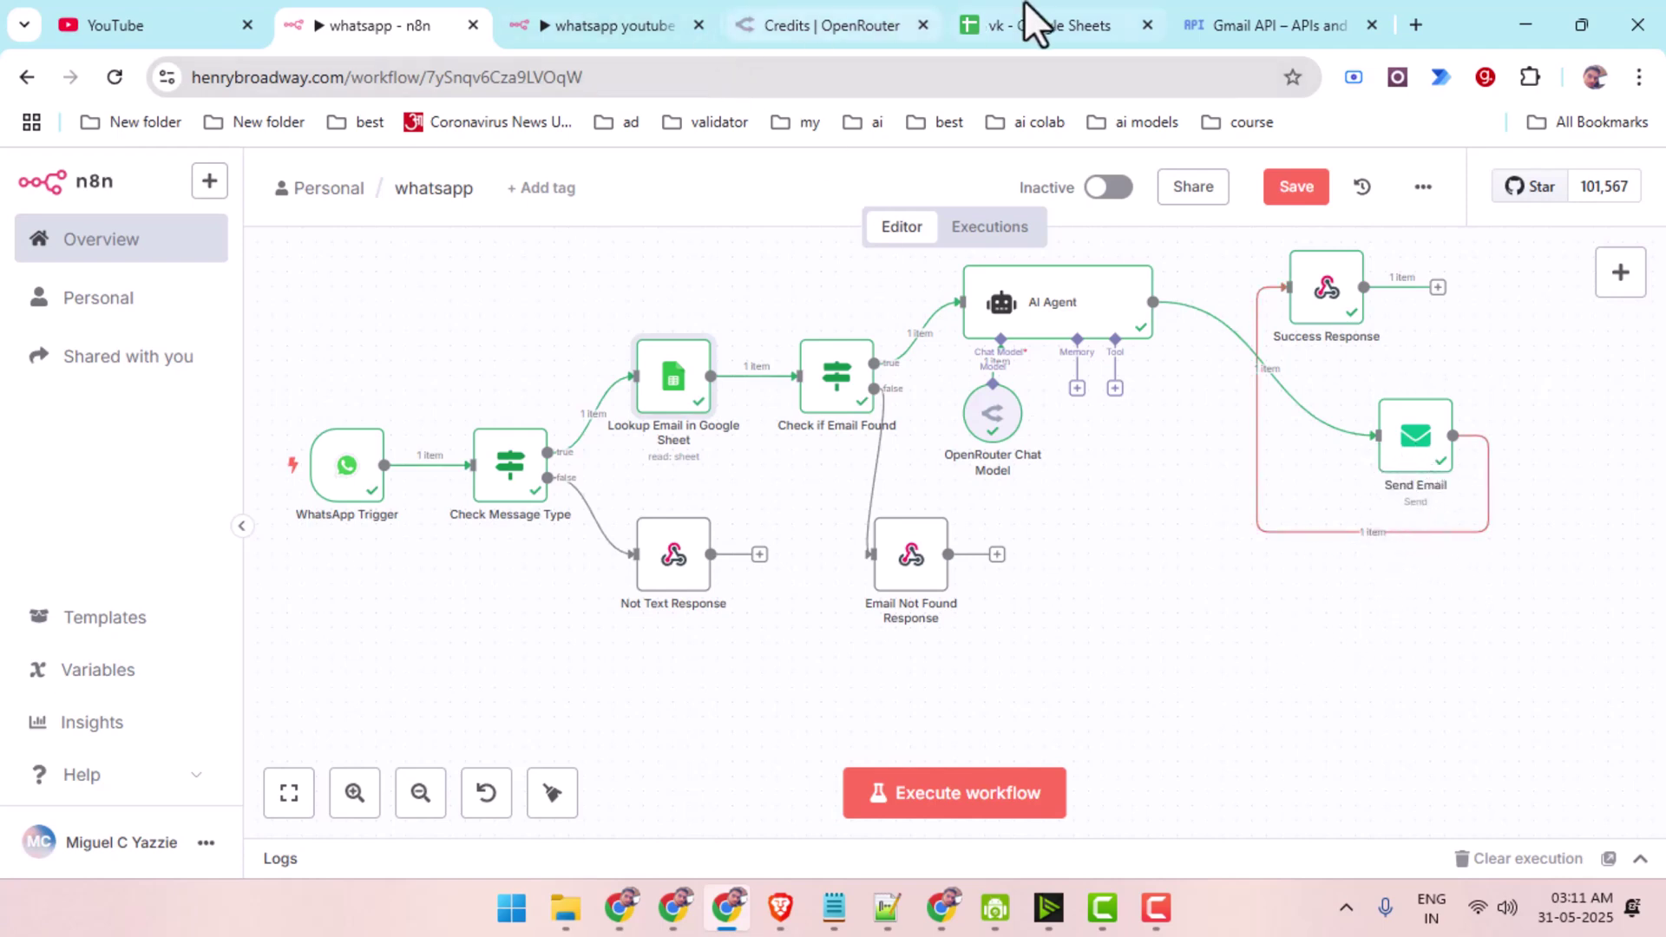
click(1231, 23)
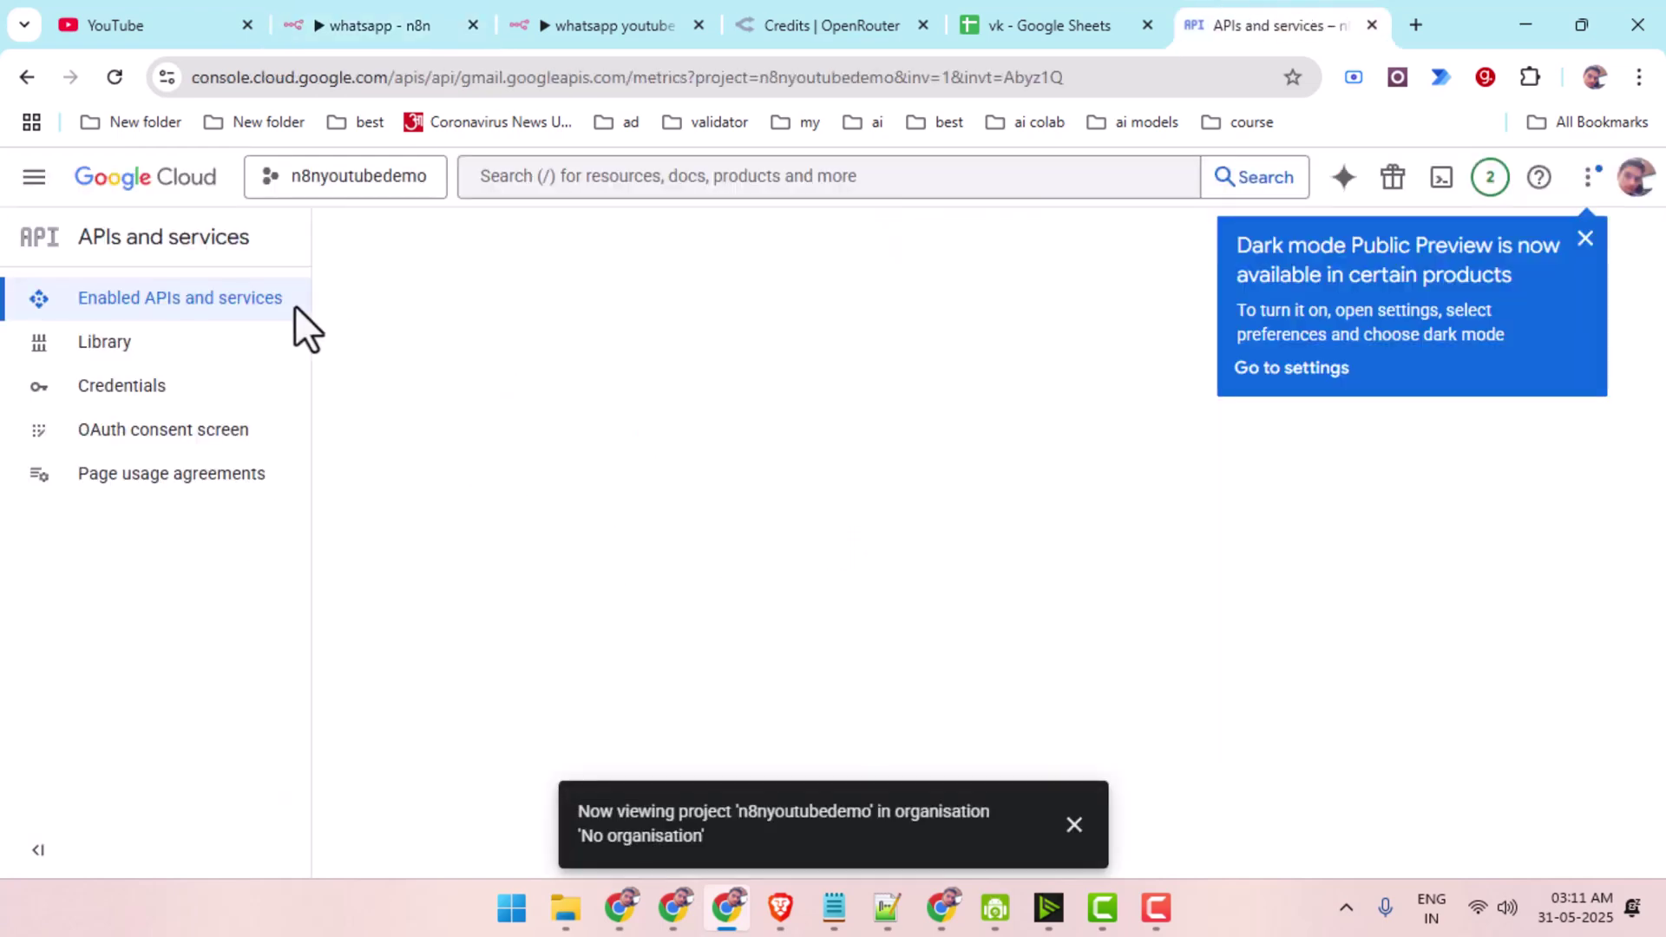
Find the Google Sheets API in the API Library by searching "google sheet" and enable it.
click(111, 351)
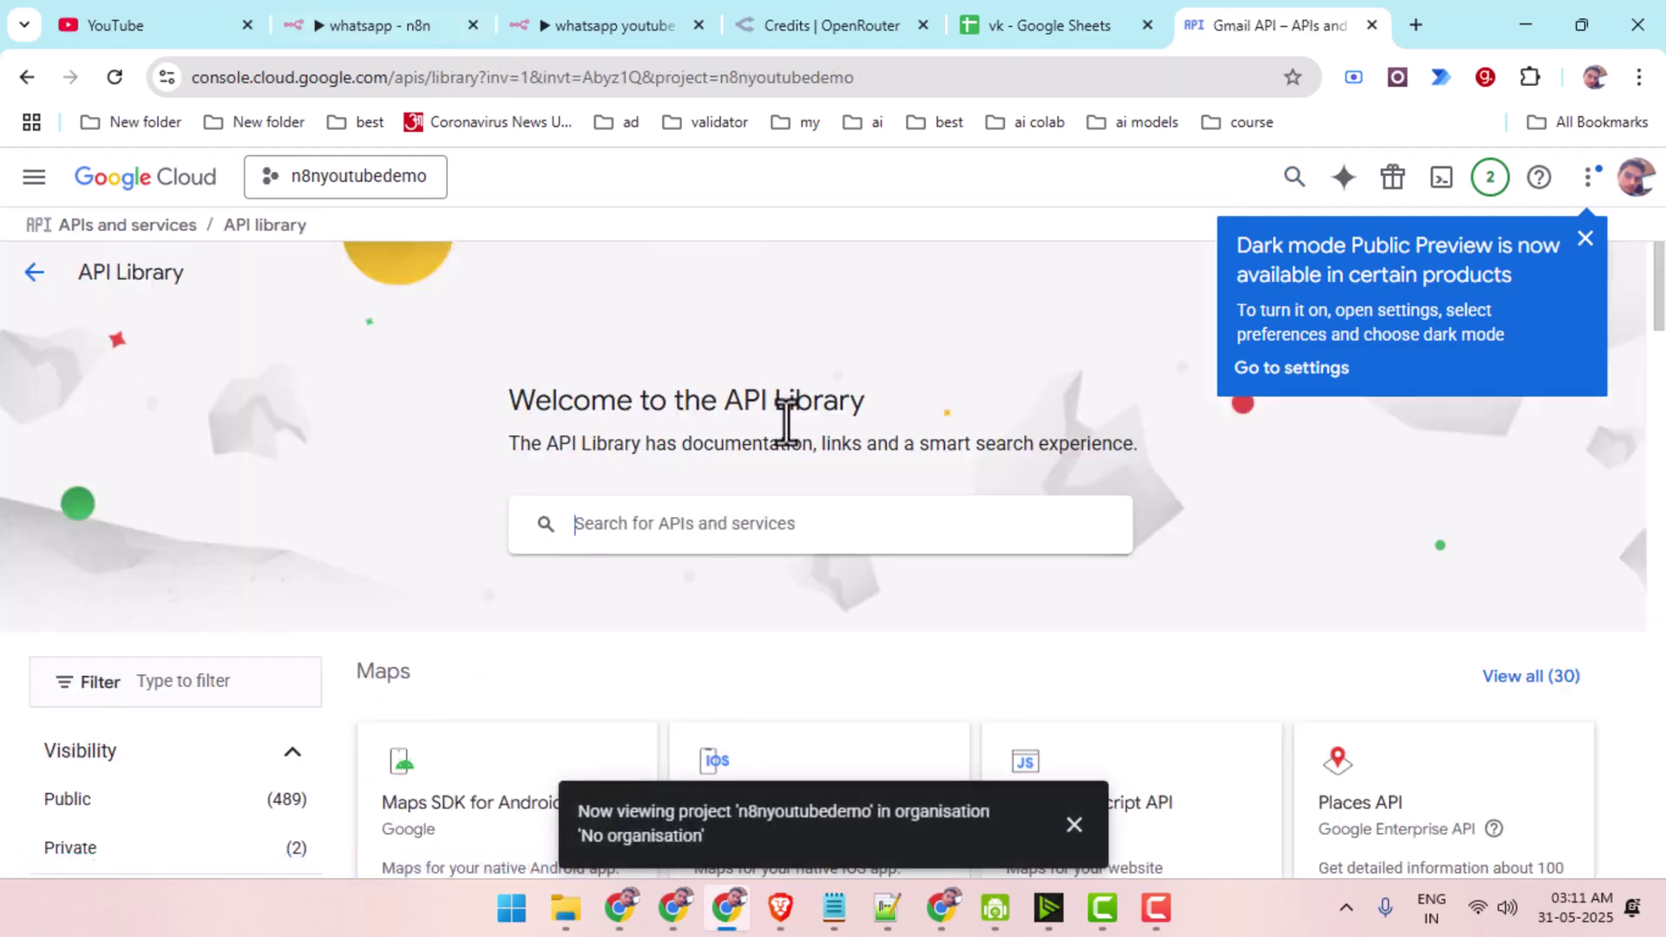
text(google s)
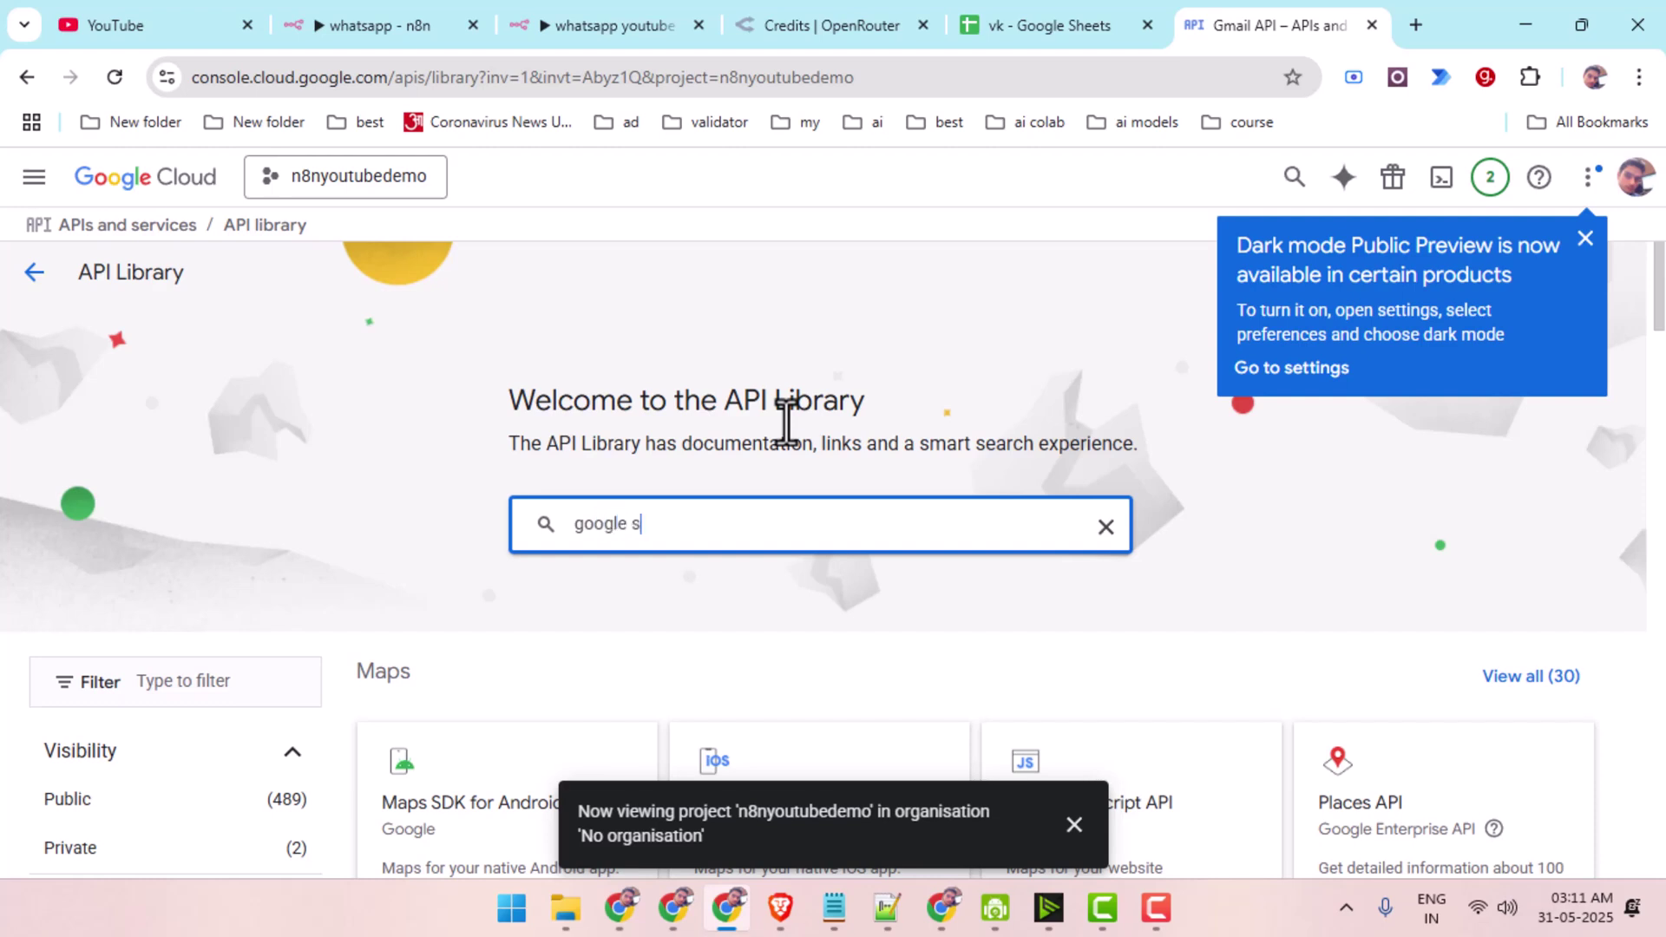
text(heet)
key(Return)
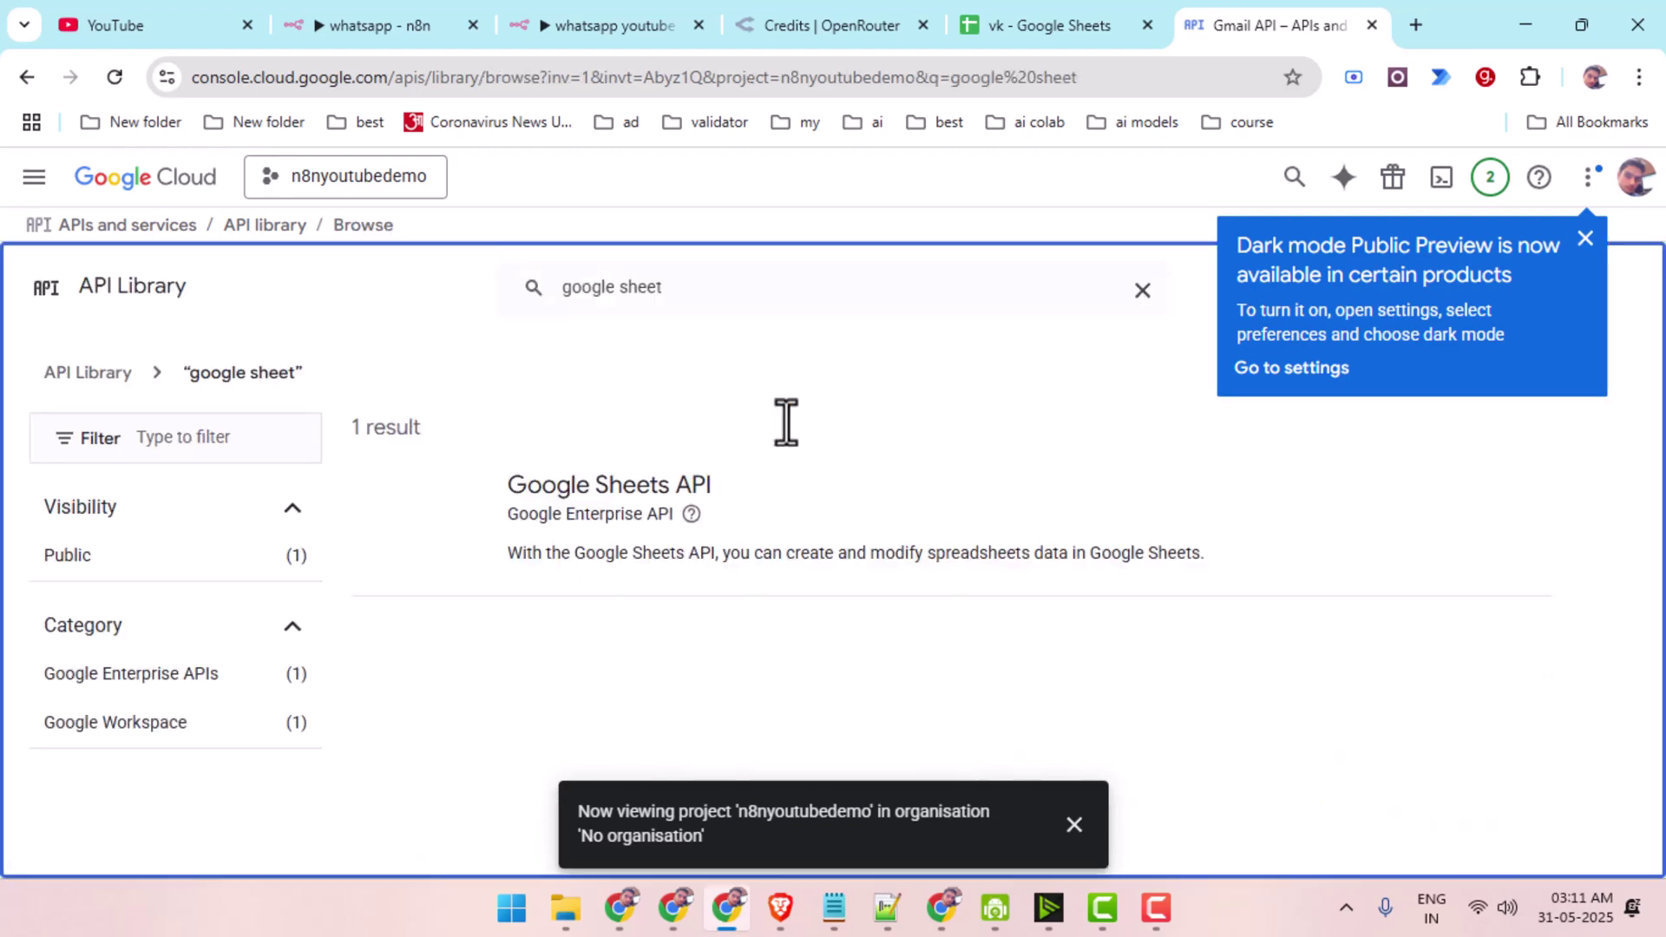
click(569, 553)
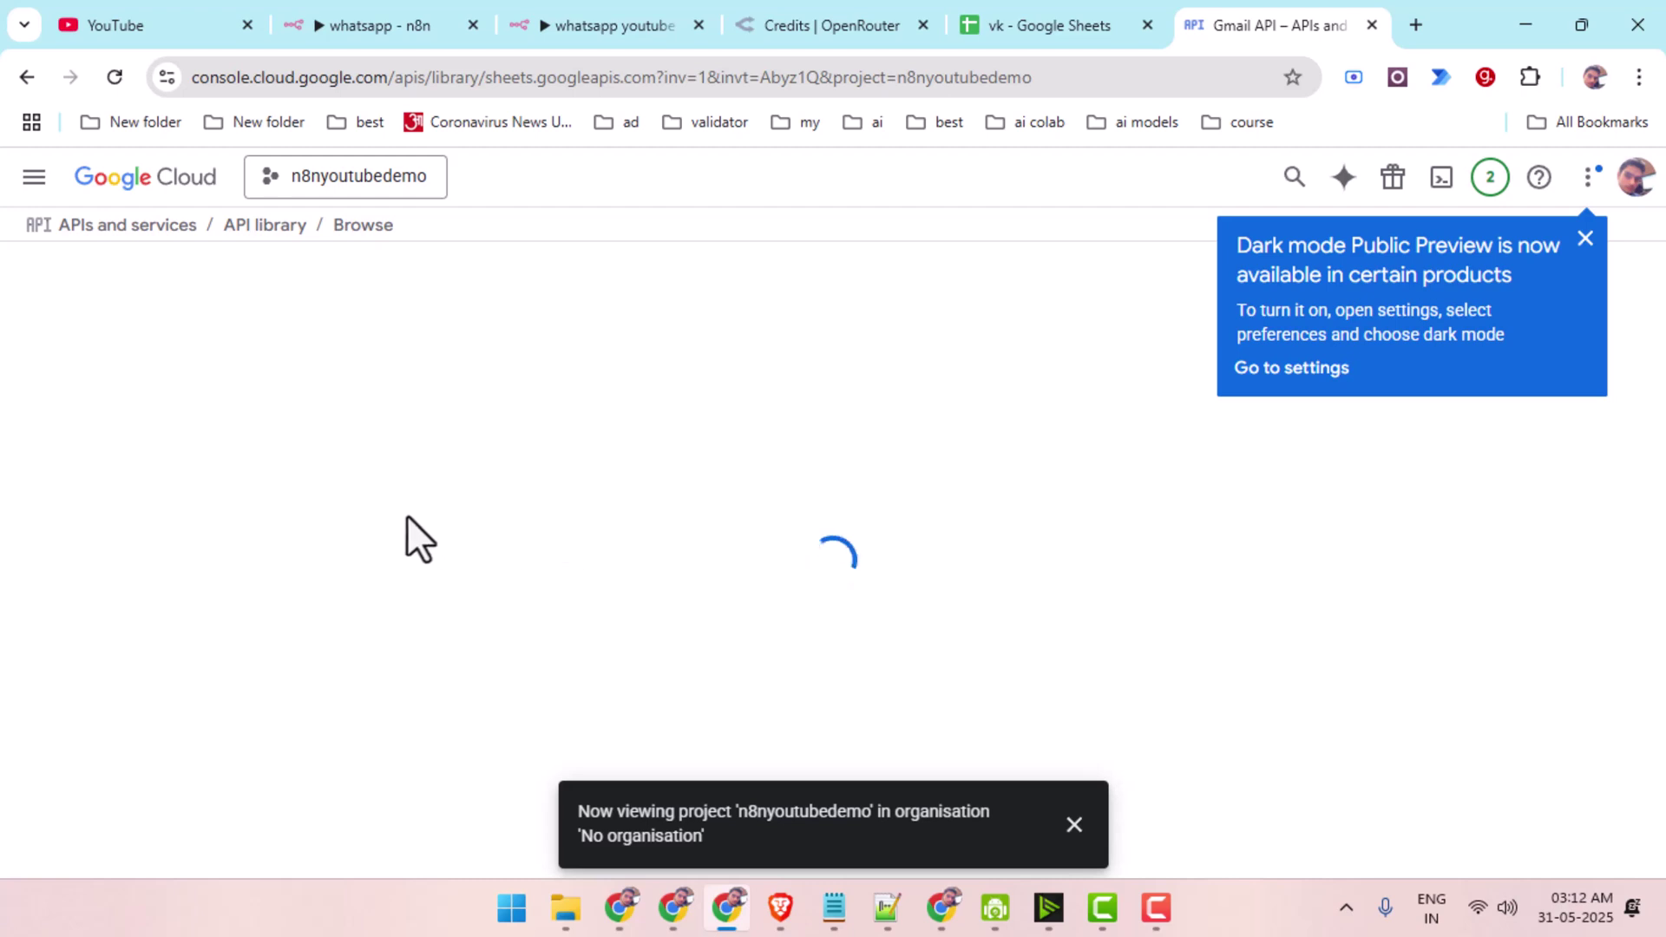
click(259, 507)
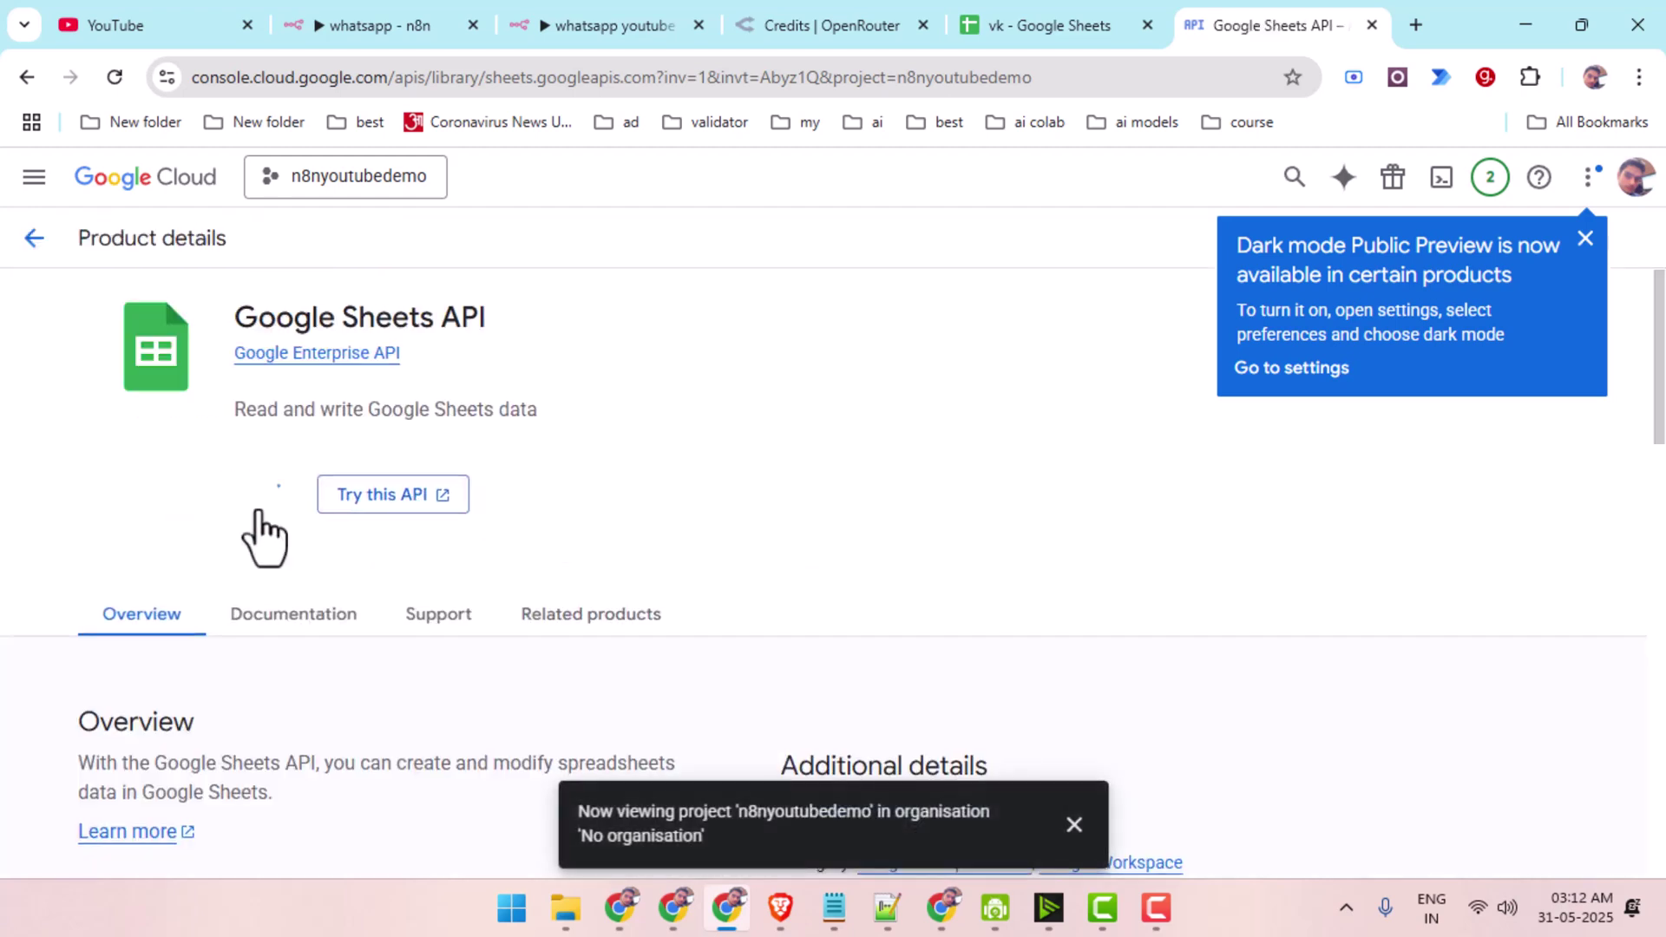
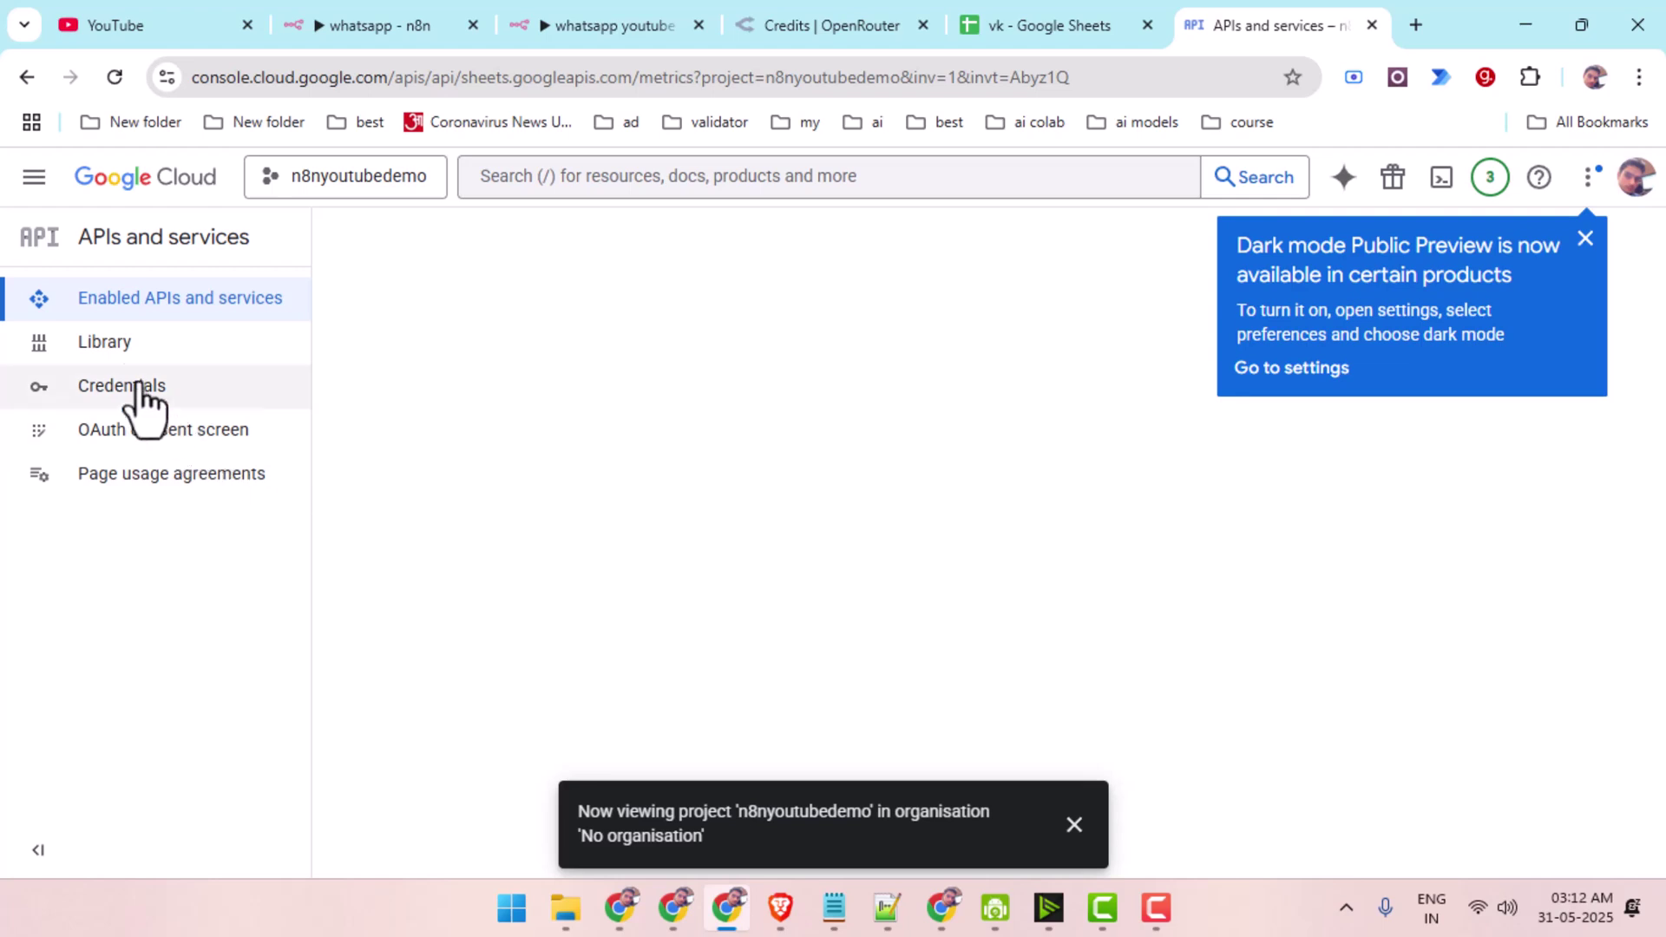
Find the Google Drive API in the API Library by searching "google drive" and enable it.
click(109, 347)
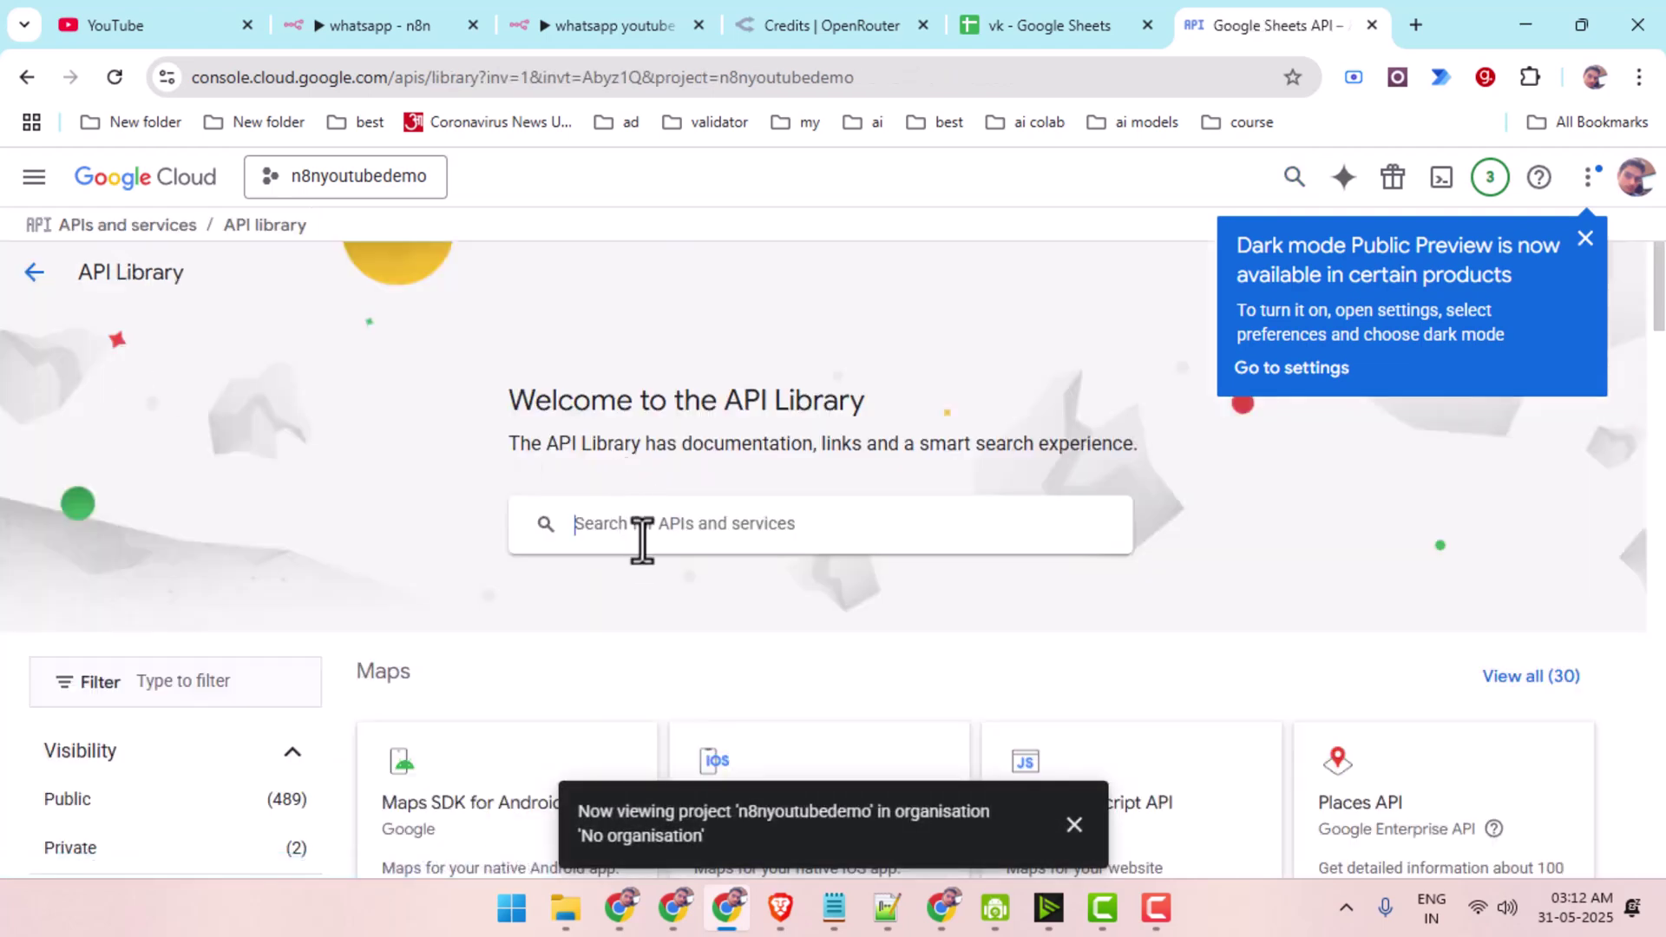
text(google)
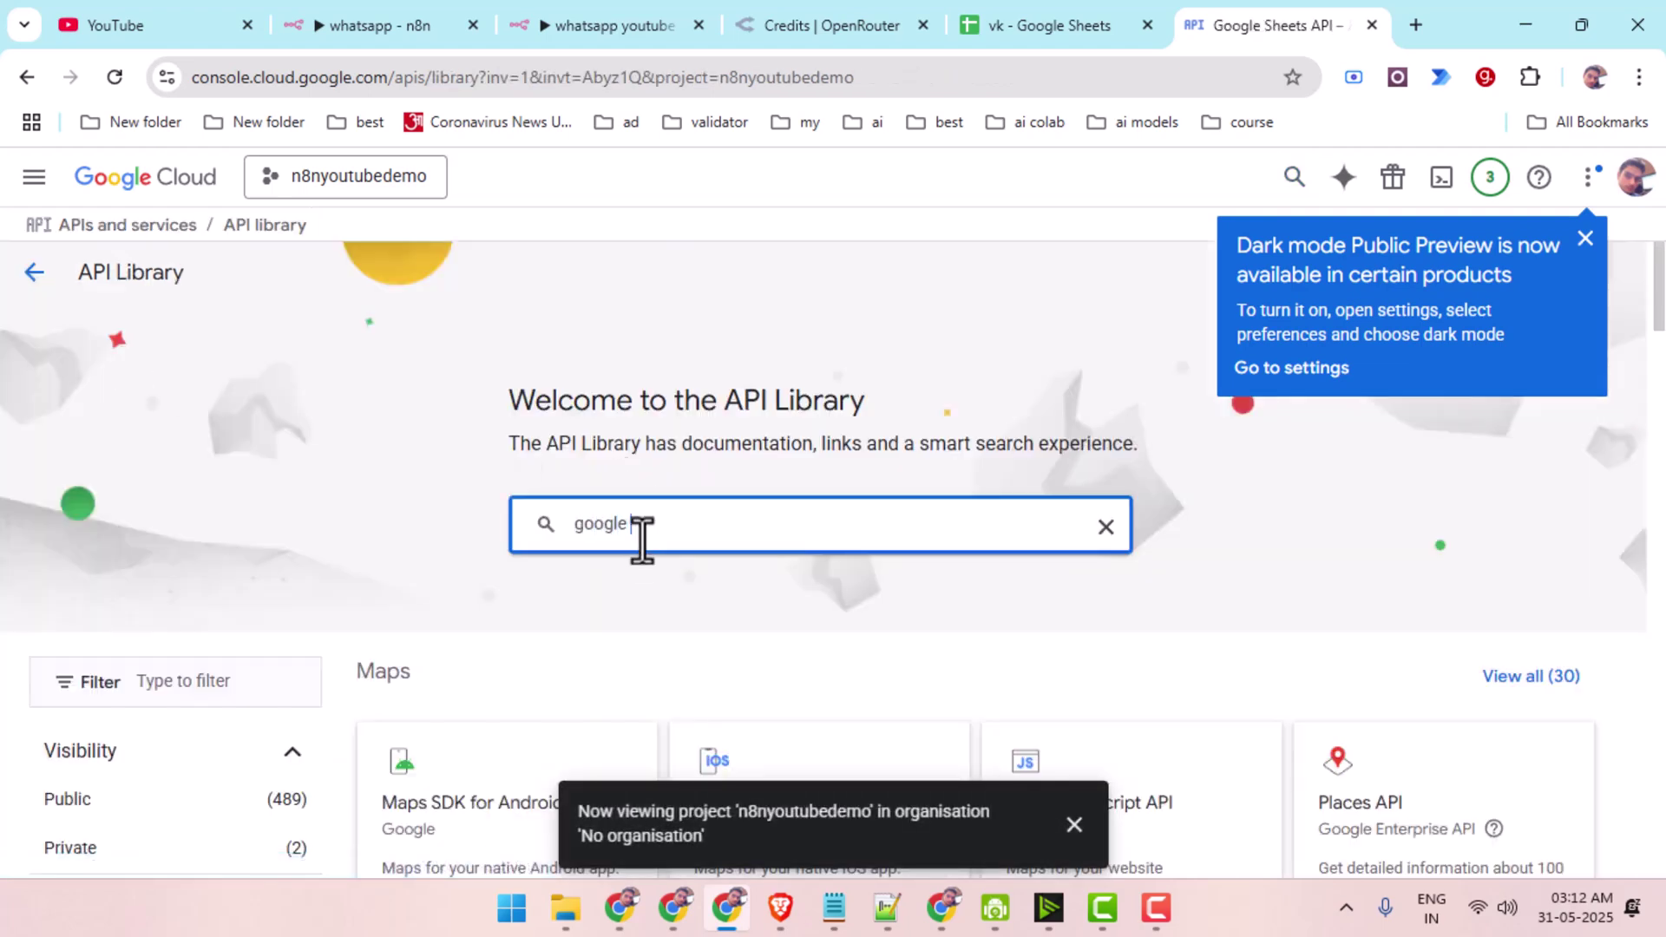
text( drive)
key(Return)
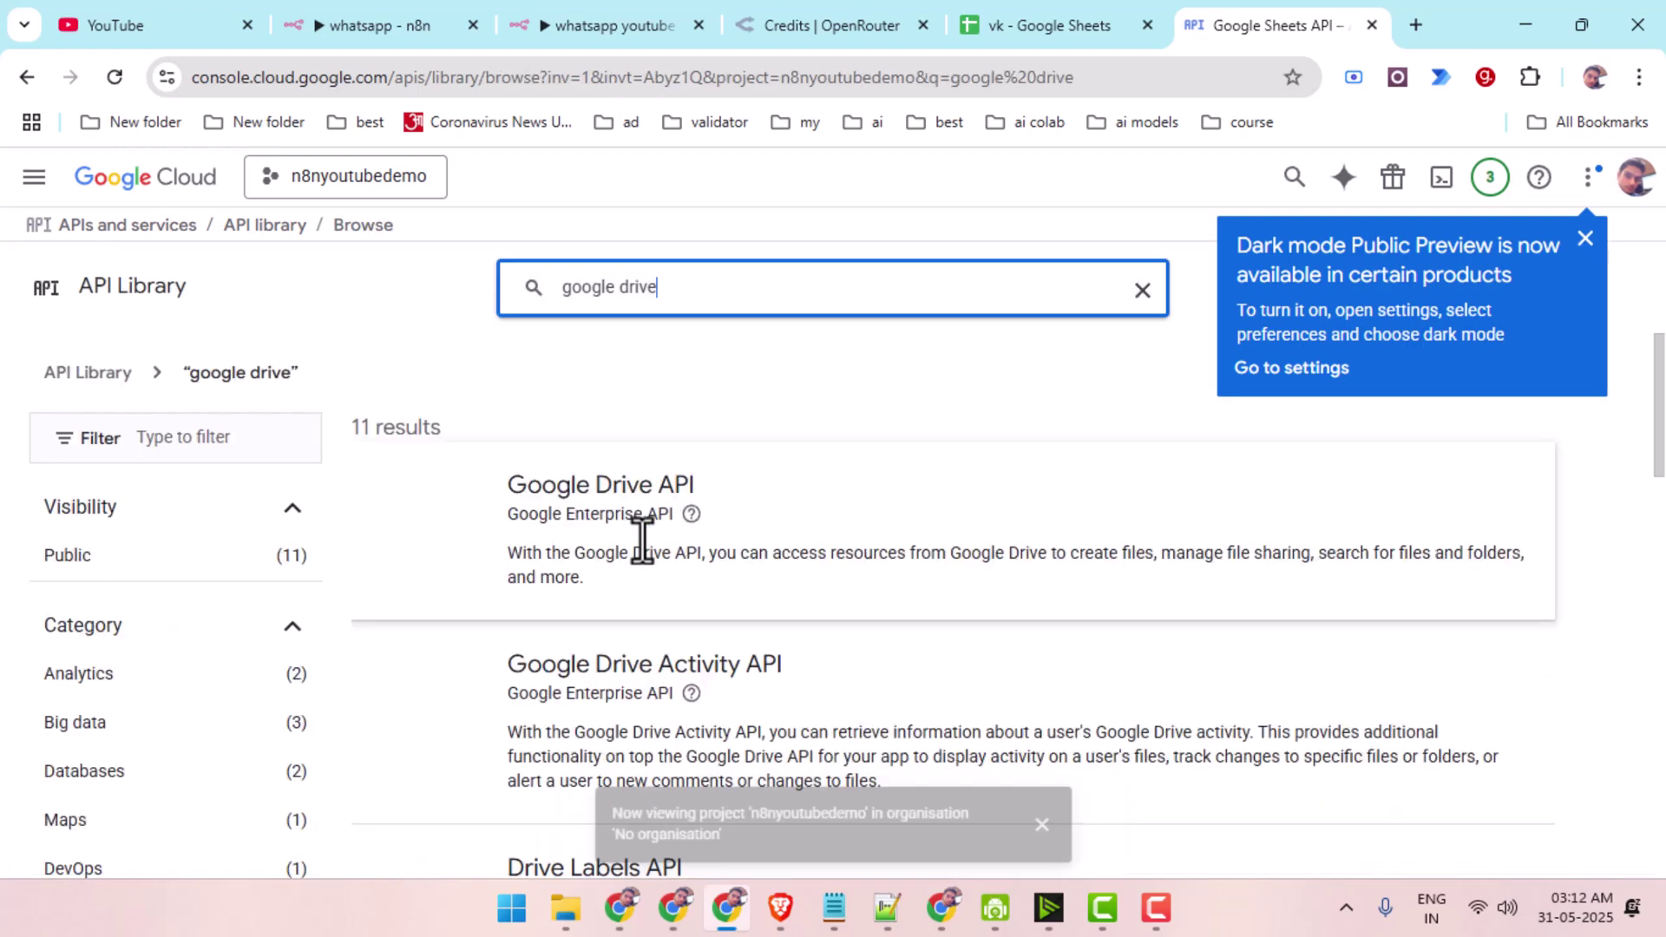
click(614, 516)
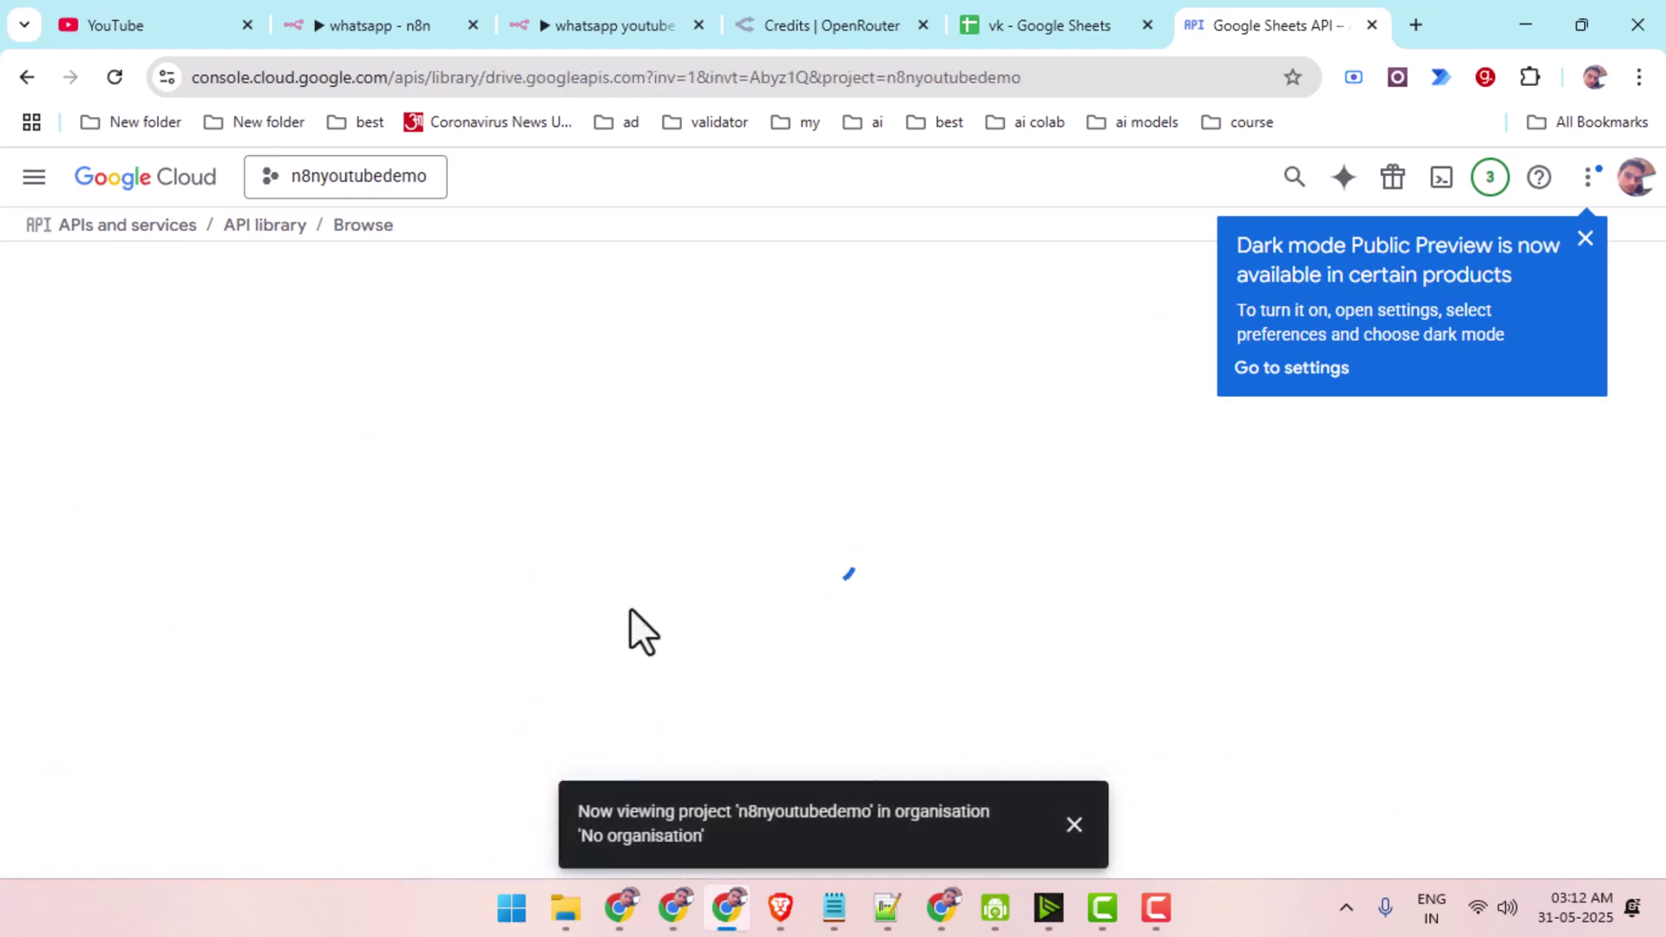
click(249, 505)
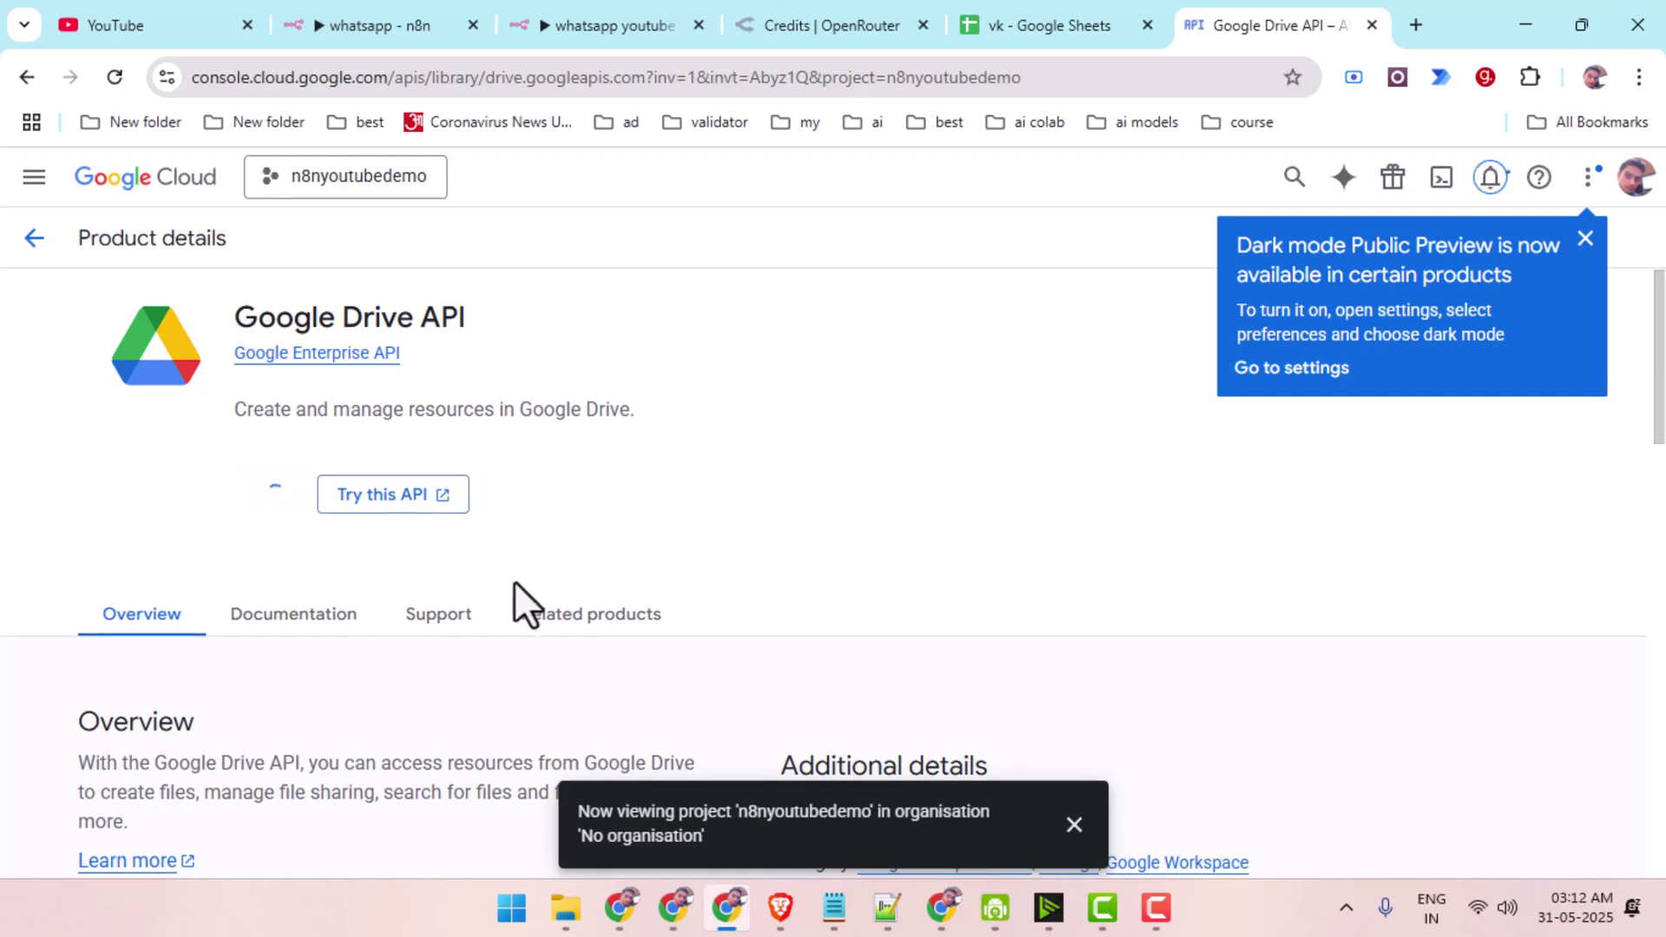
Go to the project's credentials and start creating an OAuth client ID.
click(35, 239)
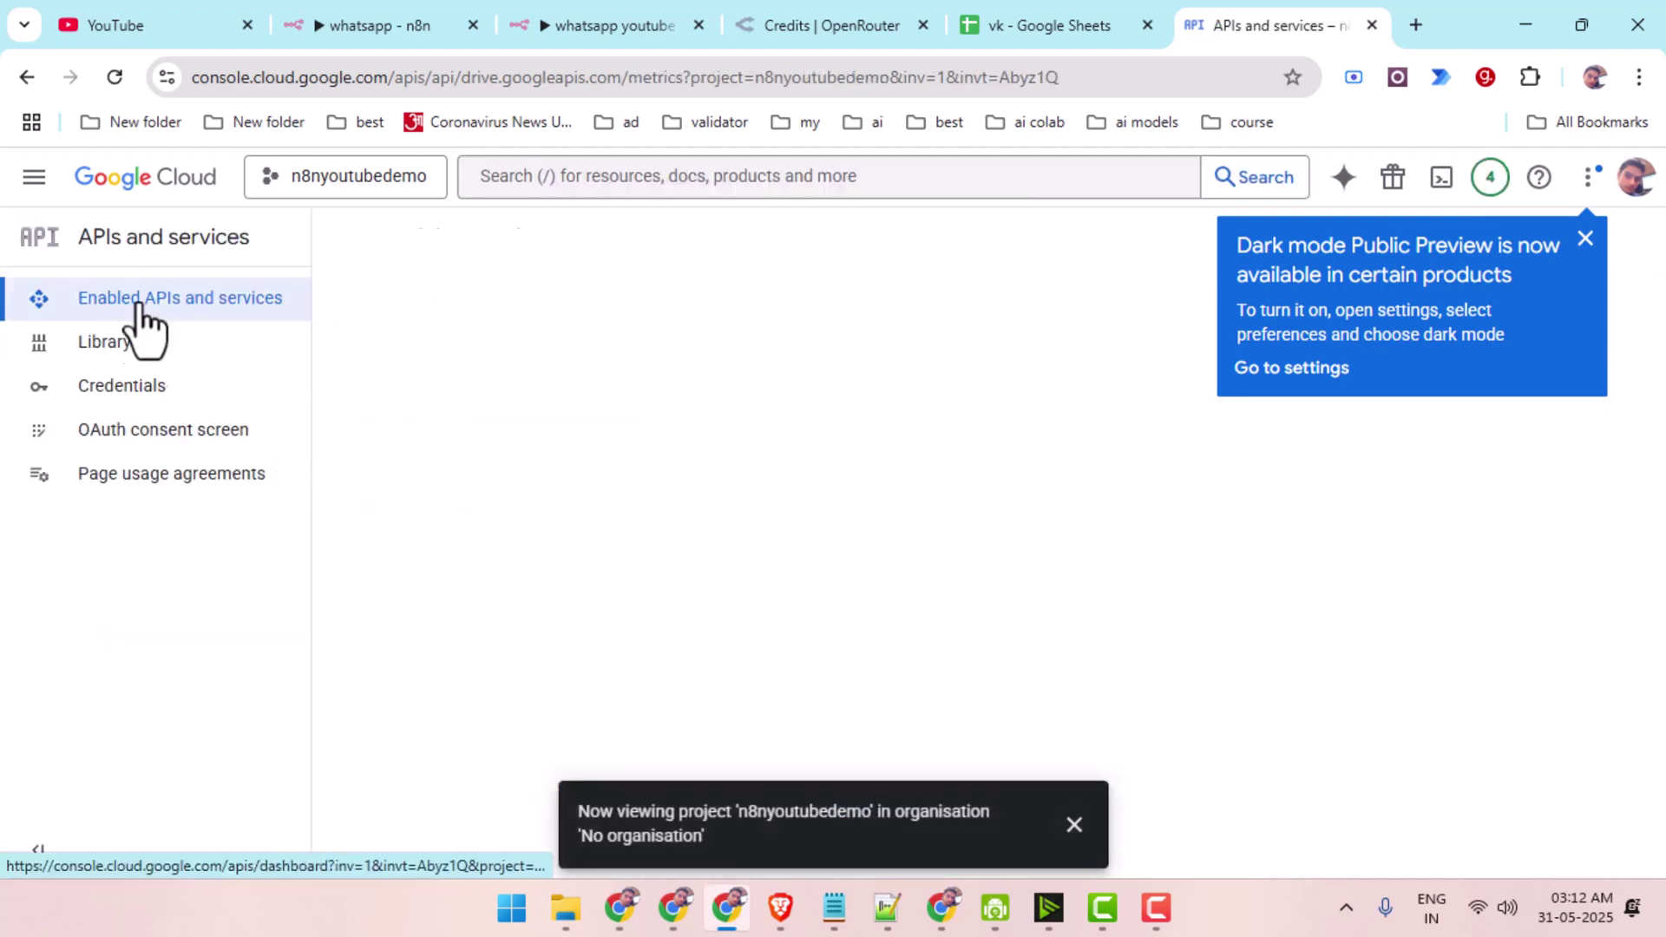
click(133, 399)
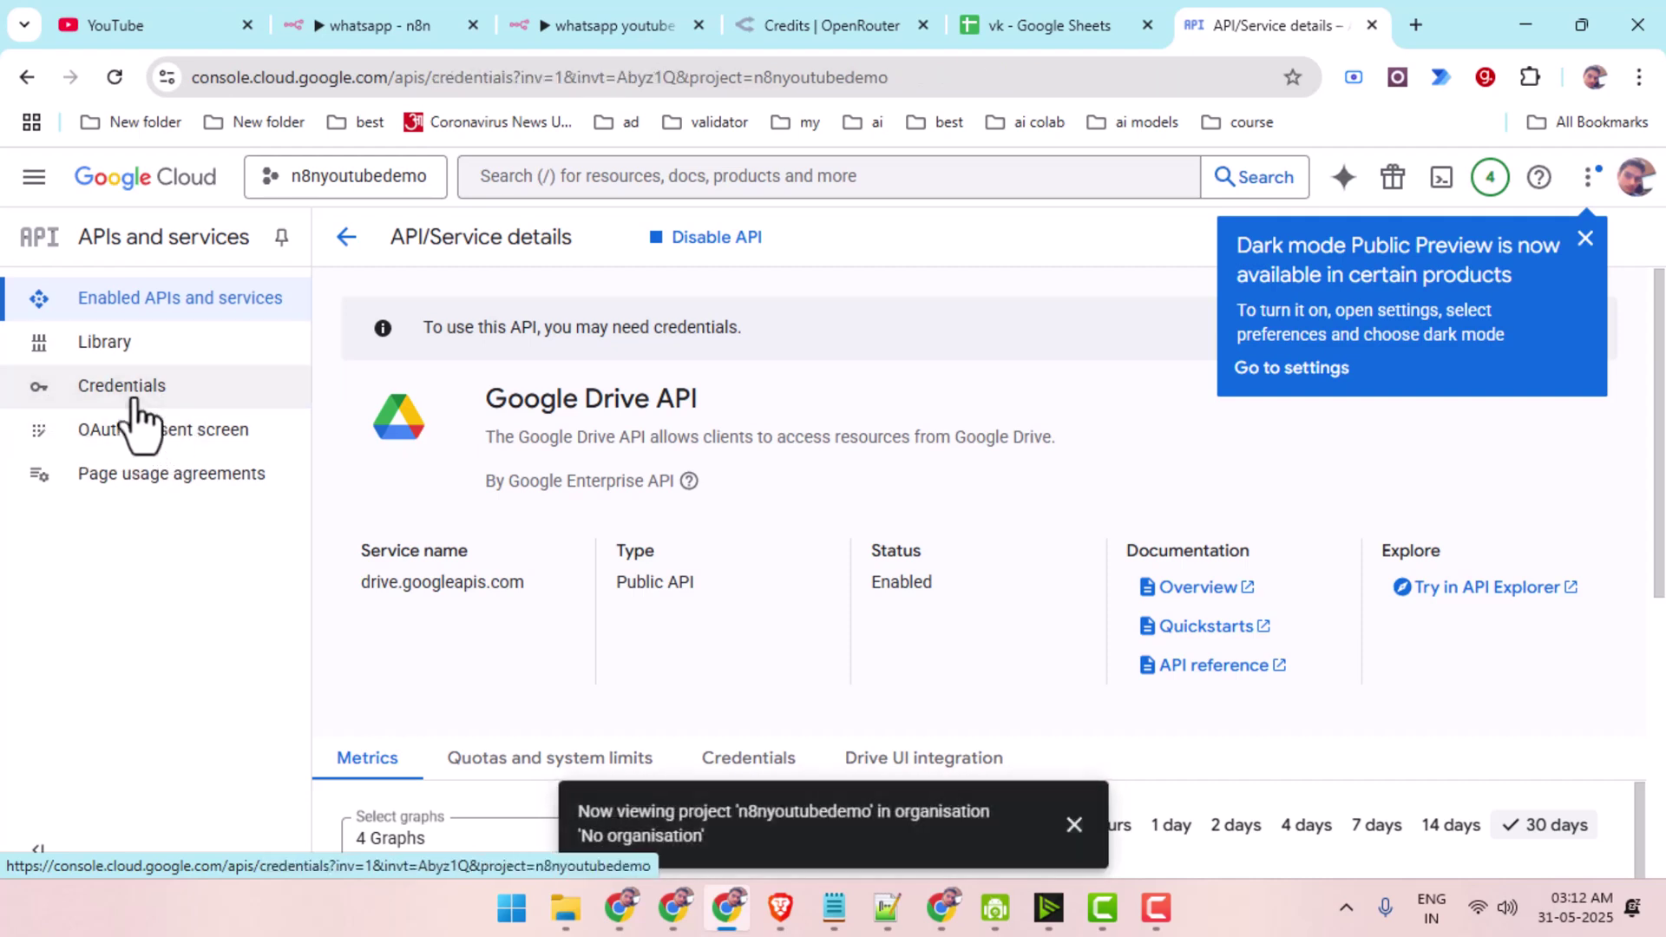
click(133, 399)
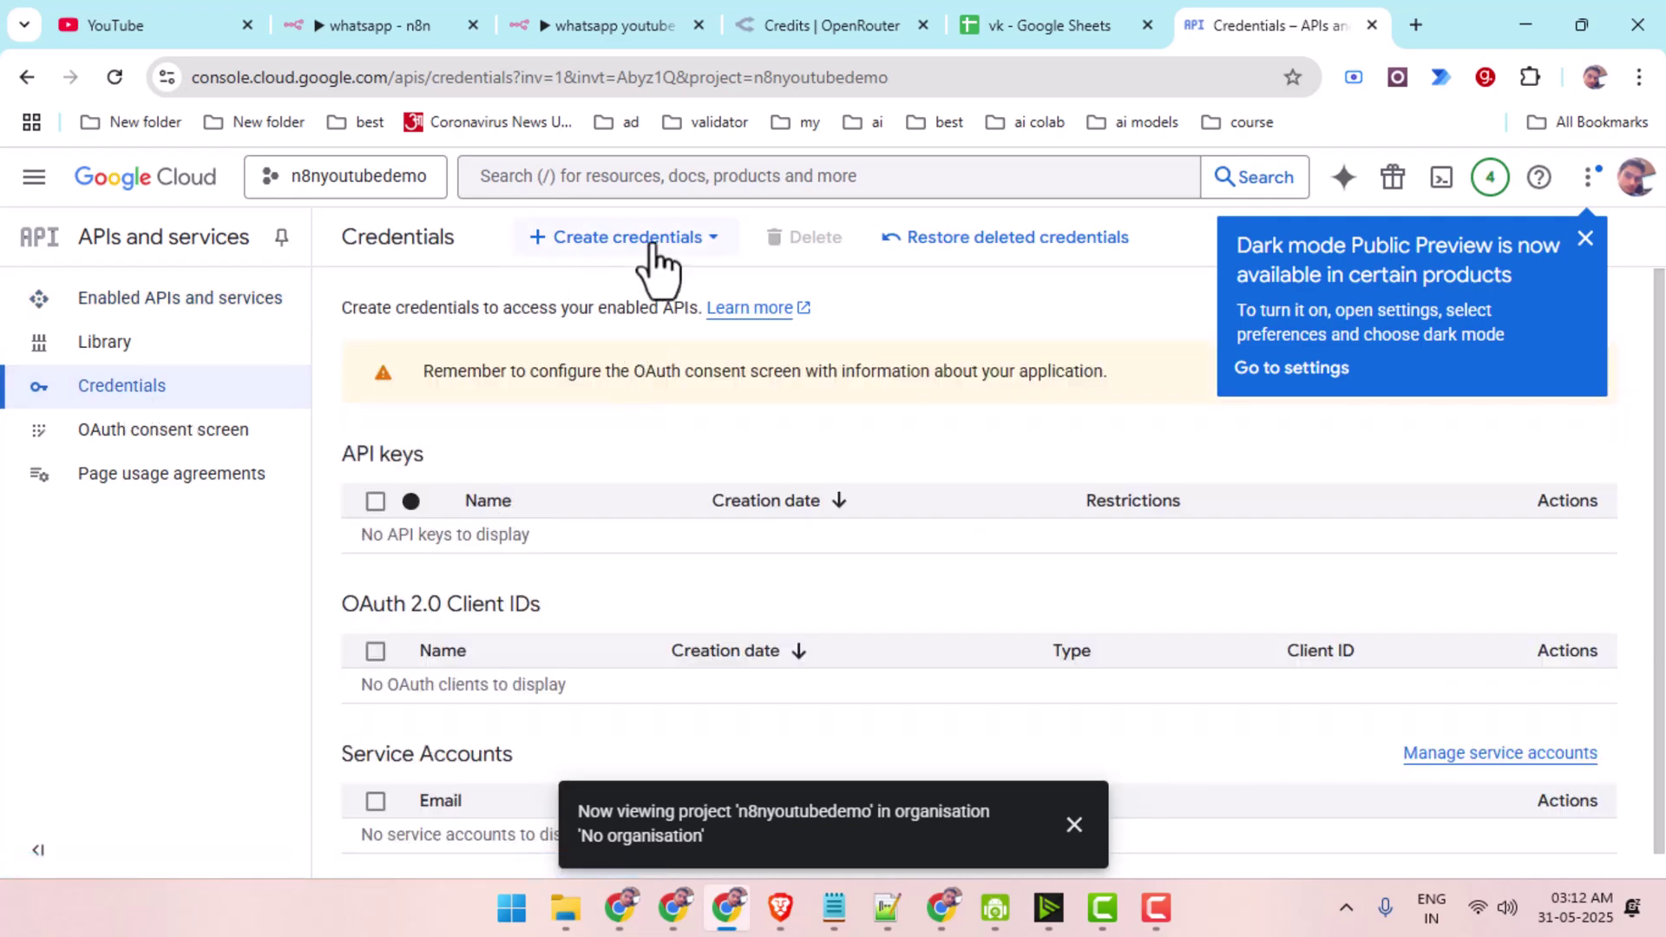
click(656, 247)
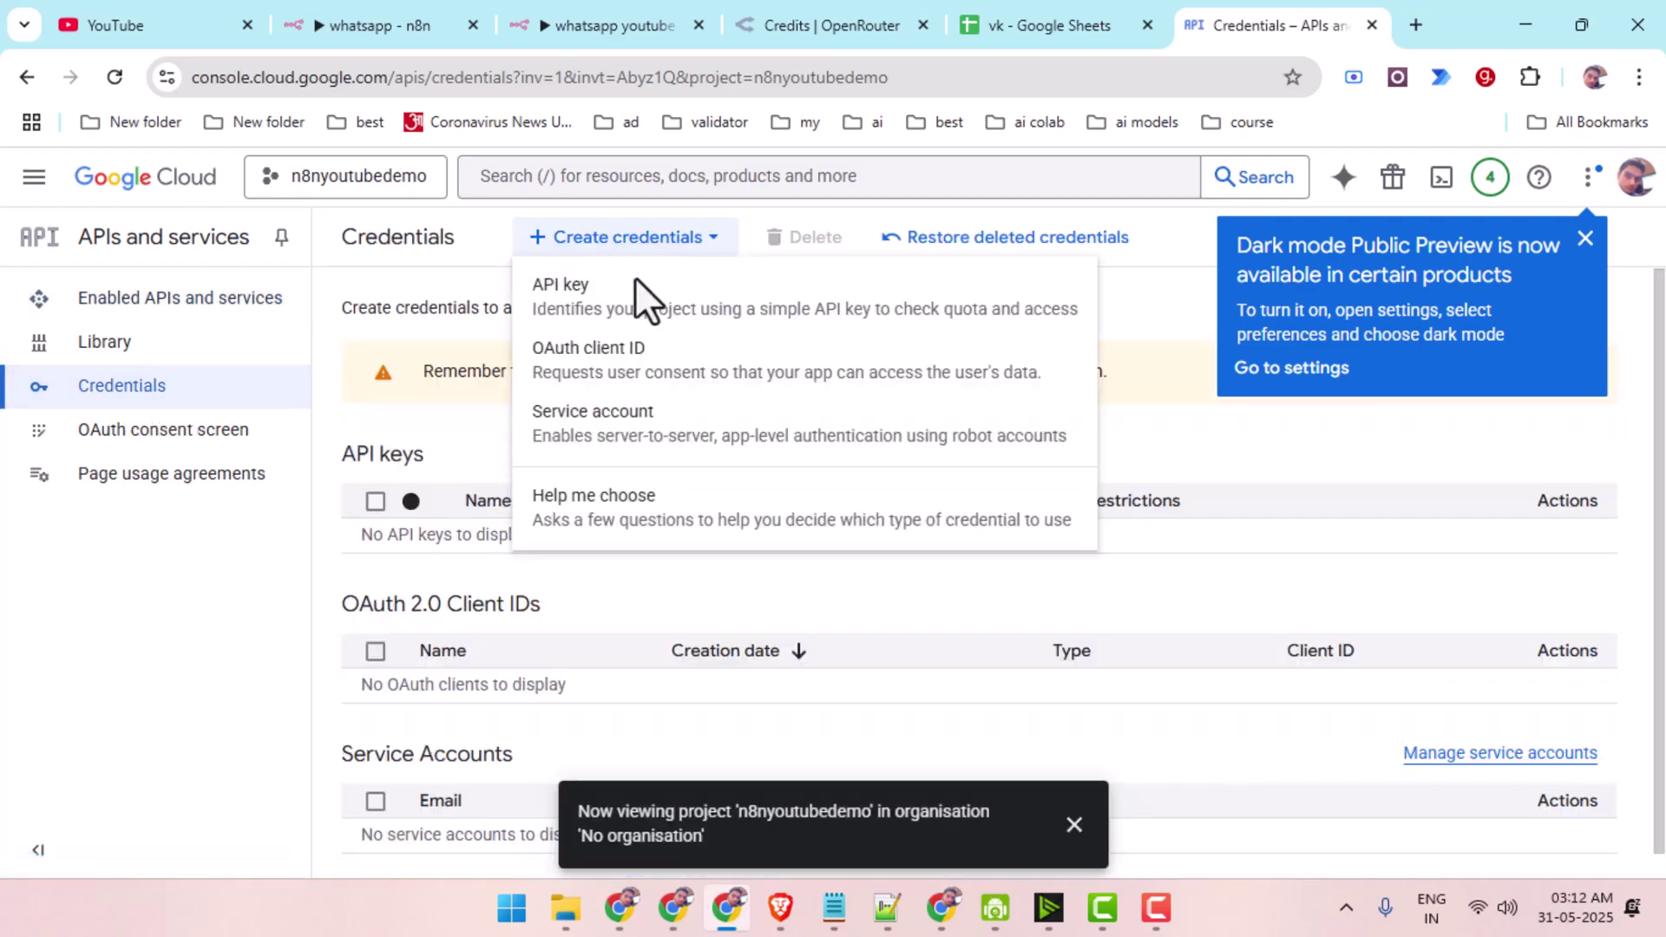
click(620, 375)
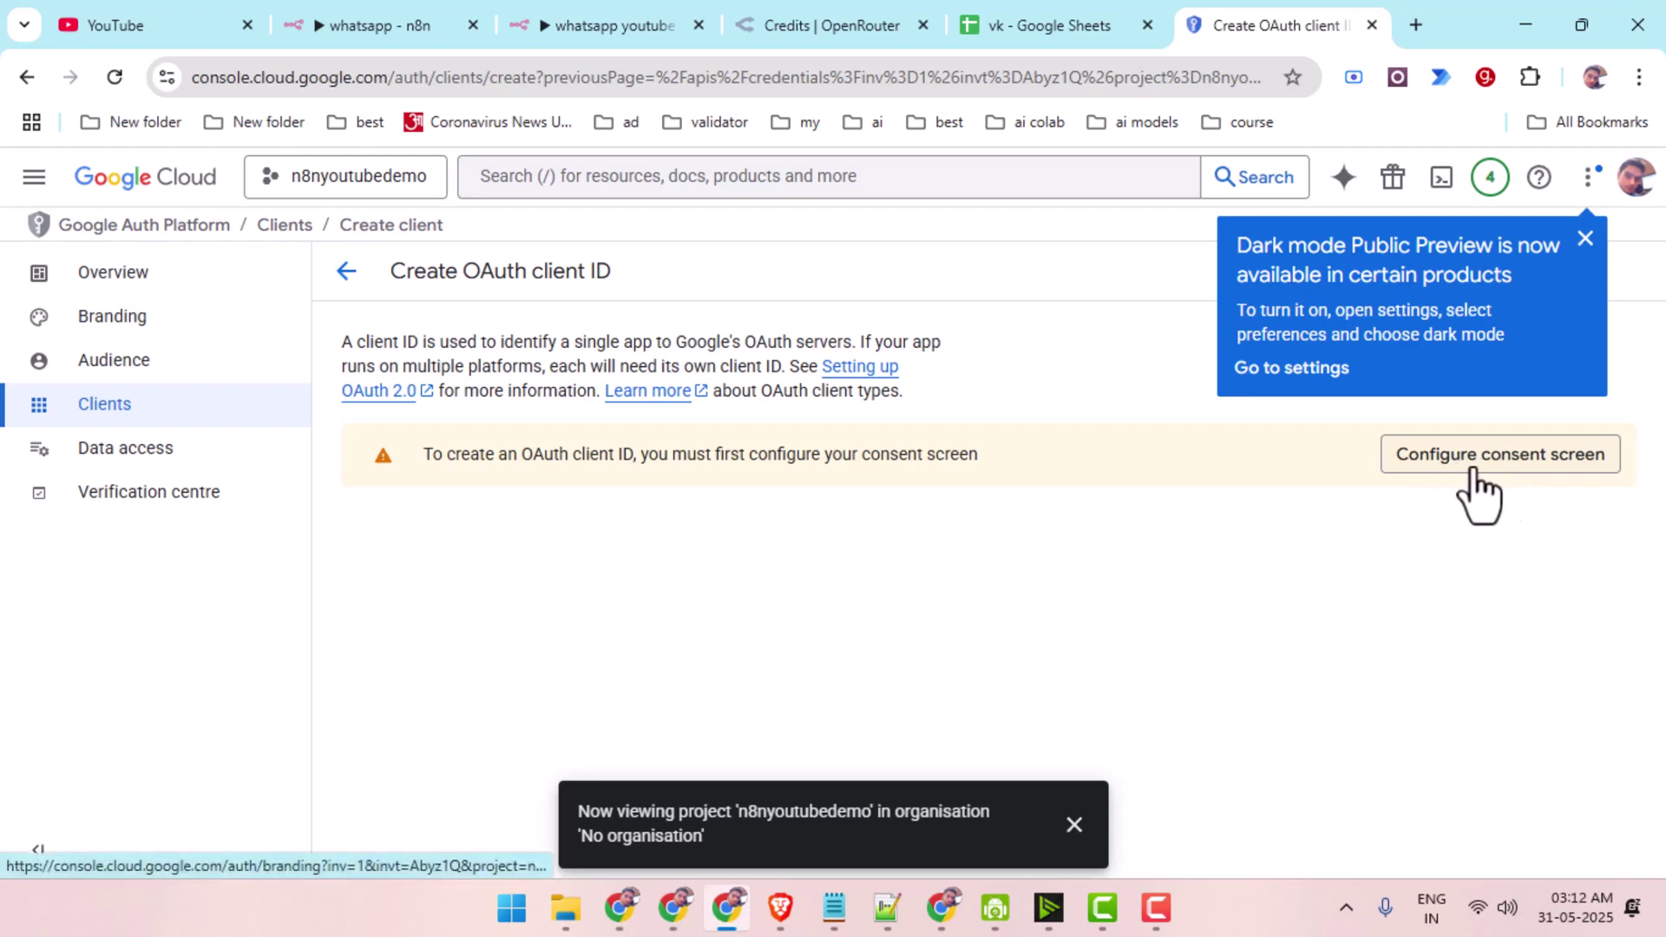
Start configuring the OAuth consent screen and open its project configuration form.
click(1532, 468)
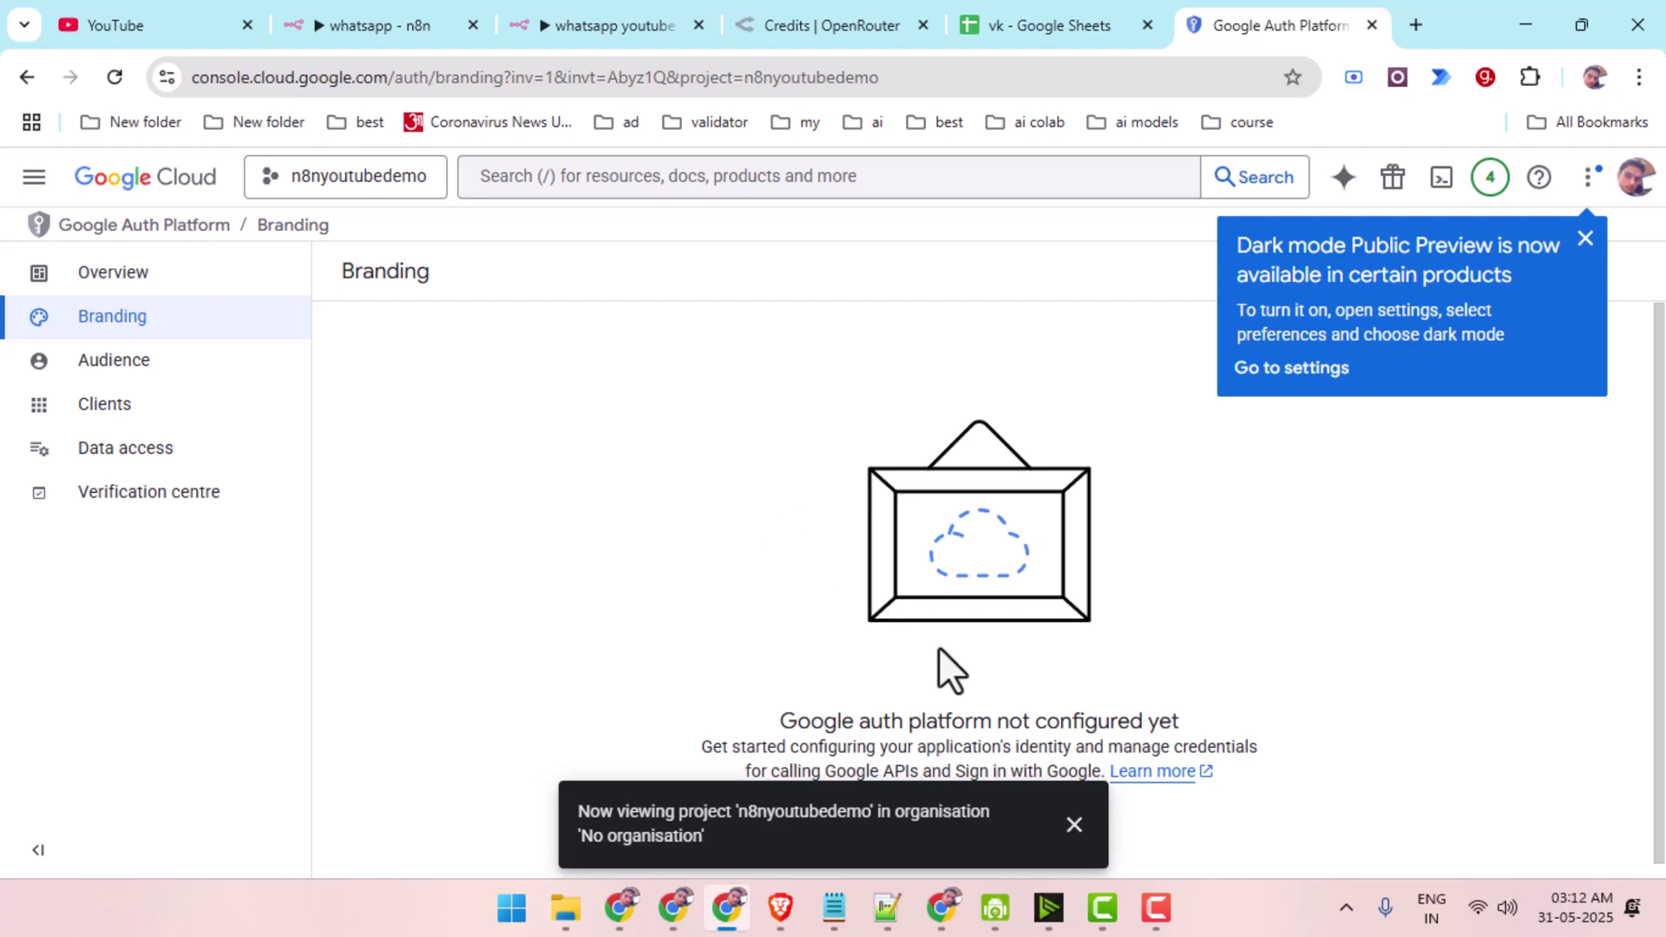
scroll(937, 647, down, 1)
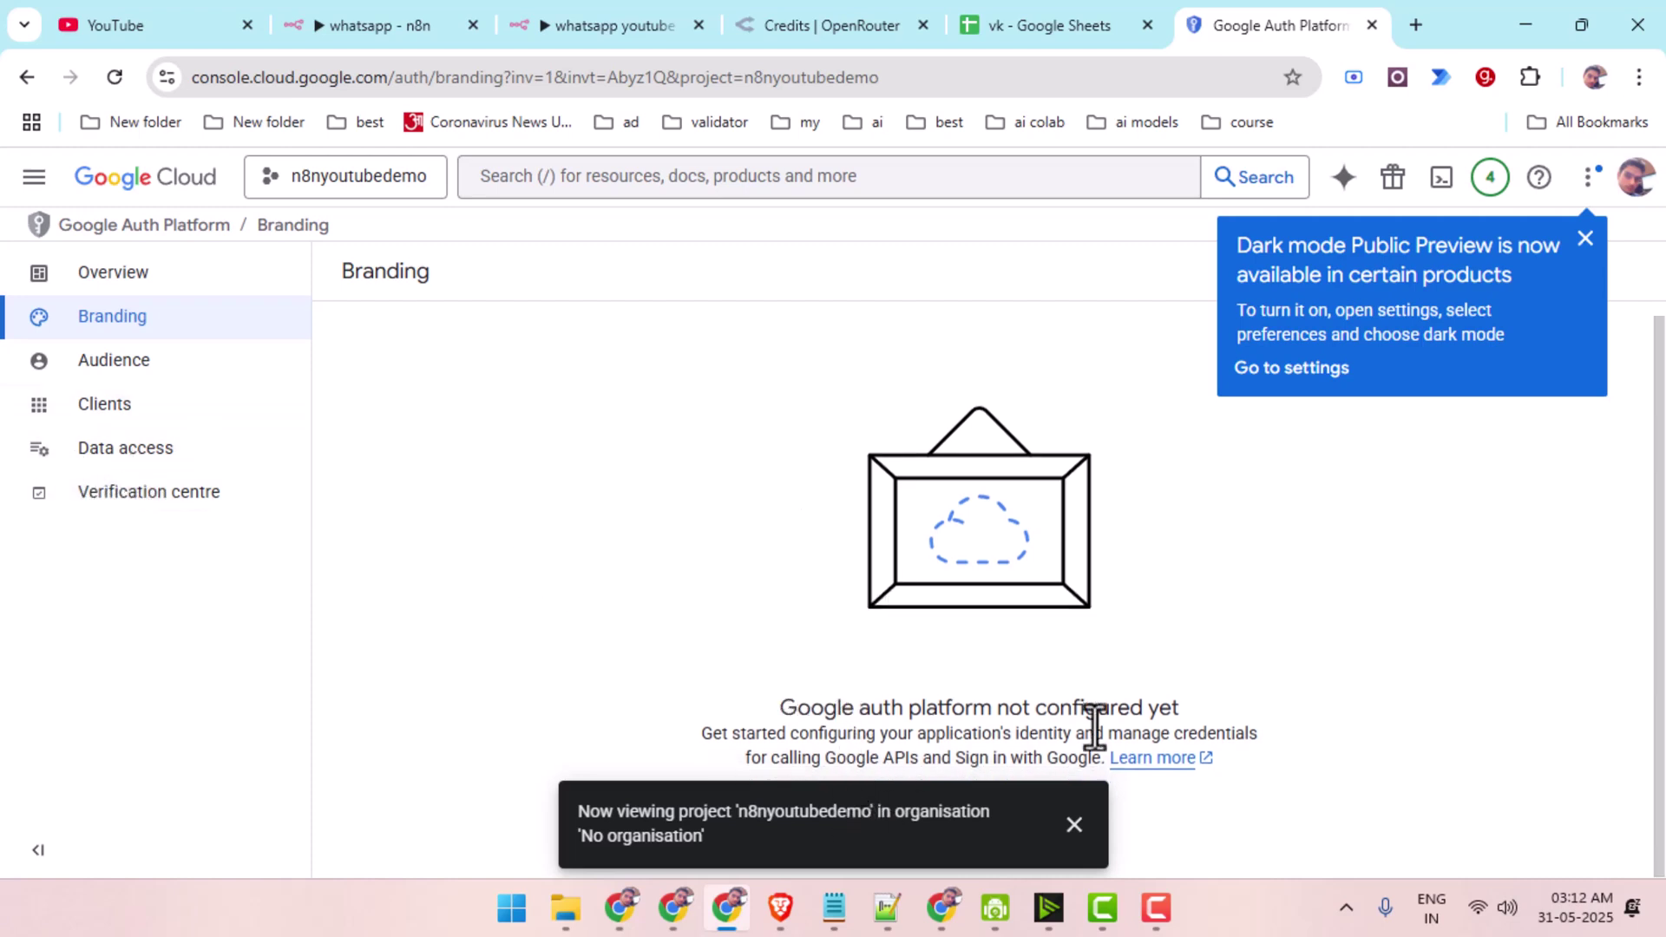
click(159, 492)
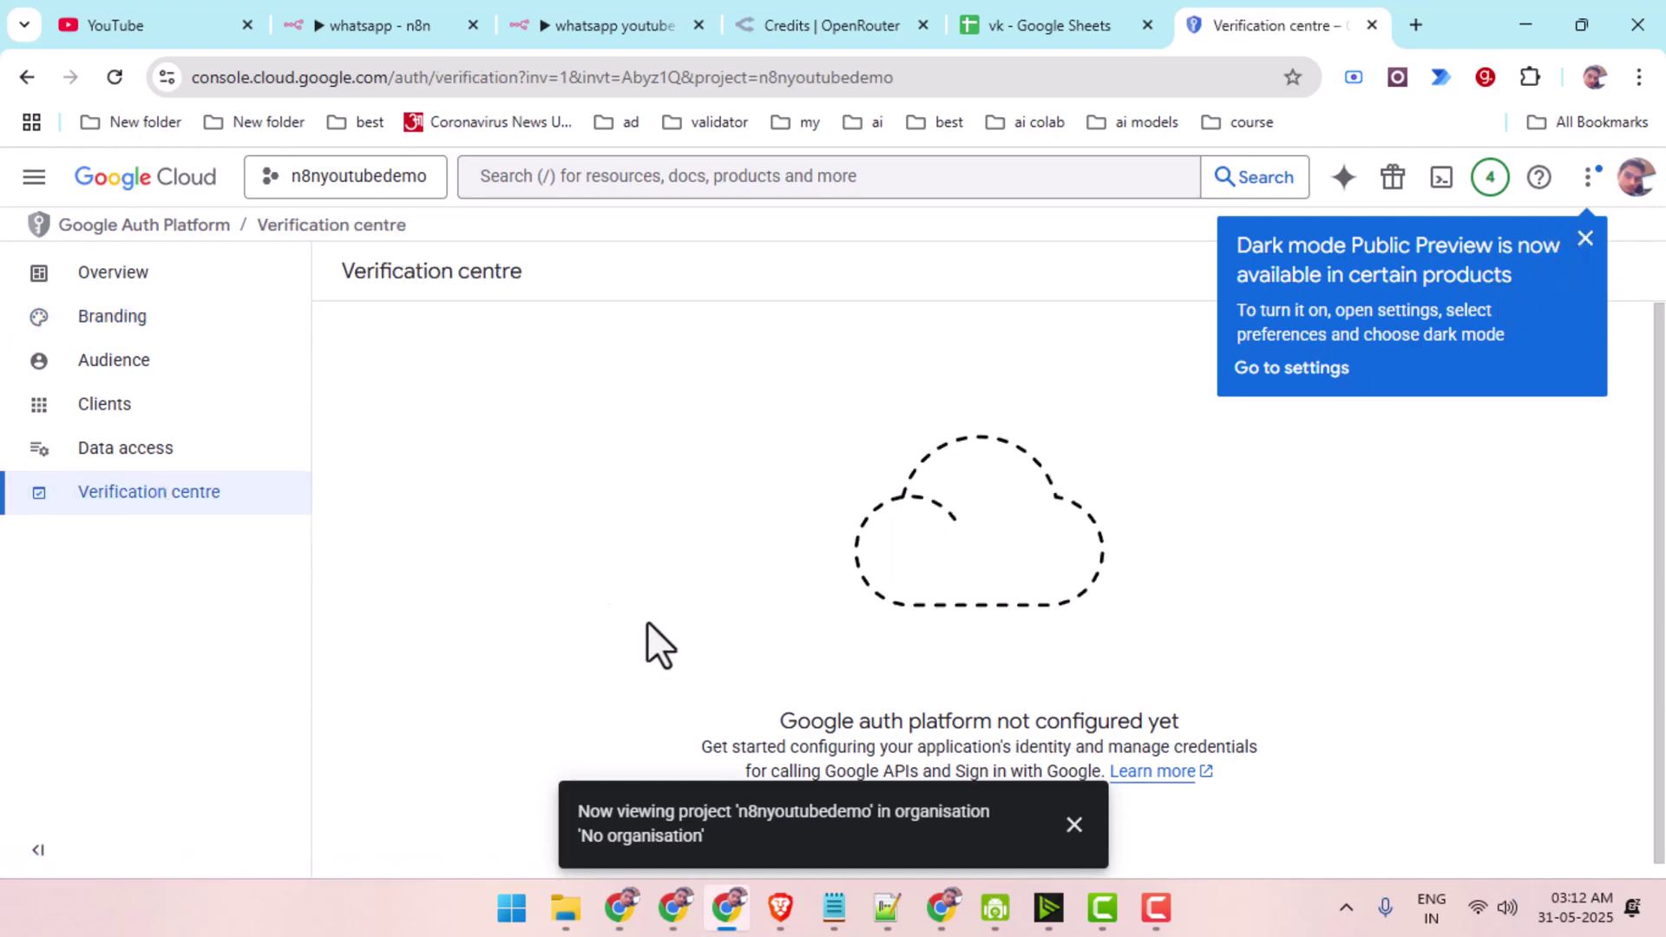
click(1074, 824)
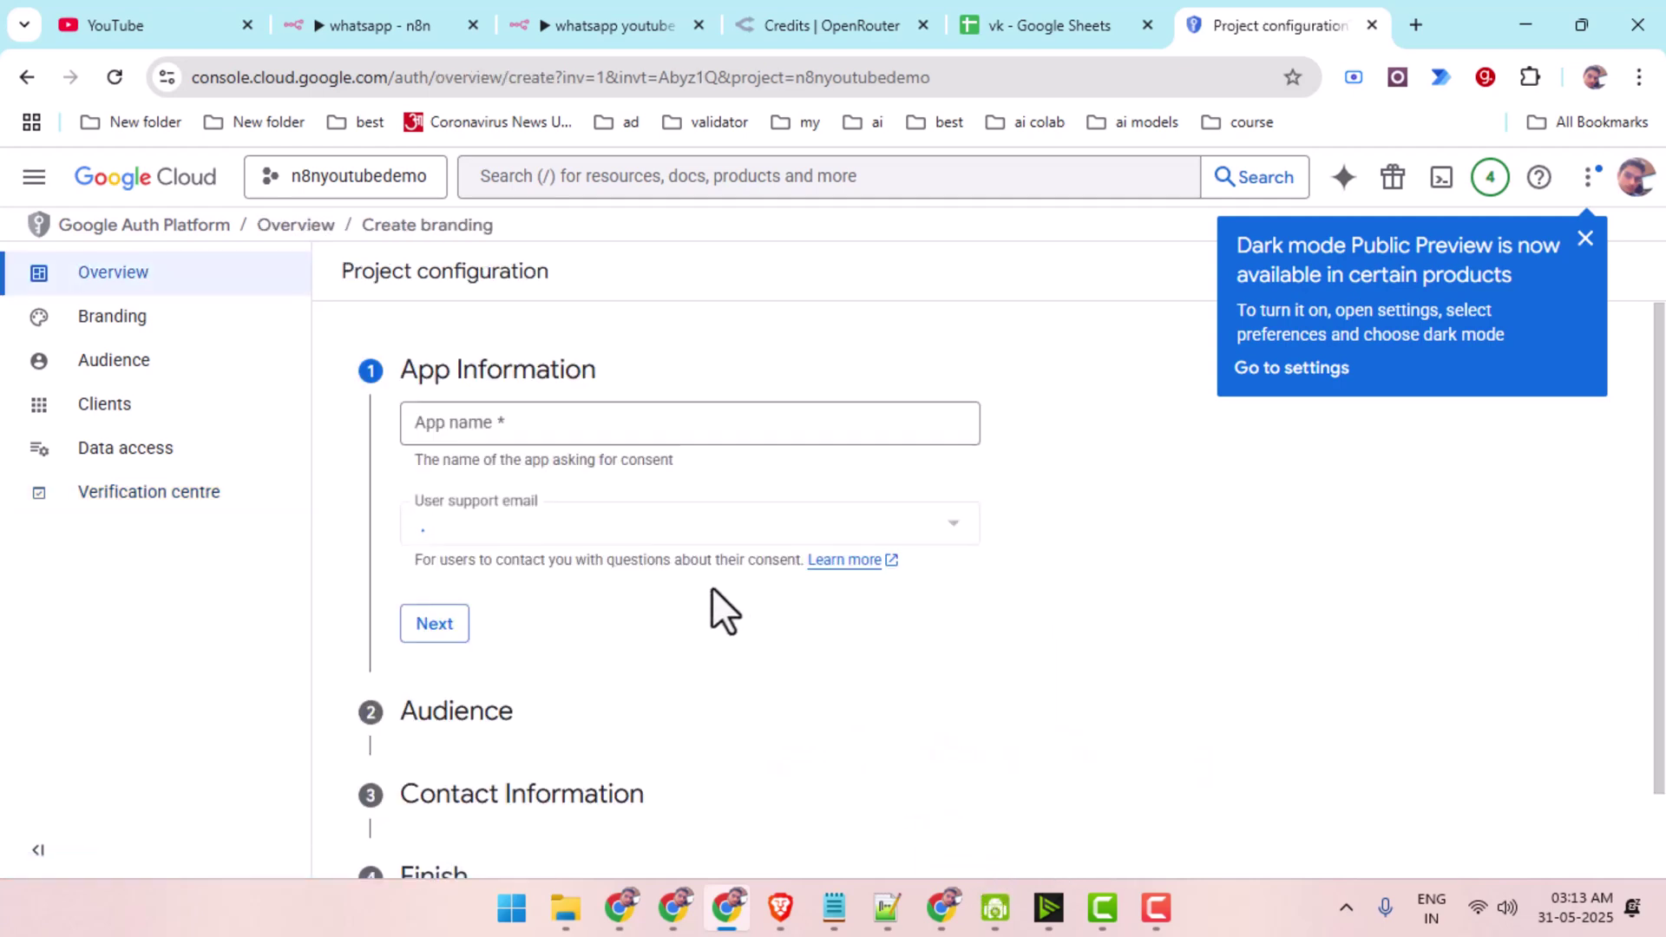
Fill in the app information with the app name n8nyoutubedemo and the account's user support email, and continue.
click(508, 422)
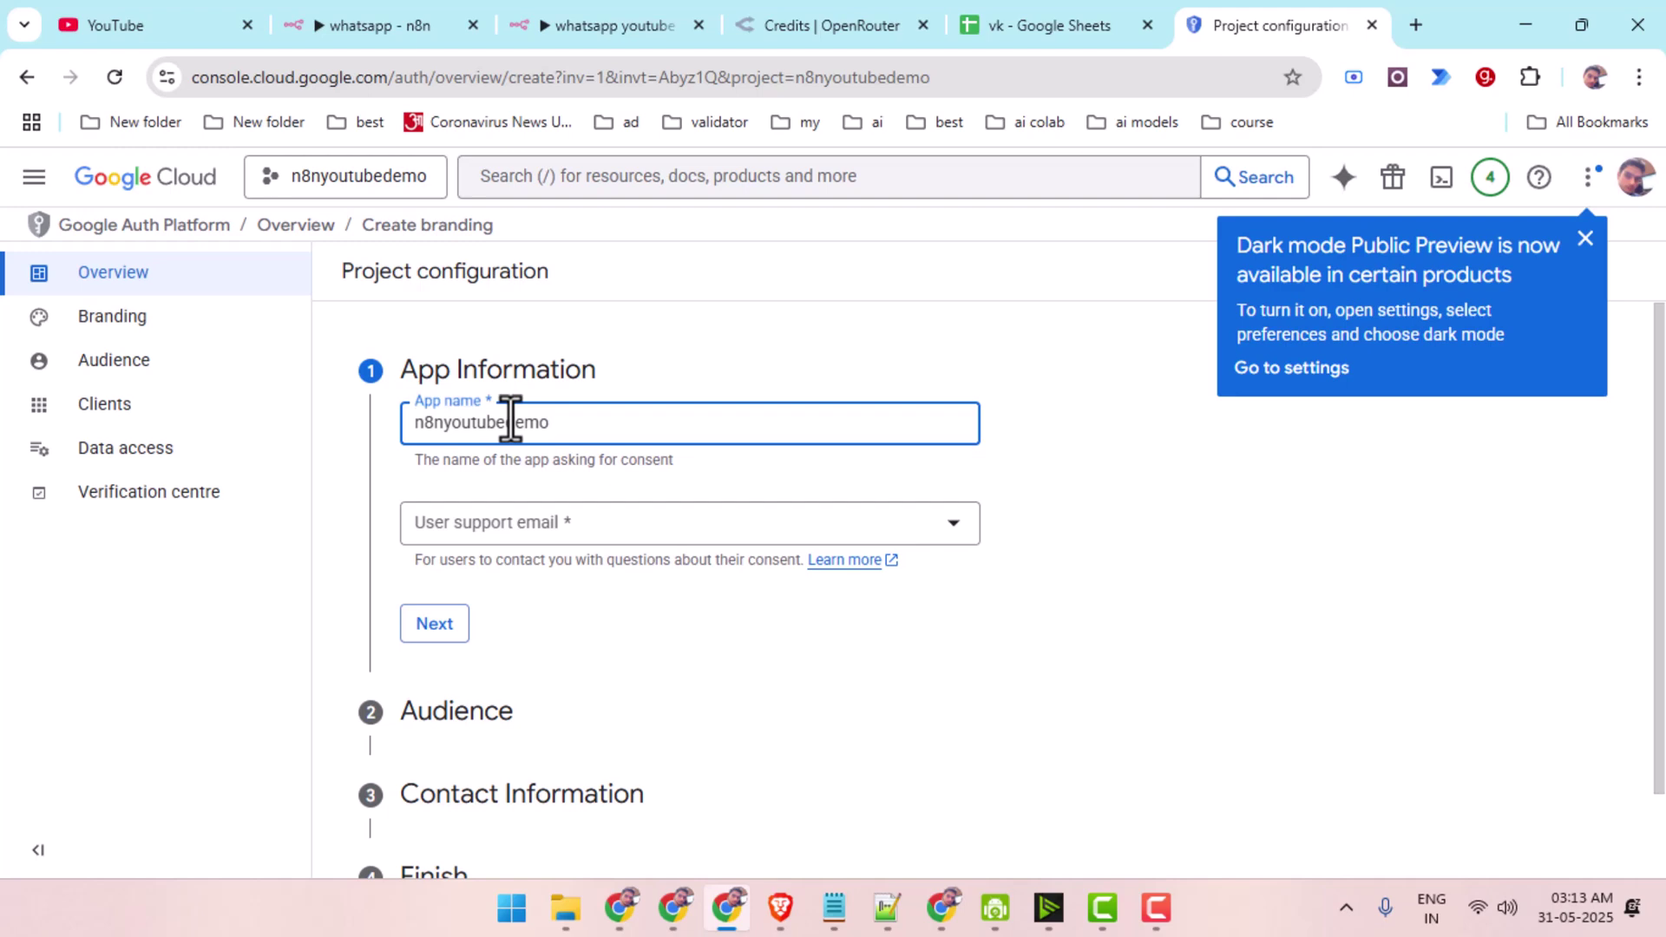
click(539, 525)
click(542, 534)
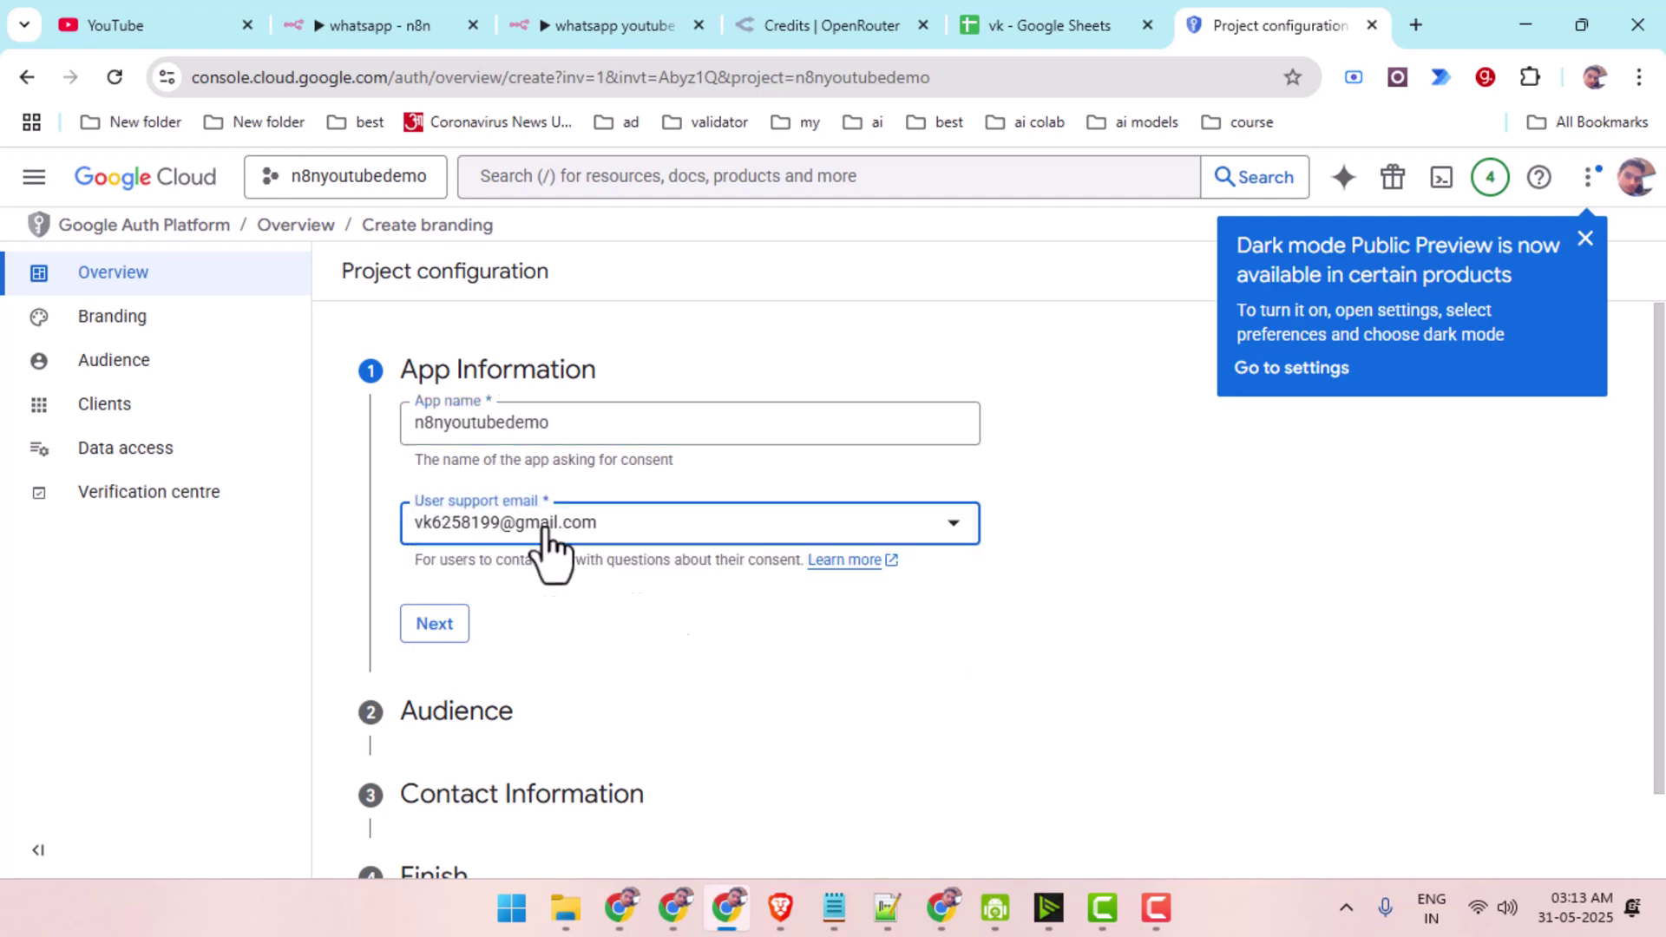
scroll(538, 598, down, 1)
click(442, 539)
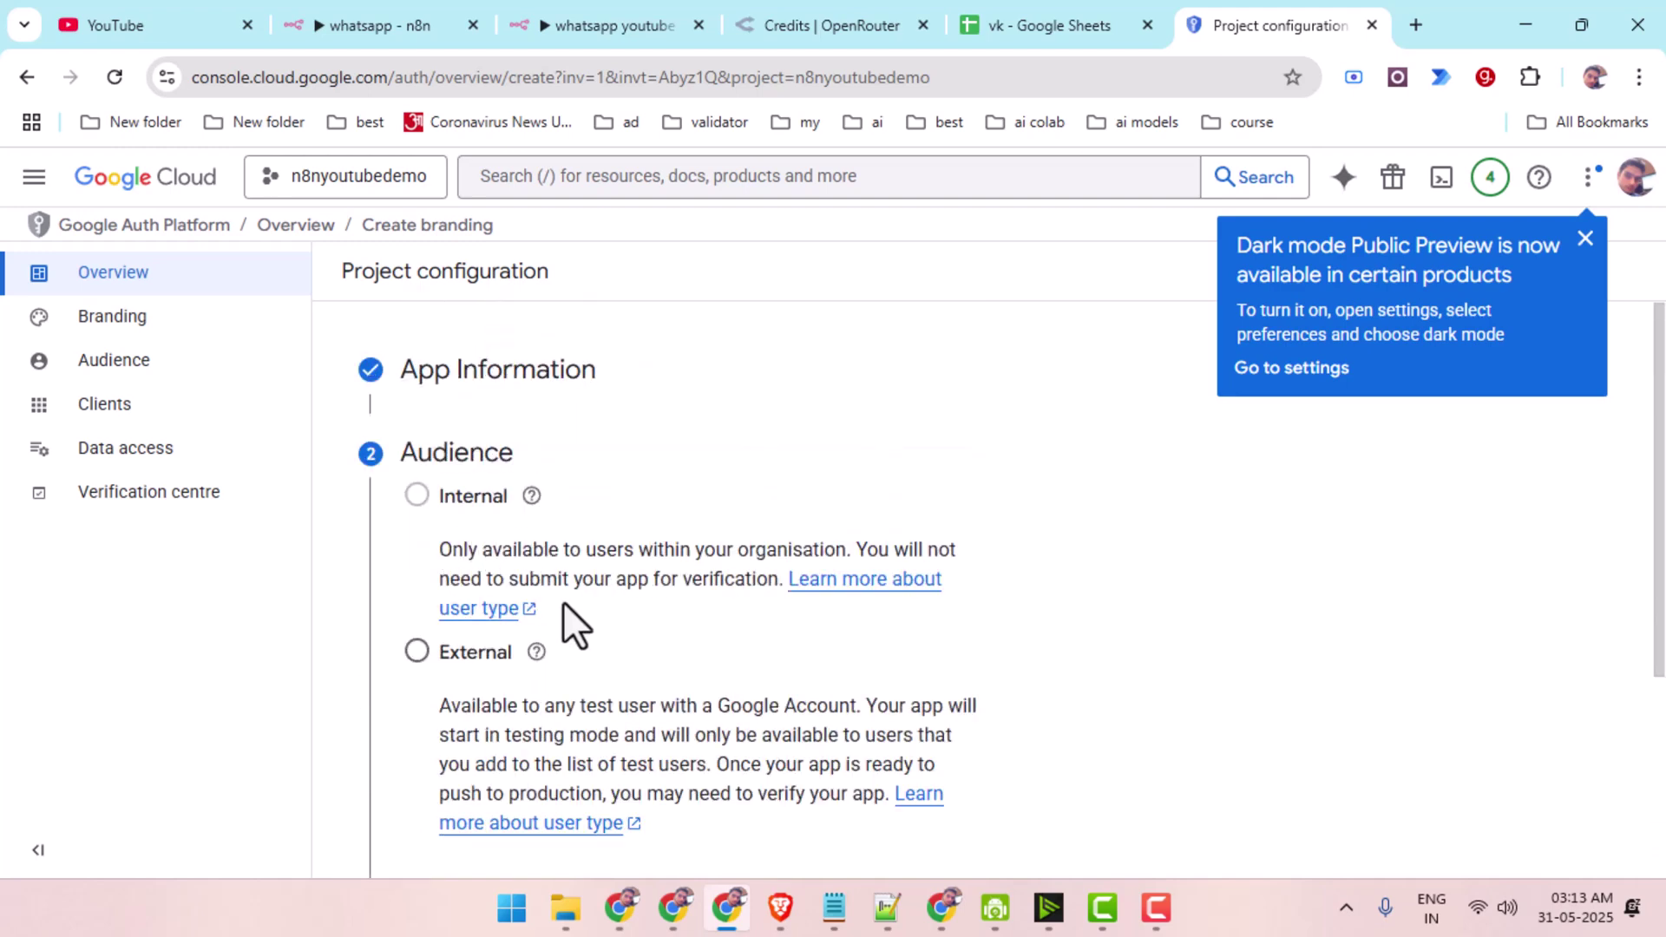
Set the app's audience to External and continue to the contact information.
scroll(520, 608, down, 2)
click(422, 531)
scroll(499, 608, down, 2)
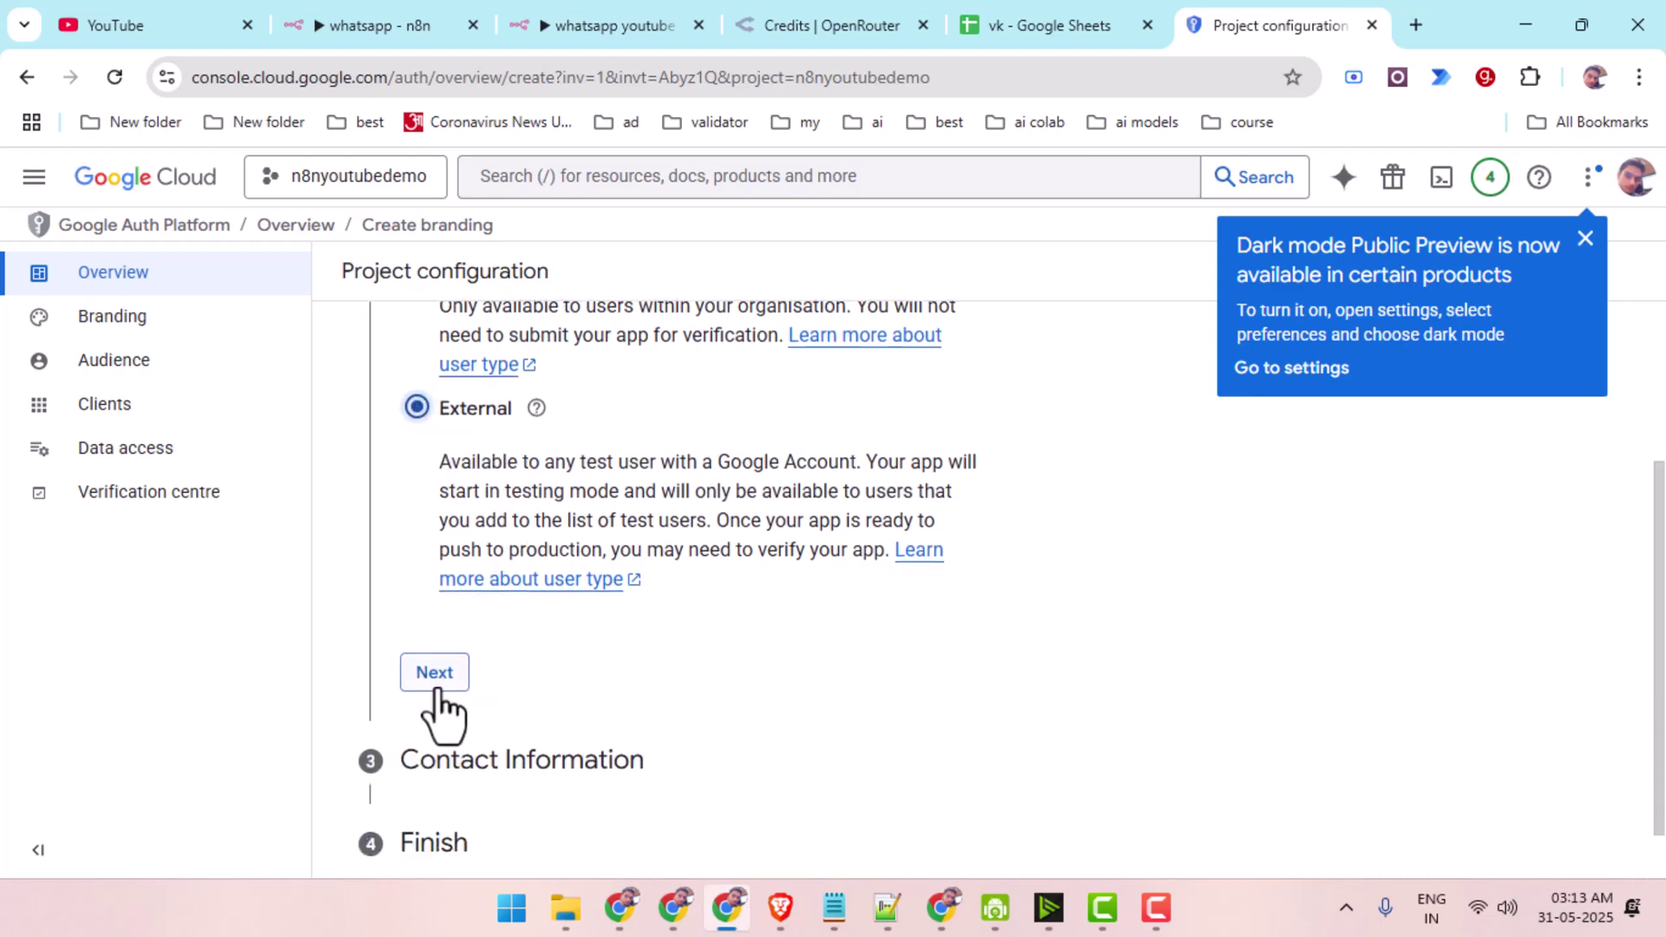
click(436, 684)
Fill in the contact email address for project notifications and continue to the final section.
click(535, 581)
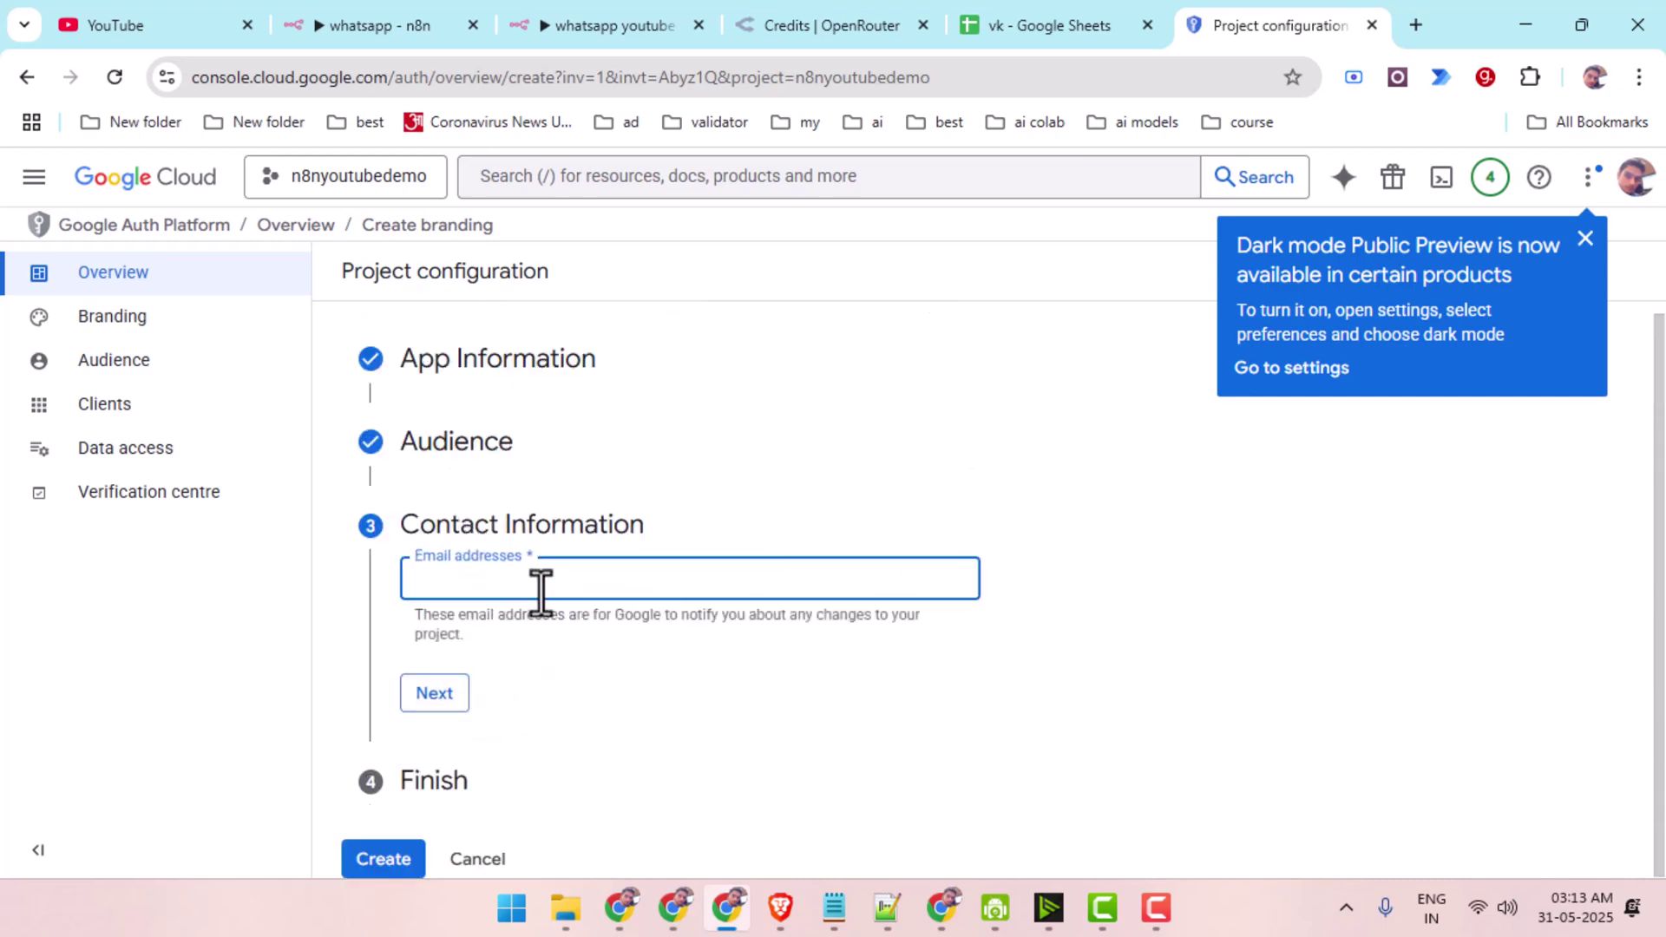
click(614, 633)
click(436, 692)
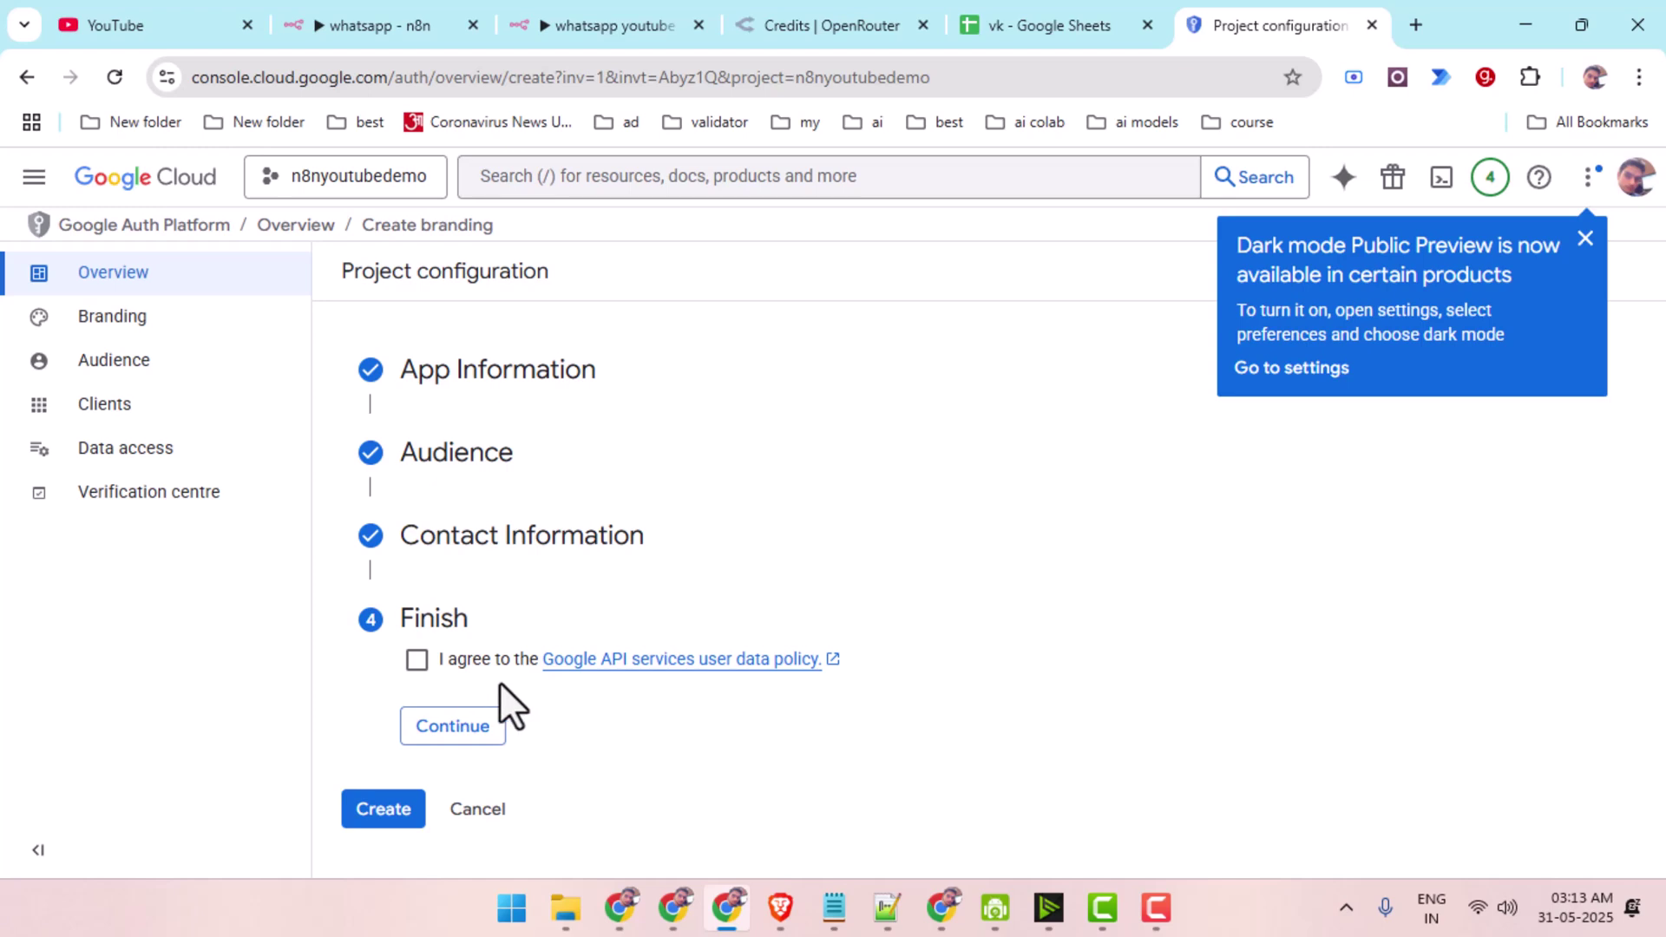
Agree to the Google API services user data policy and create the OAuth configuration.
click(417, 659)
click(482, 732)
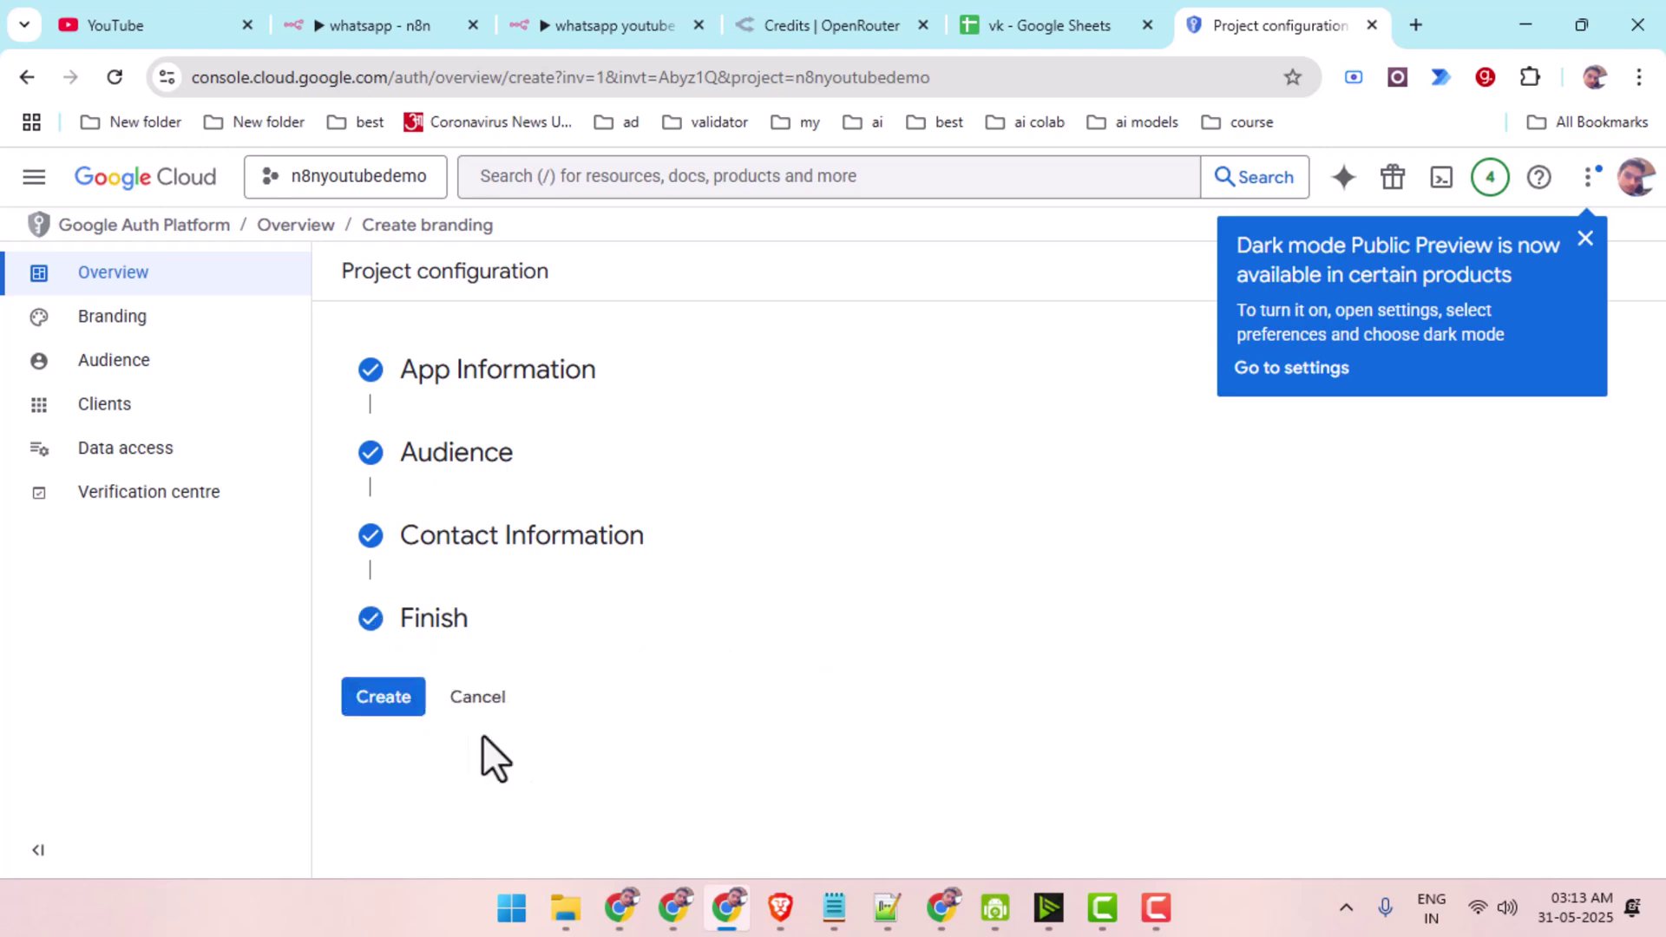
click(379, 698)
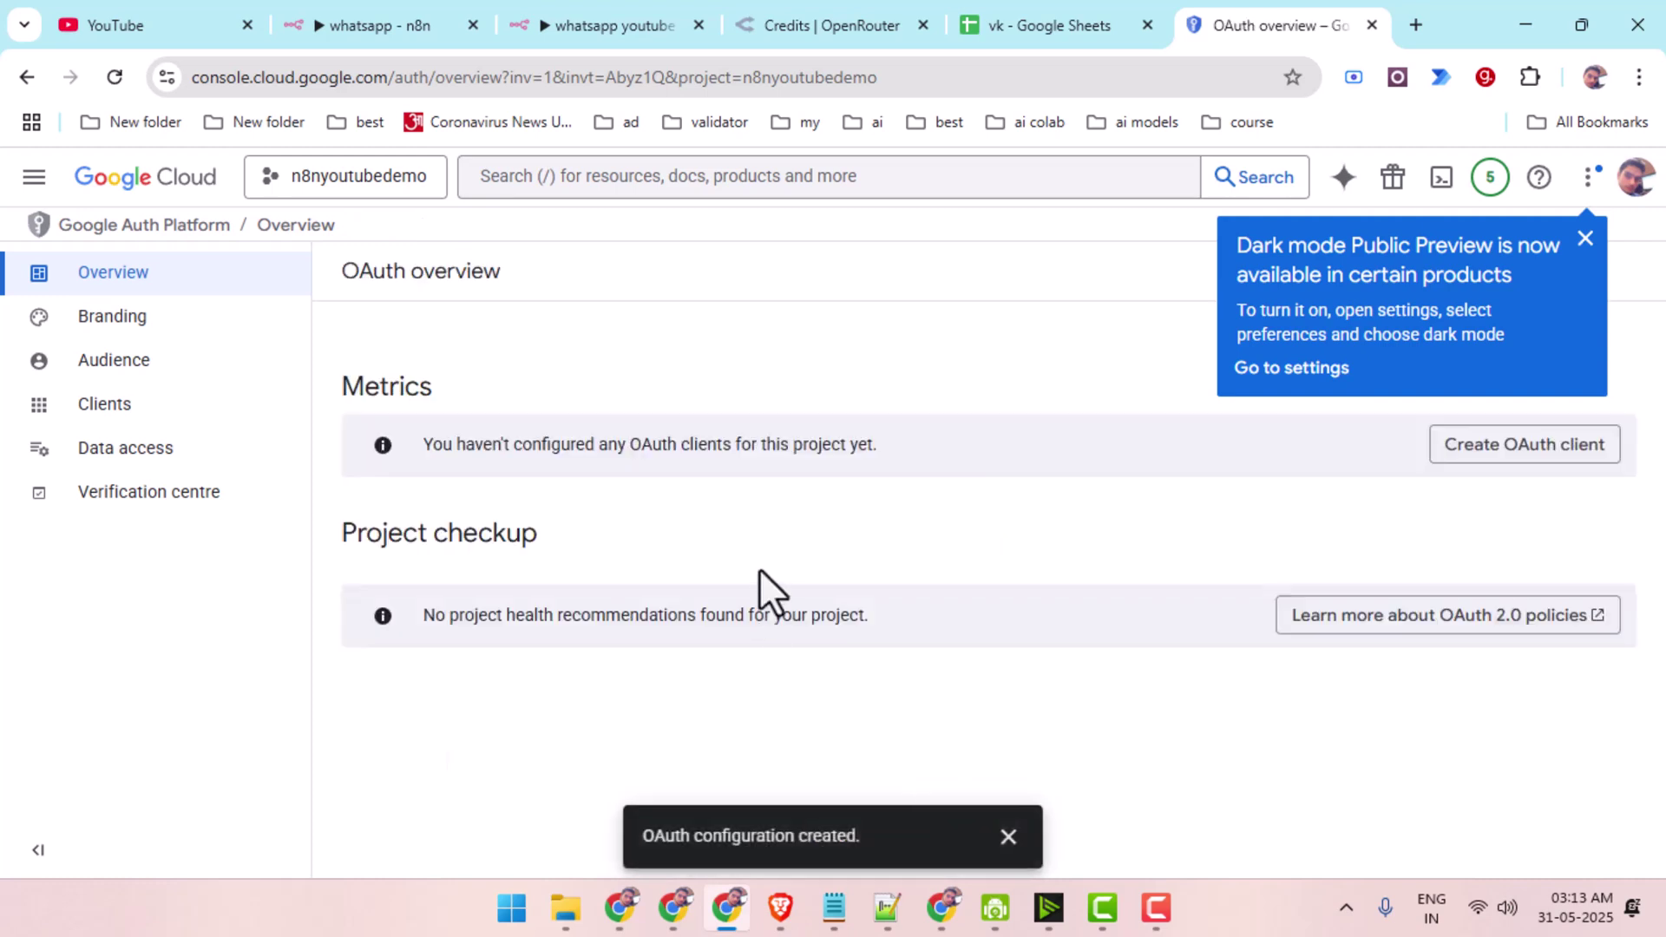
Publish the app from its audience settings, confirming the move from testing to production.
click(124, 492)
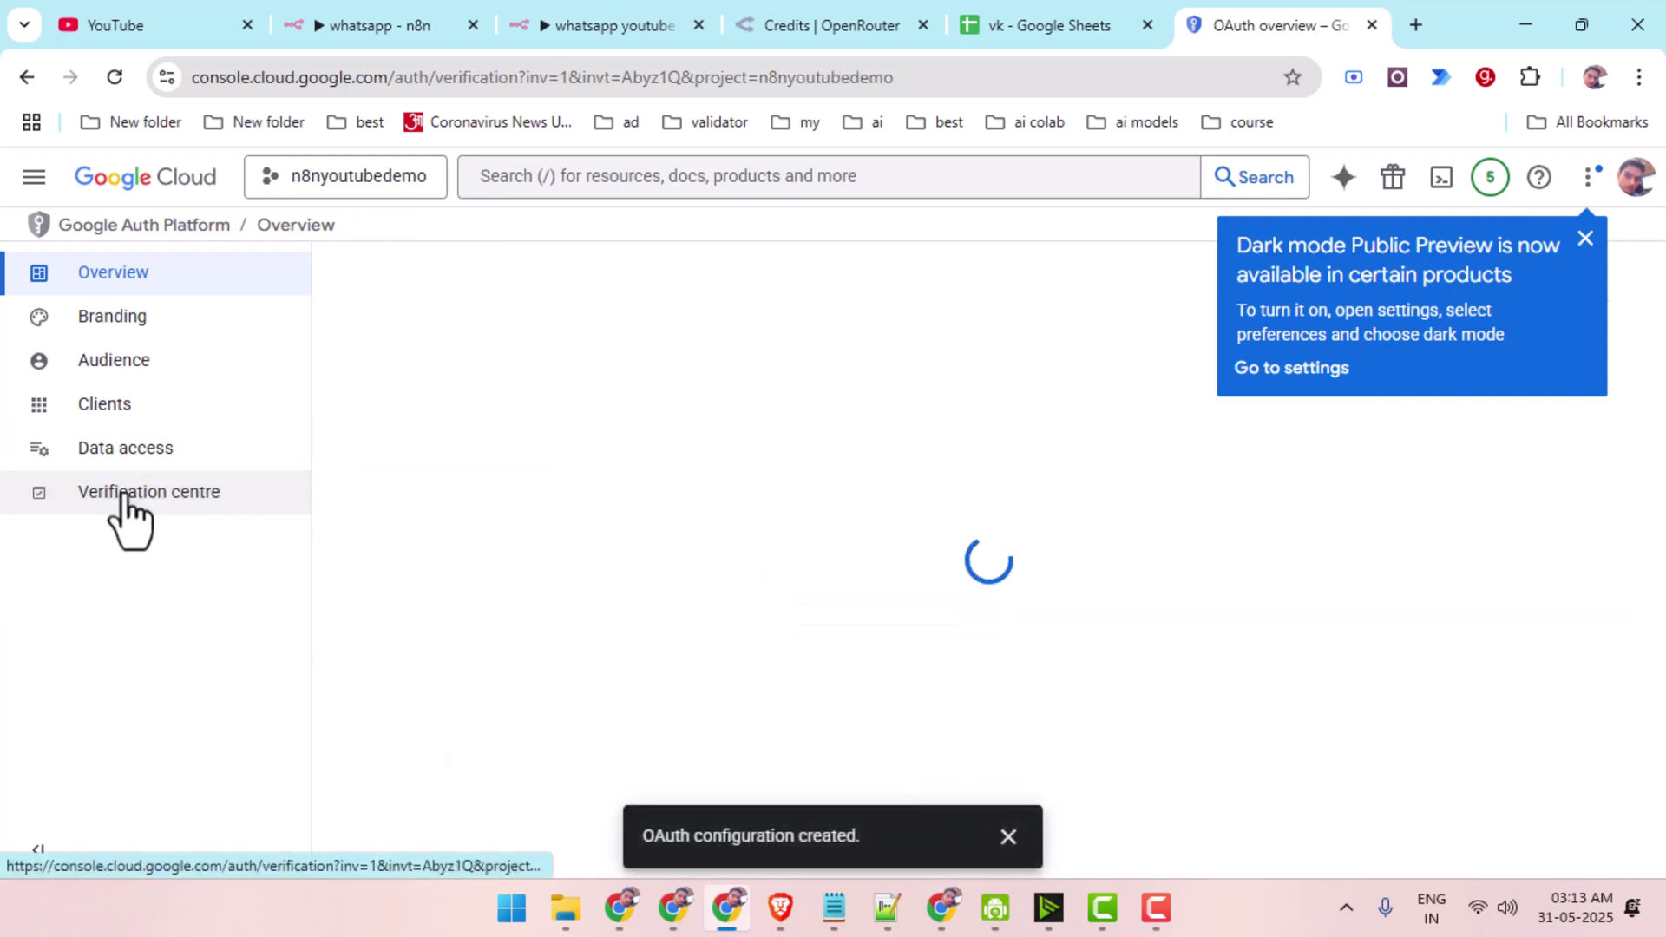
click(158, 404)
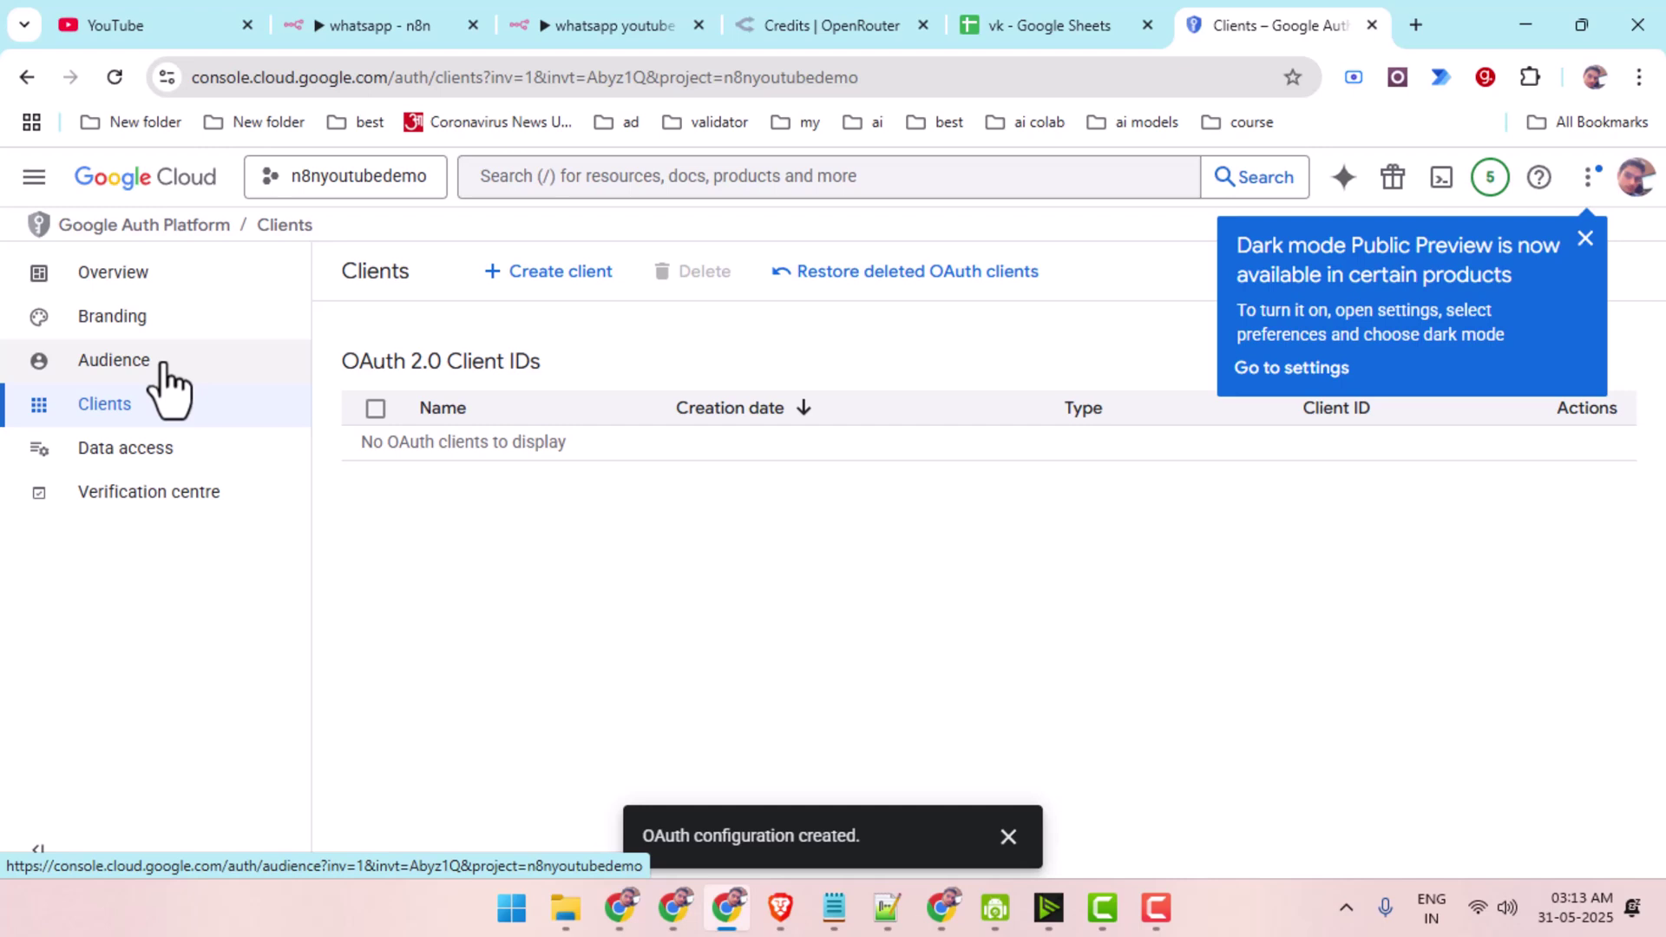
click(163, 365)
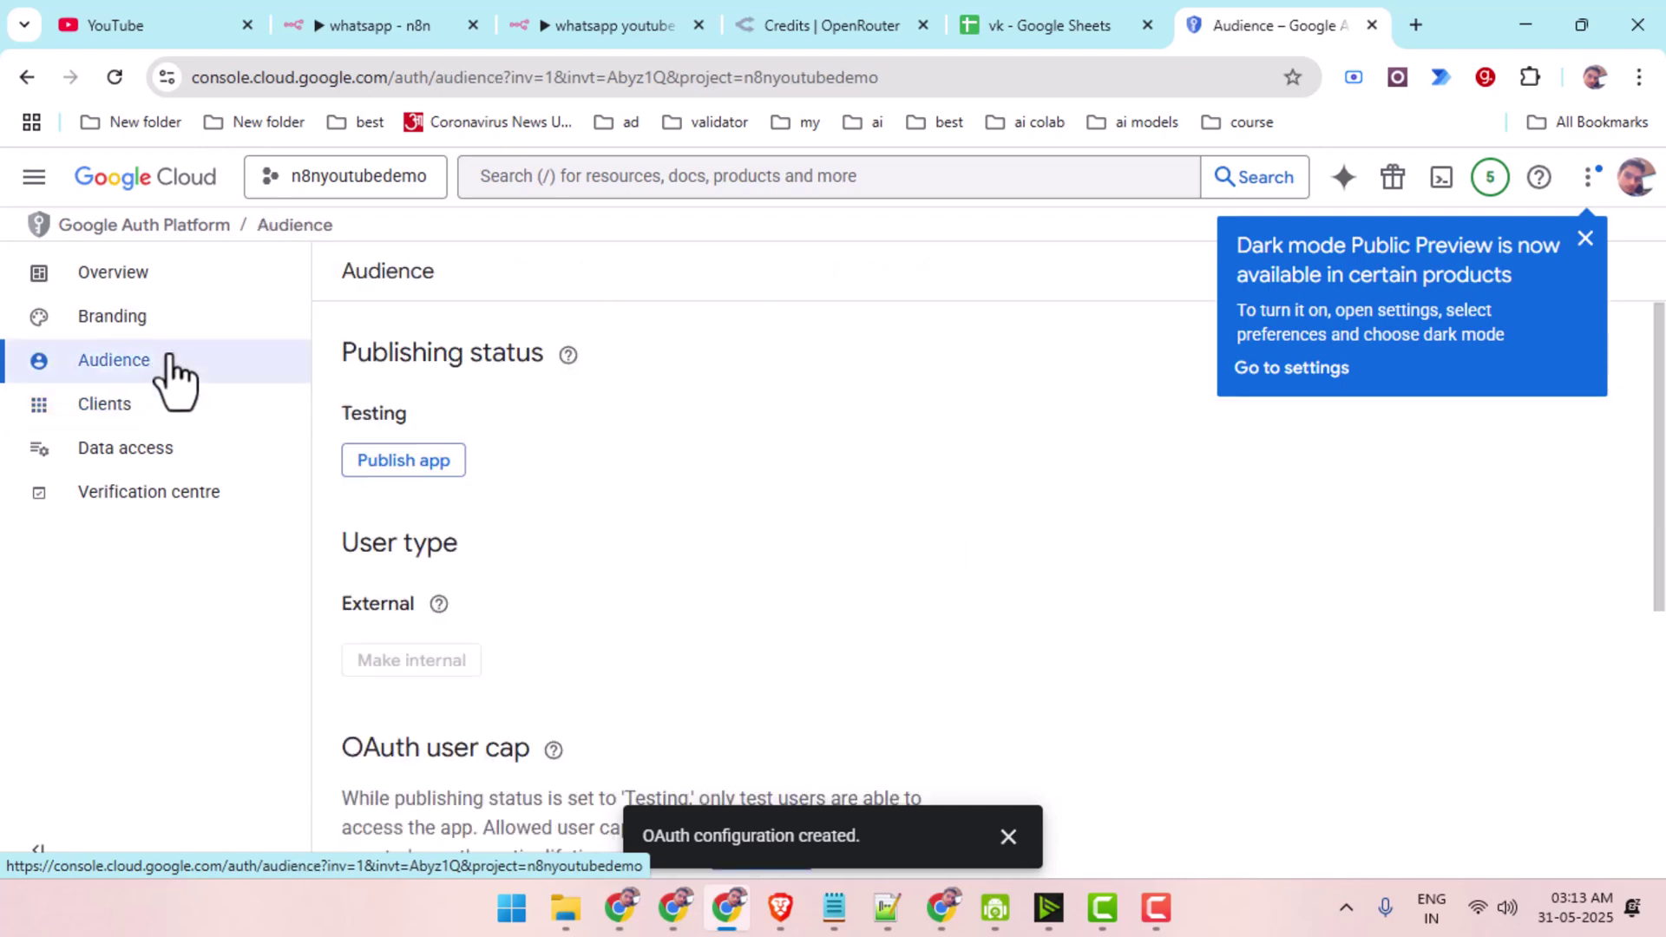
click(382, 468)
click(1119, 630)
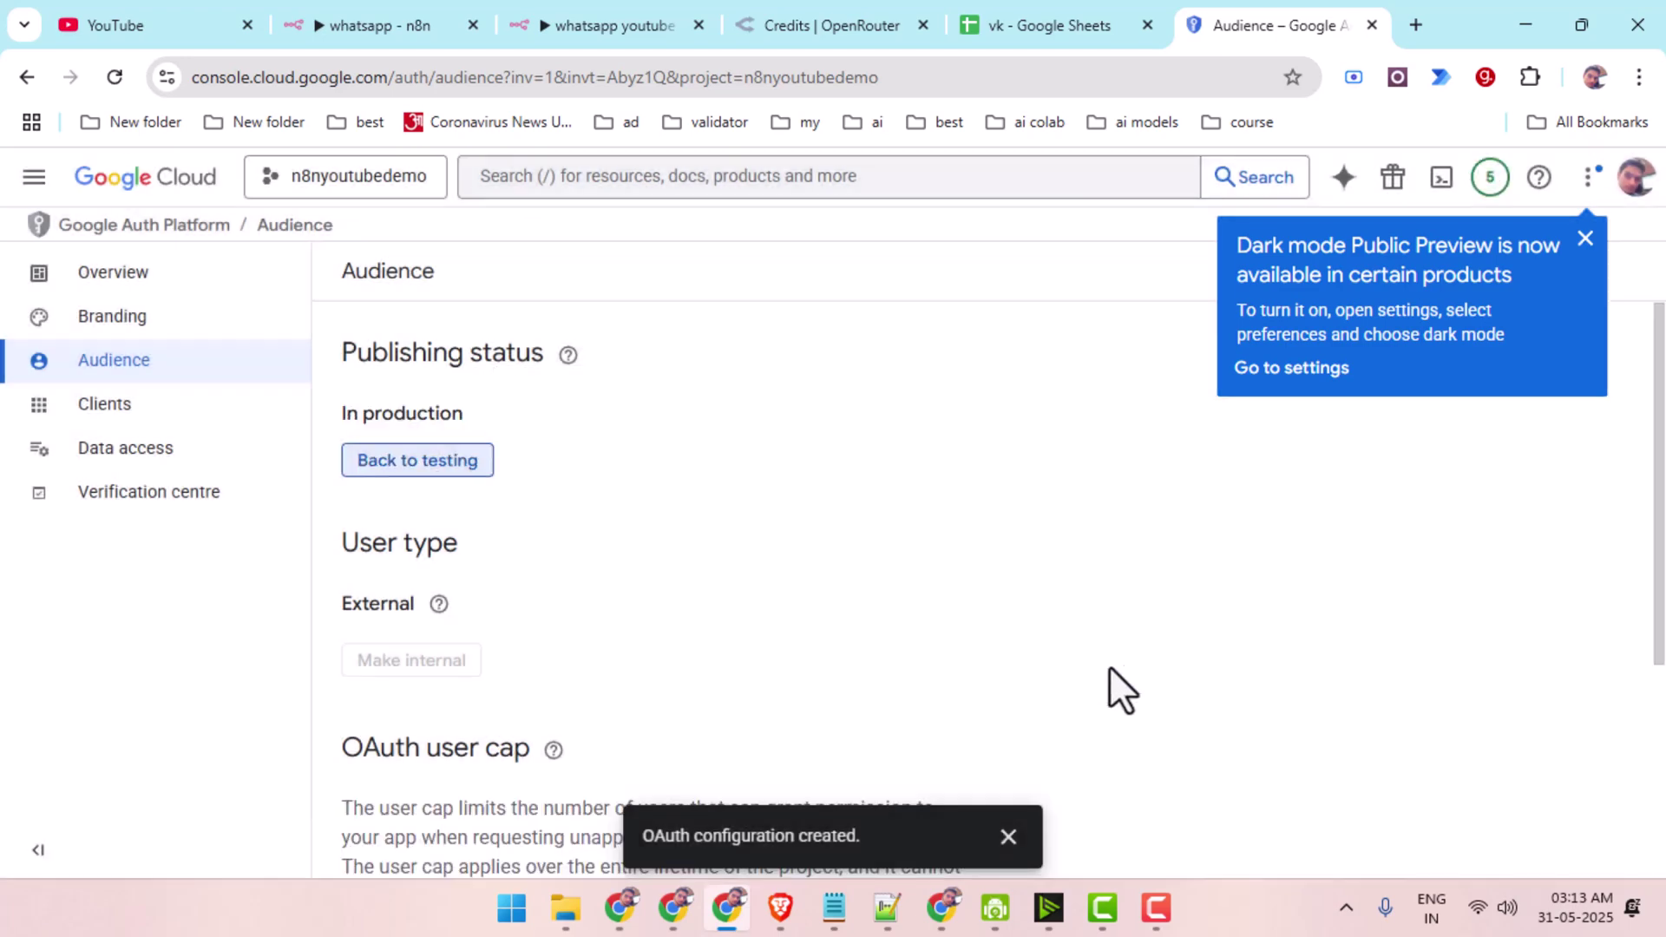
Go to the credentials page under APIs and services and start creating an OAuth client ID.
click(34, 183)
mouse_move(261, 744)
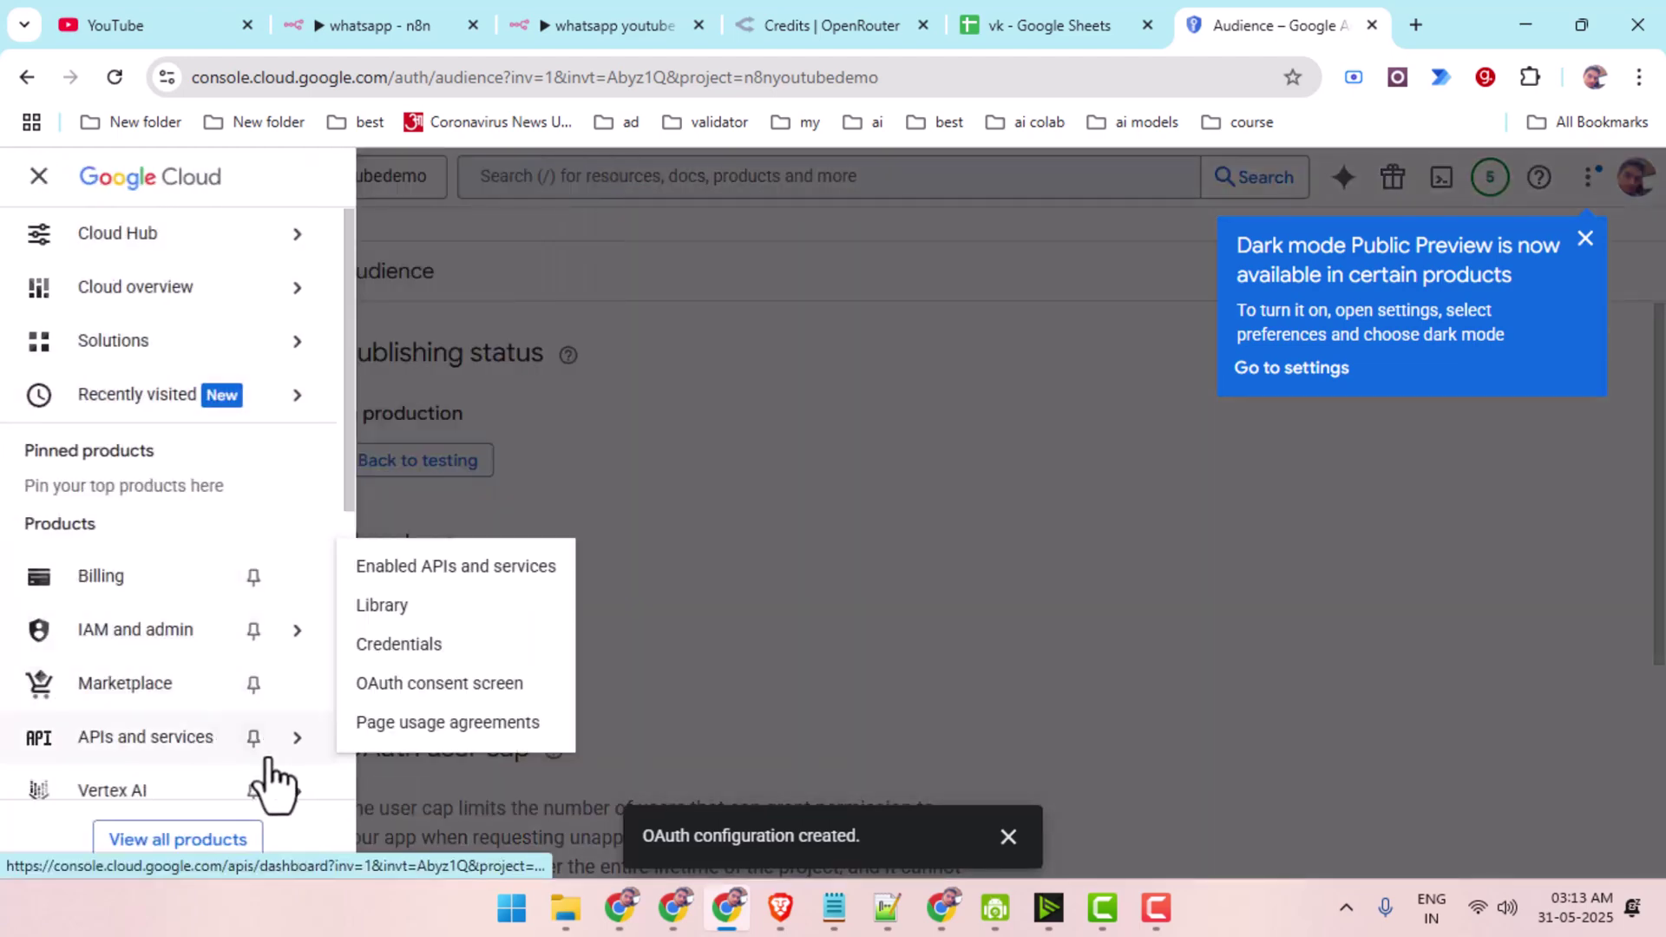
click(406, 649)
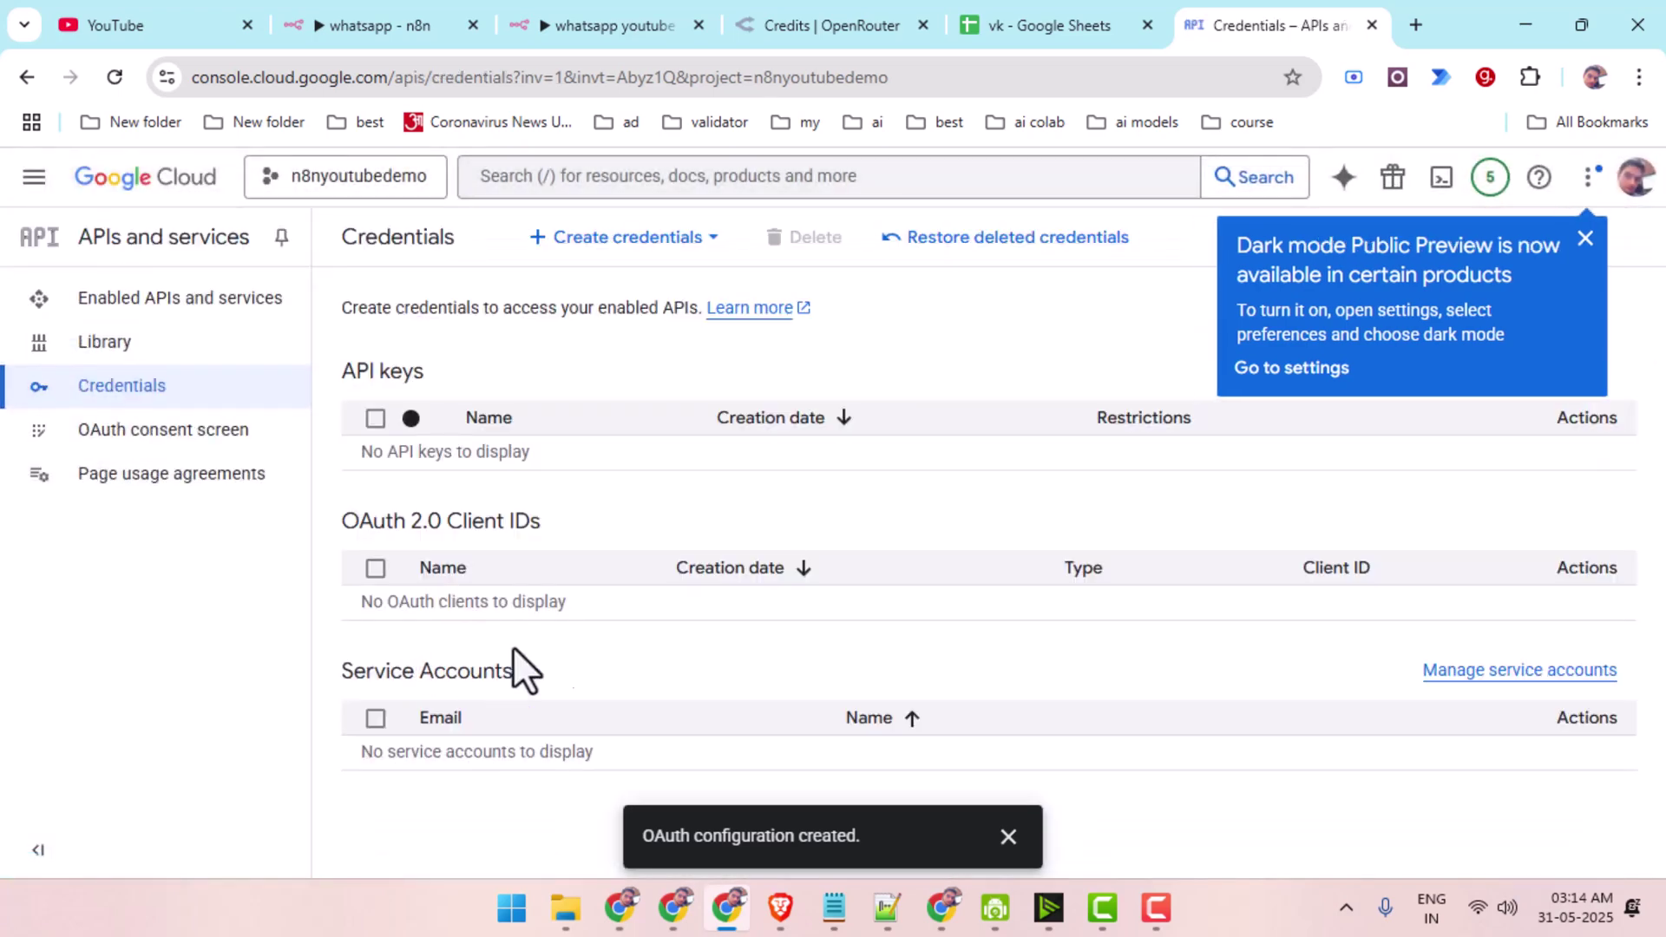
click(638, 252)
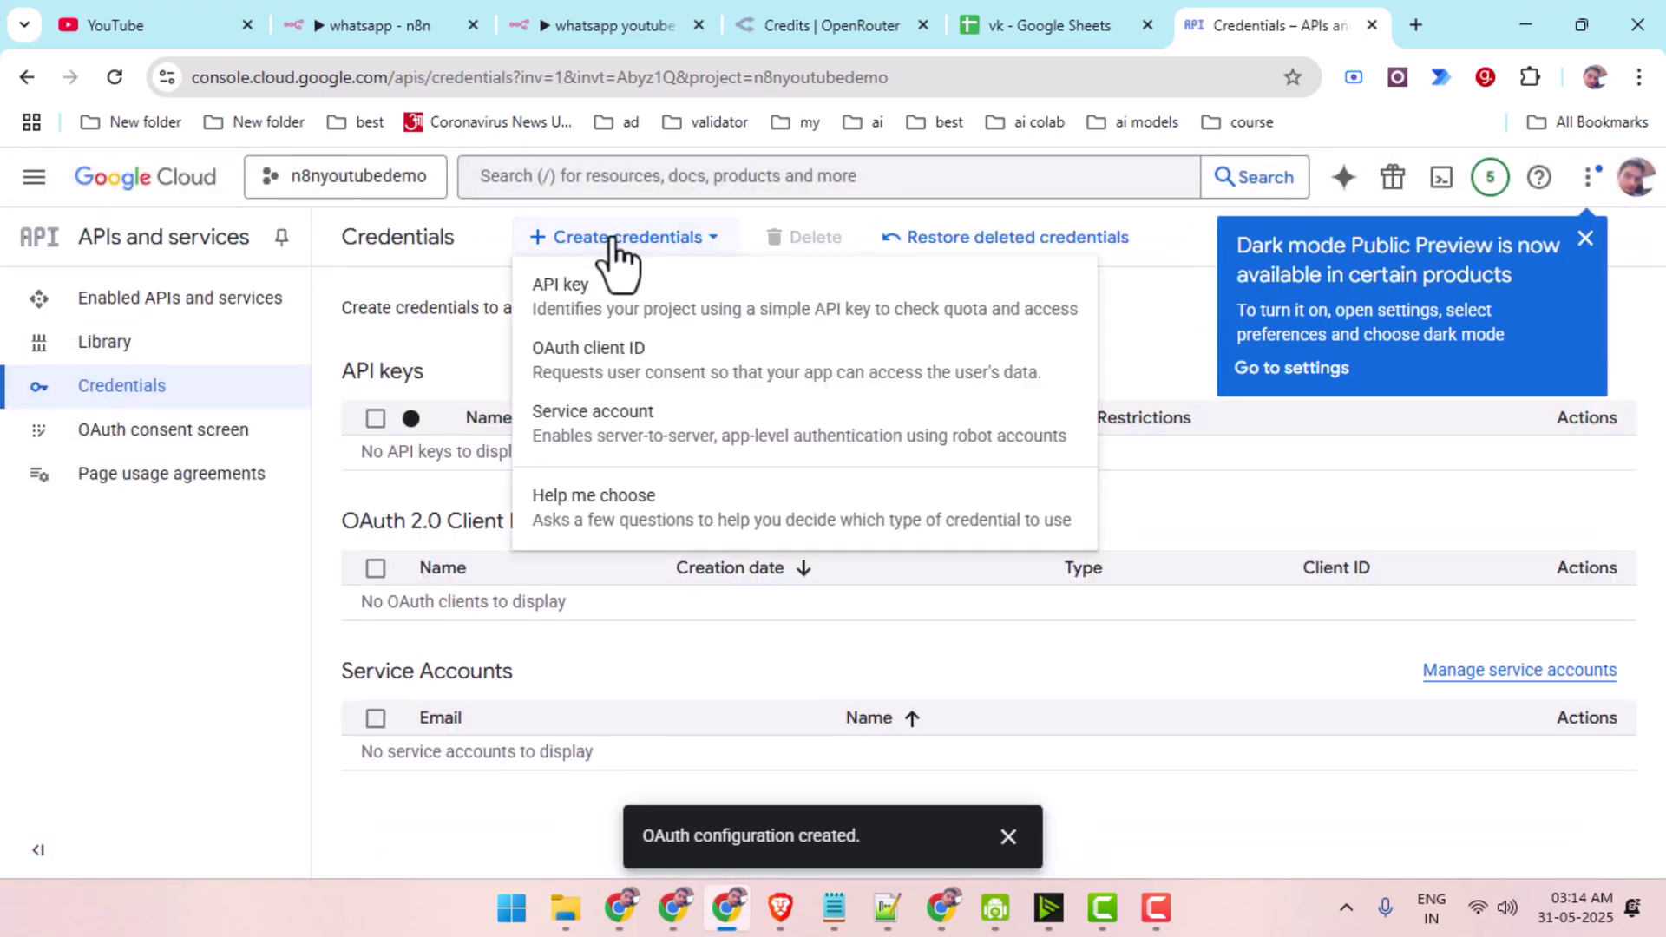
click(577, 355)
Set the OAuth client's application type to Web application and locate the authorised redirect URIs section.
click(458, 453)
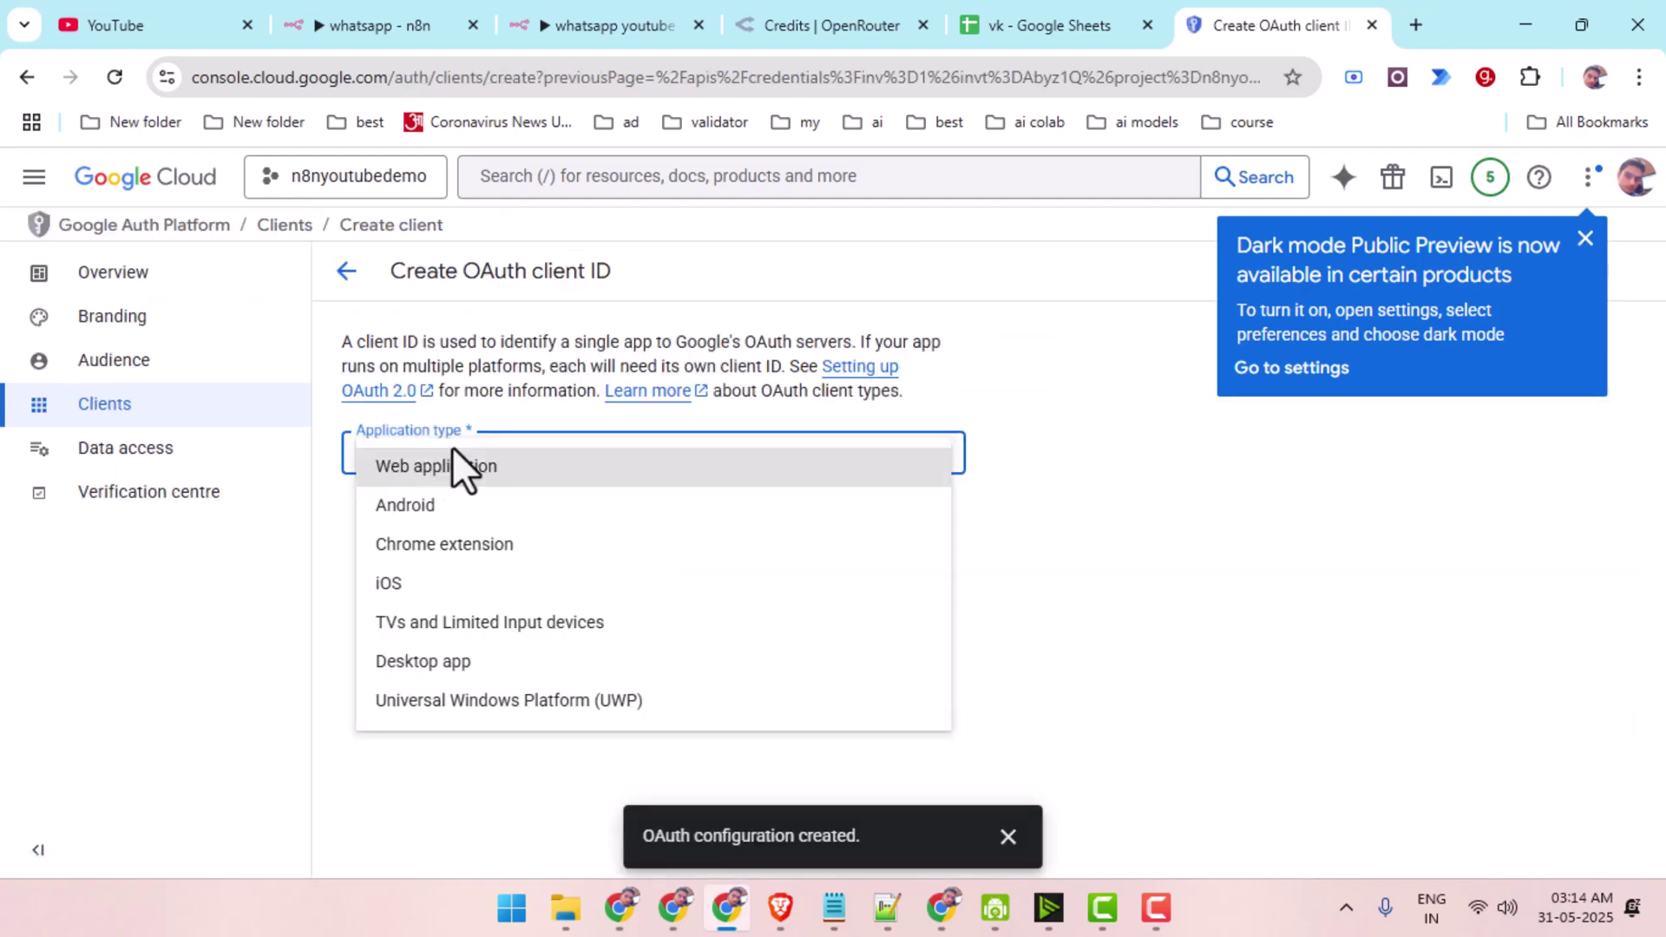
click(453, 469)
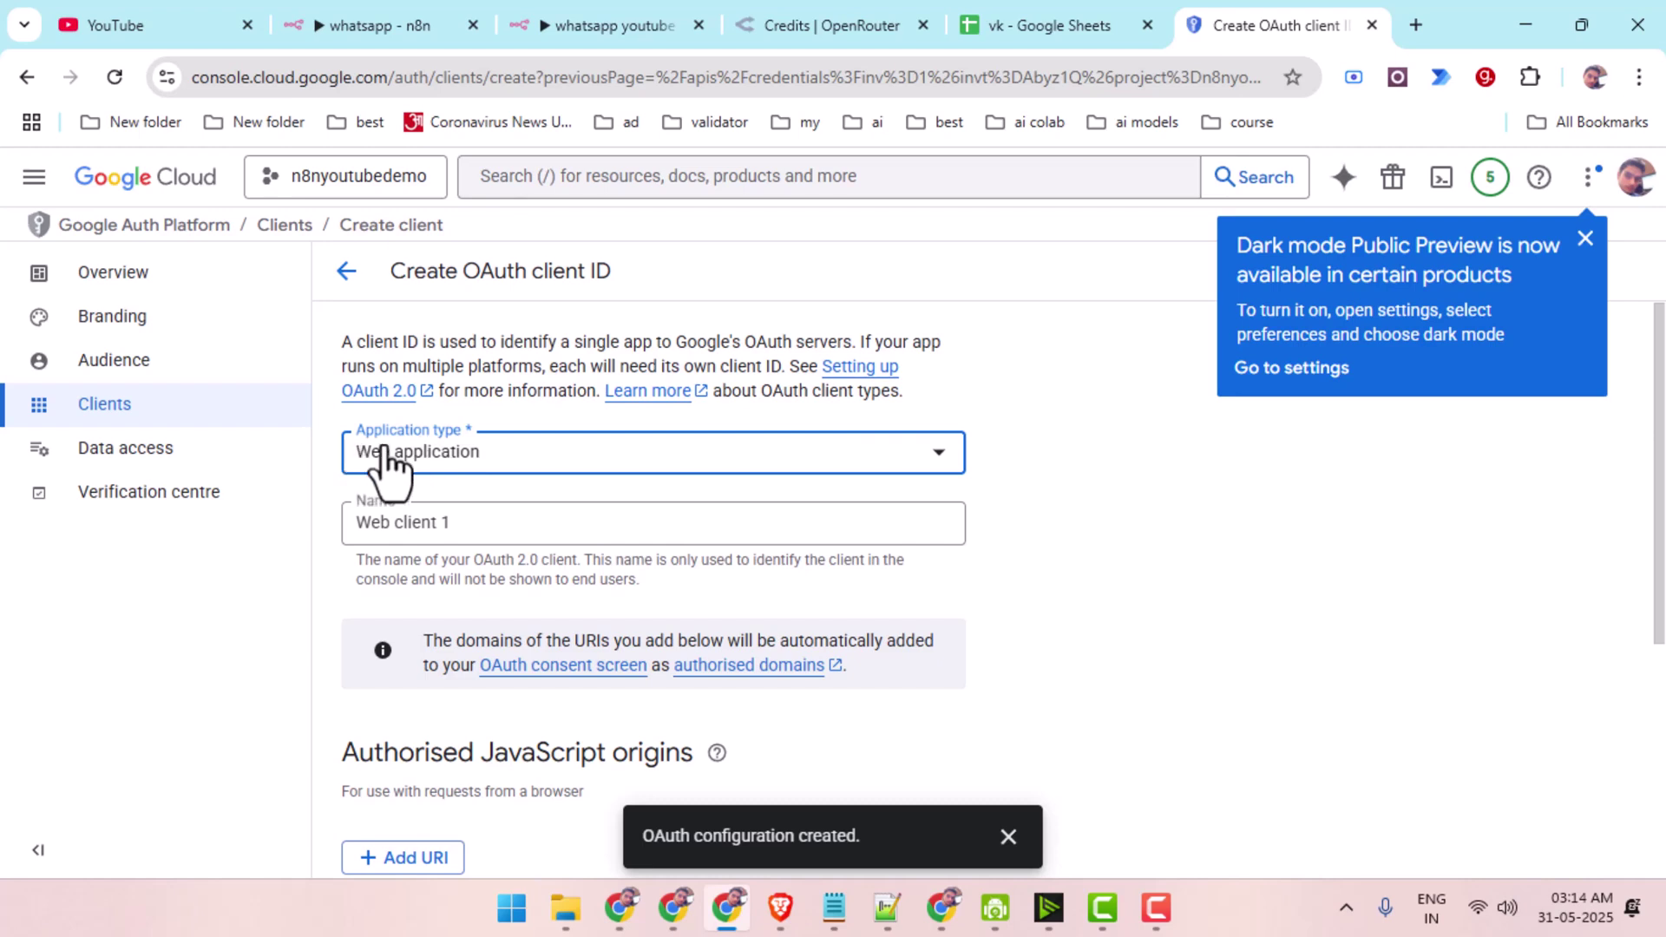
scroll(483, 688, down, 5)
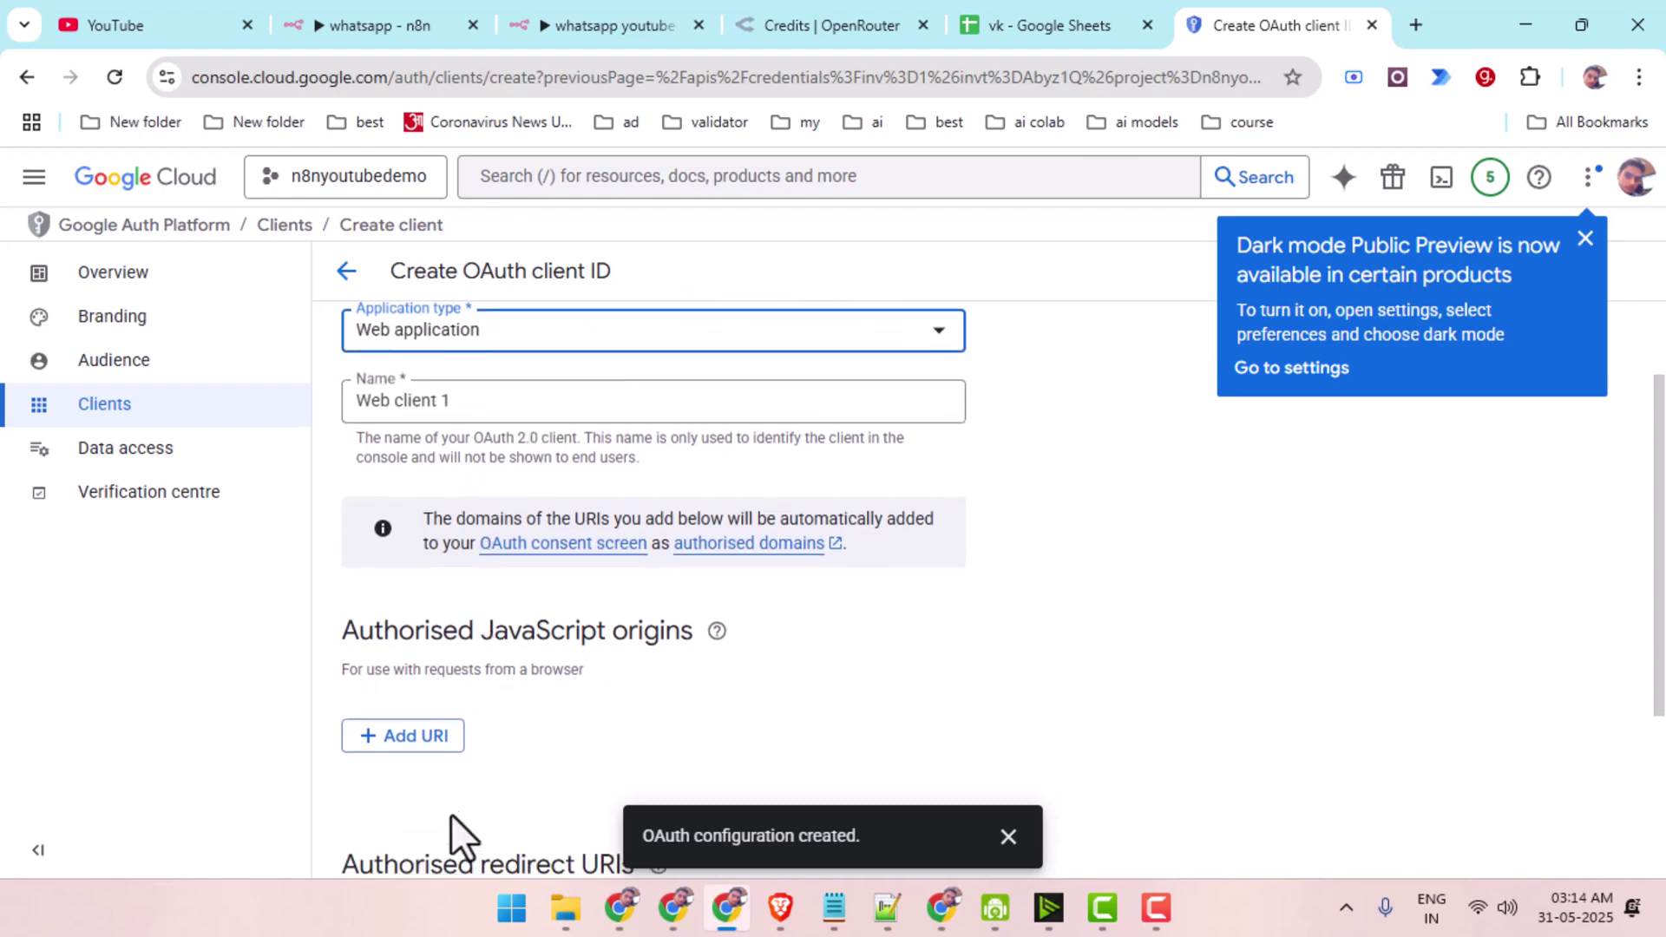
drag(340, 595, 621, 595)
mouse_move(659, 595)
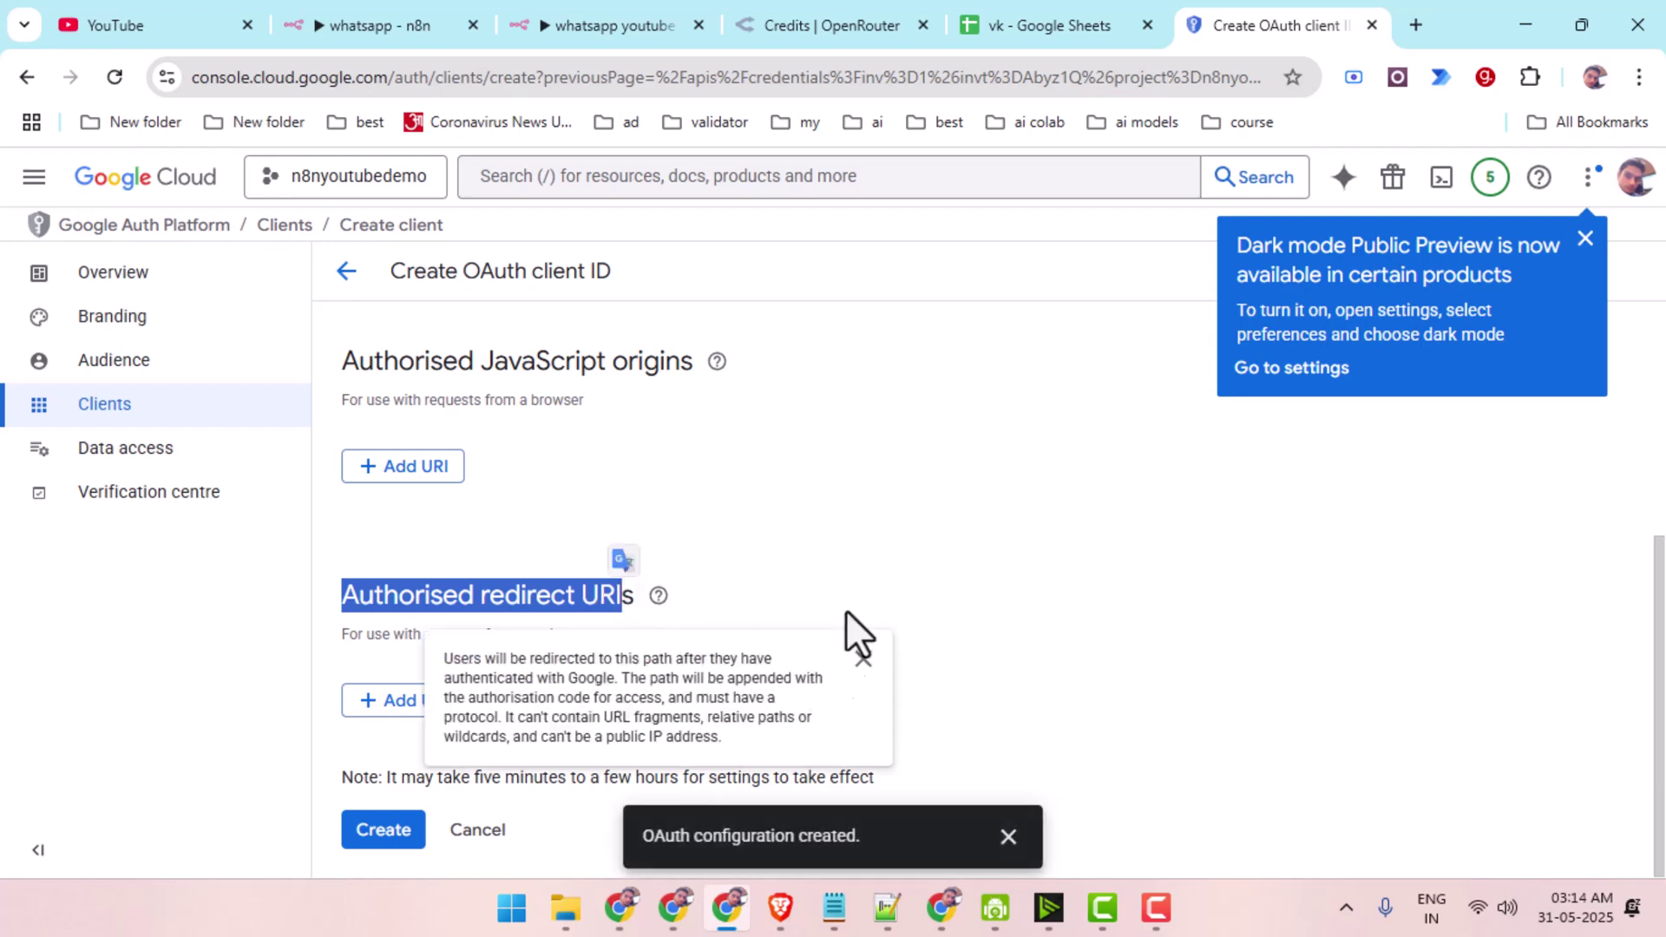
Switch to the n8n workflow and copy the OAuth redirect URL from the Google Sheets account 2 credential.
click(446, 22)
click(550, 21)
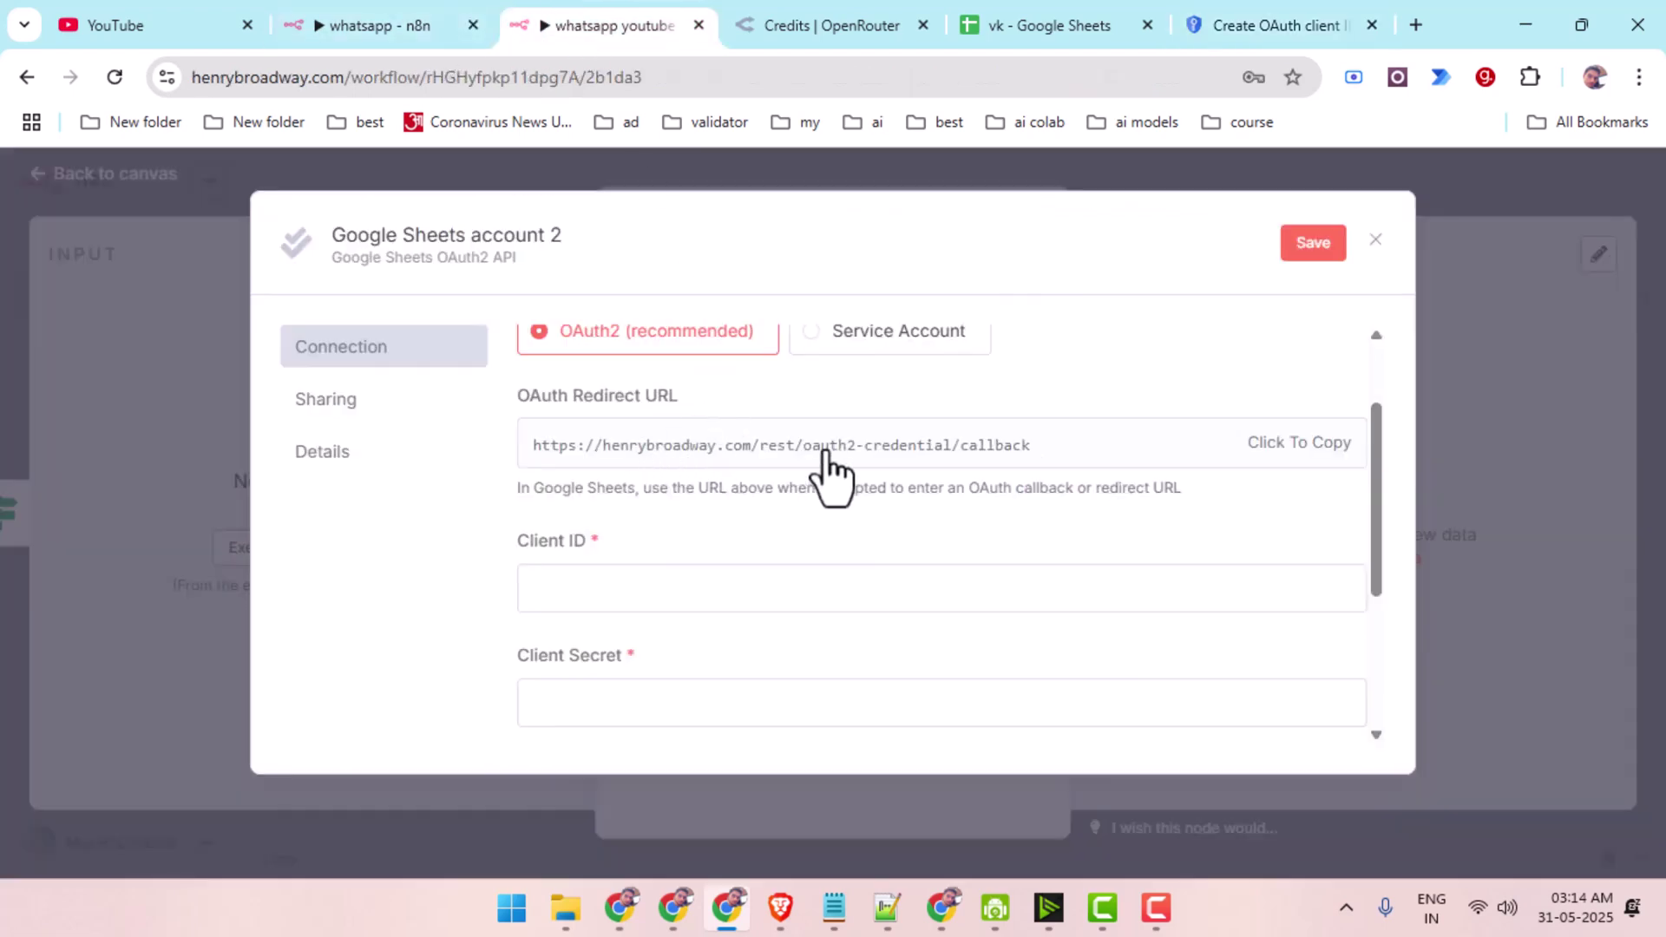
double_click(1341, 458)
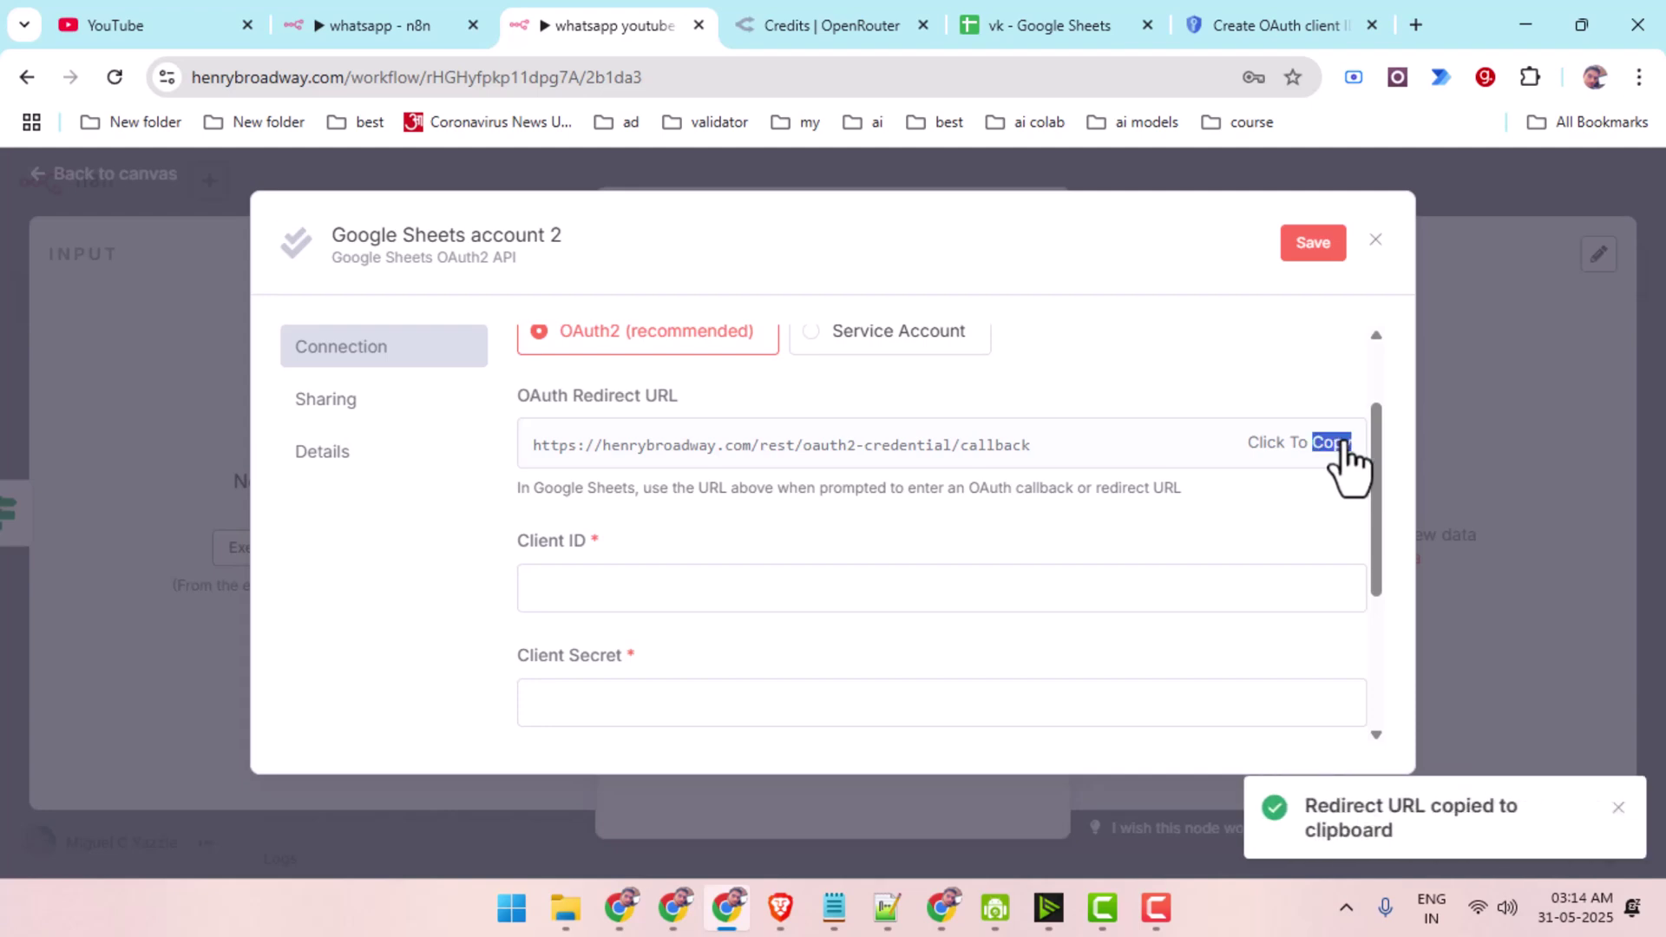
click(1238, 23)
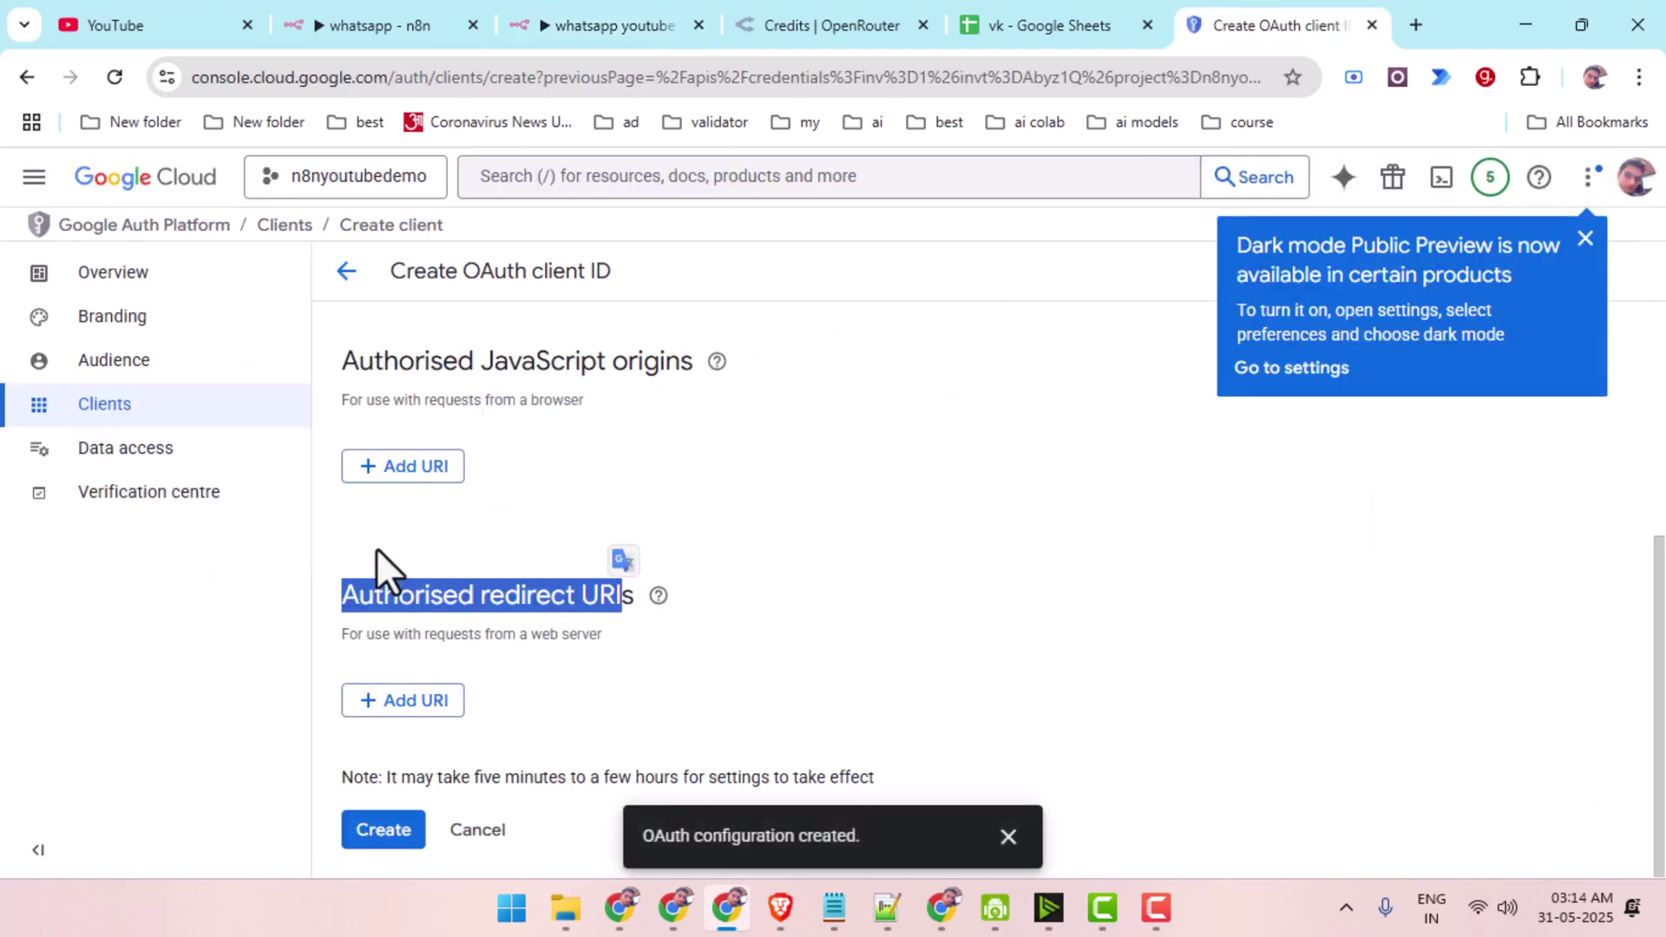
click(438, 701)
key(ctrl+v)
scroll(1098, 672, down, 1)
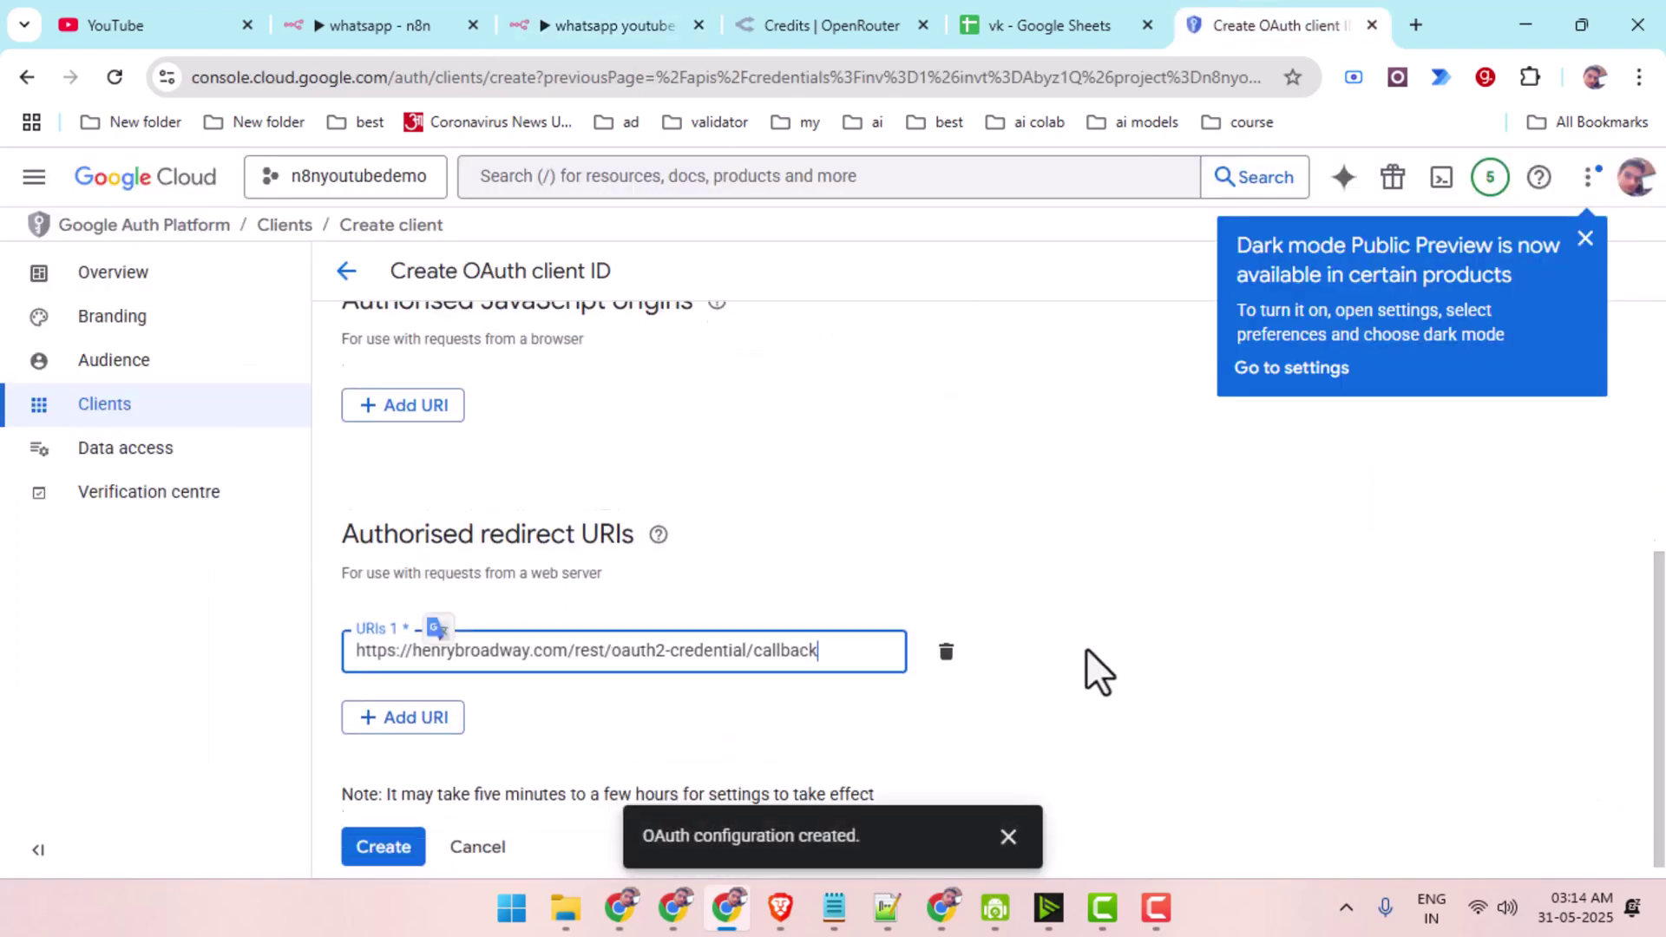
click(387, 831)
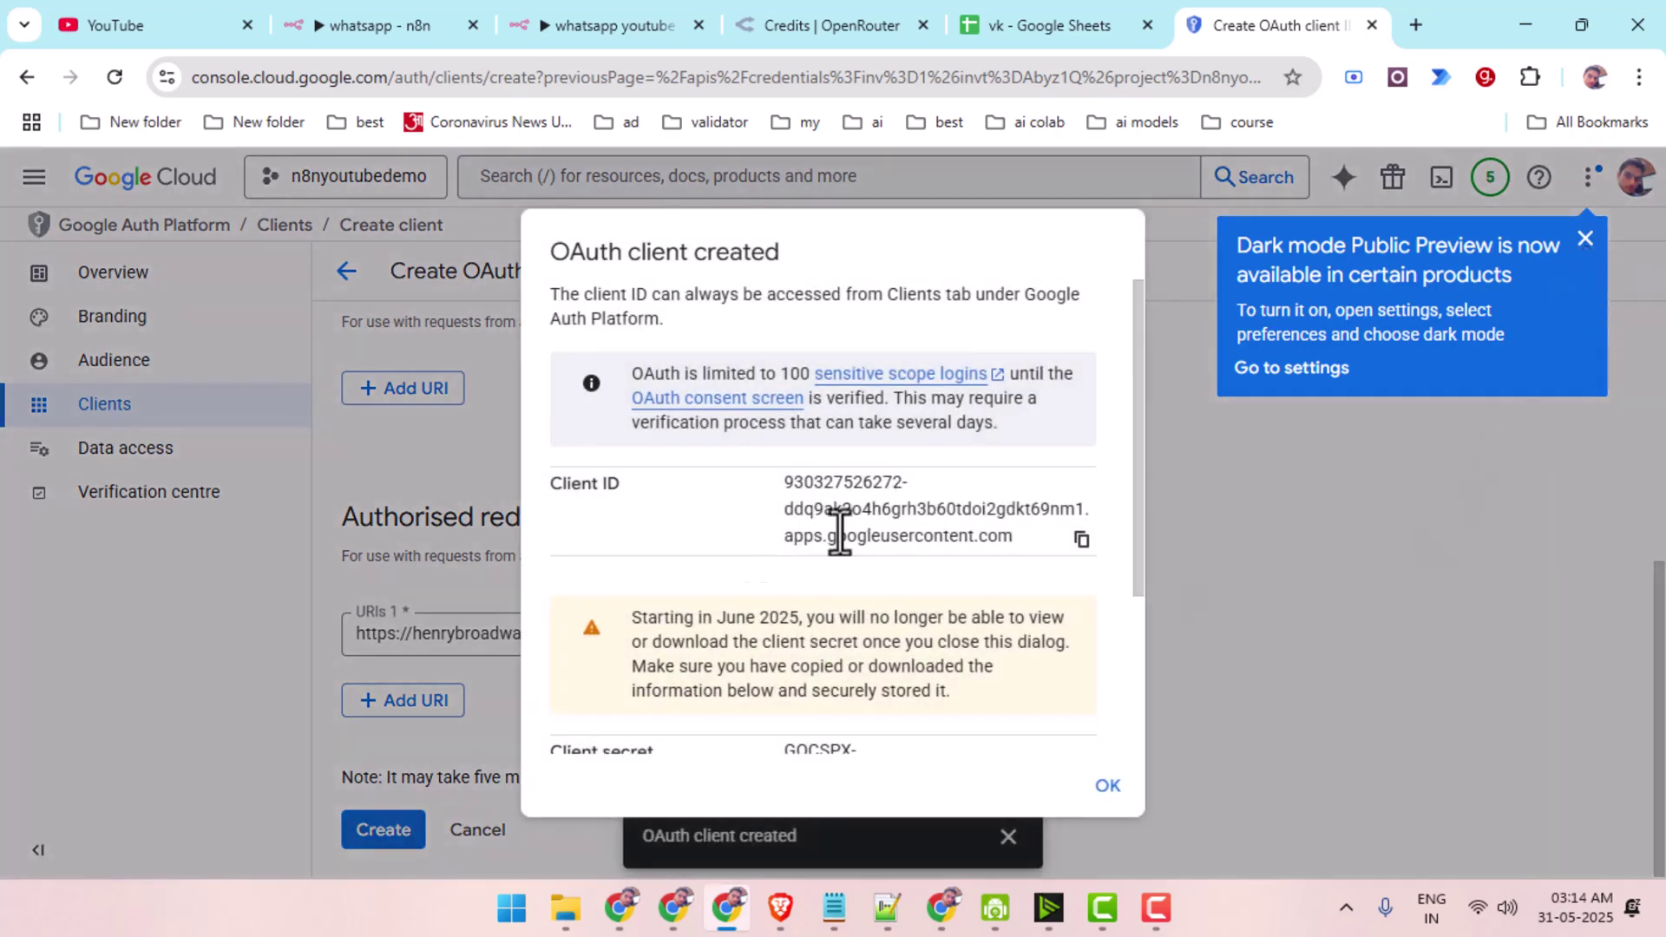
Copy the new OAuth client's client ID into the Client ID field of the Google Sheets credential in n8n.
triple_click(842, 496)
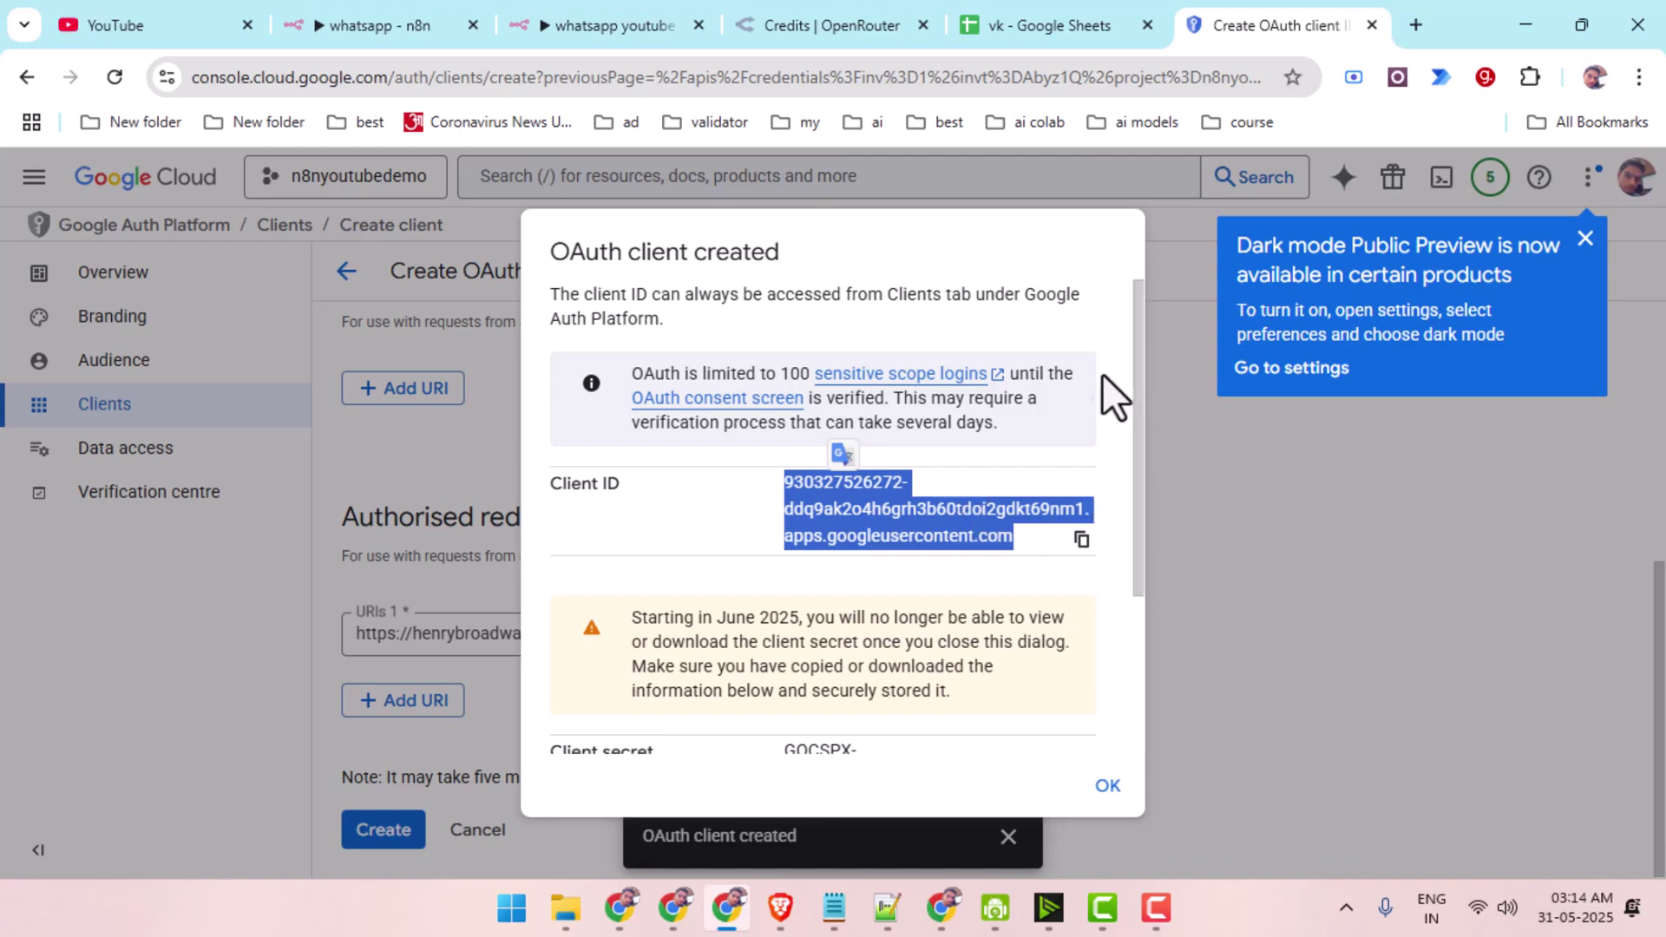
drag(1430, 44, 986, 70)
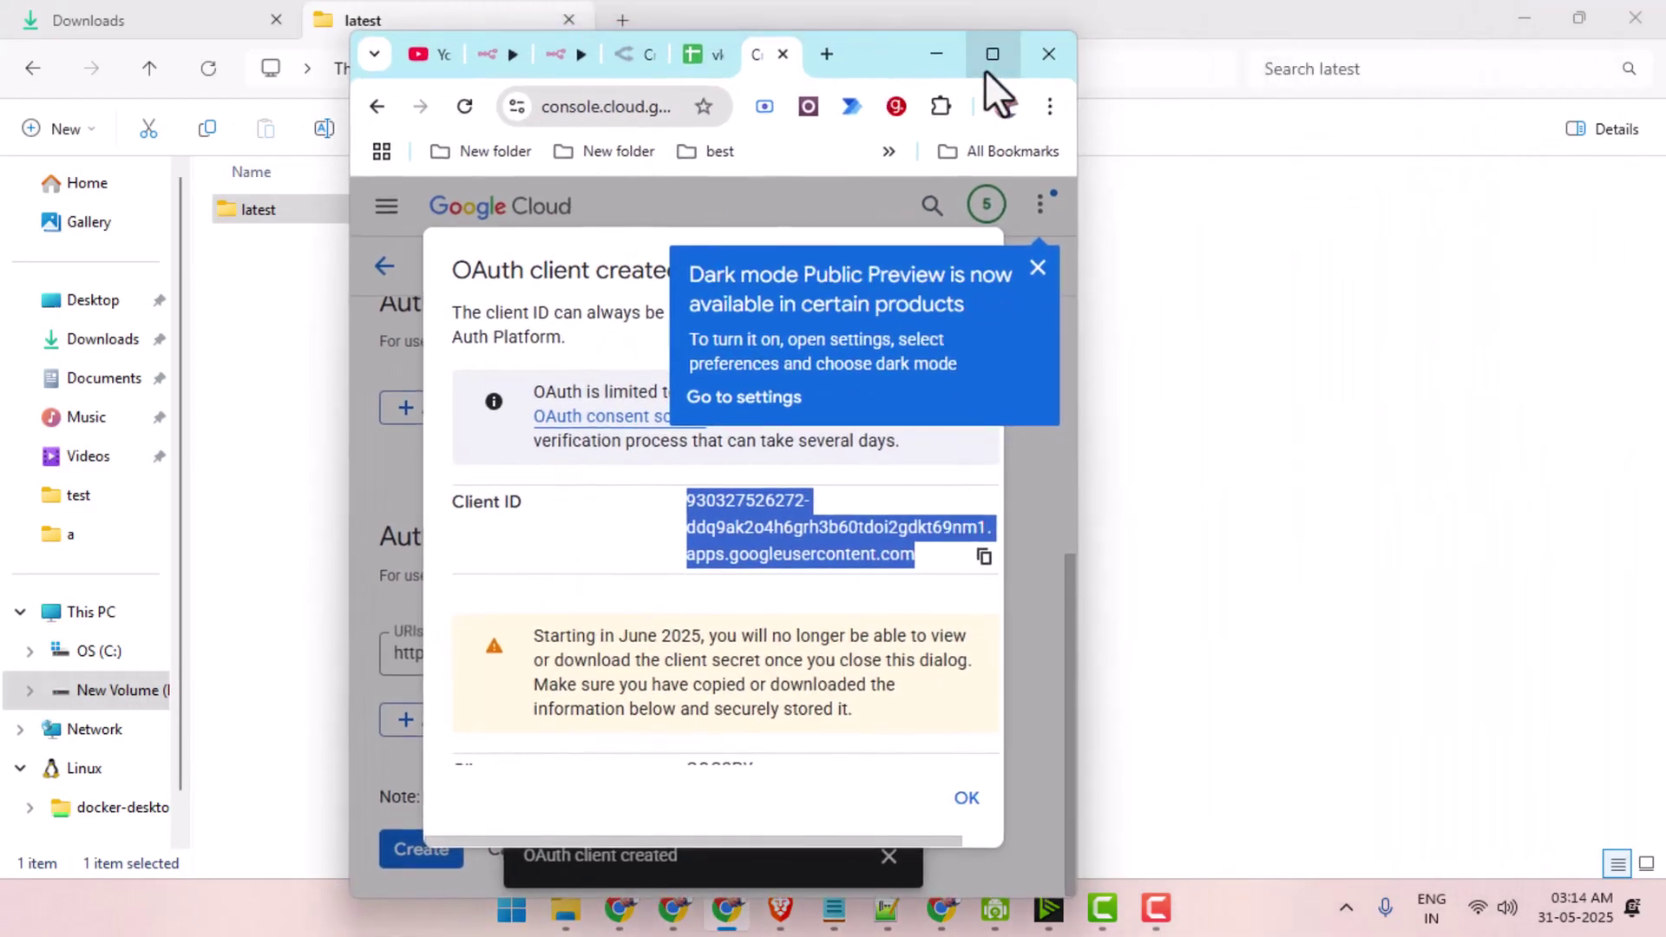
click(994, 59)
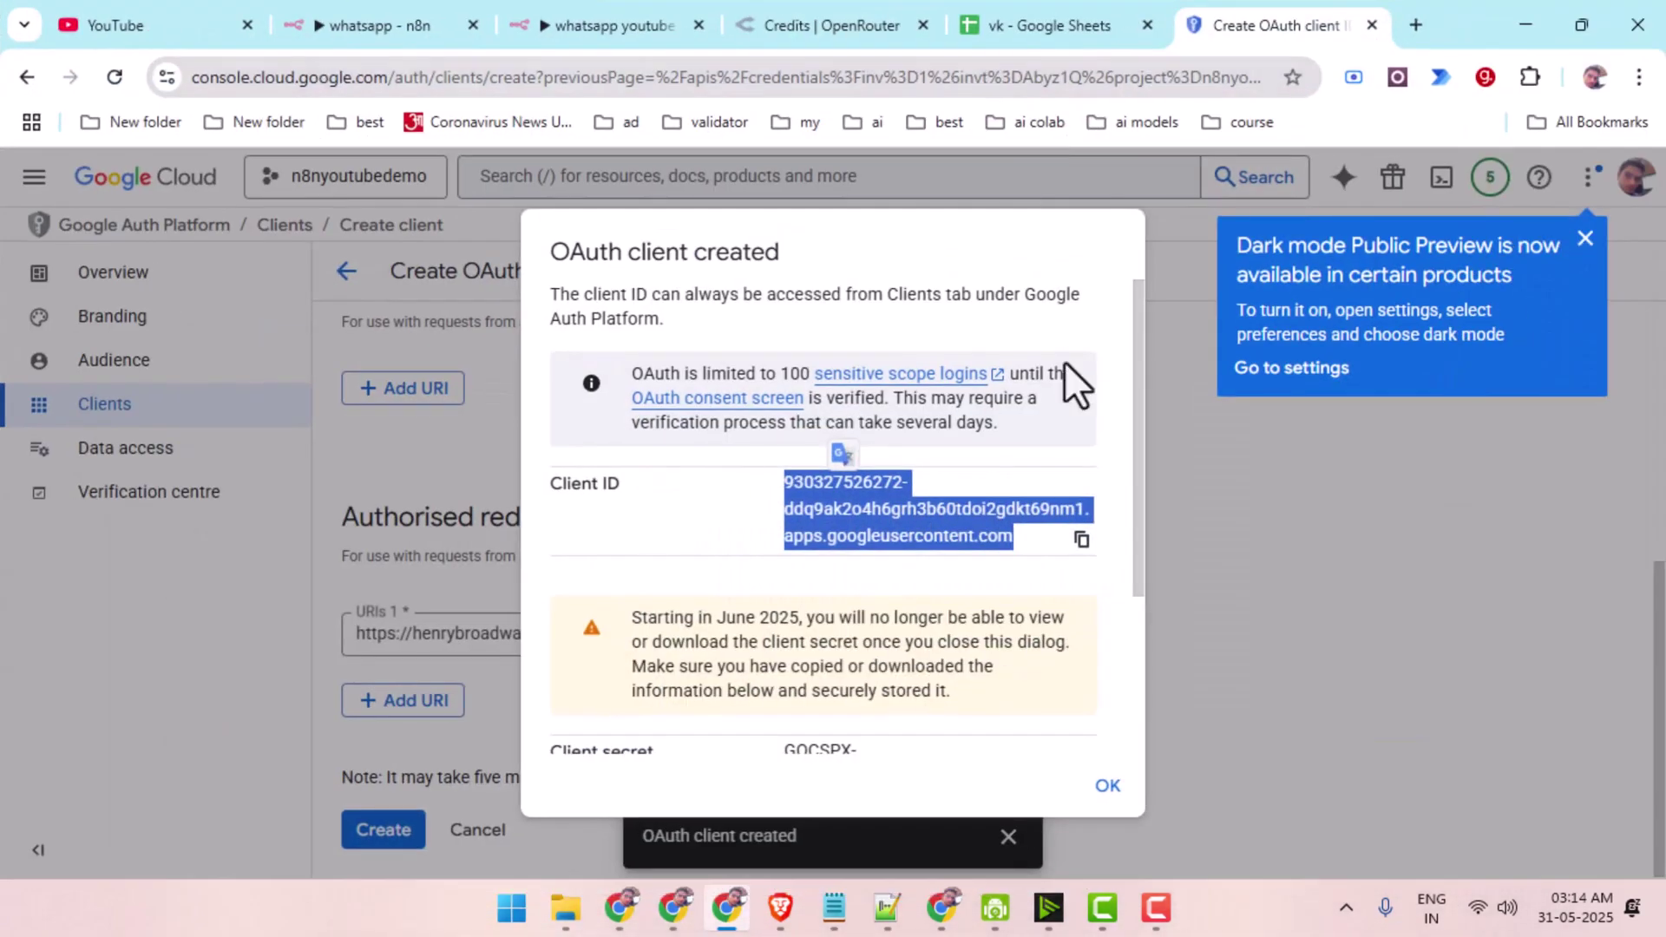
double_click(822, 519)
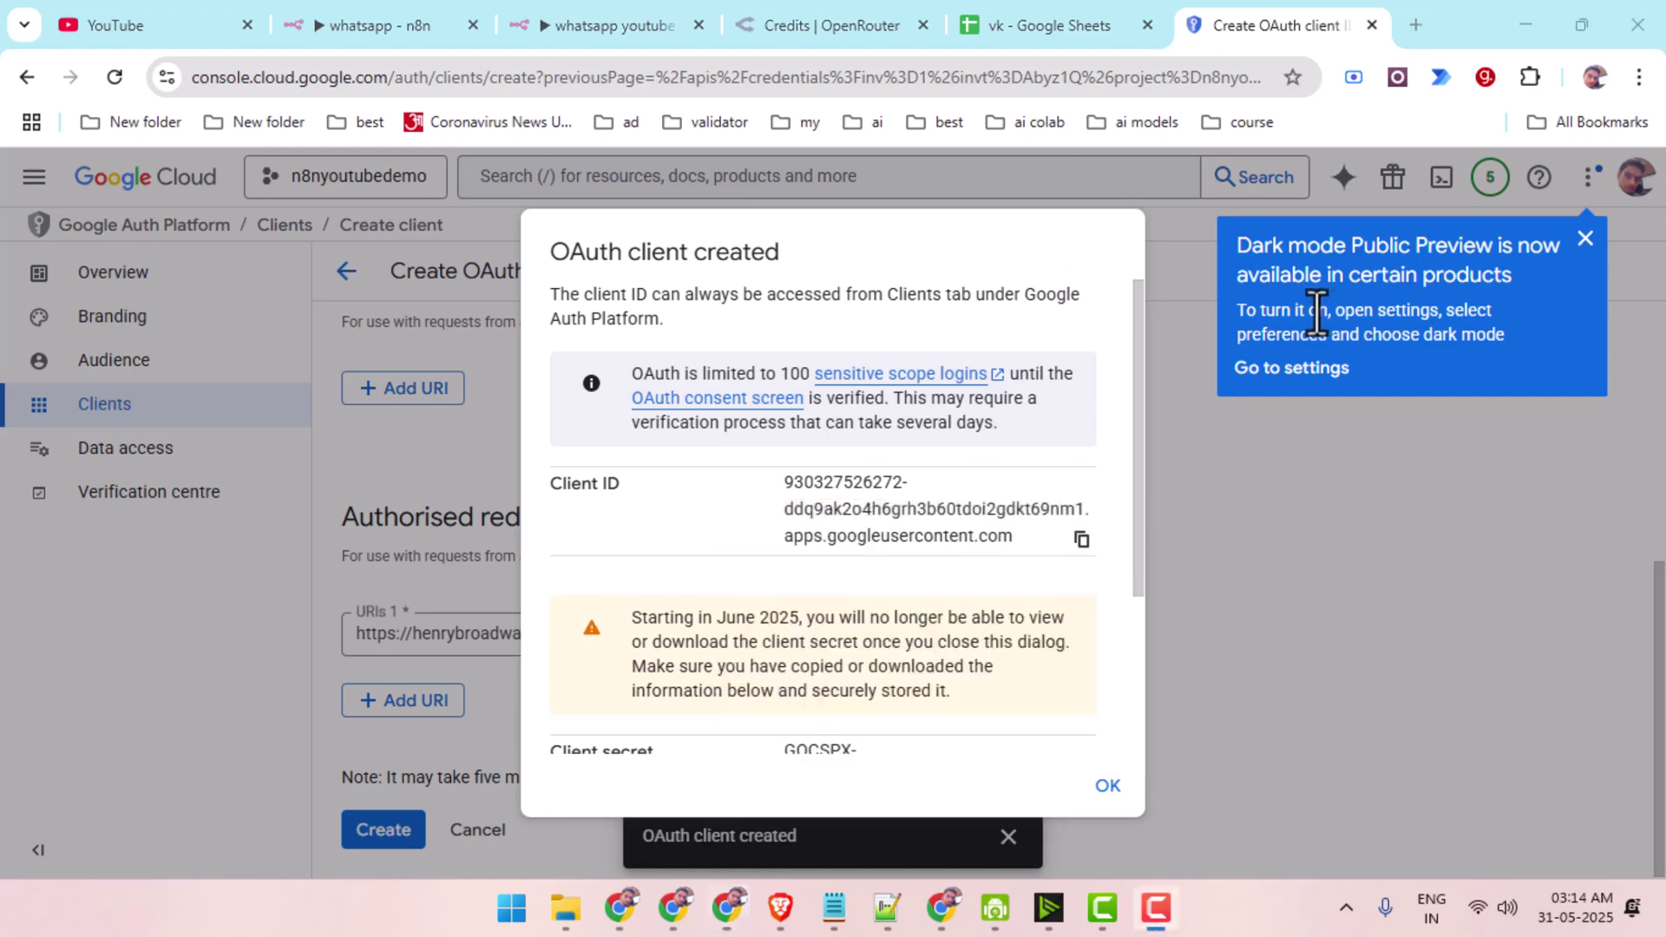
click(386, 19)
click(597, 22)
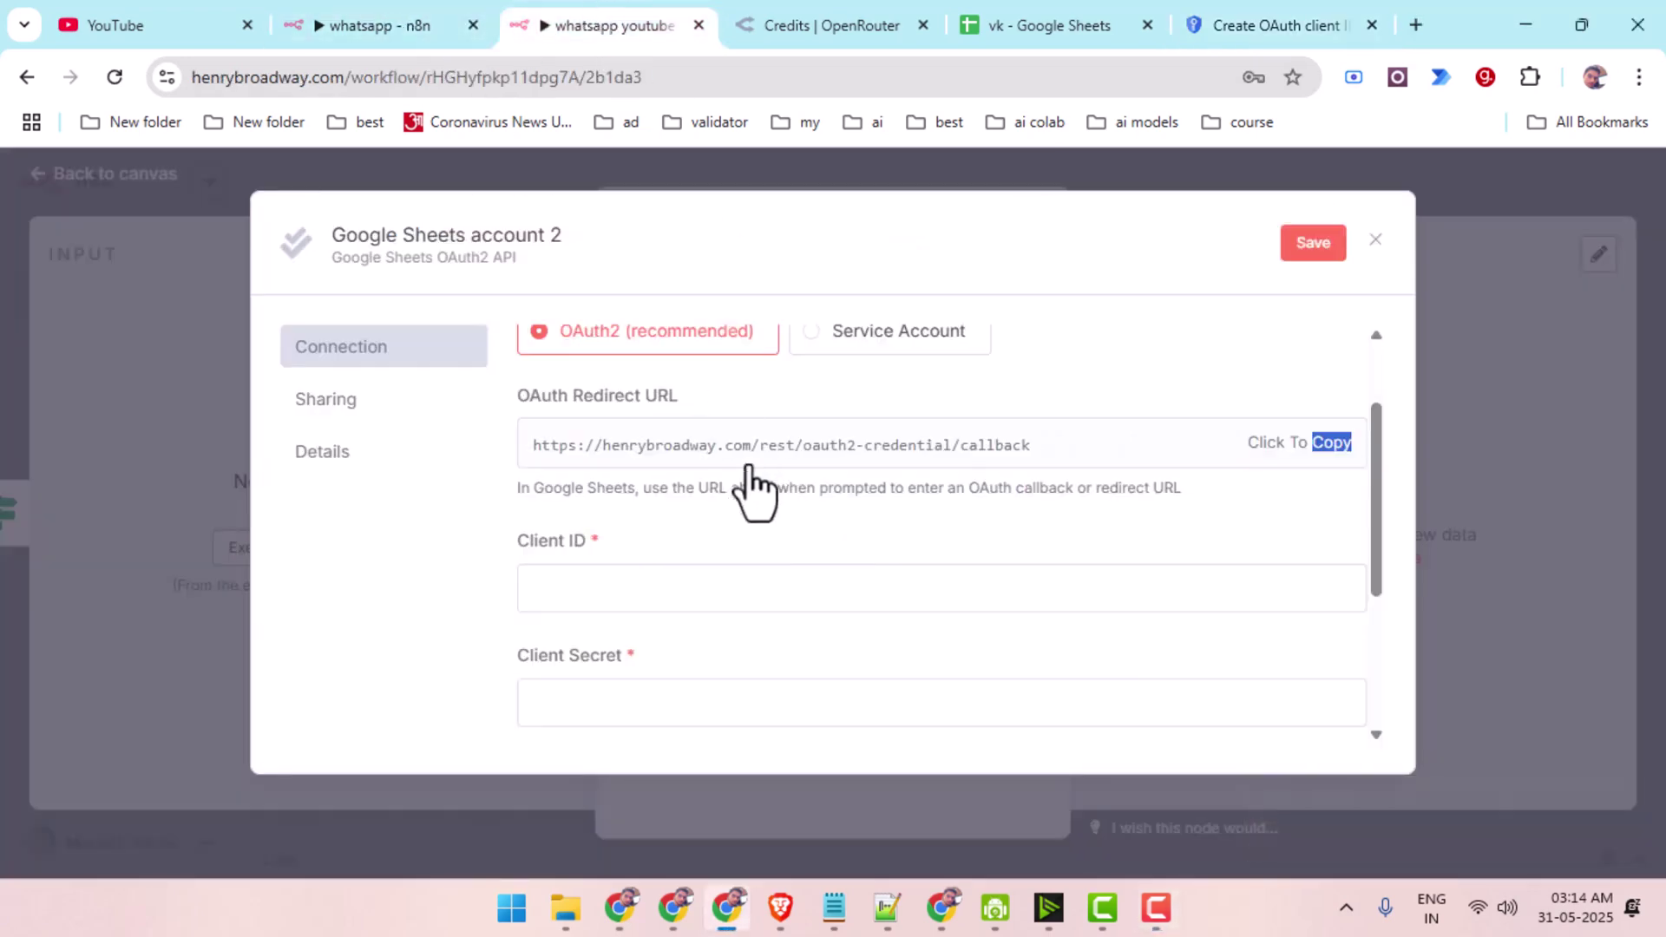
click(721, 587)
key(ctrl+v)
Return to Google Cloud and review the created OAuth client's details, including its client secret and the notice about storing it.
click(1267, 25)
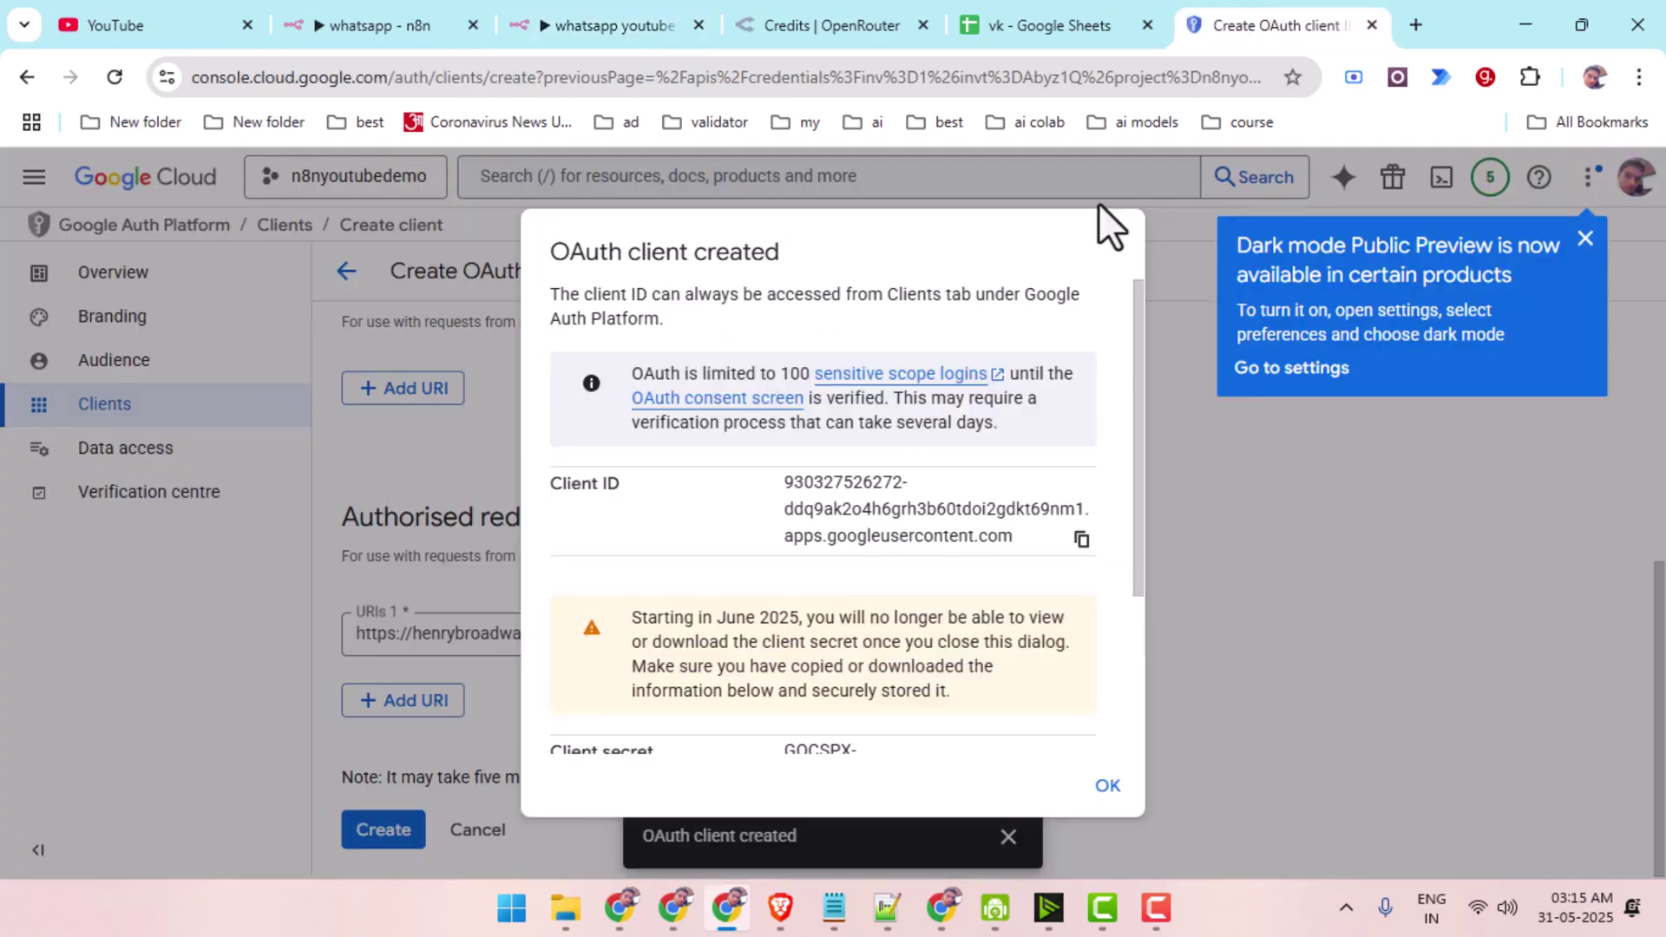
scroll(948, 650, down, 3)
scroll(1032, 658, up, 3)
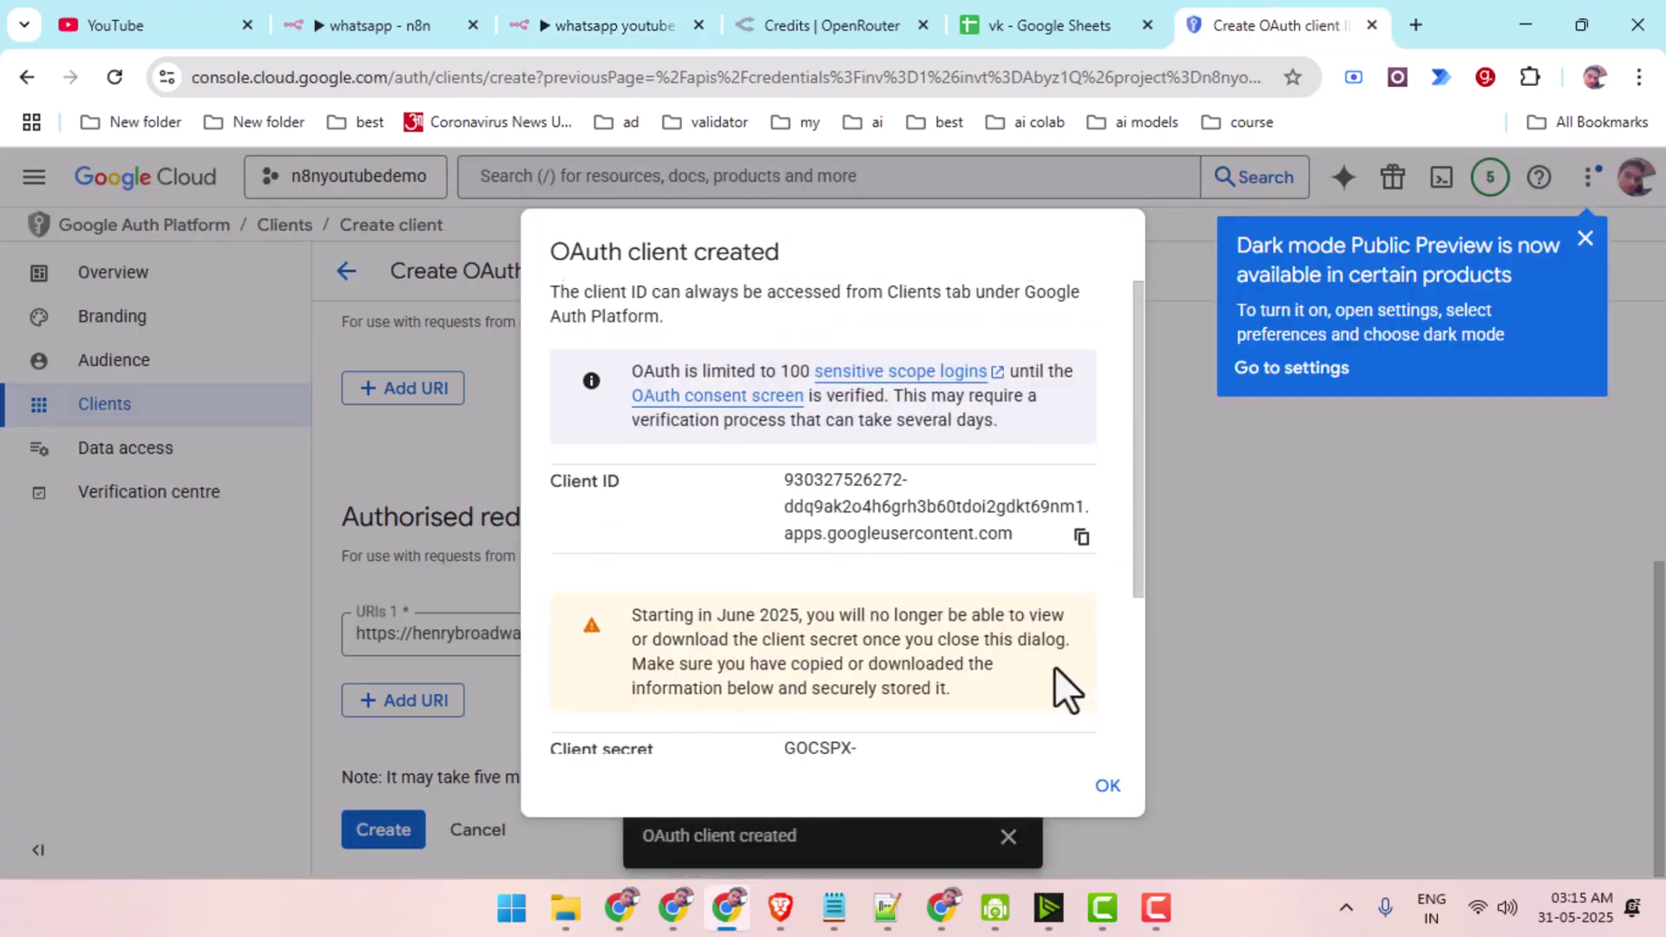
scroll(1067, 664, down, 2)
scroll(1081, 694, up, 2)
scroll(1079, 700, down, 2)
scroll(1081, 690, up, 2)
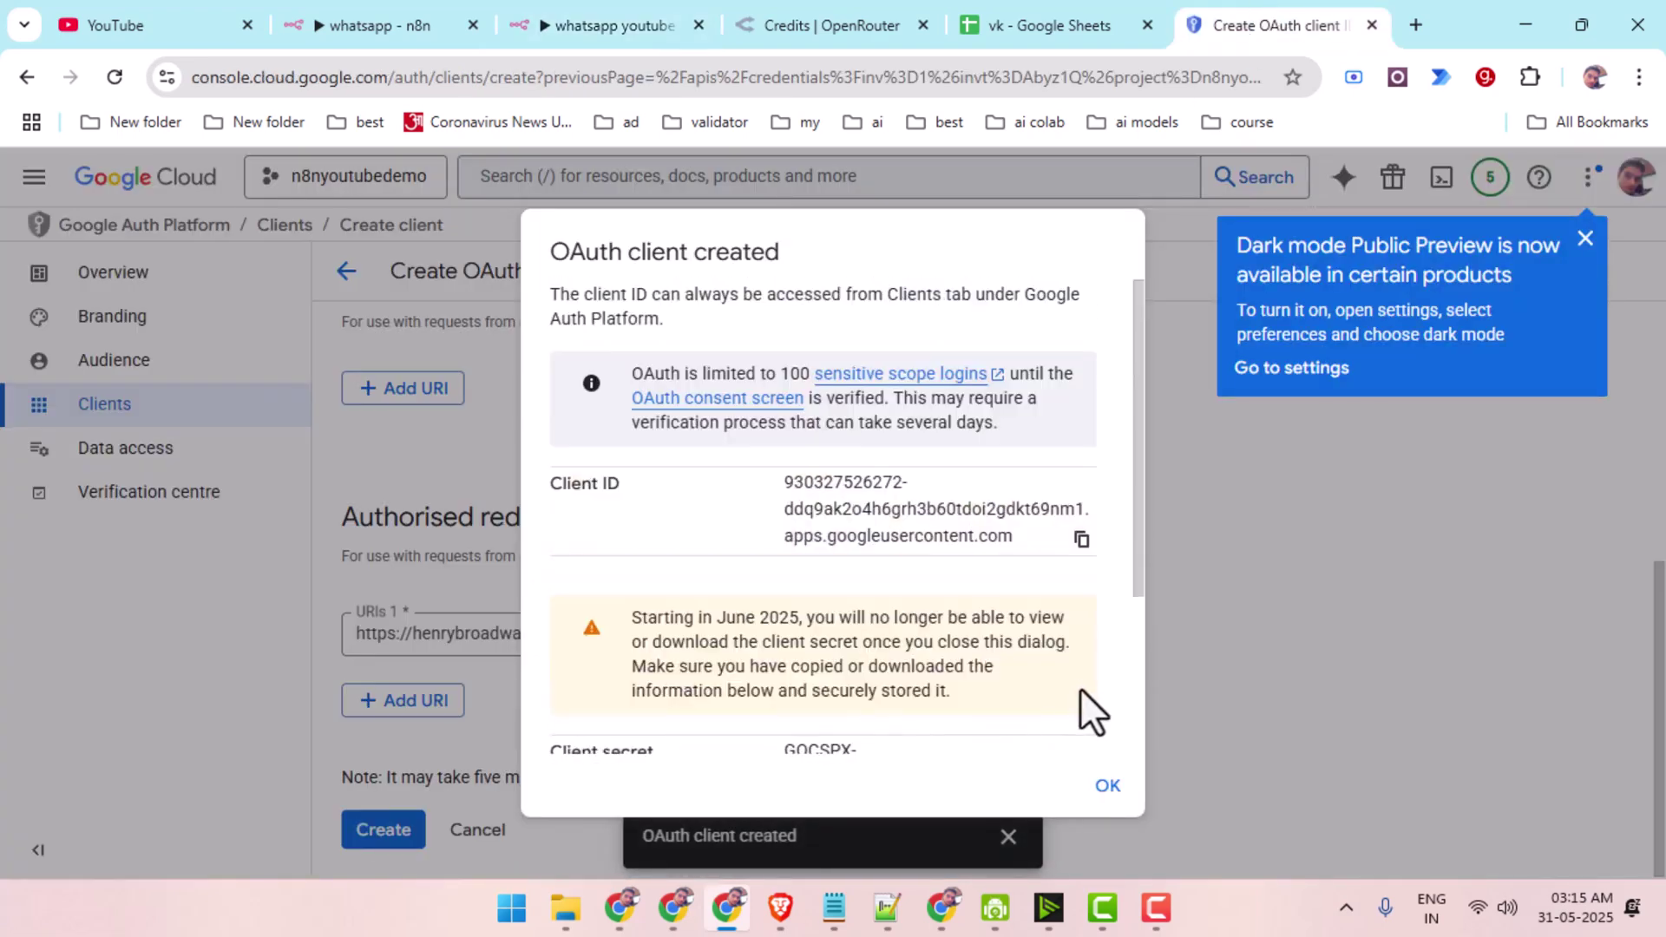
scroll(1079, 687, down, 2)
scroll(1076, 694, up, 2)
scroll(1085, 699, down, 2)
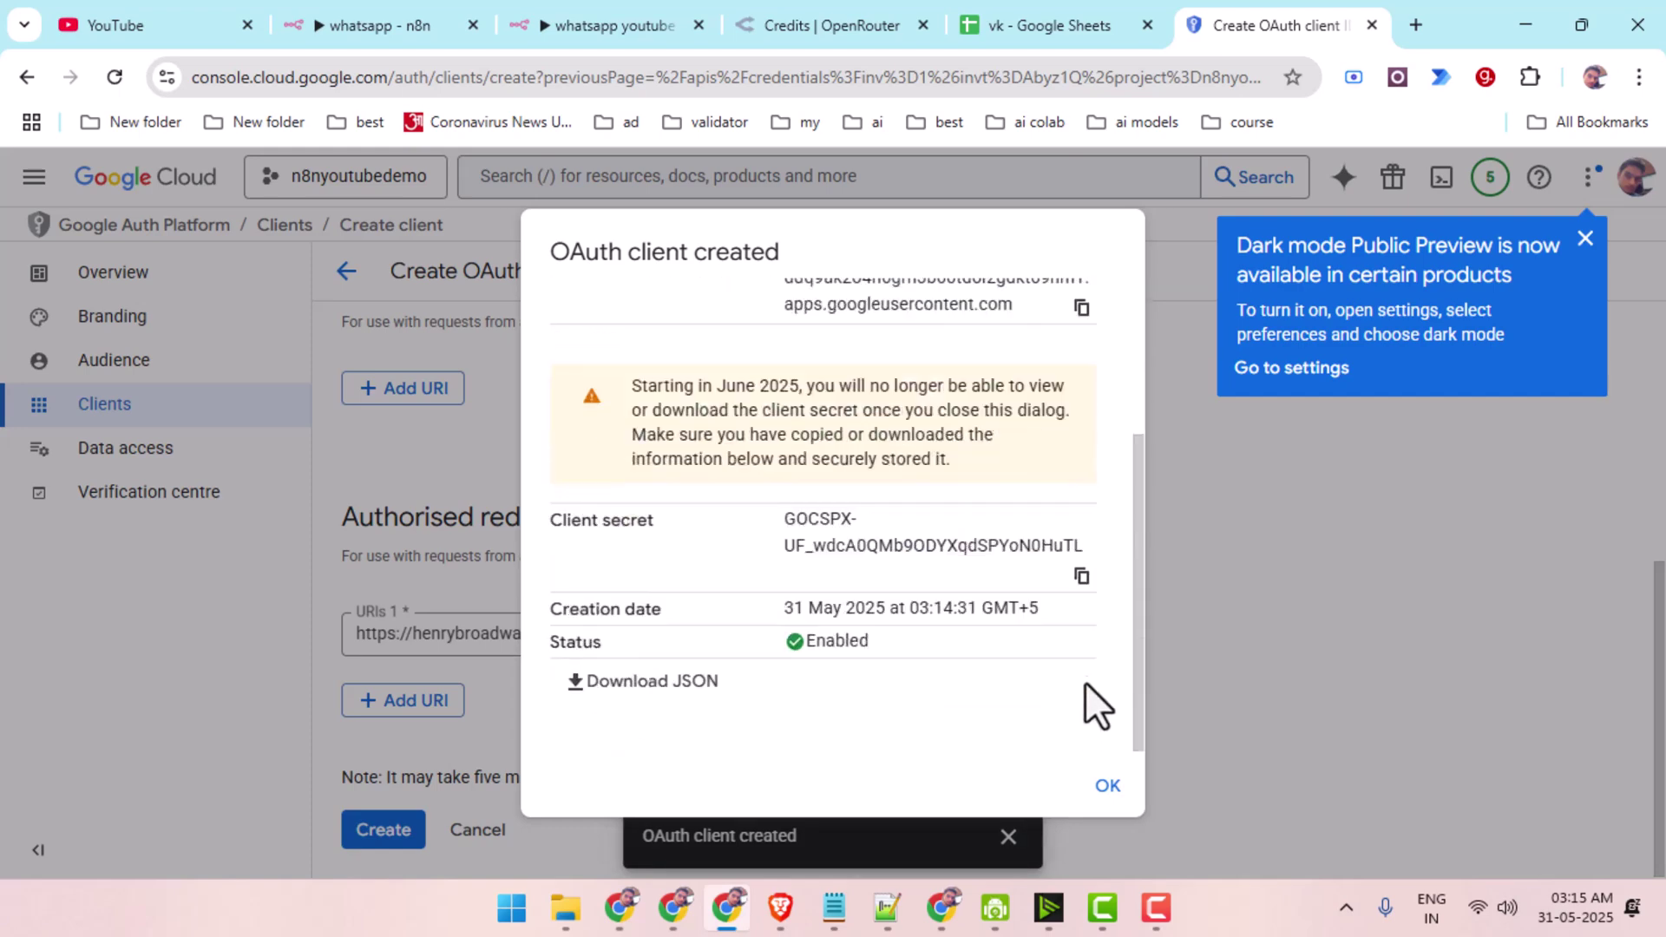
scroll(1083, 634, up, 2)
scroll(954, 651, down, 2)
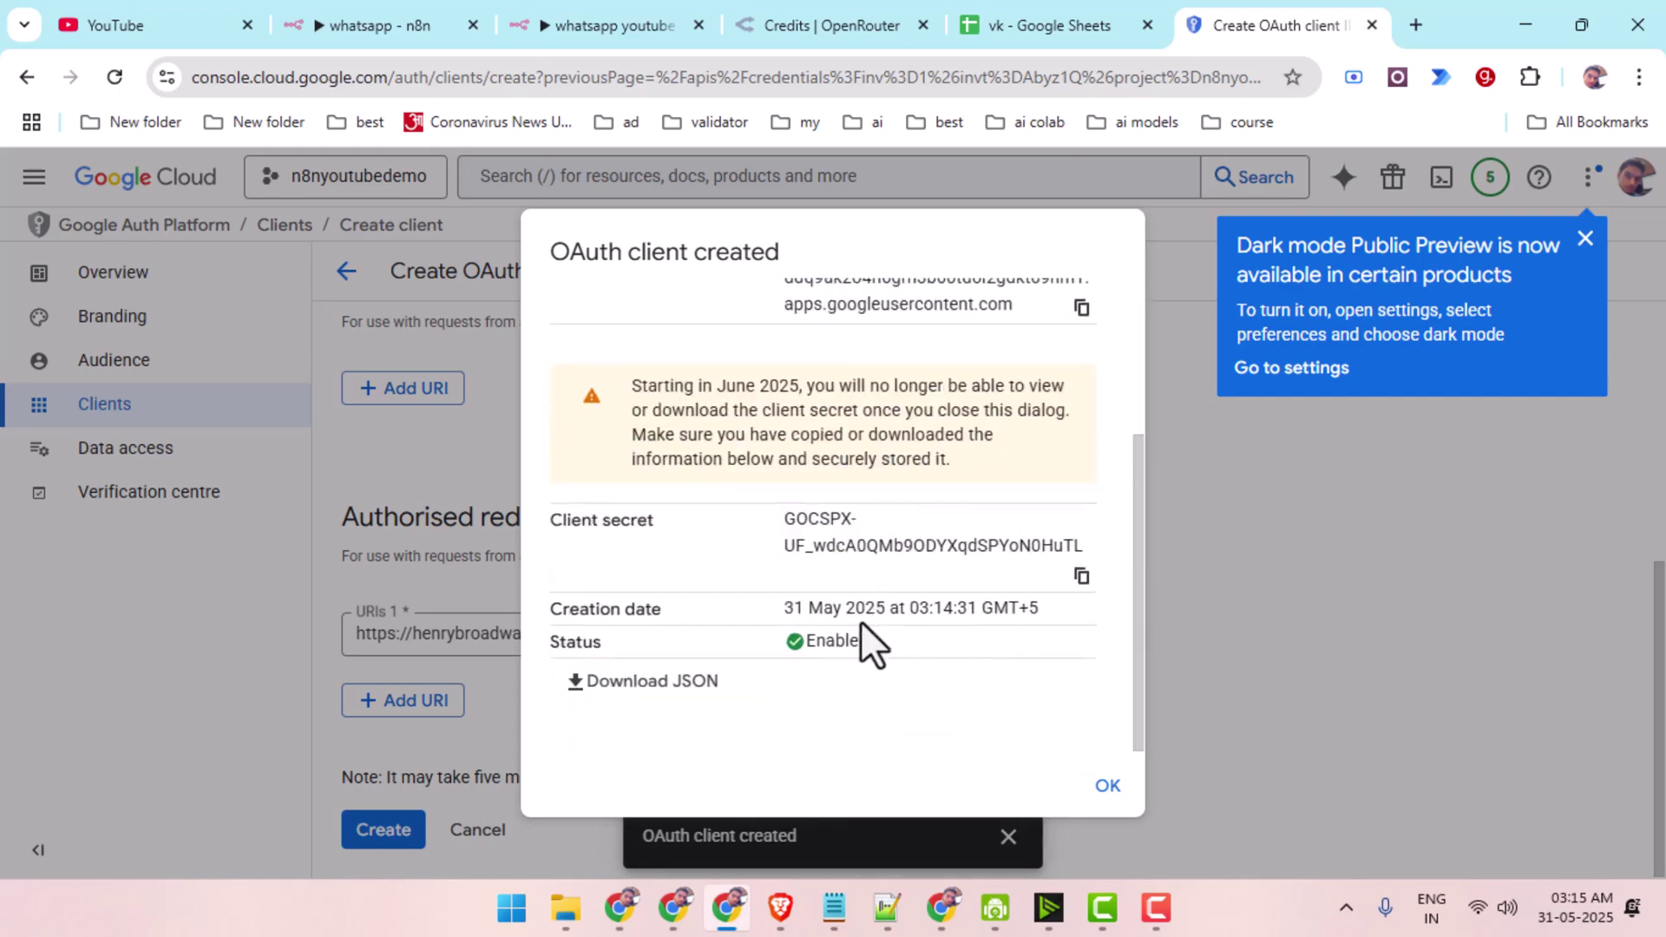
triple_click(844, 552)
scroll(1079, 581, up, 2)
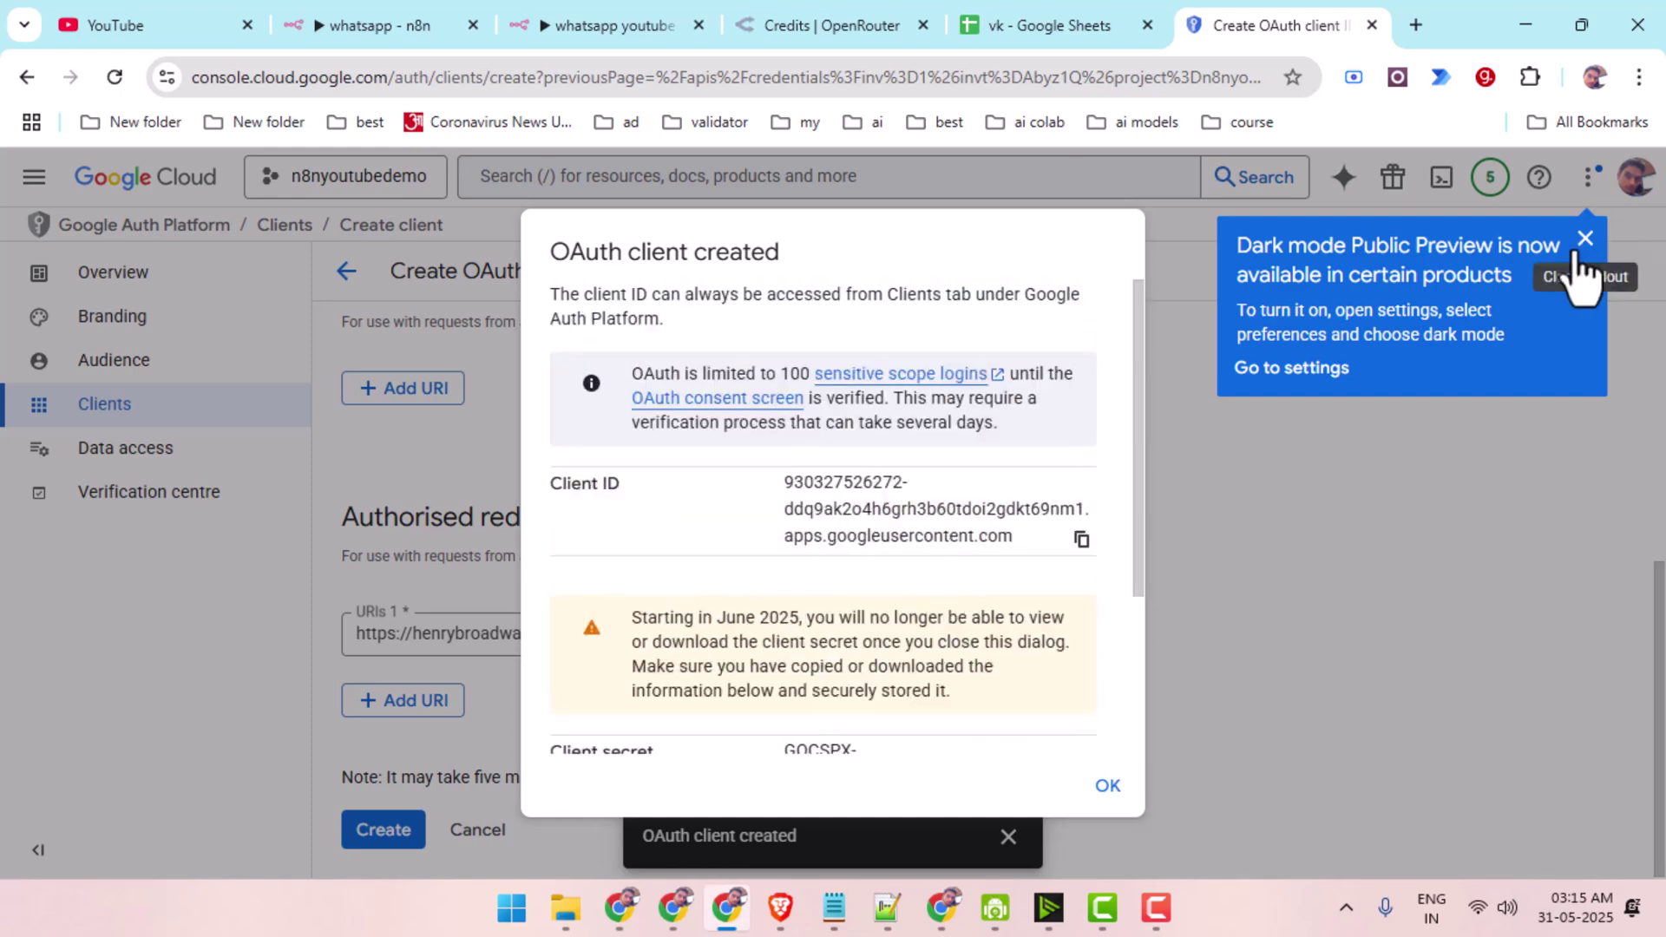
scroll(1095, 641, down, 3)
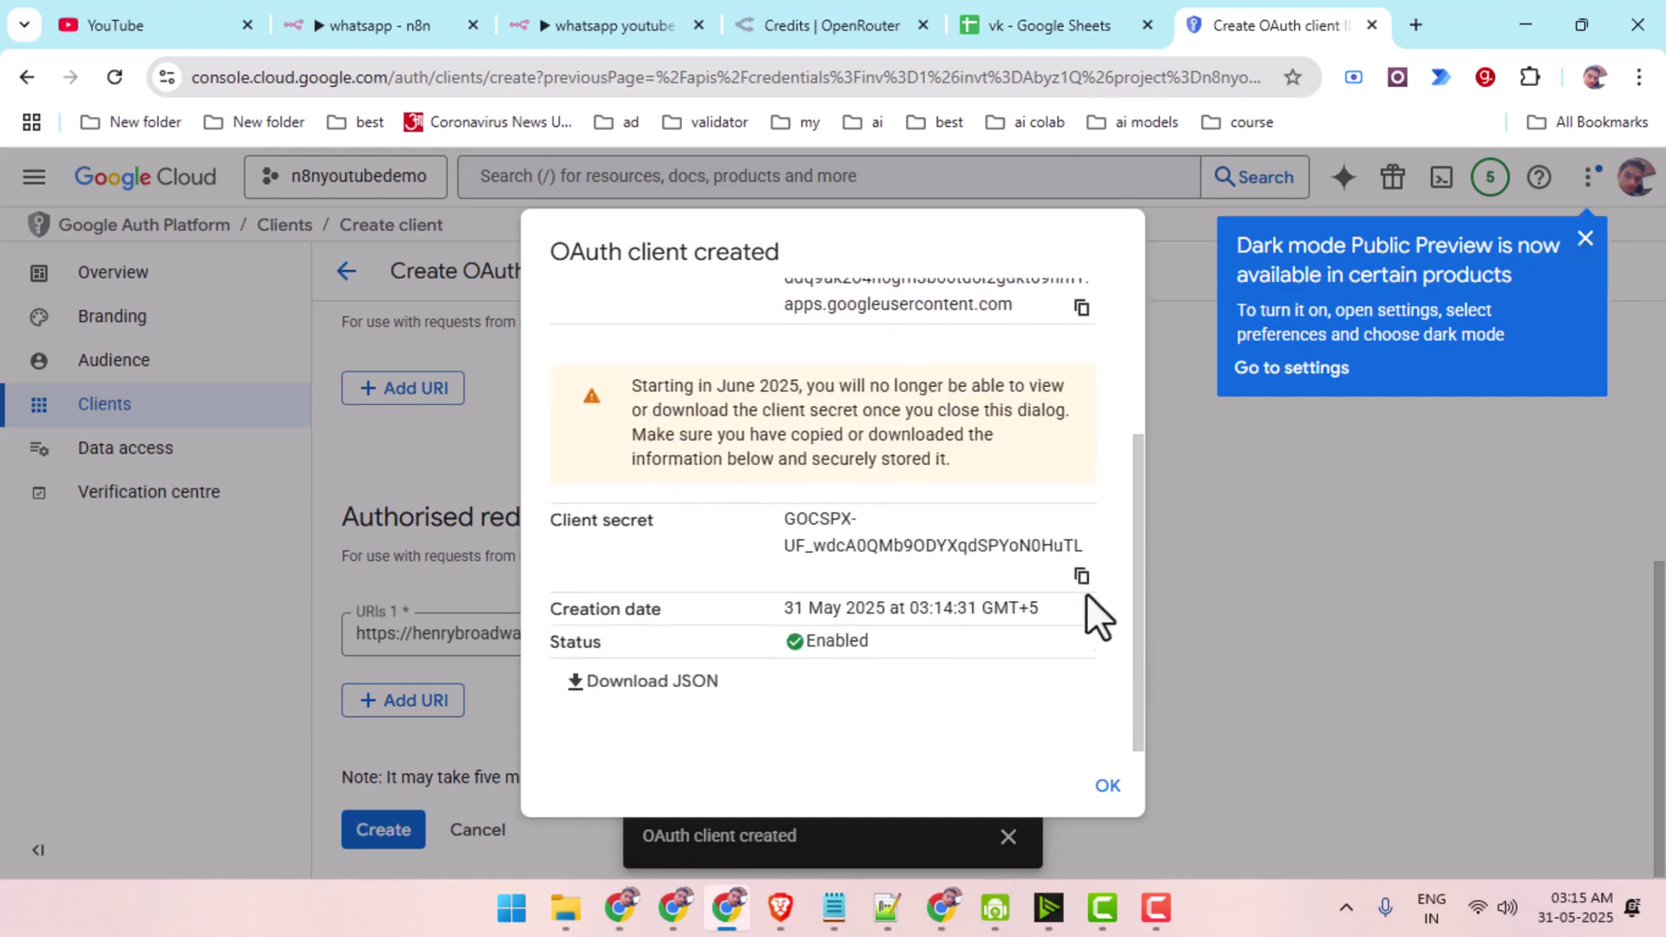
scroll(1097, 612, up, 3)
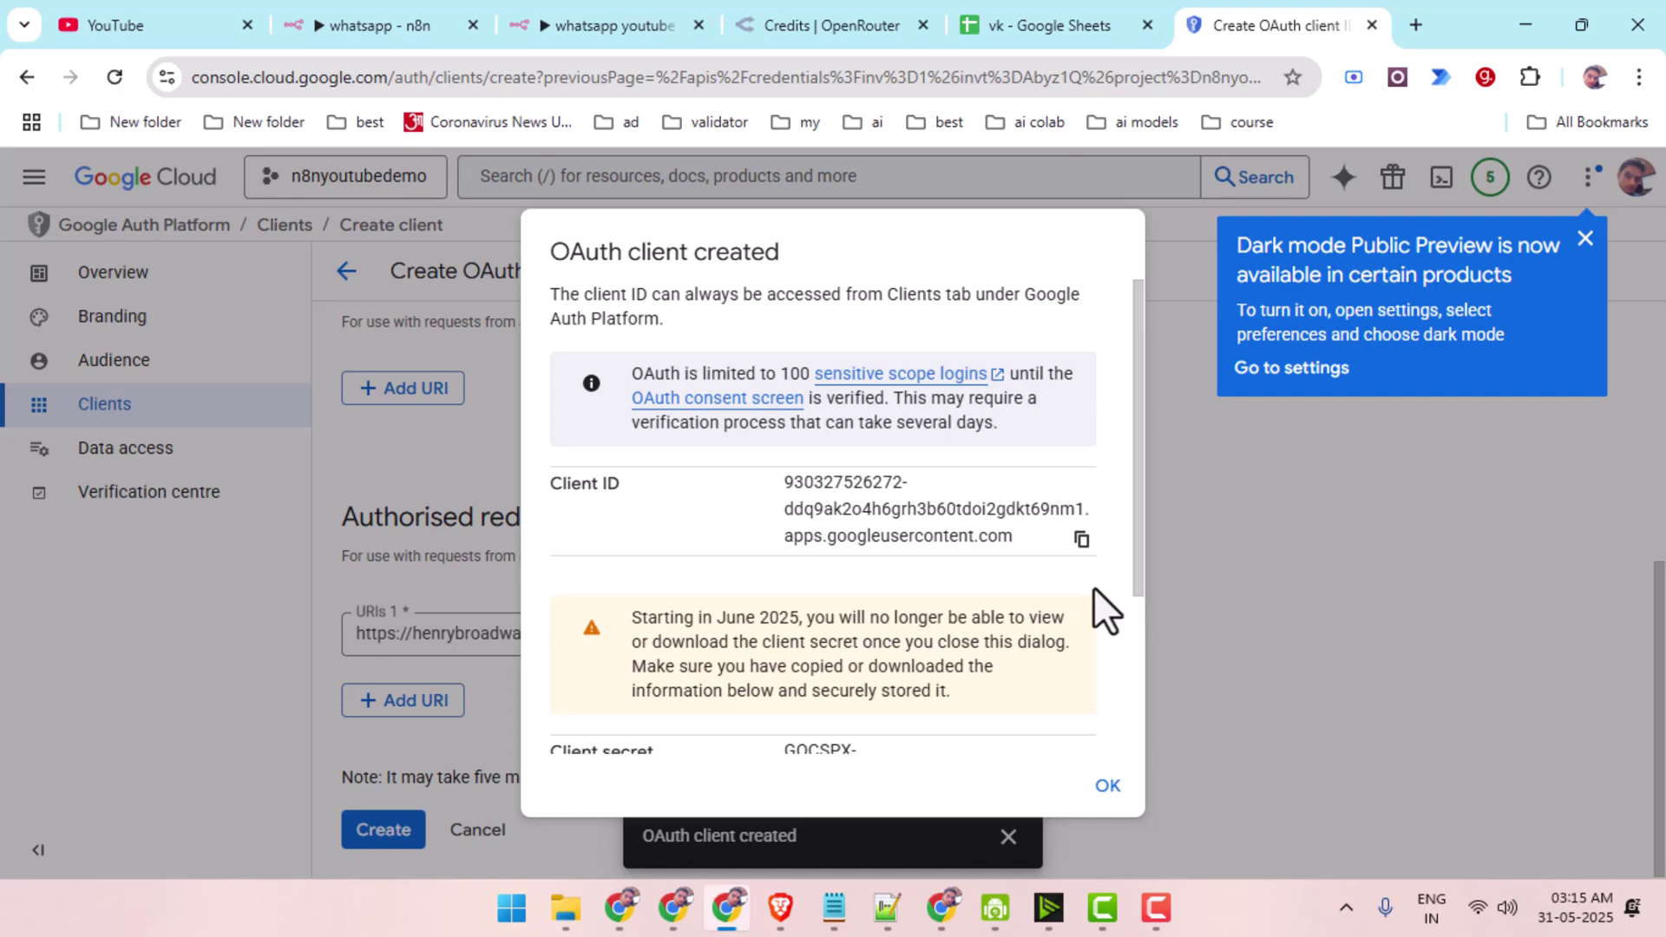
Dismiss the creation dialog, inspect Web client 1's configuration page with its redirect URI and client secret, and return to the credentials list.
click(1586, 169)
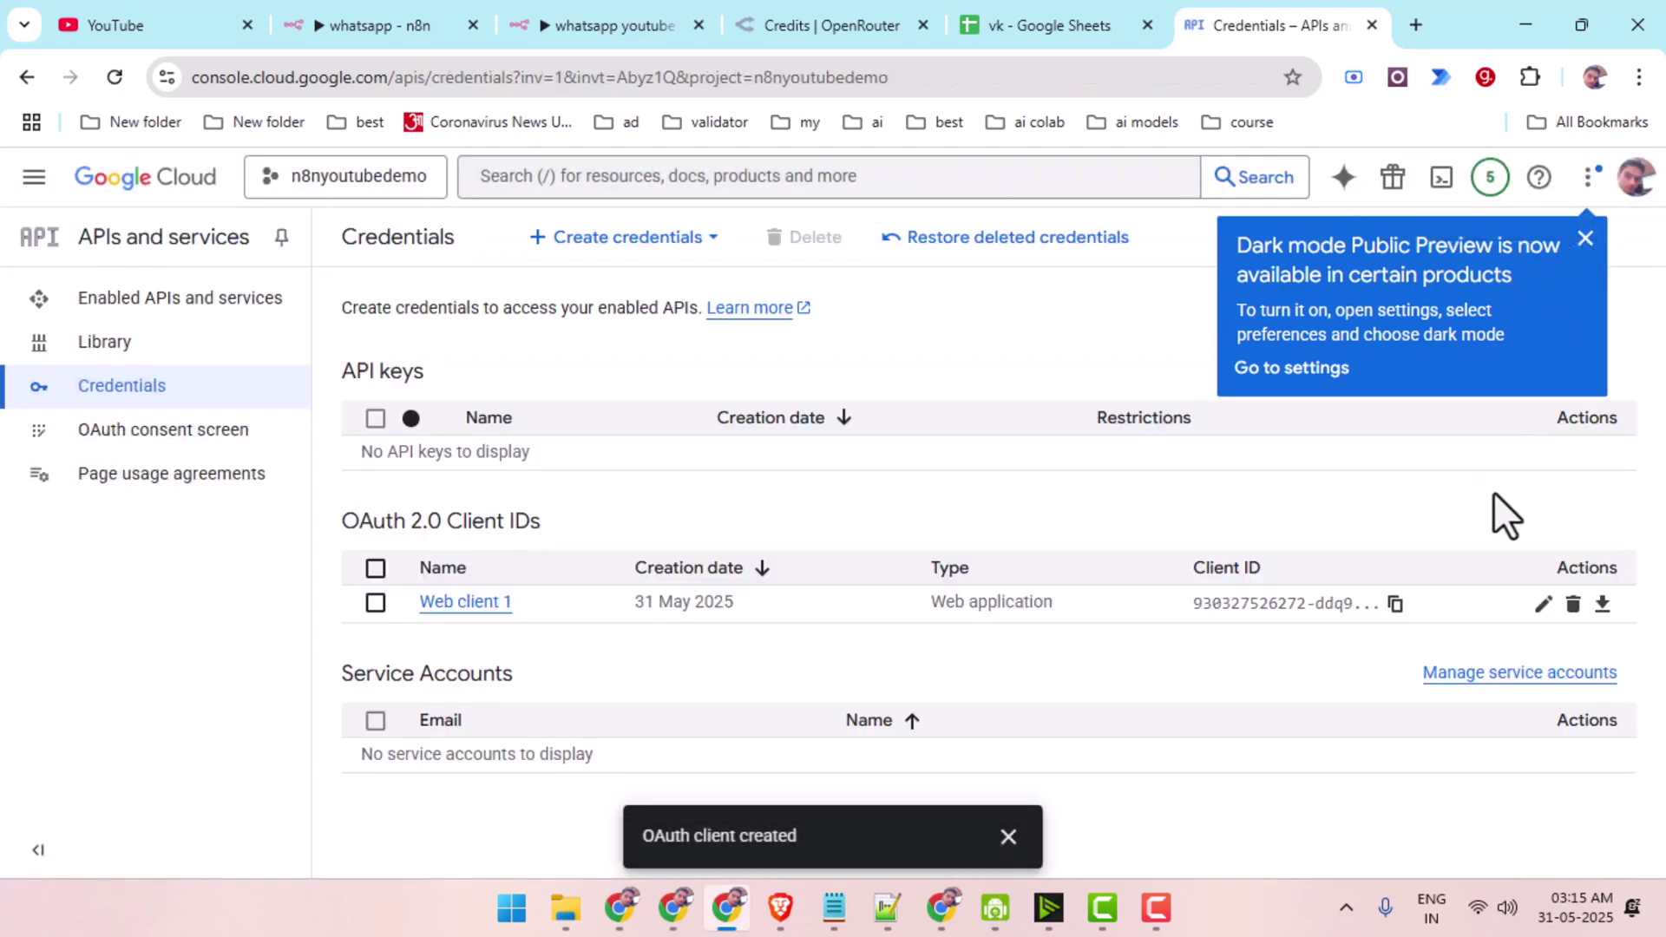
click(1592, 184)
click(1586, 178)
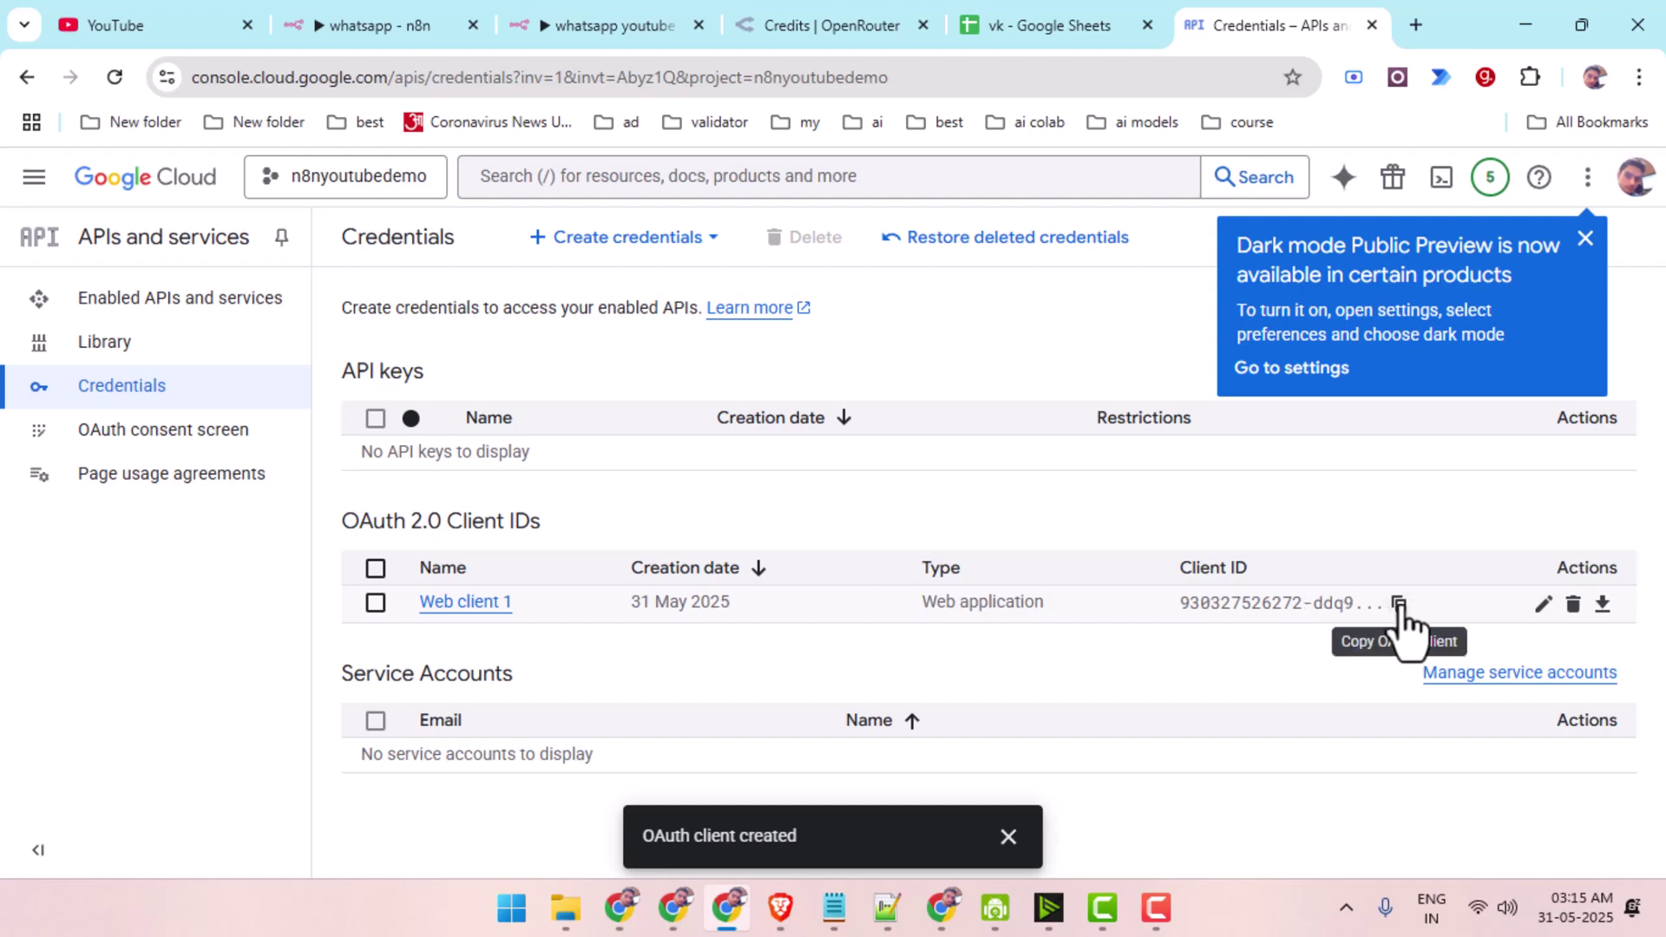
click(1544, 604)
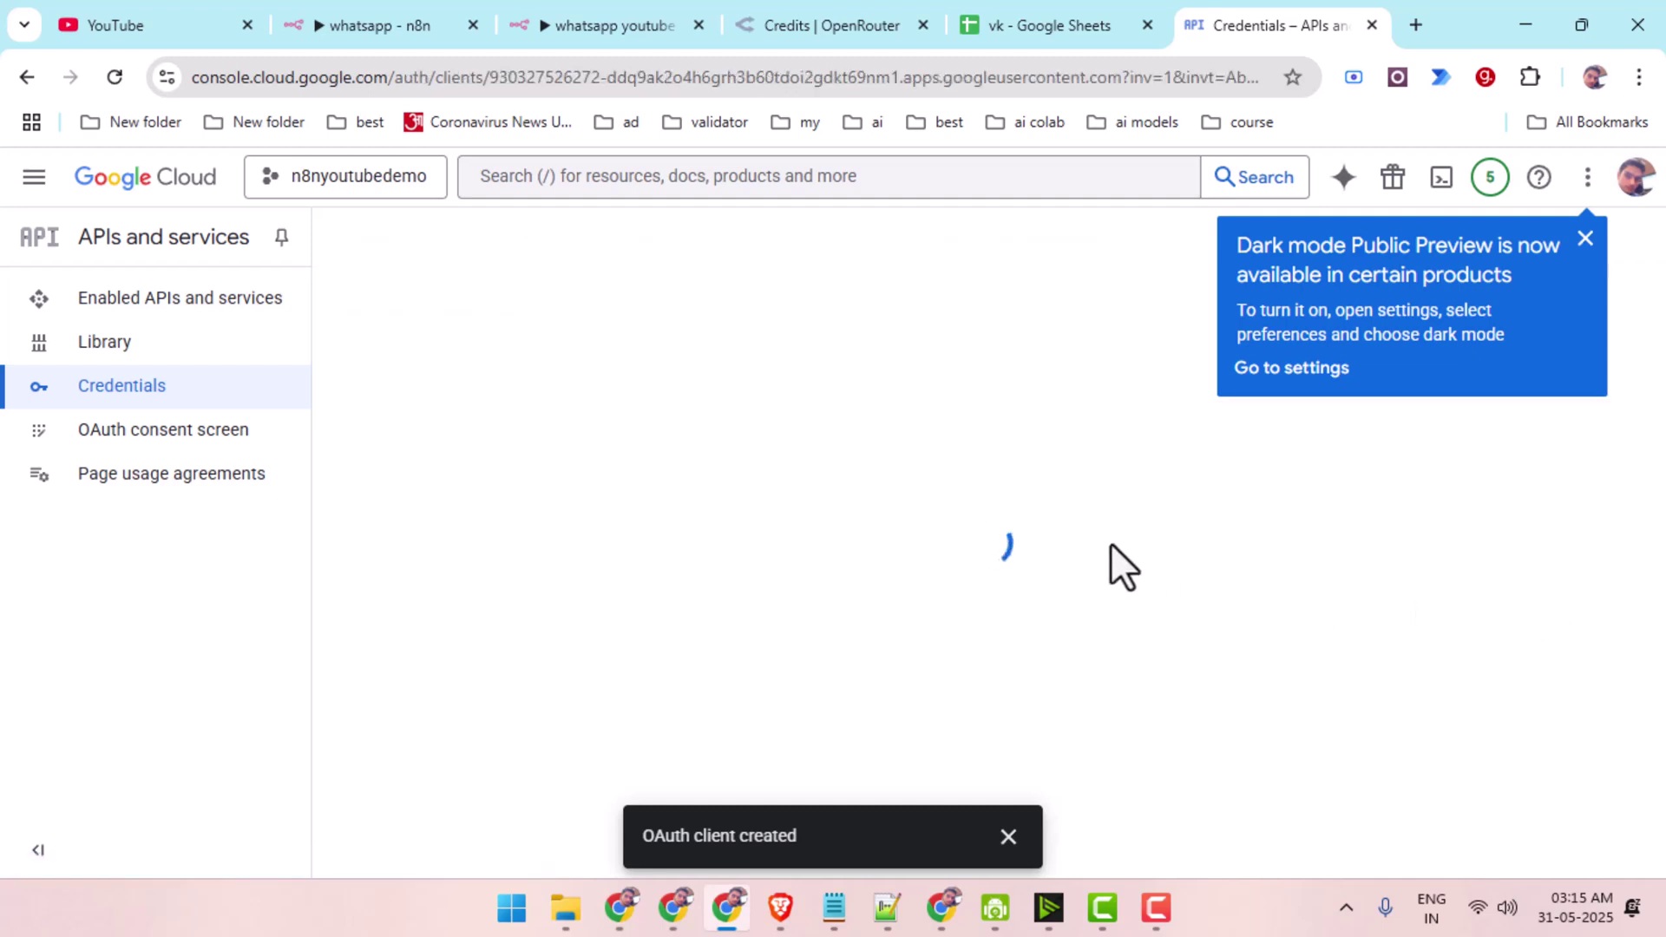
scroll(886, 524, down, 4)
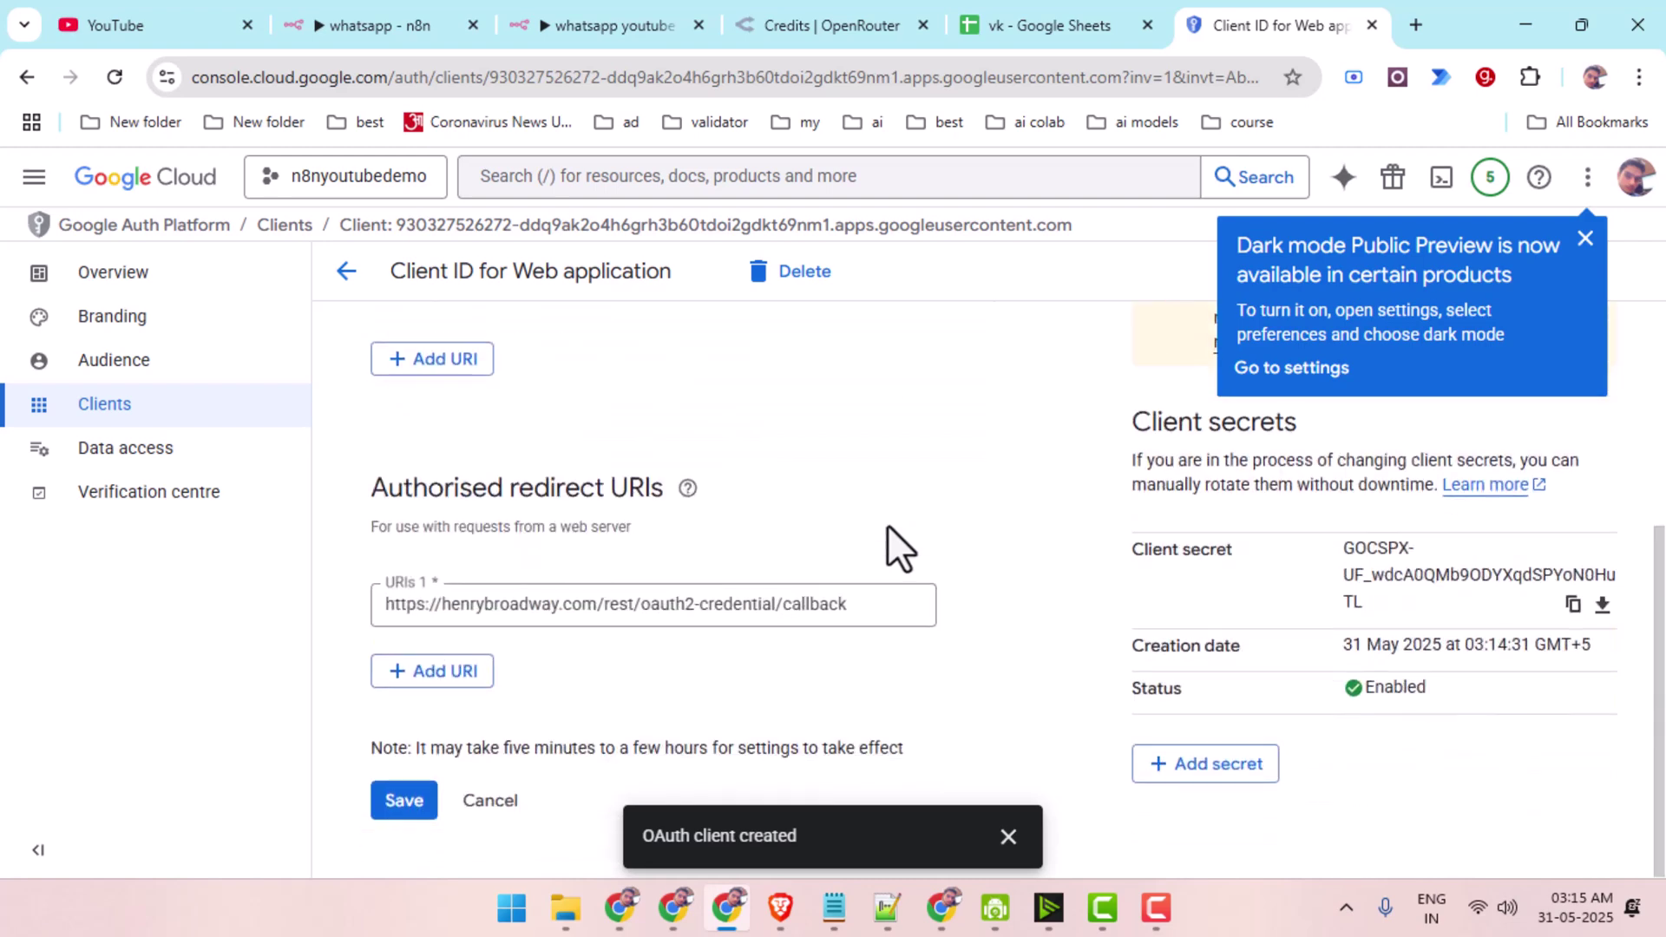
scroll(887, 524, up, 3)
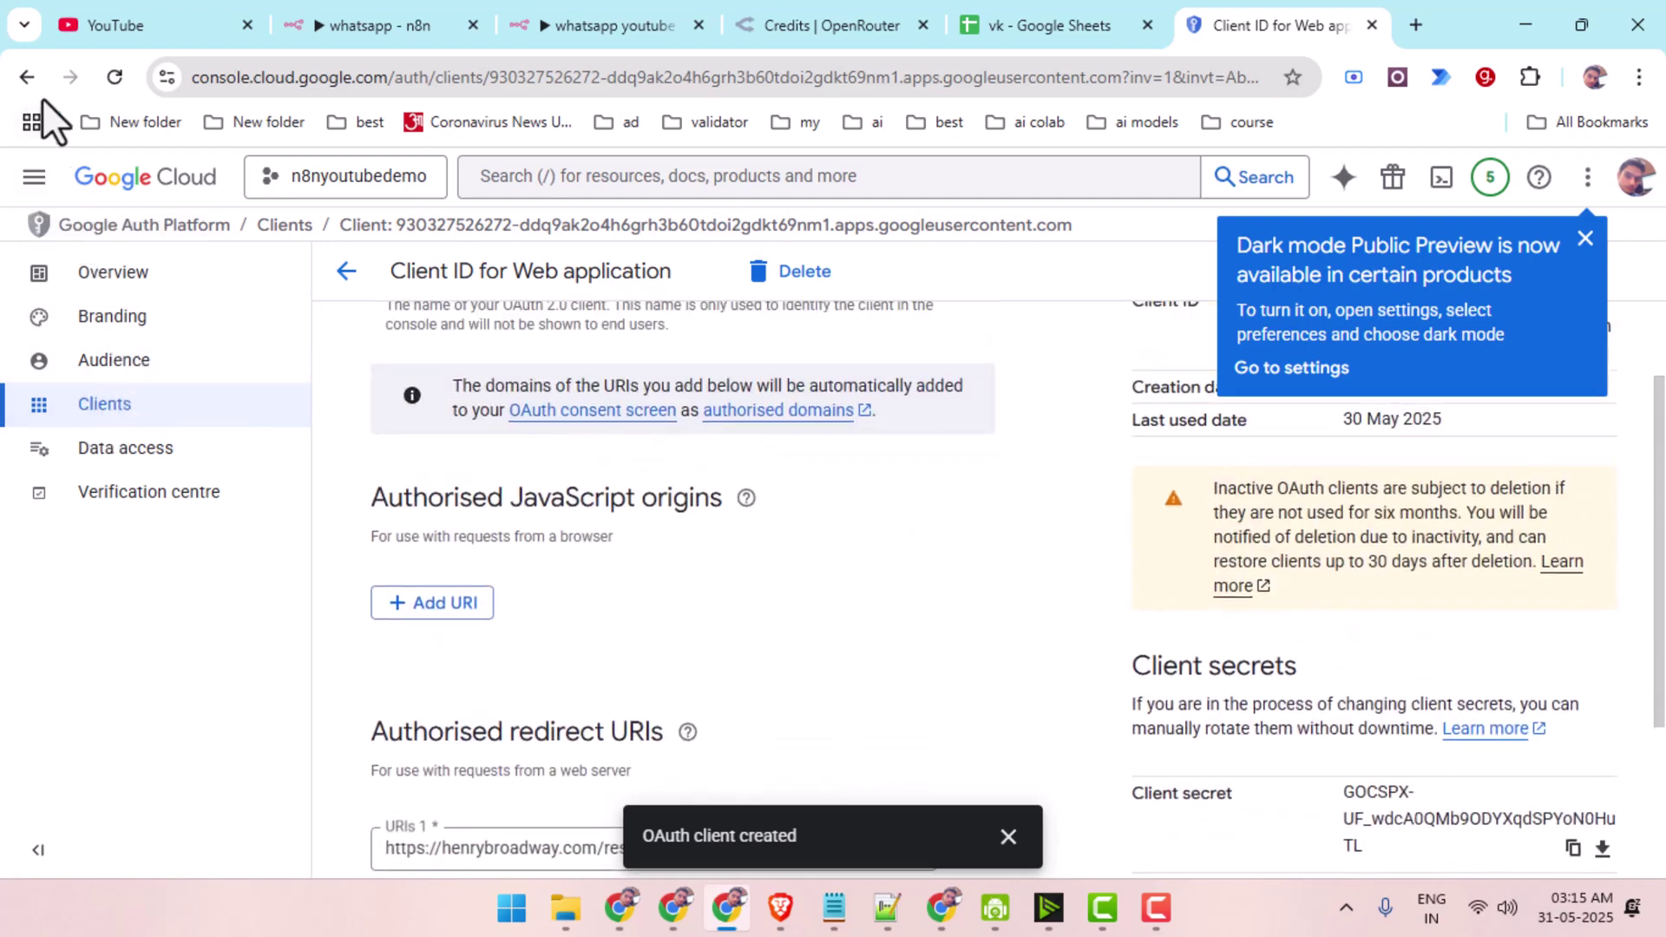
click(27, 76)
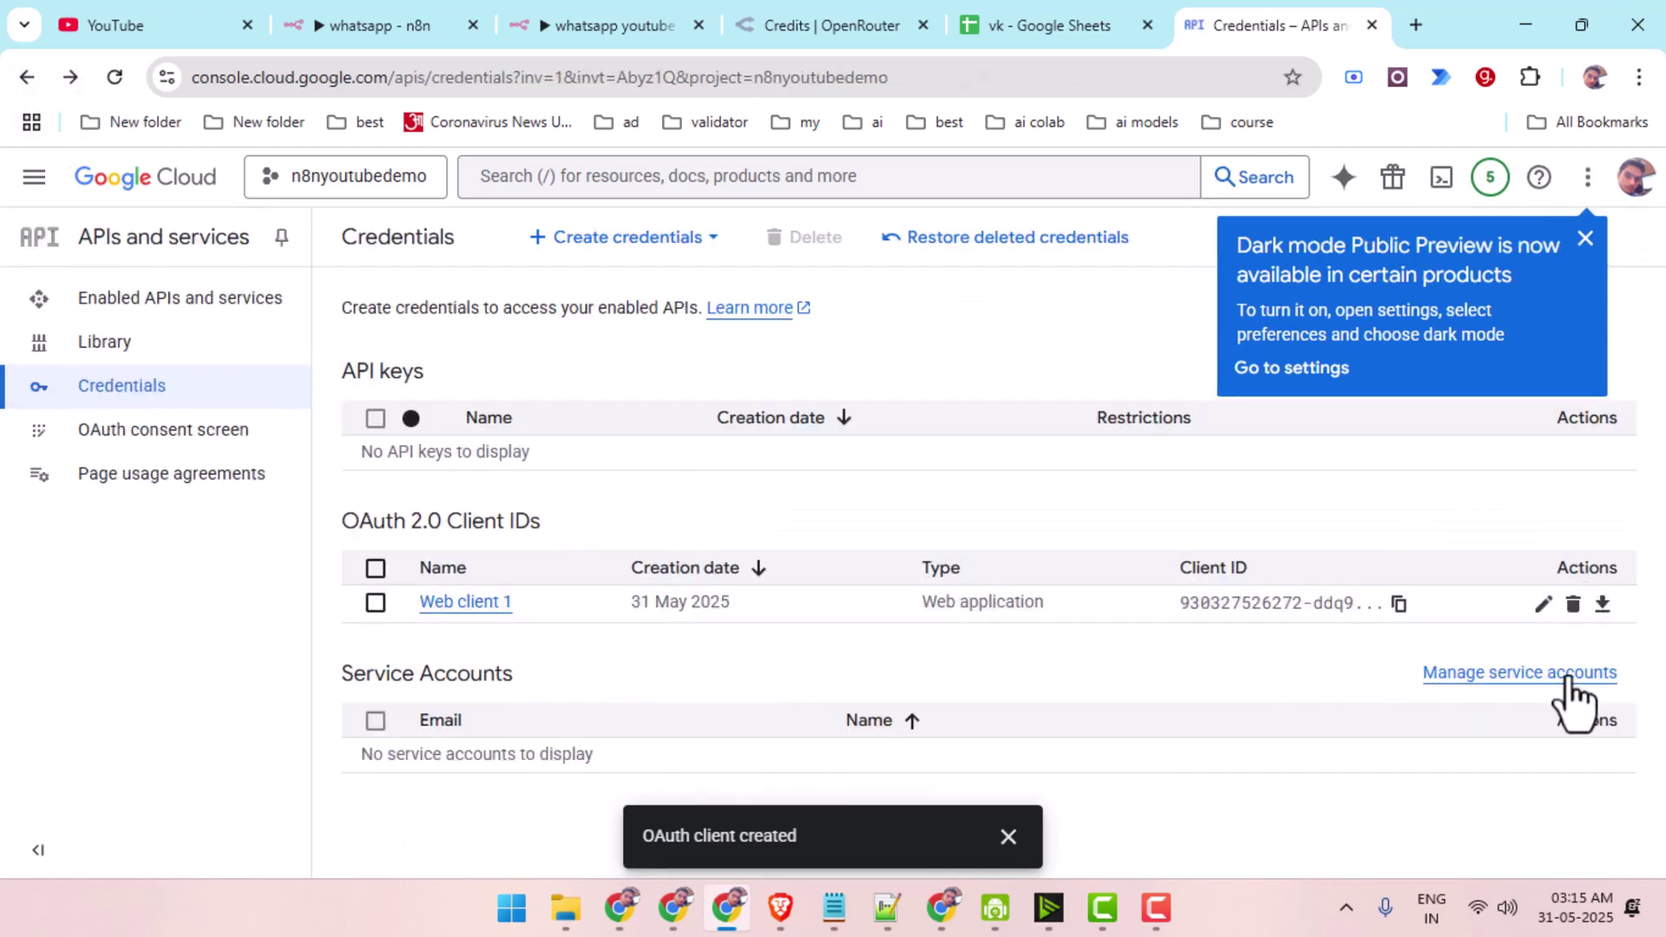
Show the OAuth client details of Web client 1 from the credentials list and copy its client secret.
click(1602, 604)
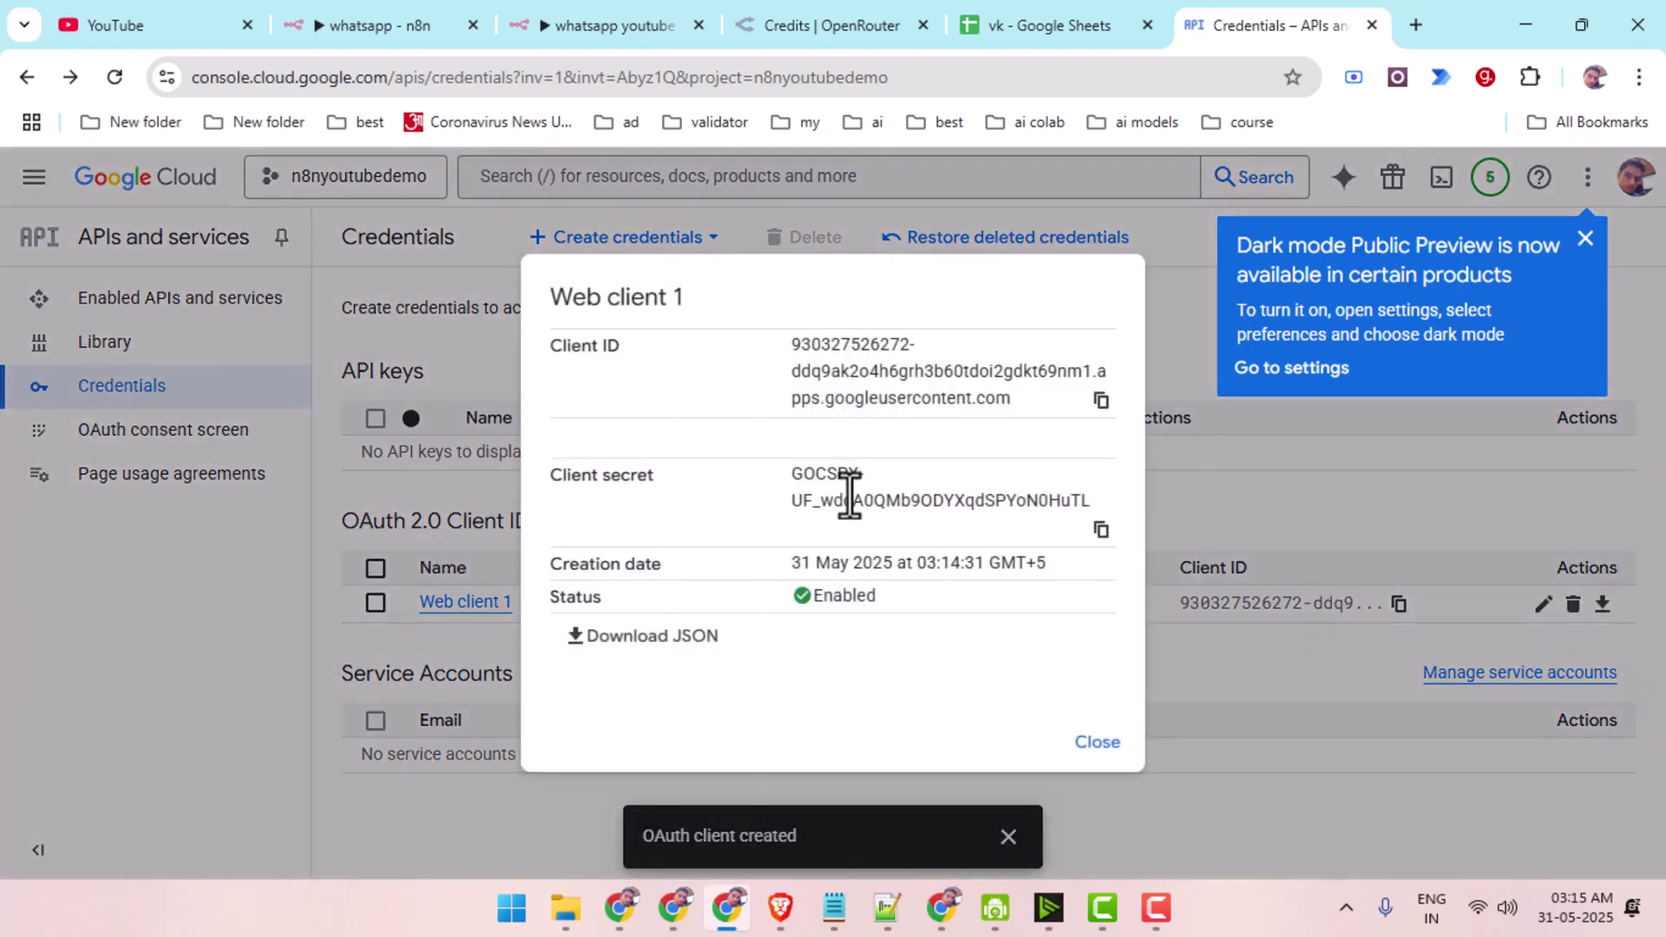
double_click(1081, 501)
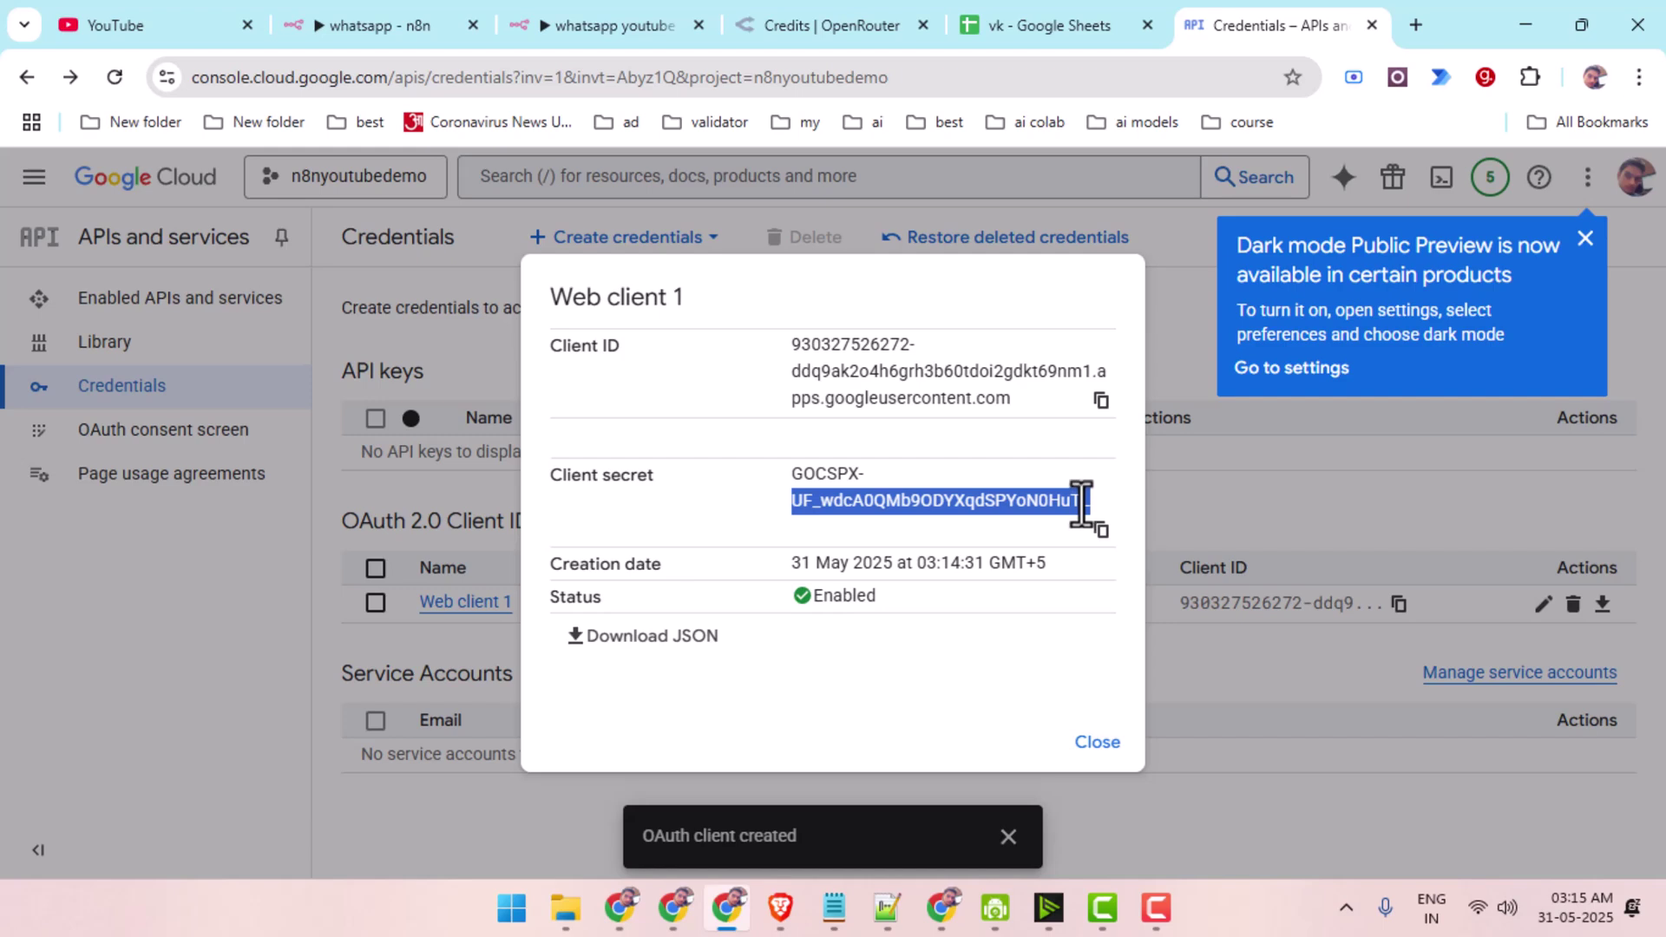
click(1100, 529)
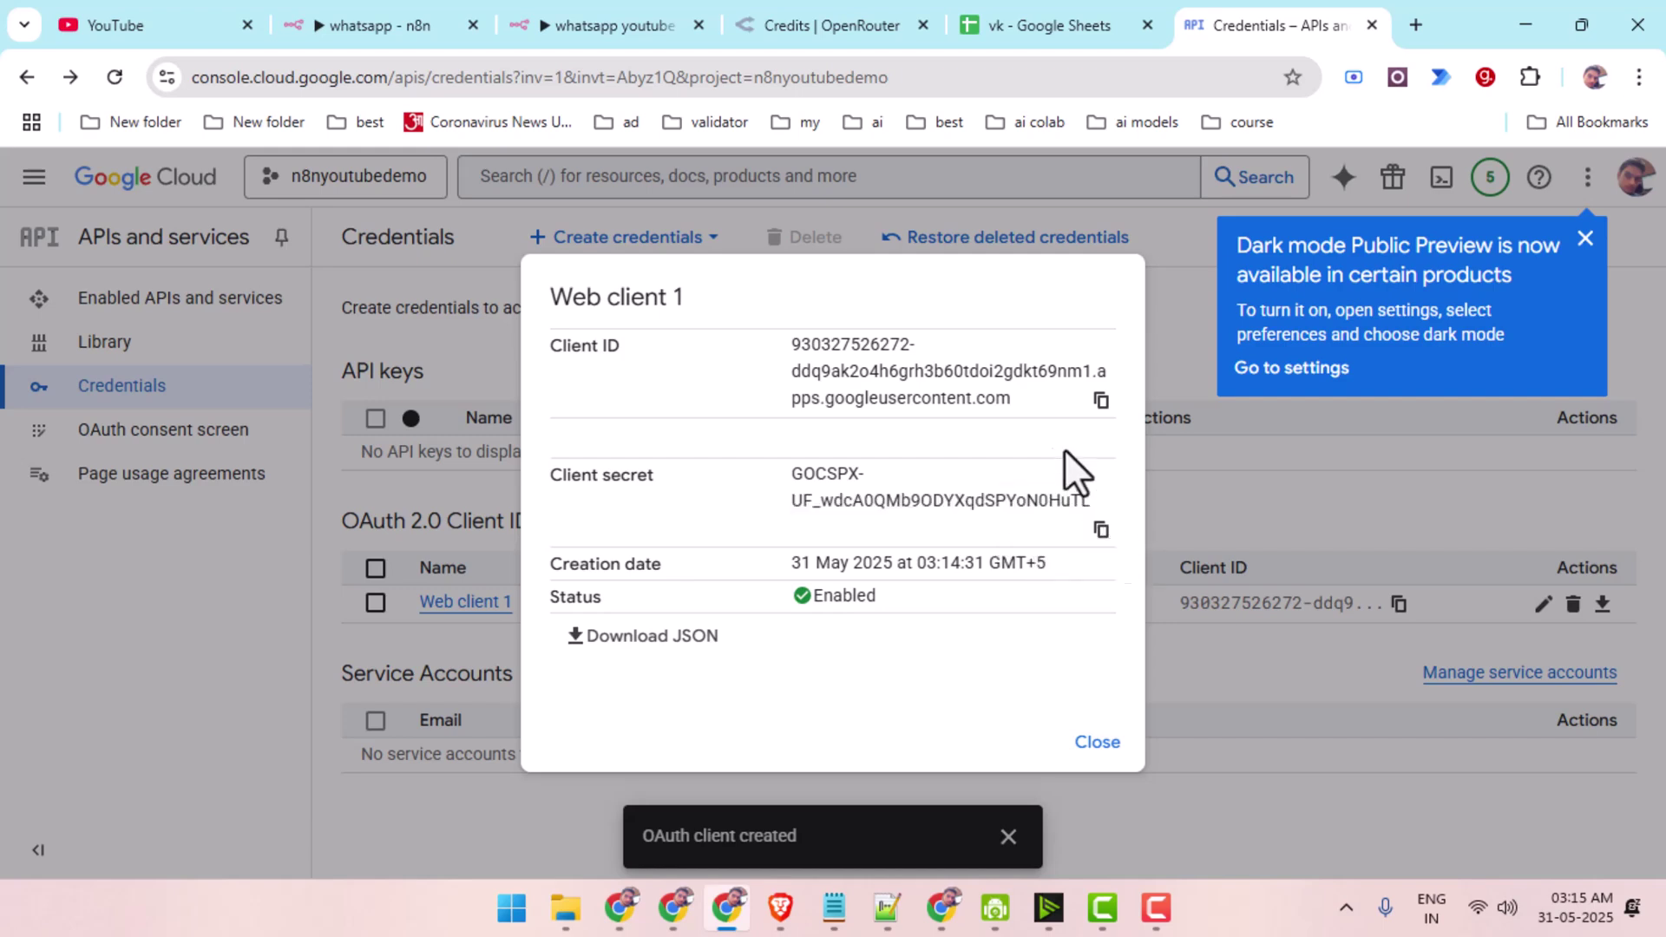
Paste the client secret into the Client Secret field of the n8n Google Sheets credential and save the credential.
click(597, 24)
scroll(774, 666, down, 2)
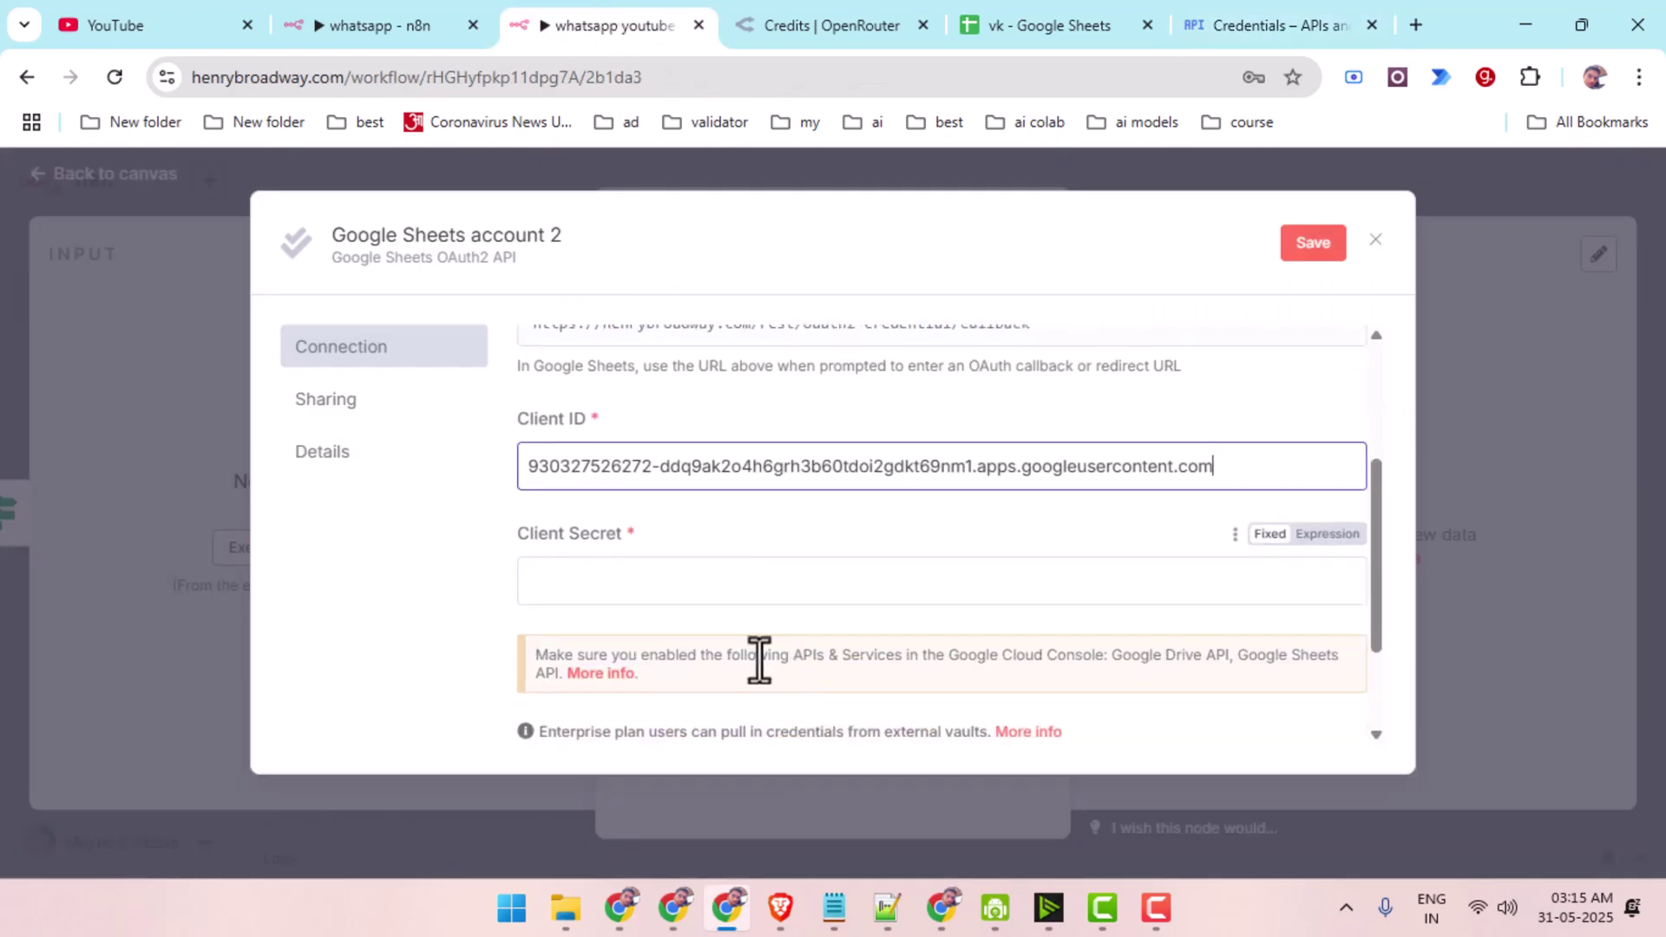
click(729, 583)
key(ctrl+v)
click(1315, 252)
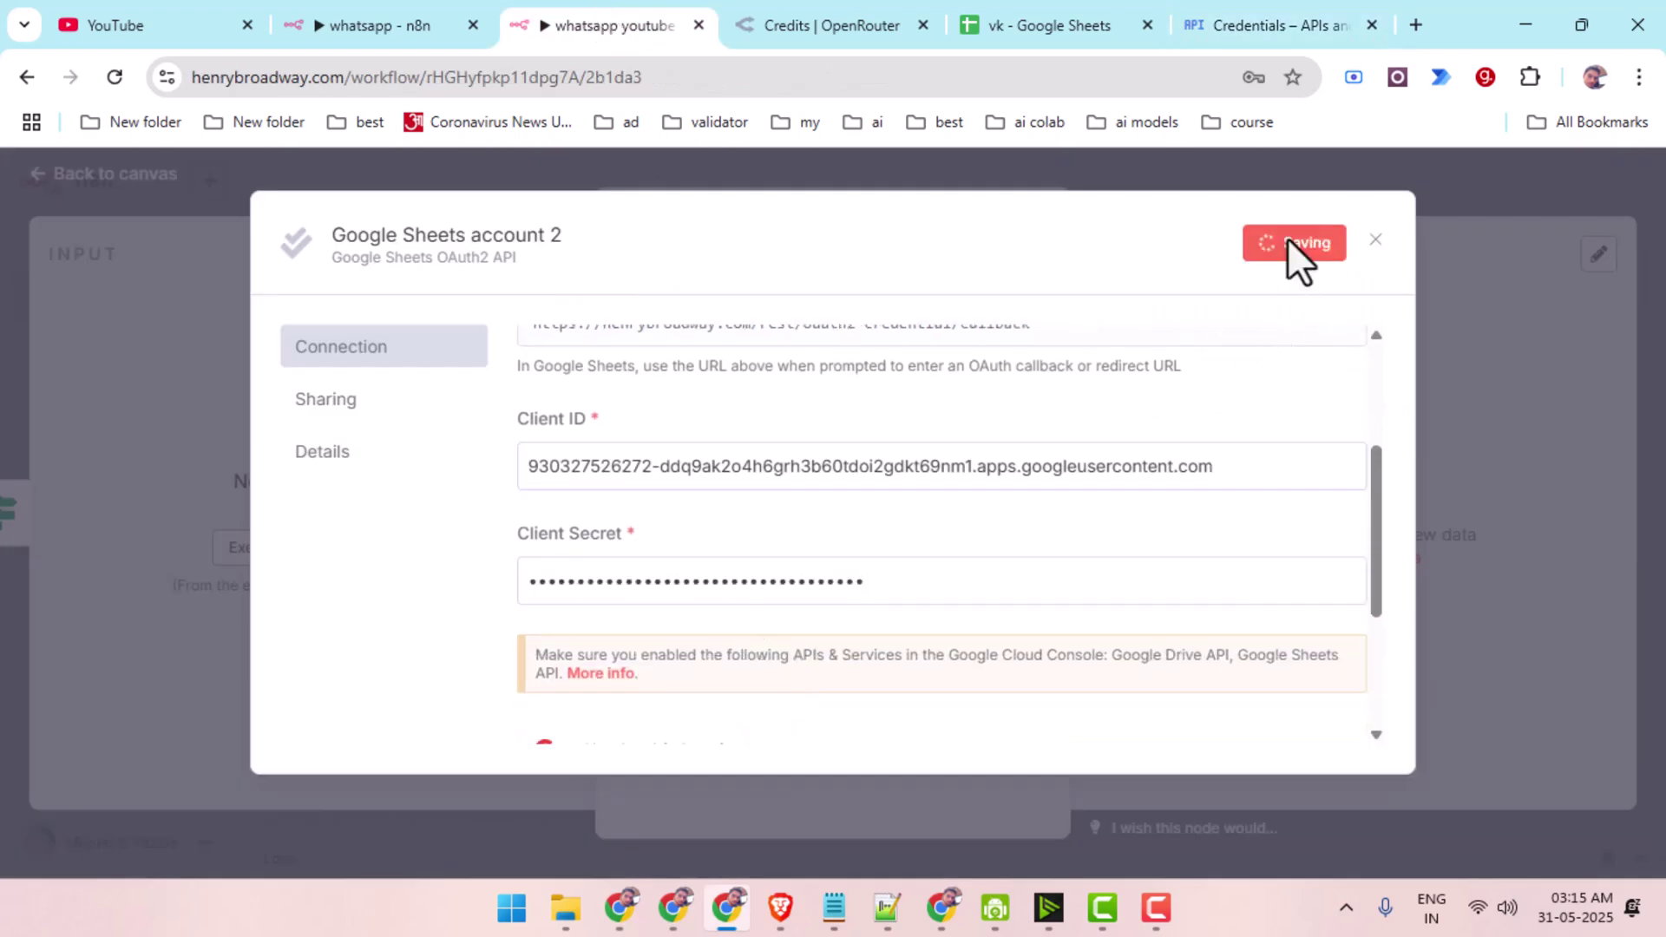
Sign in to the credential with the WebServiceSpot Google account and allow henrybroadway.com access despite the unverified-app warning.
scroll(942, 478, up, 1)
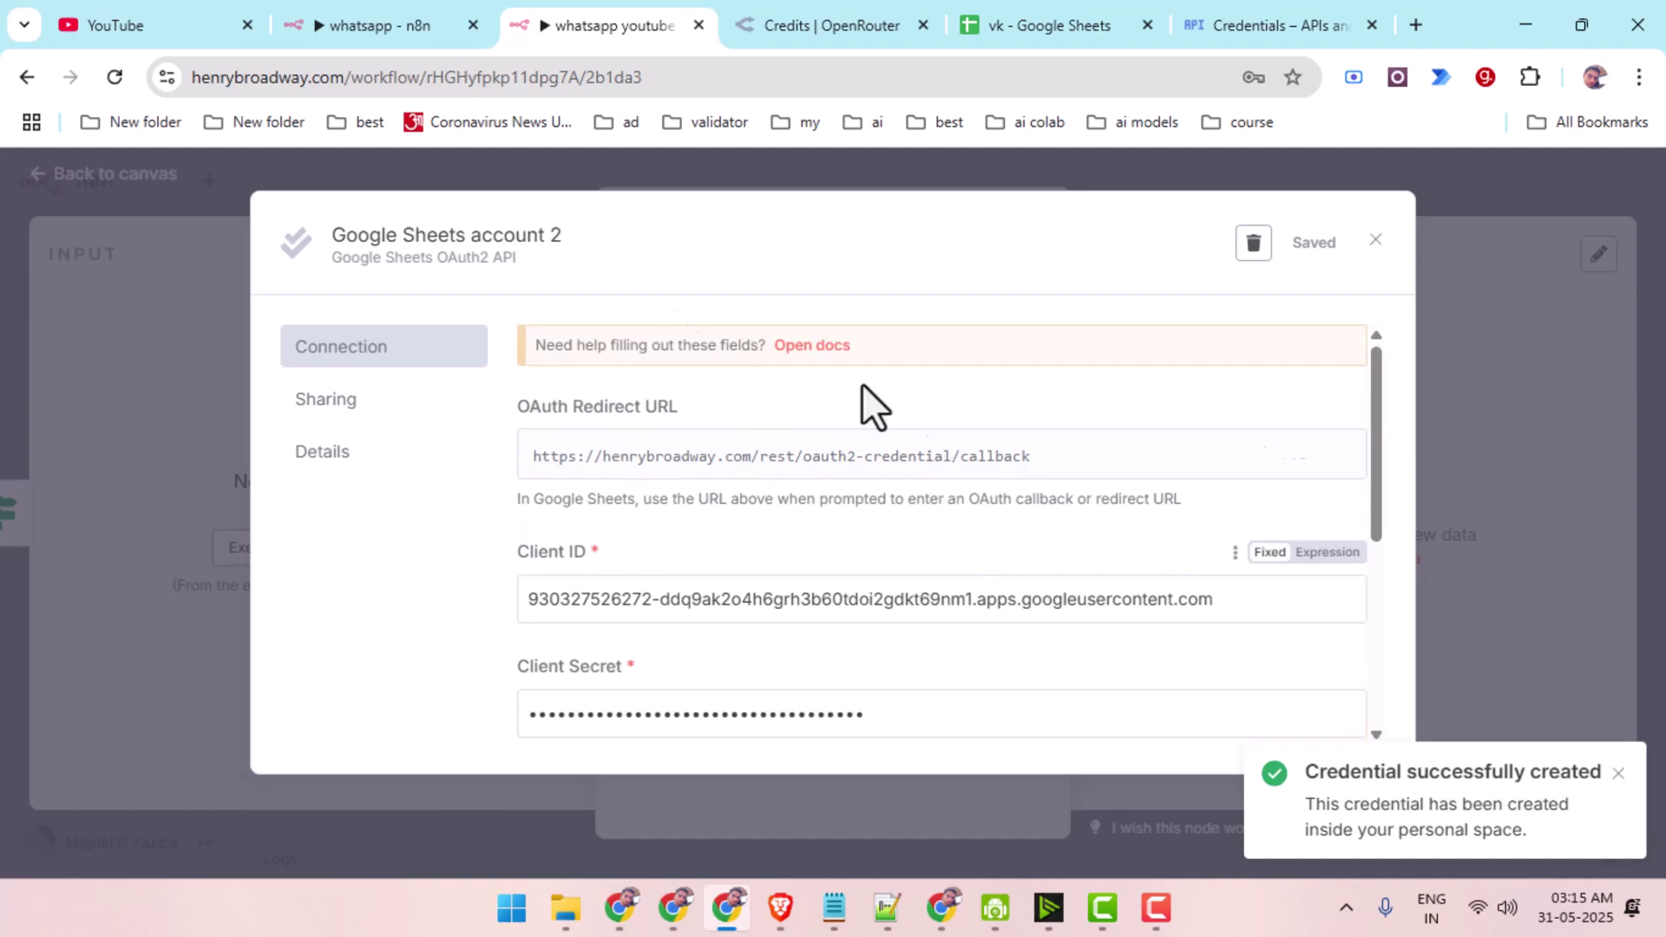
scroll(736, 569, down, 5)
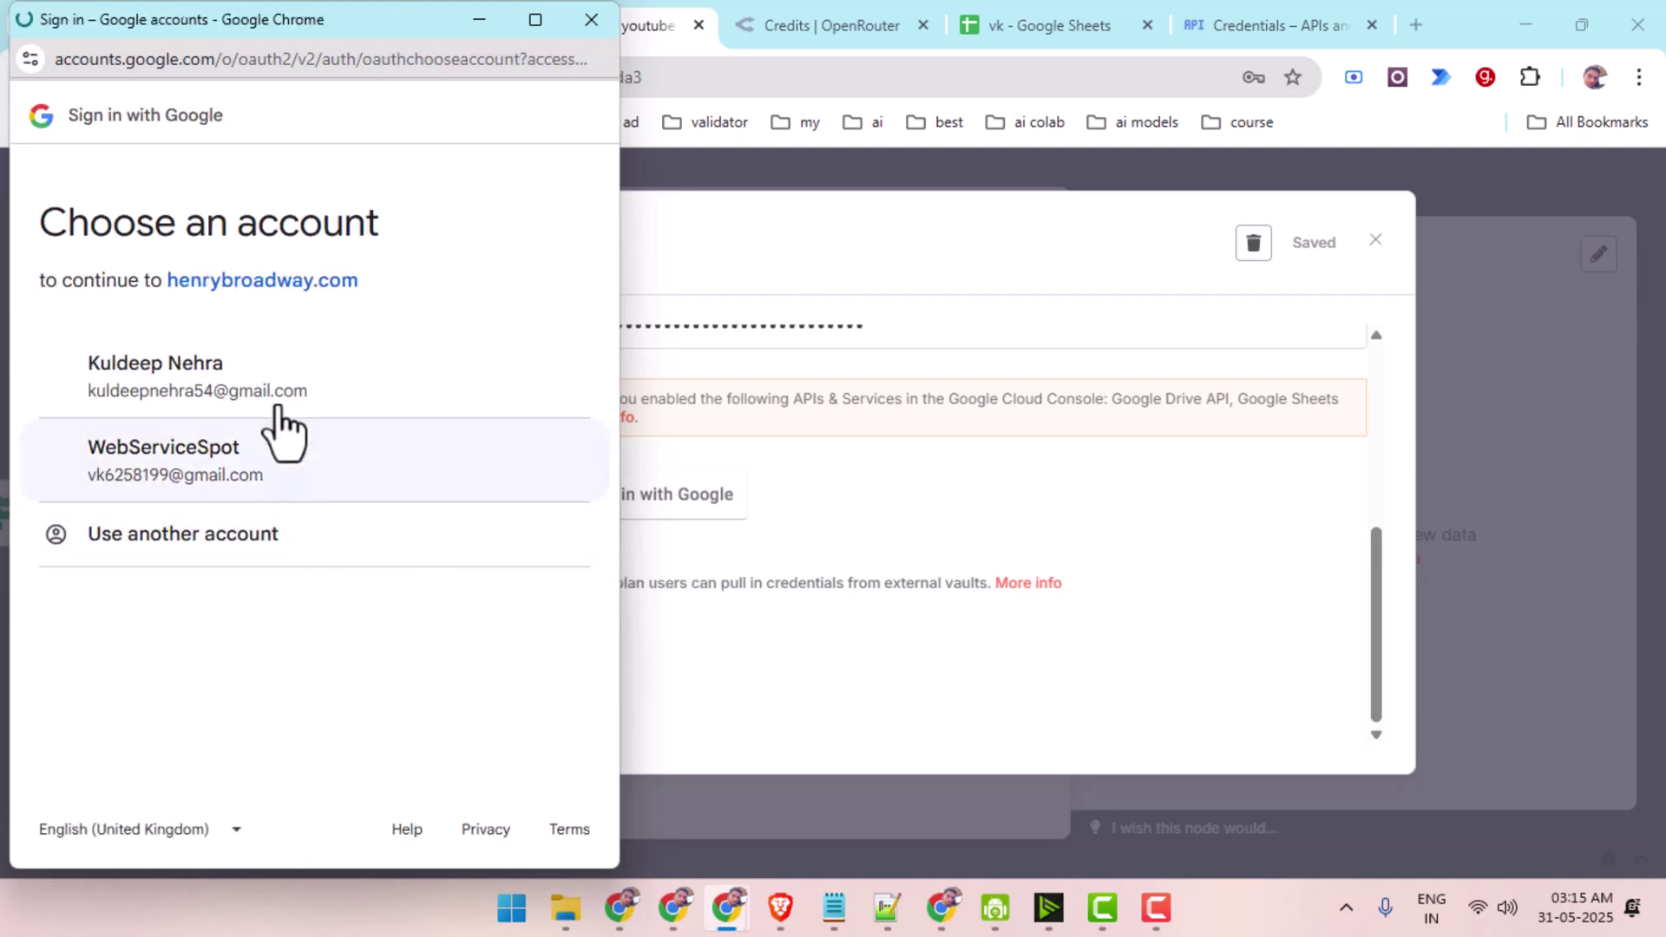
click(276, 467)
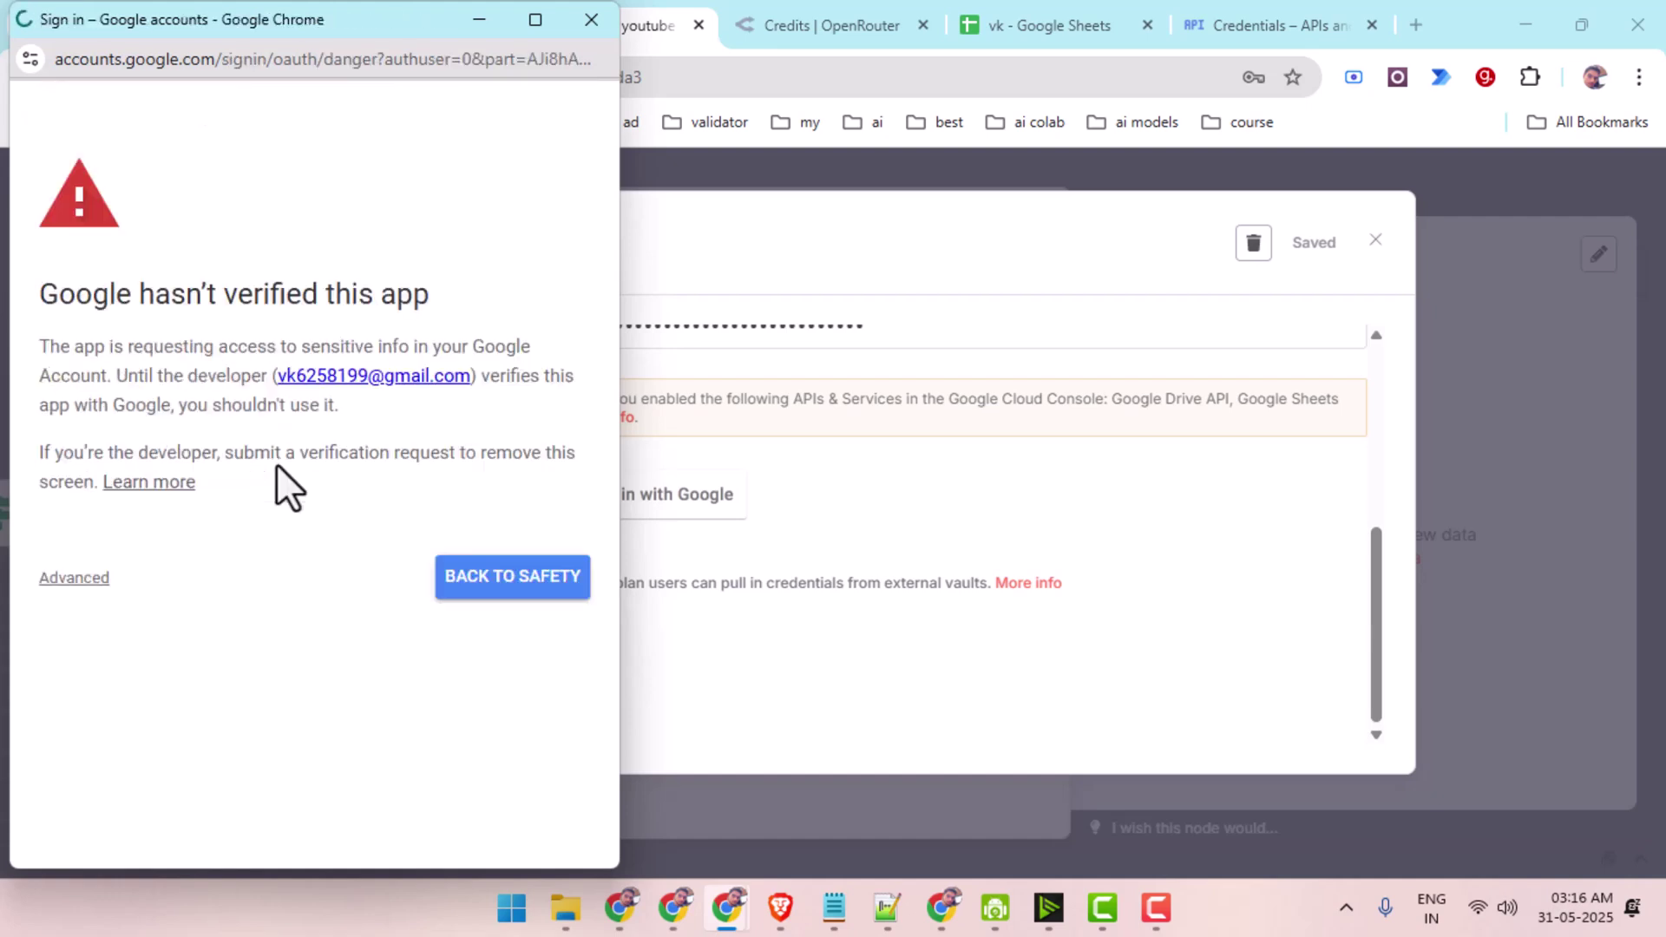
click(88, 578)
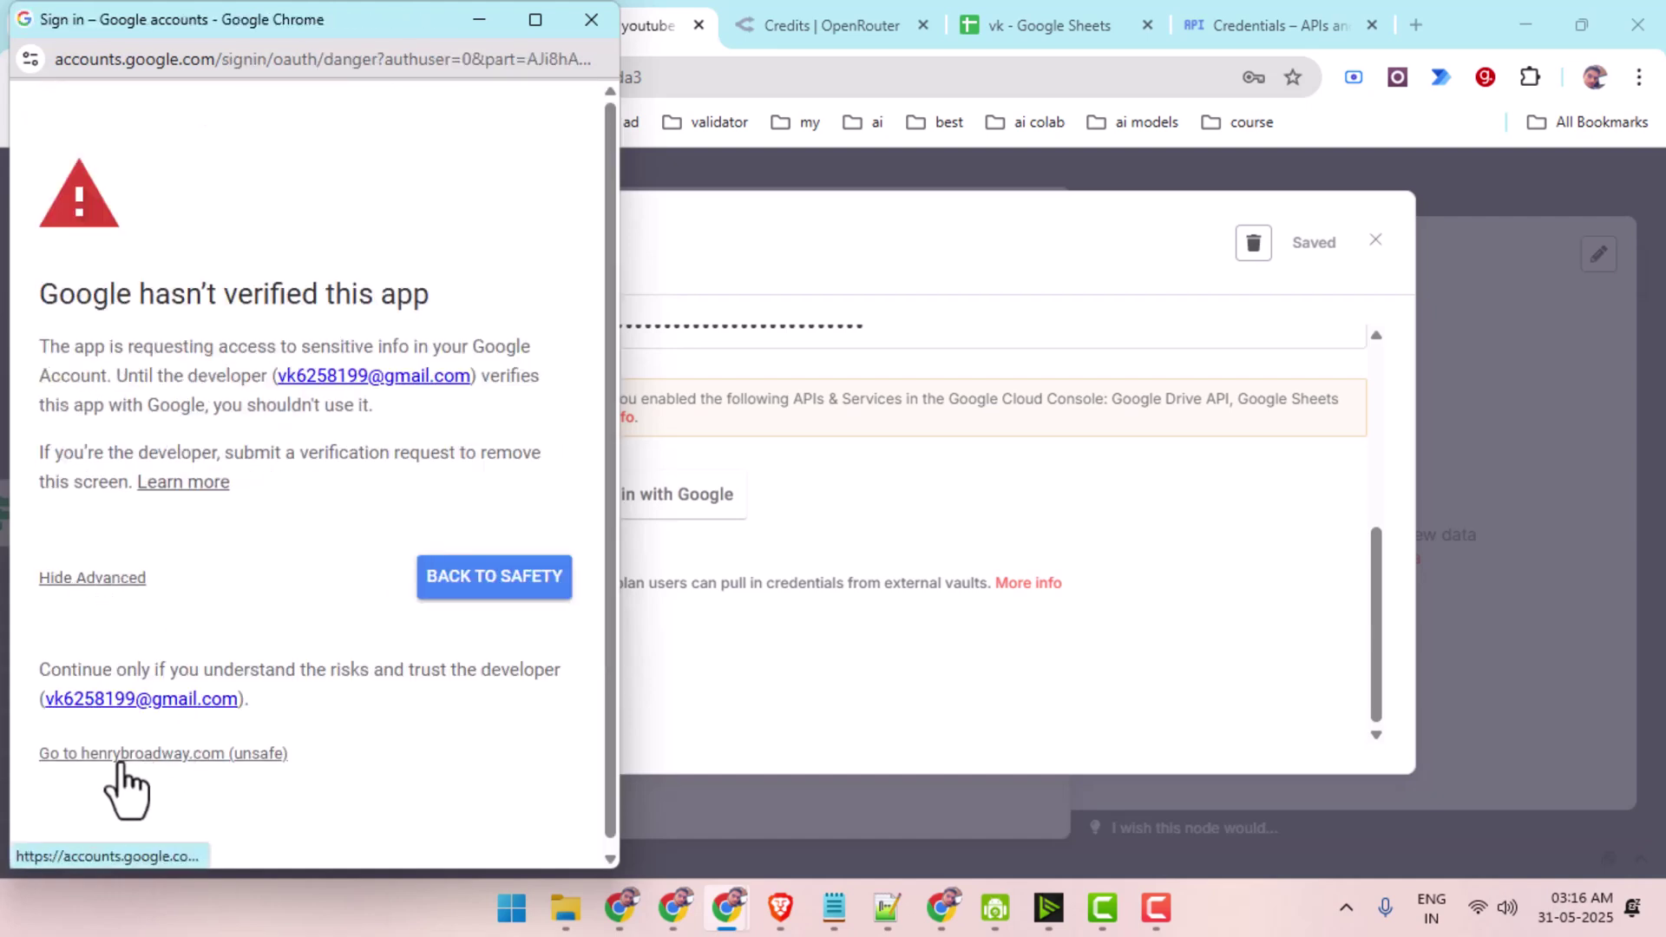
click(245, 754)
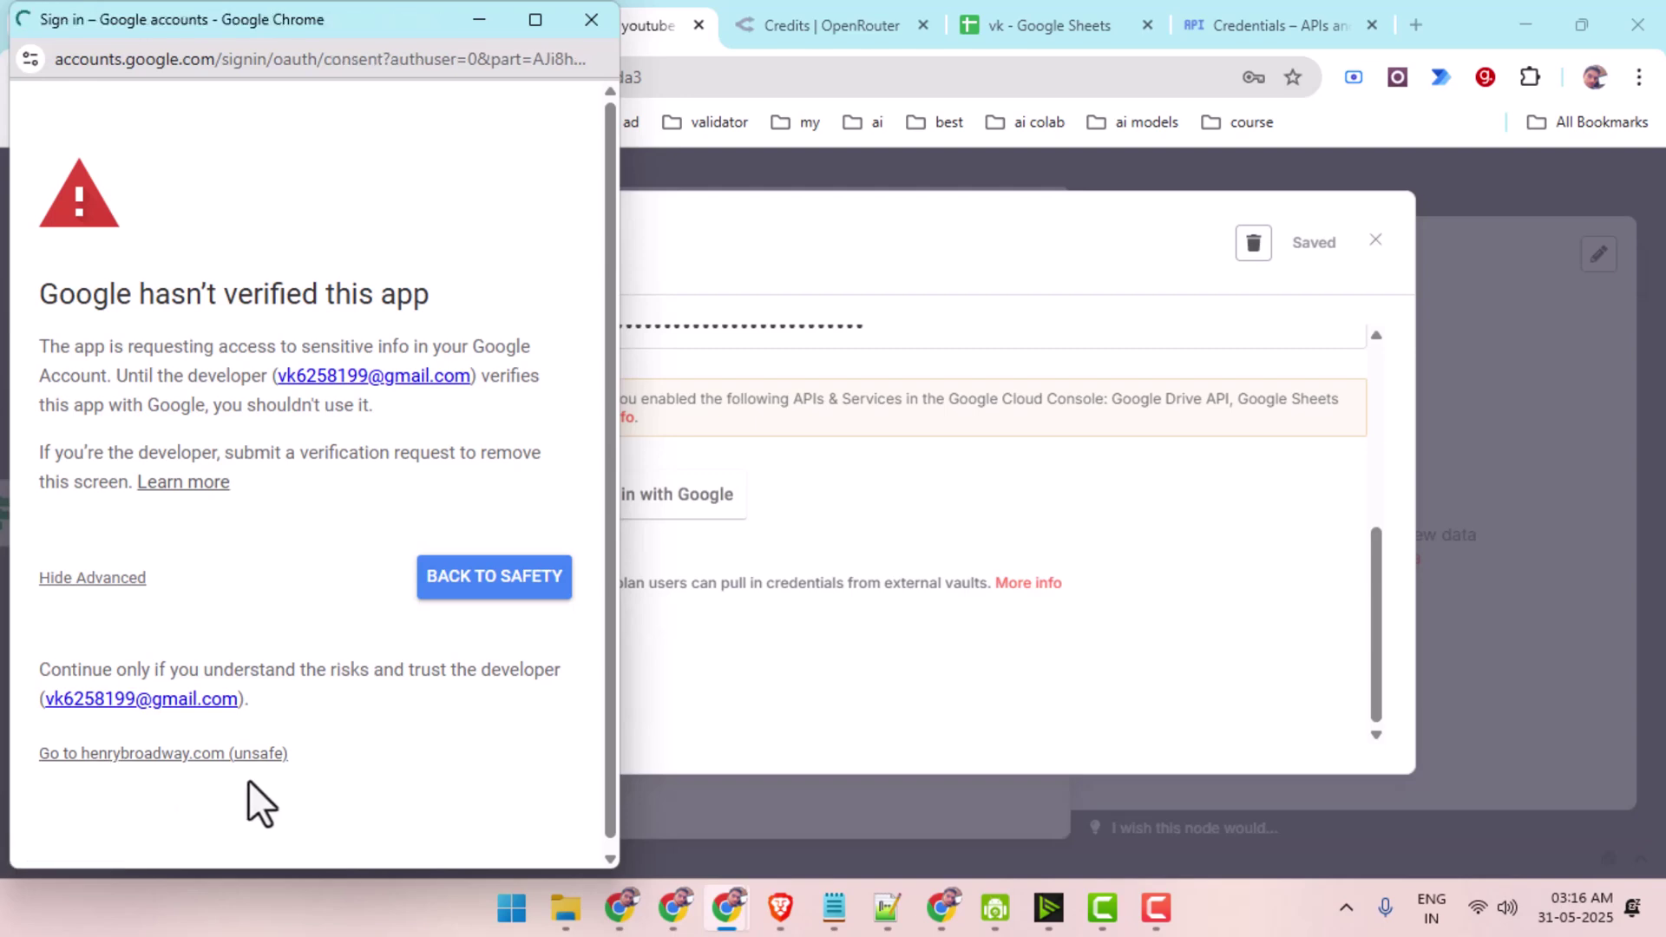
click(208, 537)
scroll(286, 625, down, 6)
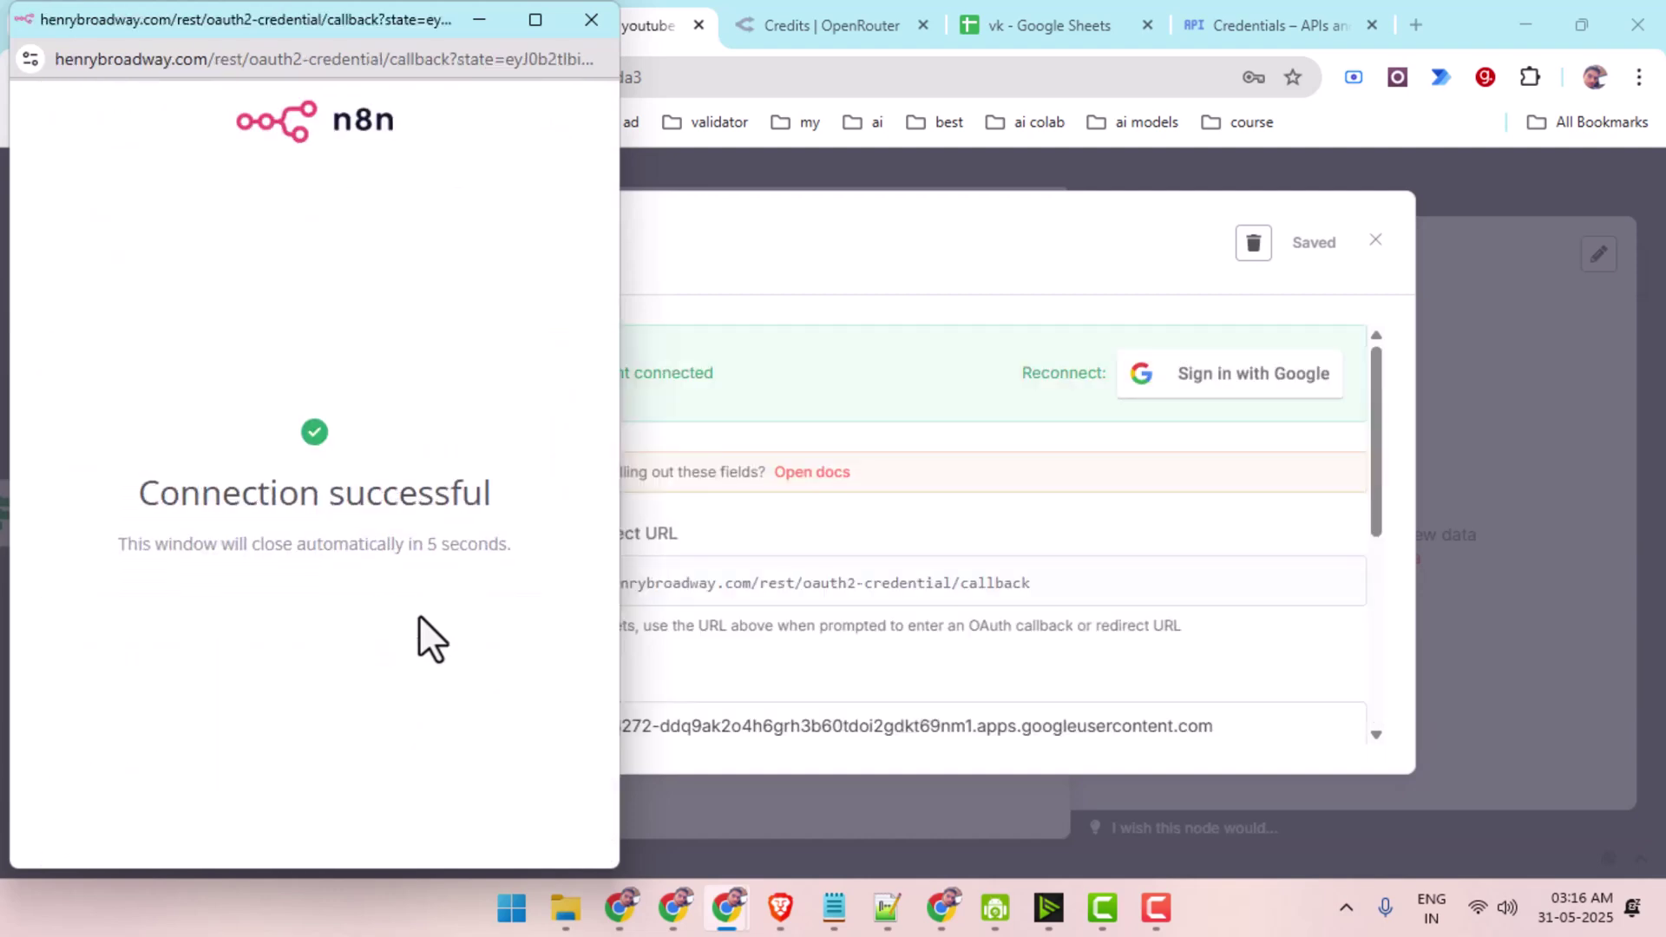
Check the successful Google account connection, close the Google Sheets credential, dismiss the password-saving prompt, and return to the canvas.
drag(115, 488, 487, 491)
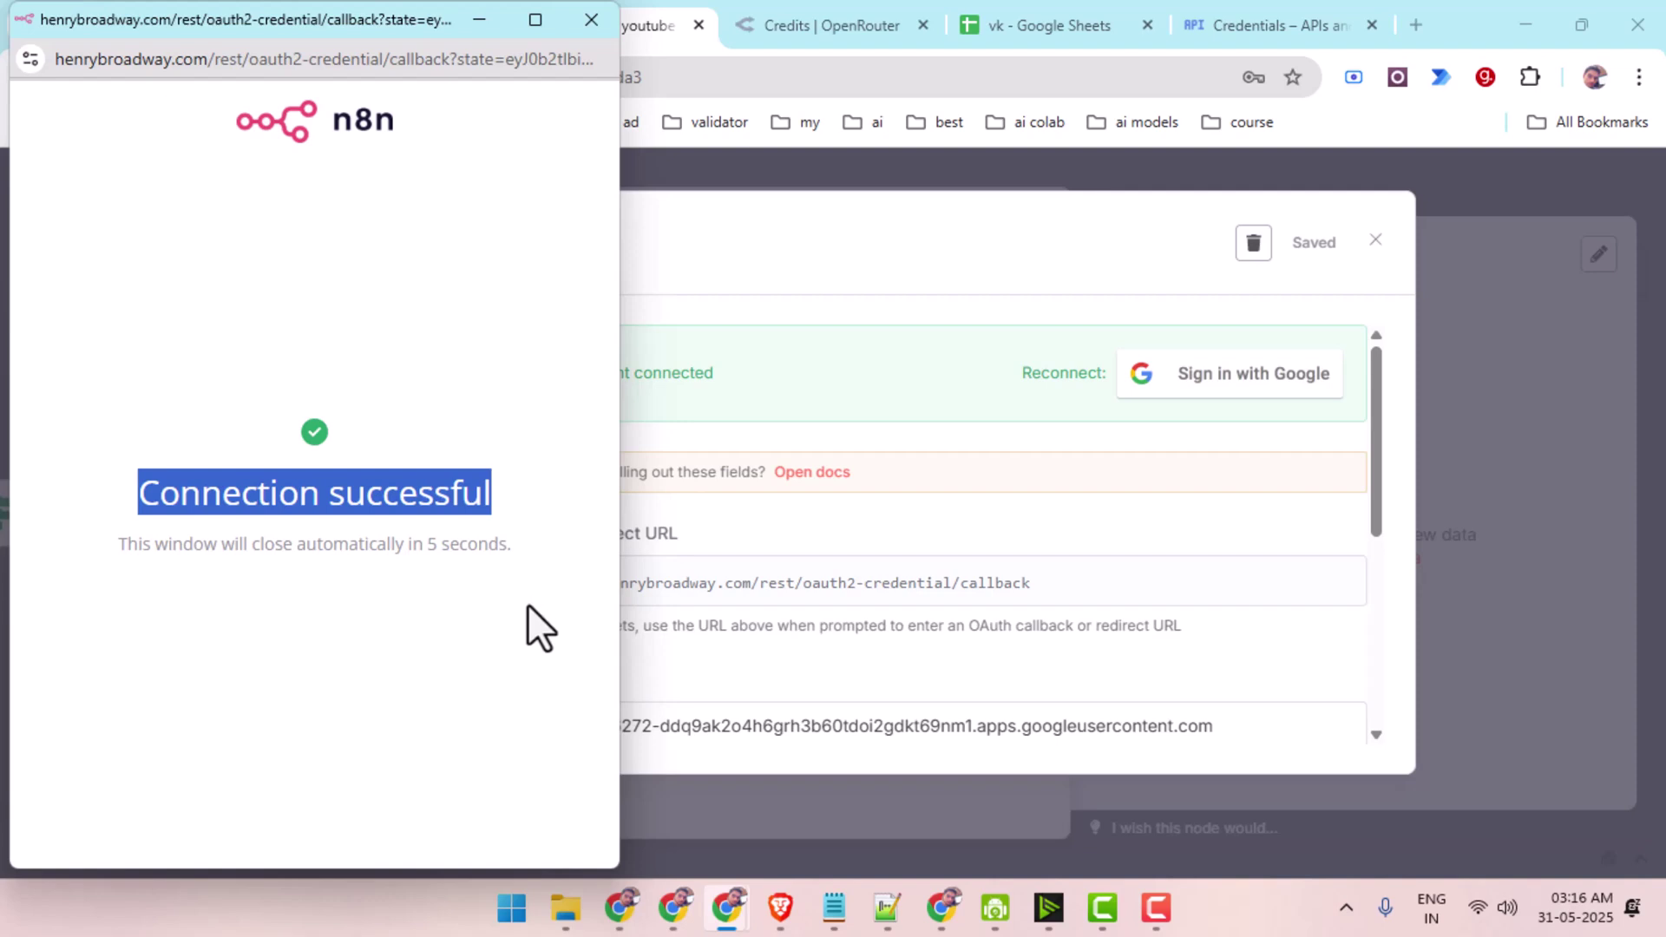
scroll(892, 541, down, 5)
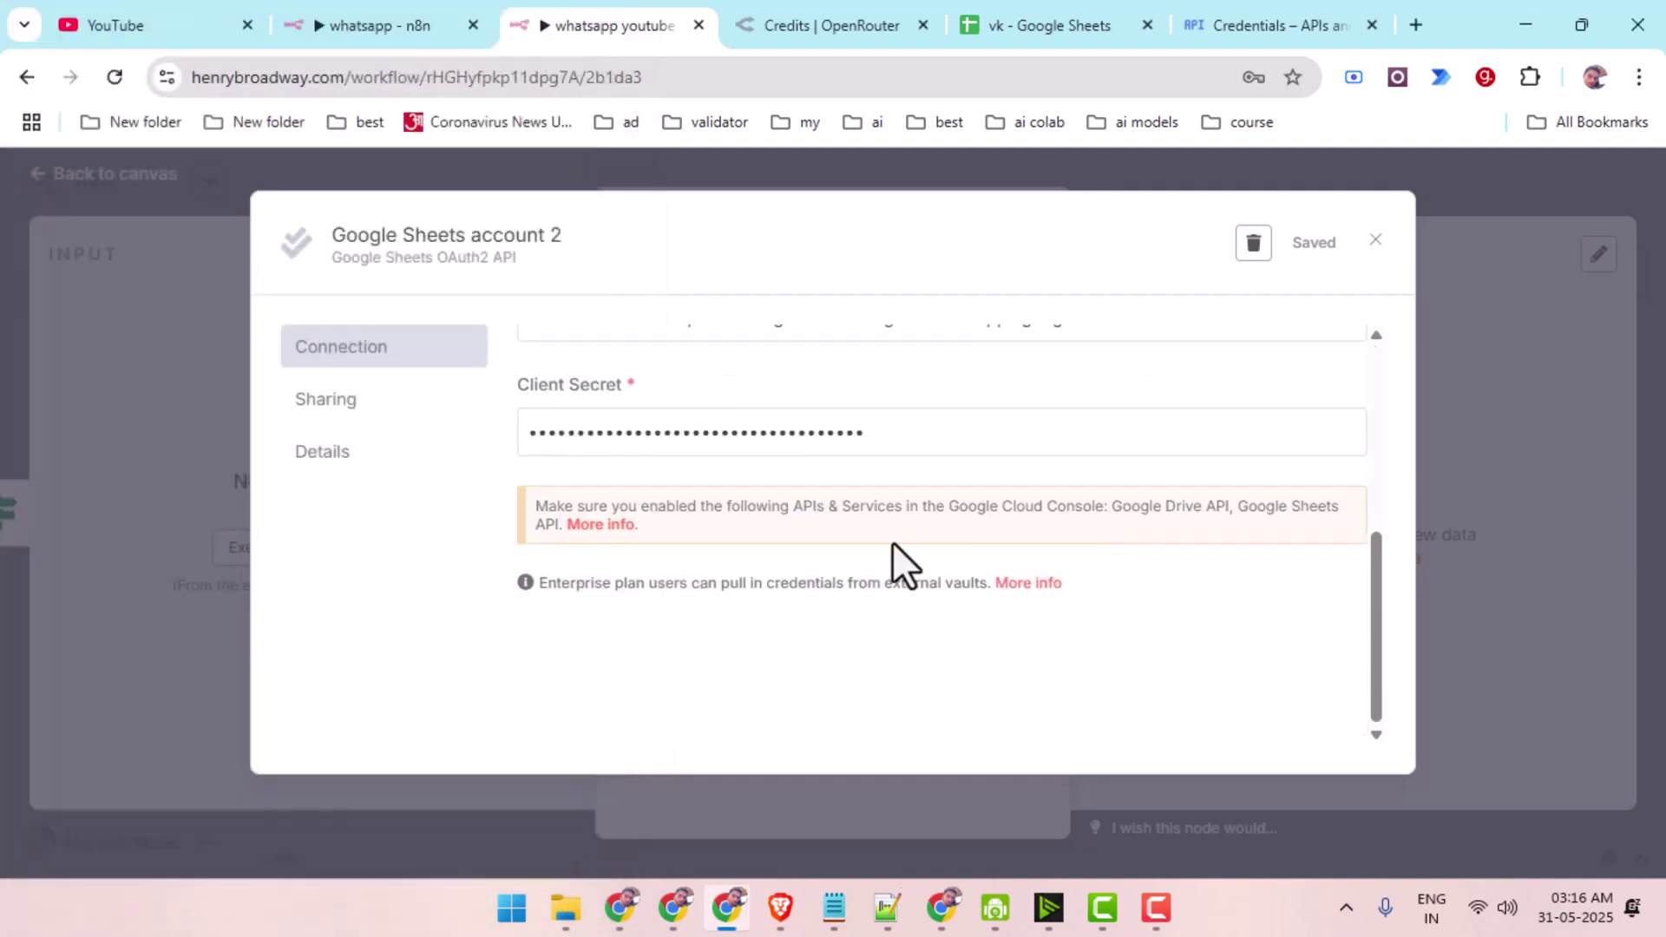
scroll(885, 546, up, 5)
drag(627, 382, 829, 368)
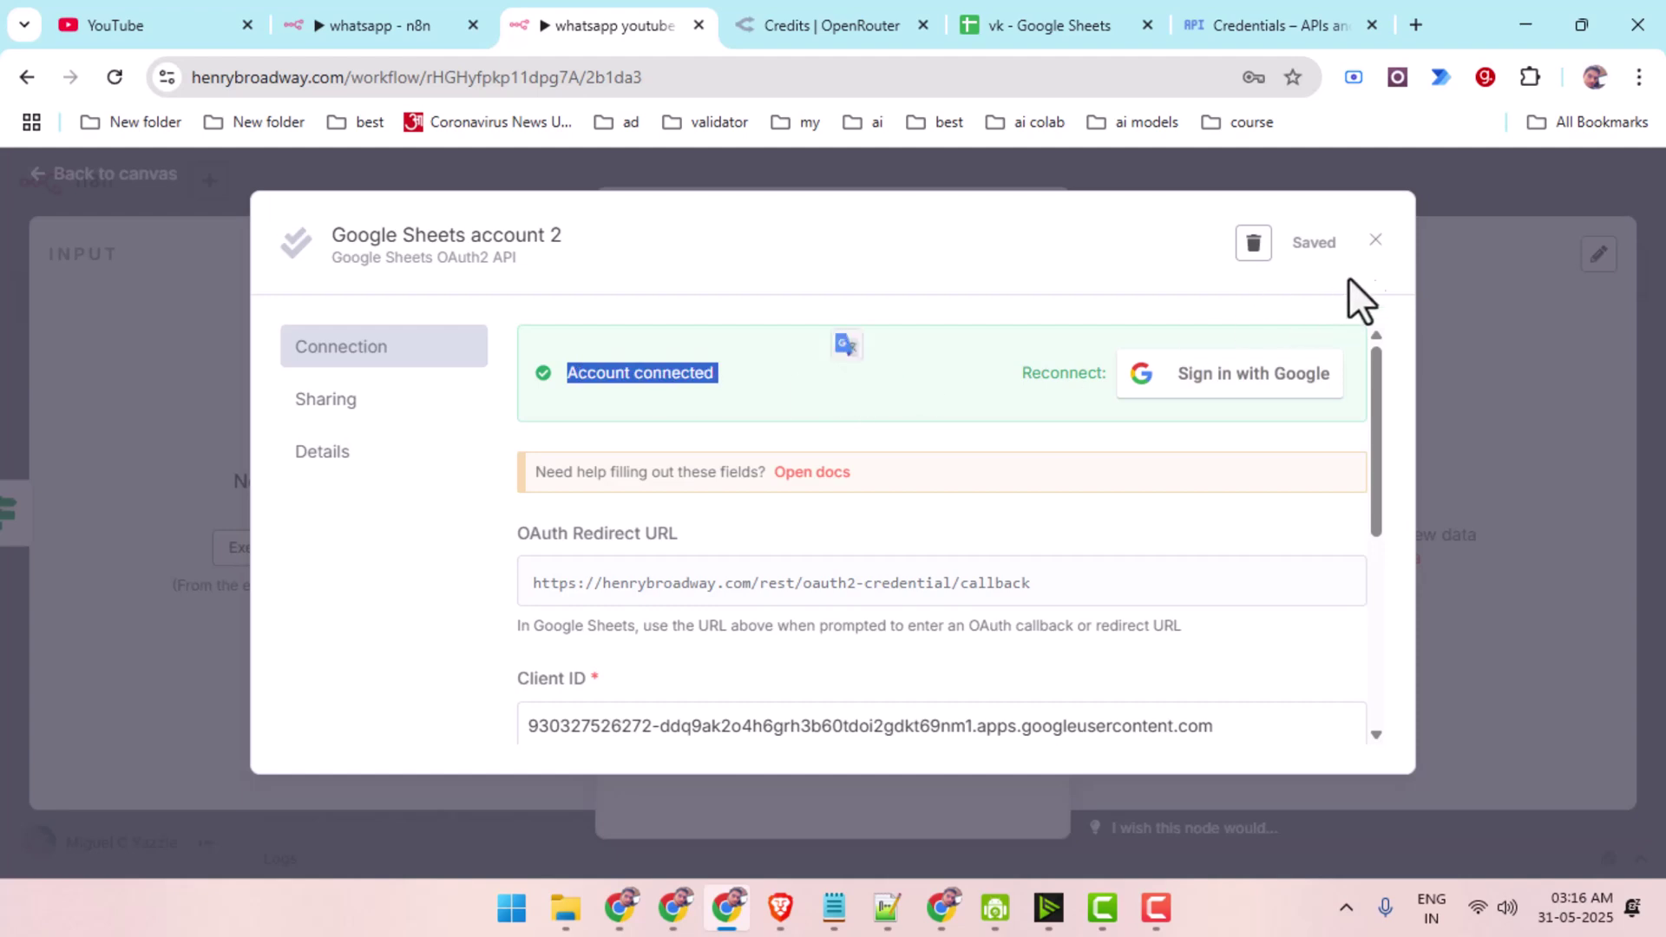
click(1374, 241)
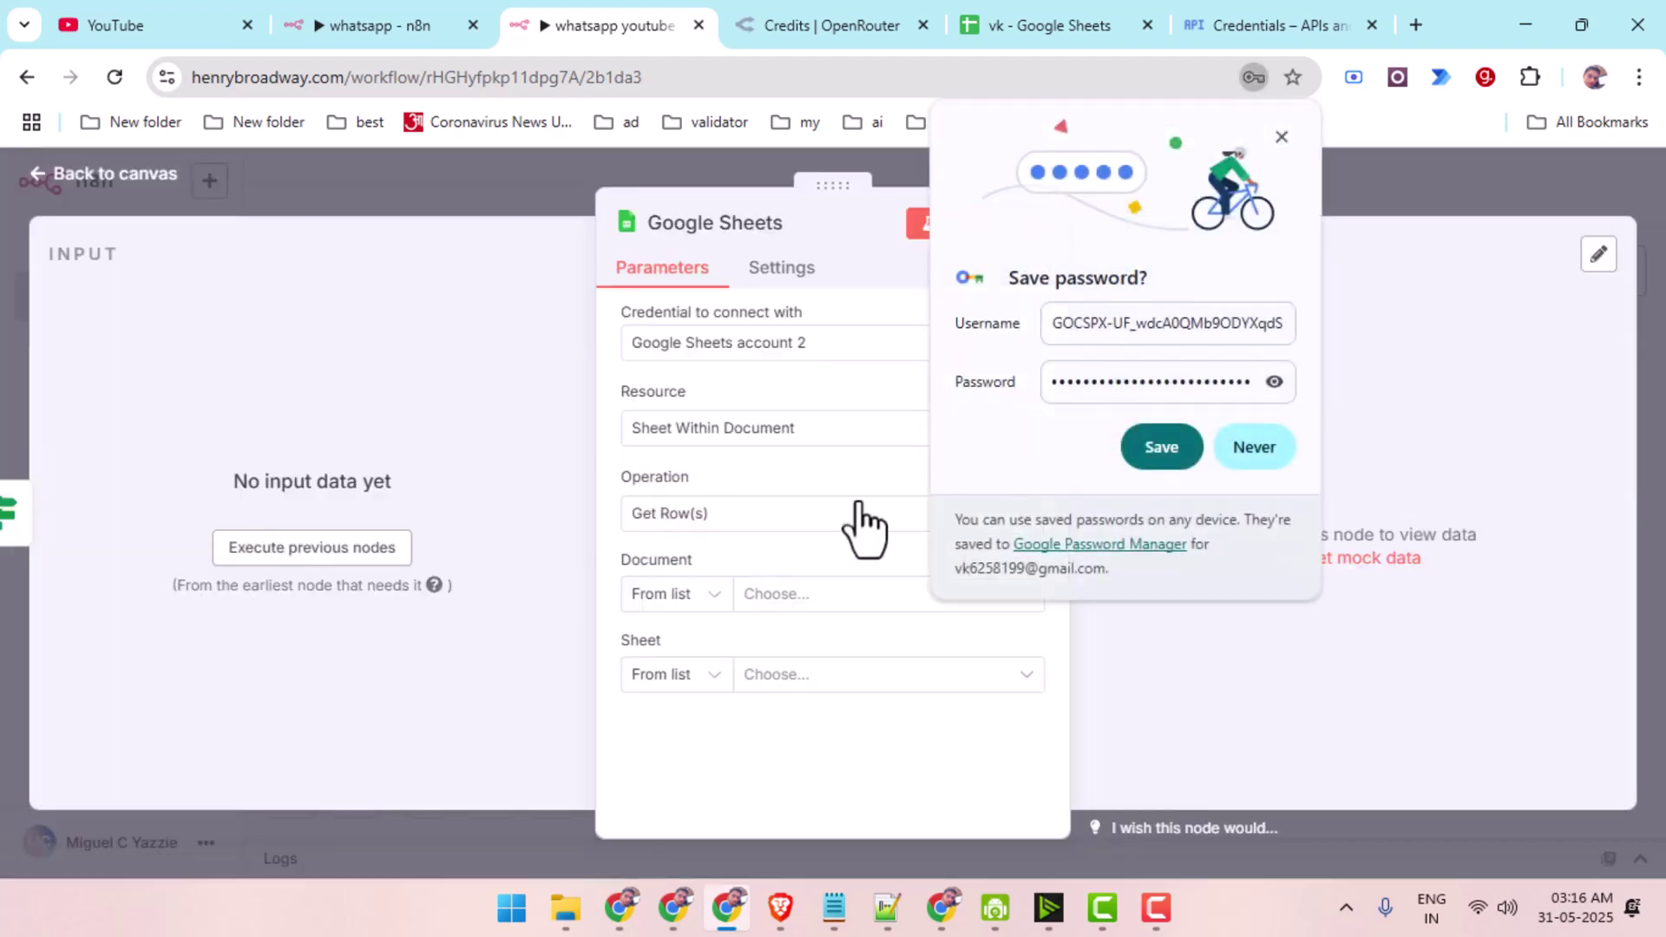
click(1273, 139)
click(99, 178)
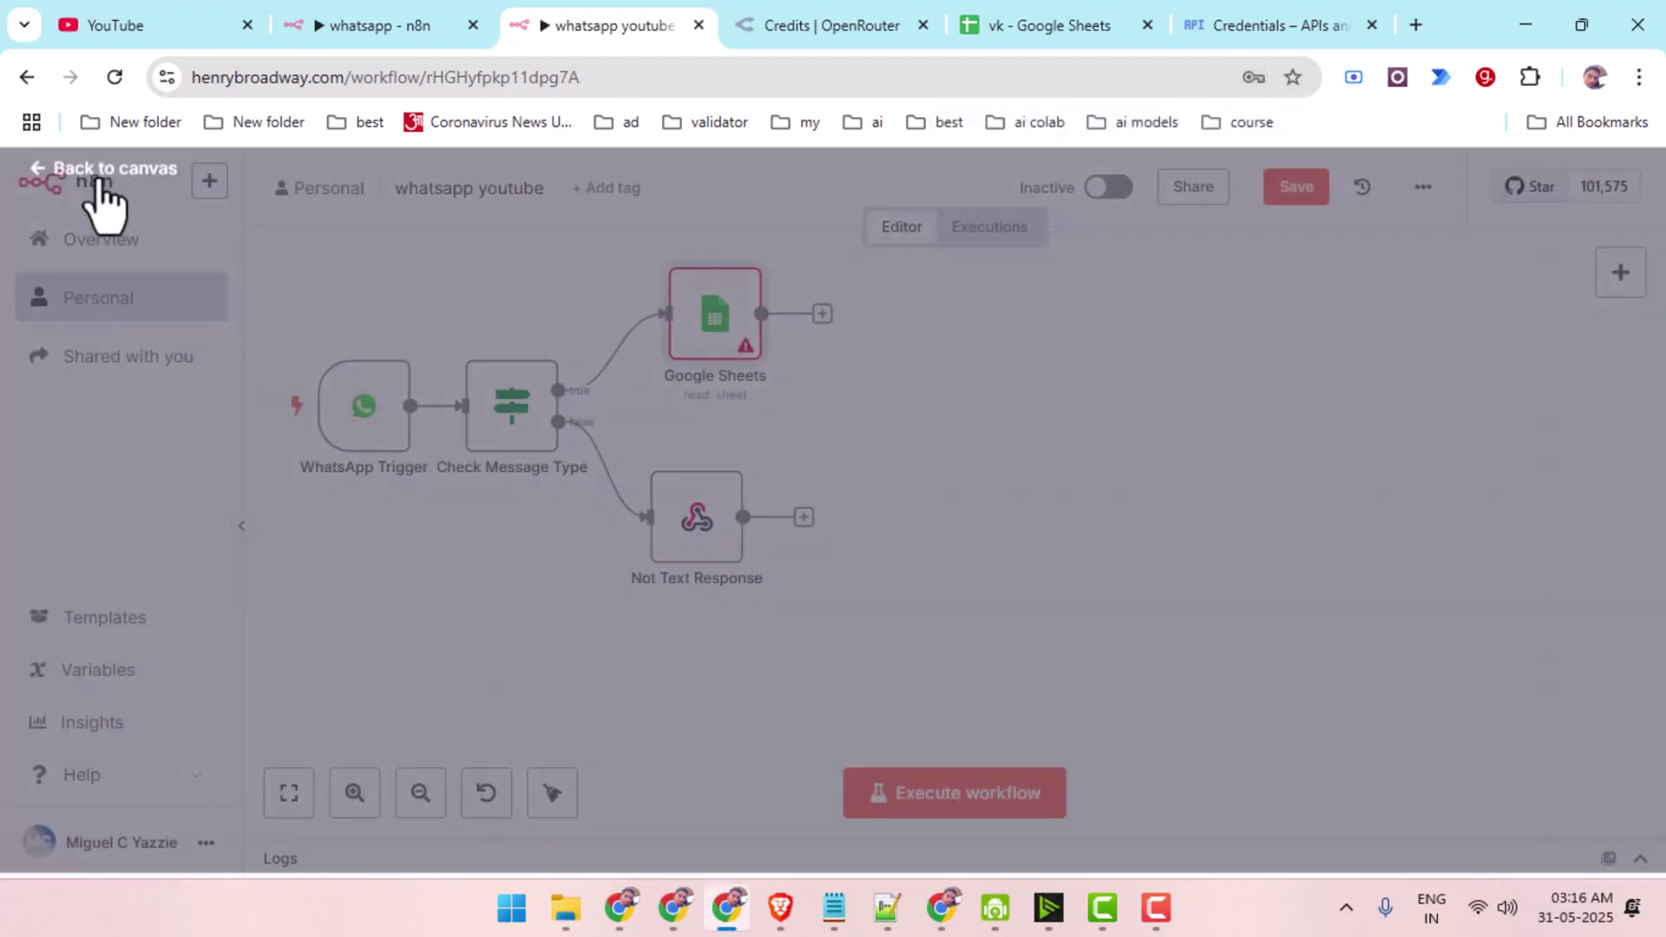
Check the email column of the vk spreadsheet and choose vk as the document in the Google Sheets node.
double_click(718, 327)
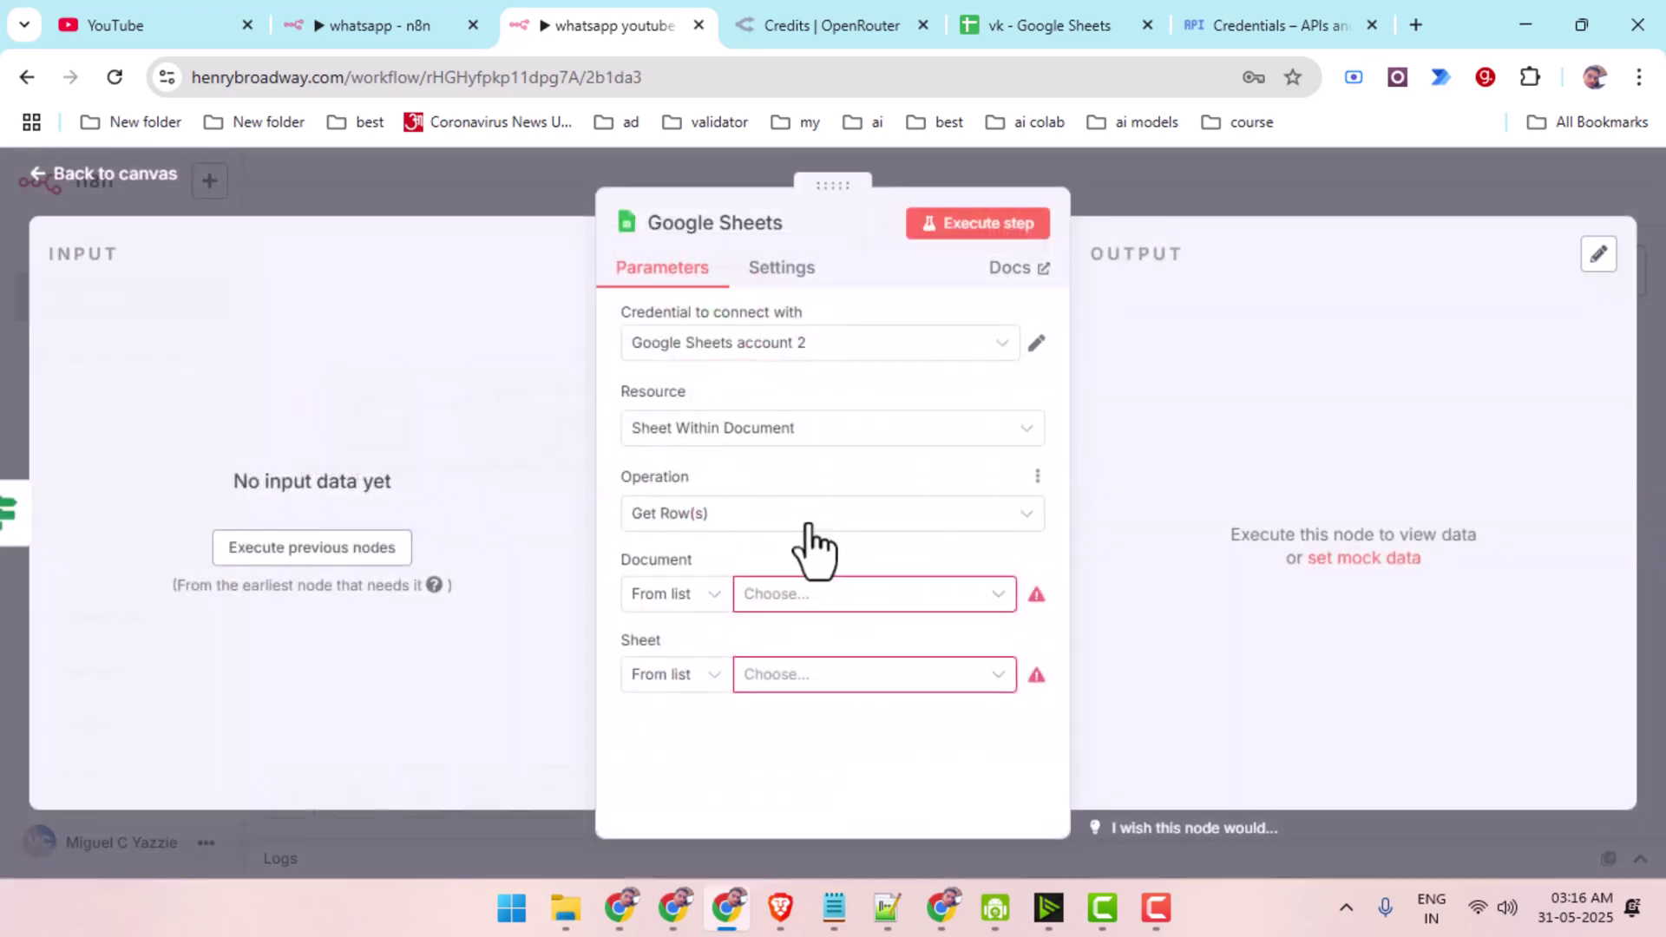
click(818, 595)
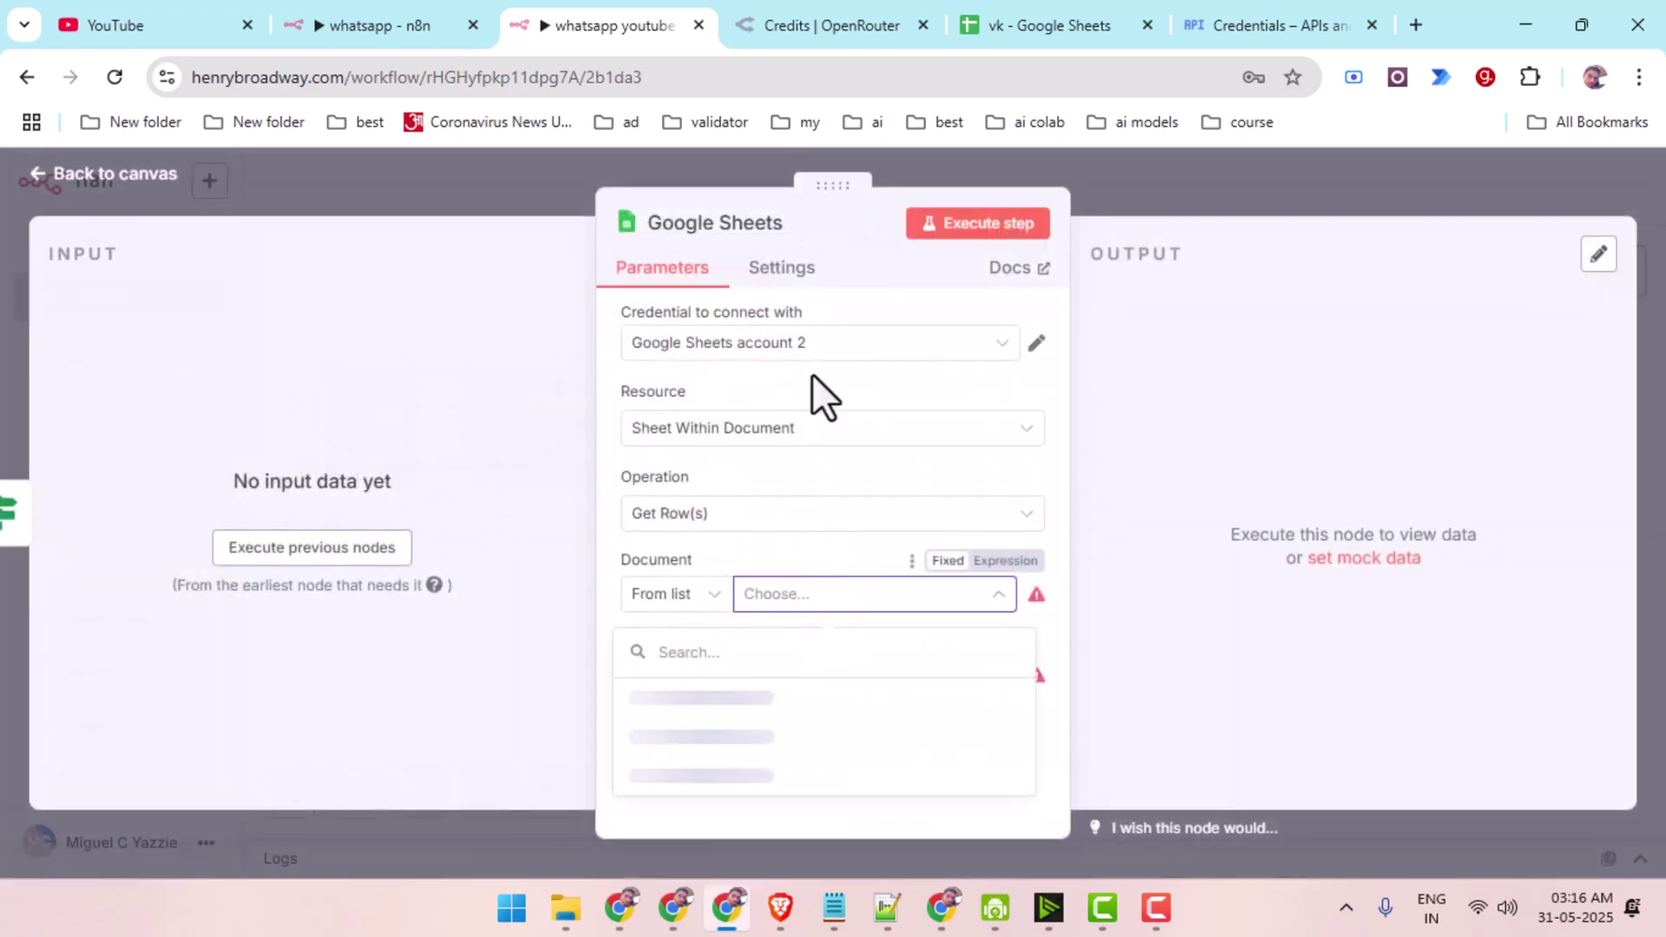
click(1013, 17)
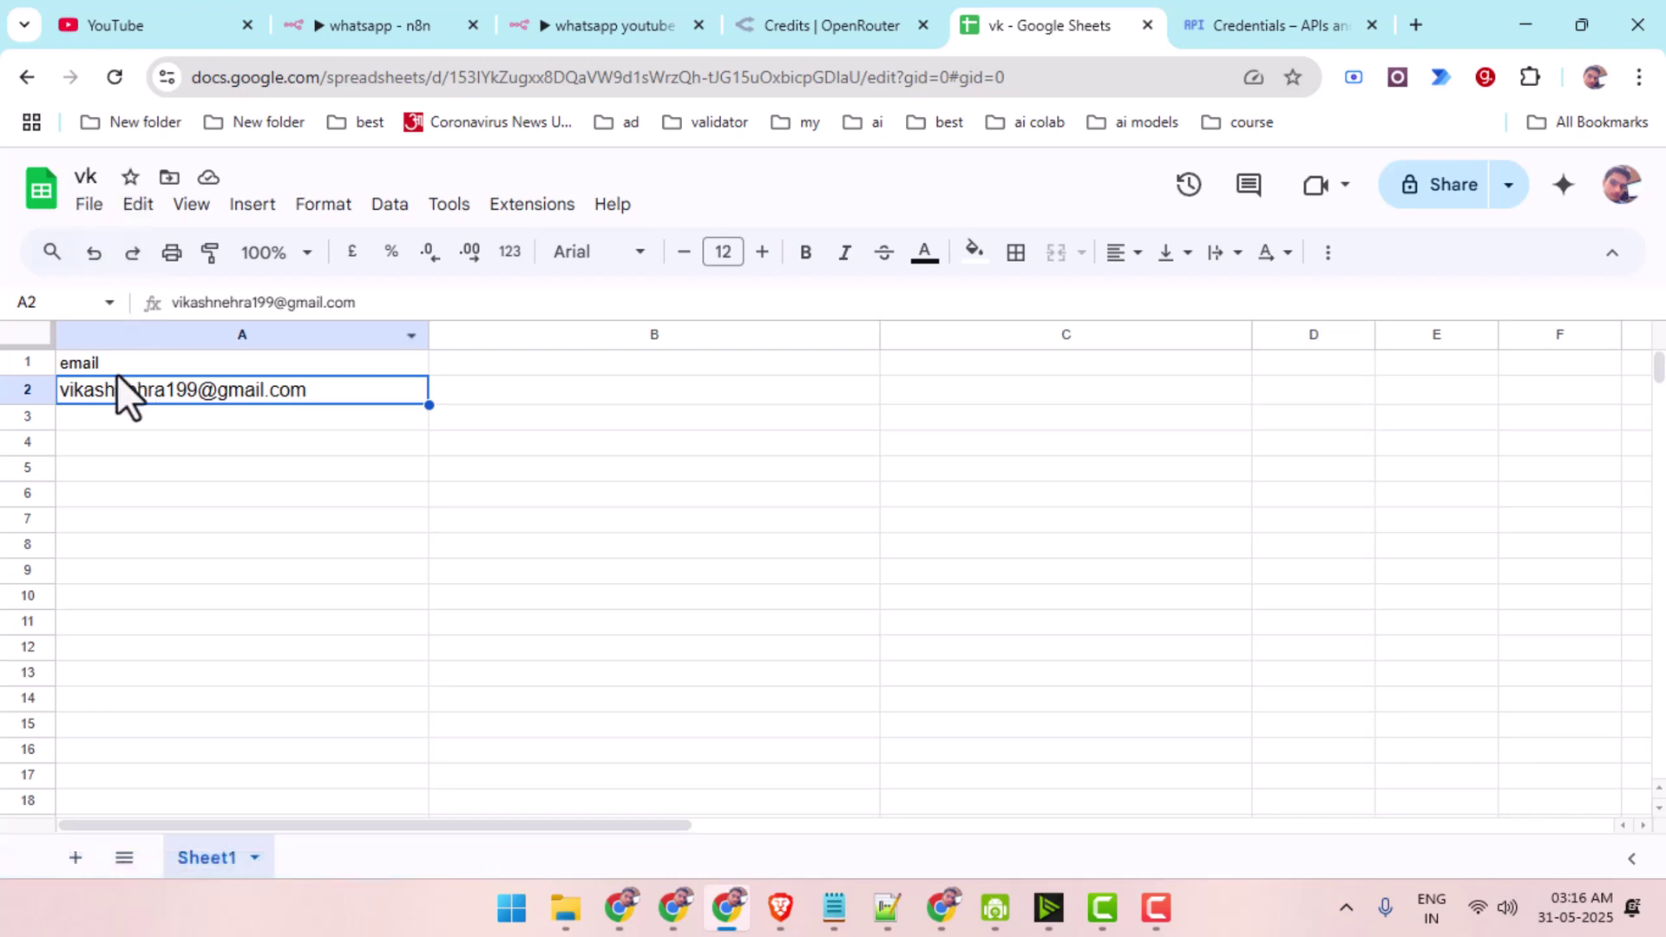
click(83, 359)
click(572, 20)
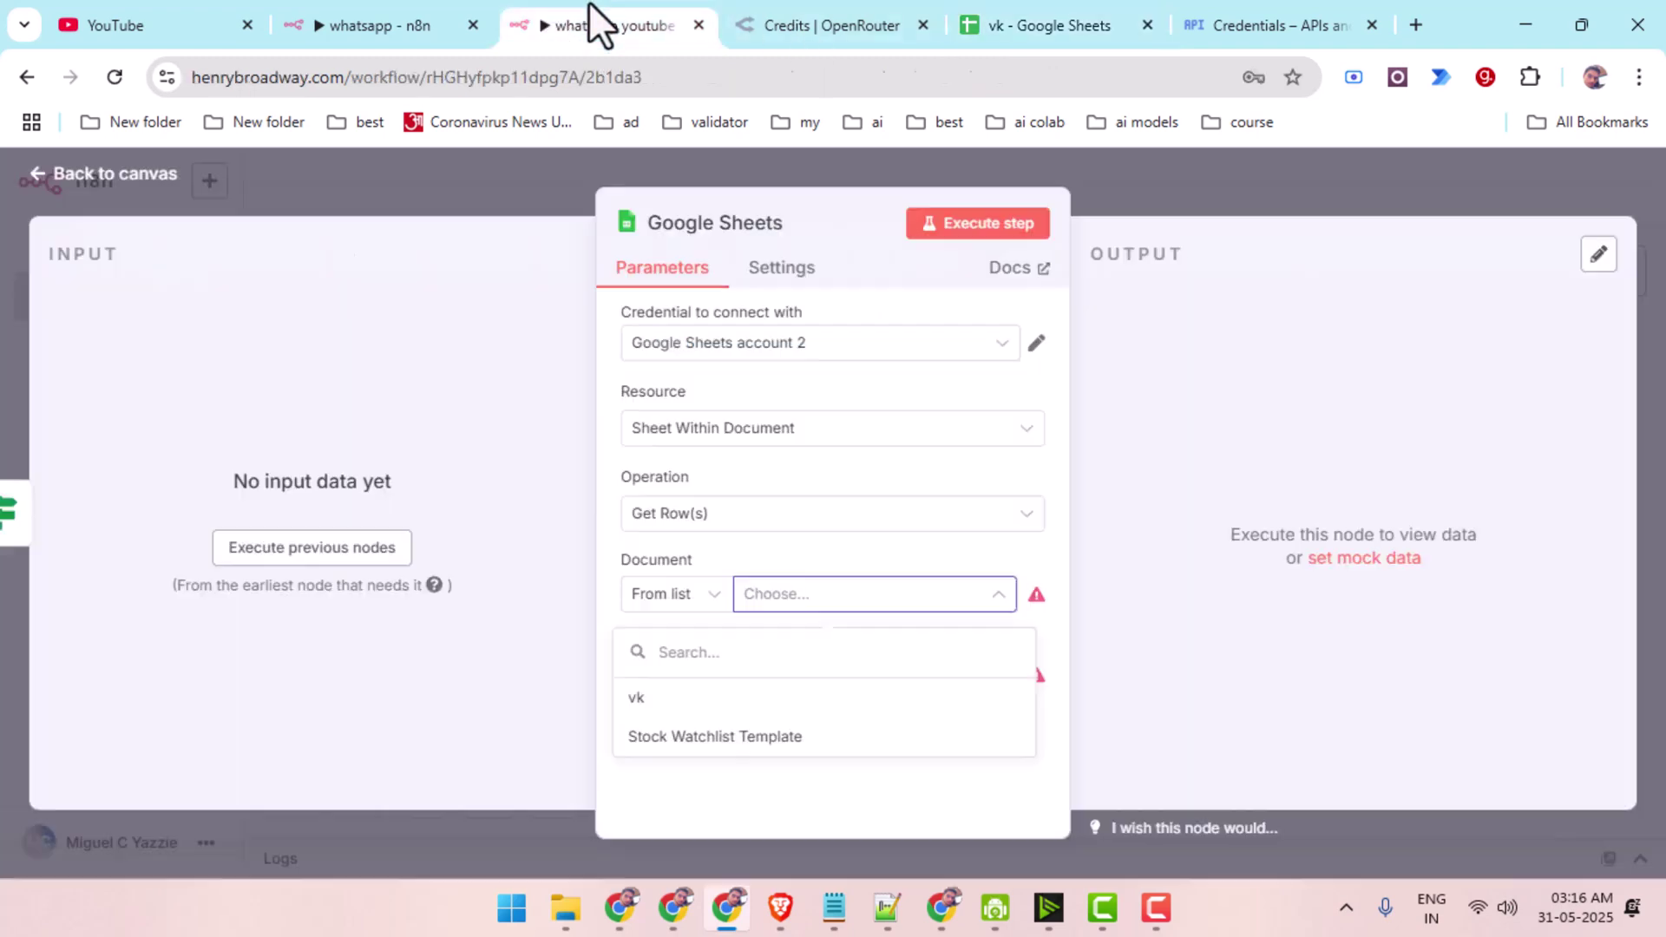
click(638, 698)
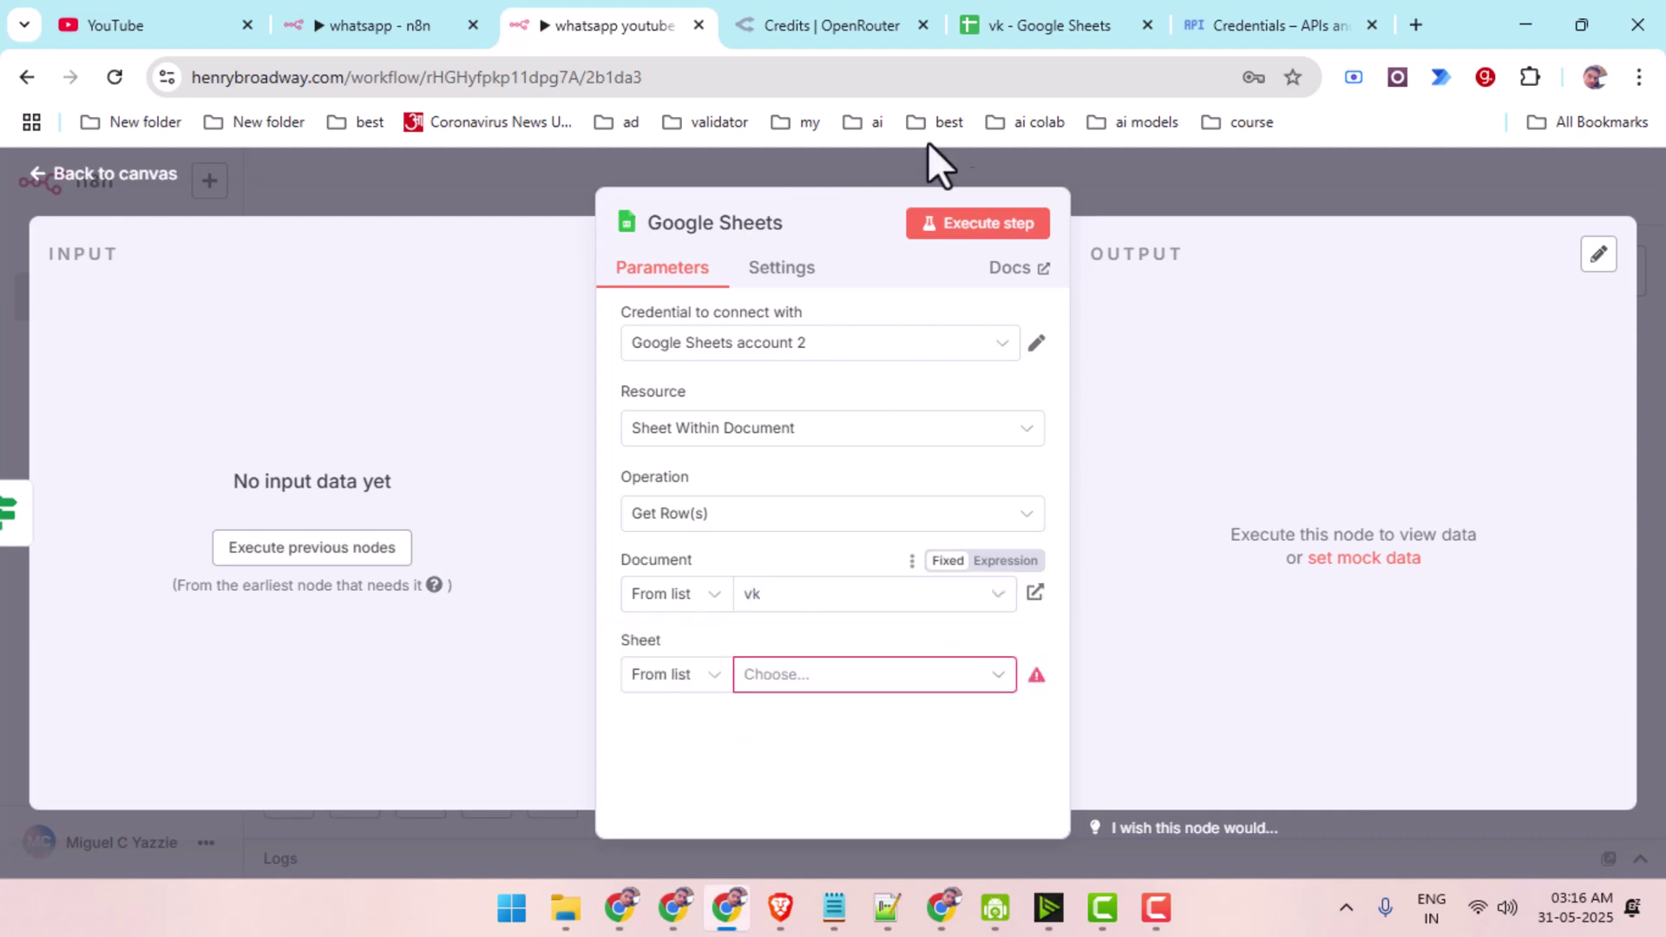
Choose Sheet1 as the sheet in the Google Sheets node, compare it with the vk spreadsheet, and return to the canvas.
click(1007, 28)
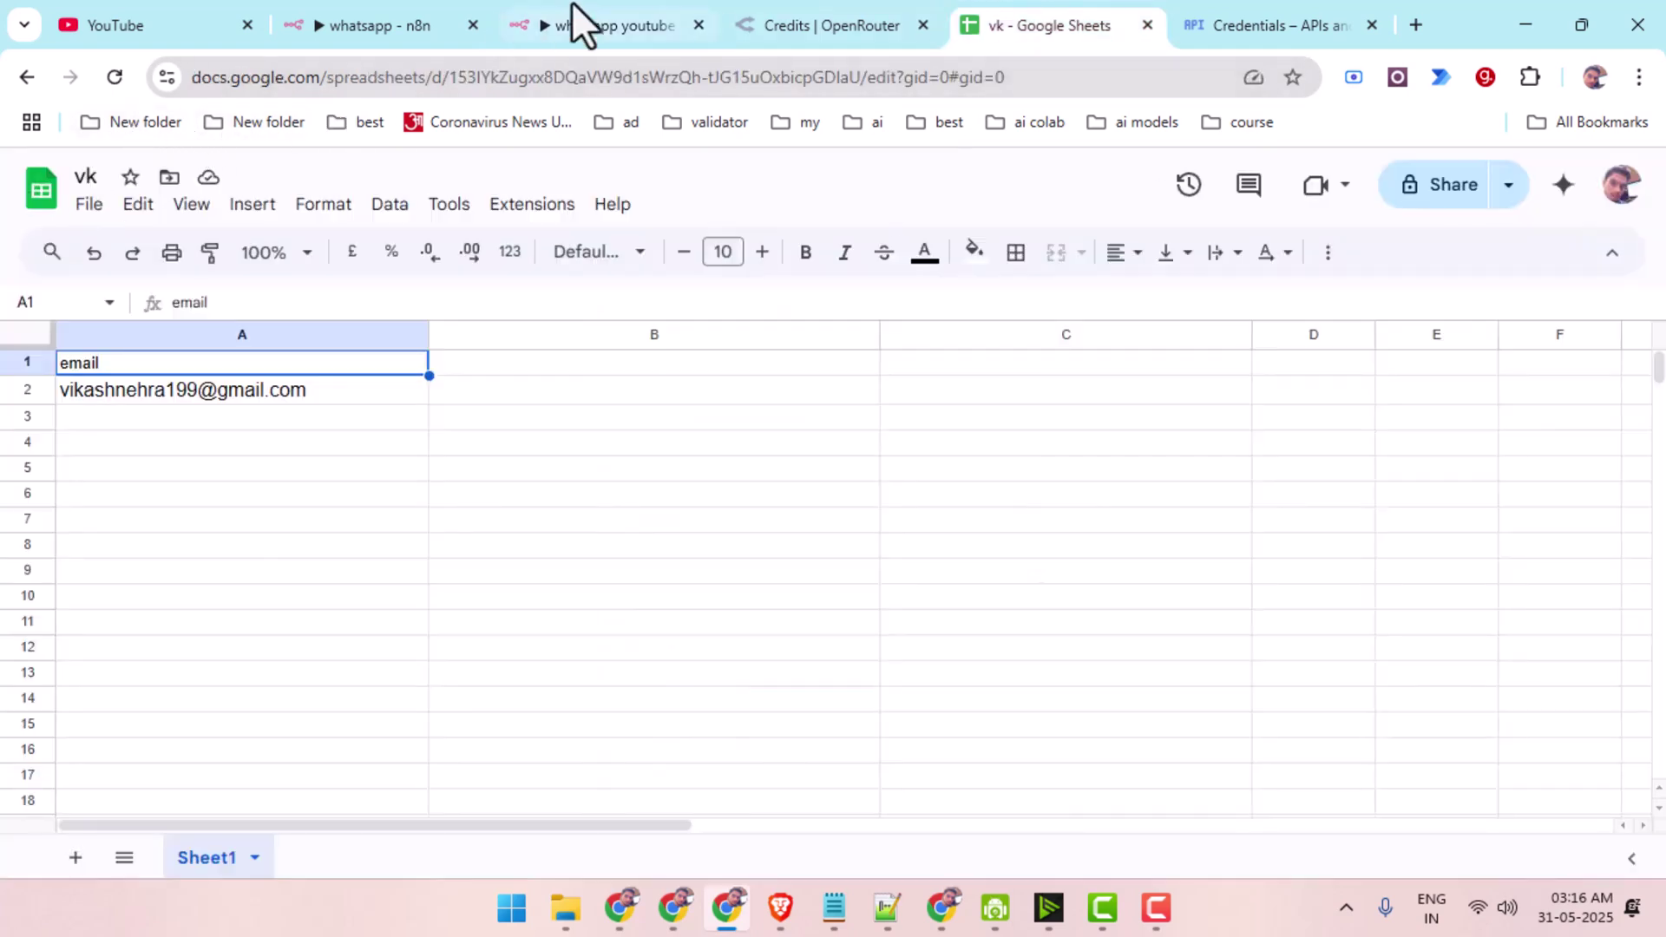
click(625, 24)
click(798, 676)
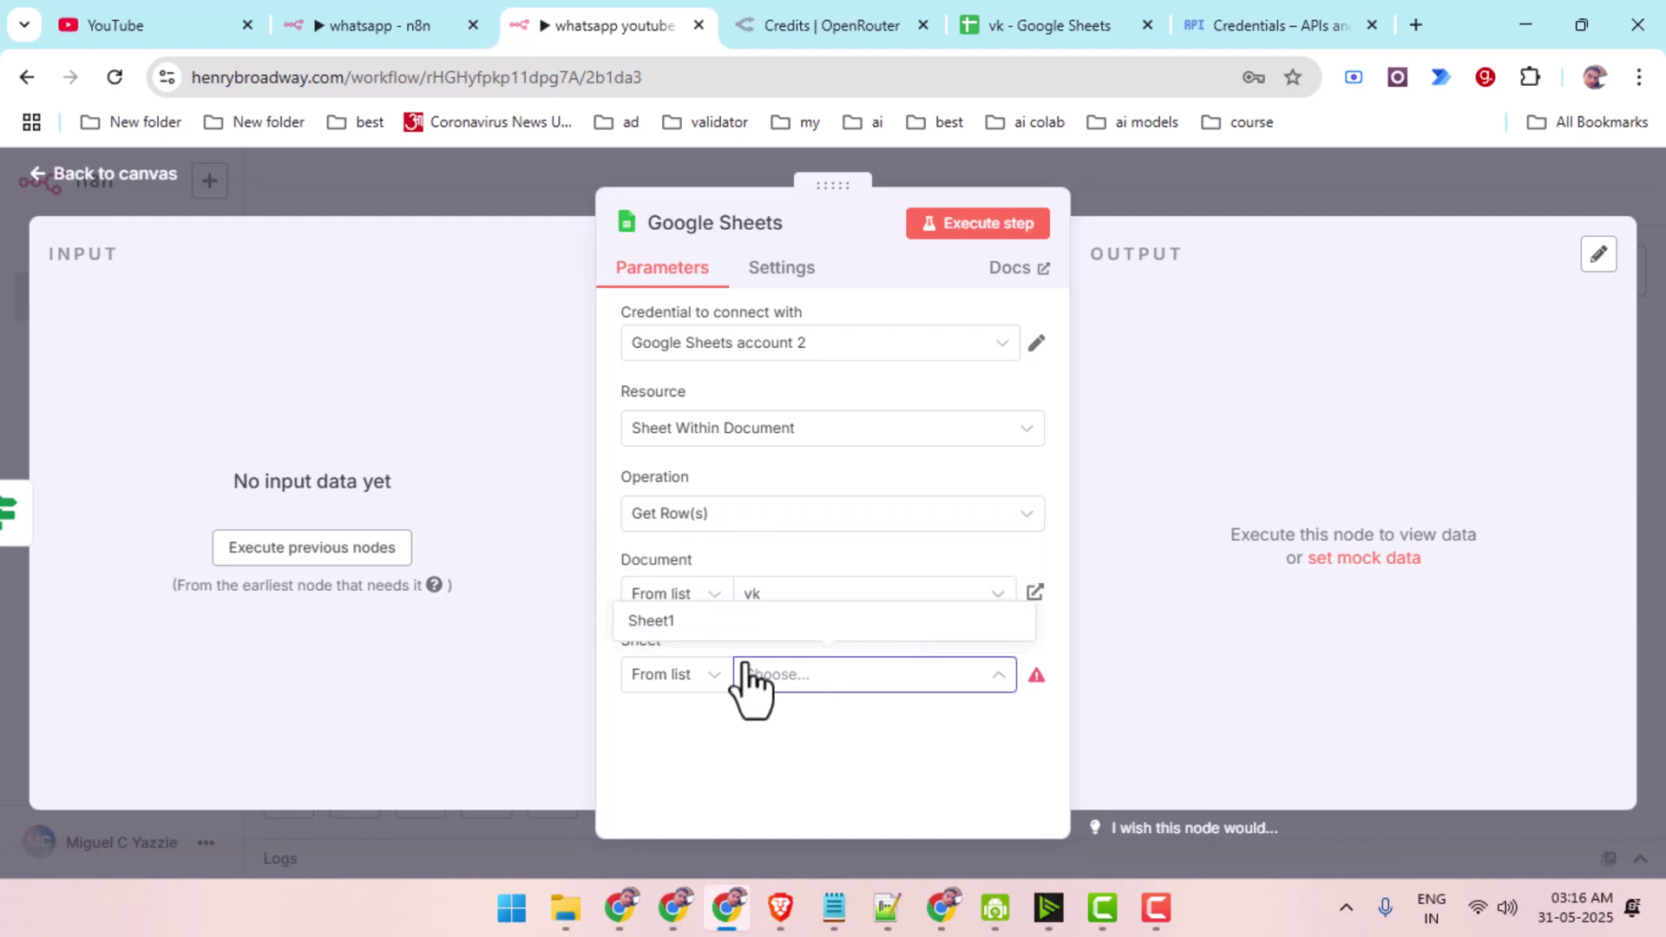
click(664, 623)
click(1041, 26)
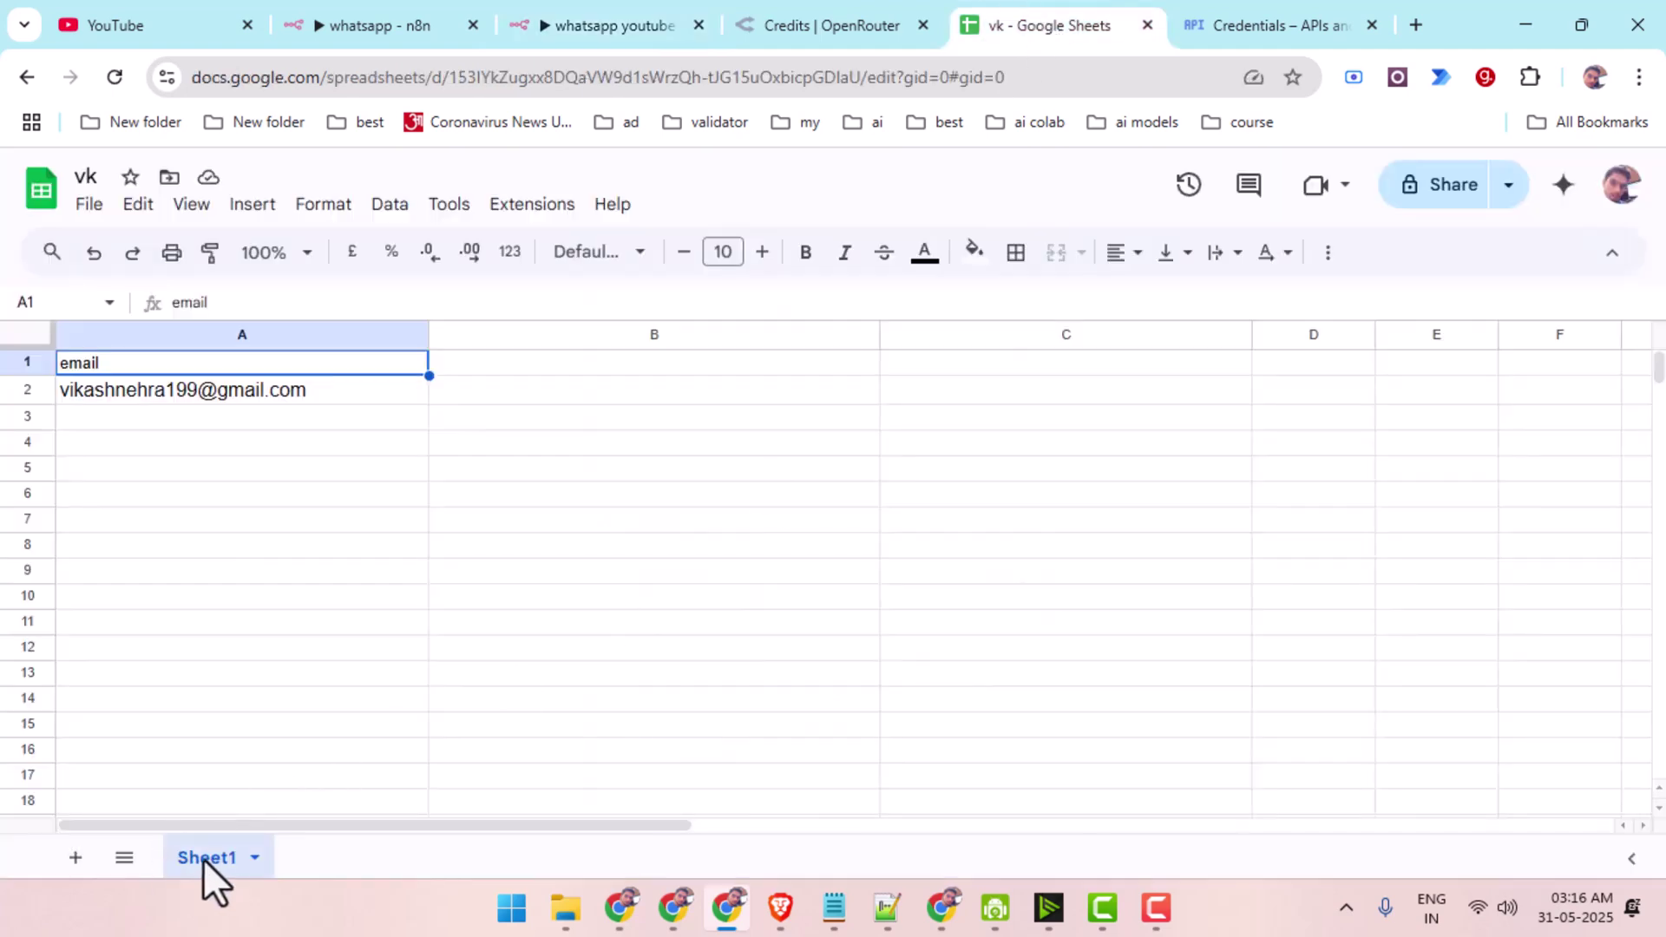
click(624, 25)
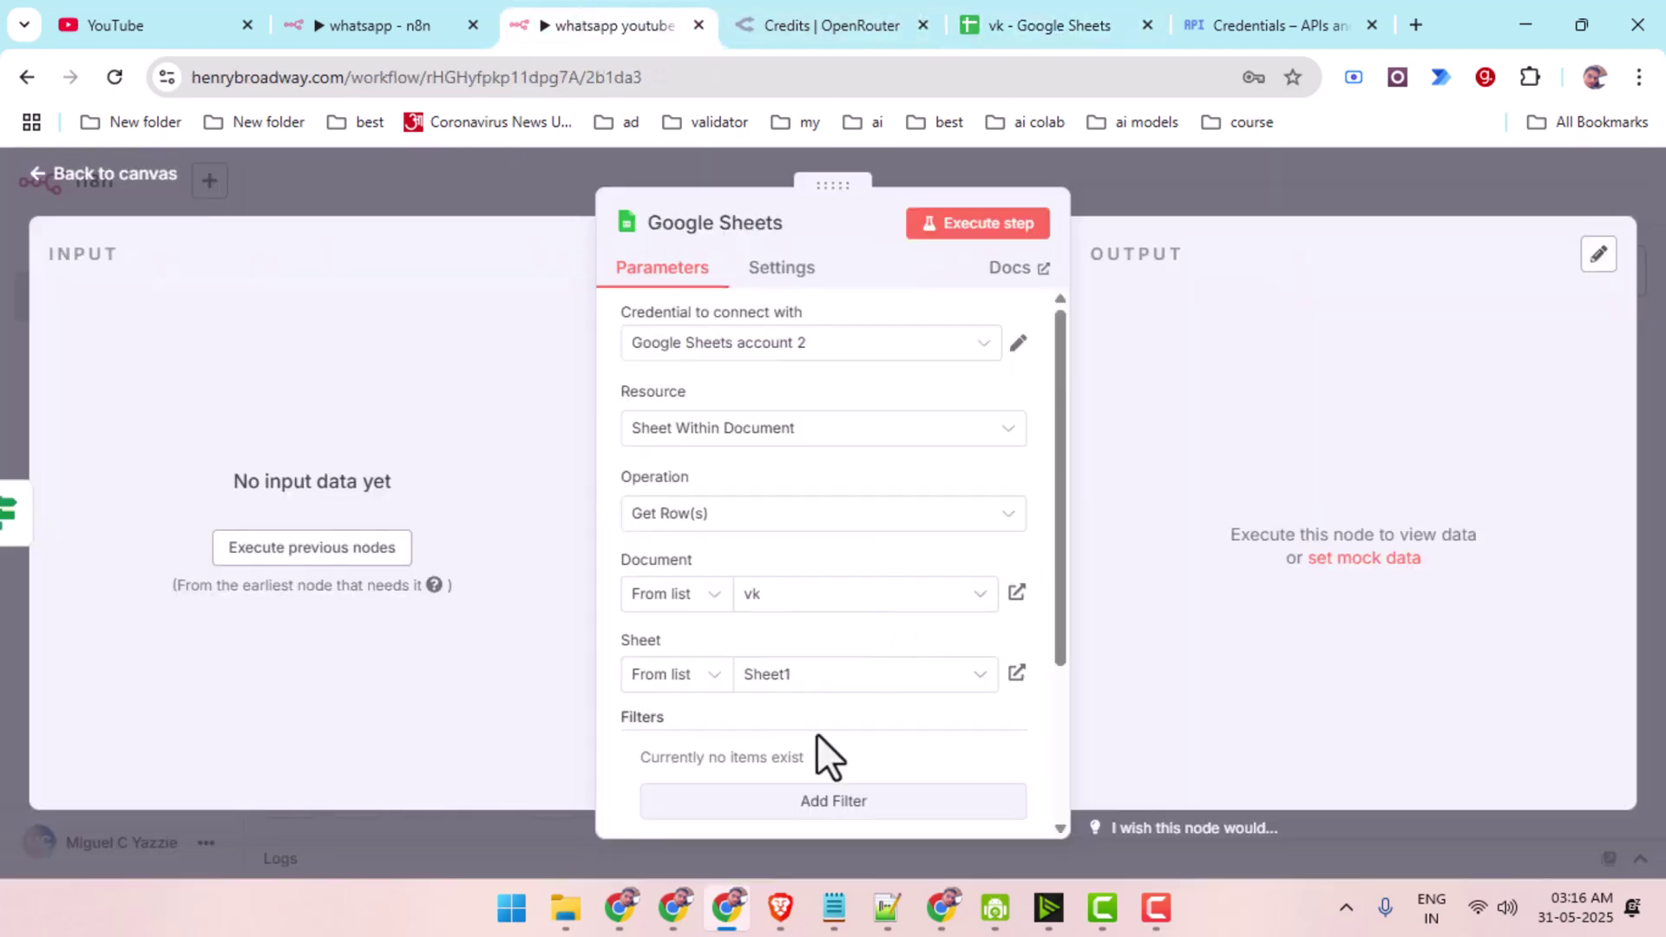
scroll(859, 659, down, 2)
click(85, 178)
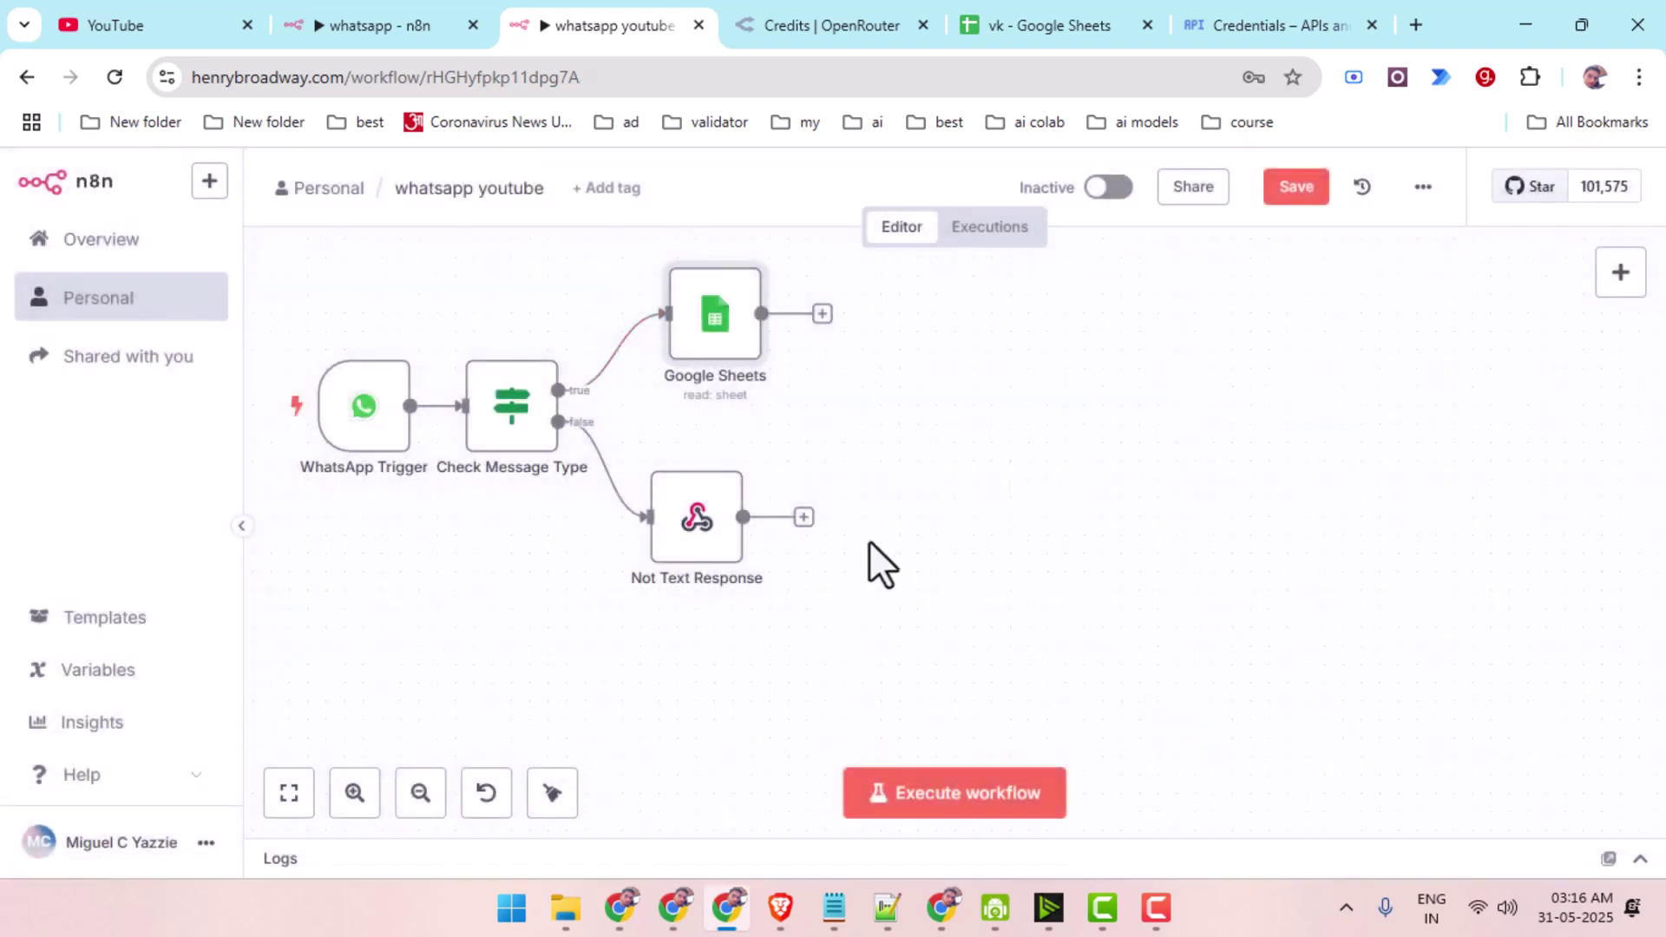
Copy the Check if Email Found node from the whatsapp workflow into whatsapp youtube and connect it after the Google Sheets node, aligned with it.
click(424, 17)
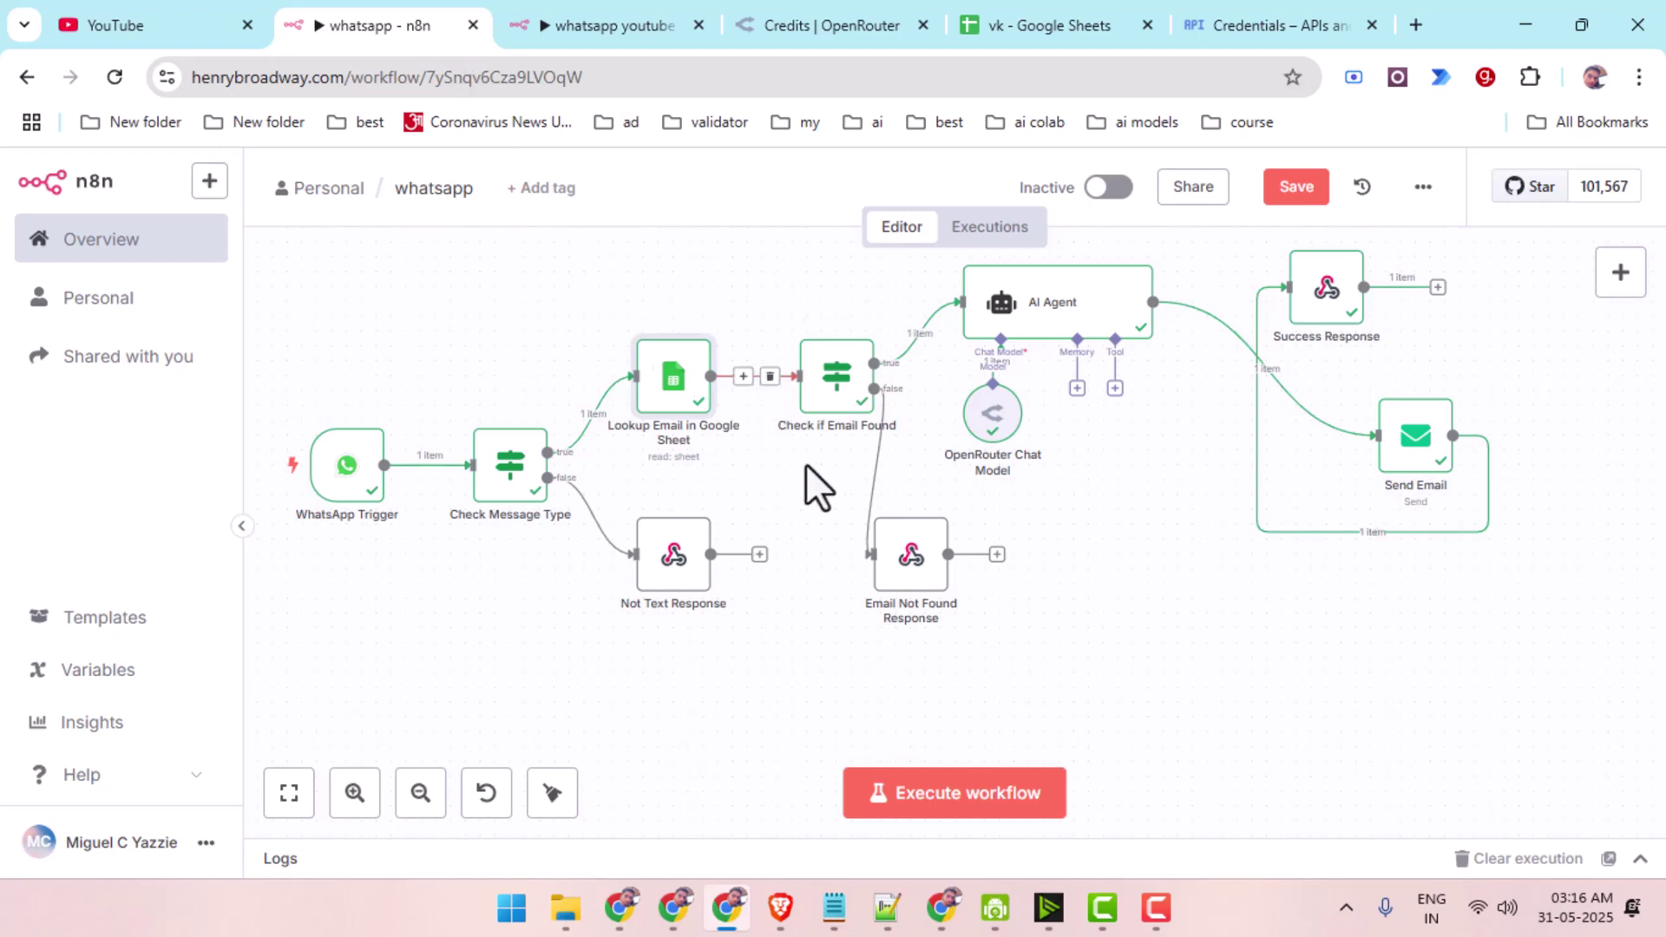
click(820, 401)
key(ctrl+c)
click(652, 24)
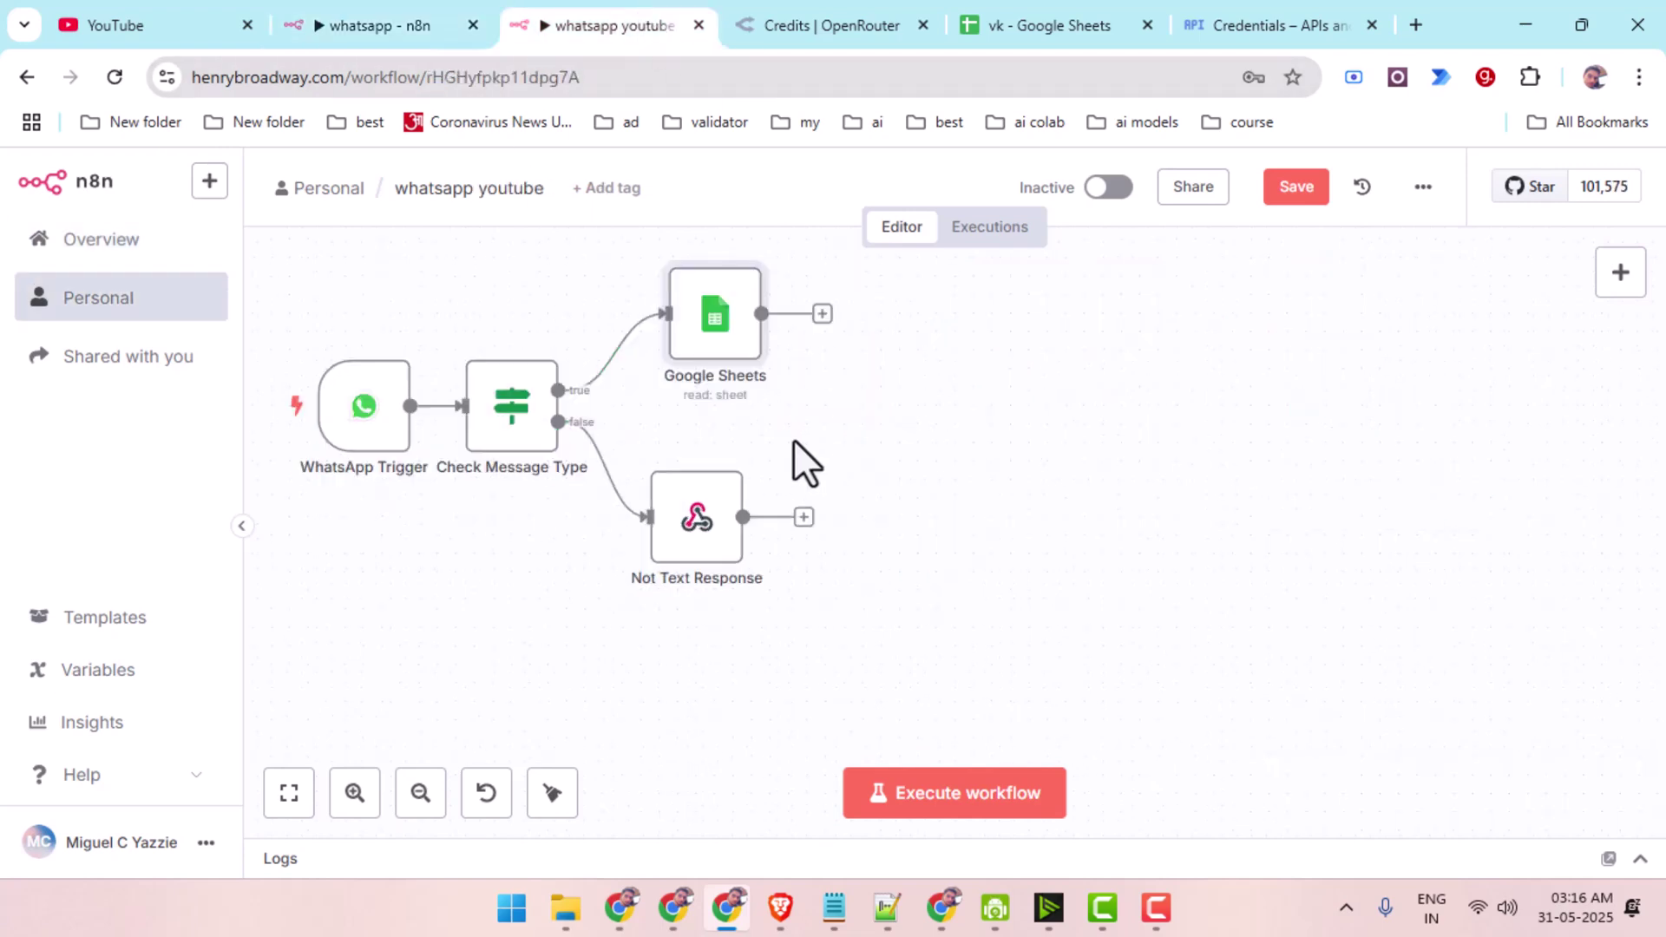
key(ctrl+v)
drag(855, 352, 822, 342)
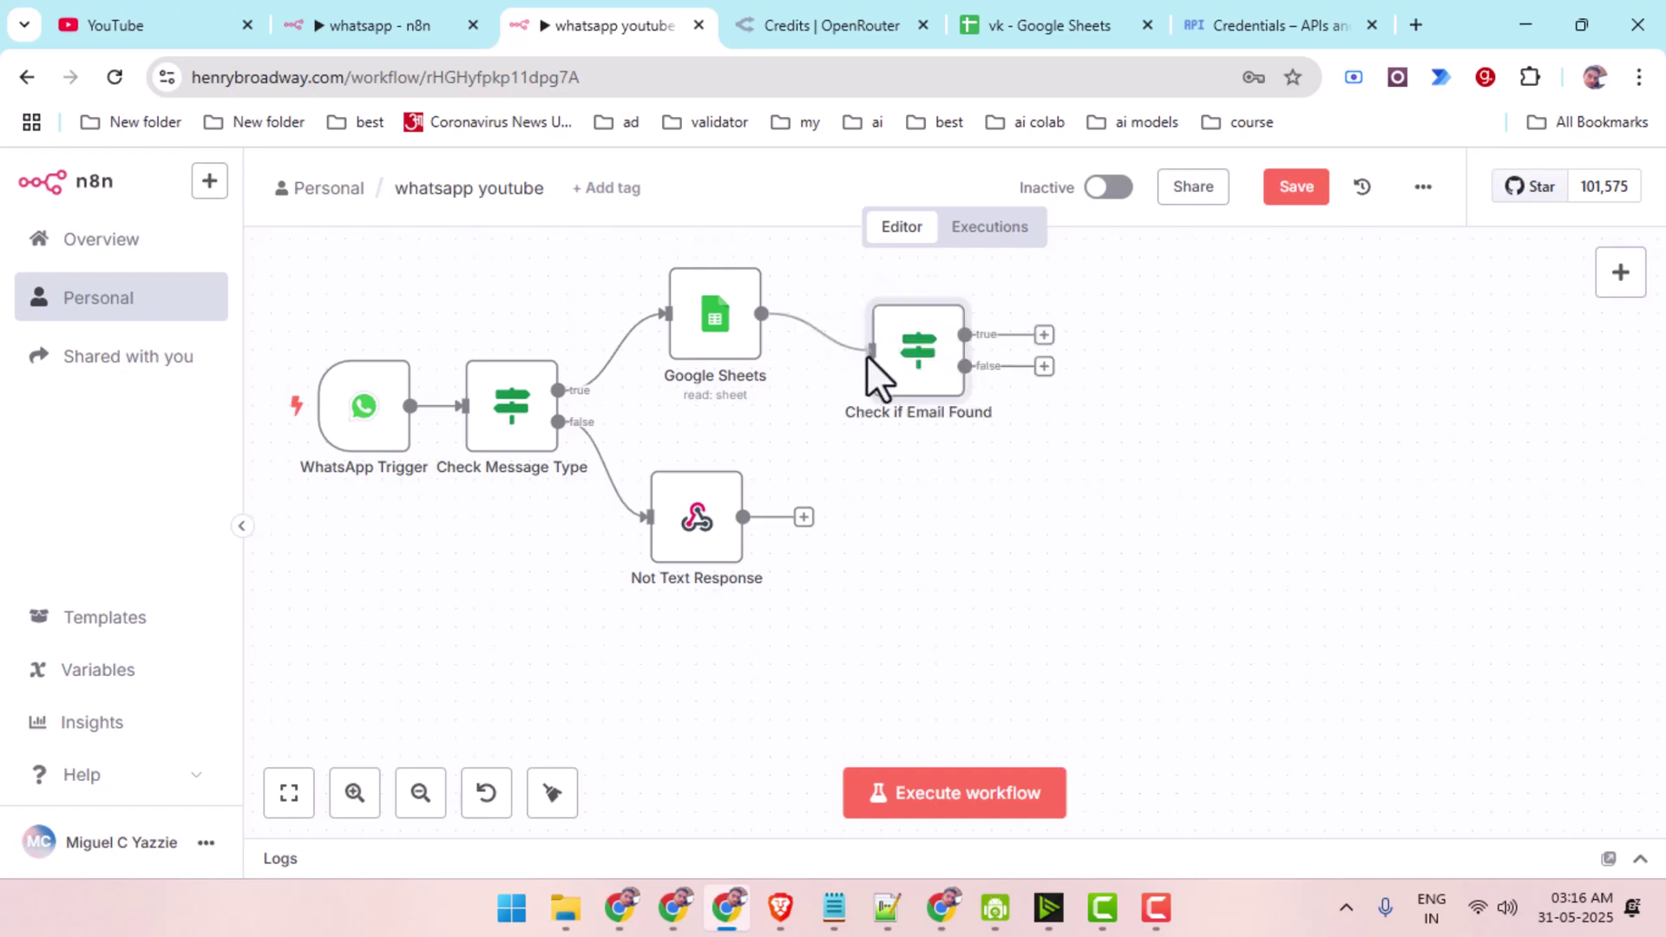
drag(920, 352, 882, 315)
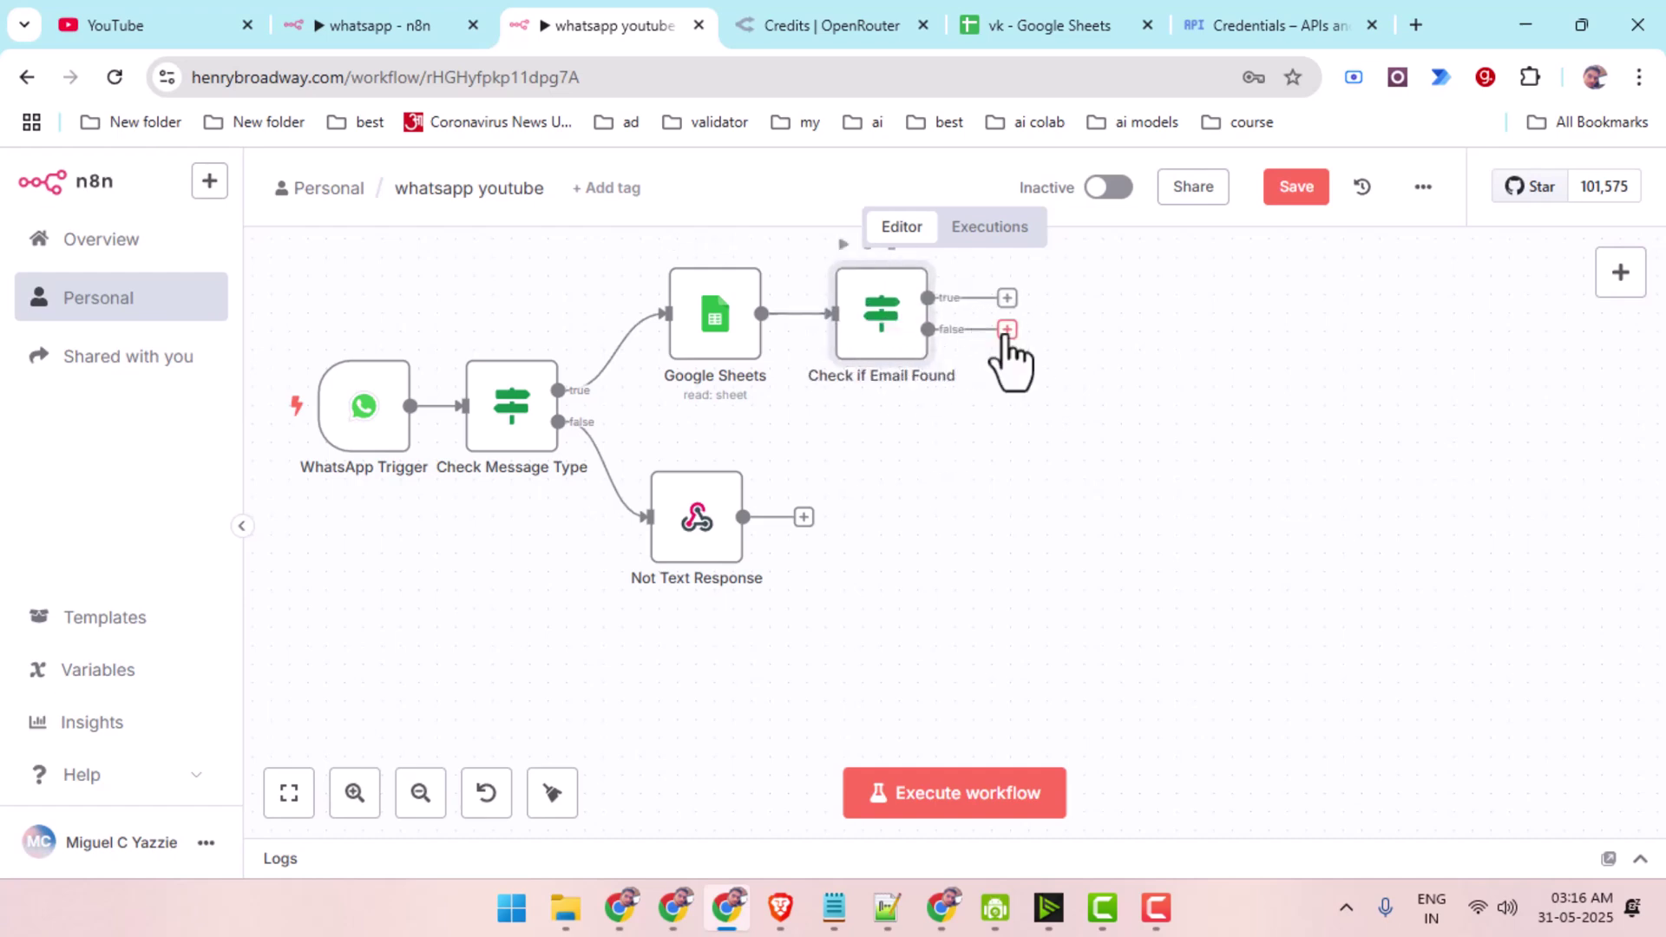
Duplicate the Not Text Response node and connect the copy to the false output of Check if Email Found.
drag(1006, 331, 840, 504)
click(703, 520)
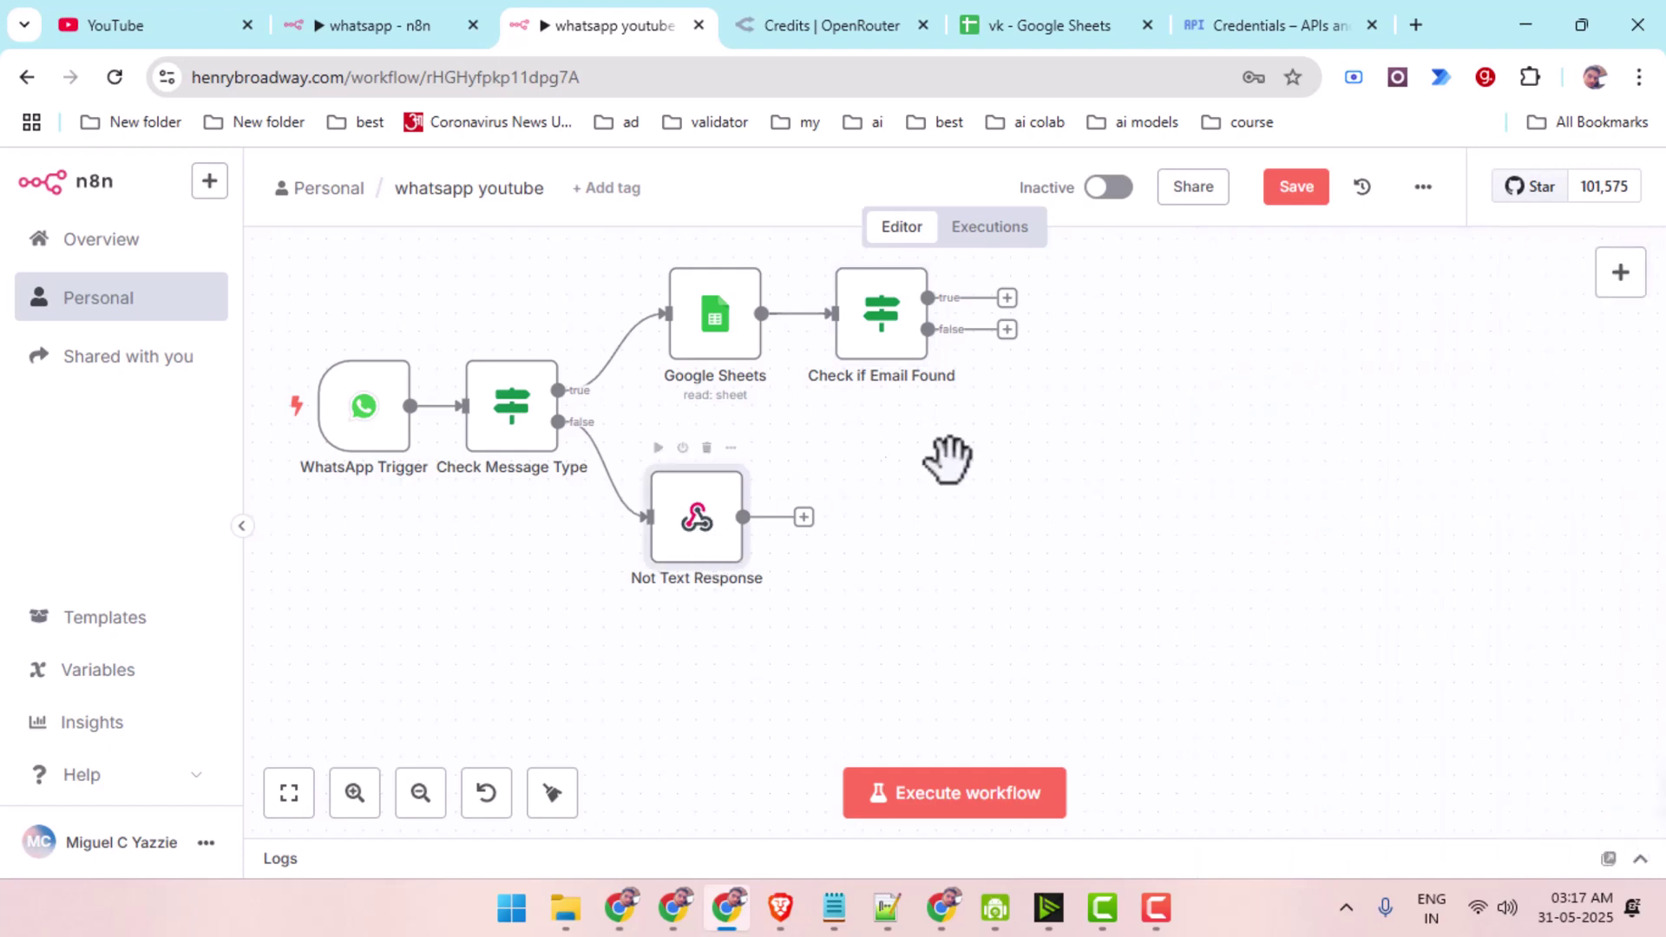
key(ctrl+c)
key(ctrl+v)
drag(1003, 355, 1001, 331)
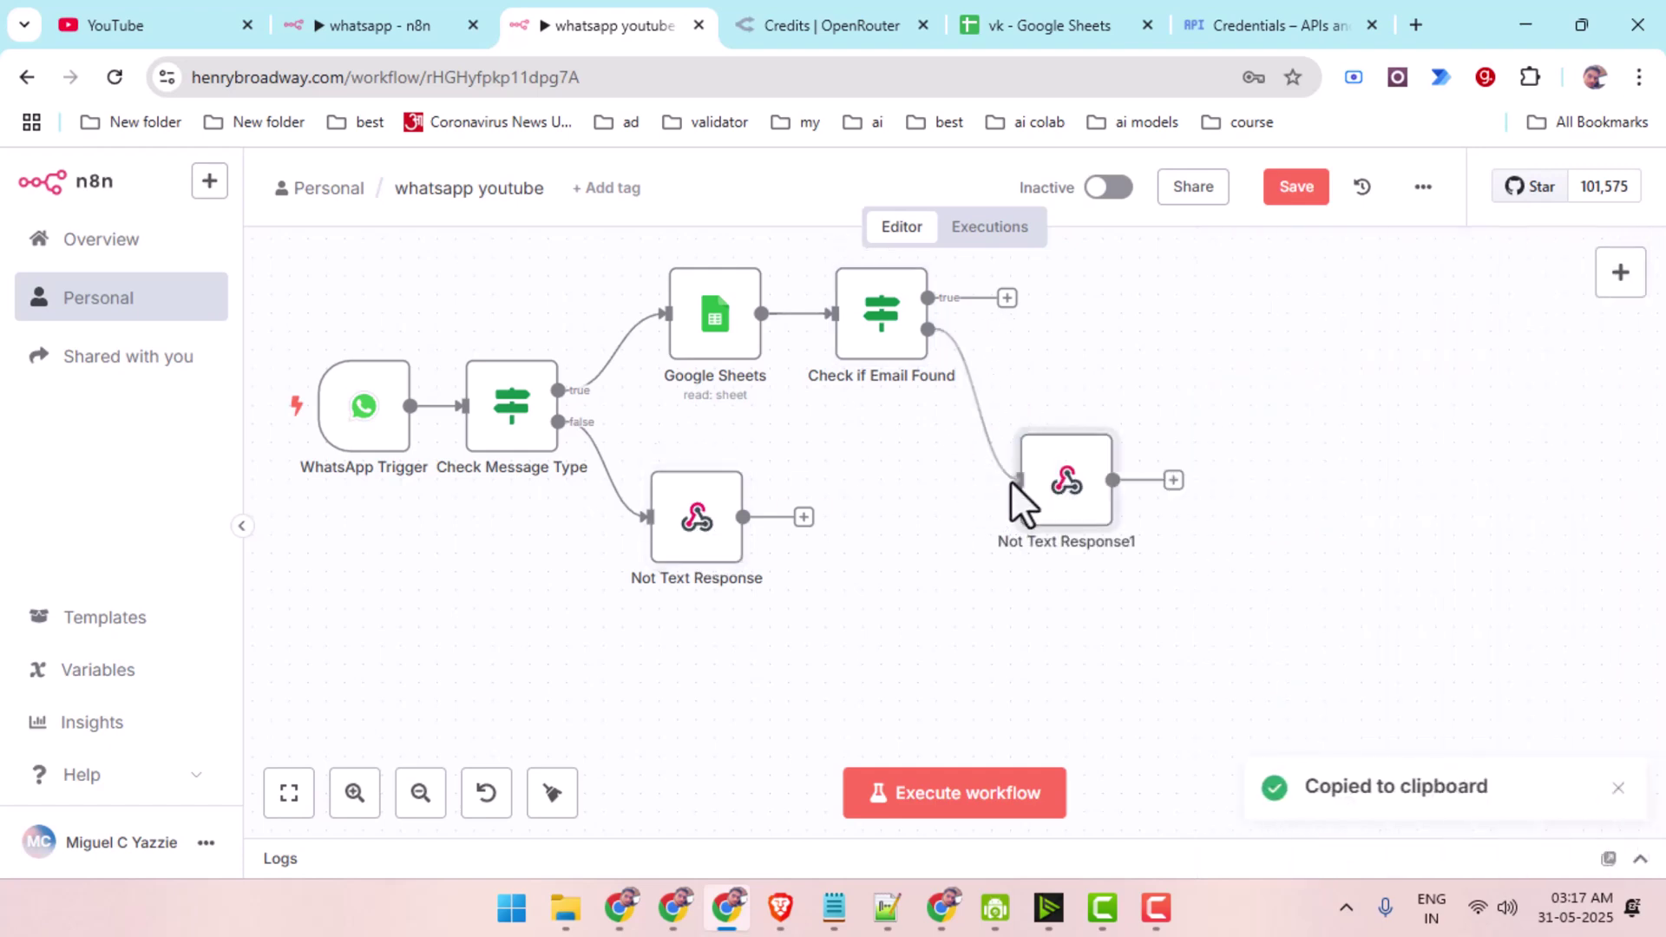
drag(1010, 482, 1013, 484)
Copy the AI Agent node from the whatsapp workflow and return to the whatsapp youtube workflow.
drag(902, 564, 610, 565)
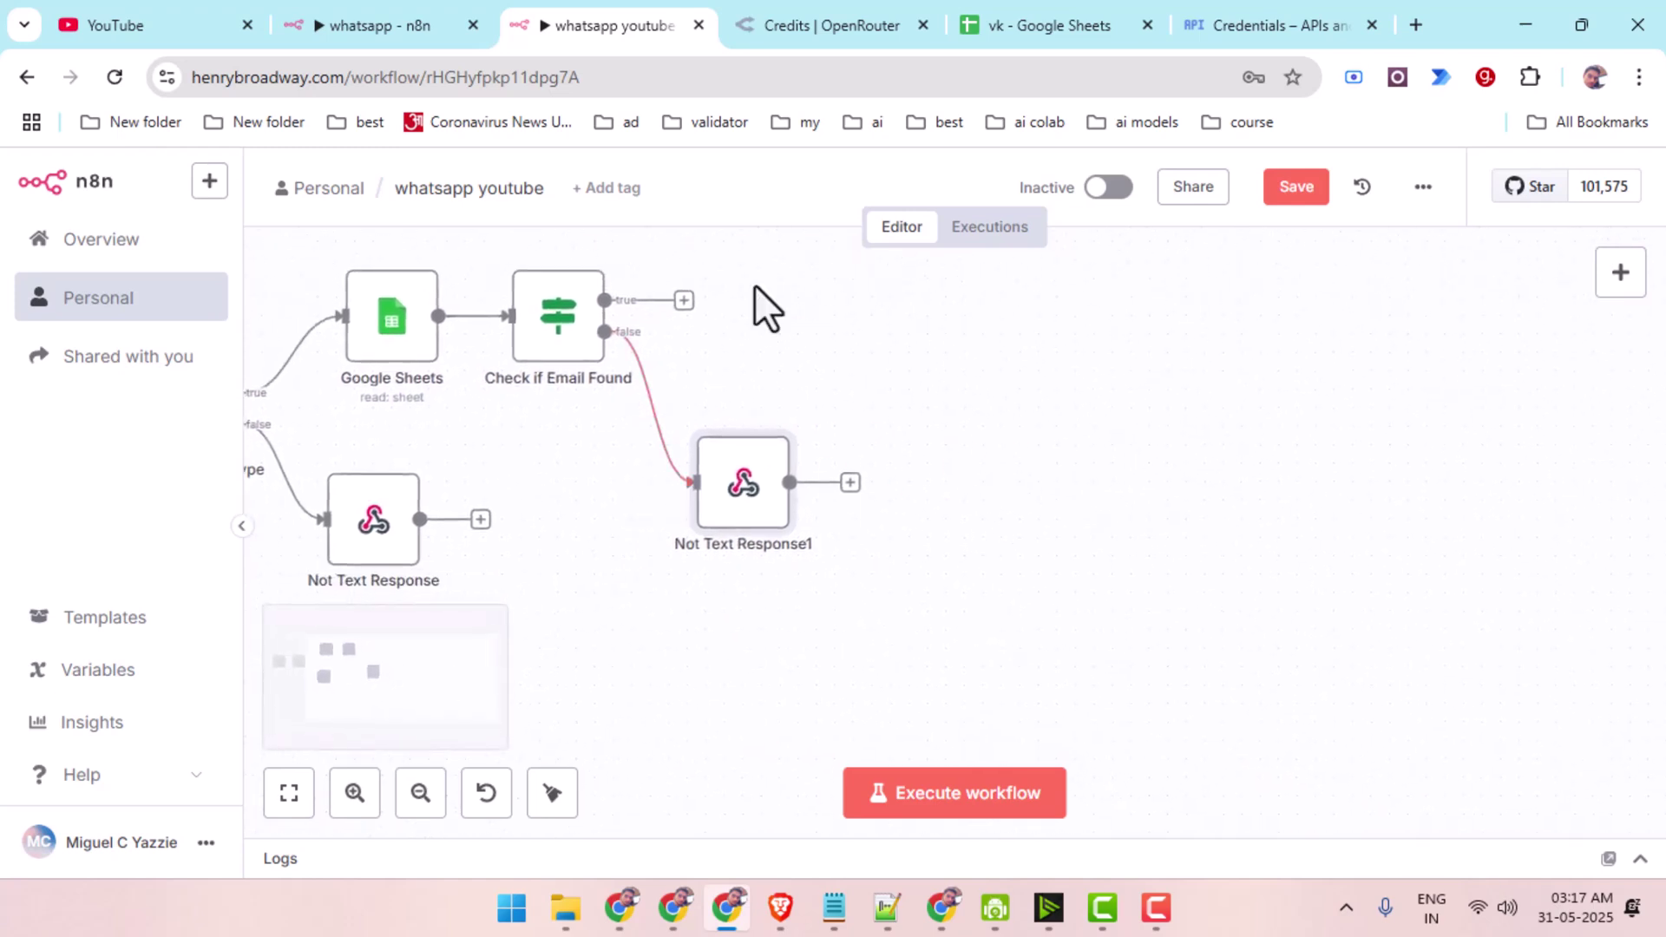
click(417, 22)
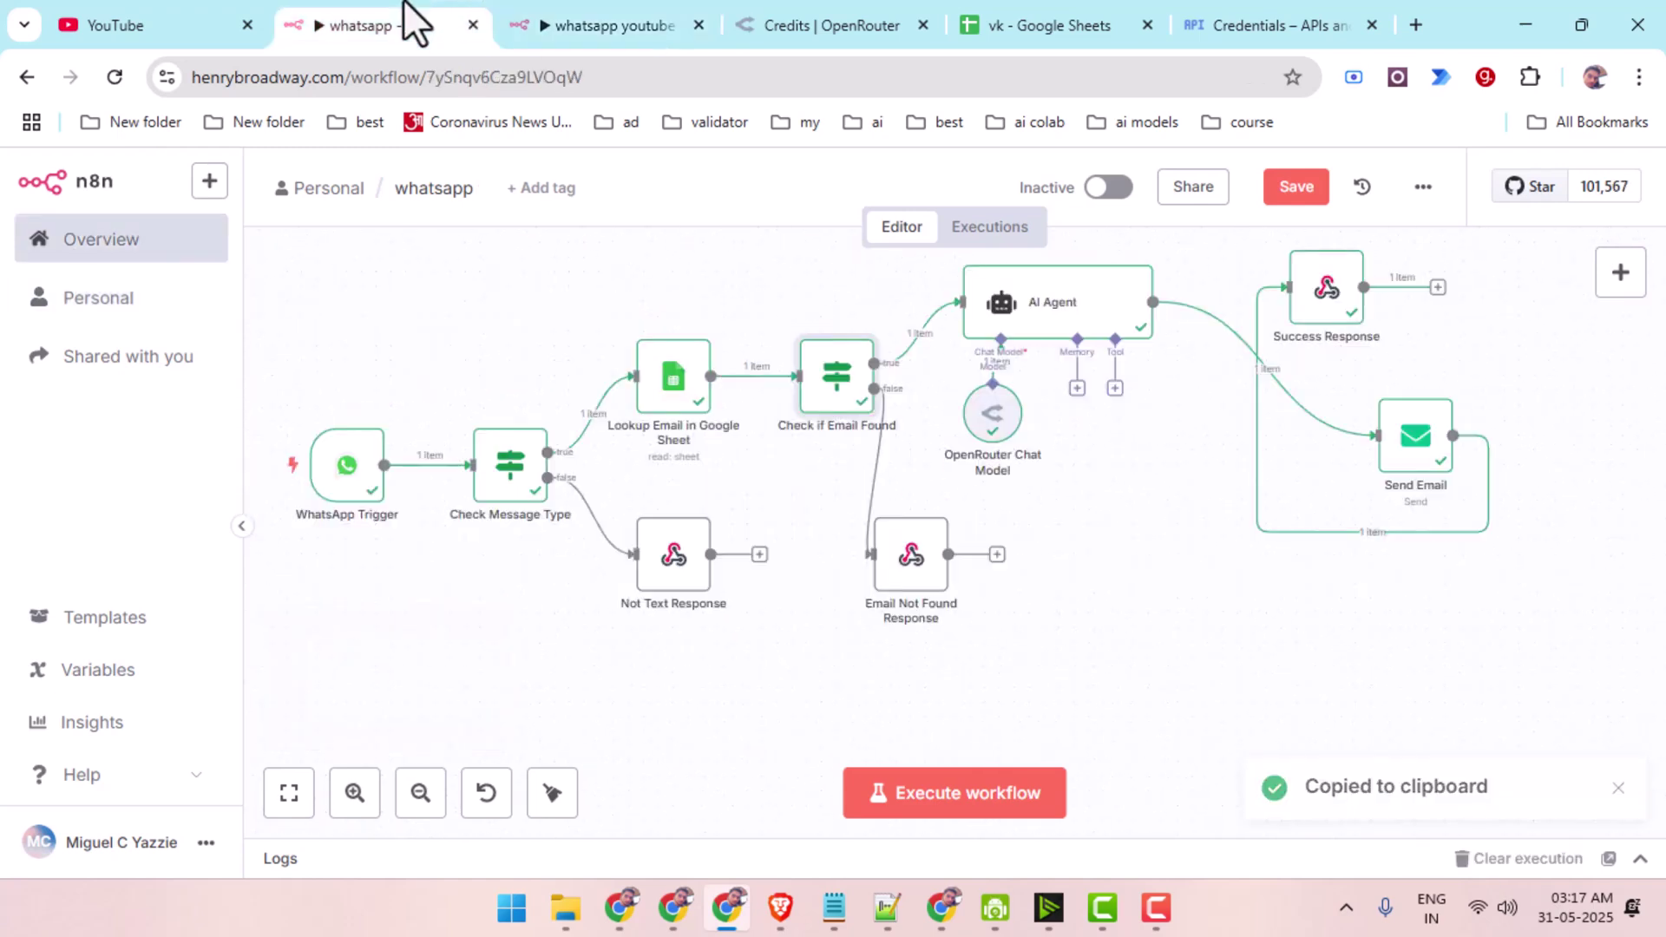
click(1049, 317)
key(ctrl+c)
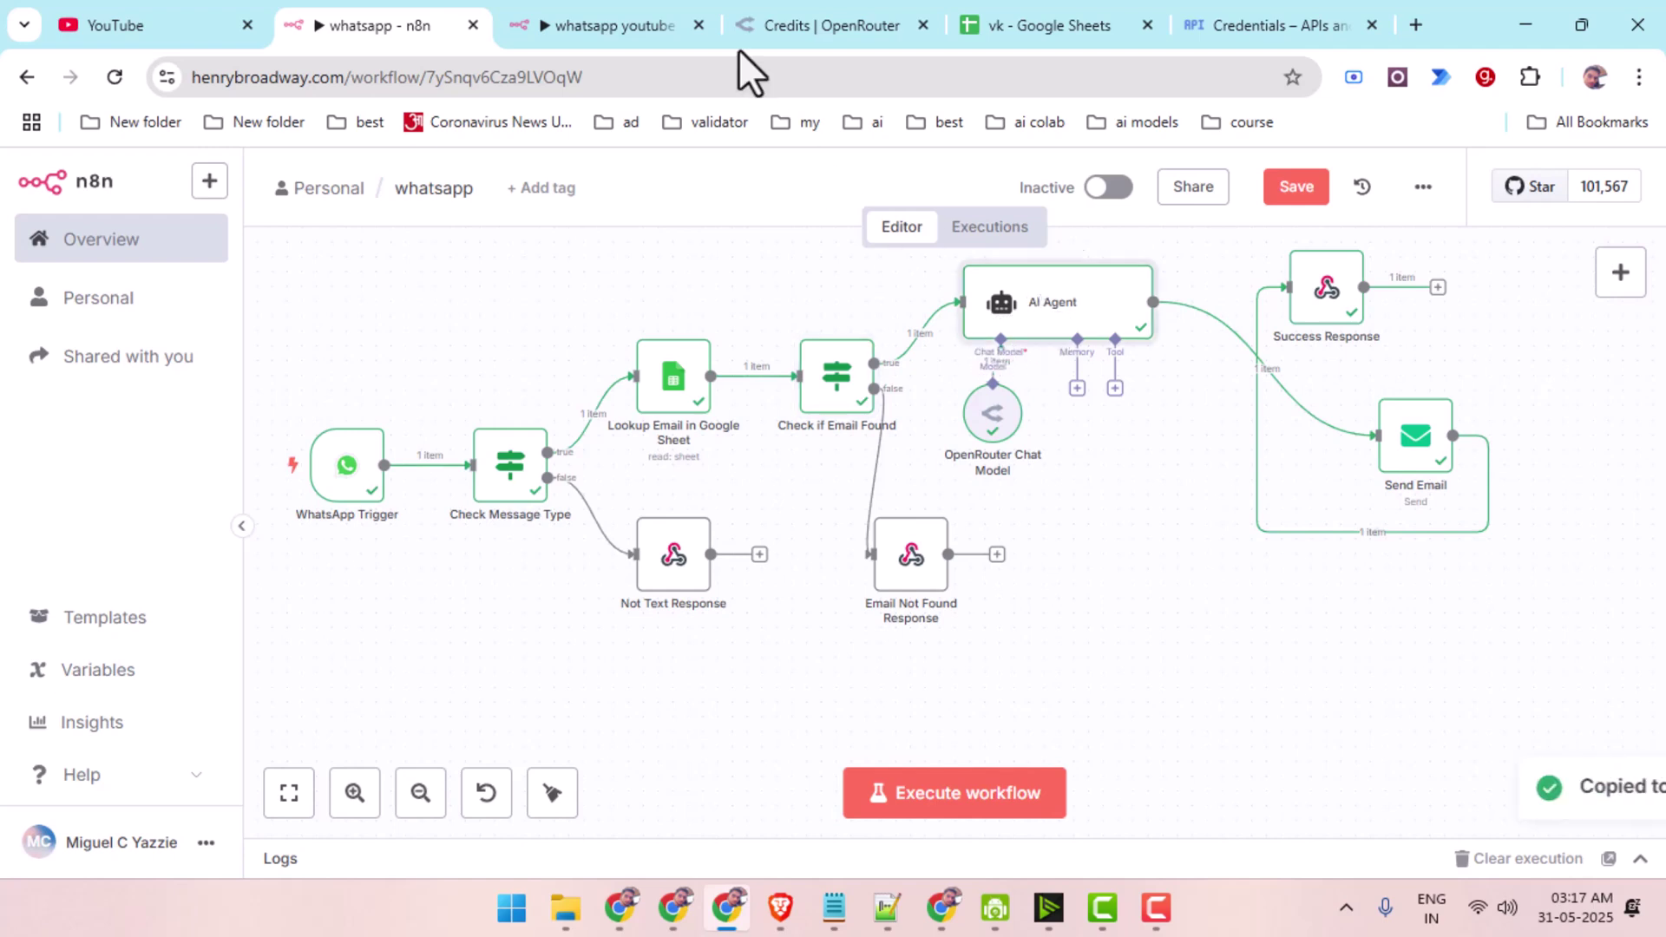
click(629, 26)
Add an AI Agent node to the true output of Check if Email Found and space it apart from the duplicated response node.
click(683, 301)
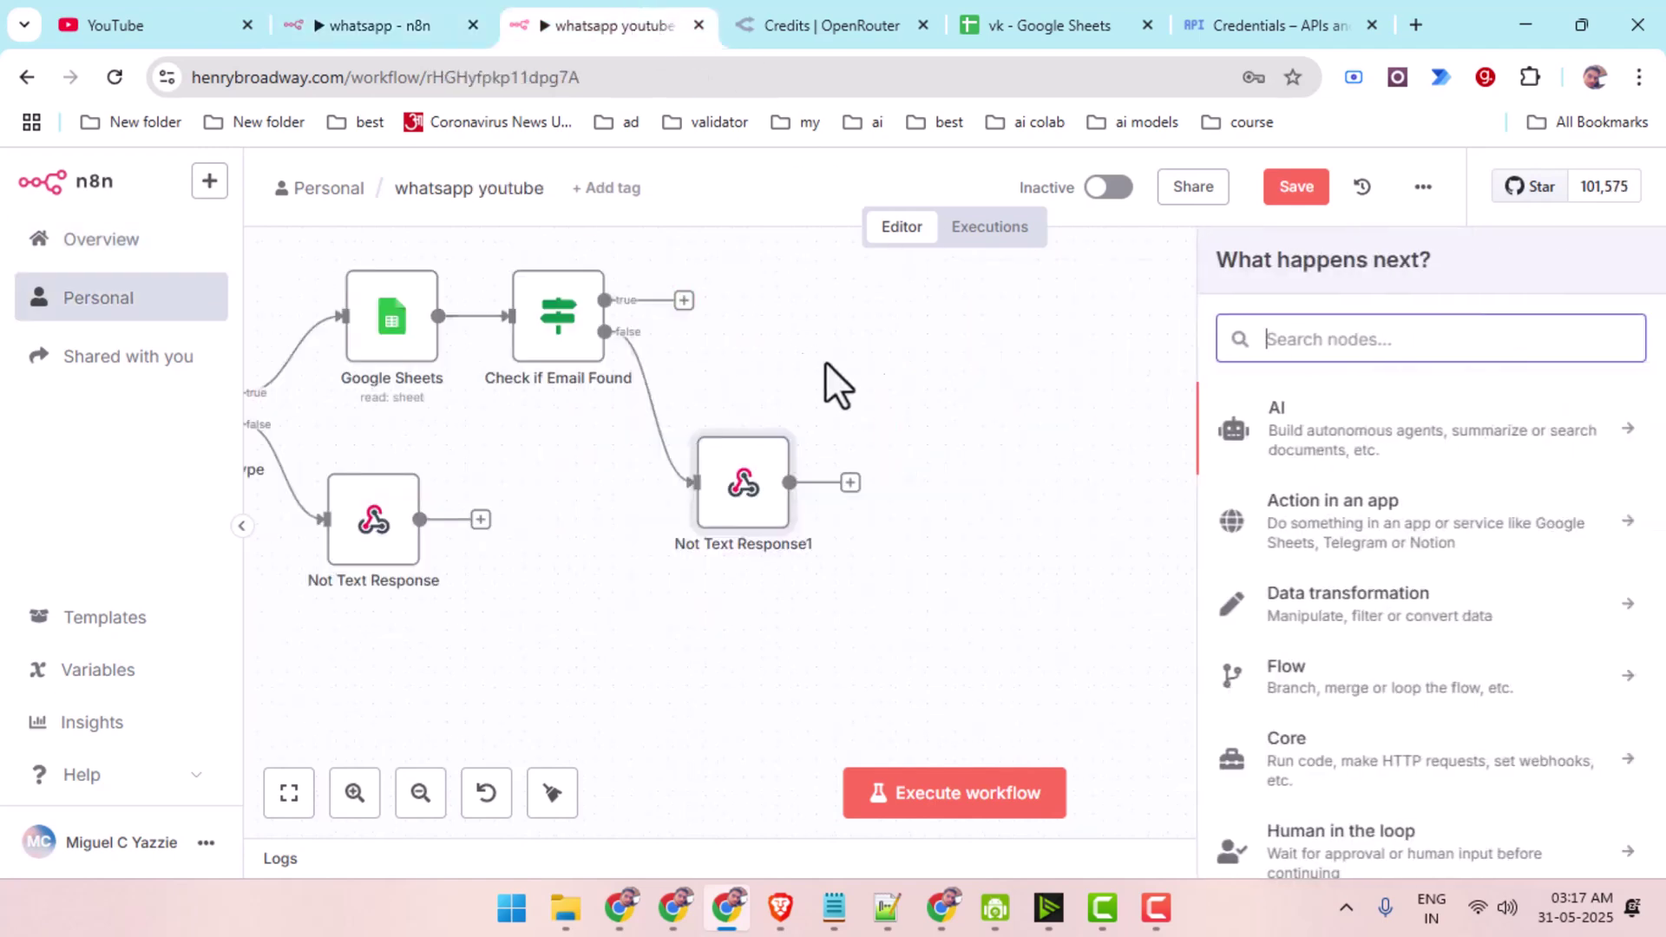
click(1544, 443)
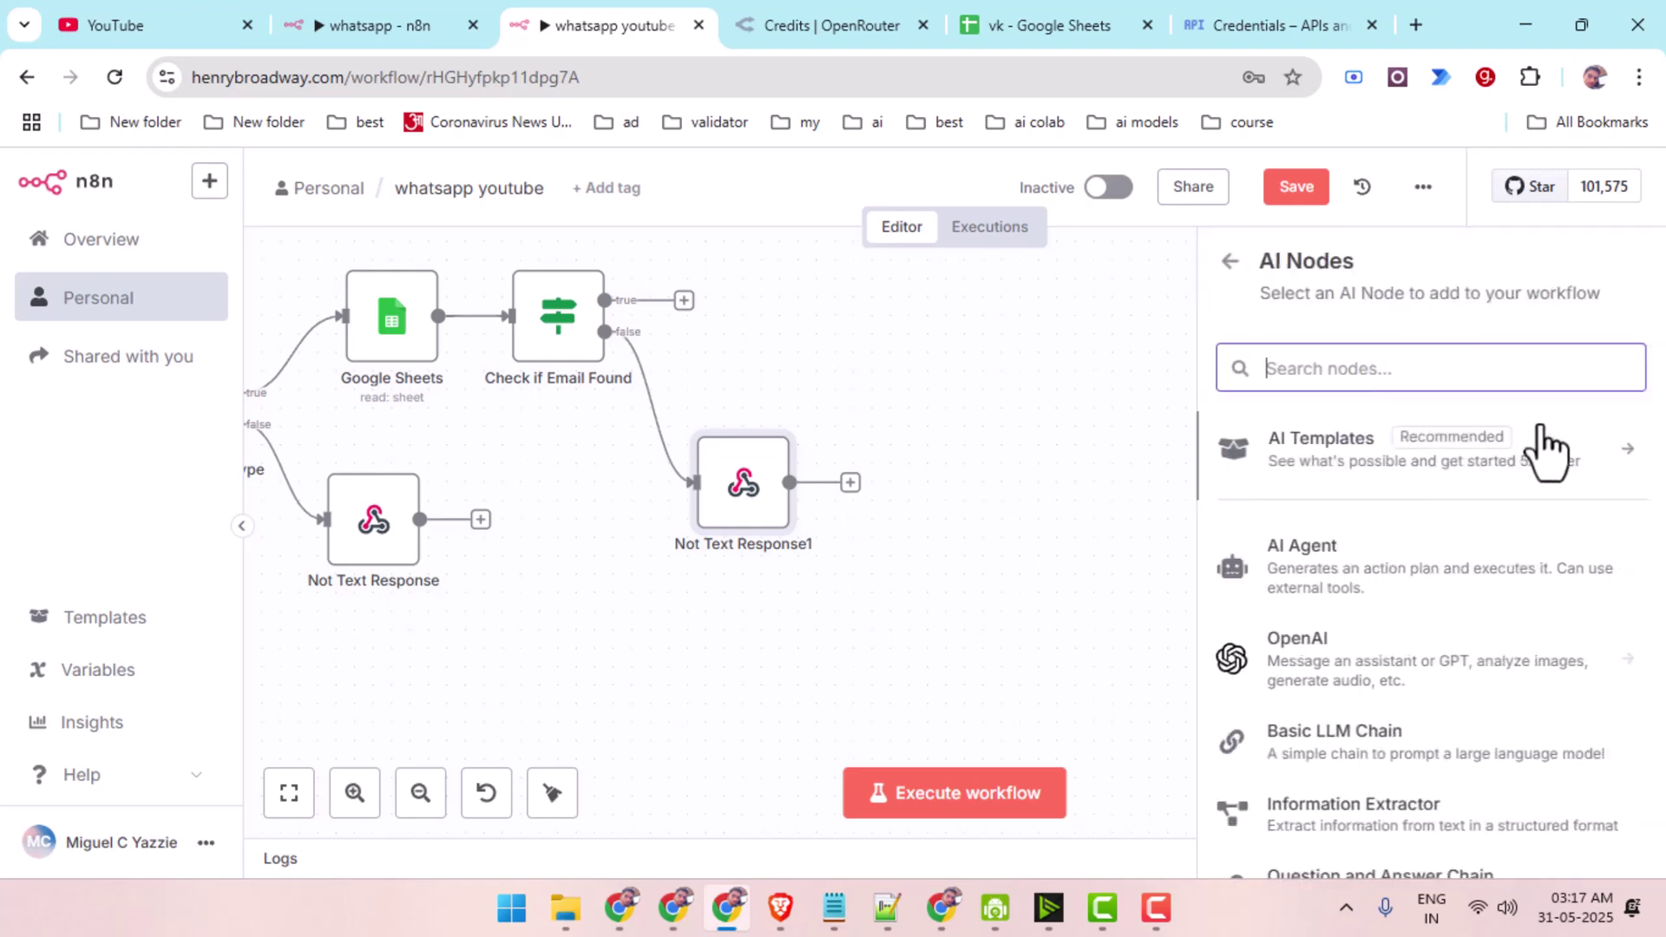
click(1511, 569)
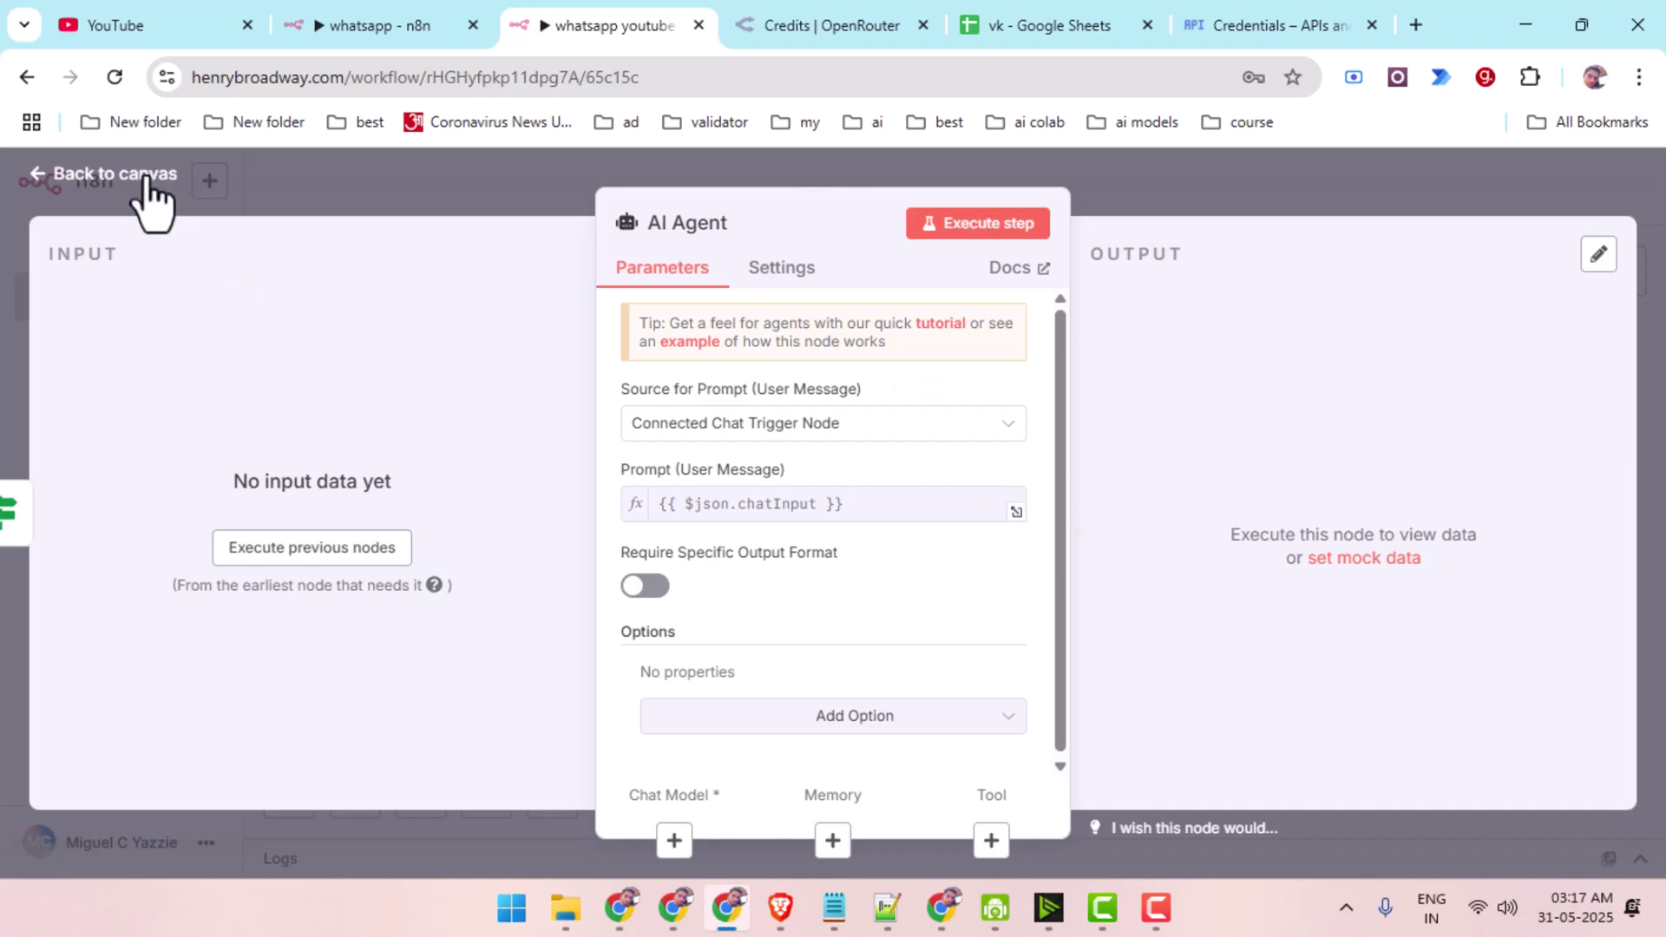
click(115, 174)
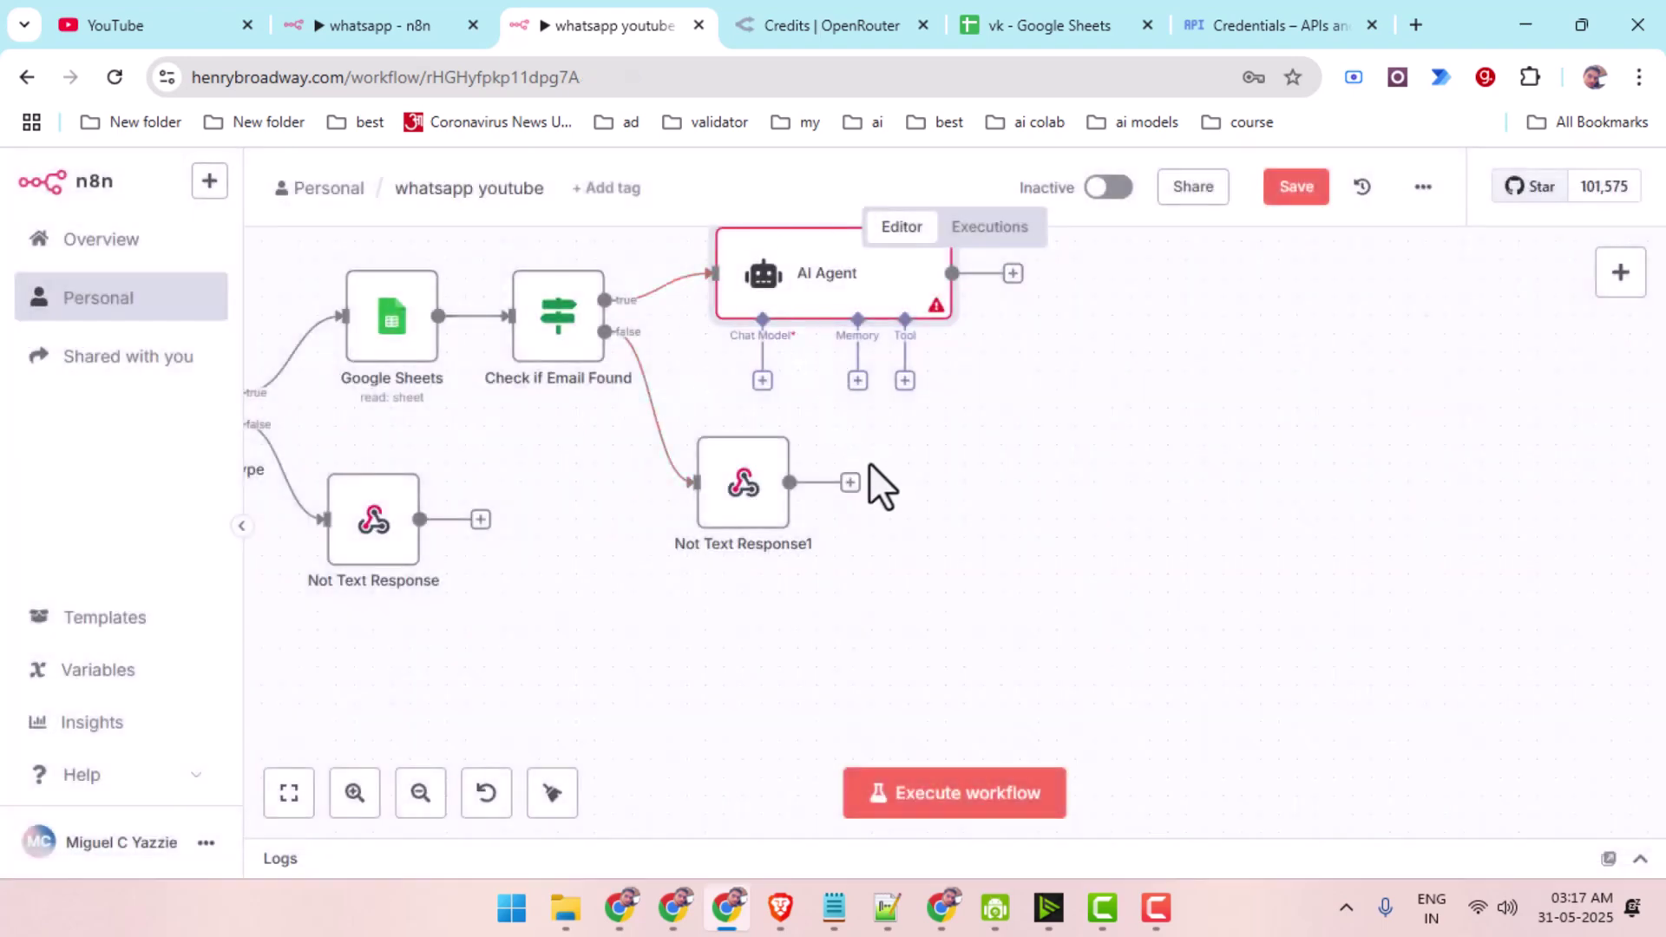
drag(776, 525, 684, 672)
drag(819, 274, 837, 319)
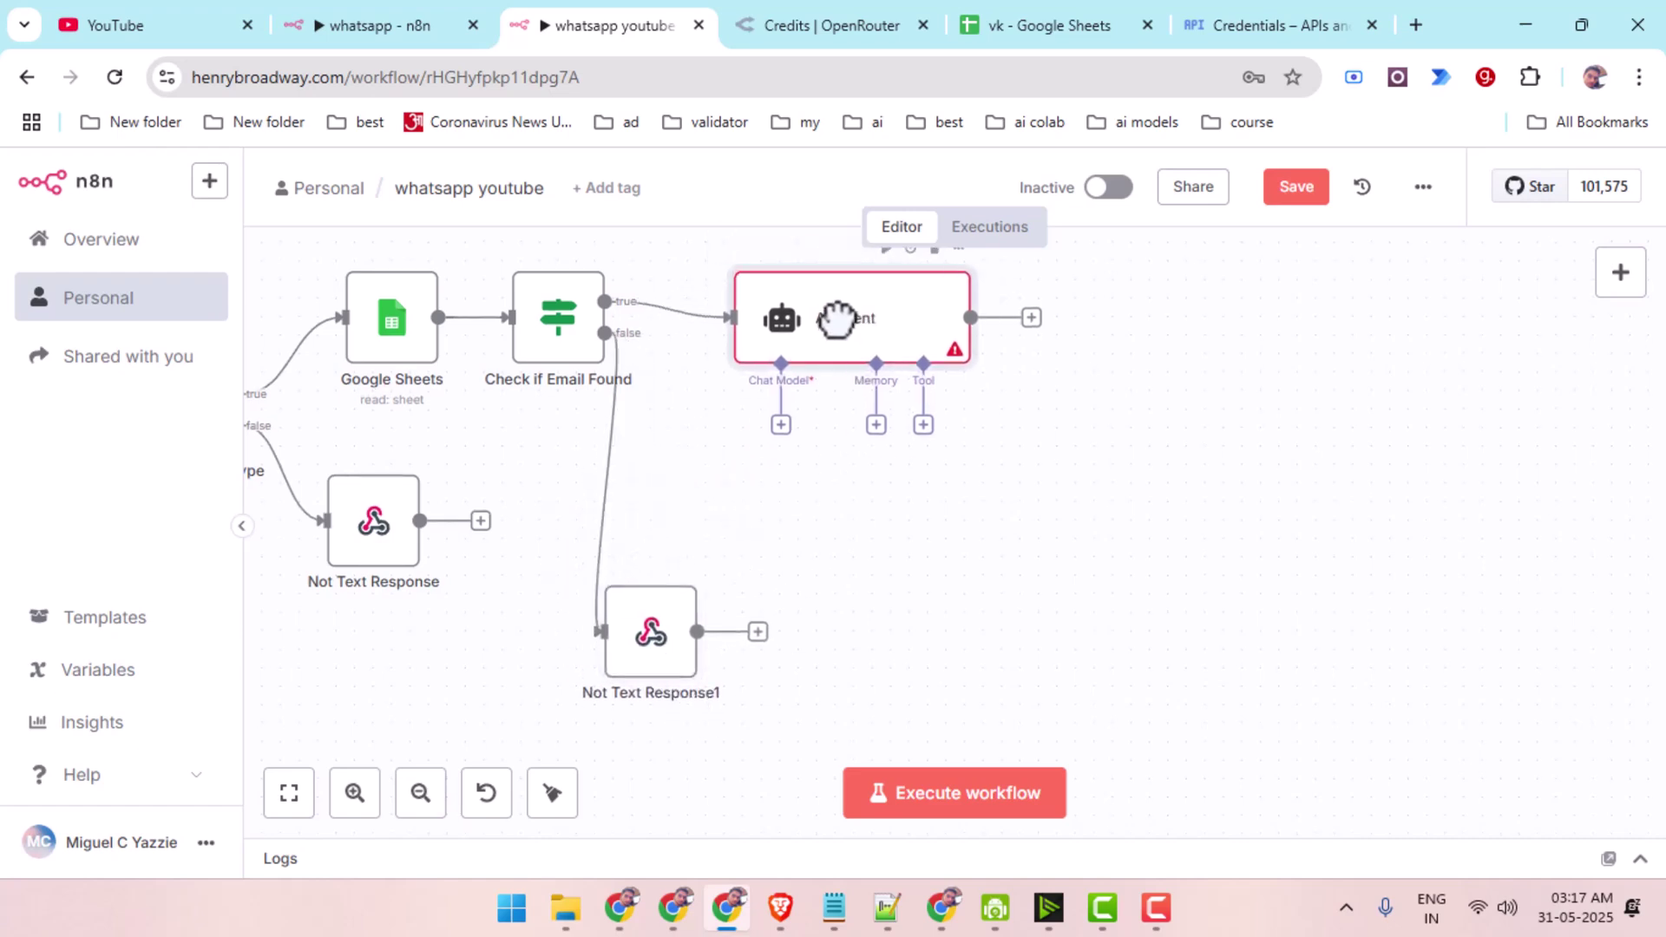
Attach an OpenRouter Chat Model to the AI Agent's Chat Model input.
click(780, 425)
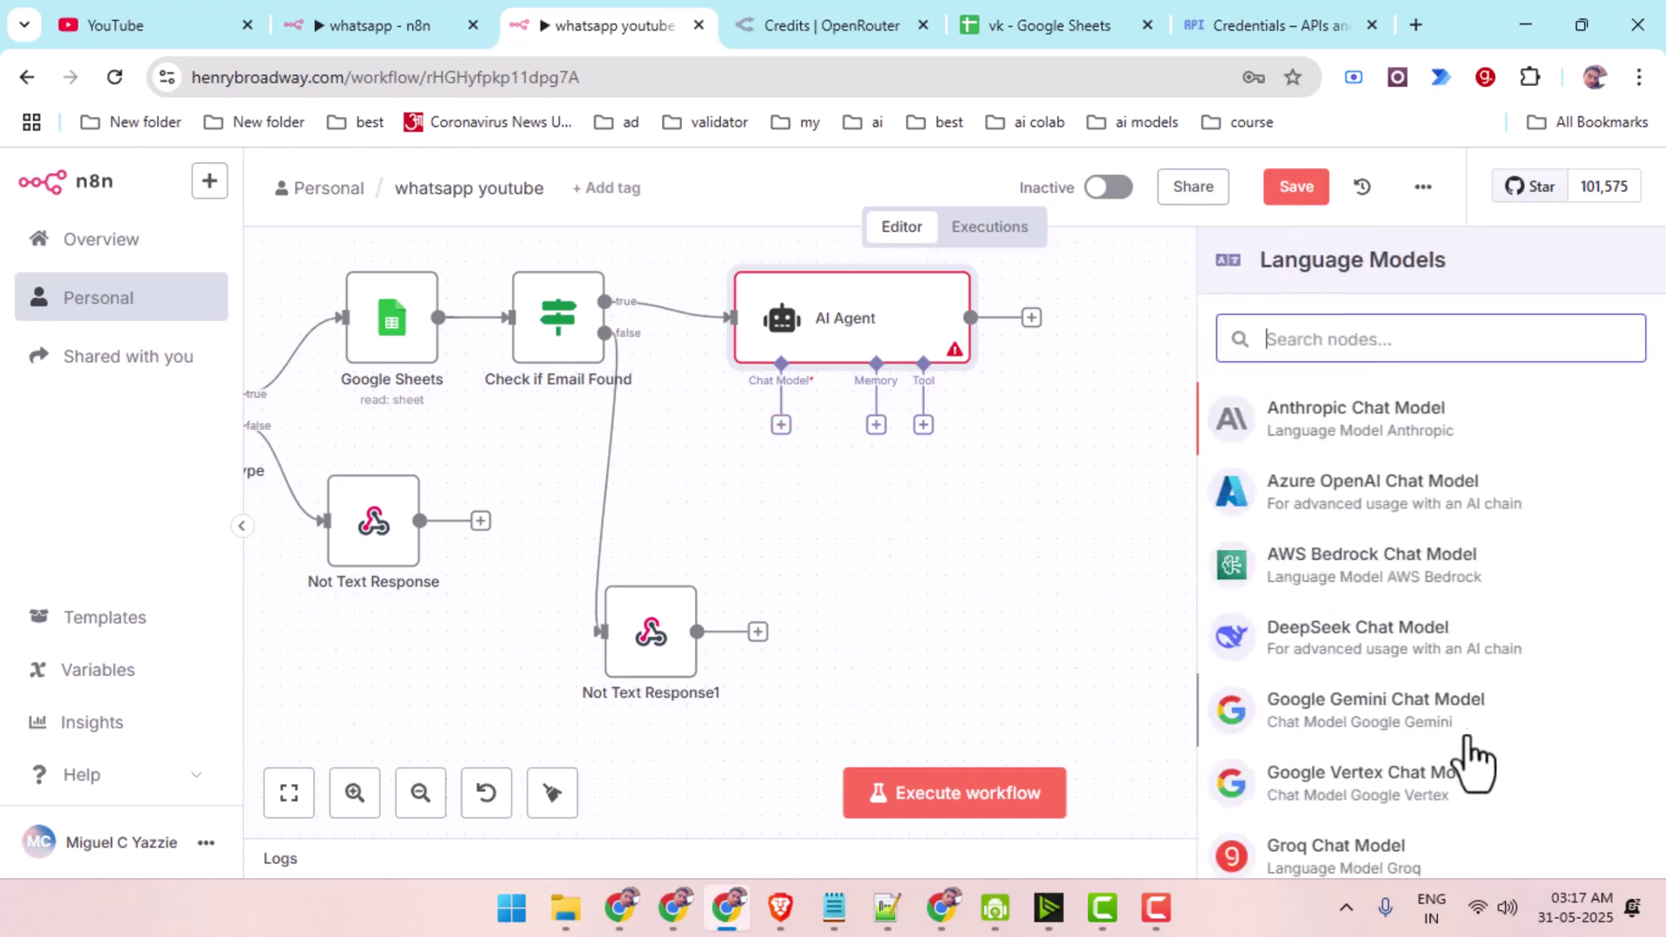
scroll(1470, 763, down, 3)
scroll(1467, 780, up, 4)
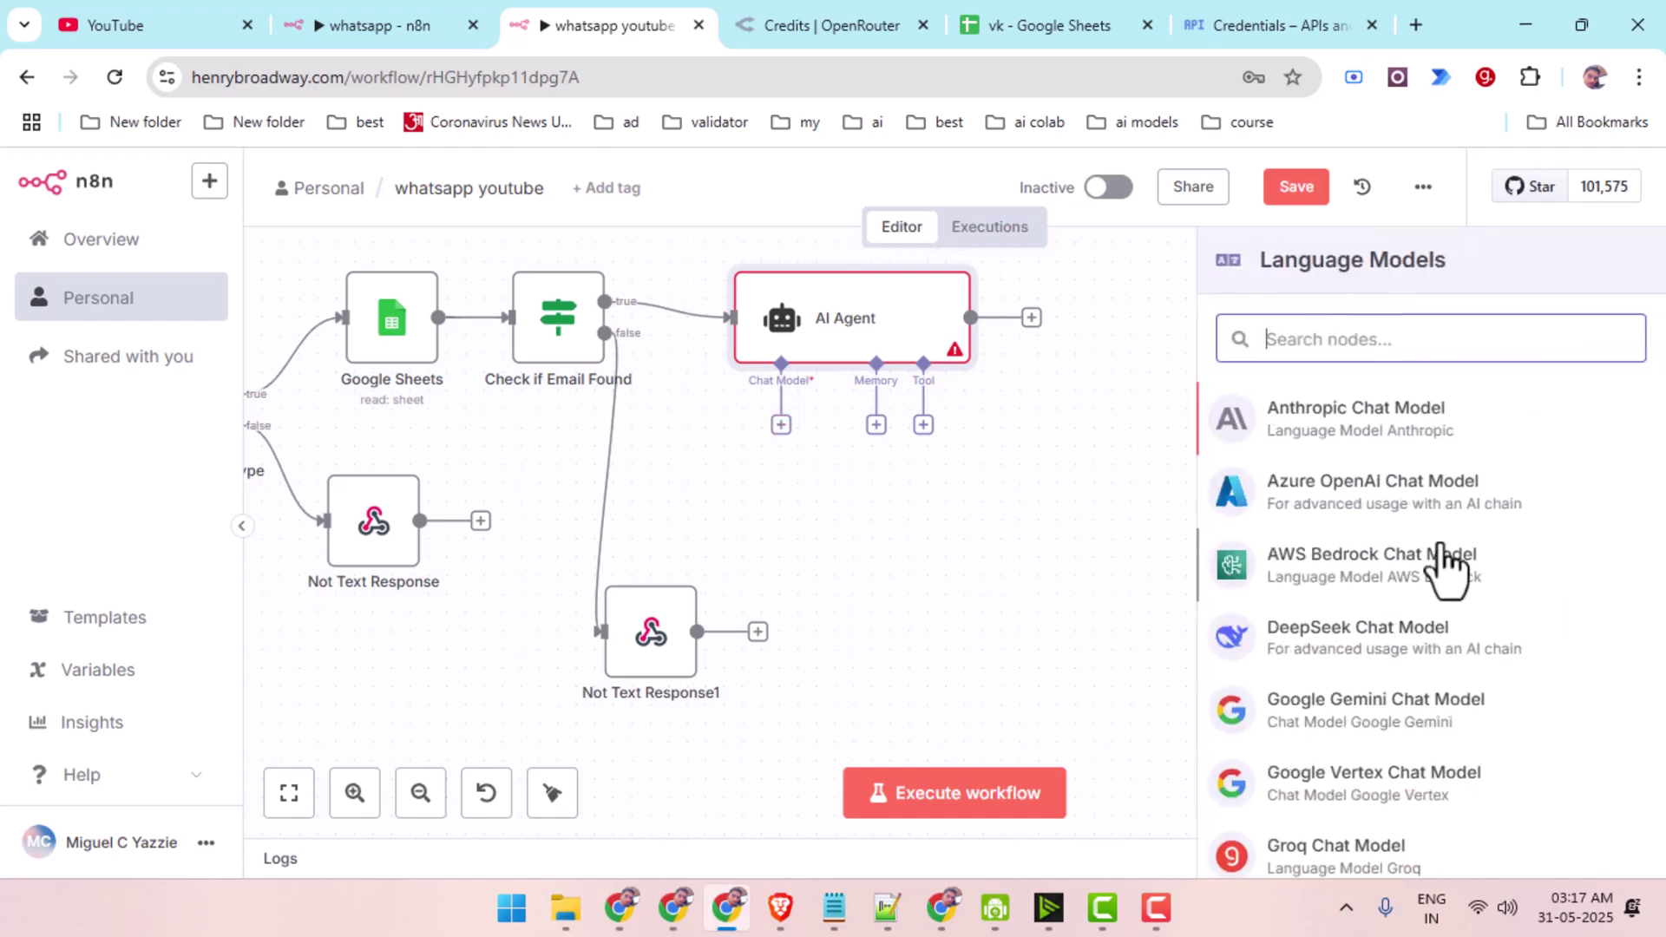
scroll(1449, 607, down, 5)
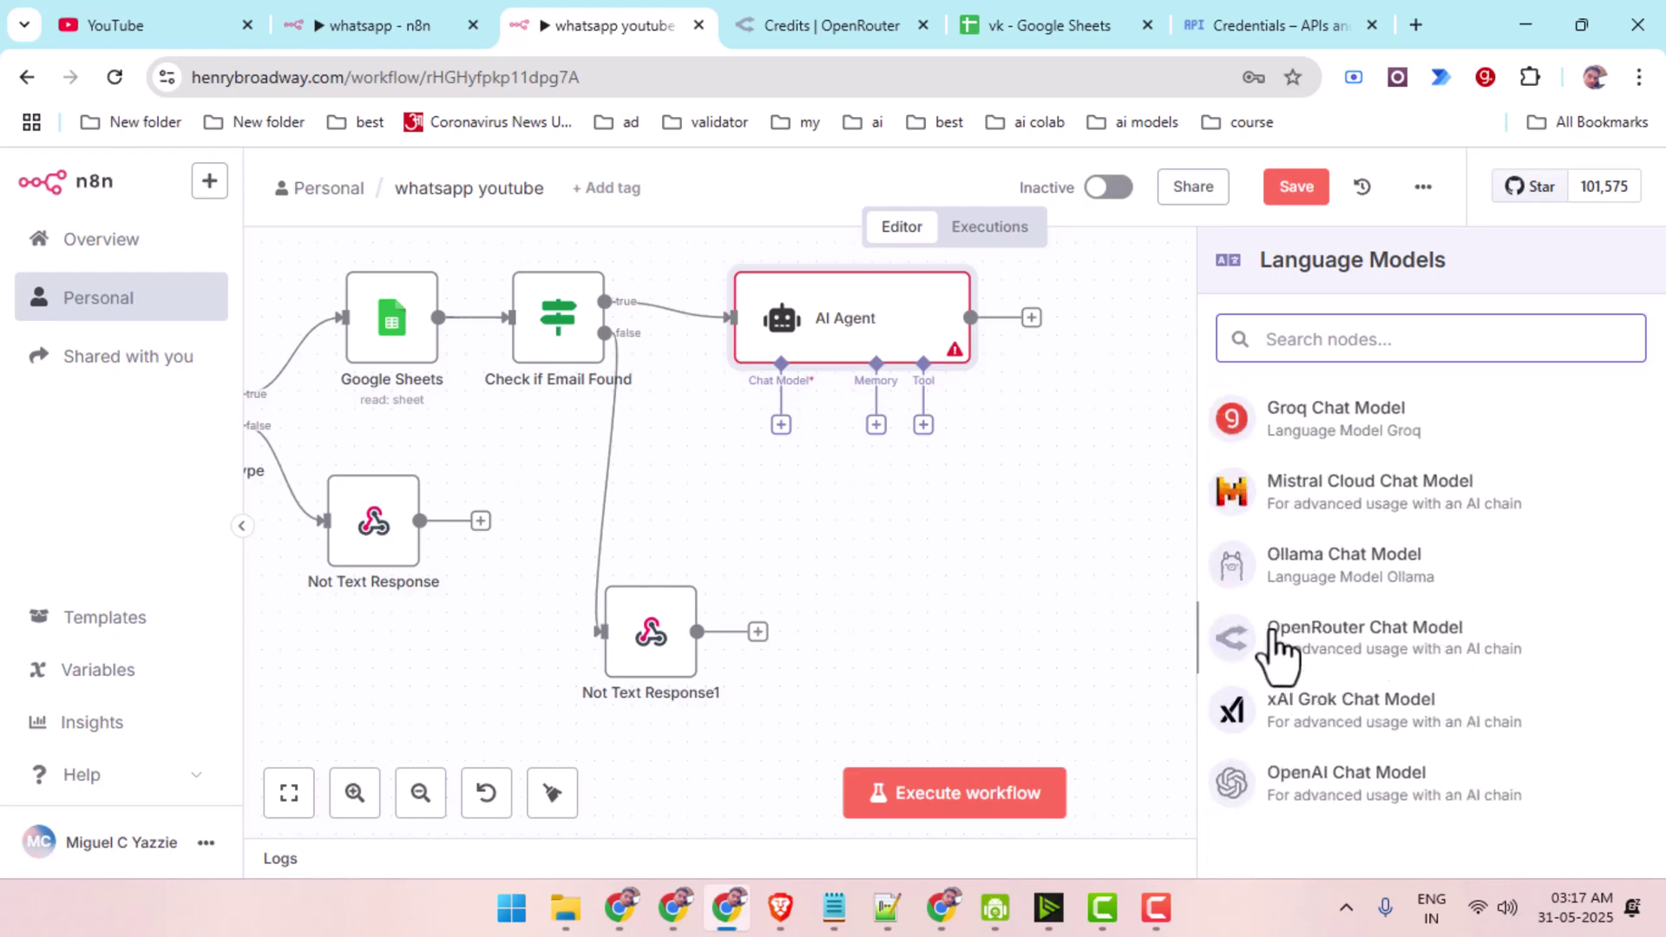
click(1386, 651)
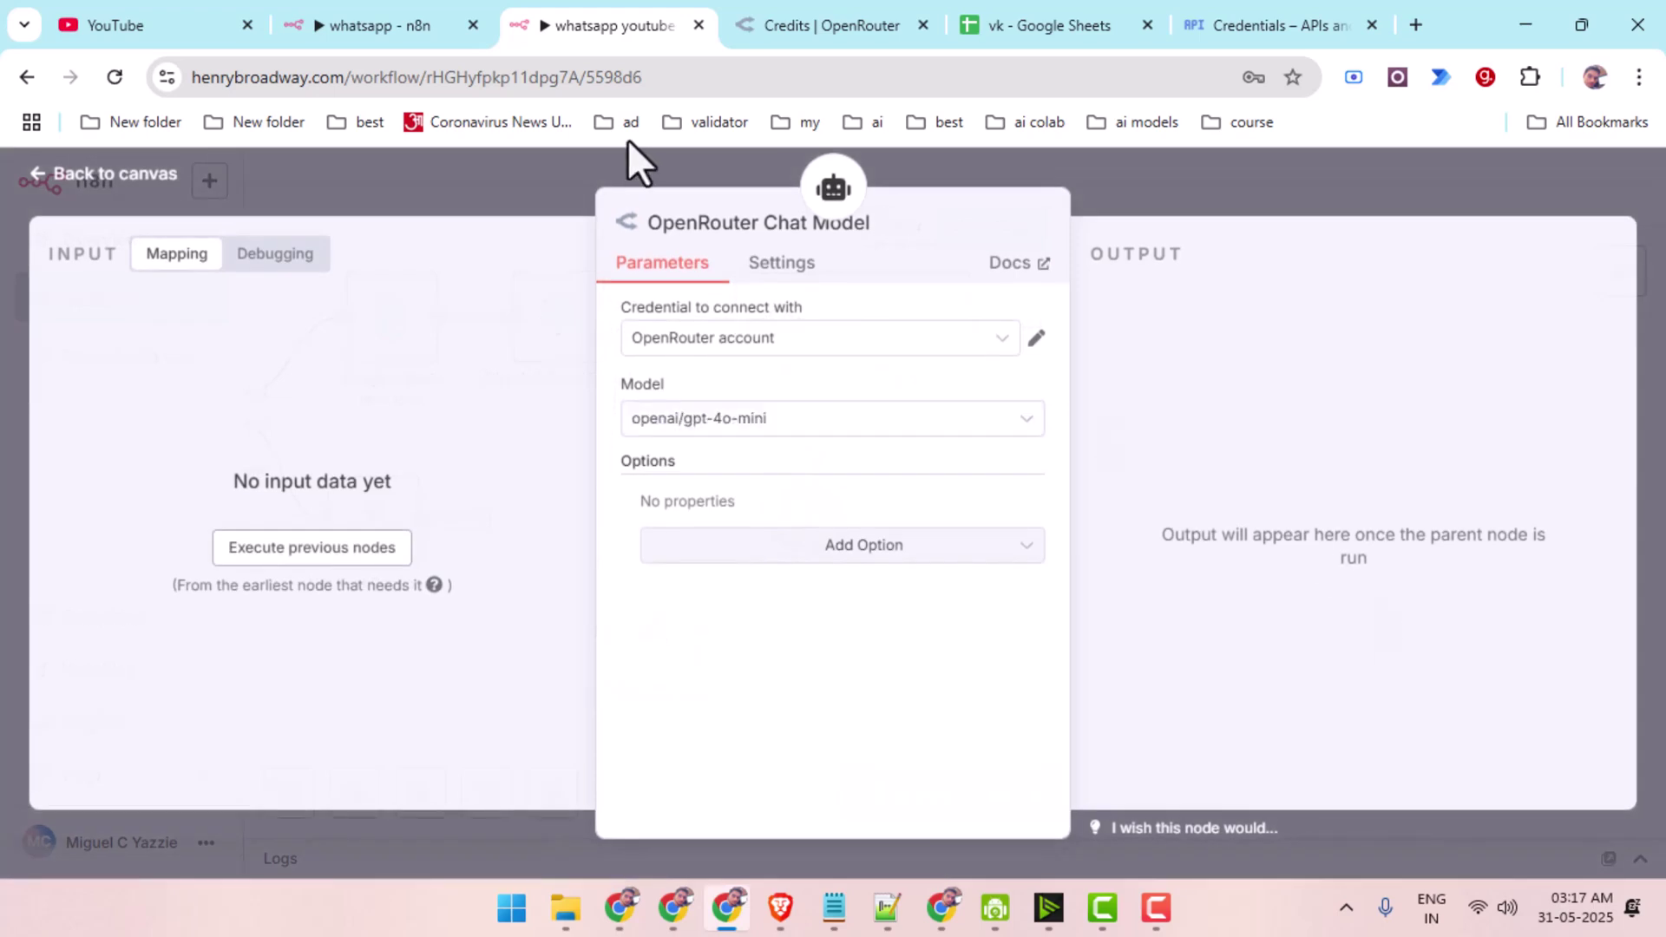
Switch to the OpenRouter credits page and highlight the openrouter.ai address.
click(824, 19)
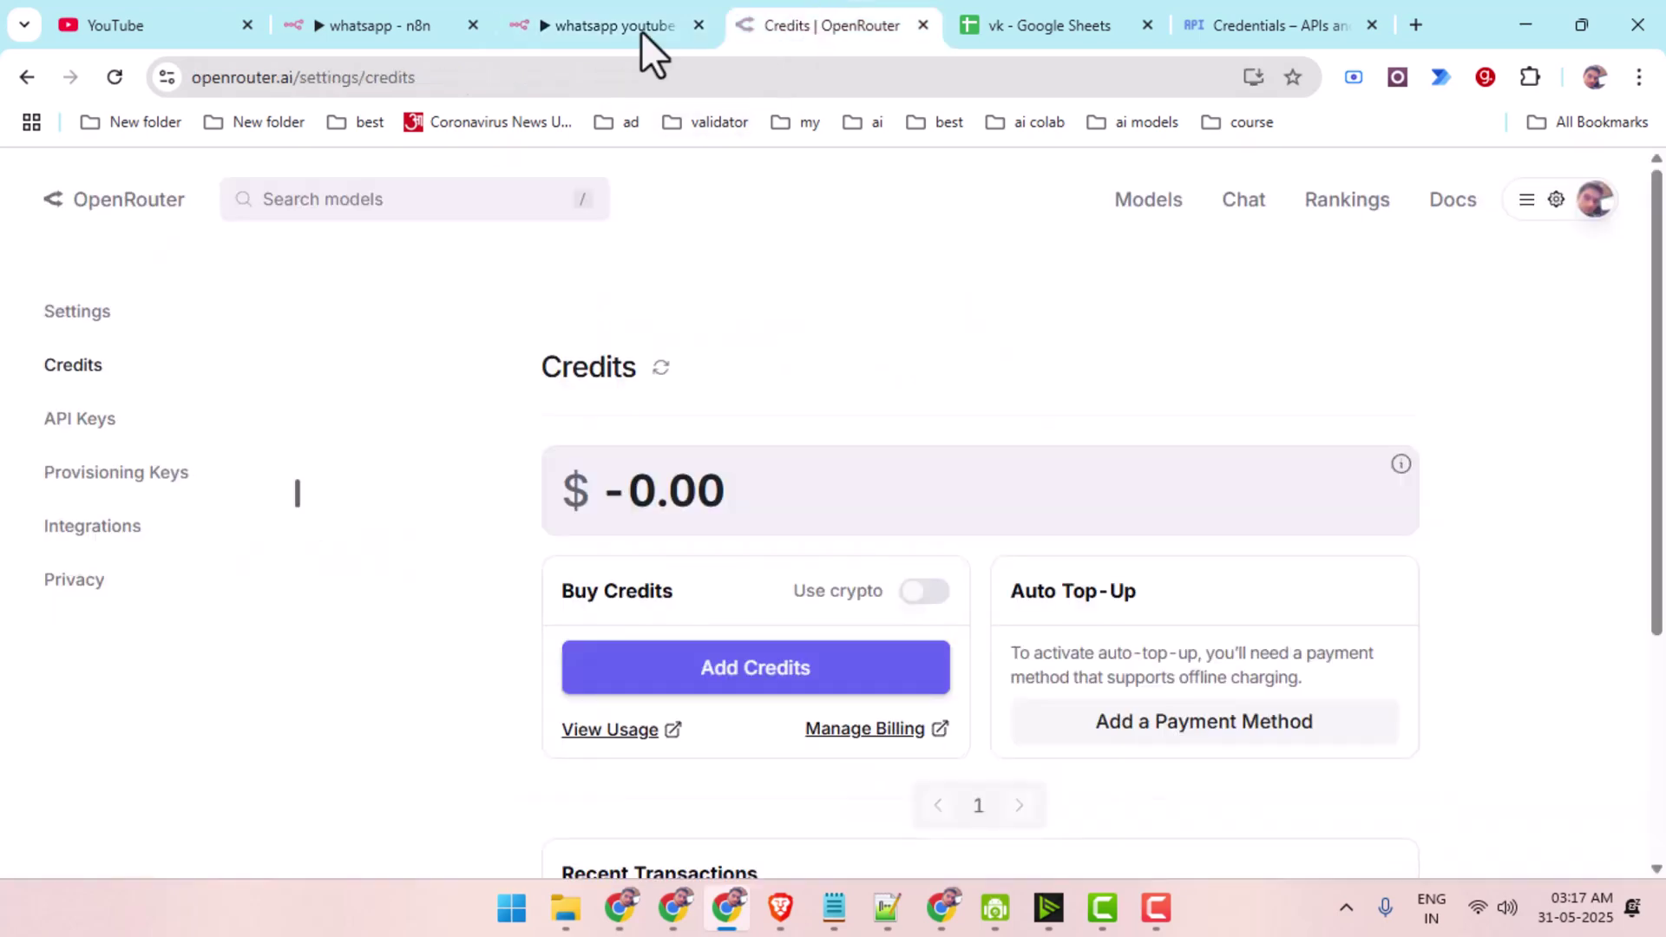
click(292, 82)
click(1639, 77)
key(Escape)
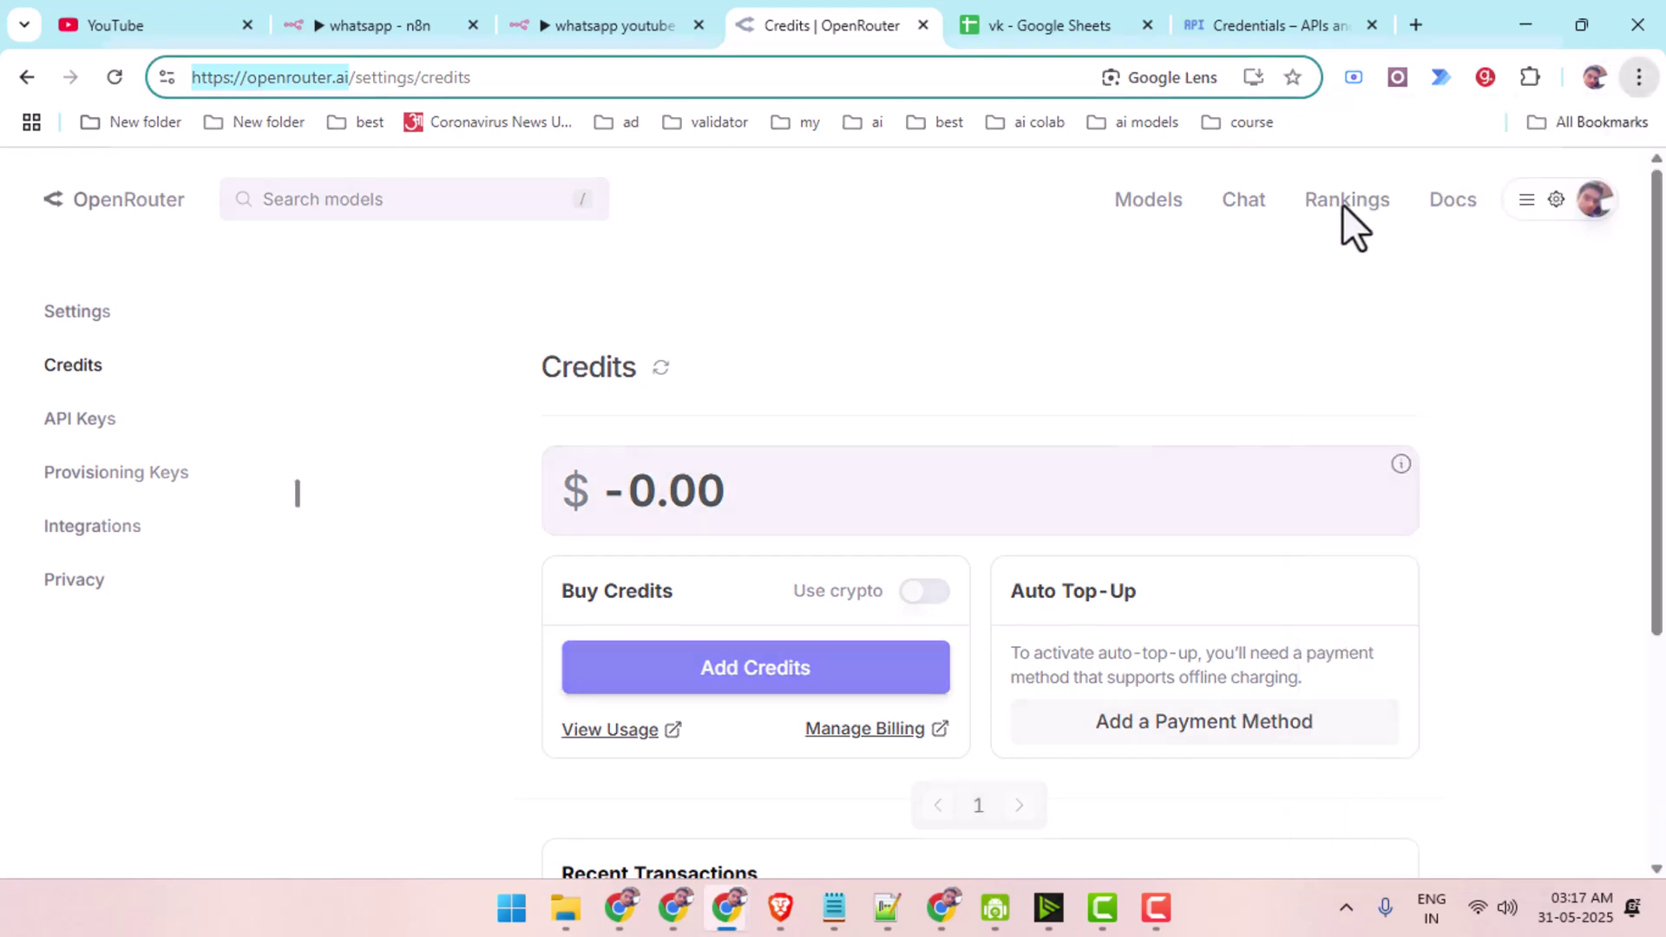
View the openrouter.ai home page in a private window and the account's API Keys page before returning to the whatsapp youtube workflow.
key(ctrl+shift+n)
key(ctrl+v)
click(373, 129)
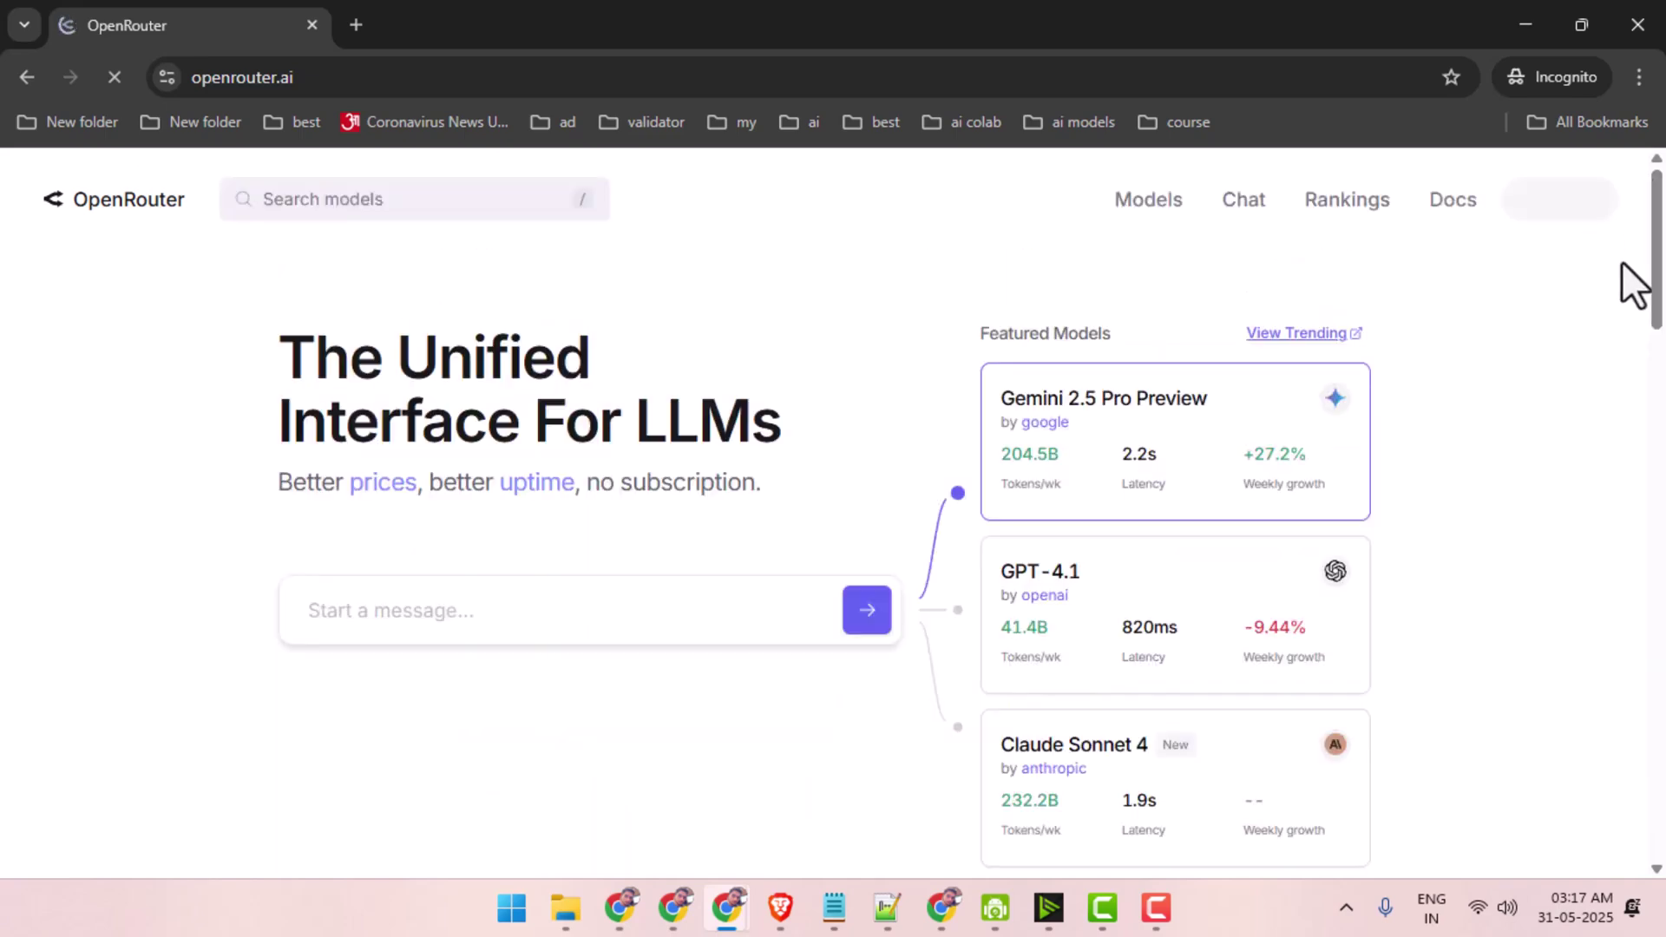
click(313, 24)
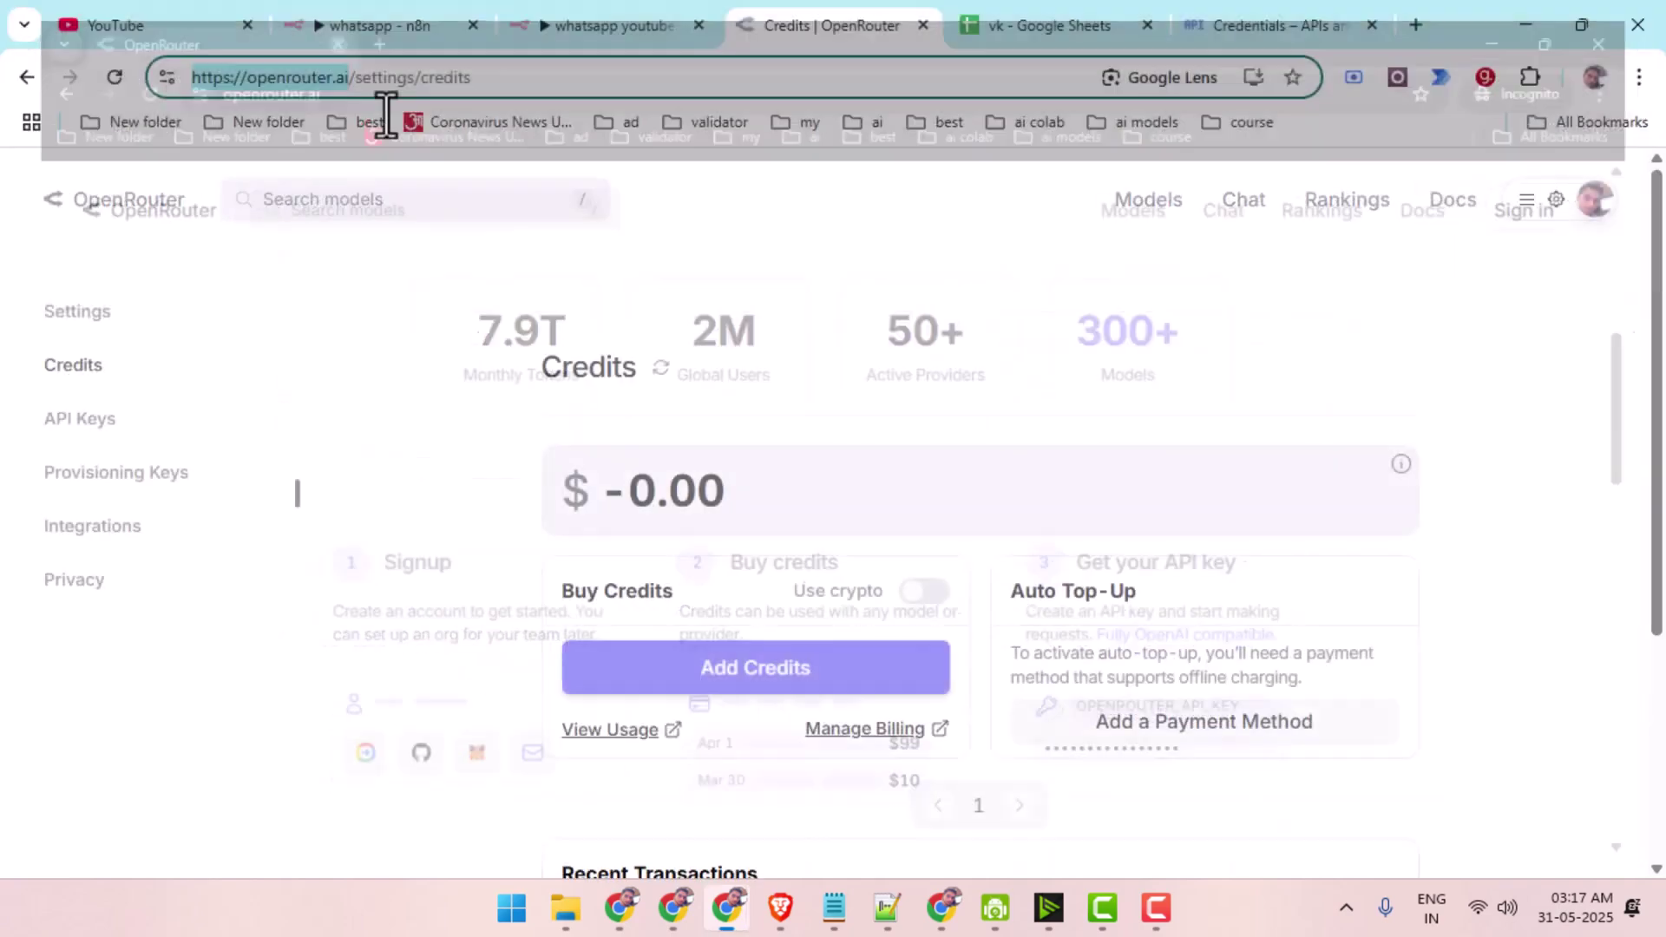
click(99, 423)
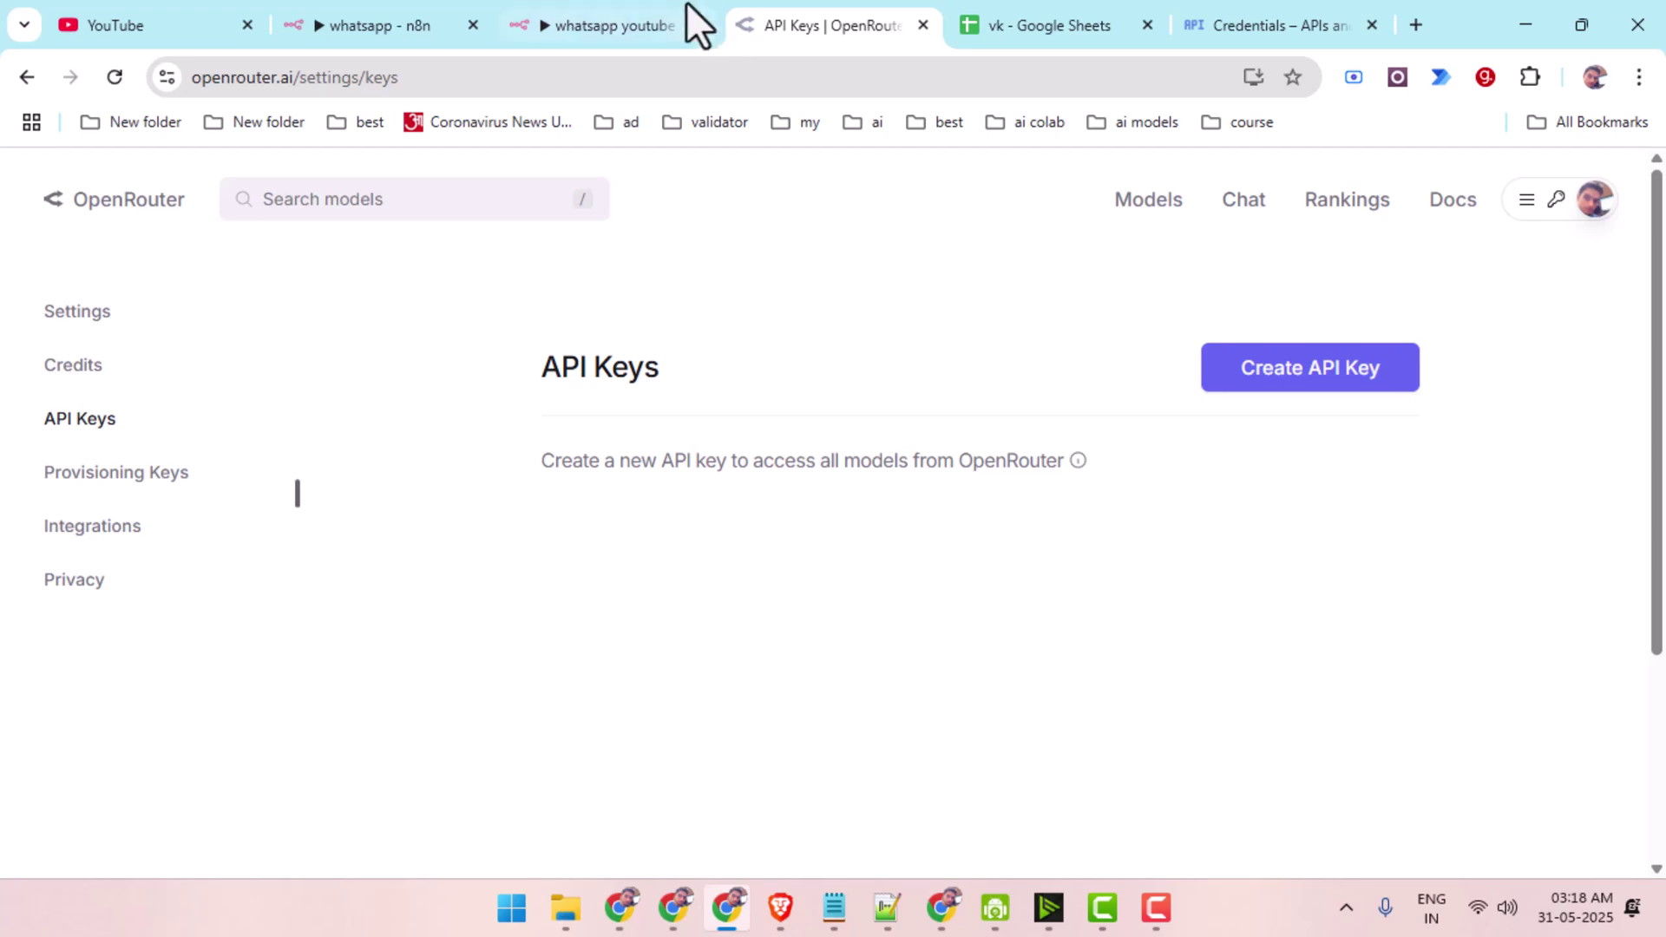
click(607, 25)
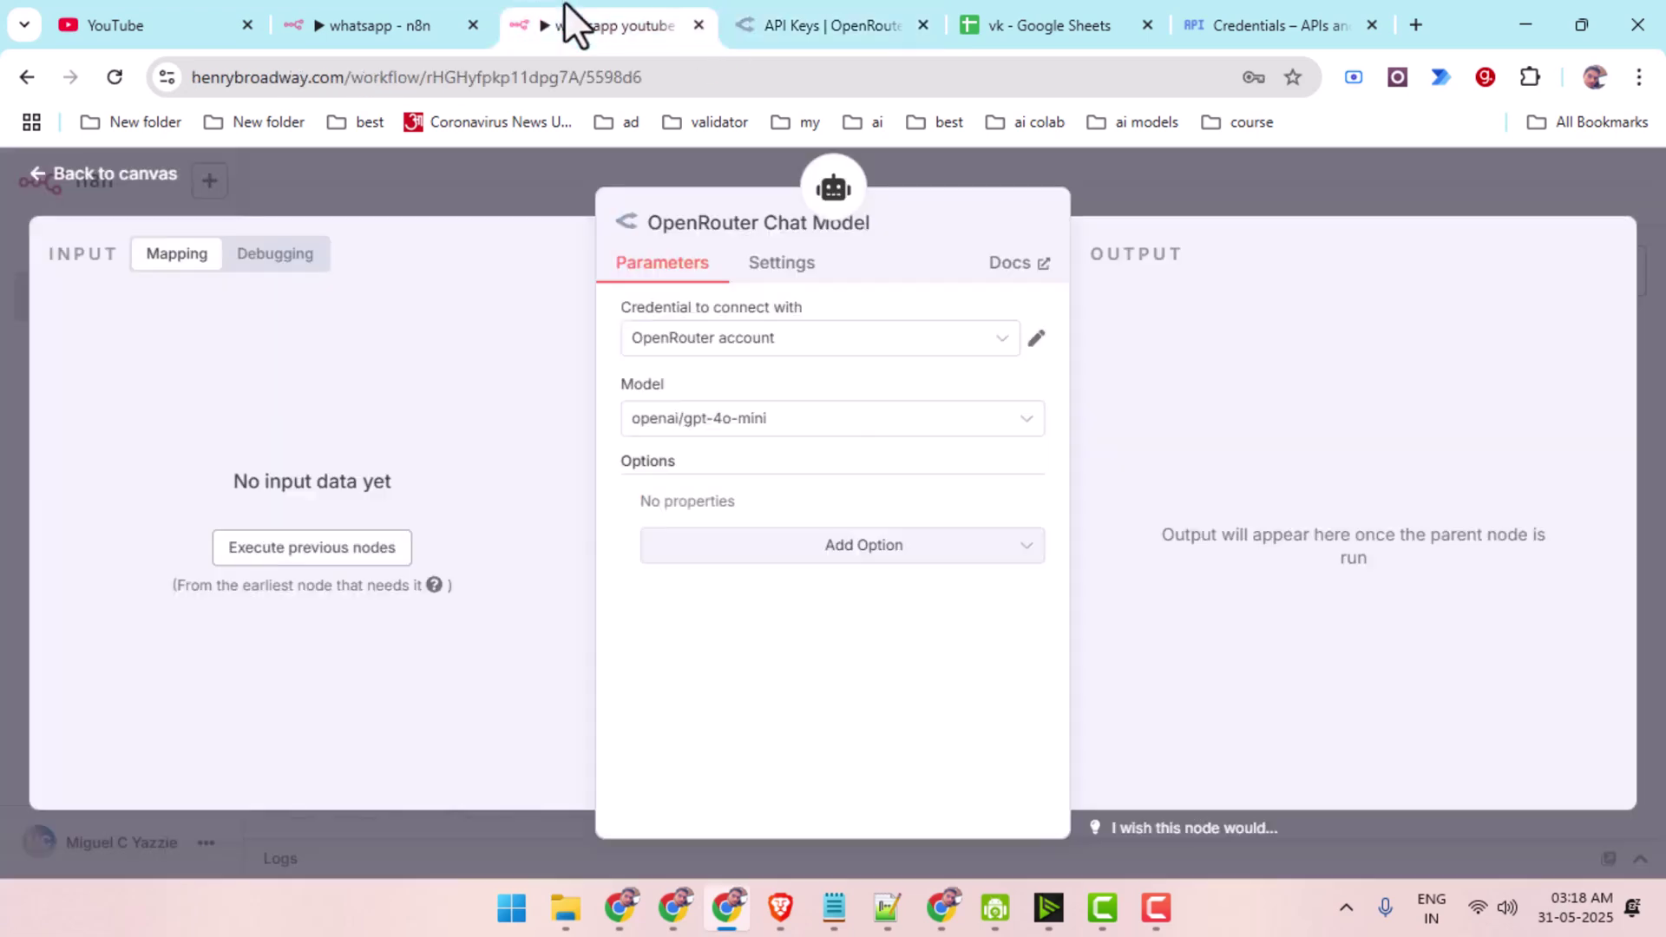
click(761, 340)
click(690, 464)
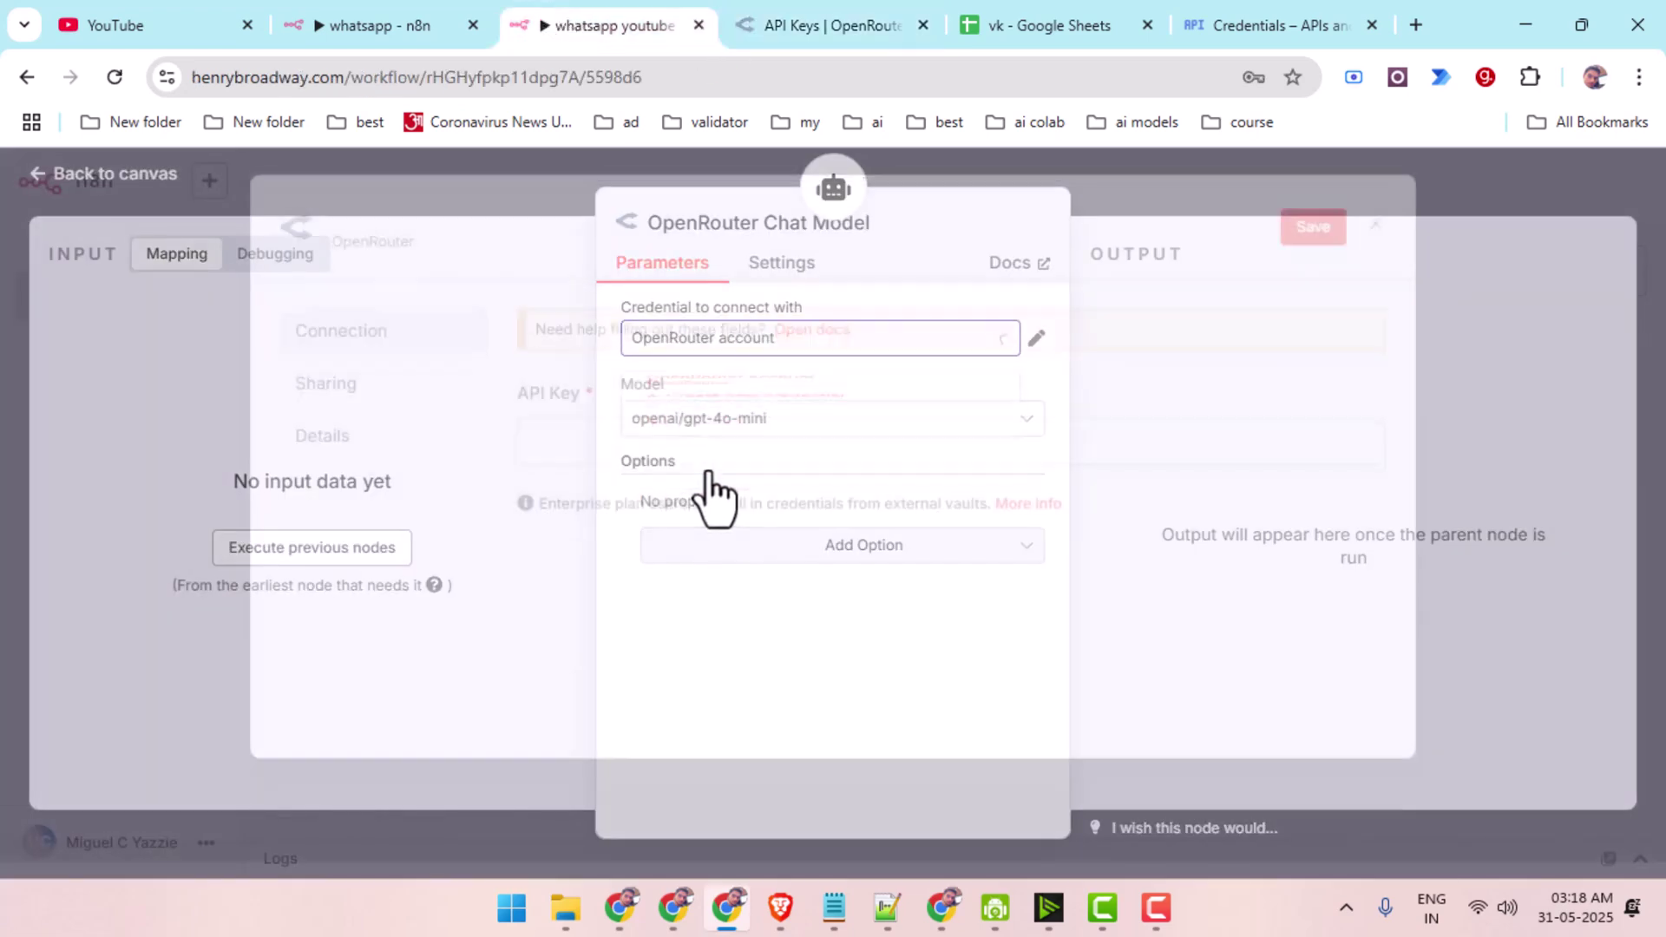
click(621, 460)
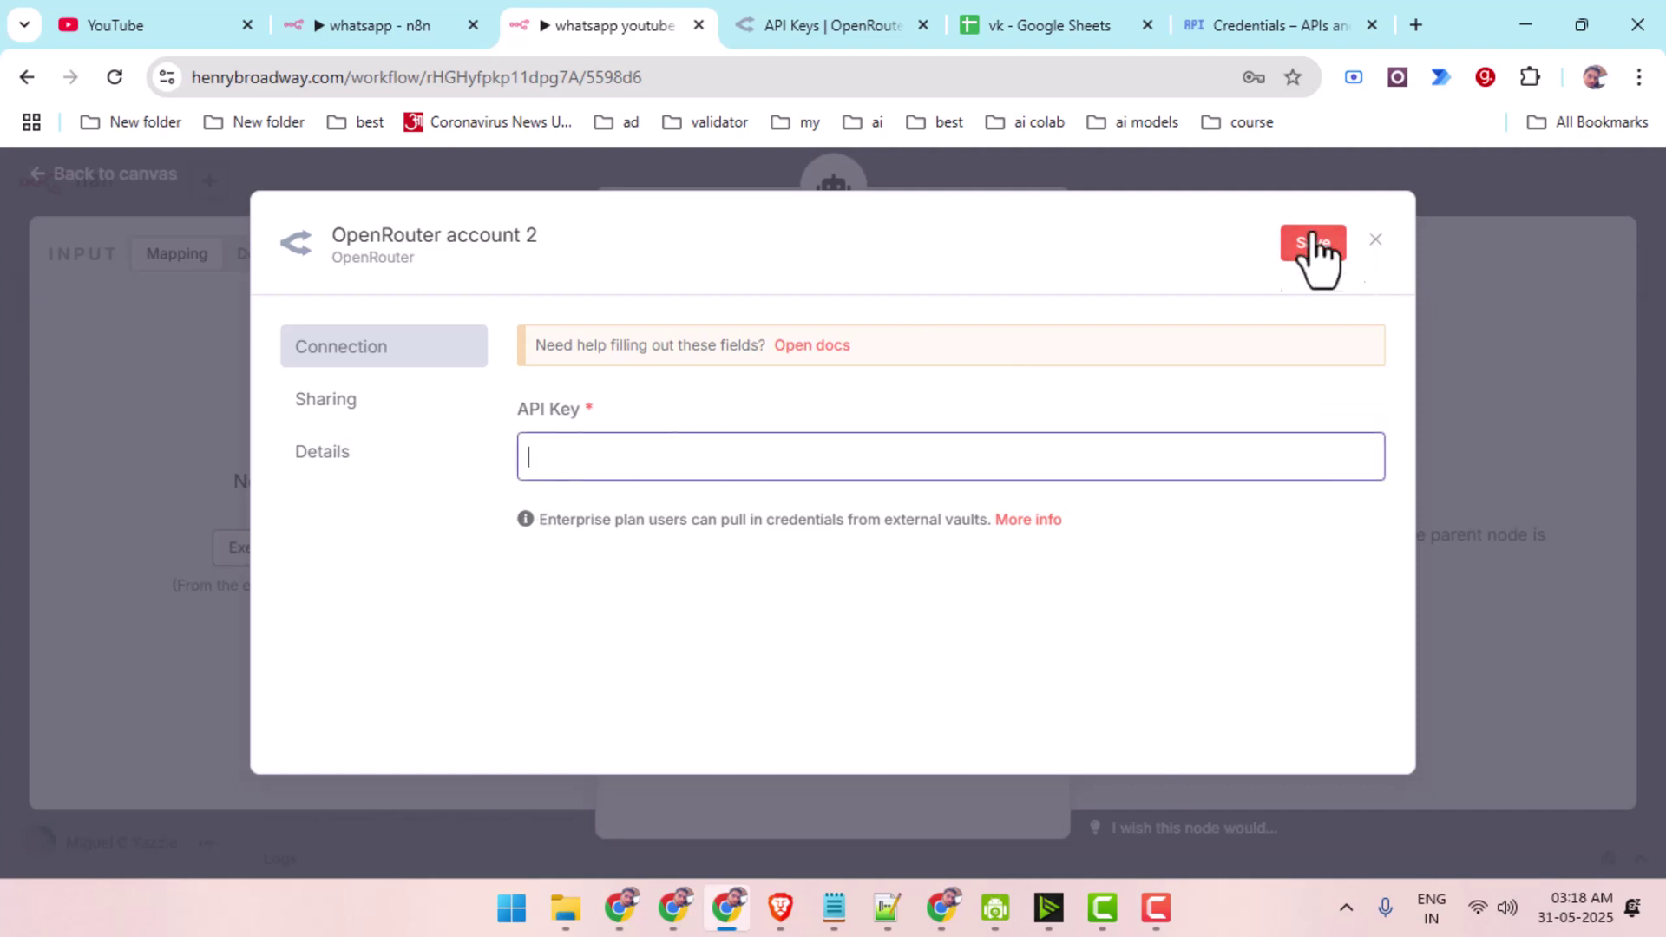
click(1374, 240)
Select the existing OpenRouter account credential for the OpenRouter Chat Model and place the node just beneath the AI Agent's Chat Model input.
click(774, 342)
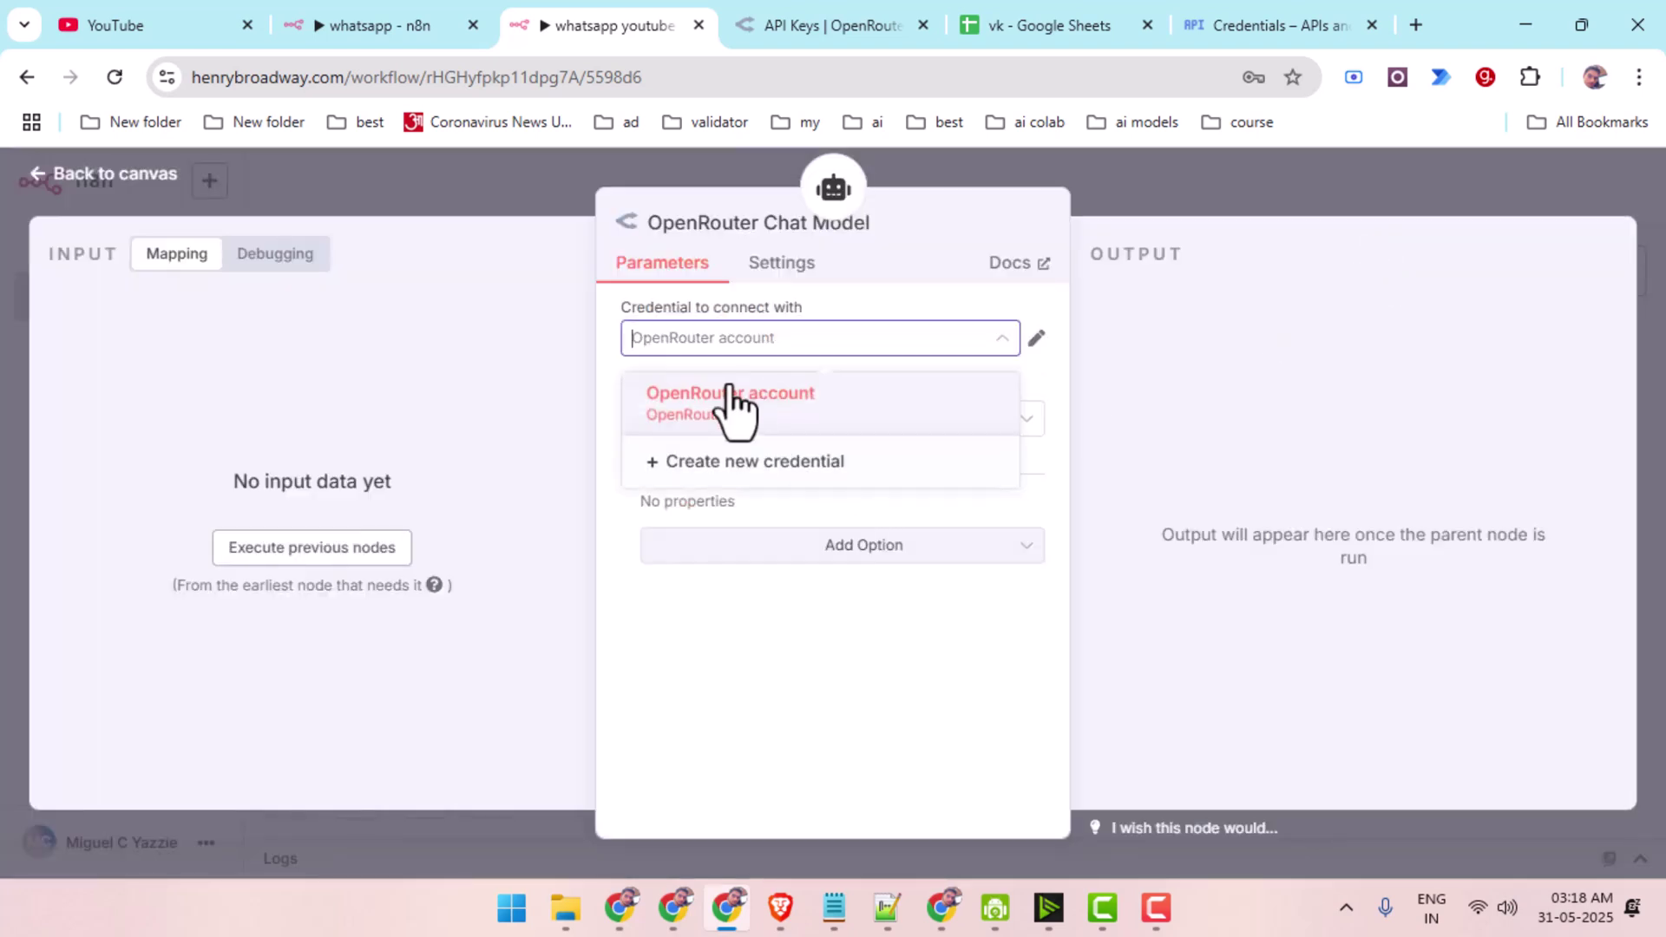
click(733, 388)
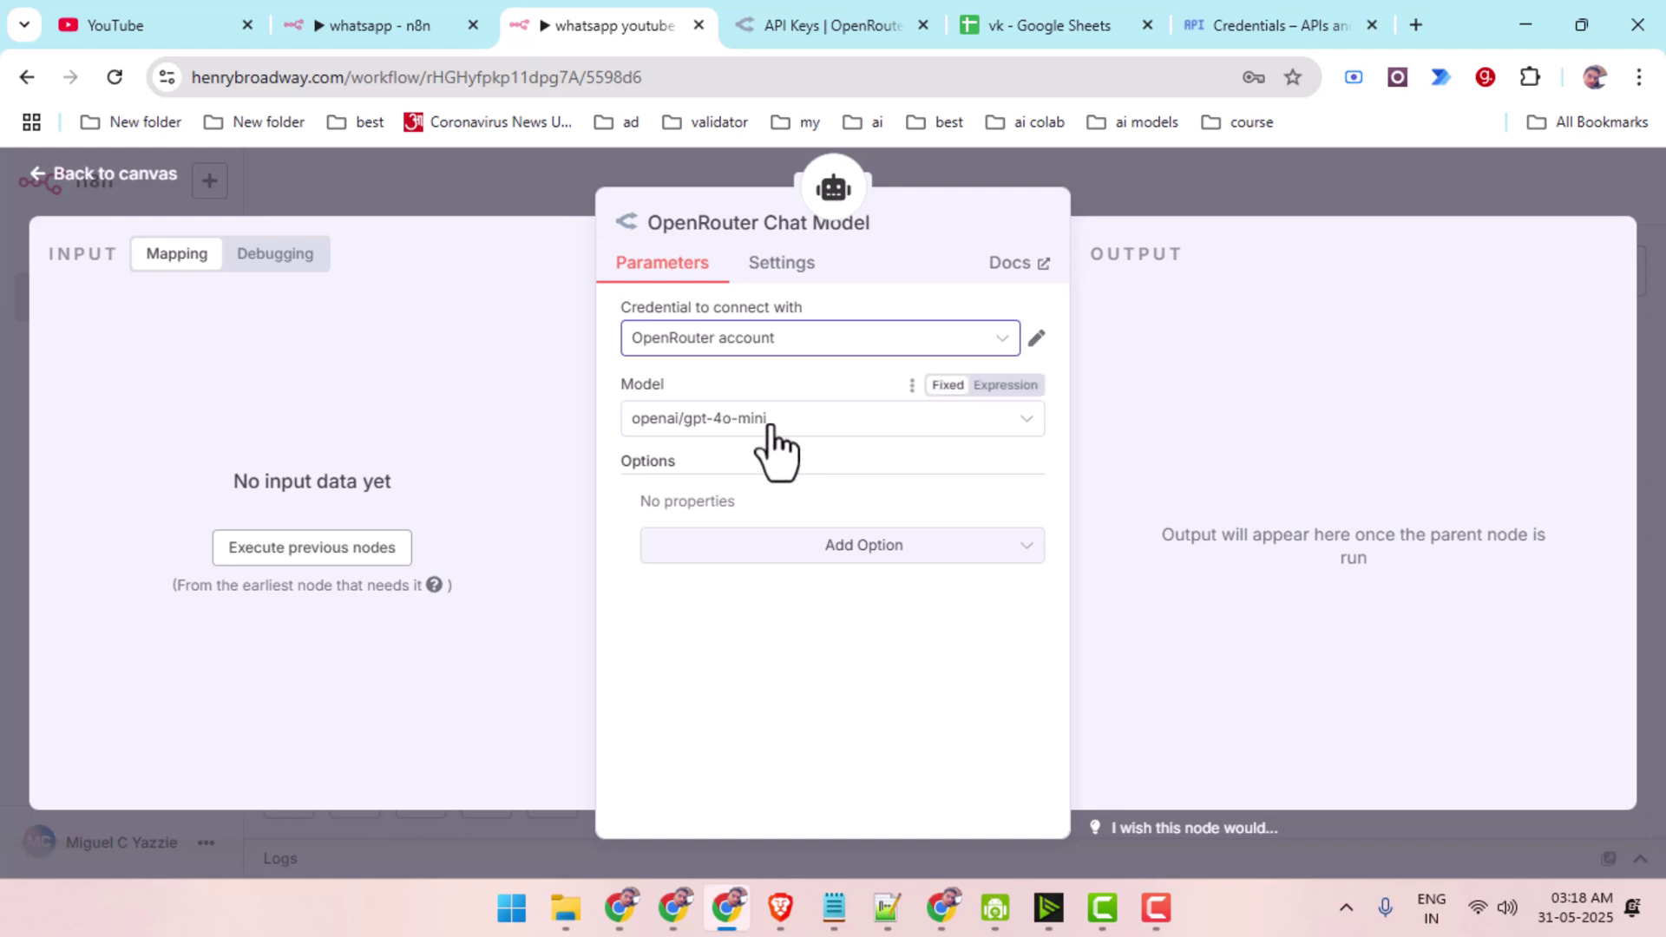
click(765, 422)
click(789, 382)
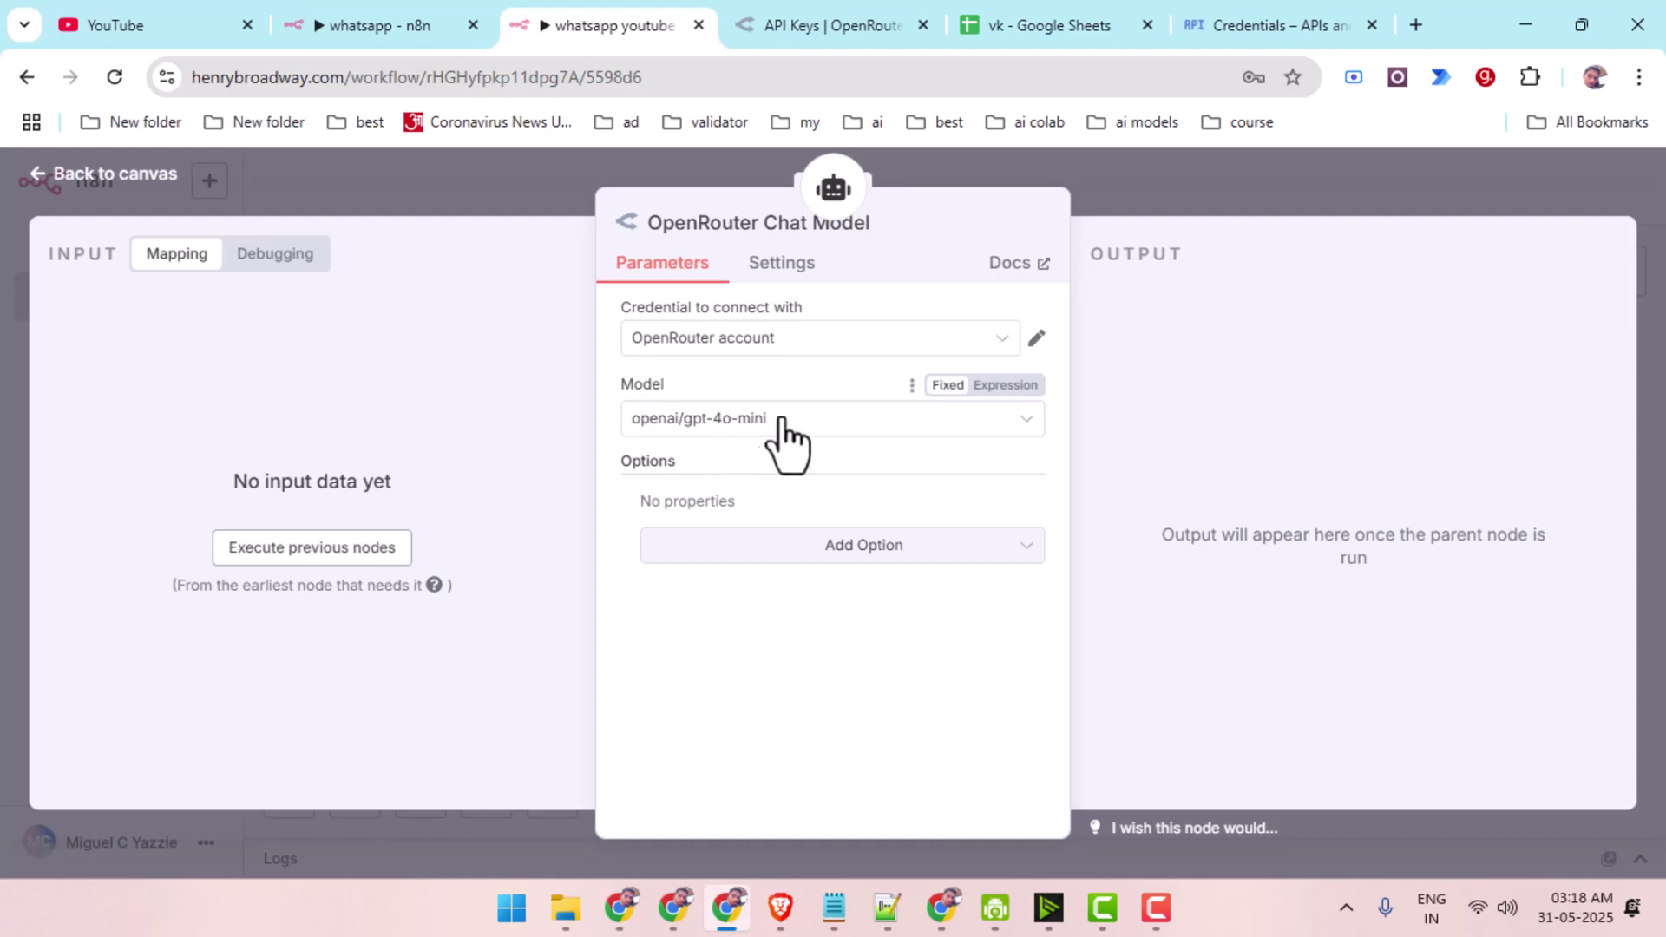
click(128, 177)
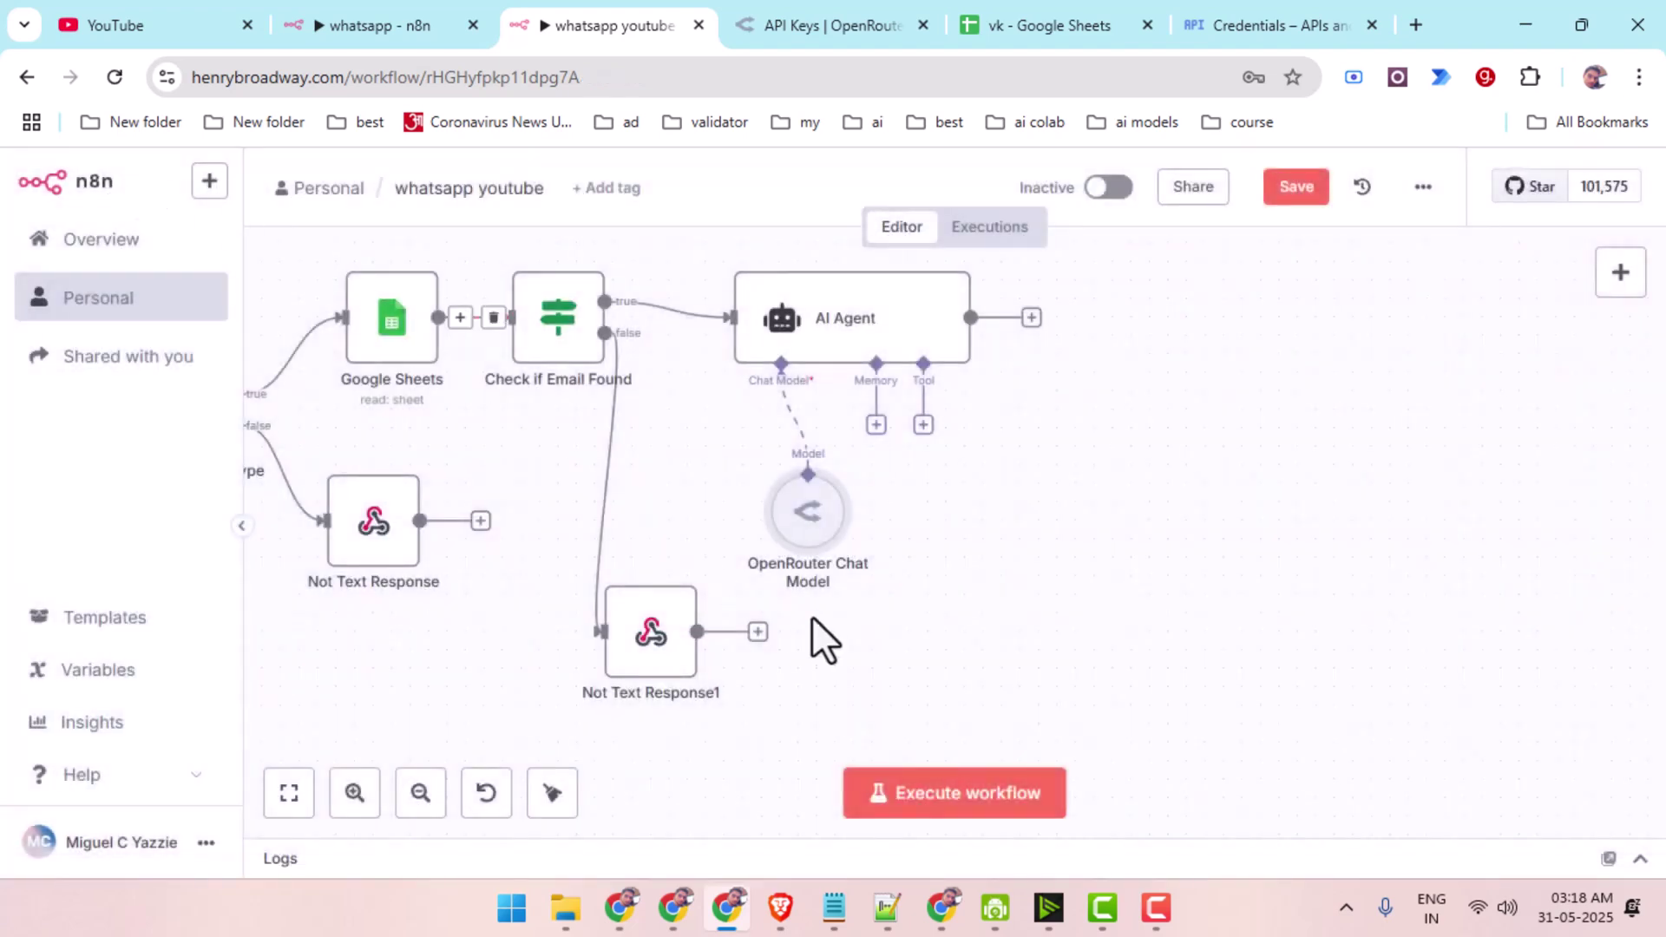
drag(789, 532, 707, 481)
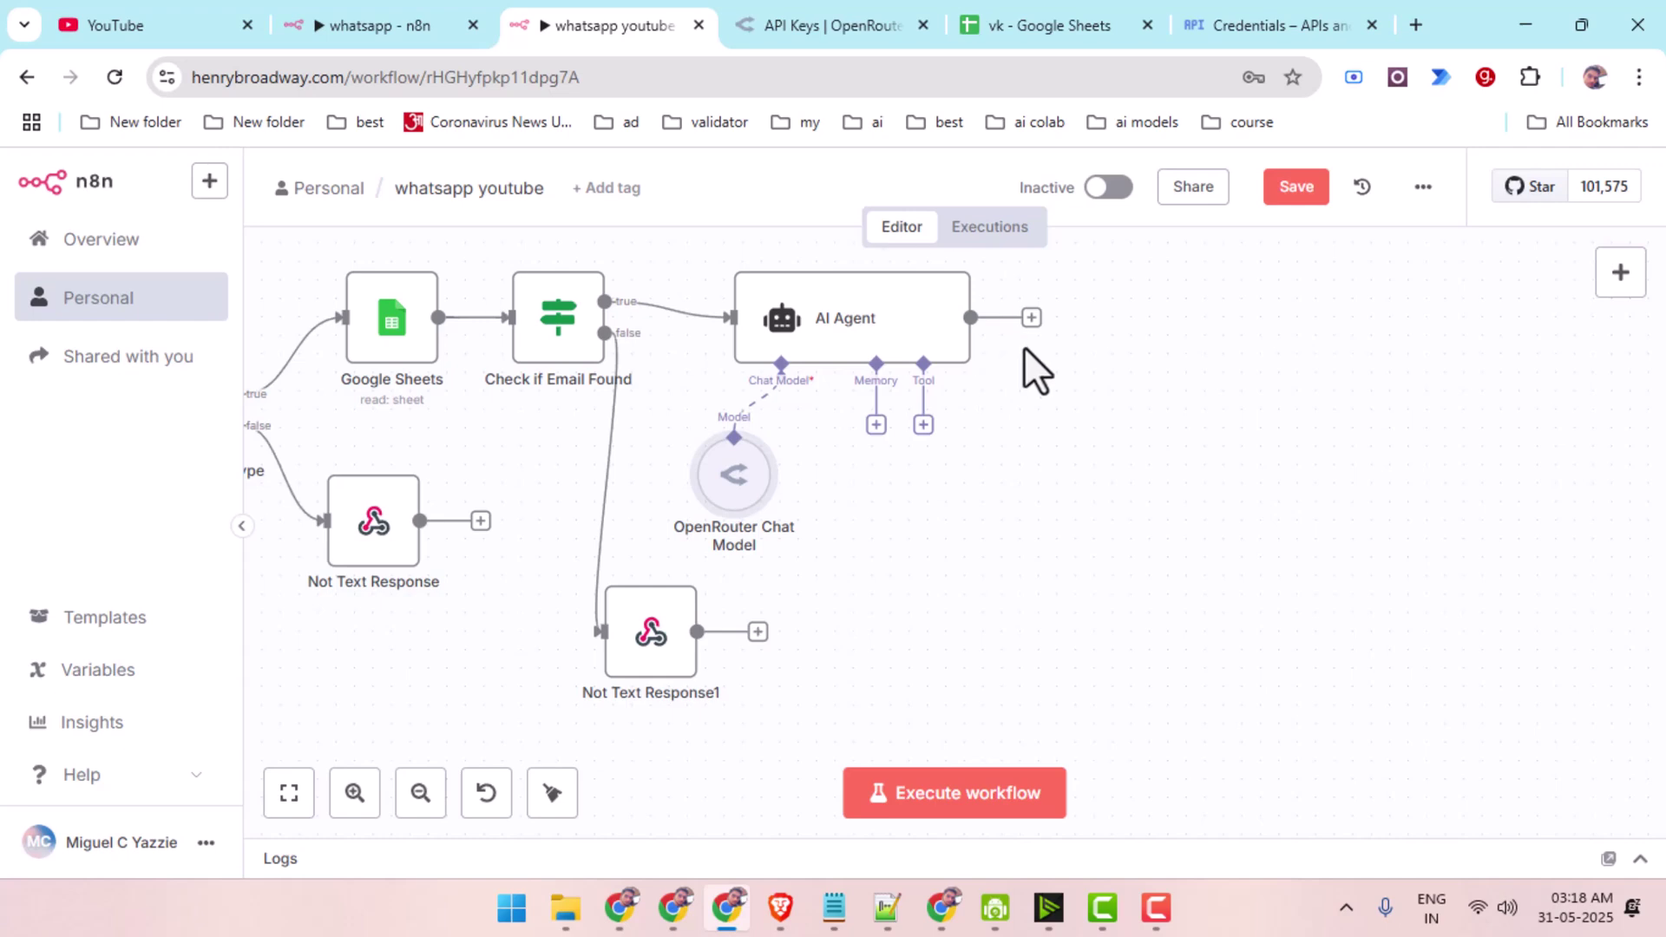
Examine the AI Agent's user message prompt in the whatsapp workflow for reference.
click(391, 23)
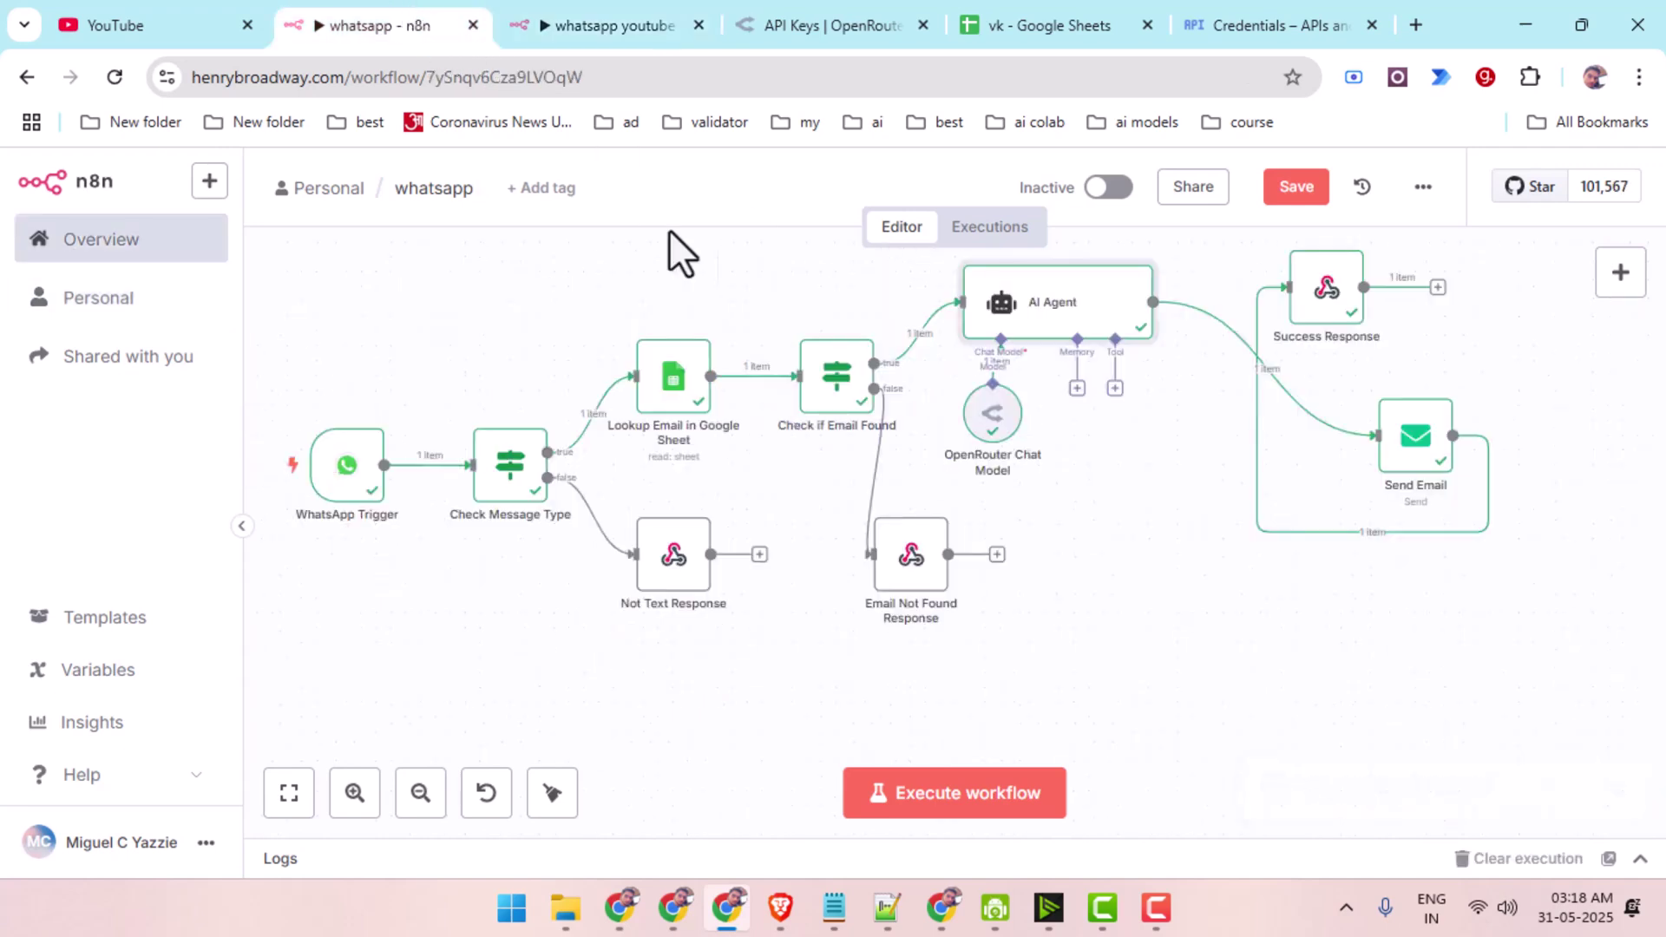
double_click(1039, 317)
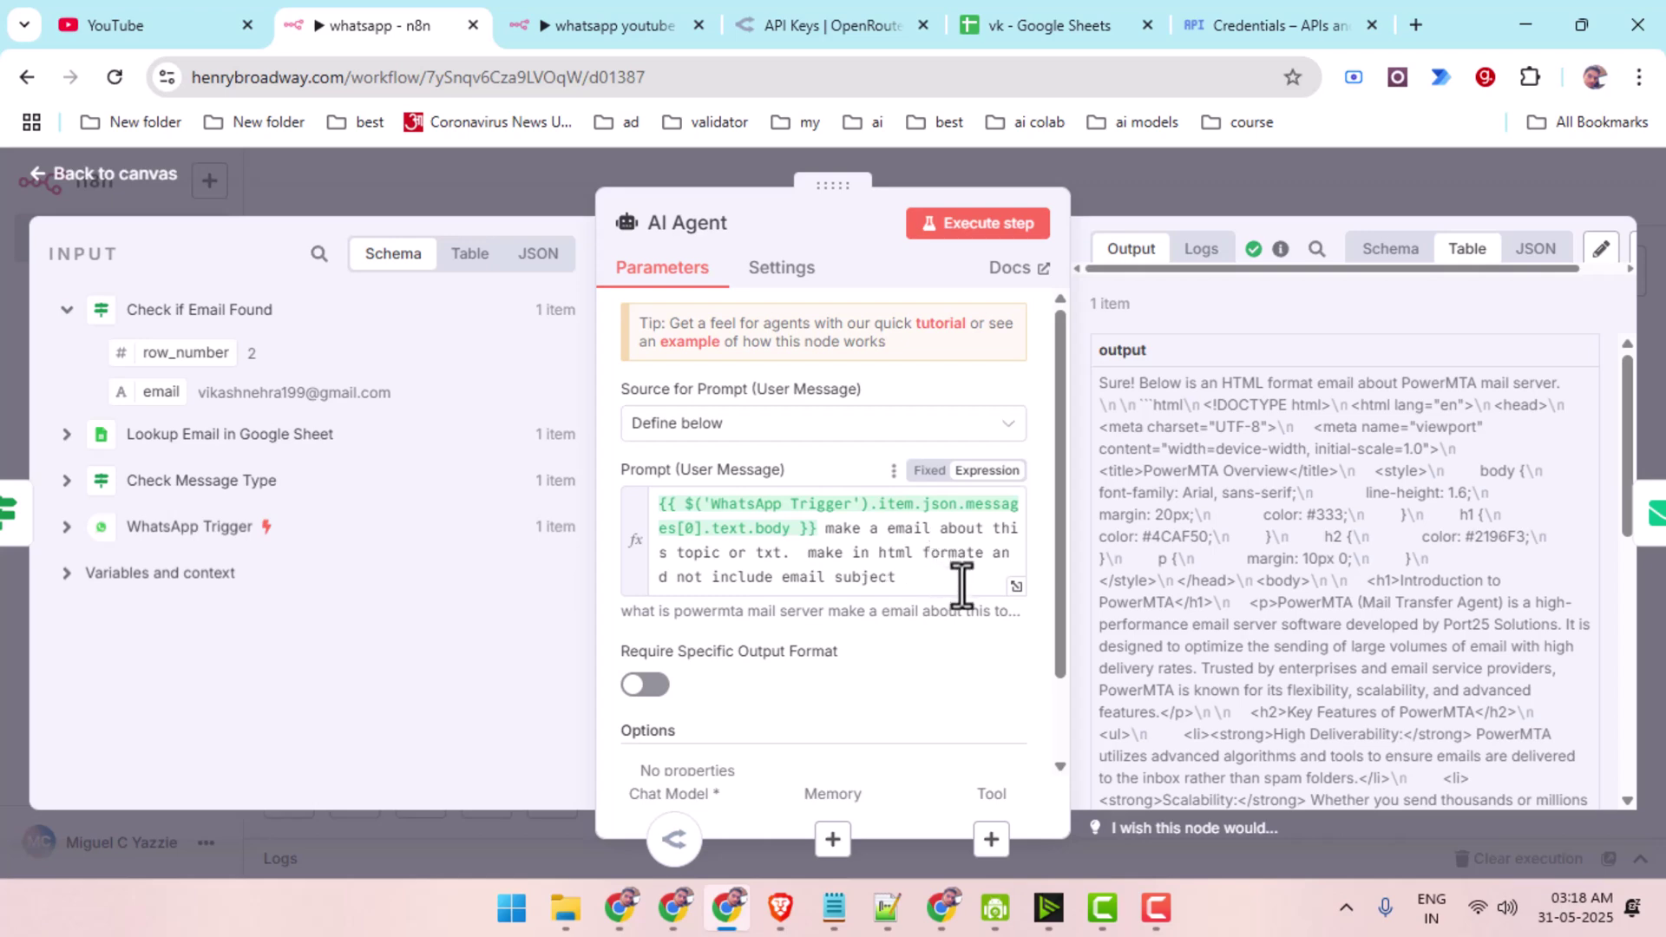
click(617, 19)
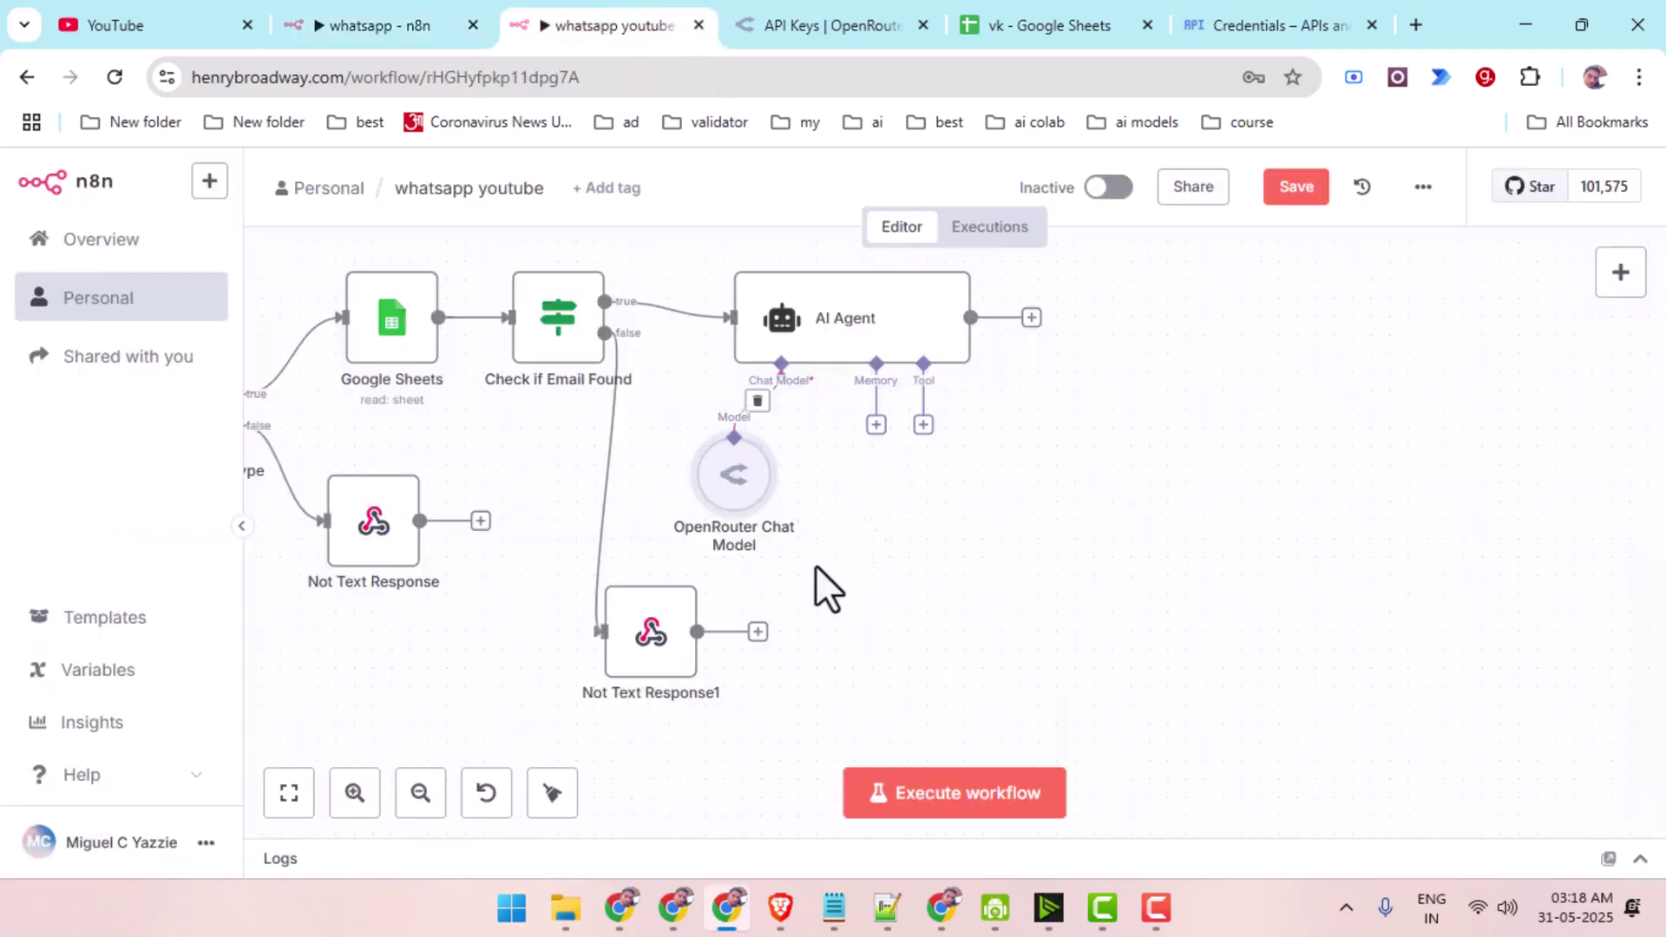
click(467, 11)
click(100, 178)
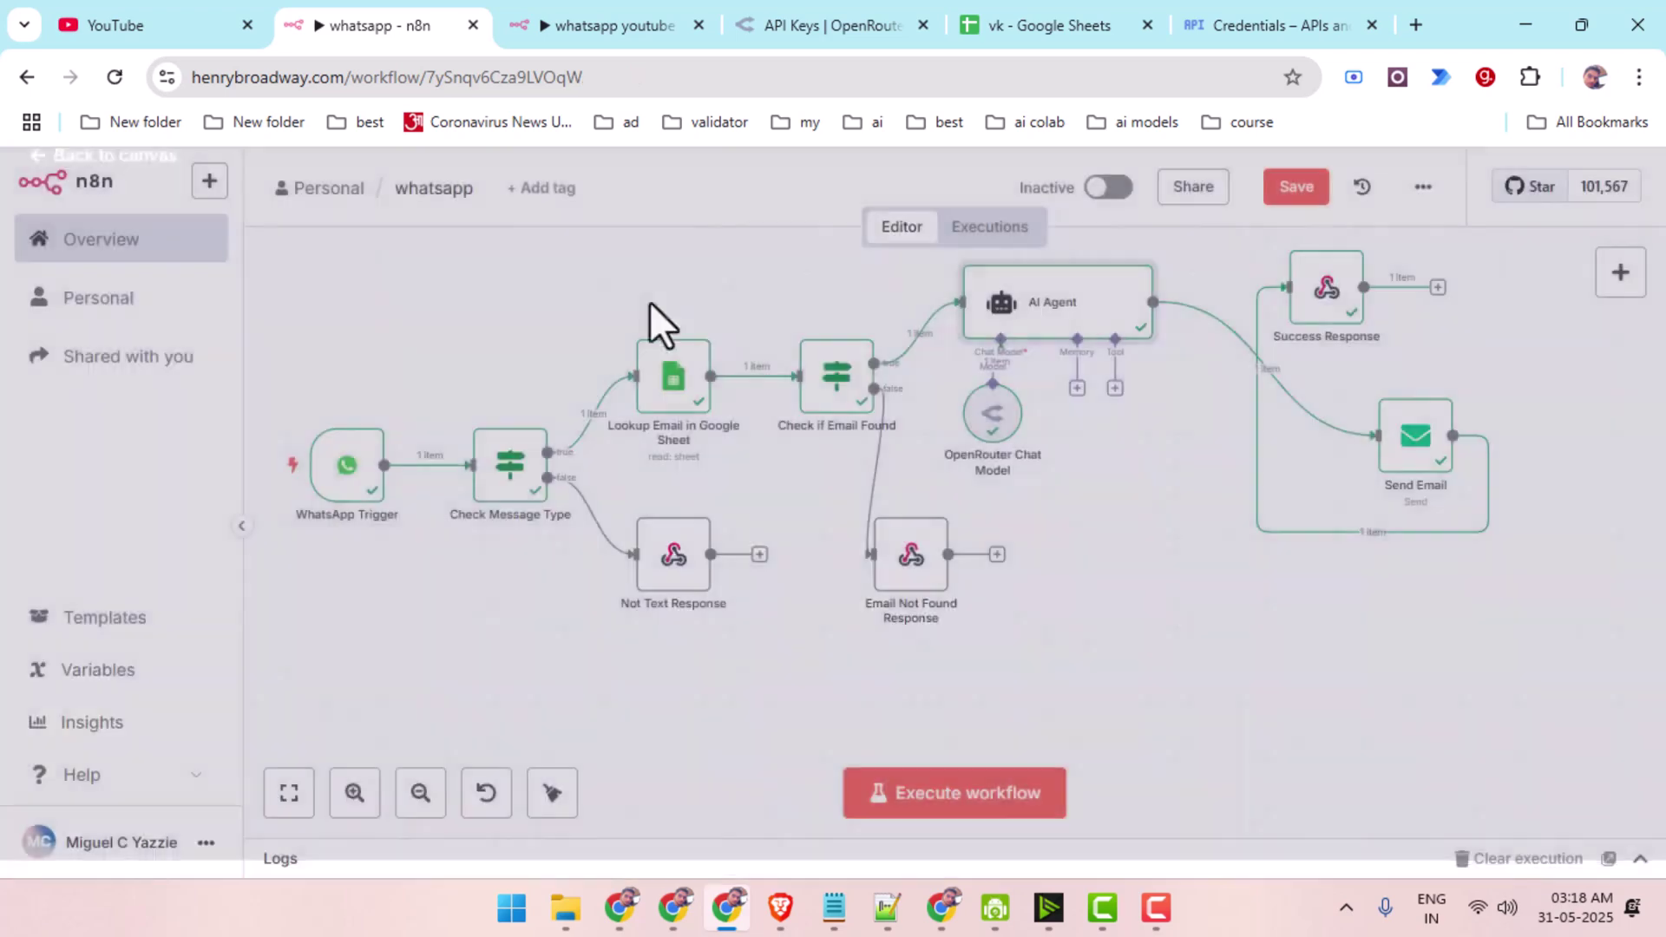
Move the Success Response node to the upper right of the Send Email node in the whatsapp workflow.
drag(921, 373, 399, 441)
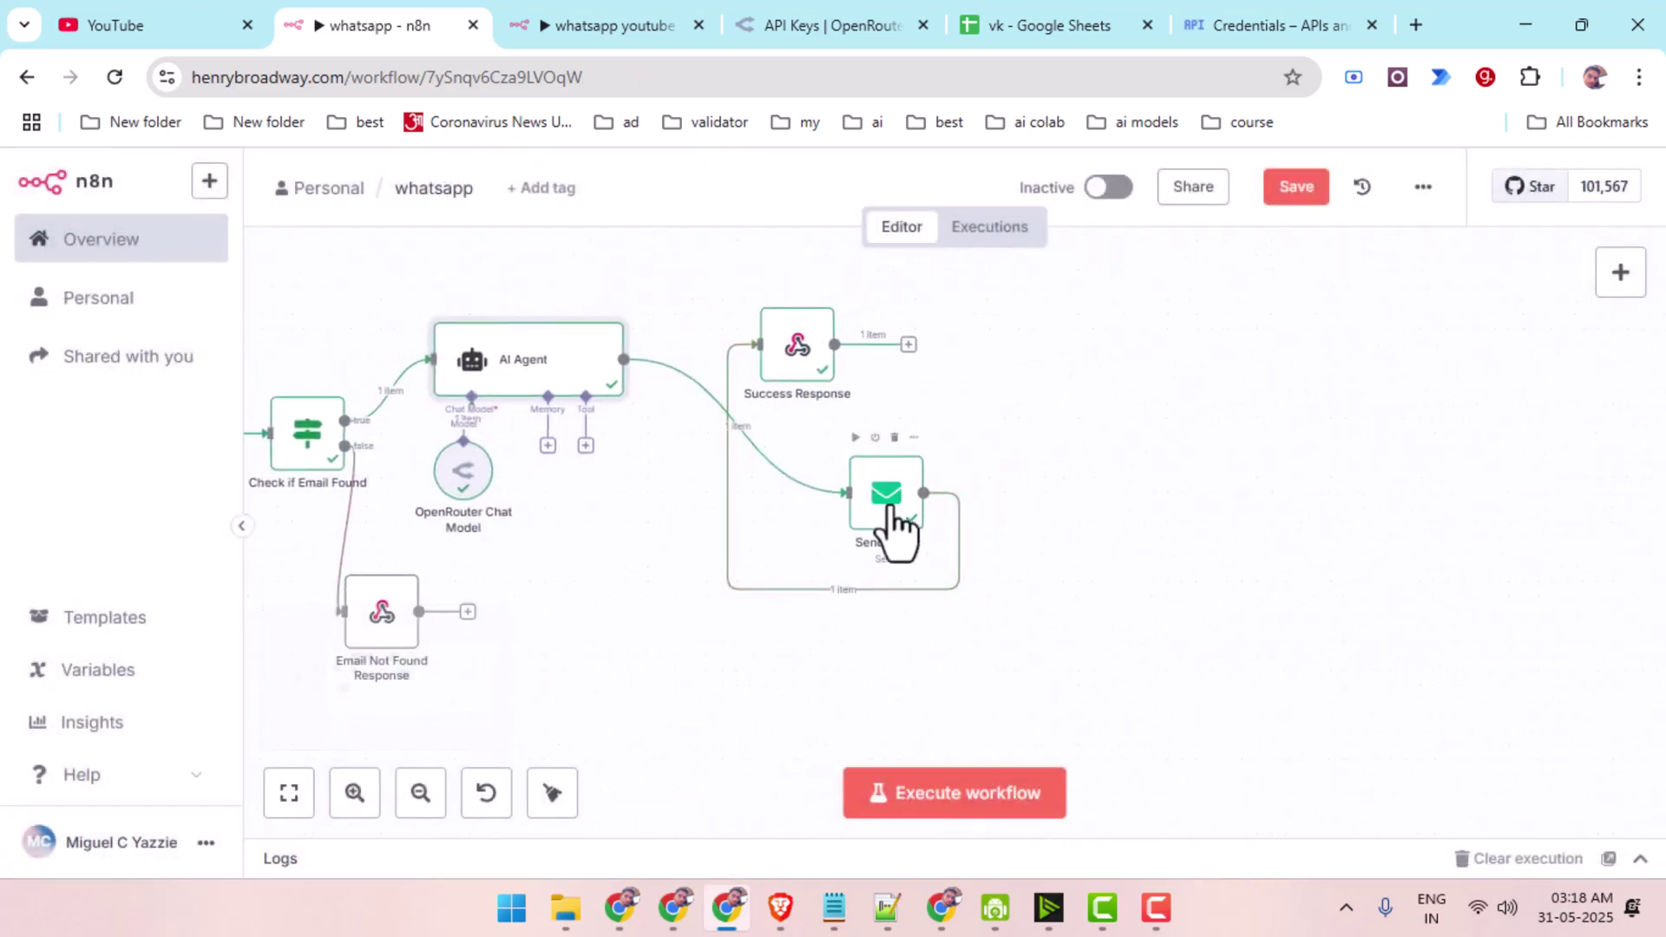
drag(800, 347, 1034, 322)
mouse_move(1006, 421)
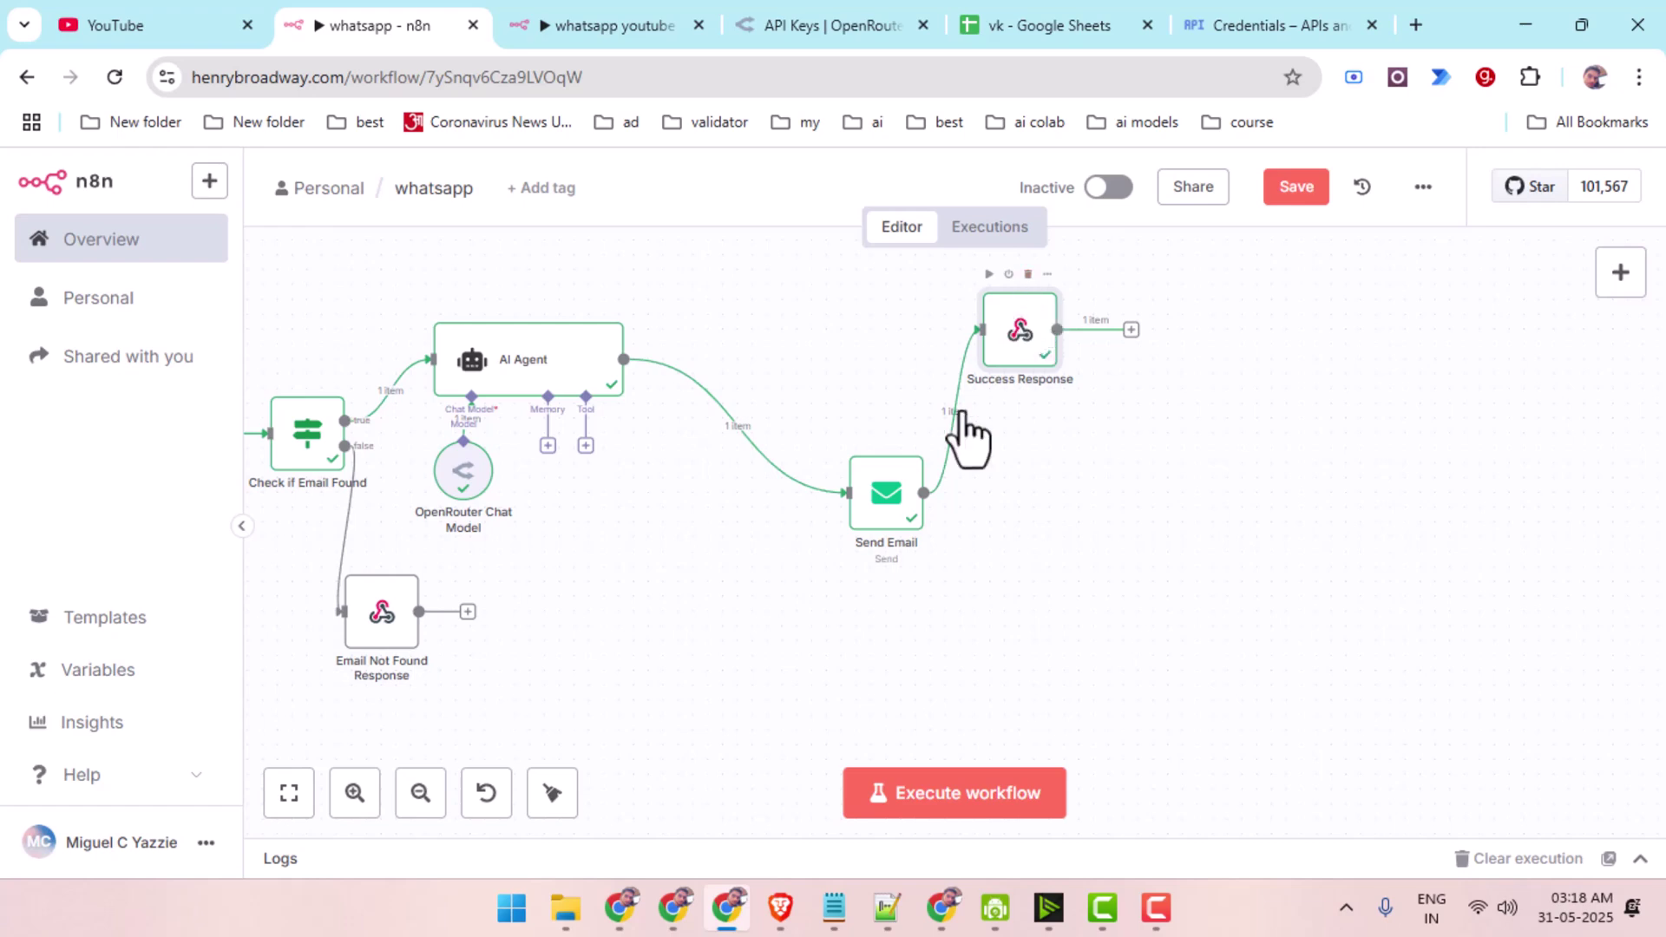
Add a Gmail node with the Send a message action to the AI Agent's output in the whatsapp youtube workflow.
click(626, 27)
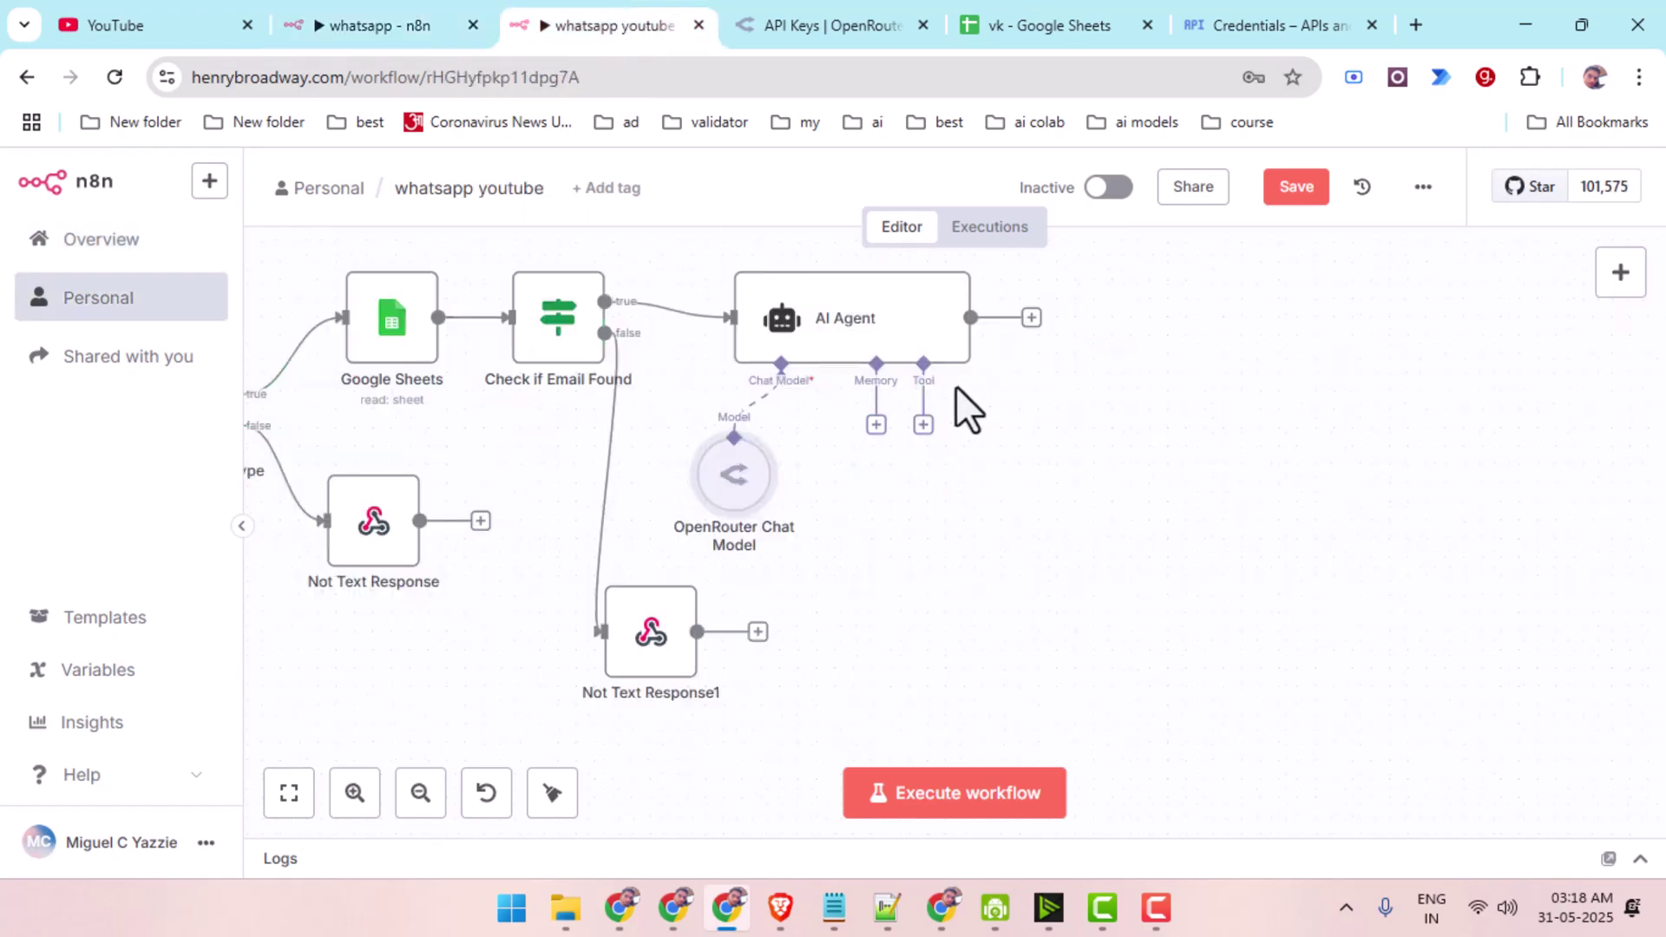
click(1031, 318)
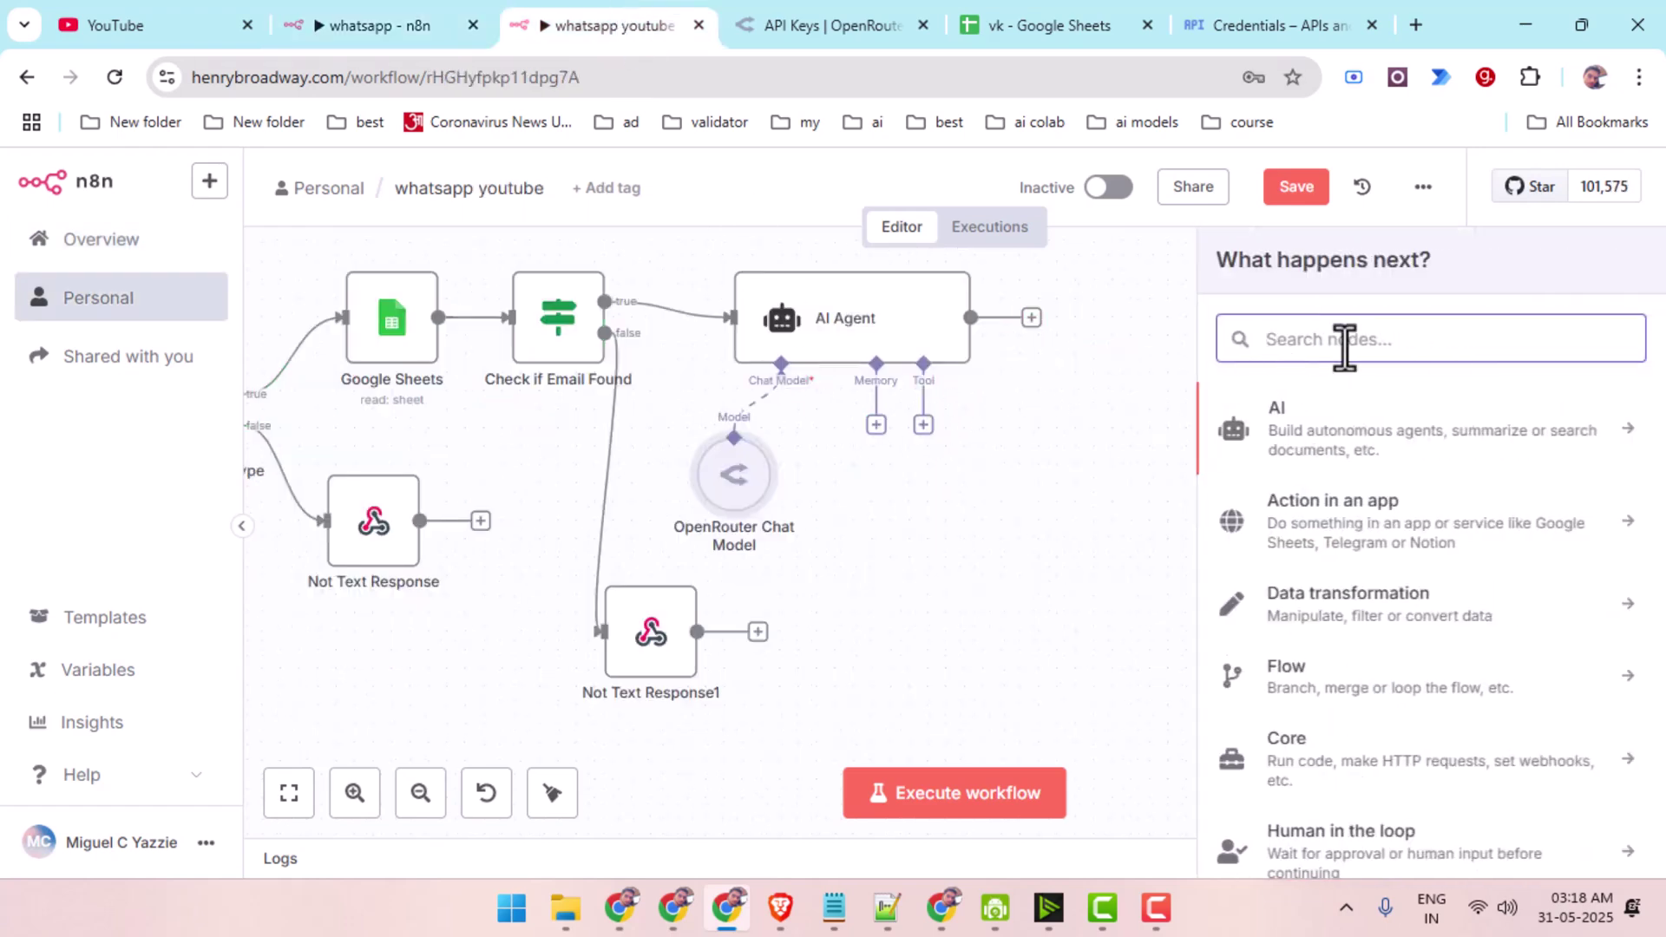
text(gmail)
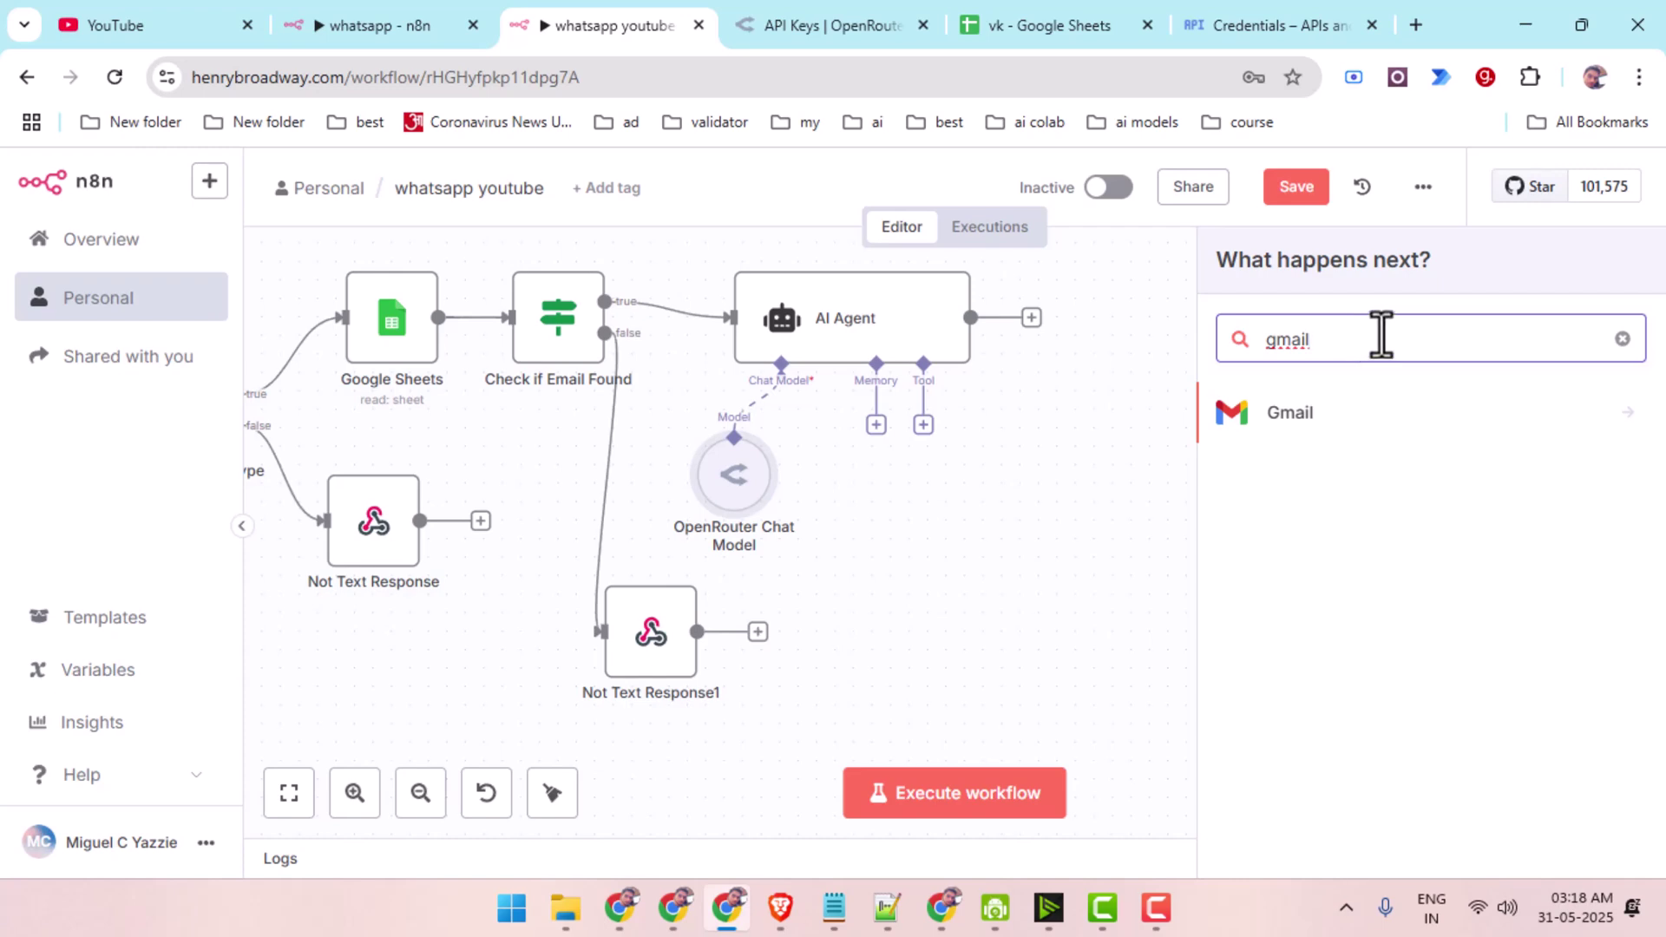
click(1428, 416)
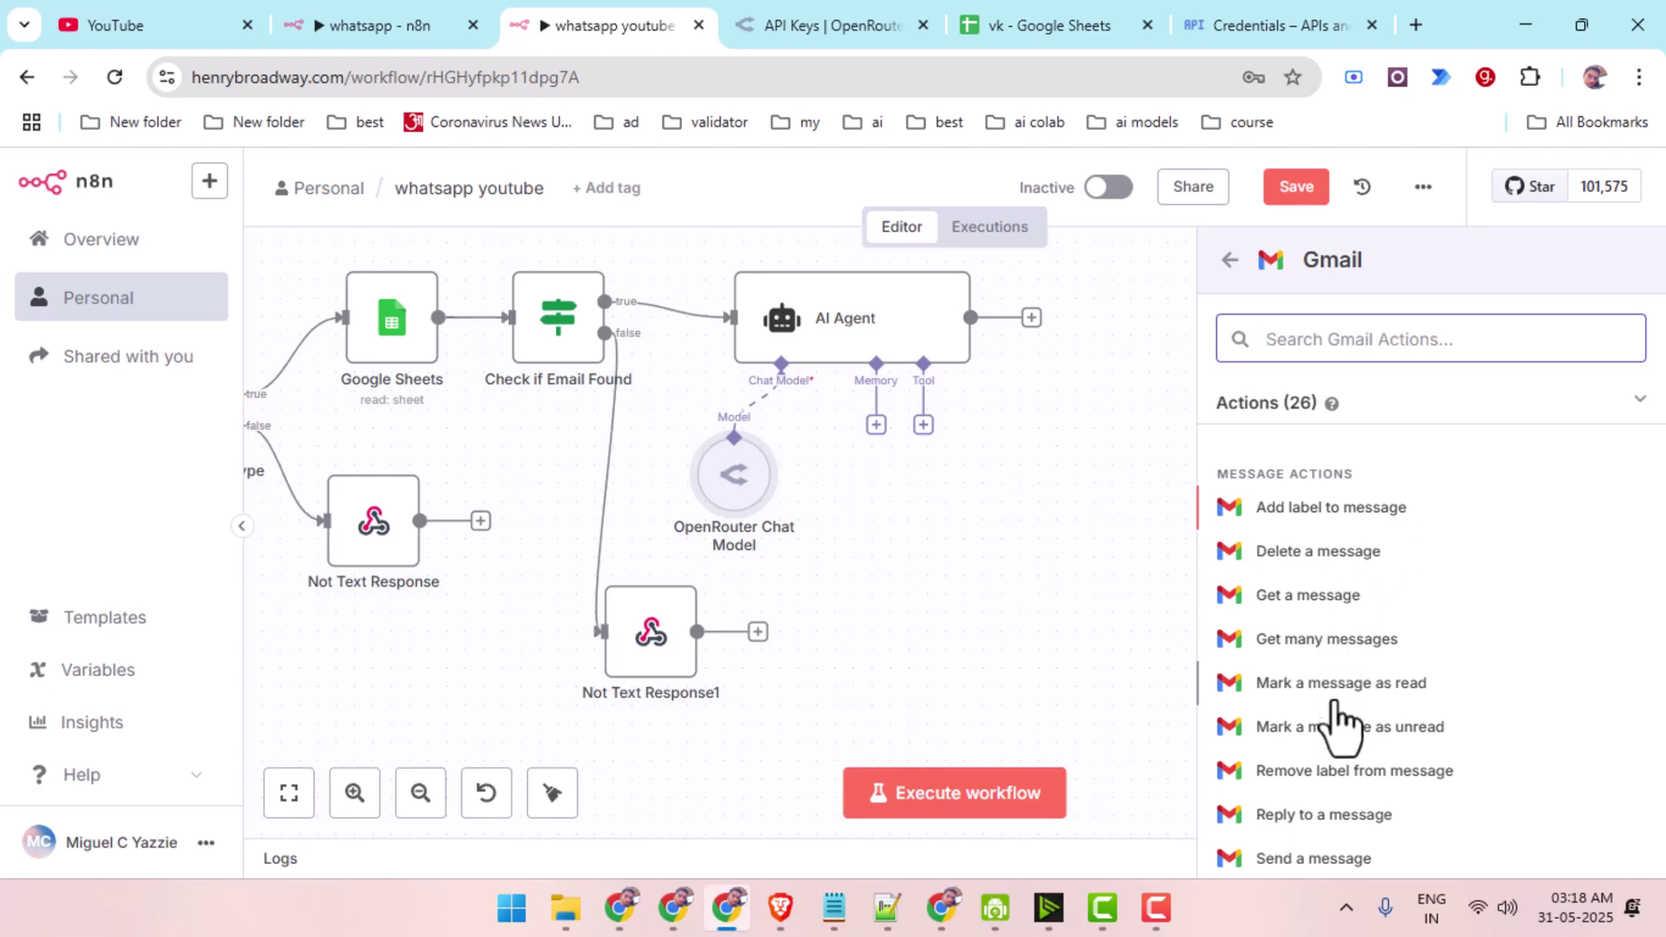
scroll(1334, 728, down, 1)
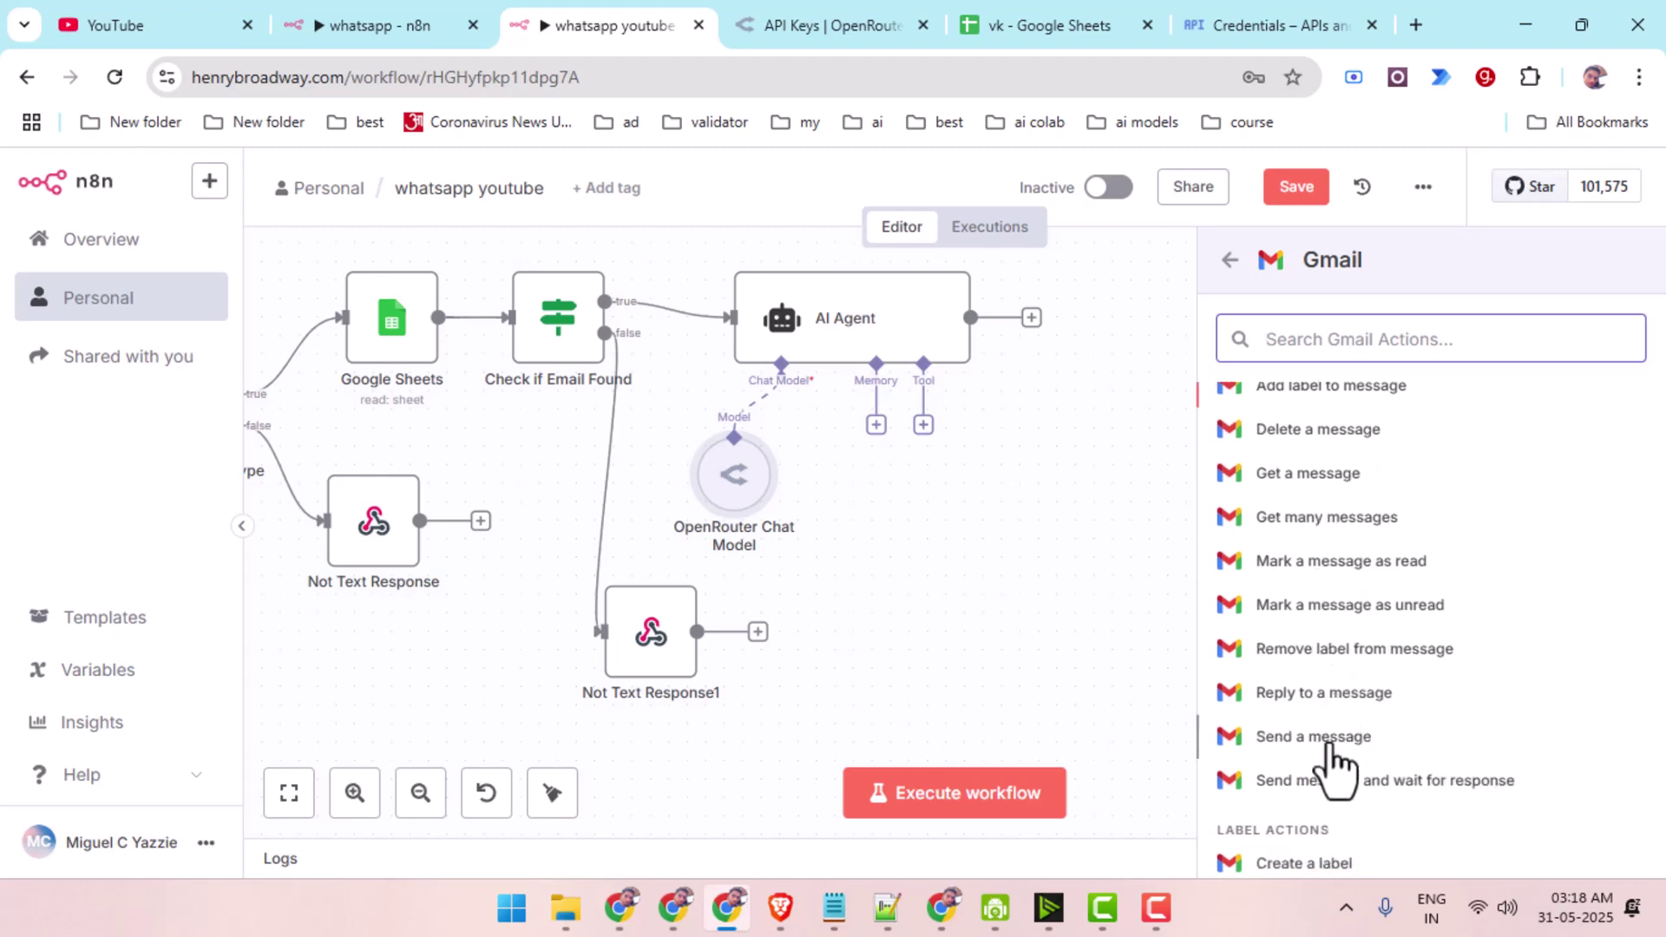
click(1330, 742)
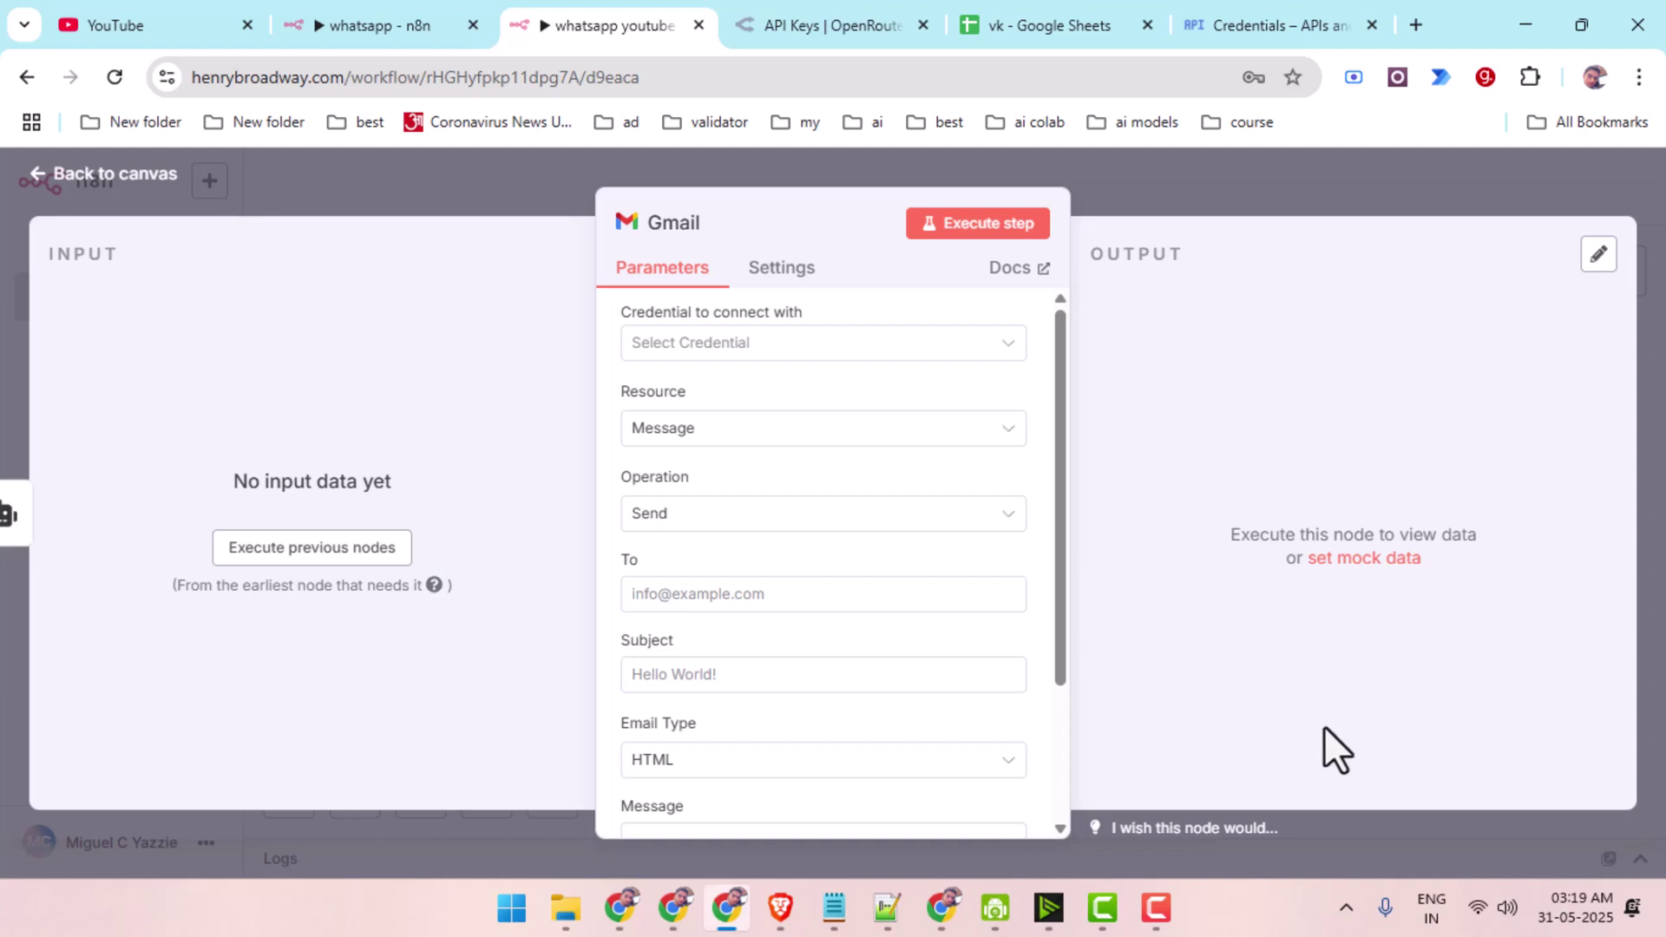
Start a new Gmail OAuth2 API credential for the Gmail node and locate its Client ID and Client Secret fields.
click(727, 345)
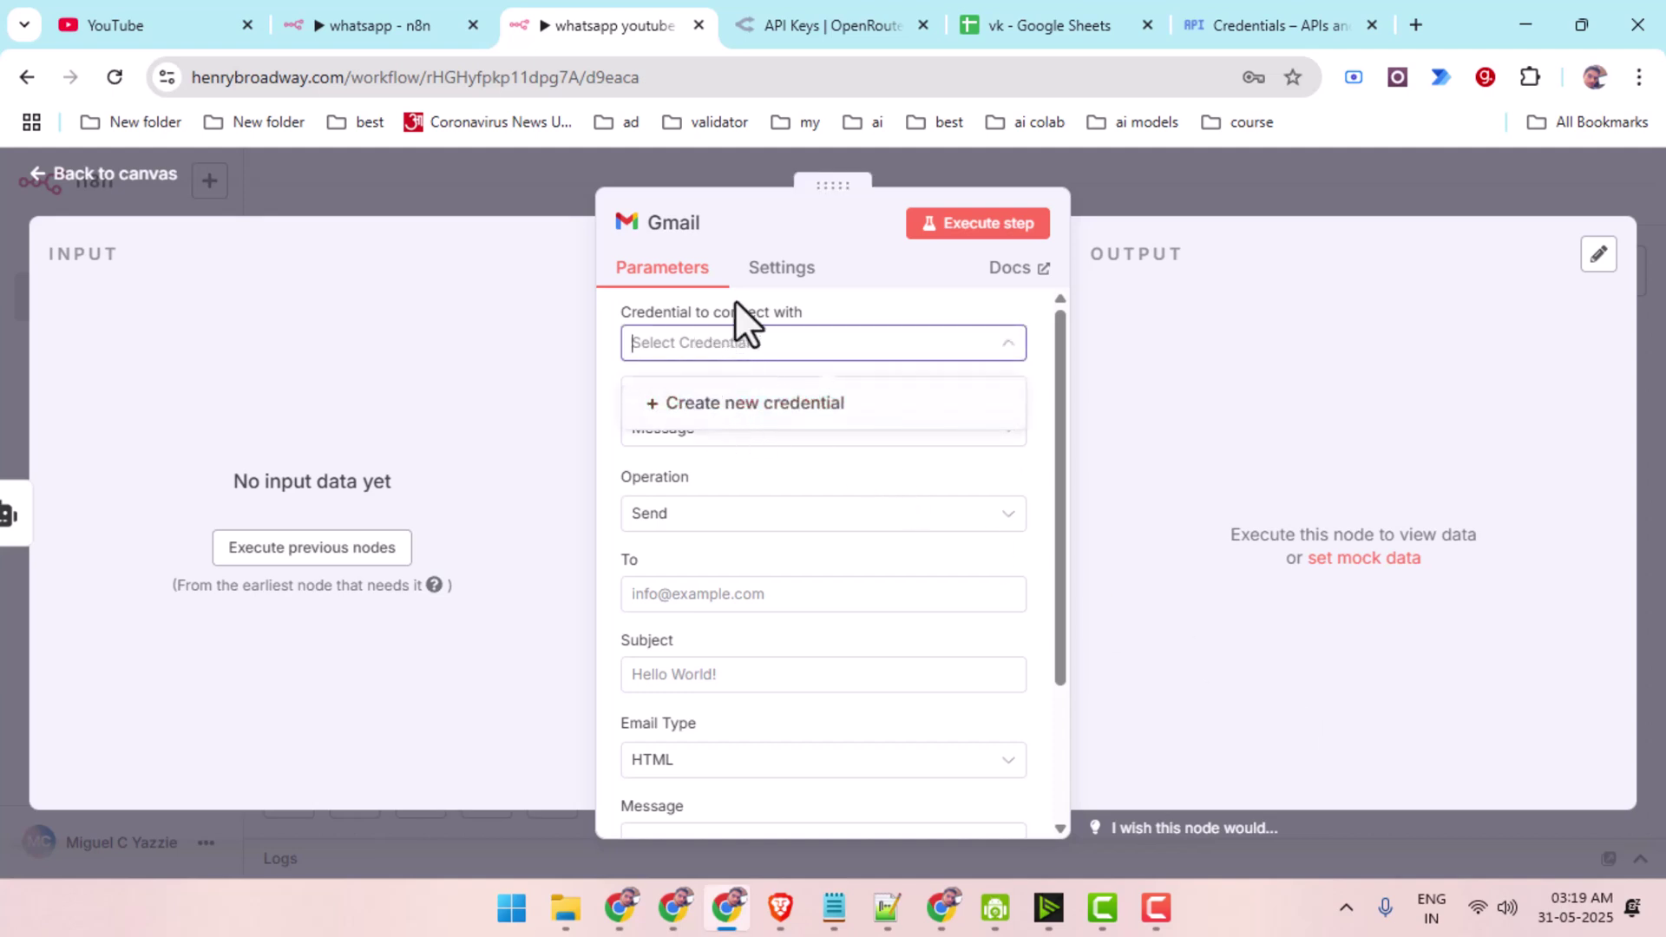
click(801, 414)
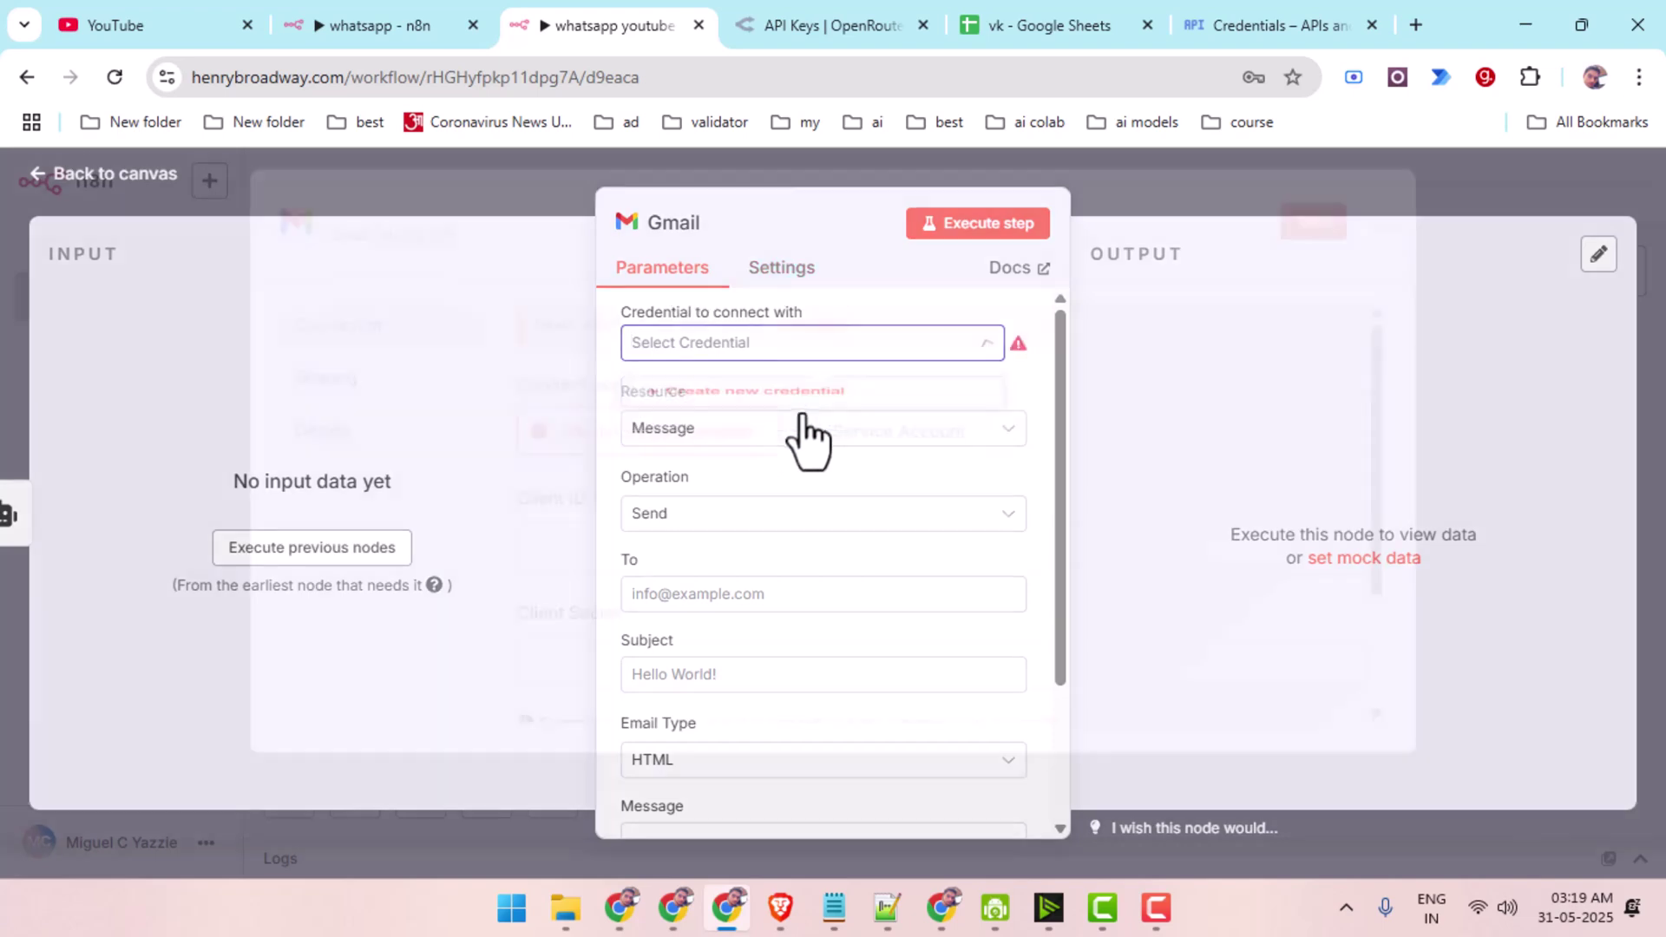
scroll(826, 538, down, 3)
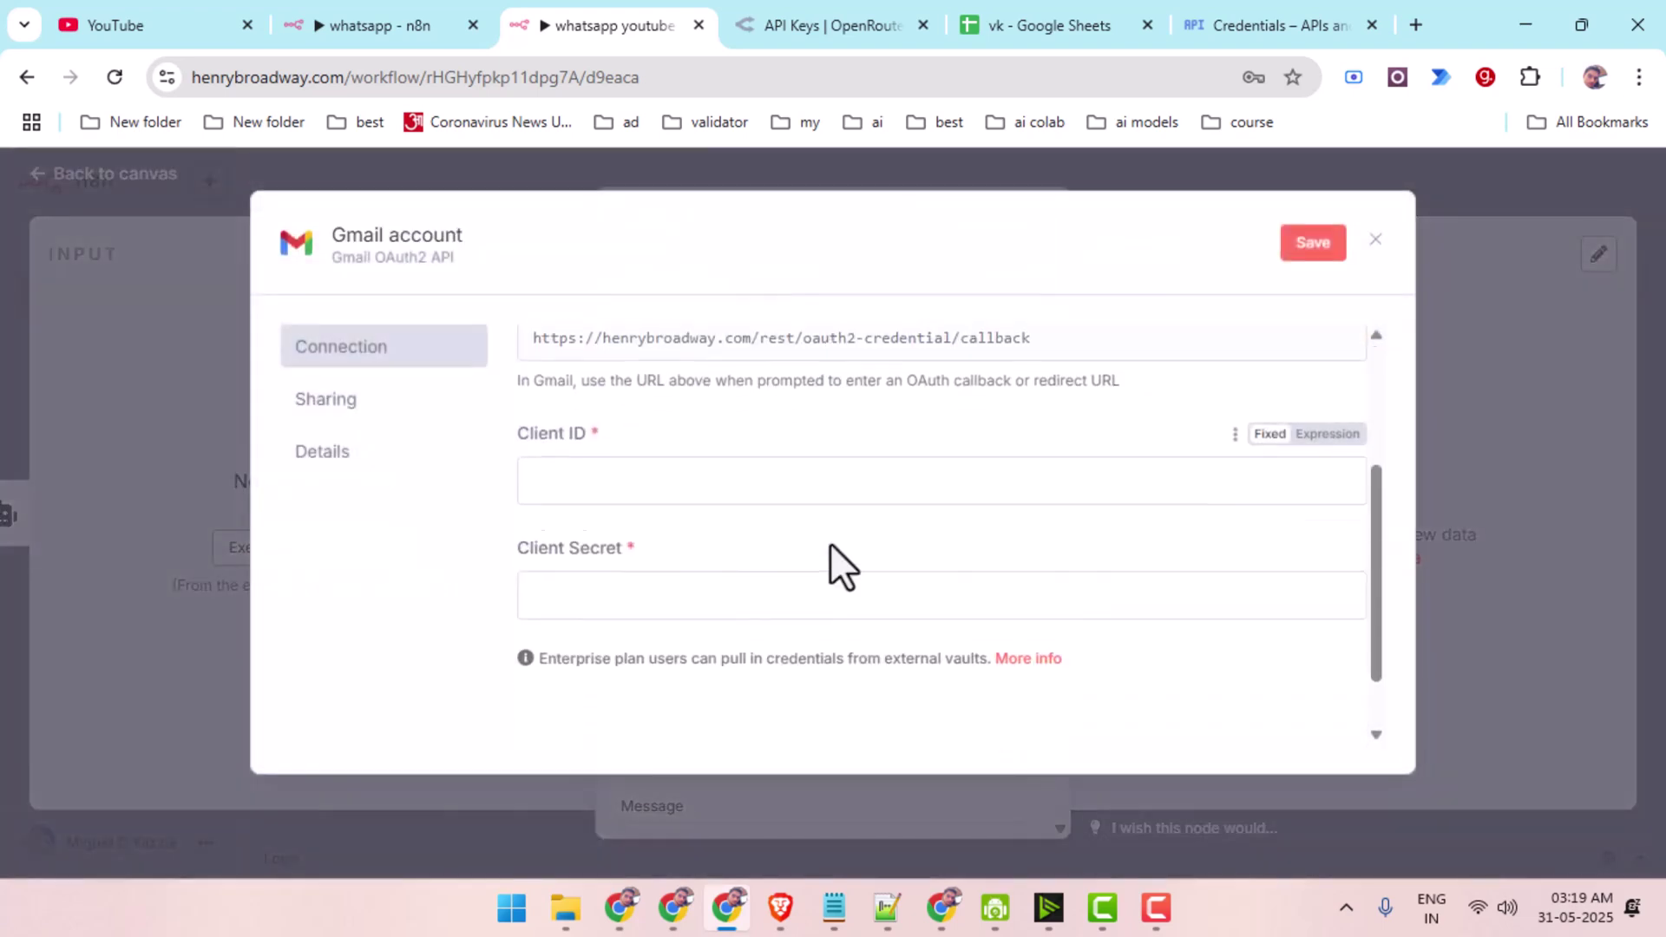
click(646, 479)
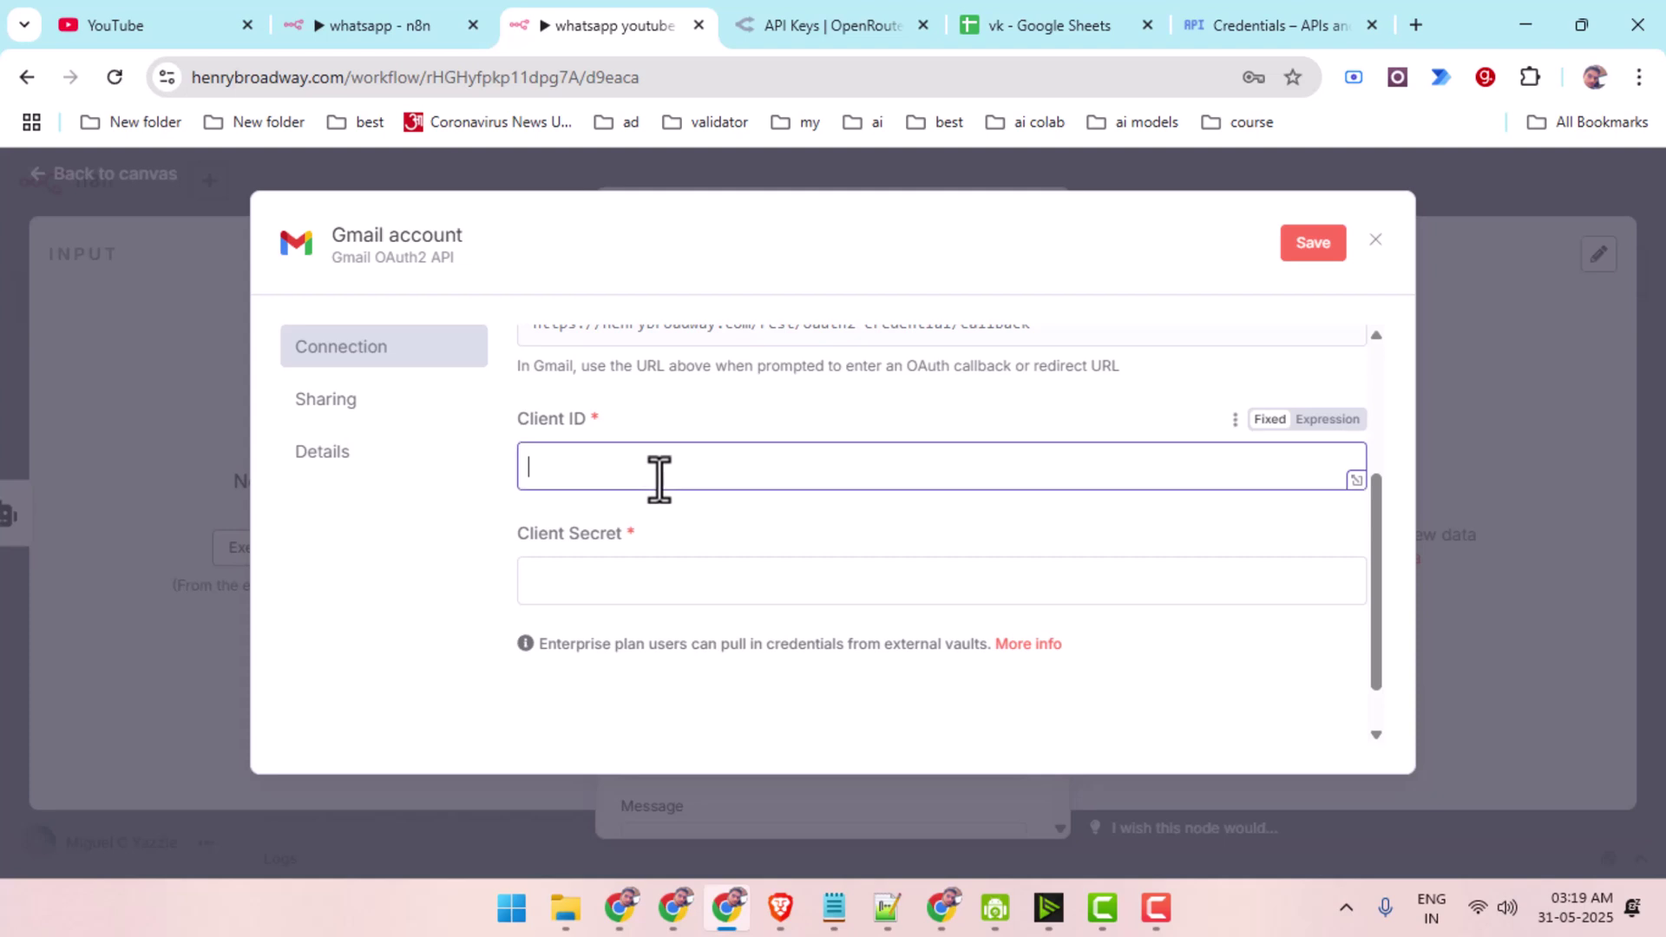
click(681, 576)
click(645, 464)
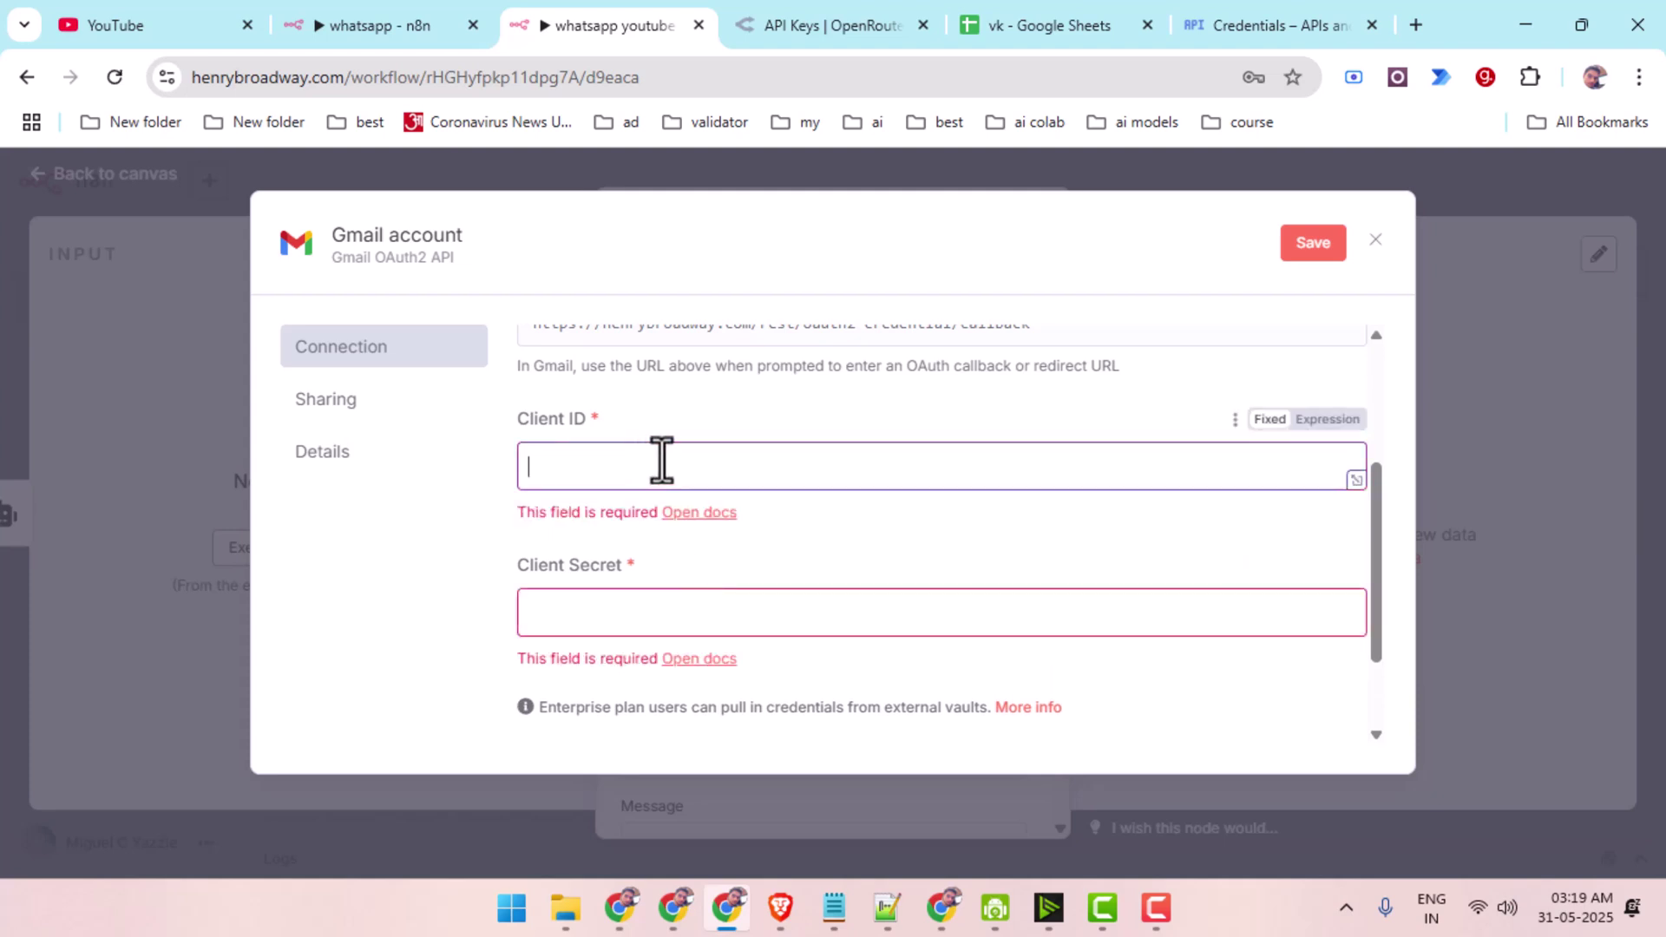
scroll(792, 446, up, 1)
scroll(792, 446, down, 1)
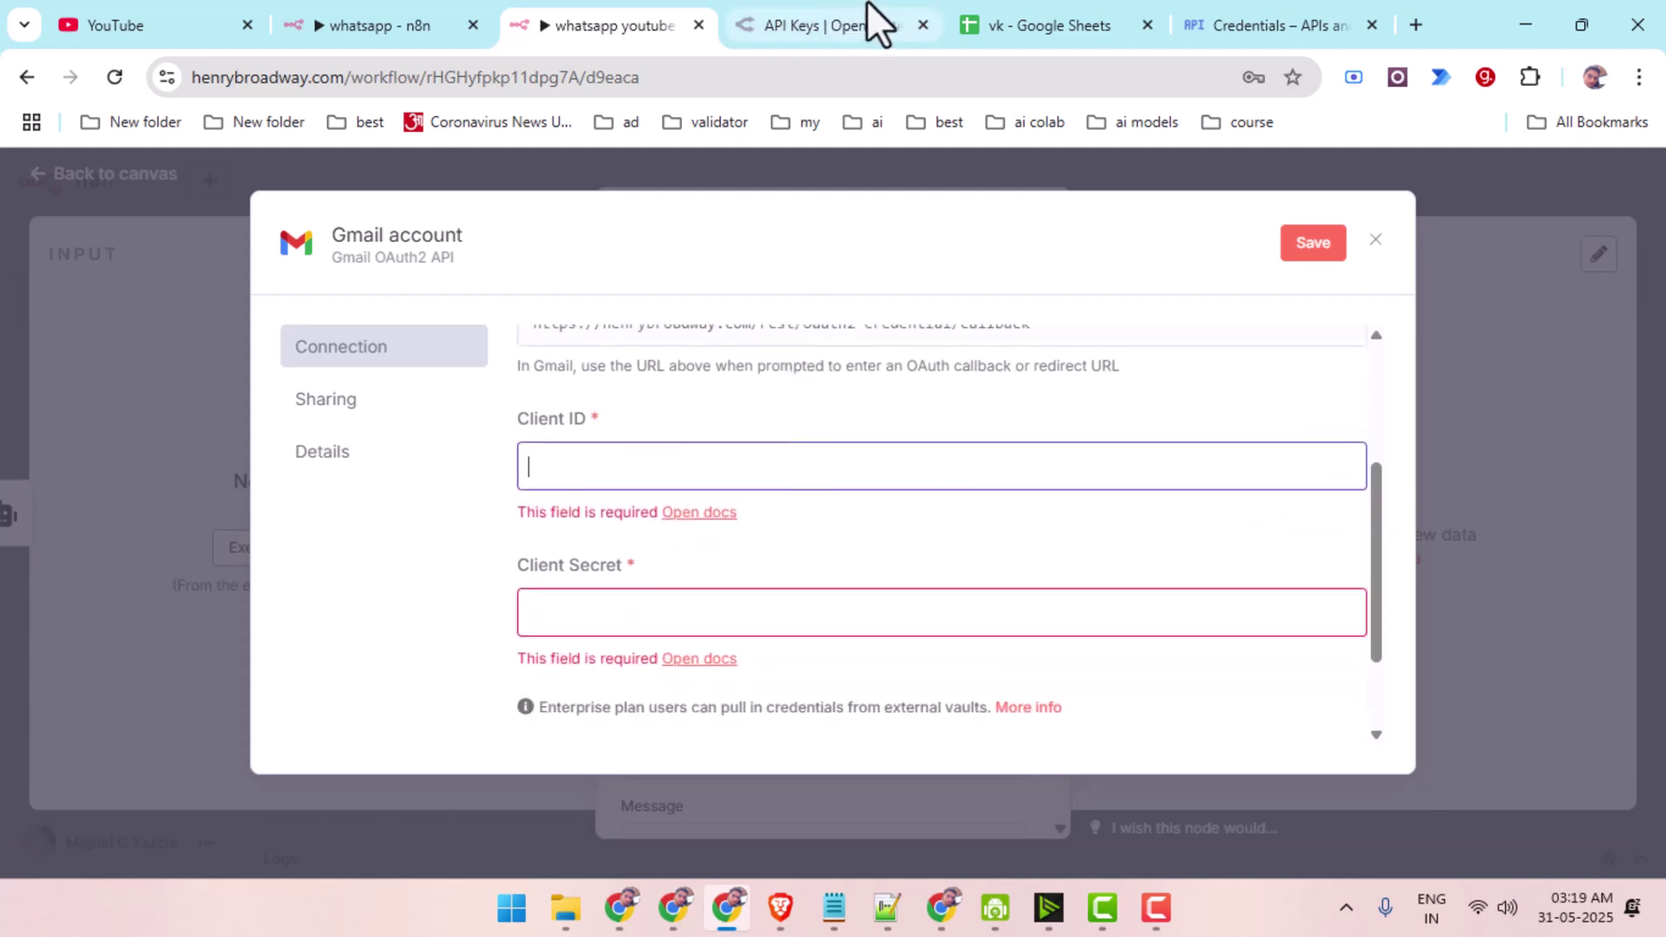
Switch to the Google Cloud credentials page and download the JSON file for Web client 1.
click(1295, 19)
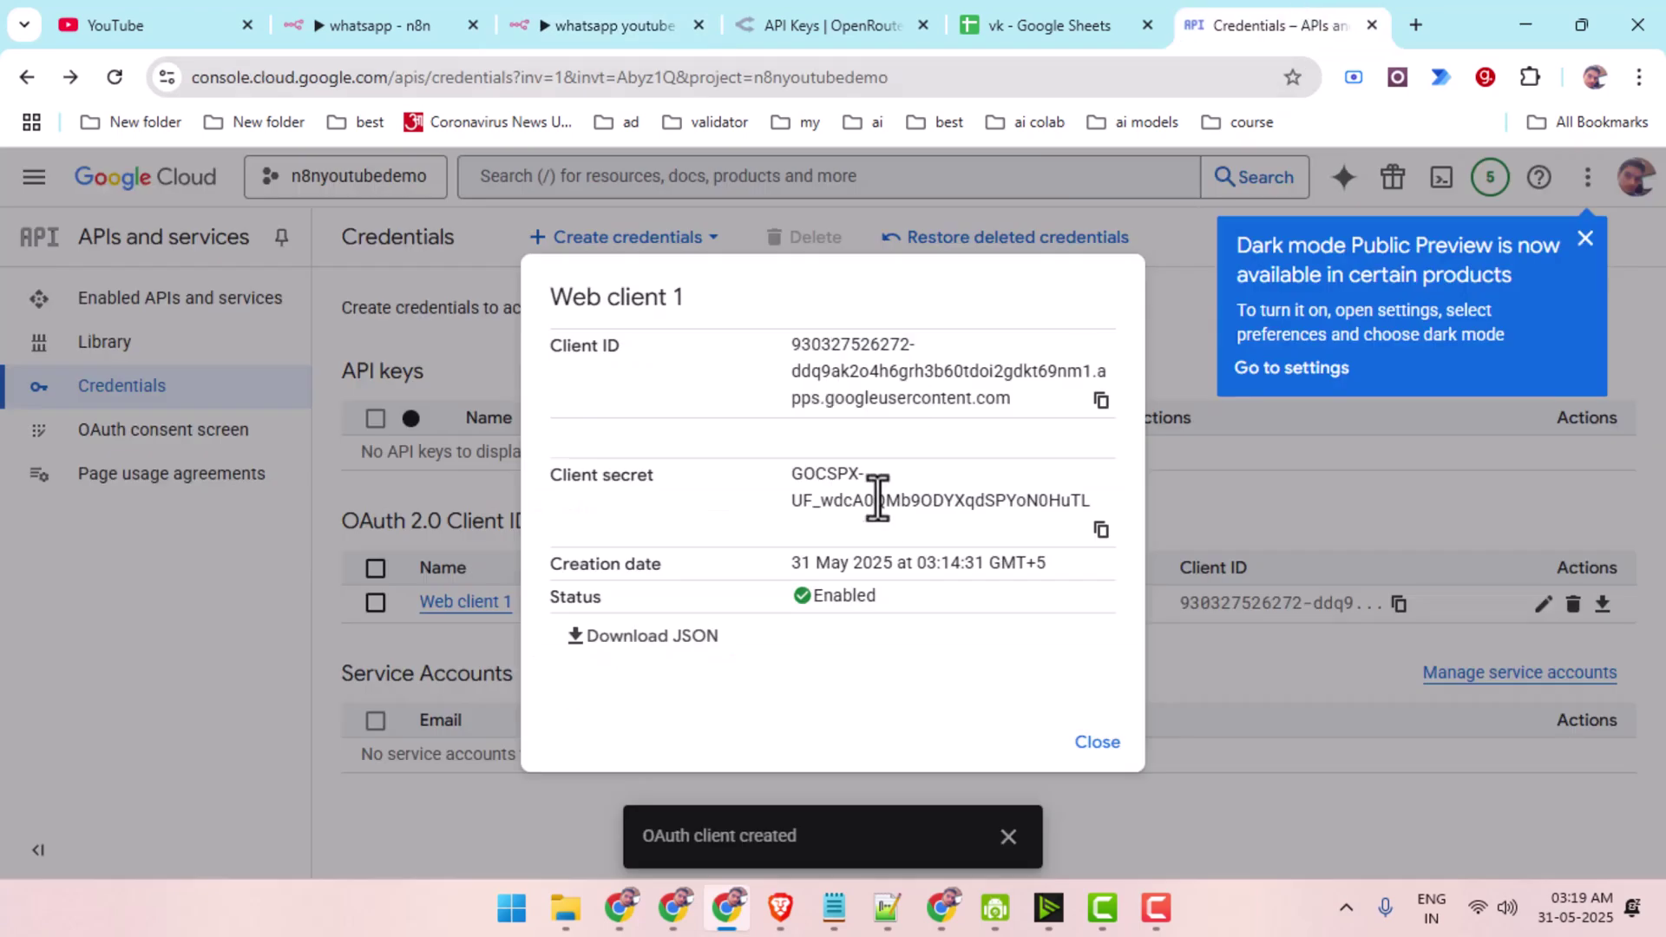
double_click(866, 370)
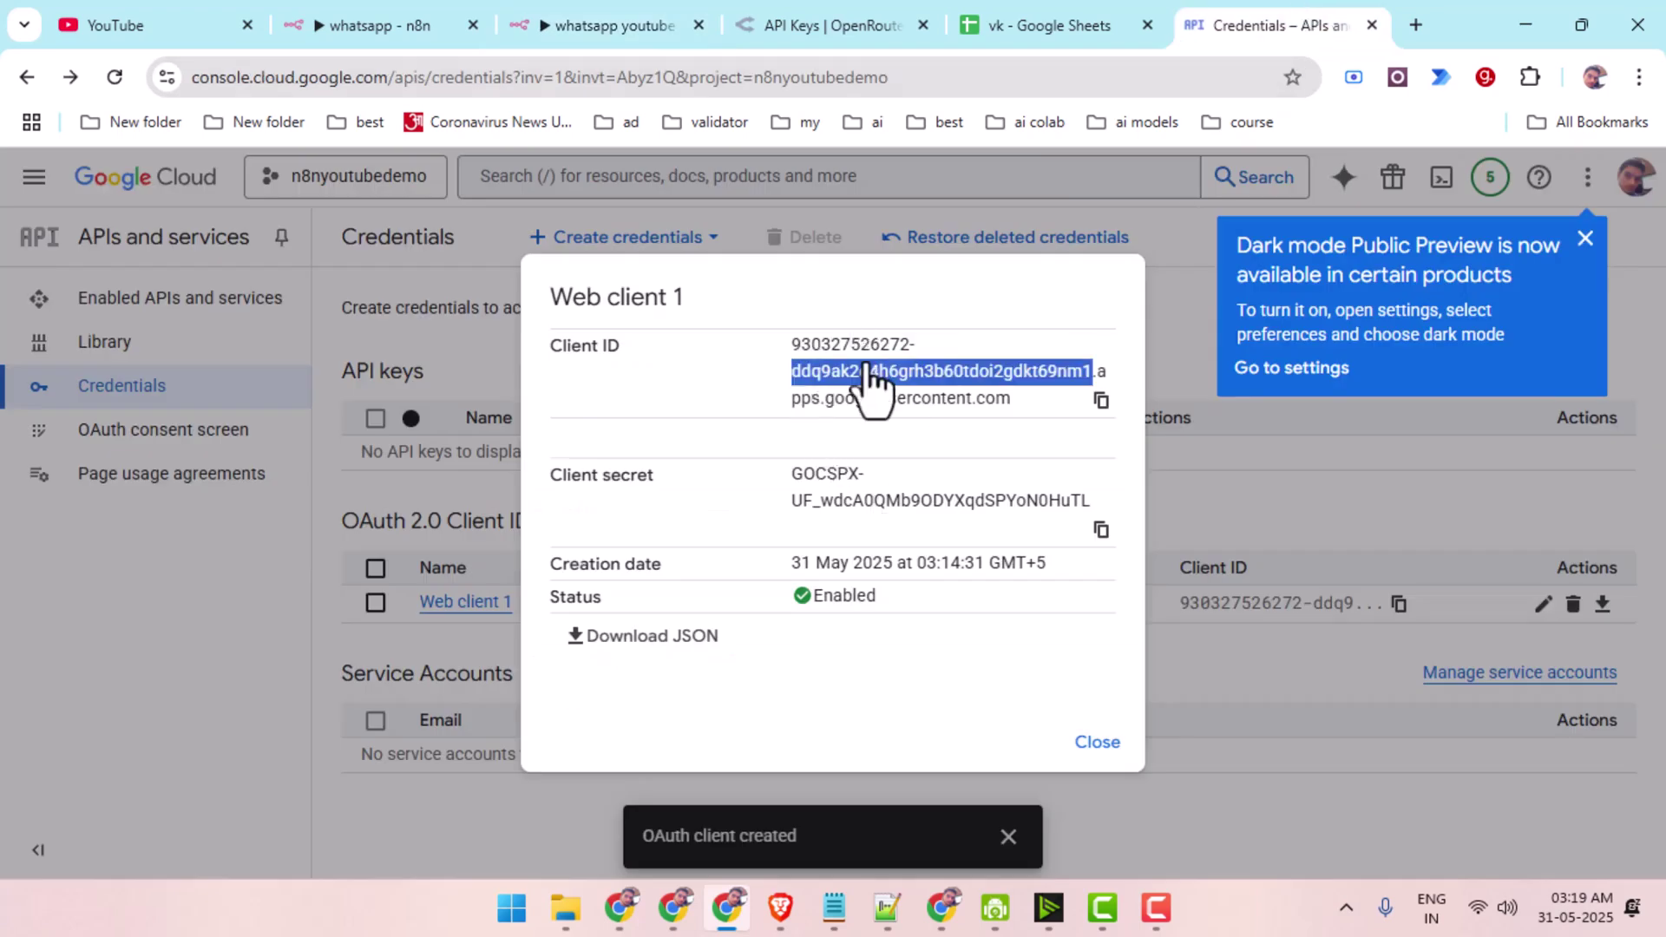
click(652, 637)
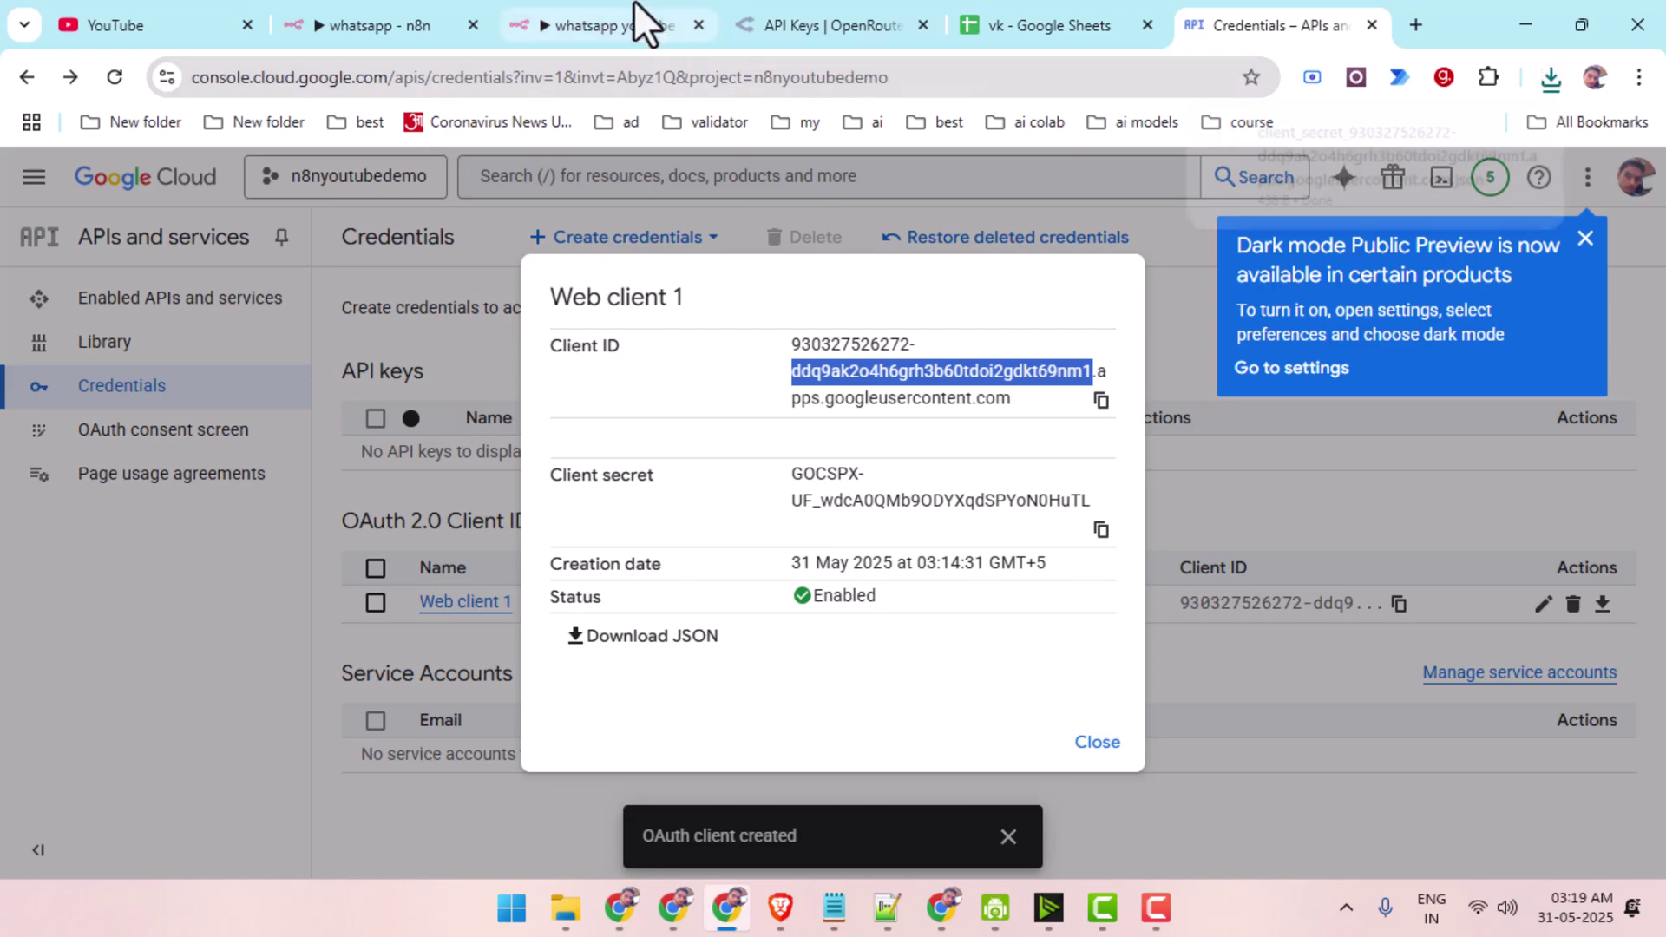
Return to the Gmail credential in the whatsapp youtube workflow and open the downloaded client secret JSON file in Notepad, just this once.
click(639, 24)
click(1548, 78)
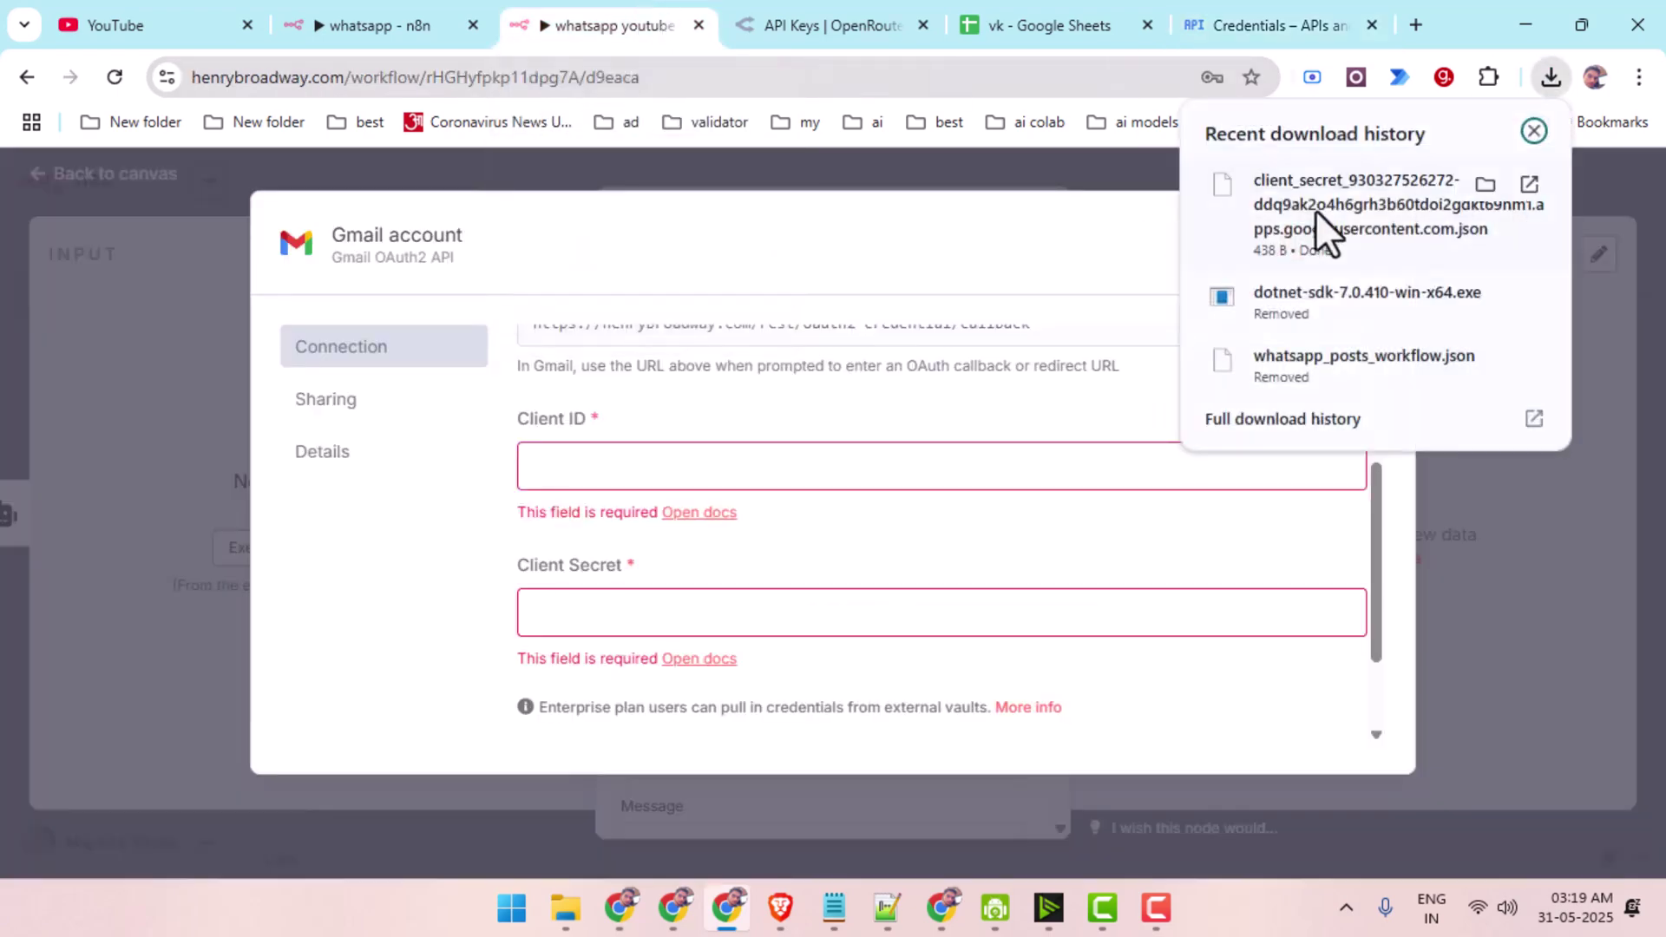
click(1437, 191)
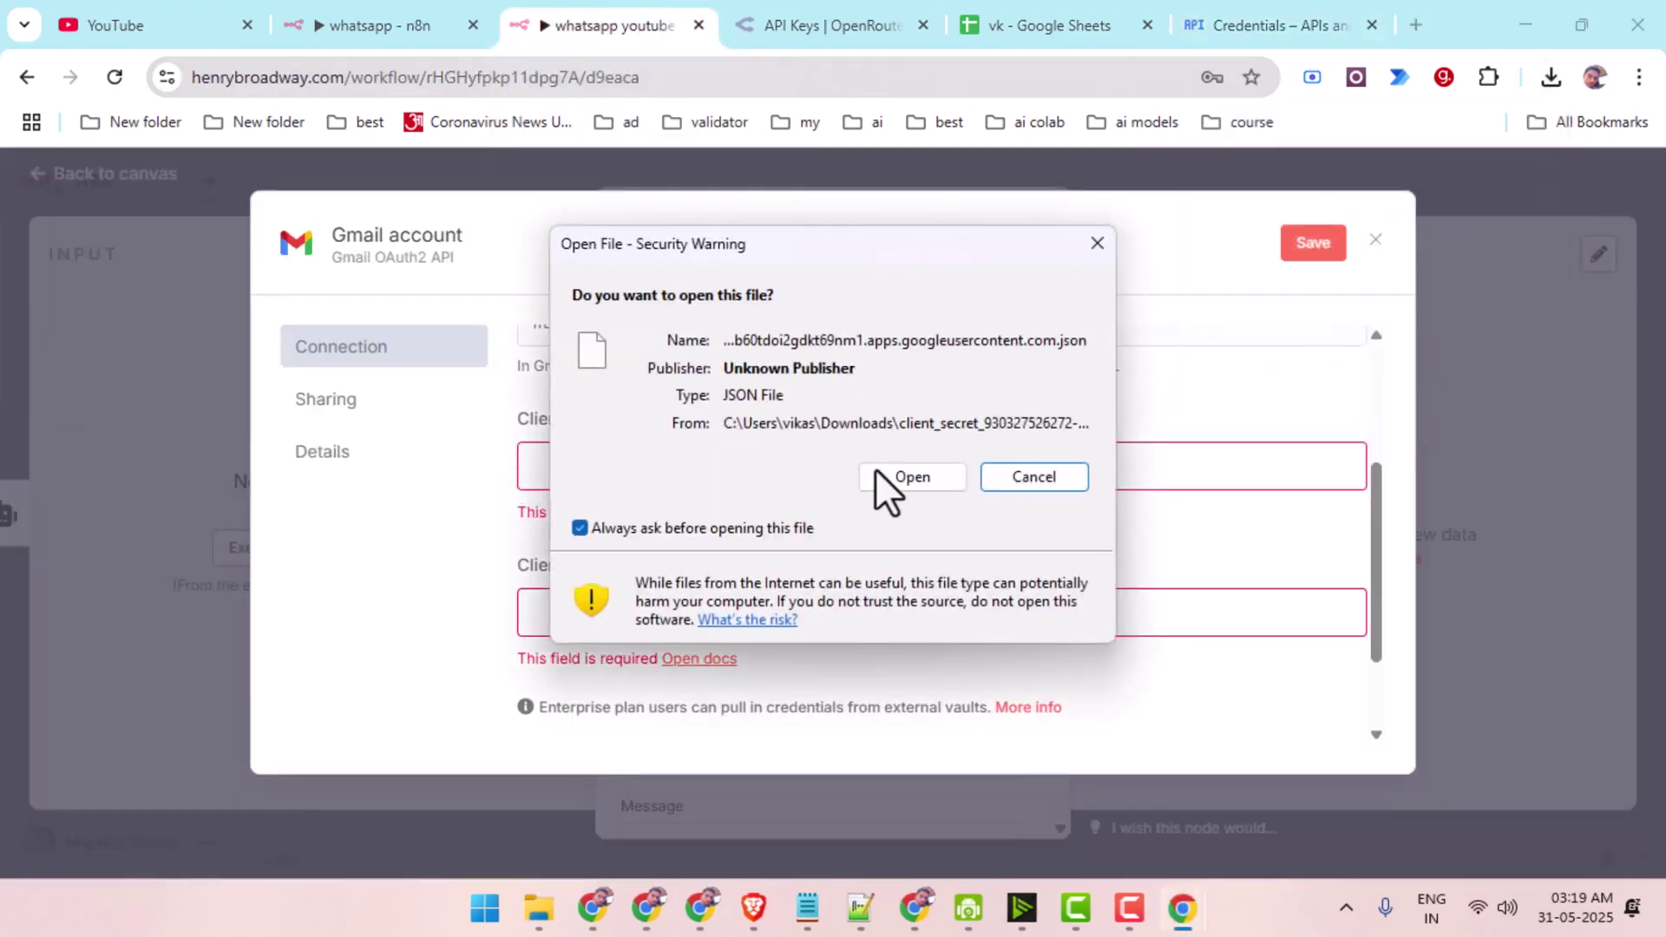
click(885, 477)
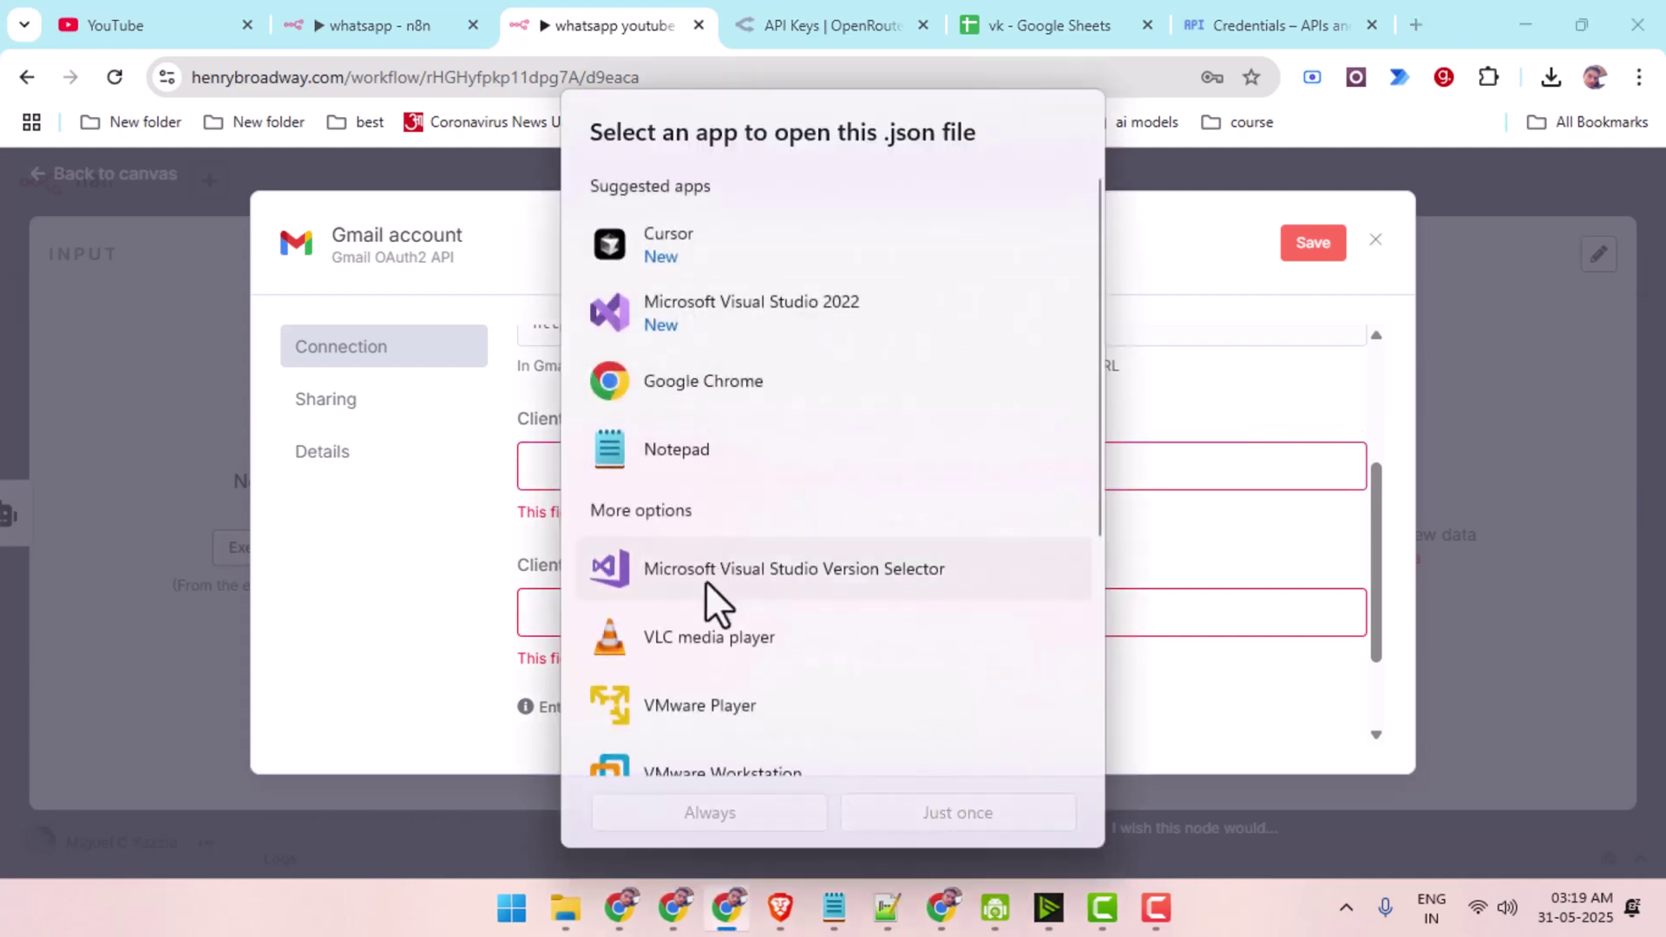
click(679, 449)
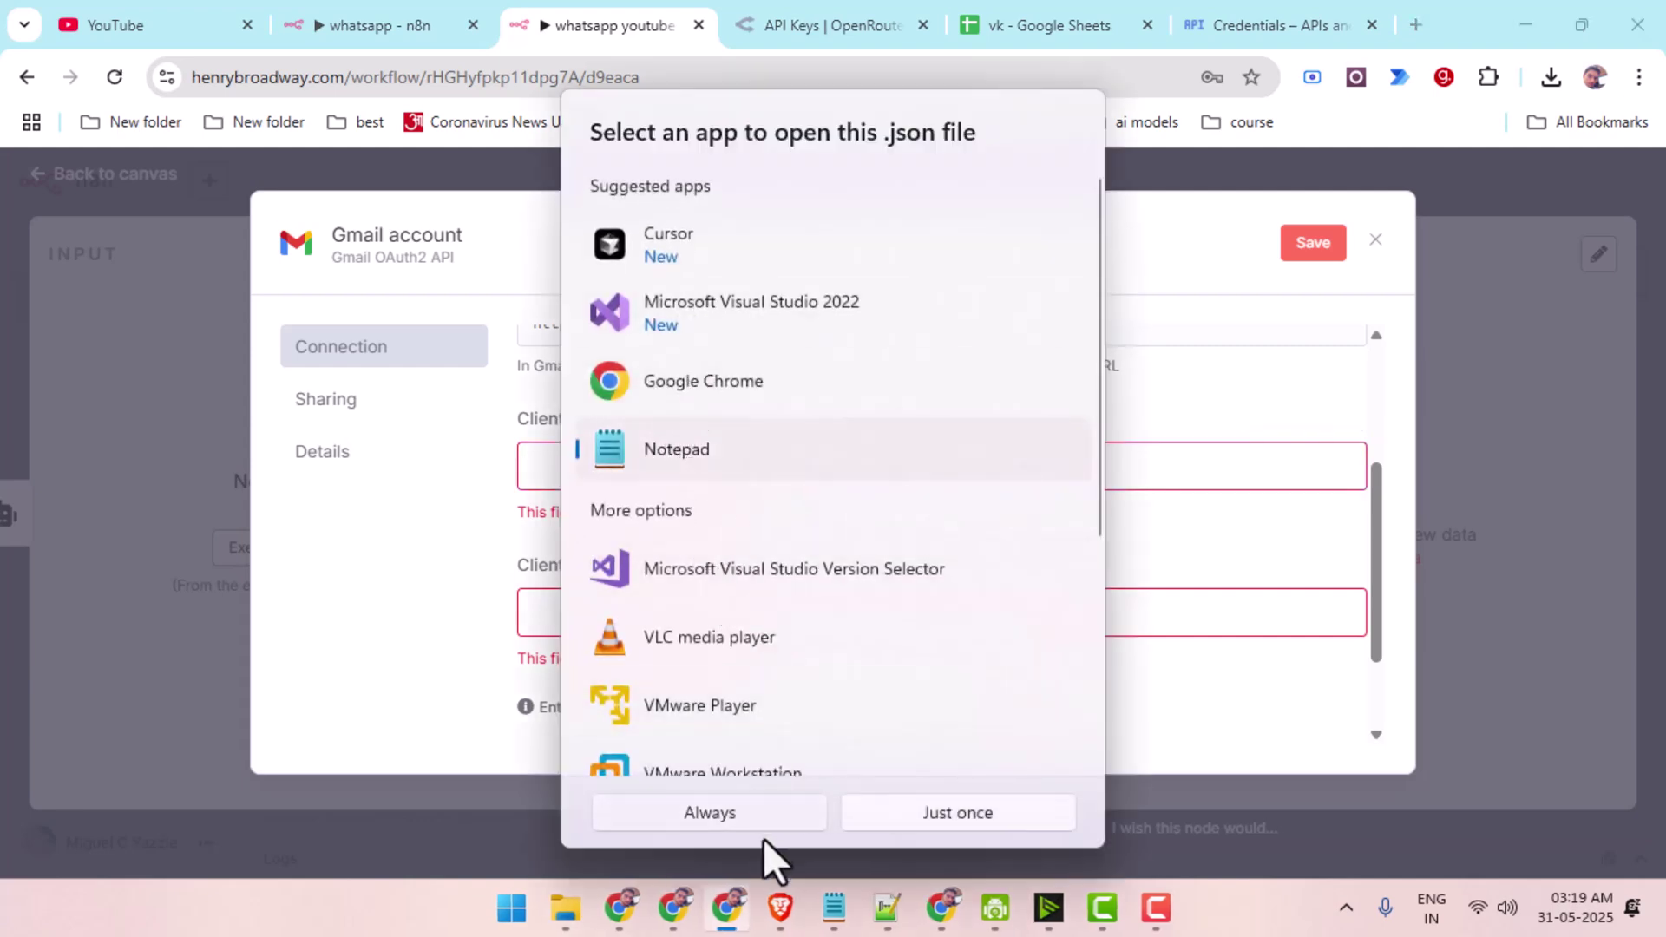
click(924, 815)
click(900, 477)
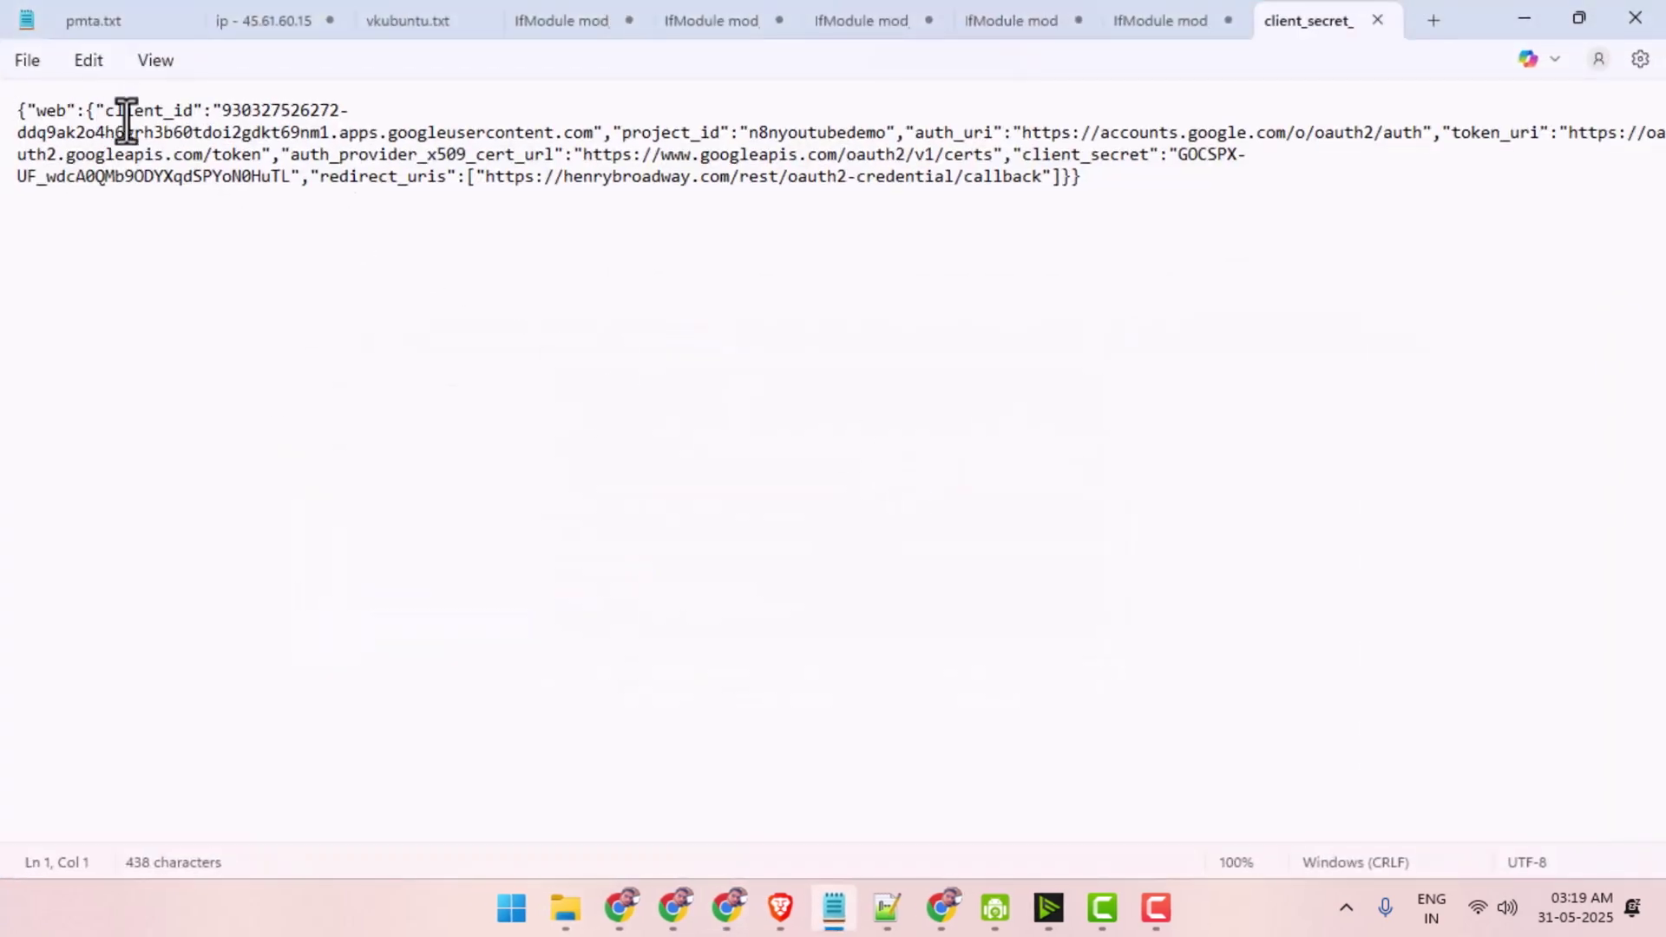
Copy the client_id value from the JSON file into the Client ID field of the Gmail credential.
drag(221, 111, 590, 130)
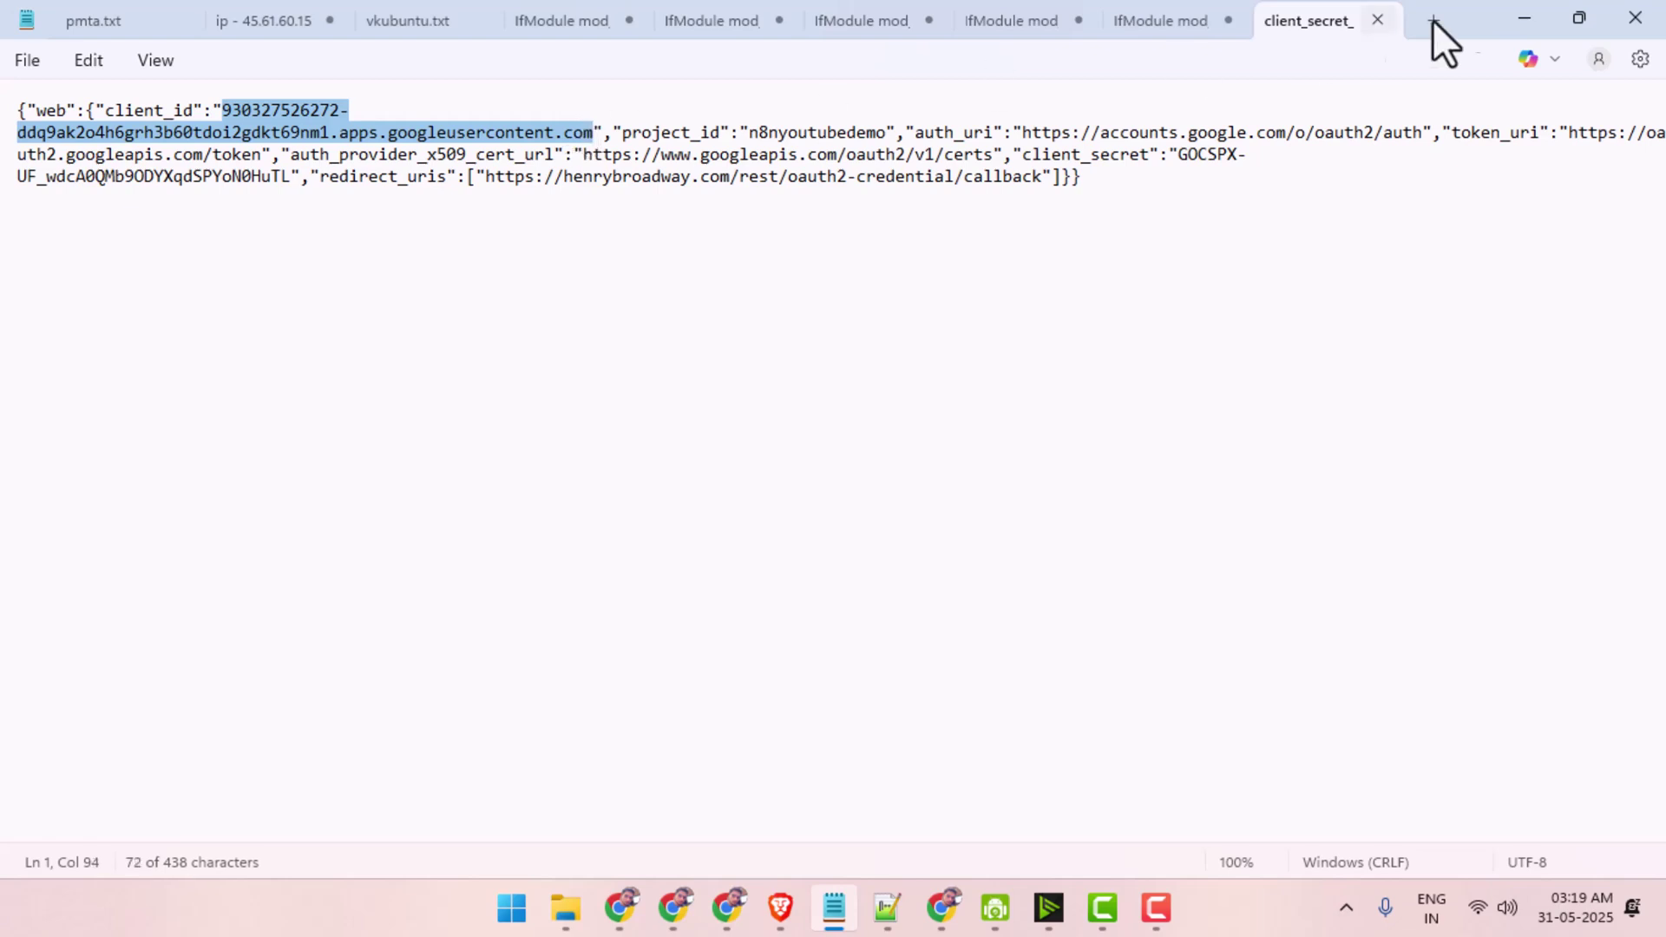
click(1520, 14)
click(638, 466)
key(ctrl+v)
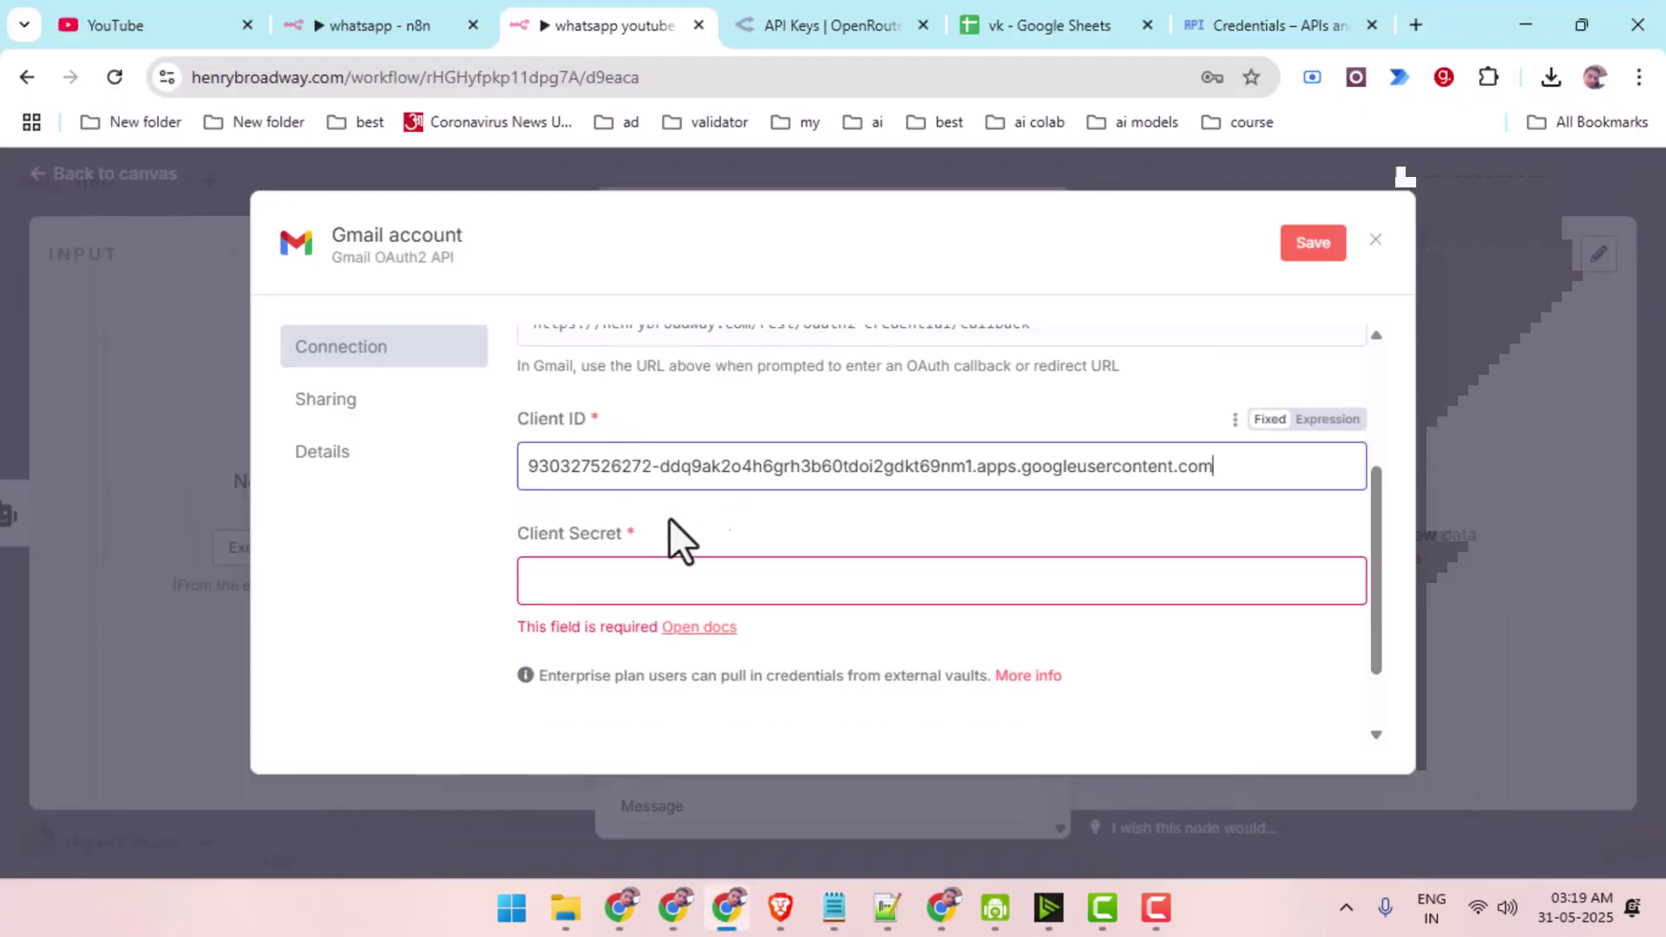
Copy the client_secret value from the JSON file into the Gmail credential's Client Secret field and save the credential.
click(834, 907)
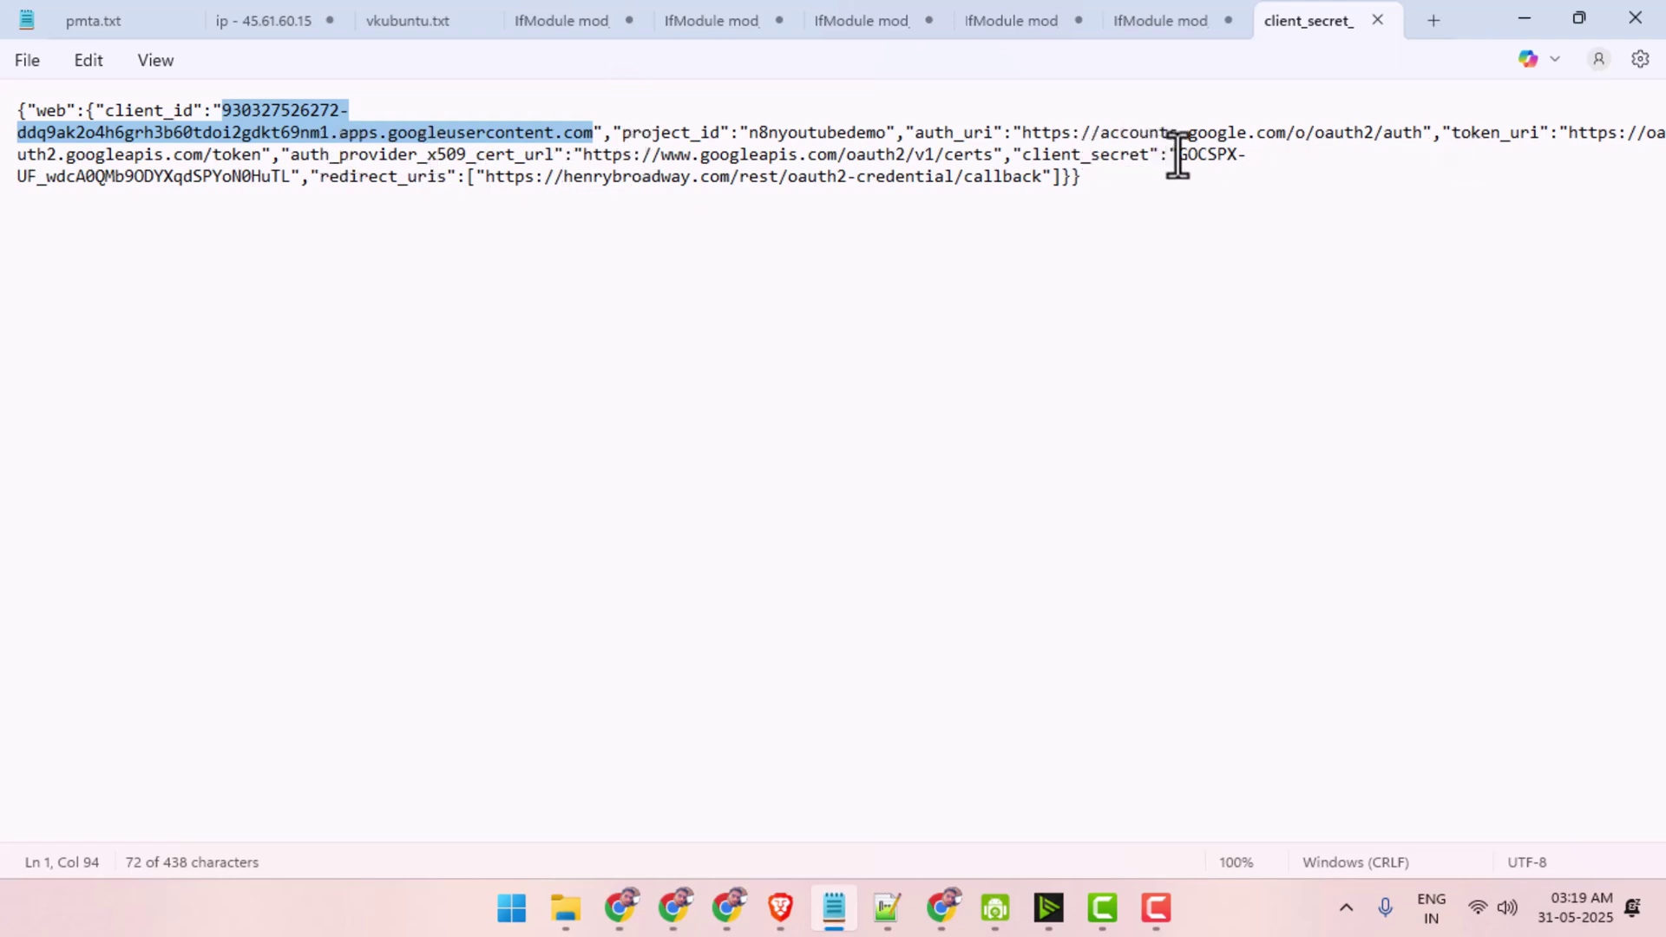
drag(1178, 154, 291, 177)
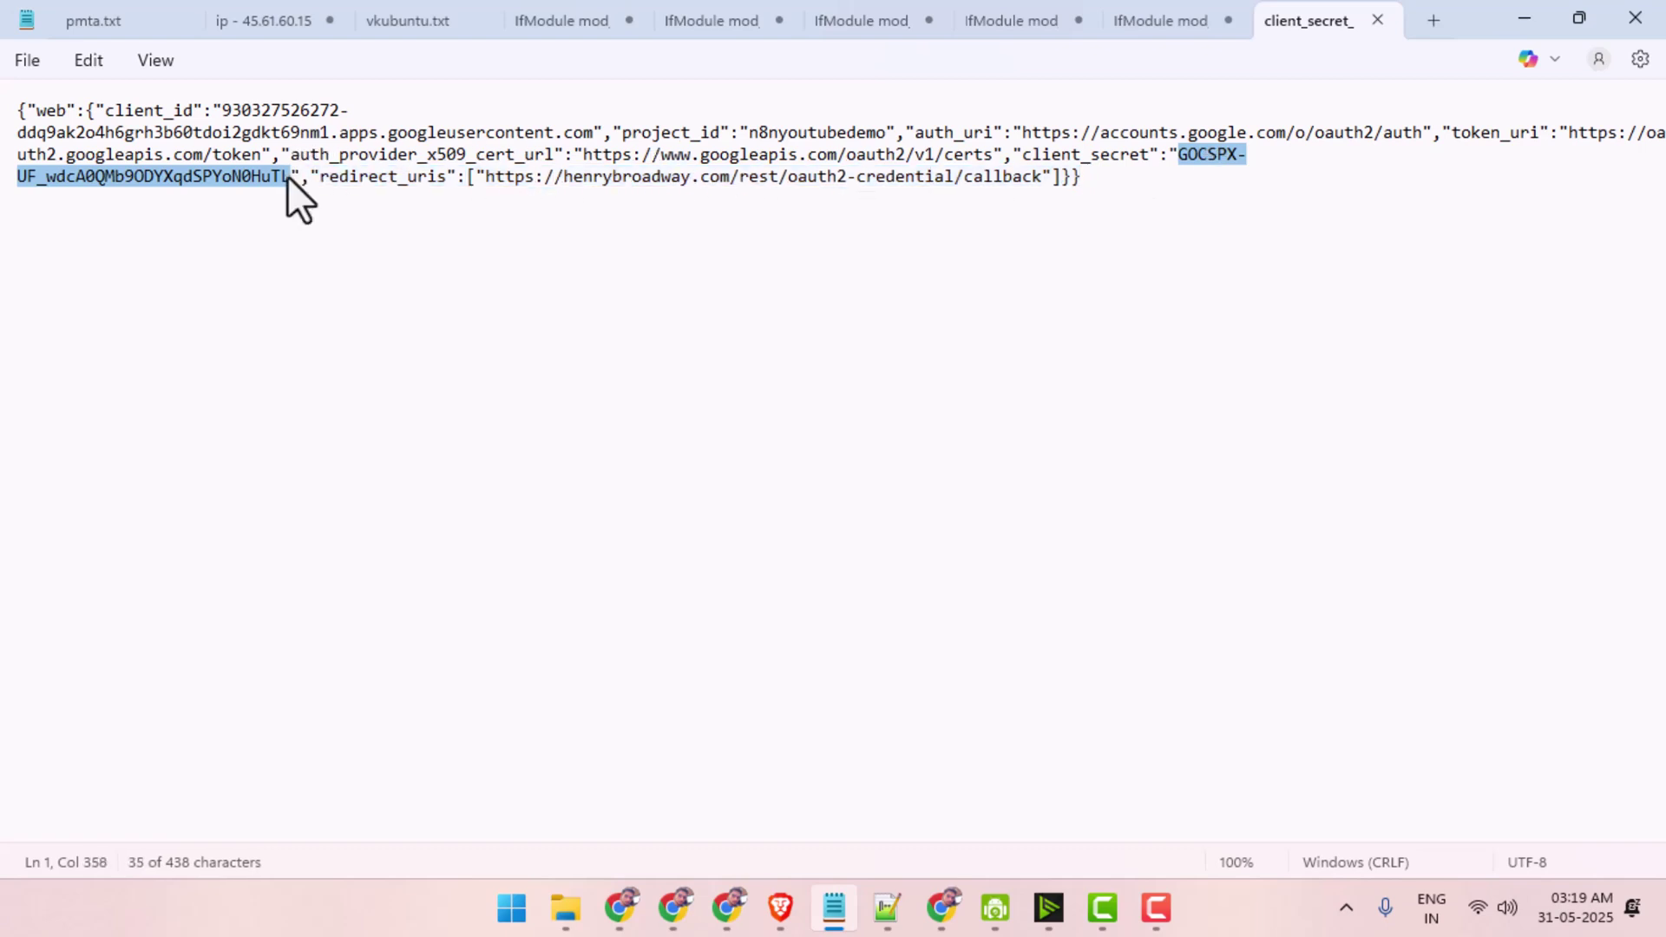
click(1541, 23)
click(632, 579)
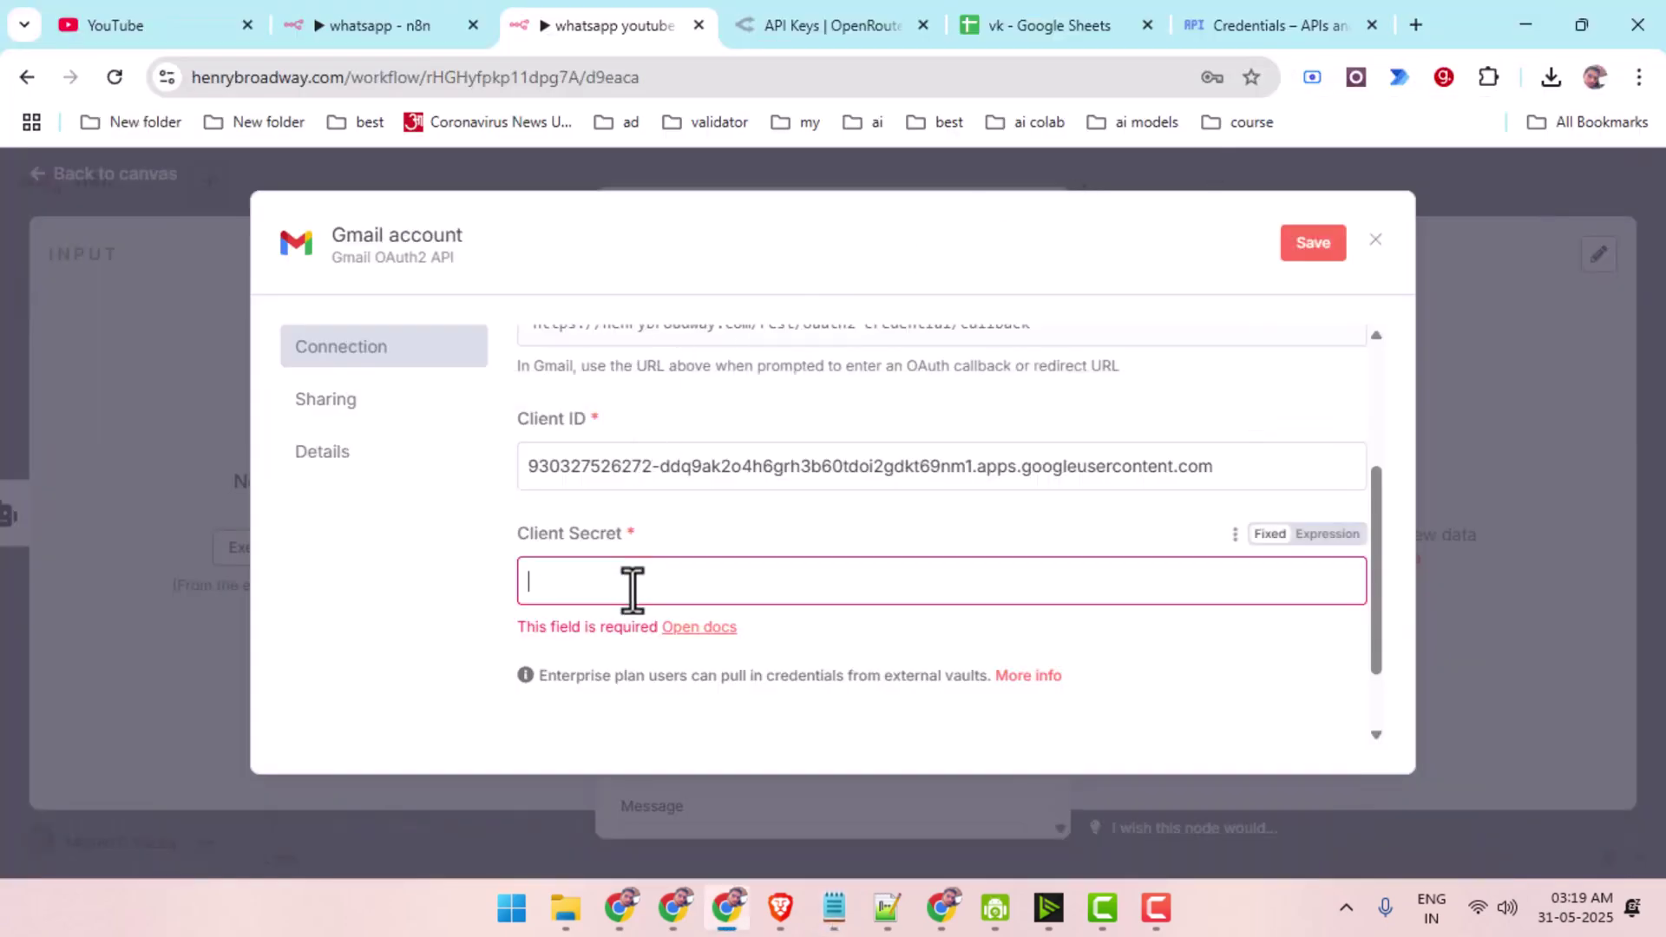
key(ctrl+v)
click(1312, 245)
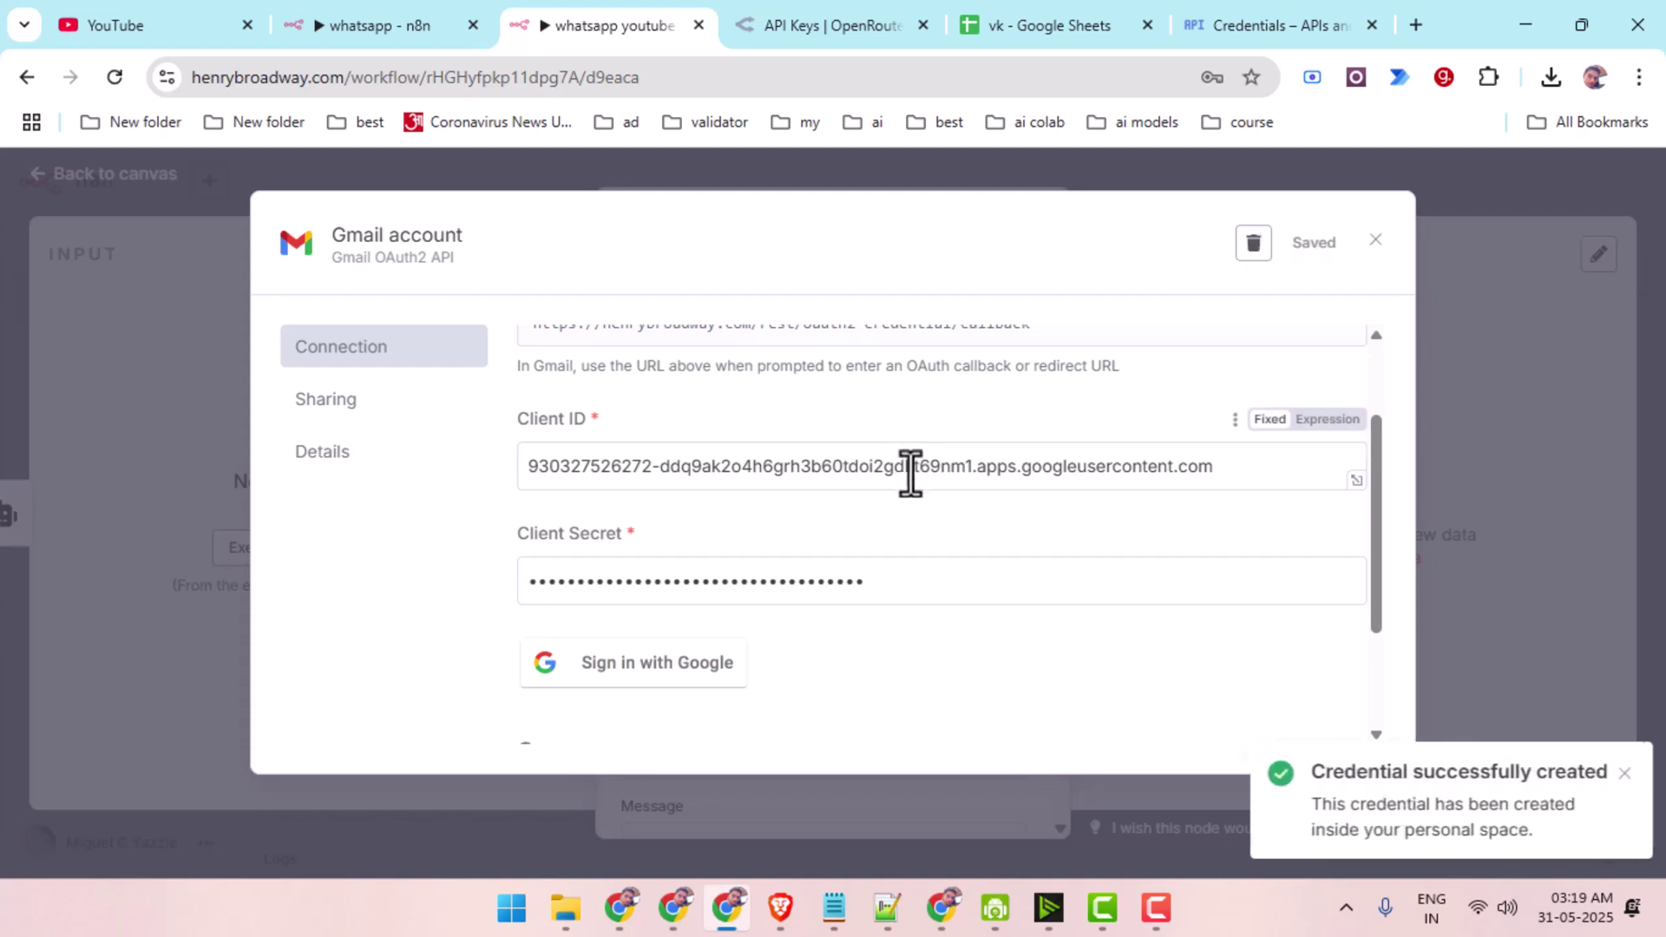
Sign in with Google for the Gmail credential, continuing past the unverified-app warning and granting henrybroadway.com all requested permissions.
scroll(659, 681, down, 2)
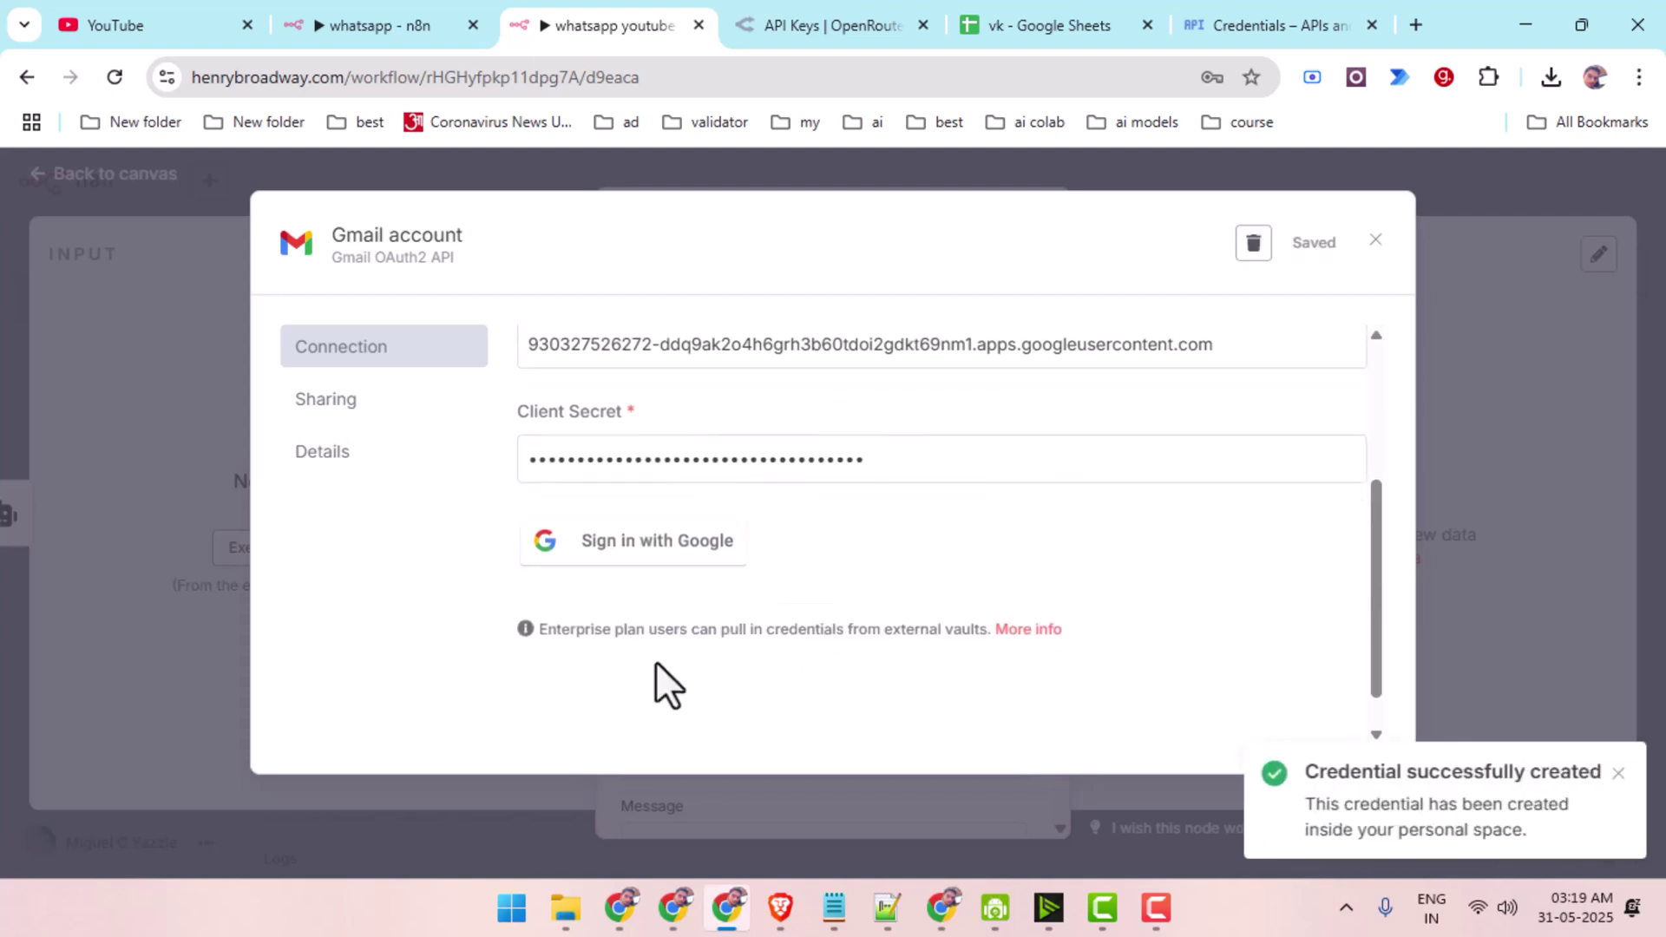
click(655, 564)
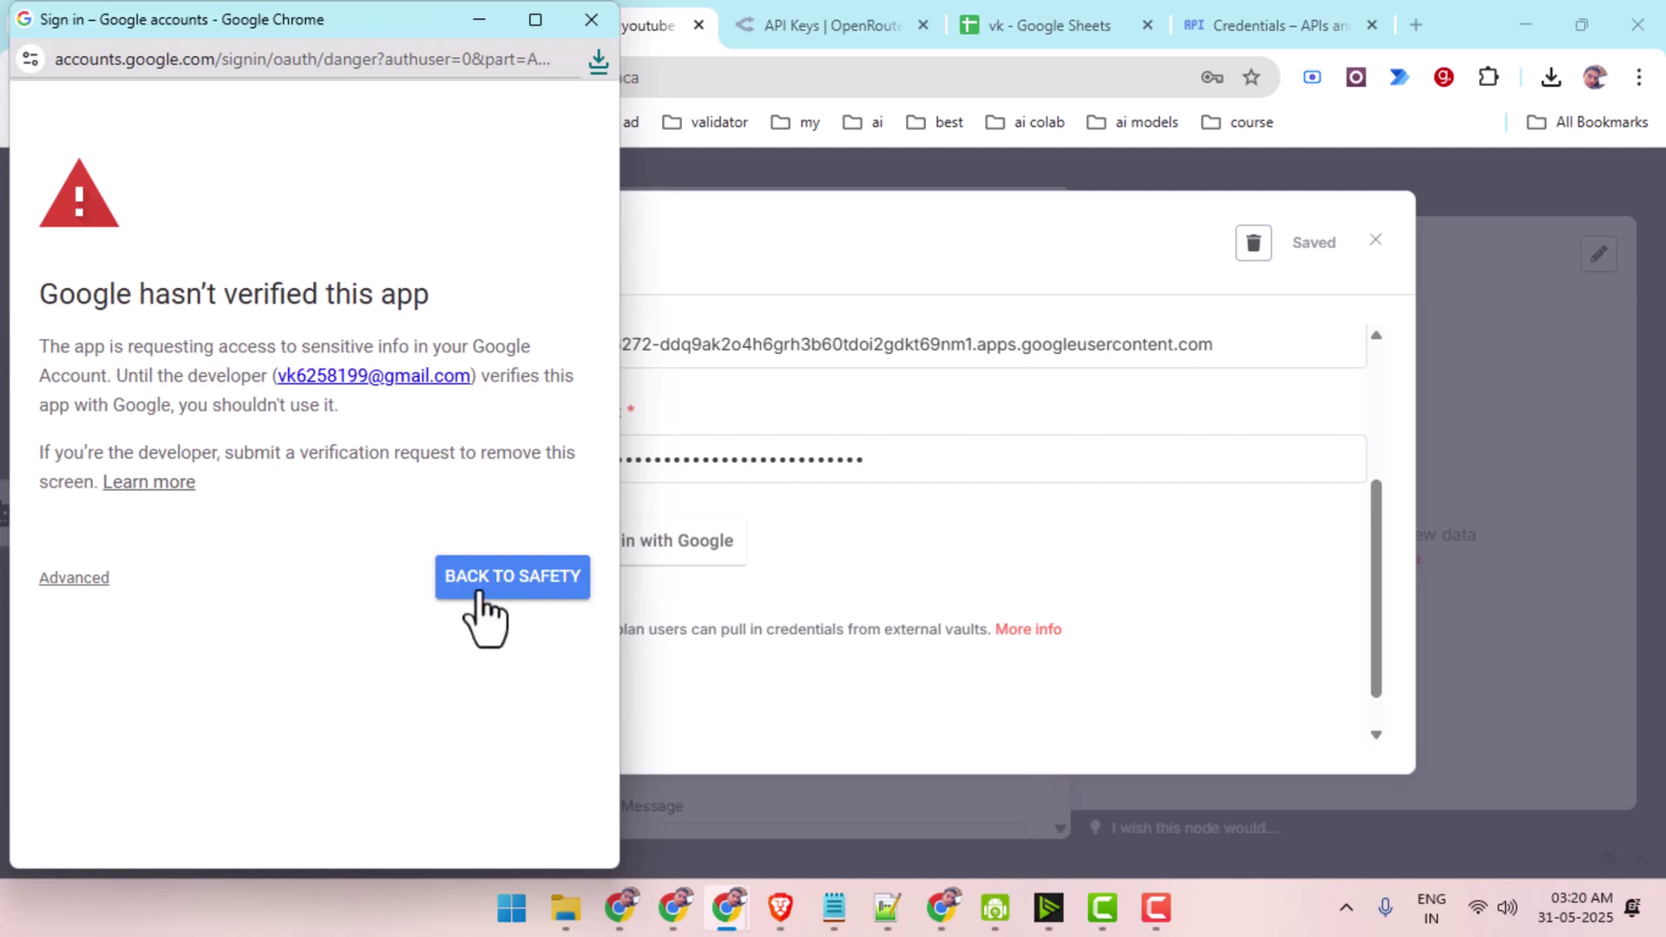
click(74, 577)
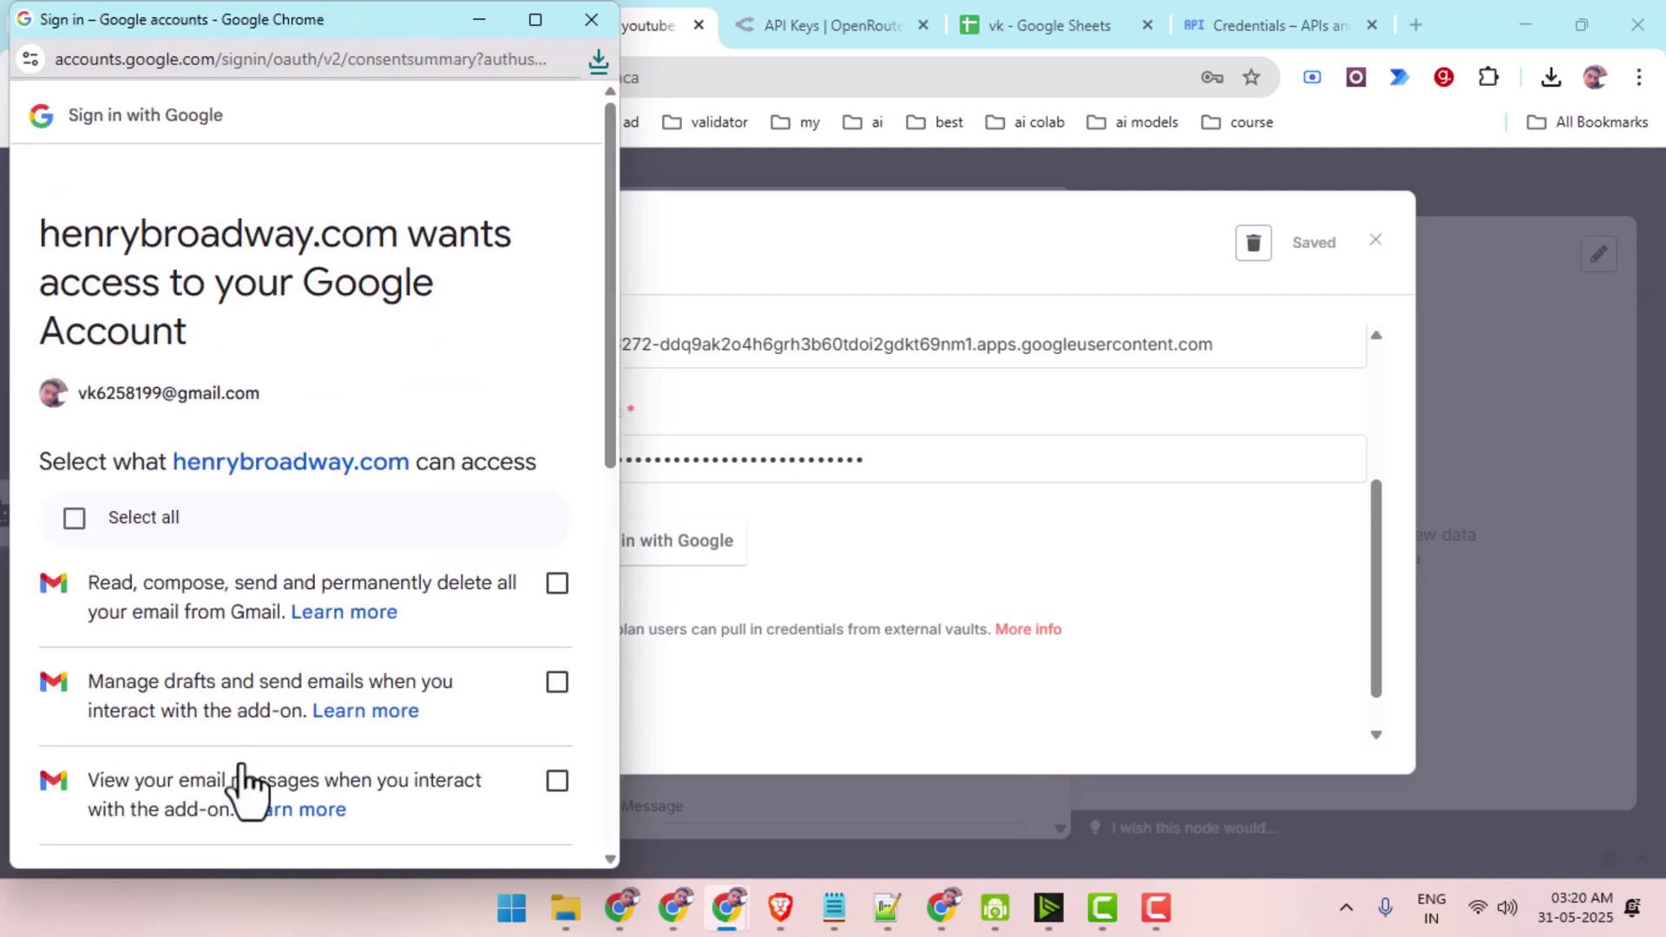
click(161, 518)
scroll(471, 706, down, 10)
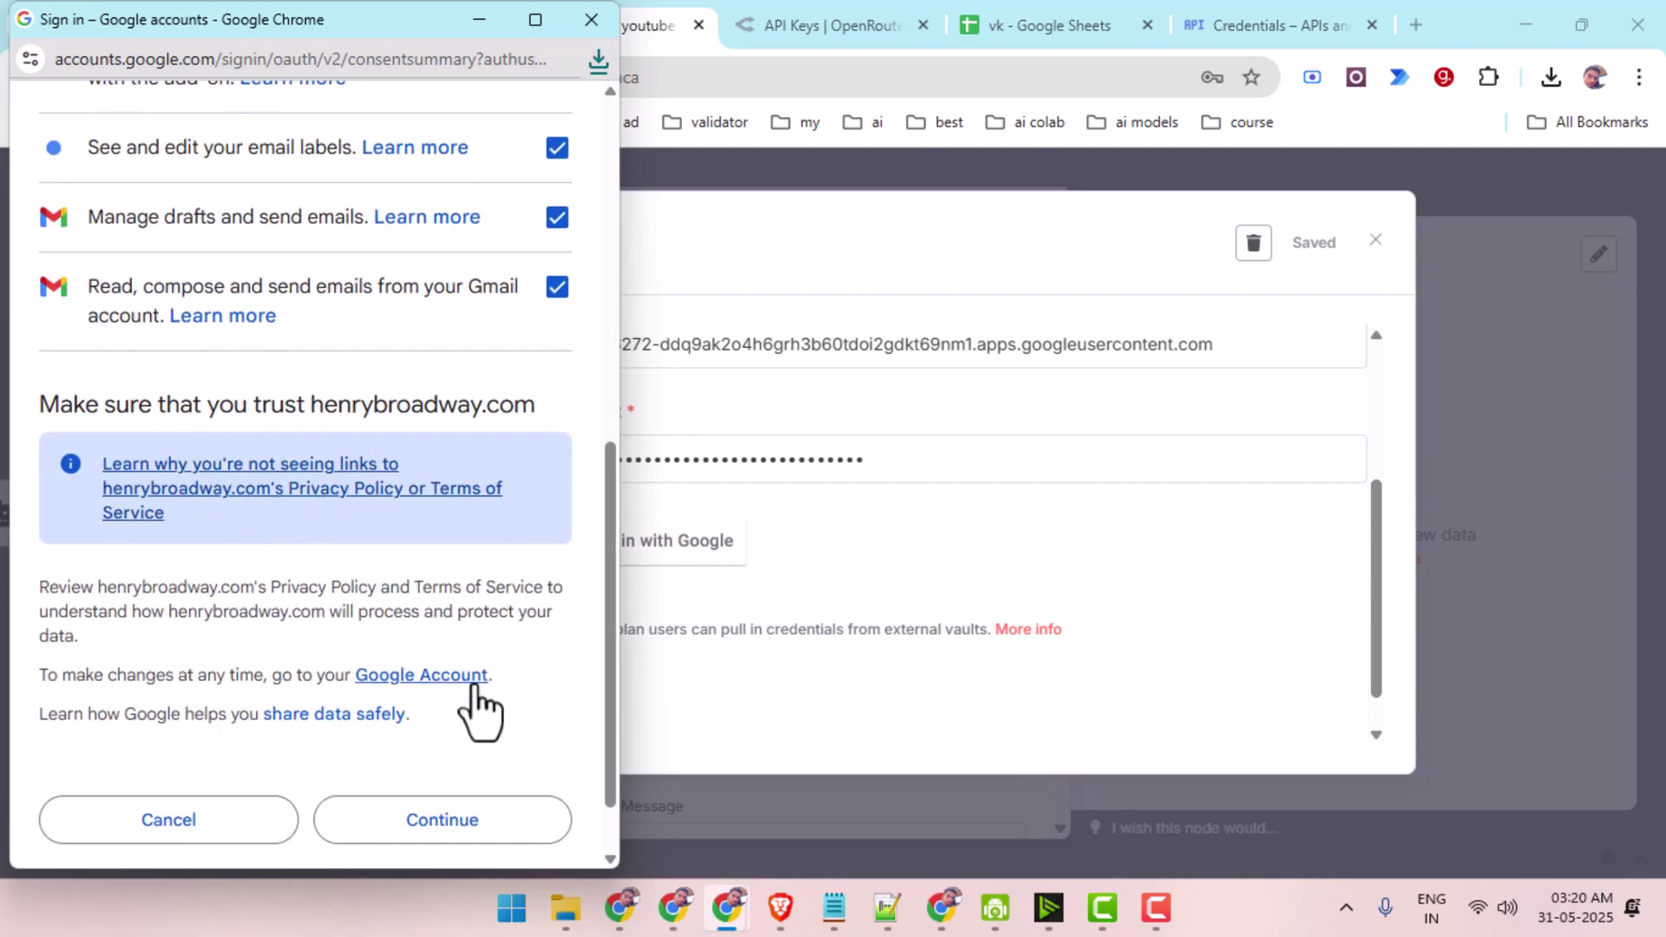
click(491, 817)
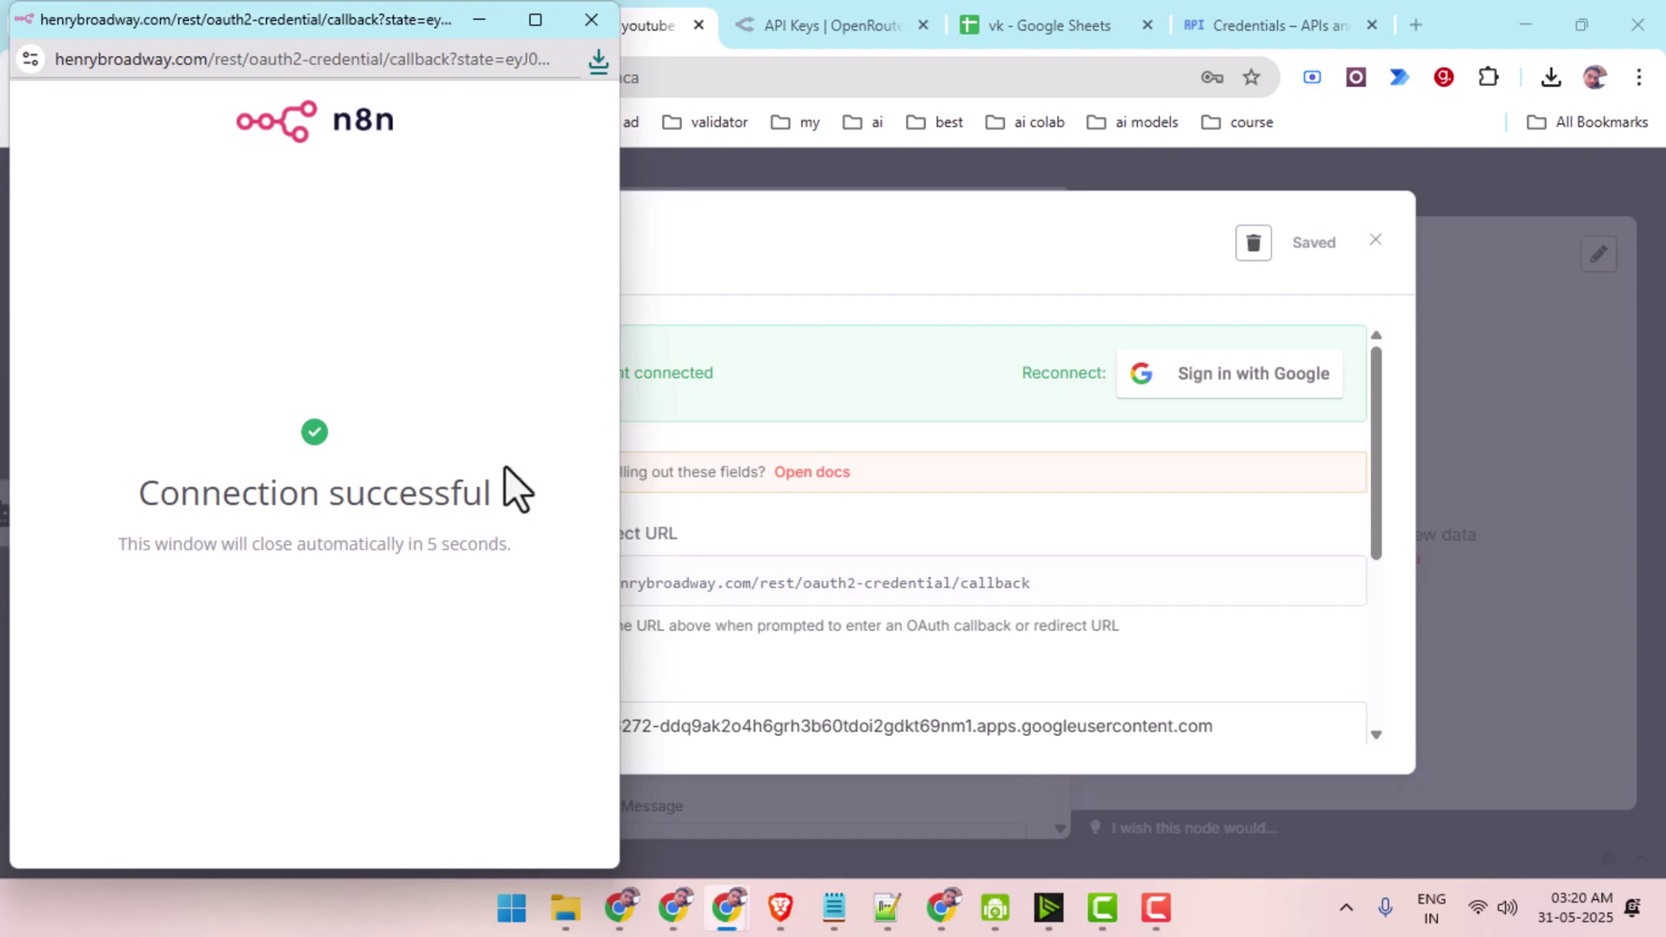
Close the Gmail credential, dismiss the browser's offer to save the password, and return to the workflow canvas.
scroll(877, 507, down, 1)
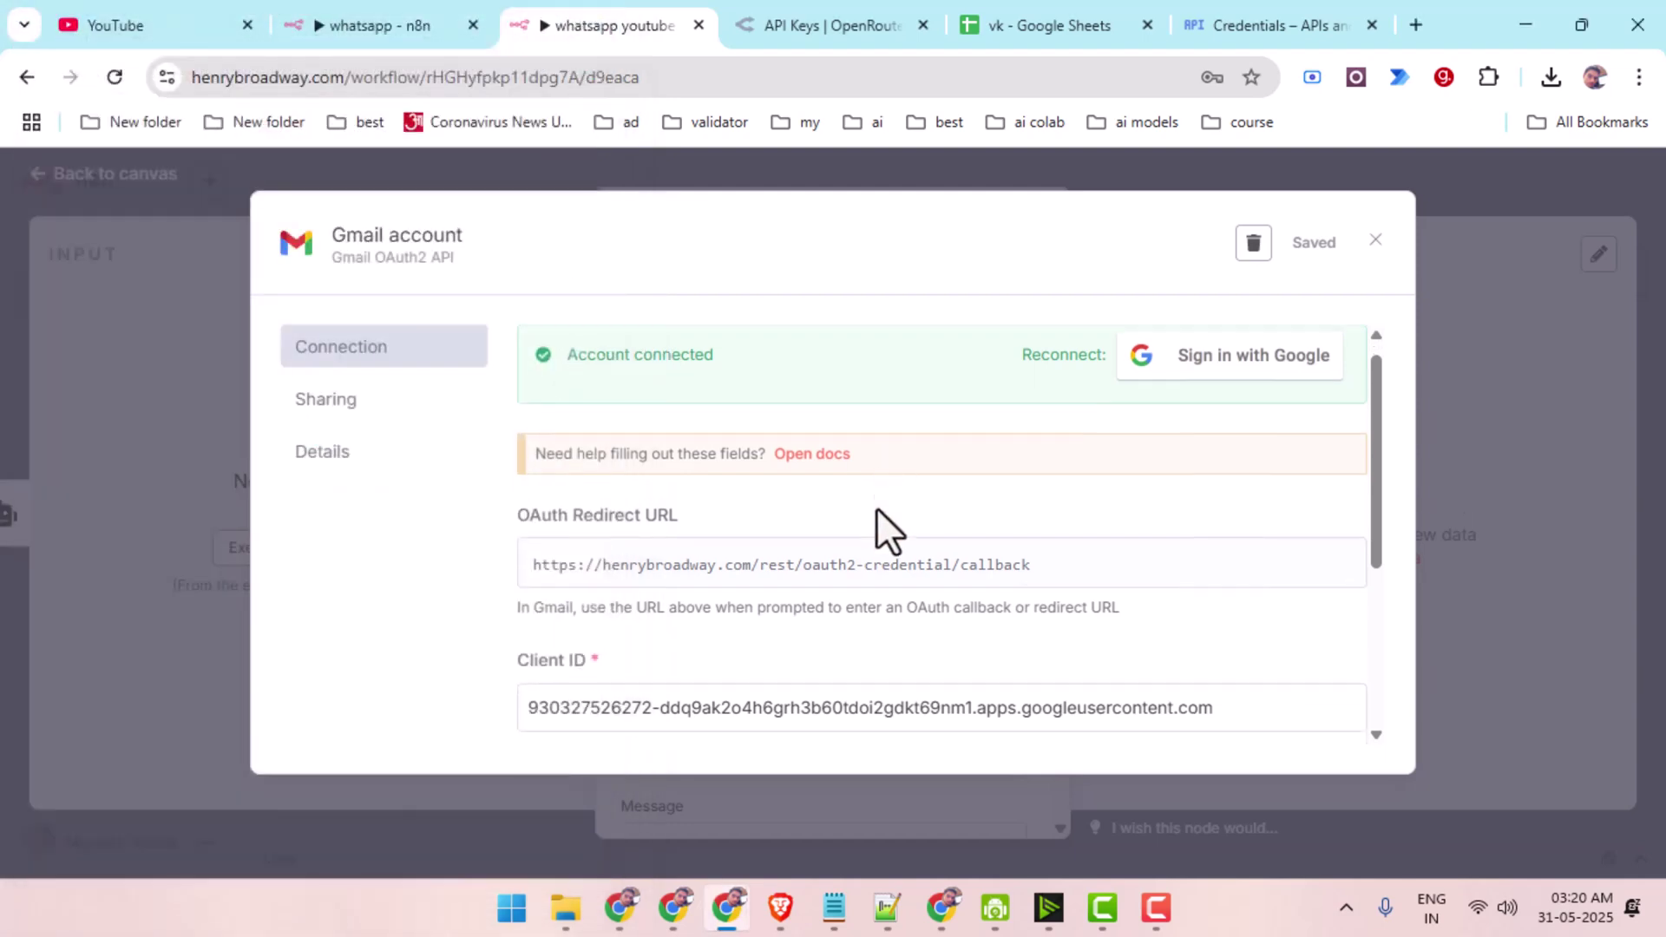
scroll(872, 514, down, 3)
scroll(866, 521, up, 4)
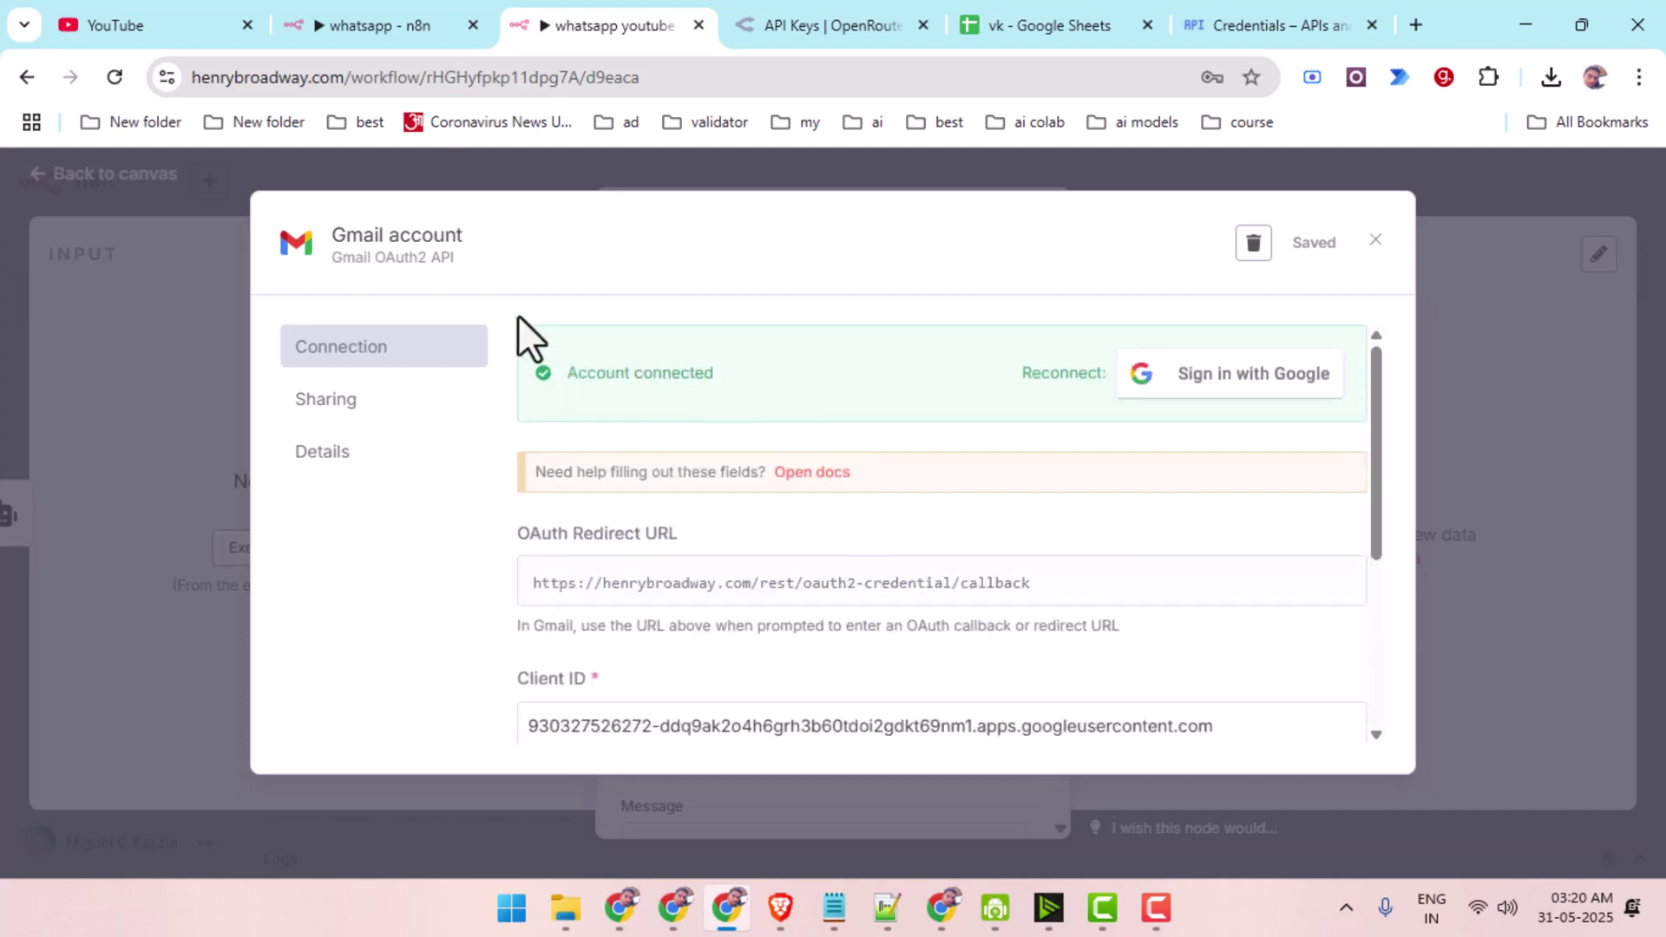
click(1373, 241)
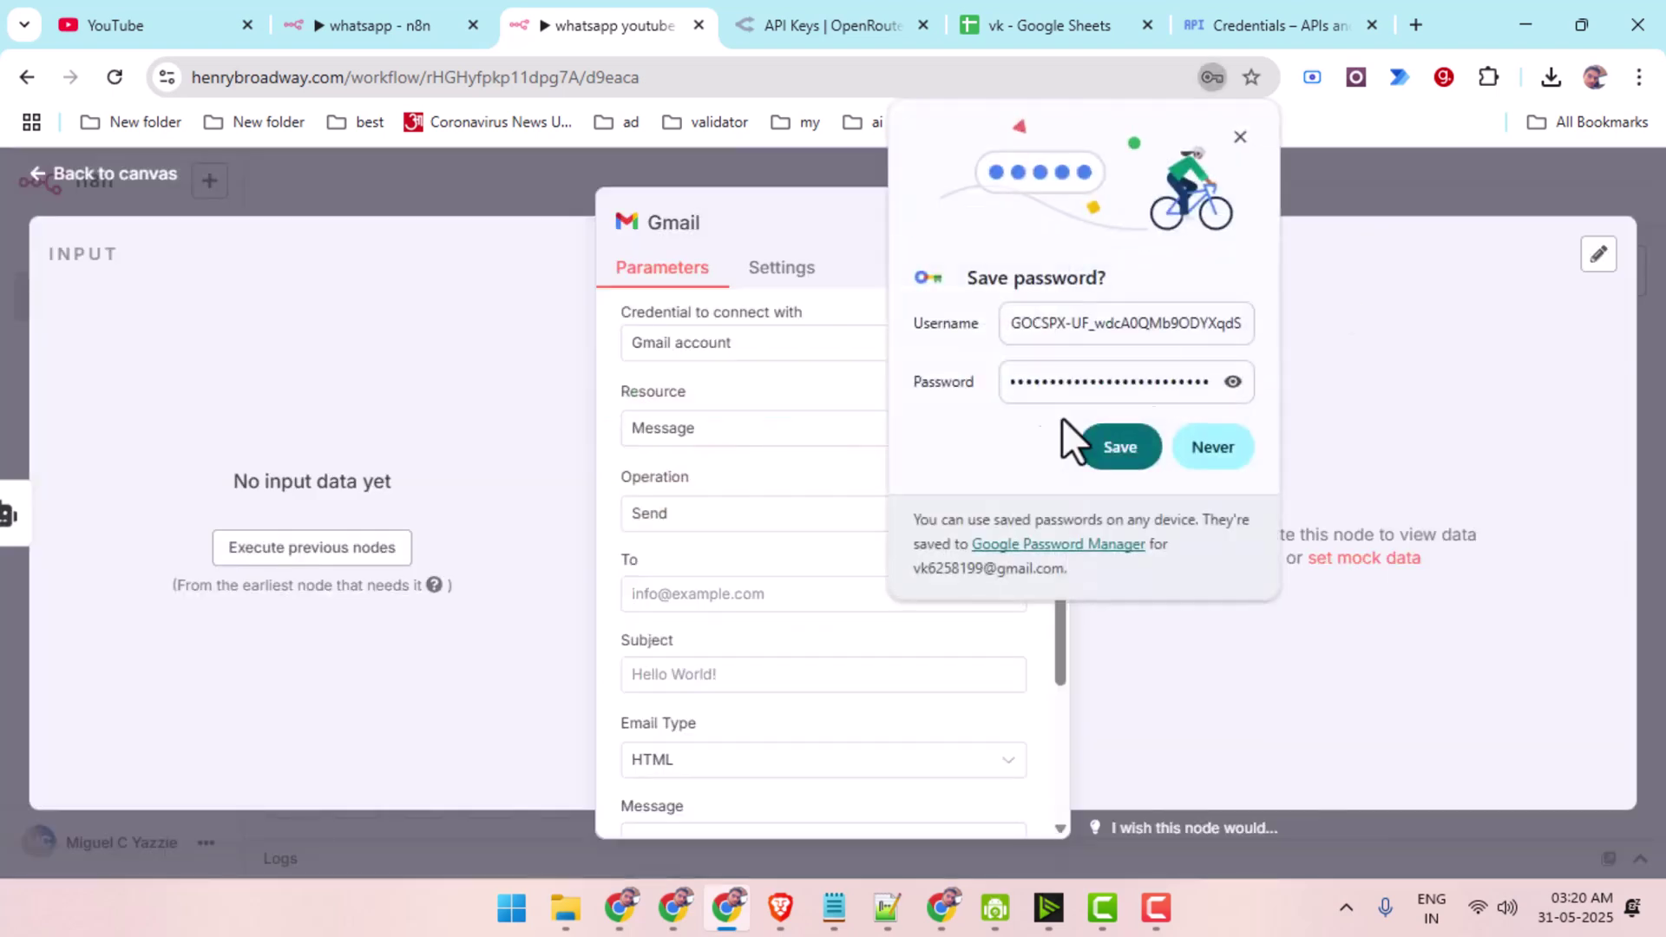
click(1238, 137)
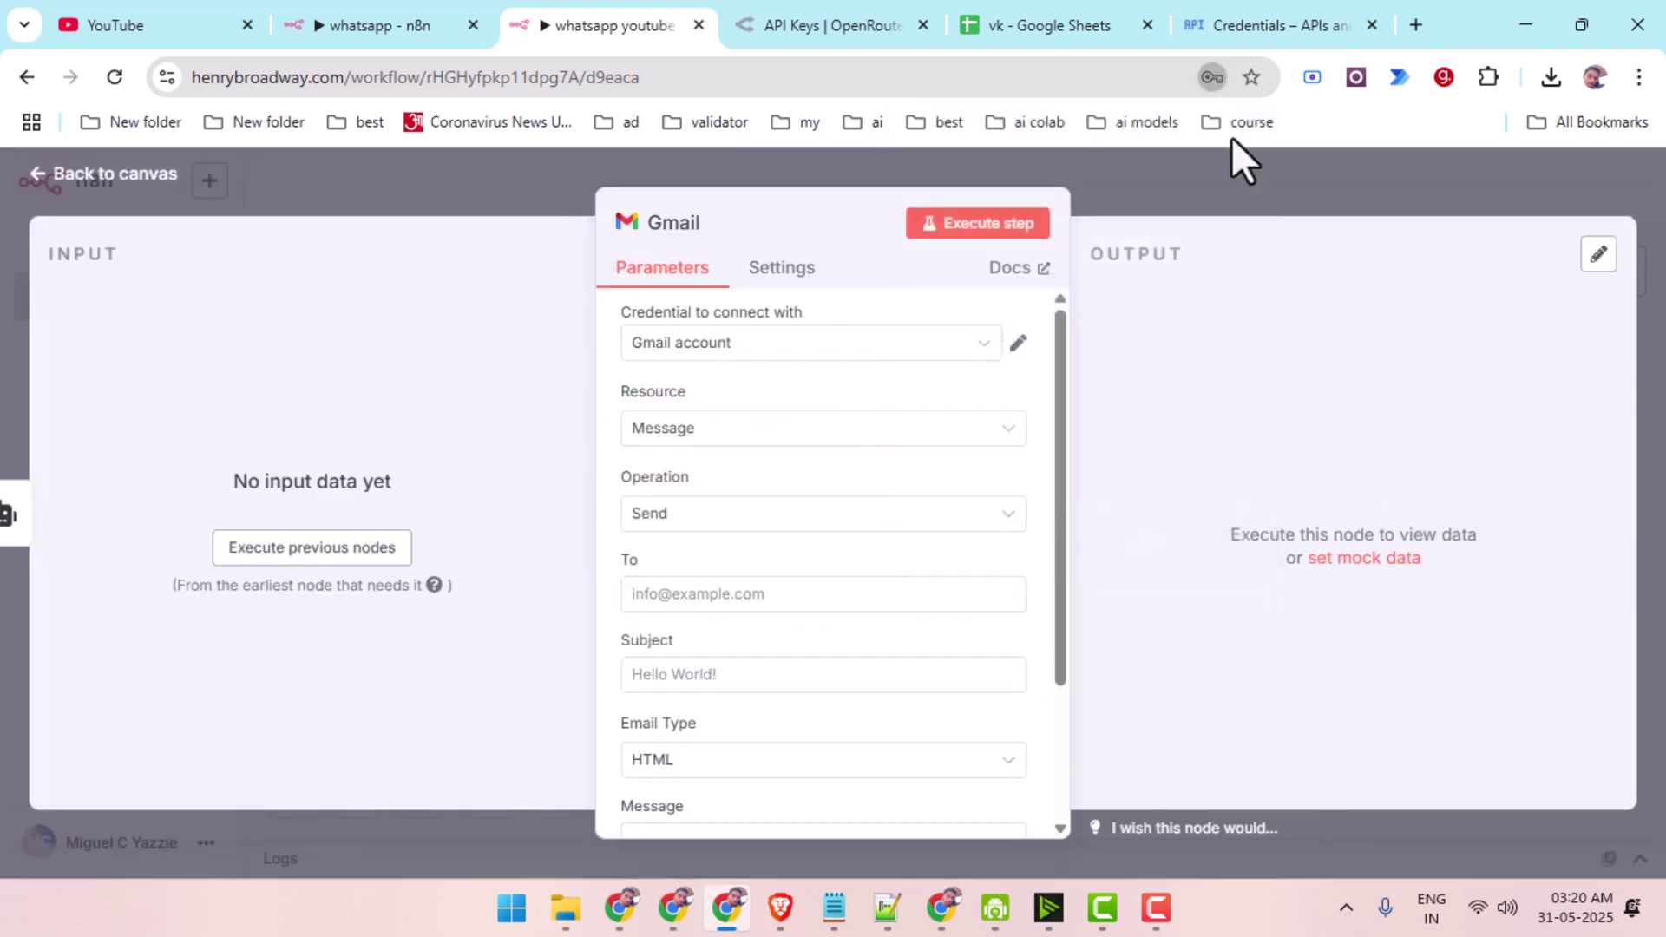
click(1657, 534)
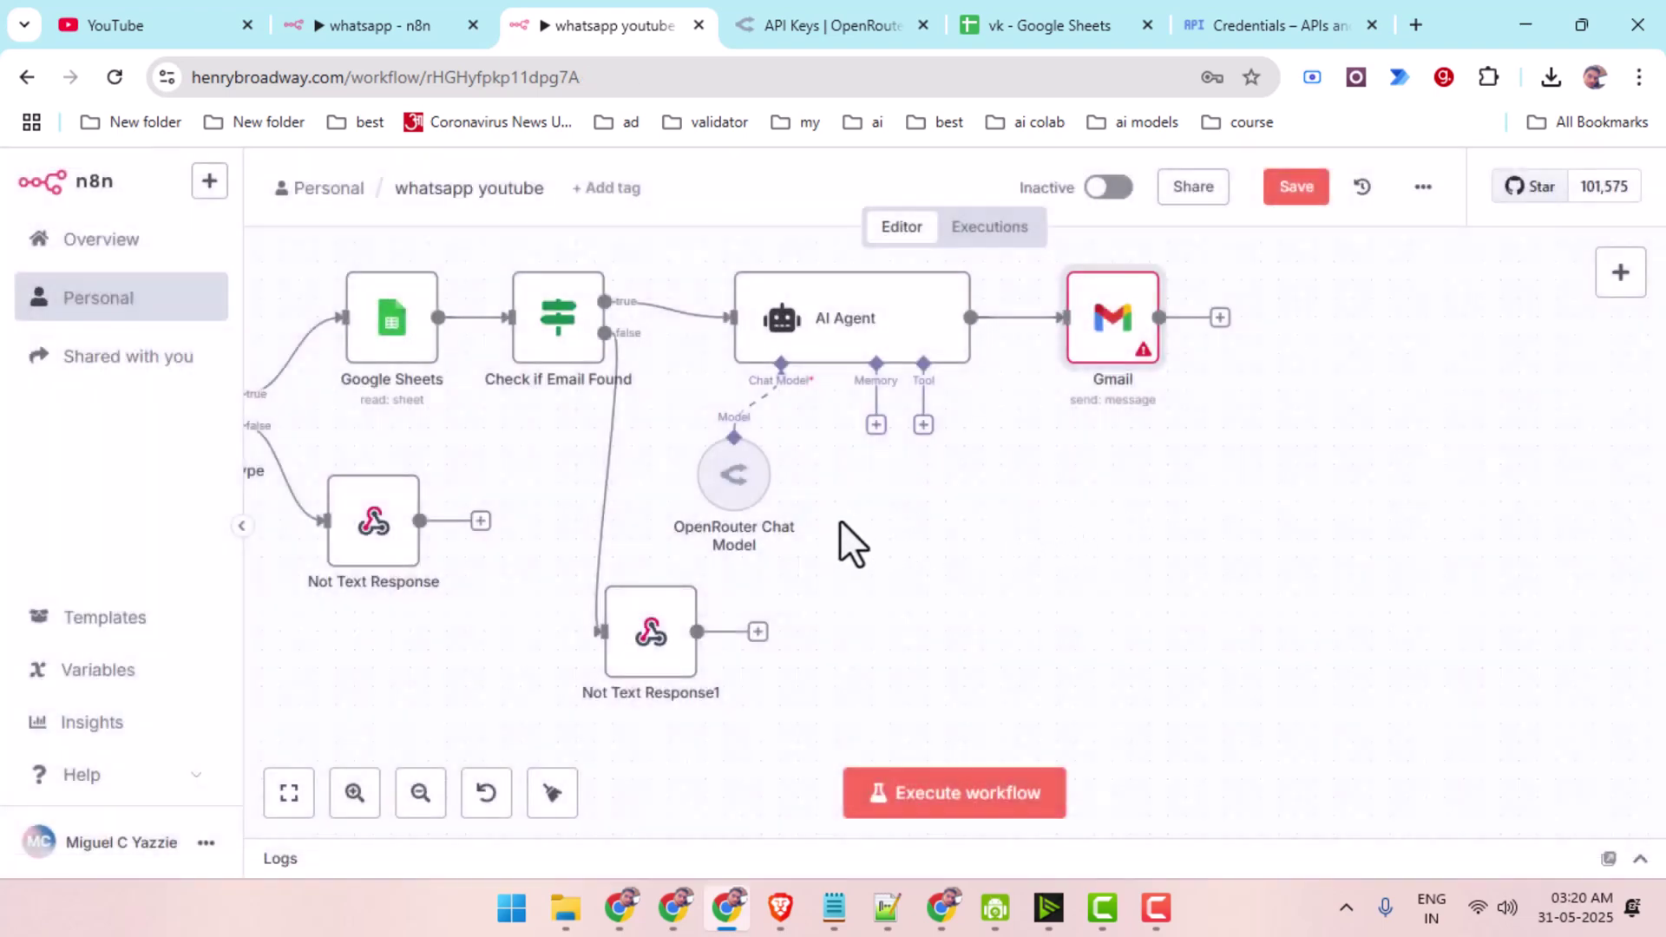
Review the workflow from WhatsApp Trigger to Gmail and open the WhatsApp Quickstart page of the n8nyoutubedemo app in Meta's App Dashboard.
drag(839, 522, 1126, 545)
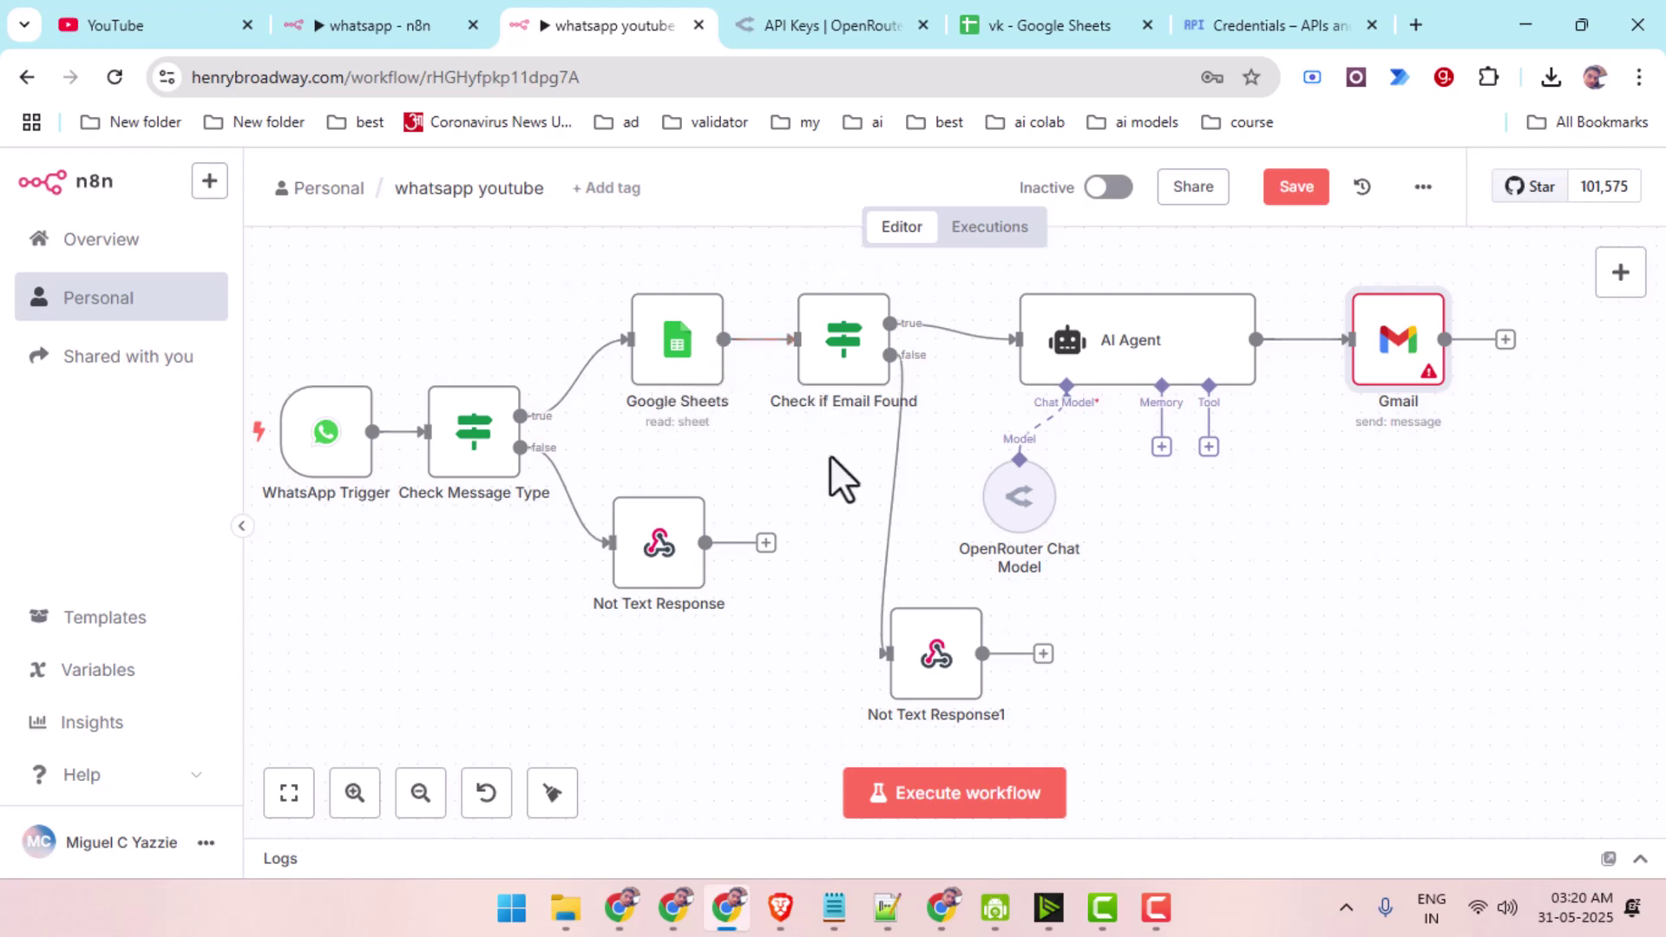
drag(834, 460, 848, 416)
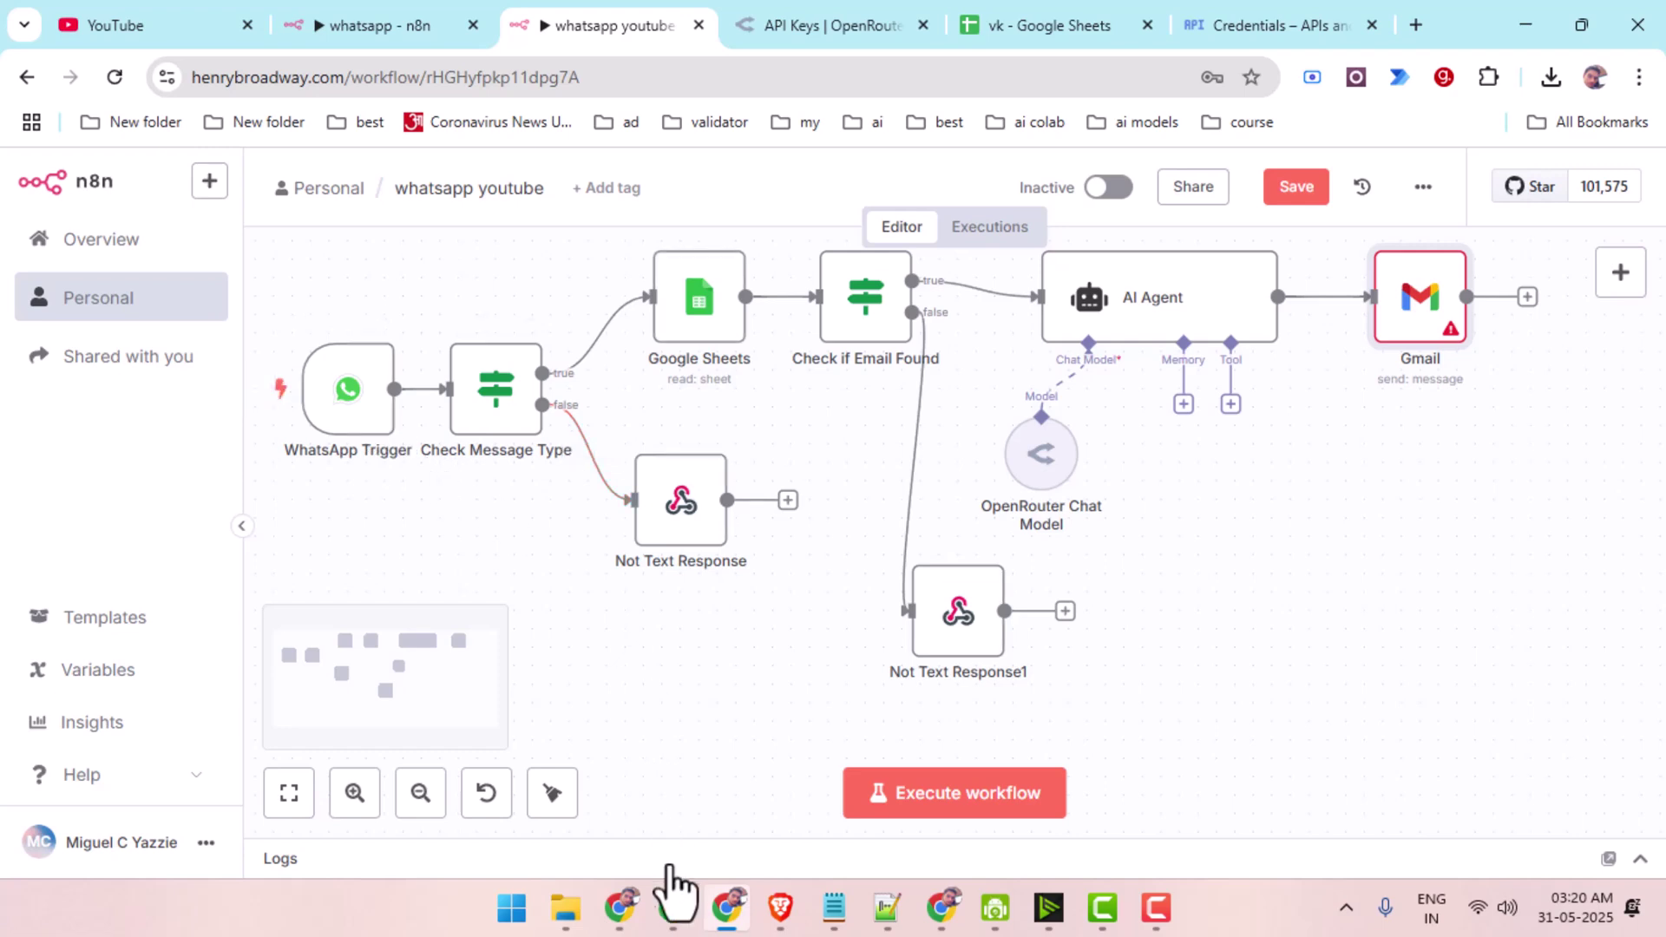
mouse_move(674, 902)
click(700, 850)
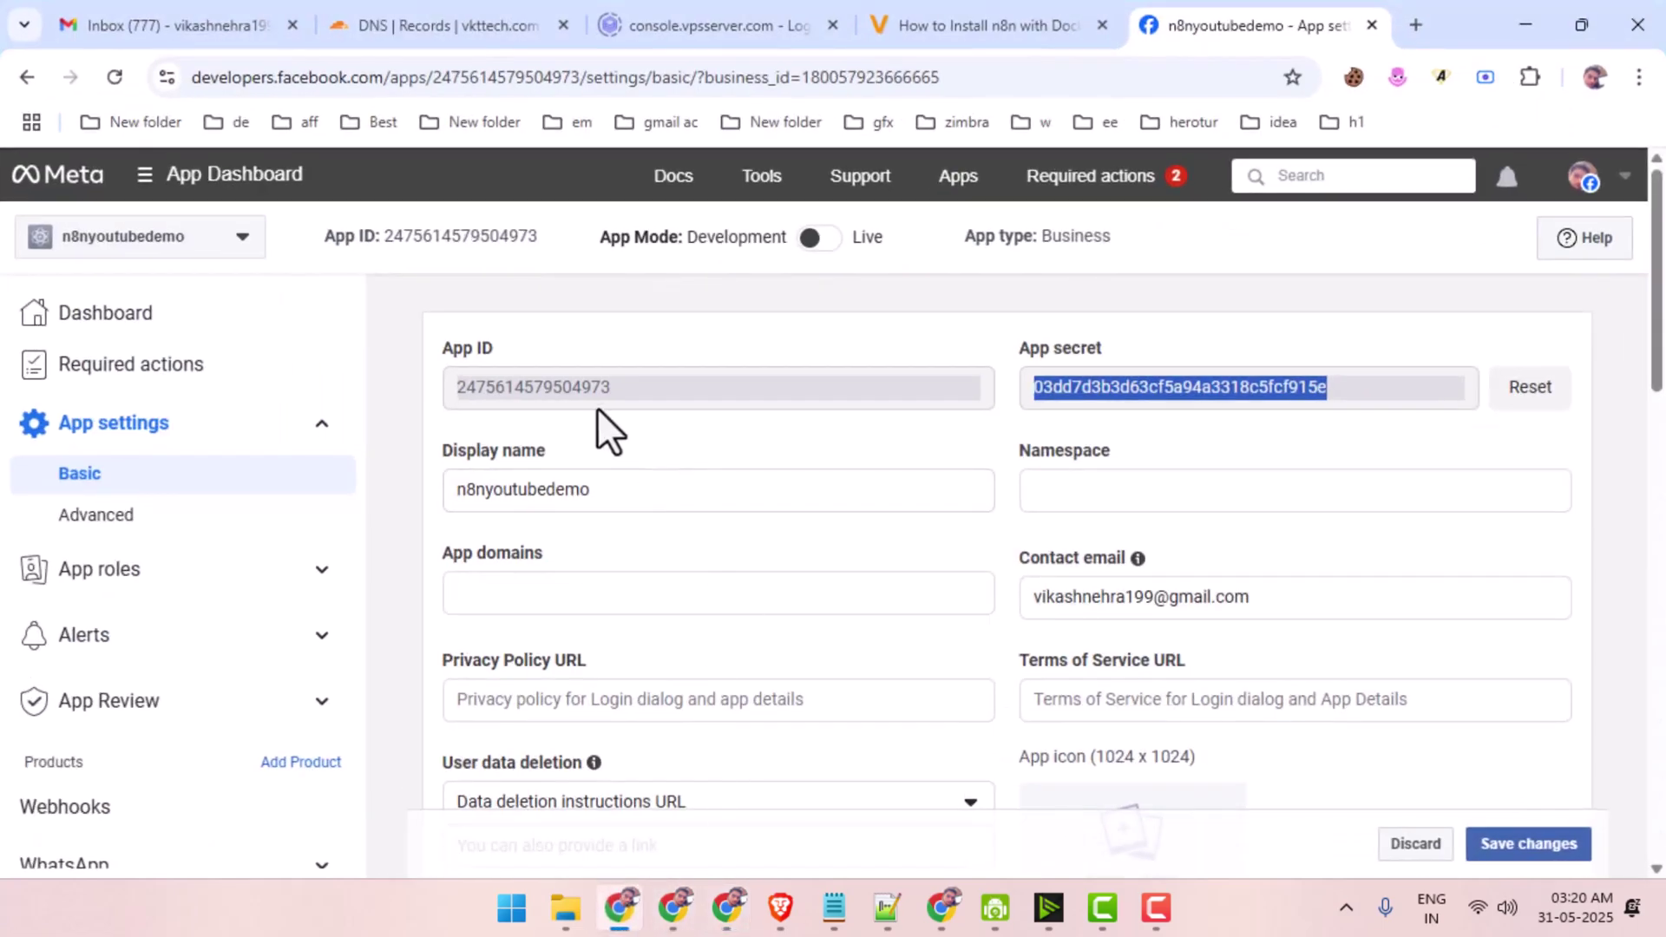
scroll(538, 546, down, 1)
scroll(156, 738, down, 1)
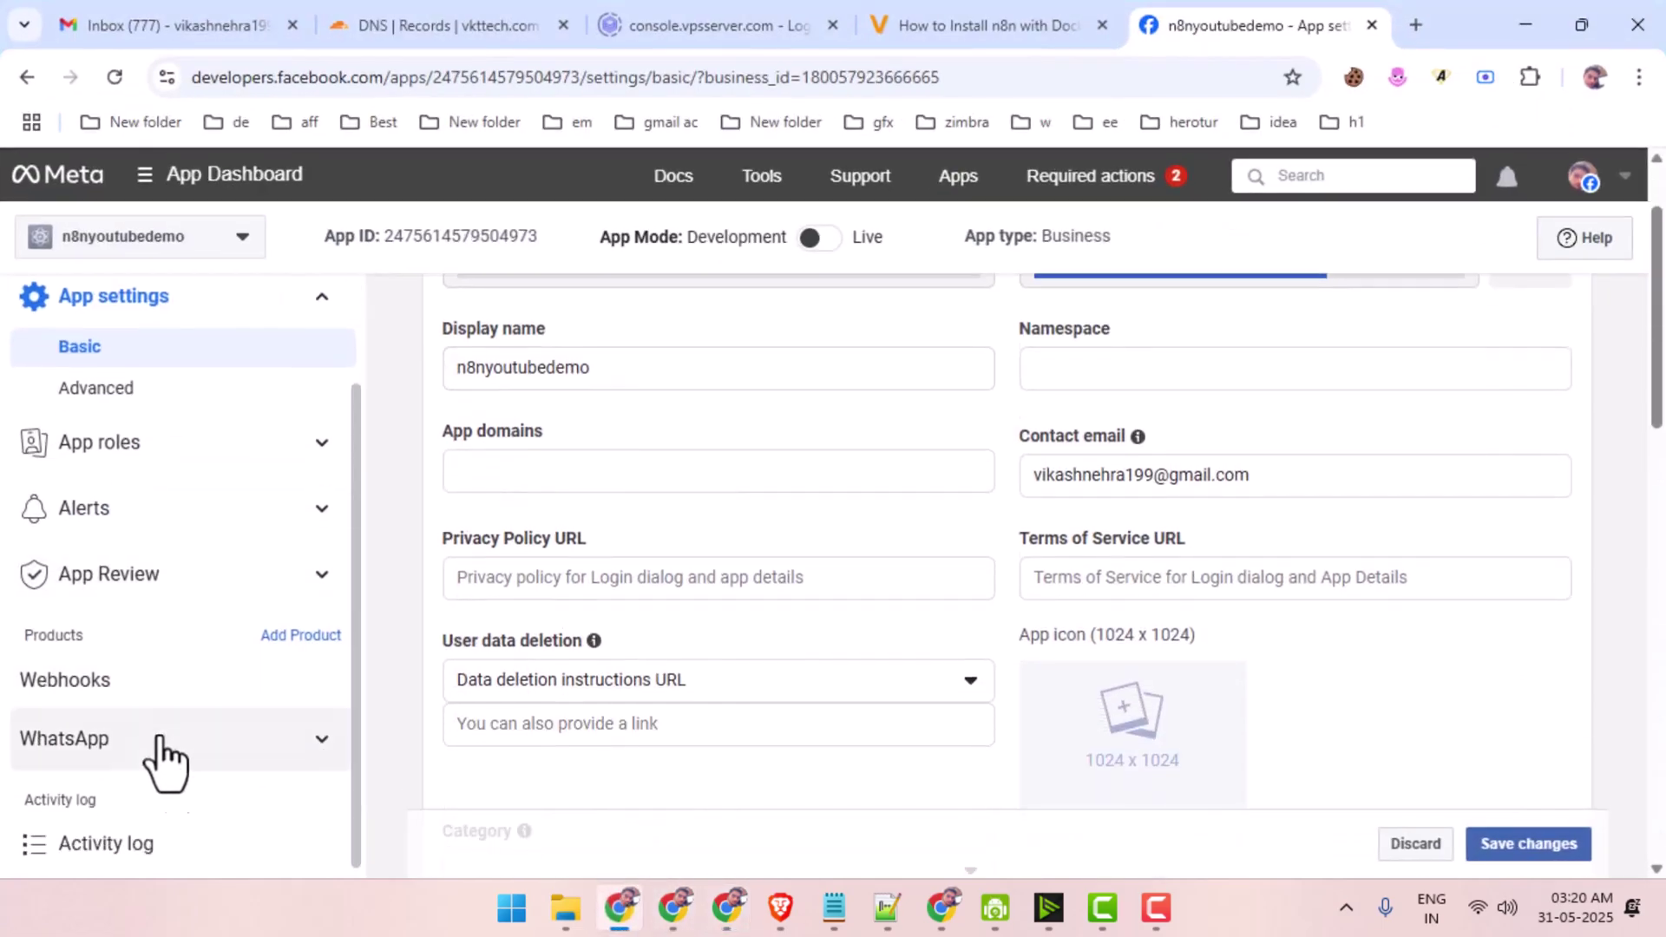
click(242, 746)
click(171, 681)
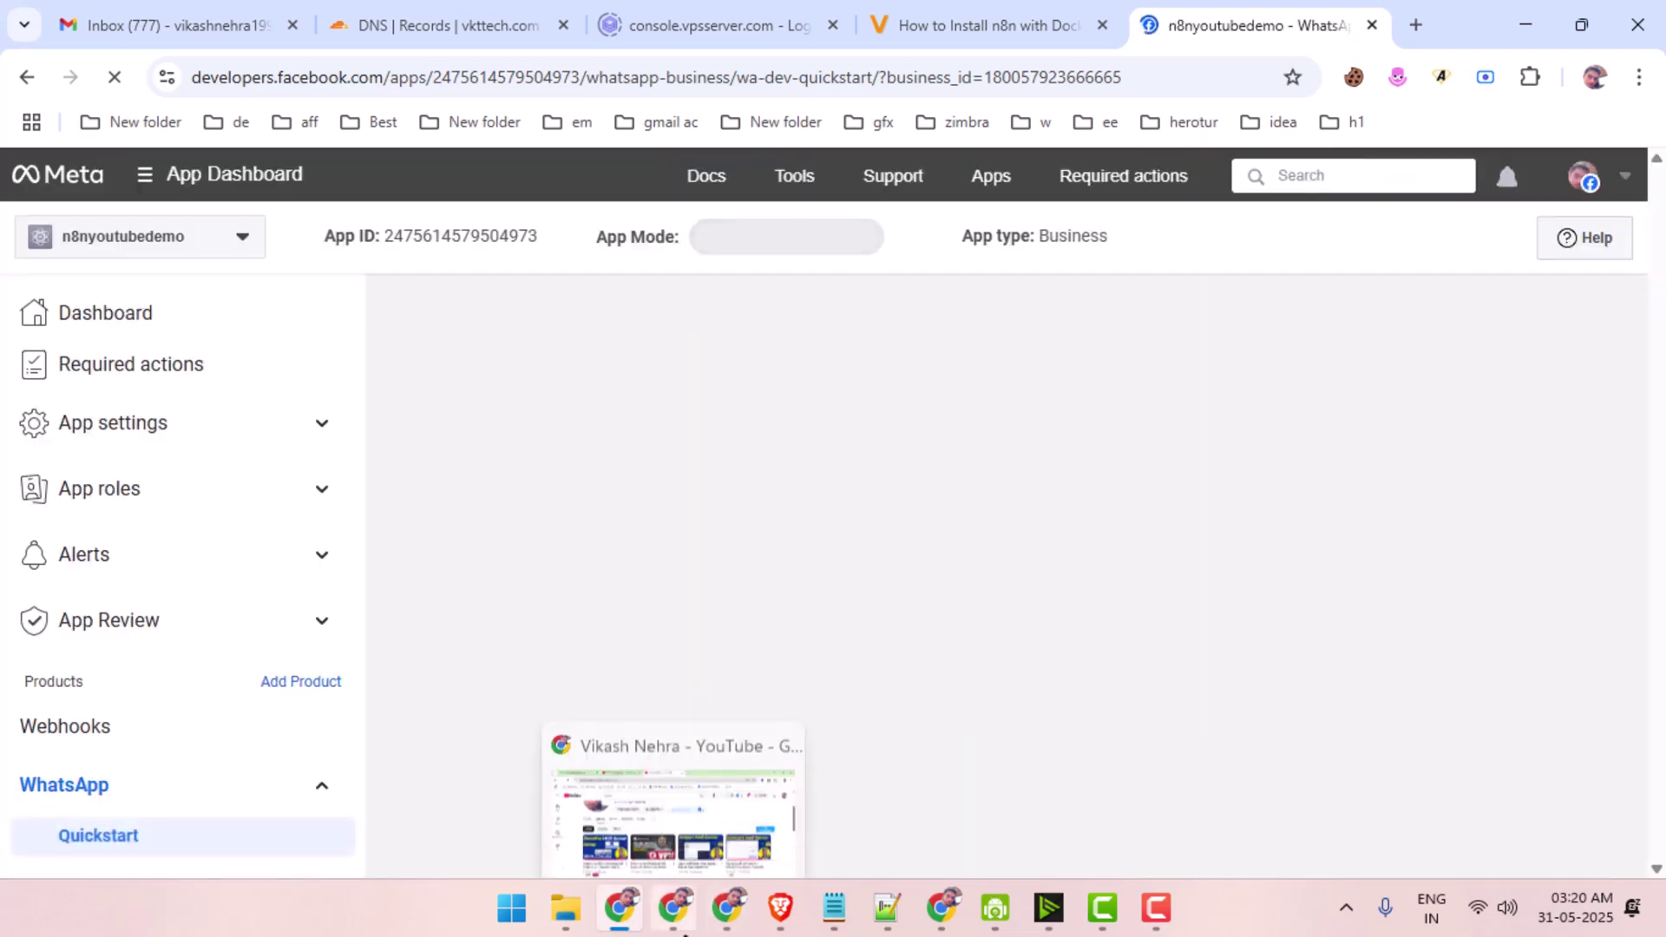
Switch back to the whatsapp youtube workflow in n8n and execute it to listen for a WhatsApp event.
click(684, 932)
click(736, 928)
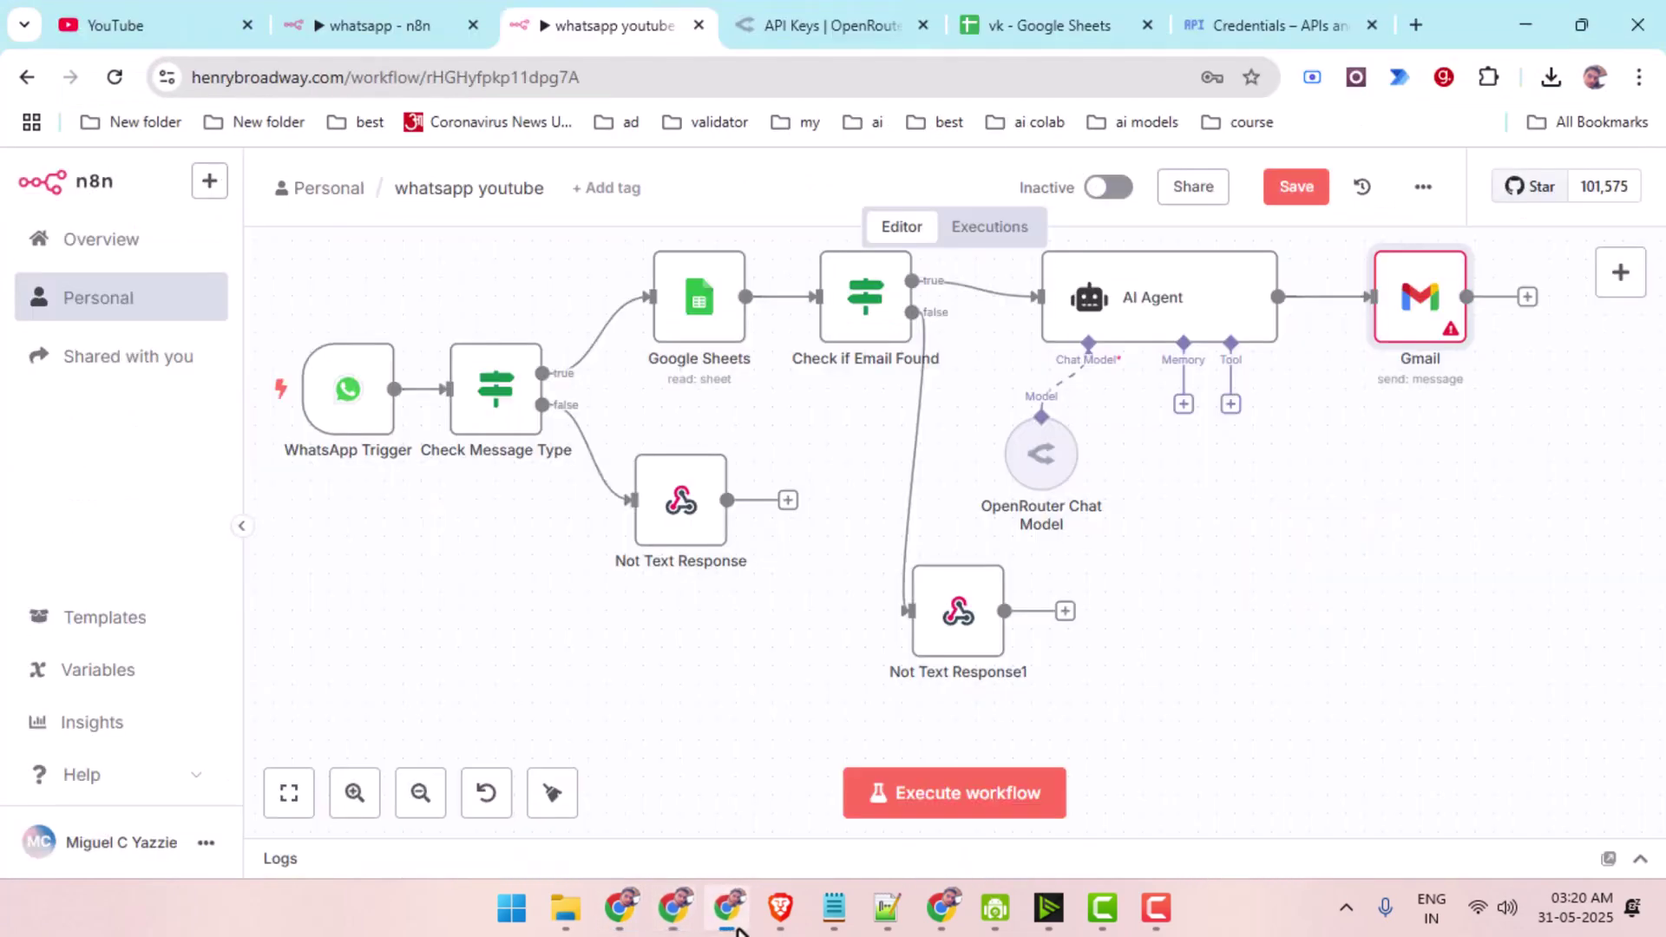
click(934, 798)
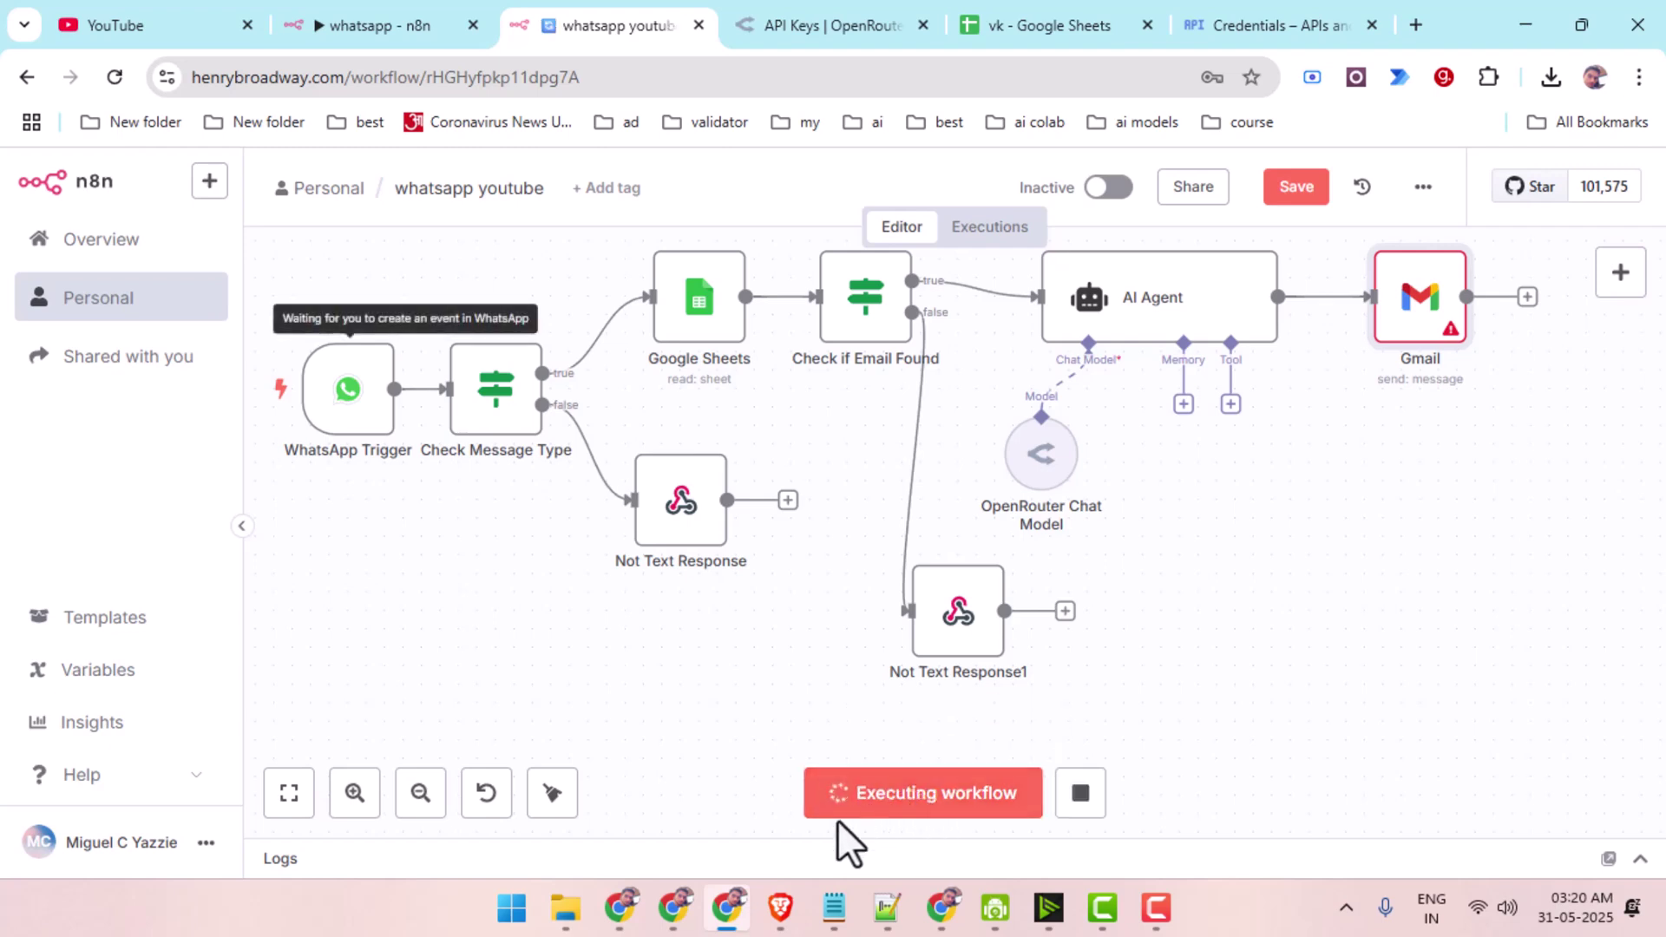
Switch to WhatsApp Web and resend the message "what is powermta mail server" in the open business number chat.
click(694, 911)
click(243, 25)
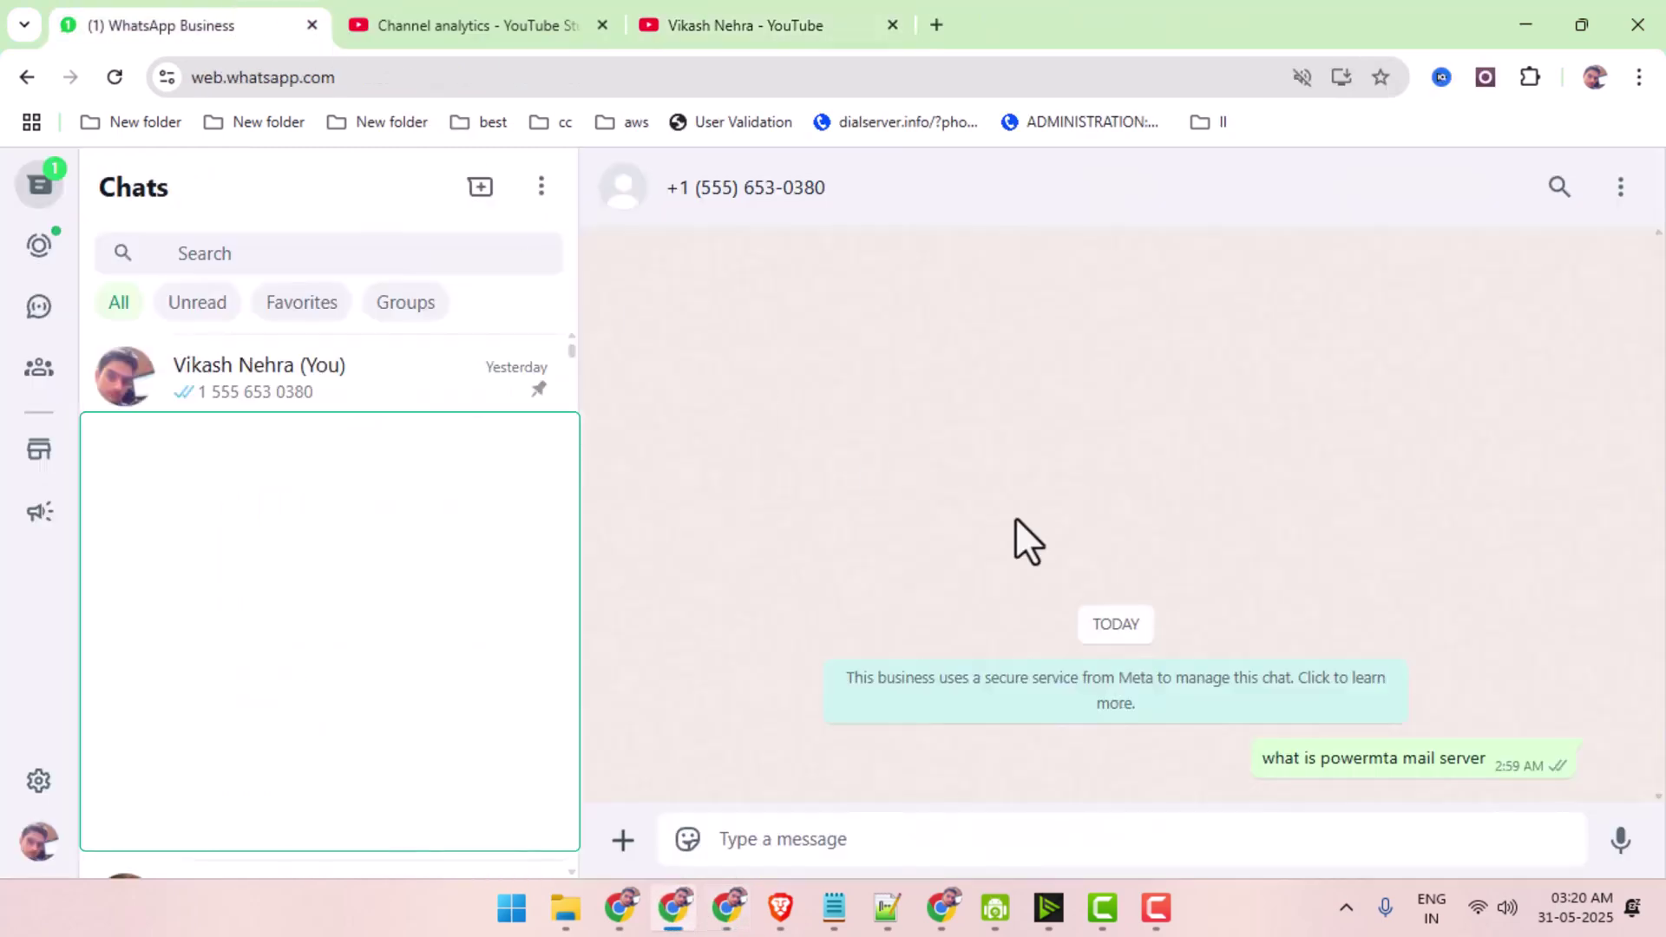
triple_click(1321, 759)
key(ctrl+c)
click(1163, 836)
key(ctrl+v)
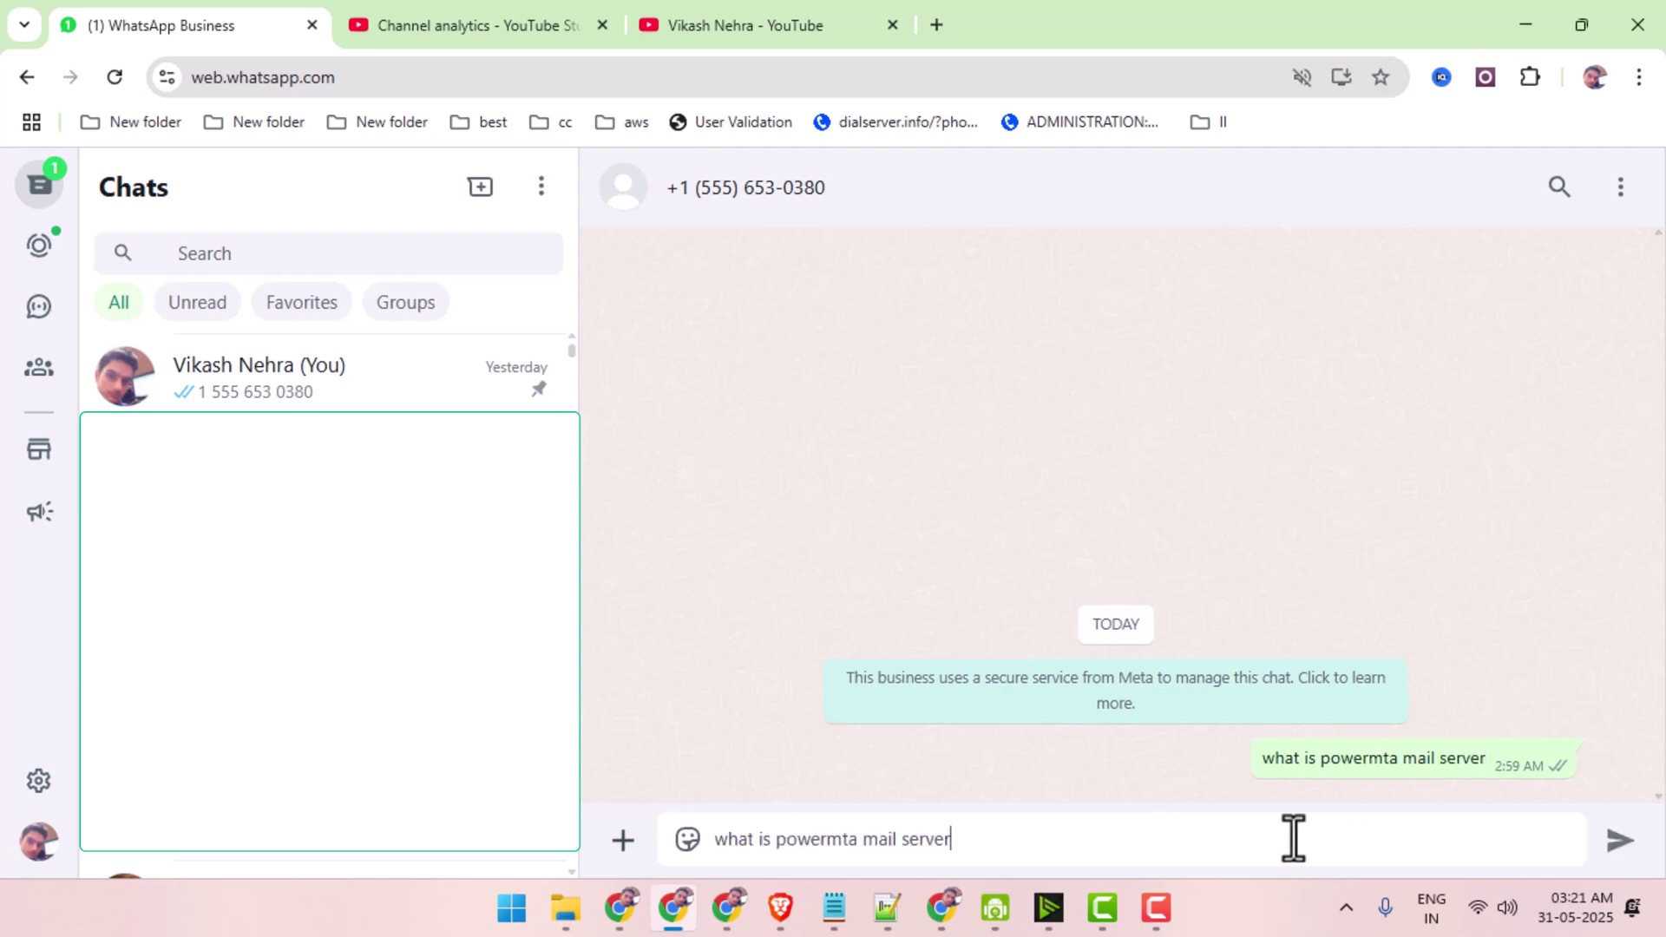
click(1601, 855)
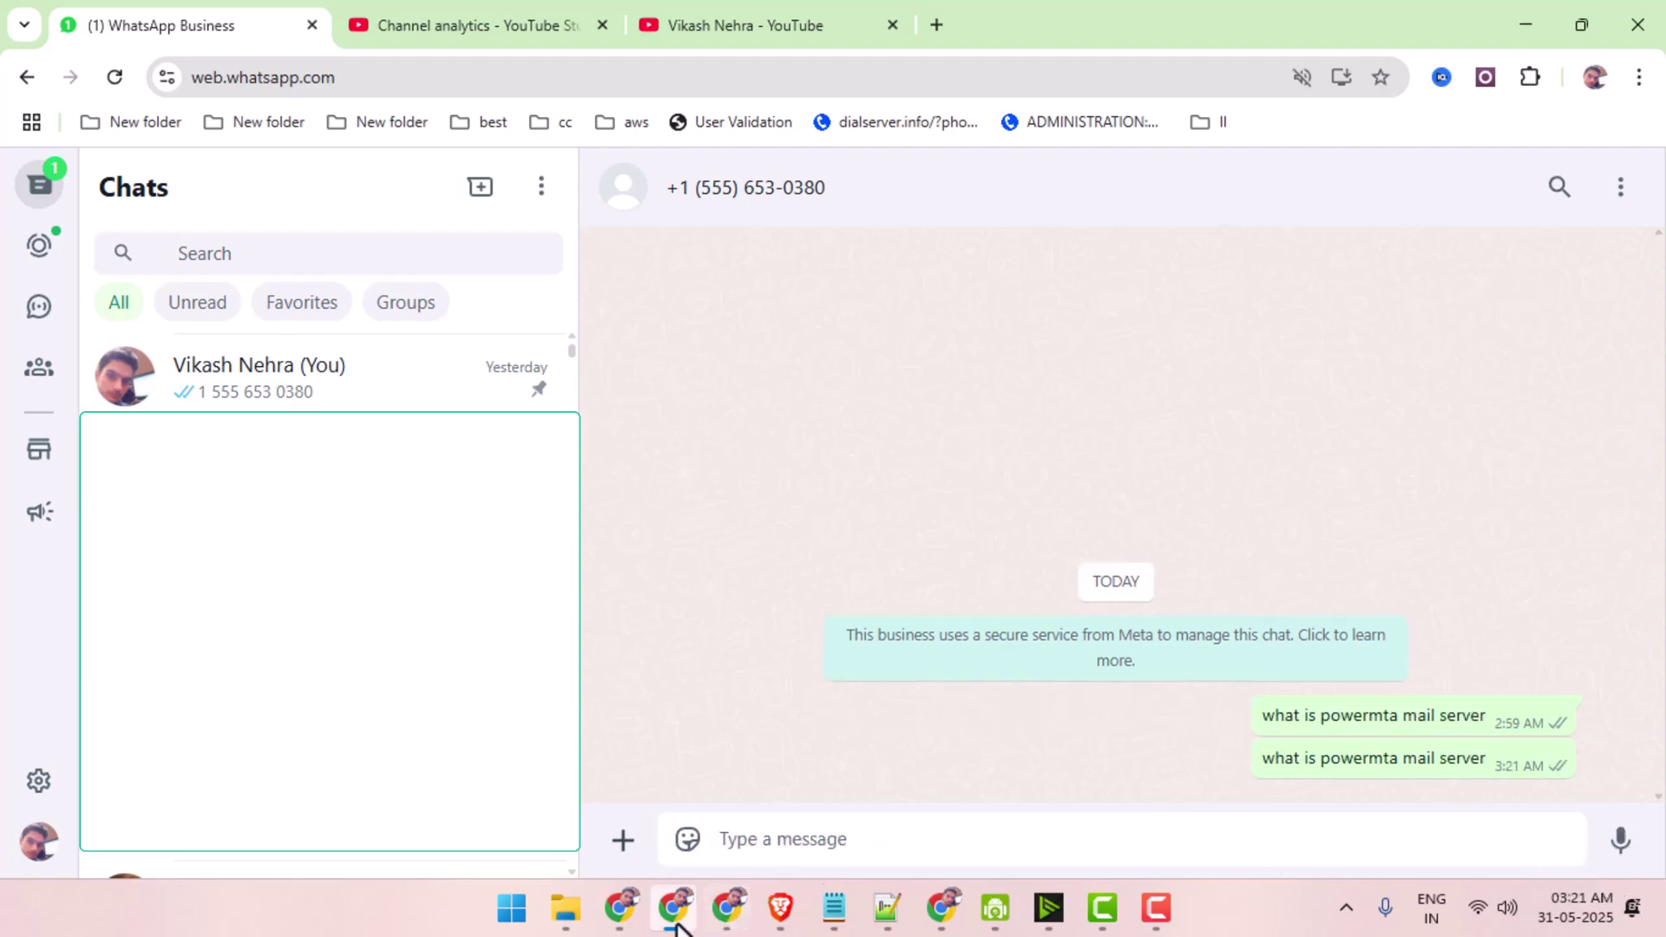
Return to the whatsapp youtube workflow and examine its nodes up to Gmail for outstanding issues.
click(727, 908)
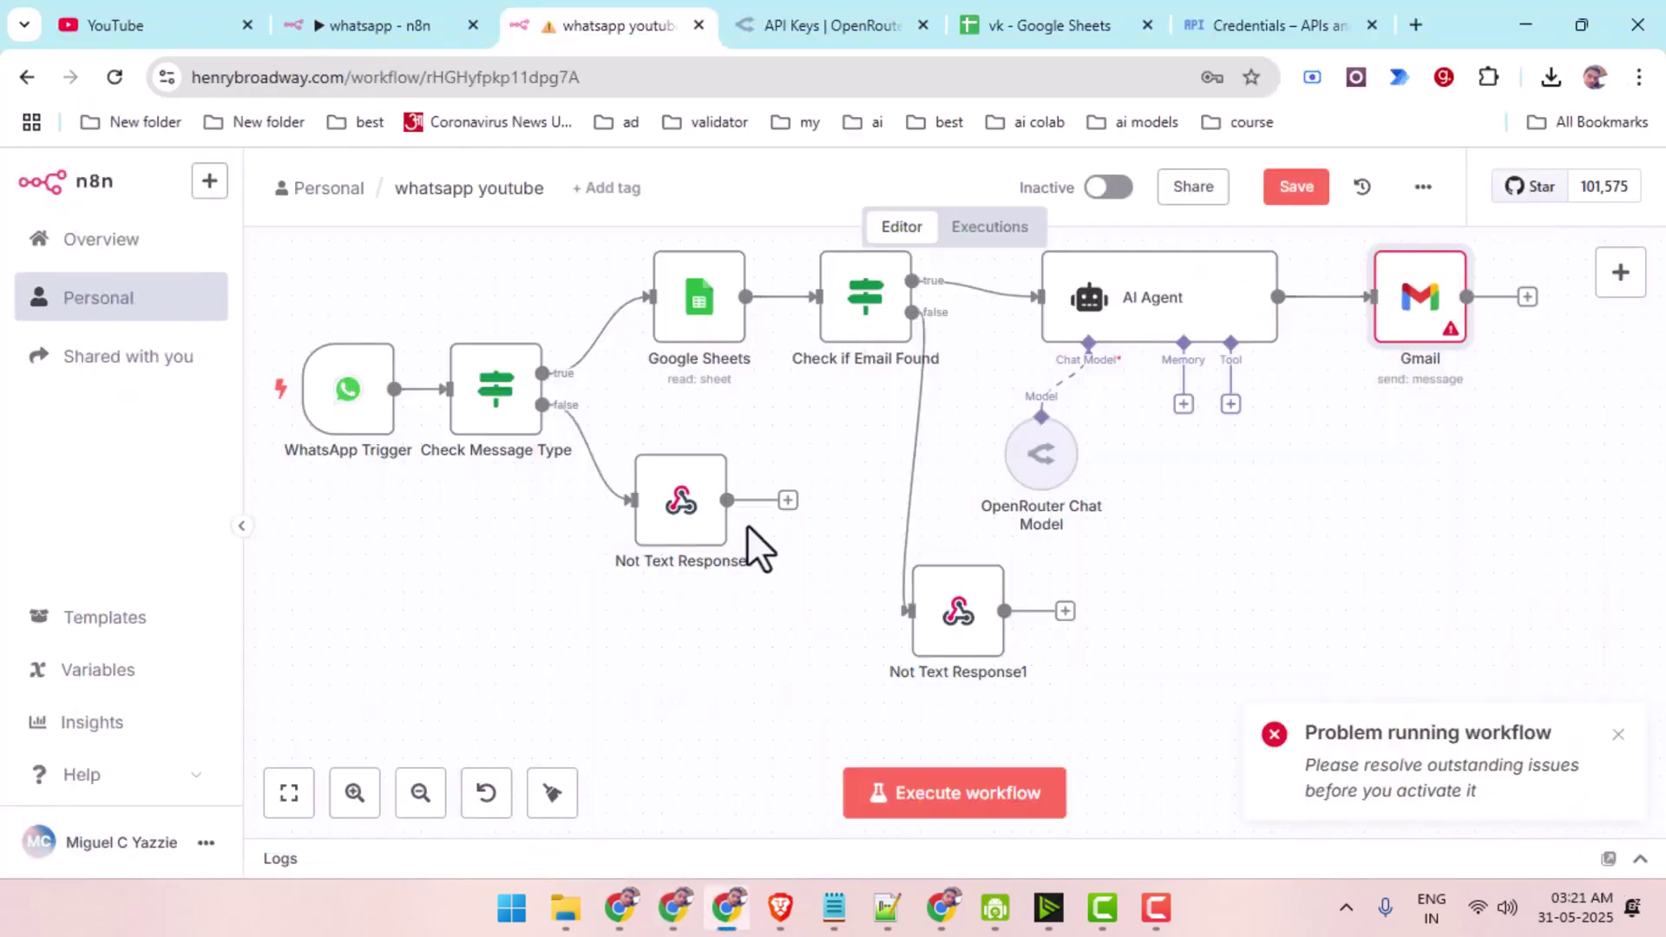
click(1409, 487)
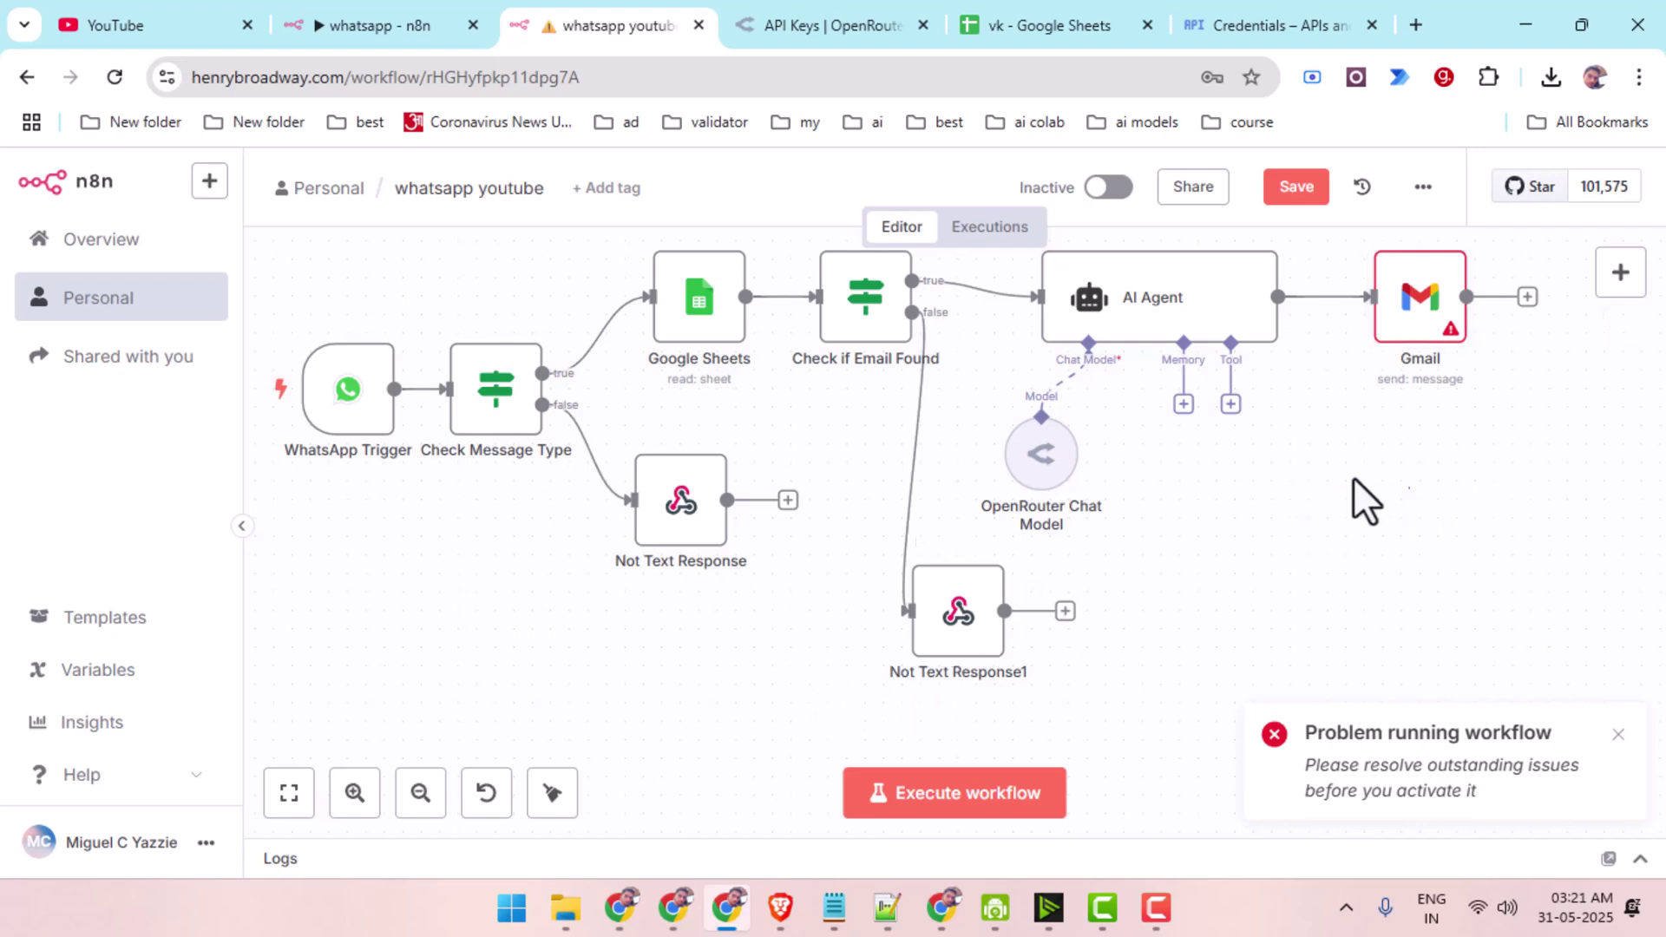
drag(1351, 476, 997, 495)
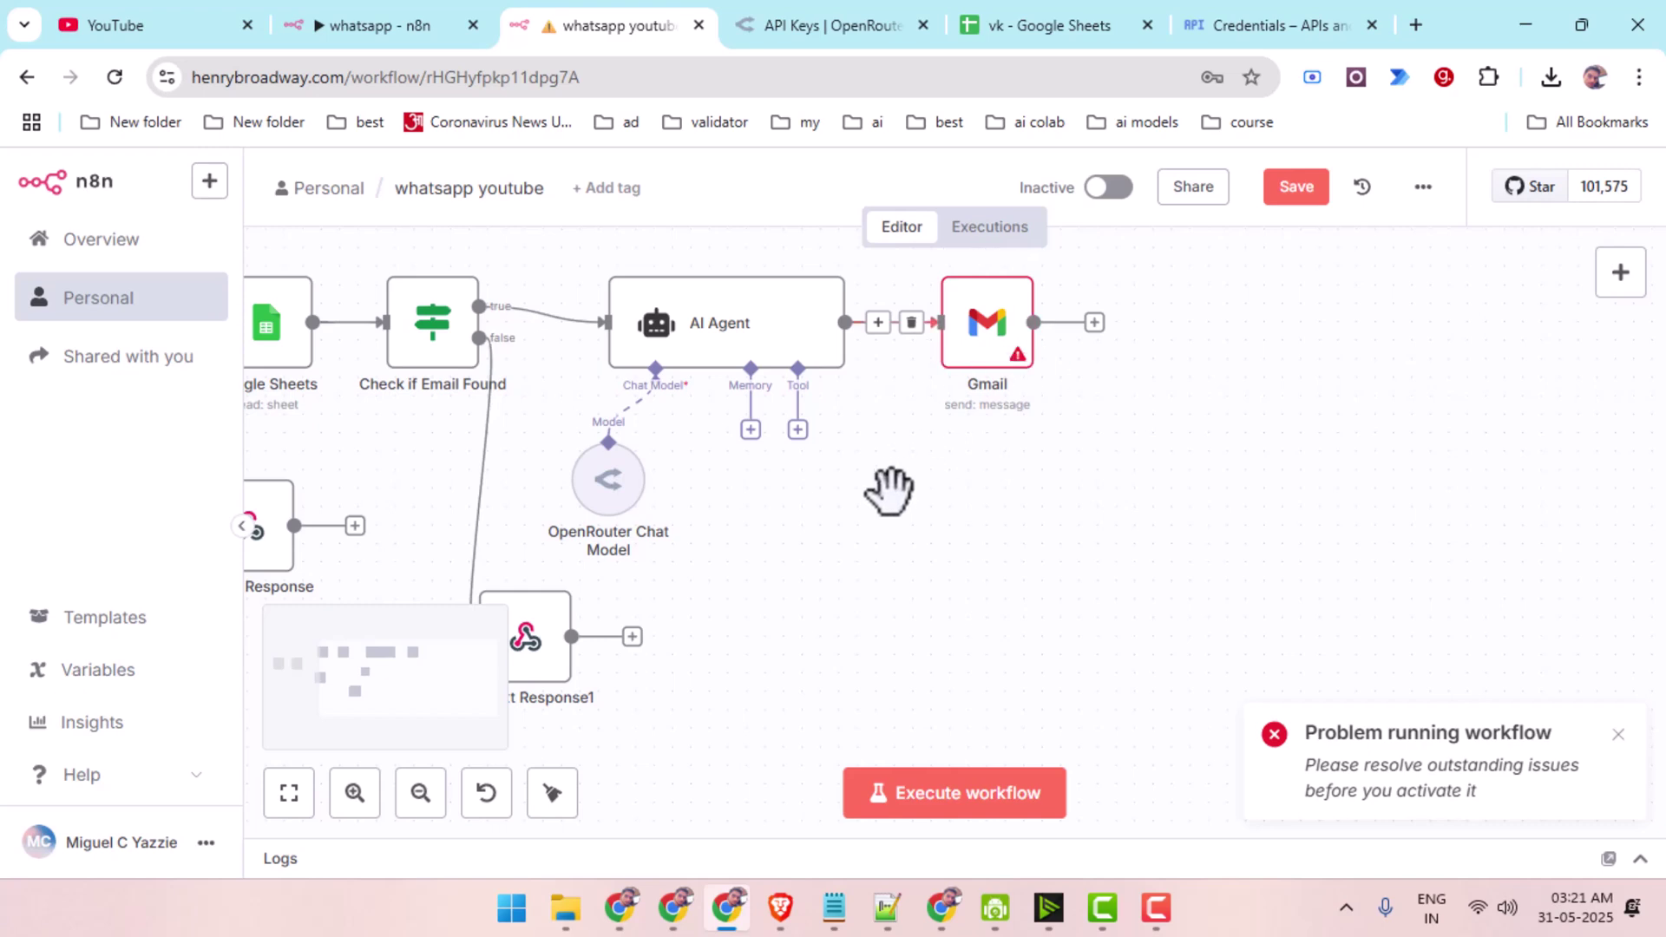
drag(889, 490, 1128, 518)
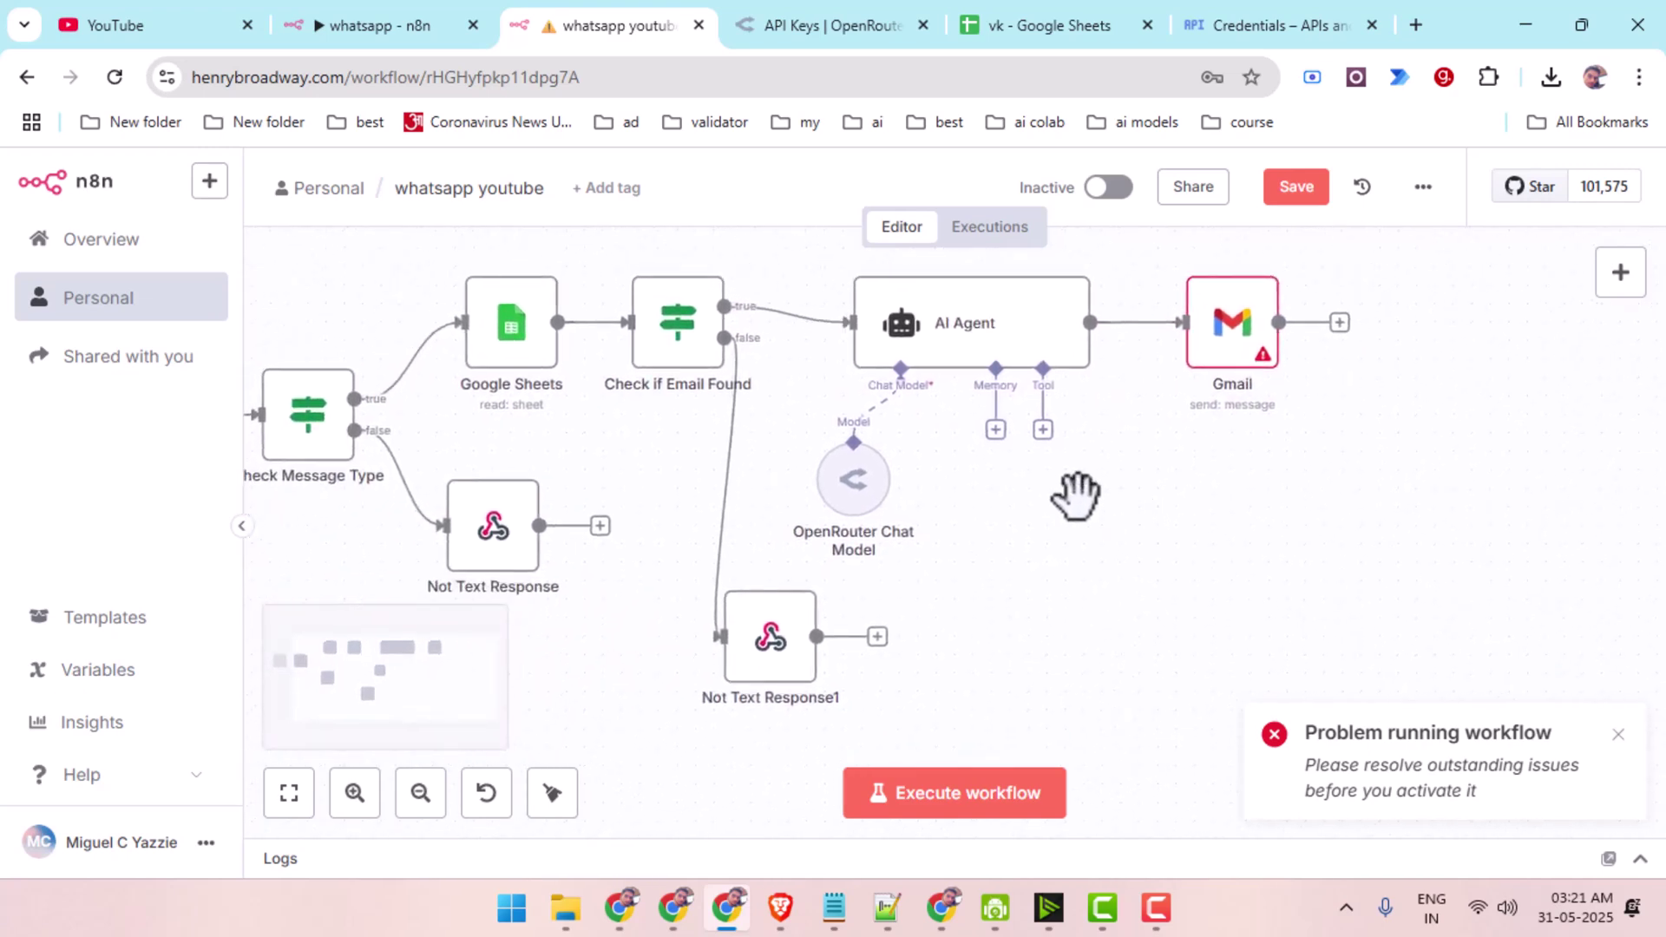
Check the AI Agent node's prompt settings and save the whatsapp youtube workflow.
double_click(923, 342)
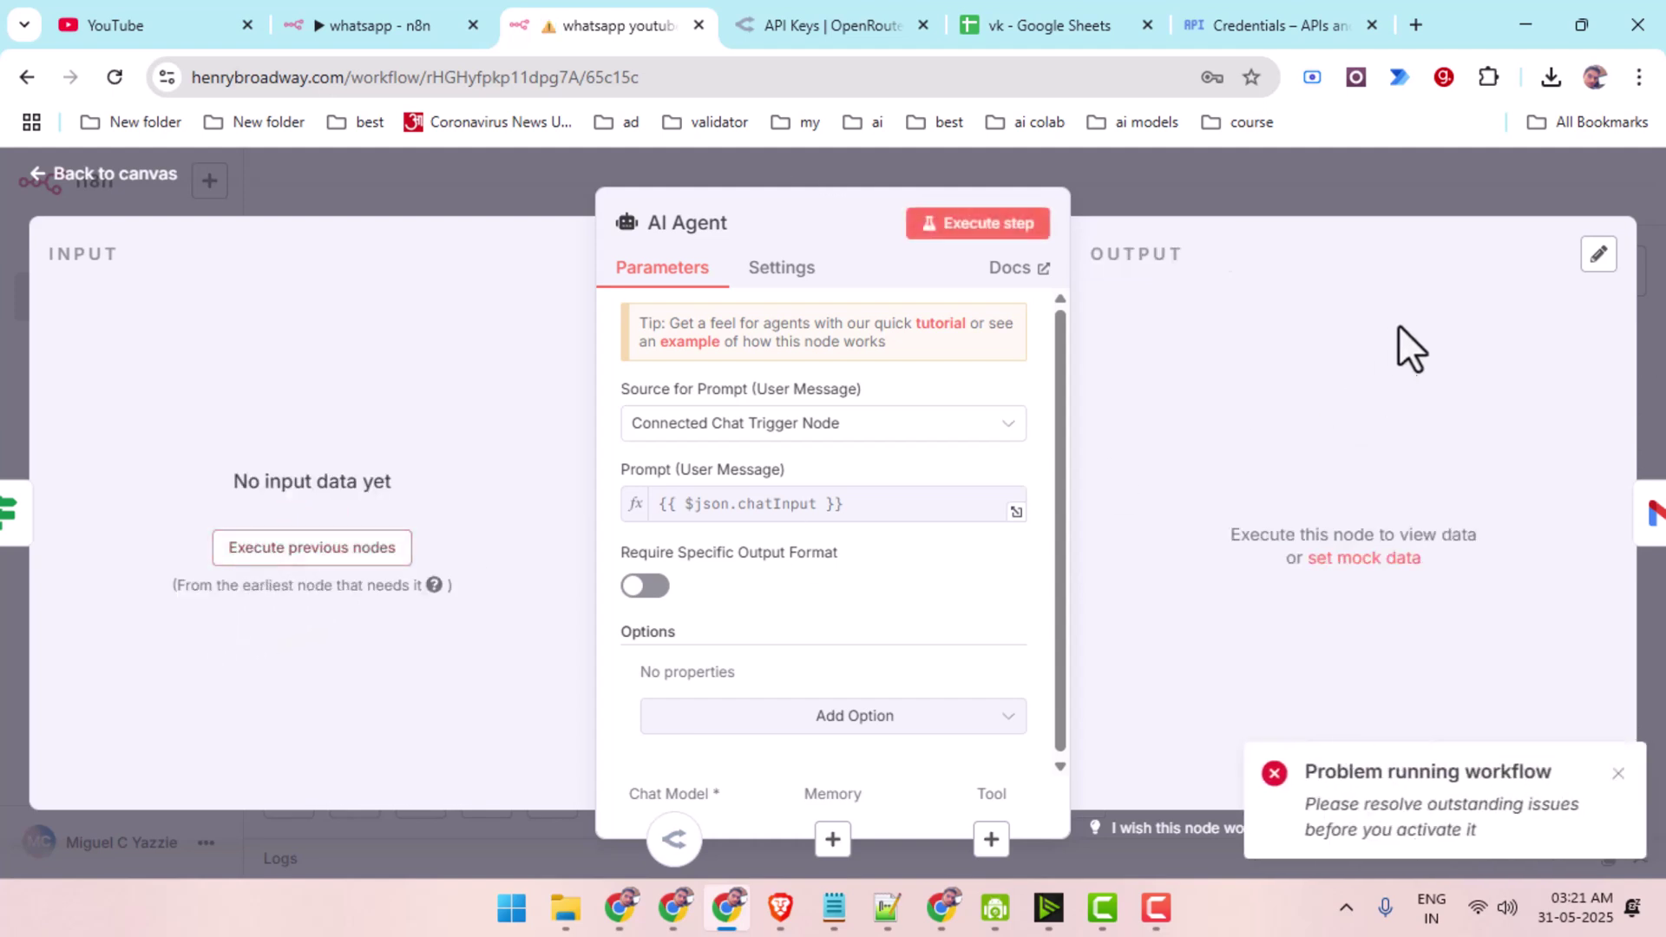
click(1355, 190)
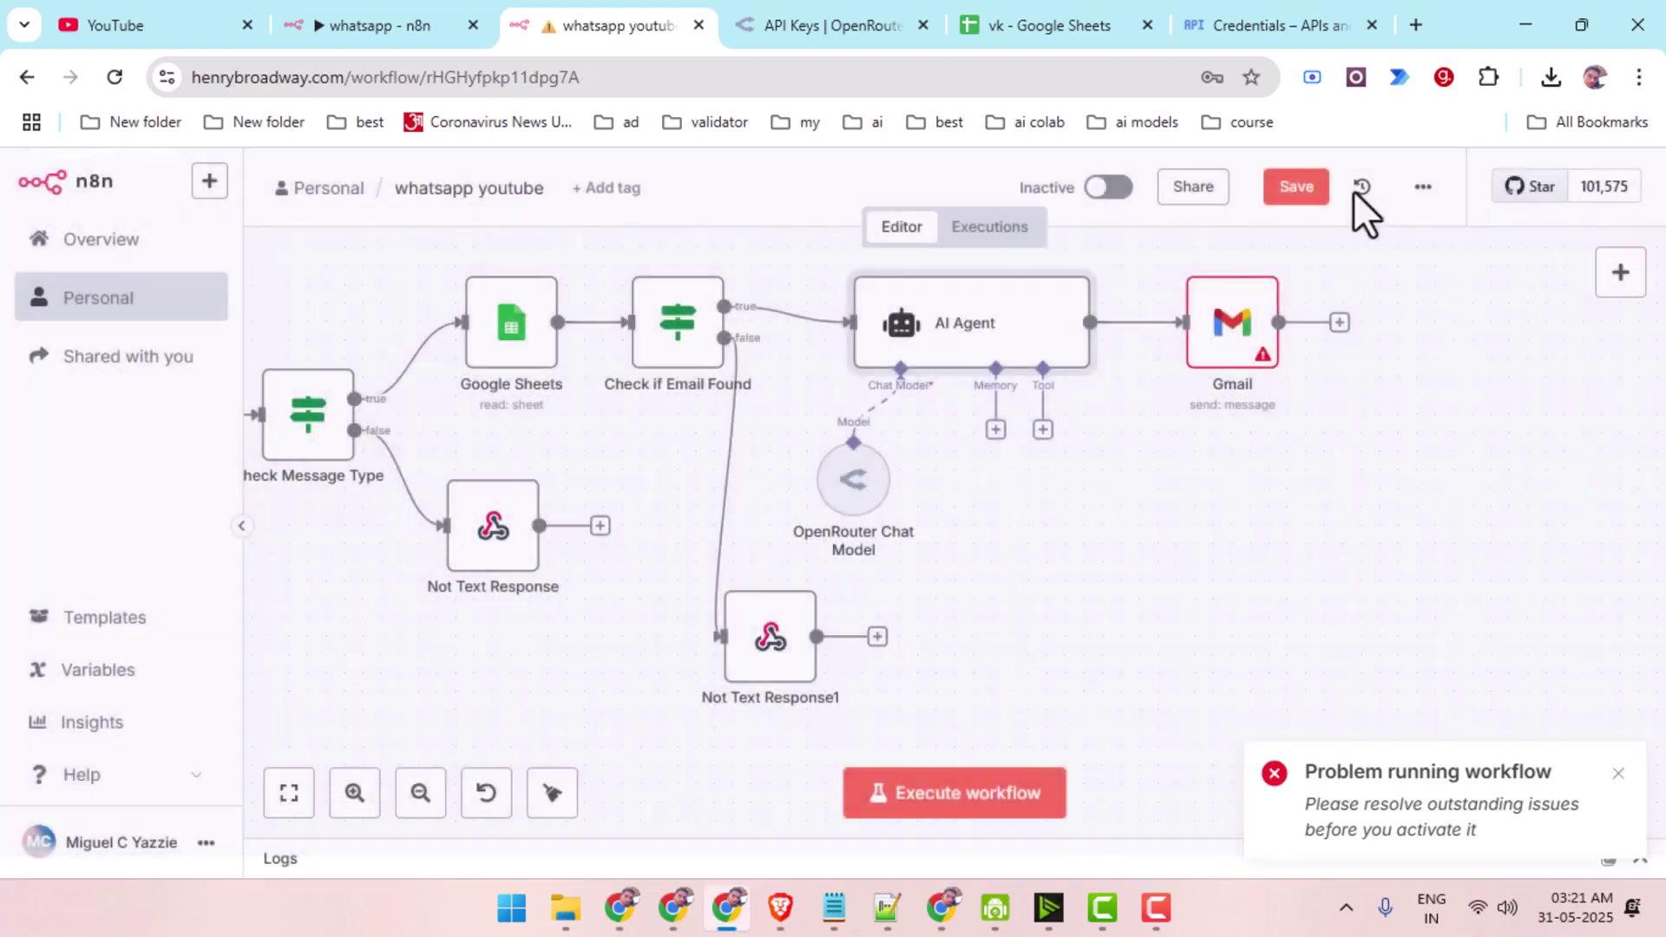
click(1299, 187)
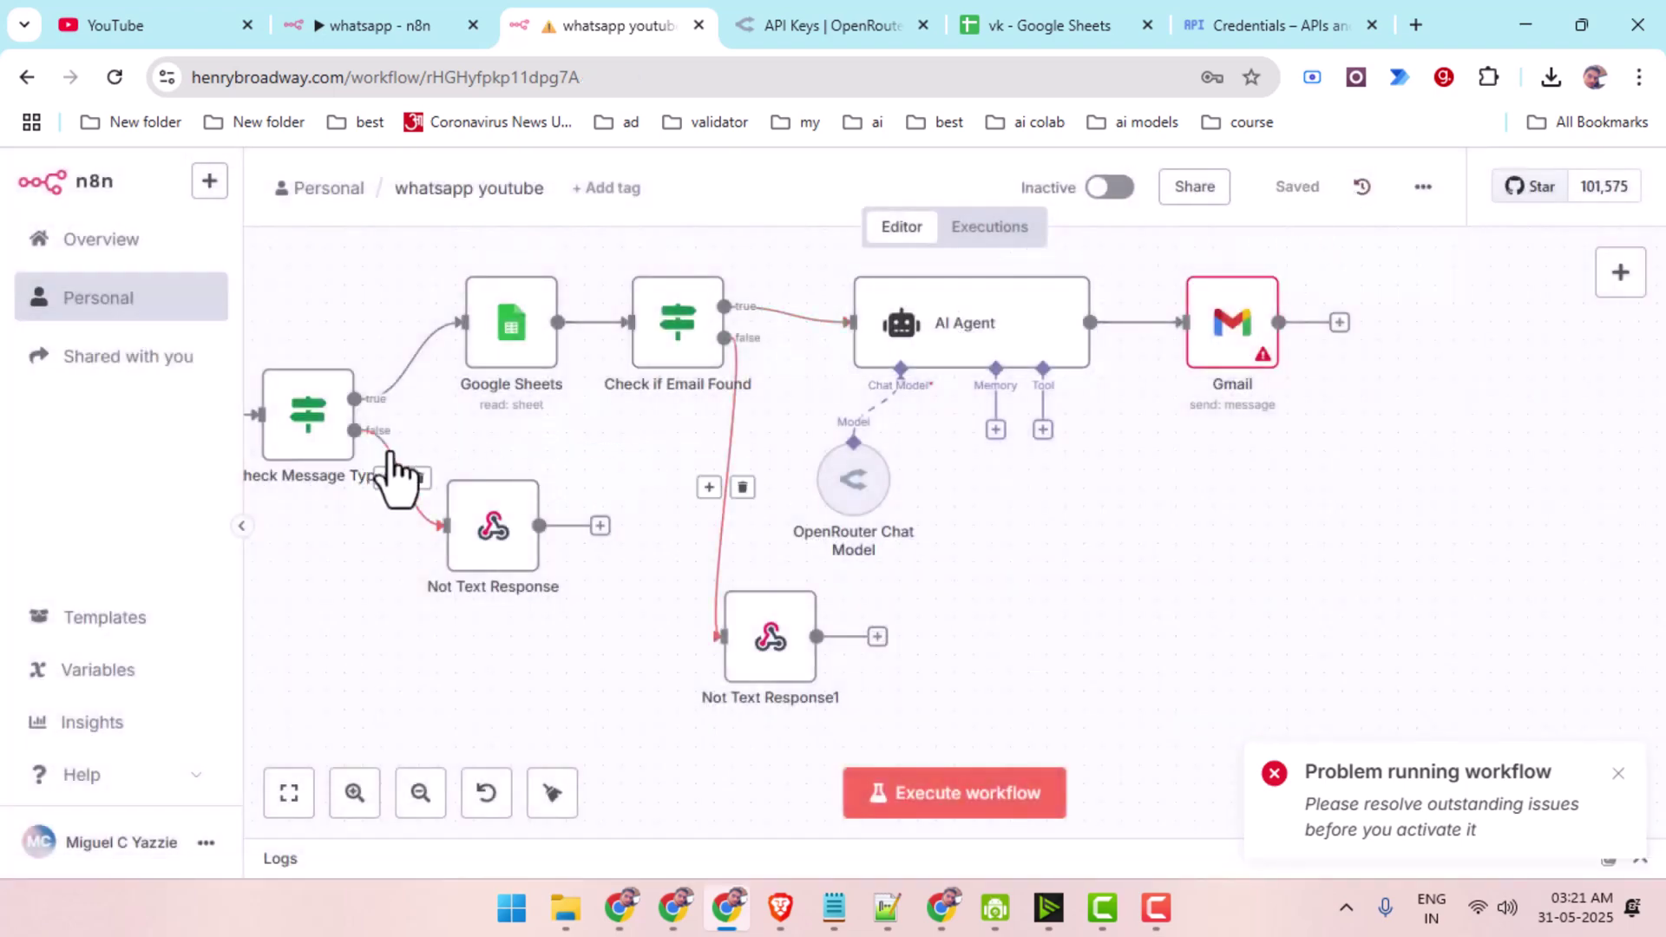
Execute the WhatsApp Trigger node and send the test message "fggfd" to the business number in WhatsApp Web.
drag(512, 443, 763, 439)
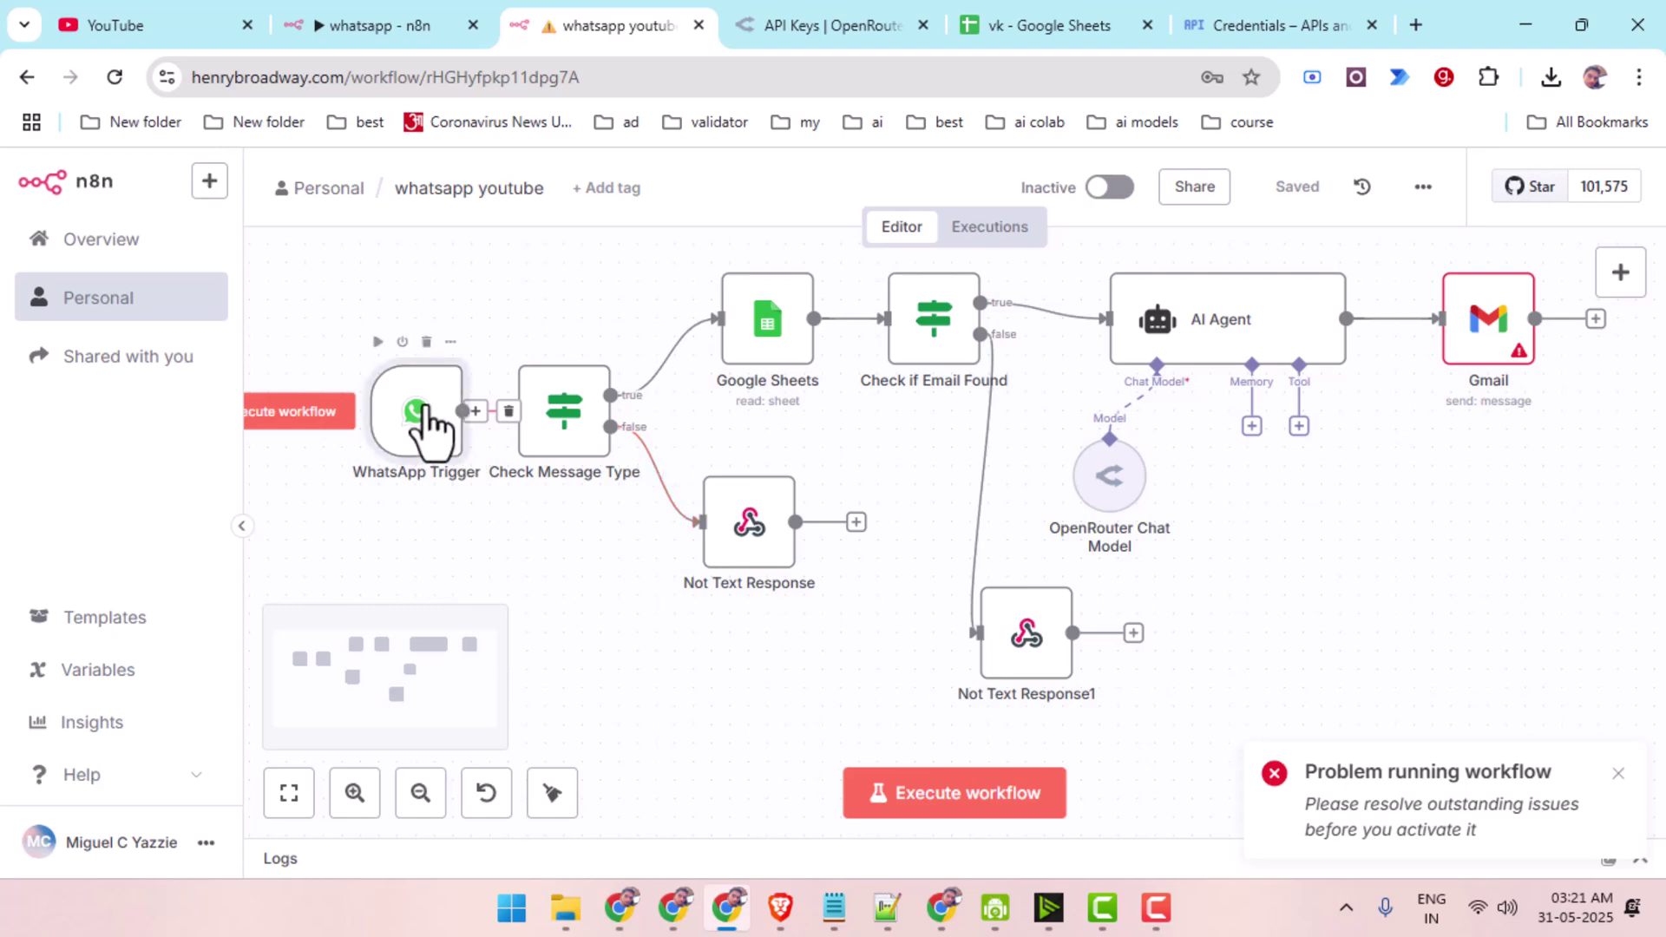
double_click(433, 423)
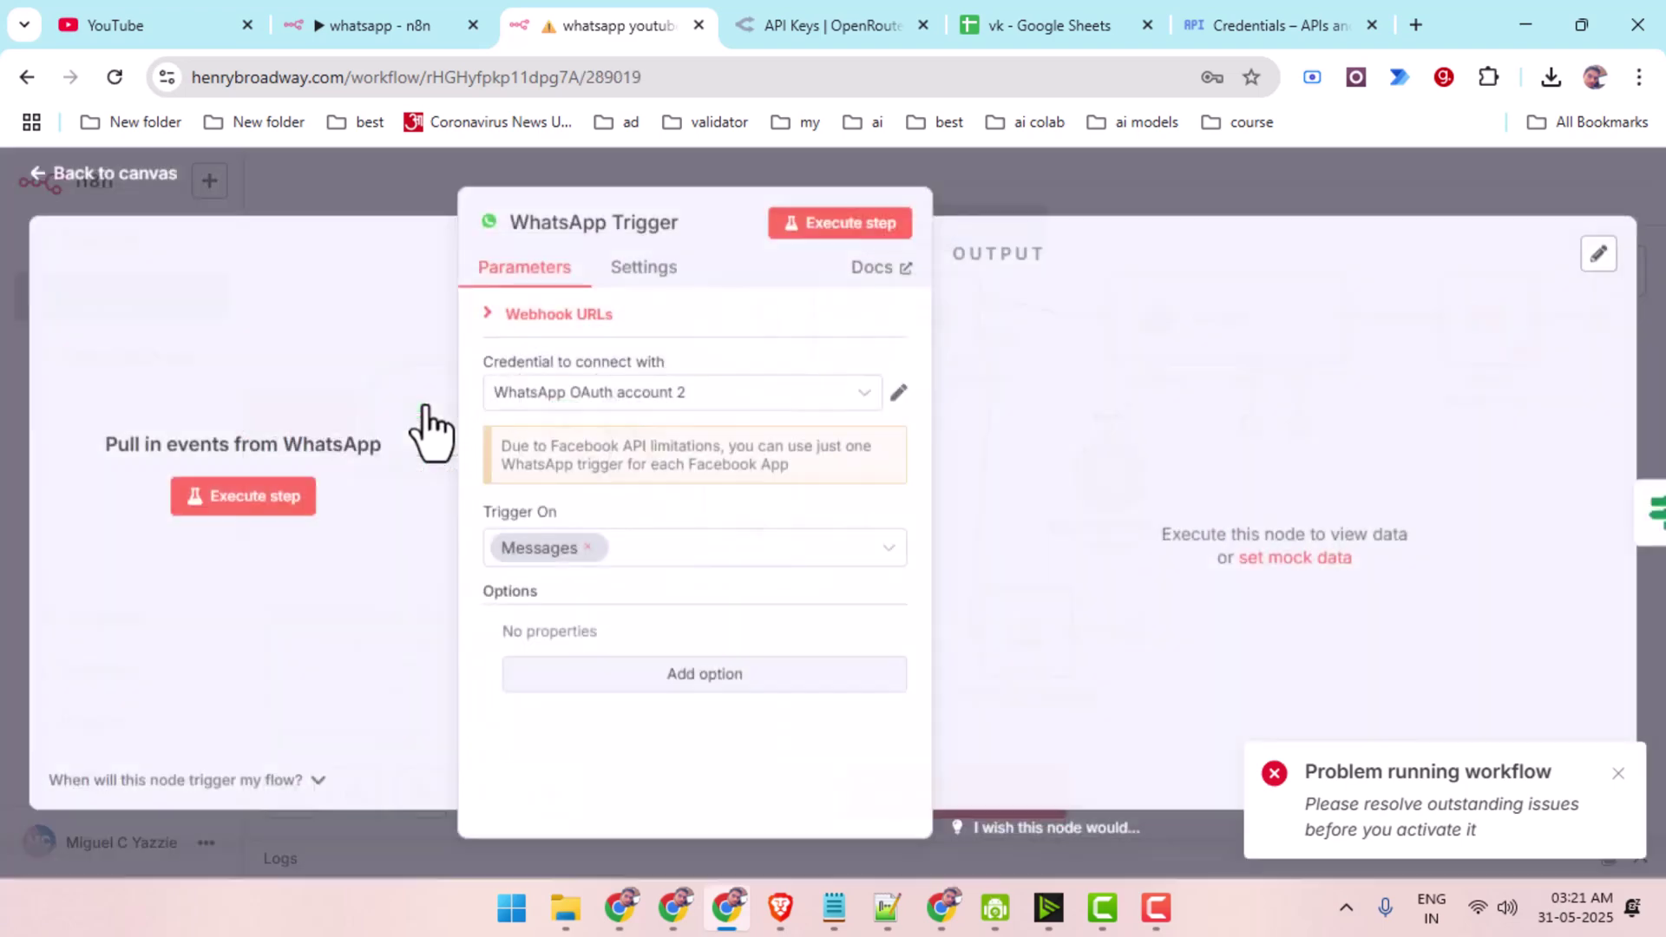
click(241, 502)
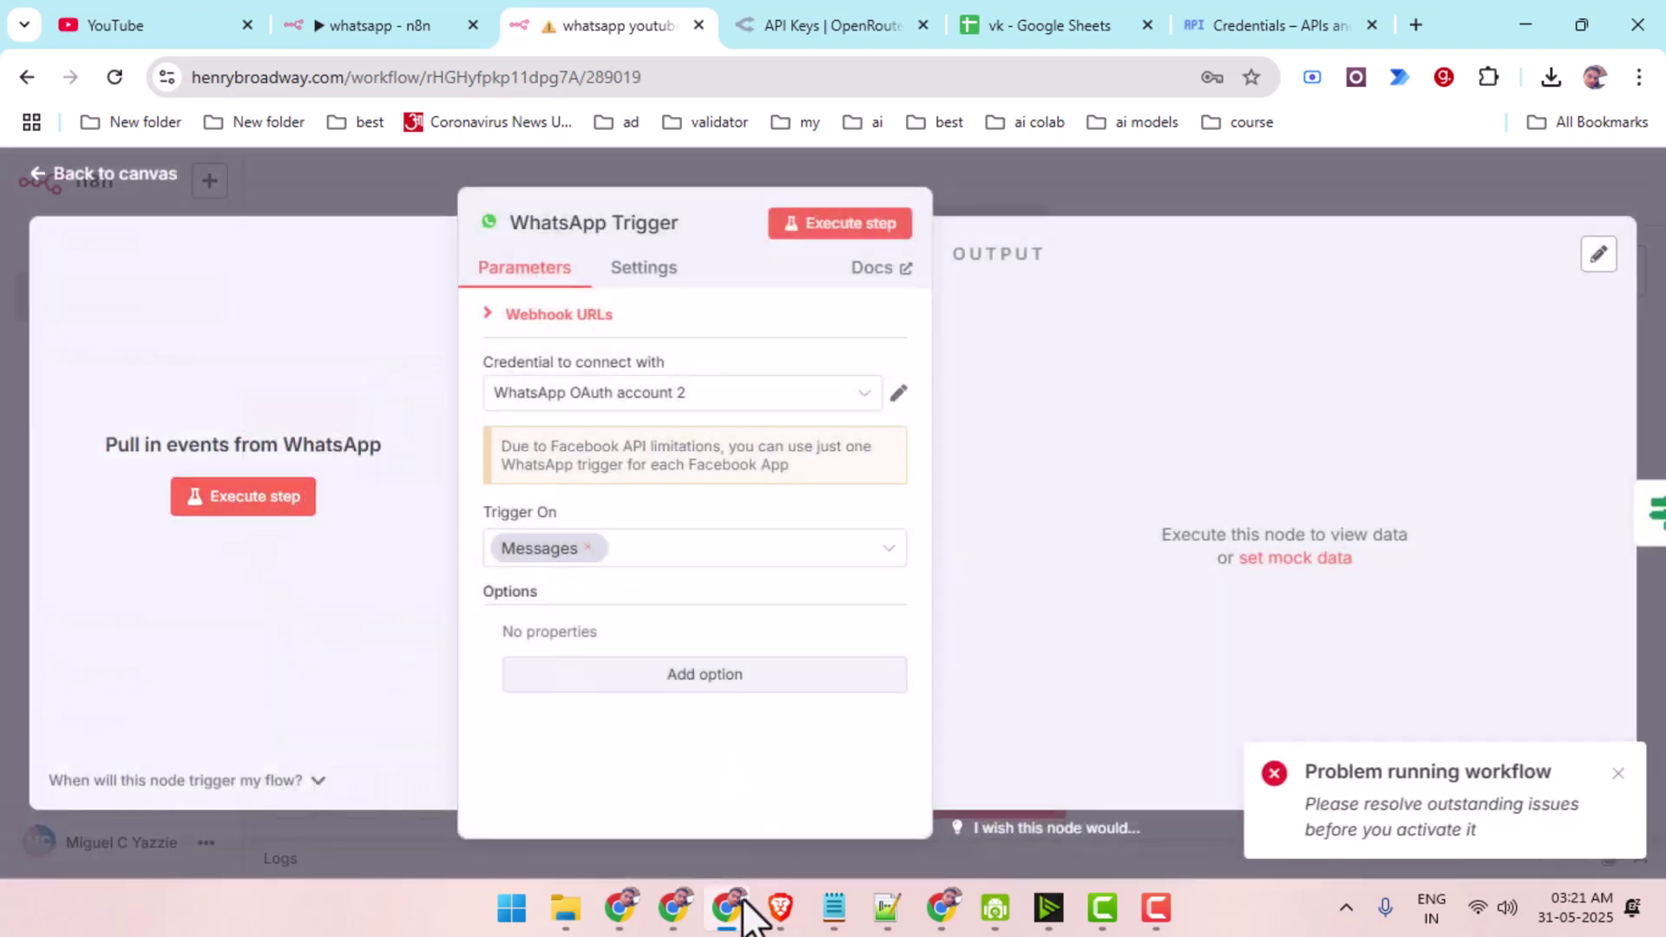
mouse_move(672, 915)
click(680, 859)
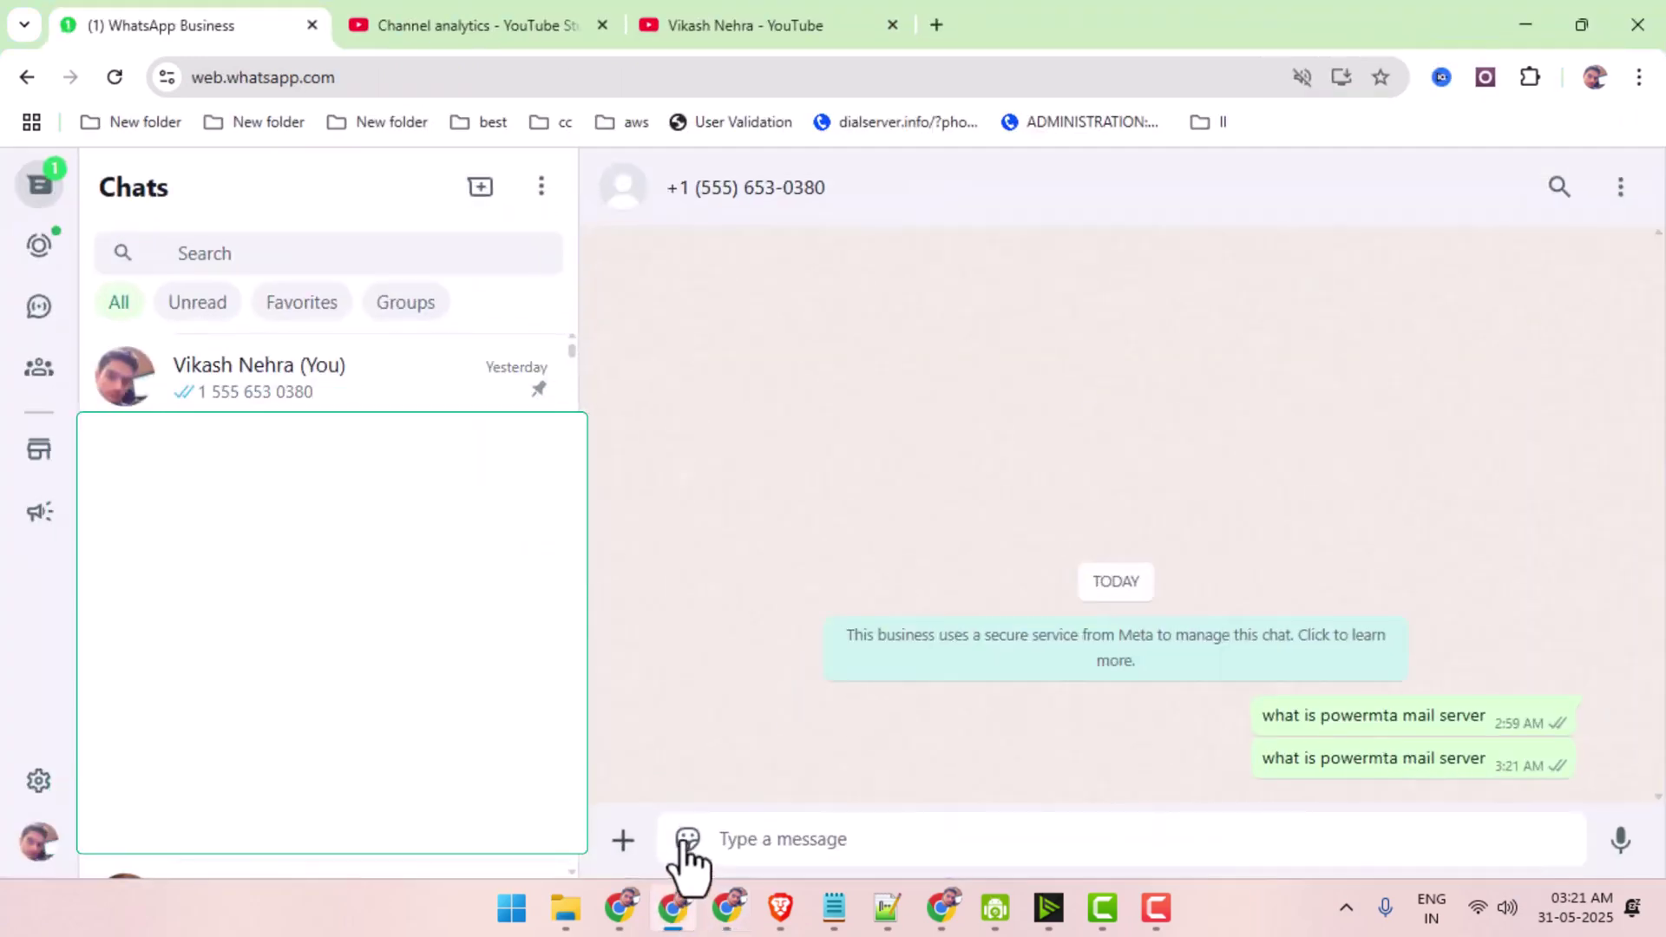
text(hi)
key(Return)
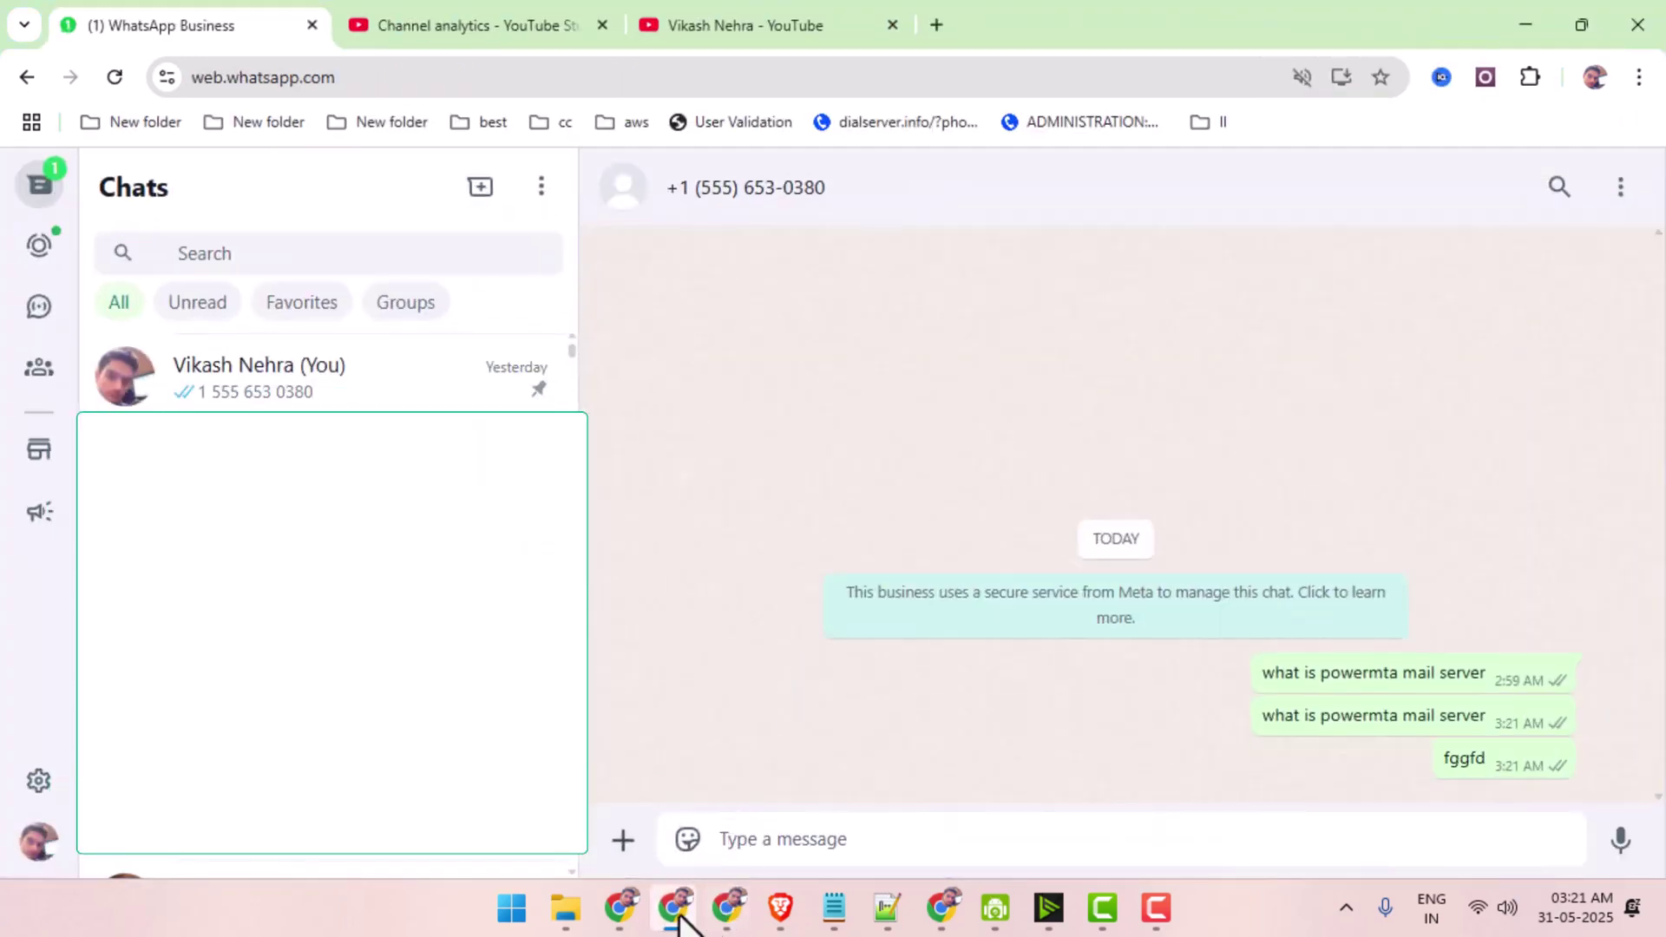
Switch back to n8n, try to execute the WhatsApp Trigger node again and return to the canvas.
click(727, 907)
click(276, 506)
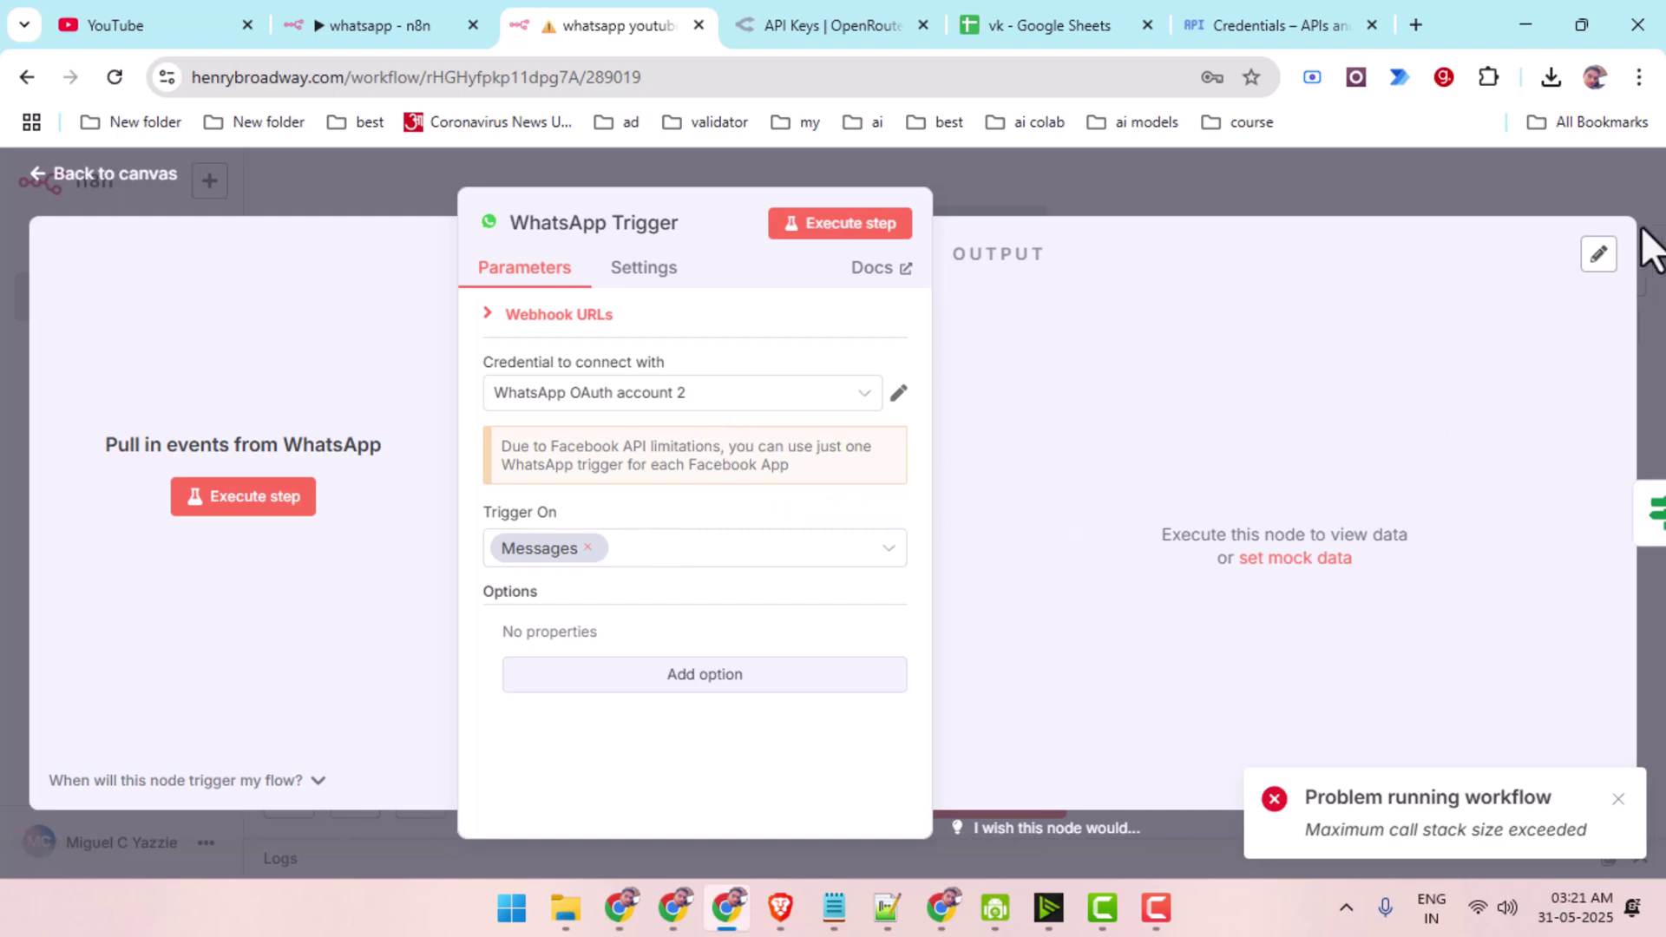
click(1647, 329)
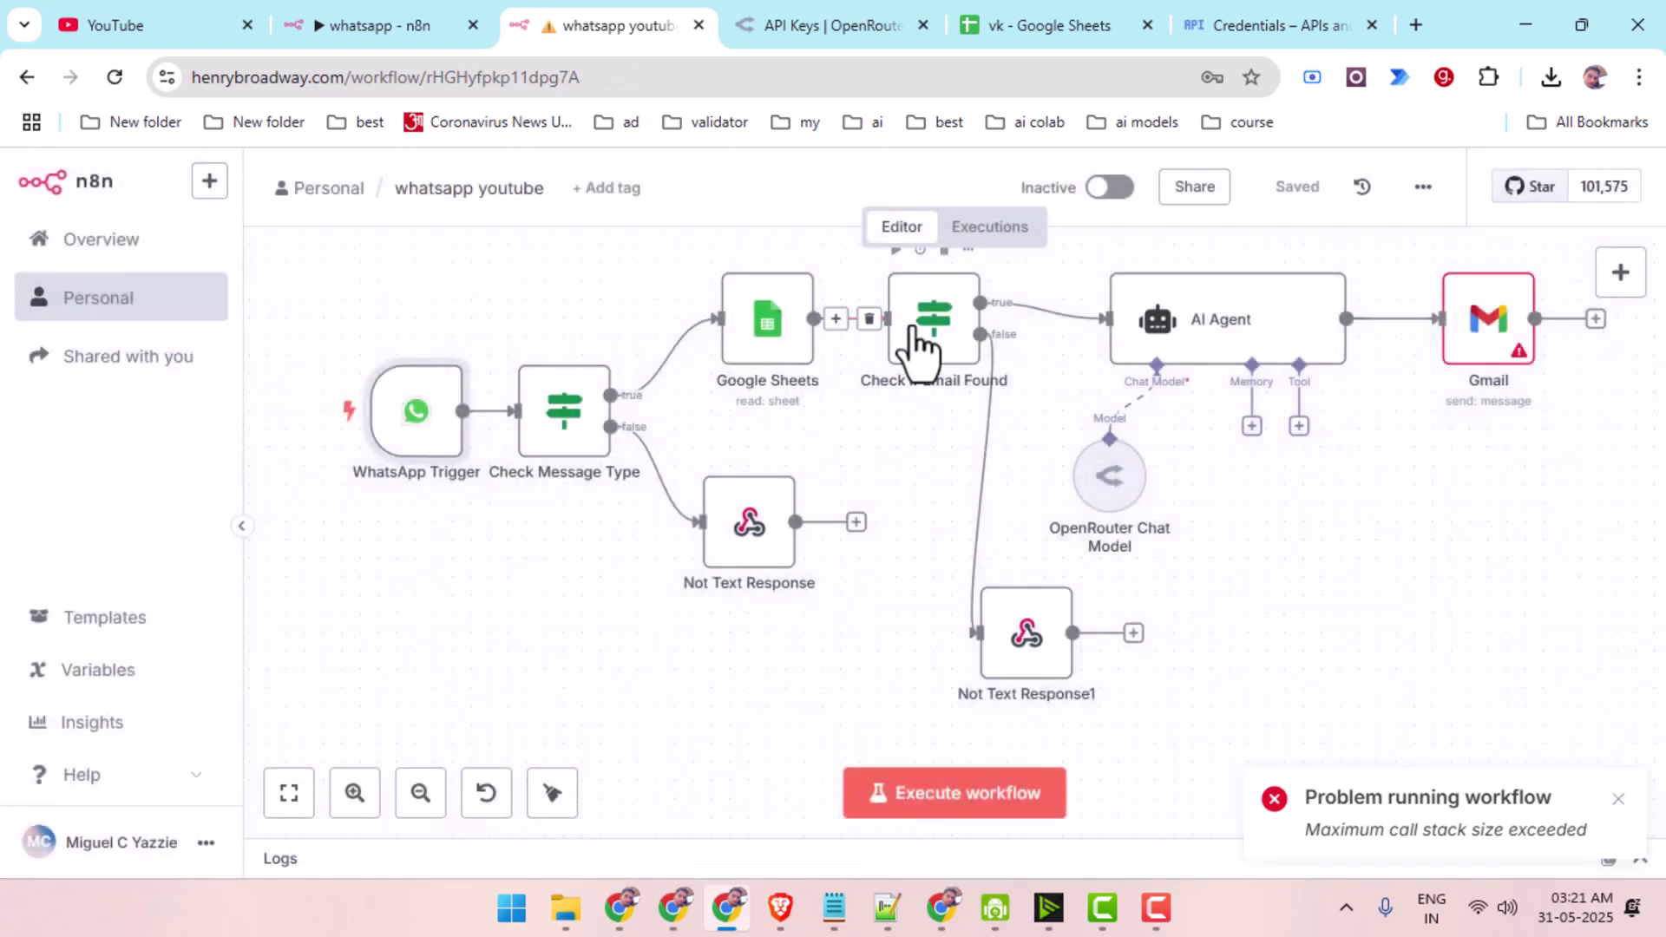
Try to execute the AI Agent node together with its previous nodes.
mouse_move(1052, 338)
double_click(1158, 319)
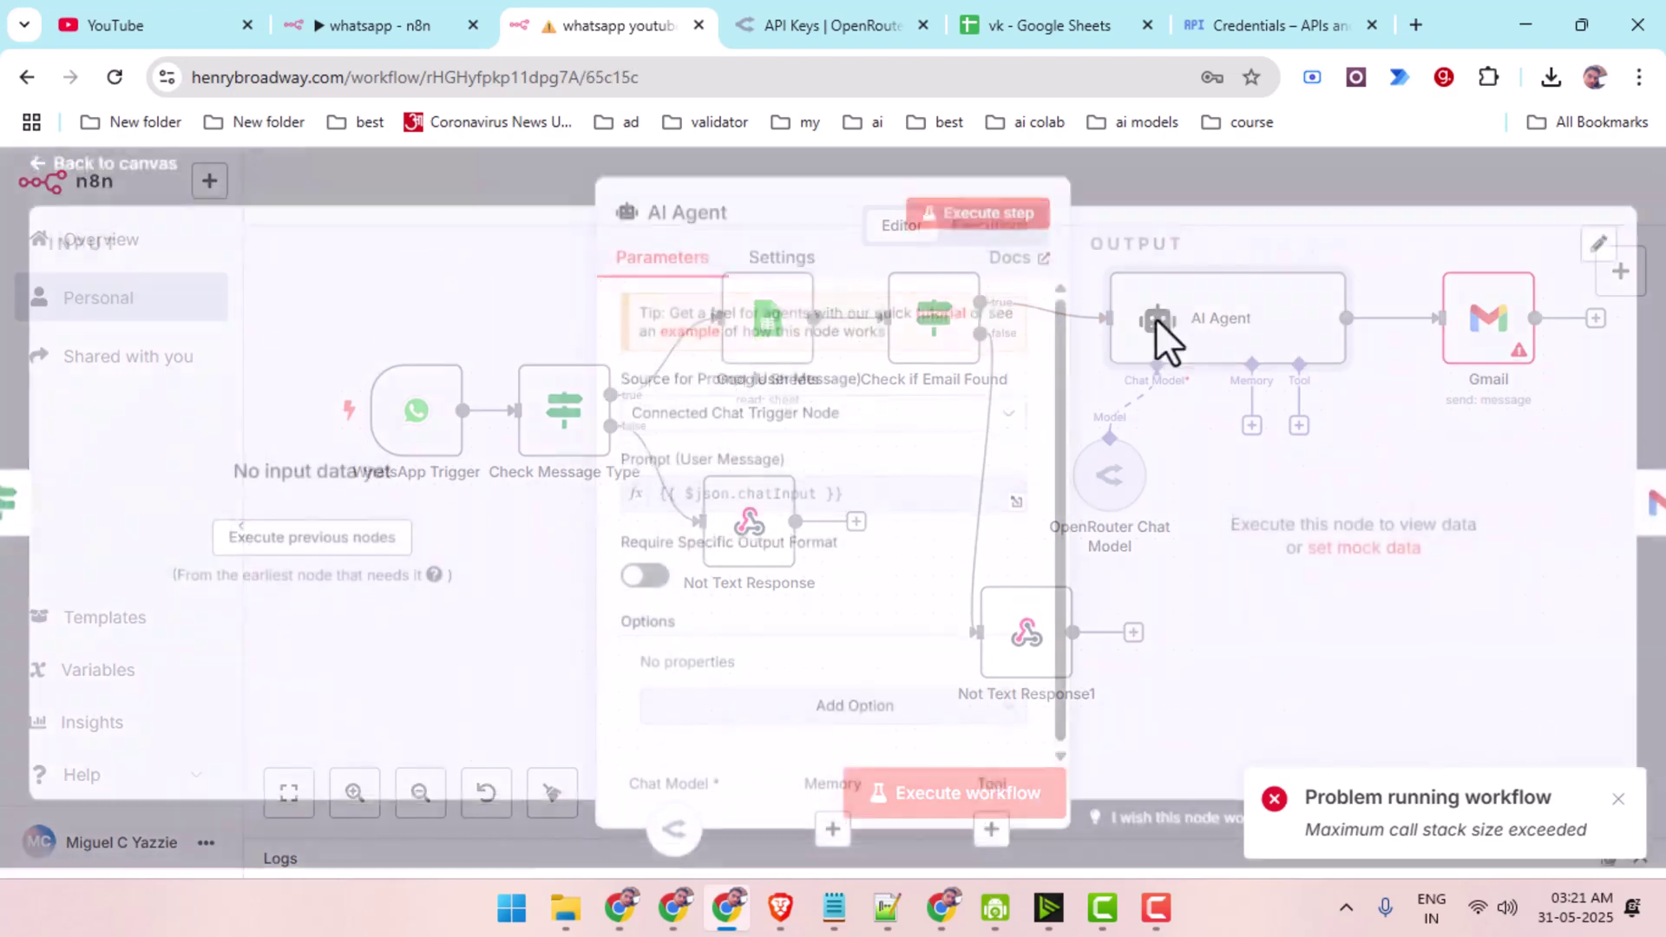
click(373, 548)
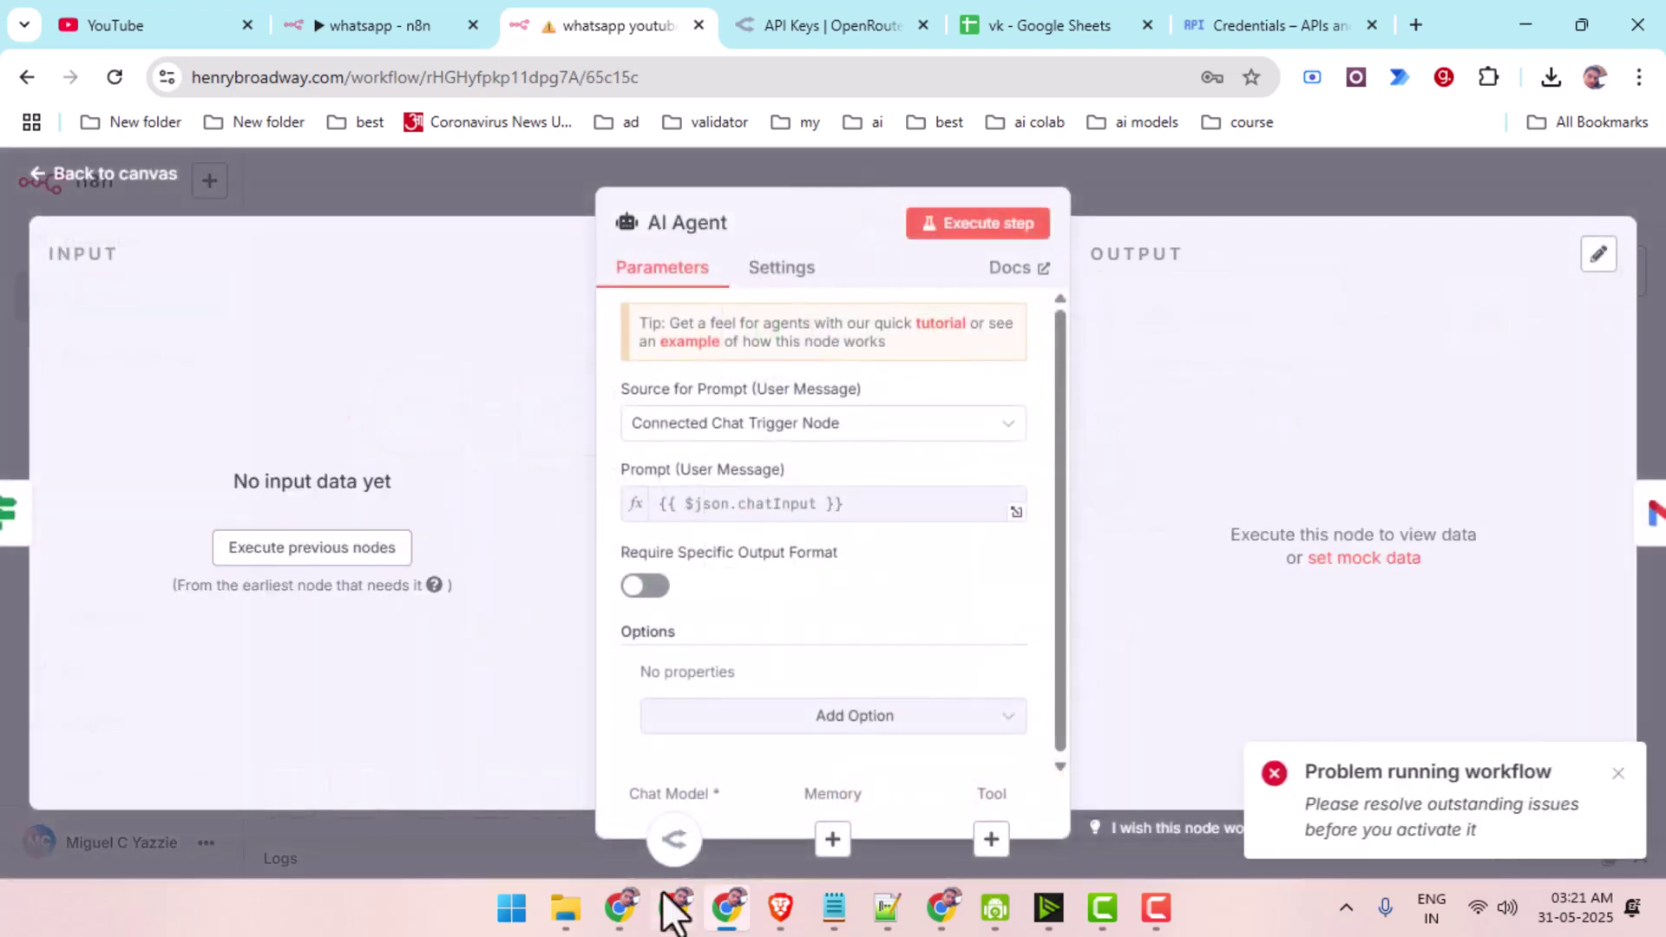
click(983, 228)
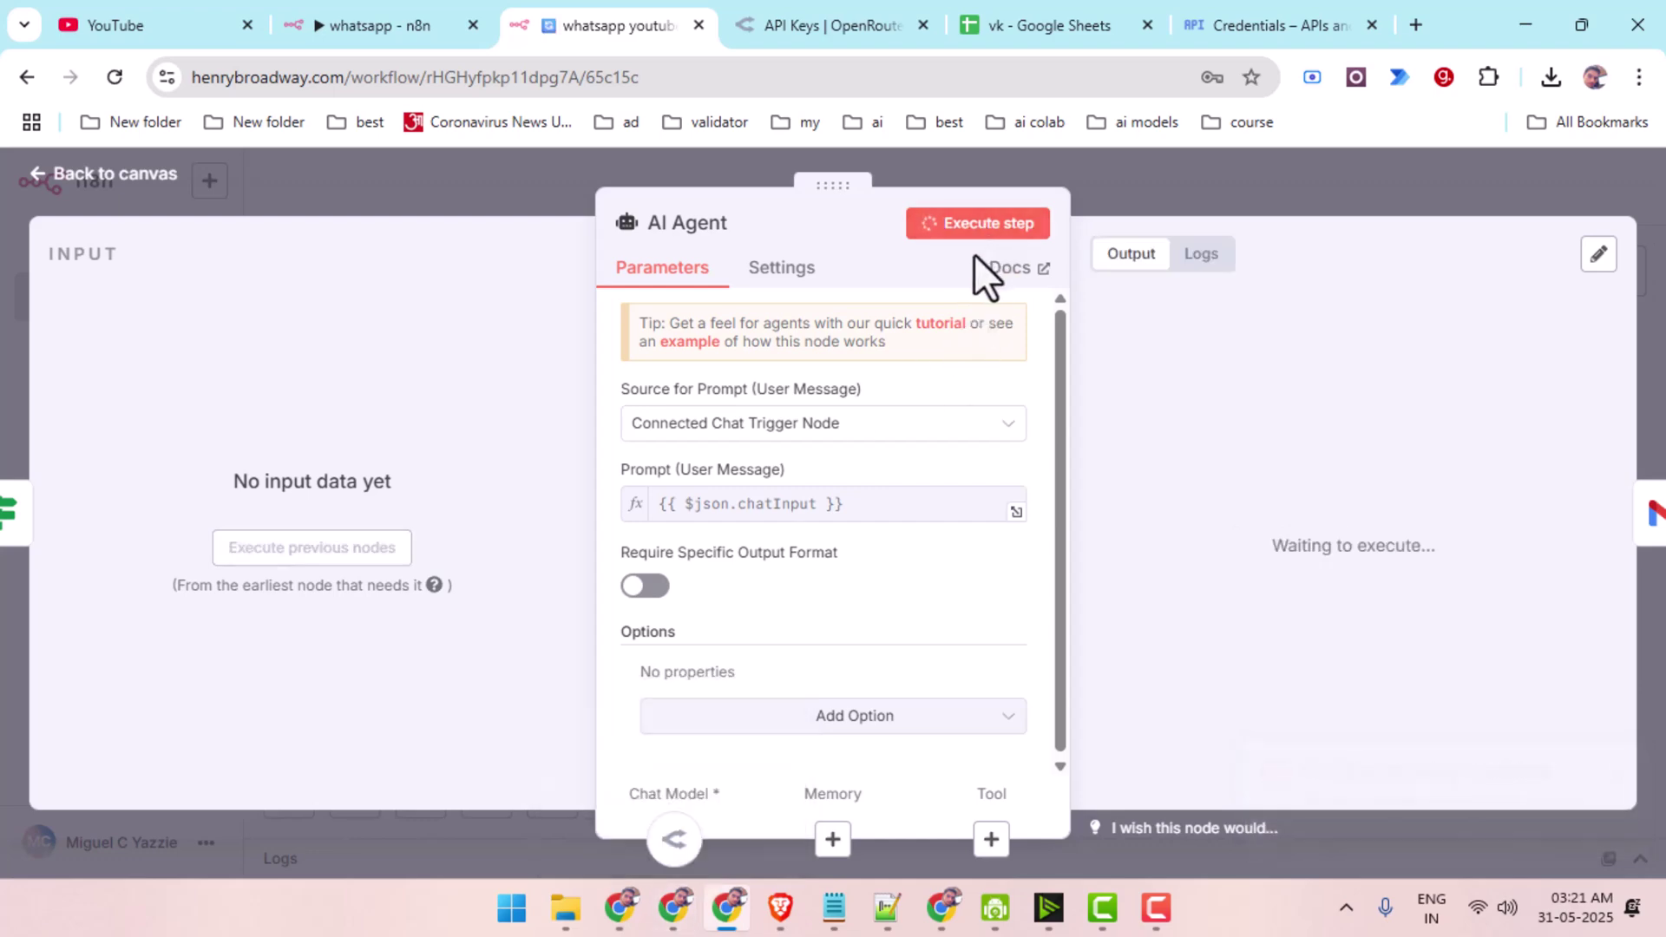
click(1398, 180)
Execute the WhatsApp Trigger node once more and send the test message "ghfh" in the WhatsApp Web business chat.
double_click(431, 461)
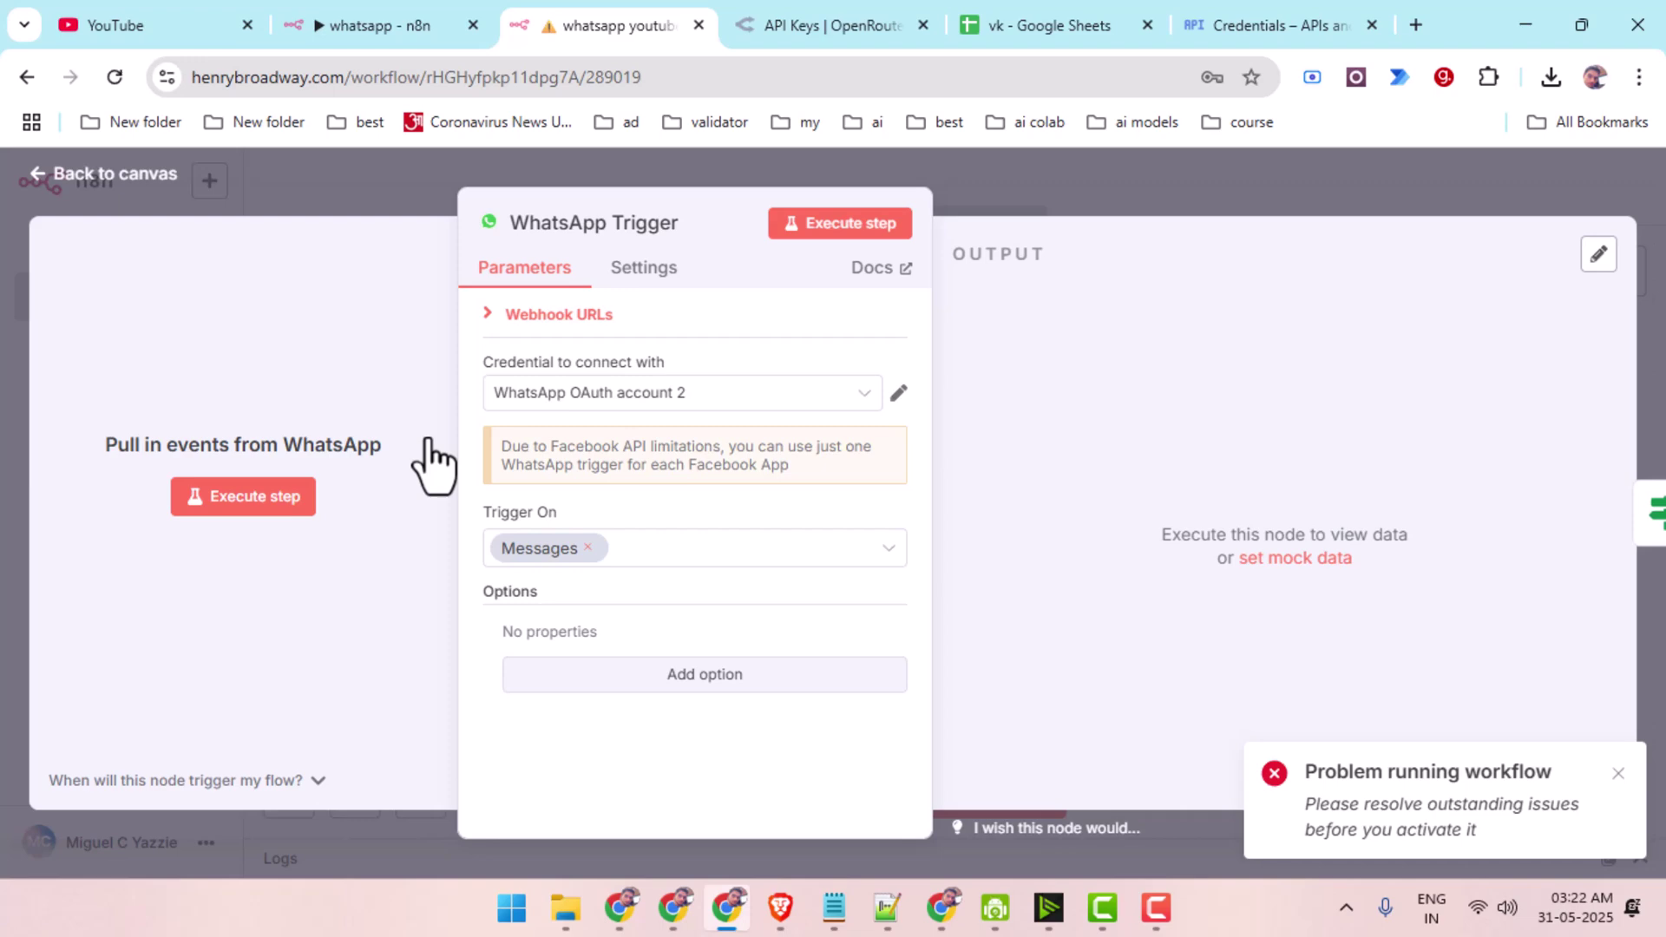
click(245, 499)
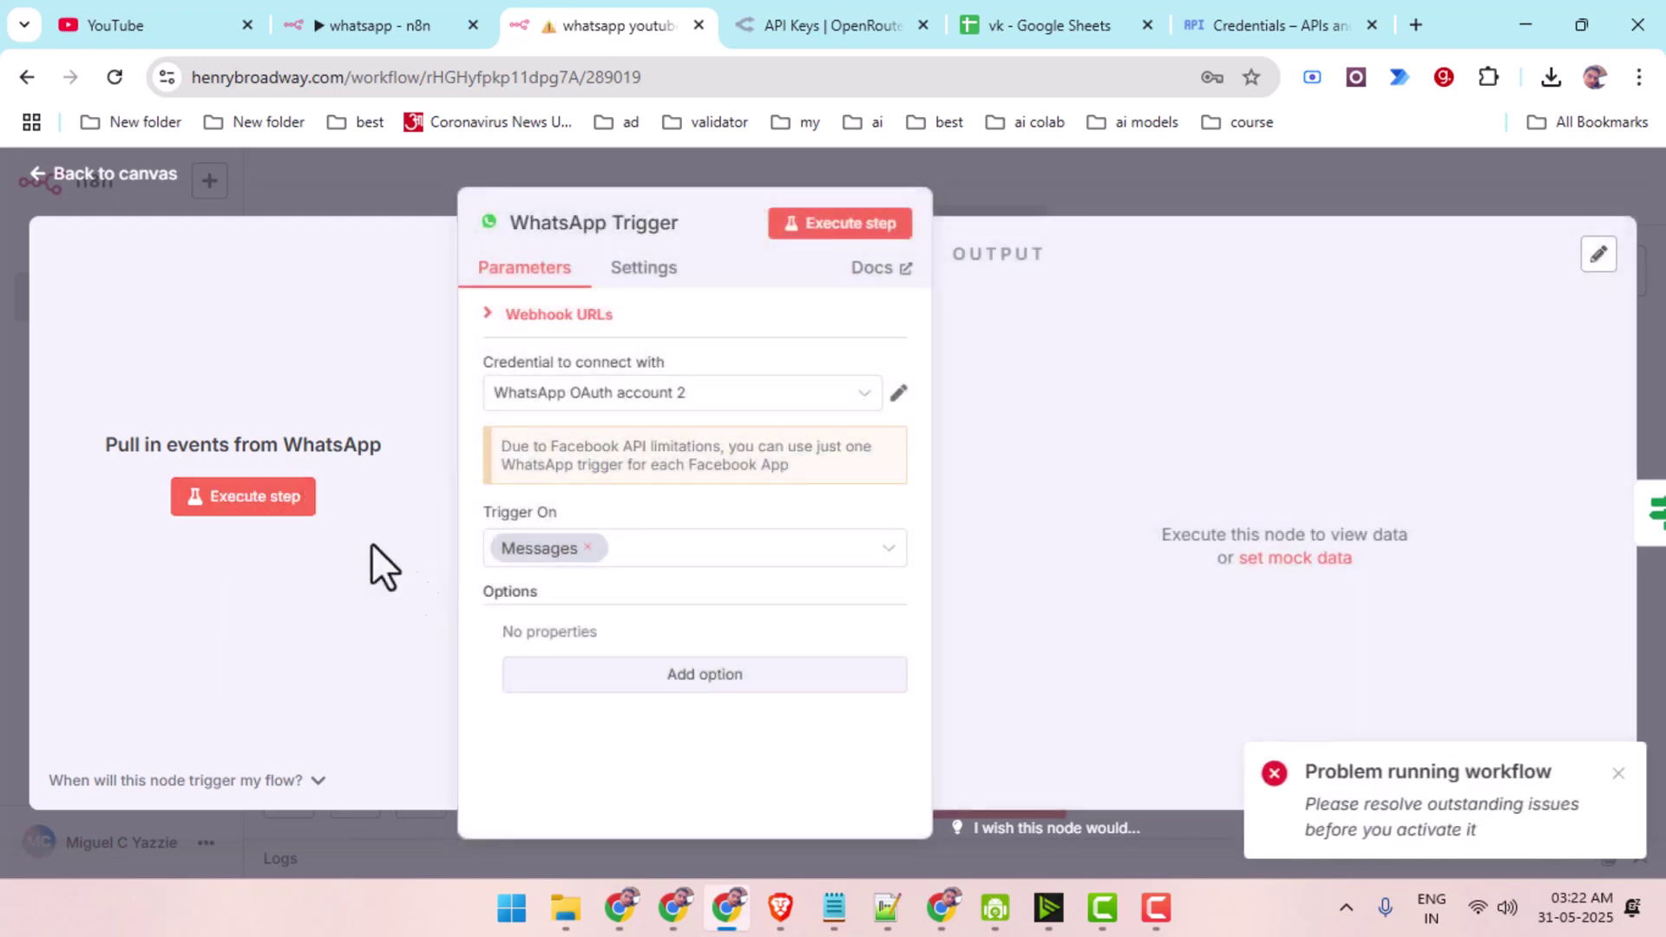
click(231, 512)
click(685, 909)
text(ghfh)
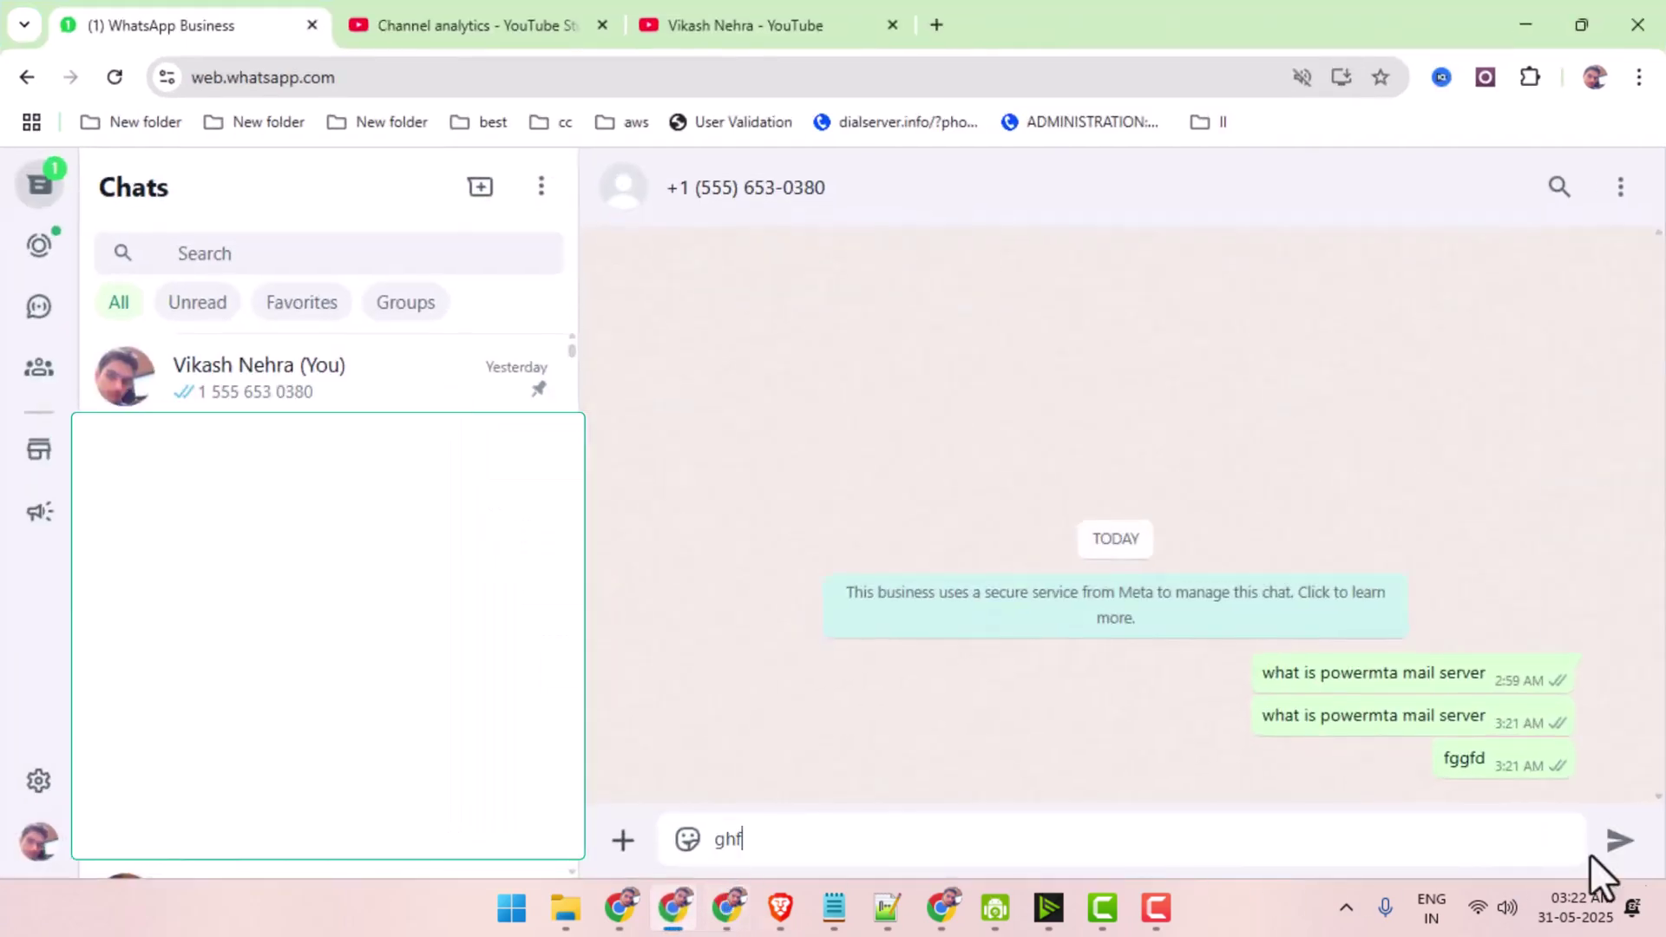
click(1616, 844)
Rerun the WhatsApp Trigger node, send the message "gffh" from WhatsApp Web and check the contact data in the trigger's output.
click(727, 908)
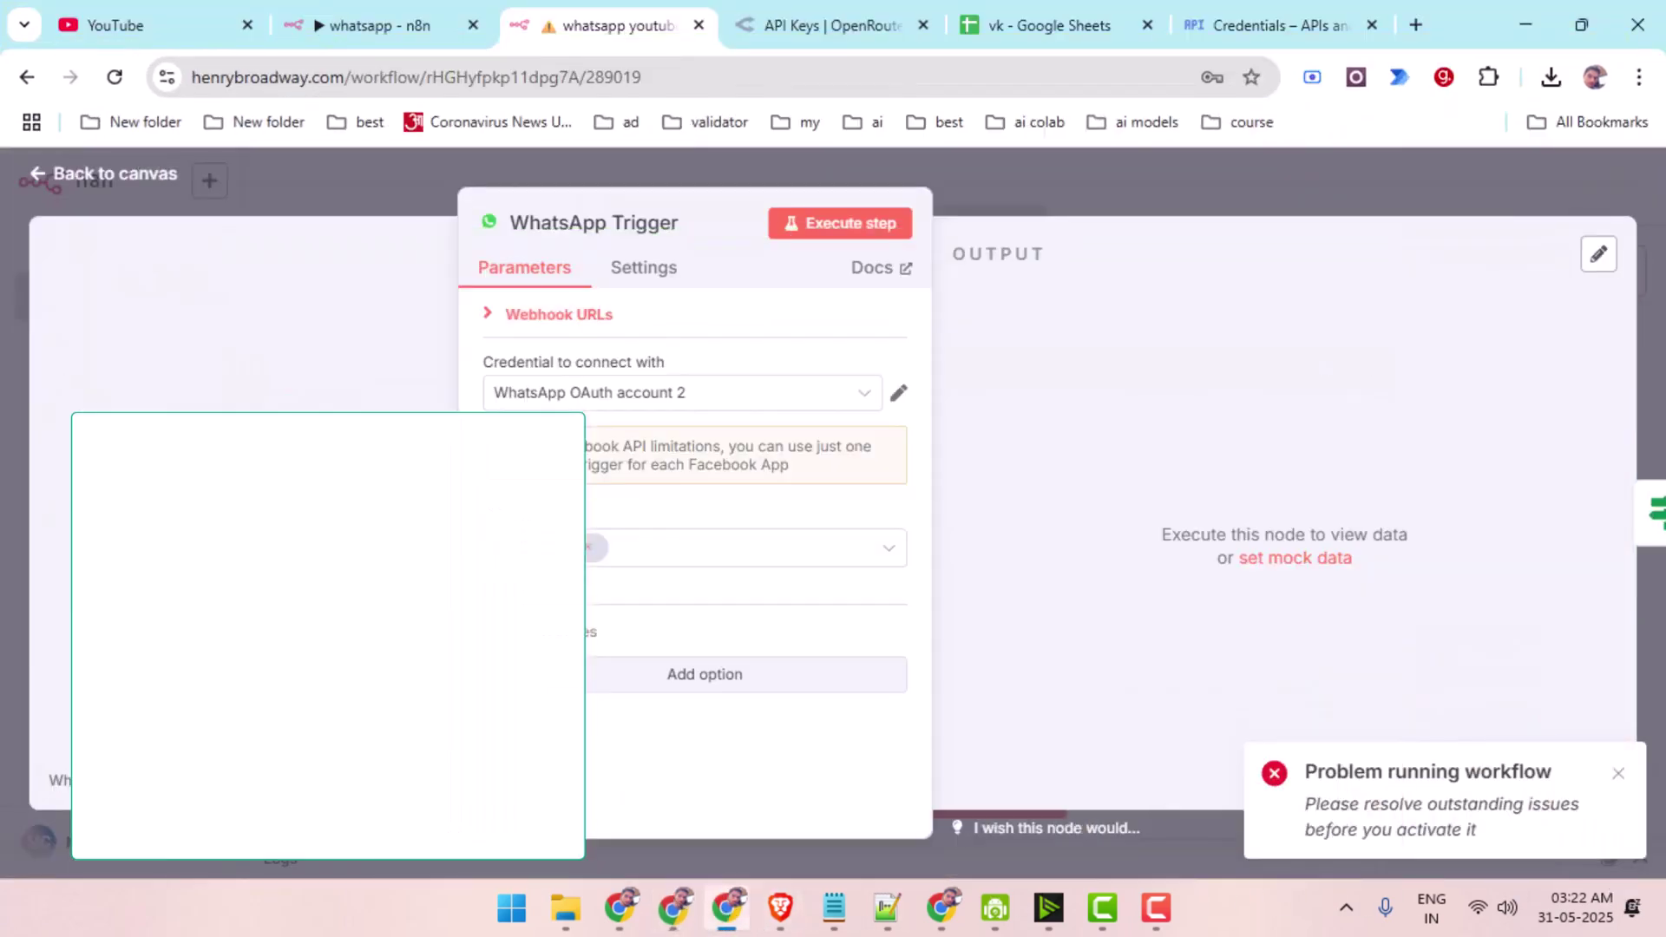
click(289, 510)
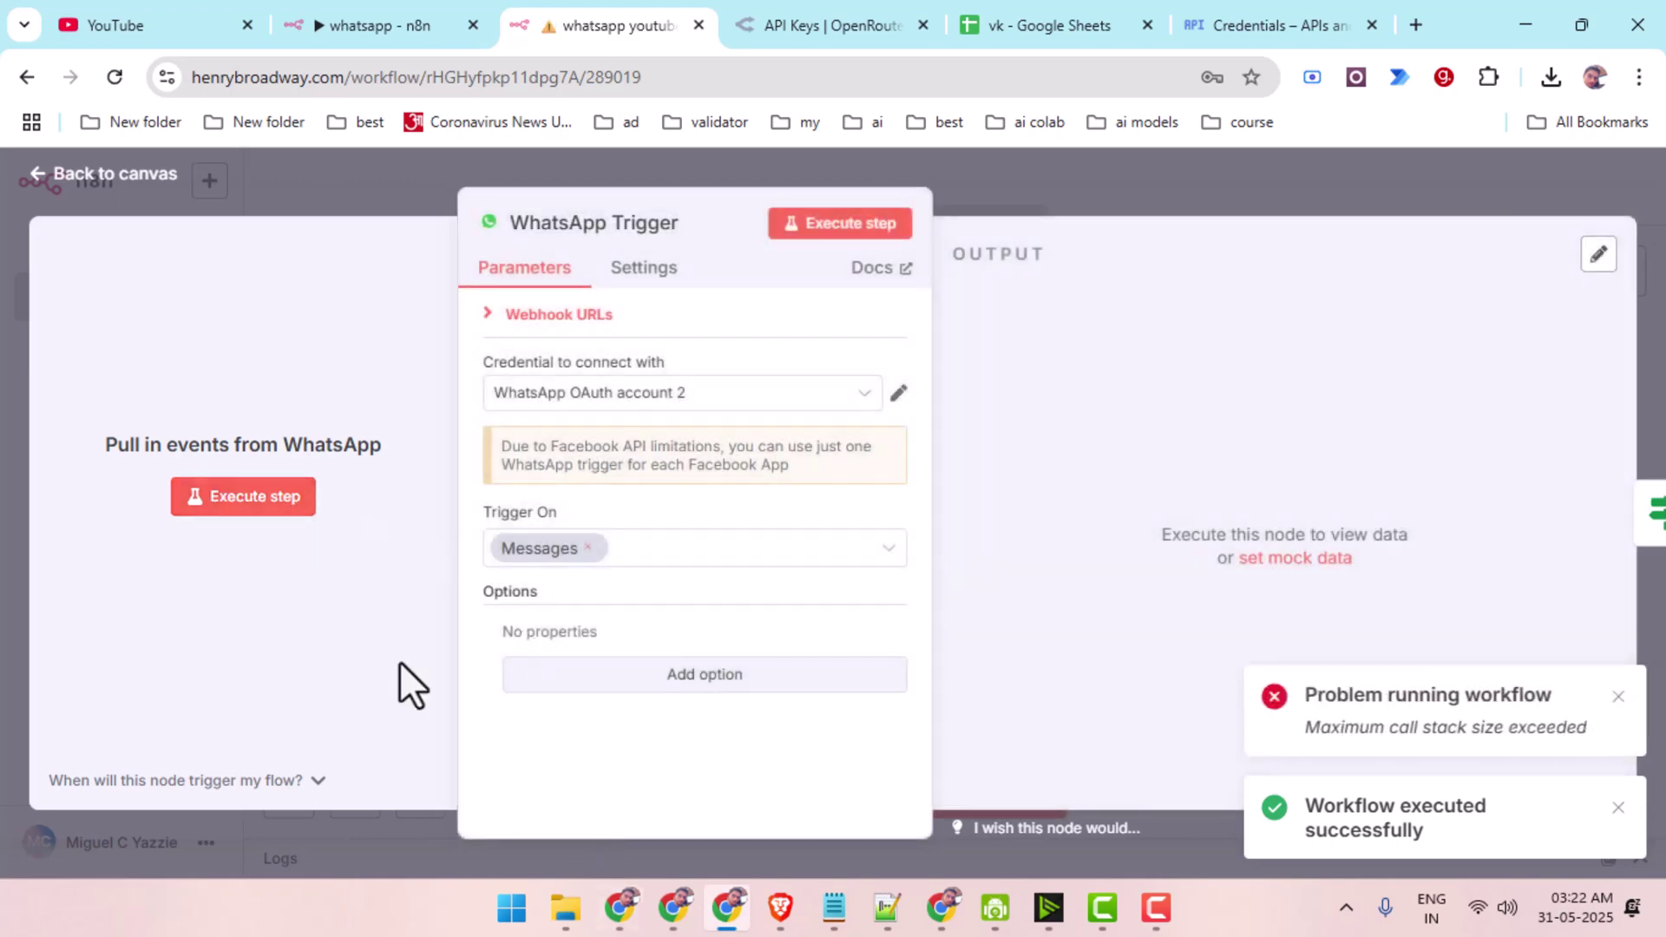
click(260, 512)
mouse_move(678, 910)
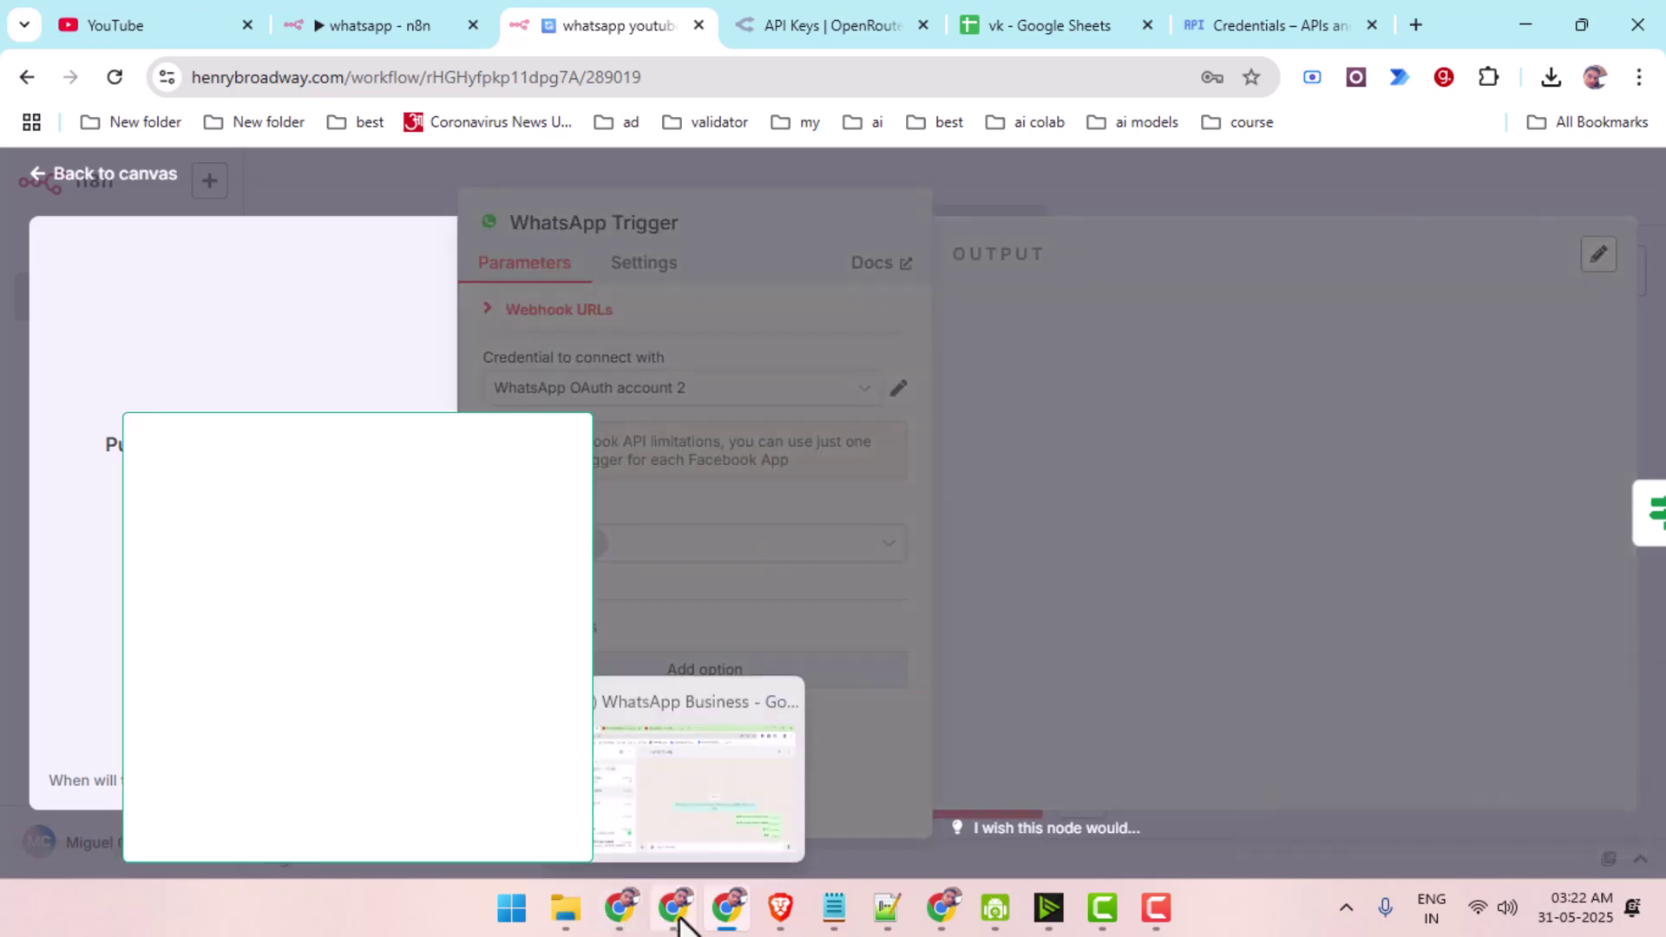
click(763, 818)
text(gffh)
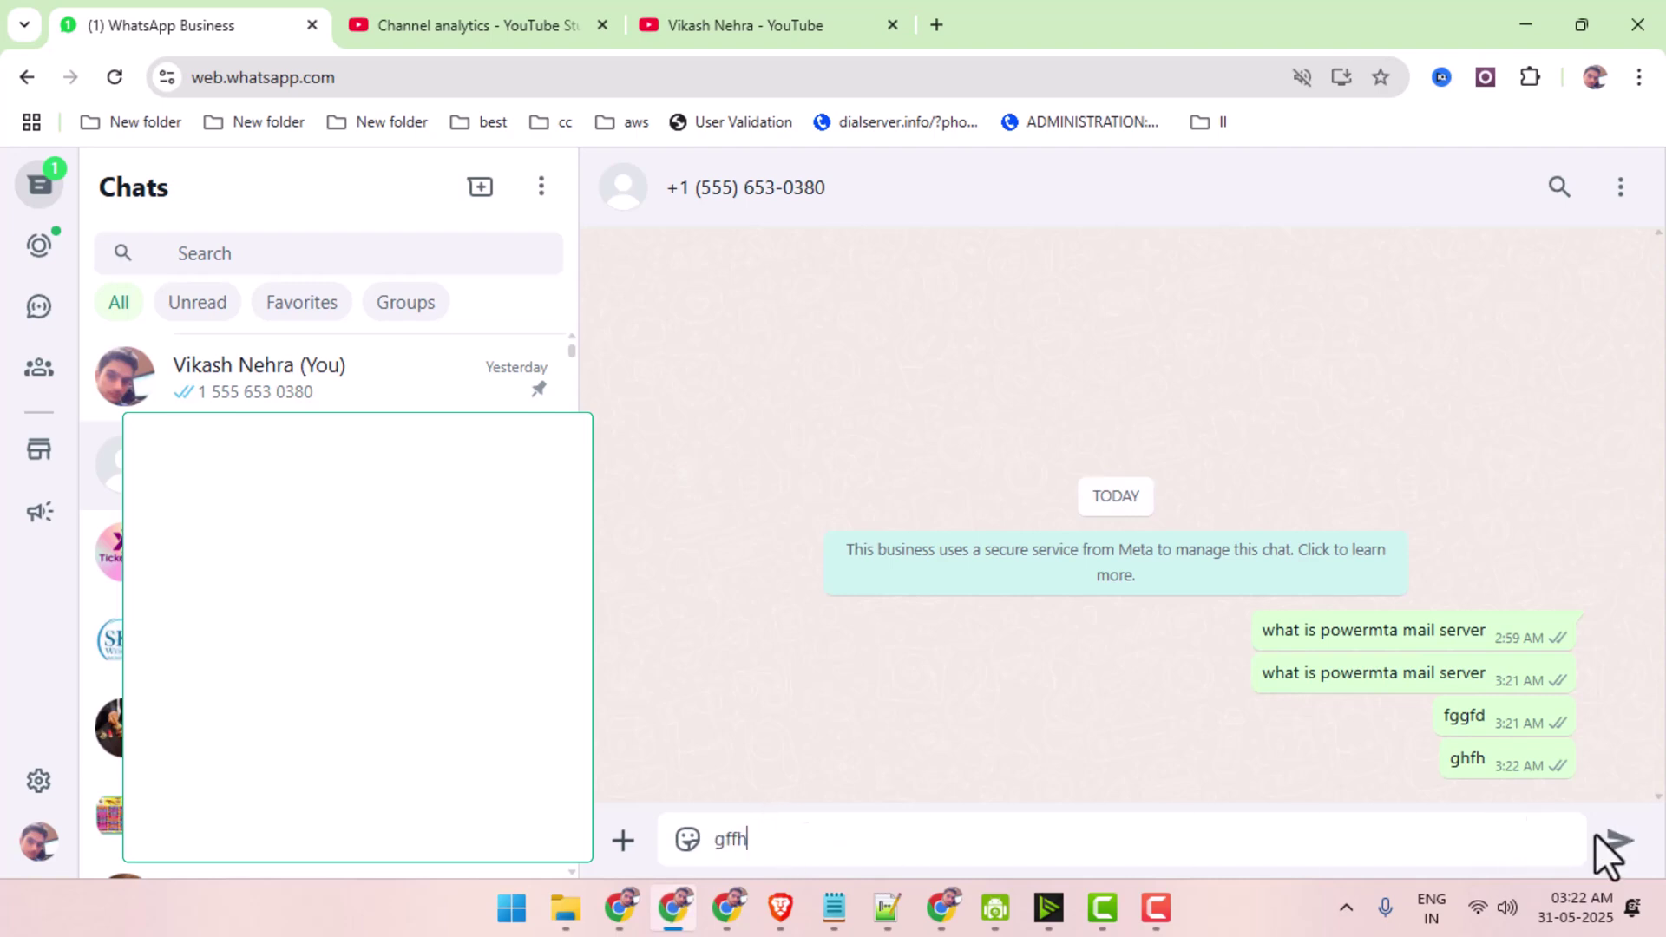
click(1611, 845)
click(681, 915)
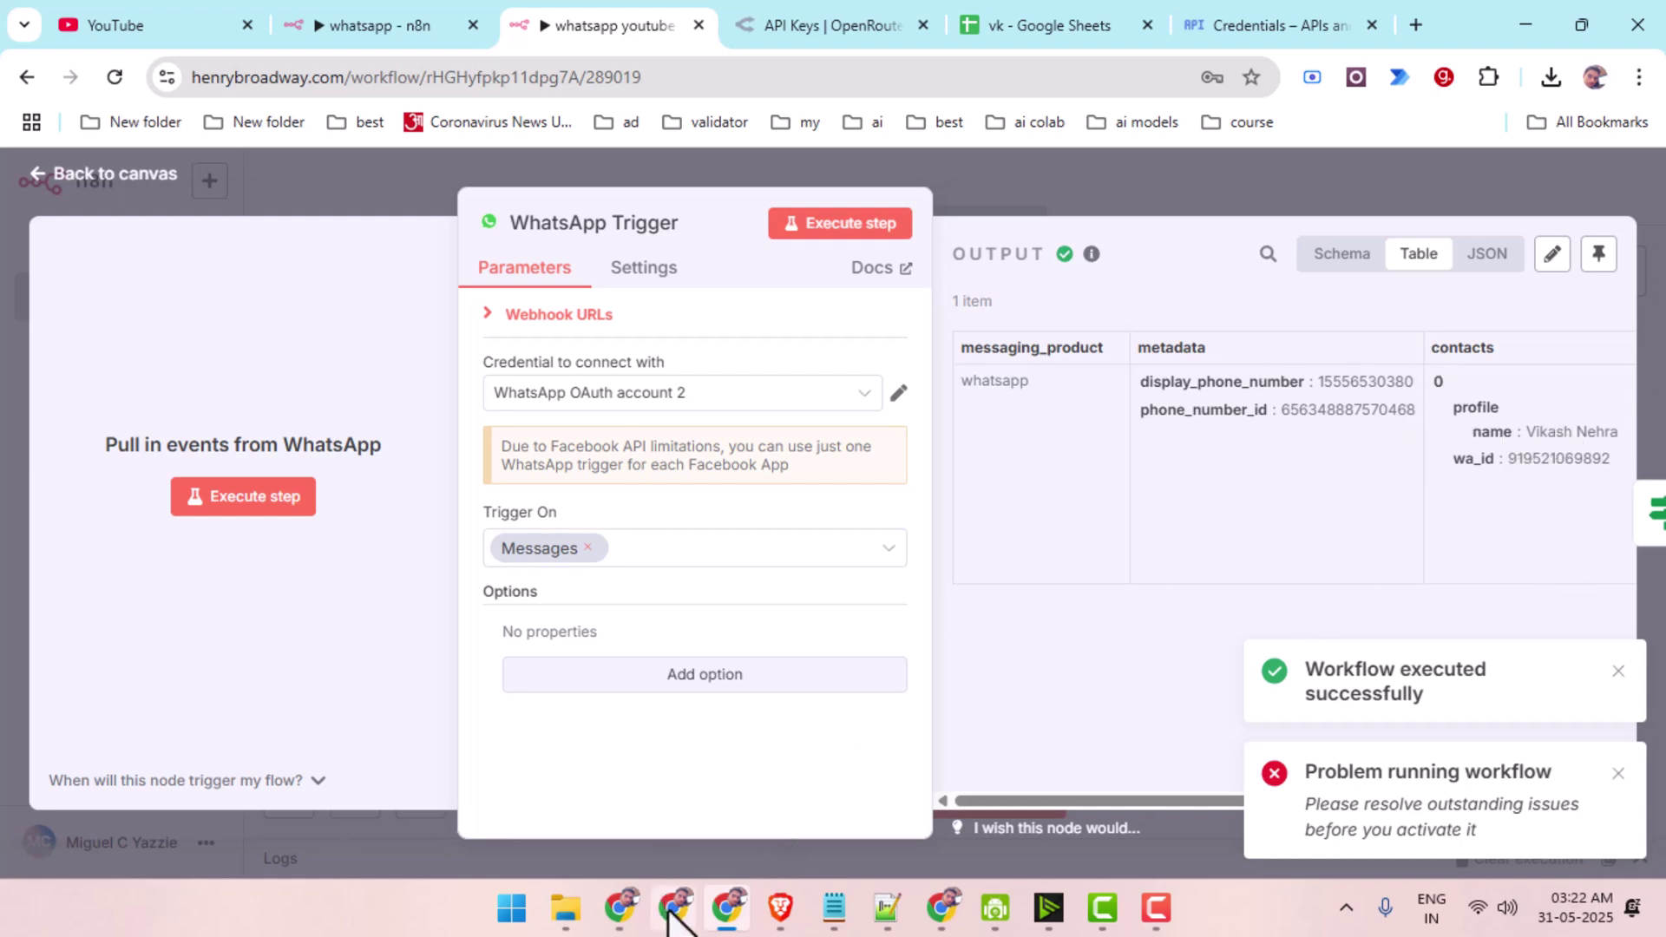
drag(1592, 460, 1469, 523)
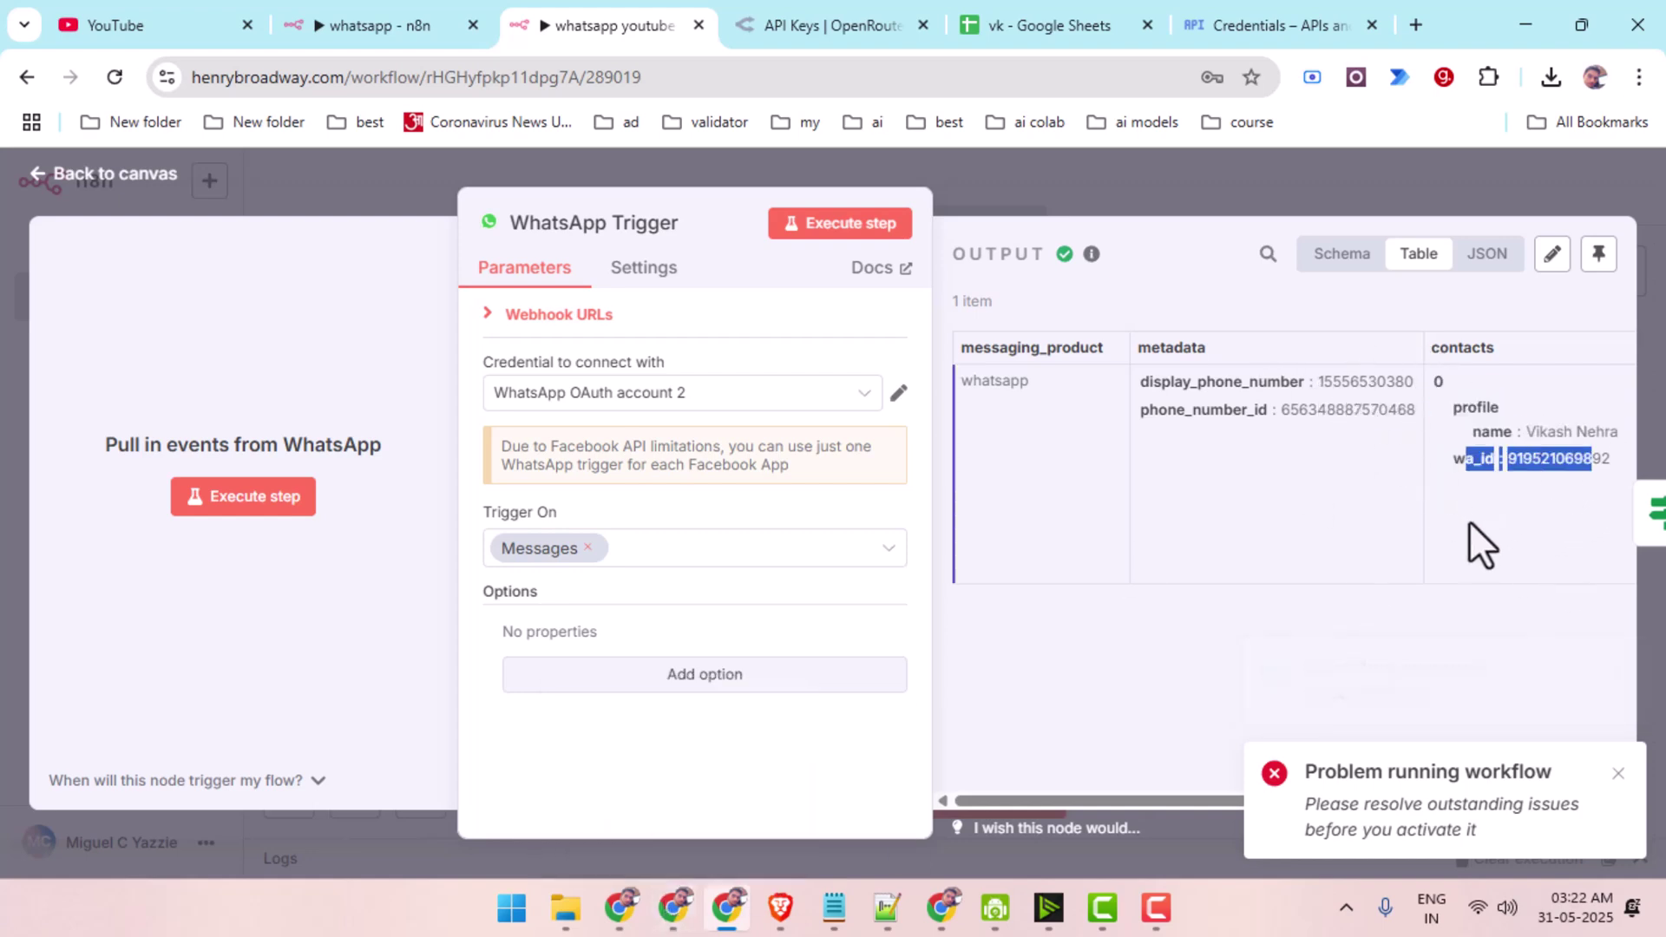
click(1489, 568)
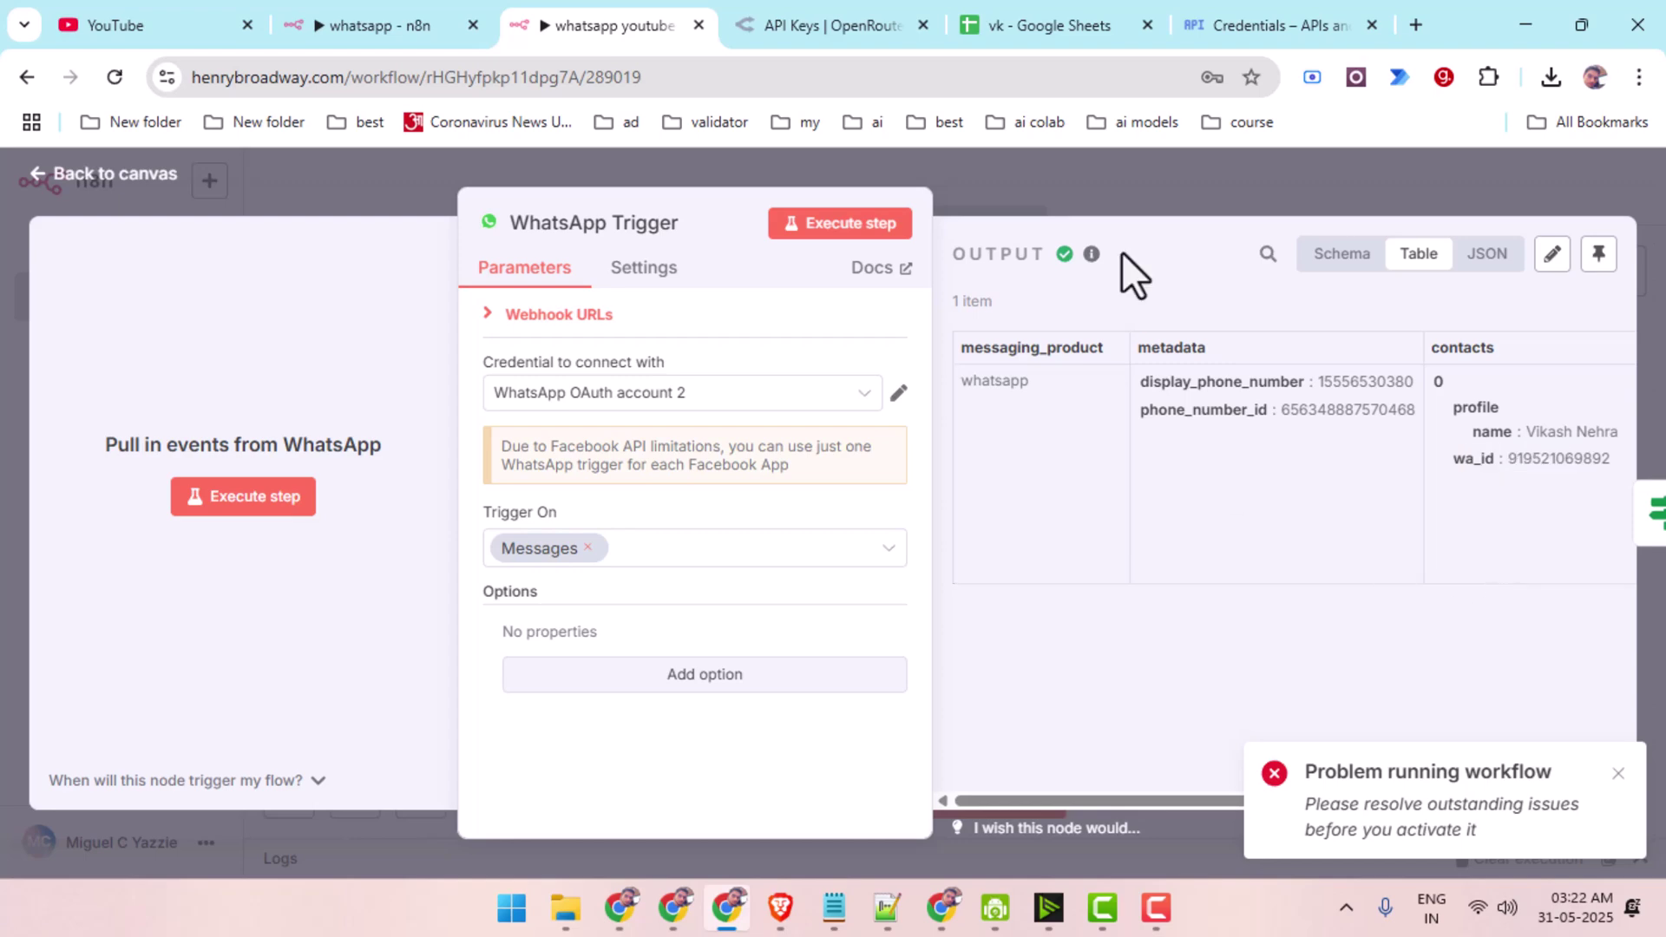
click(1211, 187)
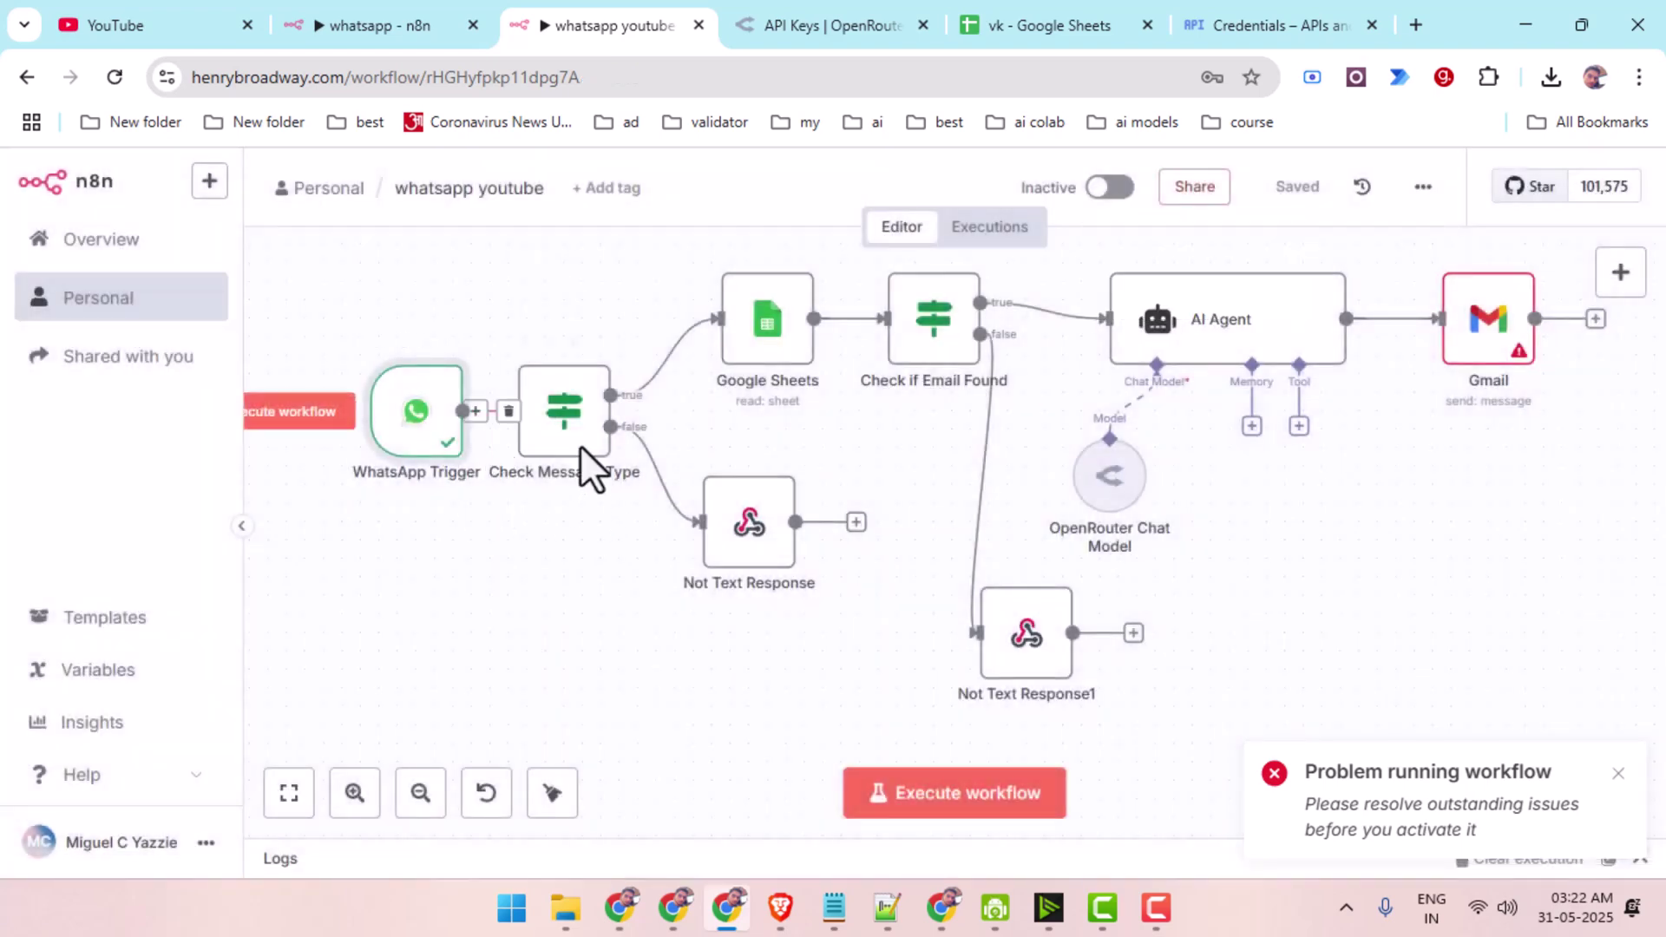
Run the nodes preceding the AI Agent to load its input, and set its prompt source to Define below.
double_click(1162, 321)
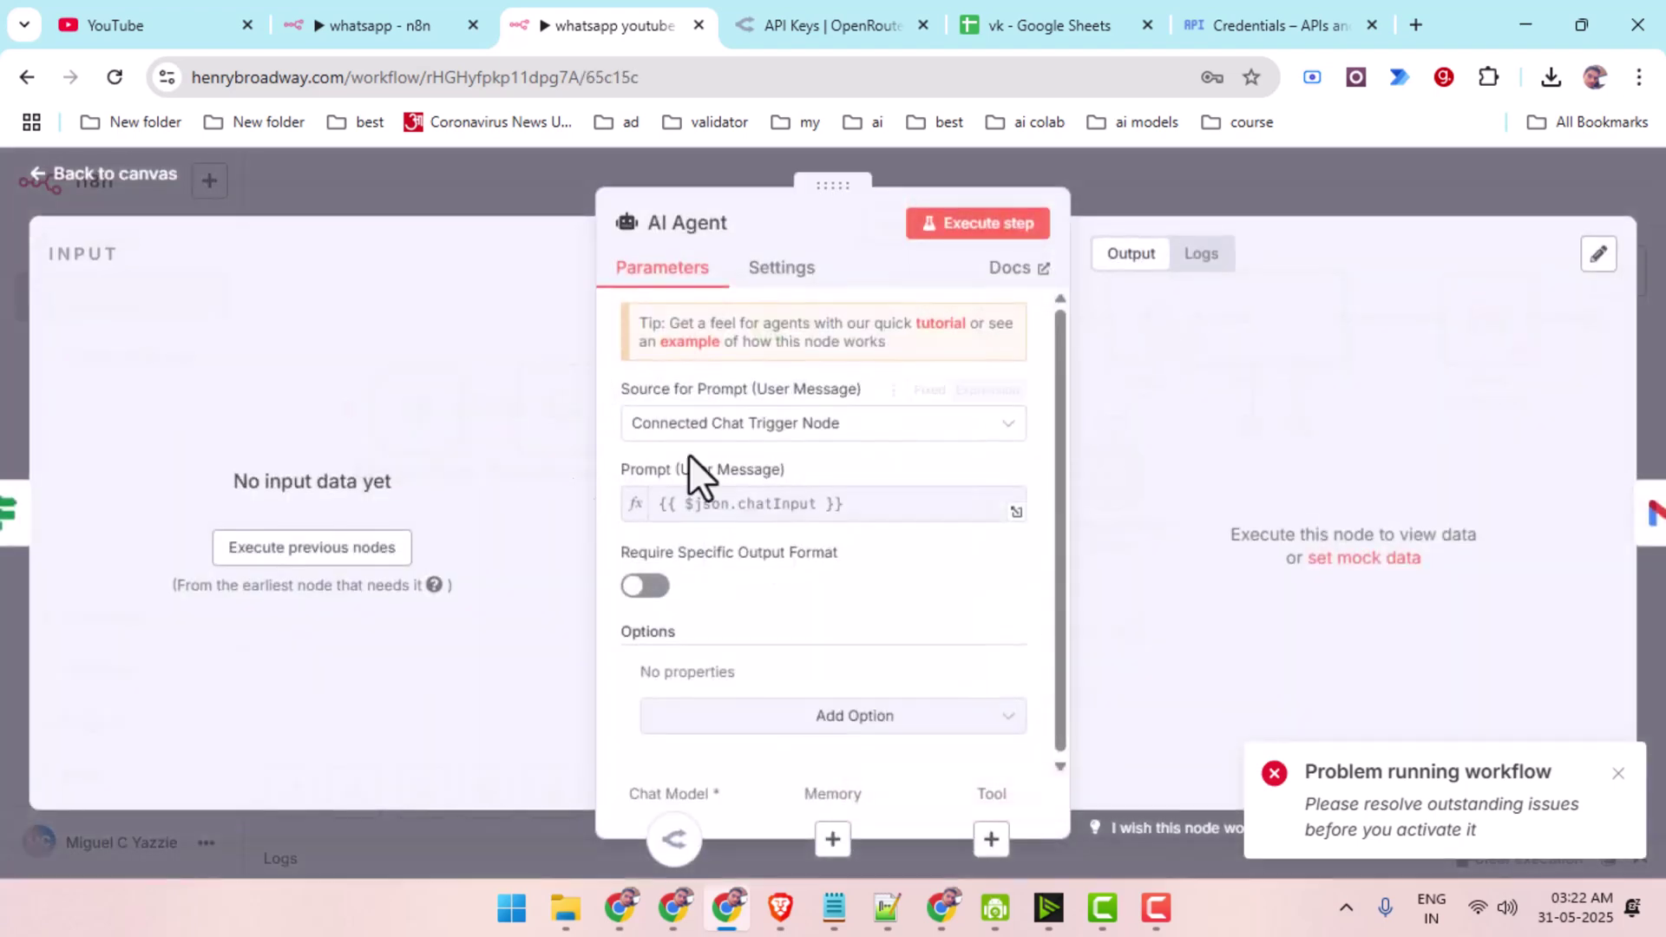
click(260, 555)
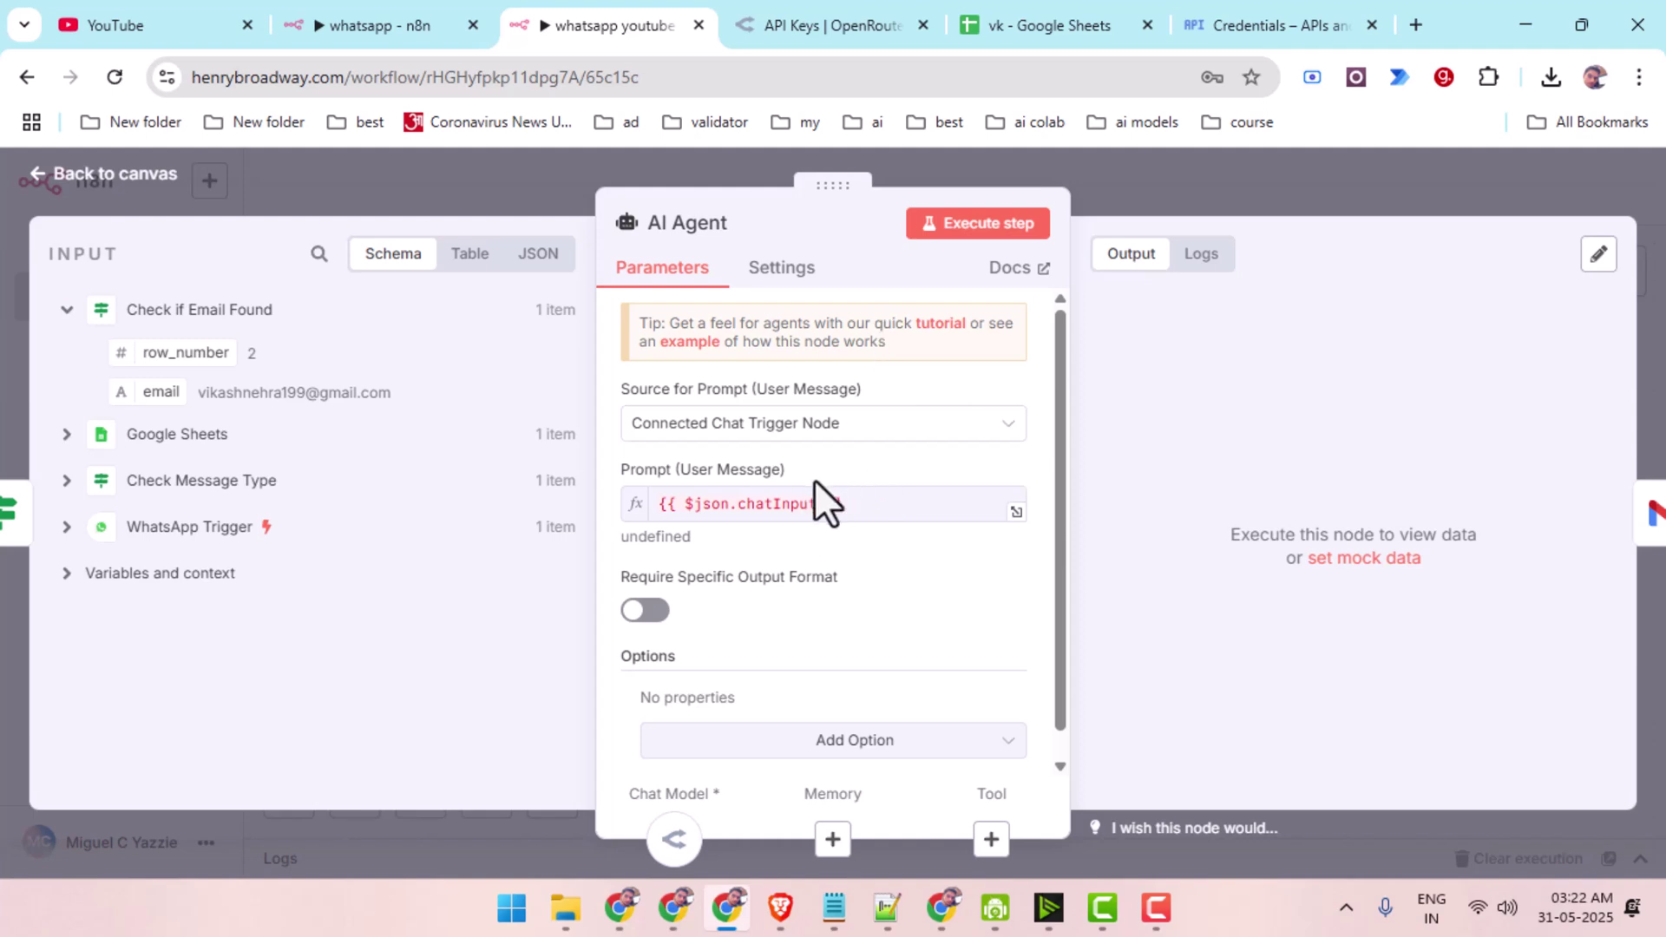
click(755, 496)
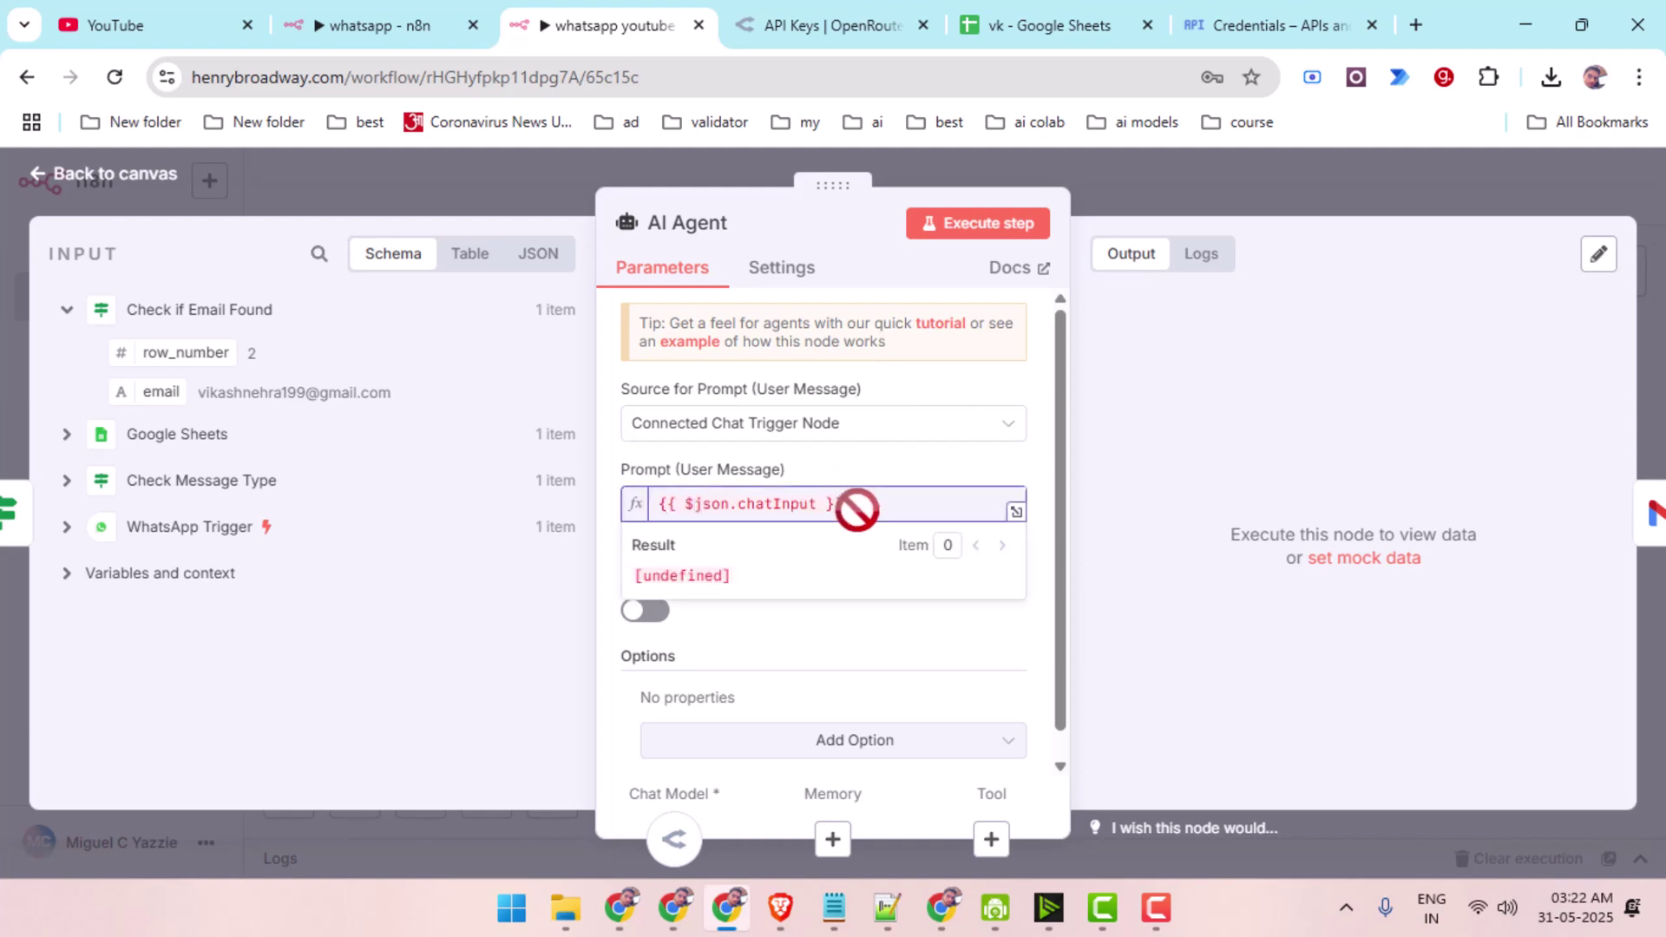
click(754, 425)
click(714, 611)
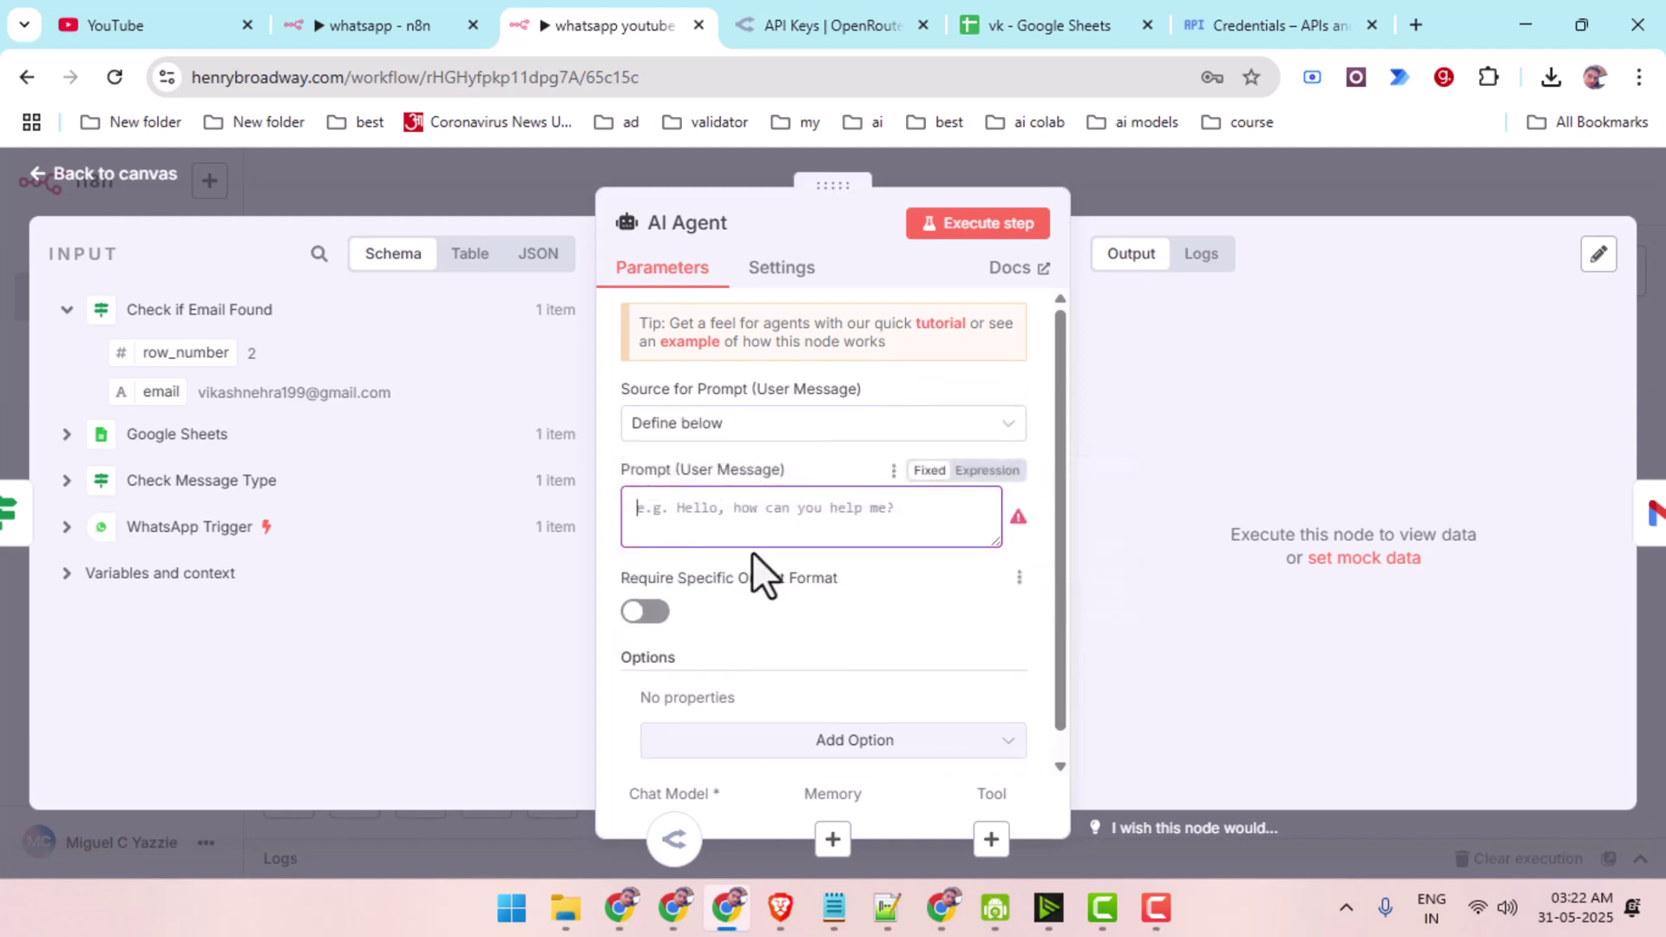
Map the message text body from the WhatsApp Trigger's messages[0] data into the AI Agent's user message prompt.
click(67, 529)
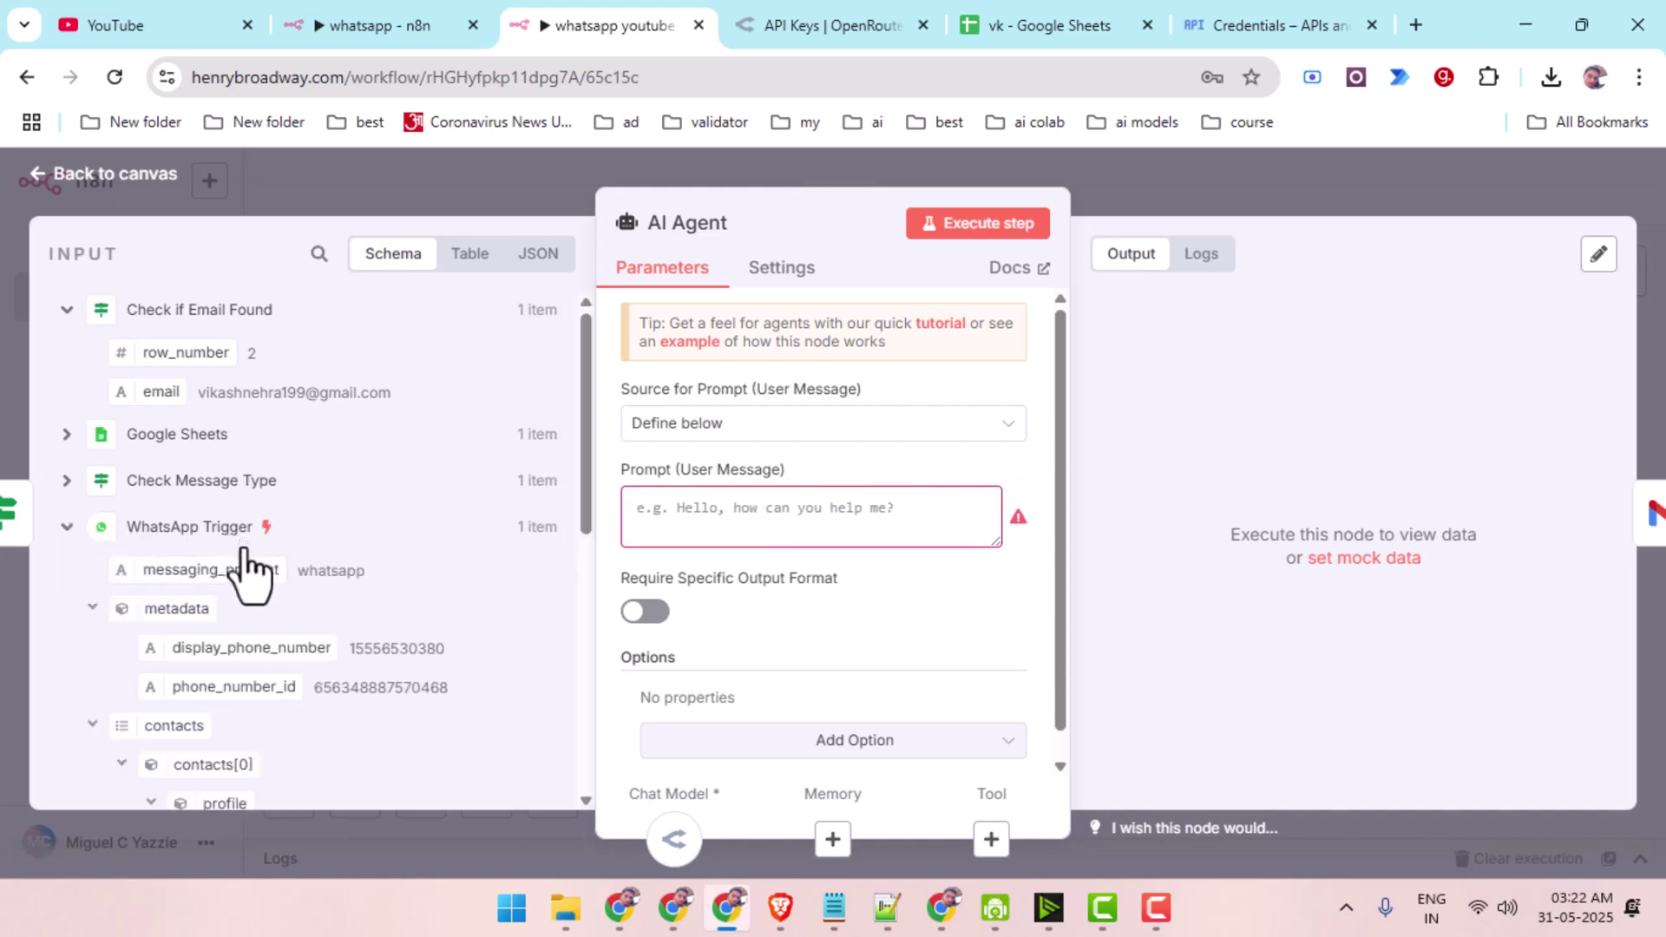
scroll(230, 564, down, 4)
scroll(244, 578, down, 3)
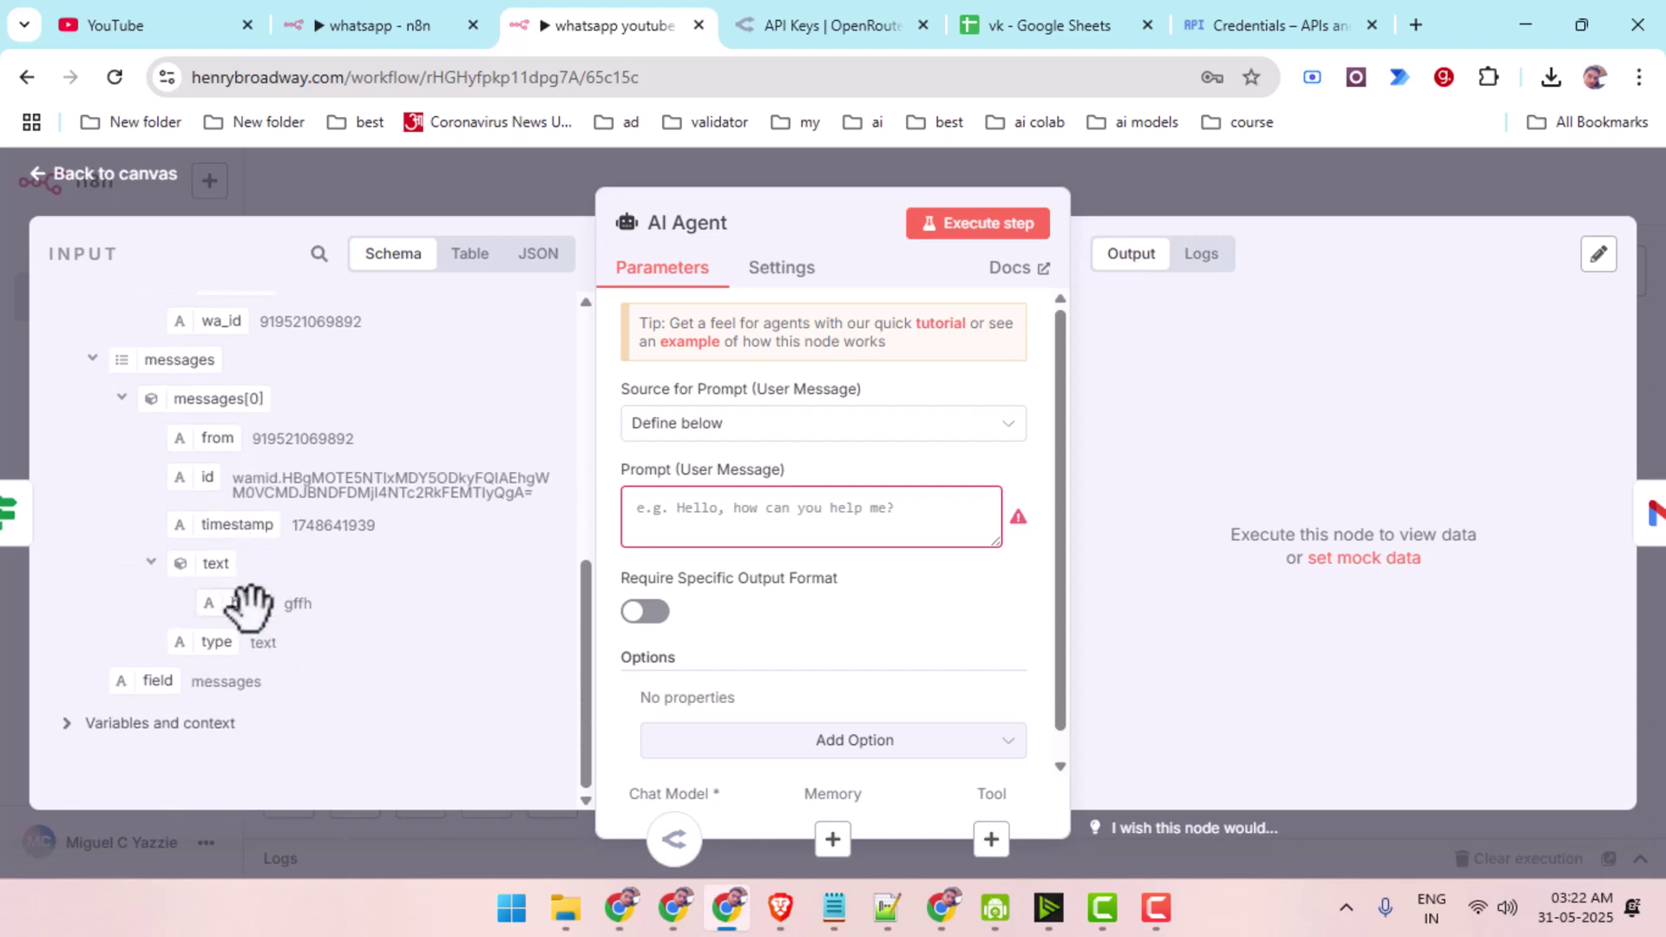
drag(247, 603, 711, 529)
click(816, 531)
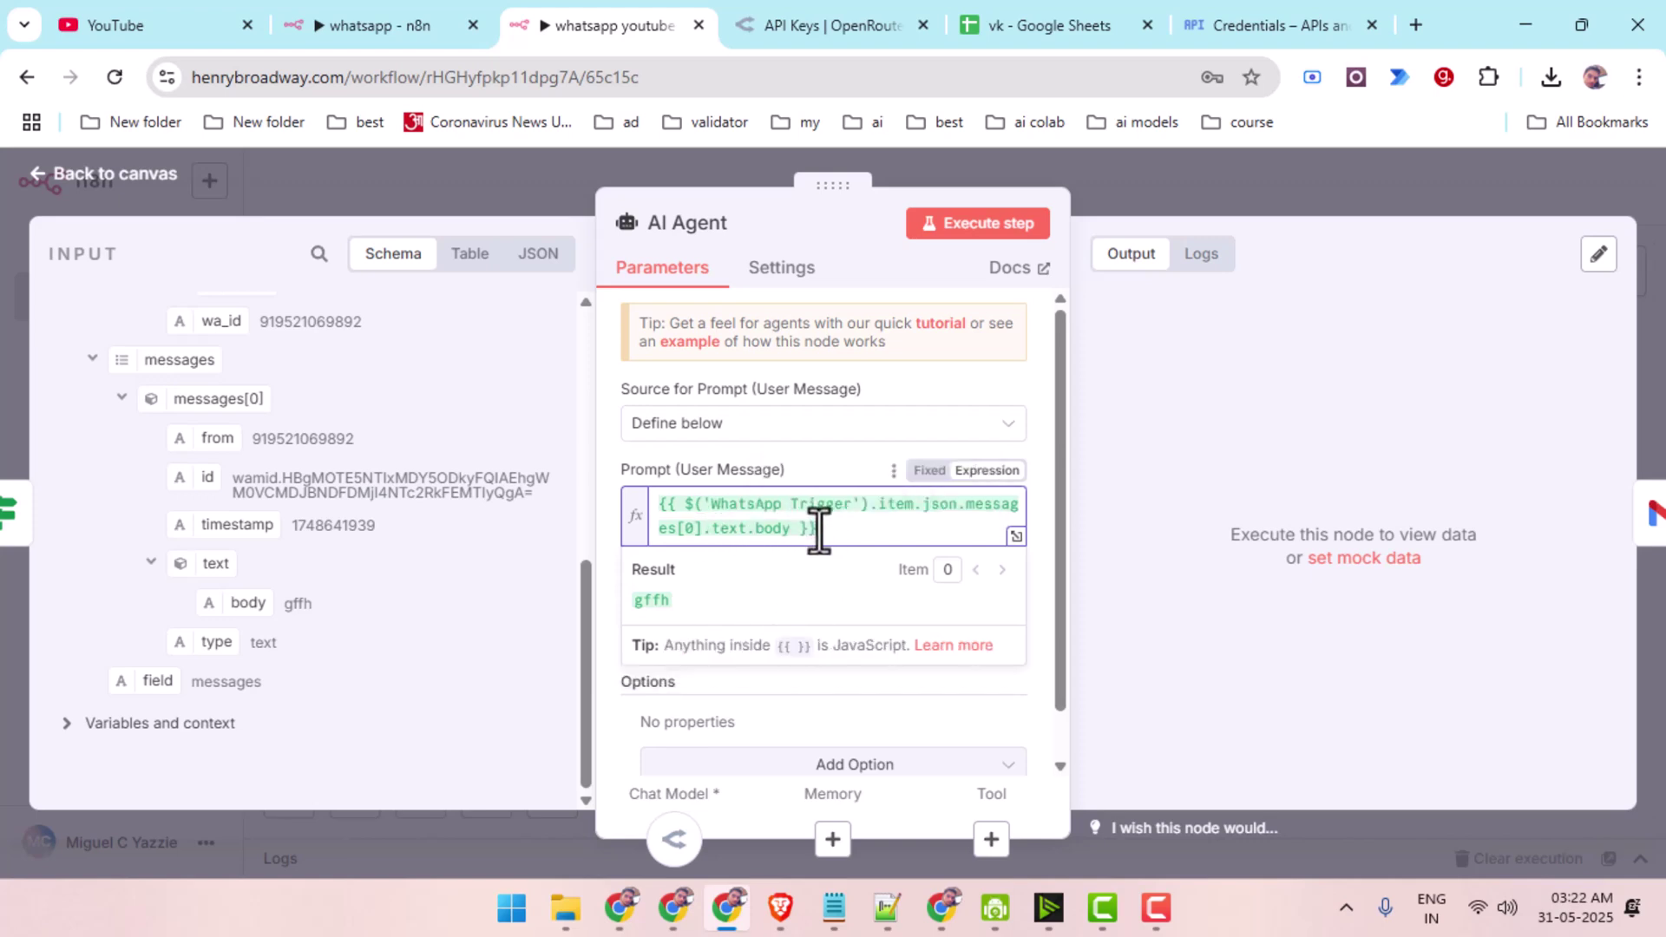
Append "make a email about this topic or txt. make in html formate and not include email subject" to the AI Agent prompt, copied from the whatsapp workflow.
click(673, 908)
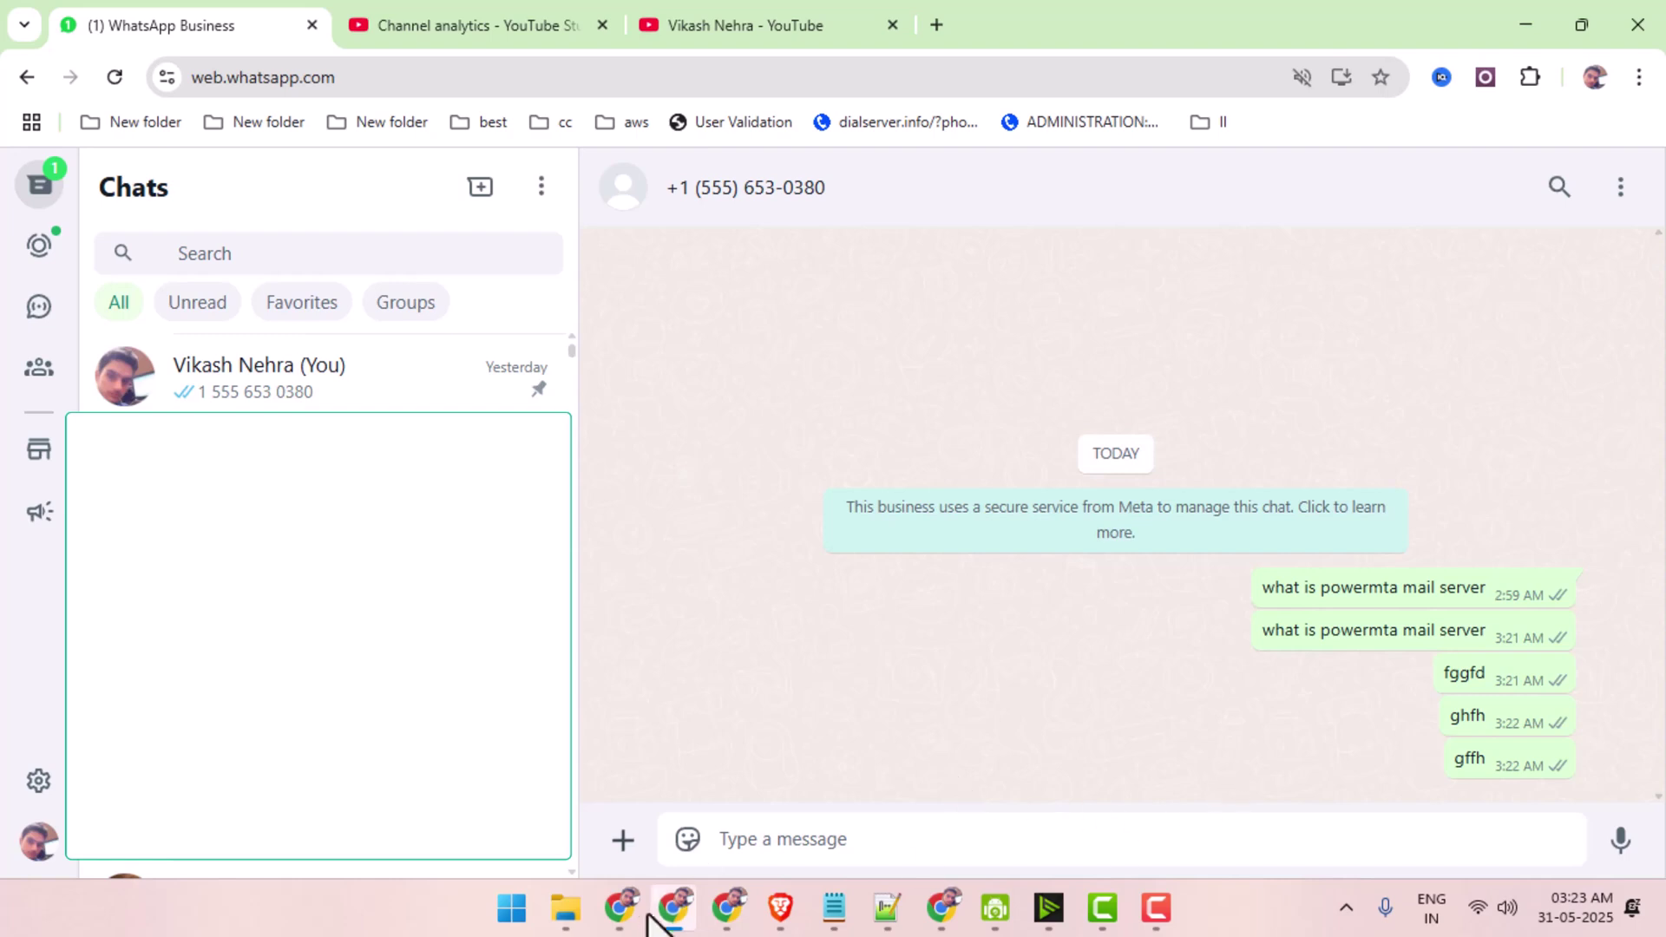
click(685, 925)
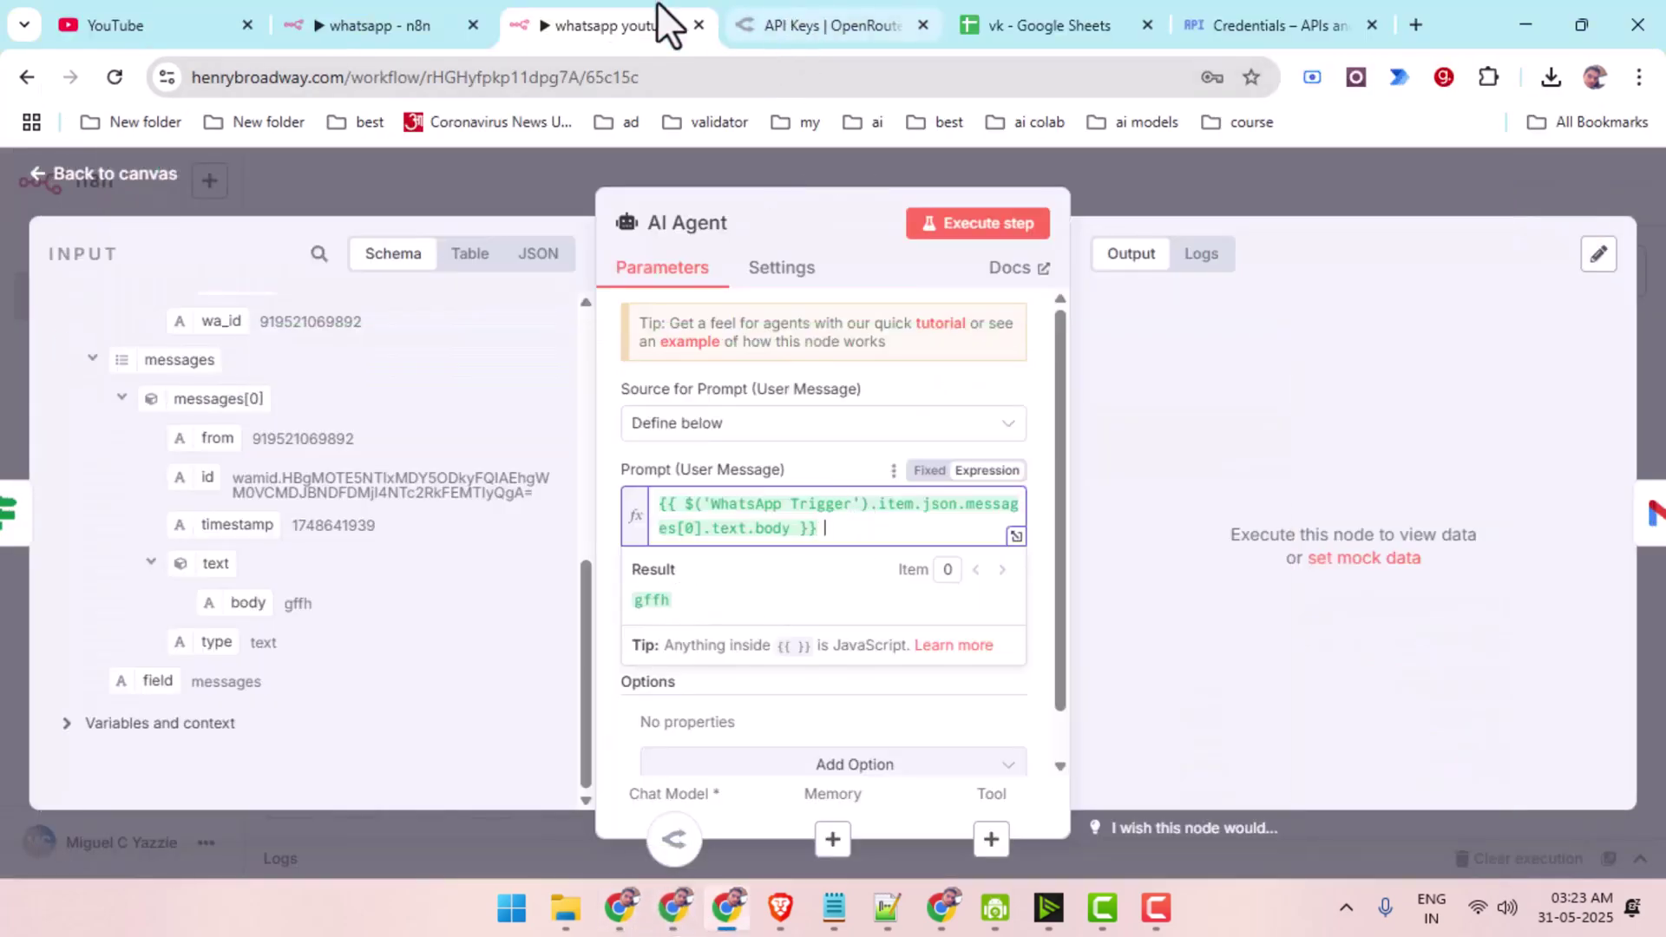
click(460, 13)
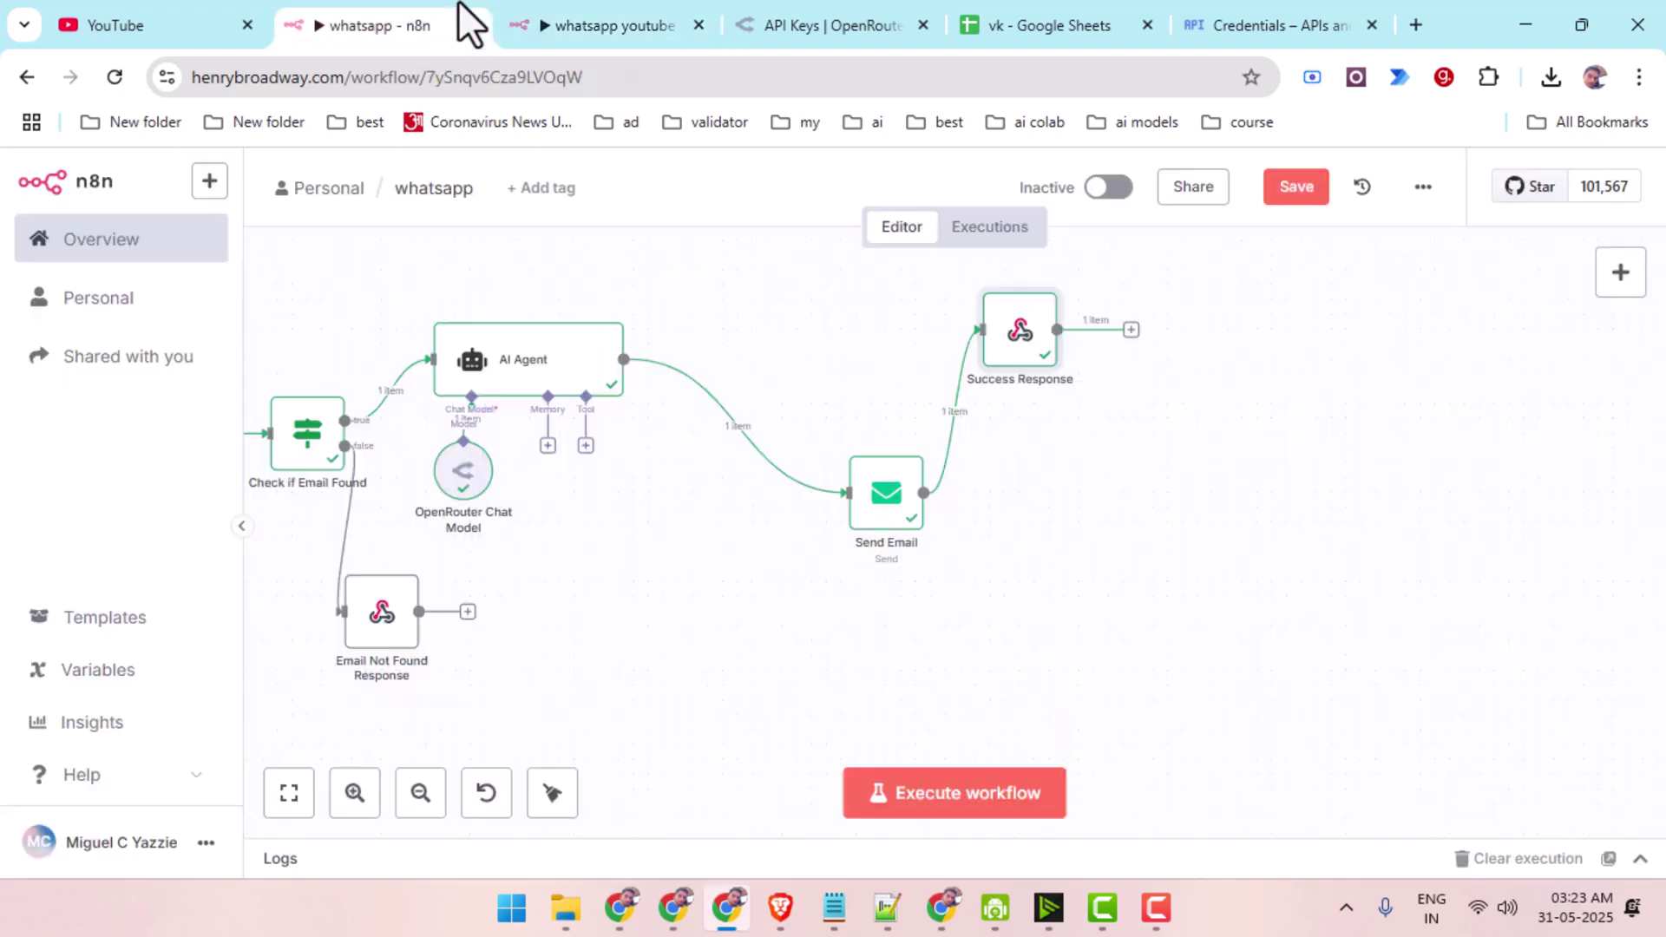
double_click(512, 361)
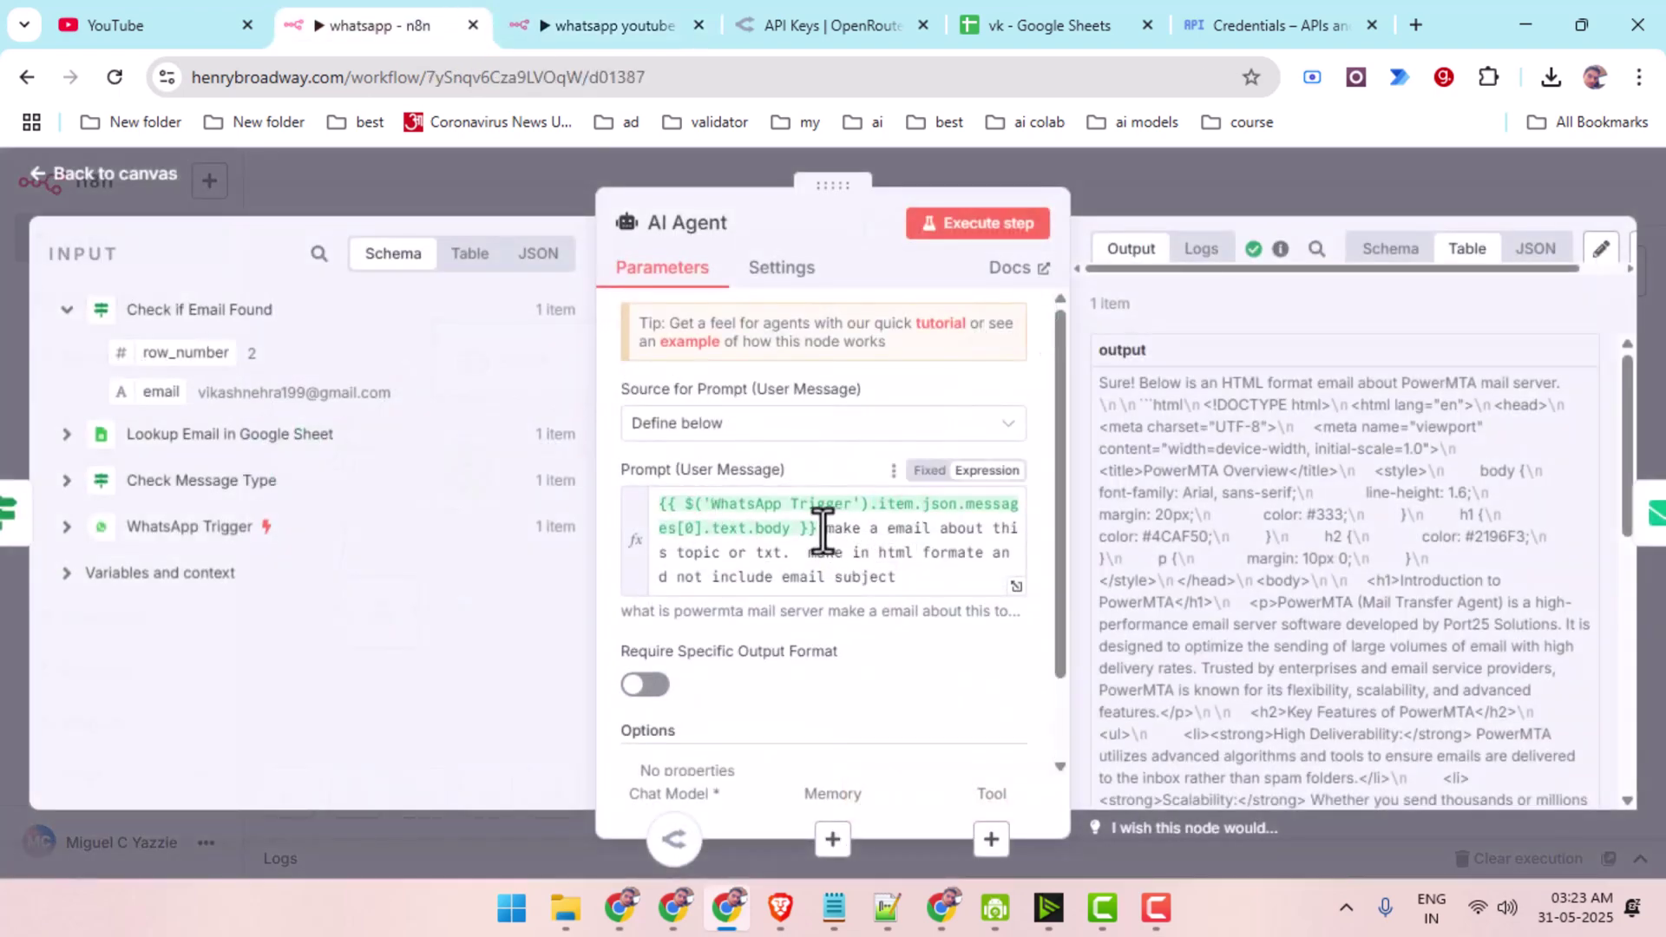
drag(822, 531, 928, 577)
key(ctrl+c)
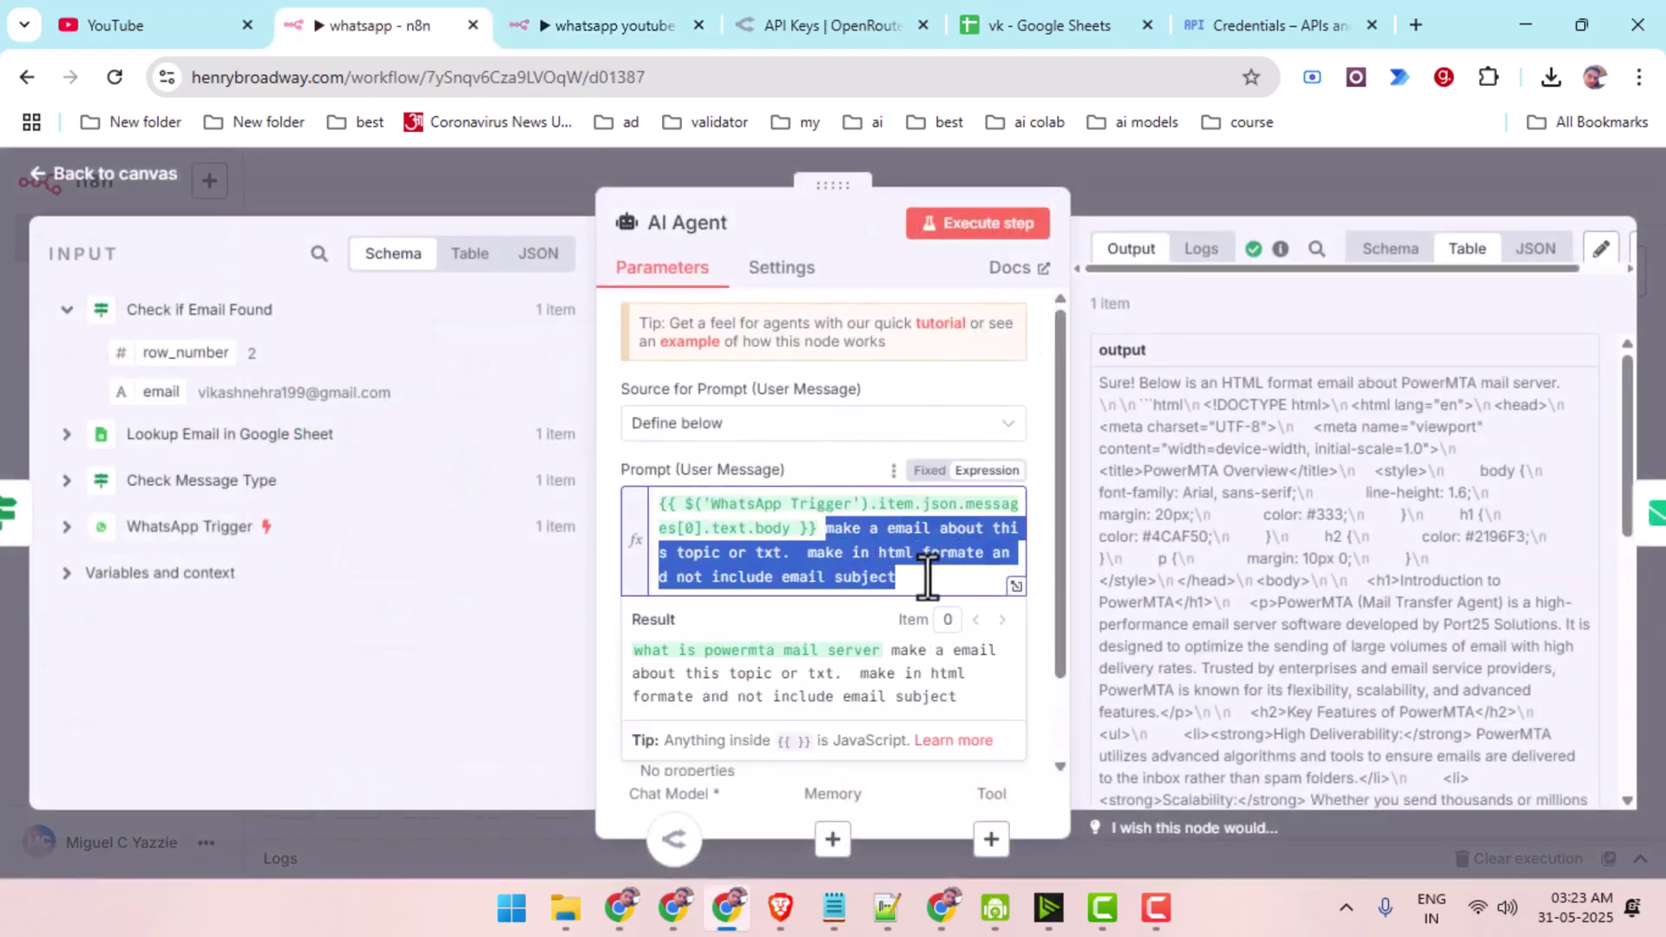
click(115, 184)
click(567, 24)
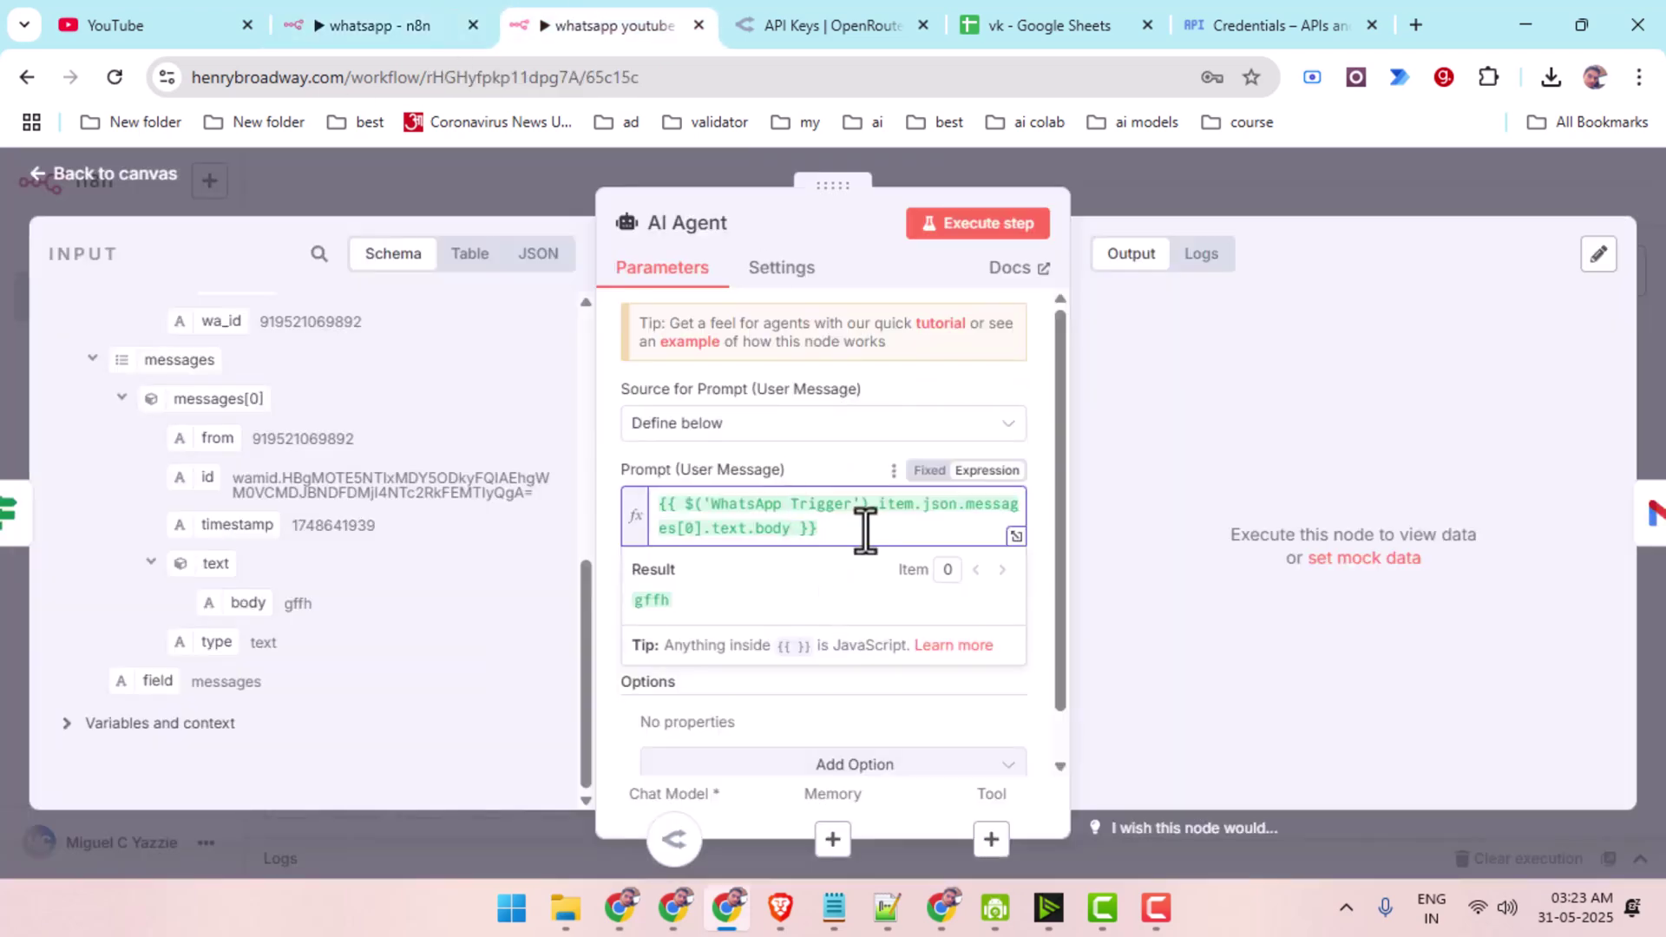
key(ctrl+v)
click(831, 457)
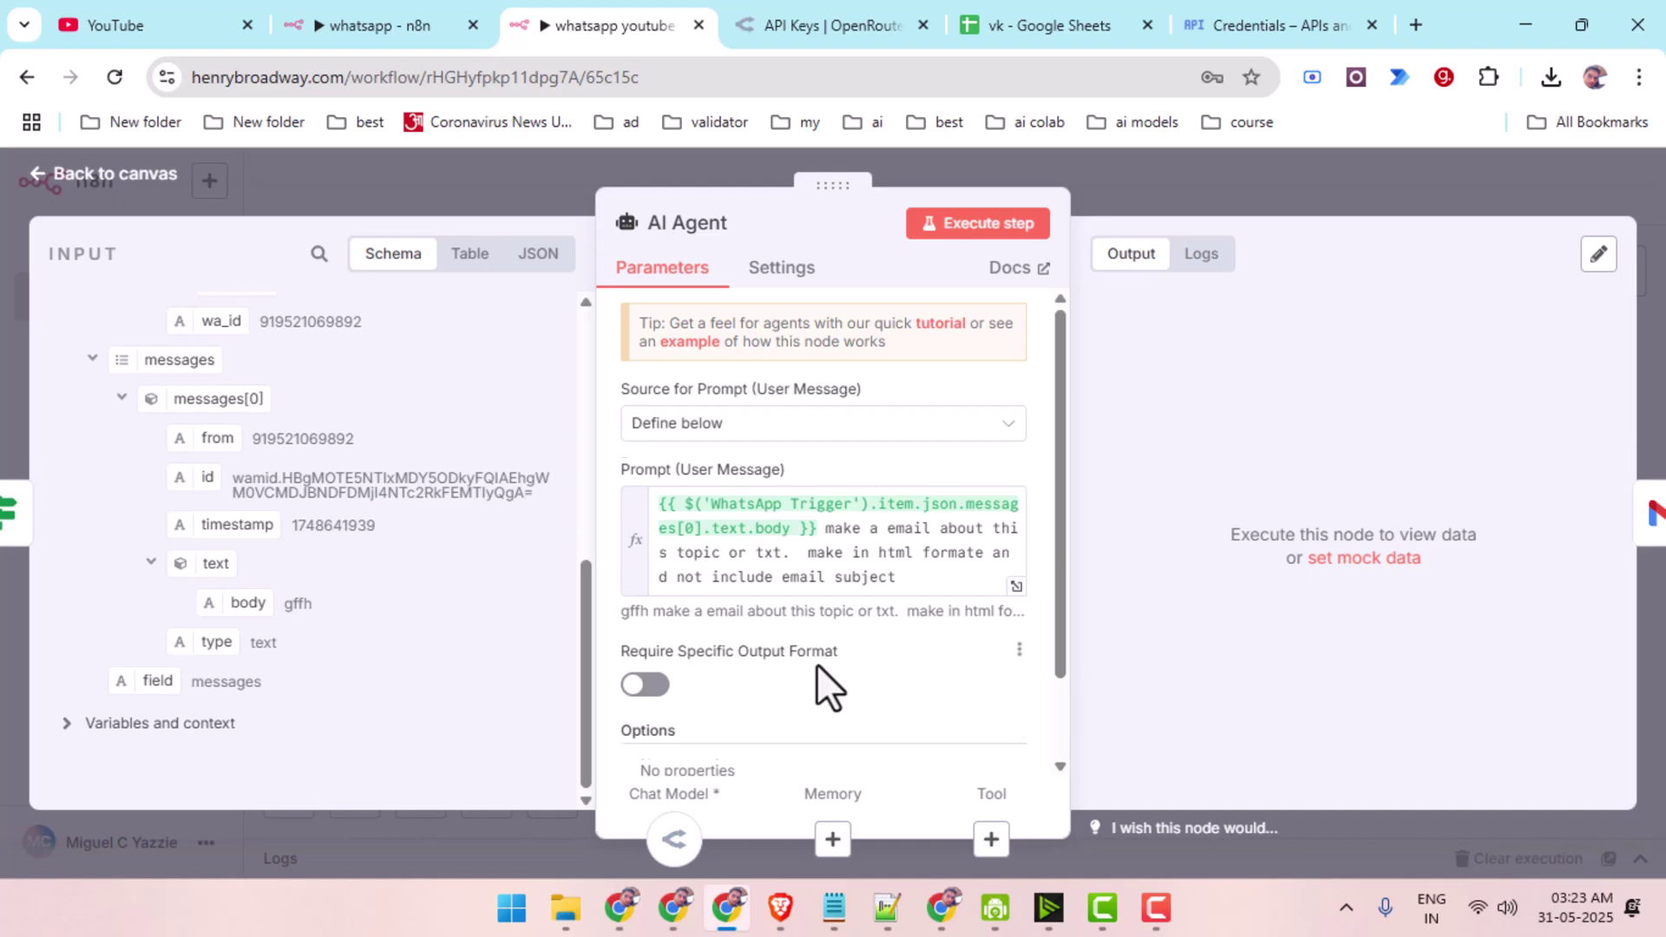
Execute the AI Agent node on its own, check the generated email output and return to the canvas.
scroll(815, 663, down, 2)
scroll(808, 636, up, 2)
click(1015, 229)
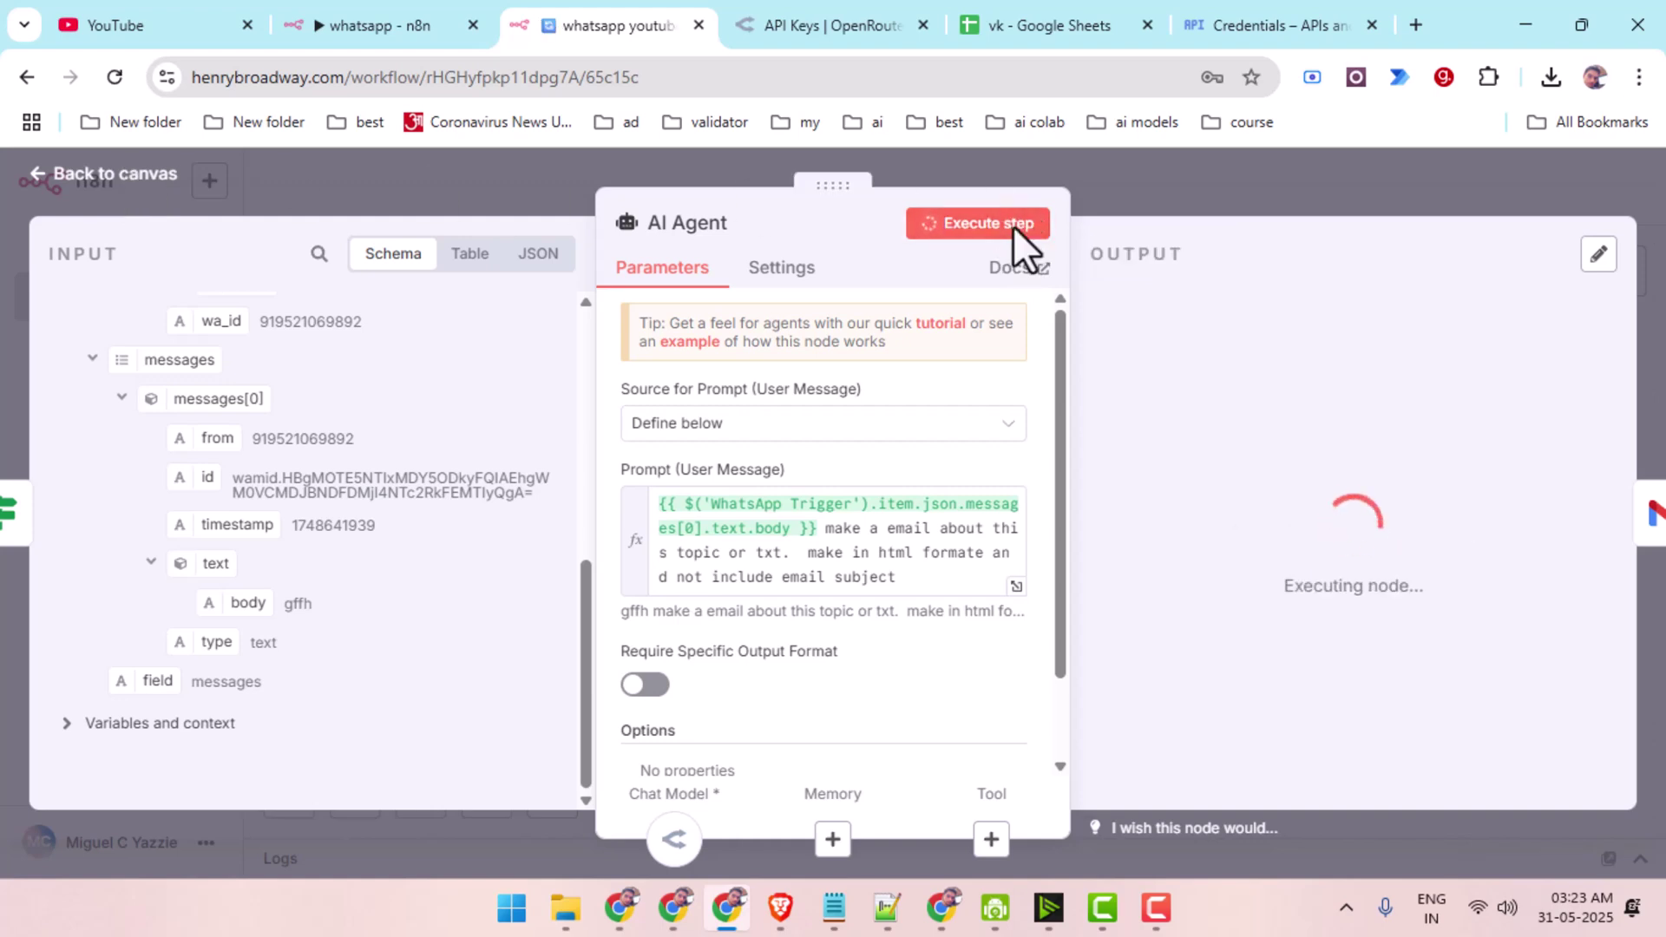
double_click(1101, 253)
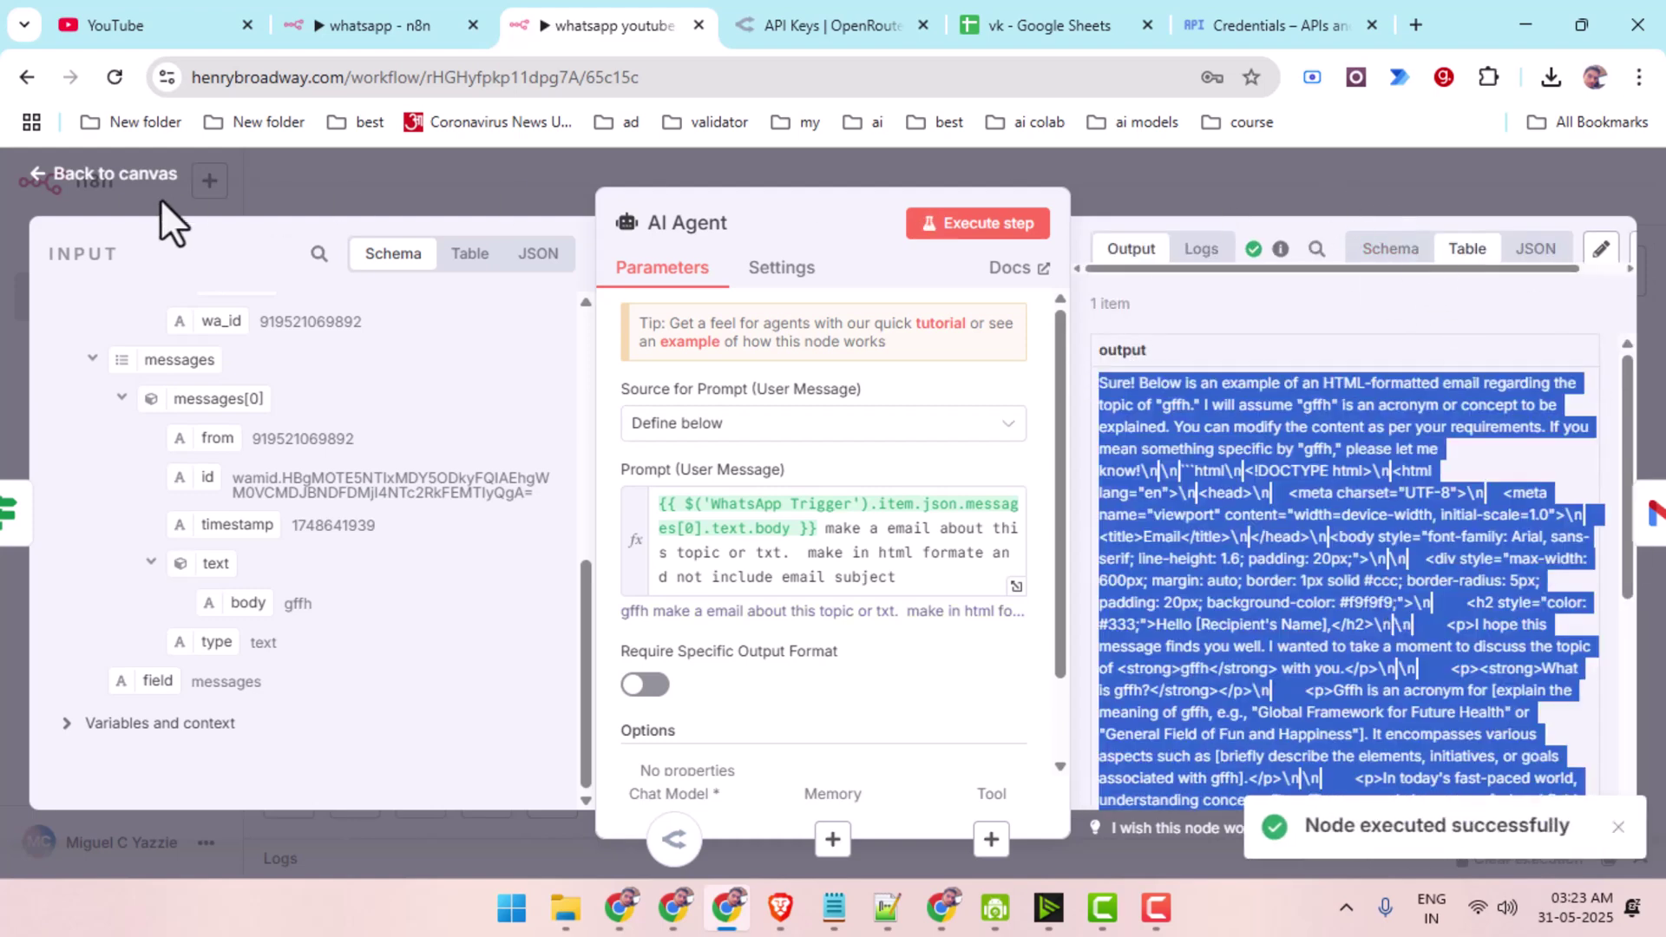
click(128, 185)
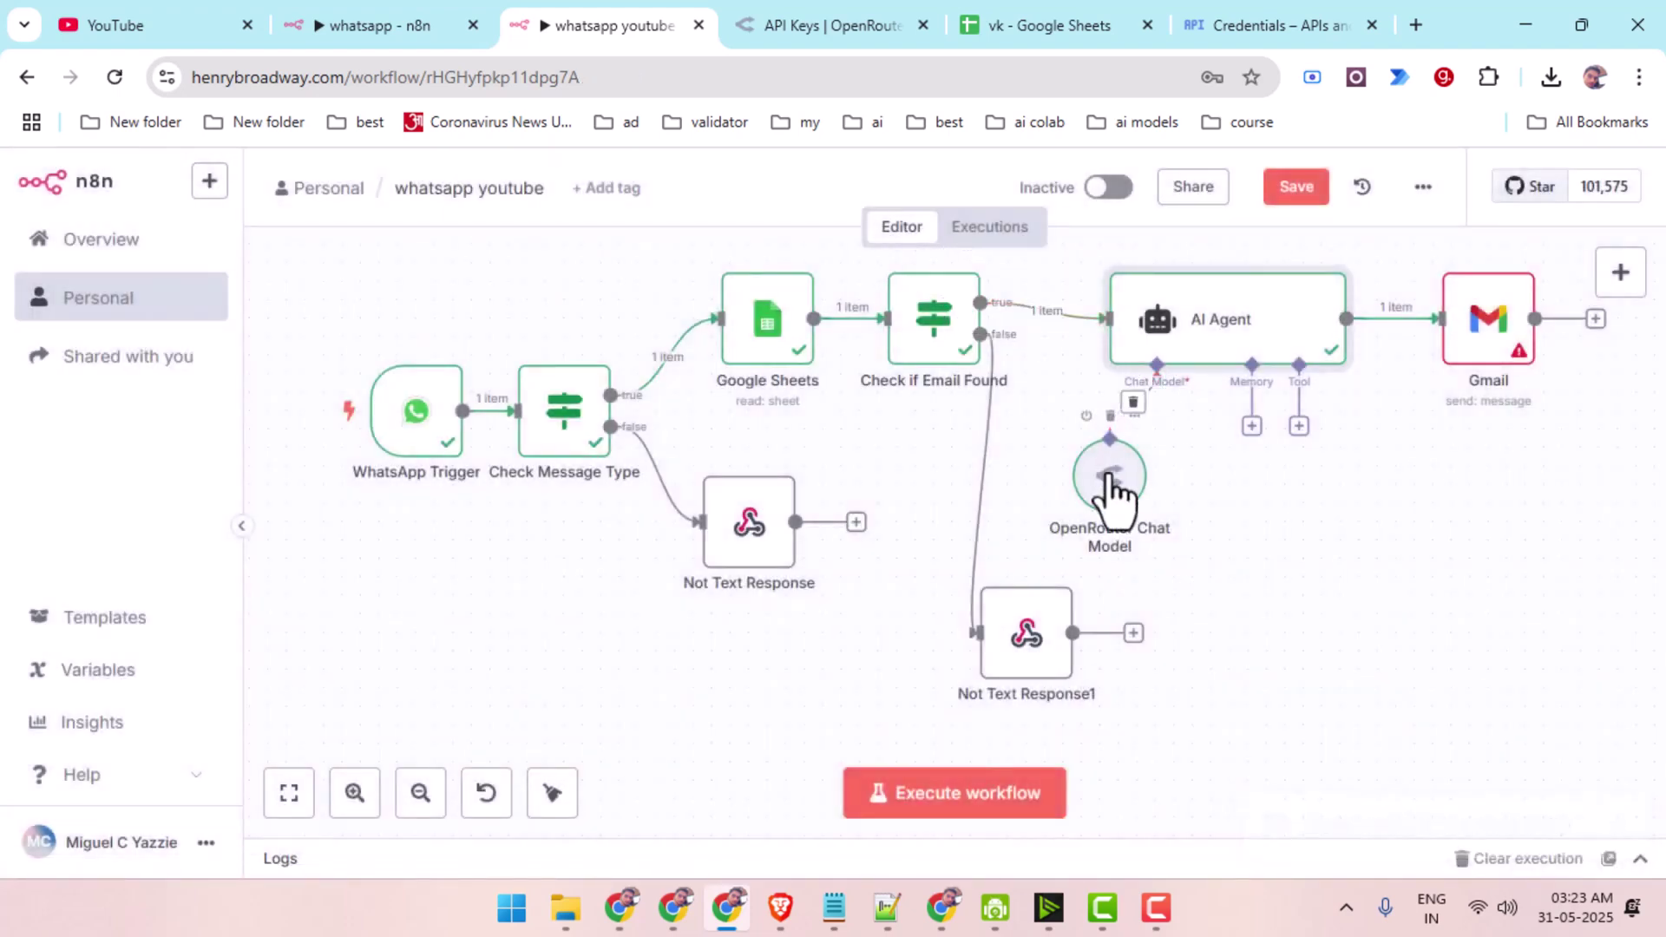
Open the Gmail node and map the email field from the Google Sheets node into its To recipient.
drag(1298, 502, 669, 497)
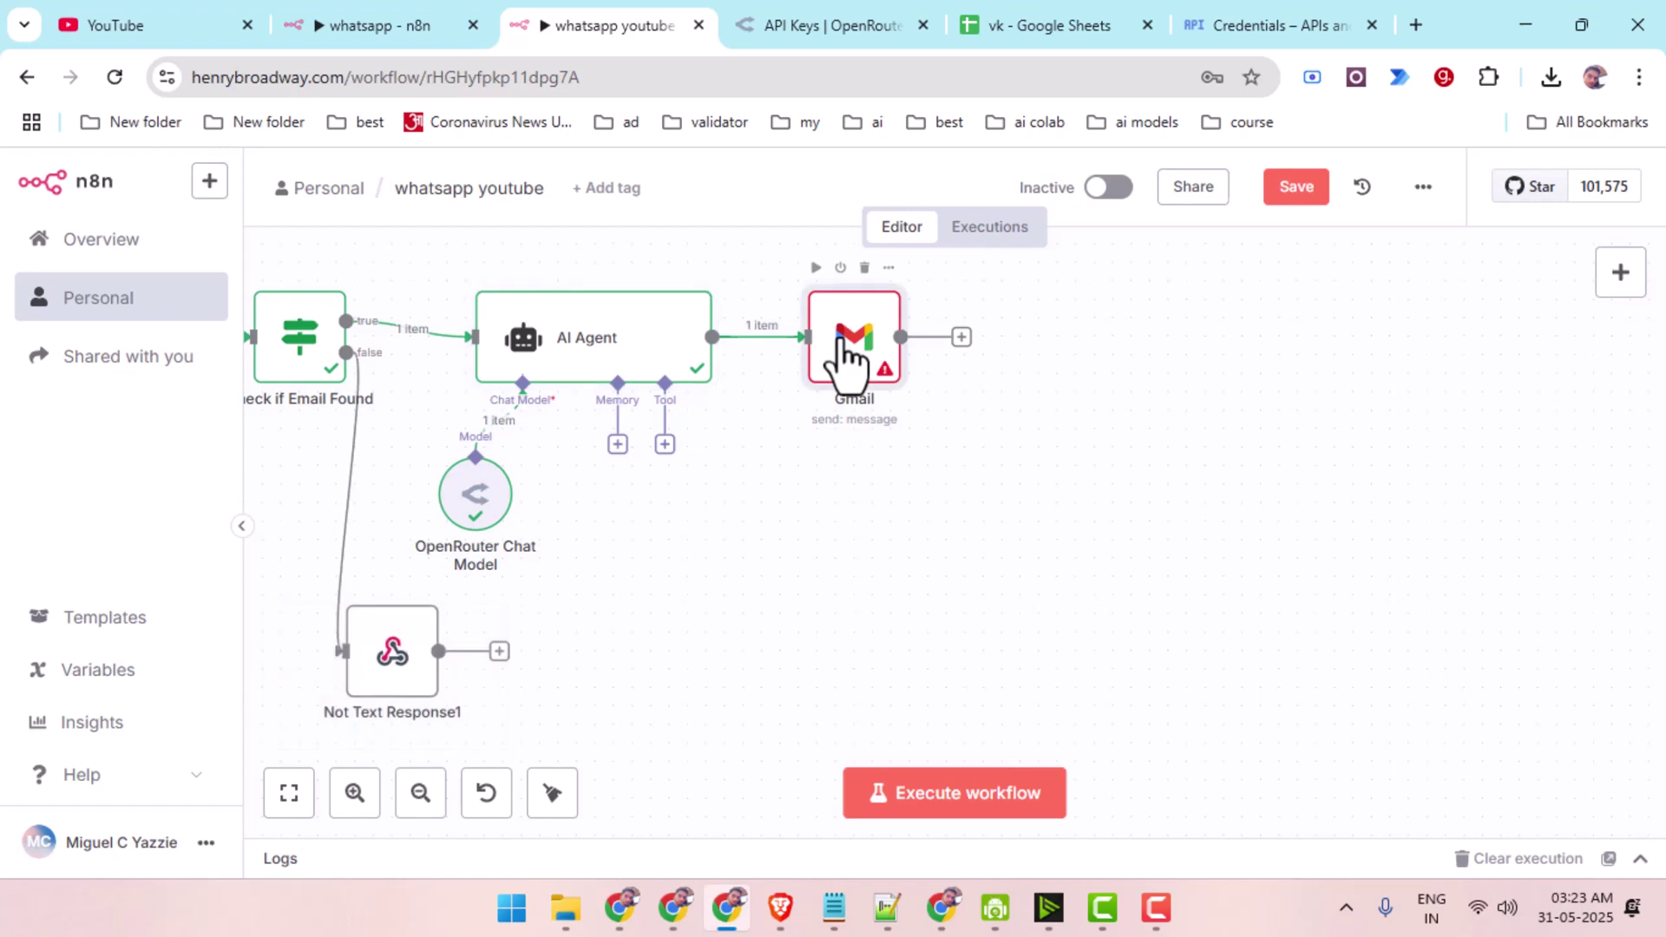
double_click(853, 342)
click(707, 597)
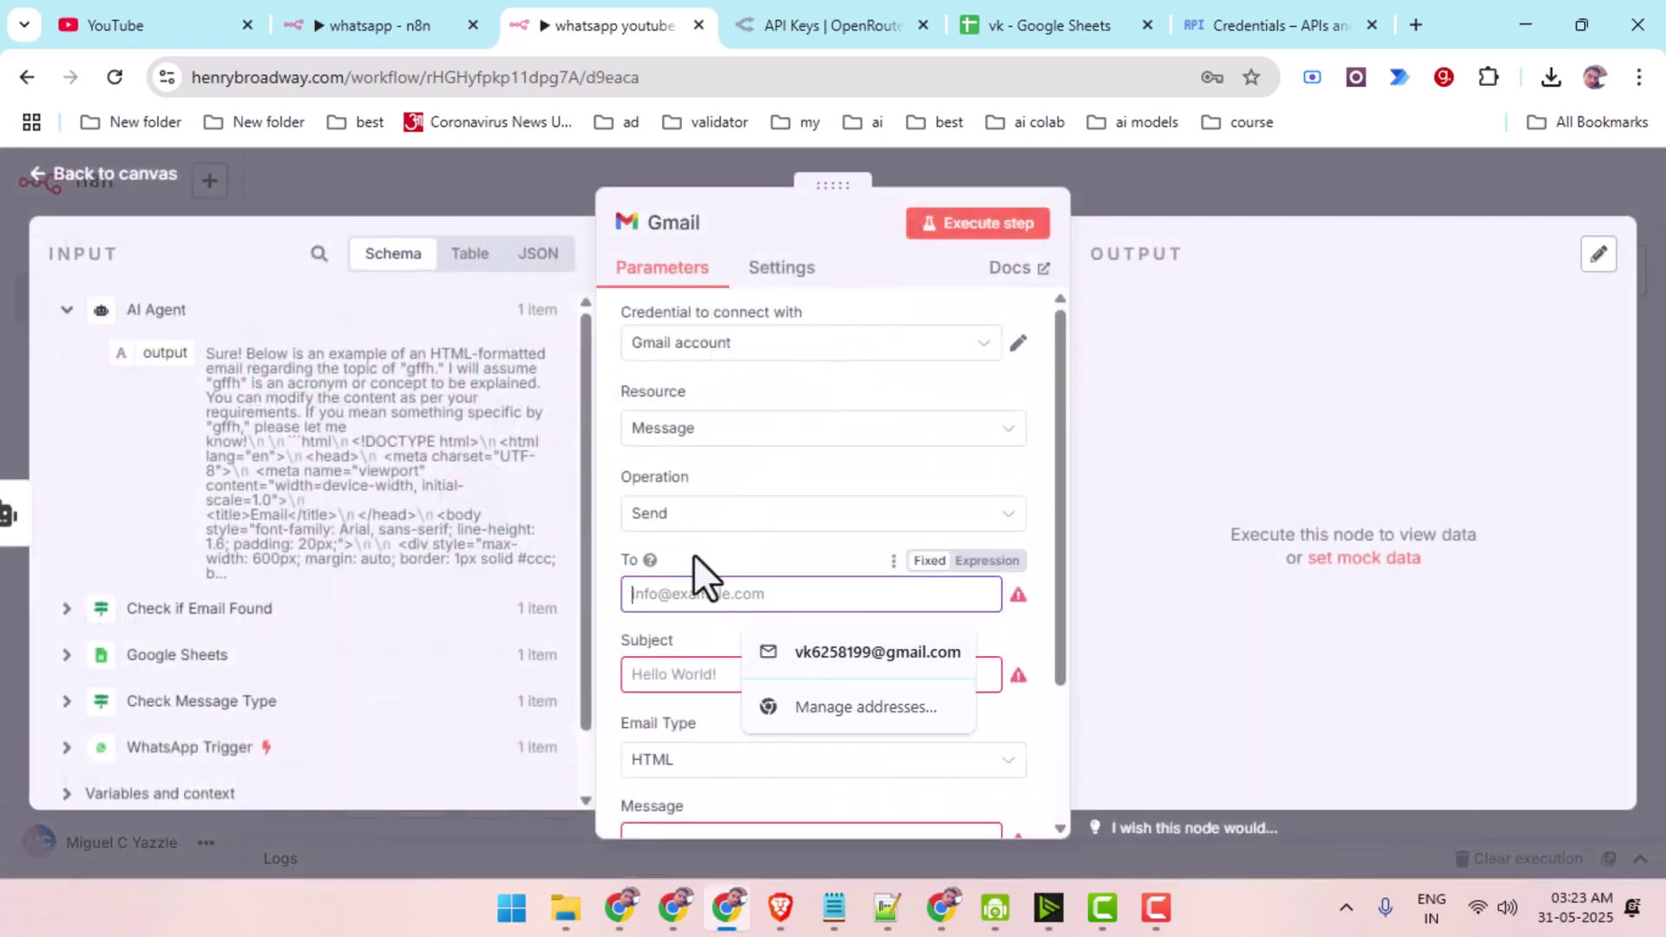
click(1006, 24)
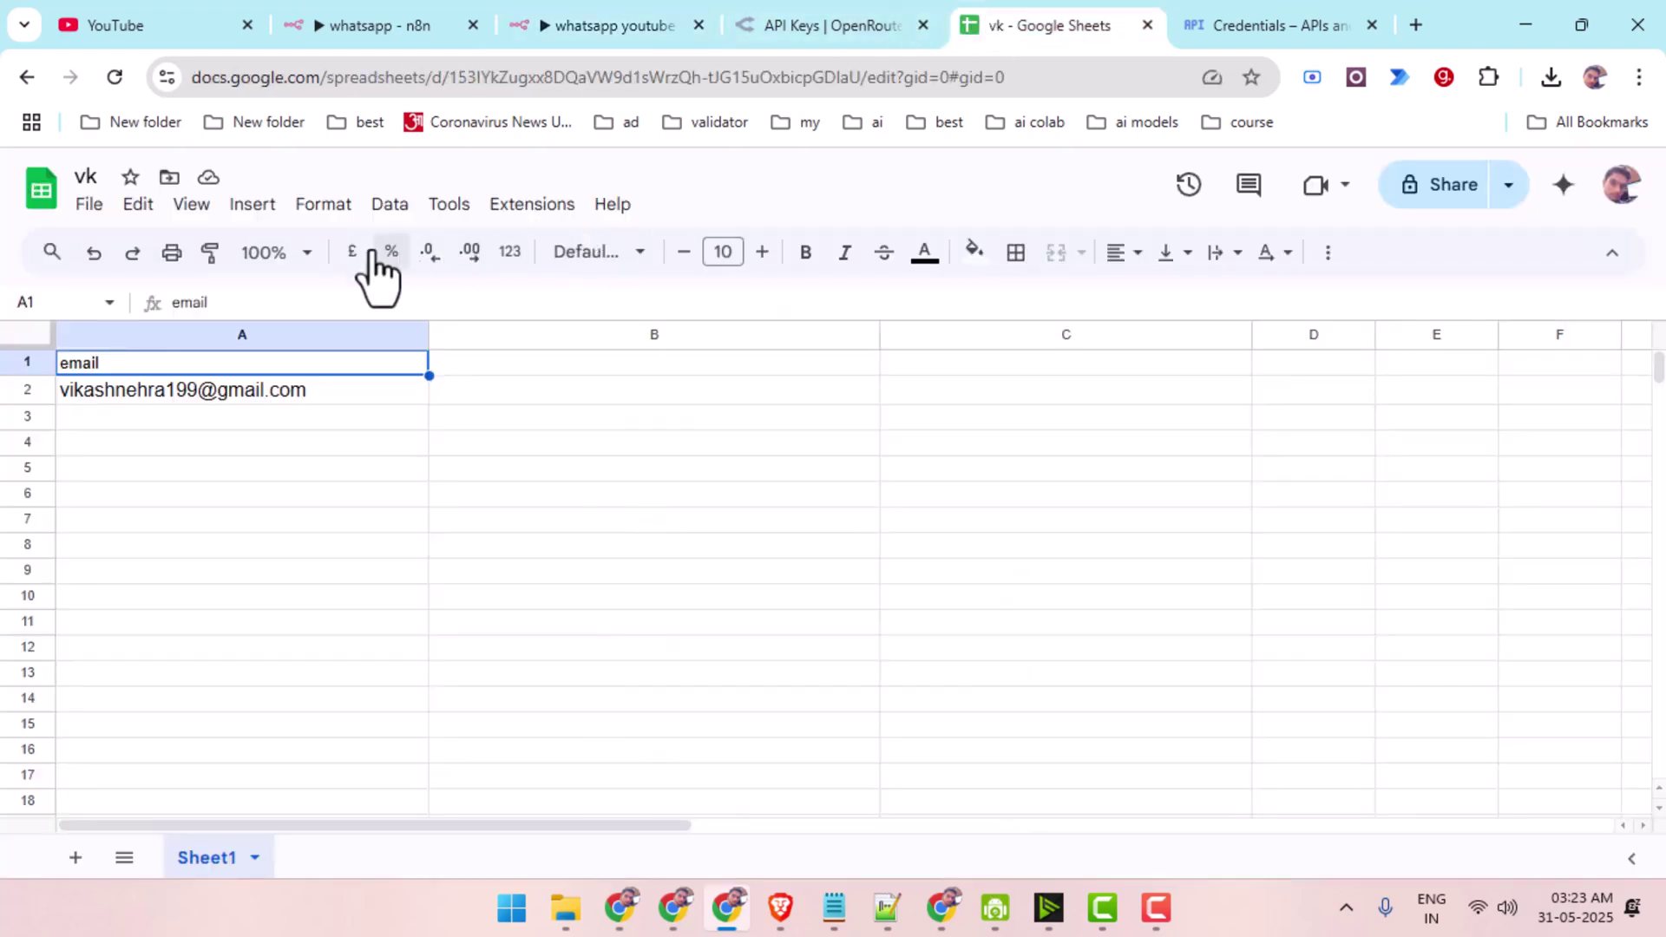
click(649, 2)
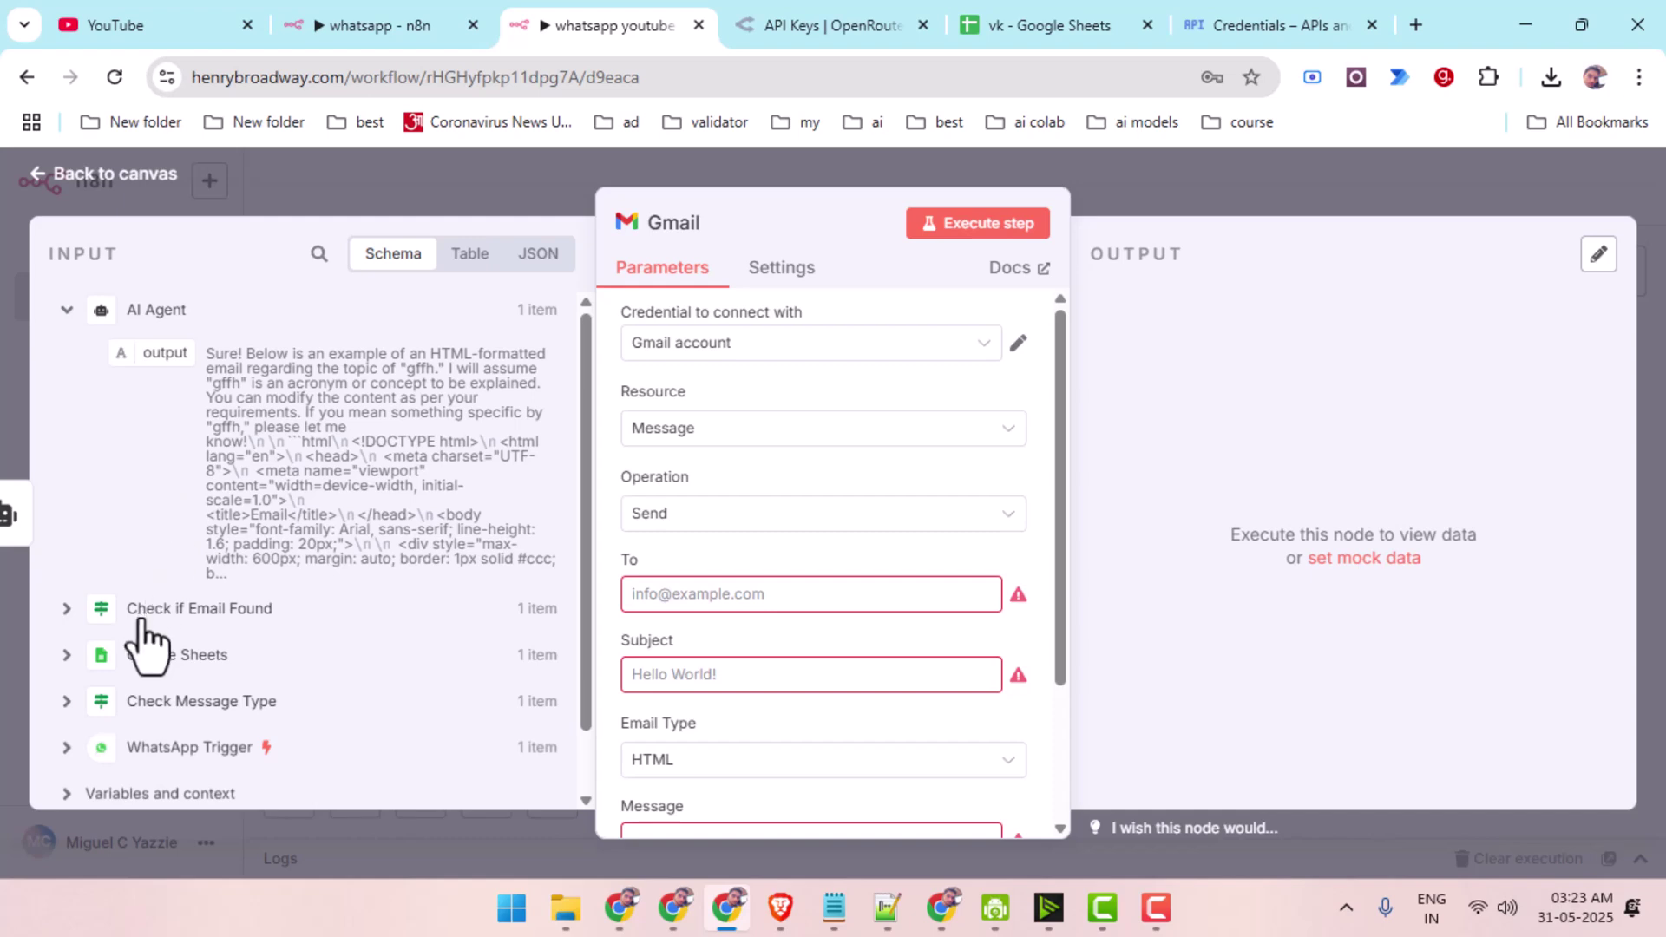
scroll(148, 632, down, 1)
click(67, 584)
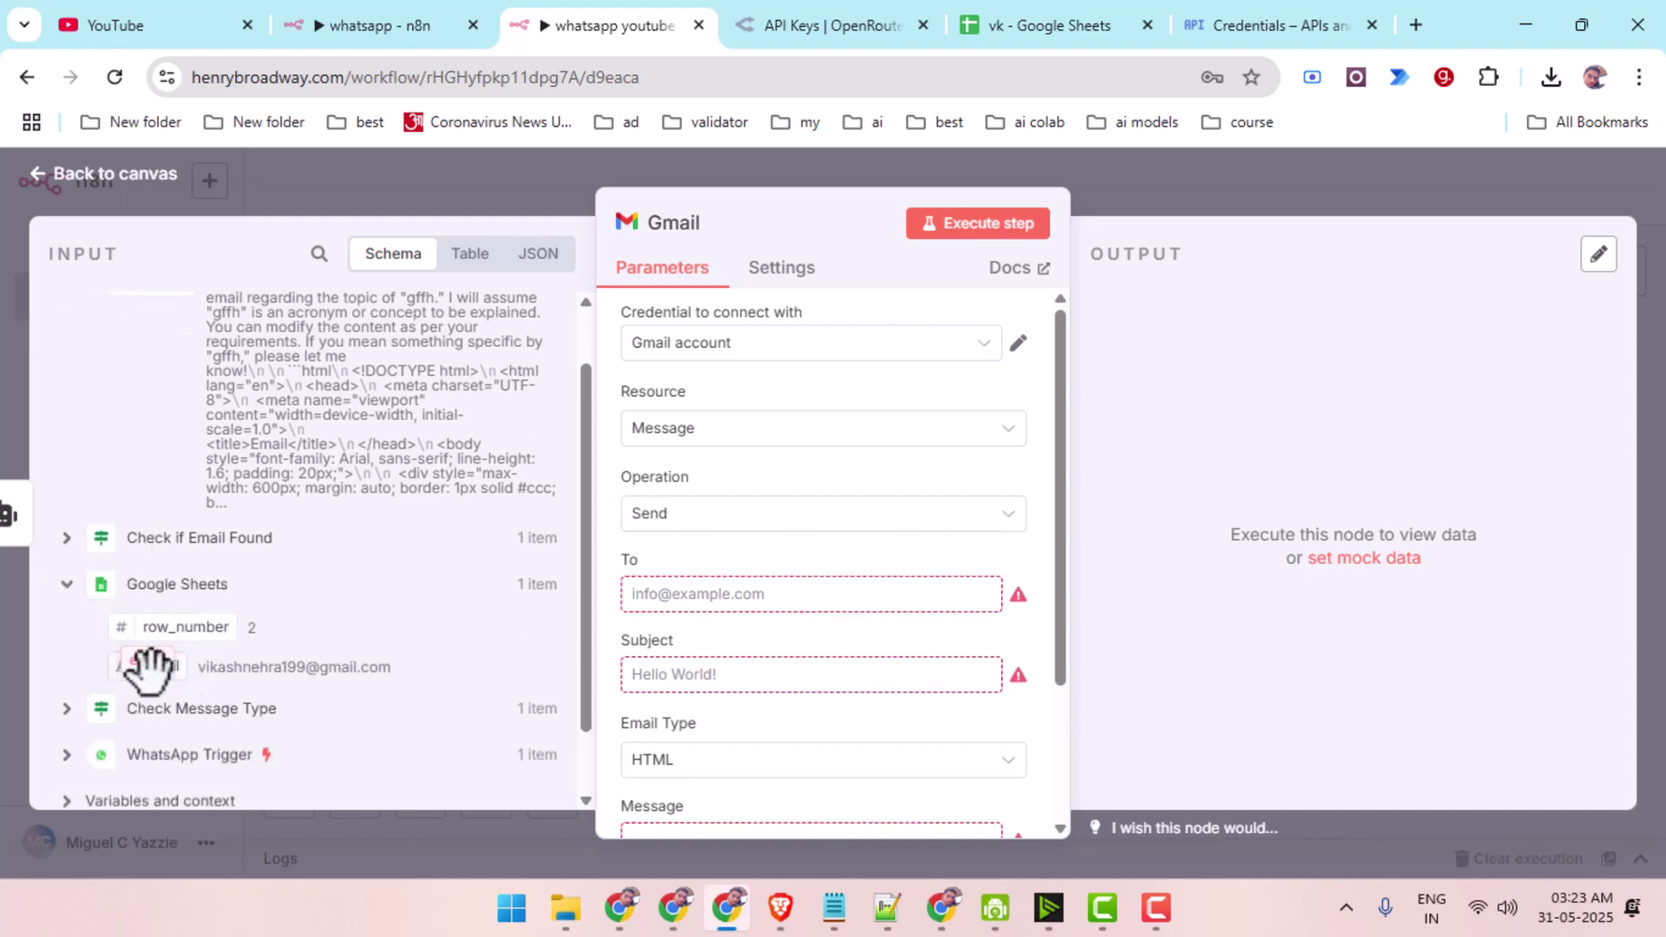
drag(136, 668, 680, 607)
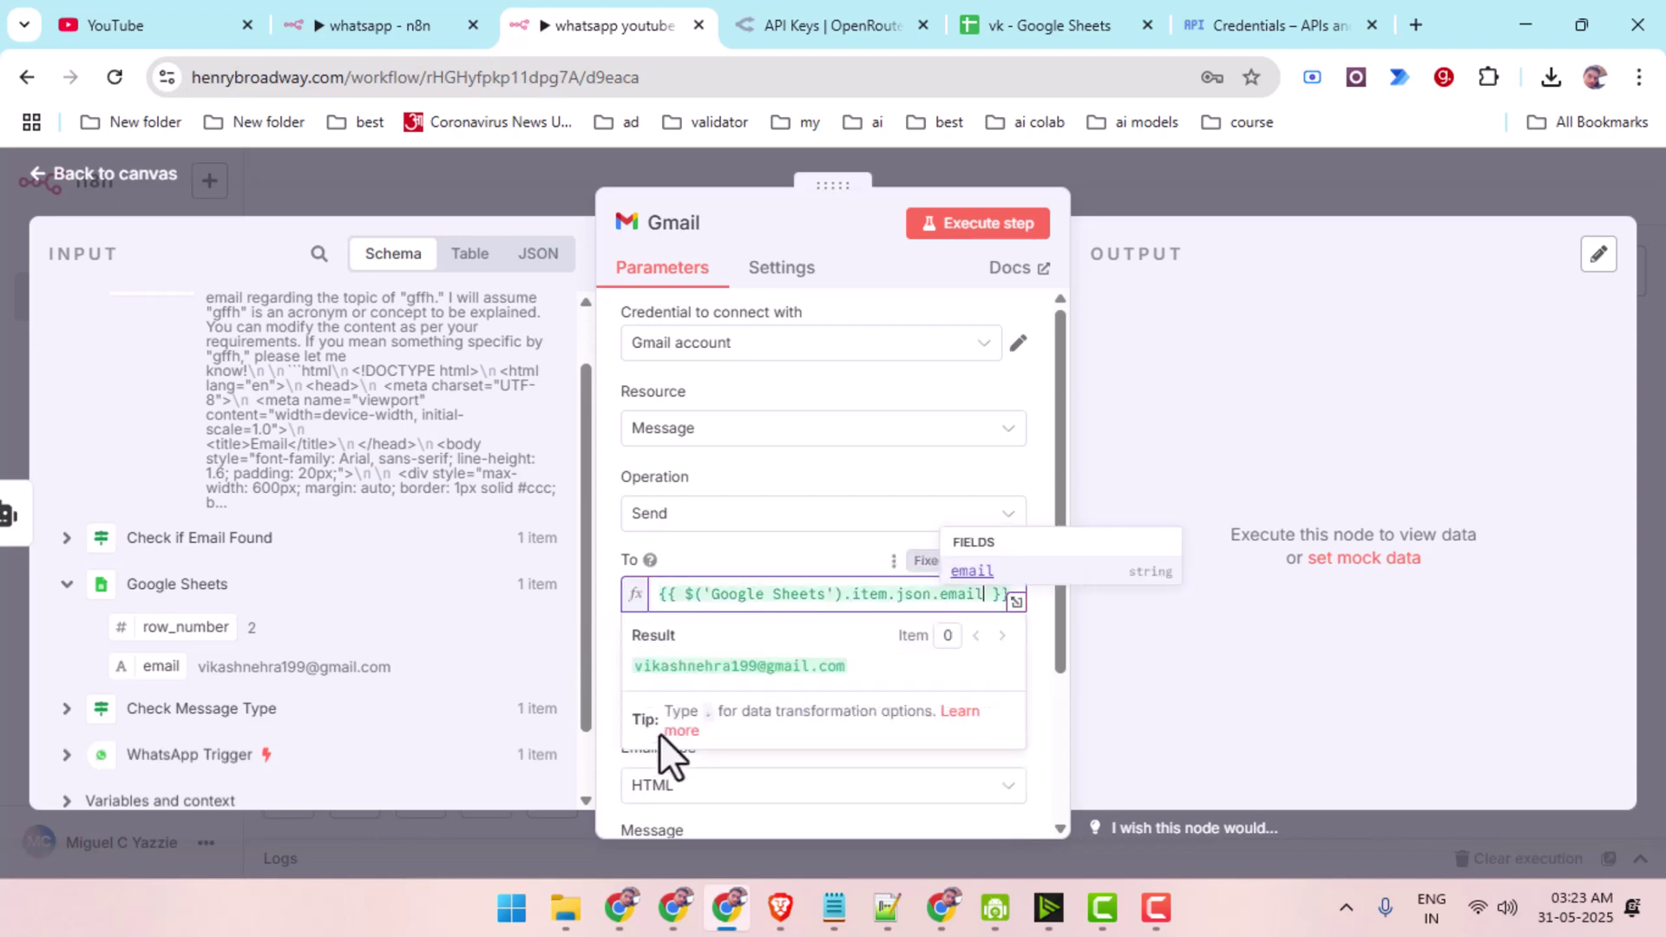
click(606, 664)
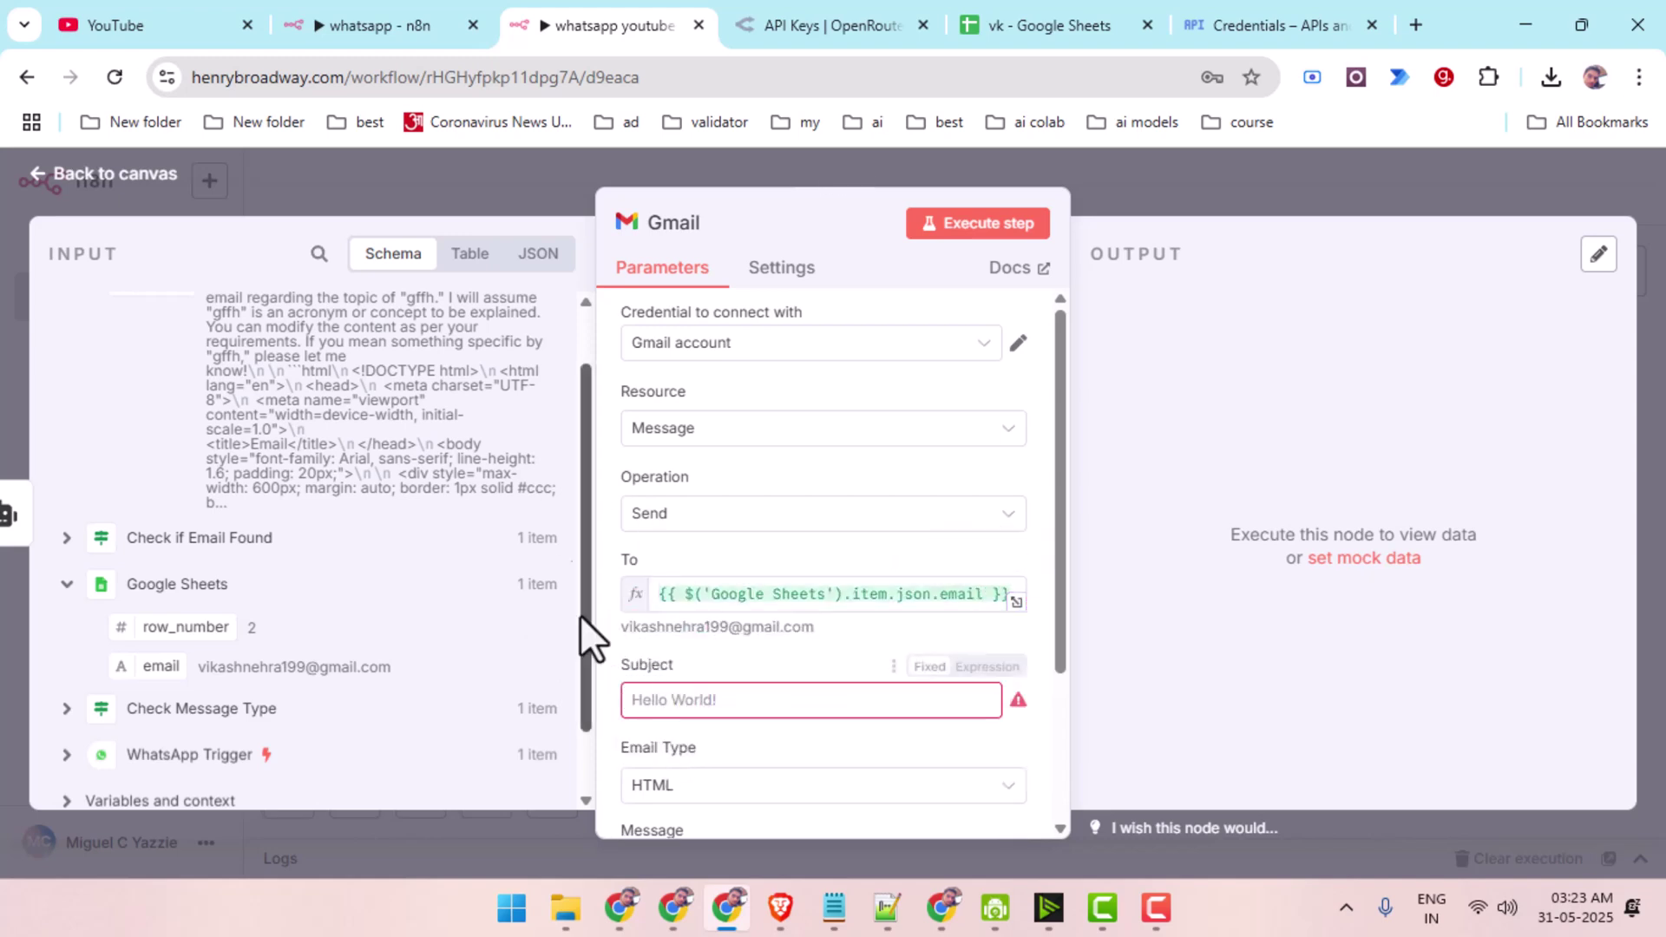
Map the message text body from the WhatsApp Trigger's messages[0] data into the Gmail node's Subject.
scroll(669, 671, down, 2)
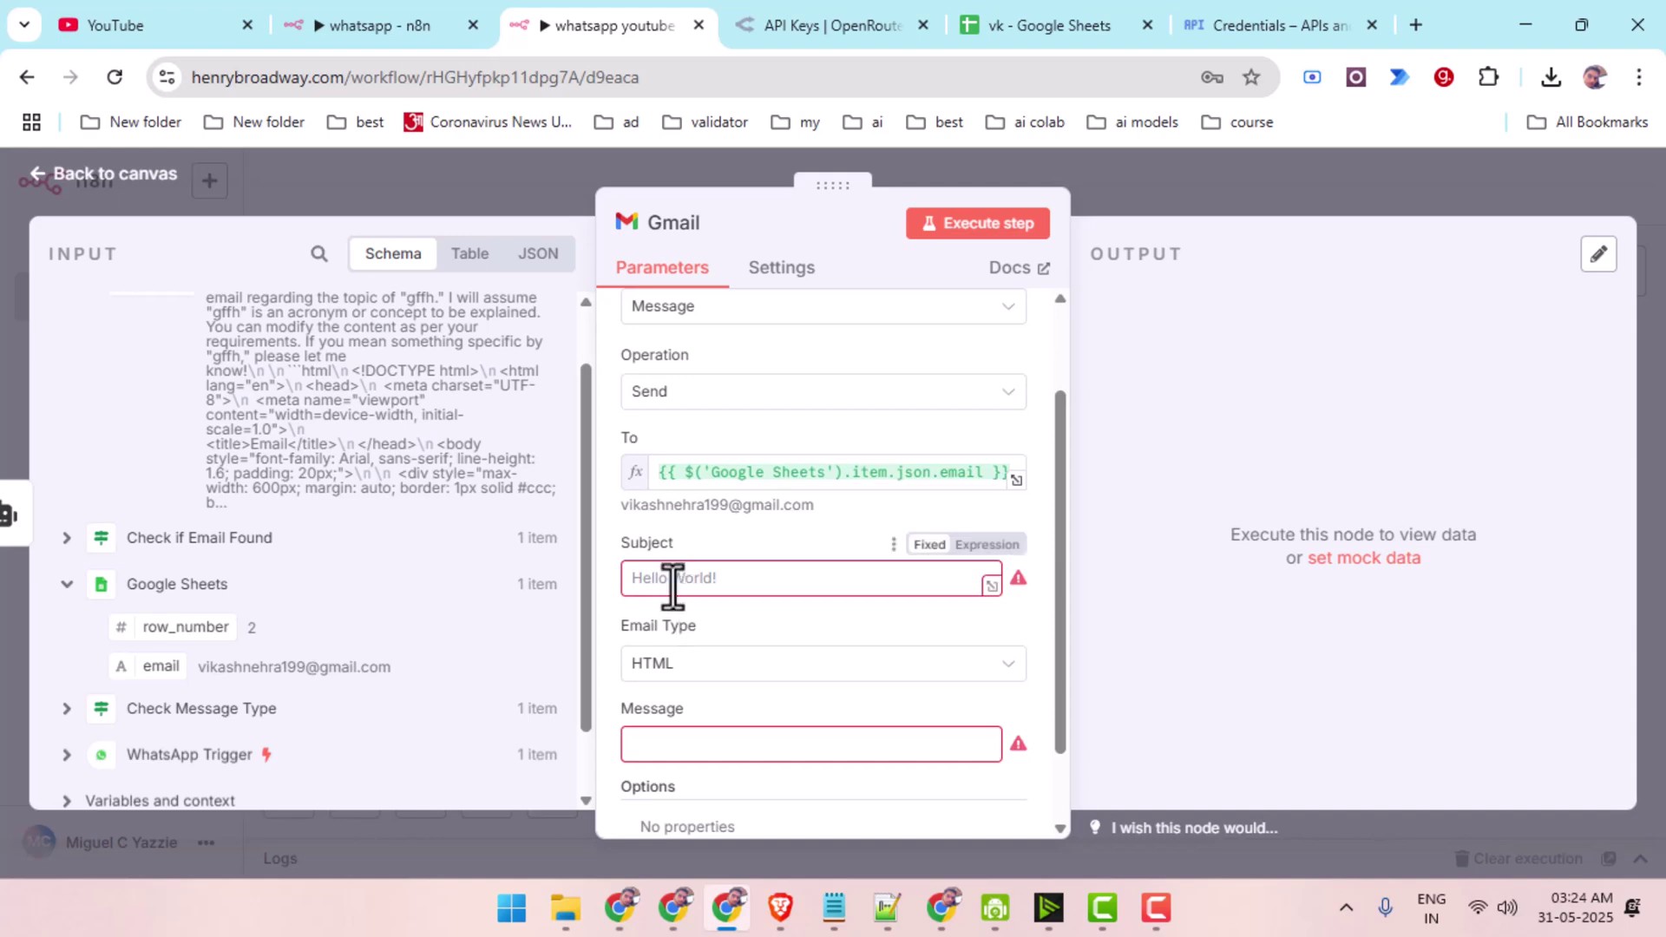
scroll(186, 746, down, 1)
scroll(186, 746, down, 1)
click(67, 675)
scroll(304, 695, down, 4)
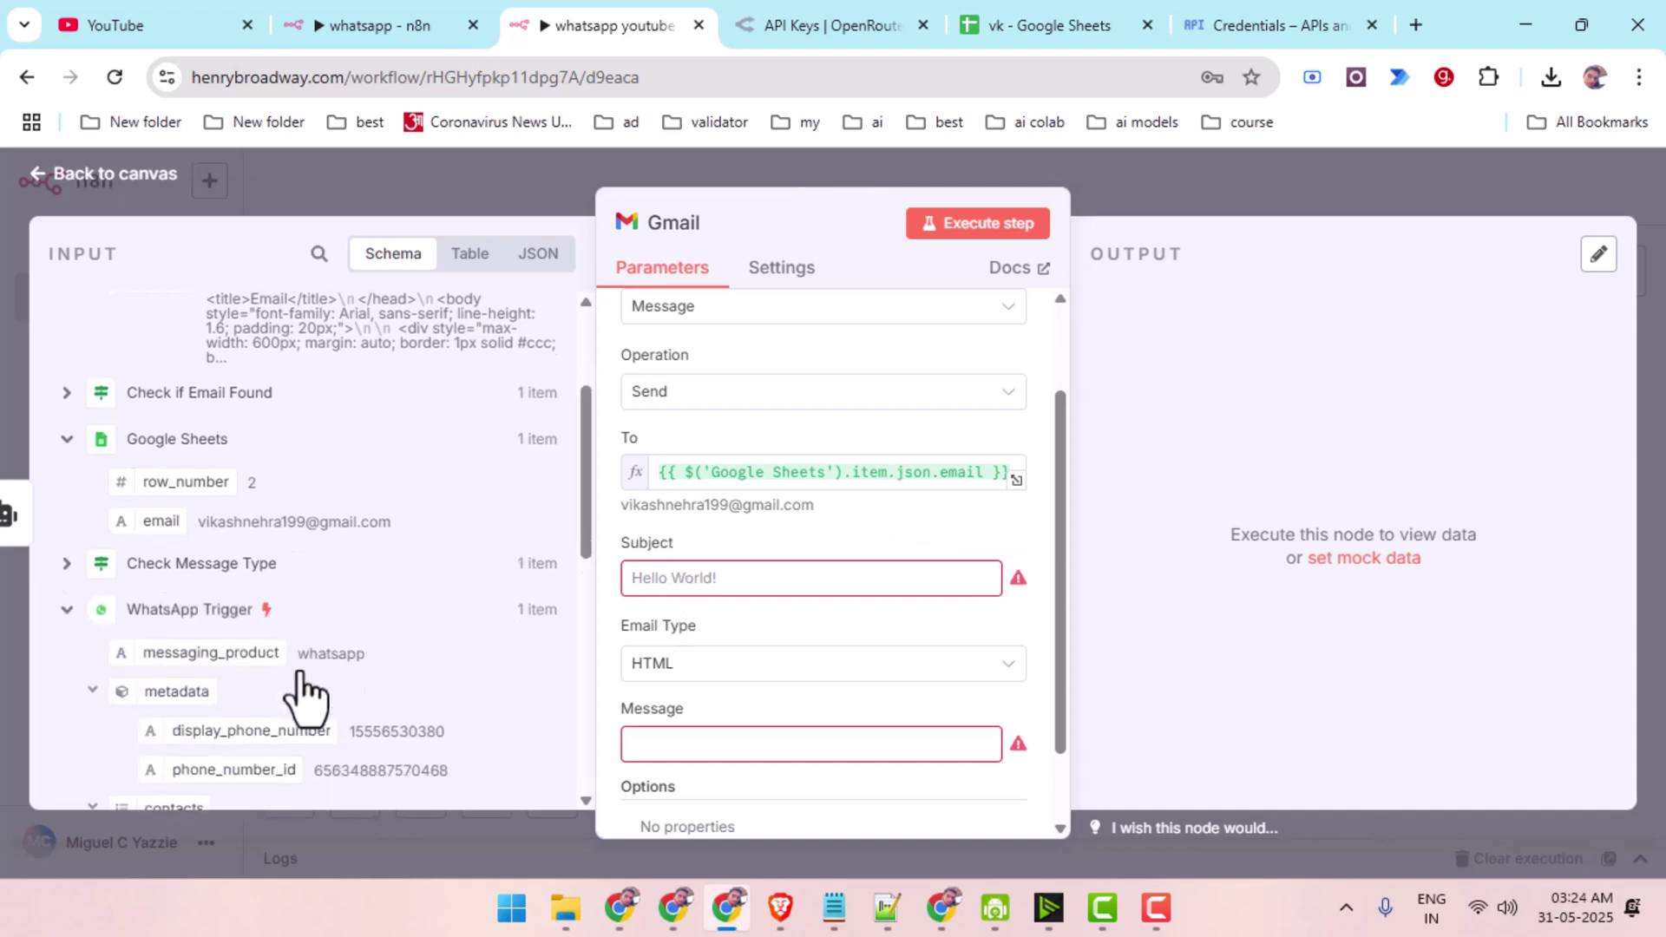
scroll(313, 670, down, 4)
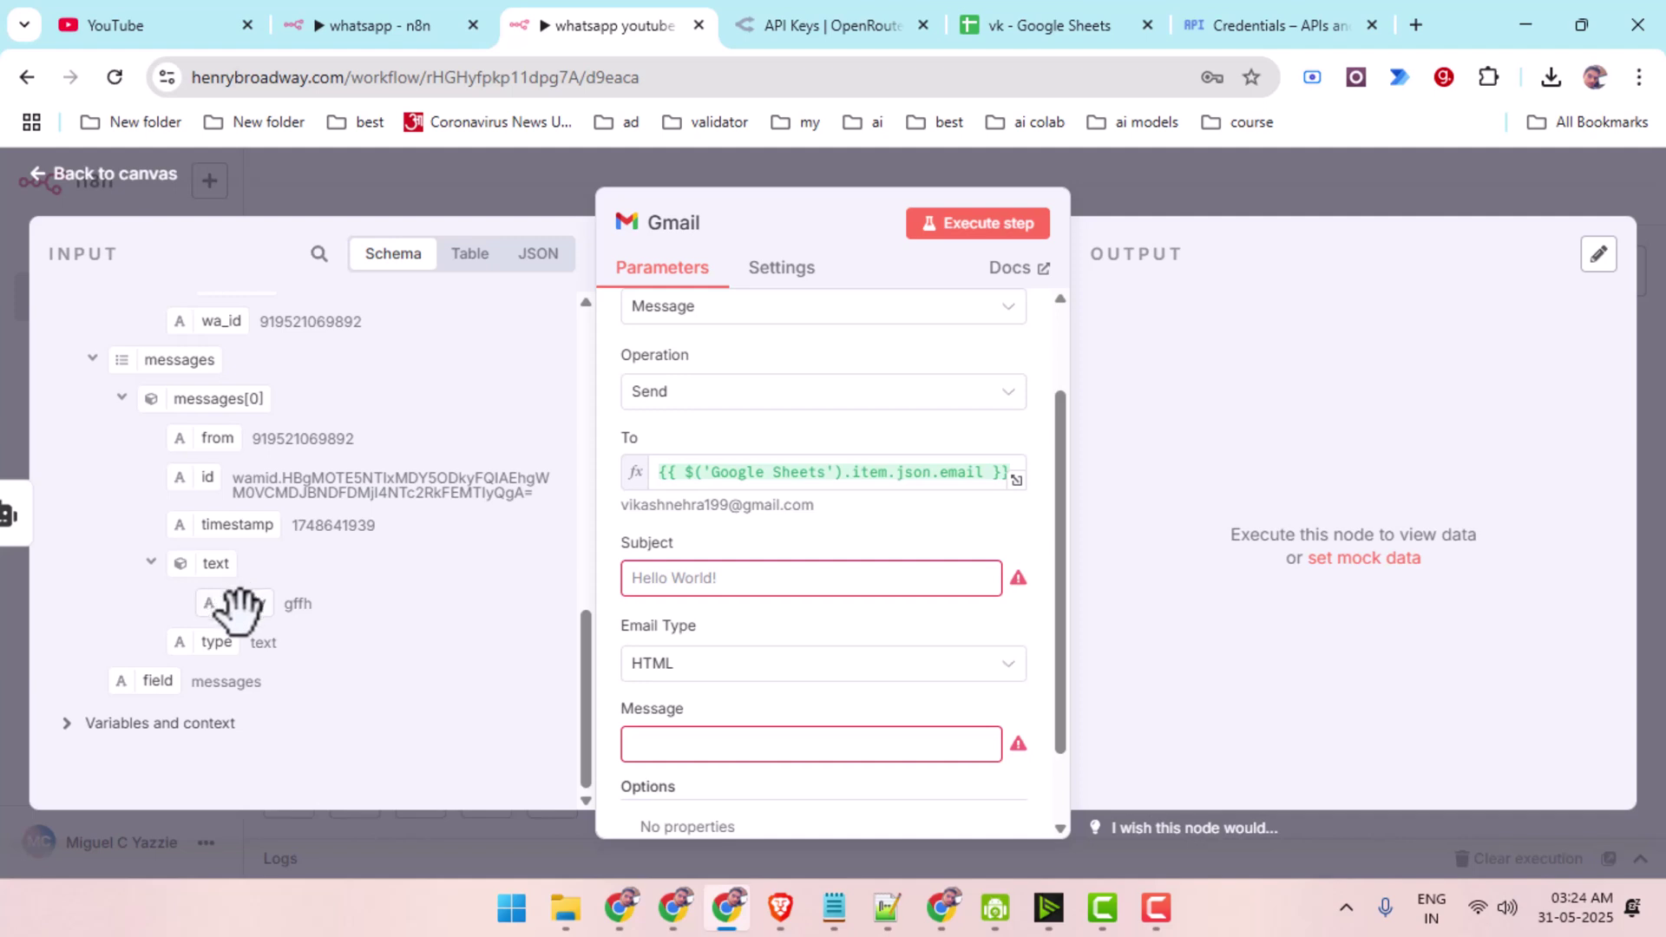
drag(238, 610, 705, 593)
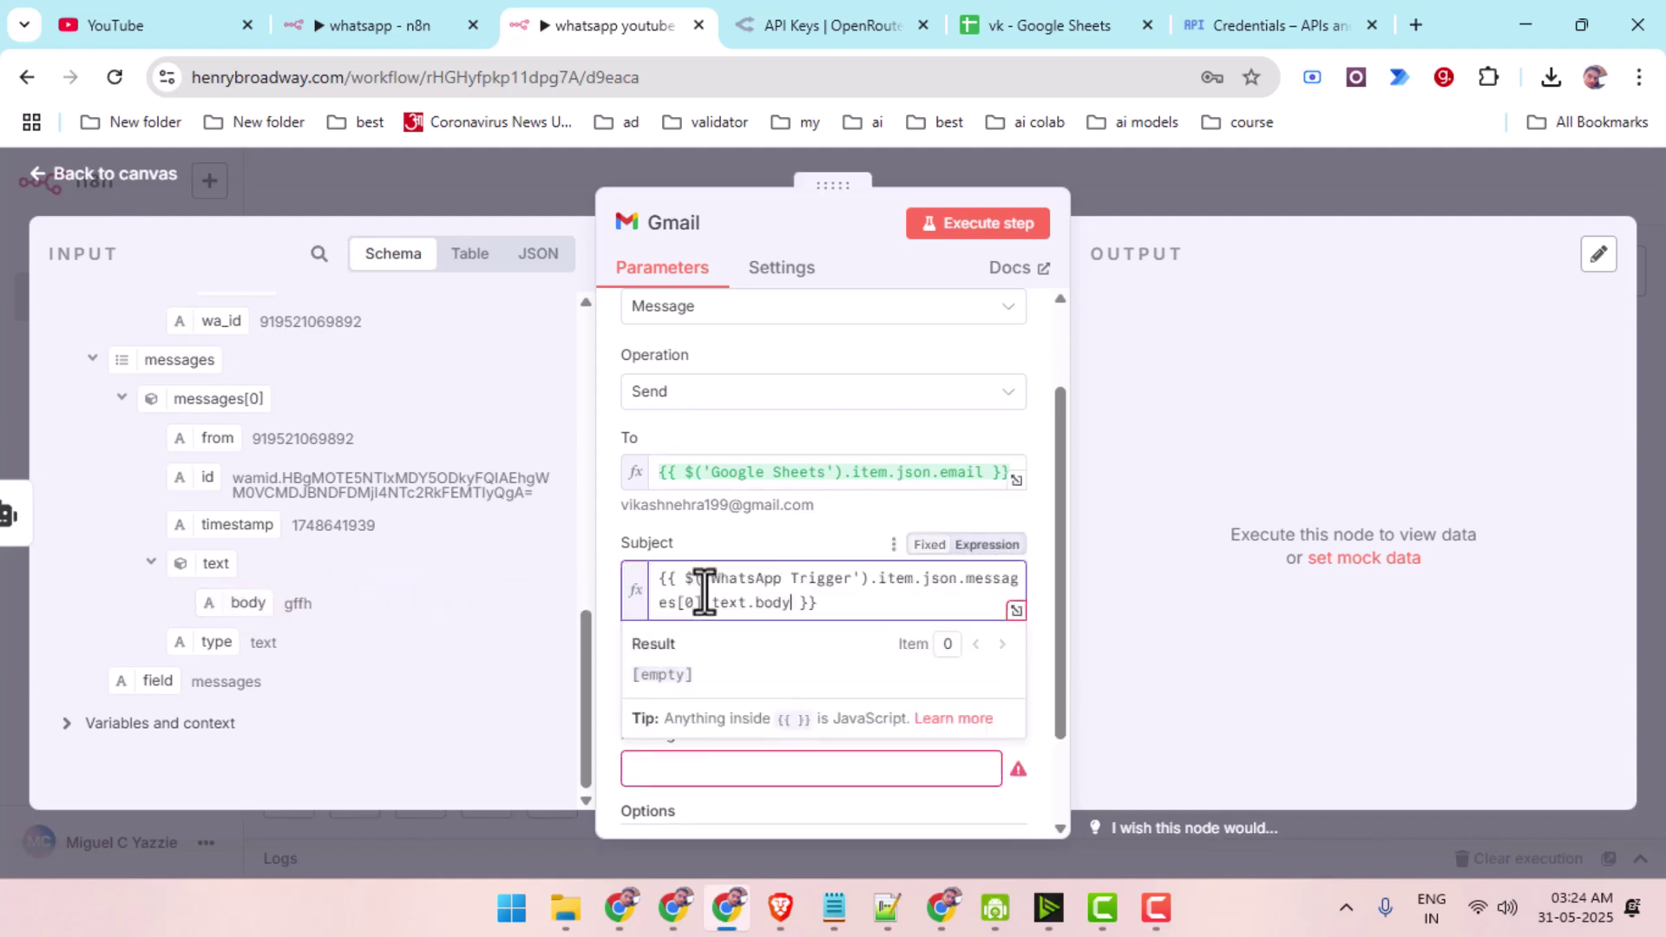
click(612, 628)
Map the AI Agent's output field into the Gmail node's Message, keeping the HTML email type.
scroll(611, 633, down, 2)
click(723, 657)
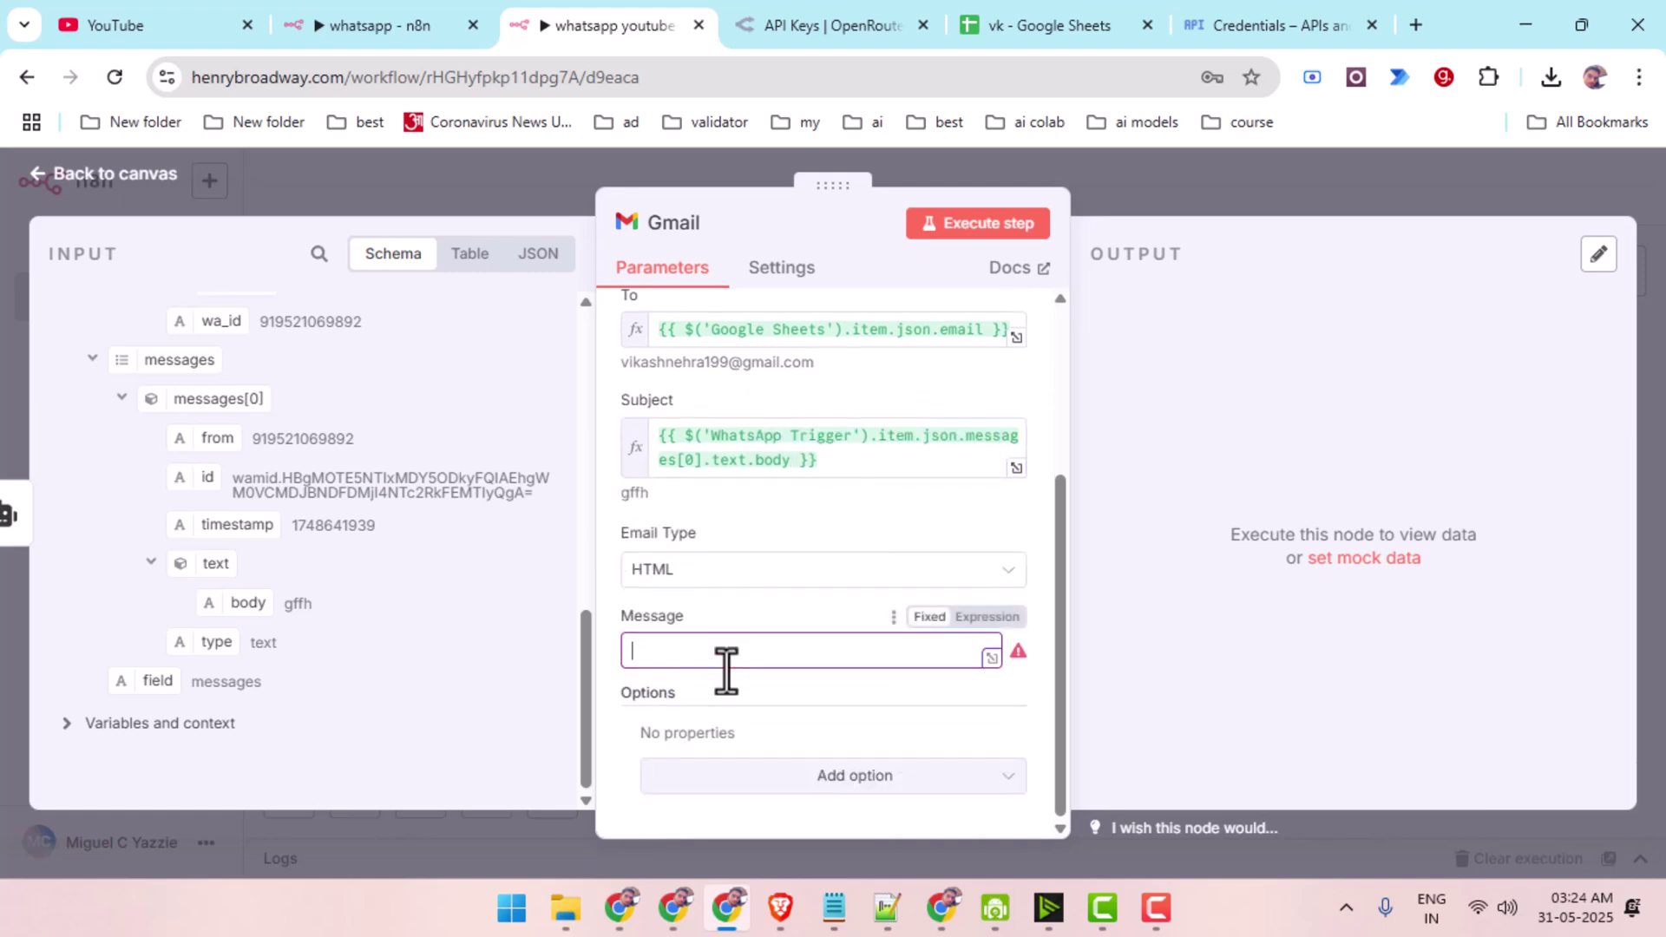
scroll(260, 650, up, 10)
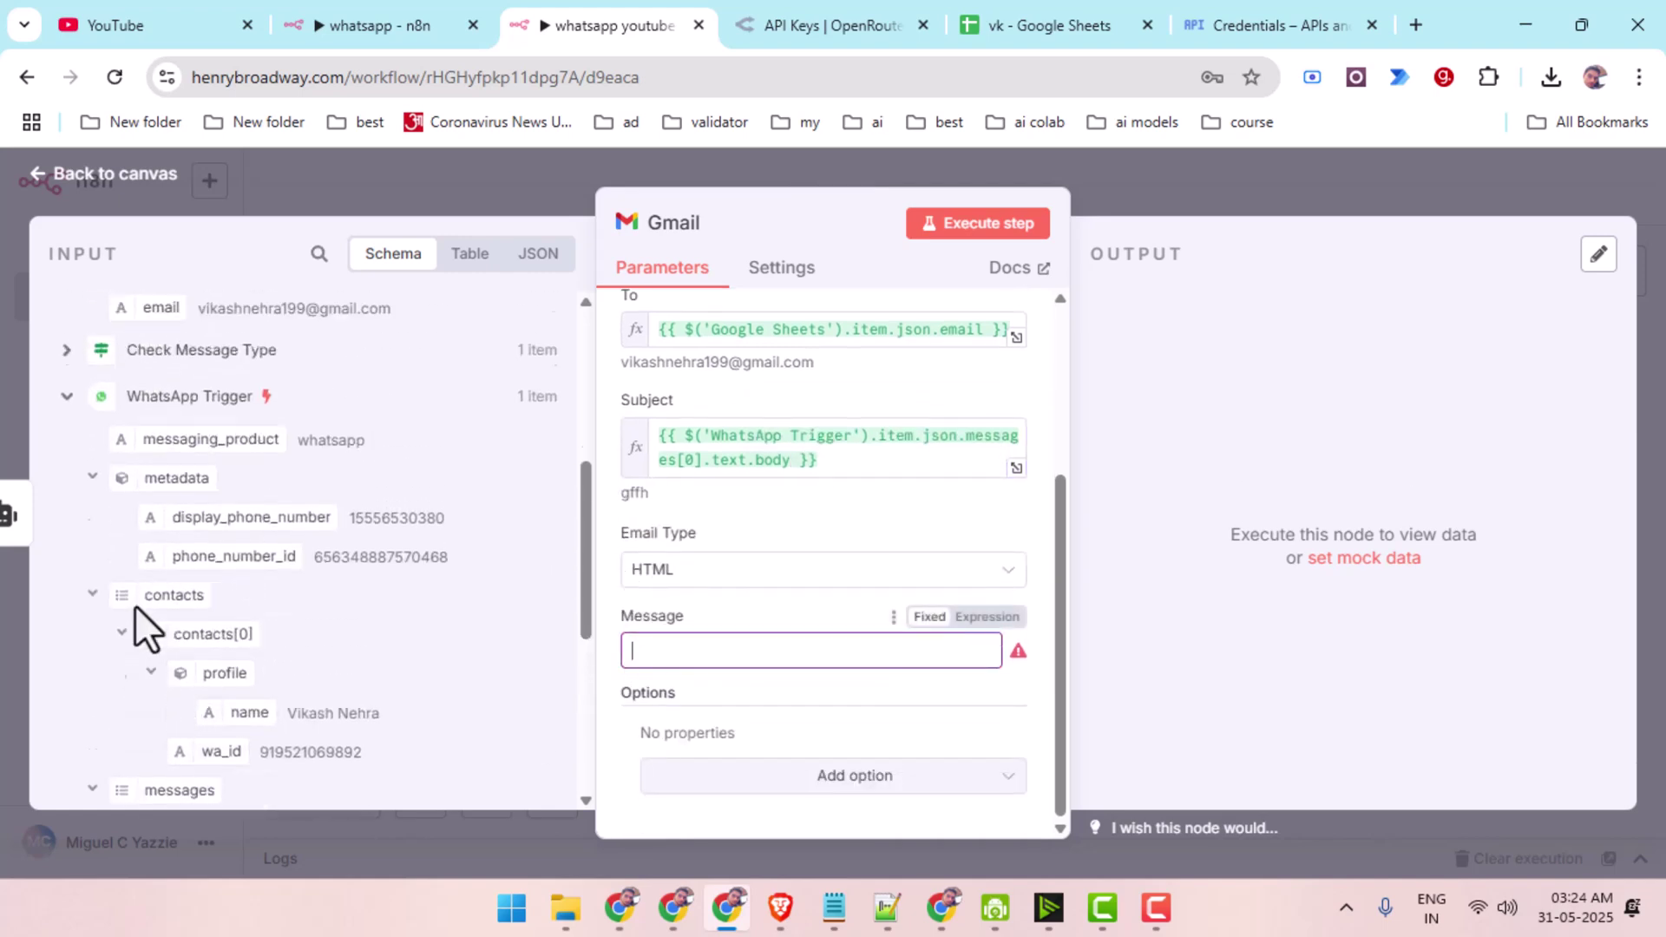
click(67, 577)
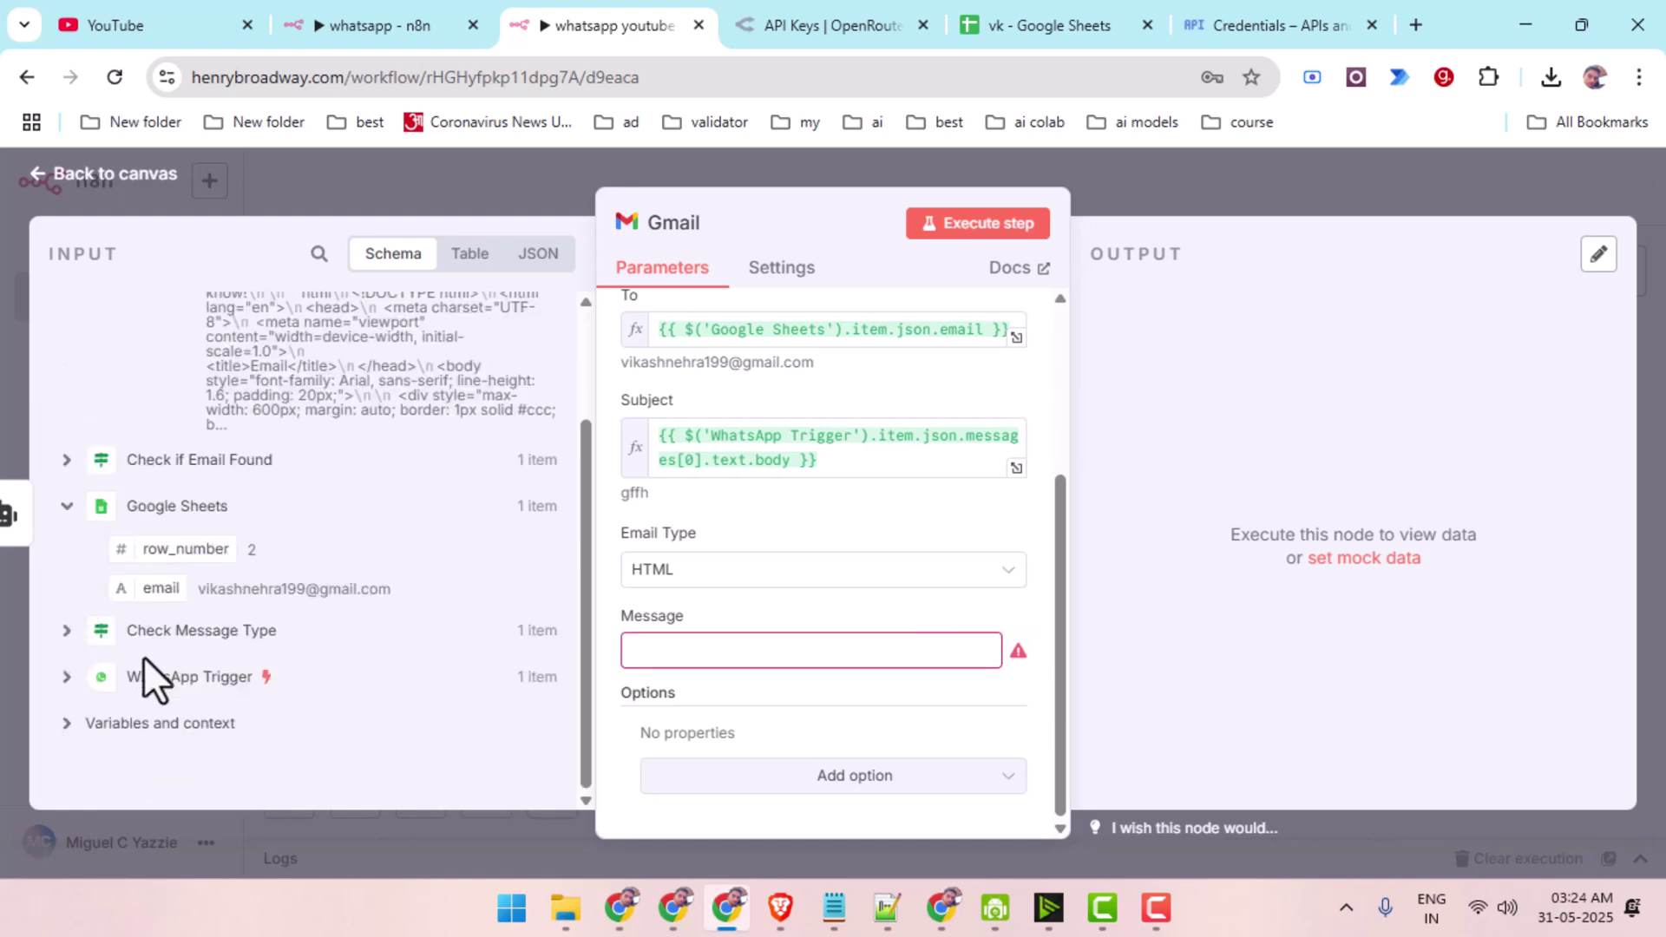
click(68, 722)
scroll(226, 694, down, 5)
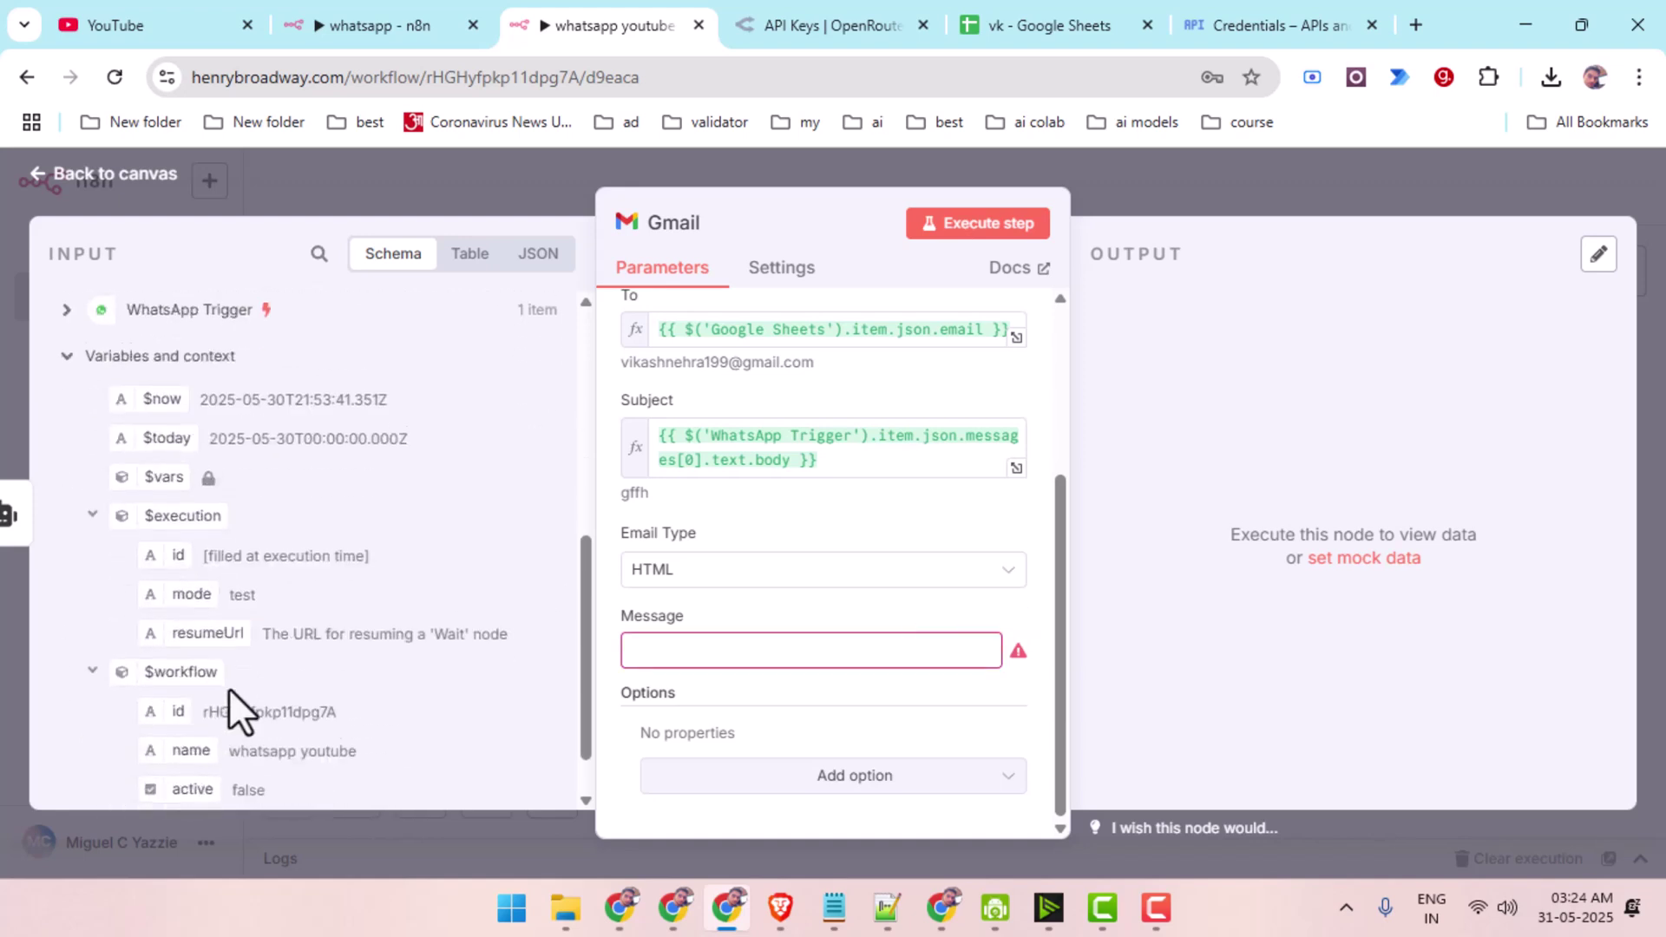
scroll(230, 685, up, 10)
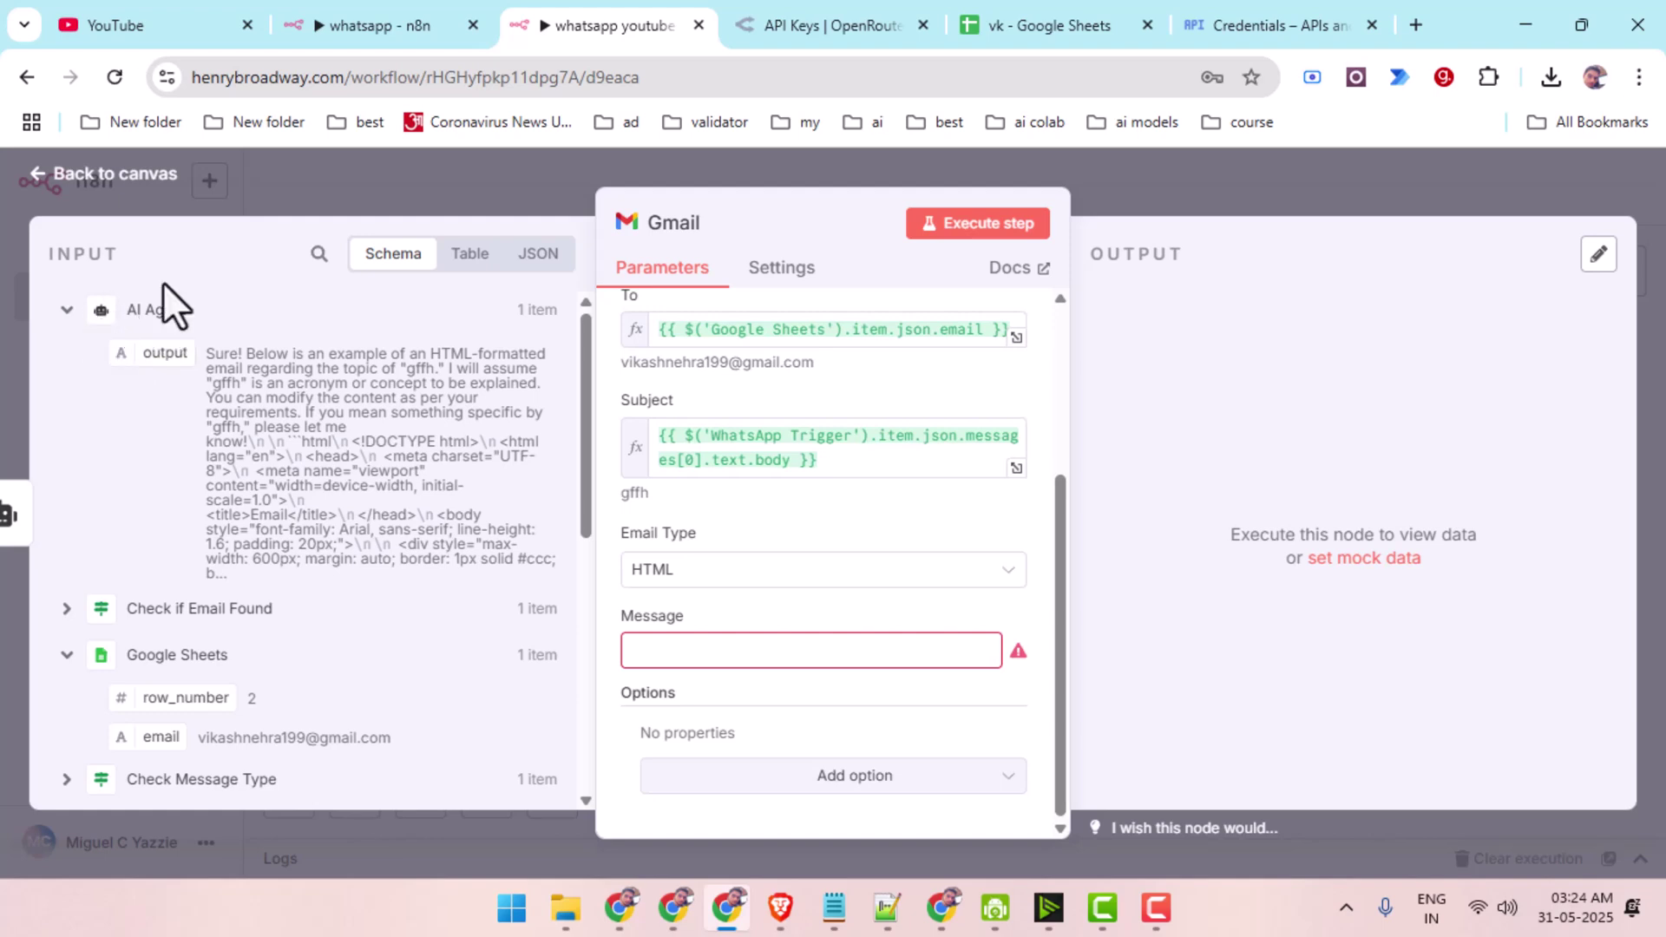
drag(163, 355, 743, 646)
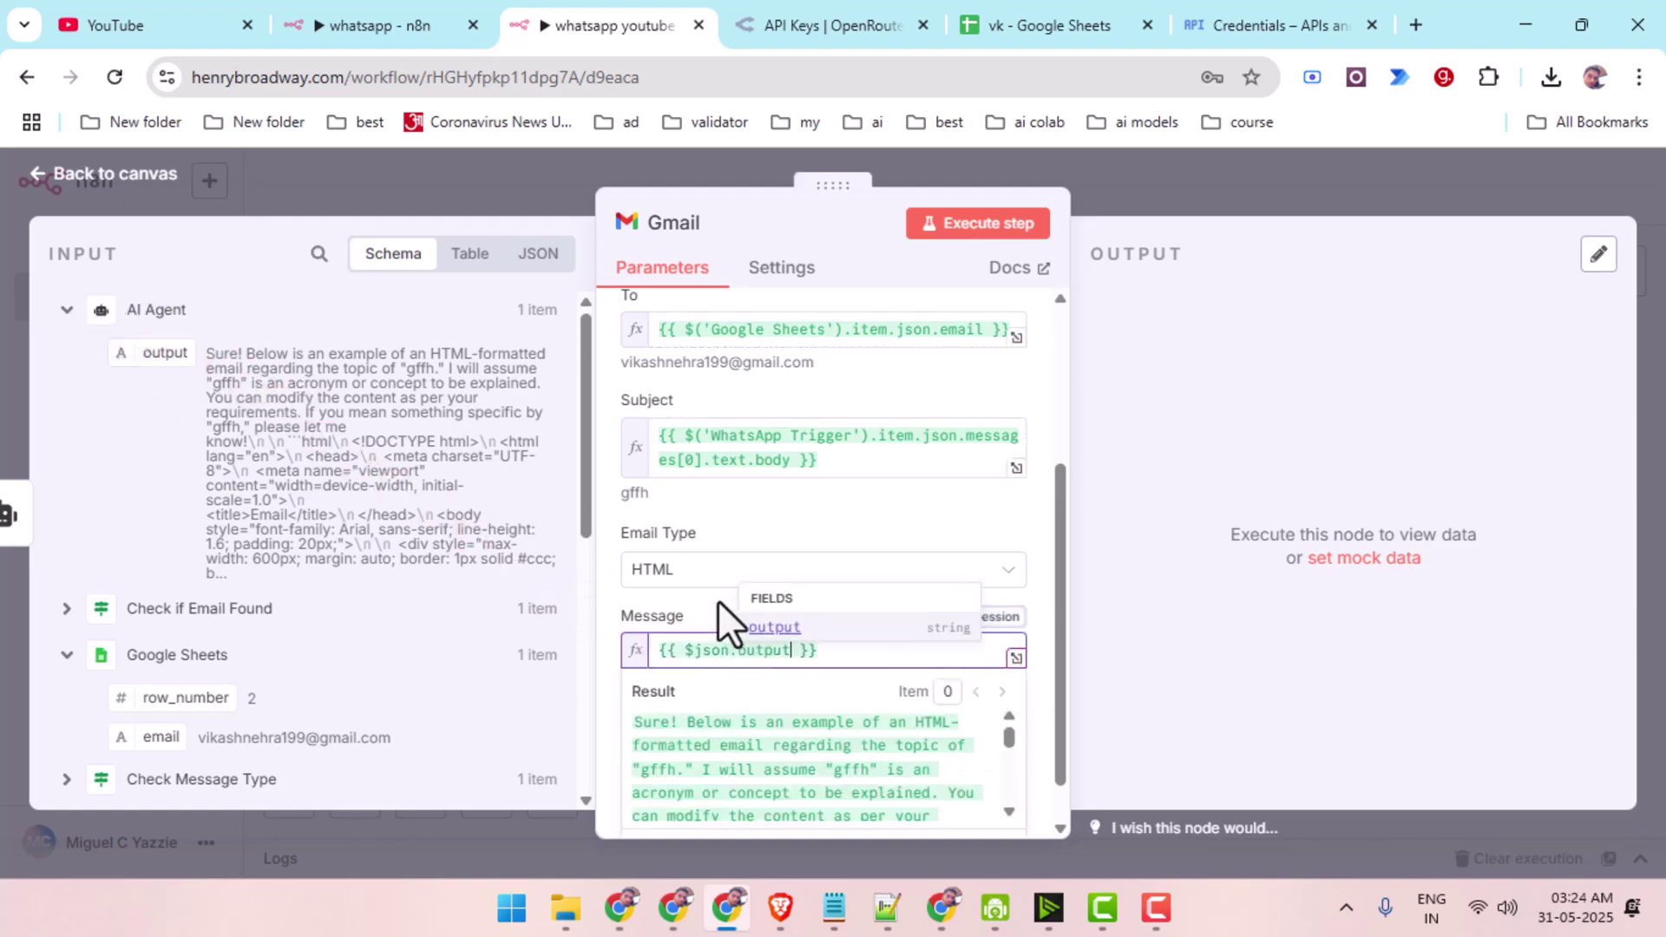
click(685, 600)
scroll(711, 608, down, 1)
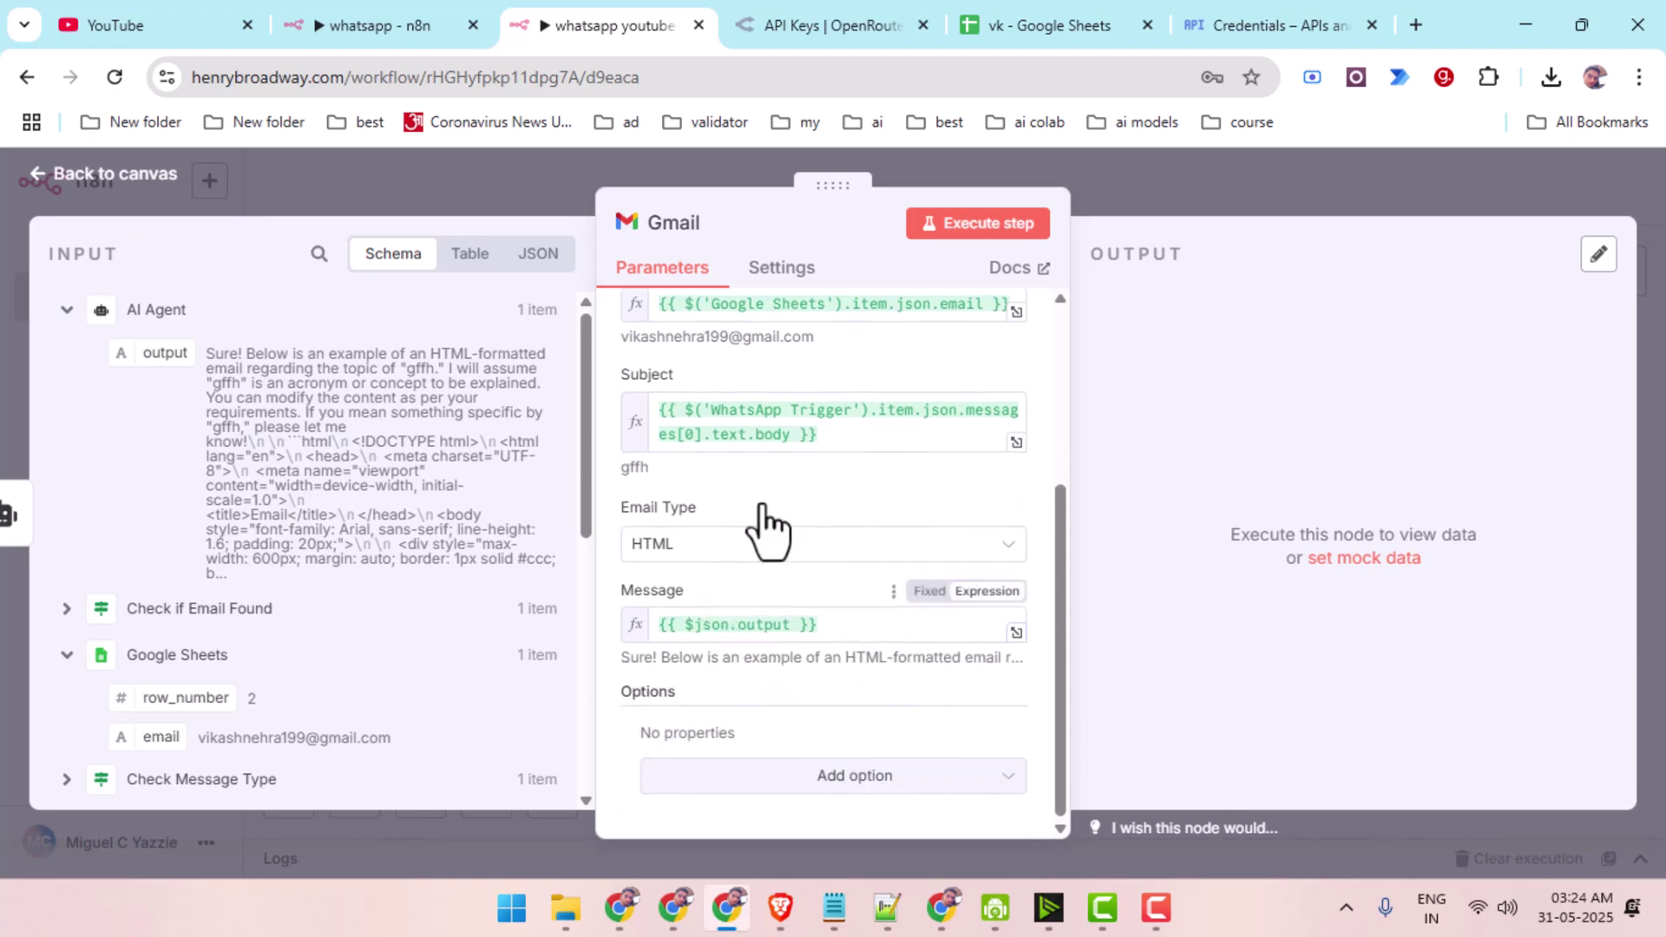
Close the Gmail node's settings and save the whatsapp youtube workflow.
click(84, 182)
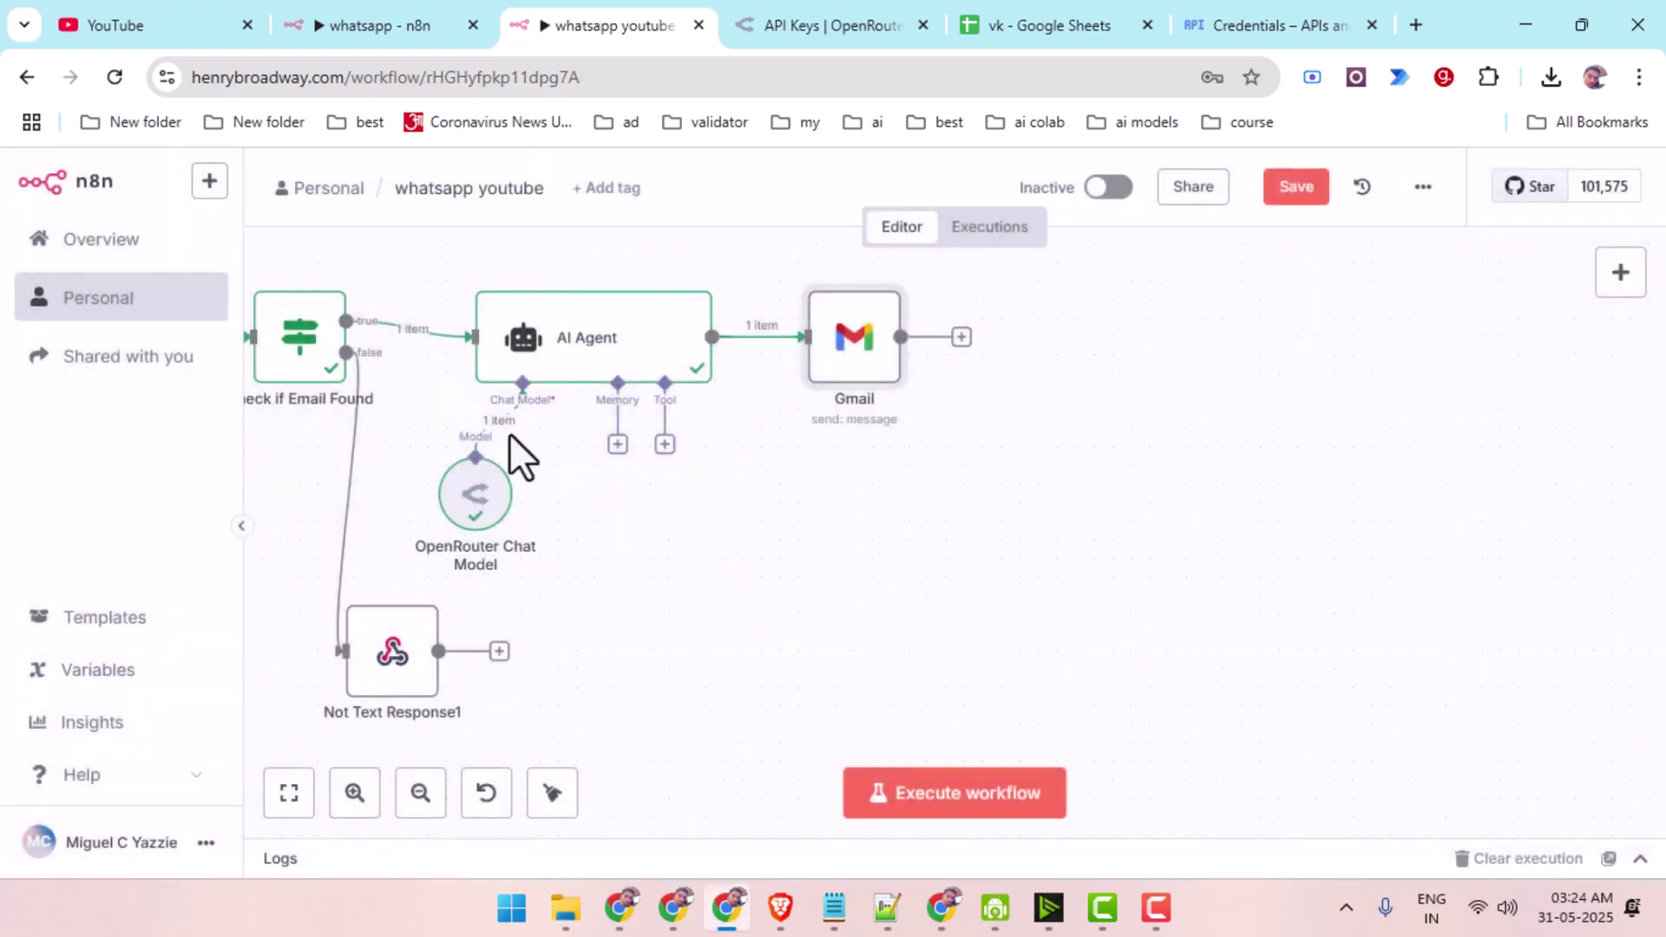
drag(655, 546, 1299, 552)
click(1294, 198)
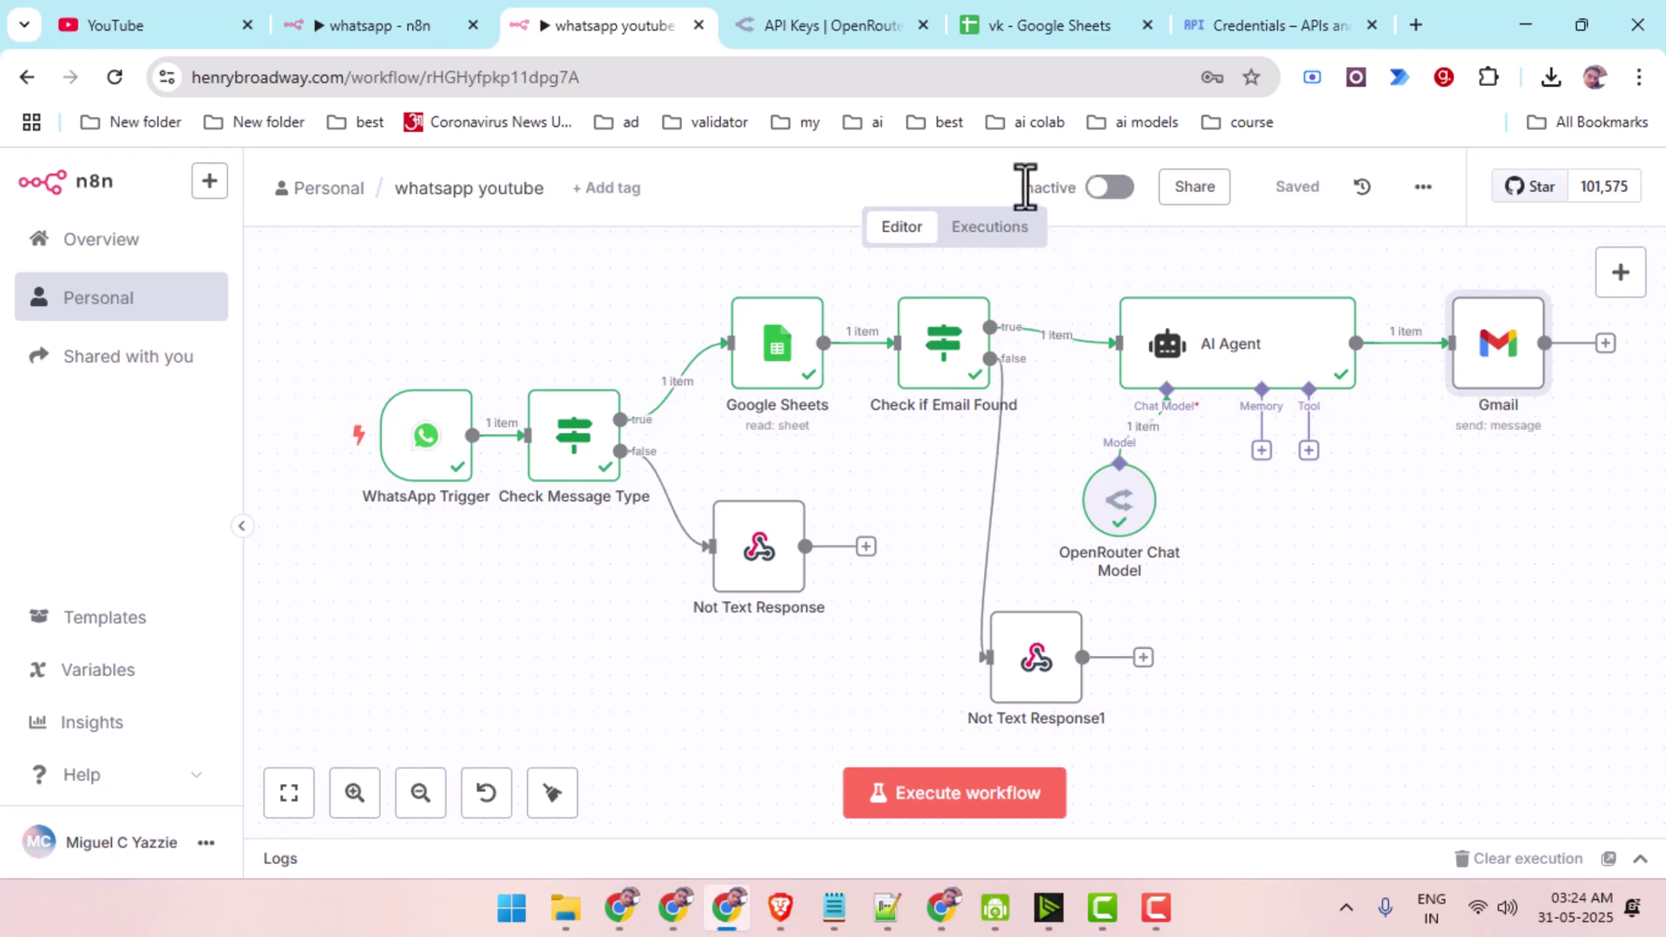
mouse_move(980, 429)
drag(1018, 182, 1098, 198)
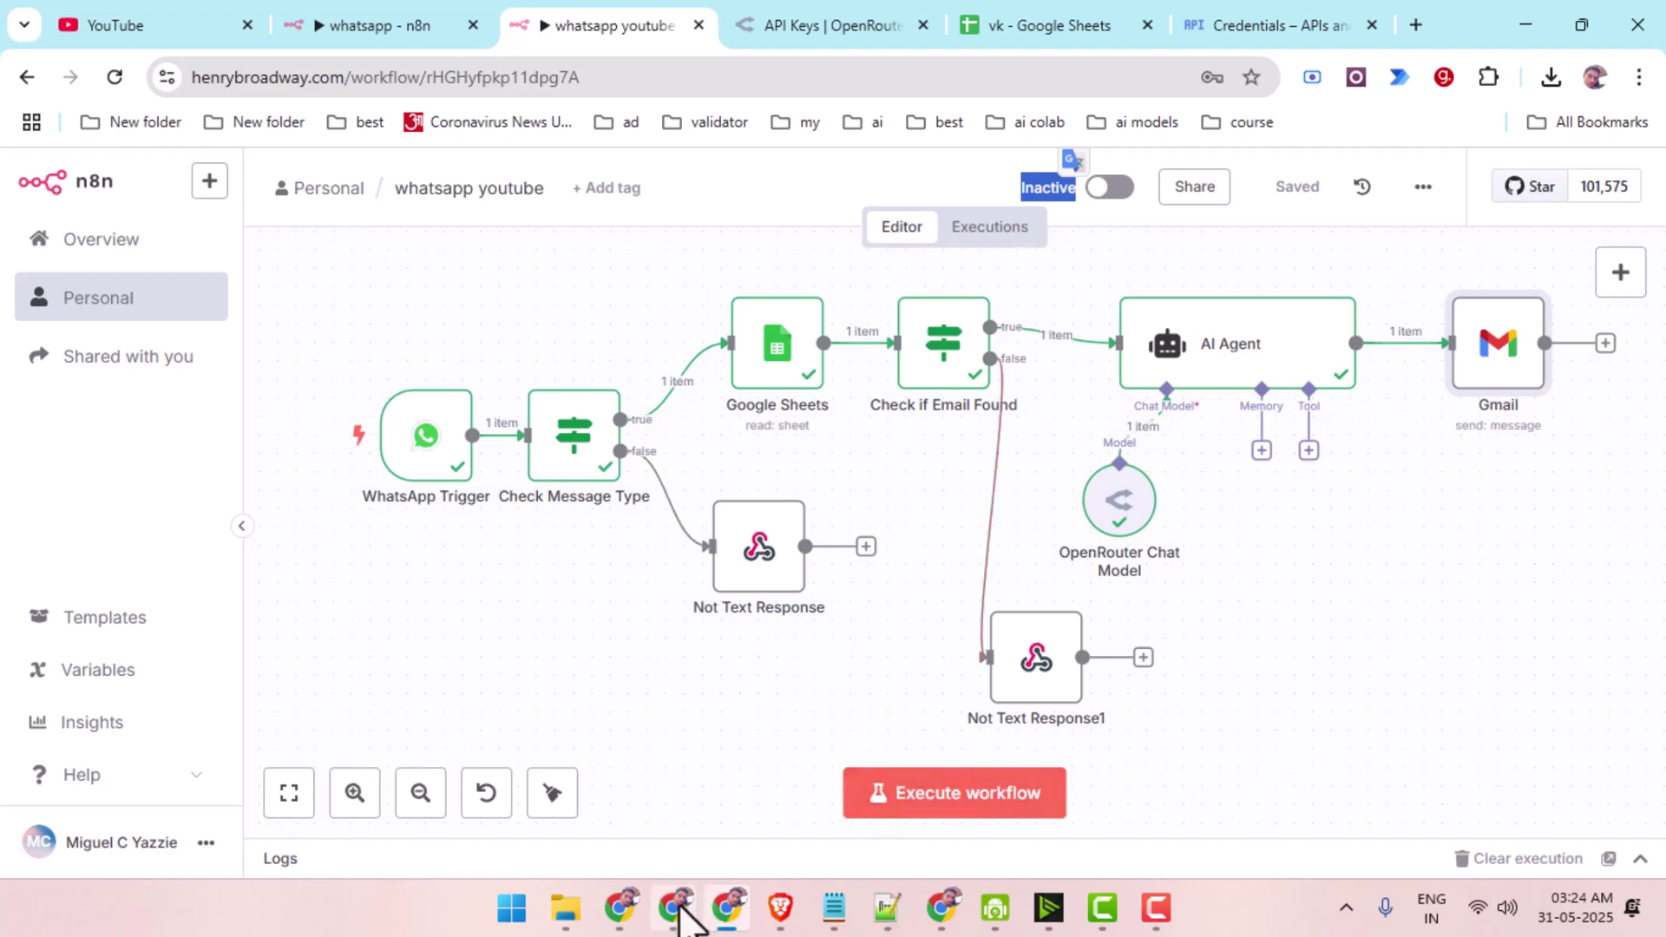
mouse_move(680, 904)
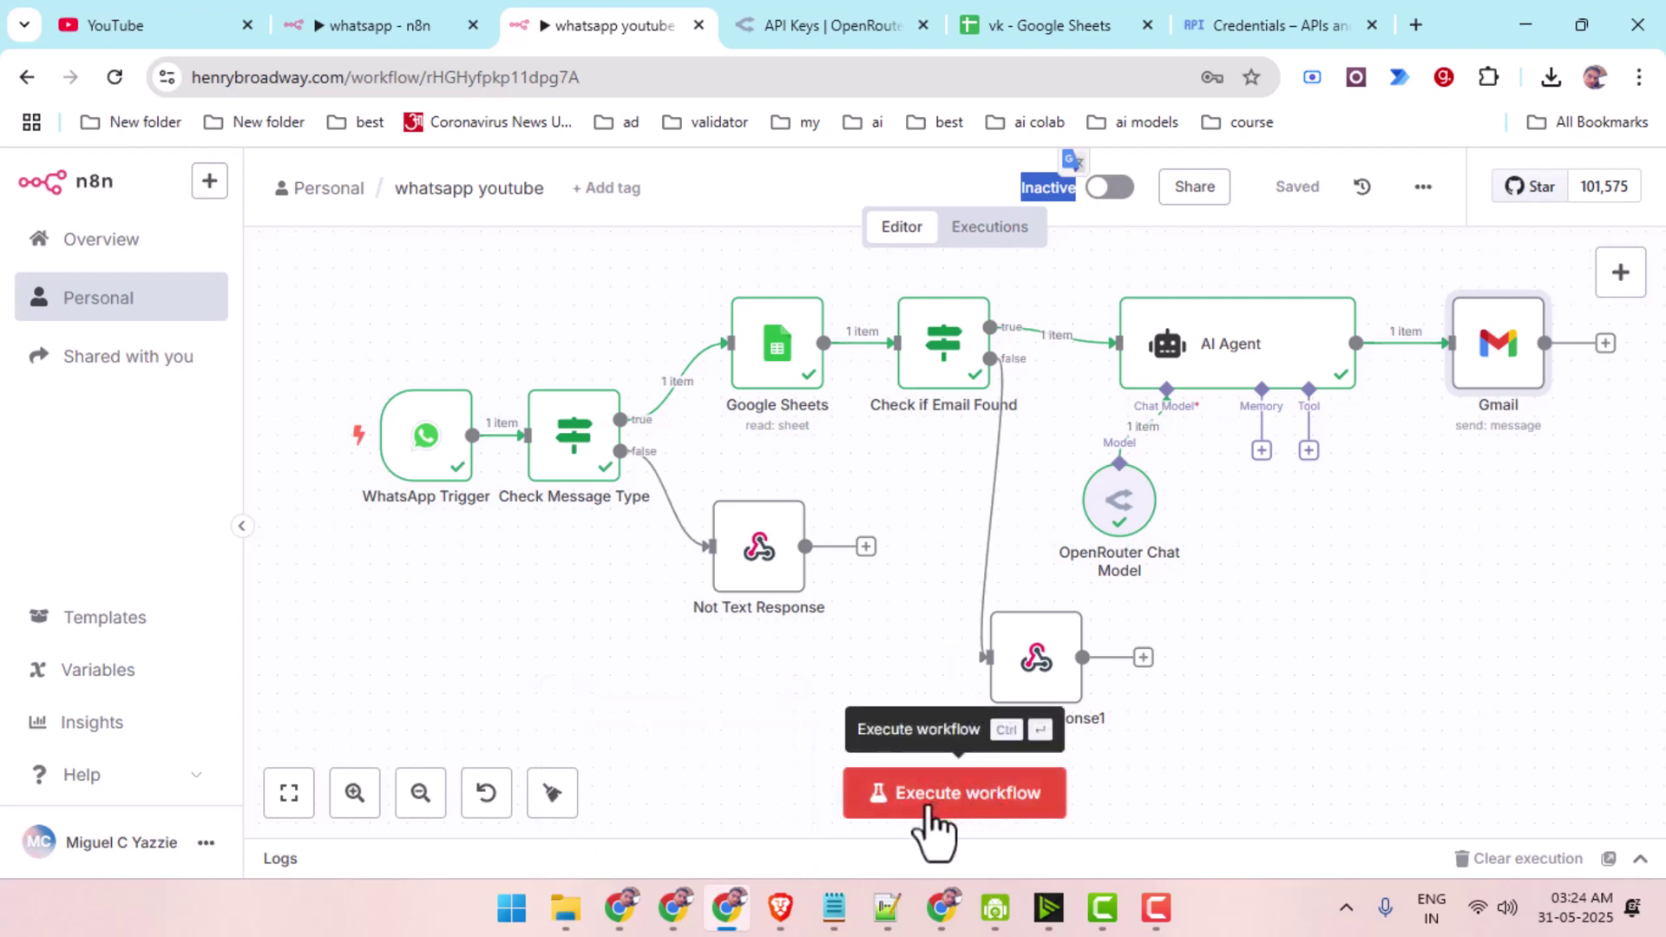
Execute the whatsapp youtube workflow, trigger it by sending "what is n8n" to the test number in WhatsApp, and return to n8n.
click(933, 811)
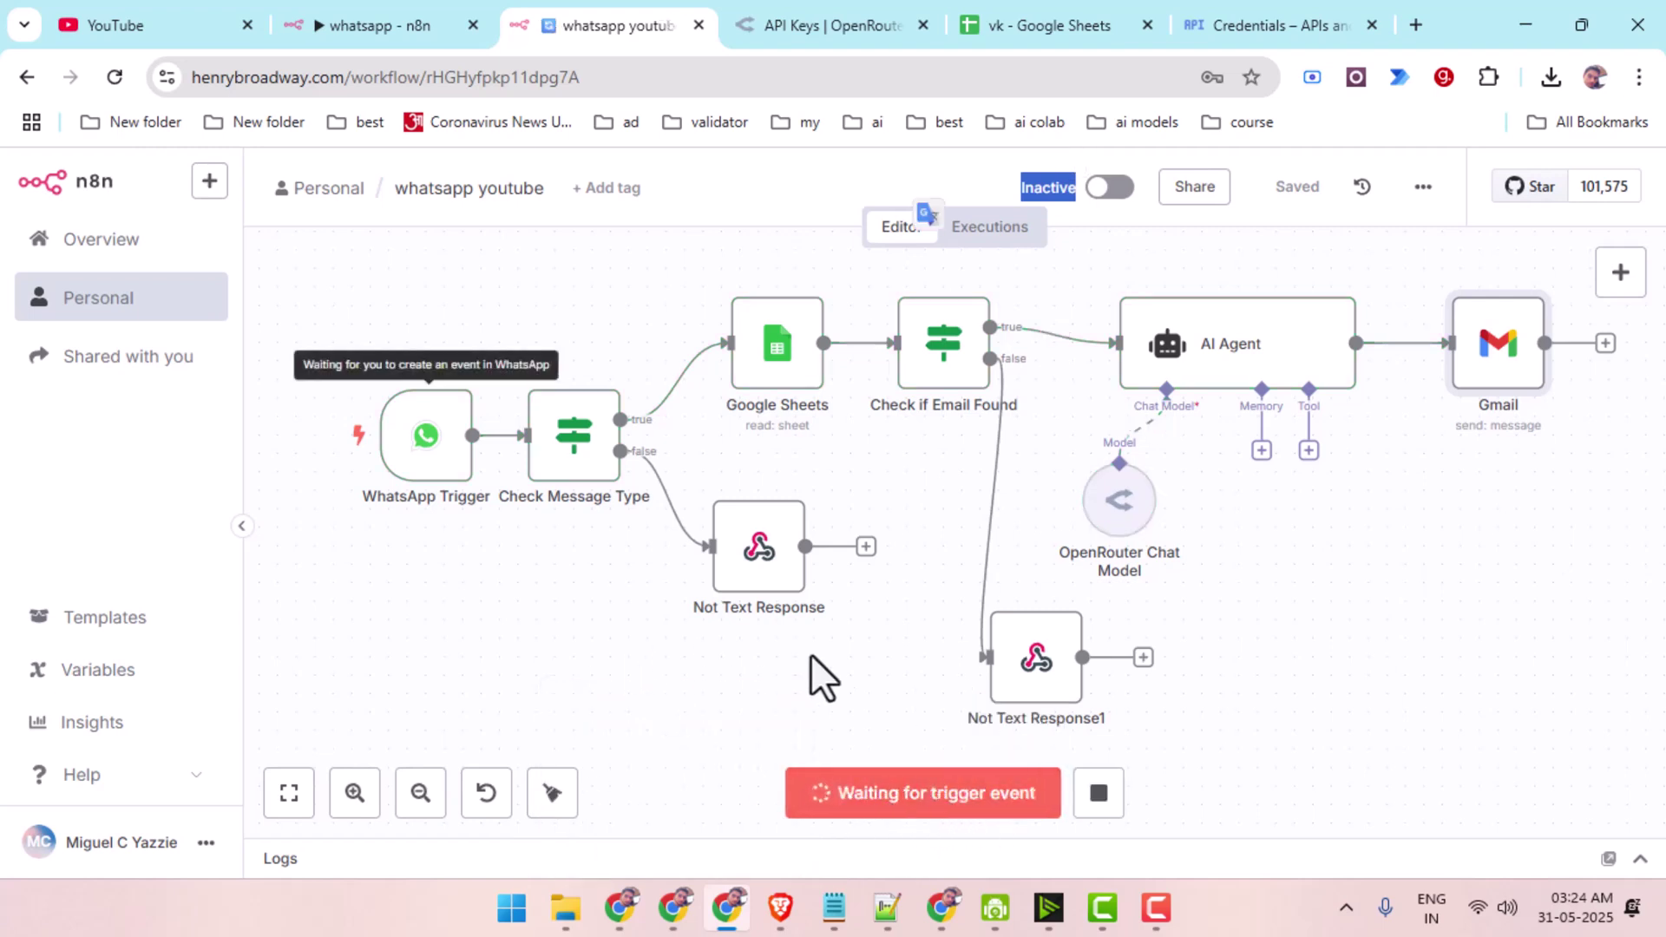
click(681, 908)
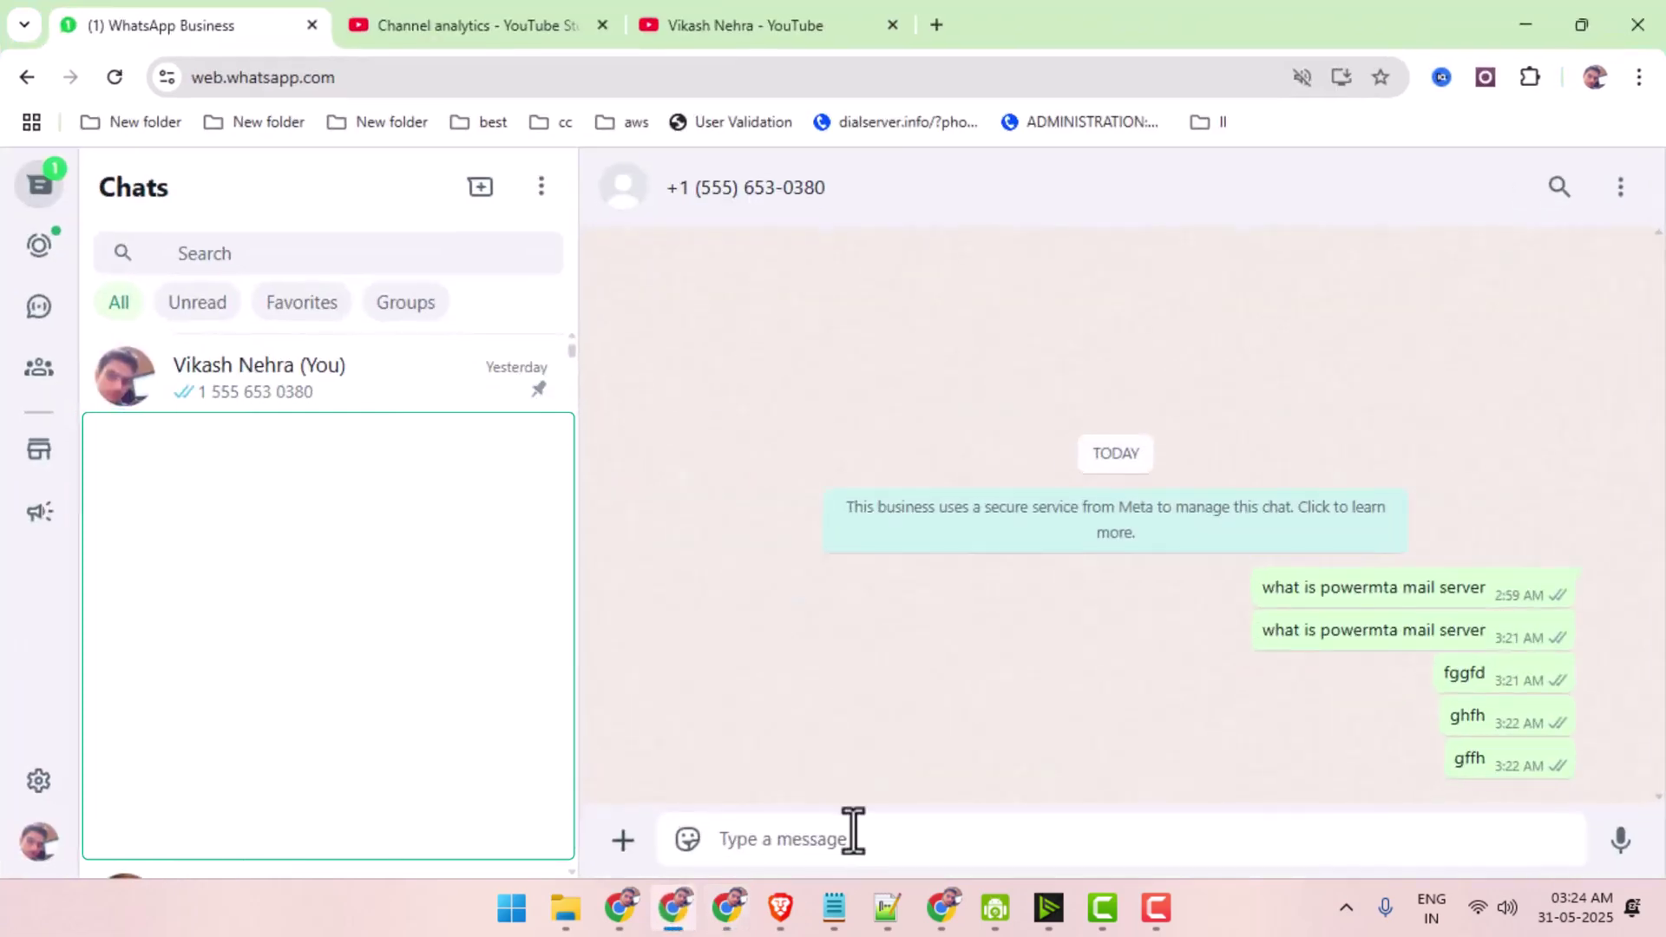
click(854, 832)
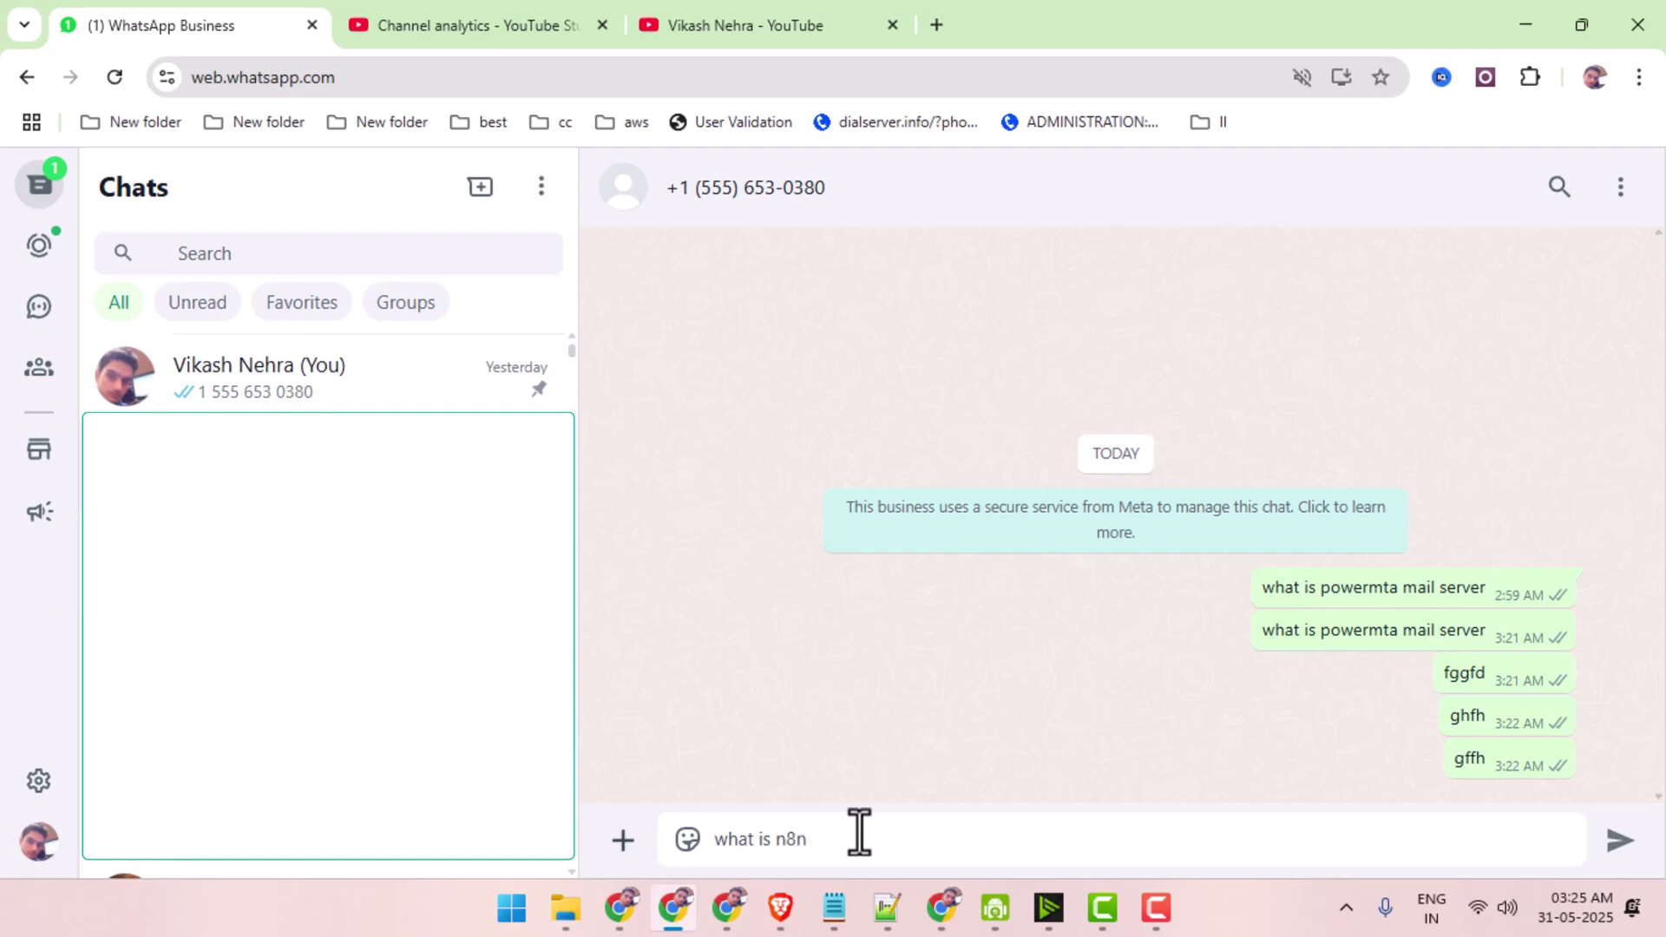
key(Return)
click(727, 908)
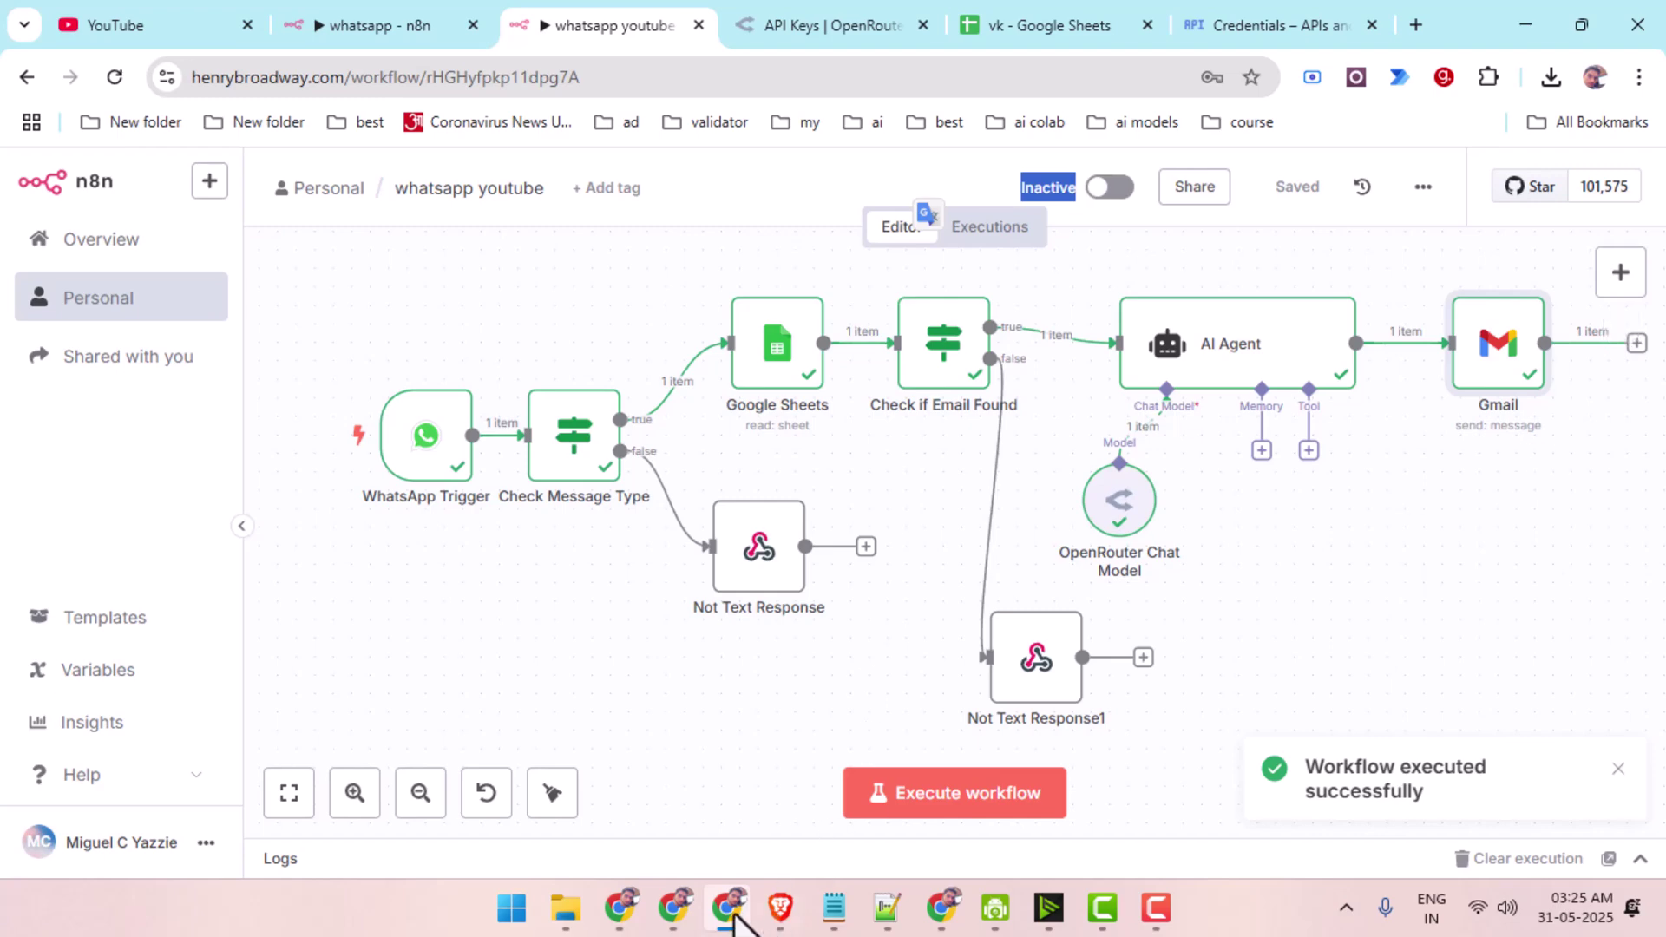
Switch to the vk Google Sheet and check the recipient address in the email column.
click(625, 913)
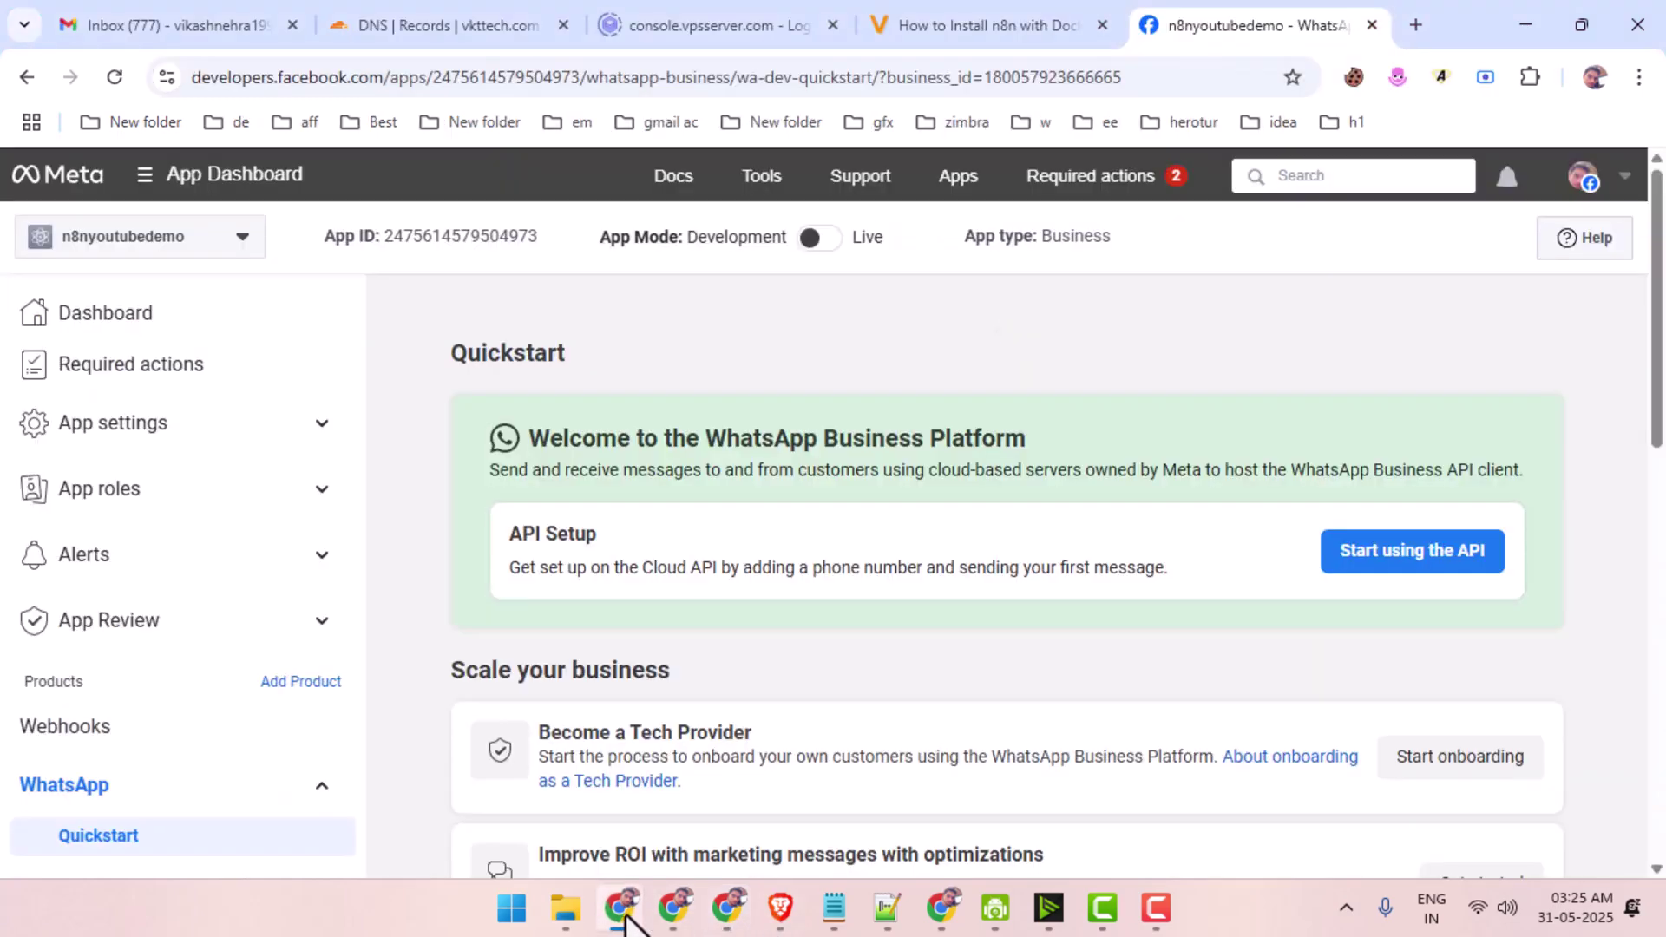
click(625, 913)
click(1023, 25)
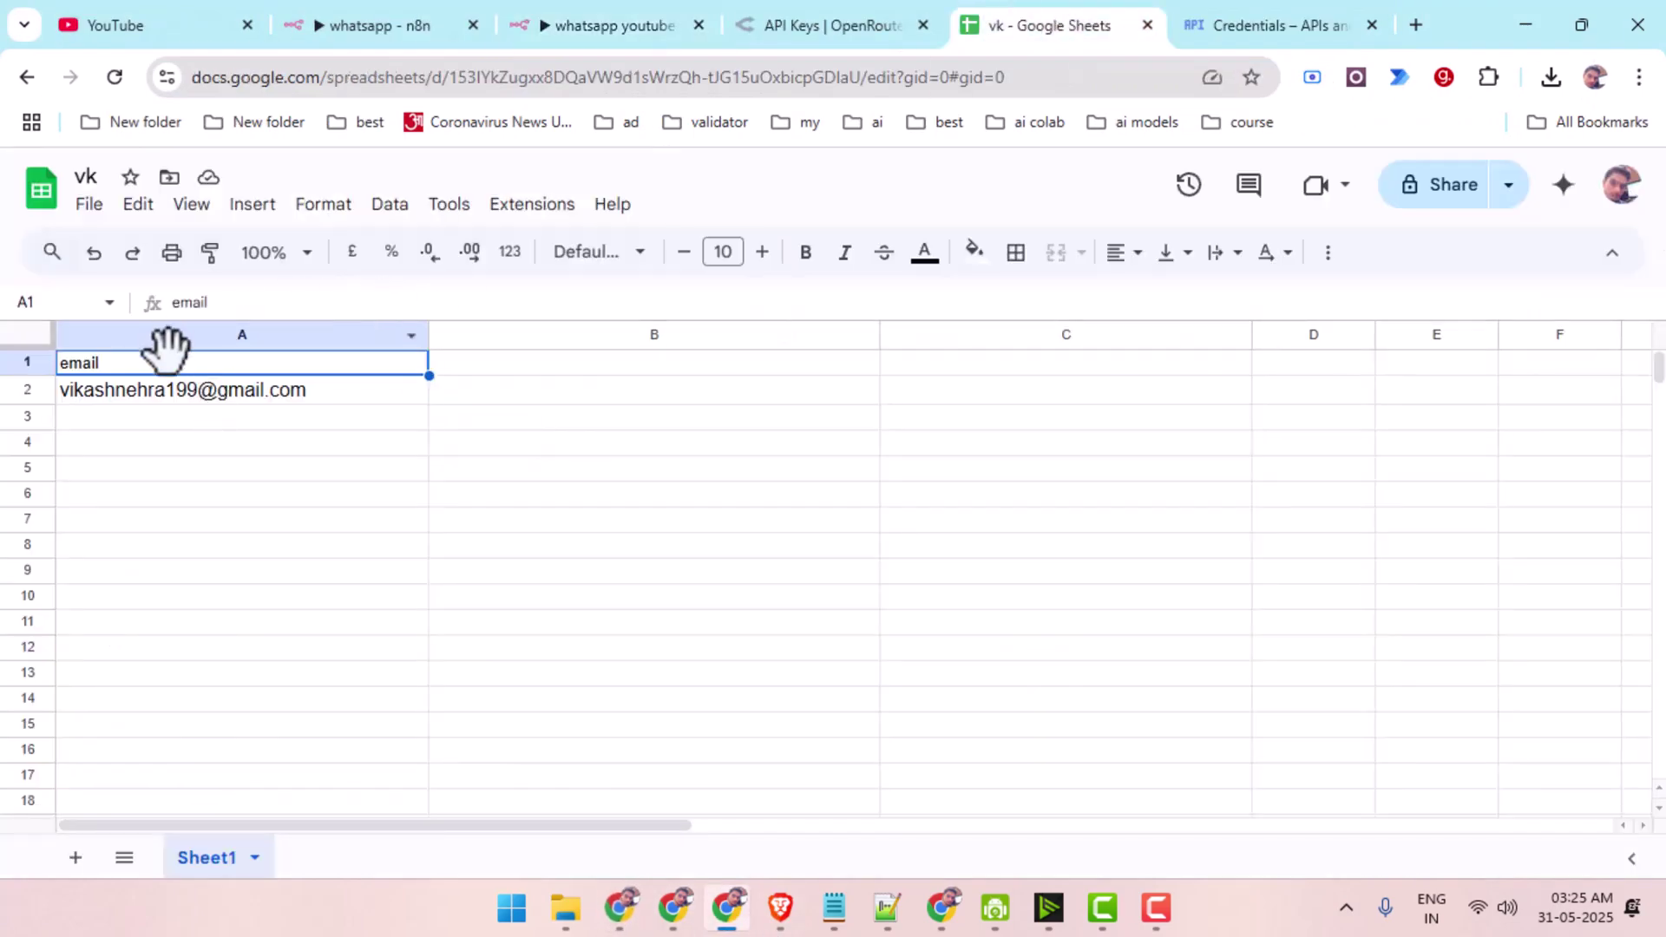
Switch to the recipient's Gmail account, refresh the inbox, and check the Primary, Updates and Spam mail for the workflow's email.
click(618, 908)
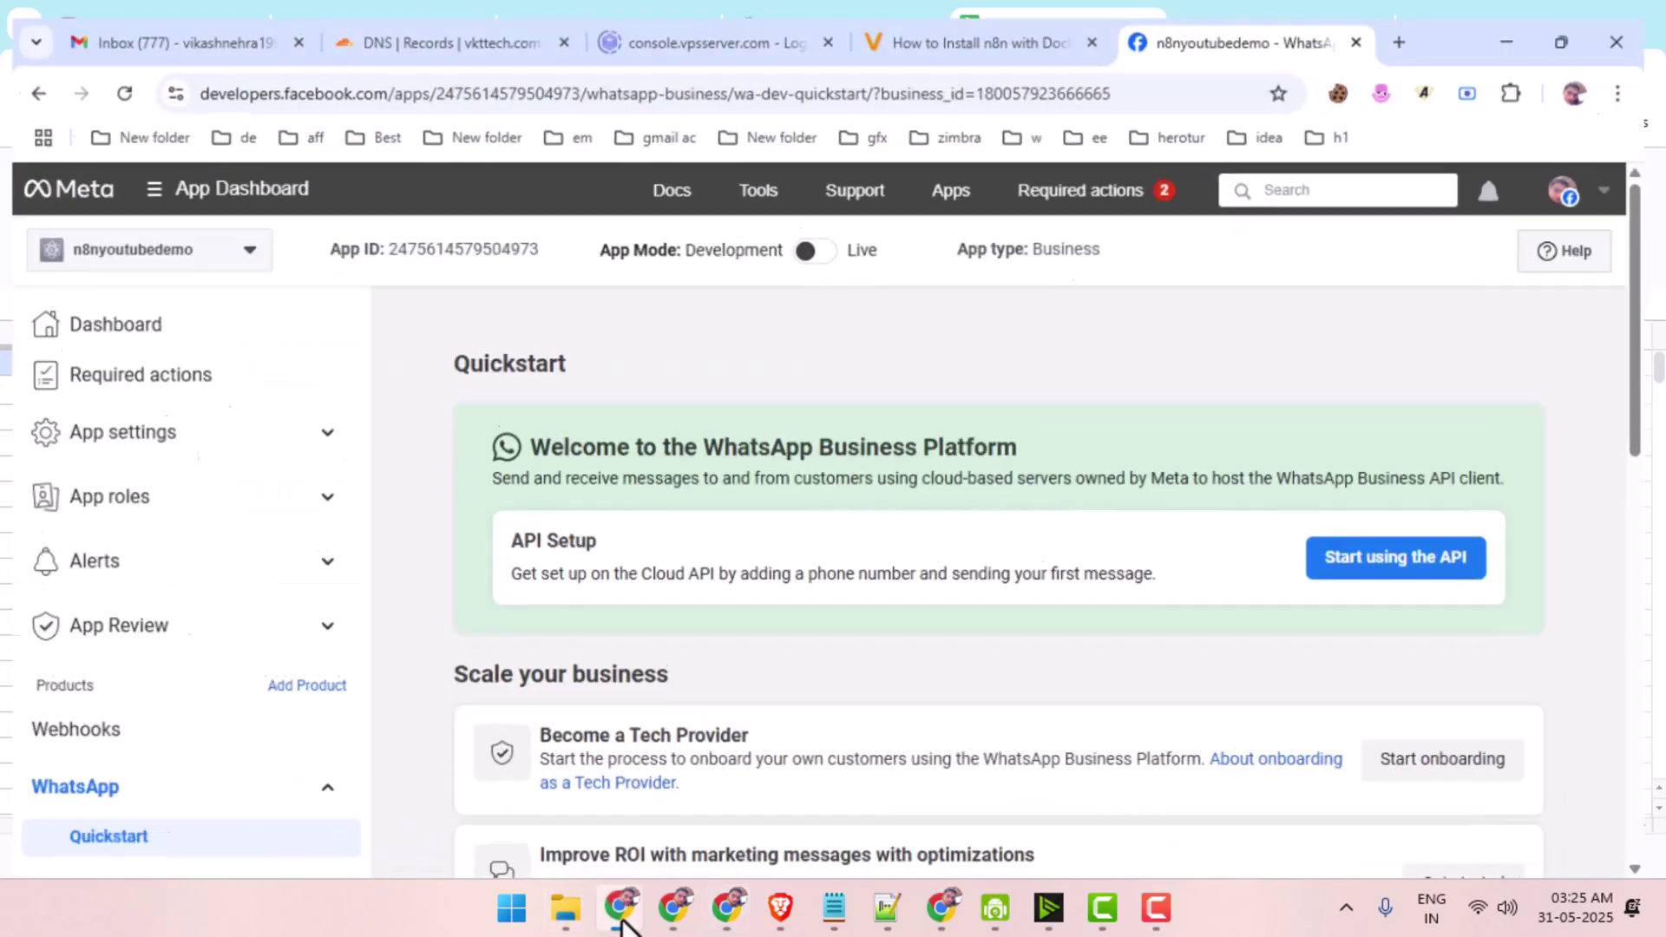
click(130, 22)
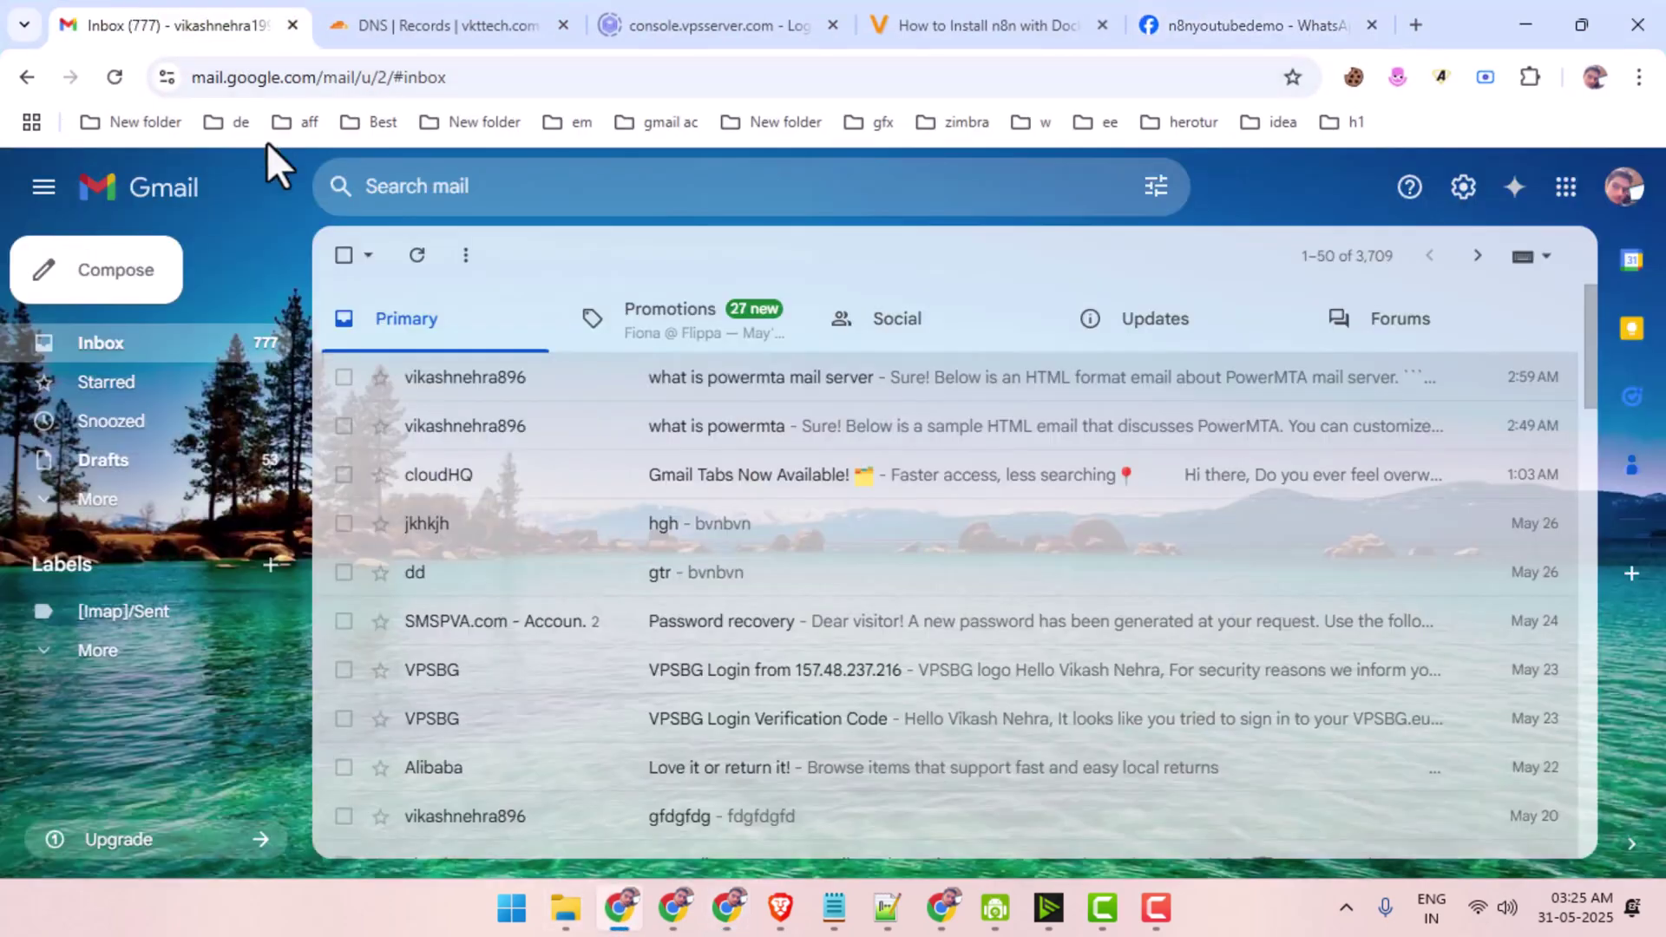
click(425, 267)
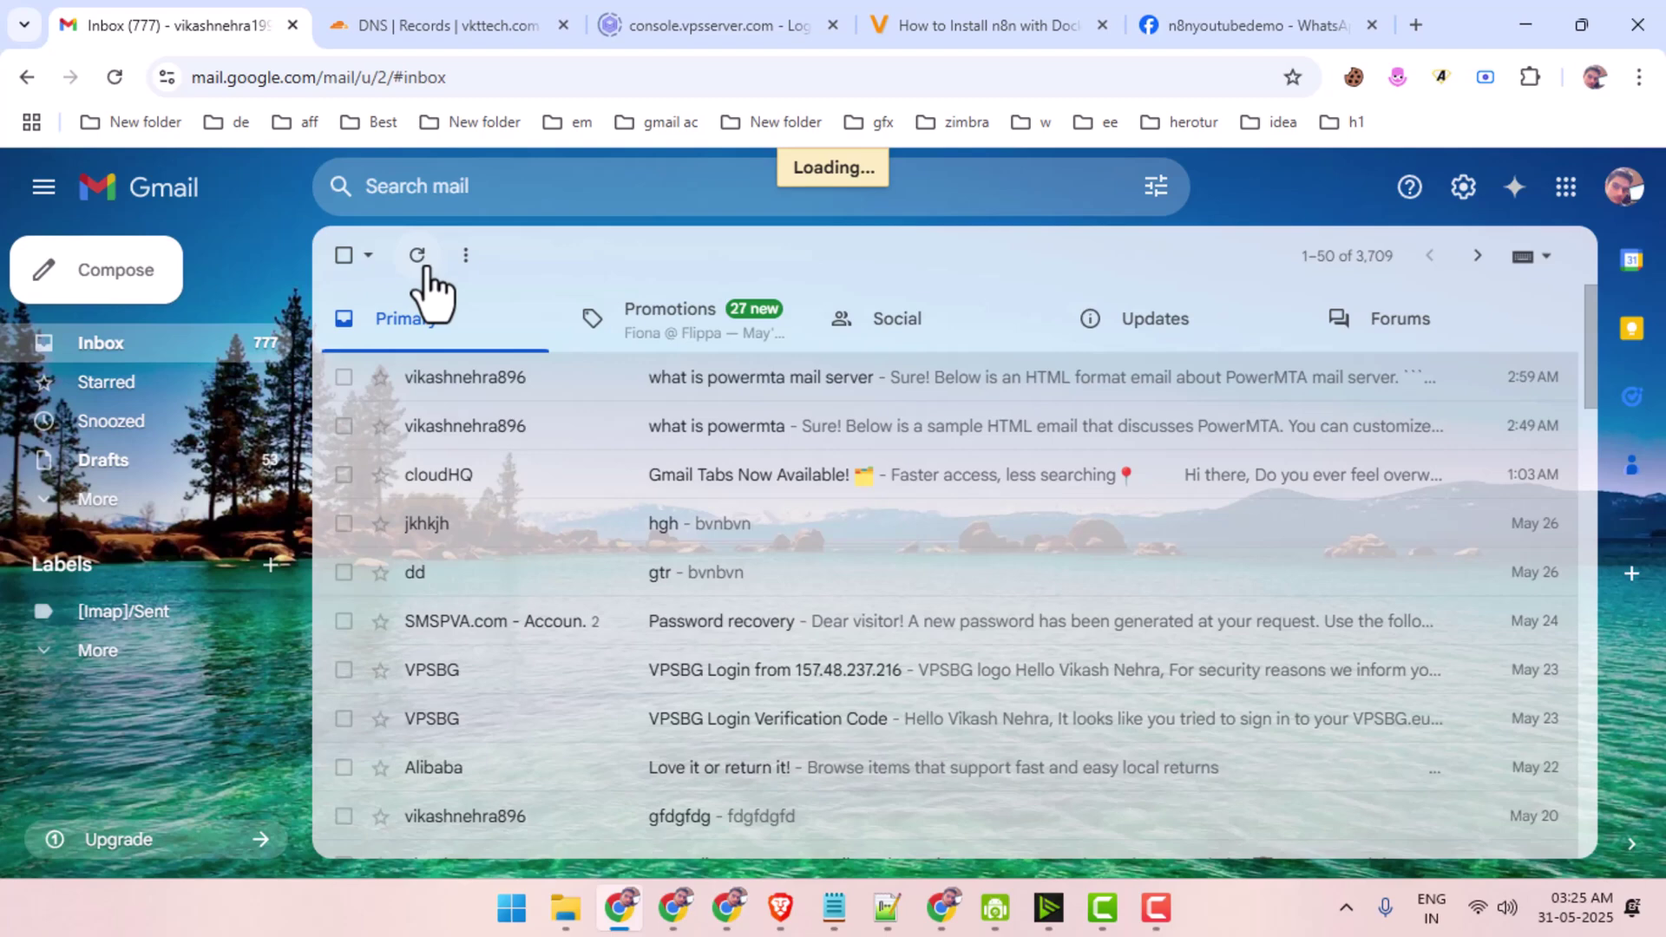
click(1210, 341)
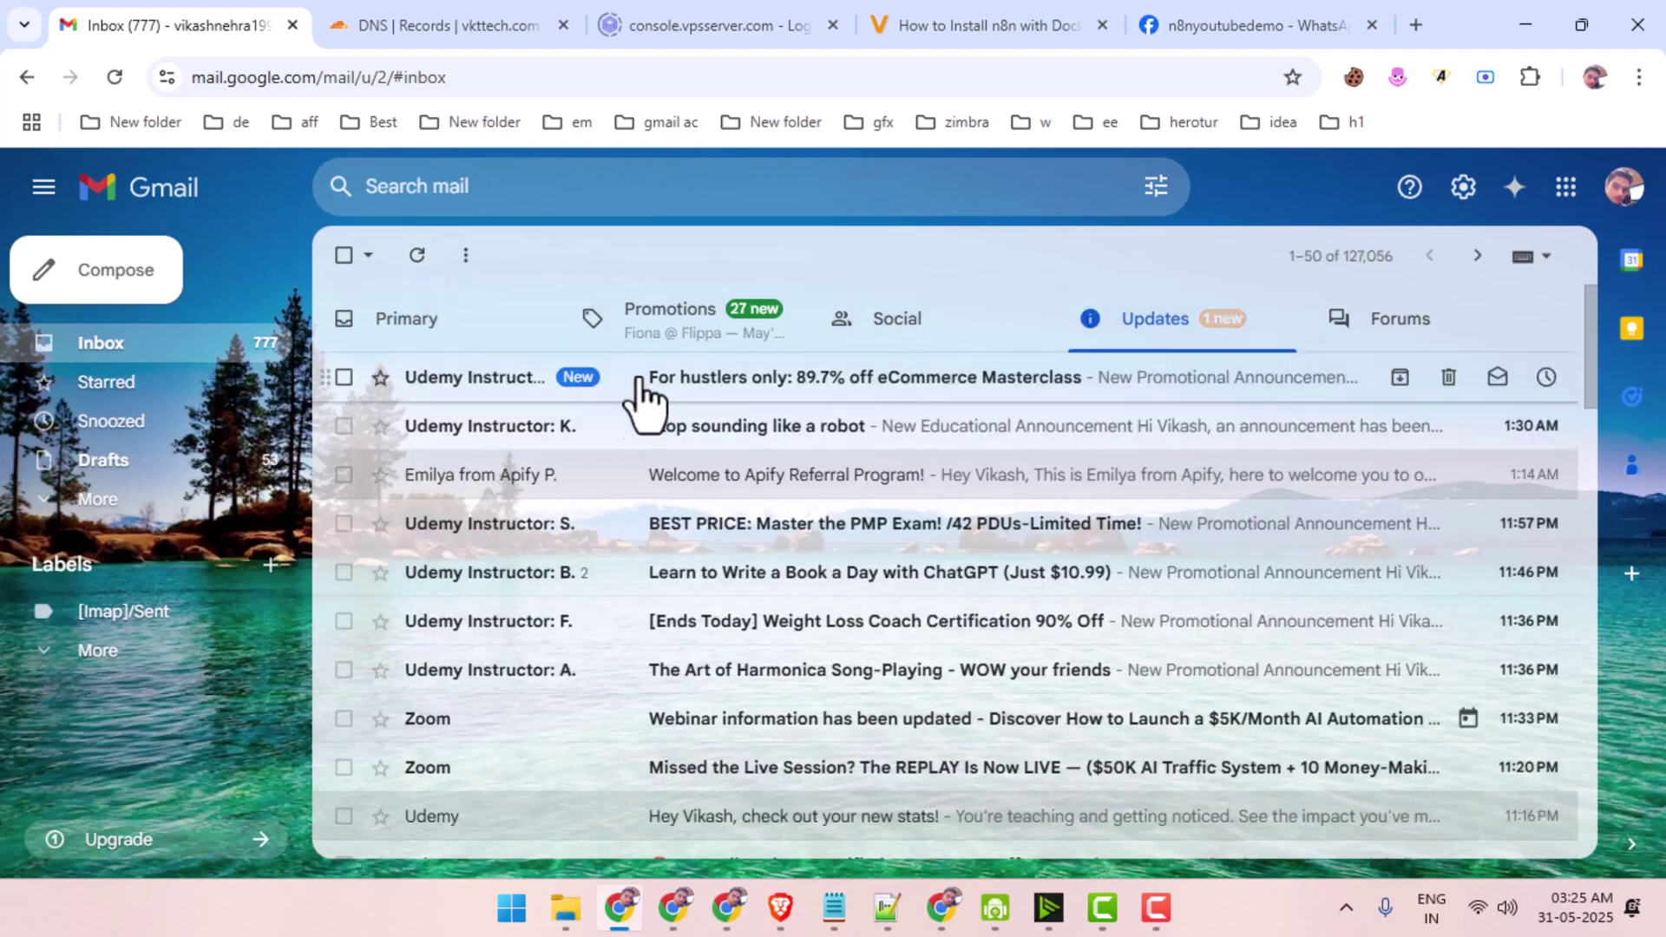
click(260, 507)
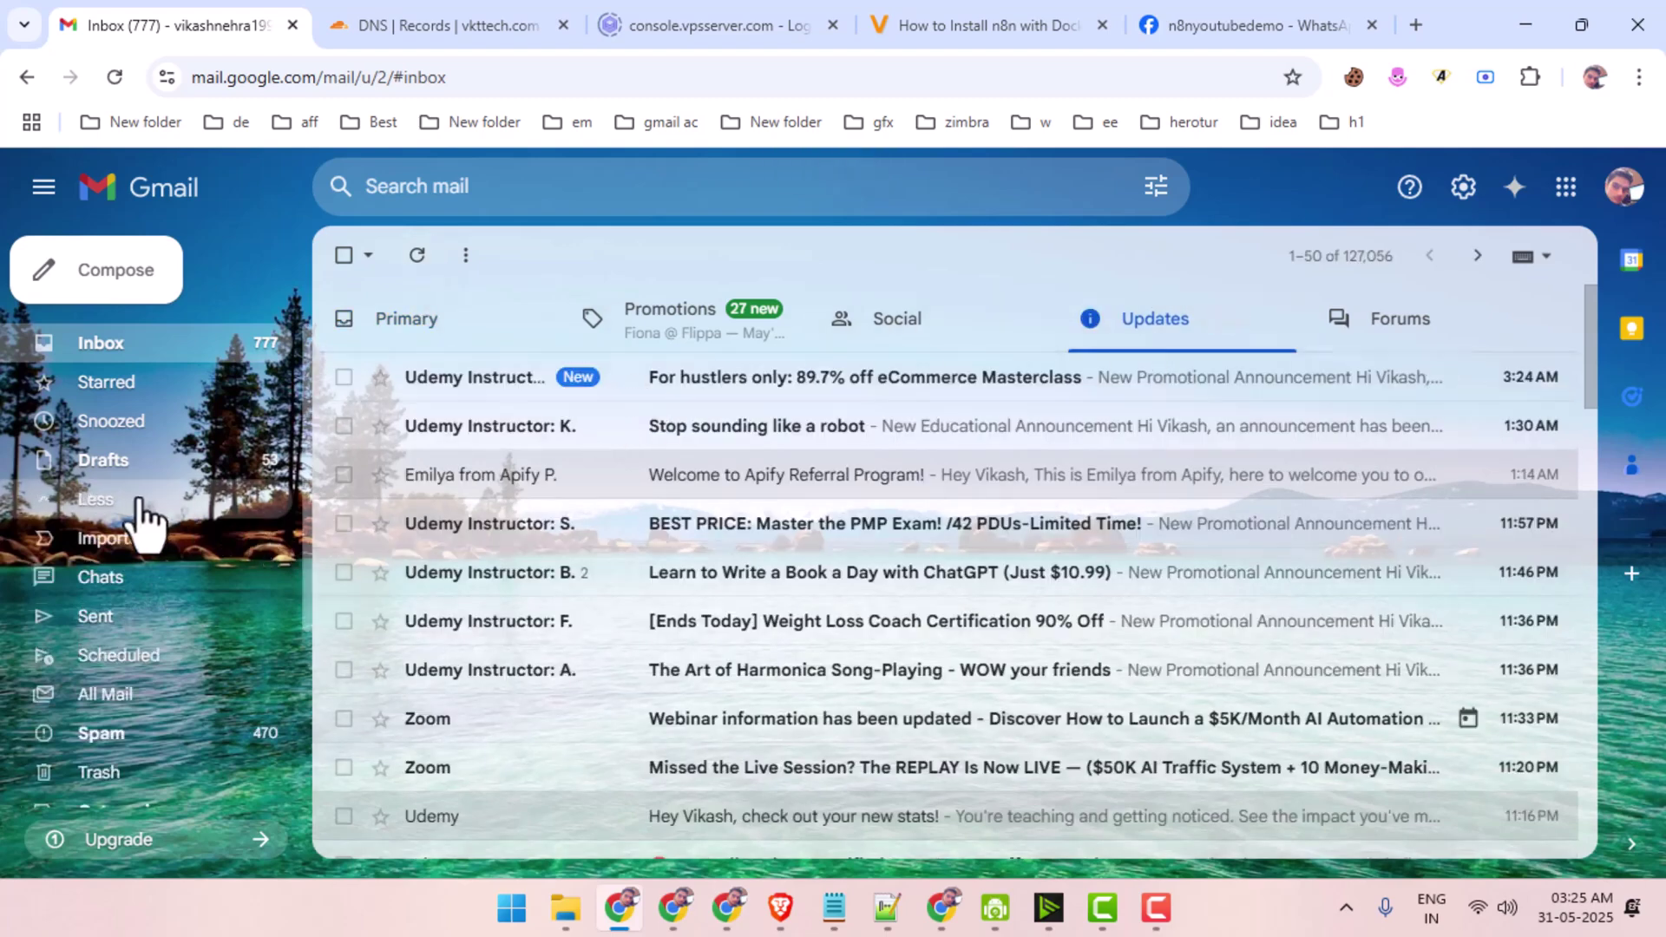
click(161, 733)
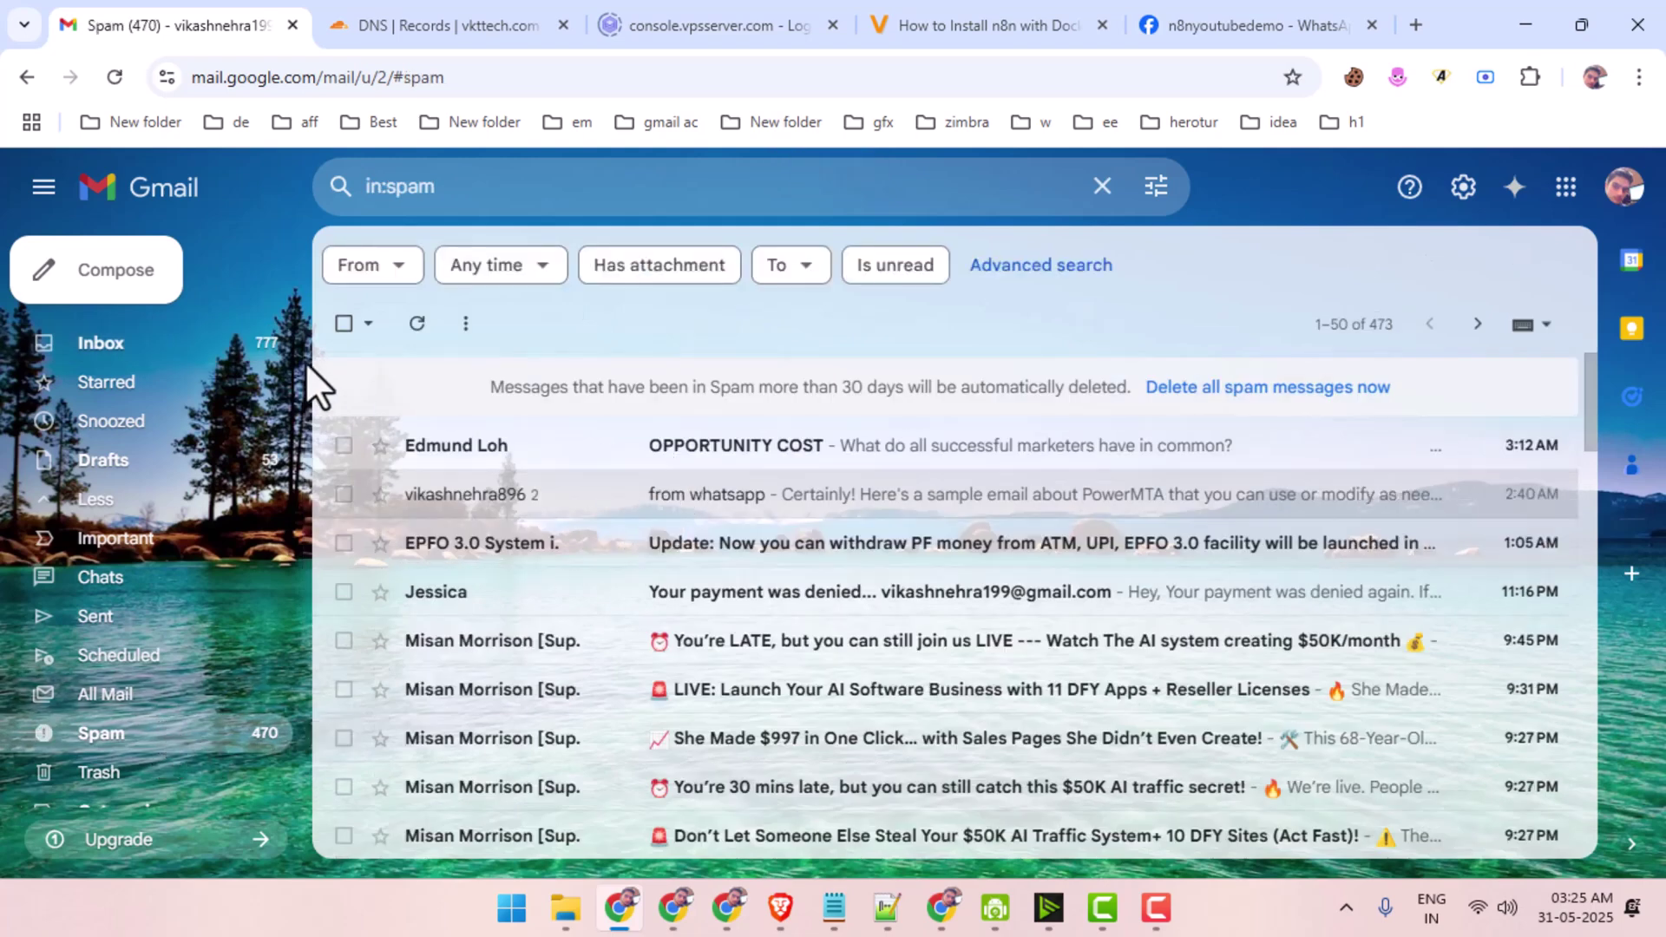
click(186, 339)
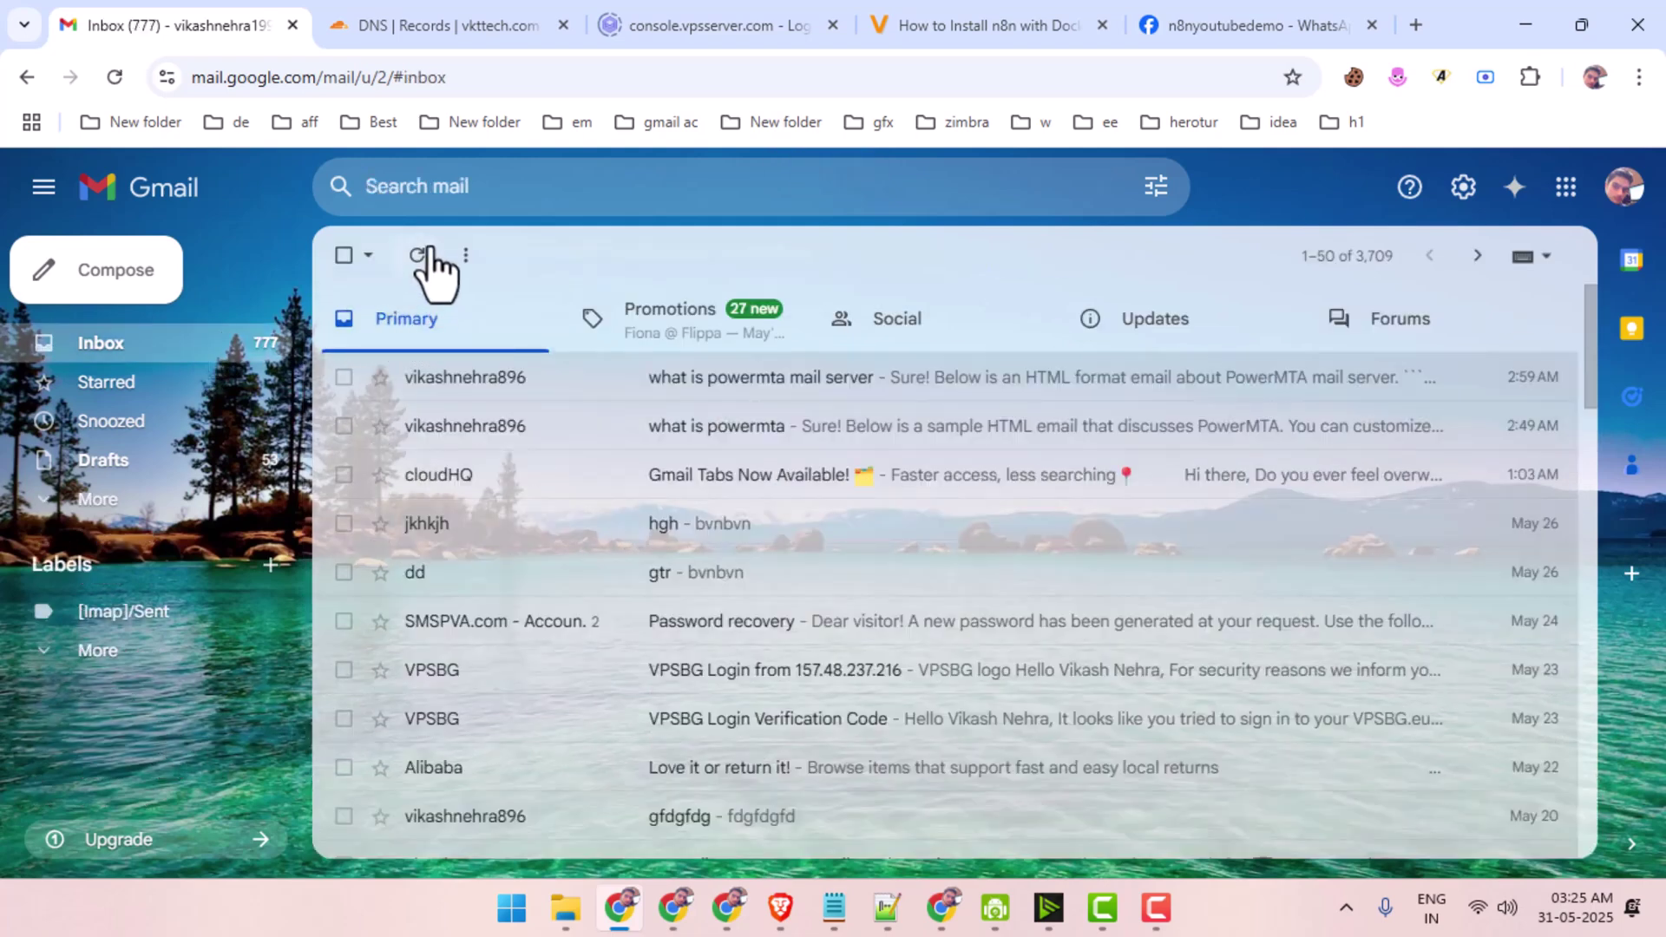
click(976, 319)
click(1145, 317)
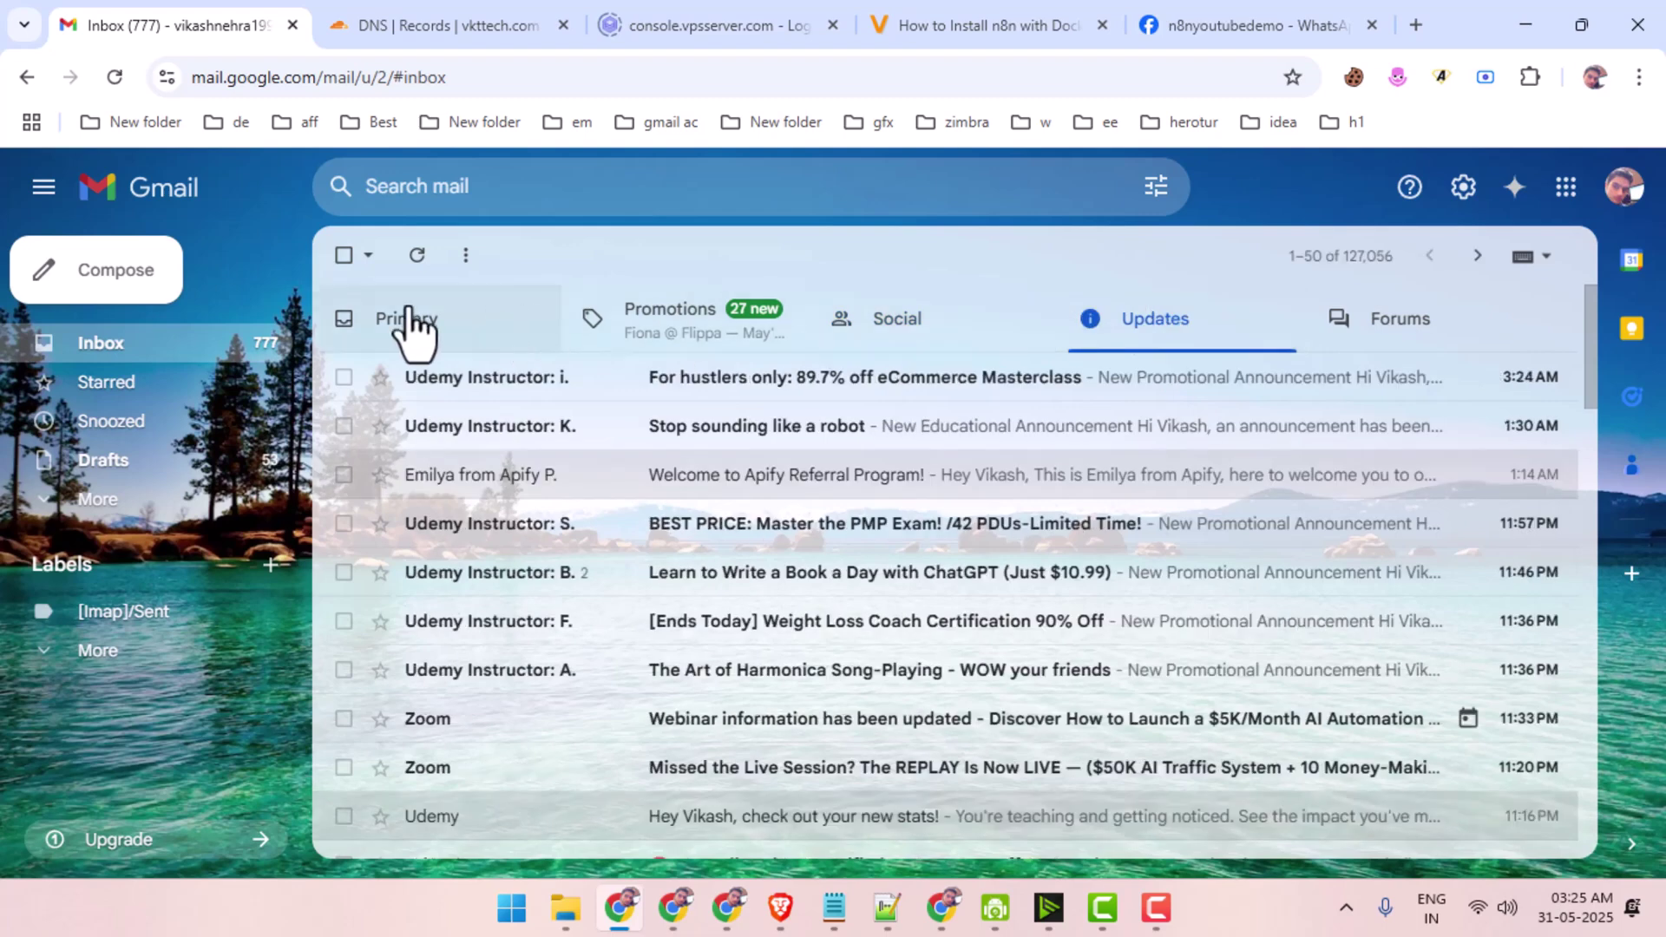
click(408, 325)
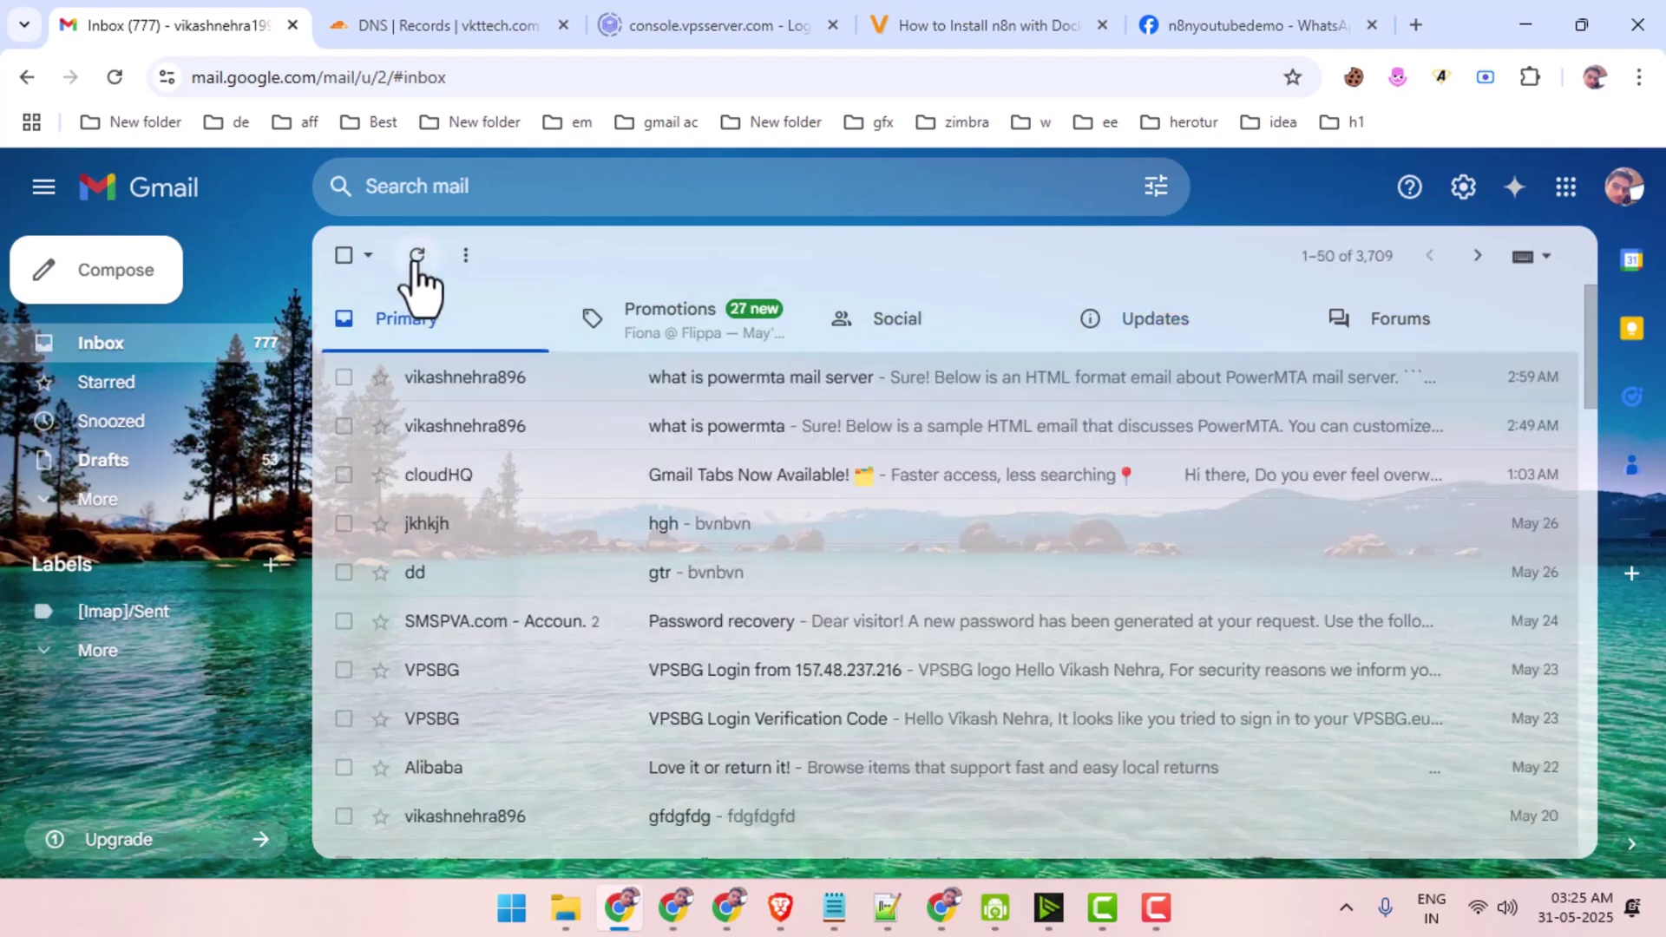
Open the sending account's Gmail in a new browser tab and check its Sent mail for the workflow's email.
click(727, 910)
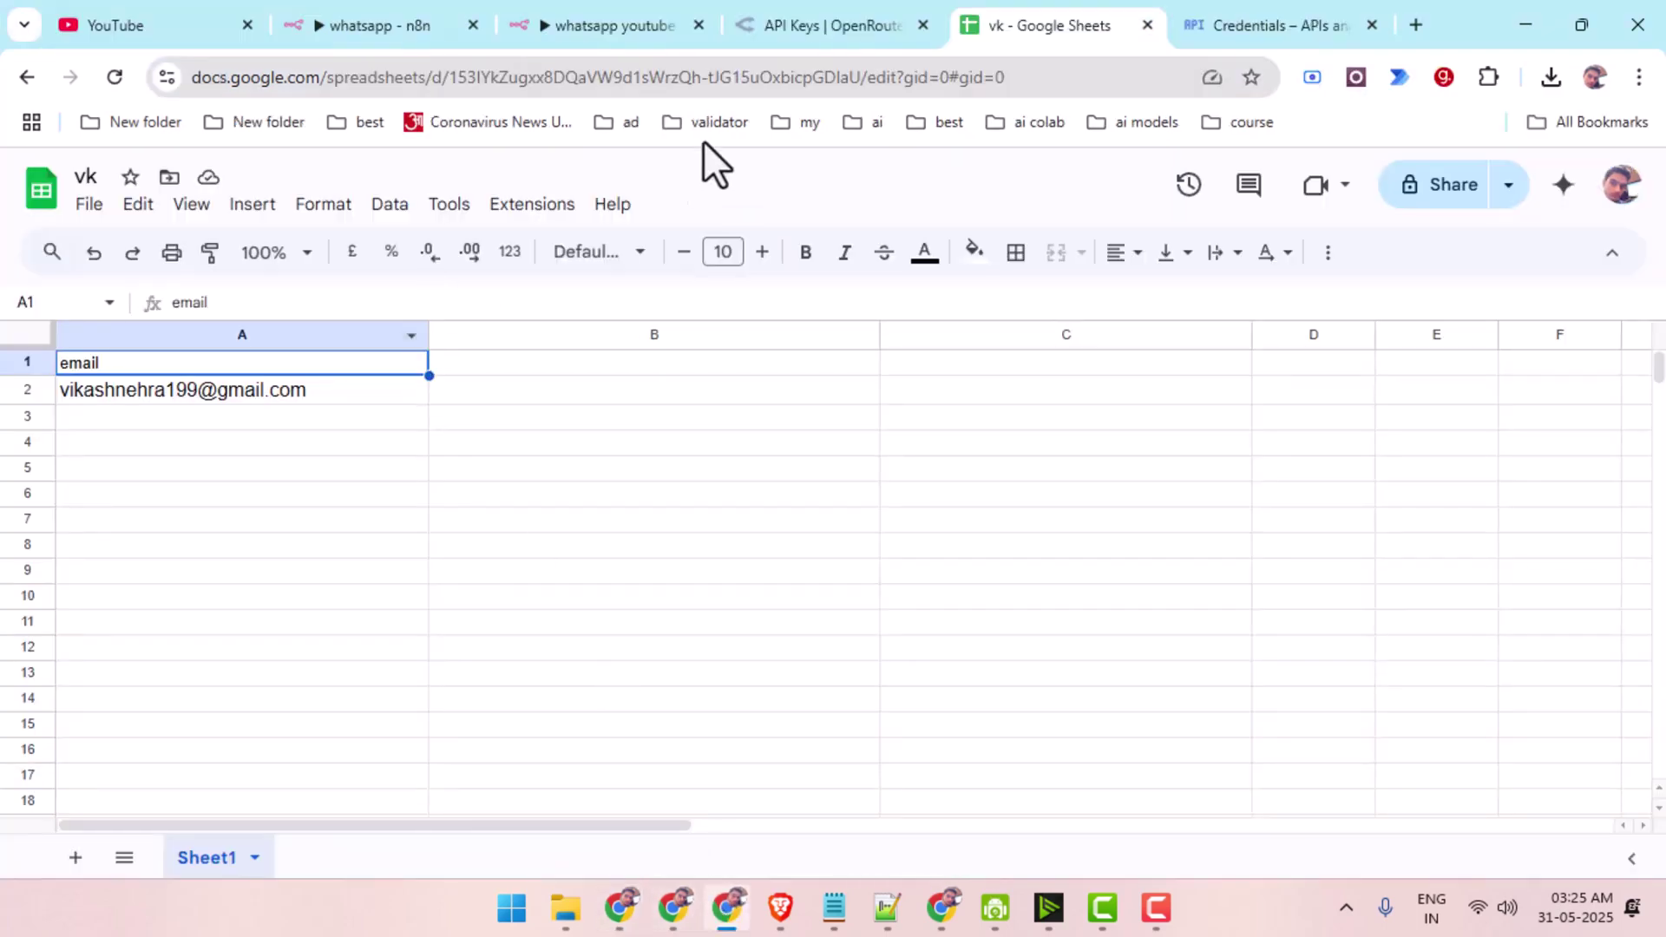
click(416, 14)
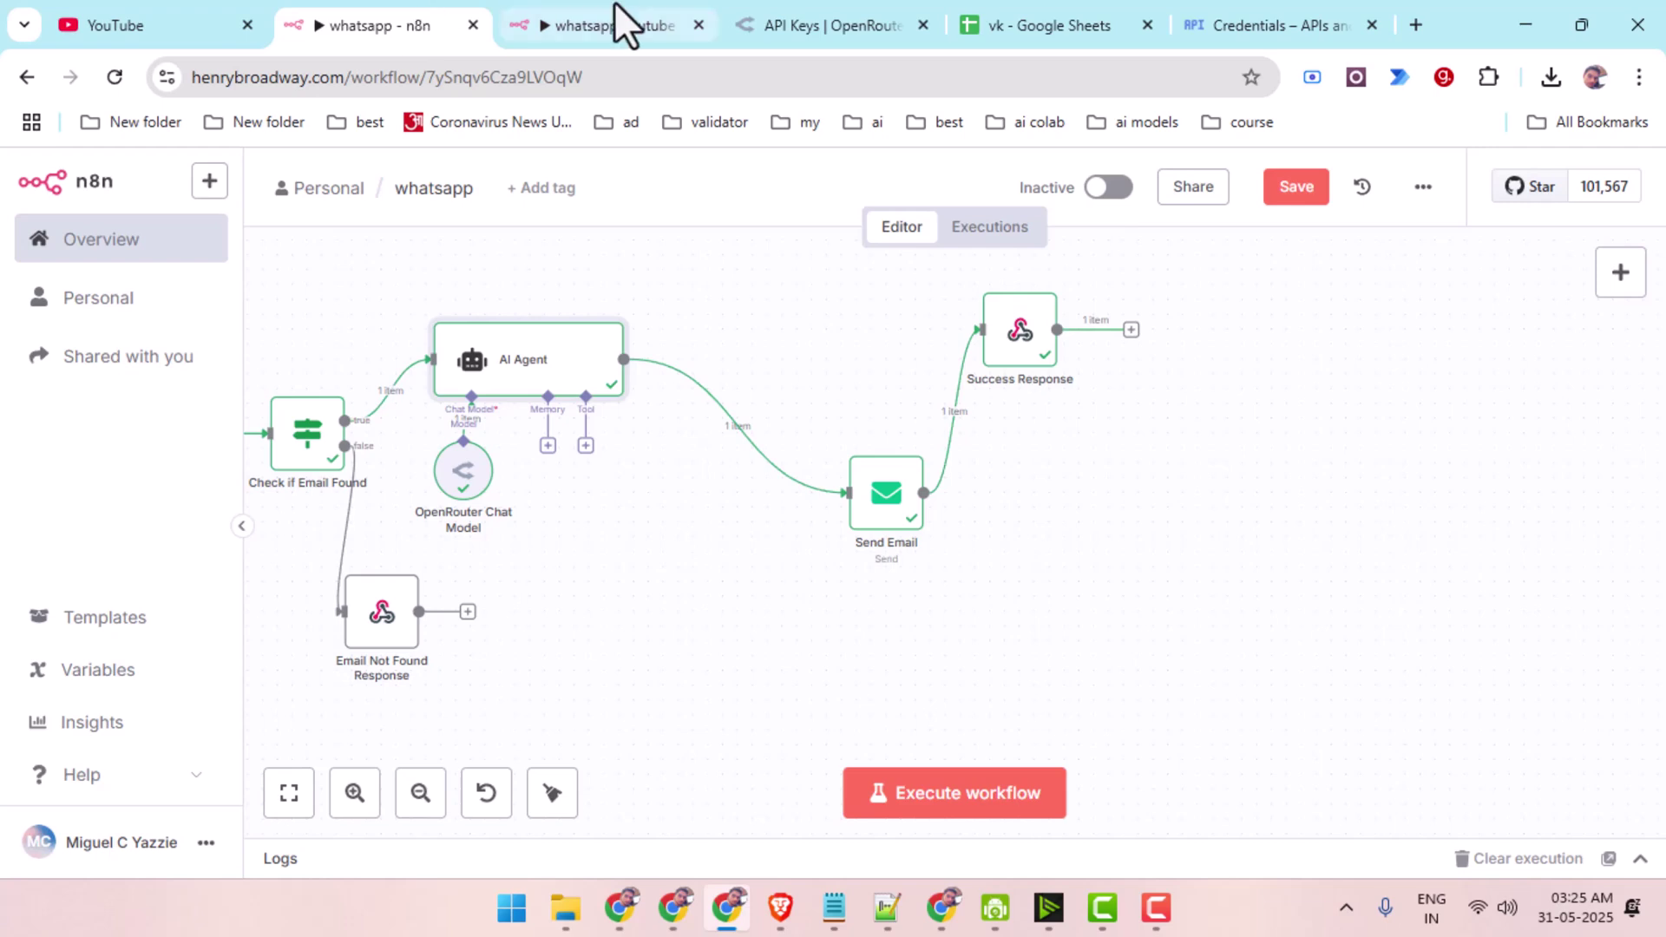
click(1412, 23)
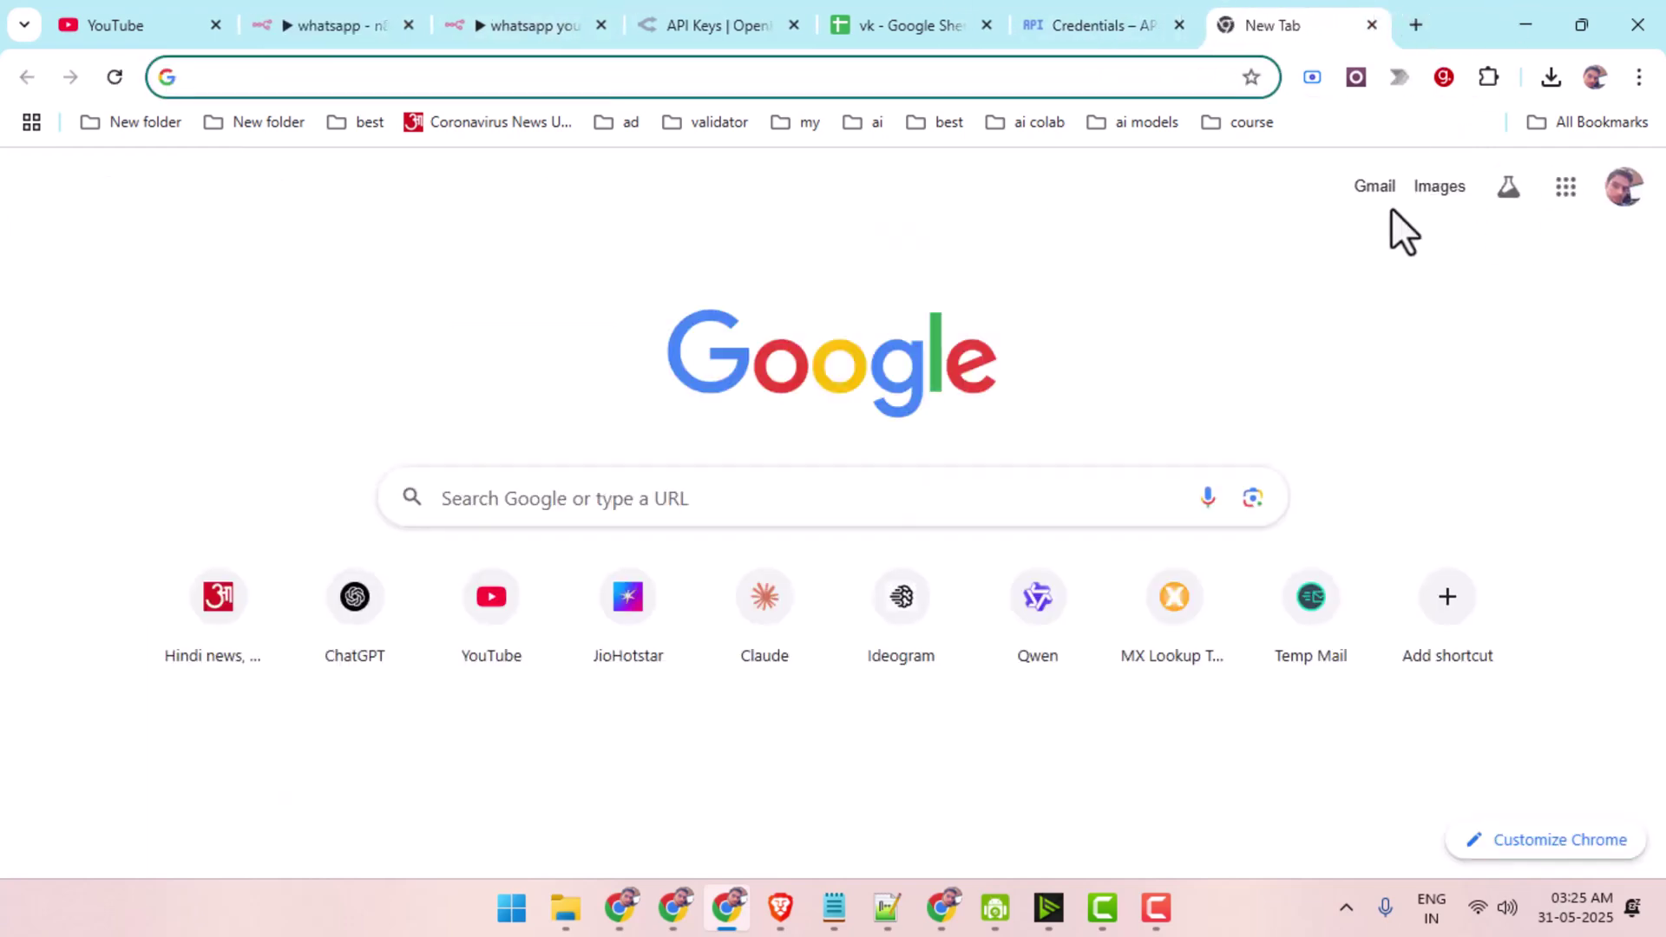
click(1375, 187)
click(332, 7)
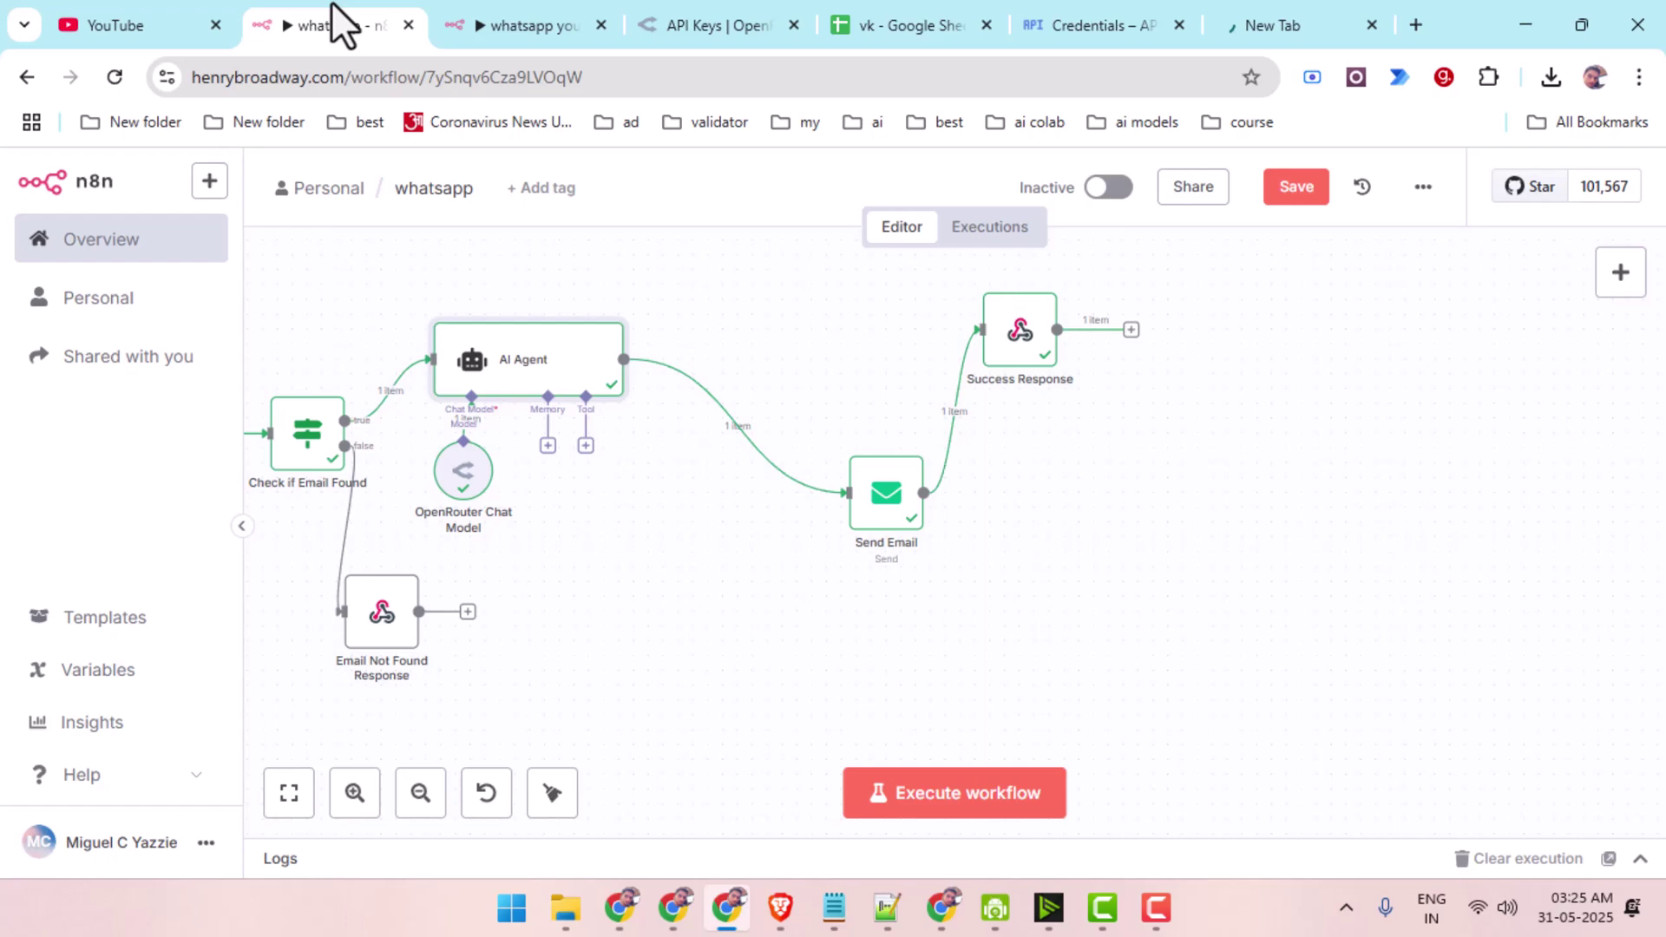
click(530, 4)
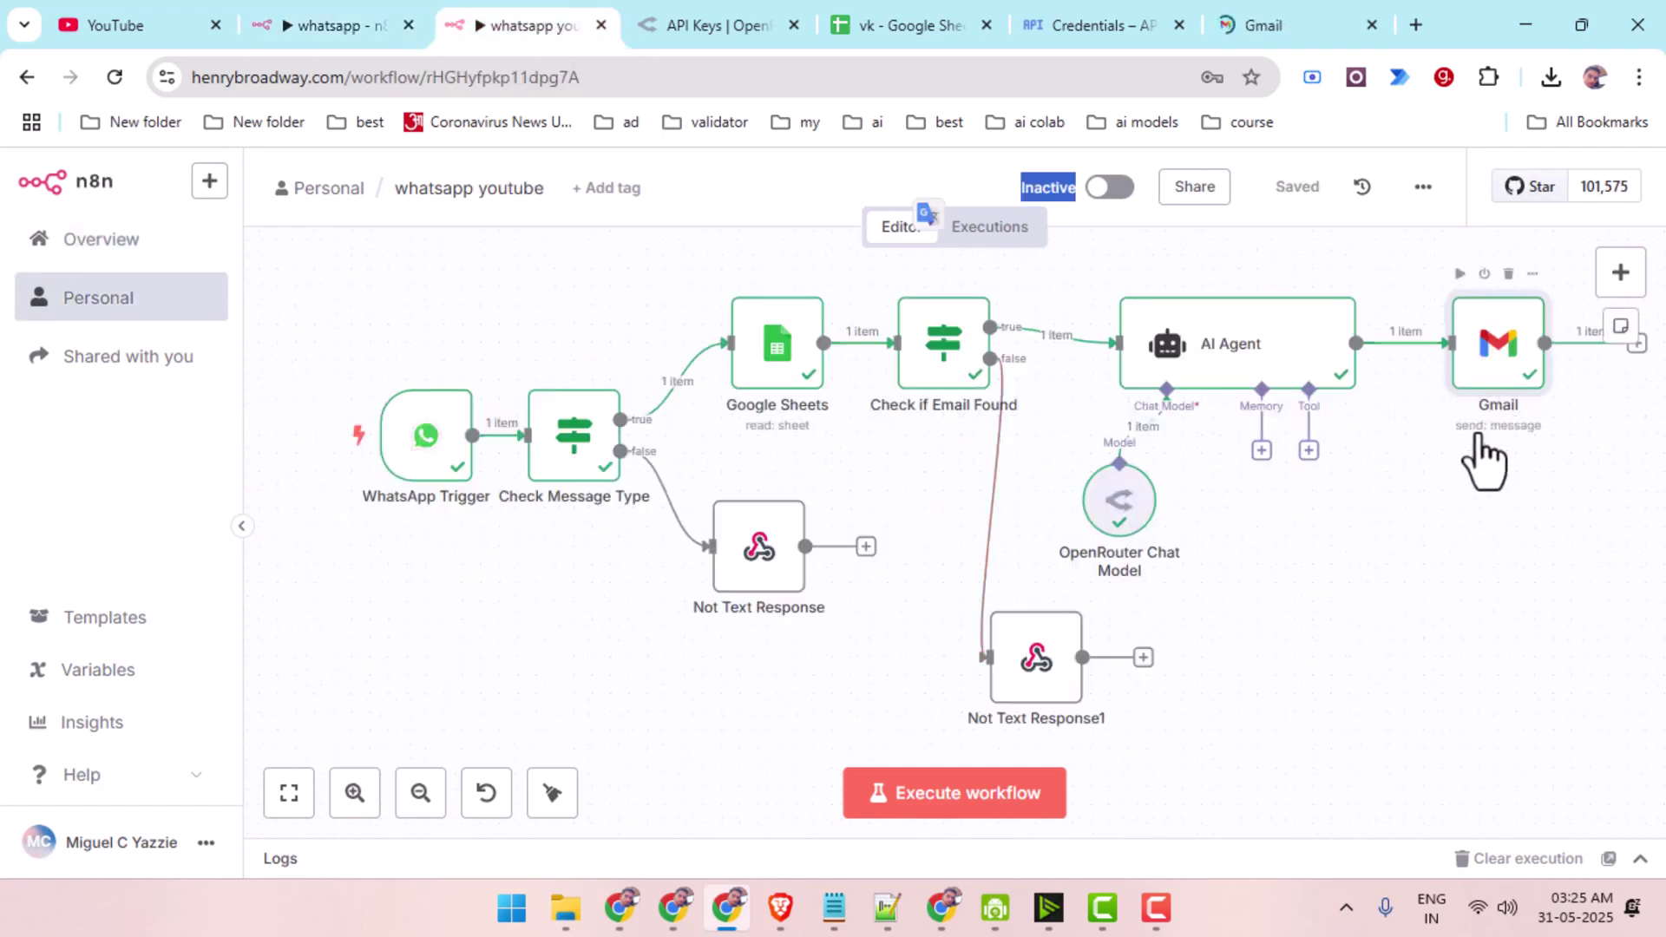
click(1500, 512)
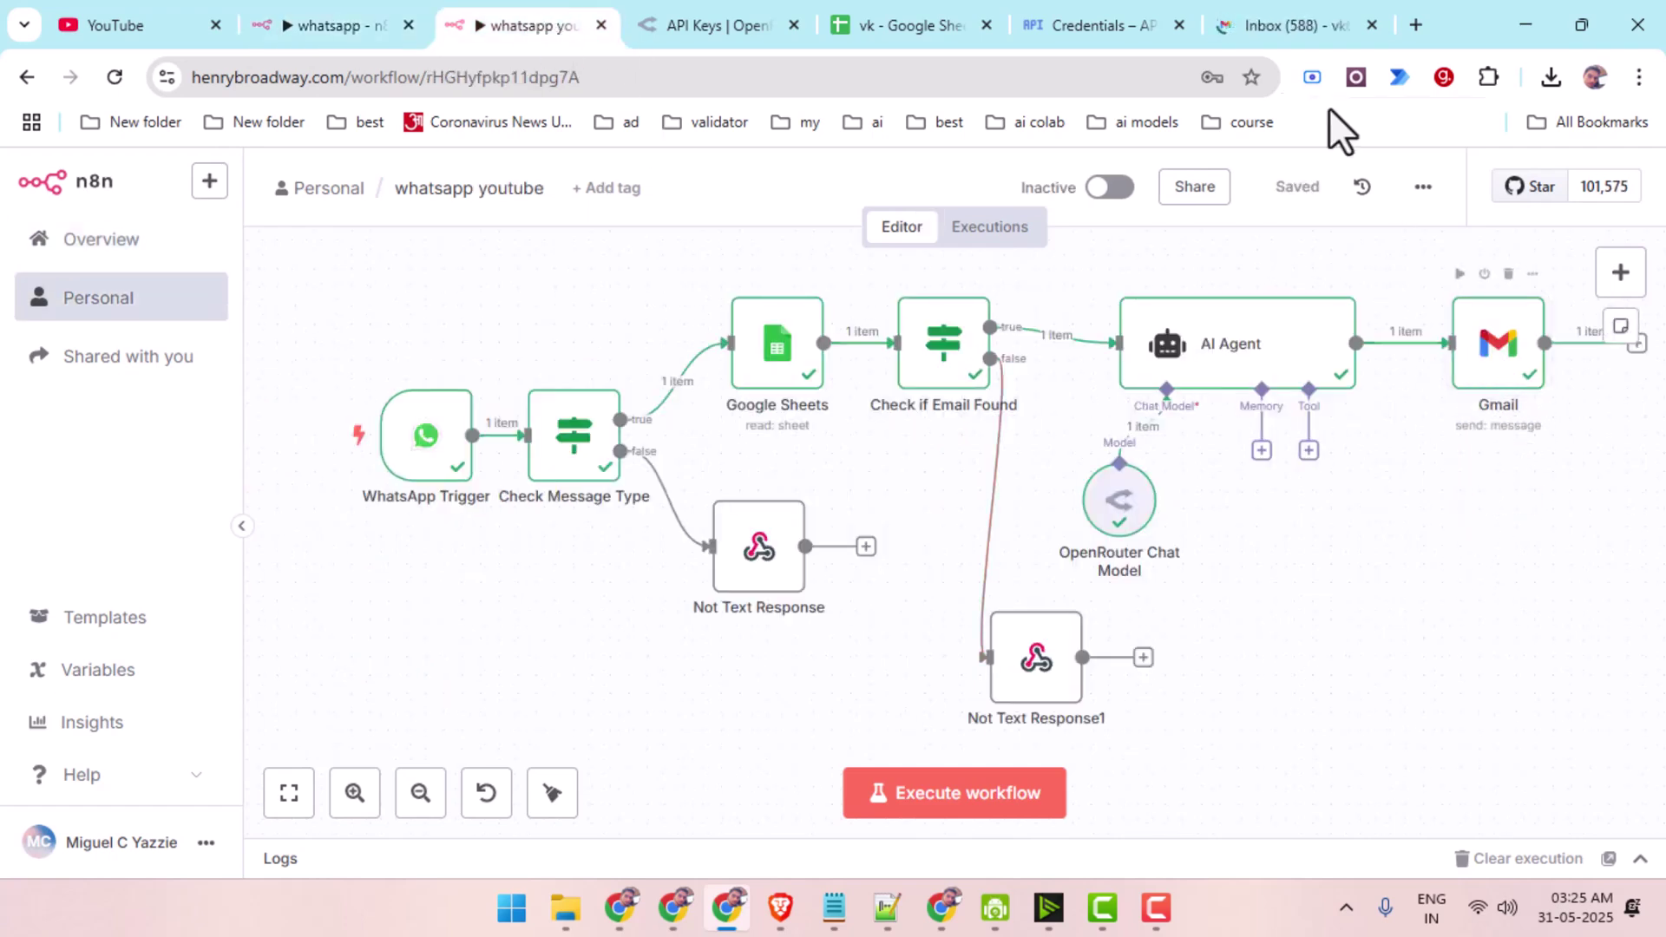
click(1317, 26)
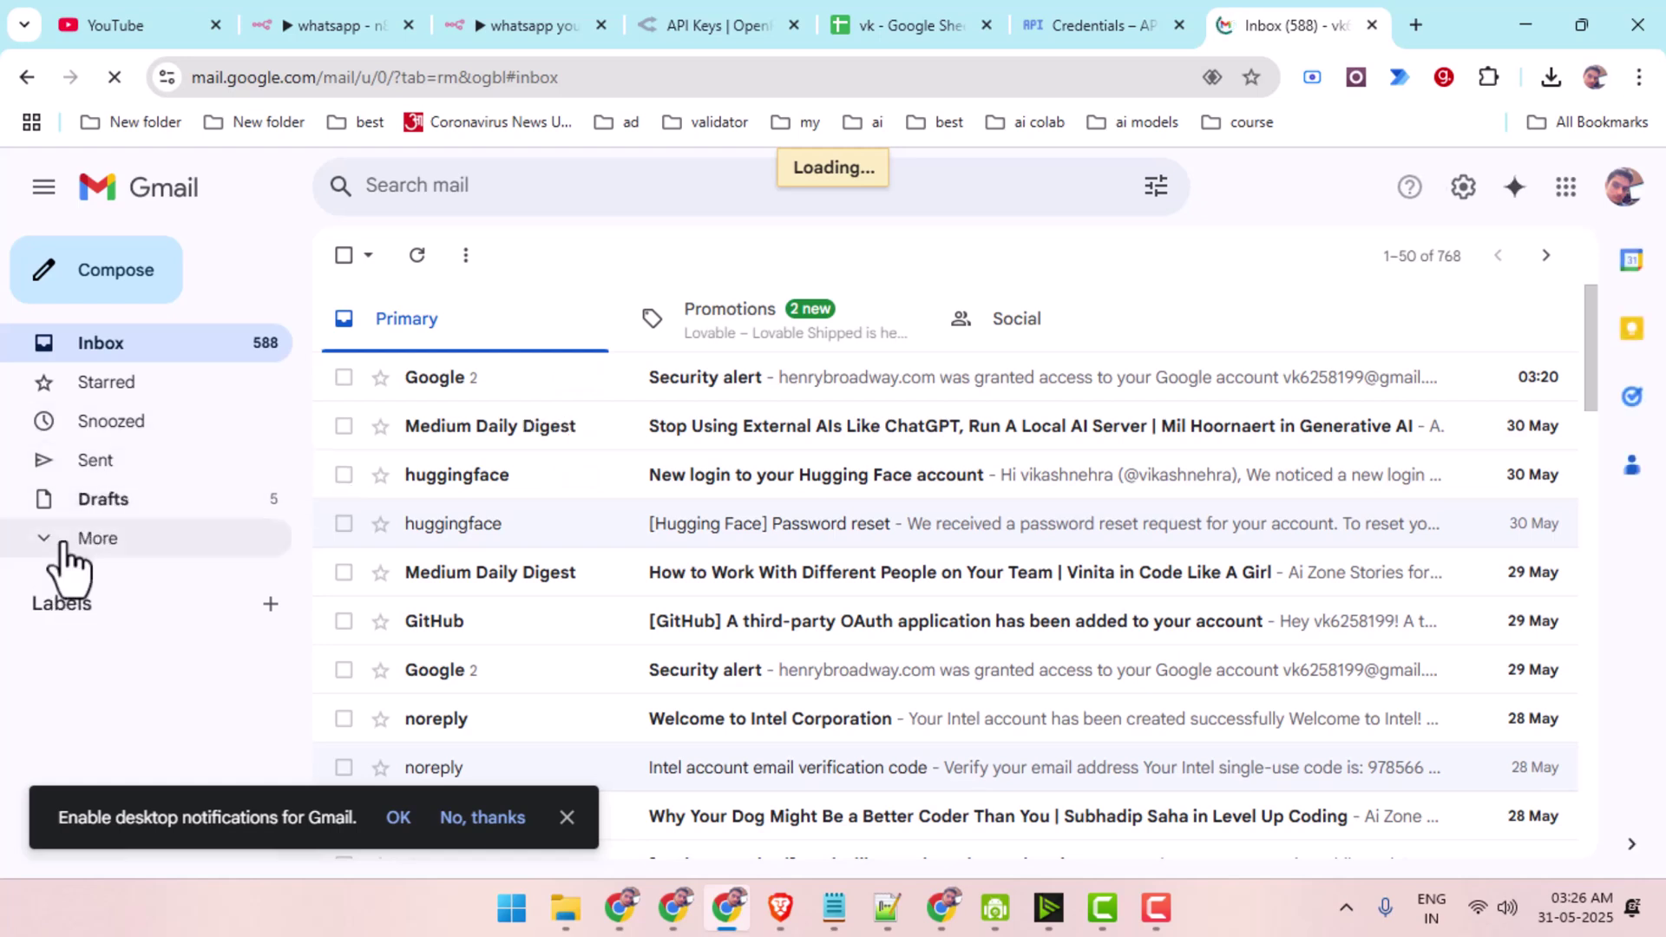
click(124, 464)
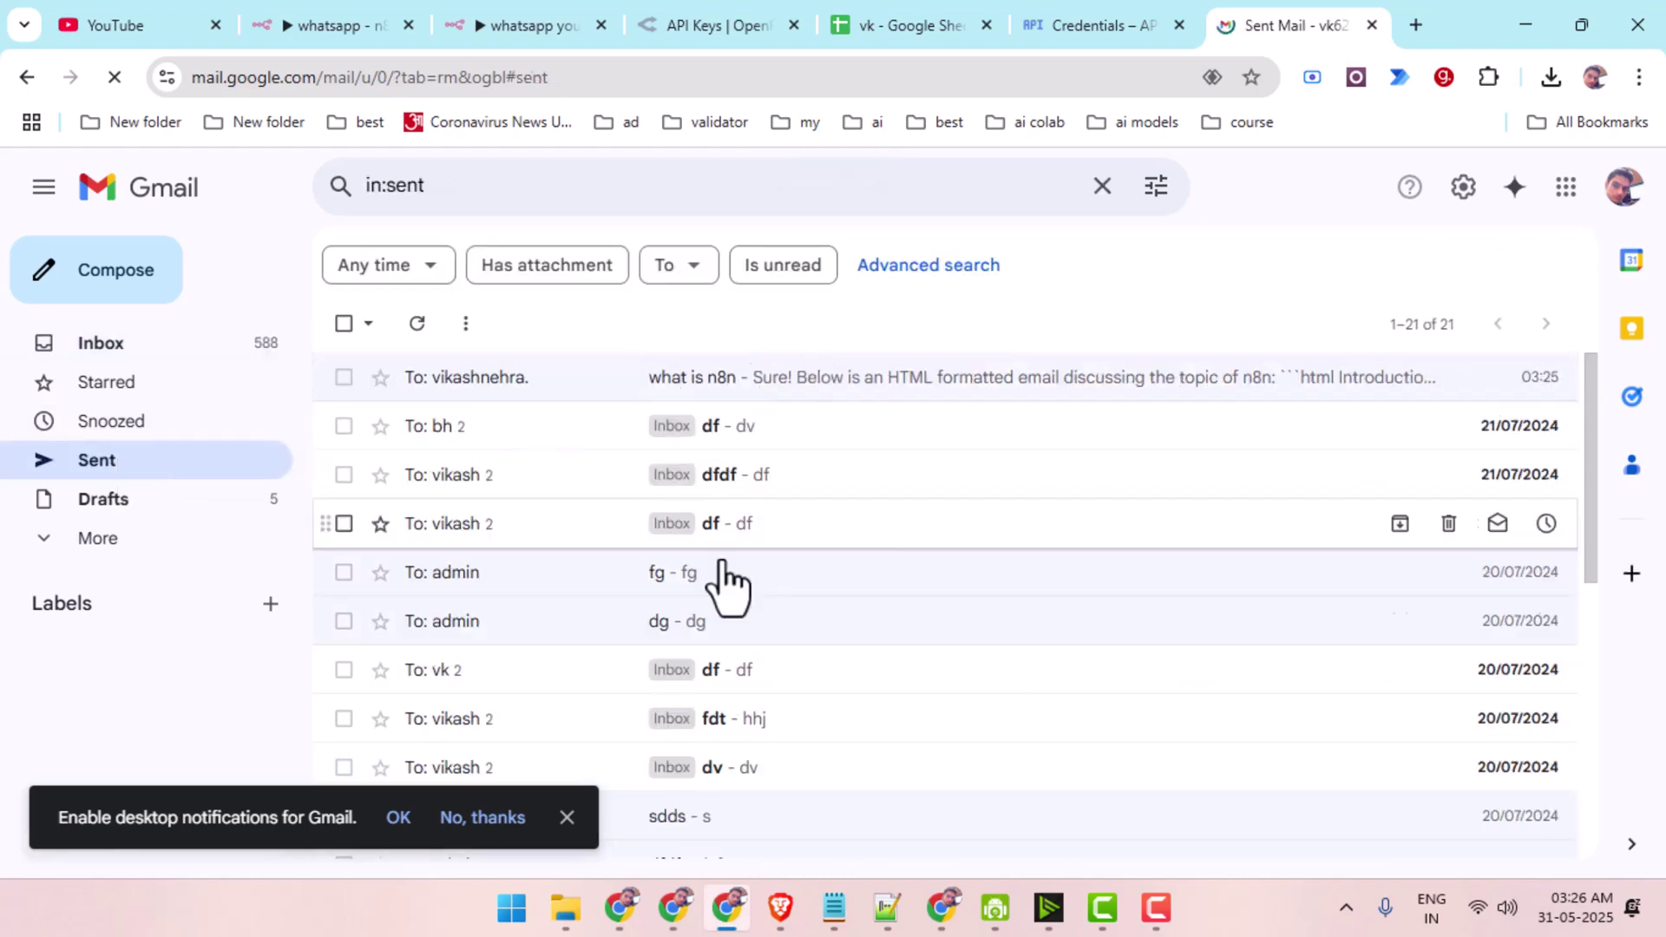
Recheck the recipient's Gmail inbox categories and Spam folder, and open the "what is n8n" email.
click(614, 911)
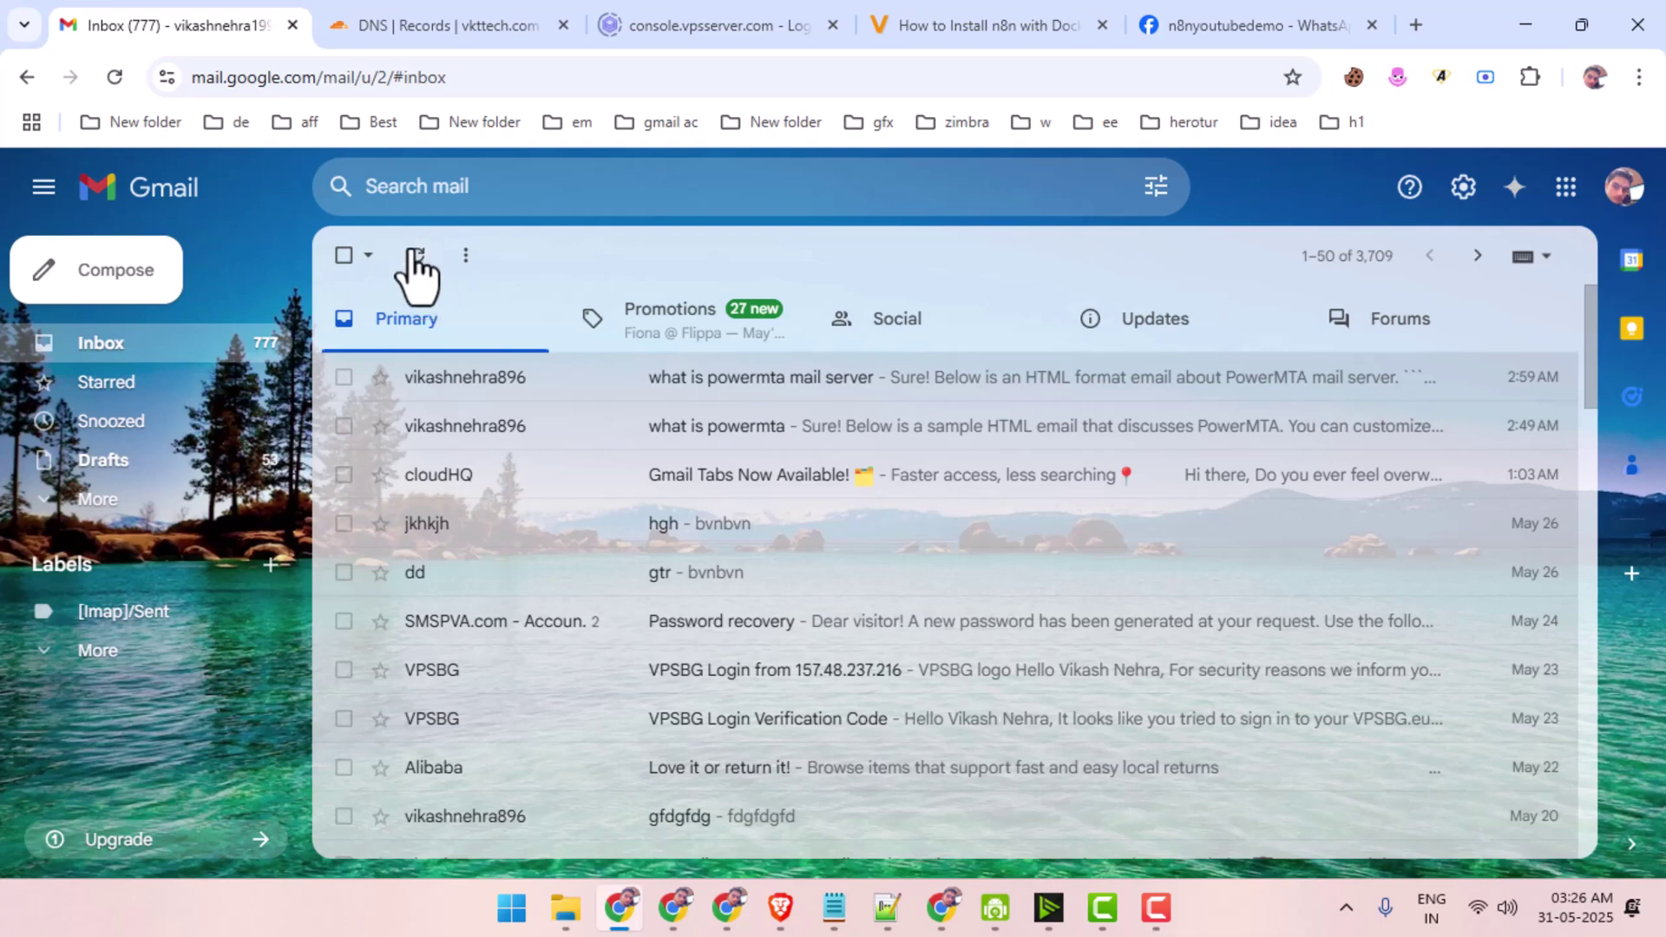
click(847, 330)
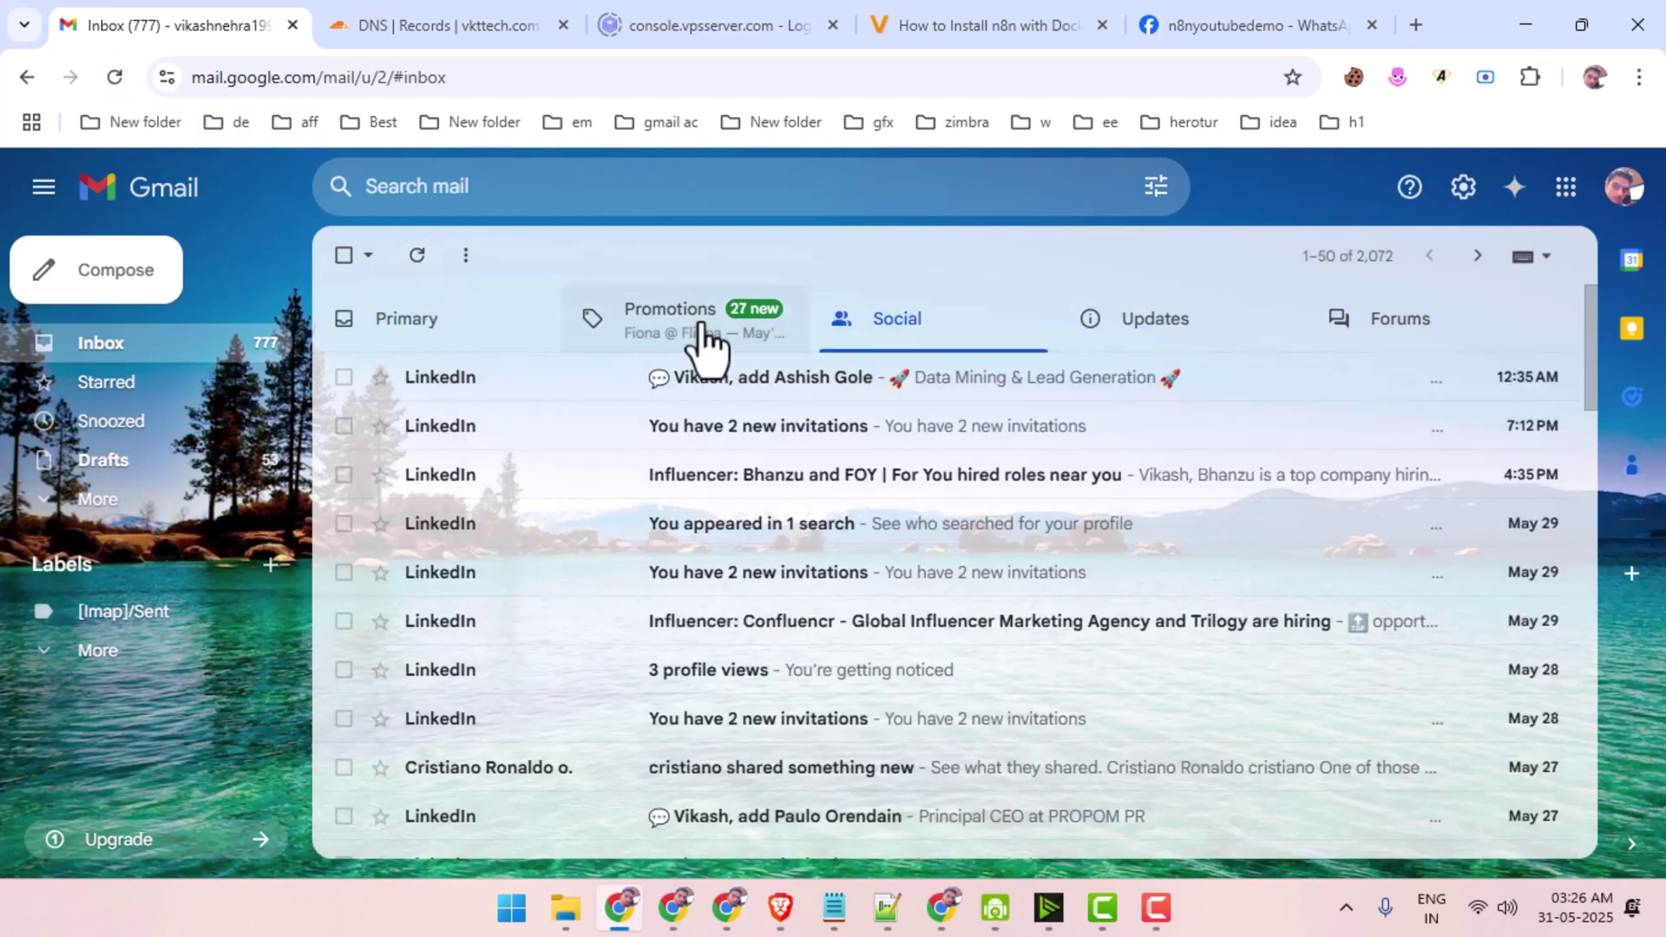
click(685, 338)
click(499, 340)
click(187, 499)
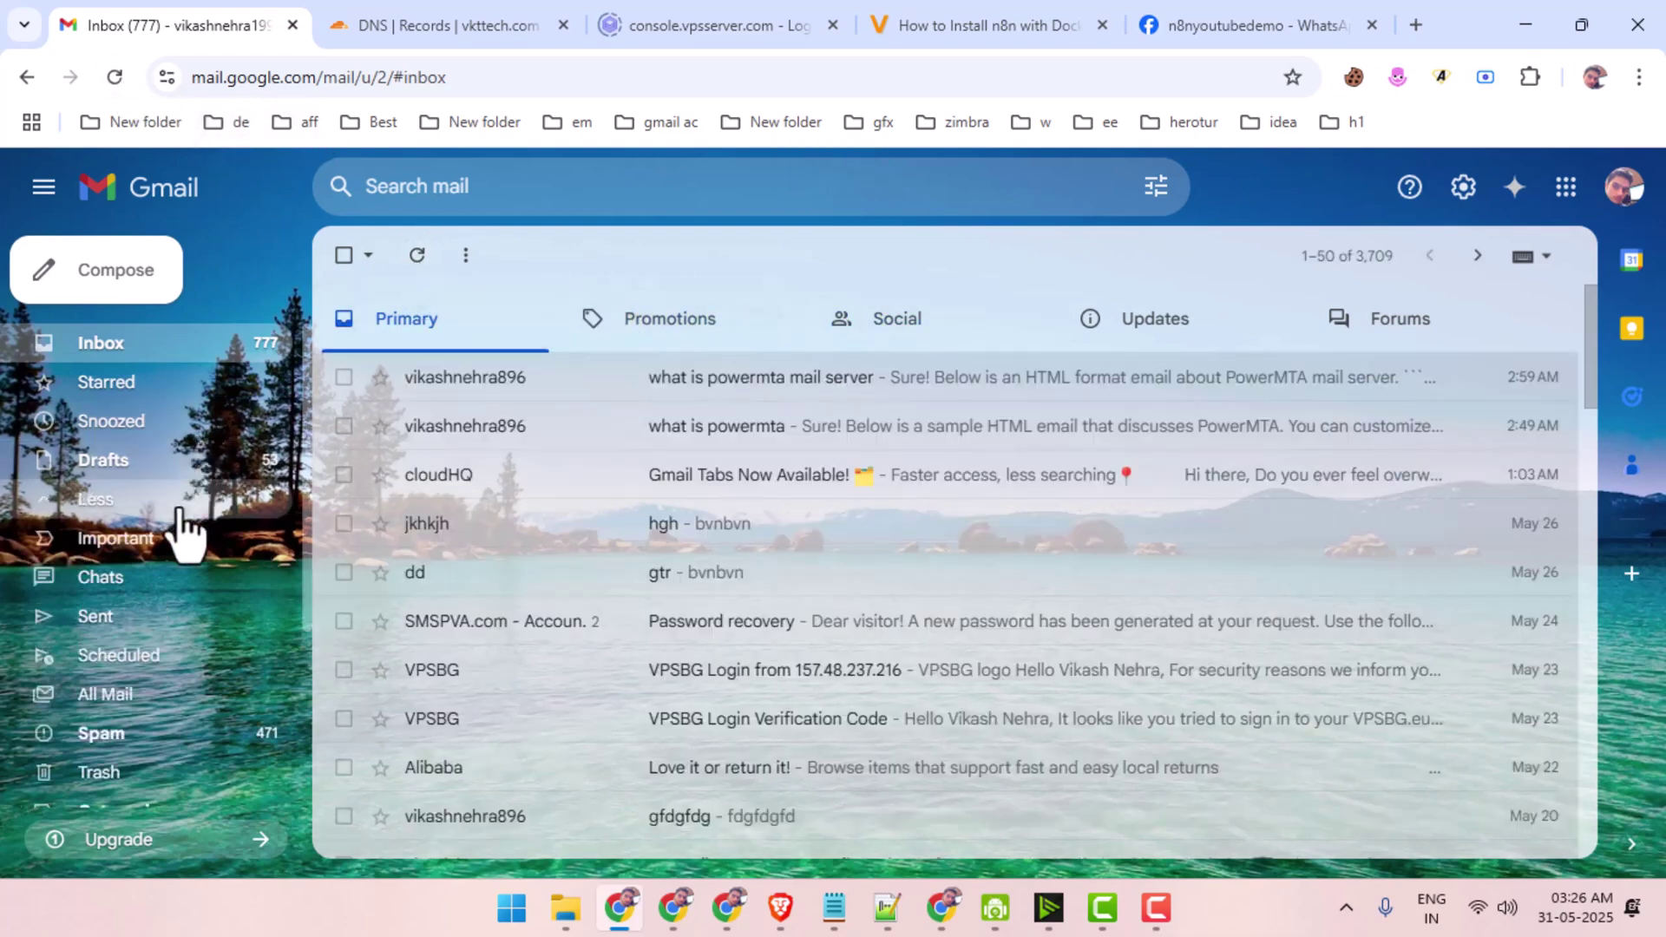
click(102, 733)
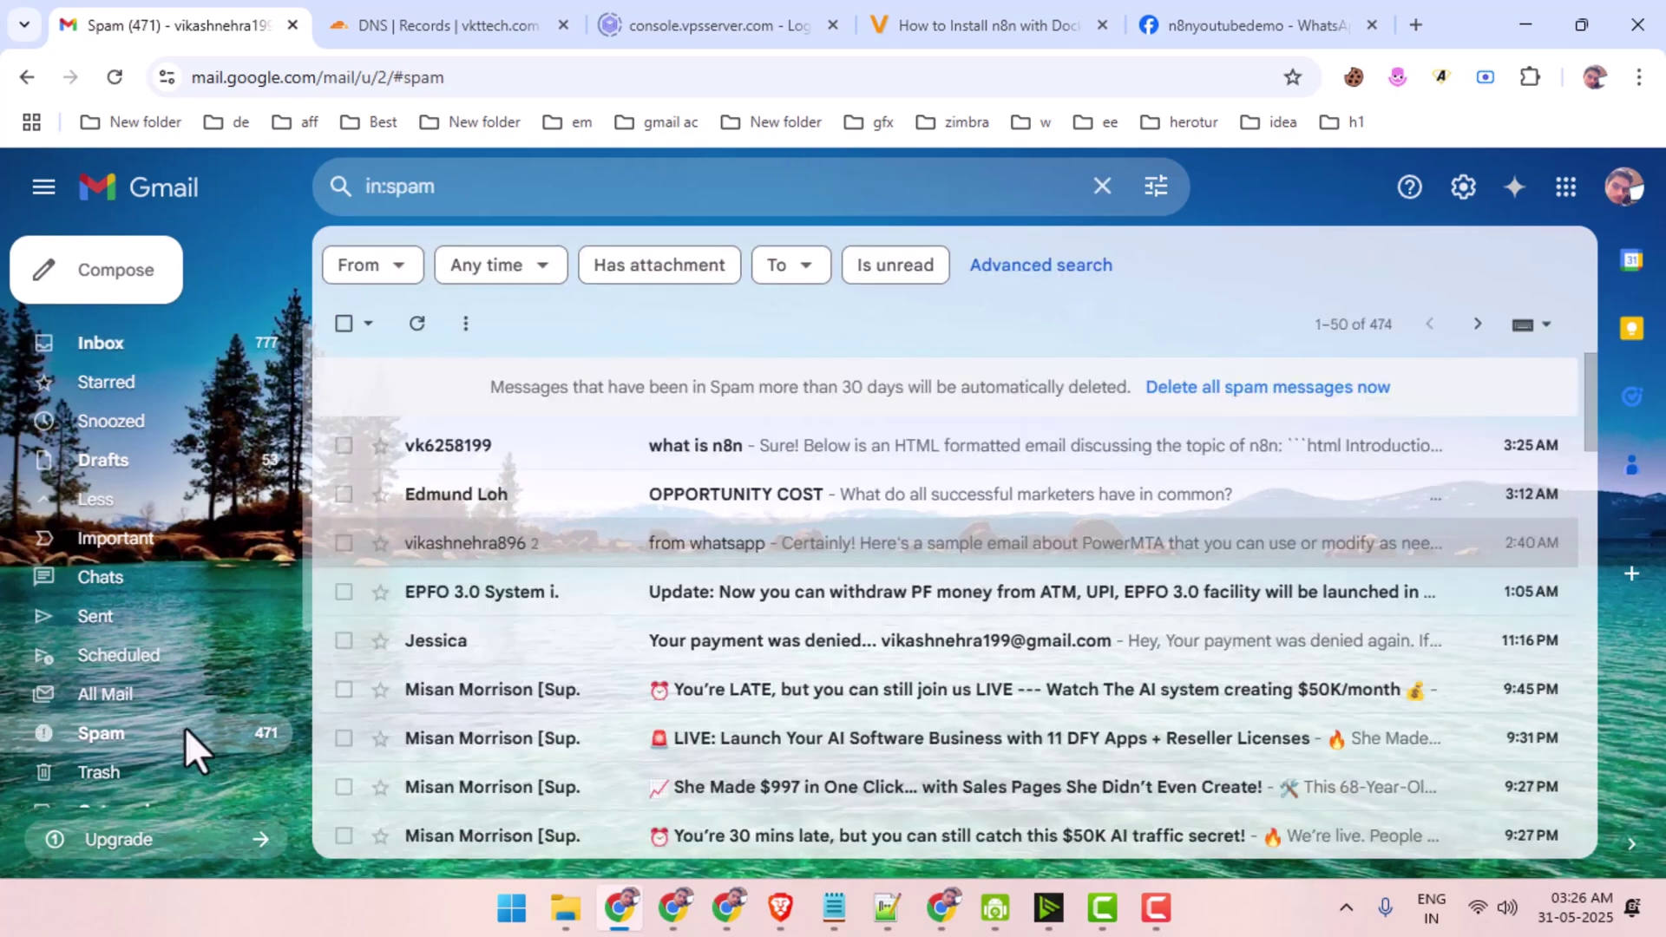
click(681, 451)
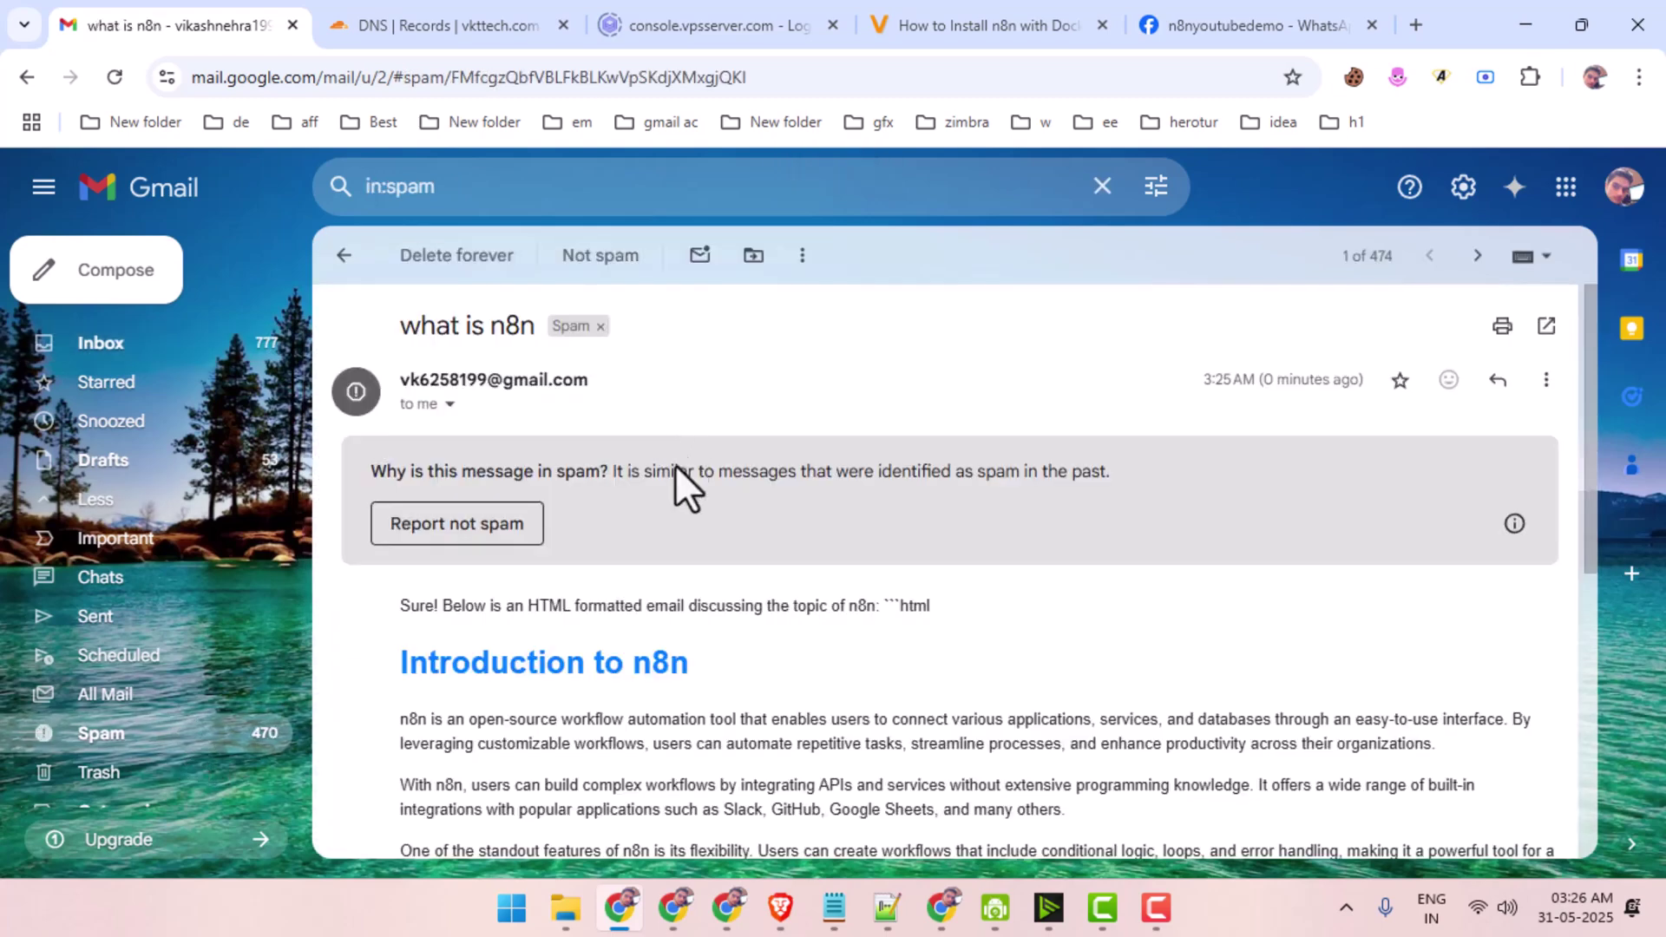
Report the "what is n8n" email as not spam and open it from the inbox.
scroll(675, 469, down, 3)
click(457, 289)
click(159, 351)
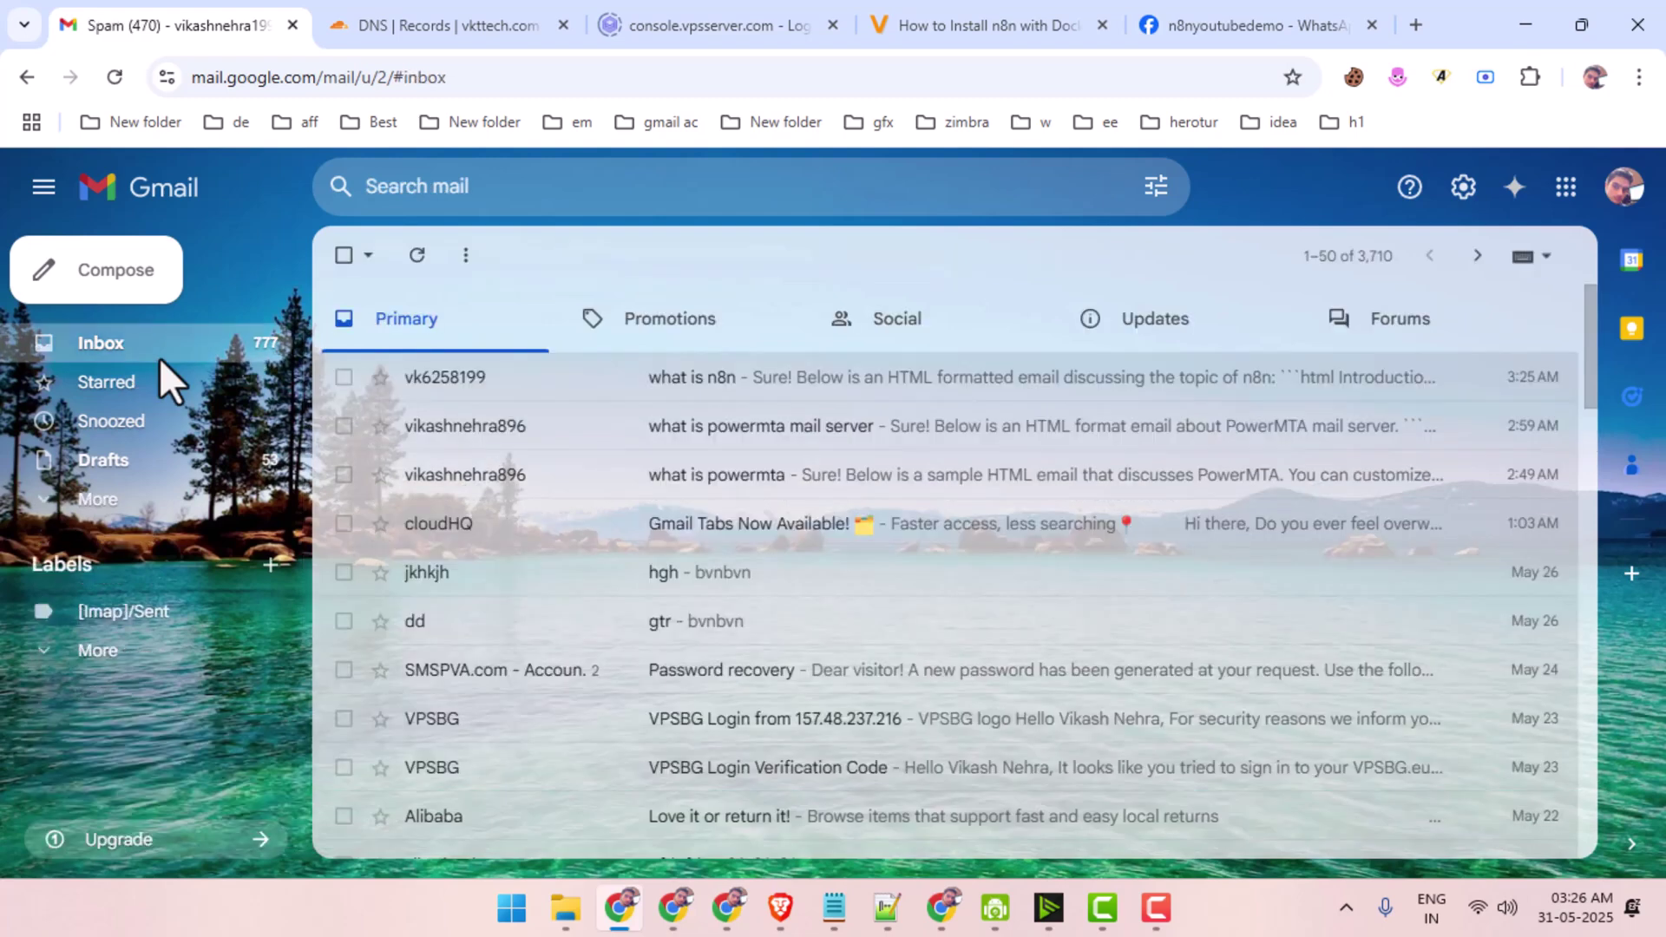
click(529, 384)
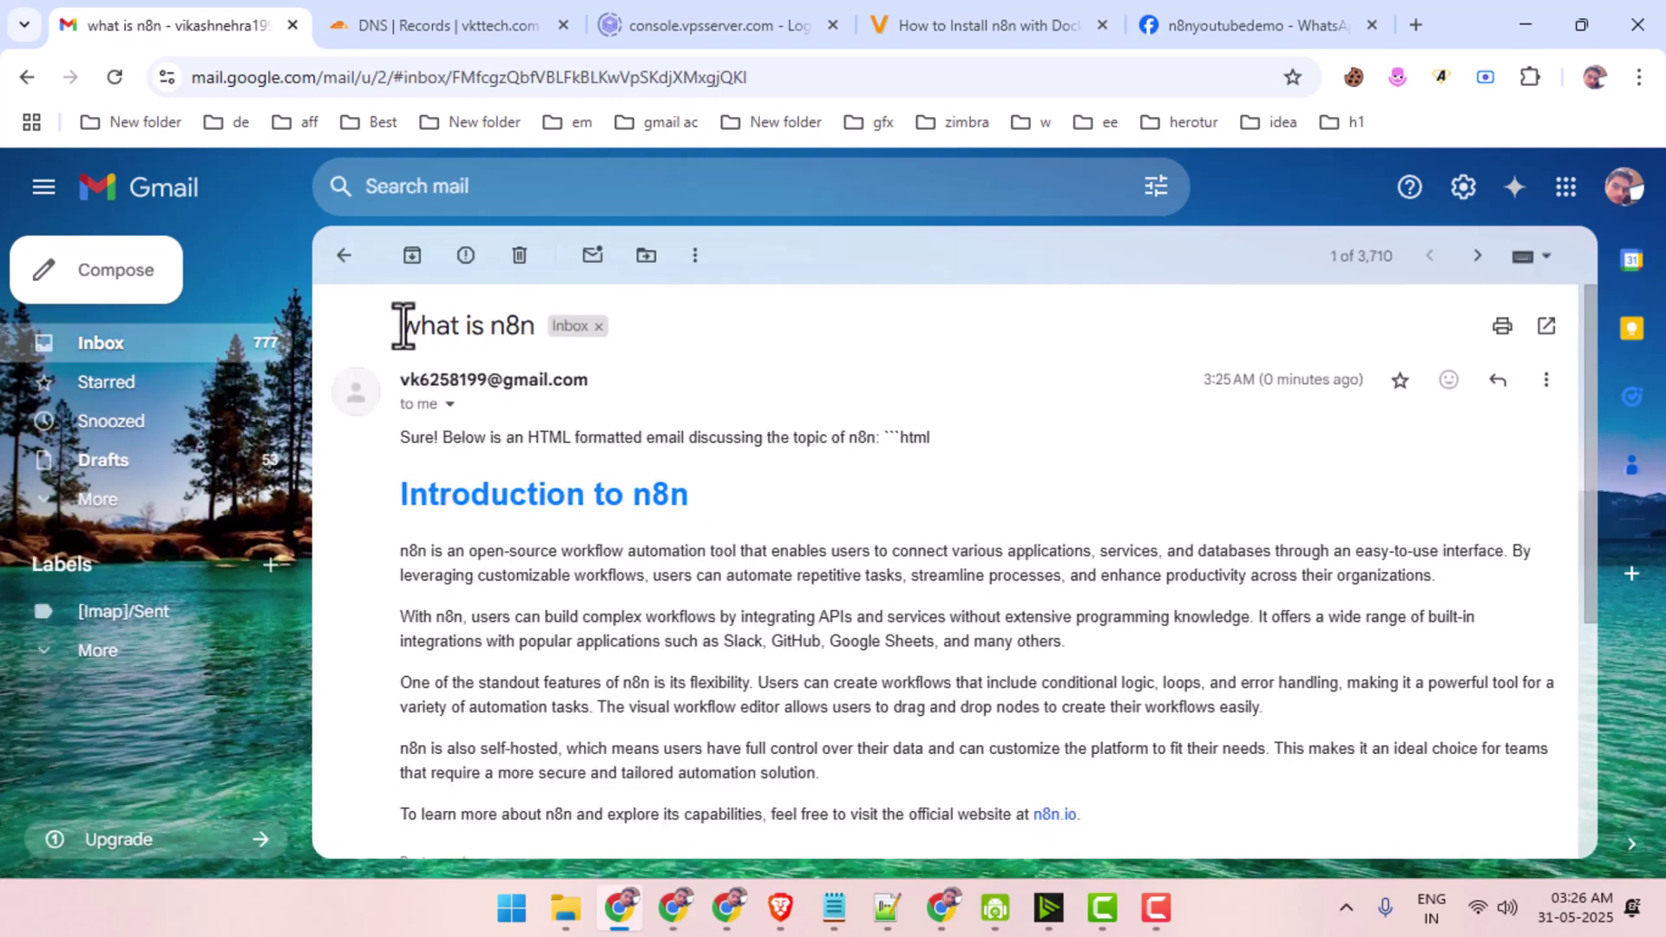
Compare the email's subject with the message sent in WhatsApp and read through the generated email body.
drag(404, 326, 510, 326)
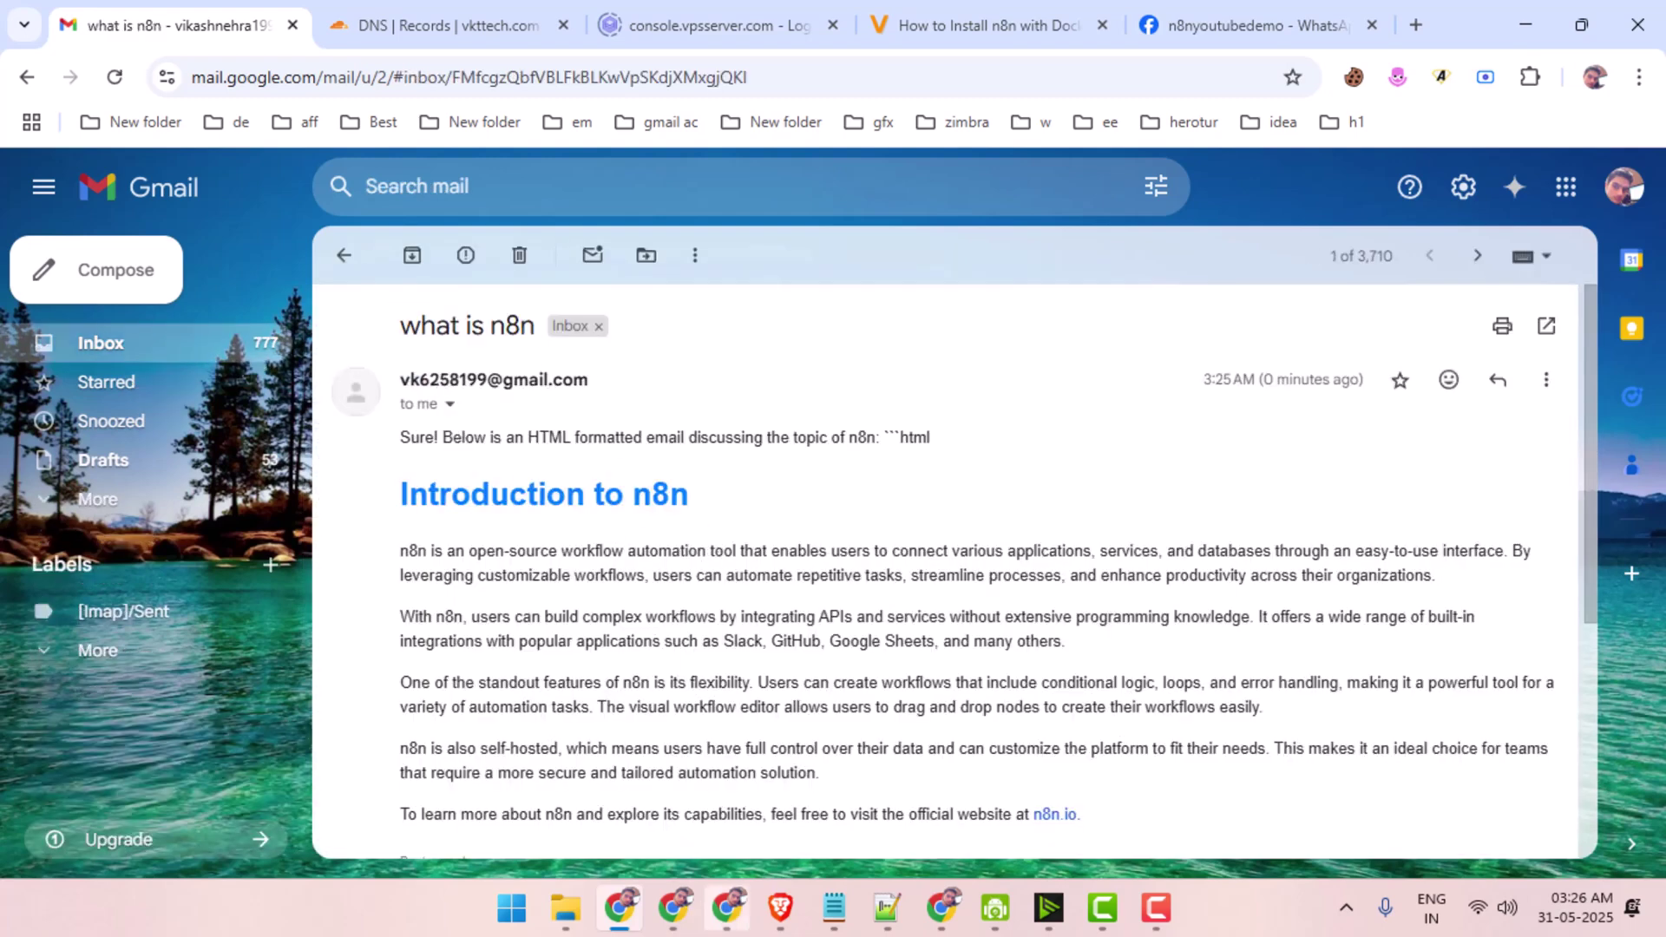
click(673, 907)
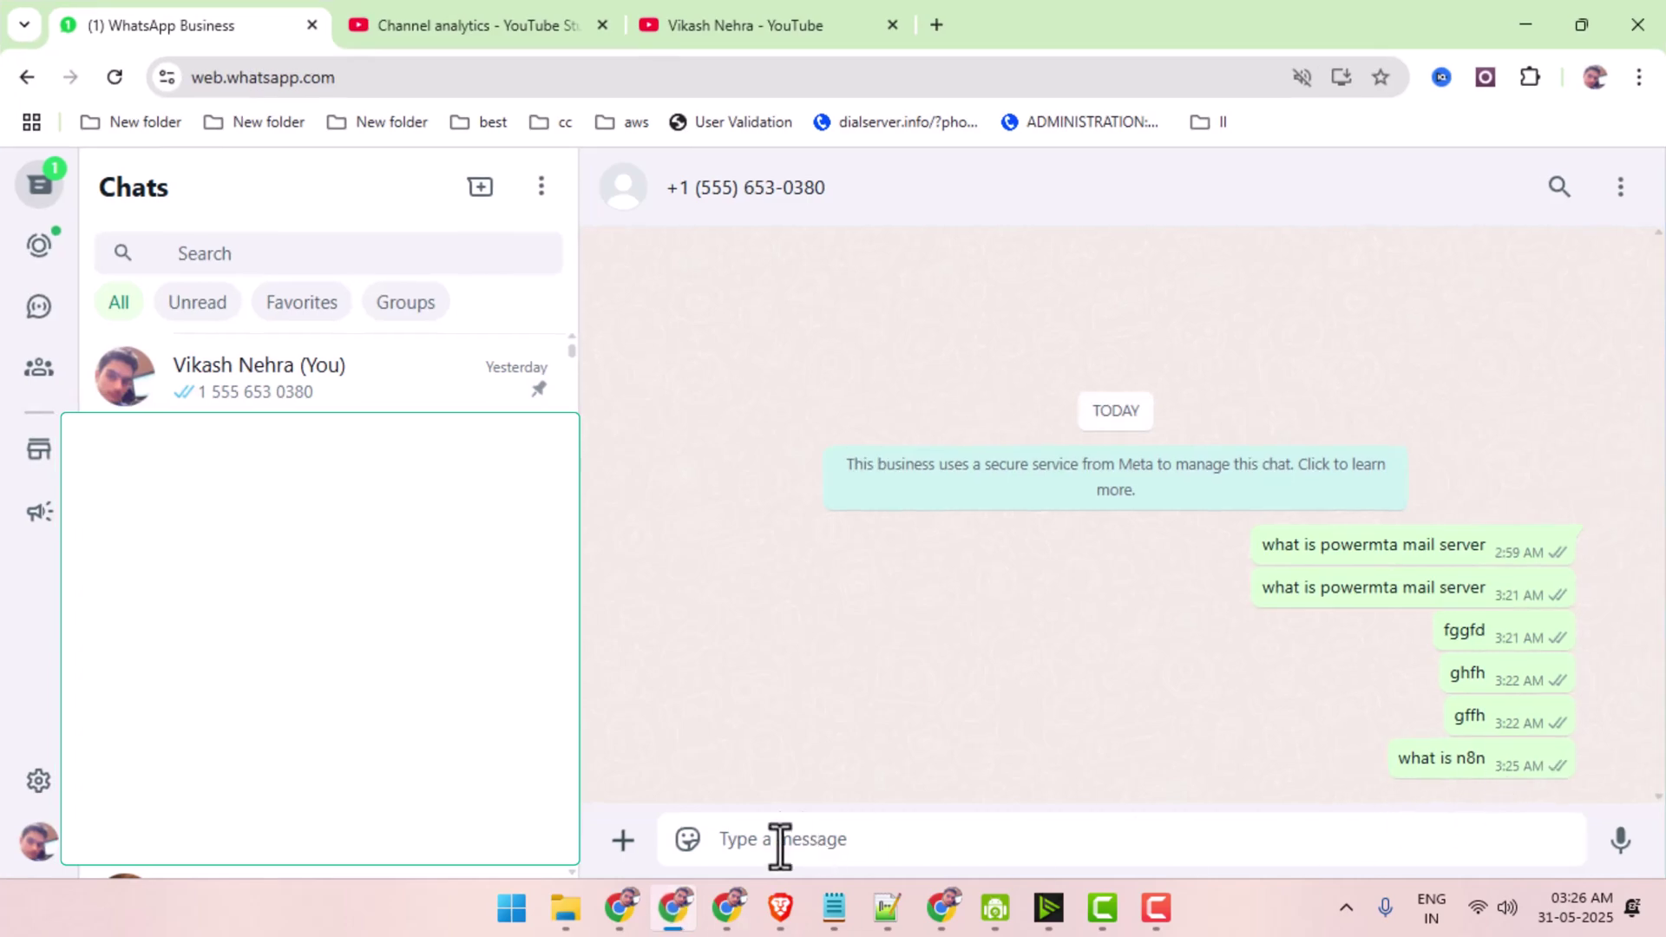
click(660, 911)
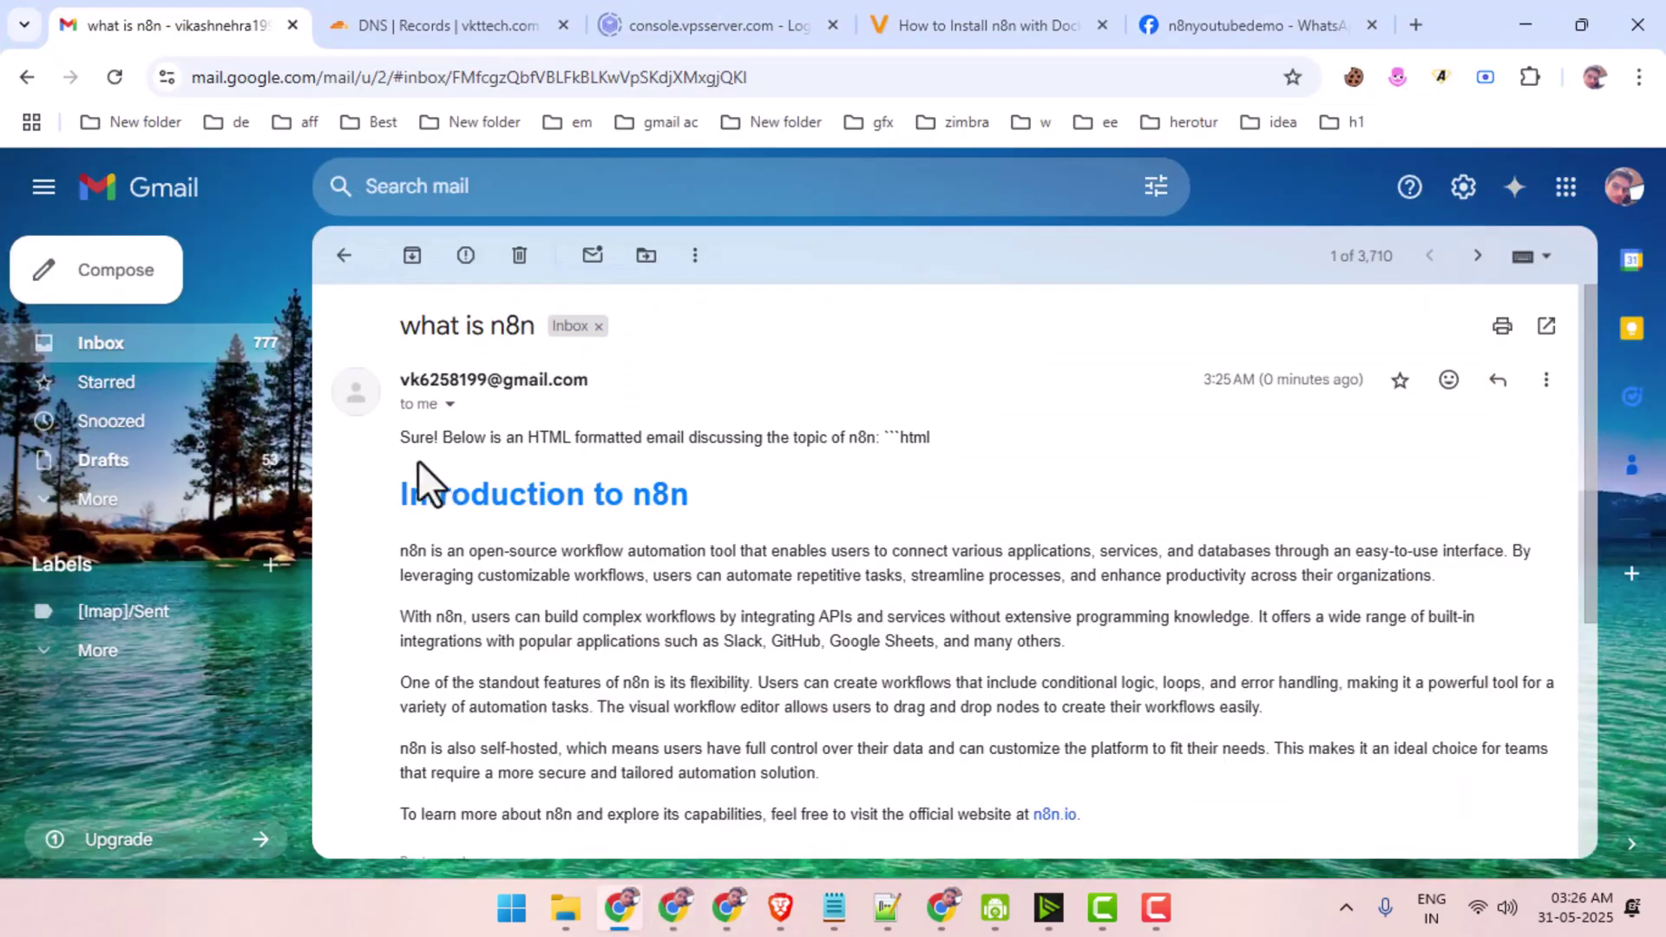
drag(418, 463, 704, 562)
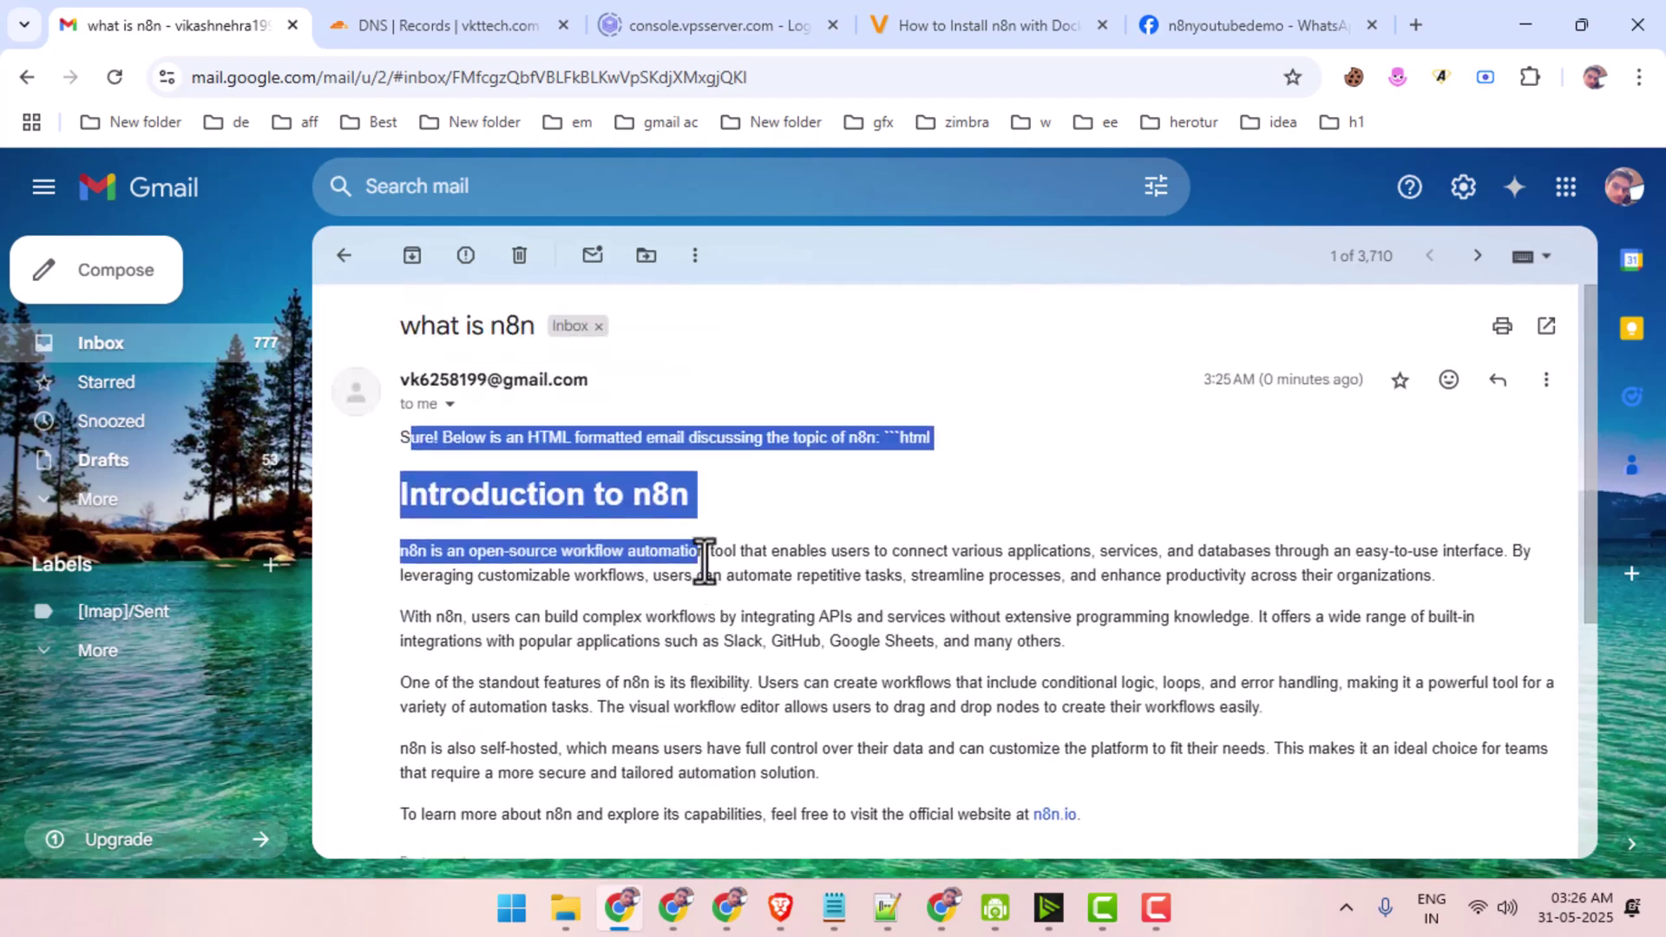
scroll(718, 607, down, 3)
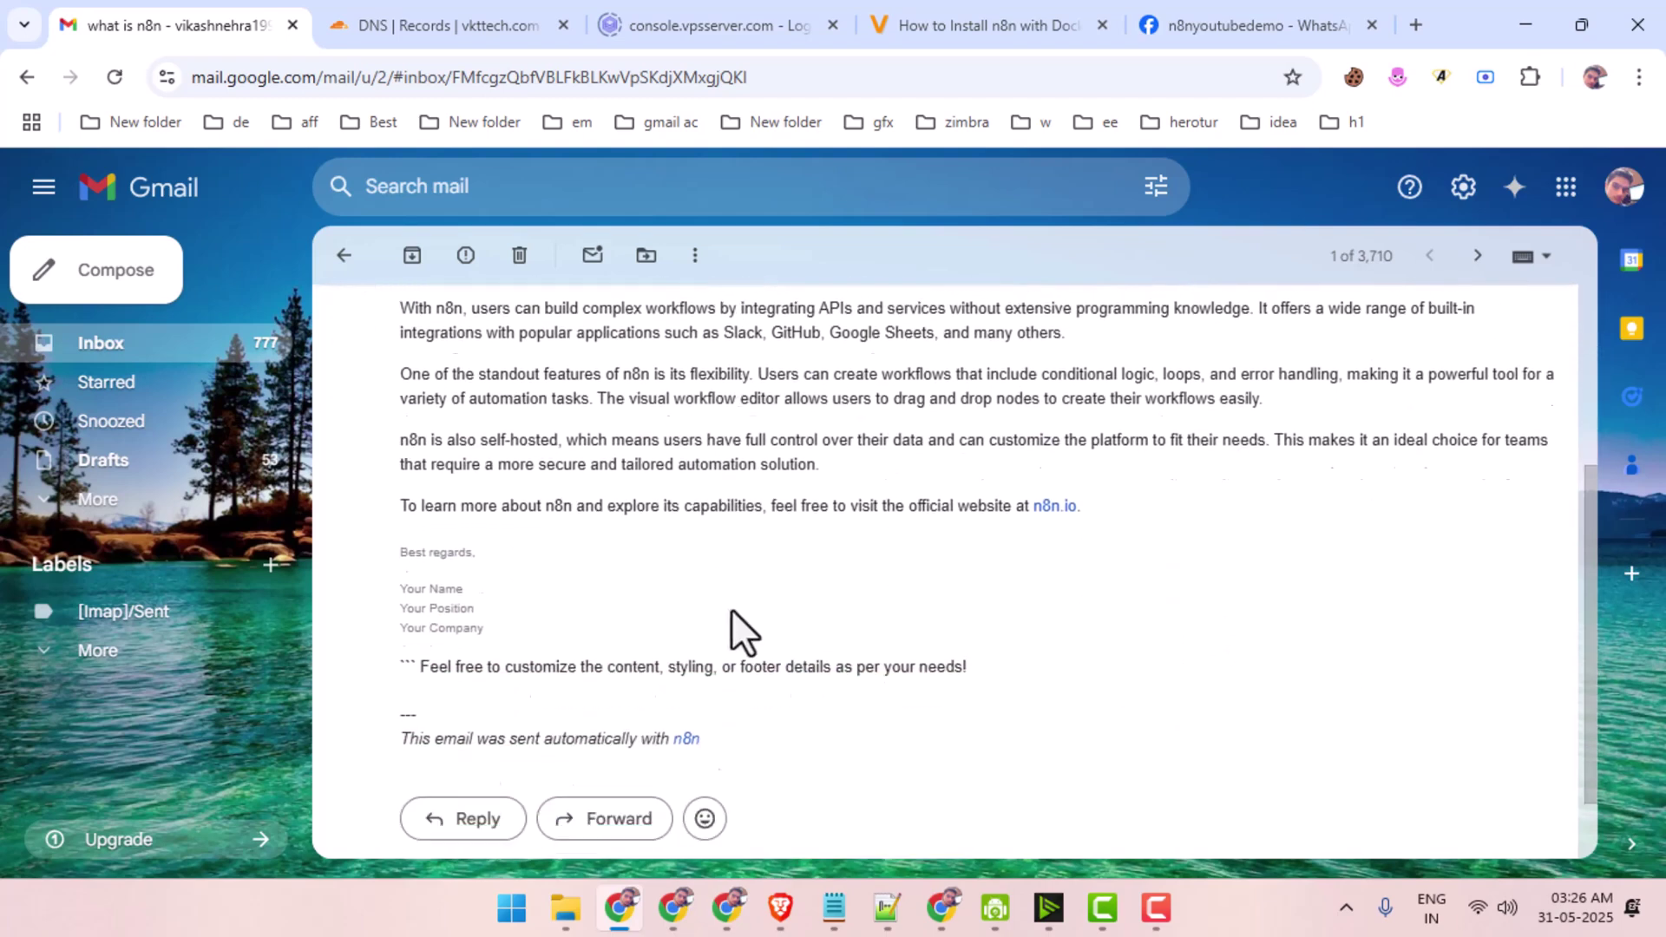
Highlight the n8n attribution line at the end of the email and return to the whatsapp youtube workflow in n8n.
scroll(731, 608, down, 1)
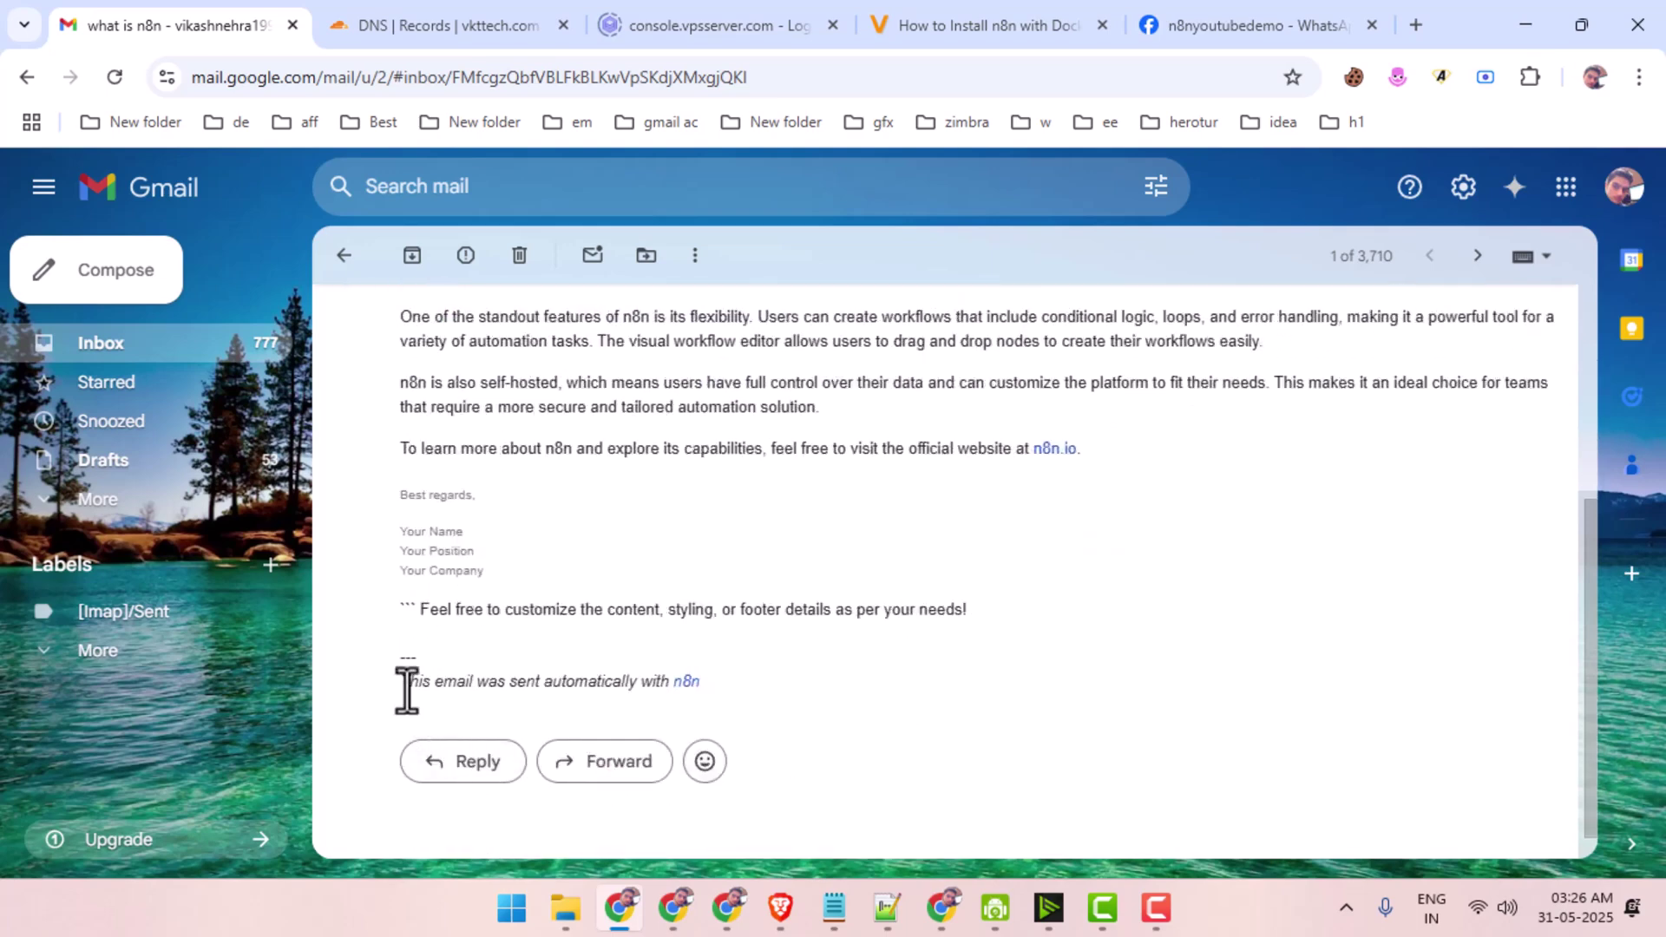
drag(407, 686, 744, 686)
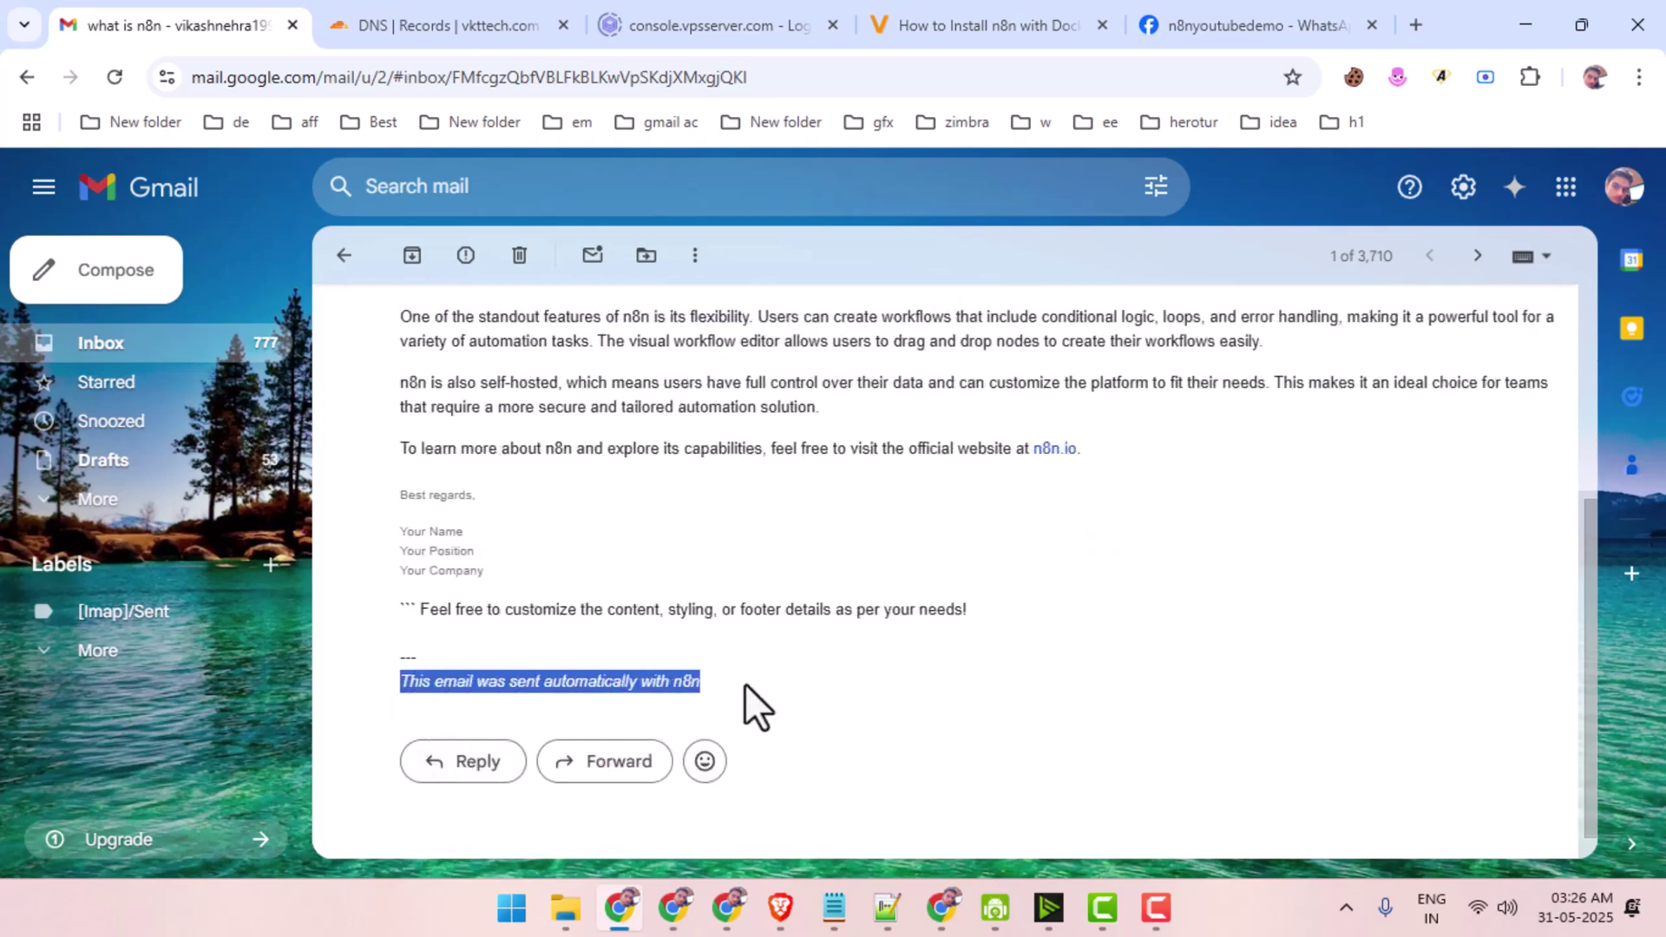
click(718, 926)
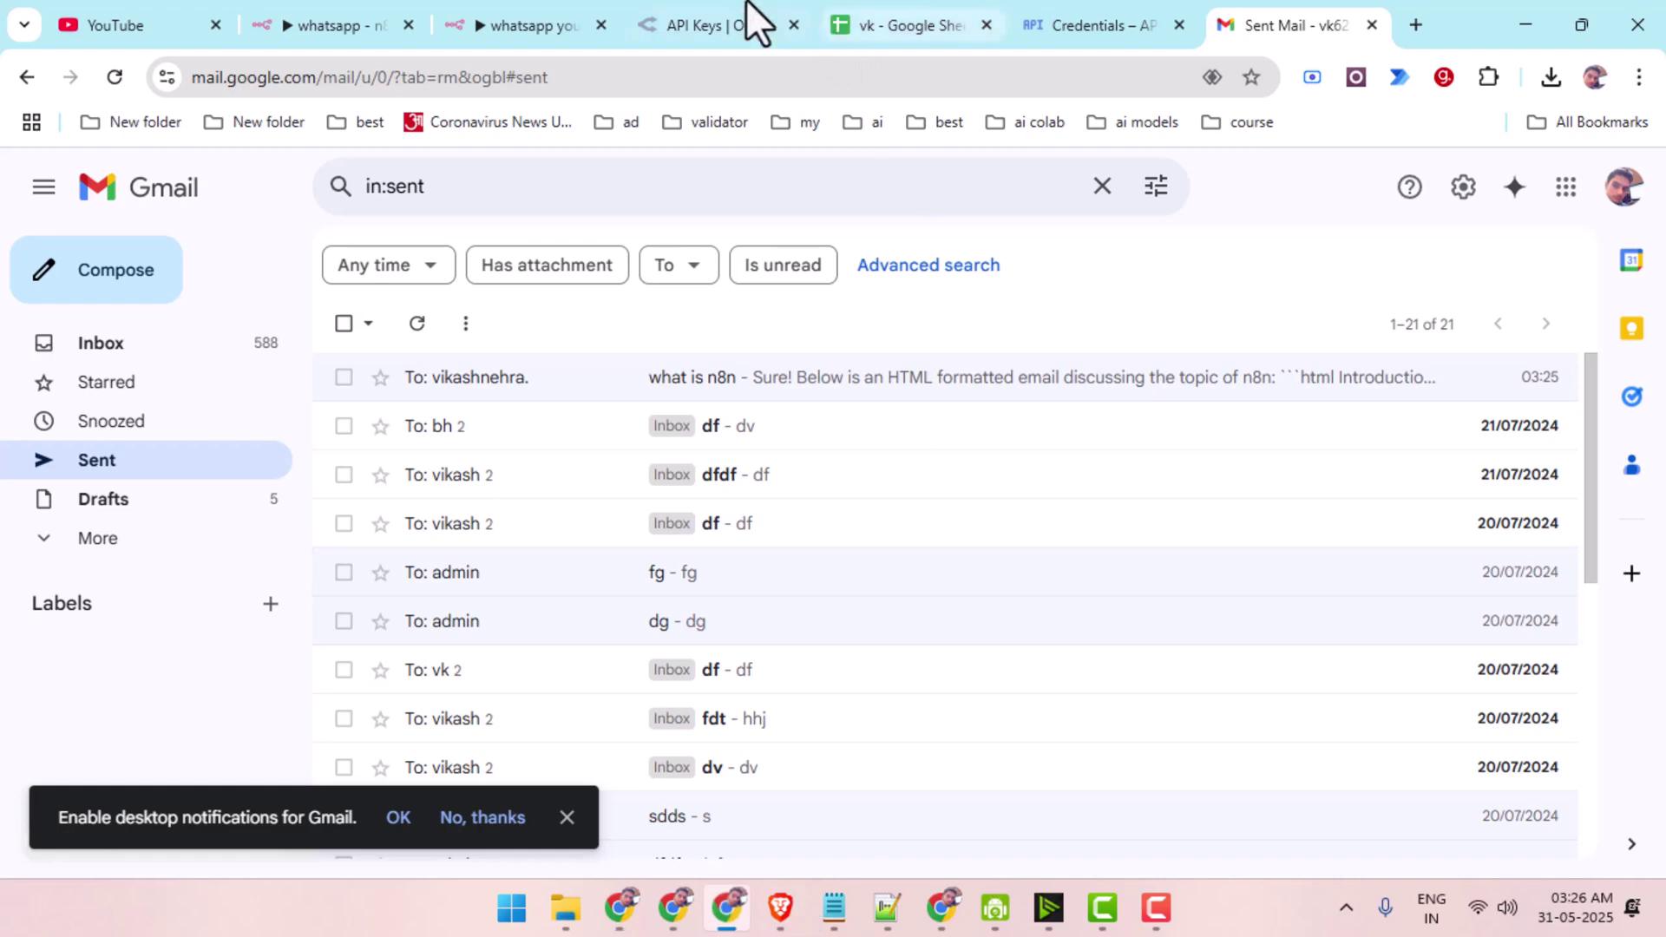
click(528, 24)
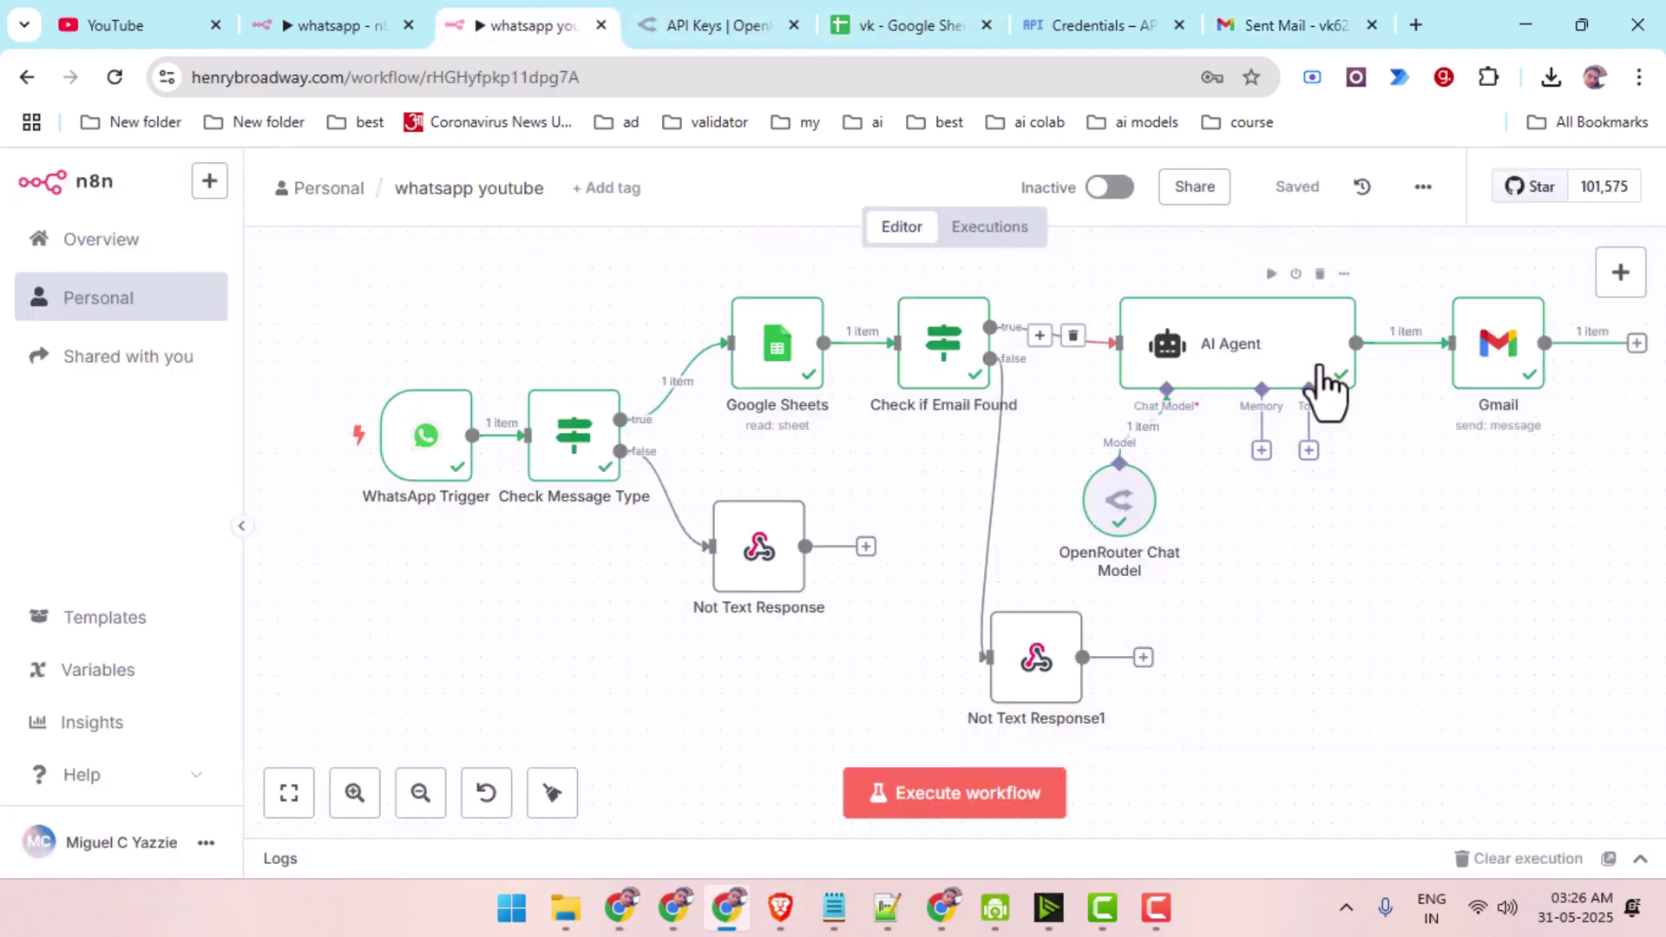
Add the Append n8n Attribution option to the workflow's Gmail node and turn it off.
double_click(1497, 347)
scroll(815, 622, down, 3)
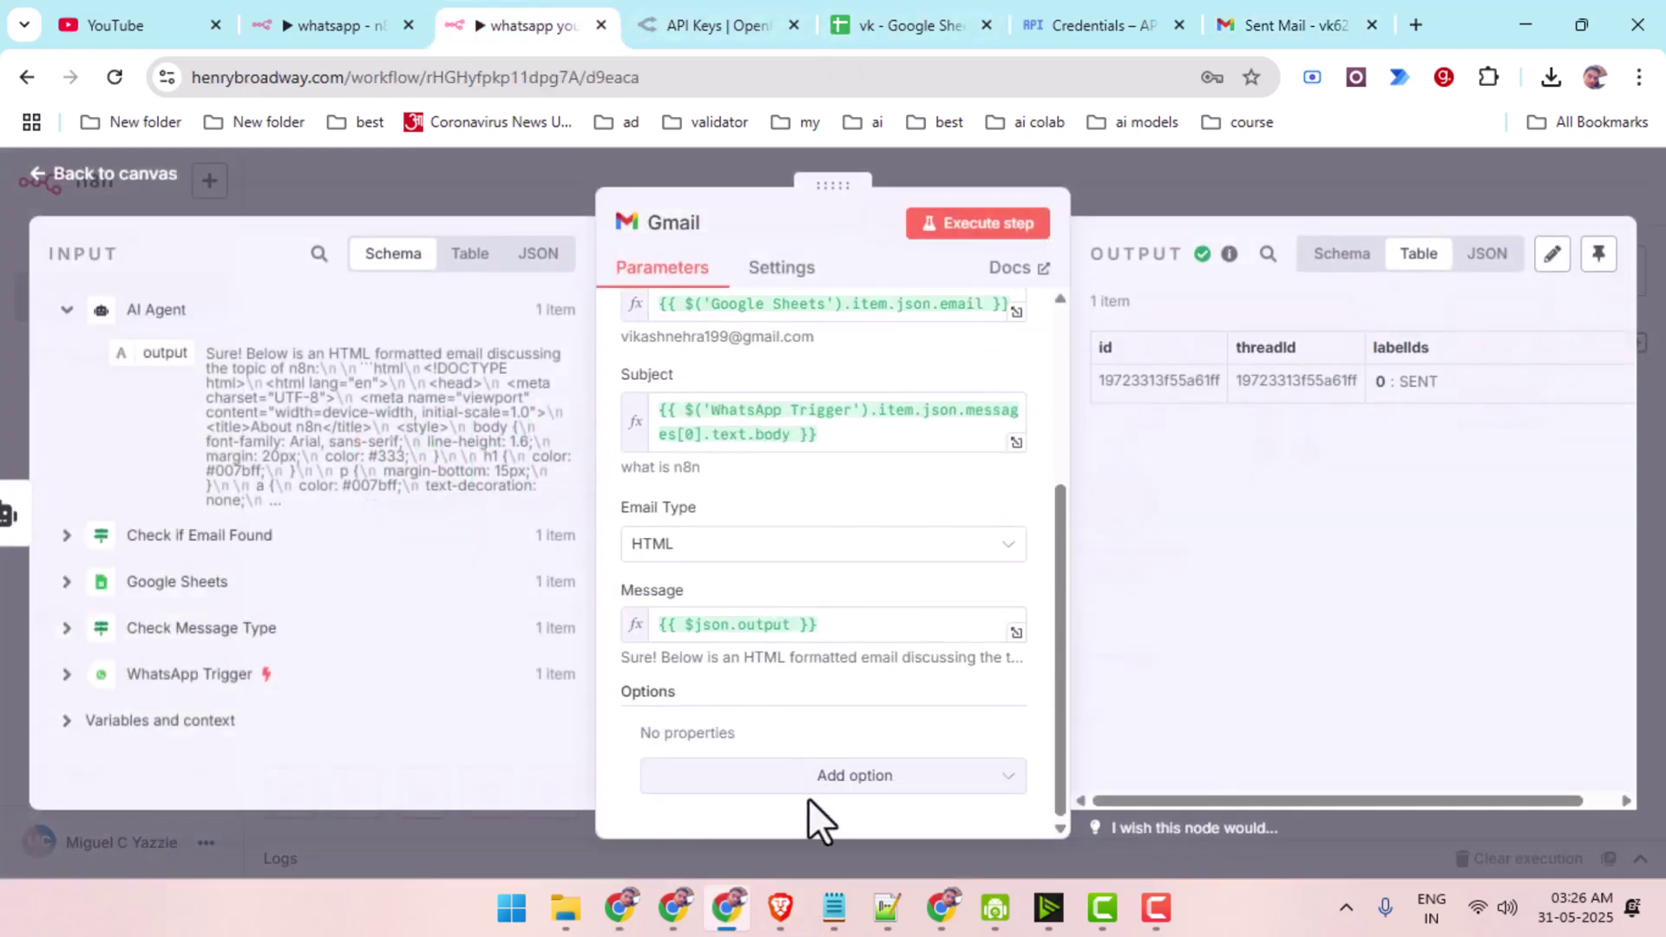
click(816, 777)
click(743, 465)
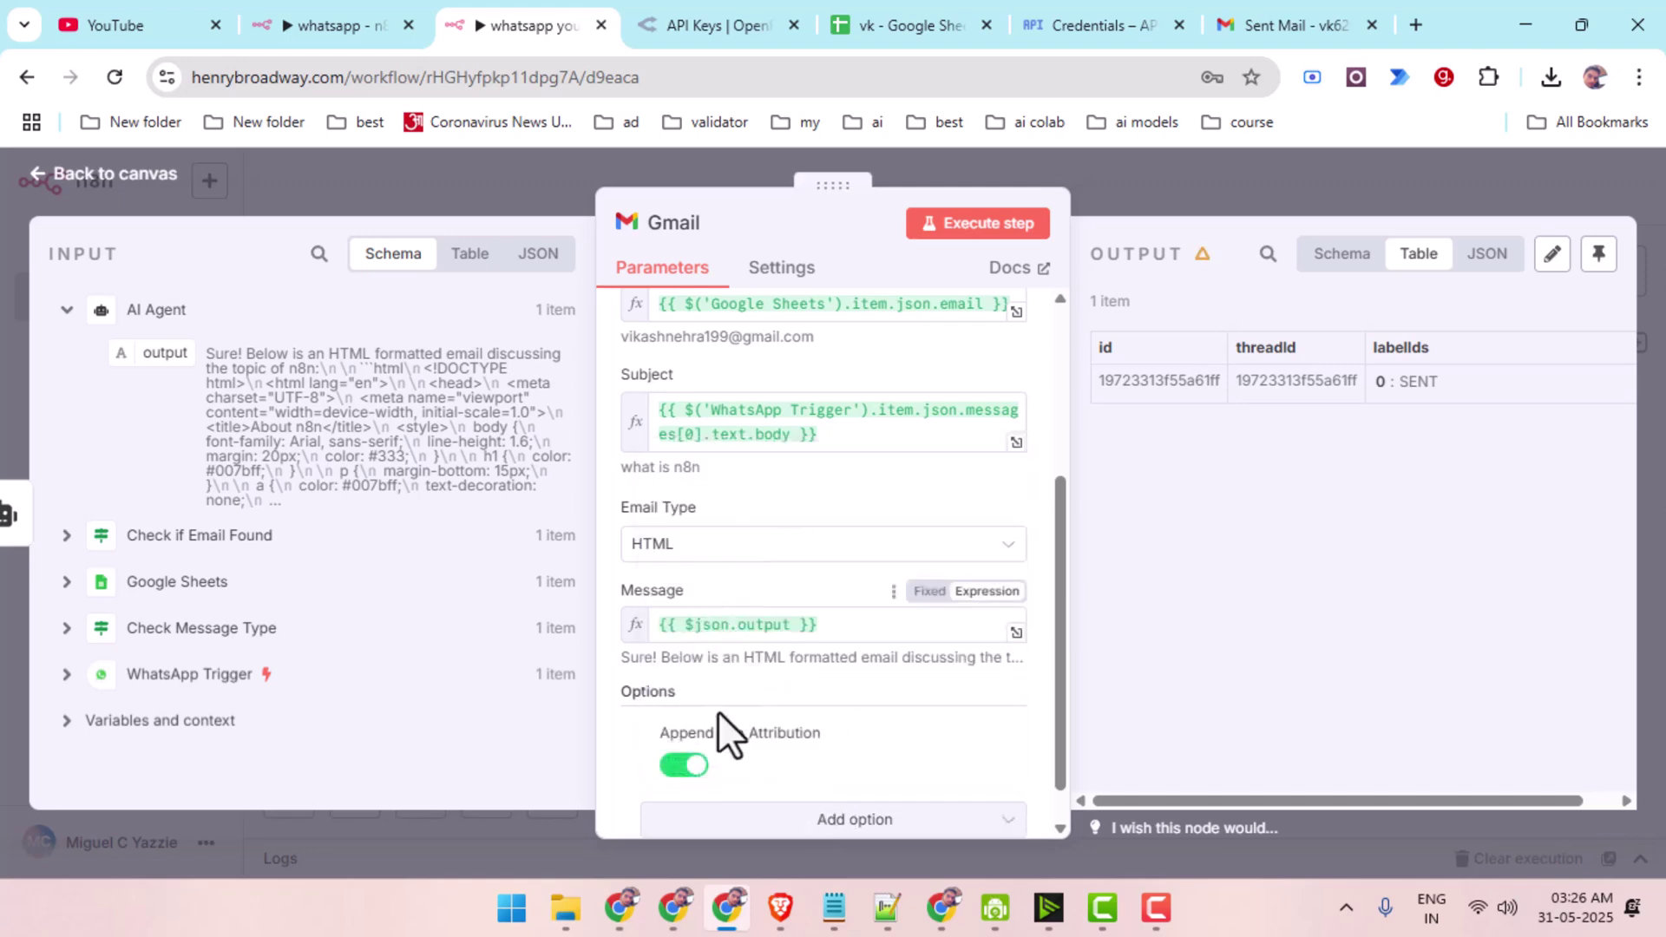
click(684, 765)
scroll(789, 725, down, 1)
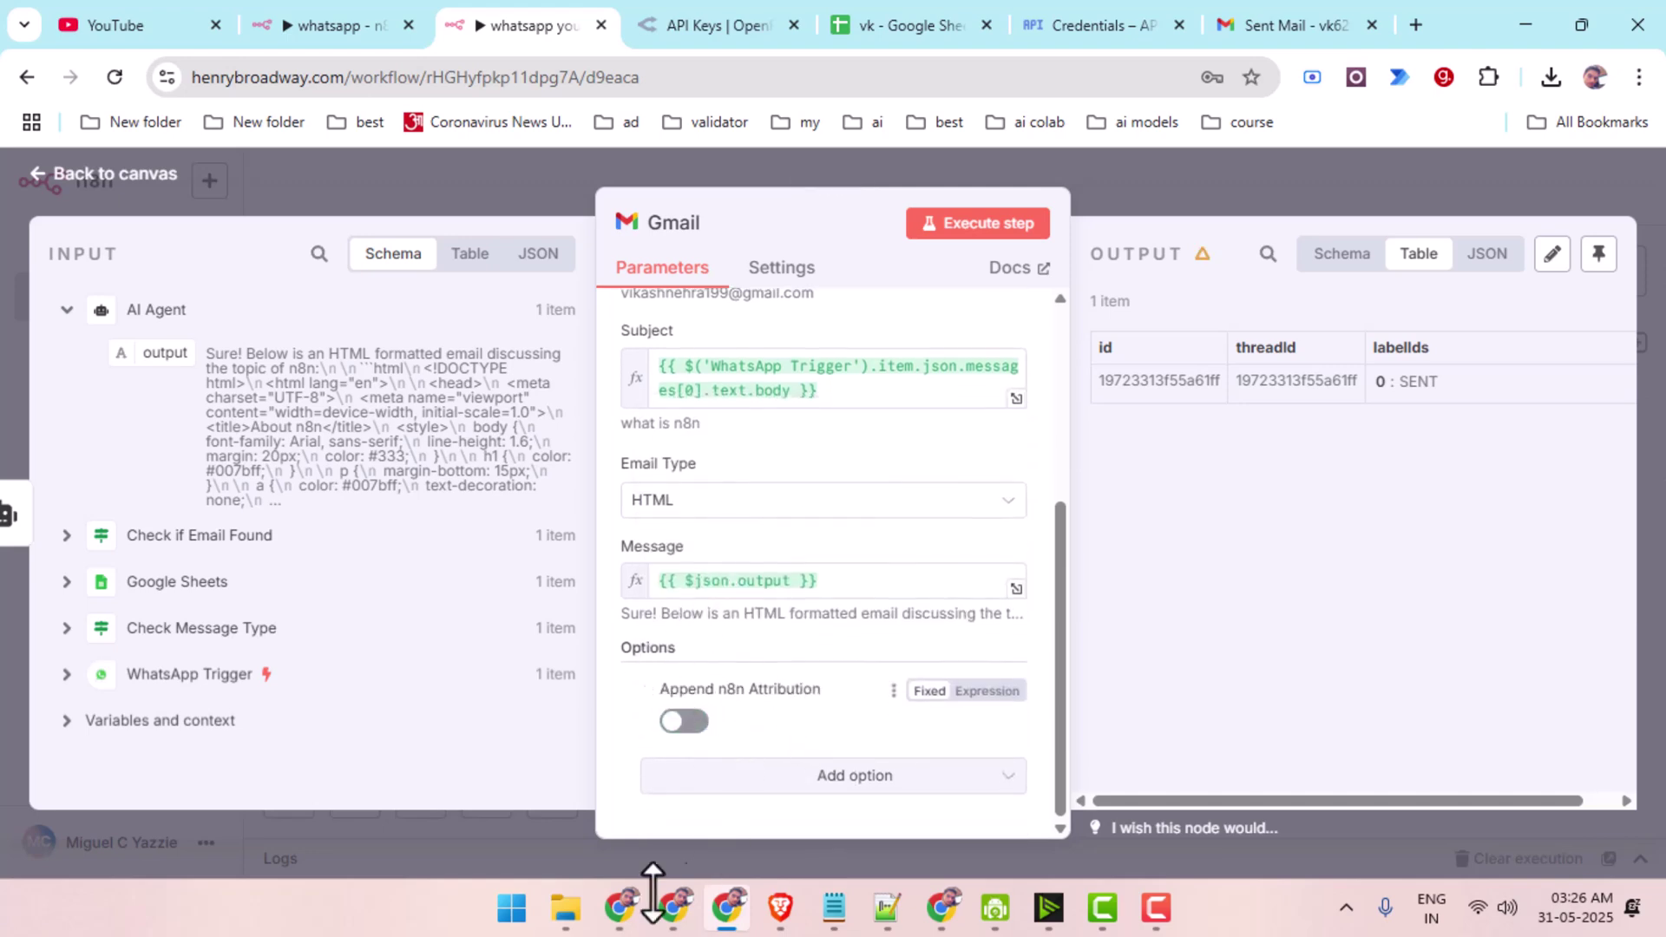
Review the attribution line and generated content of the "what is n8n" email in the recipient's Gmail, and return to the inbox.
click(612, 916)
click(396, 680)
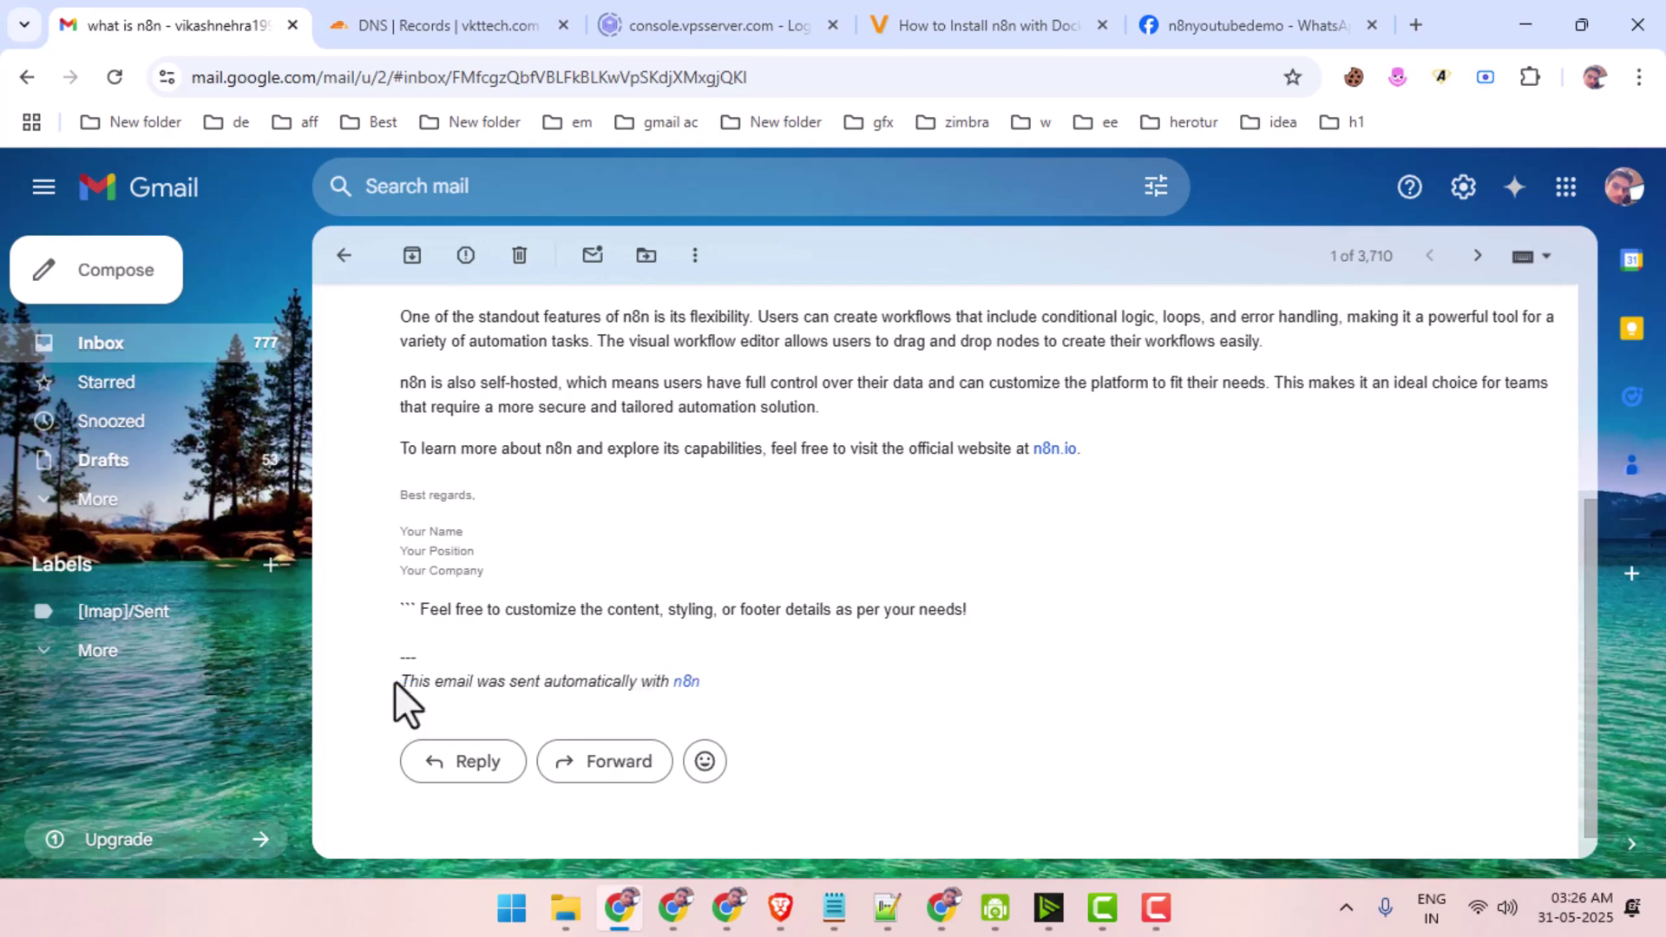
drag(395, 680, 715, 685)
click(737, 686)
scroll(731, 668, up, 5)
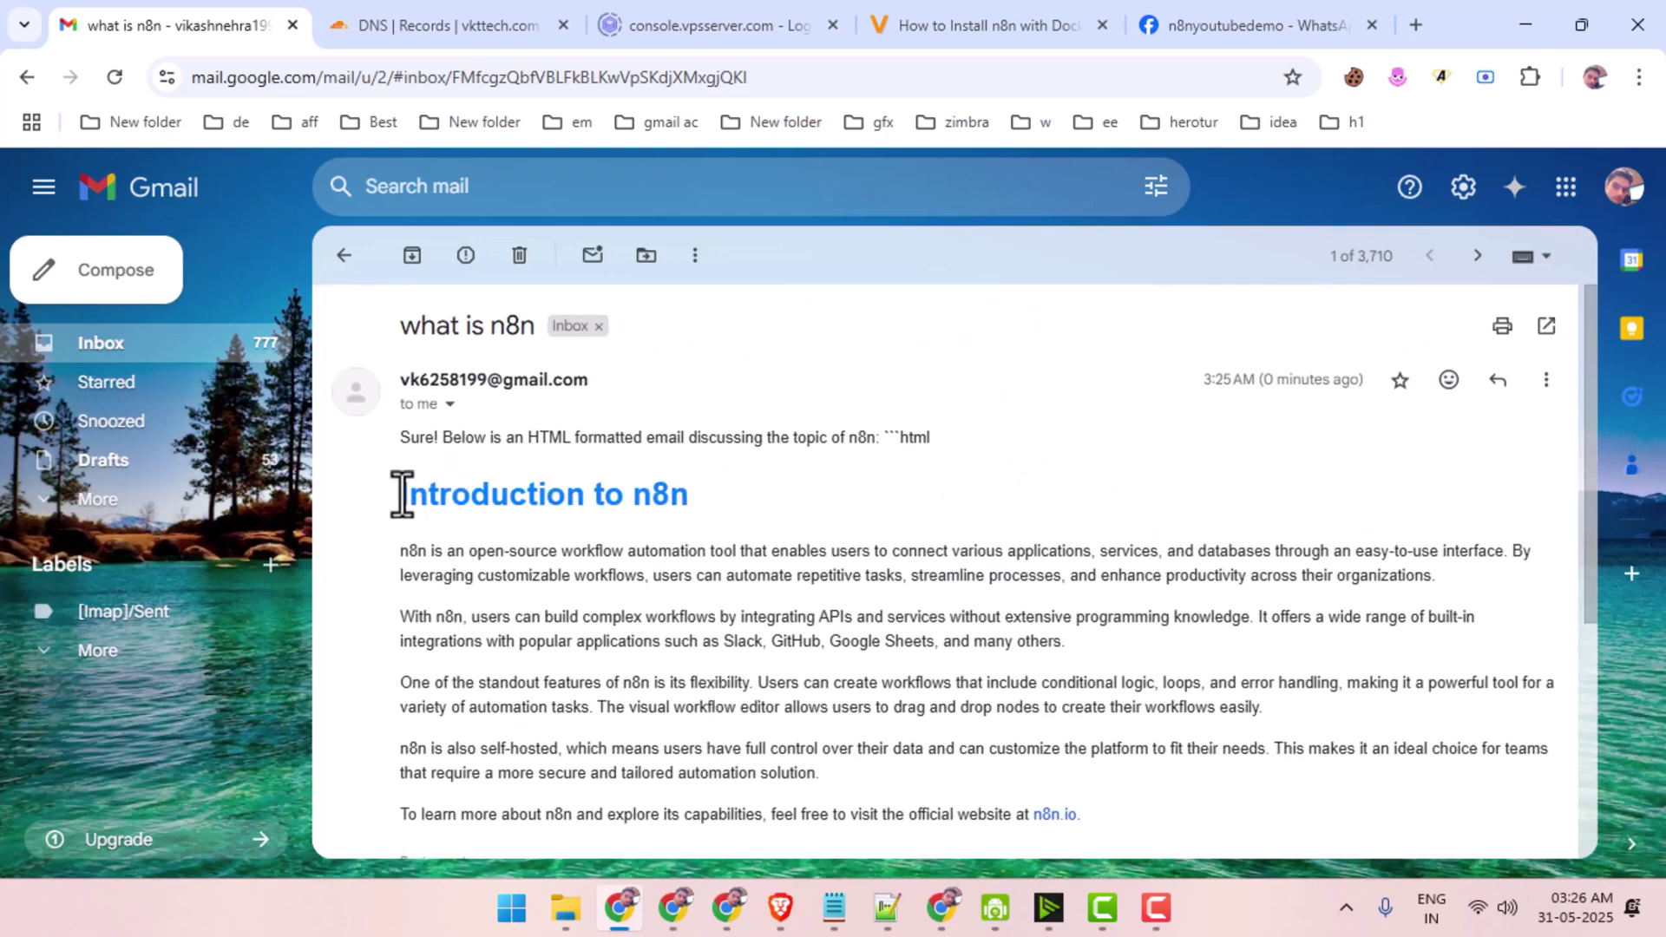
drag(397, 494, 1133, 614)
scroll(981, 614, down, 3)
scroll(1131, 599, up, 2)
scroll(1131, 598, up, 2)
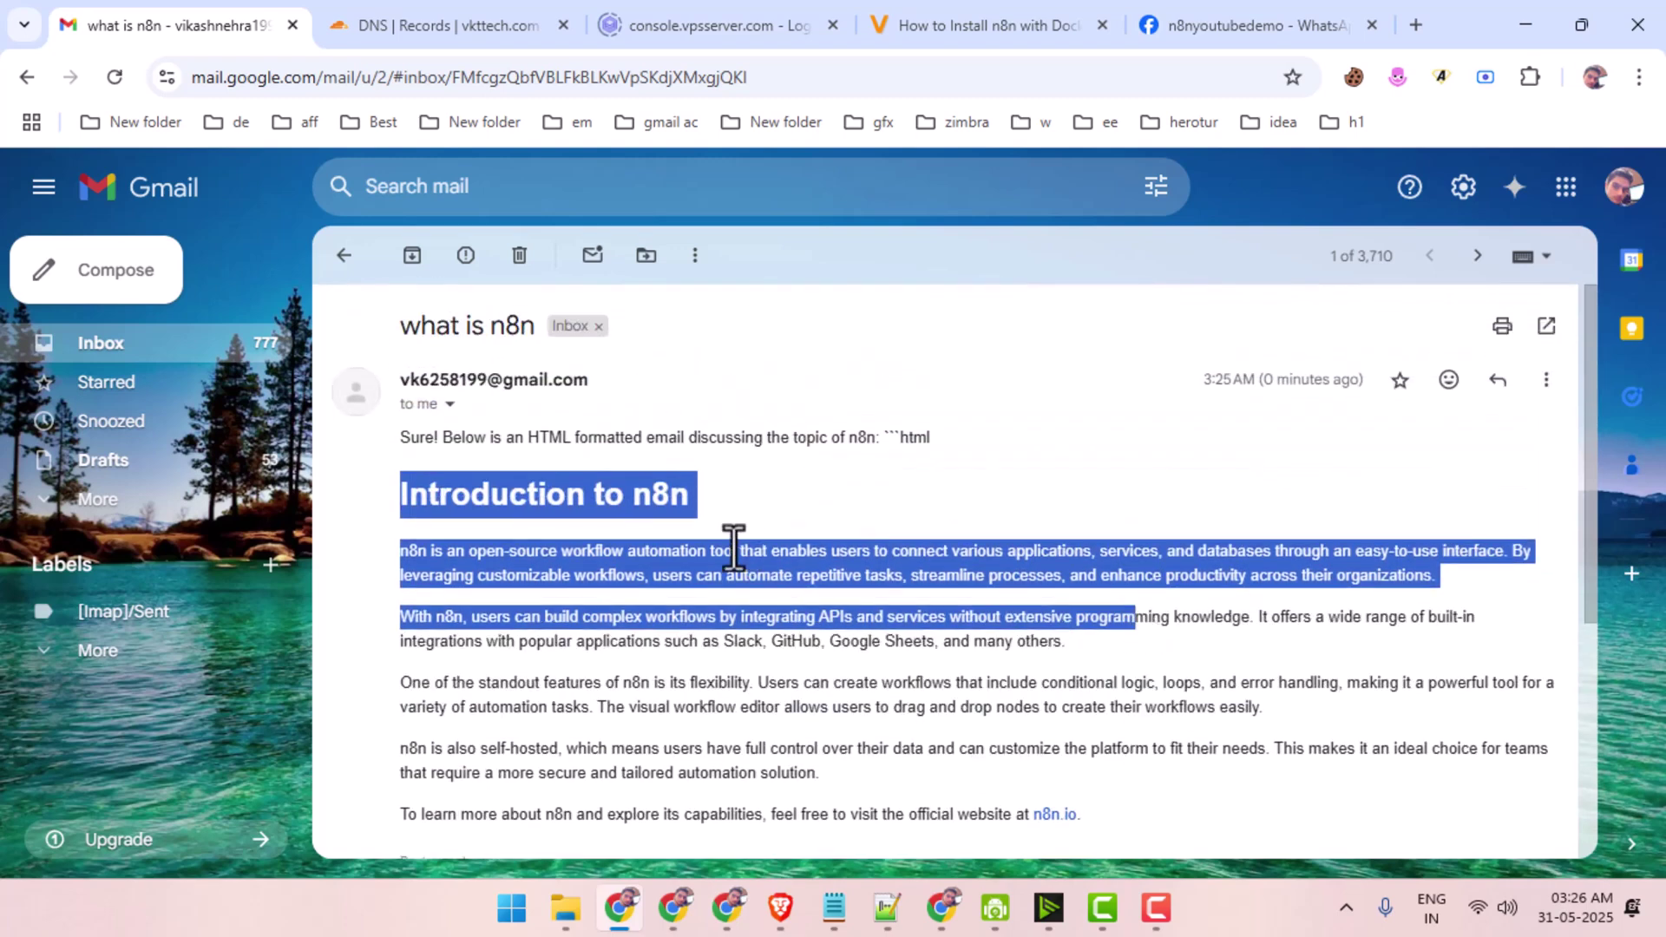
click(234, 351)
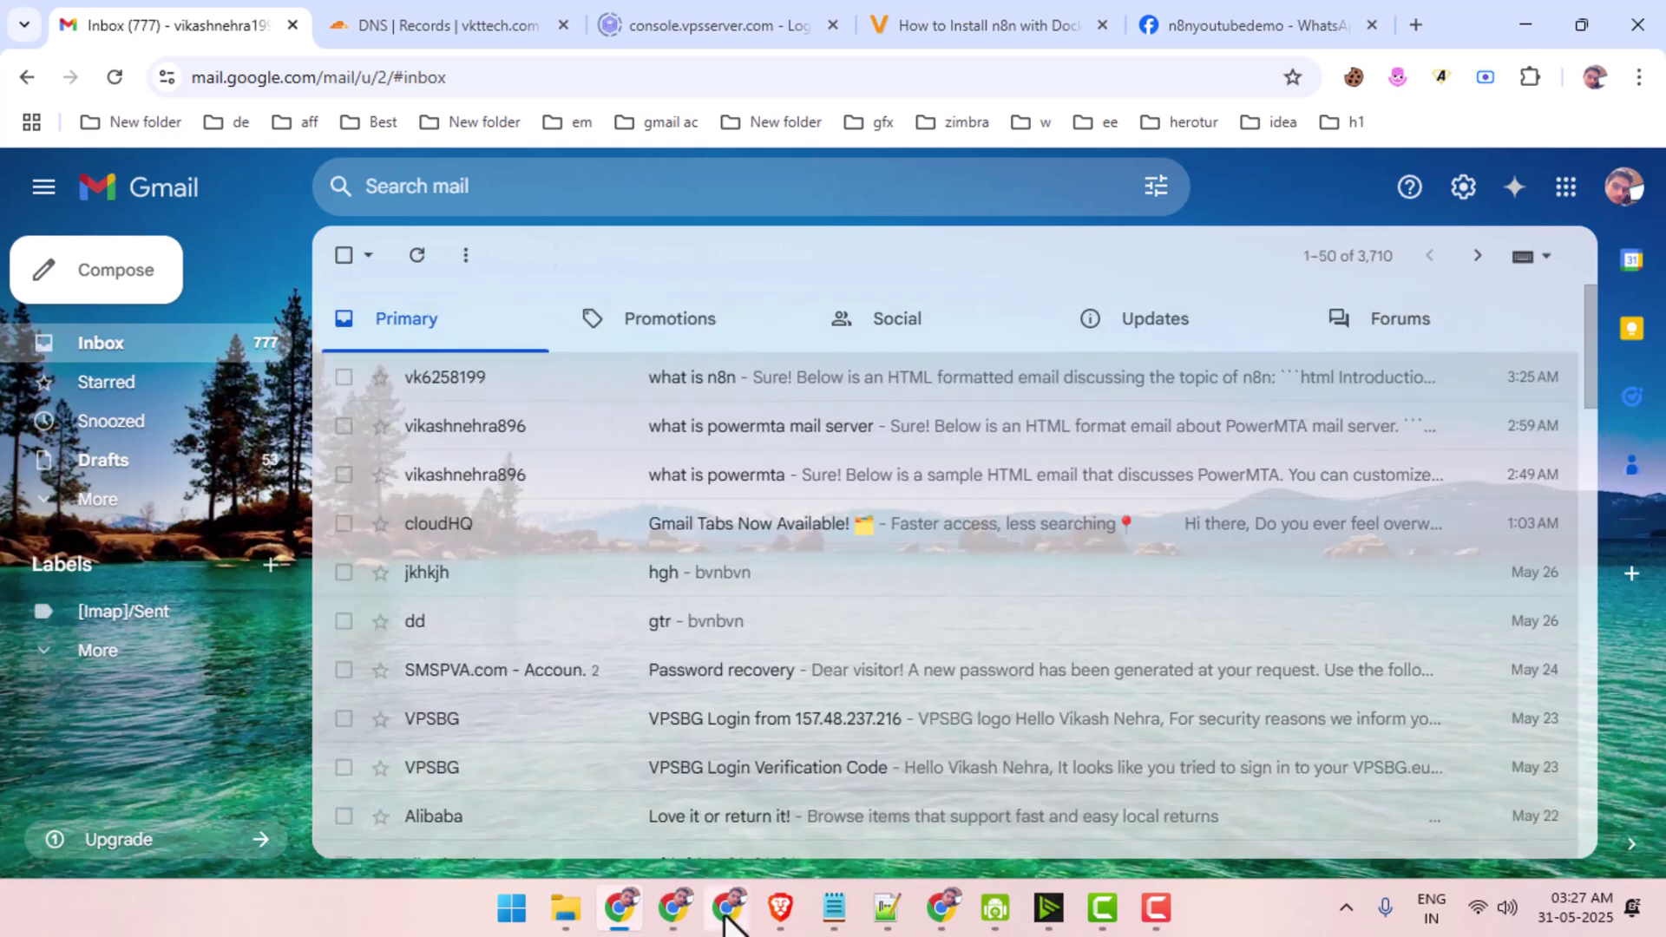
Close the Gmail node's settings in n8n and review the complete whatsapp youtube workflow on the canvas.
click(728, 908)
click(118, 178)
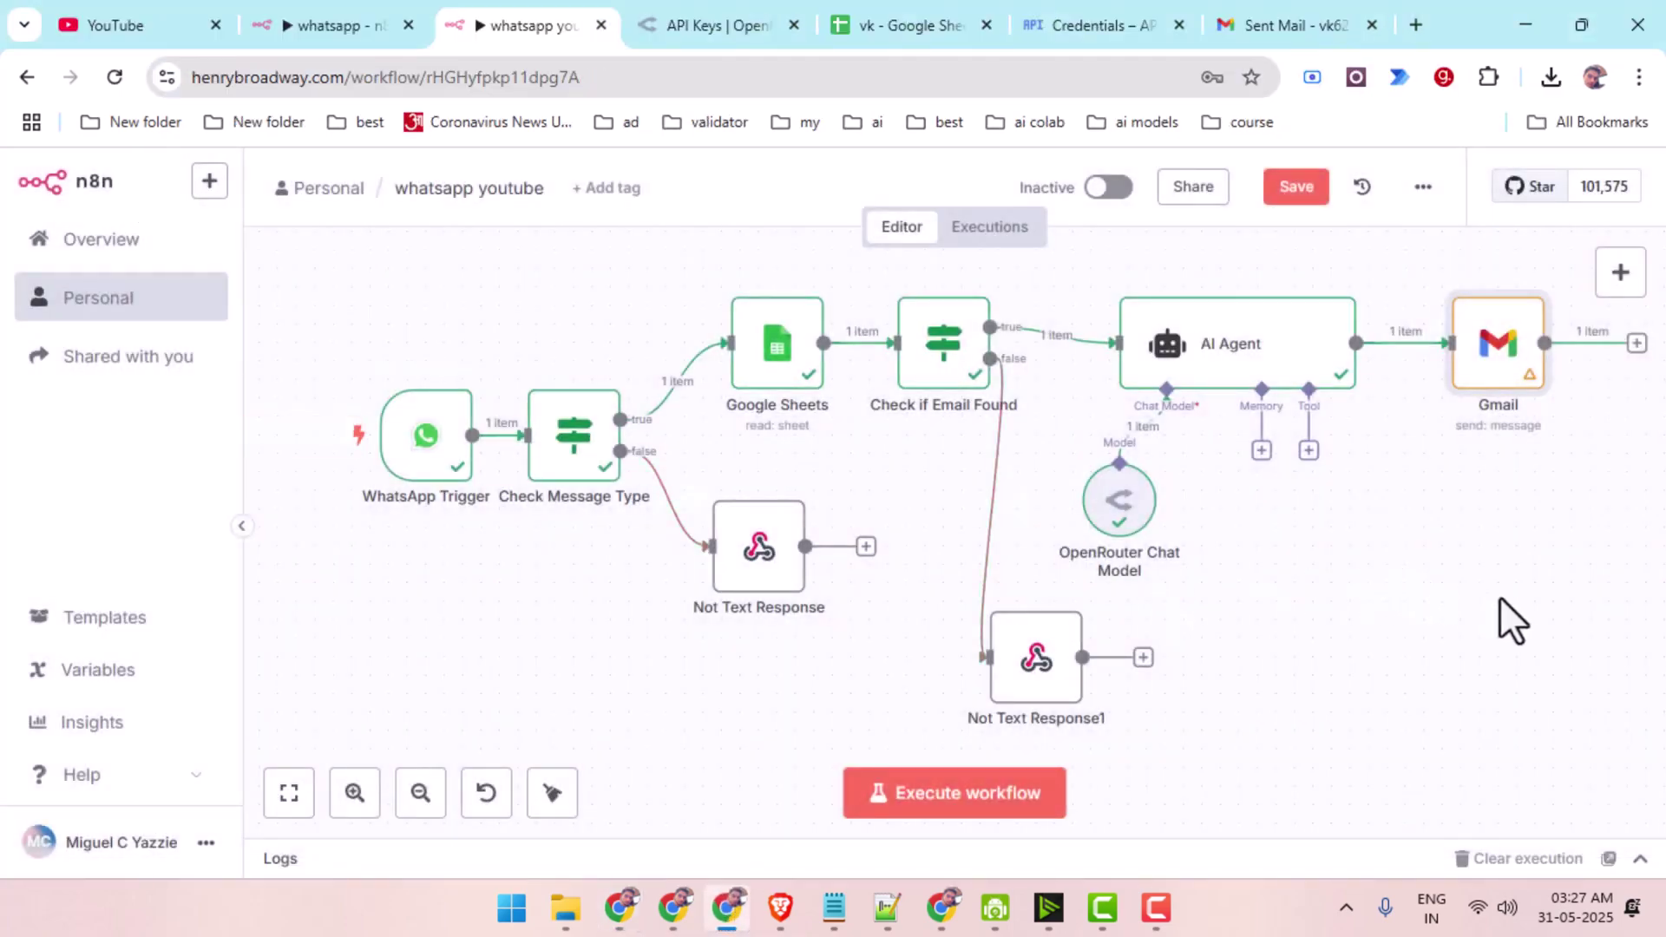
drag(1548, 642, 1356, 580)
scroll(1264, 535, down, 2)
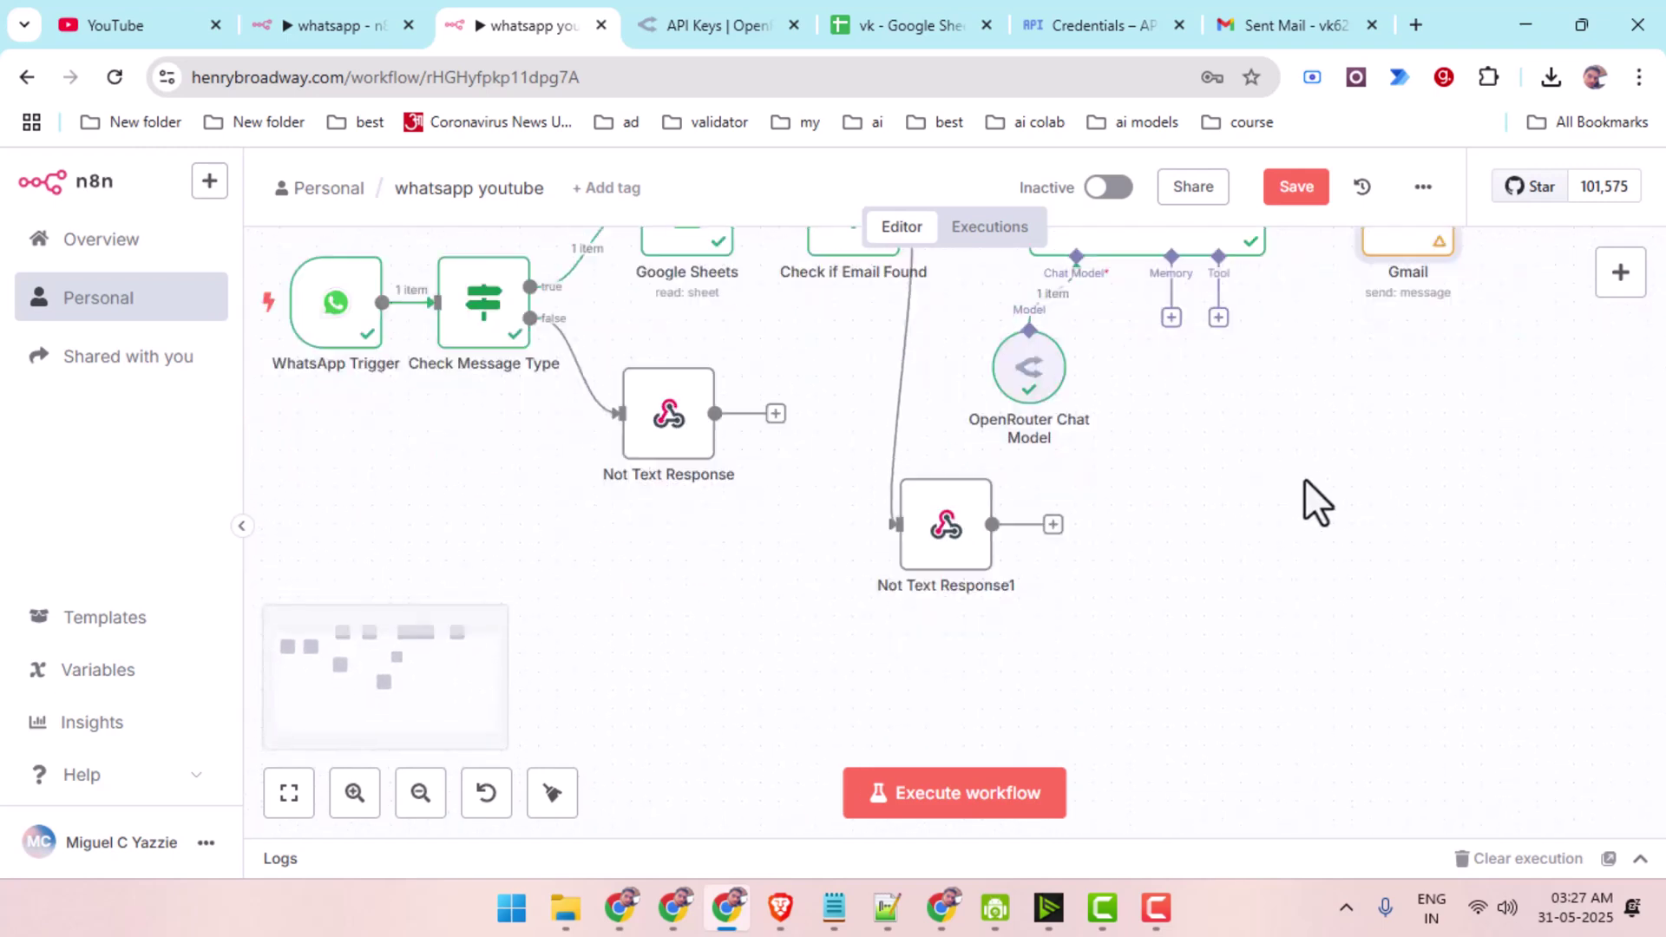
drag(1304, 481, 1342, 680)
drag(1406, 584, 1345, 673)
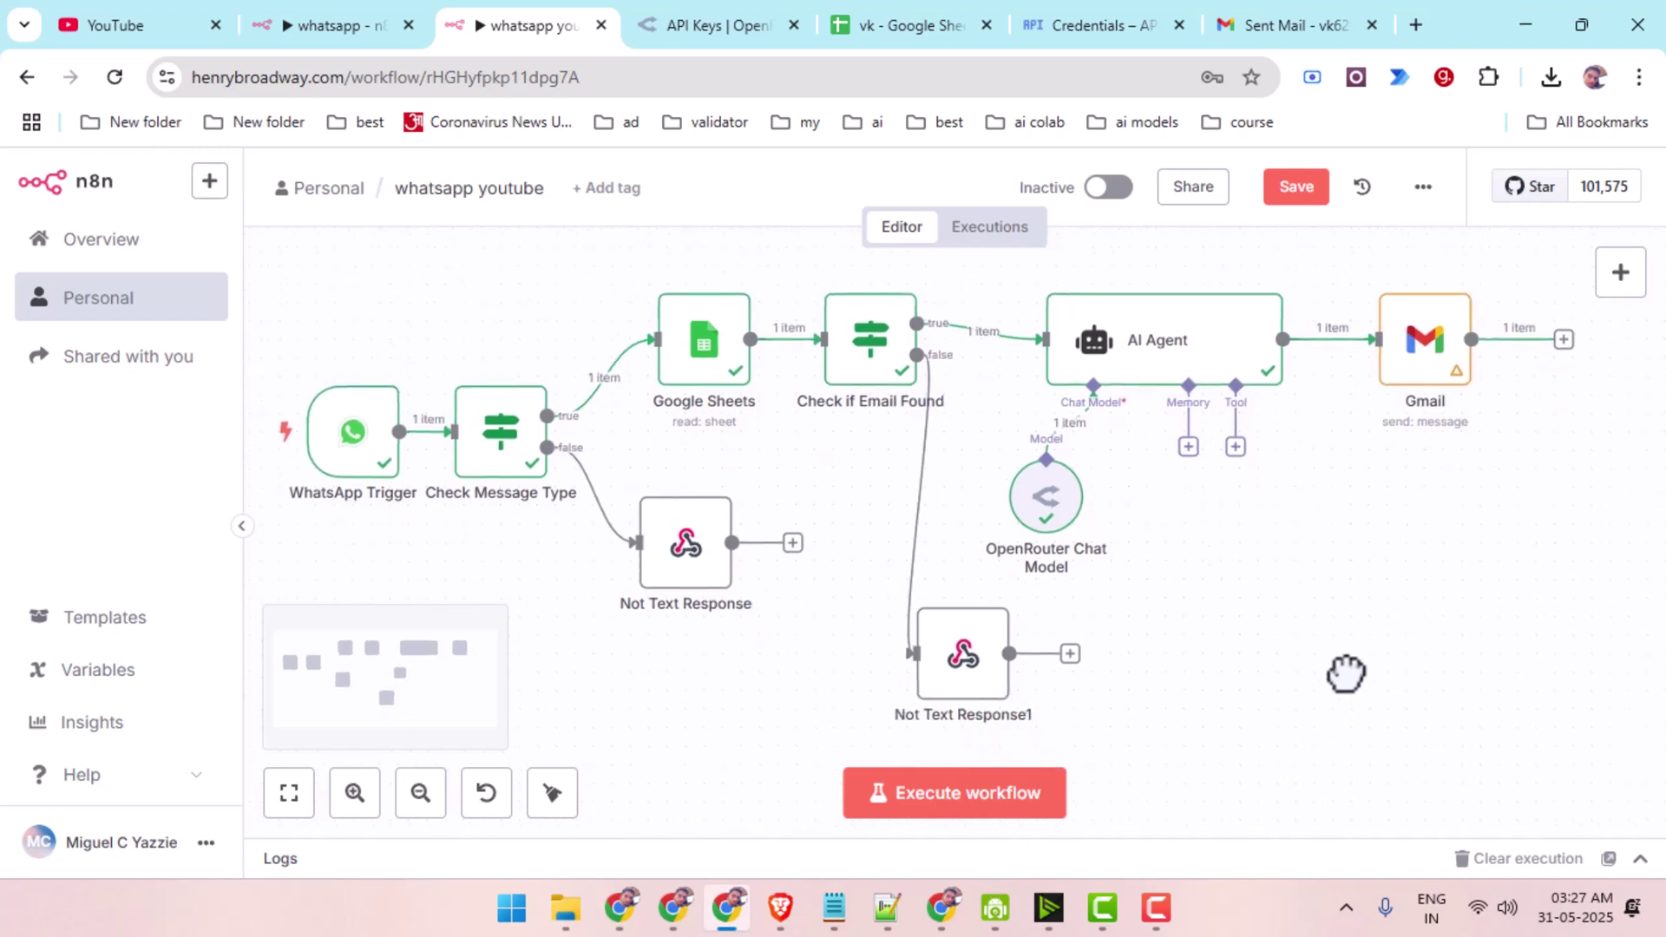
scroll(1323, 640, down, 1)
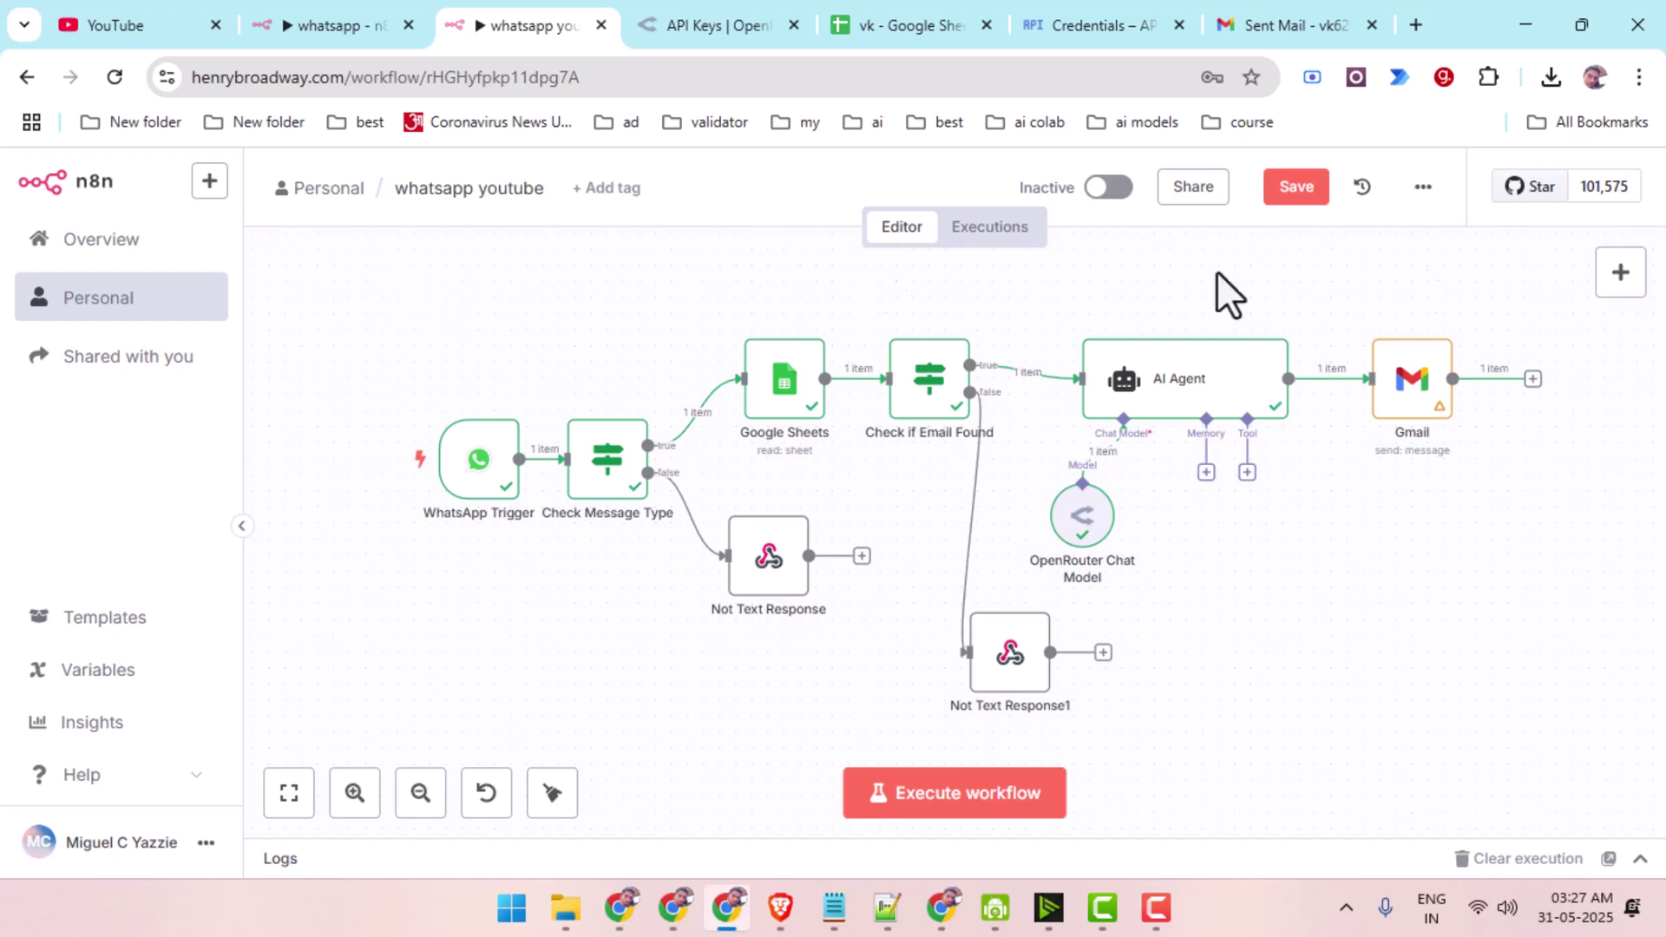
View the workflow's download and import-from-file options, and return to the canvas.
click(1423, 184)
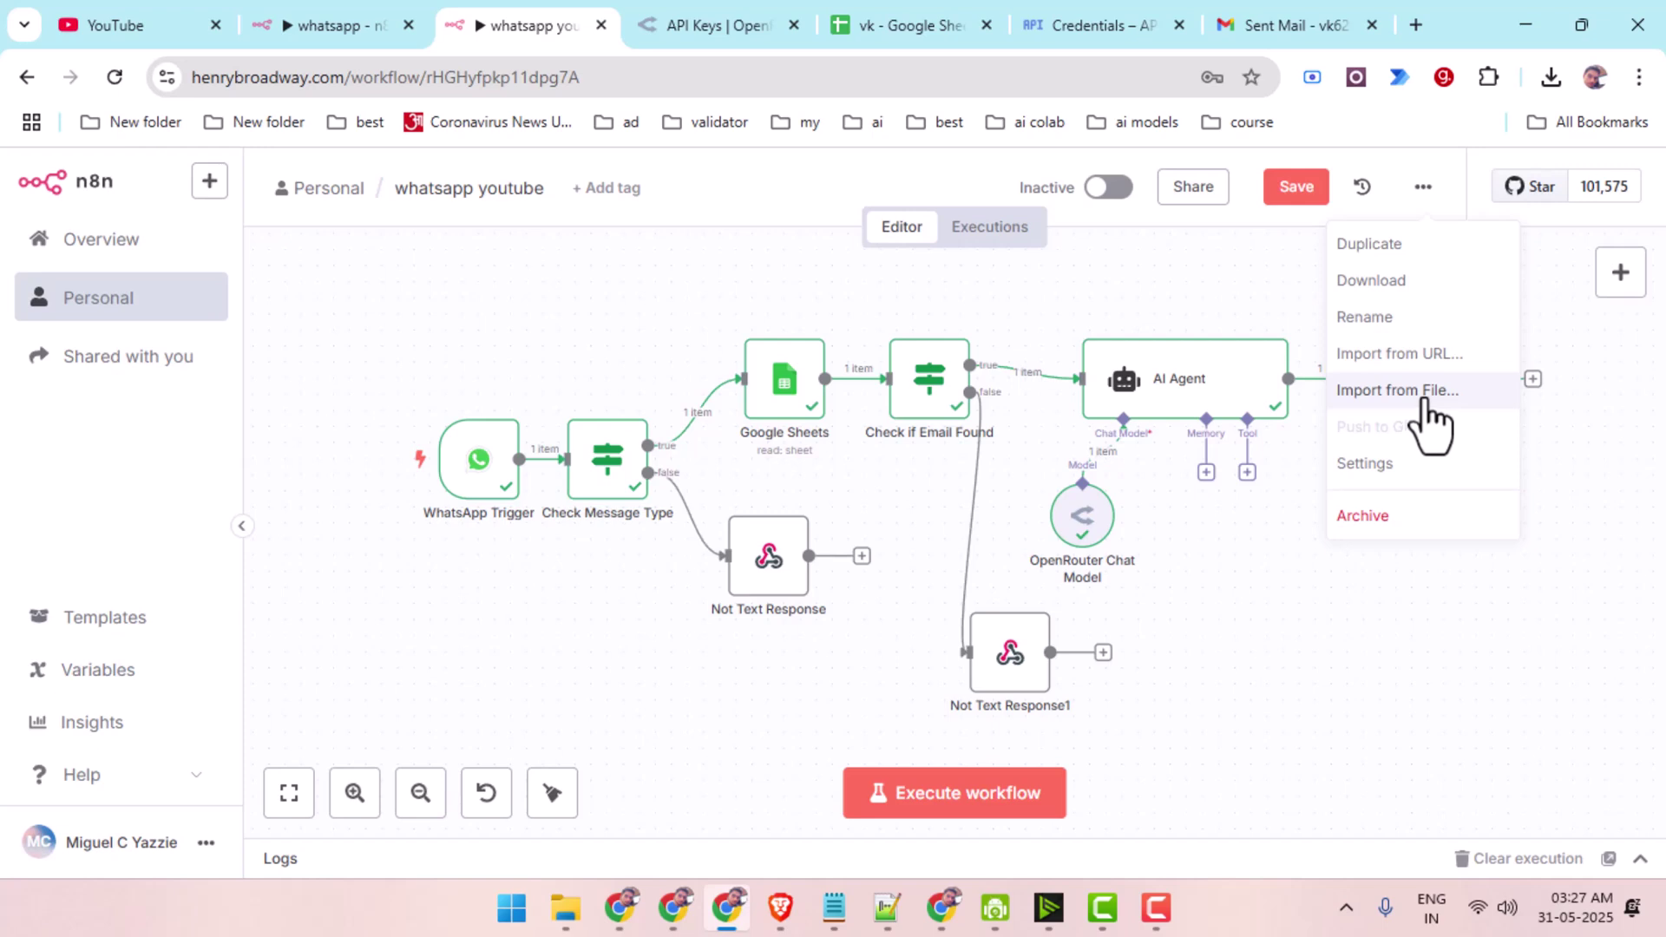
click(1443, 751)
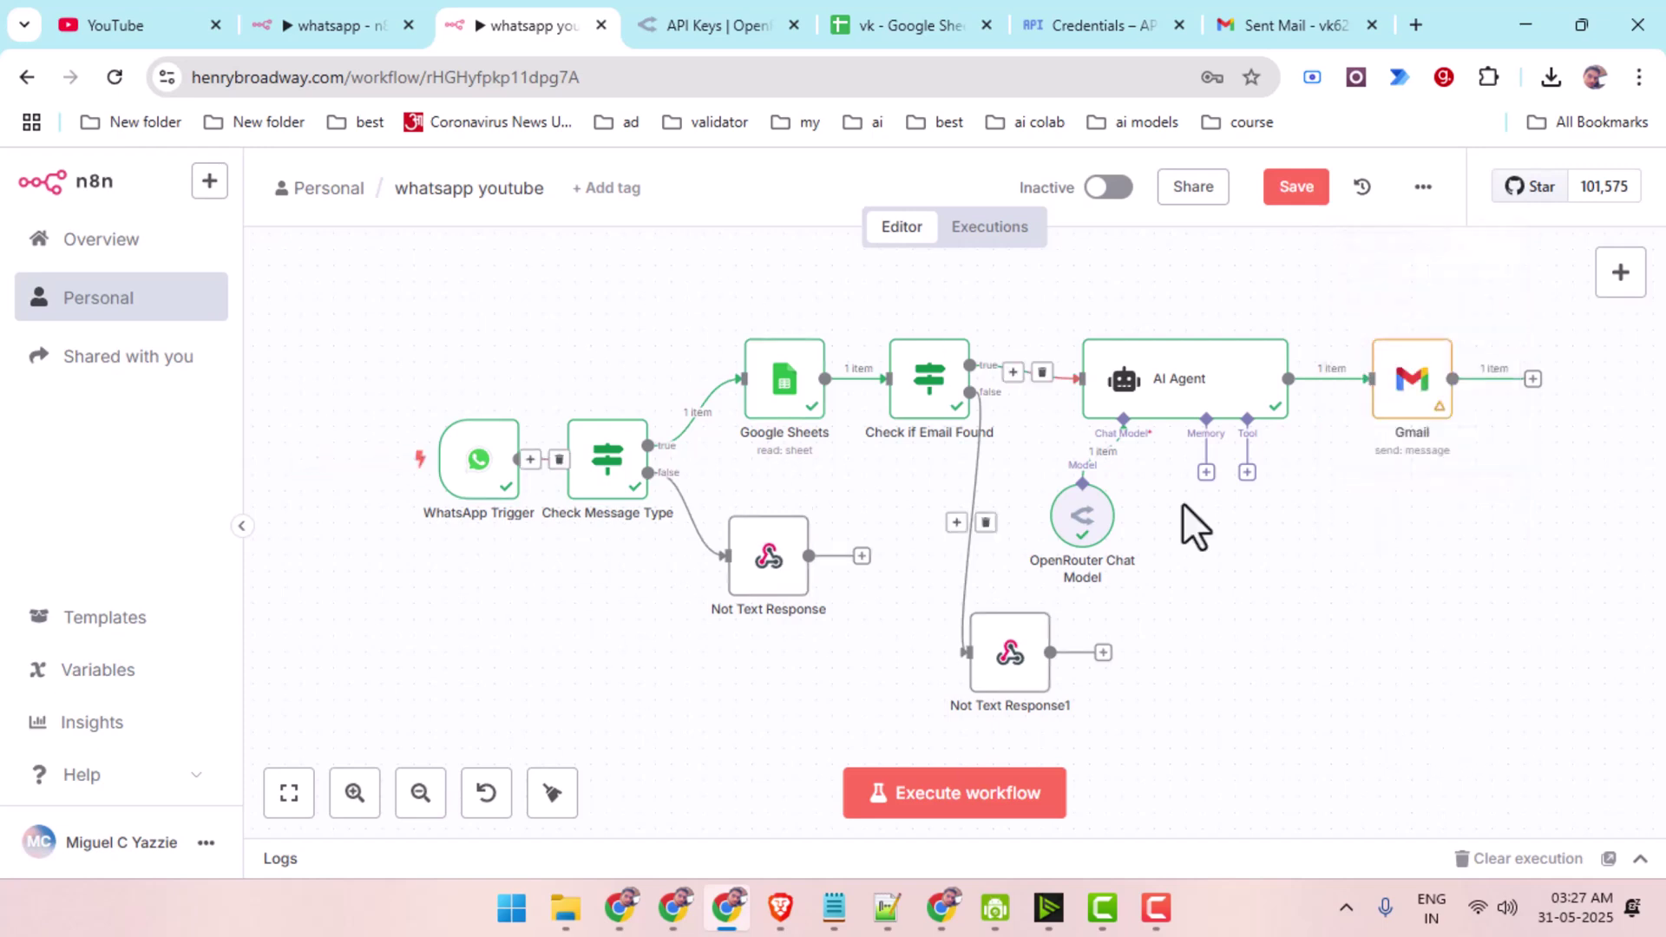
mouse_move(471, 460)
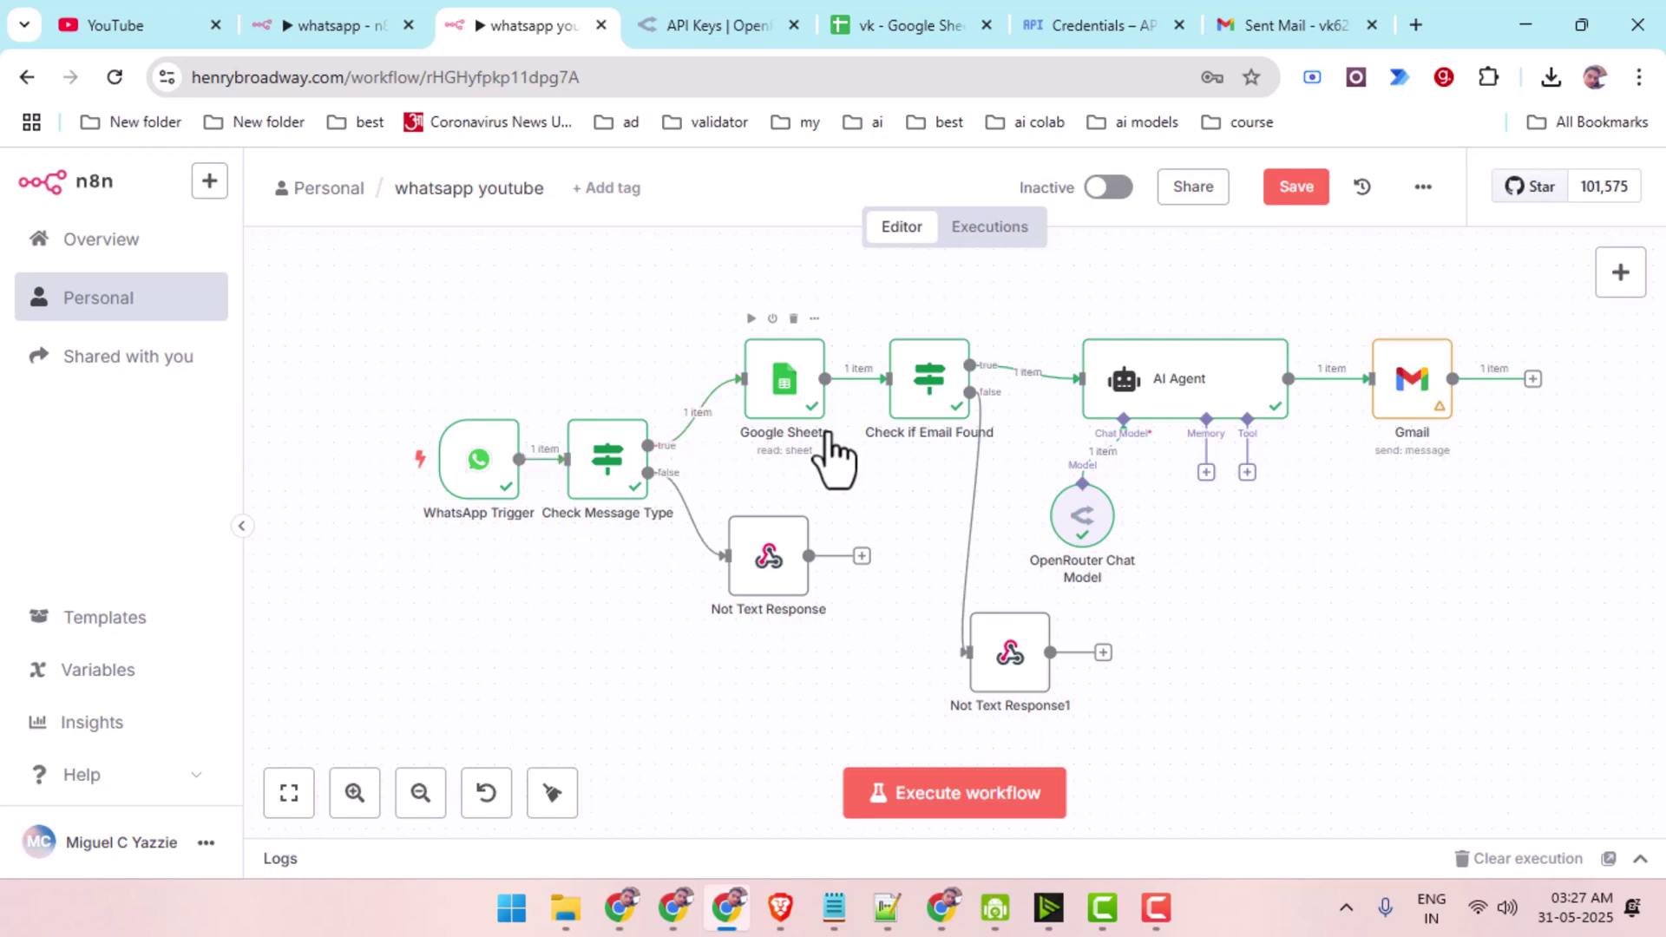
Switch to the YouTube channel page and browse its latest videos.
click(673, 926)
click(815, 19)
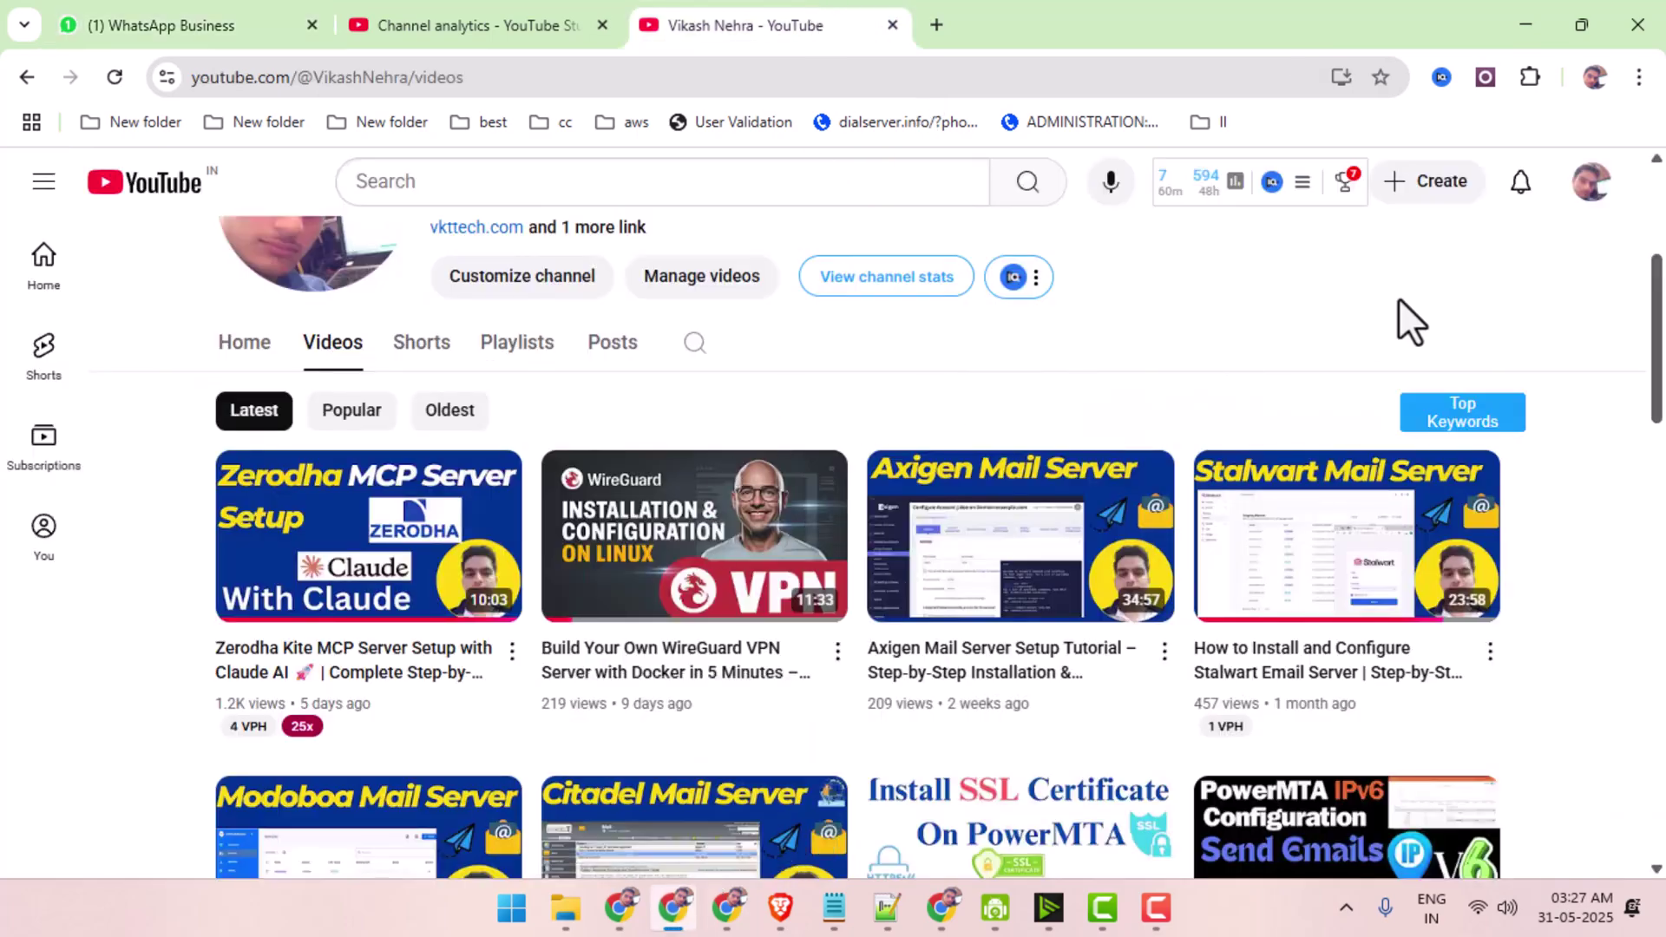
scroll(1457, 325, down, 3)
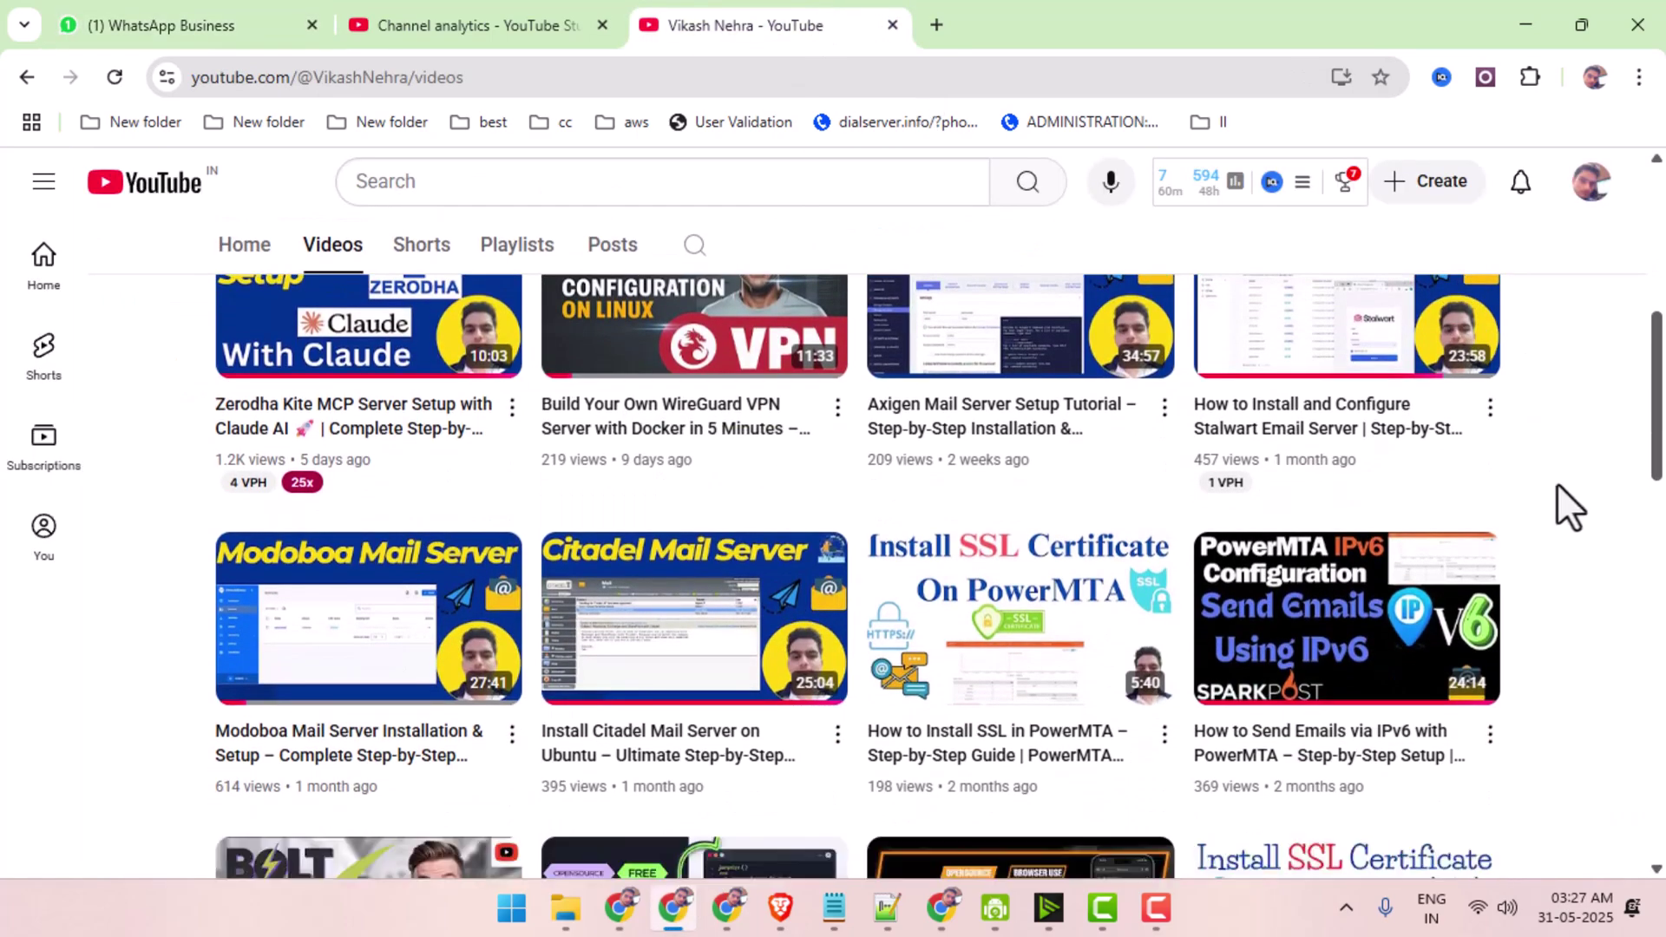